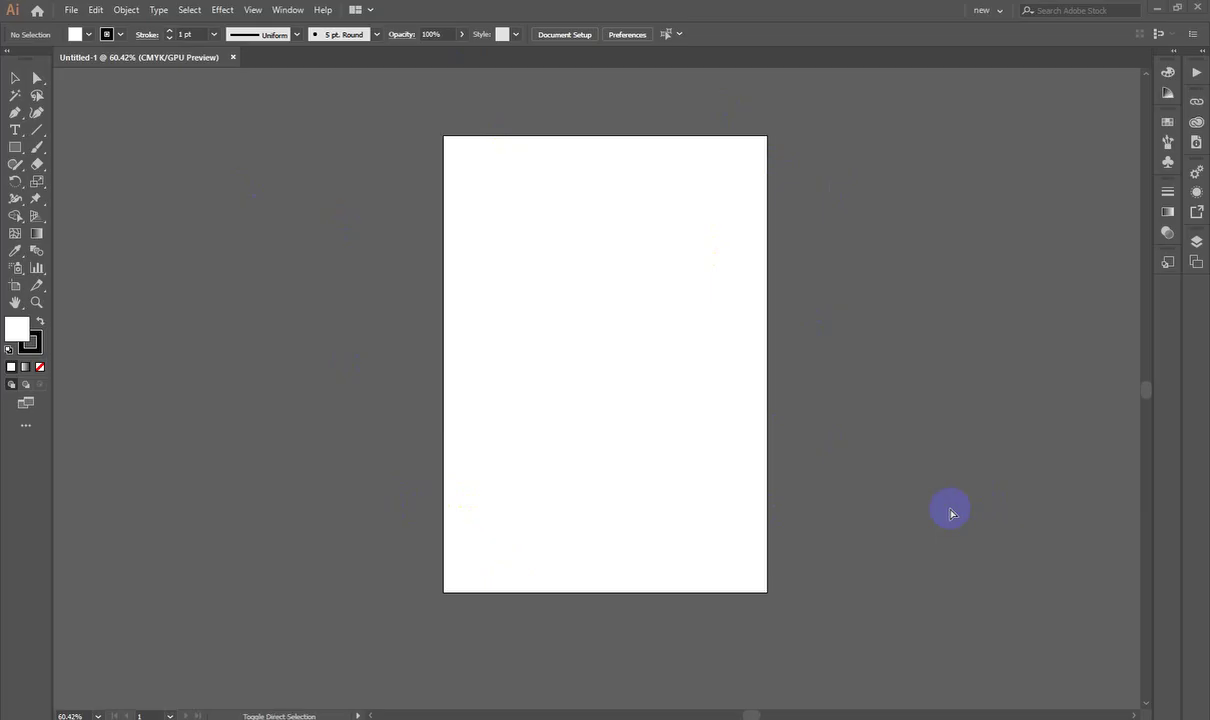
# Step: Start Save As and point it at the Downloads folder
pyautogui.click(75, 10)
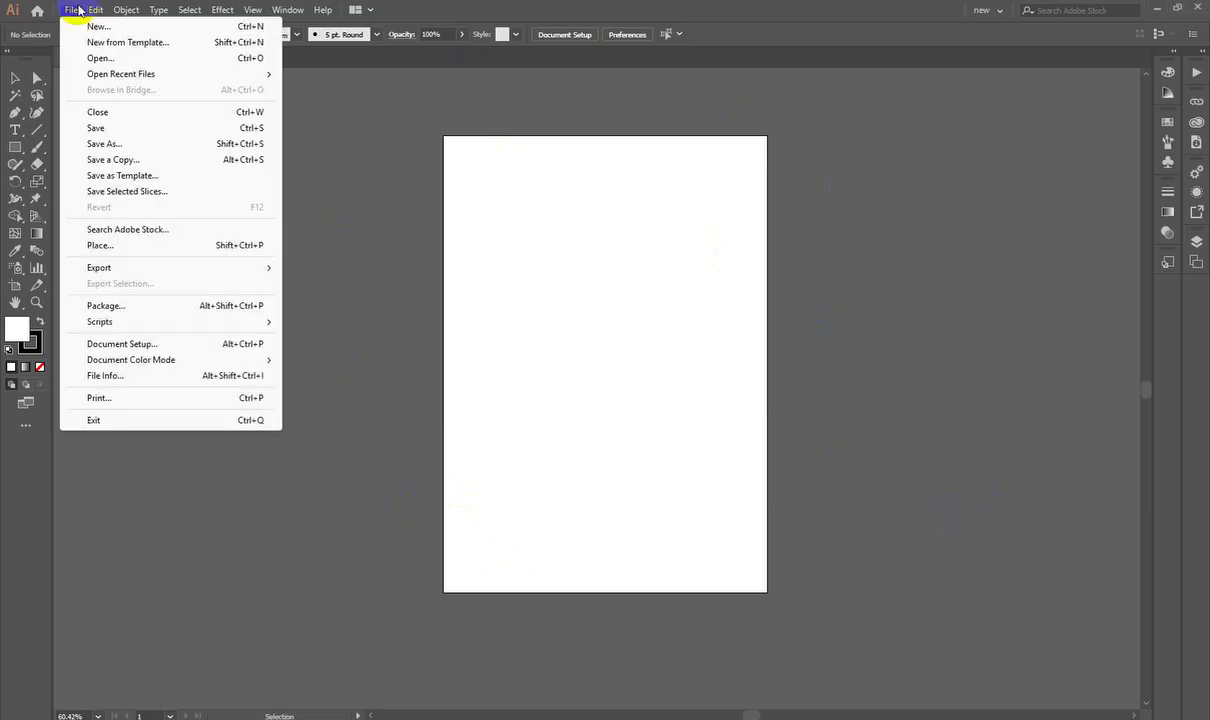
pyautogui.click(105, 146)
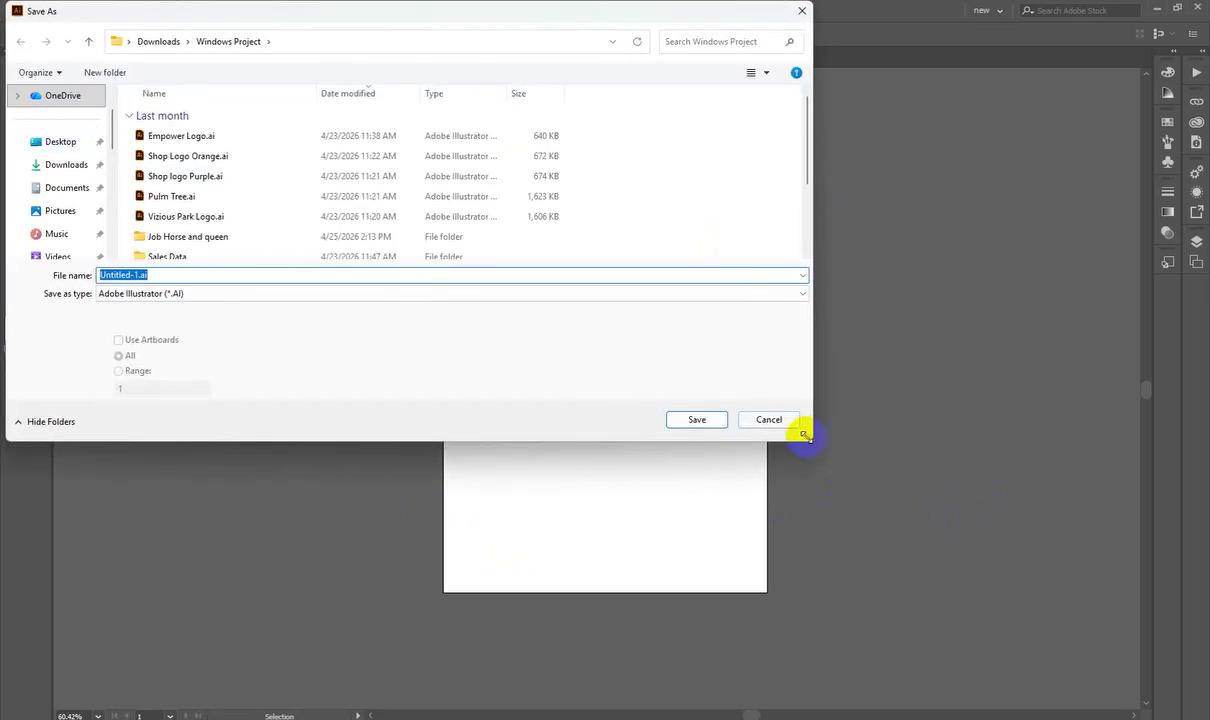
pyautogui.moveTo(805, 435); pyautogui.dragTo(896, 710)
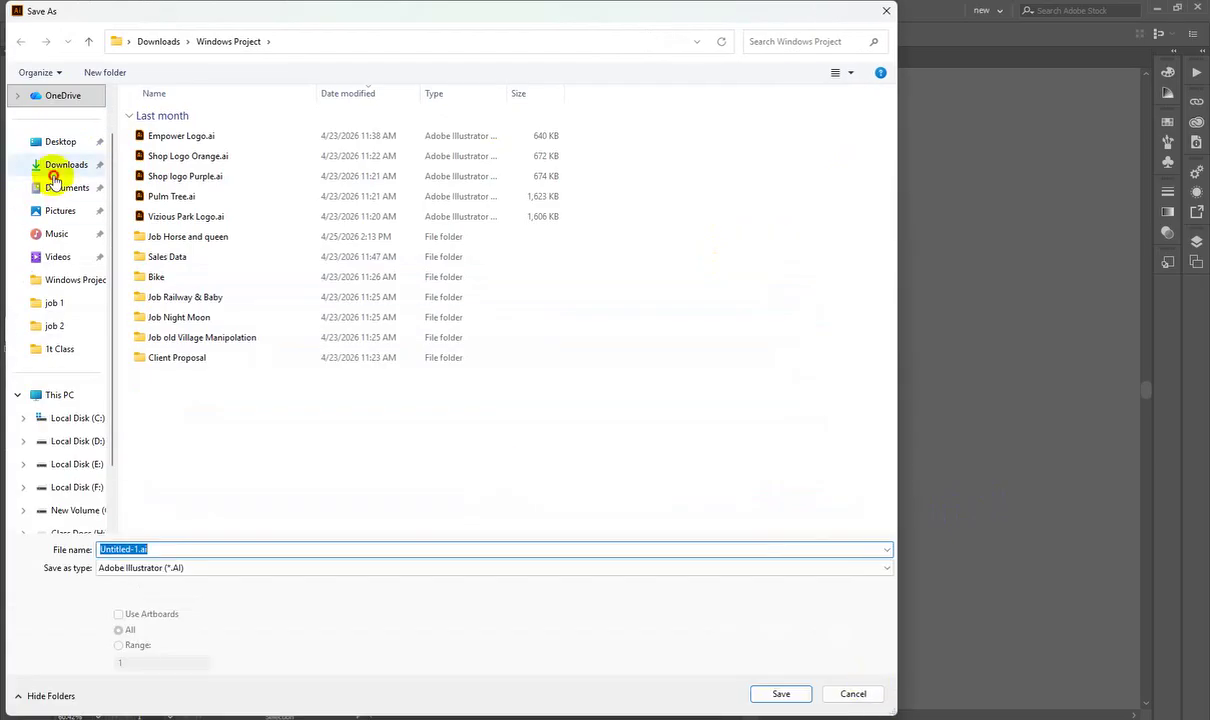
pyautogui.click(53, 170)
# Step: Name the file 'Class 3' and save it
pyautogui.click(270, 569)
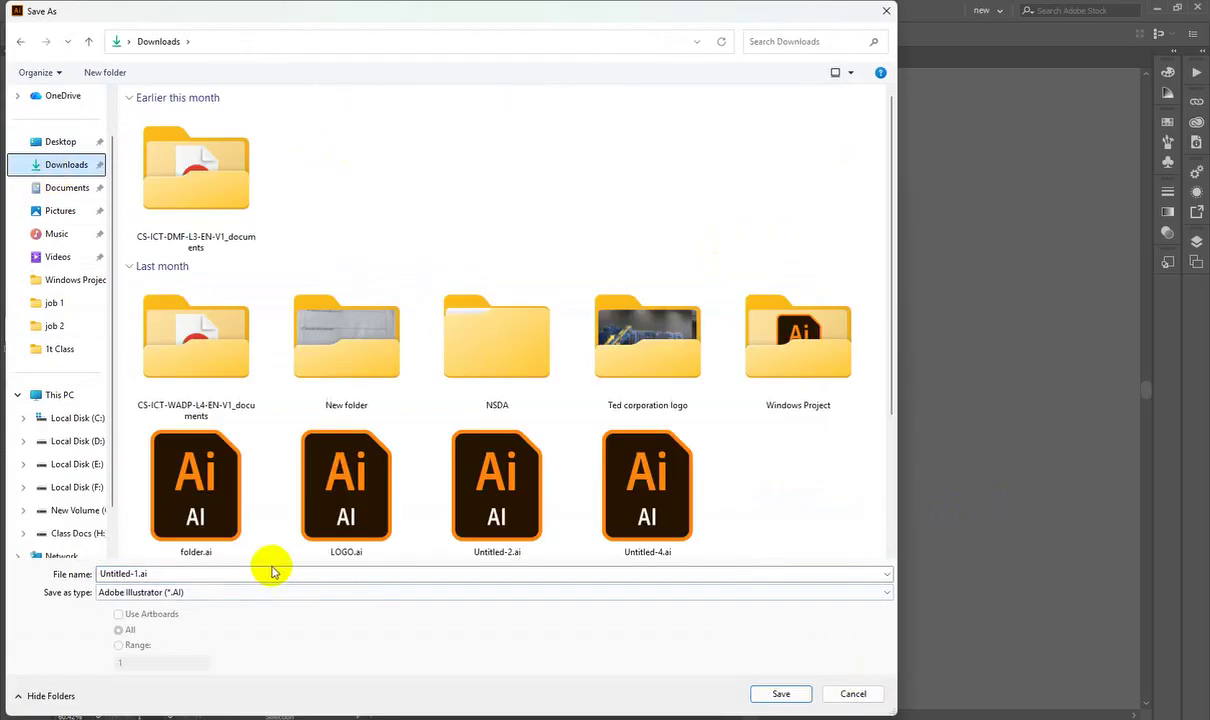
pyautogui.doubleClick(273, 572)
pyautogui.write('Class ')
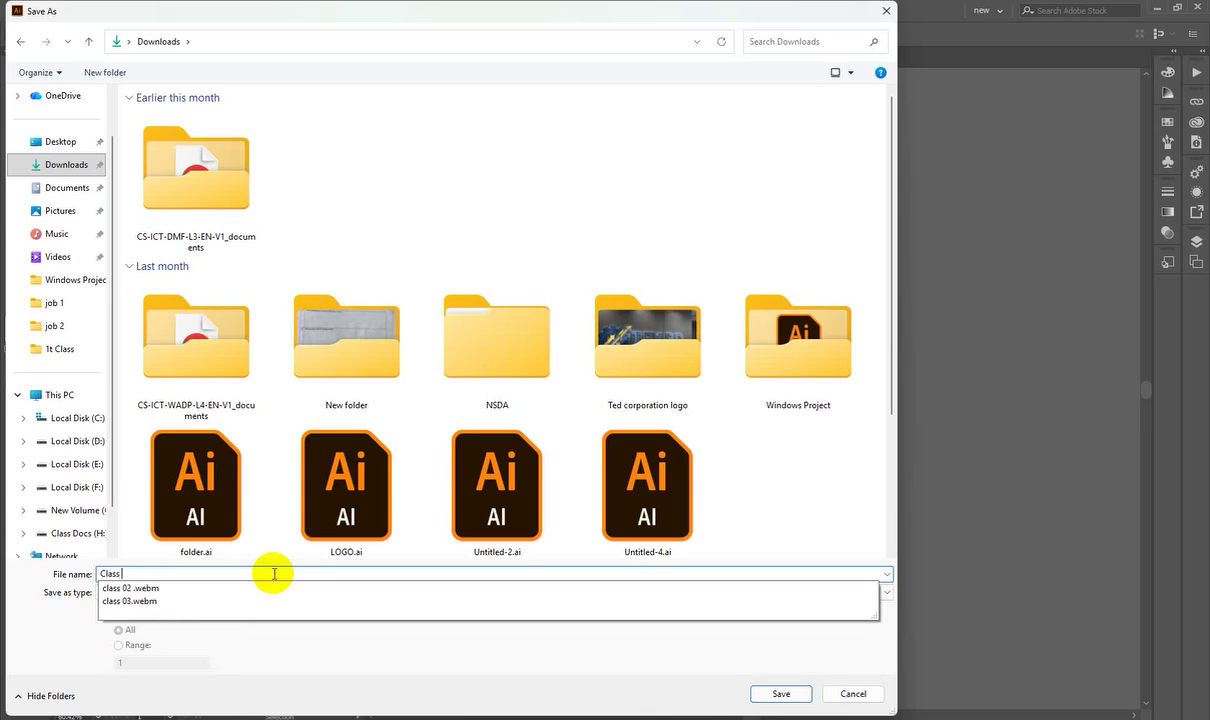
pyautogui.write('3')
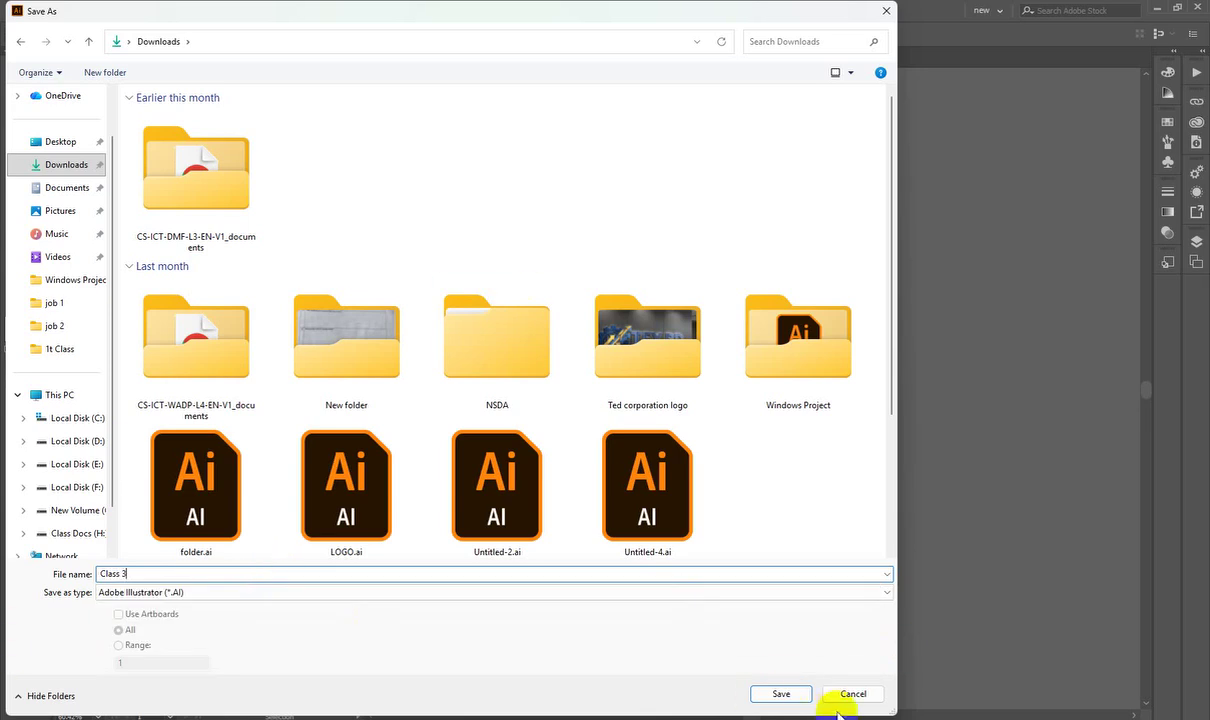
pyautogui.click(782, 694)
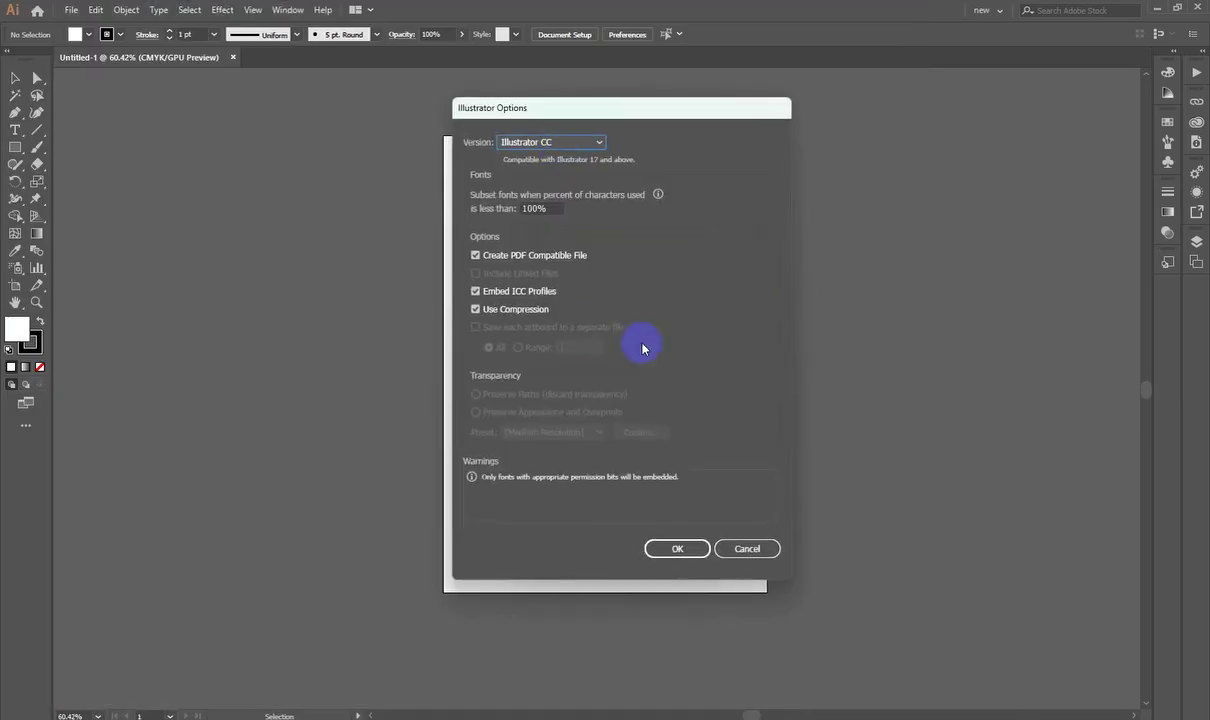
# Step: Keep Illustrator CC as the version in Illustrator Options and confirm the save
pyautogui.moveTo(616, 113); pyautogui.dragTo(637, 134)
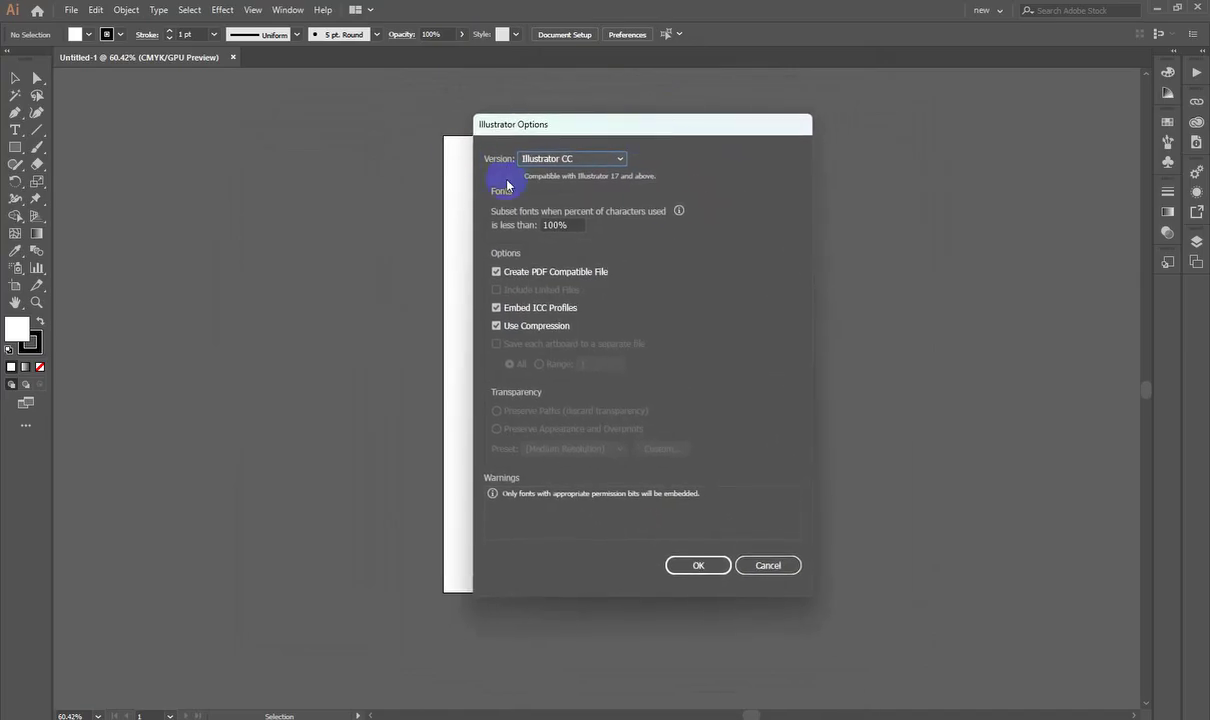
pyautogui.click(569, 160)
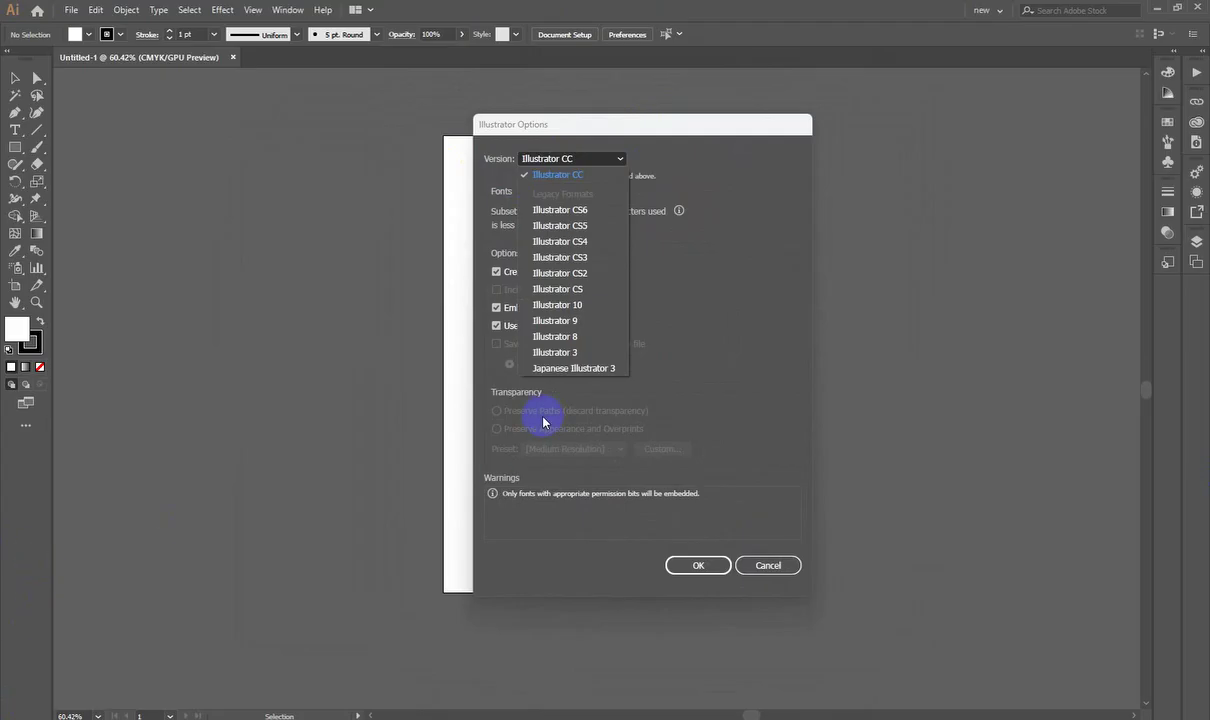
pyautogui.click(719, 188)
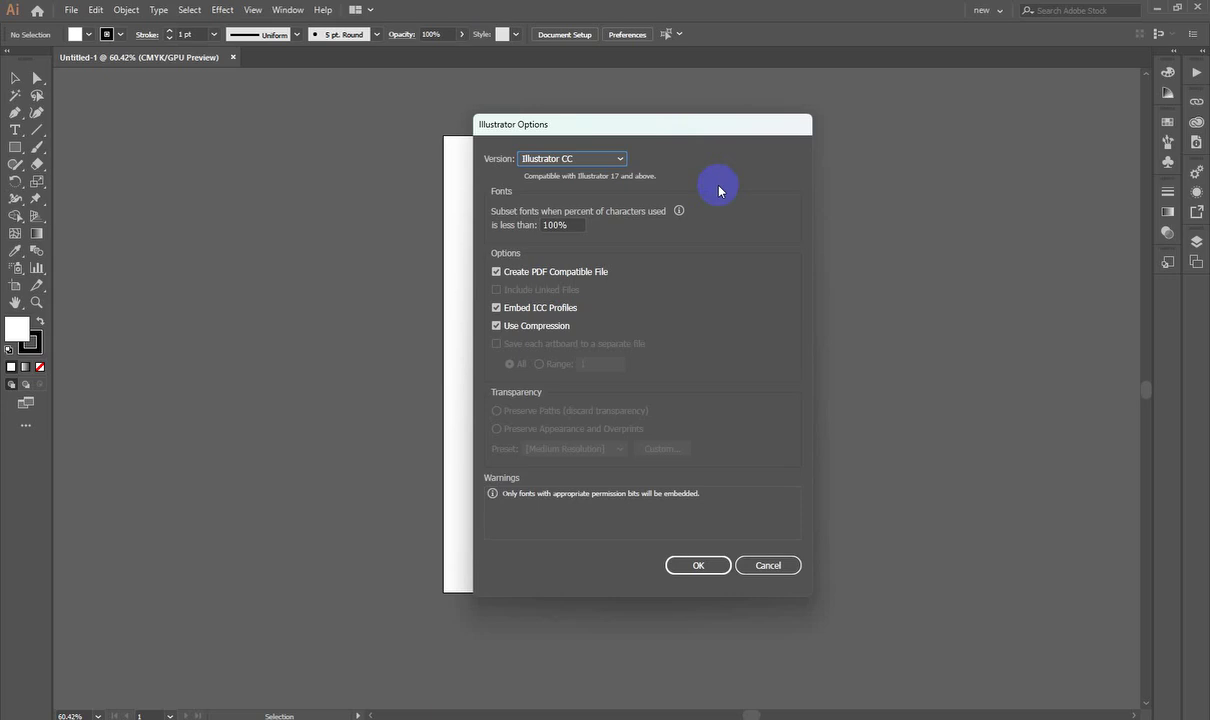
pyautogui.click(612, 159)
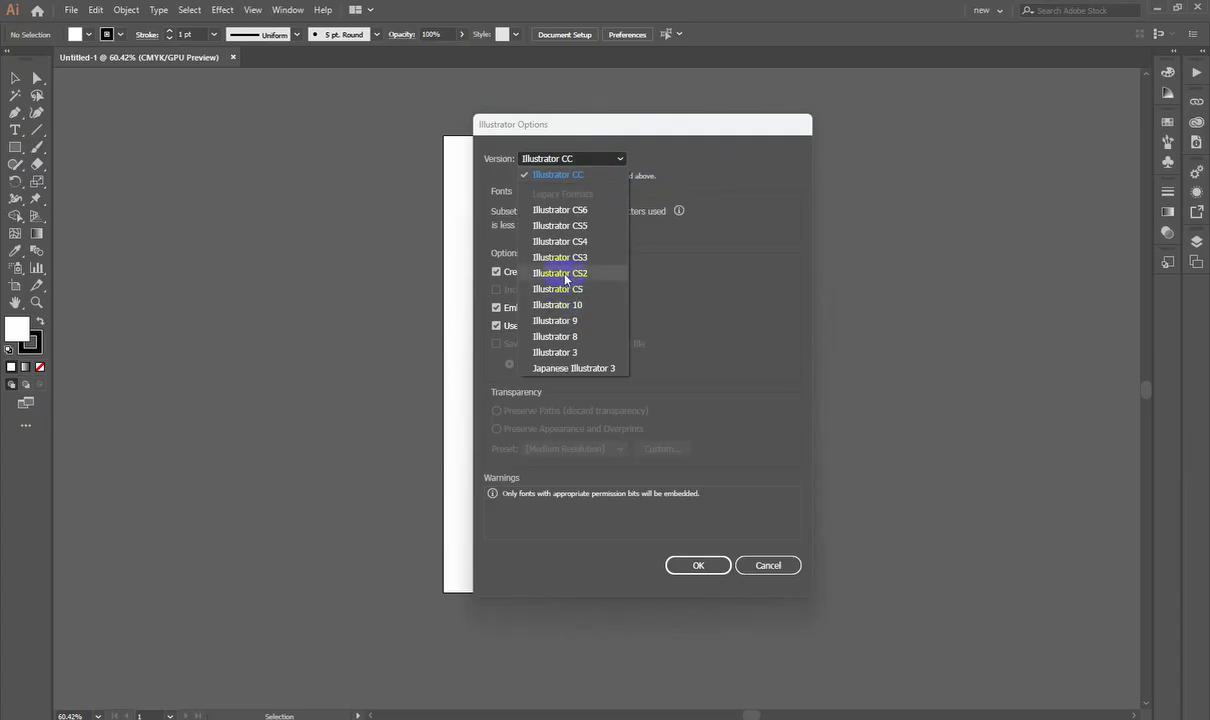
pyautogui.click(745, 154)
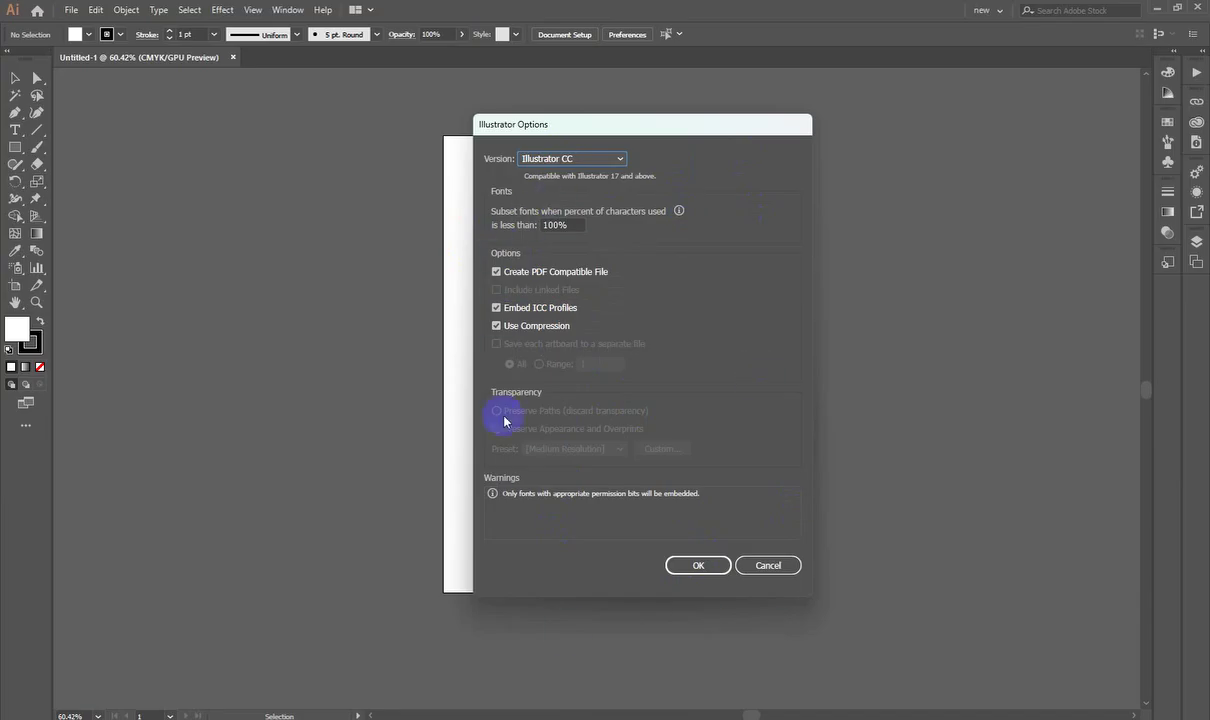
pyautogui.click(700, 565)
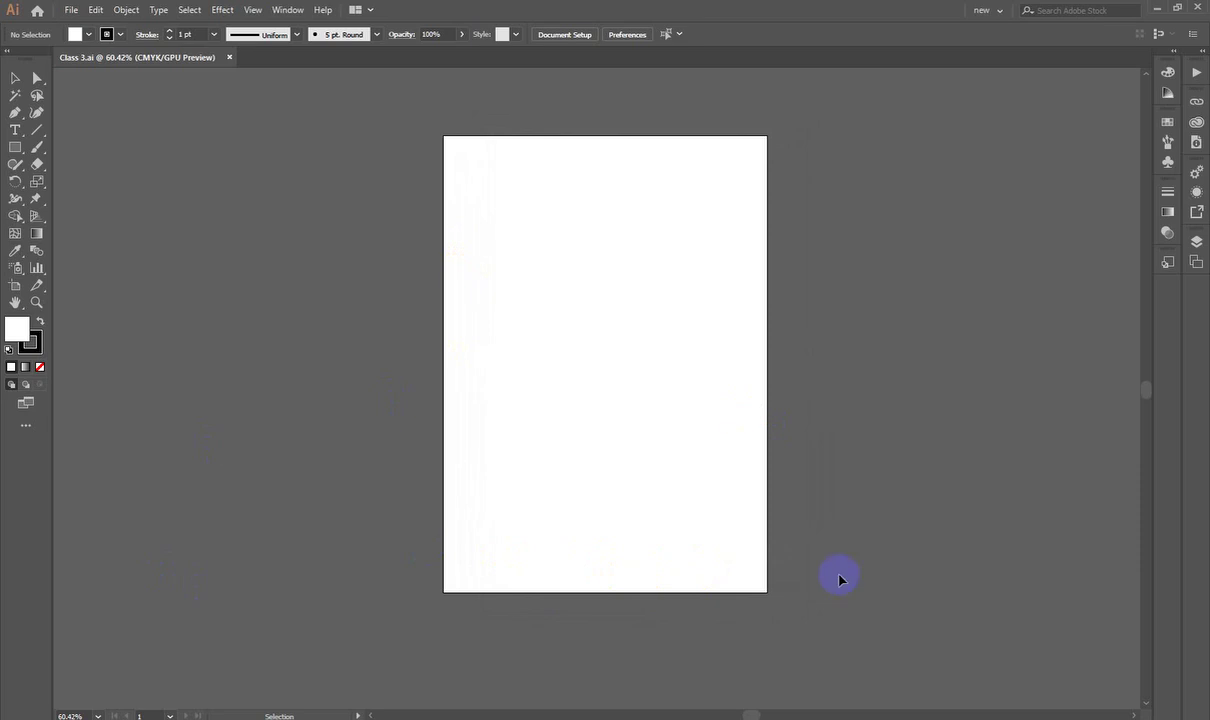
# Step: Reopen the Save As window with Ctrl+Shift+S
pyautogui.scroll(-1, 700, 445)
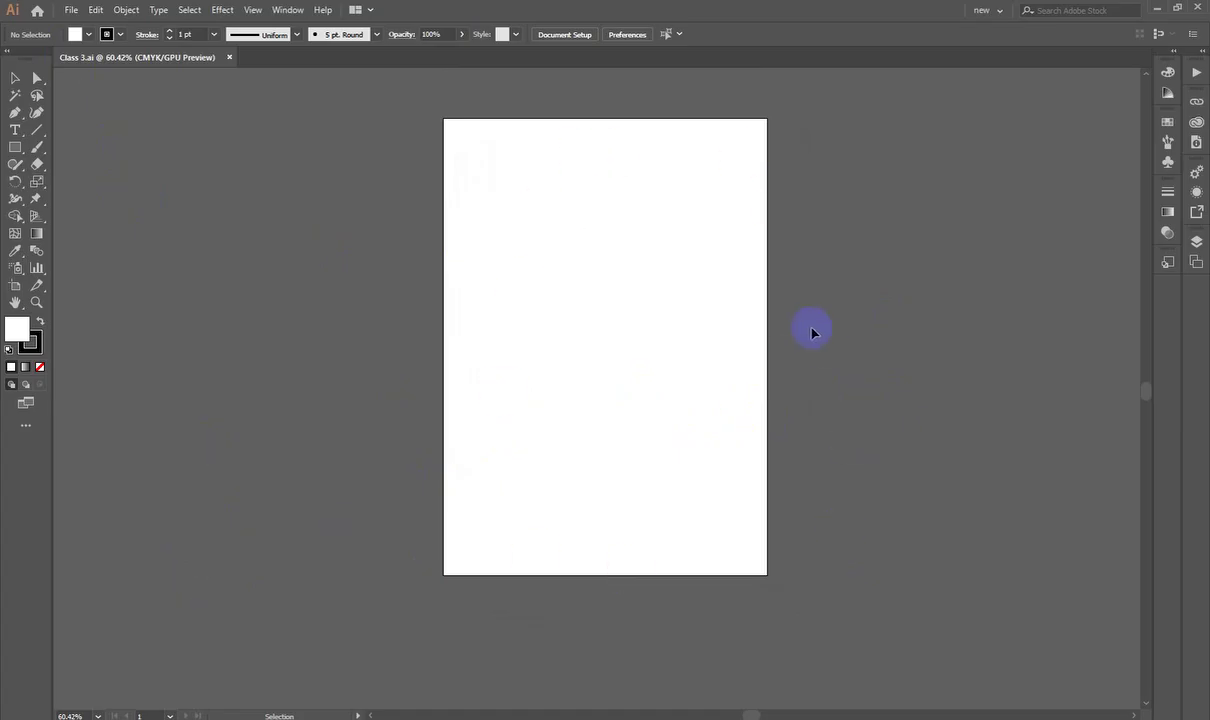
pyautogui.press('ctrl')
pyautogui.hotkey('ctrl', 'shift', 's')
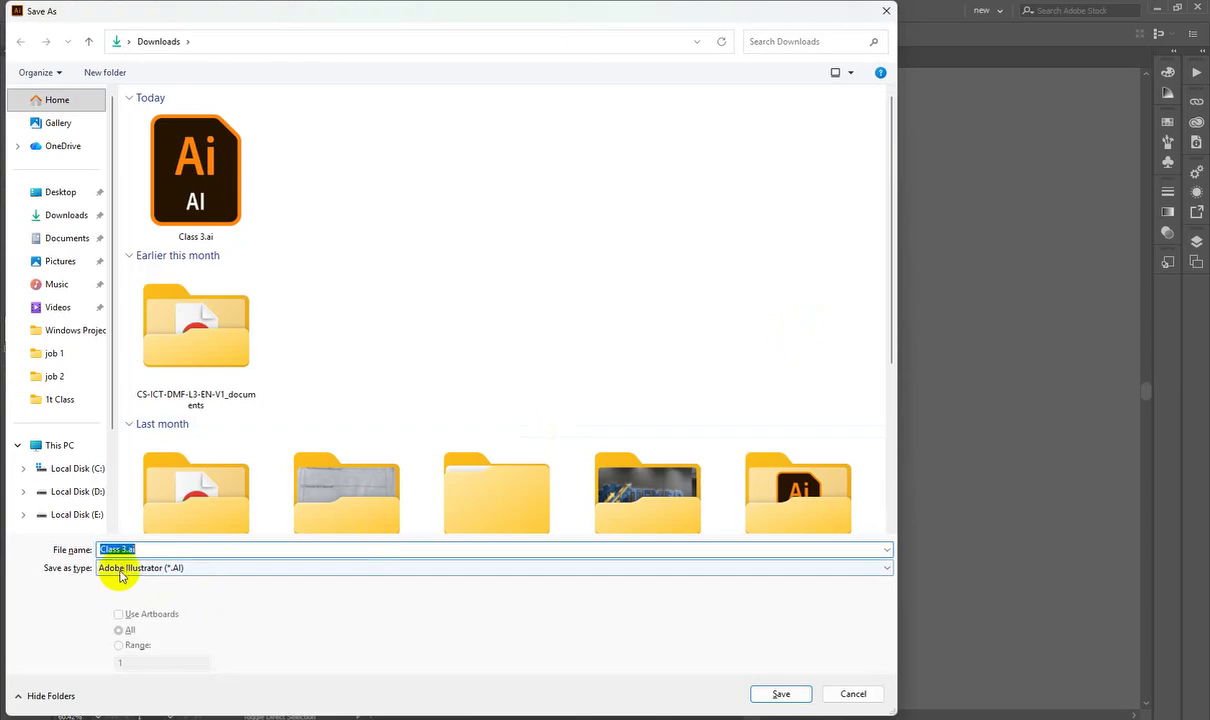
pyautogui.click(884, 11)
pyautogui.hotkey('ctrl', 'shift', 's')
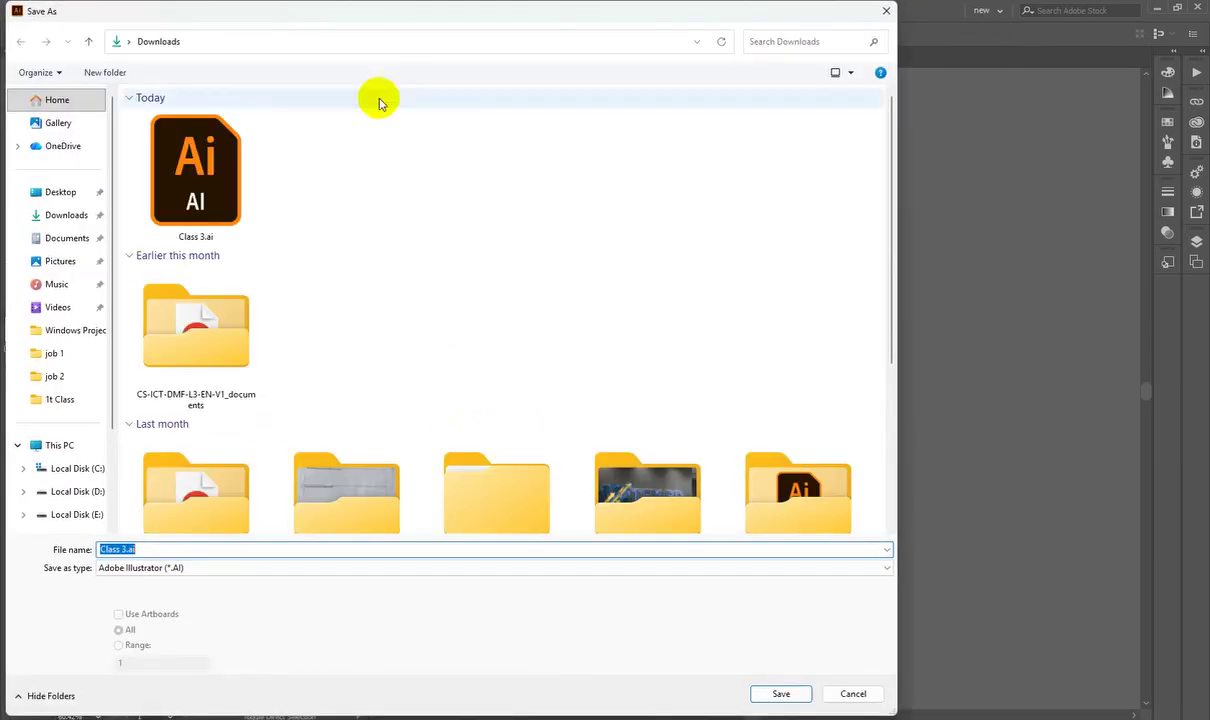
# Step: Resize the Save As window and browse the Save as type formats down to SVG
pyautogui.moveTo(358, 22); pyautogui.dragTo(487, 24)
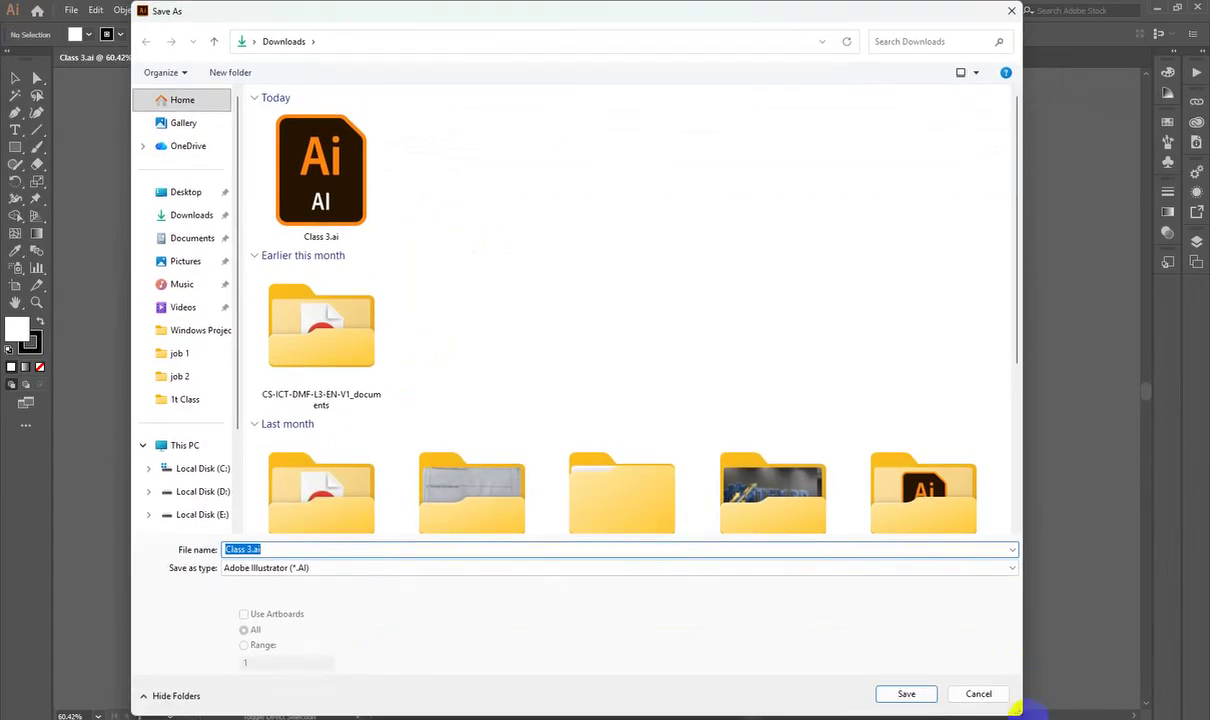
pyautogui.moveTo(1024, 712); pyautogui.dragTo(680, 526)
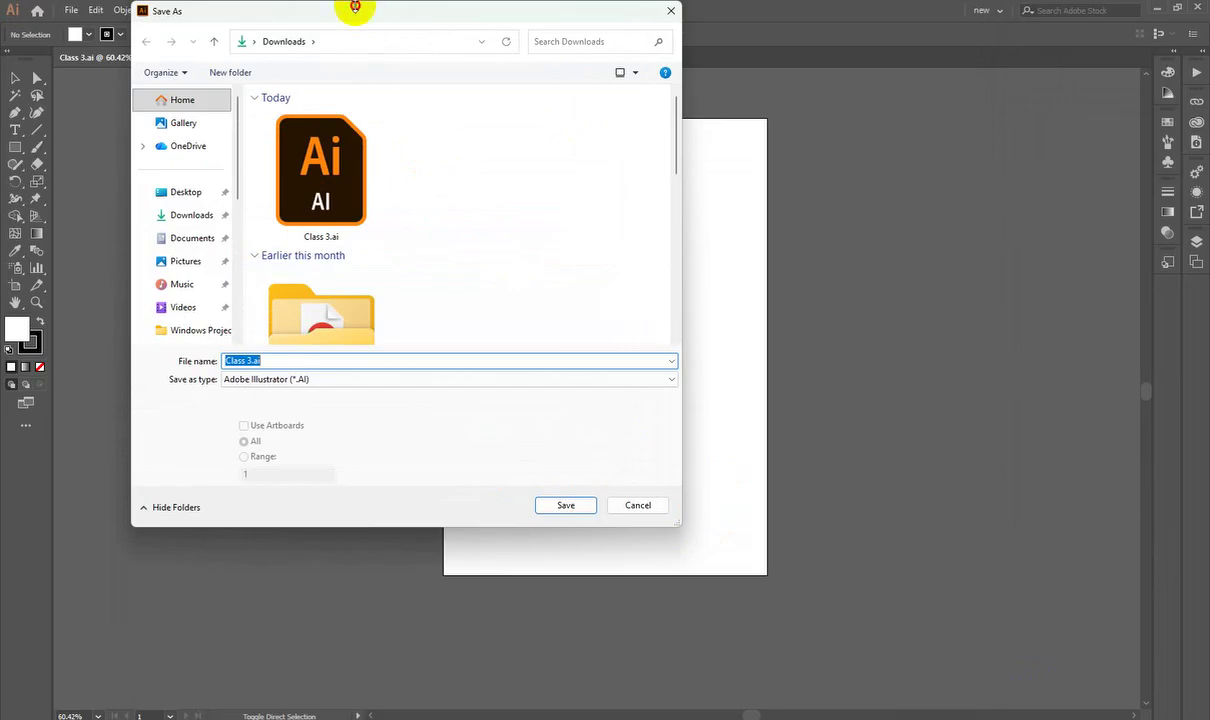
pyautogui.moveTo(351, 5); pyautogui.dragTo(429, 80)
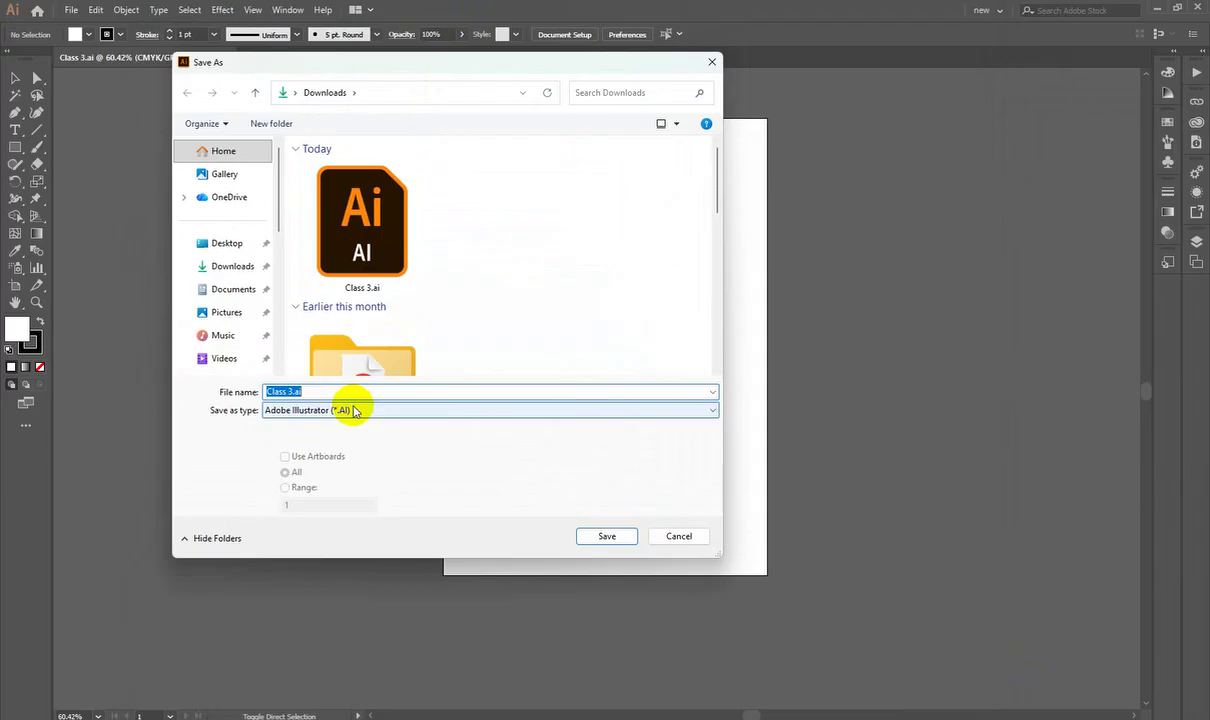
pyautogui.click(355, 410)
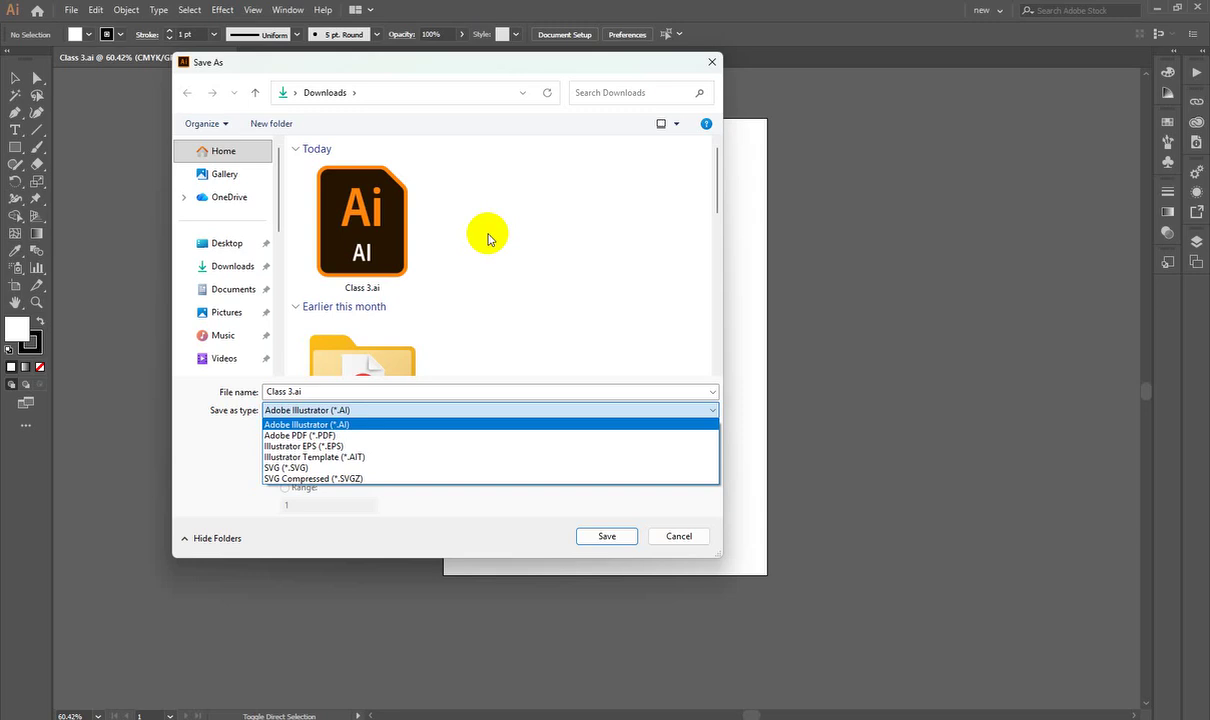
pyautogui.press('Down')
pyautogui.press('Down')
pyautogui.press('Down')
pyautogui.press('Down')
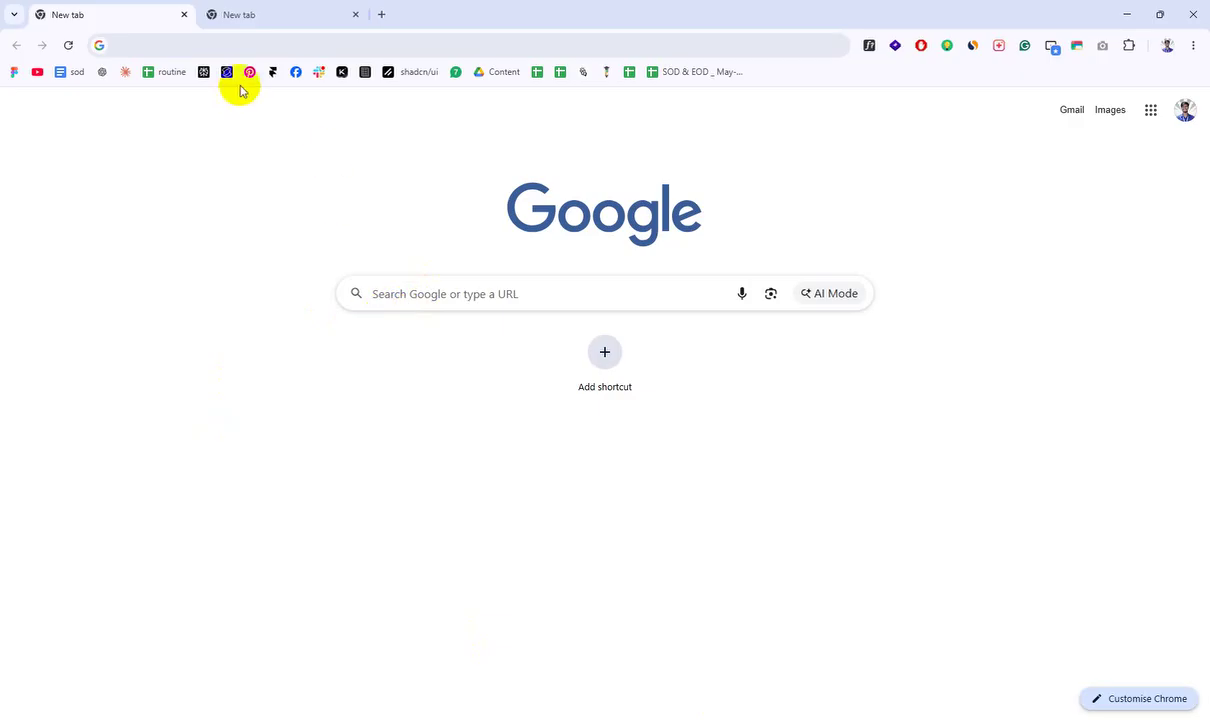
# Step: Search Google for the EPS file abbreviation, highlighting 'Encapsulated PostScript'
pyautogui.click(189, 44)
pyautogui.write('E')
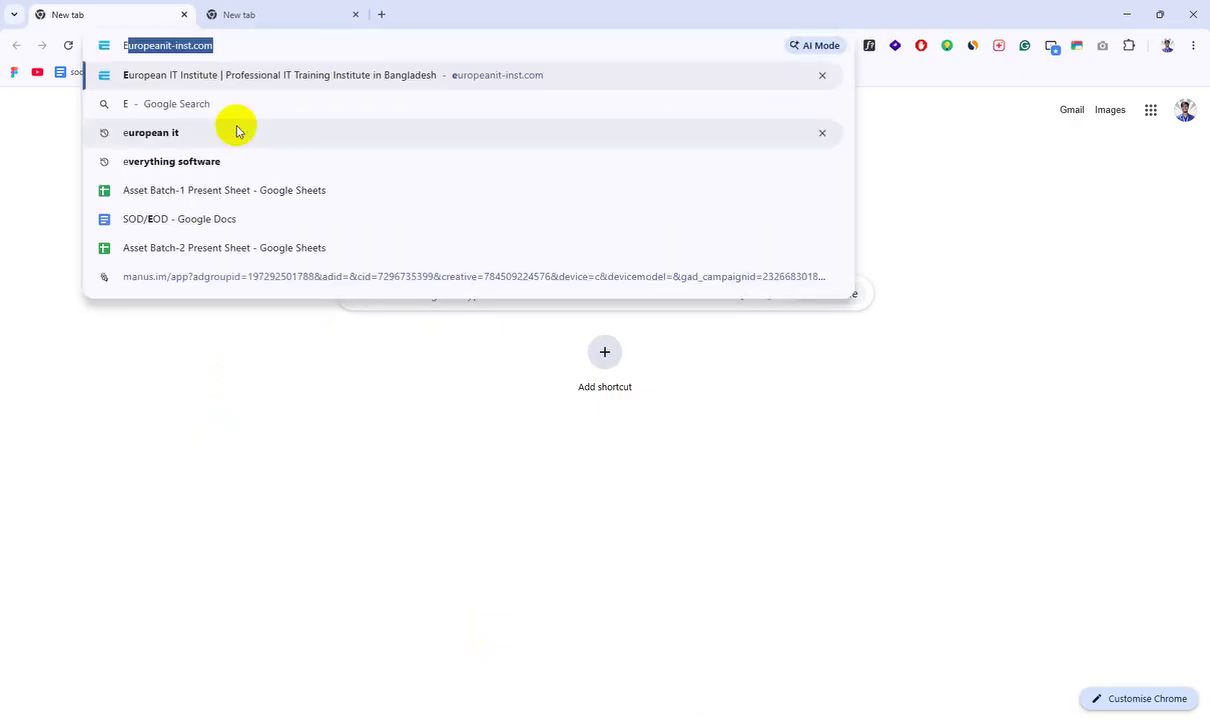
pyautogui.write('ps fo')
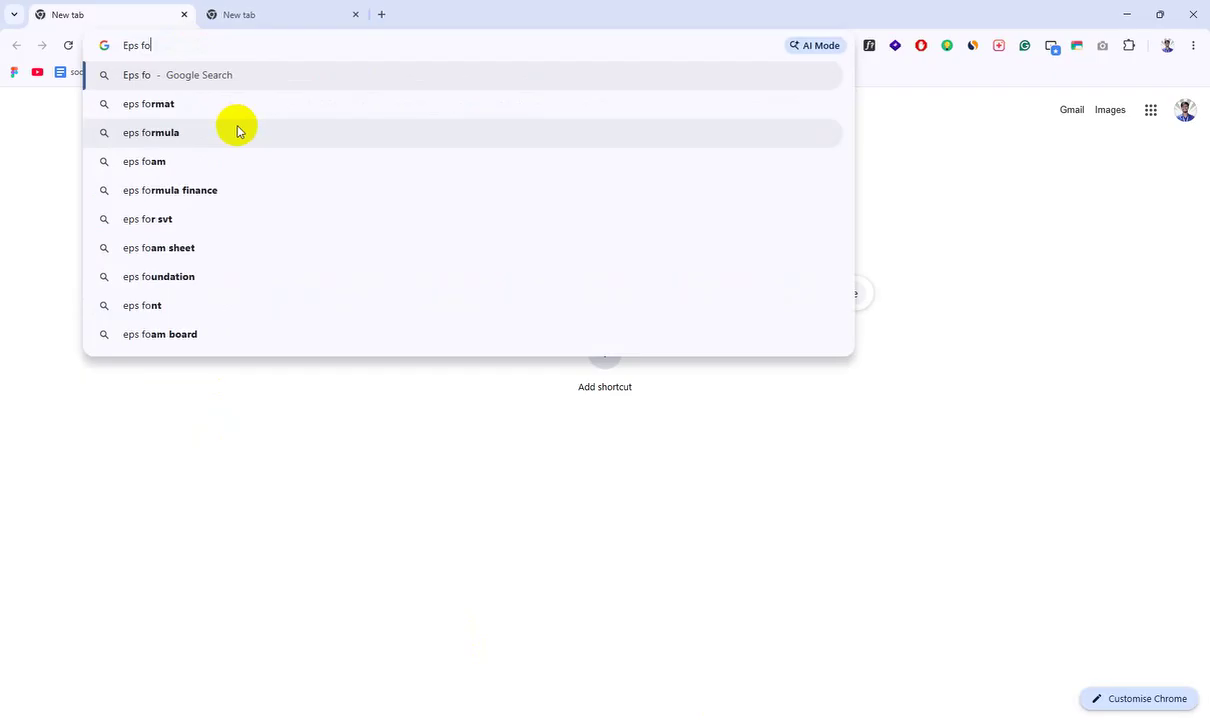
pyautogui.press('BackSpace')
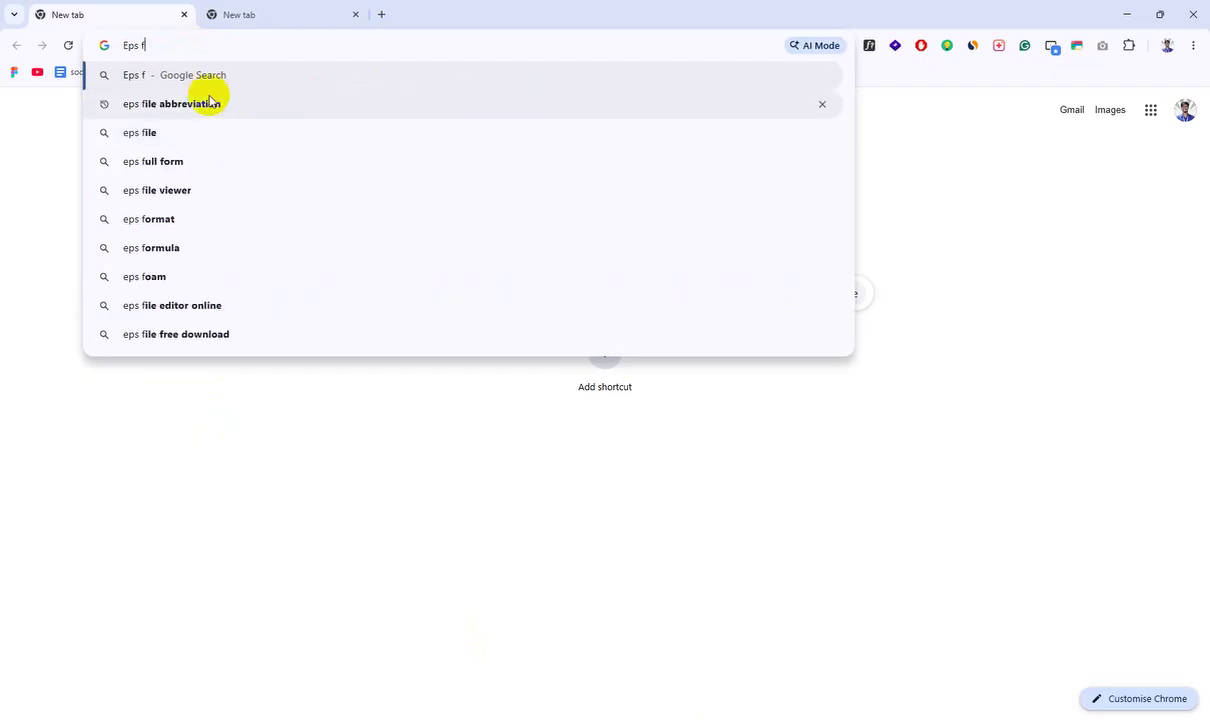
pyautogui.click(203, 103)
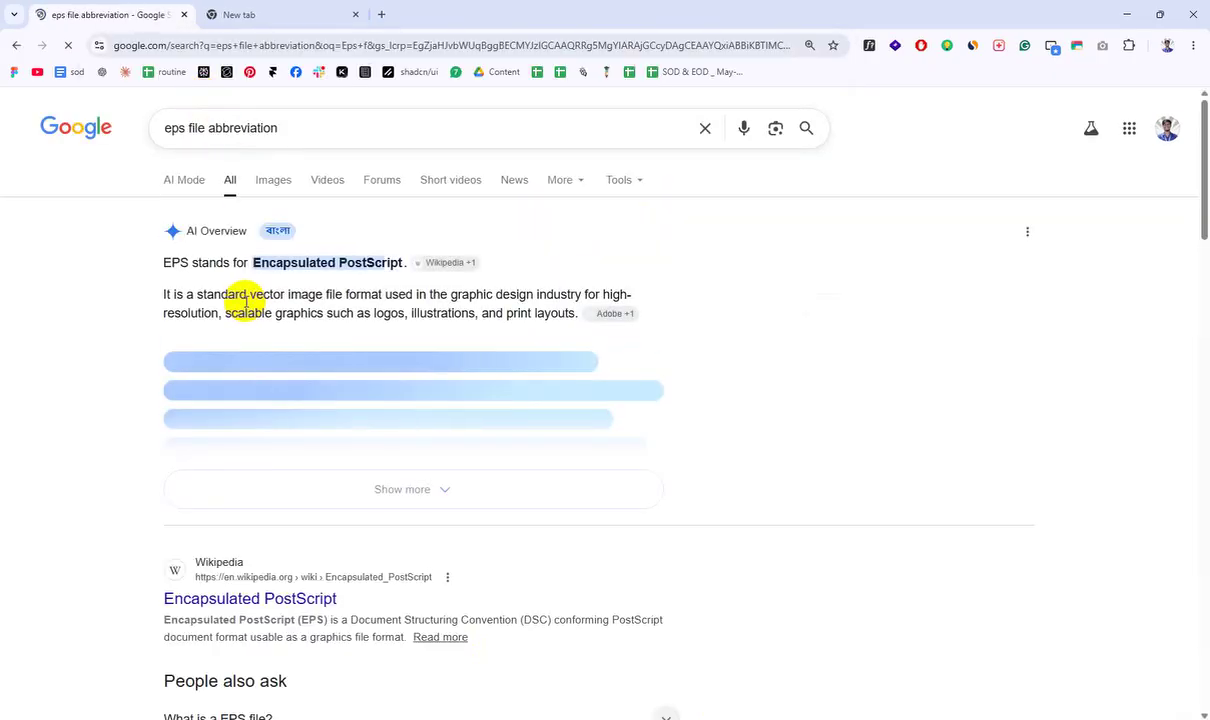
pyautogui.moveTo(257, 259)
pyautogui.mouseDown()
pyautogui.moveTo(338, 251)
pyautogui.moveTo(393, 267)
pyautogui.mouseUp()
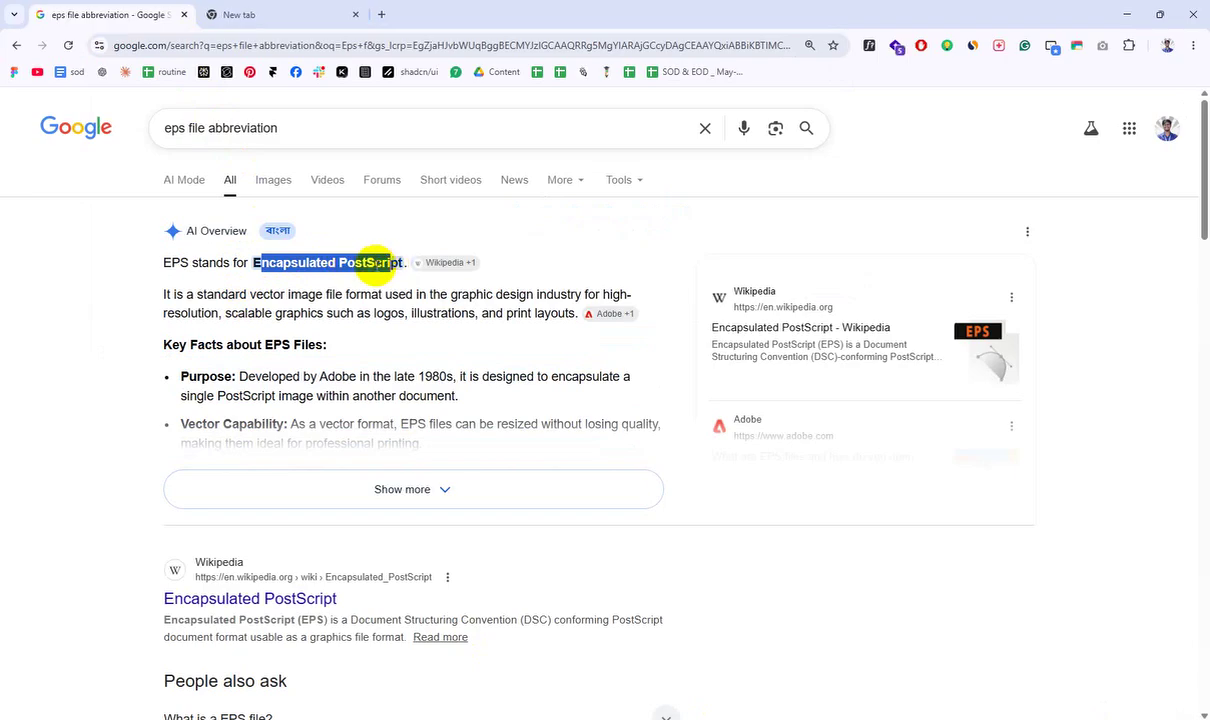
pyautogui.click(255, 265)
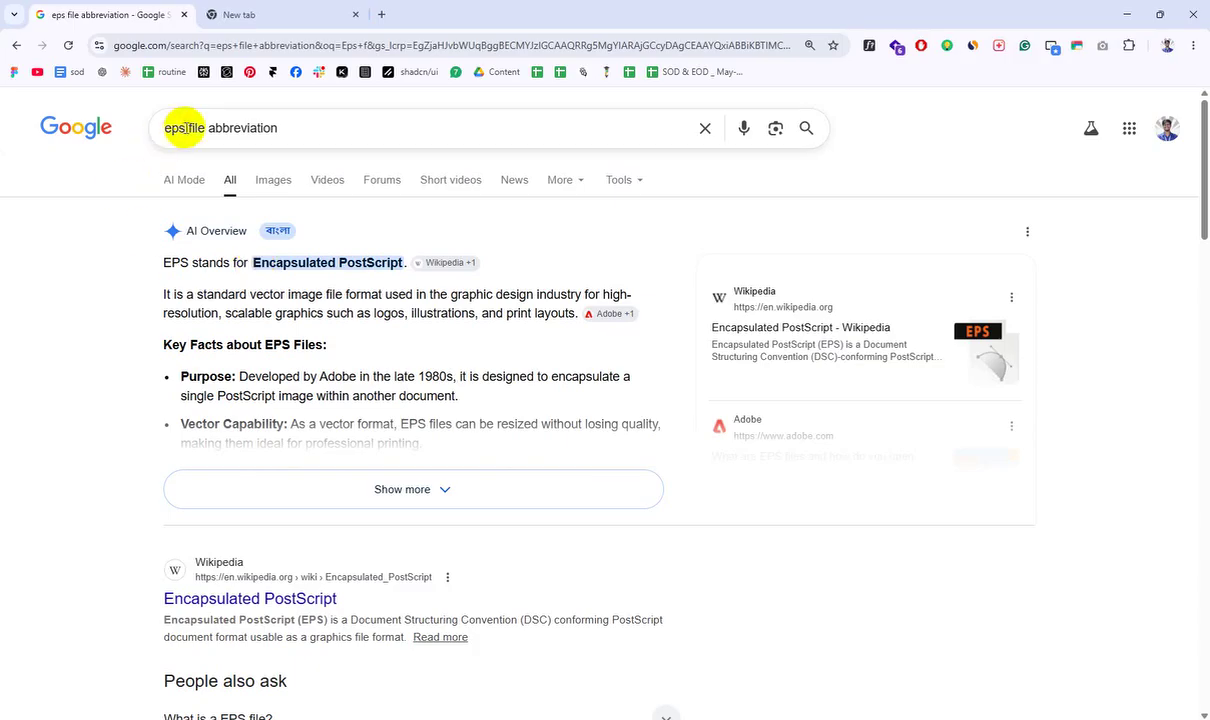
# Step: Search the SVG file abbreviation, highlighting 'Scalable Vector Graphics', then minimize Chrome
pyautogui.moveTo(179, 128); pyautogui.dragTo(153, 138)
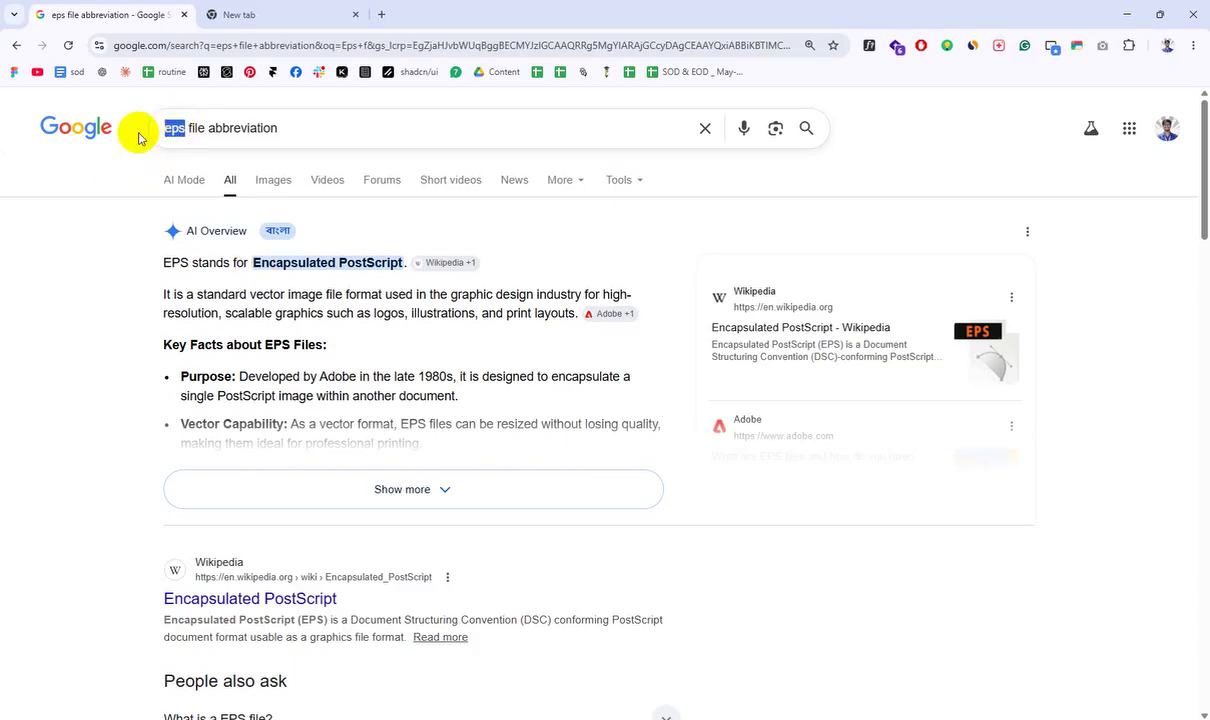
pyautogui.press('BackSpace')
pyautogui.write('vg')
pyautogui.press('Return')
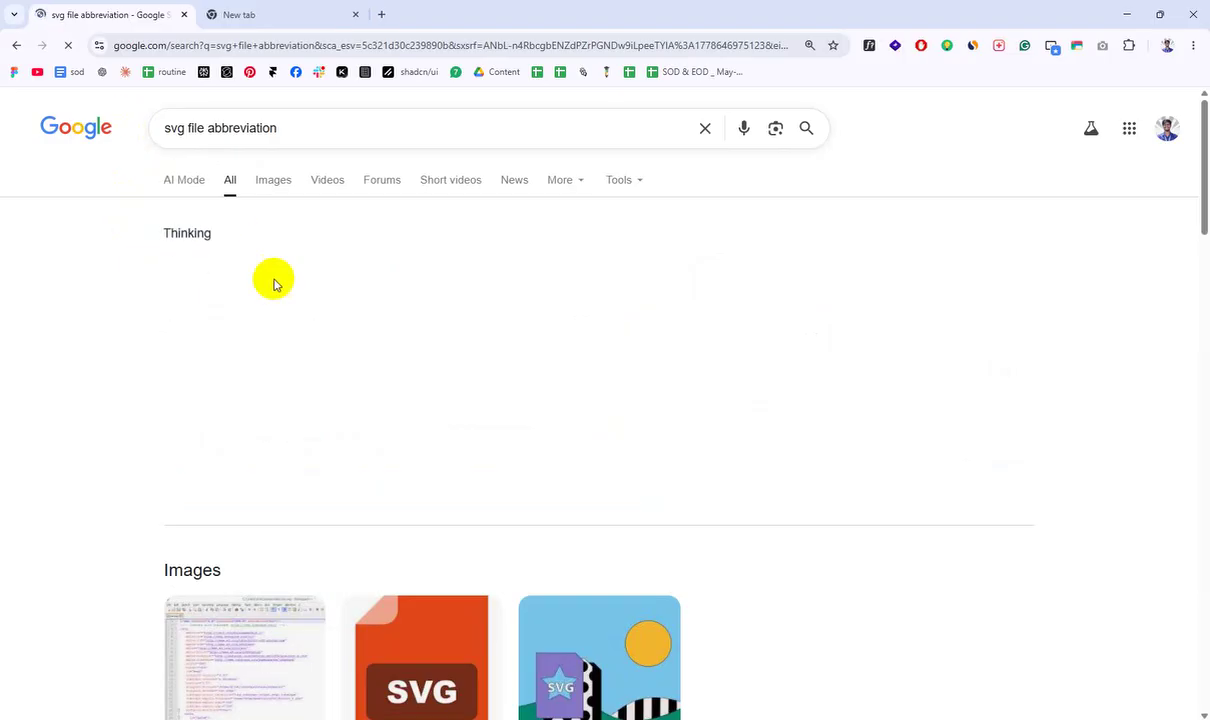
pyautogui.moveTo(250, 262); pyautogui.dragTo(419, 272)
pyautogui.click(1128, 12)
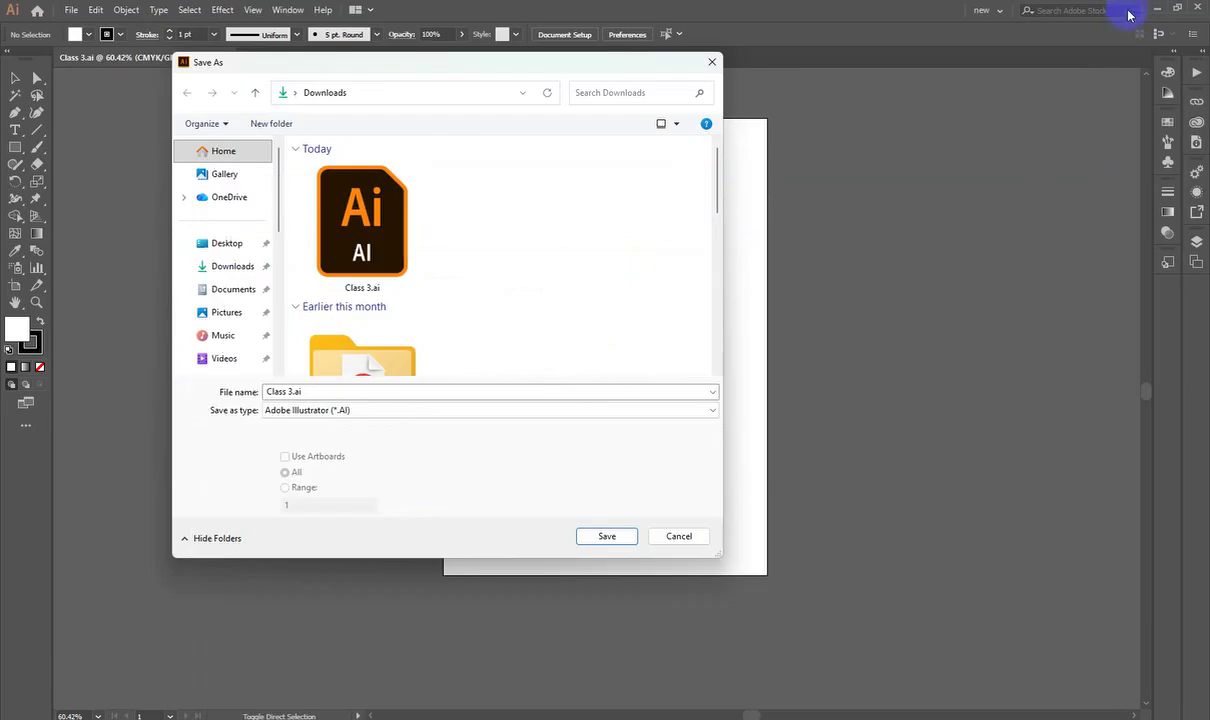
# Step: Keep Adobe Illustrator (*.AI) format, decline replacing Class 3.ai, and cancel the save
pyautogui.moveTo(440, 64); pyautogui.dragTo(361, 51)
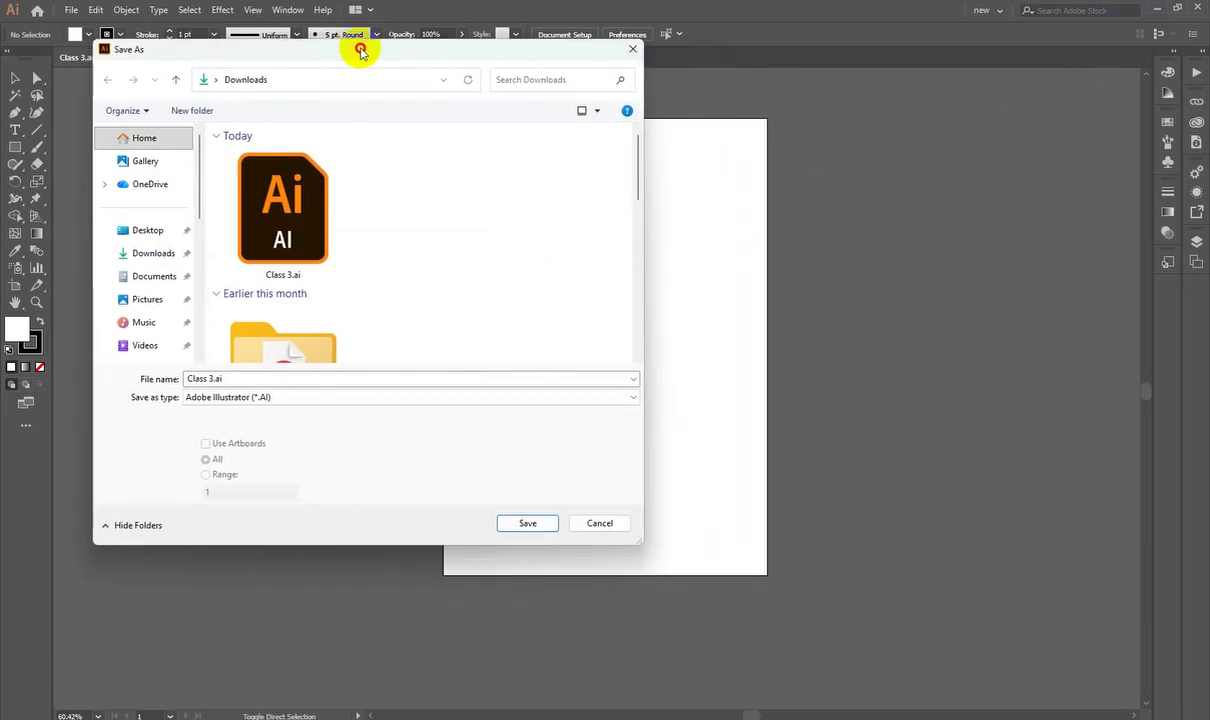
pyautogui.click(300, 401)
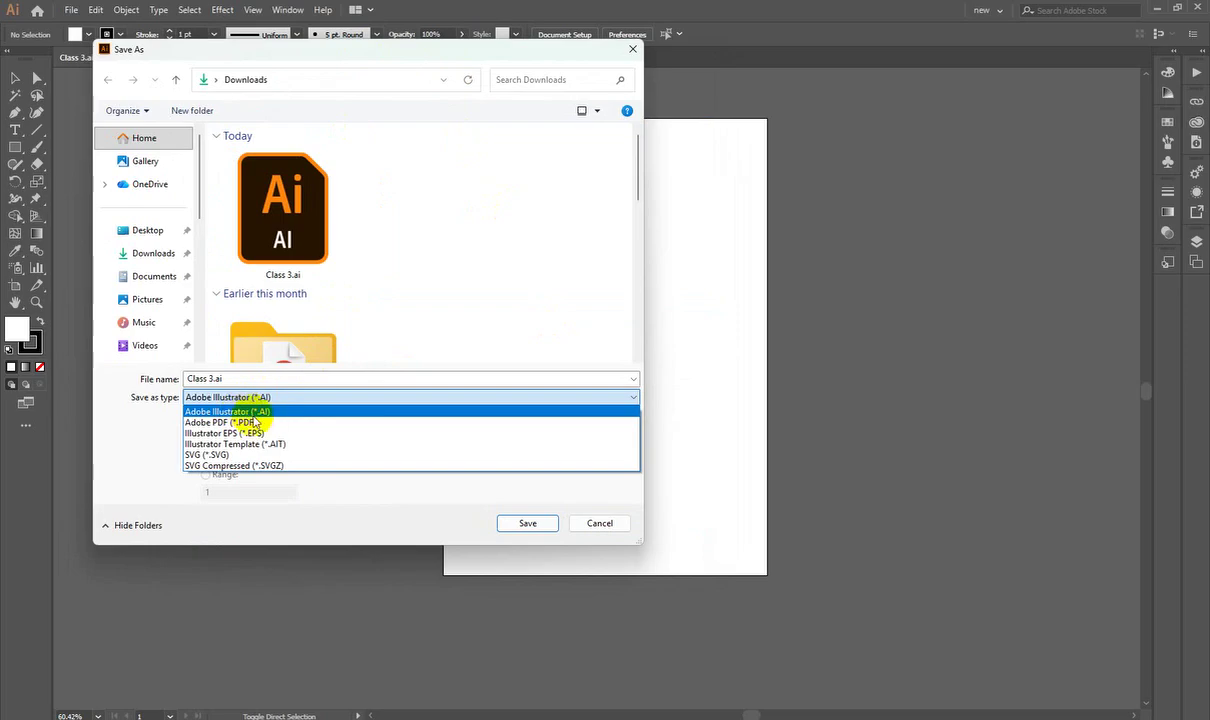
pyautogui.click(275, 400)
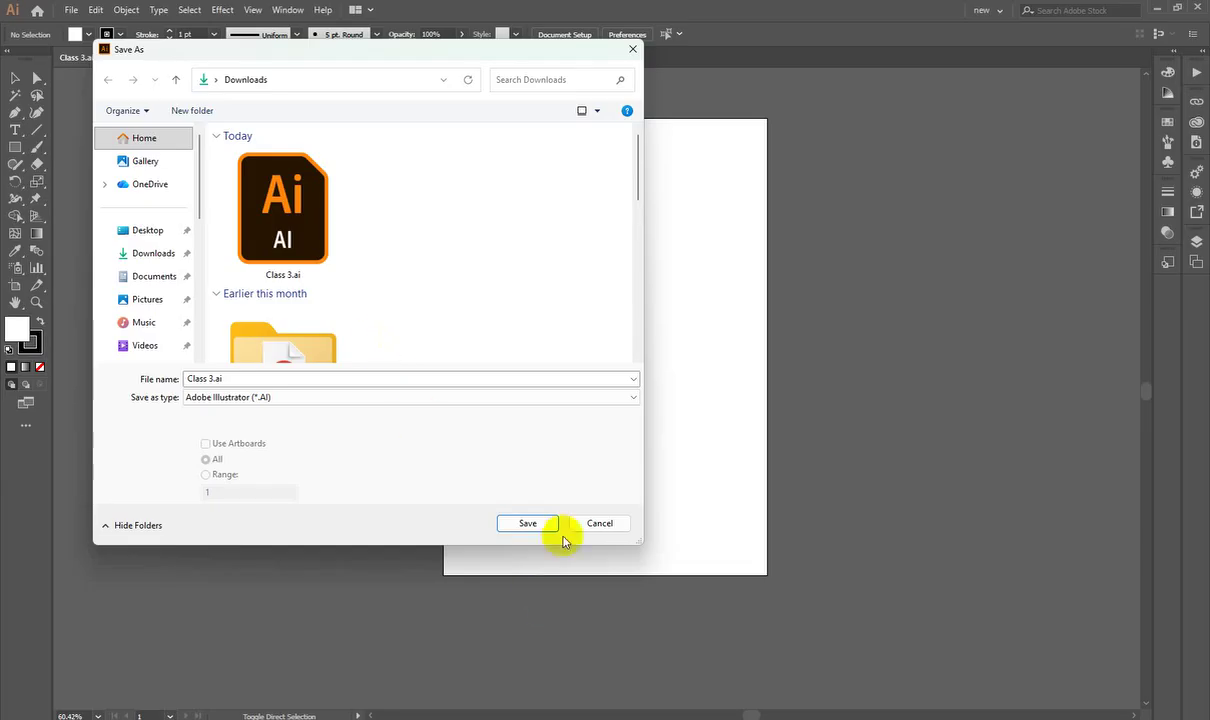
pyautogui.click(514, 521)
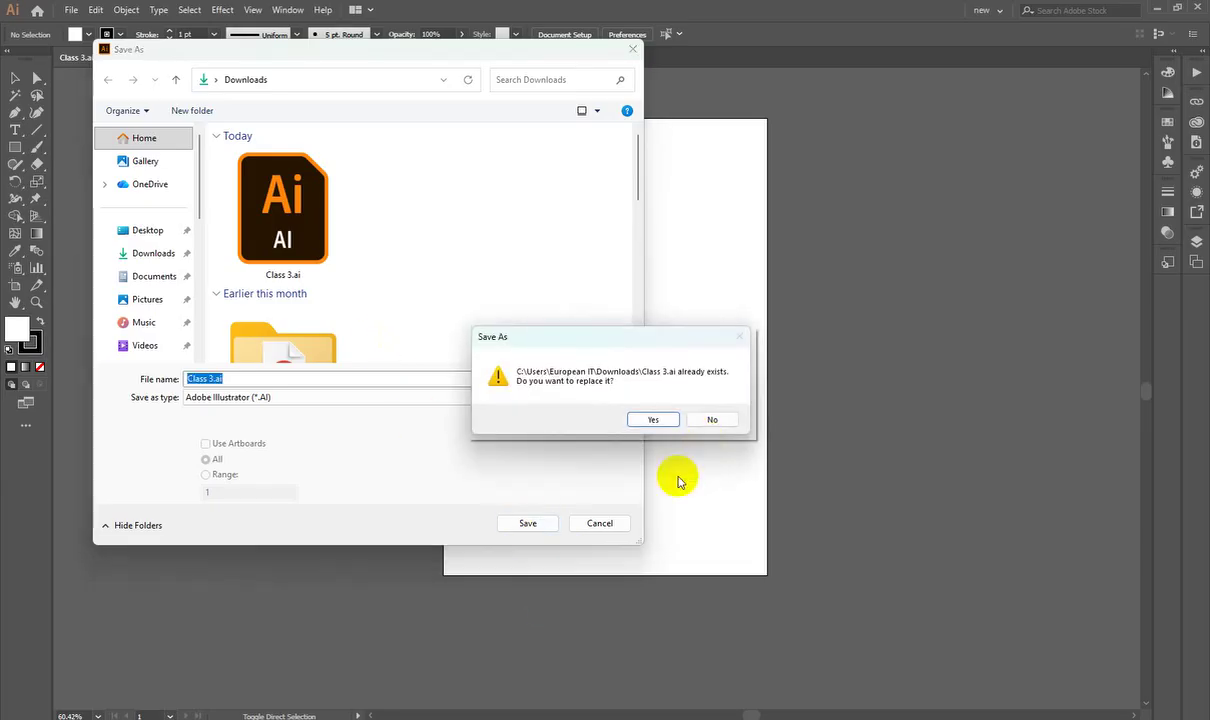
pyautogui.click(700, 420)
pyautogui.click(600, 523)
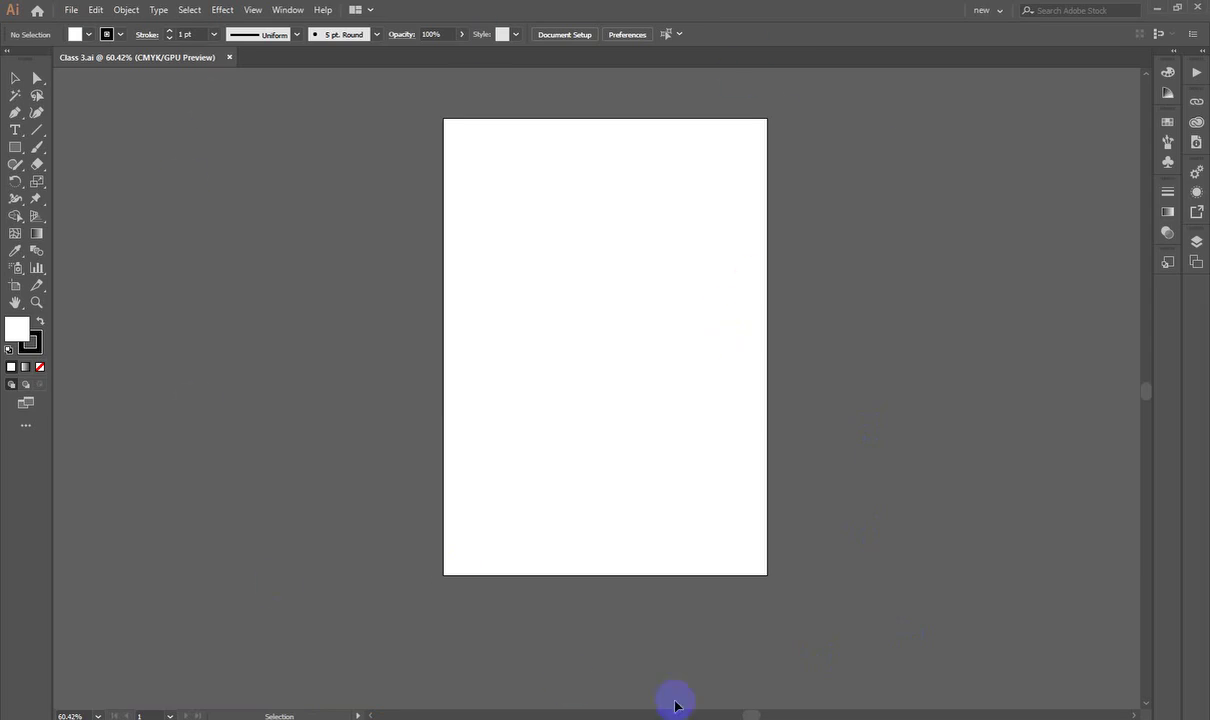
pyautogui.press('super+e')
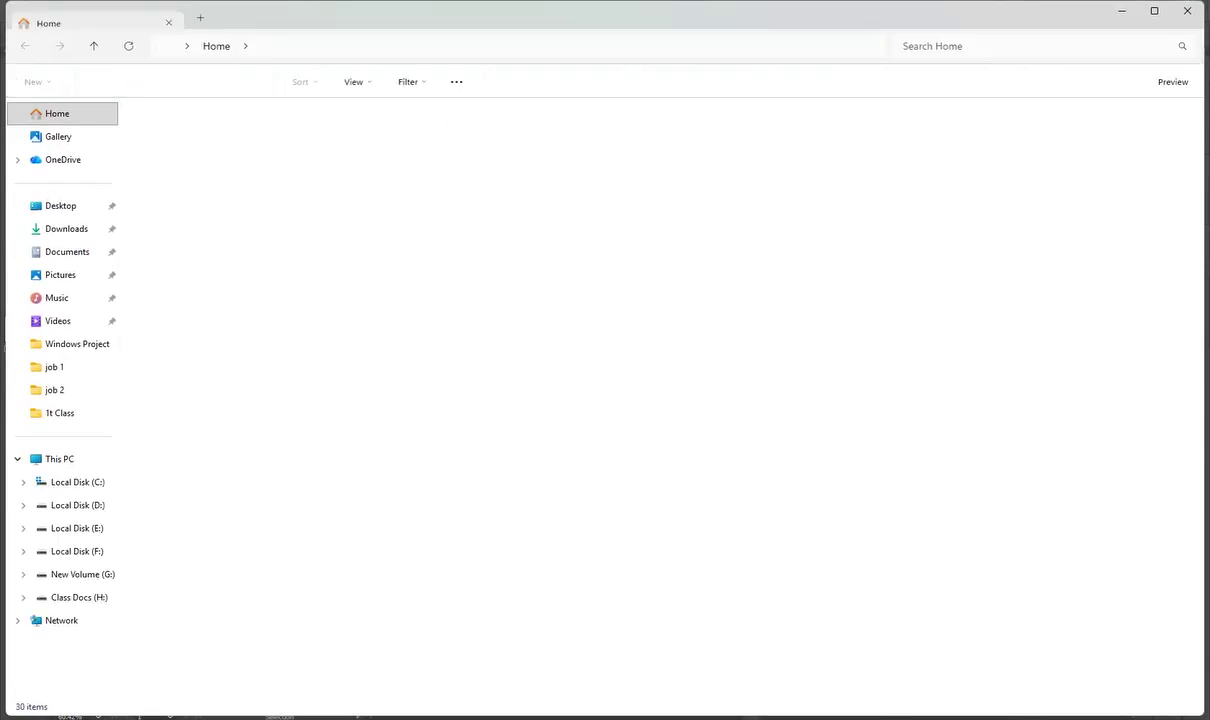
pyautogui.click(60, 226)
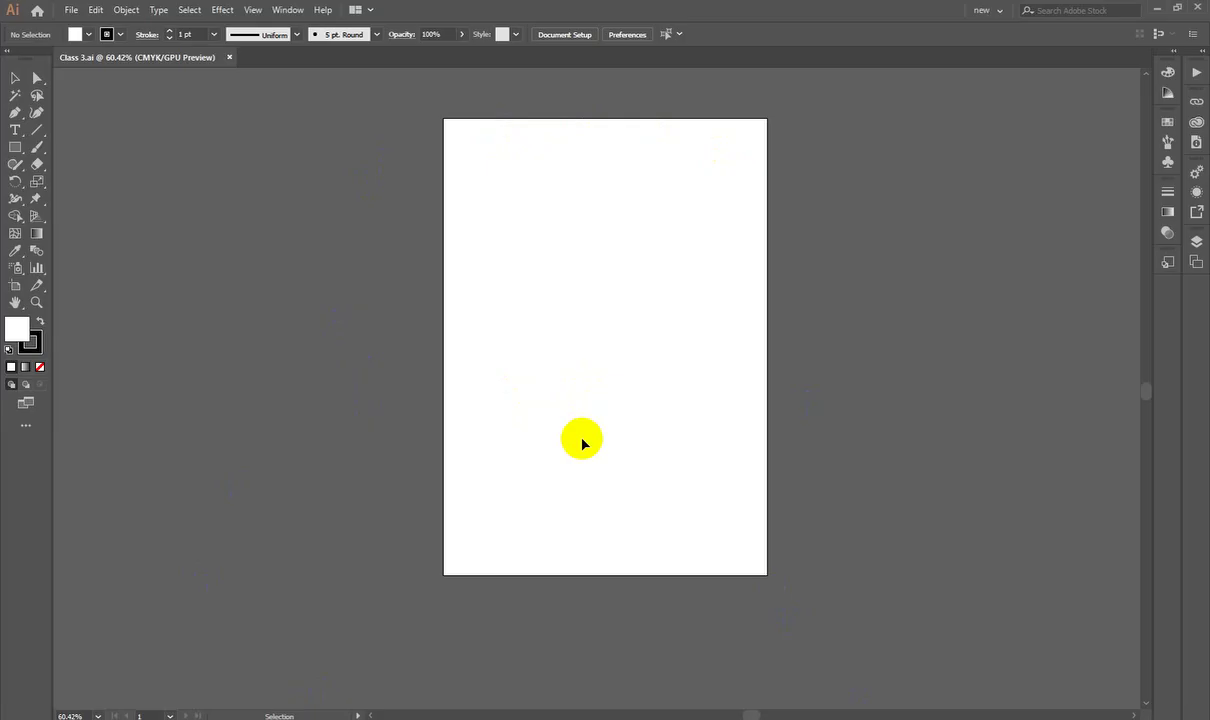
# Step: Draw a tall rectangle on the artboard and fill it red via the Color Picker
pyautogui.click(15, 147)
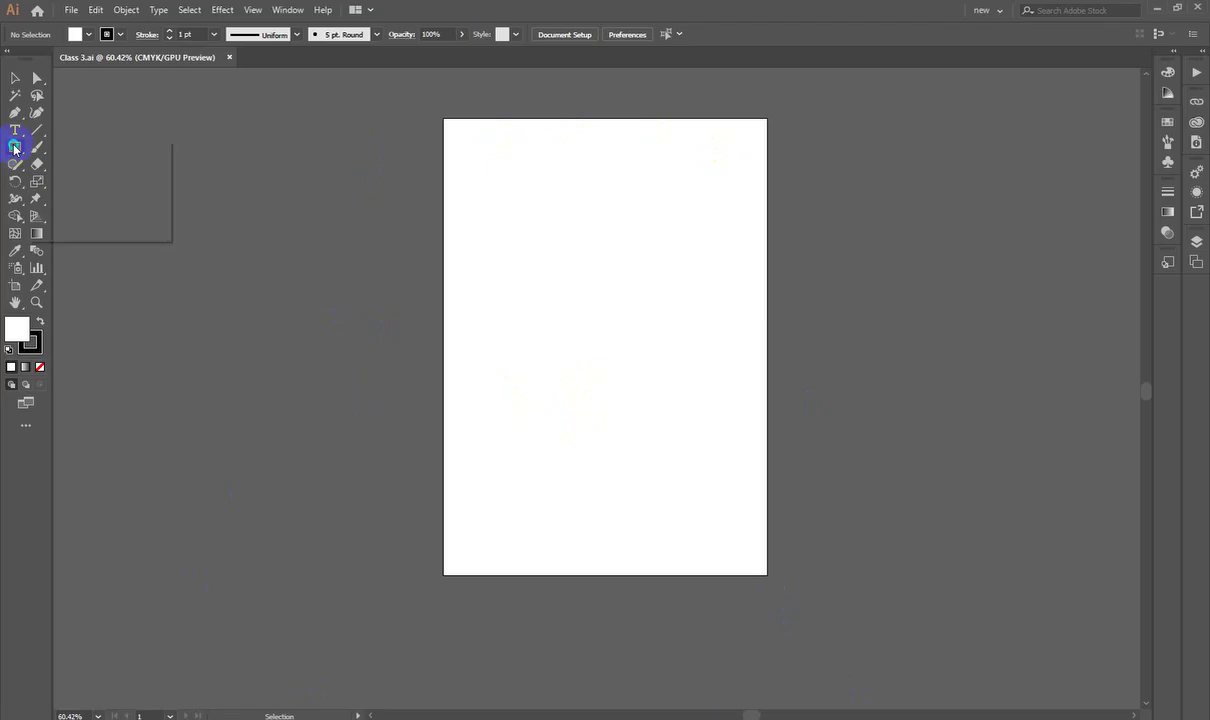
pyautogui.click(79, 154)
pyautogui.moveTo(517, 188); pyautogui.dragTo(709, 504)
pyautogui.doubleClick(17, 328)
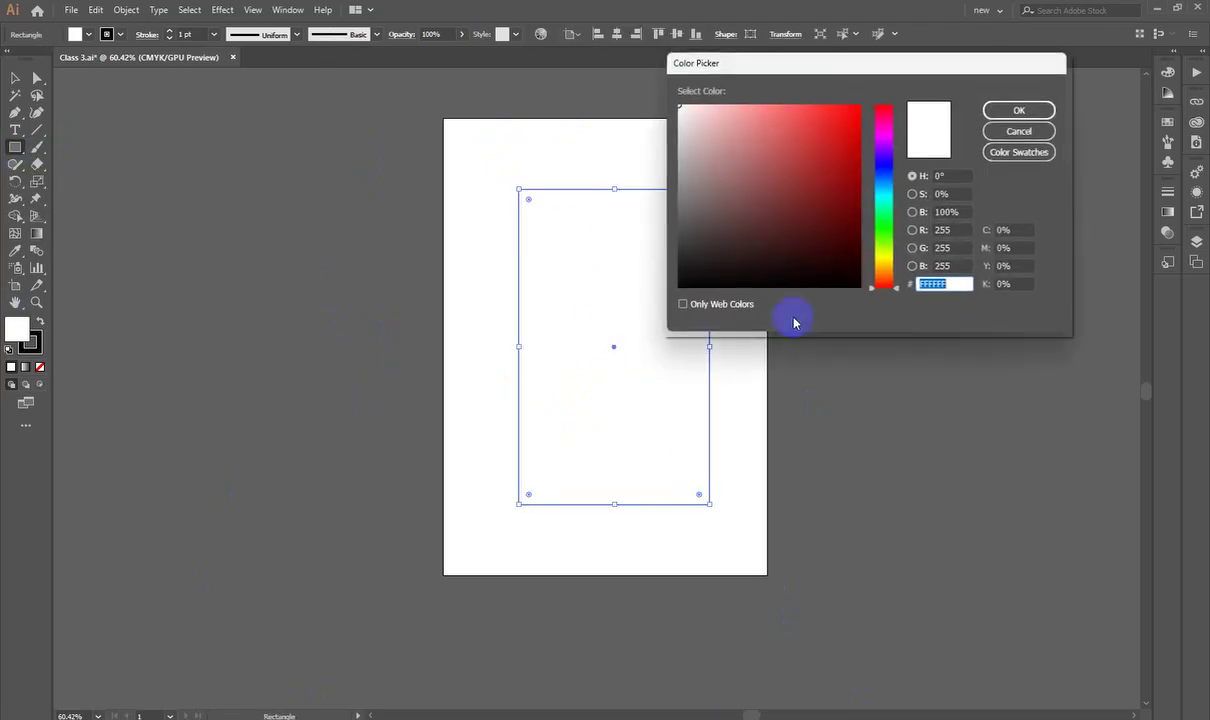
pyautogui.click(841, 139)
pyautogui.click(1019, 110)
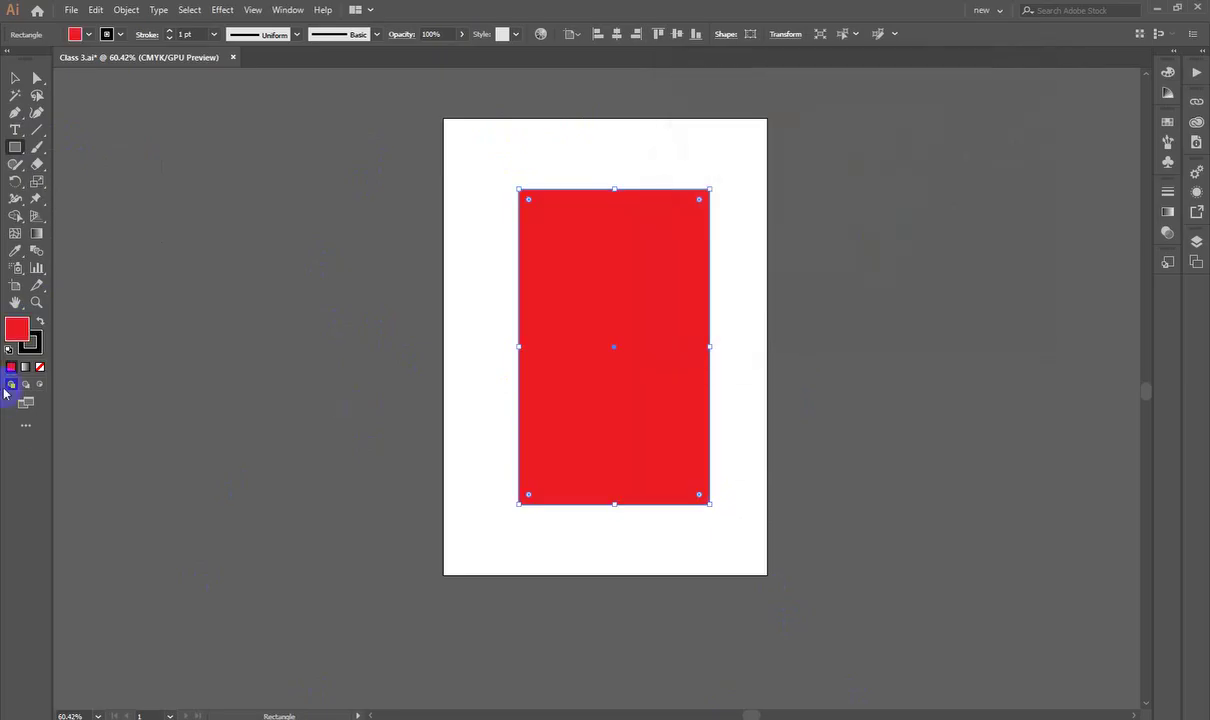
# Step: Set the rectangle's stroke to None, switch to the Selection tool and deselect it
pyautogui.click(36, 344)
pyautogui.press('/')
pyautogui.click(17, 328)
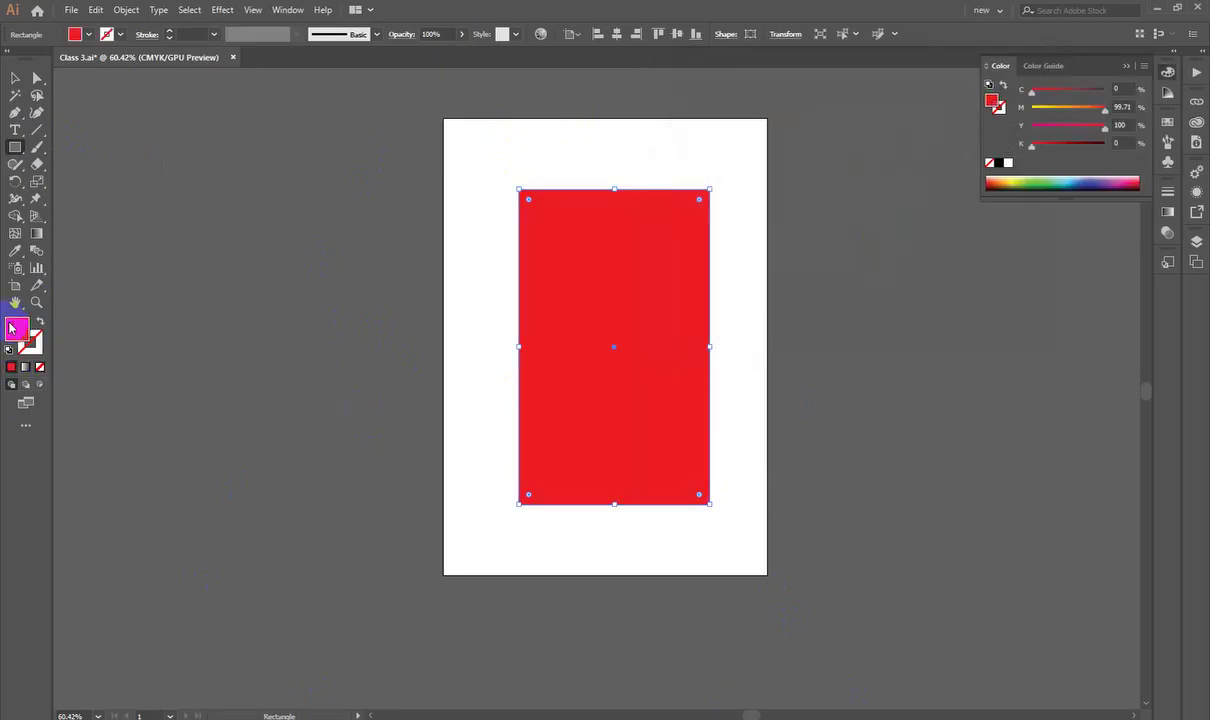
pyautogui.click(14, 78)
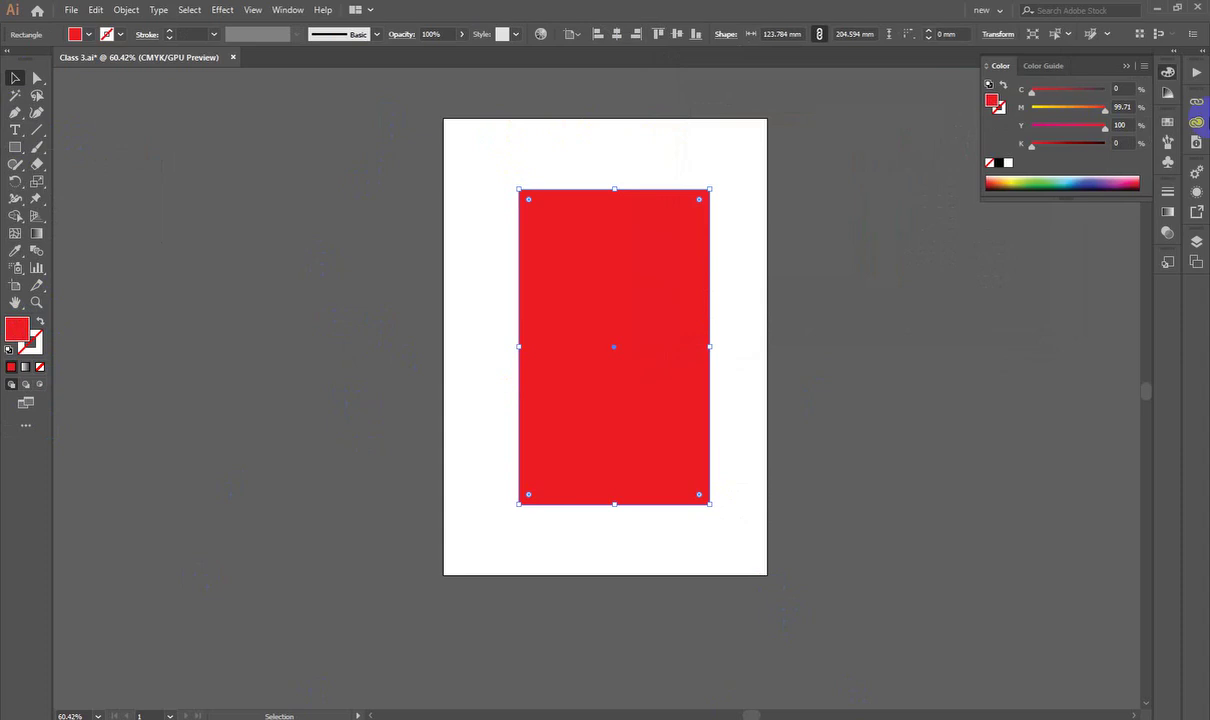
pyautogui.click(1167, 73)
pyautogui.click(621, 397)
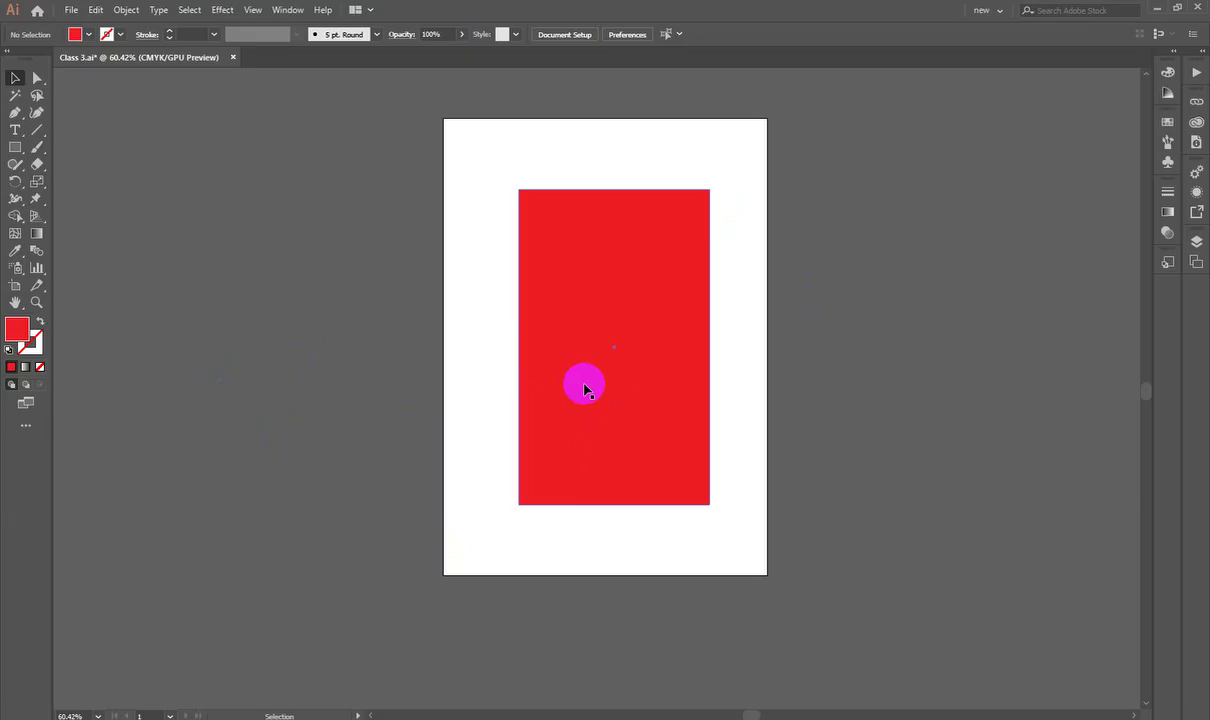
pyautogui.click(67, 14)
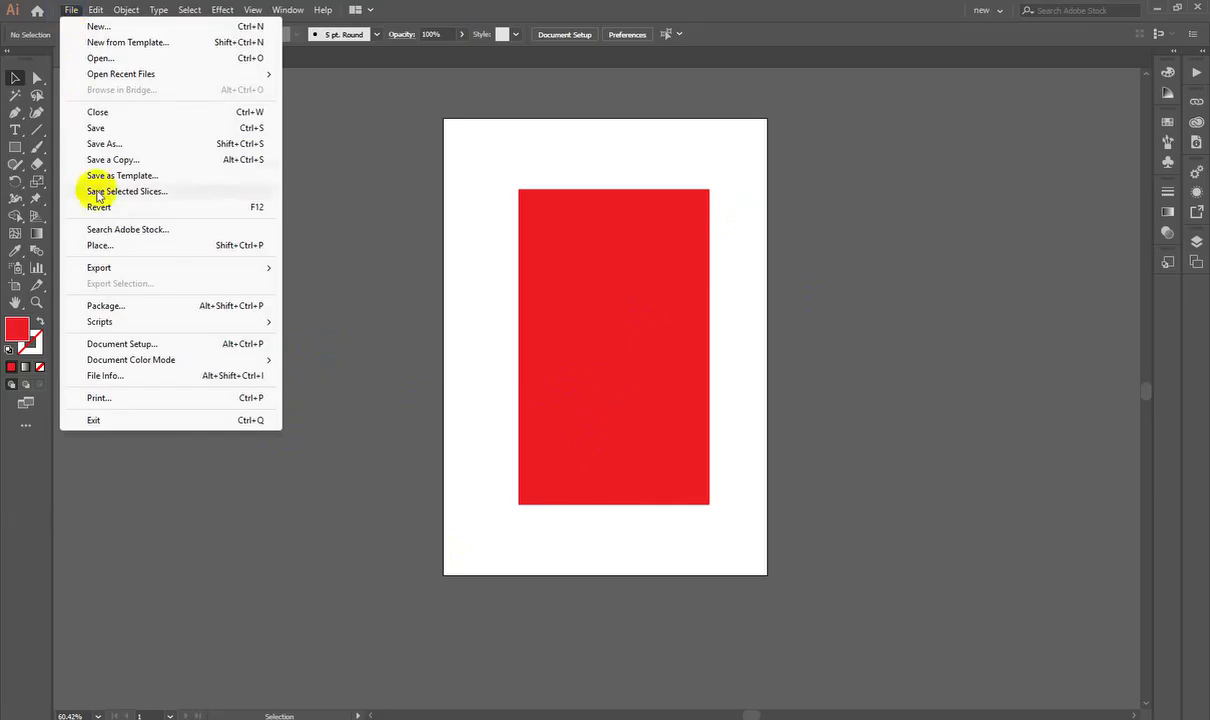
# Step: Show the File > Export submenu listing Export for Screens, Export As and Save for Web (Legacy)
pyautogui.moveTo(103, 268)
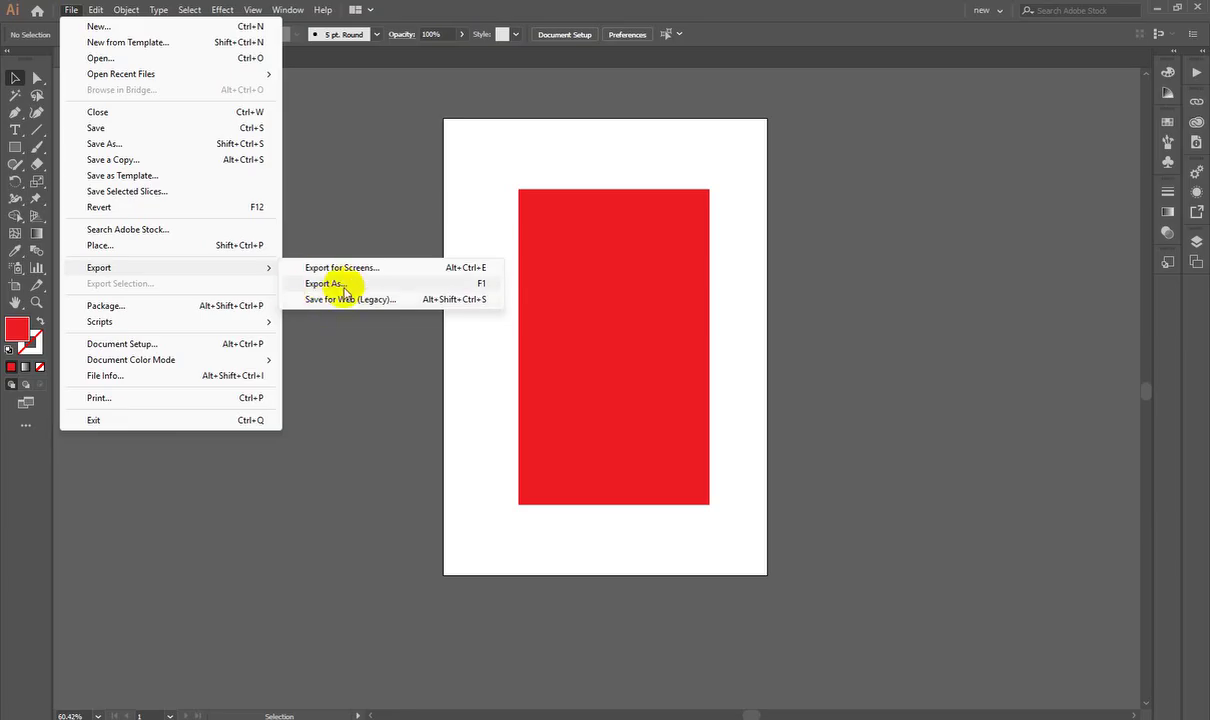
# Step: Export As to Downloads as Class 3.jpg in JPEG (*.JPG) format, Use Artboards unchecked
pyautogui.click(343, 286)
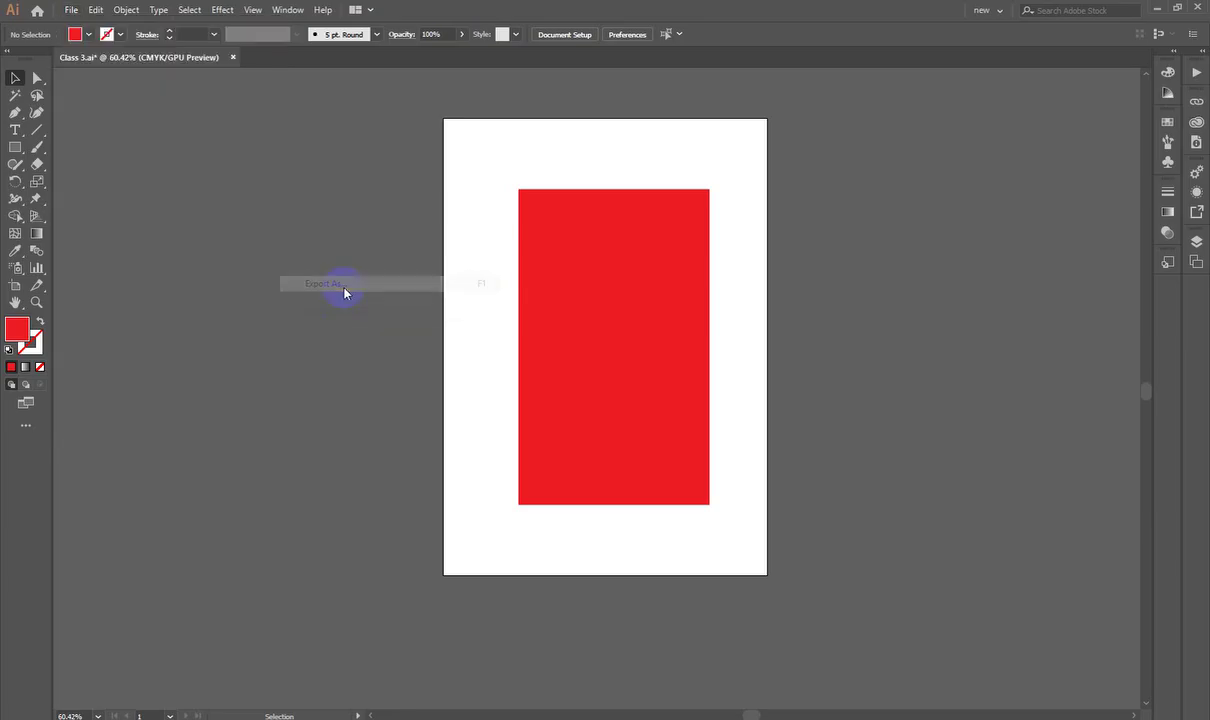
pyautogui.moveTo(390, 63); pyautogui.dragTo(527, 52)
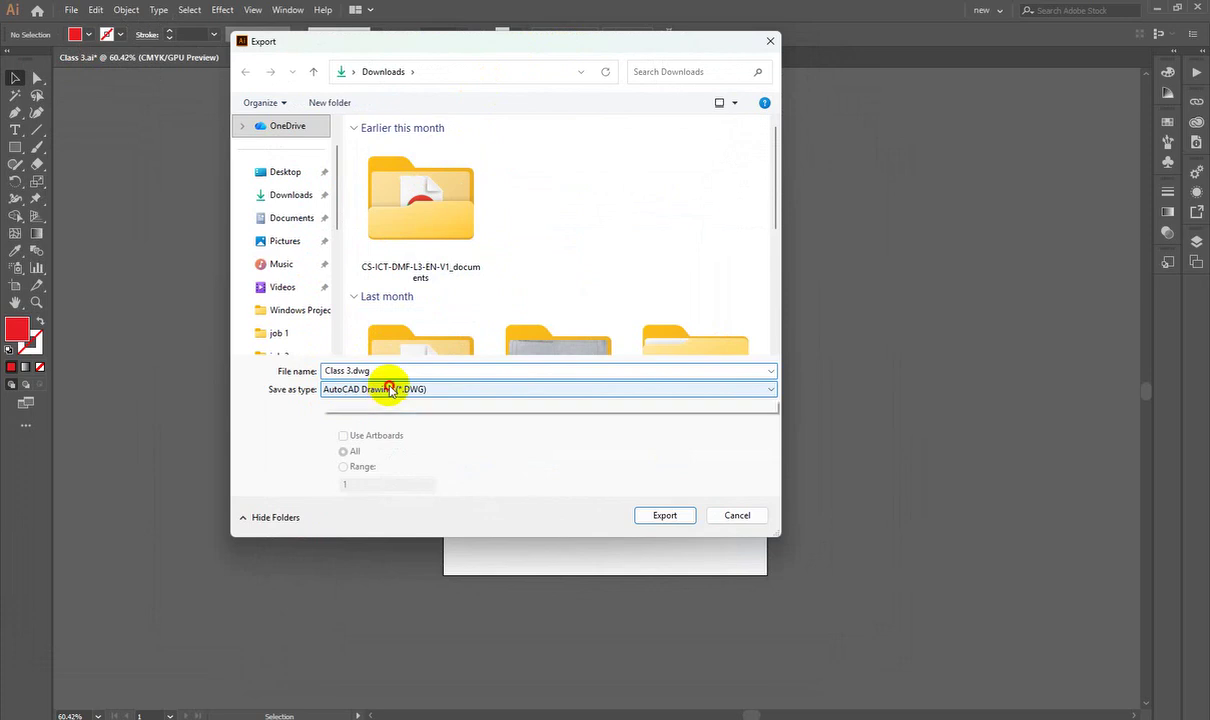
pyautogui.click(390, 389)
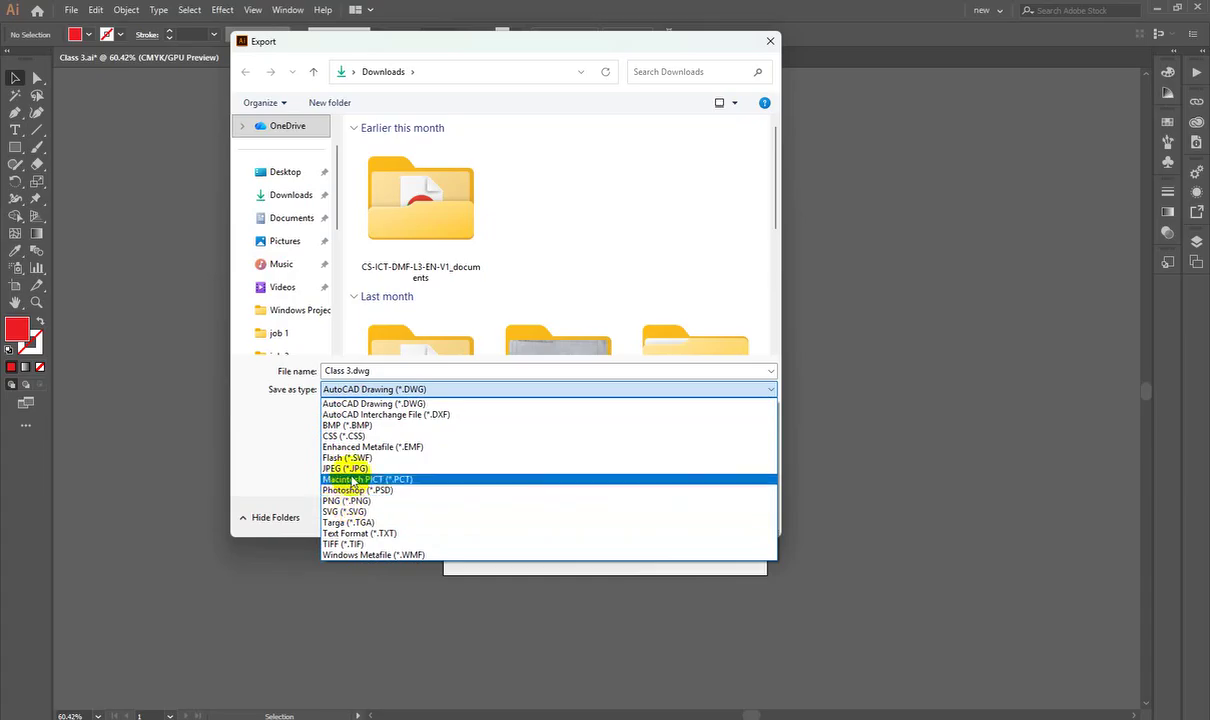
pyautogui.click(350, 469)
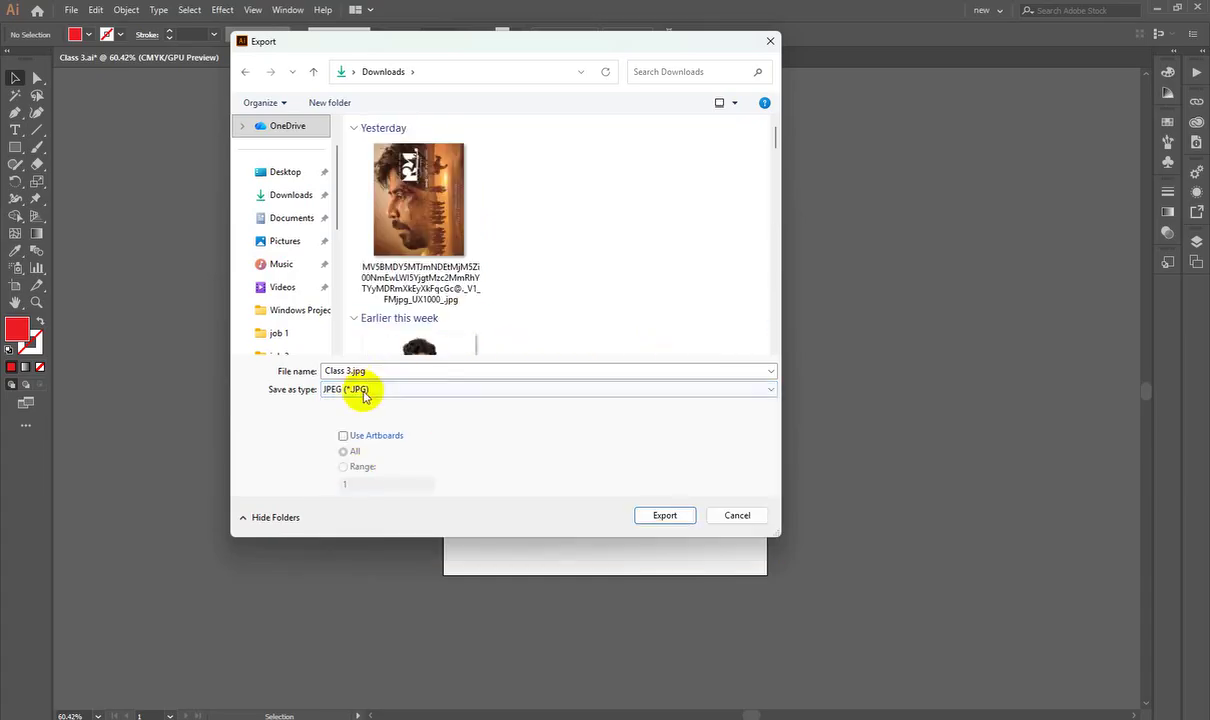
pyautogui.moveTo(524, 48); pyautogui.dragTo(432, 33)
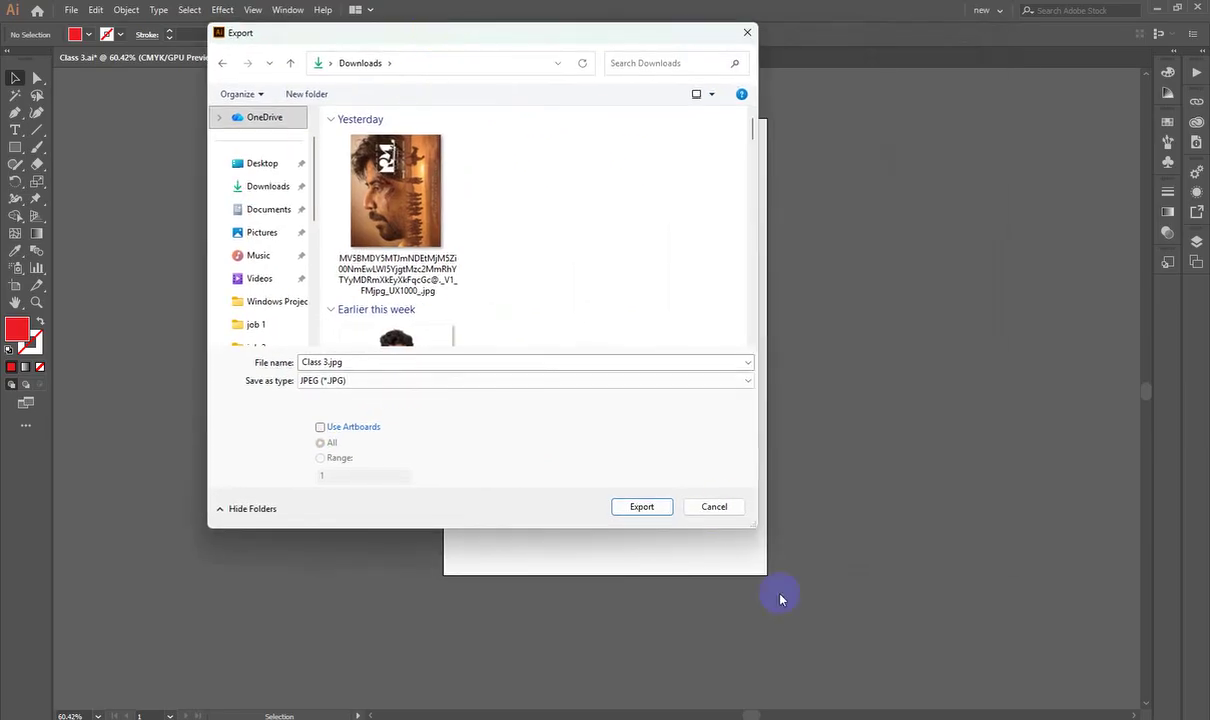
pyautogui.moveTo(1021, 527); pyautogui.dragTo(1058, 698)
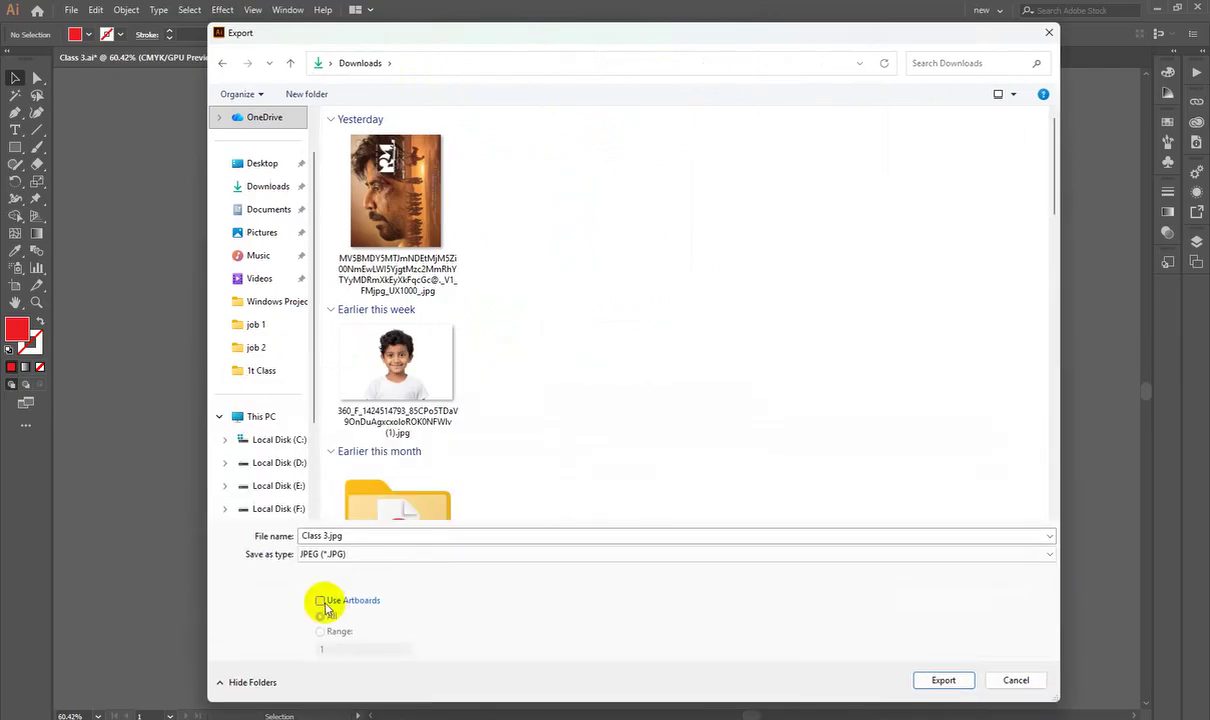
pyautogui.moveTo(556, 41); pyautogui.dragTo(504, 27)
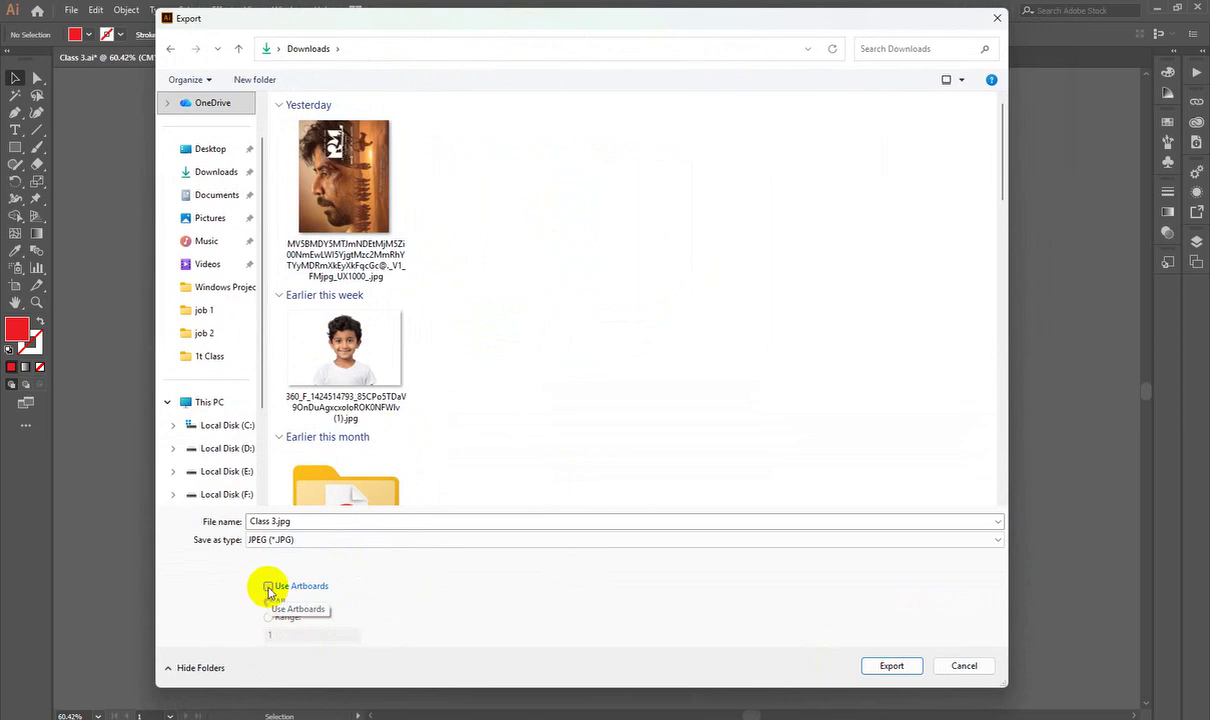
pyautogui.moveTo(521, 24); pyautogui.dragTo(468, 39)
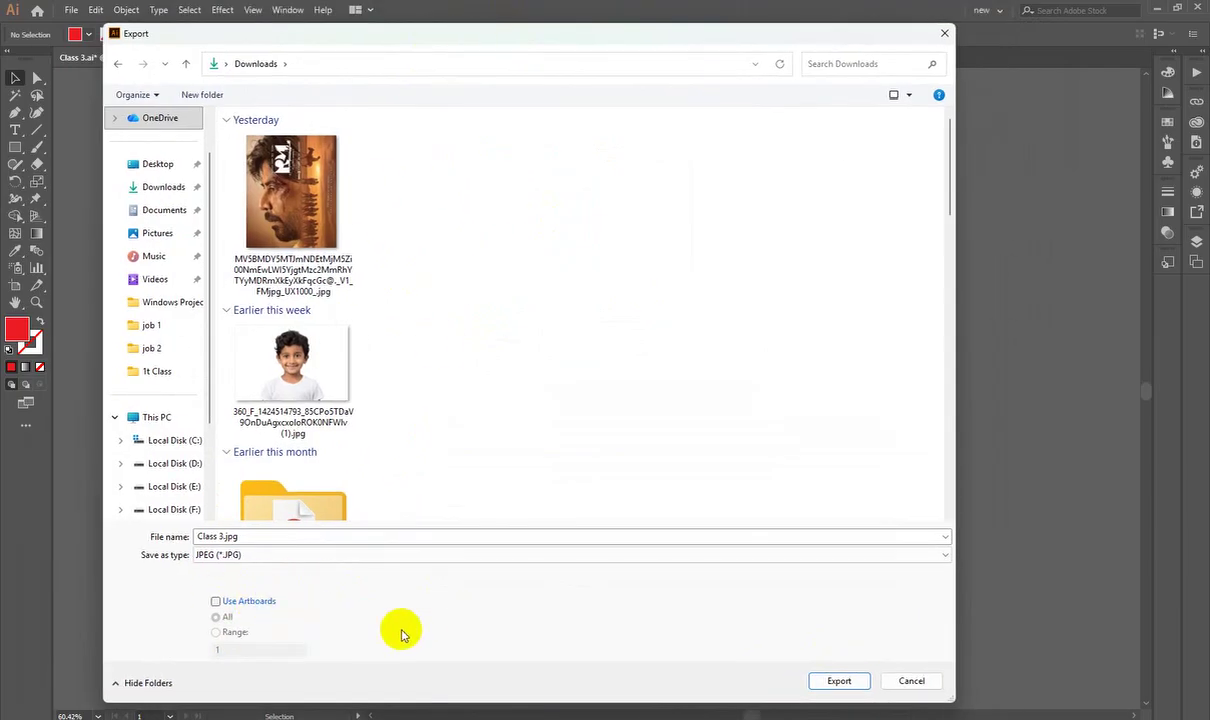
pyautogui.click(834, 683)
# Step: Set the JPEG colour model to RGB and quality back to 10 (Maximum)
pyautogui.moveTo(716, 154); pyautogui.dragTo(326, 162)
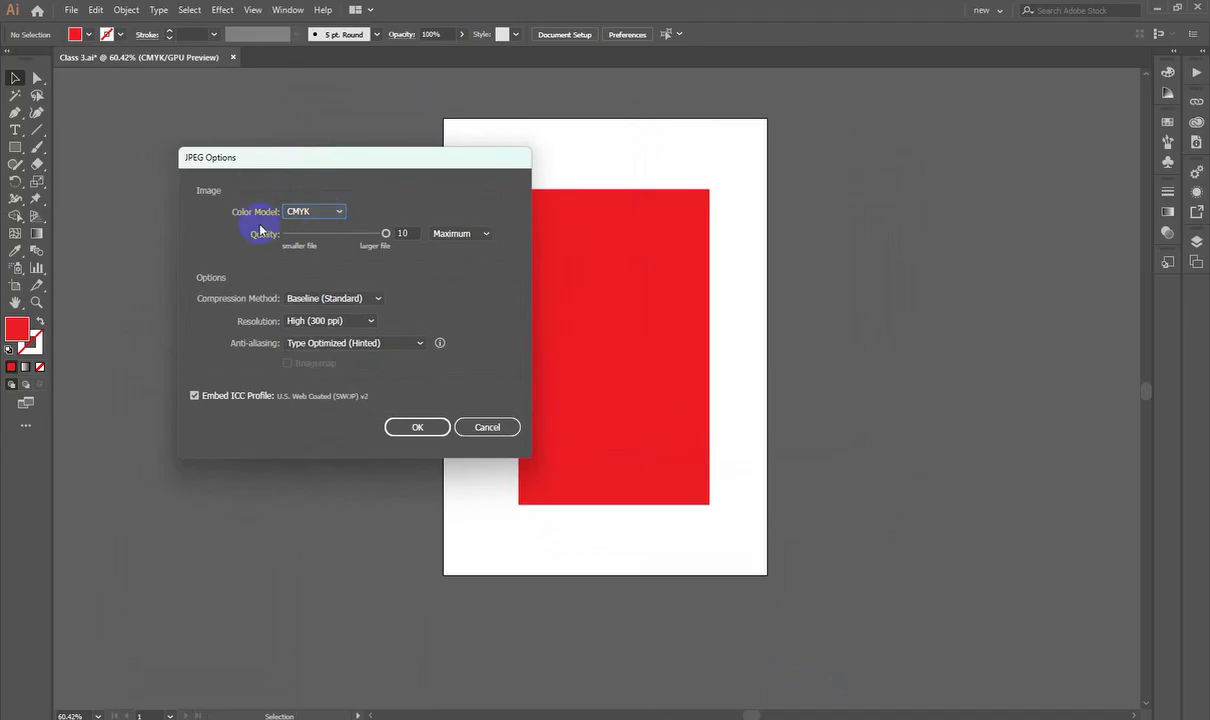
pyautogui.click(311, 213)
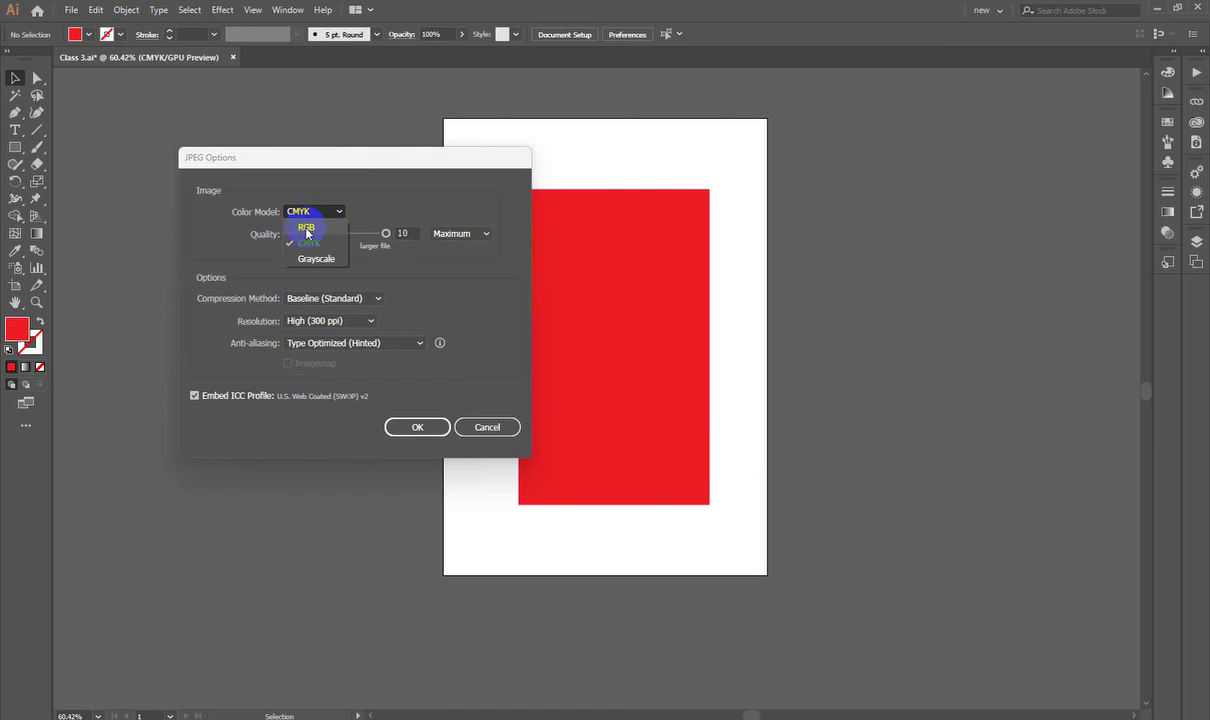
pyautogui.click(306, 228)
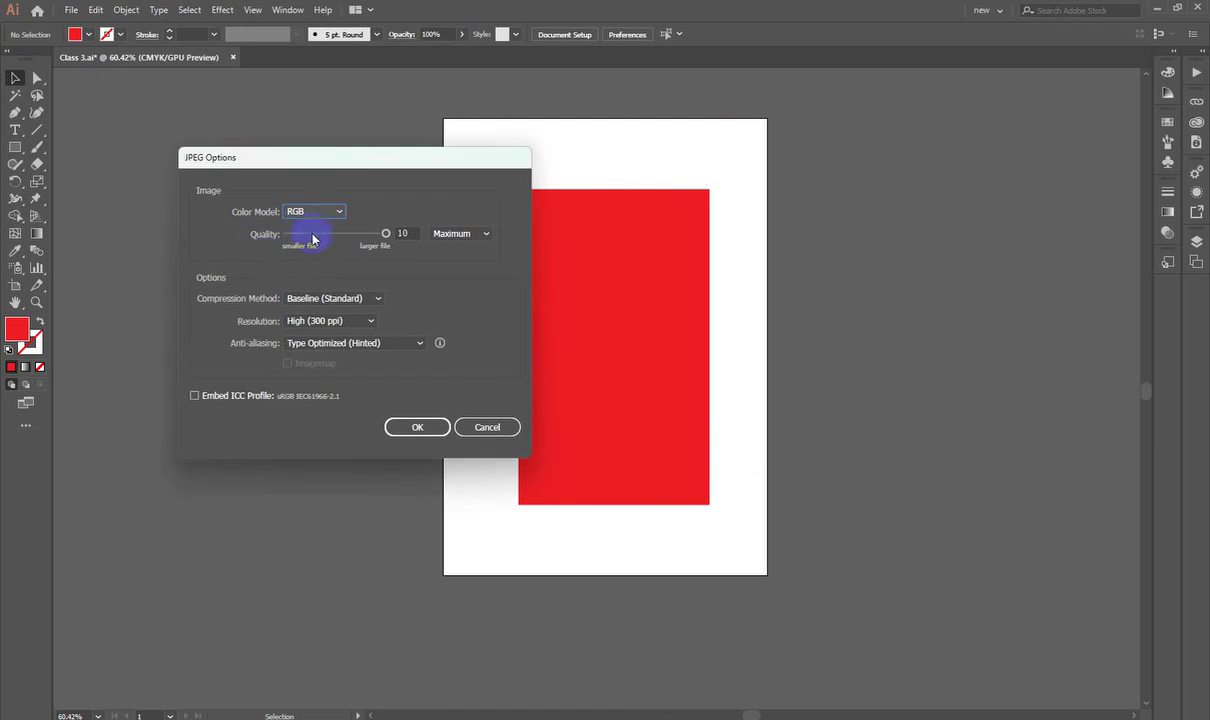
pyautogui.click(377, 234)
pyautogui.moveTo(377, 236); pyautogui.dragTo(405, 235)
pyautogui.doubleClick(407, 233)
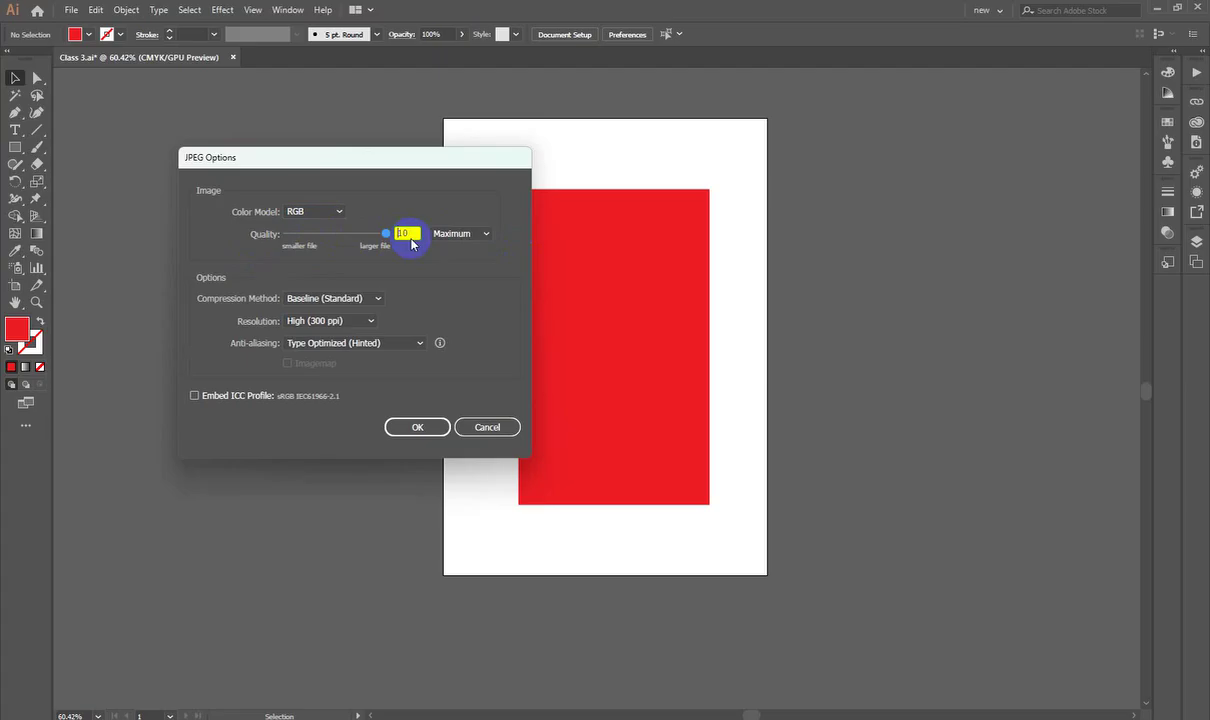
# Step: Keep High (300 ppi) resolution and confirm the JPEG export
pyautogui.click(323, 321)
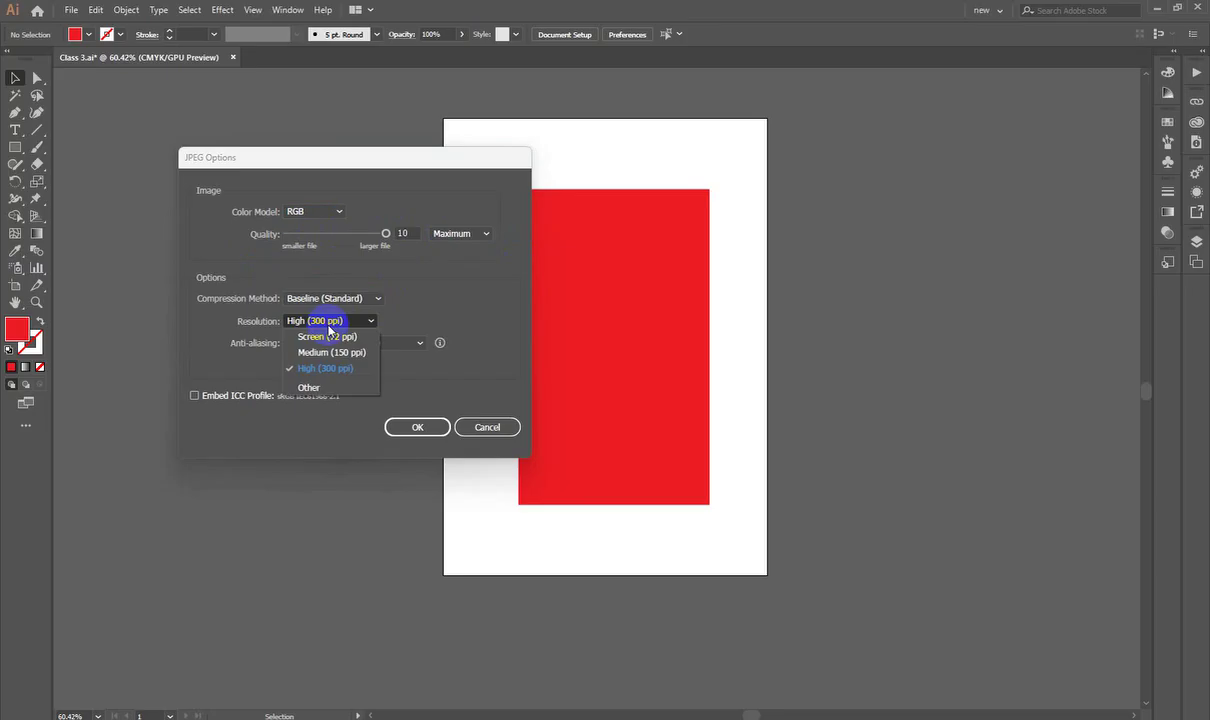
pyautogui.click(455, 285)
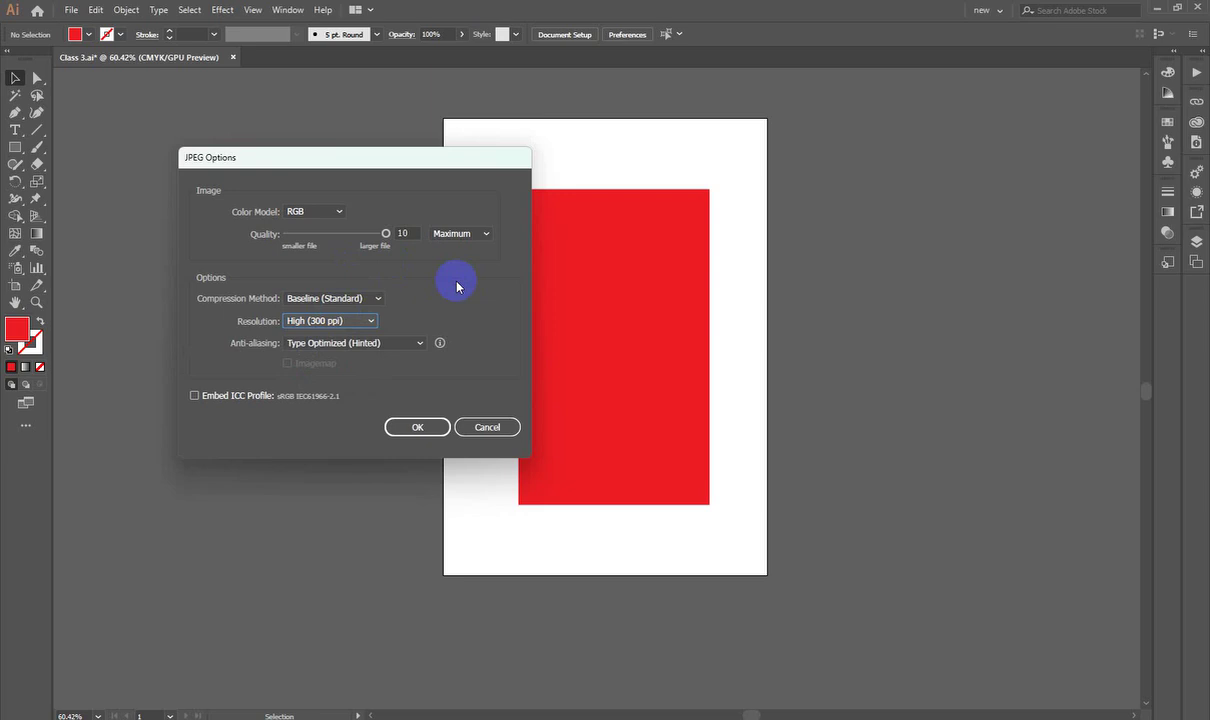
pyautogui.click(335, 320)
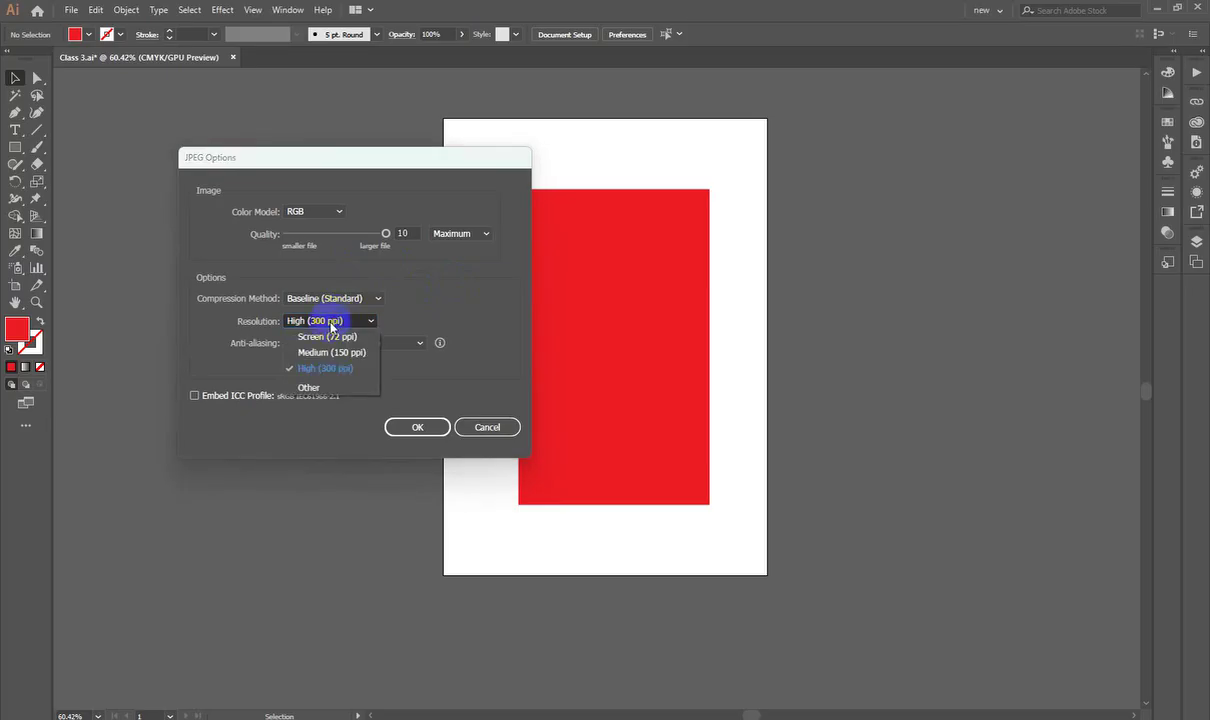
pyautogui.click(333, 387)
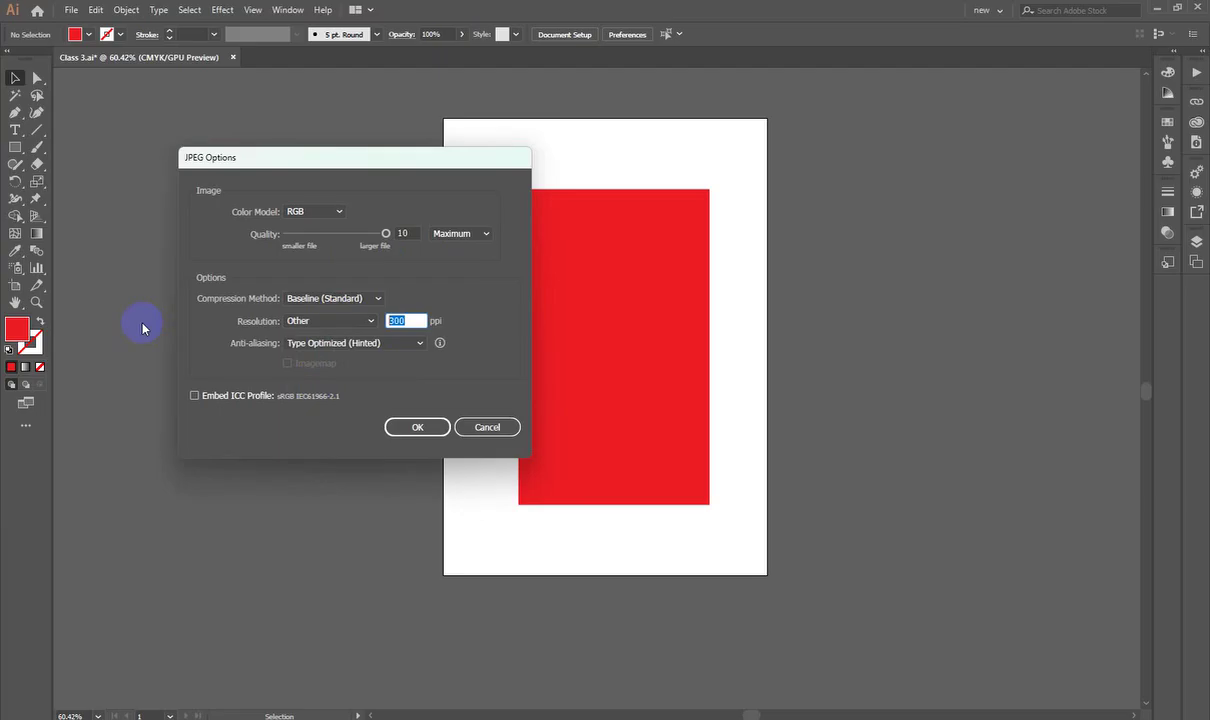
pyautogui.click(316, 320)
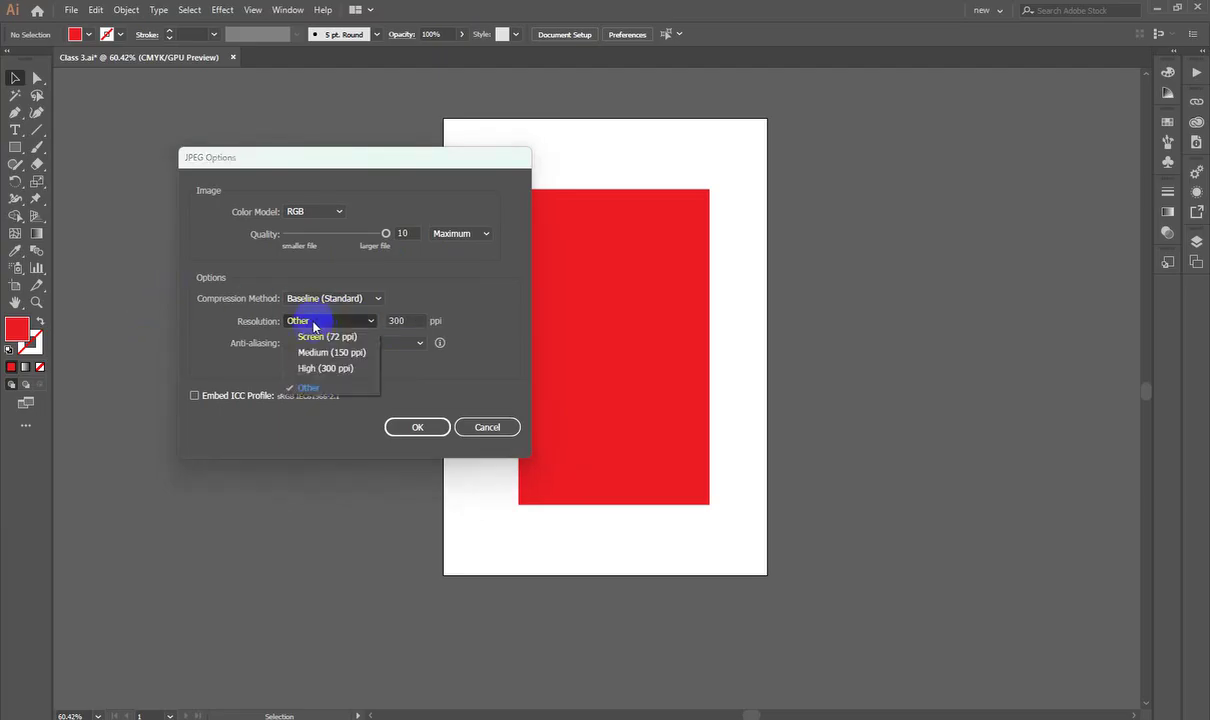
pyautogui.click(323, 370)
pyautogui.click(433, 429)
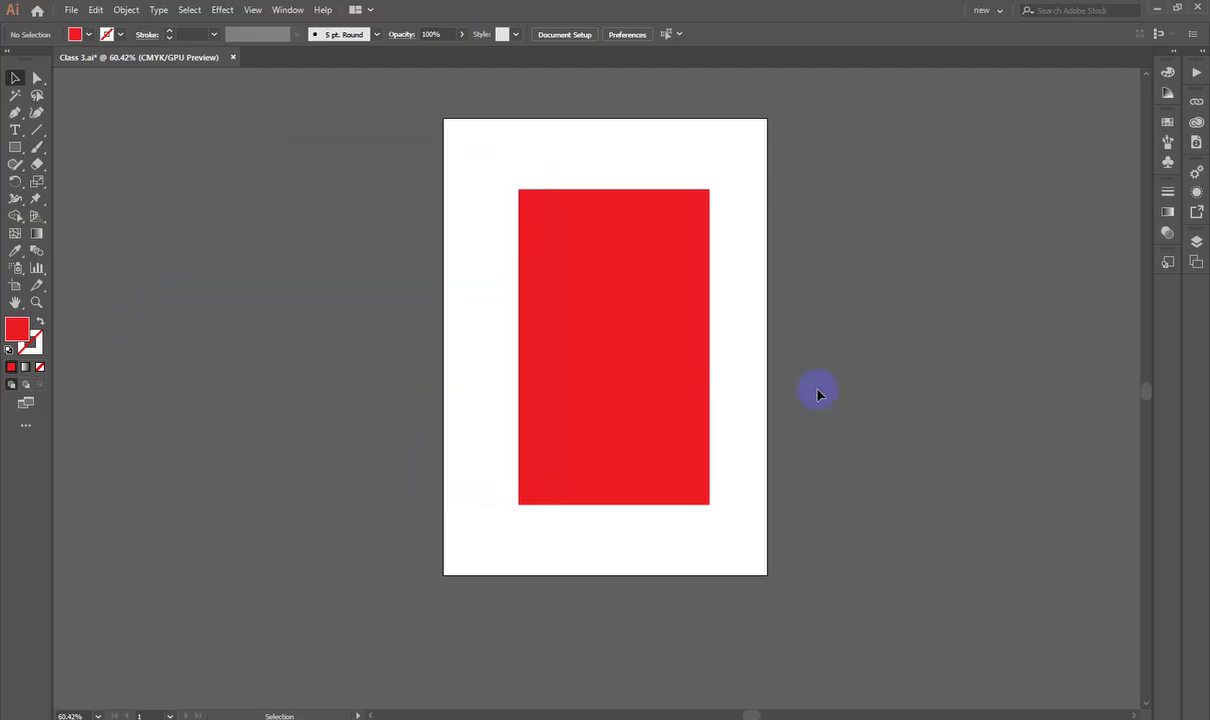
pyautogui.click(722, 716)
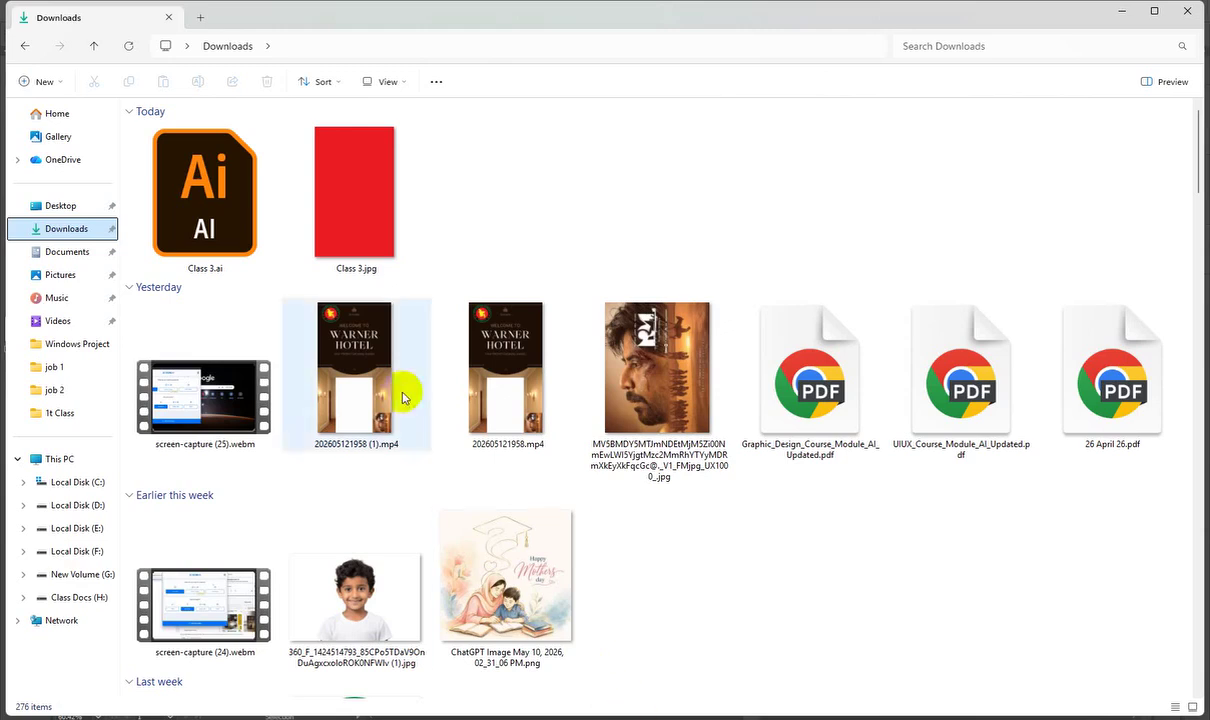
# Step: Open Class 3.jpg from Downloads in Photos and zoom in on the red rectangle
pyautogui.click(368, 204)
pyautogui.doubleClick(368, 204)
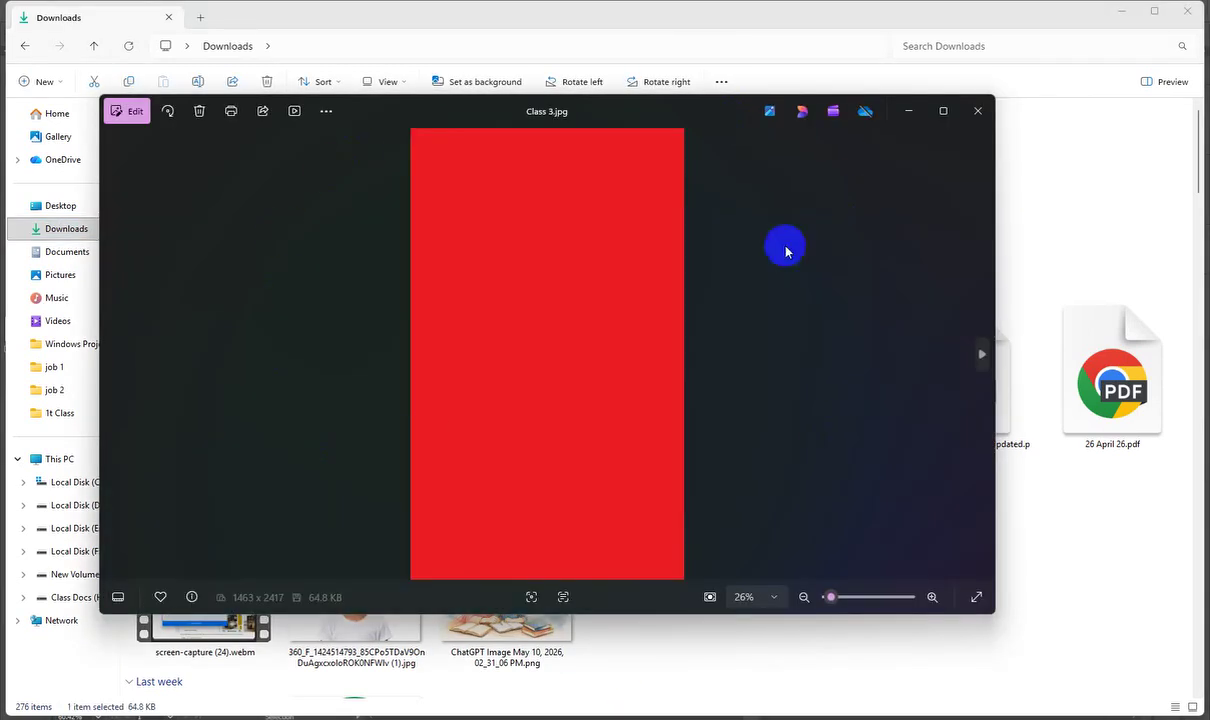
pyautogui.scroll(2, 545, 420)
pyautogui.scroll(-2, 545, 420)
pyautogui.scroll(5, 545, 420)
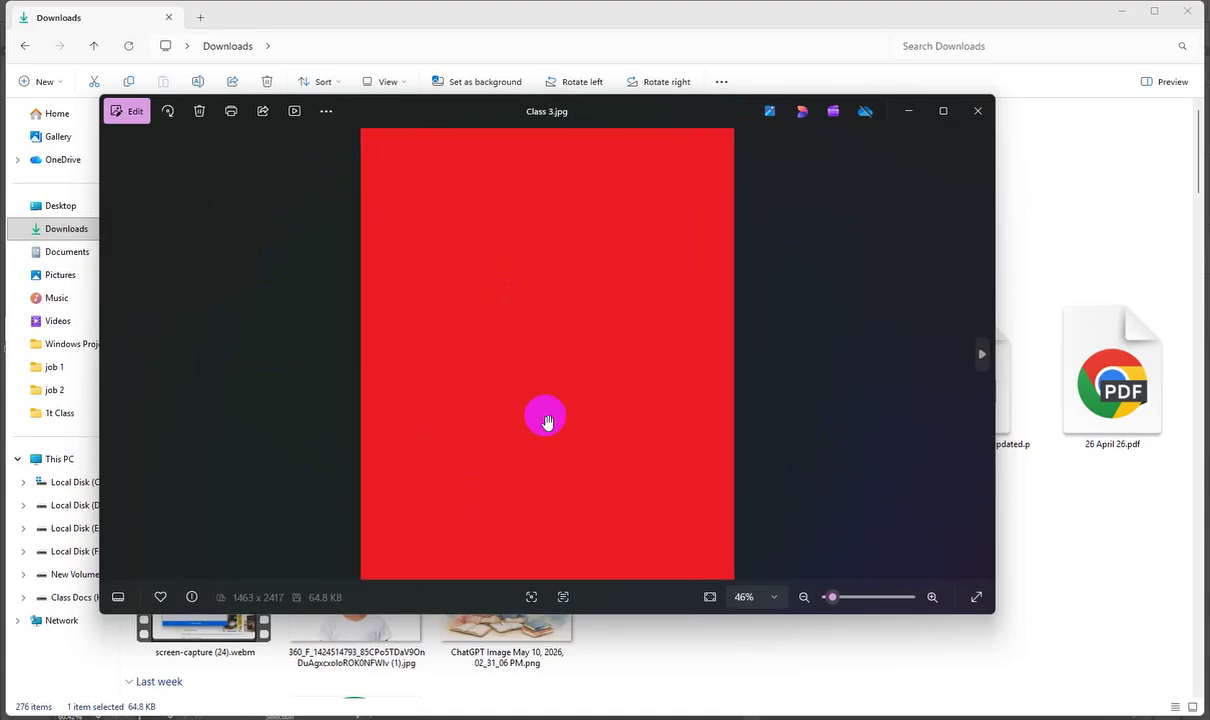
pyautogui.scroll(-5, 547, 420)
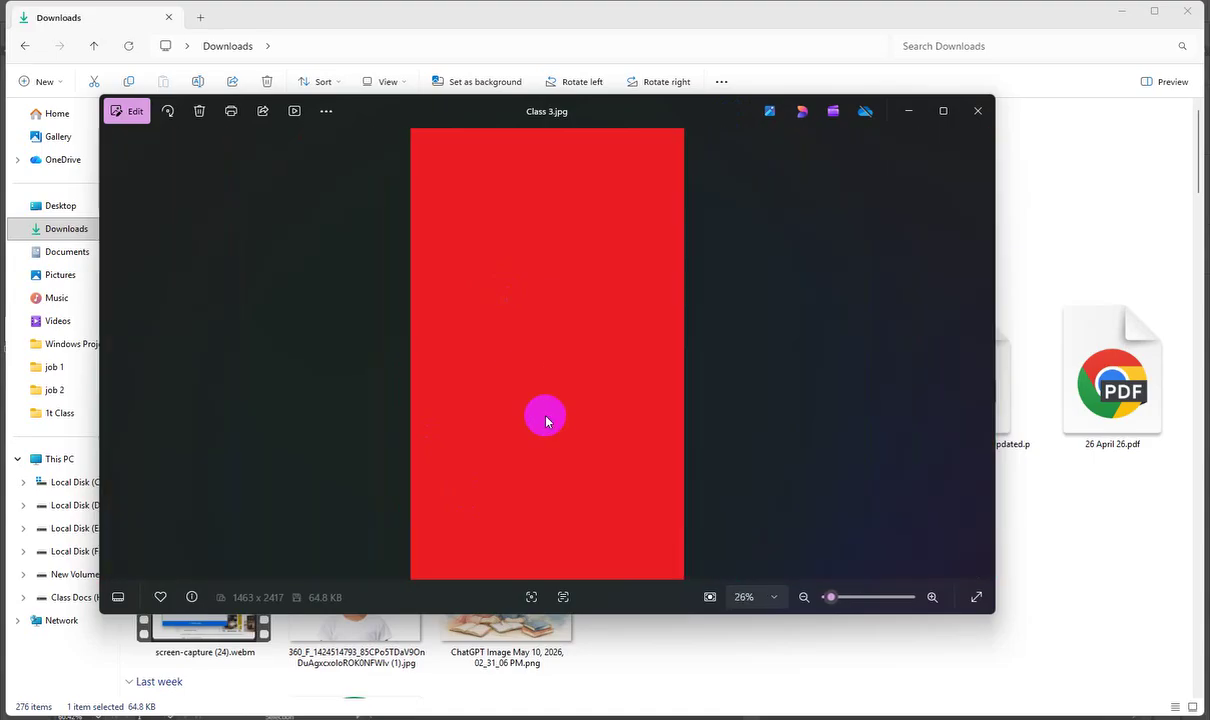
pyautogui.click(977, 111)
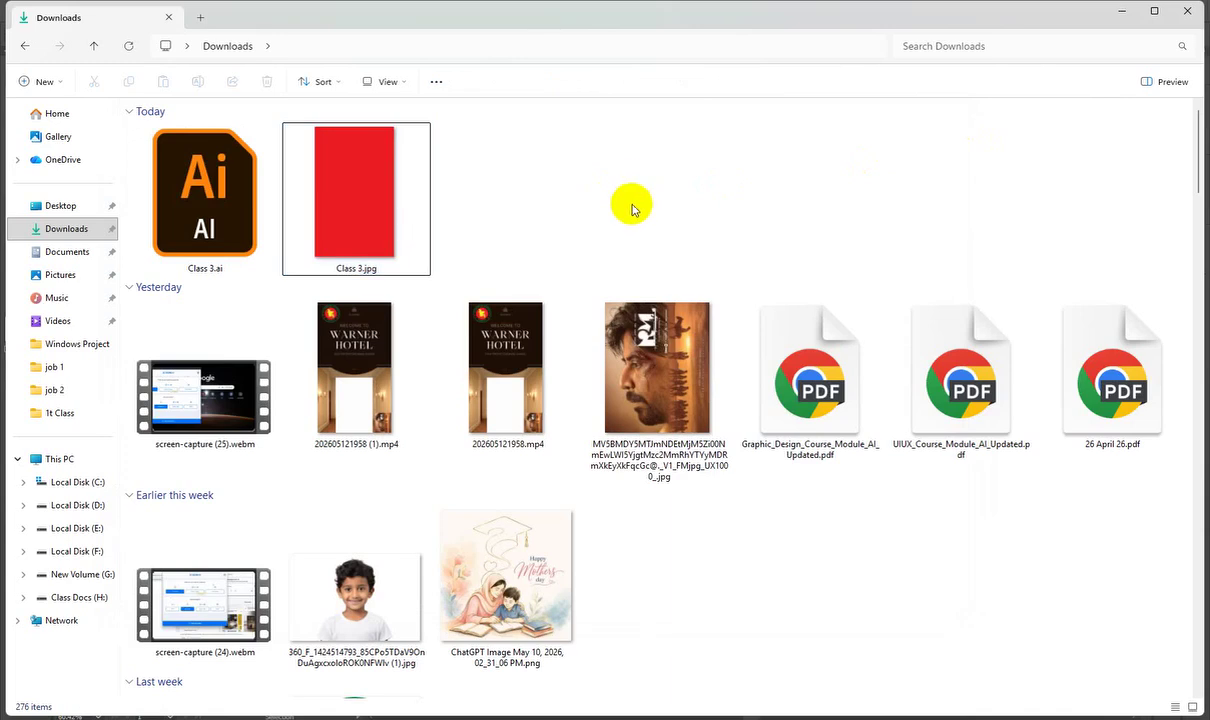
# Step: Reopen Class 3.jpg to inspect it, then return to the Class 3.ai artwork in Illustrator
pyautogui.scroll(1, 465, 260)
pyautogui.click(395, 230)
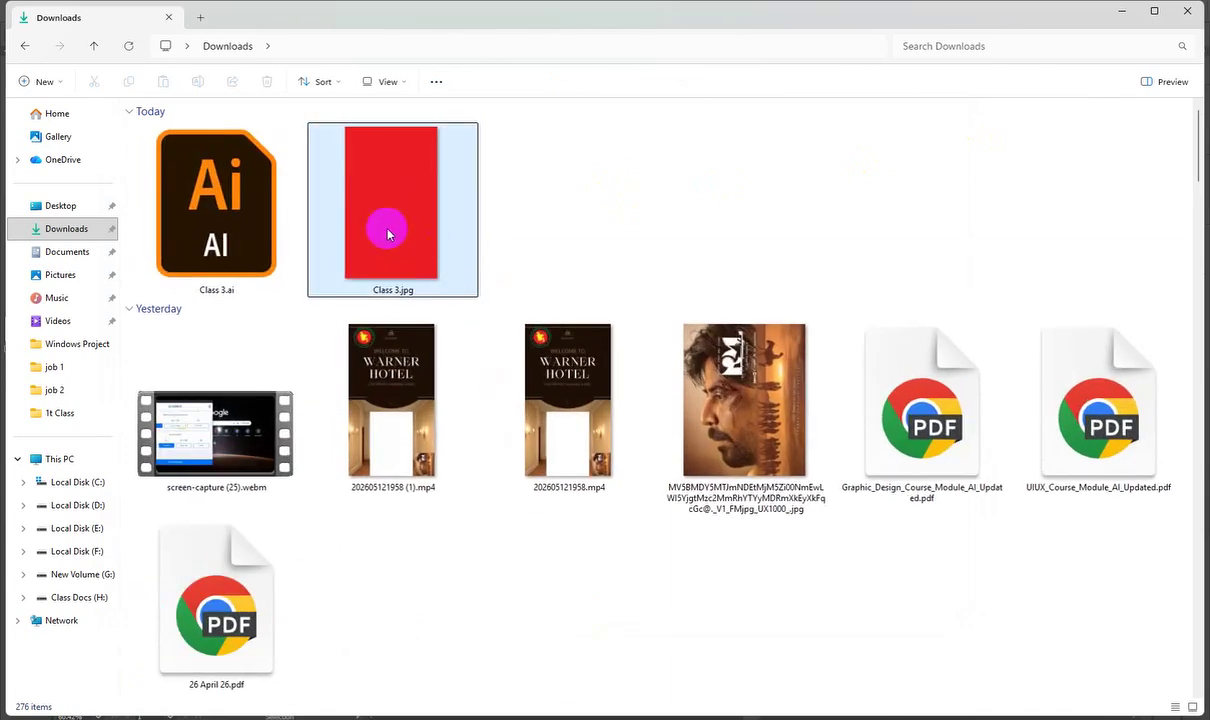
pyautogui.doubleClick(412, 235)
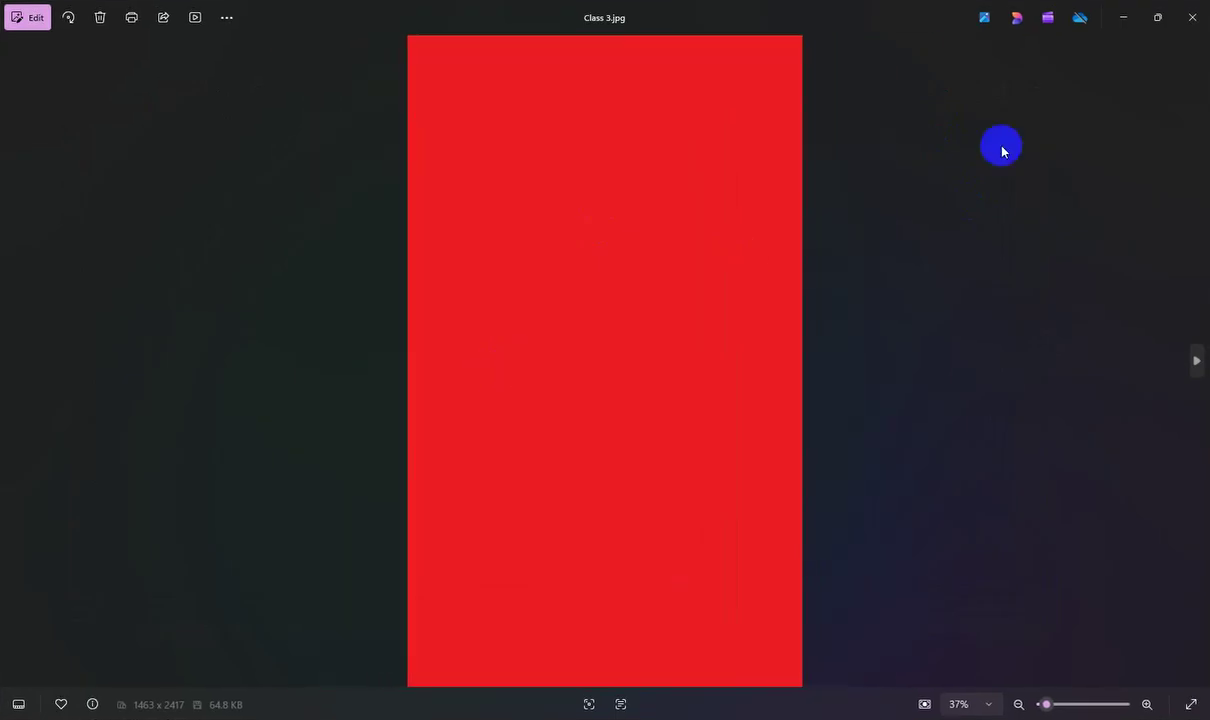
pyautogui.click(1193, 17)
pyautogui.hotkey('alt', 'Tab')
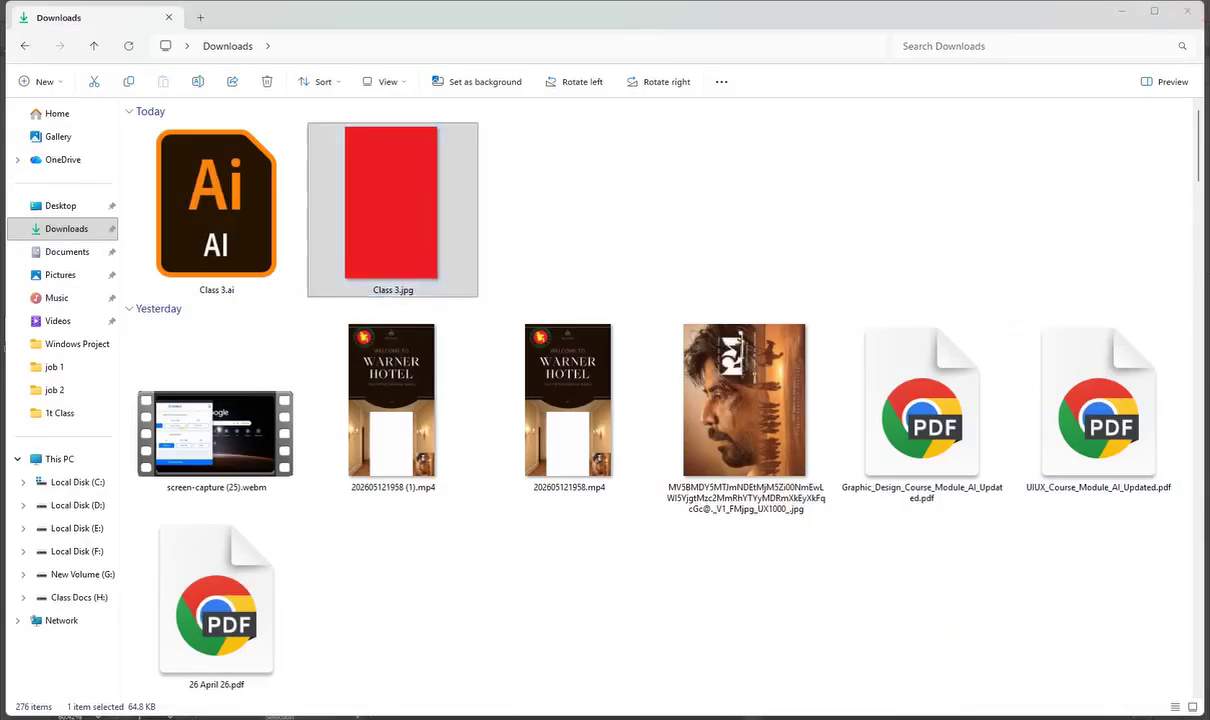
pyautogui.scroll(-3, 858, 424)
pyautogui.scroll(-2, 648, 505)
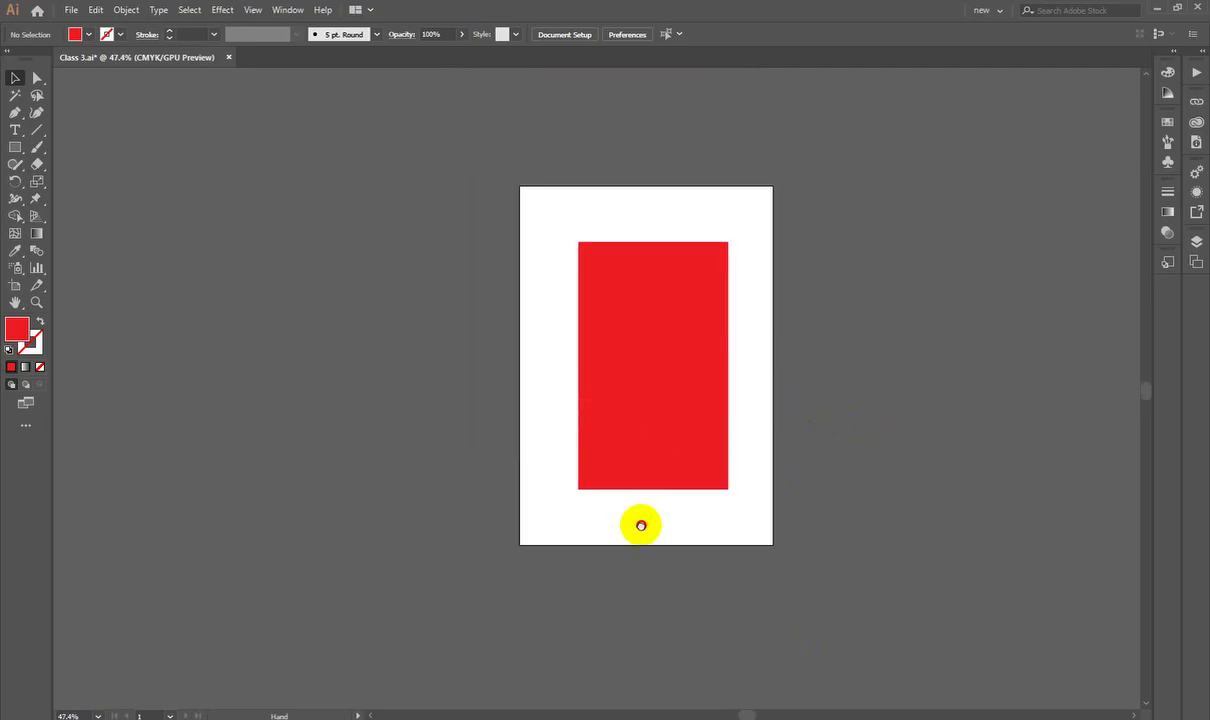
# Step: Stretch the red rectangle to cover the whole artboard, corner to corner
pyautogui.click(650, 387)
pyautogui.moveTo(633, 294); pyautogui.dragTo(576, 239)
pyautogui.moveTo(670, 432); pyautogui.dragTo(771, 545)
pyautogui.click(816, 427)
# Step: Add a 'Dummy Export' text object on the artboard with the Type tool
pyautogui.scroll(3, 700, 450)
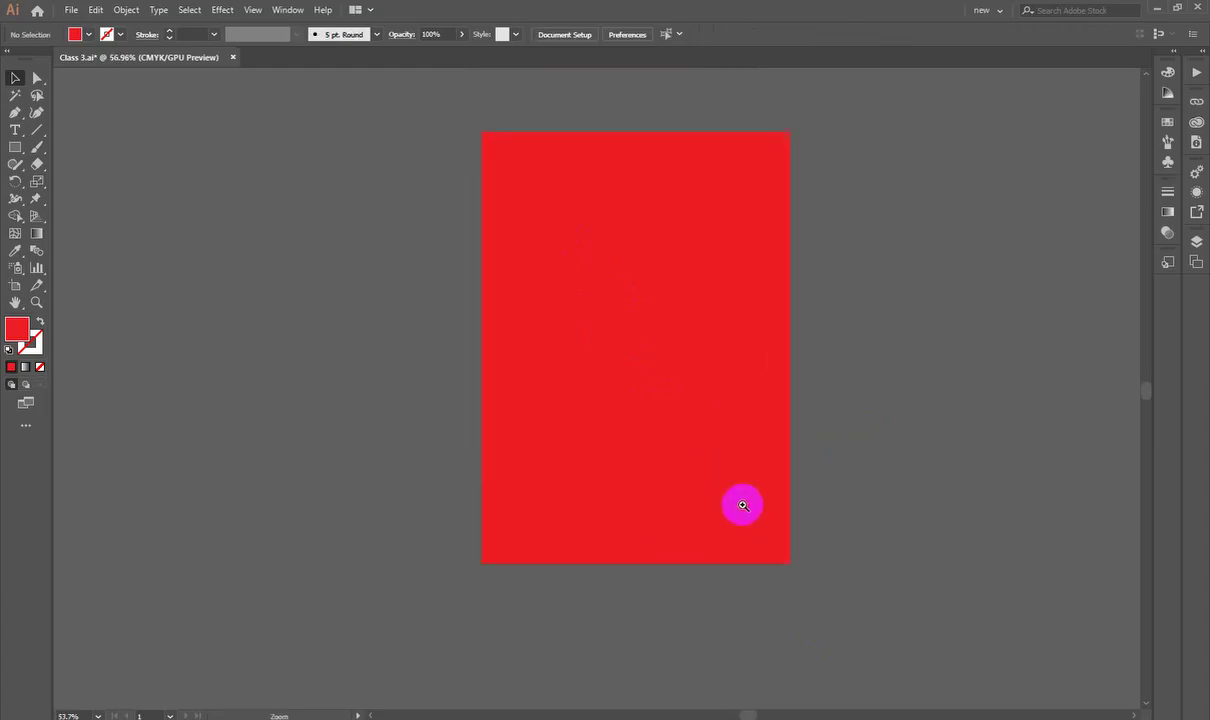
pyautogui.click(15, 130)
pyautogui.scroll(2, 655, 300)
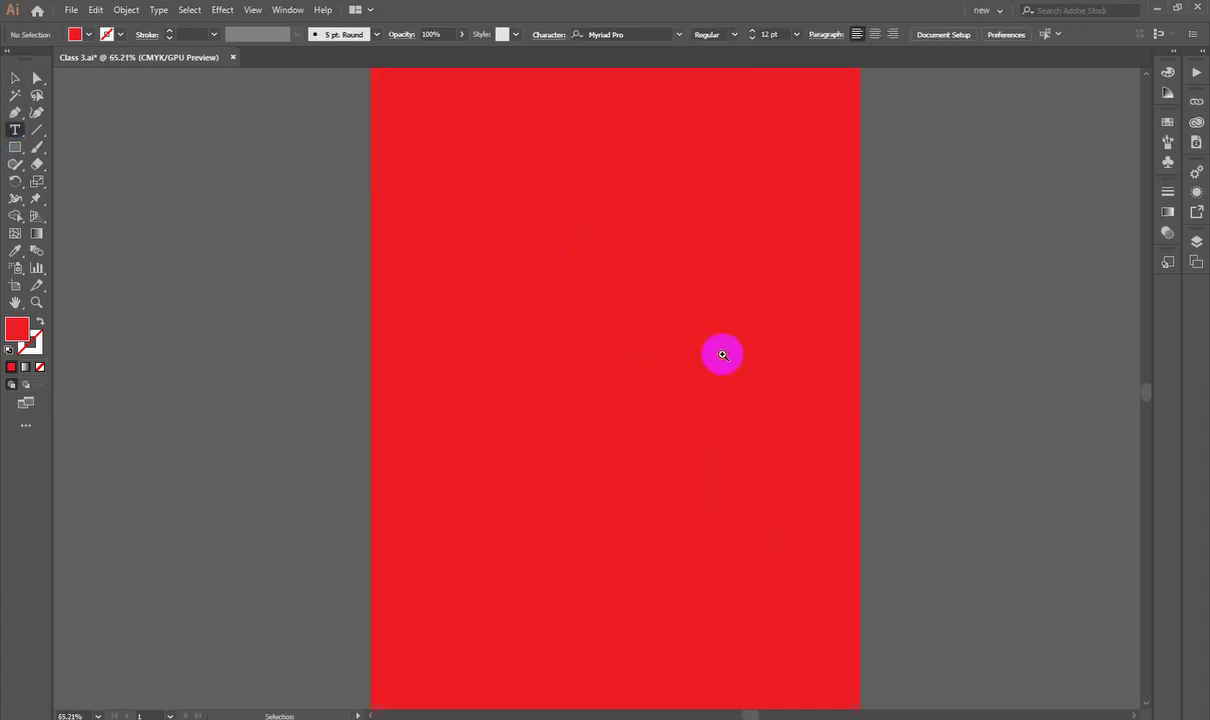
pyautogui.click(539, 247)
pyautogui.write('Dummy Export')
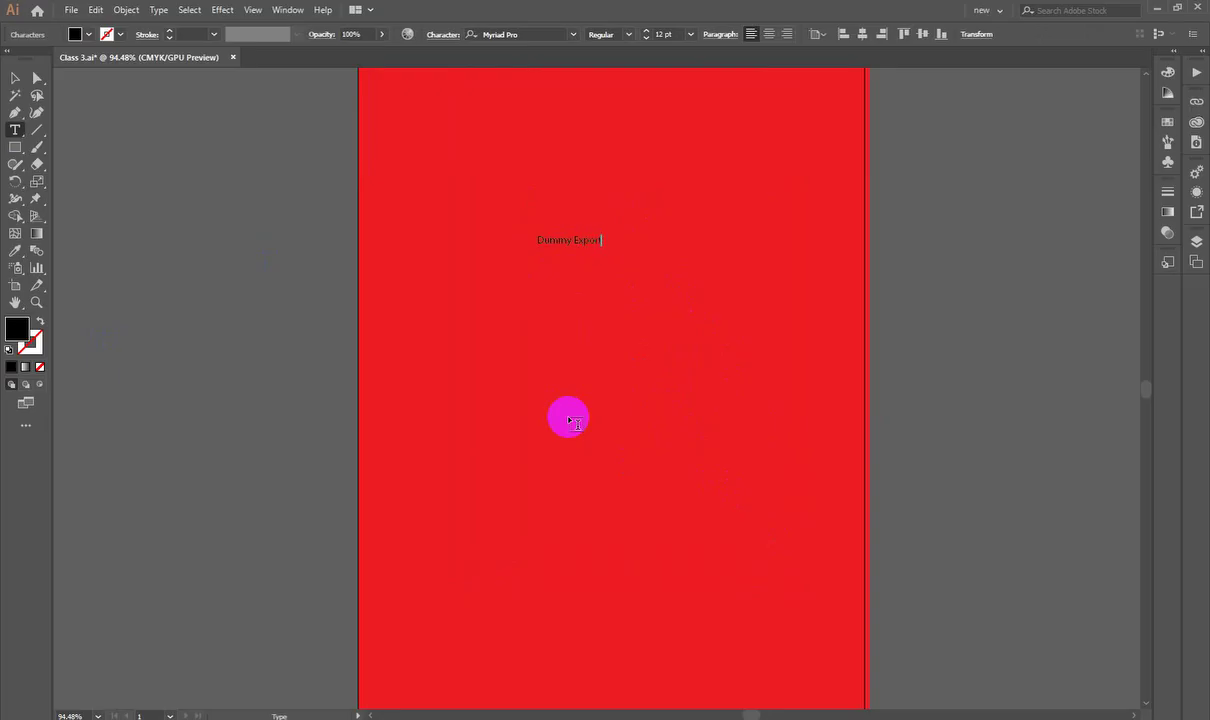
pyautogui.click(15, 77)
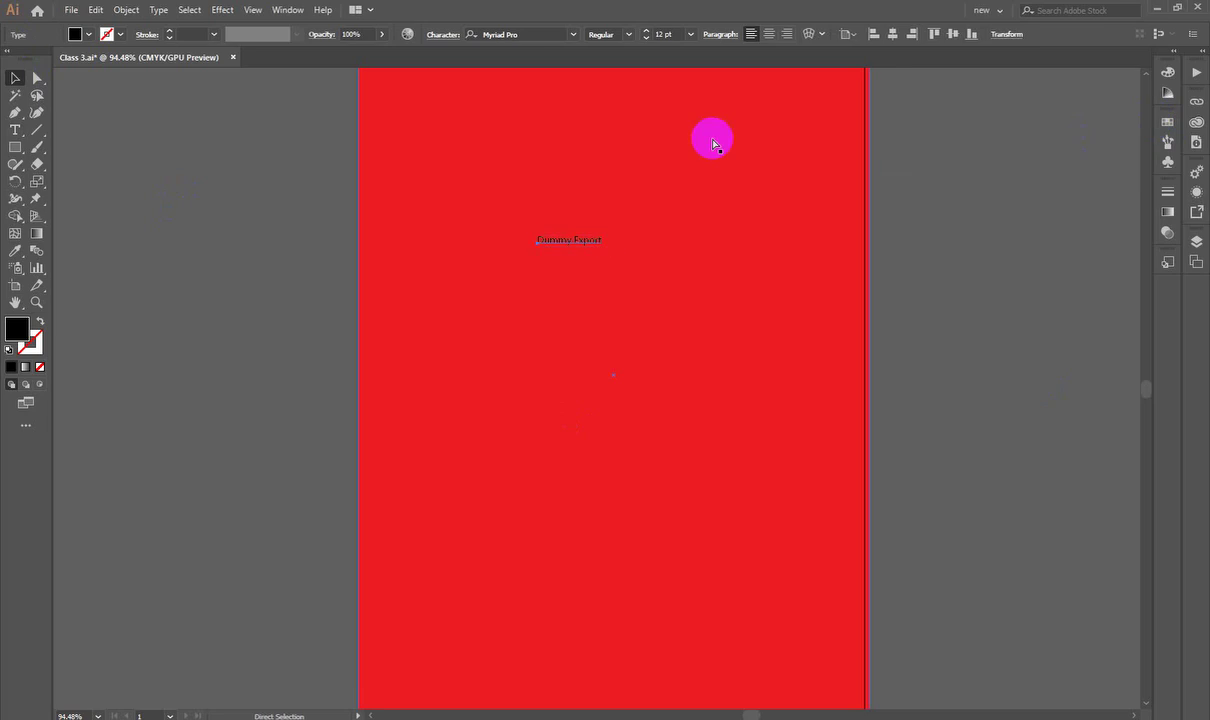
# Step: Set the text's font to Rush Driver Italic in the Character panel
pyautogui.hotkey('ctrl', 't')
pyautogui.click(930, 220)
pyautogui.write('a')
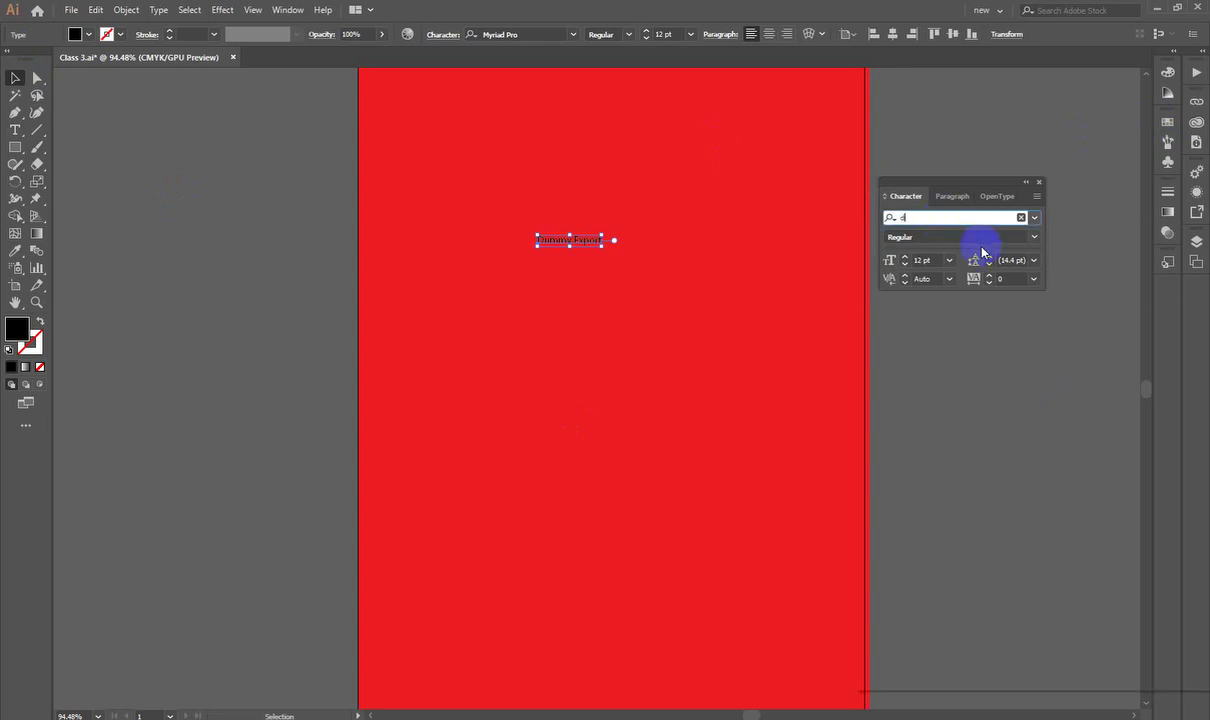
pyautogui.write('ri')
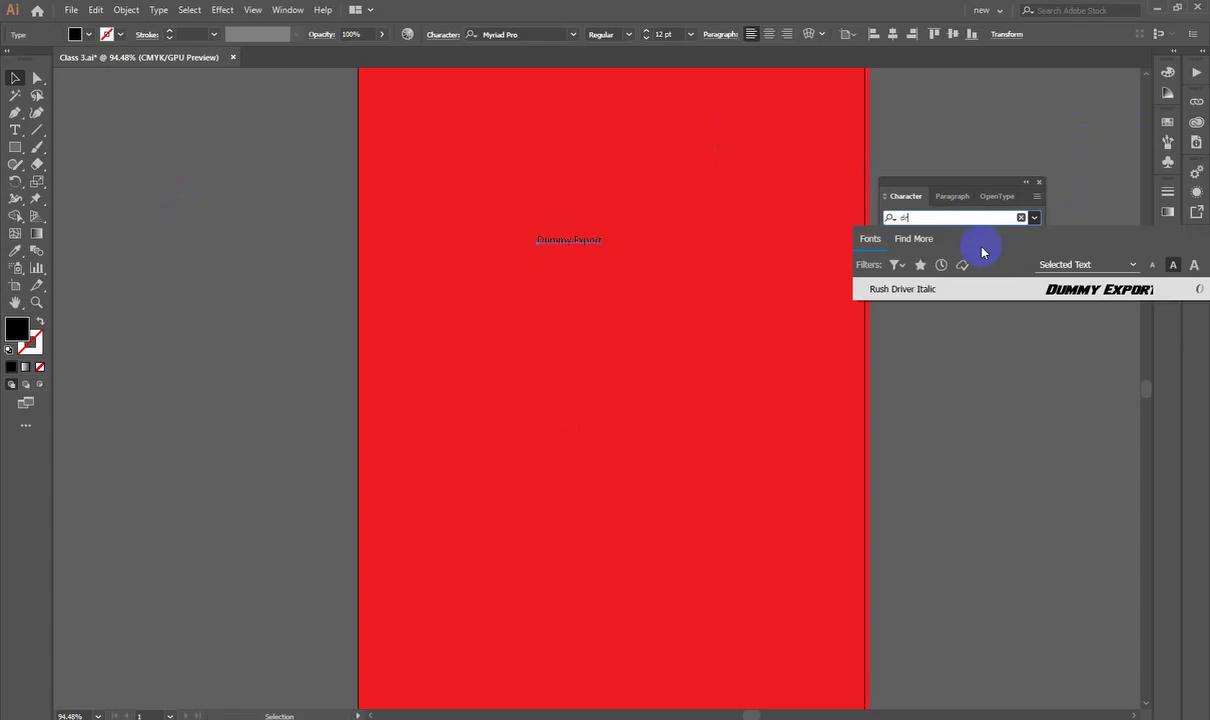
pyautogui.press('Return')
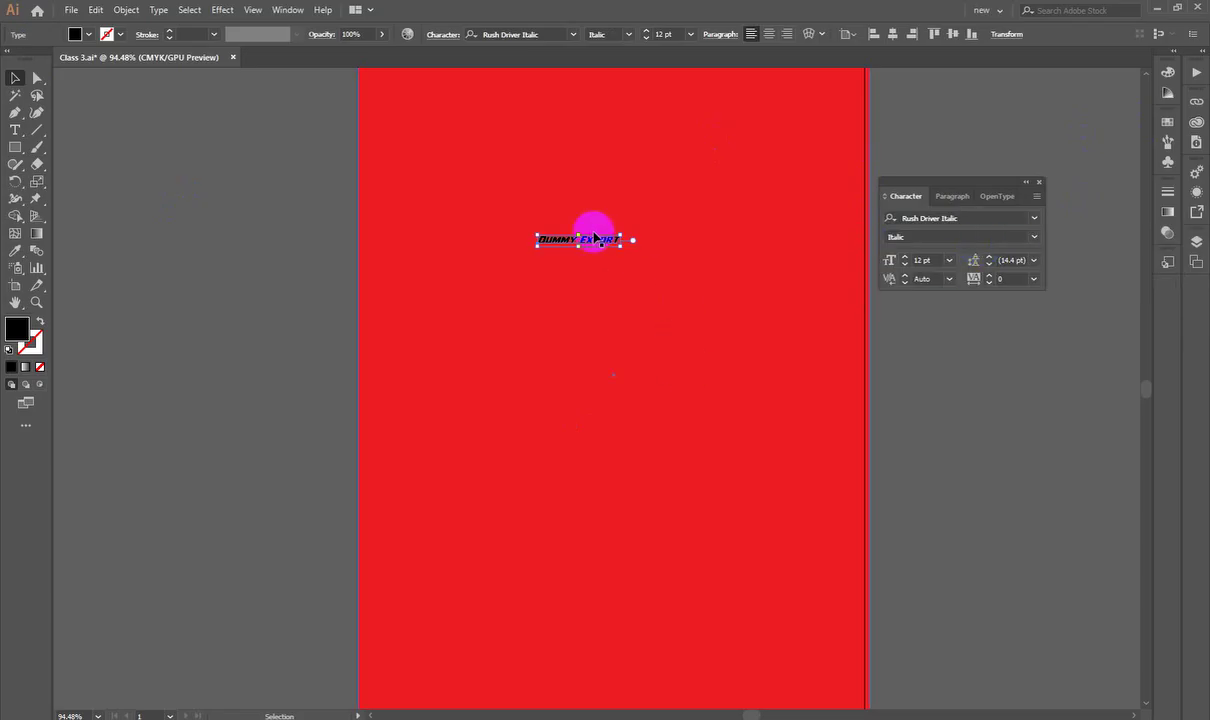
# Step: Enlarge the text to about 45 pt and break it into two lines before 'Export'
pyautogui.moveTo(620, 245); pyautogui.dragTo(718, 332)
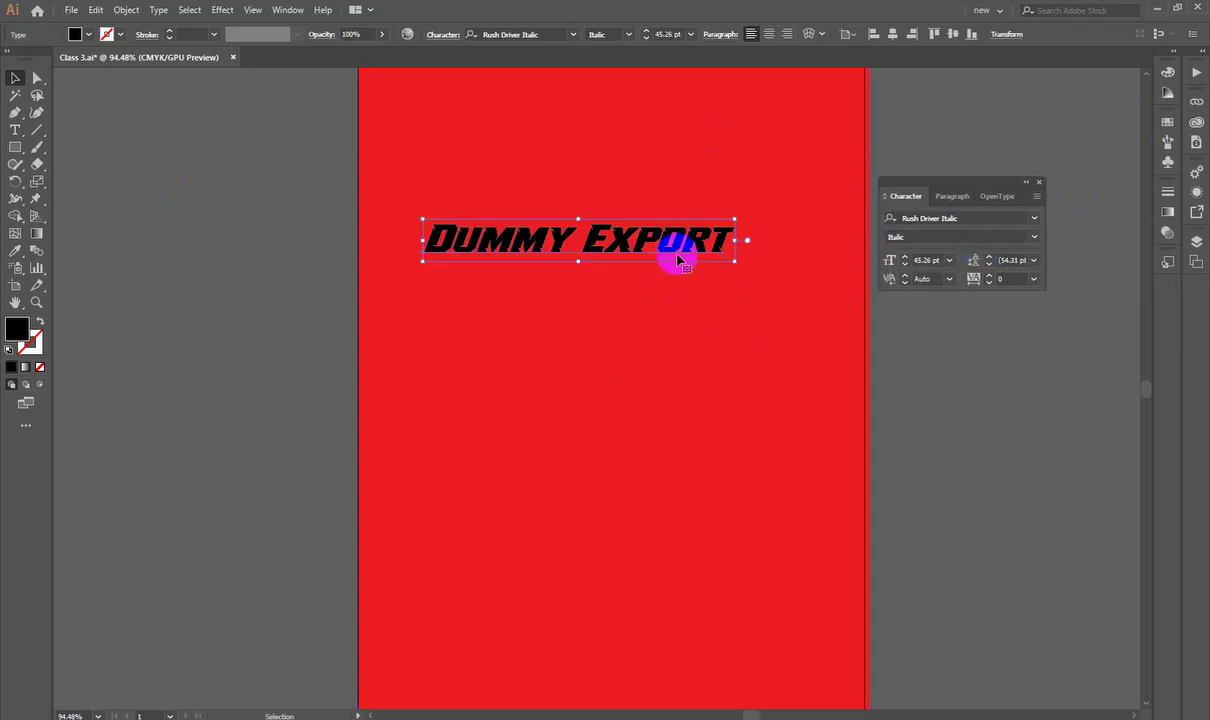
pyautogui.moveTo(678, 256); pyautogui.dragTo(721, 216)
pyautogui.doubleClick(642, 218)
pyautogui.click(660, 200)
pyautogui.press('Return')
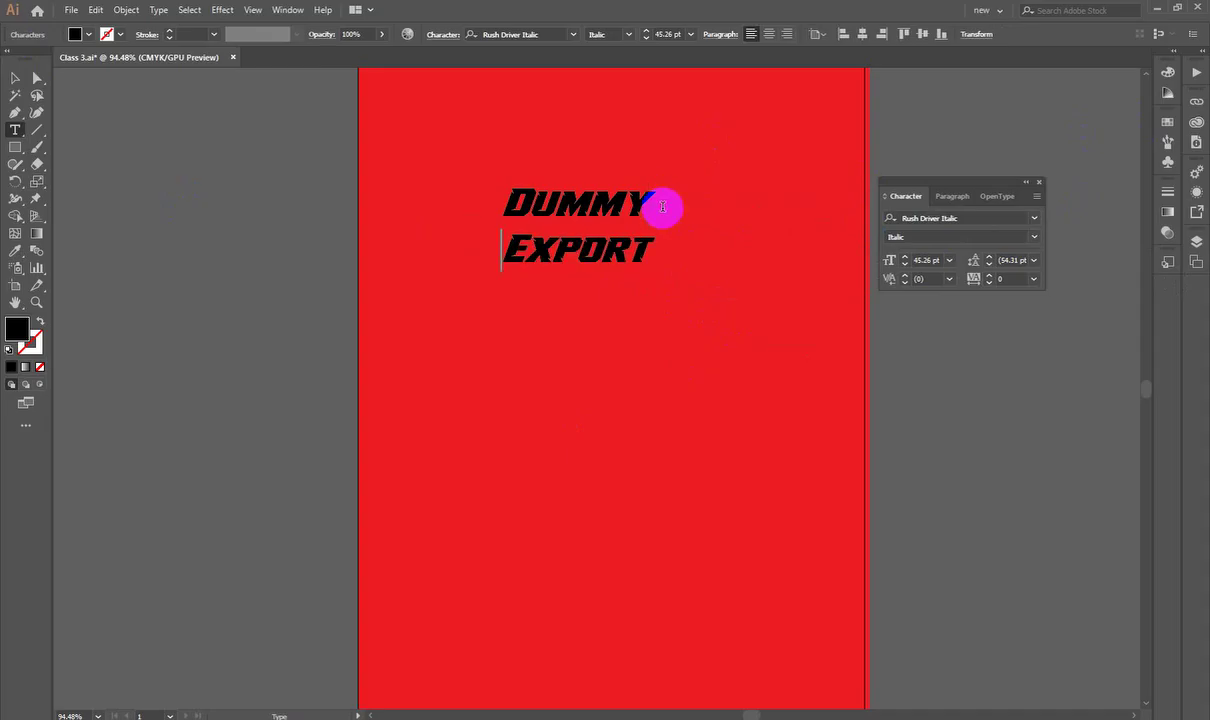
# Step: Move the Character panel aside, then undo an accidental stretch of the text
pyautogui.click(15, 78)
pyautogui.click(1096, 302)
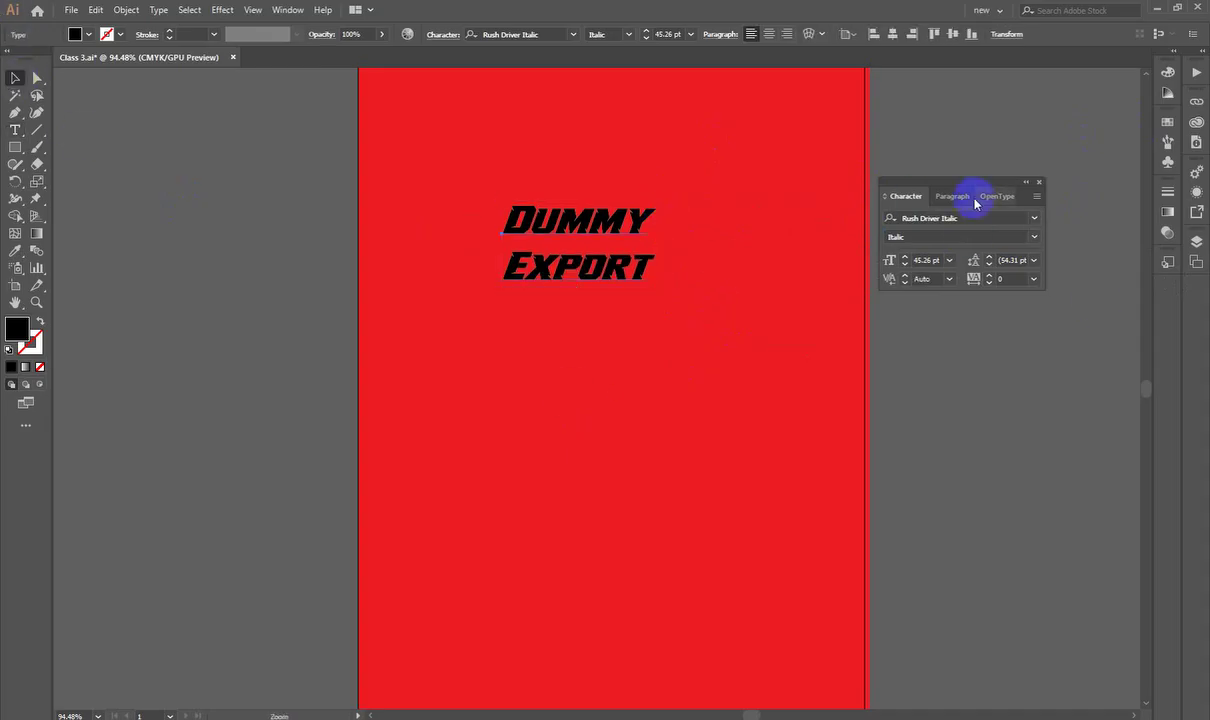
pyautogui.moveTo(967, 197); pyautogui.dragTo(1093, 150)
pyautogui.moveTo(580, 240); pyautogui.dragTo(560, 292)
pyautogui.moveTo(630, 232); pyautogui.dragTo(634, 206)
pyautogui.hotkey('ctrl', 'z')
# Step: Center-align the two text lines and enlarge the text to about 89 pt
pyautogui.moveTo(637, 265); pyautogui.dragTo(662, 270)
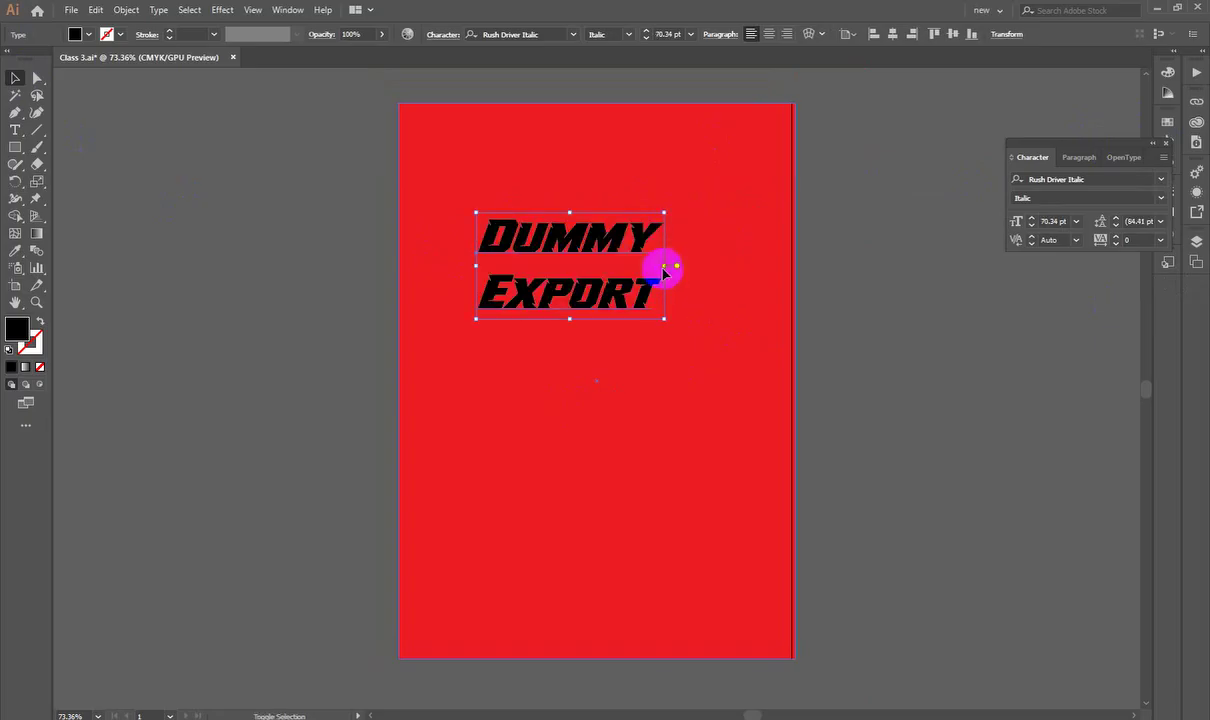
pyautogui.moveTo(623, 230); pyautogui.dragTo(661, 200)
pyautogui.click(769, 33)
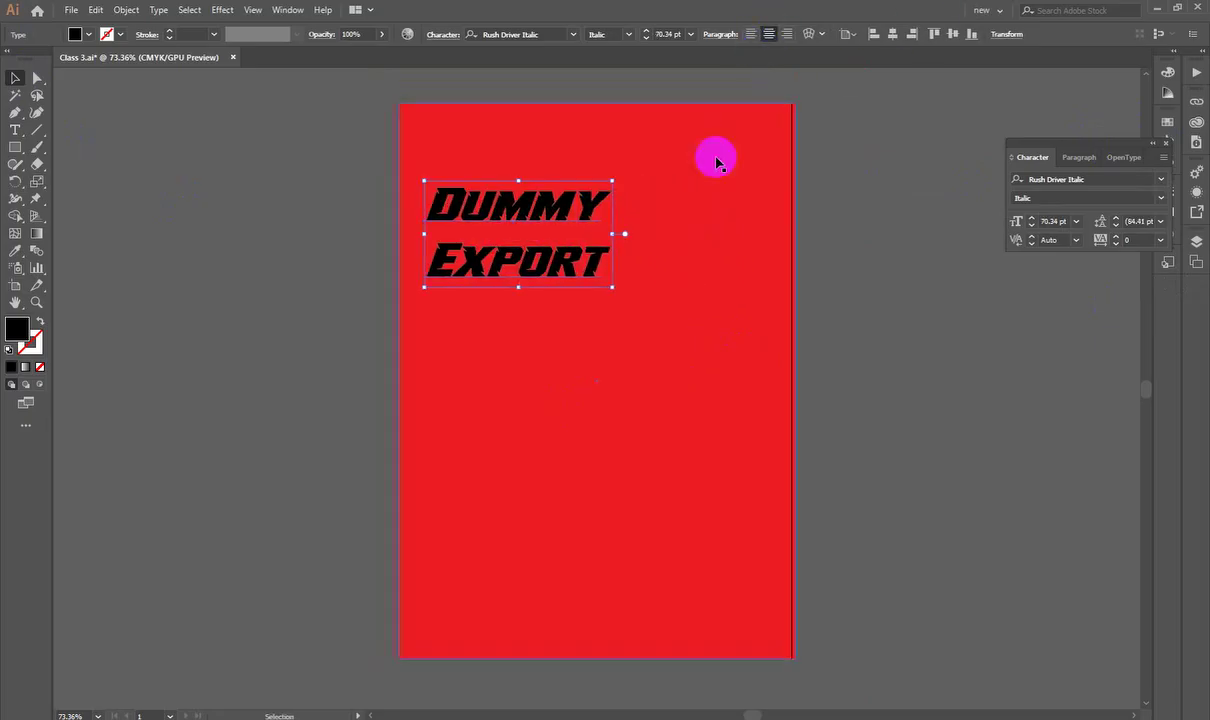
pyautogui.moveTo(565, 205); pyautogui.dragTo(597, 248)
pyautogui.moveTo(687, 292); pyautogui.dragTo(713, 305)
# Step: Make the Dummy Export text fill white
pyautogui.doubleClick(17, 333)
pyautogui.click(679, 105)
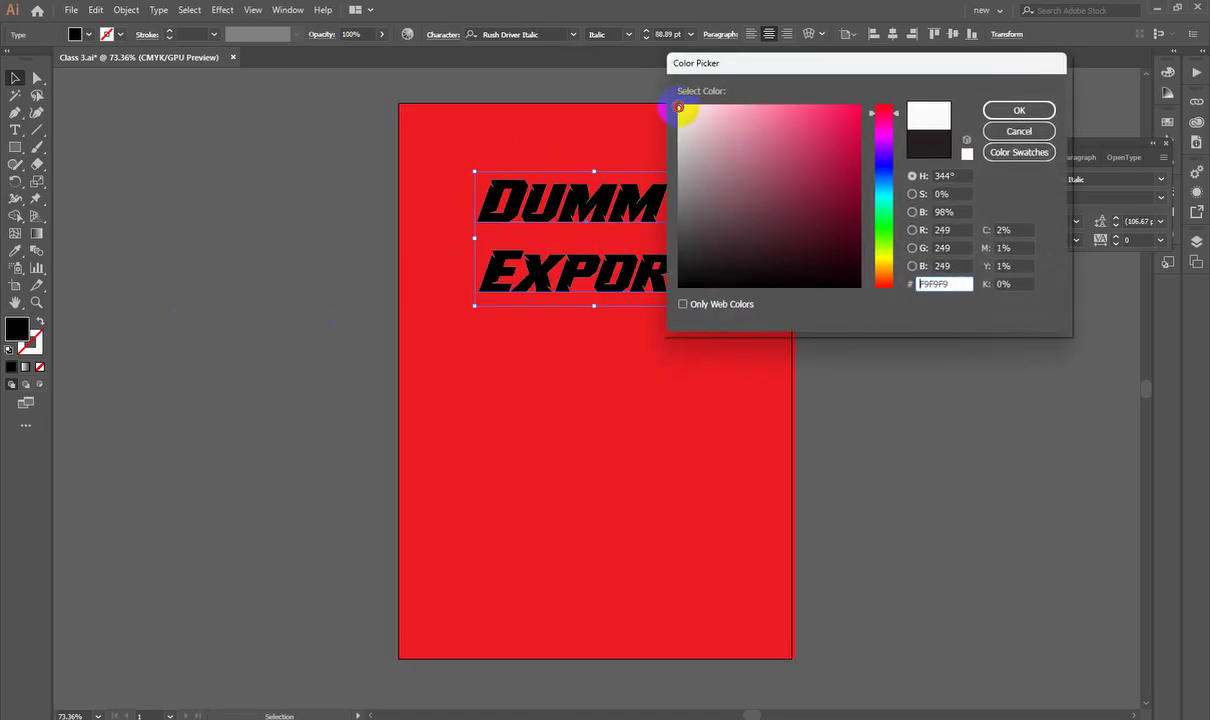
pyautogui.click(1053, 112)
pyautogui.click(931, 346)
# Step: Alt-drag a copy of the red rectangle to the left of the artboard
pyautogui.scroll(-2, 854, 346)
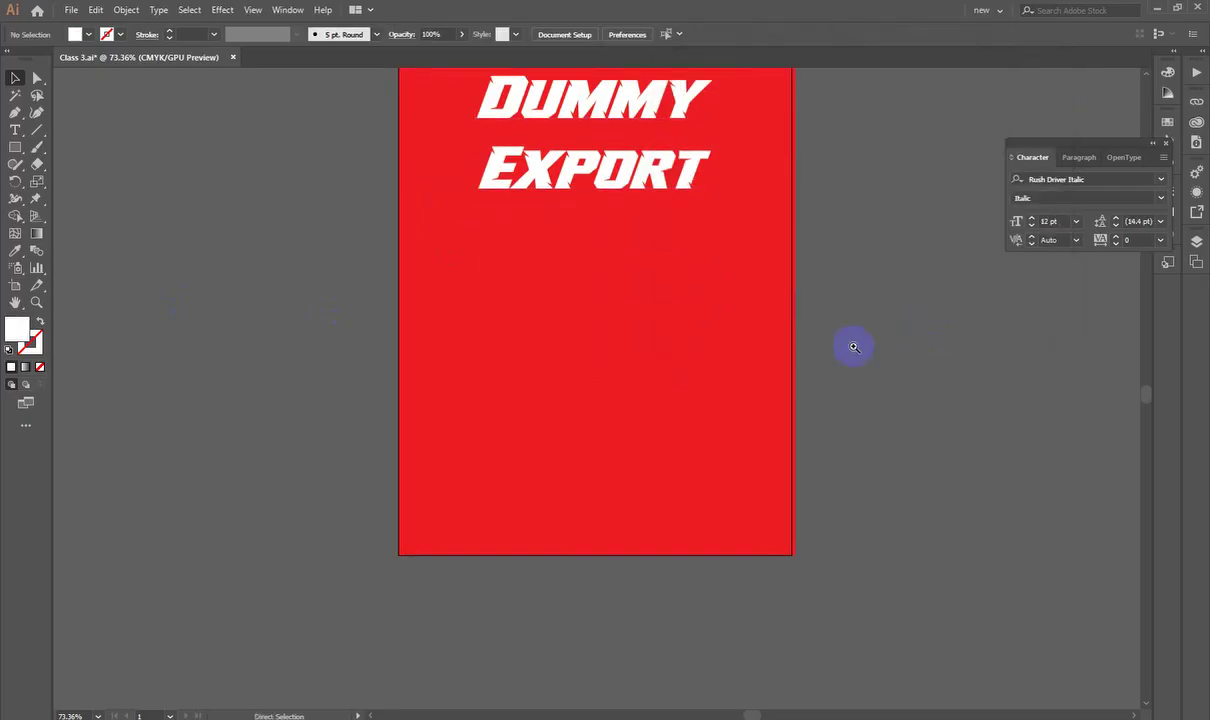
pyautogui.scroll(-2, 853, 347)
pyautogui.moveTo(710, 421); pyautogui.dragTo(846, 438)
pyautogui.moveTo(861, 361); pyautogui.dragTo(365, 381)
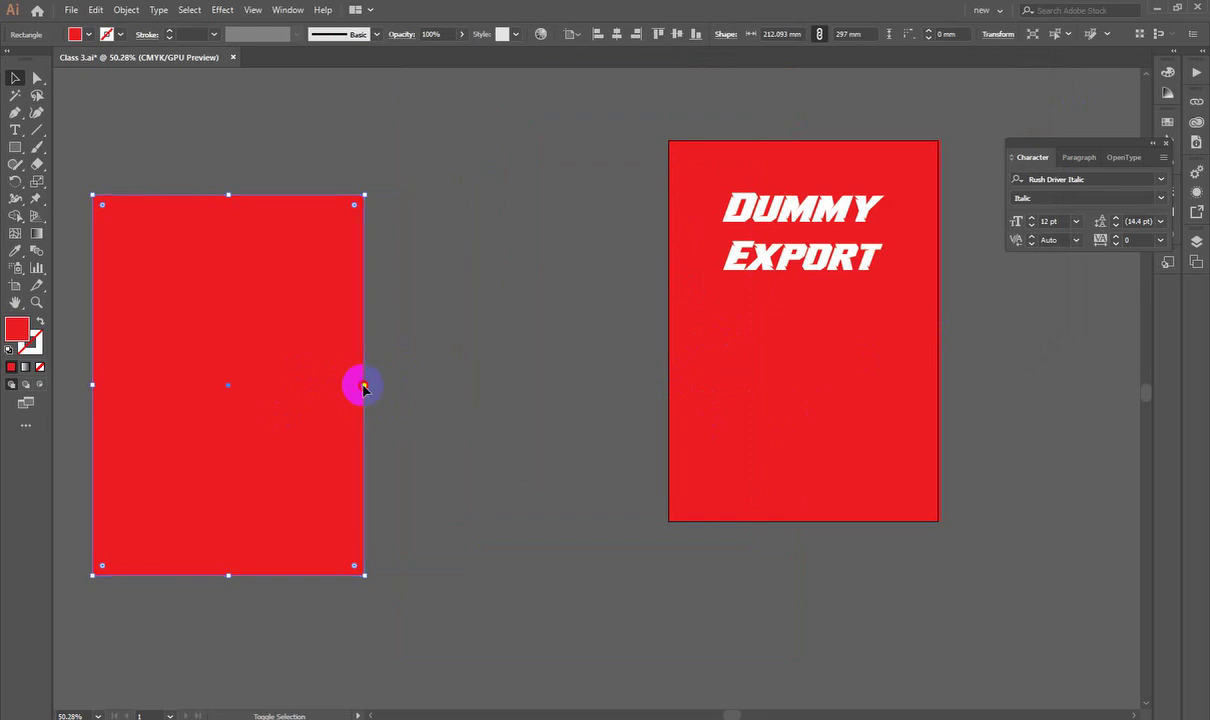
pyautogui.click(366, 386)
# Step: Shrink the rectangle copy and make more small copies around the artboard
pyautogui.click(360, 397)
pyautogui.moveTo(365, 385); pyautogui.dragTo(275, 383)
pyautogui.click(378, 358)
pyautogui.moveTo(394, 349); pyautogui.dragTo(248, 400)
pyautogui.moveTo(310, 369); pyautogui.dragTo(280, 127)
# Step: Drop the last small rectangle copy at the top left and zoom out to see all rectangles
pyautogui.click(501, 203)
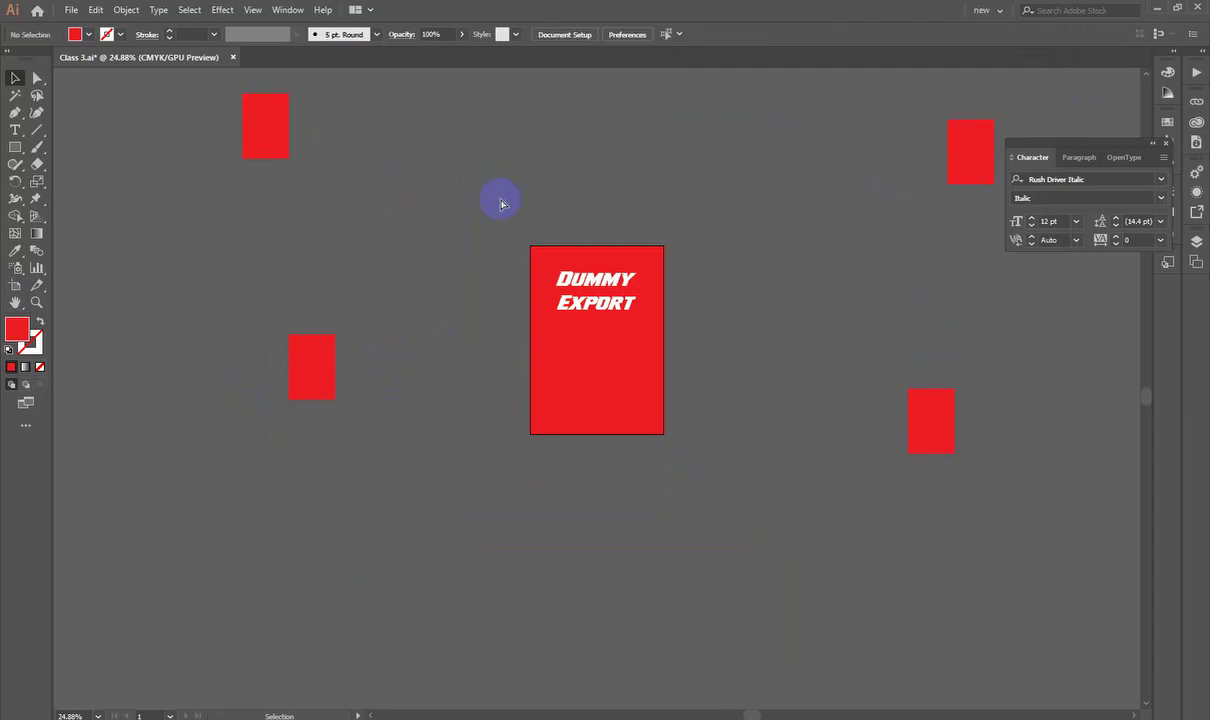
pyautogui.hotkey('ctrl', '0')
pyautogui.hotkey('ctrl', '-')
pyautogui.hotkey('ctrl', '-')
pyautogui.hotkey('ctrl', '-')
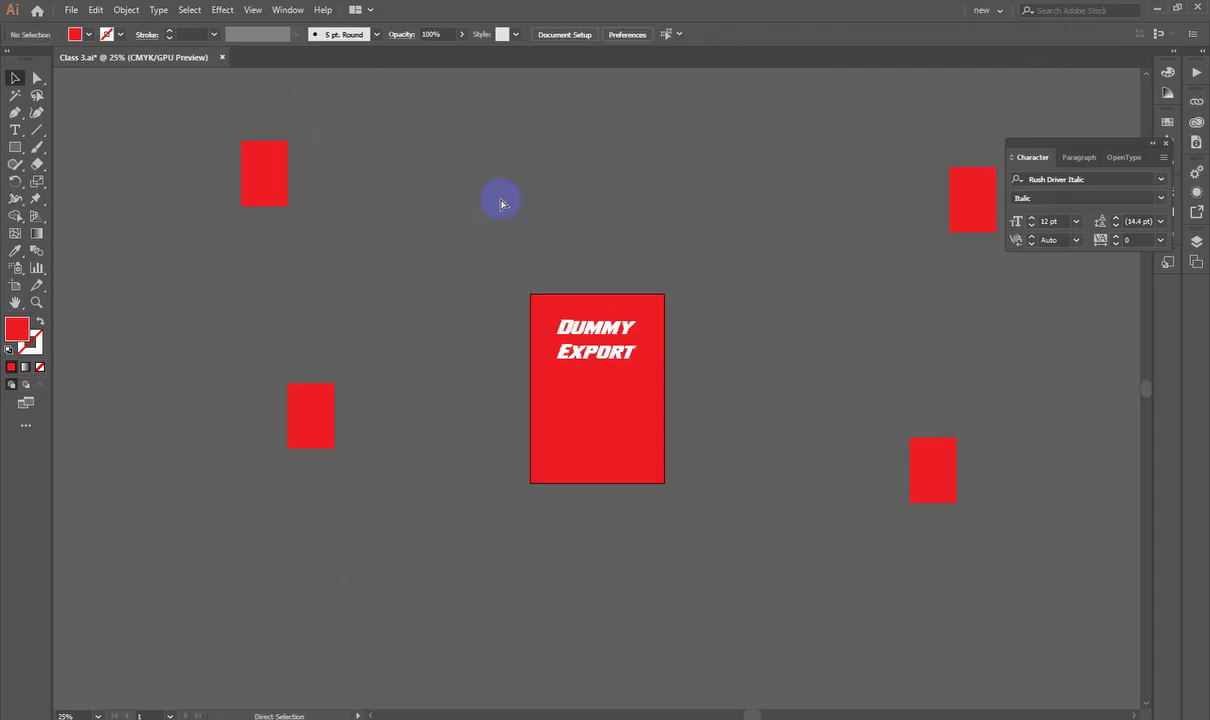
# Step: Export the artwork as an RGB JPEG, replacing Class 3.jpg in Downloads
pyautogui.click(71, 9)
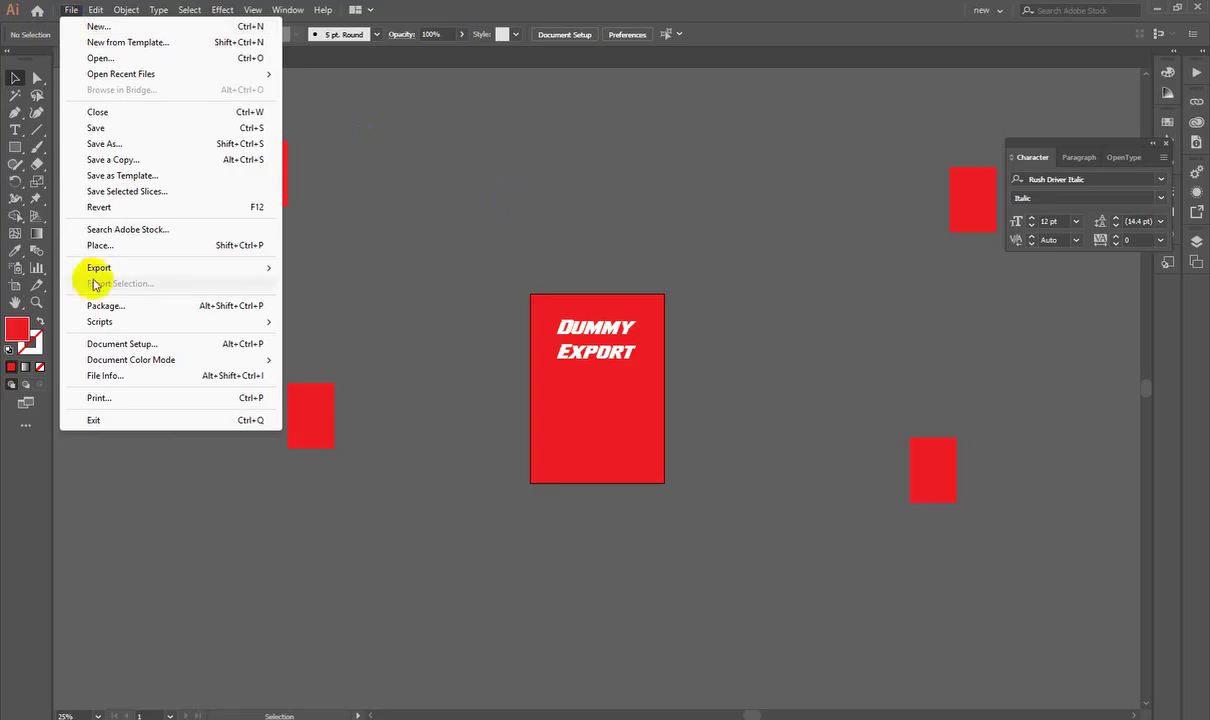
pyautogui.moveTo(99, 270)
pyautogui.click(348, 283)
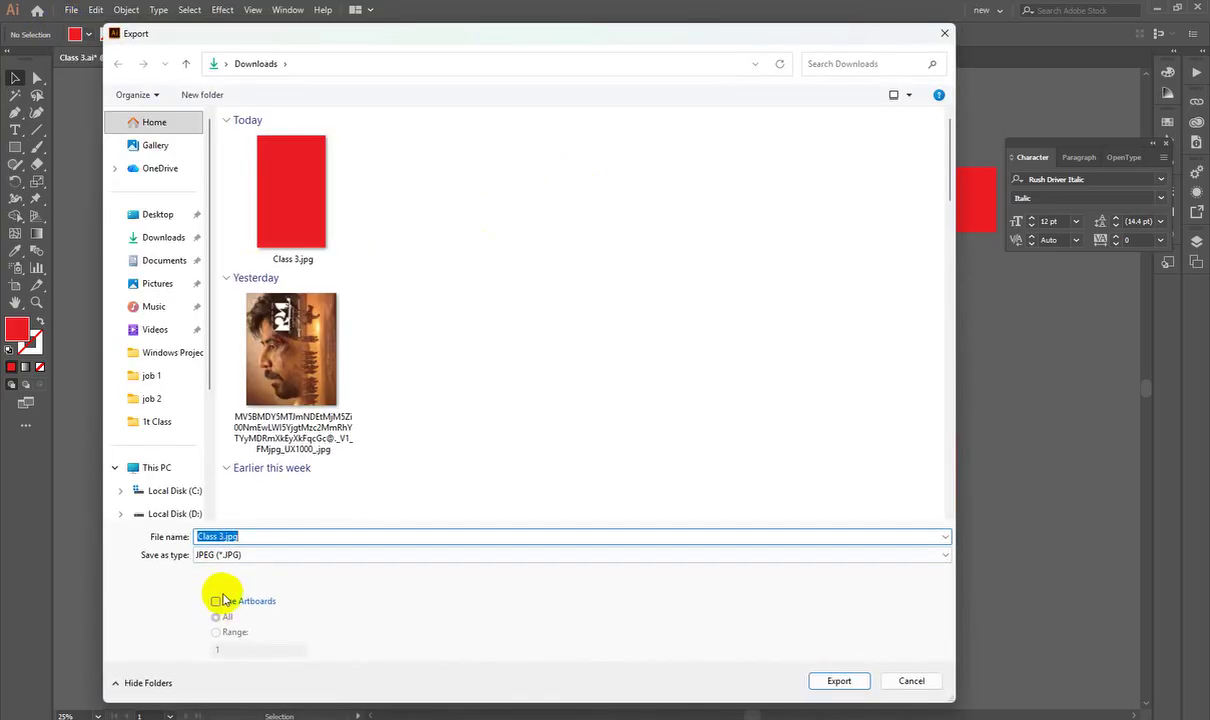
pyautogui.click(839, 680)
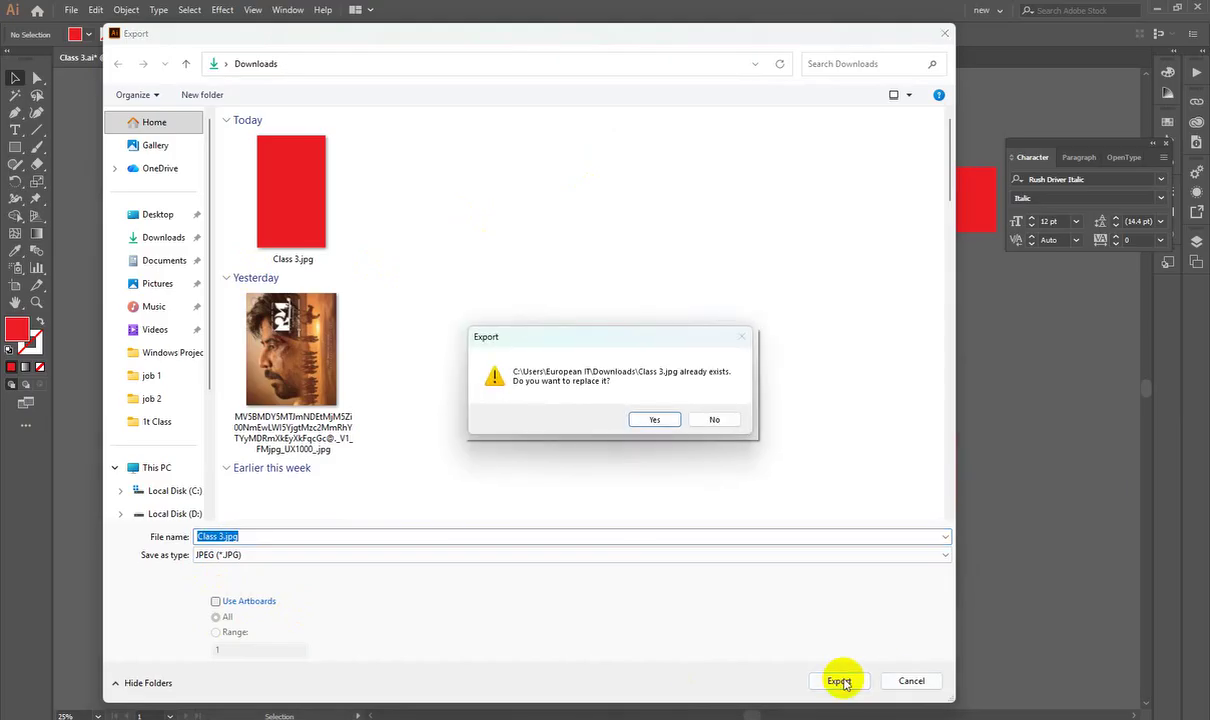
pyautogui.click(653, 421)
pyautogui.click(313, 213)
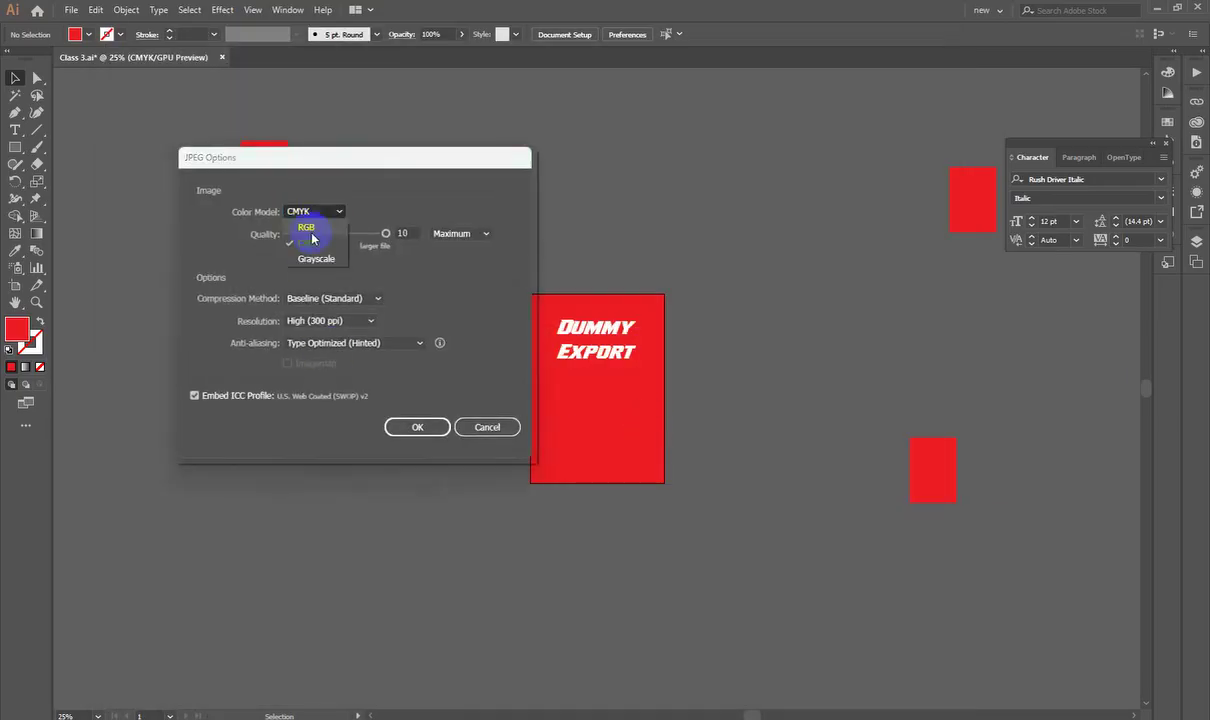
pyautogui.click(309, 230)
pyautogui.click(417, 427)
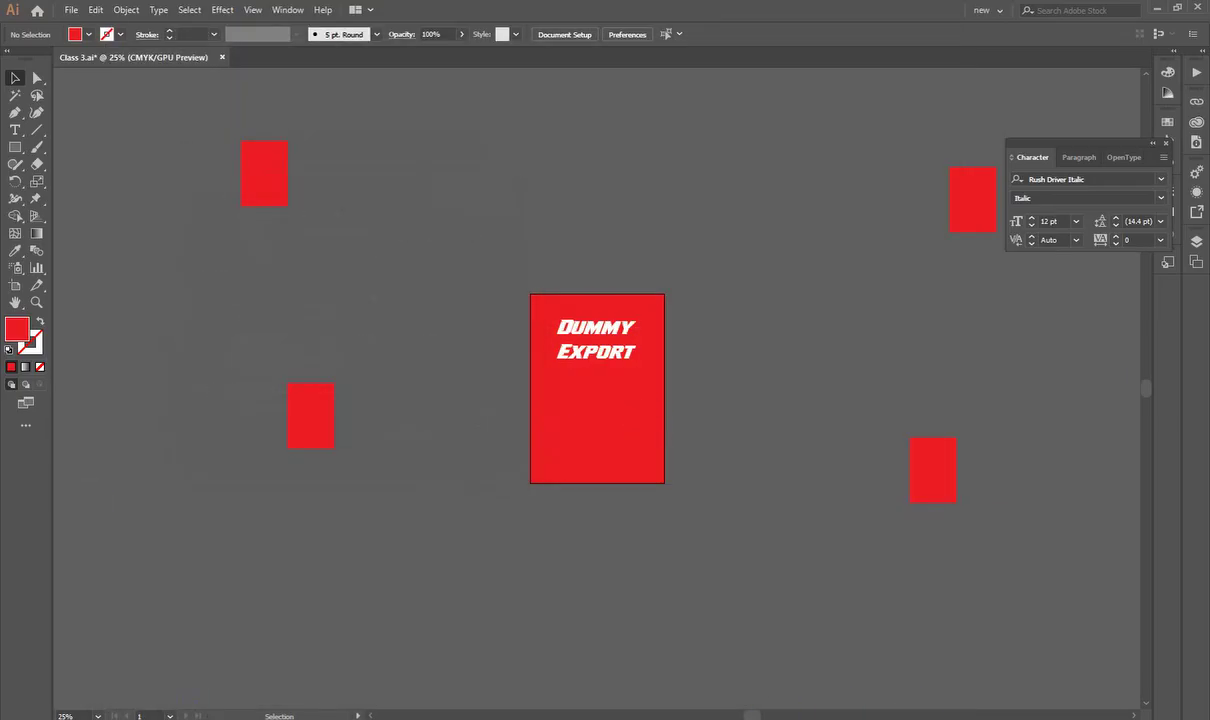
pyautogui.hotkey('alt', 'Tab')
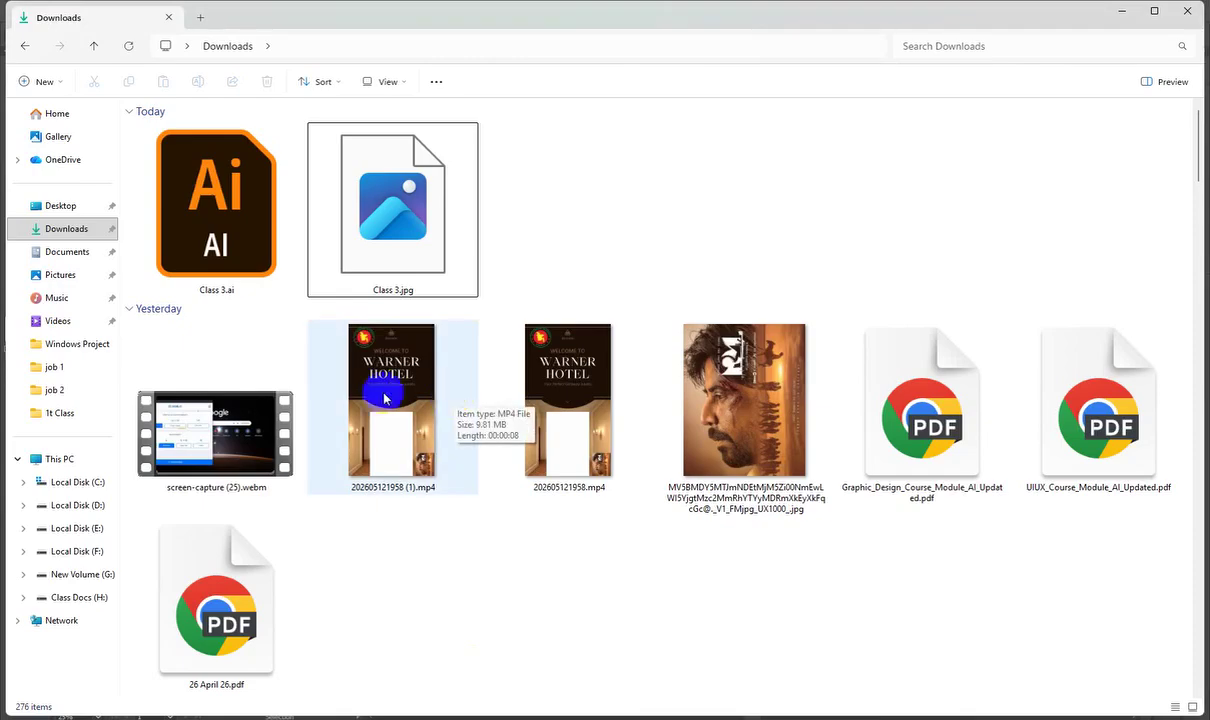
# Step: Open the new Class 3.jpg from Downloads to view the exported Dummy Export artwork
pyautogui.doubleClick(366, 245)
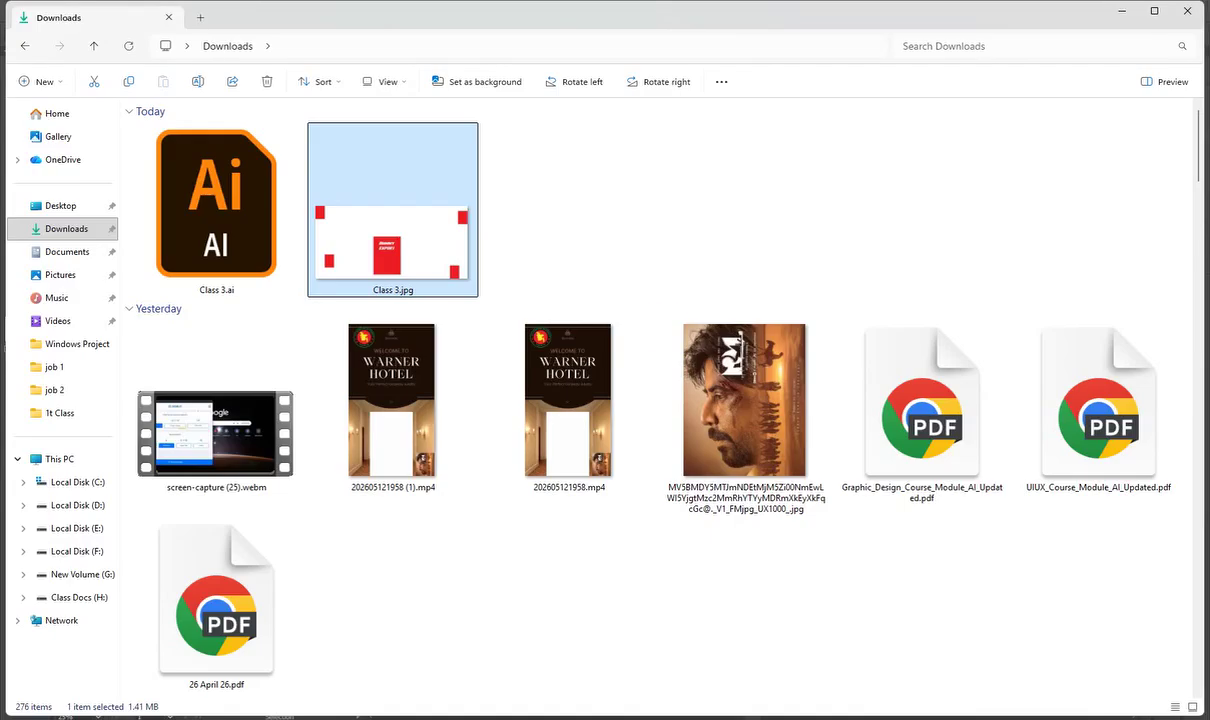
pyautogui.doubleClick(427, 233)
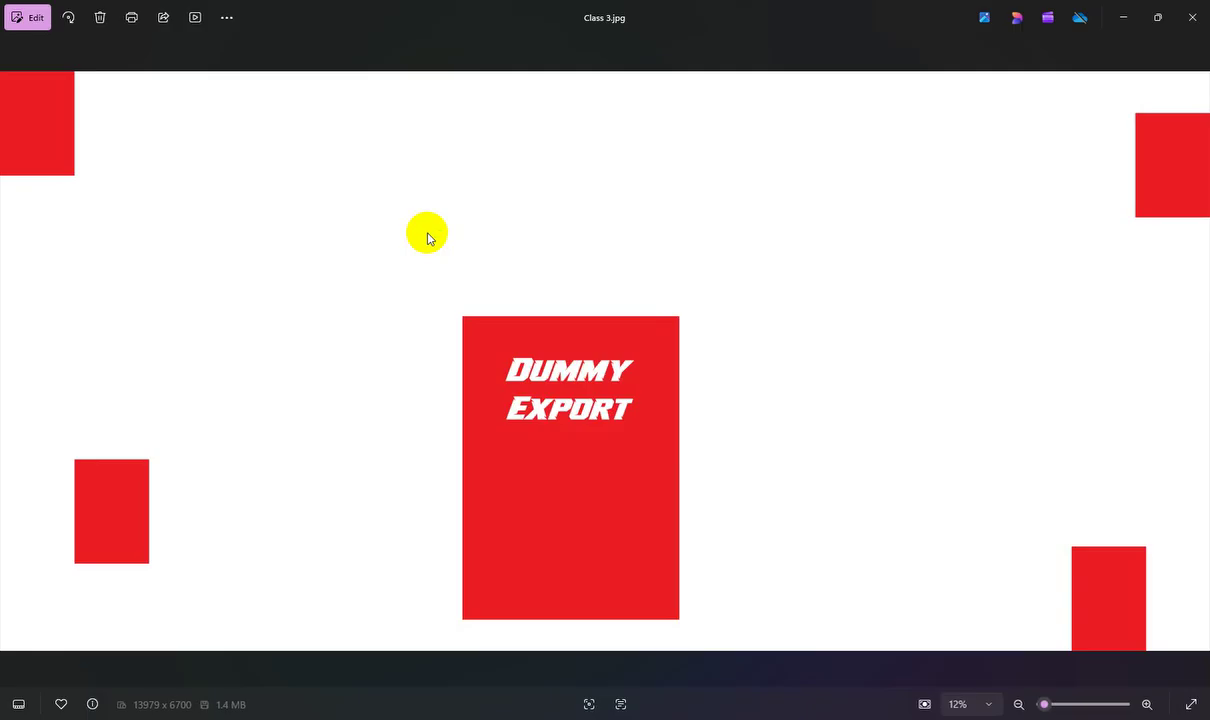
pyautogui.click(828, 718)
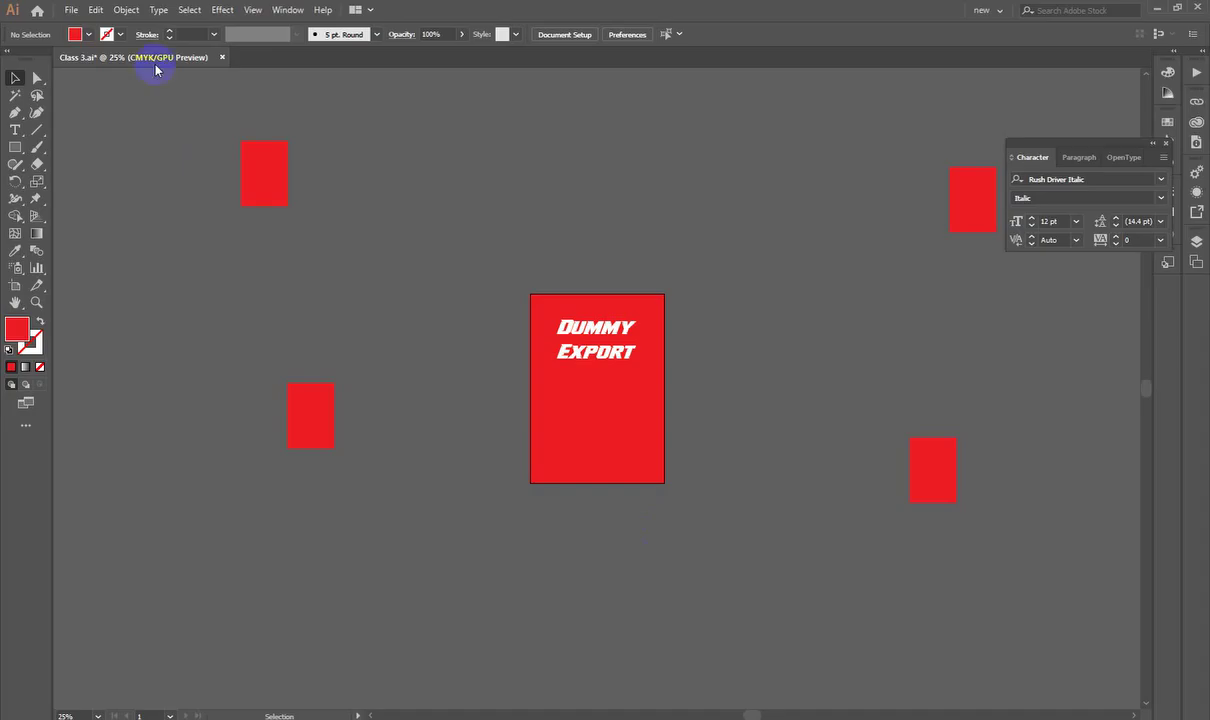
pyautogui.click(76, 18)
pyautogui.moveTo(152, 265)
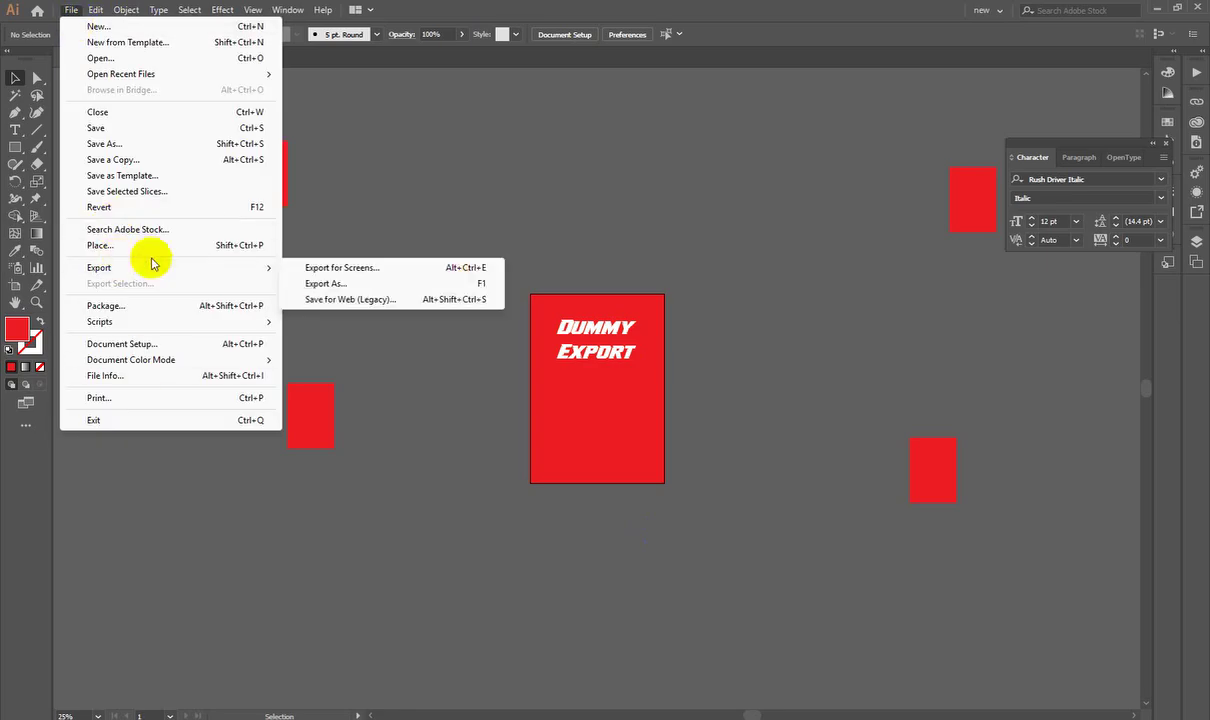
pyautogui.click(420, 424)
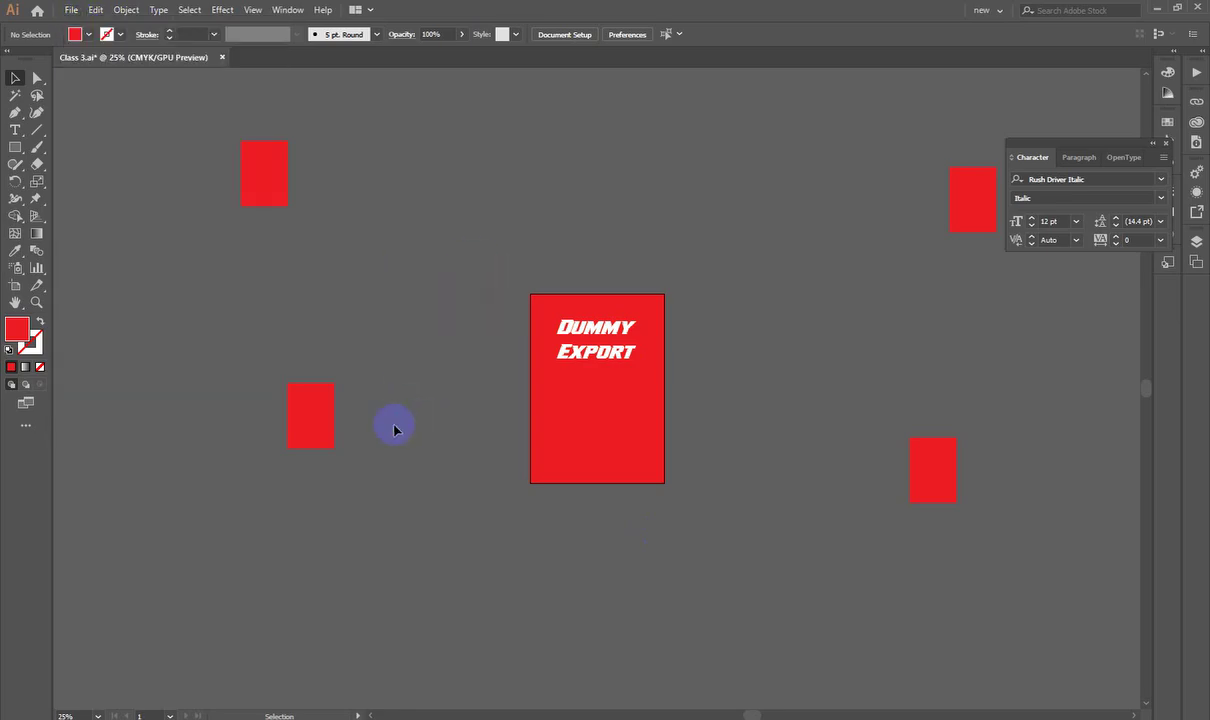
pyautogui.click(72, 11)
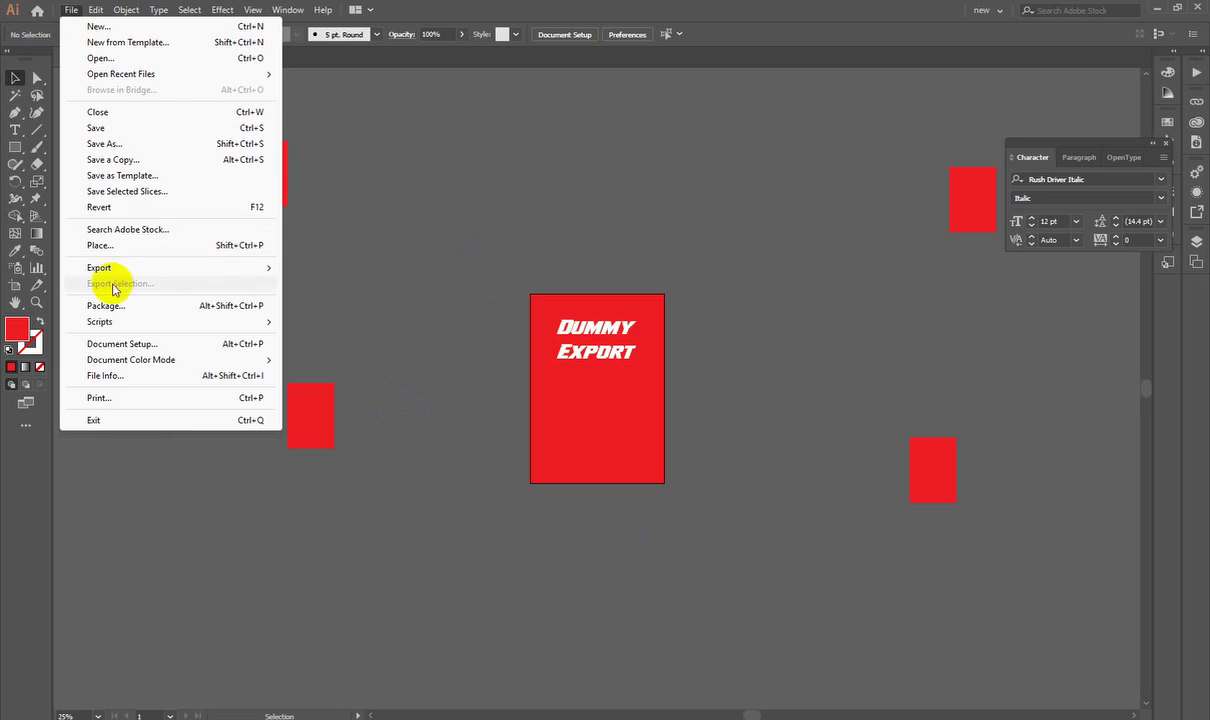
pyautogui.moveTo(166, 275)
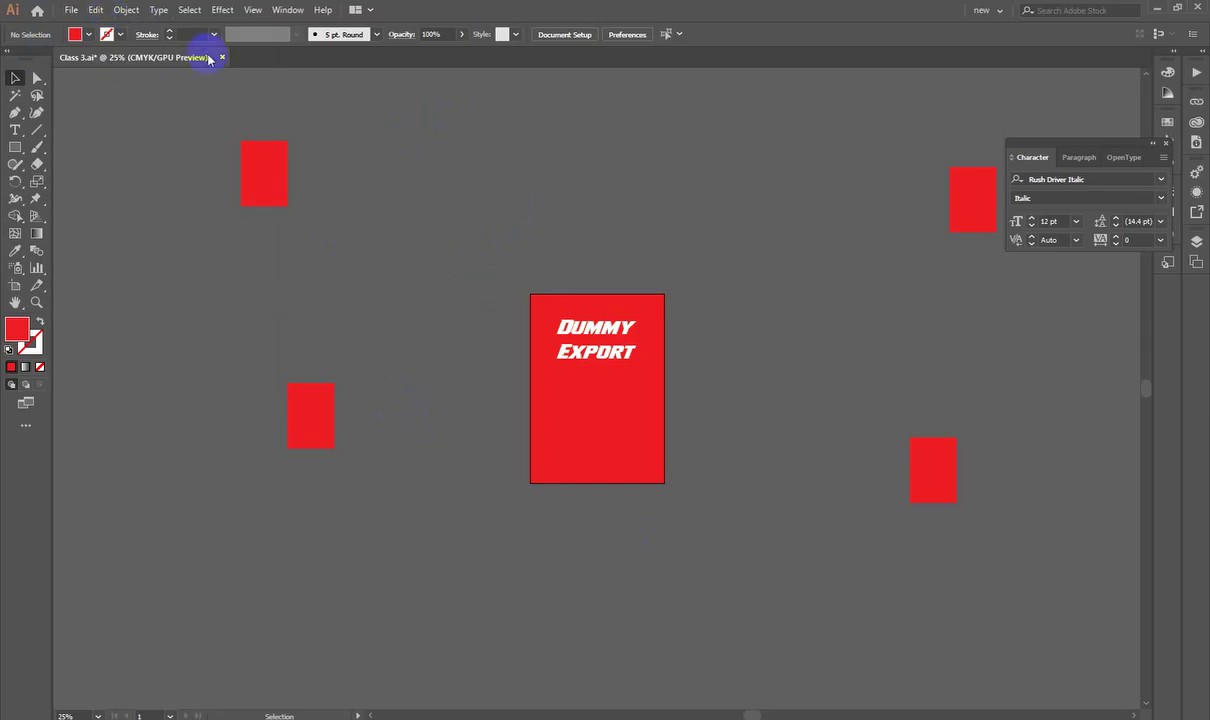
pyautogui.click(95, 10)
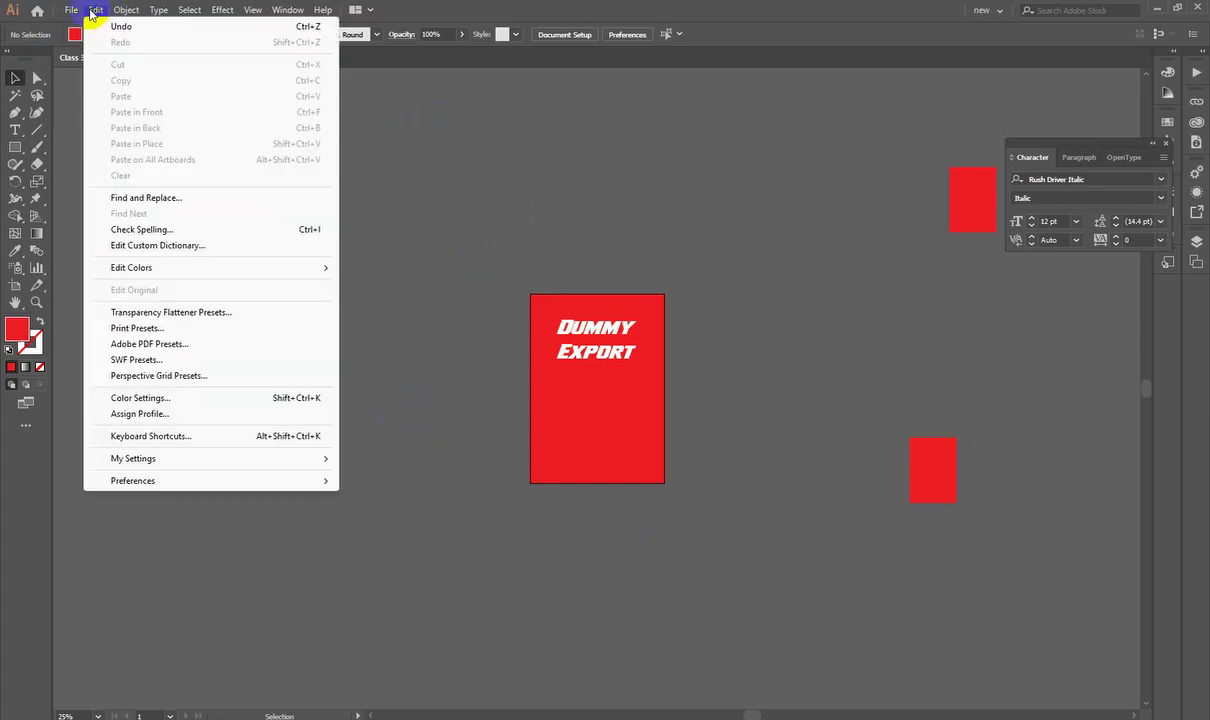
pyautogui.click(148, 436)
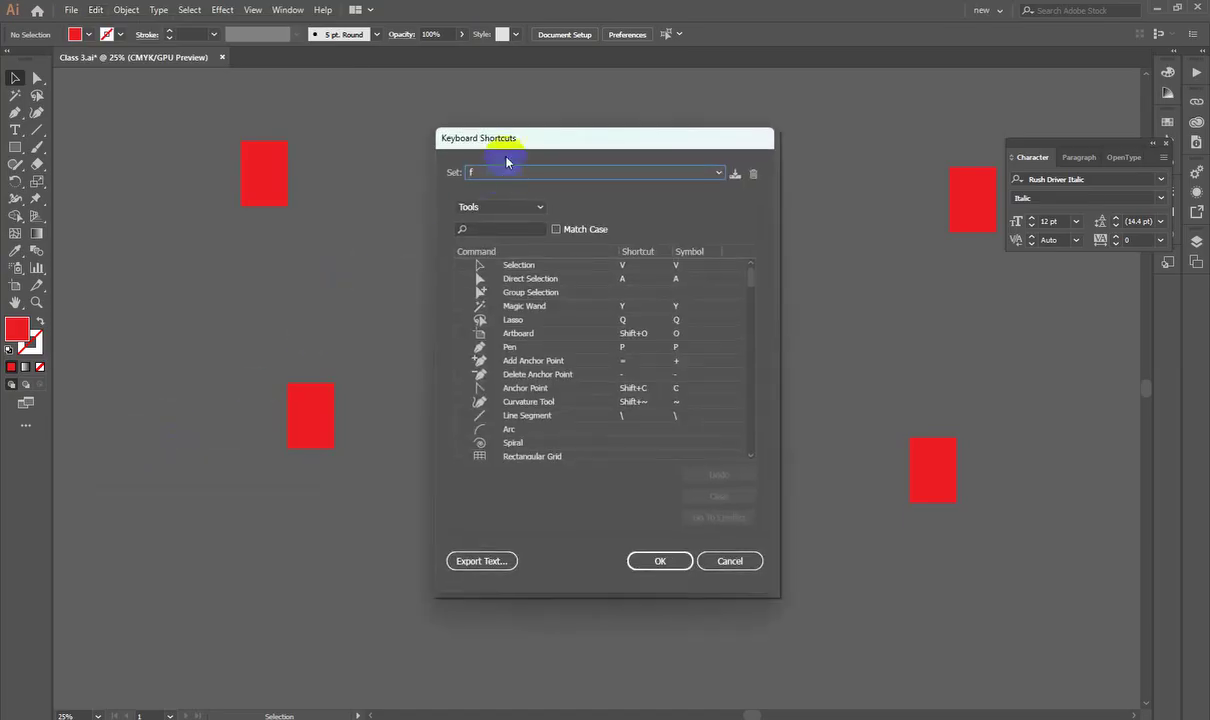
pyautogui.moveTo(513, 140); pyautogui.dragTo(295, 87)
pyautogui.click(242, 154)
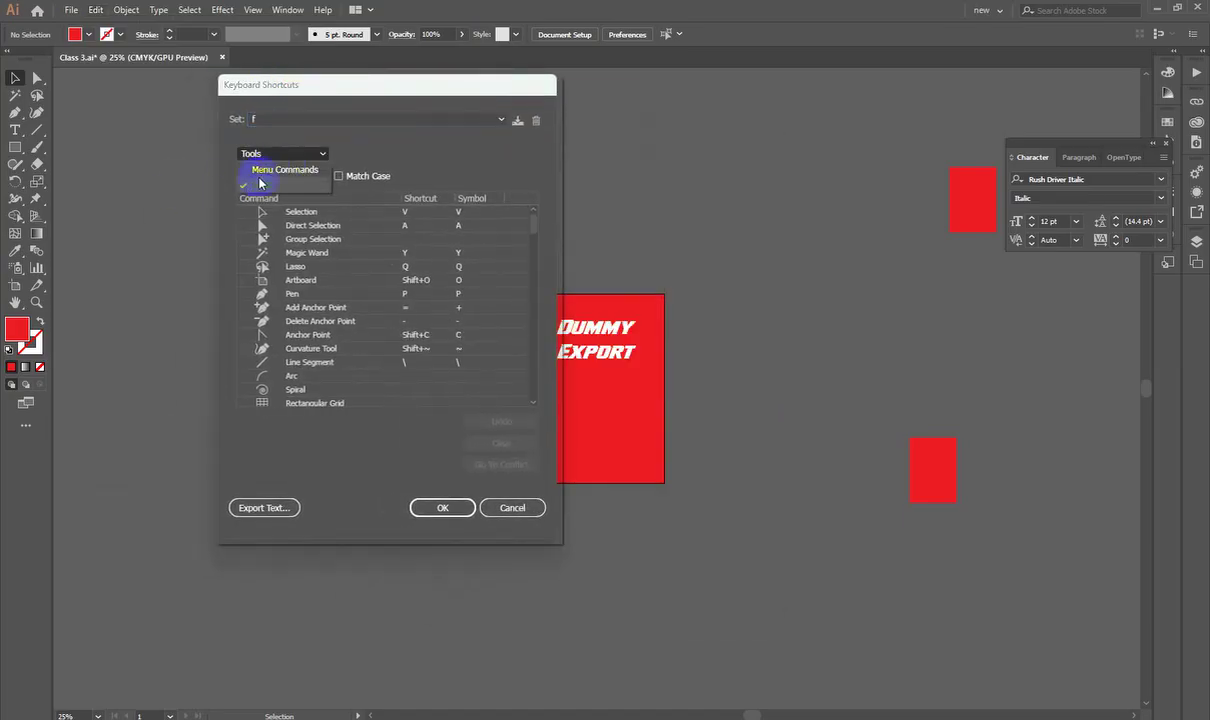
pyautogui.click(258, 170)
pyautogui.click(245, 212)
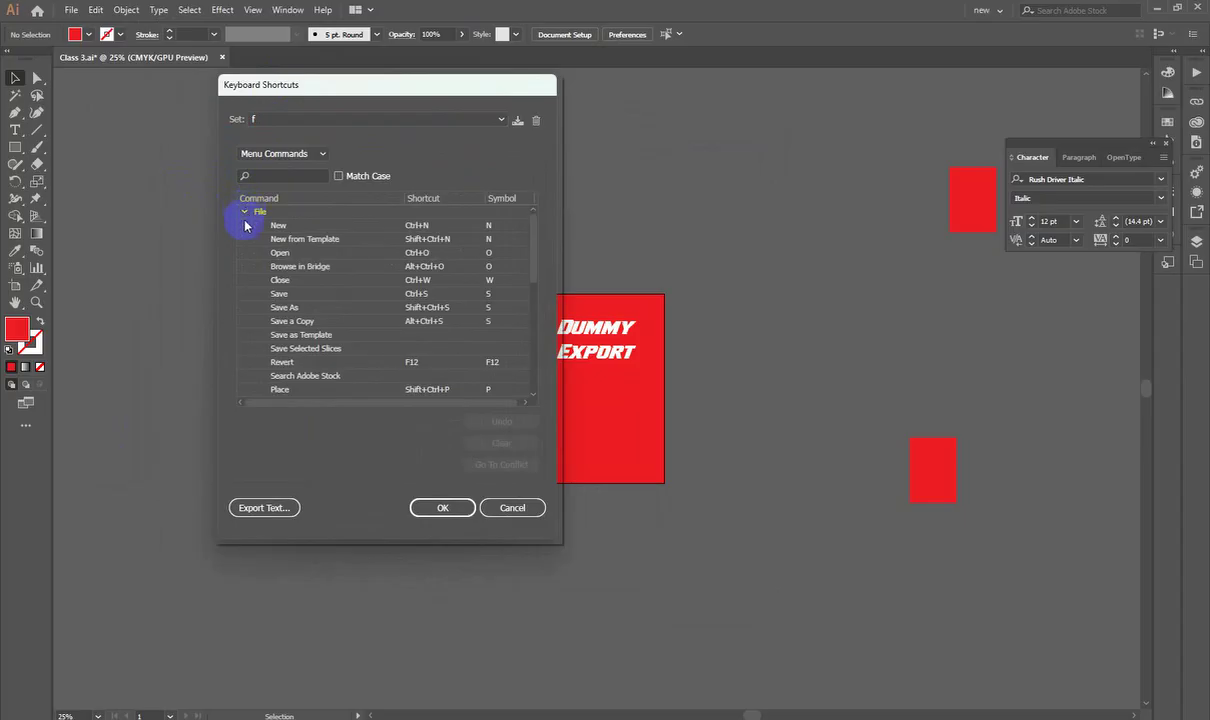
pyautogui.scroll(-2, 264, 290)
pyautogui.click(260, 321)
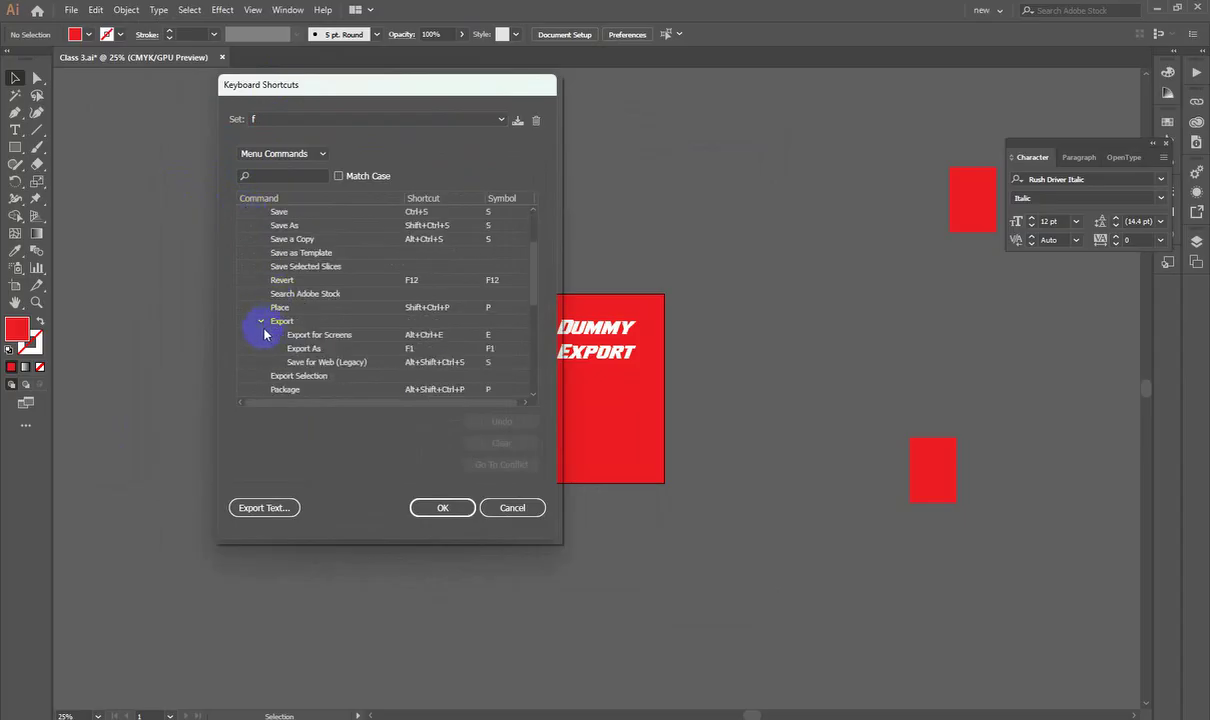
pyautogui.click(292, 349)
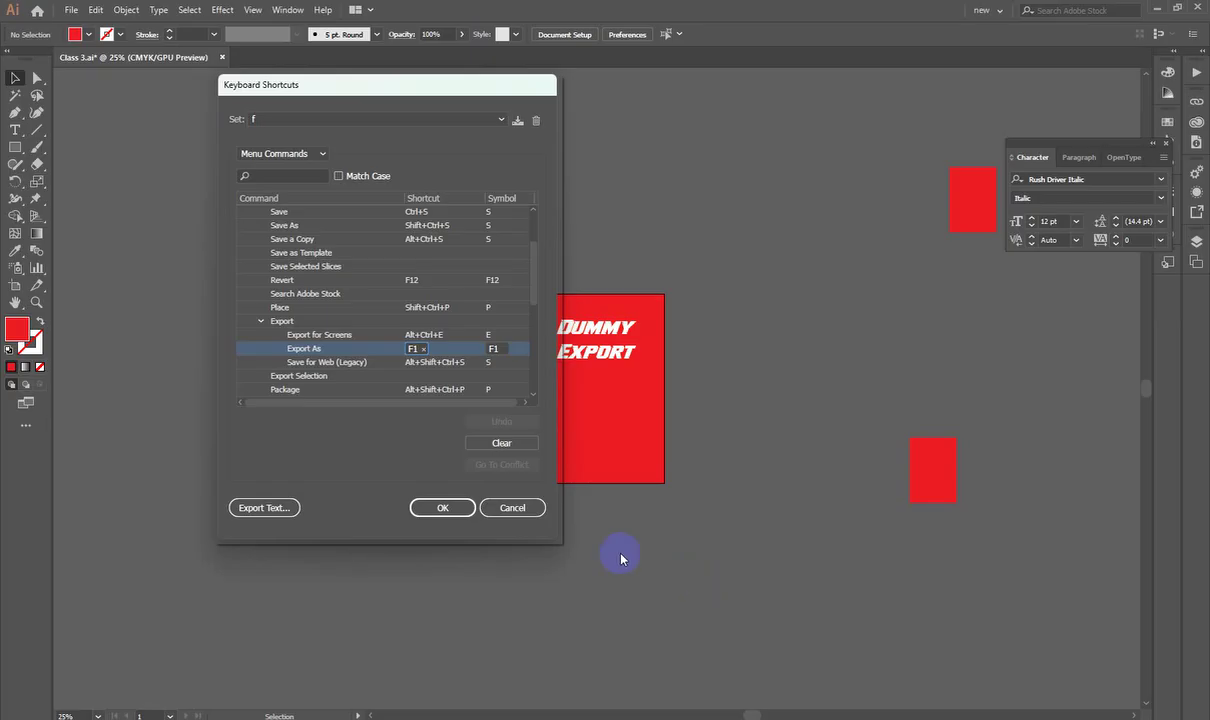
pyautogui.click(493, 507)
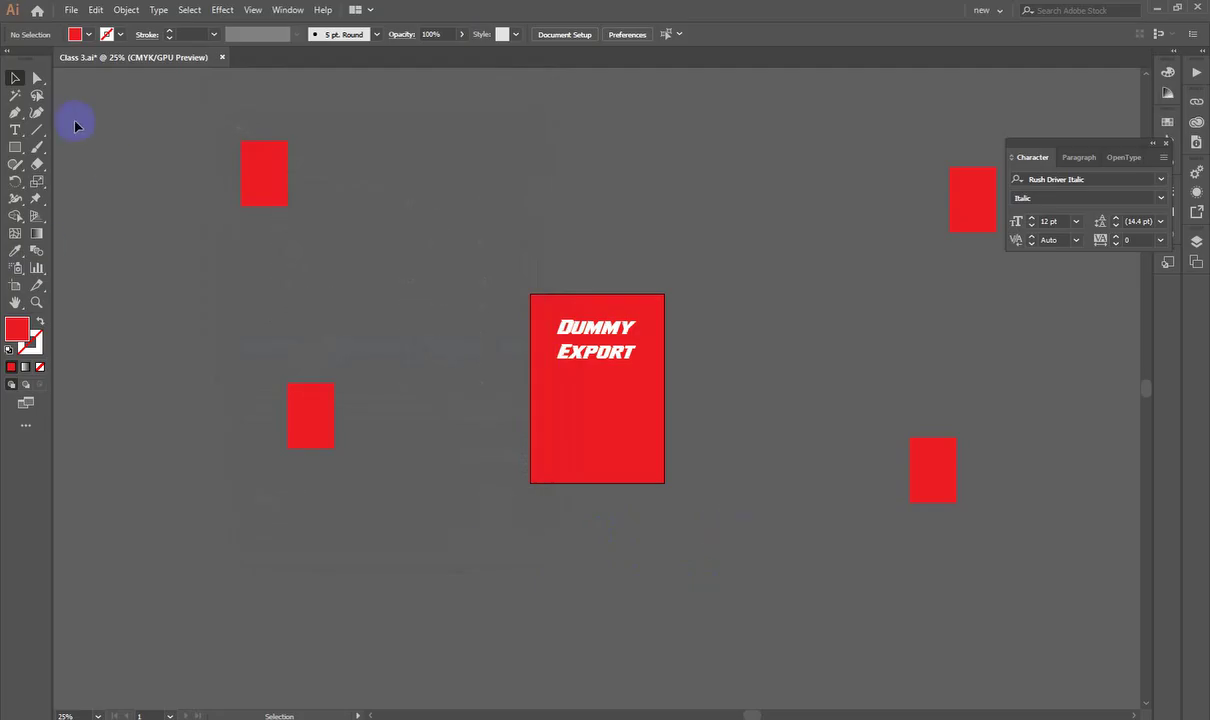
# Step: Export the artboard only as RGB JPEG jjjj-01.jpg to Downloads and select the new file
pyautogui.hotkey('ctrl', 'e')
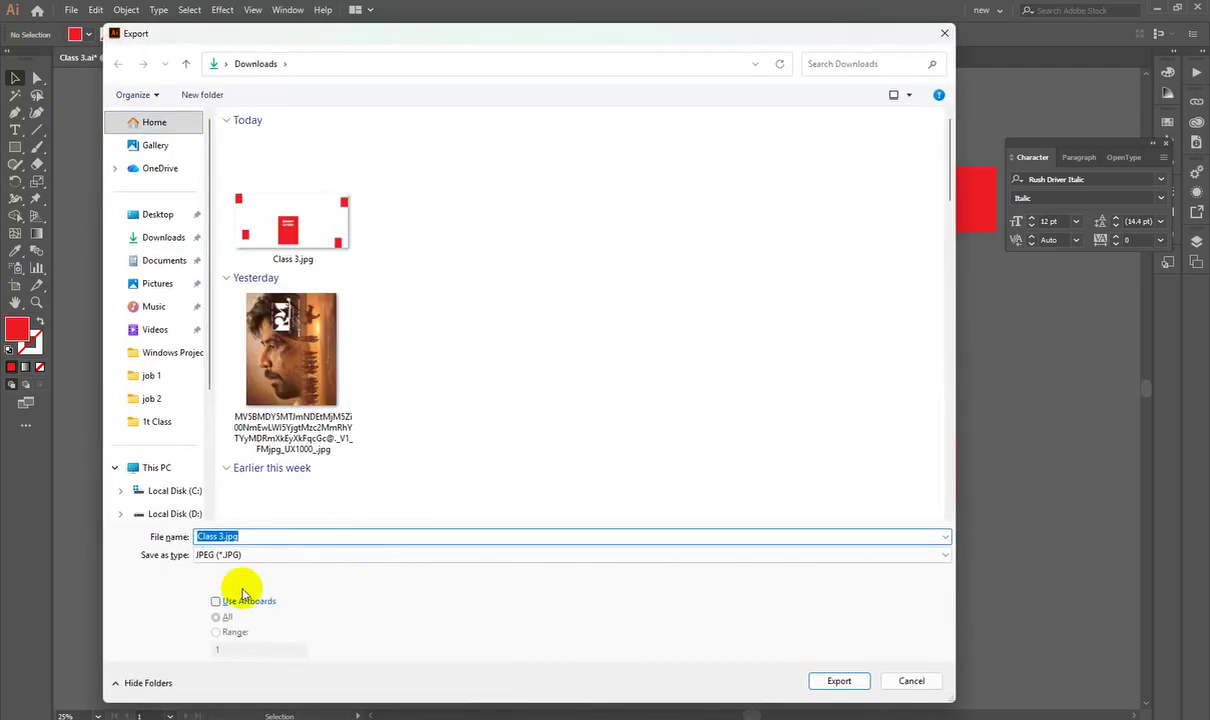
pyautogui.click(266, 602)
pyautogui.click(297, 533)
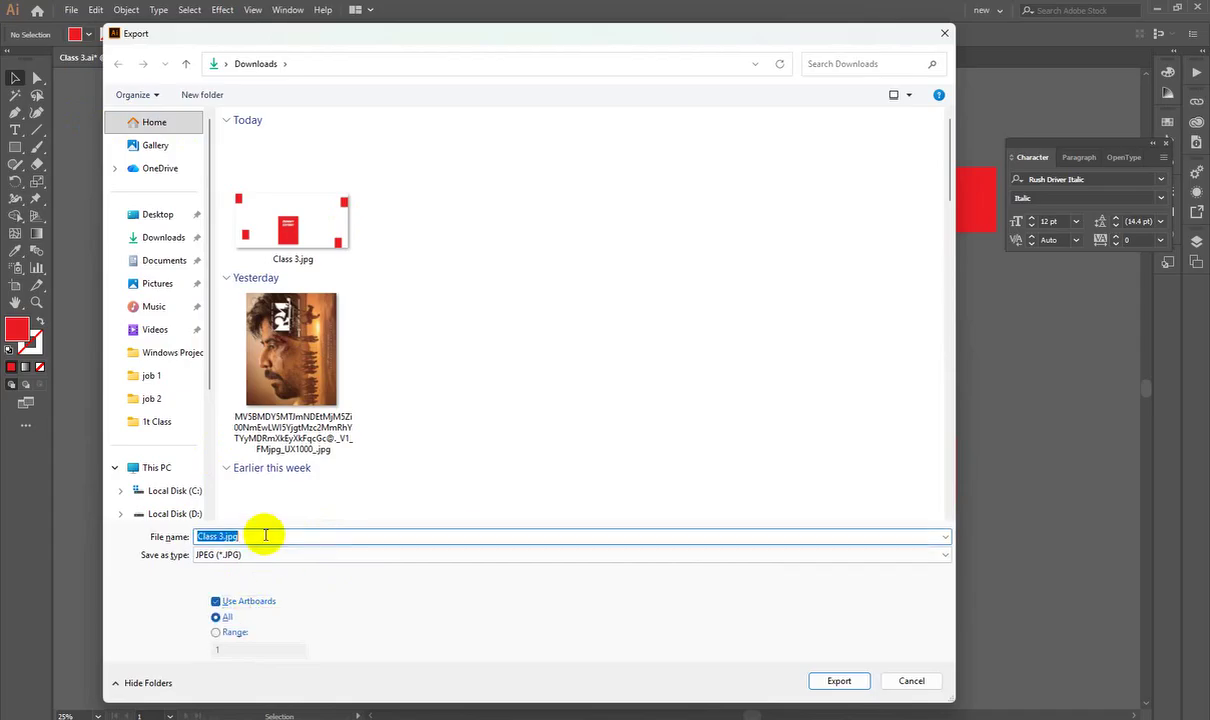
pyautogui.write('jjjj')
pyautogui.press('Return')
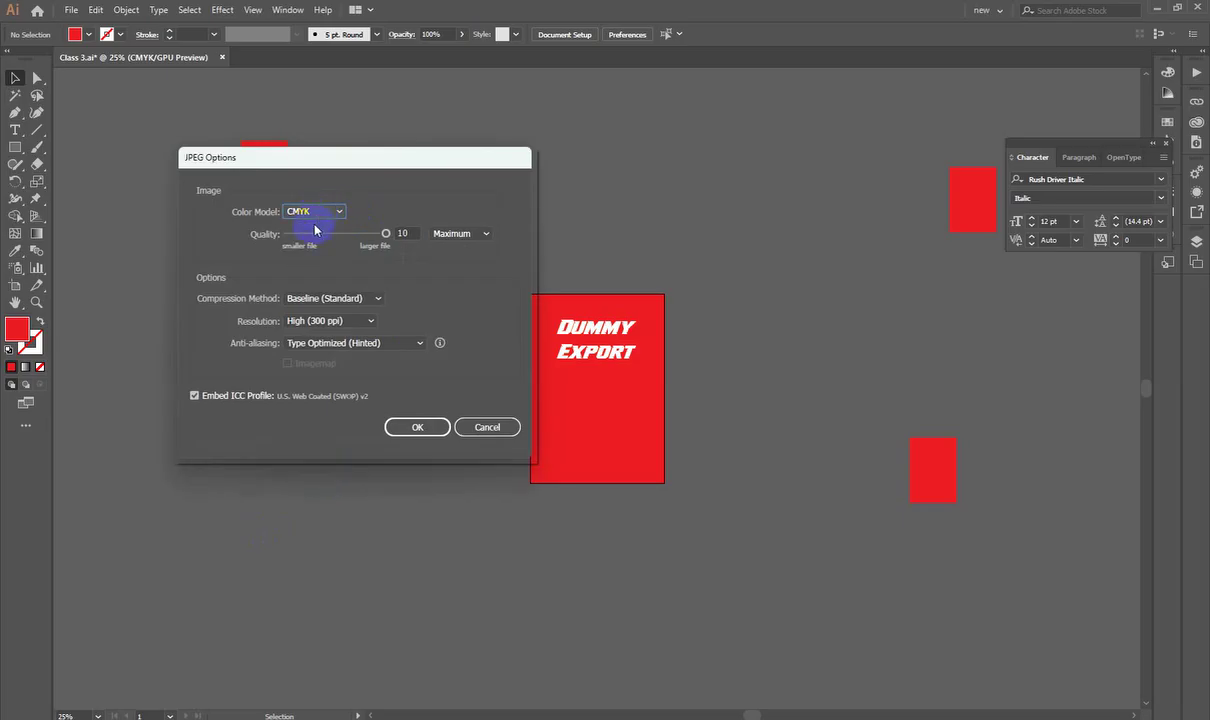
pyautogui.click(314, 212)
pyautogui.click(300, 228)
pyautogui.click(418, 427)
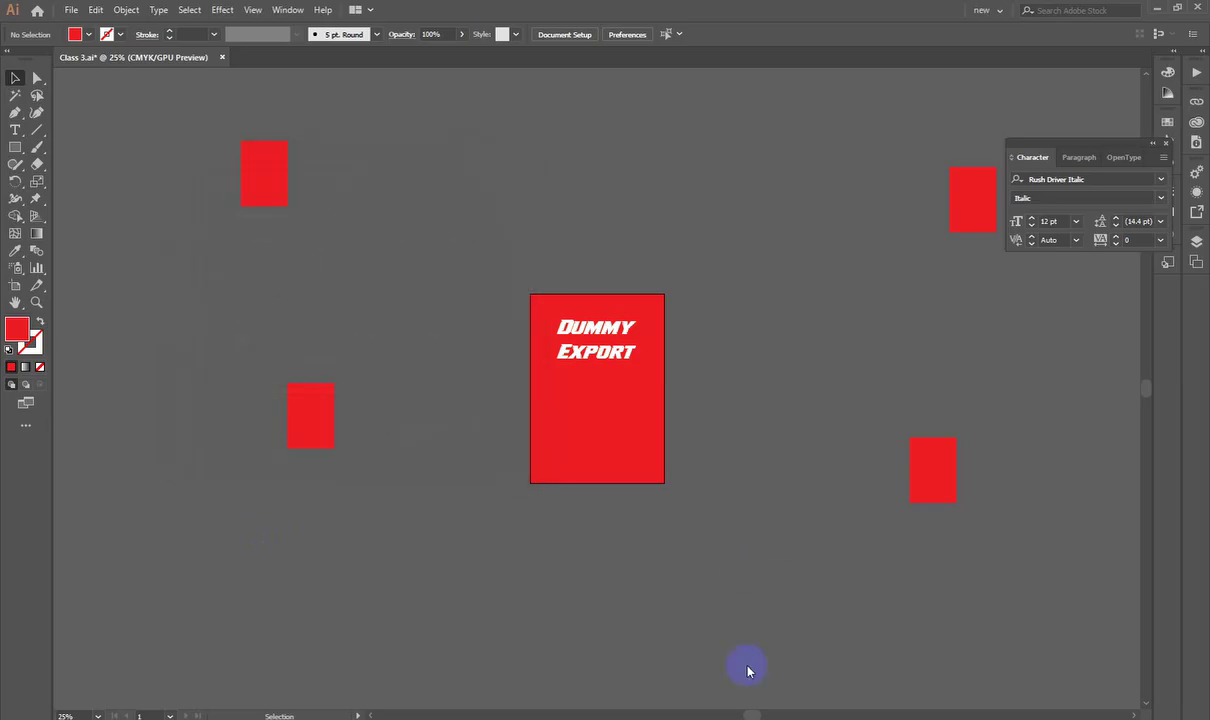
pyautogui.click(567, 690)
pyautogui.click(573, 200)
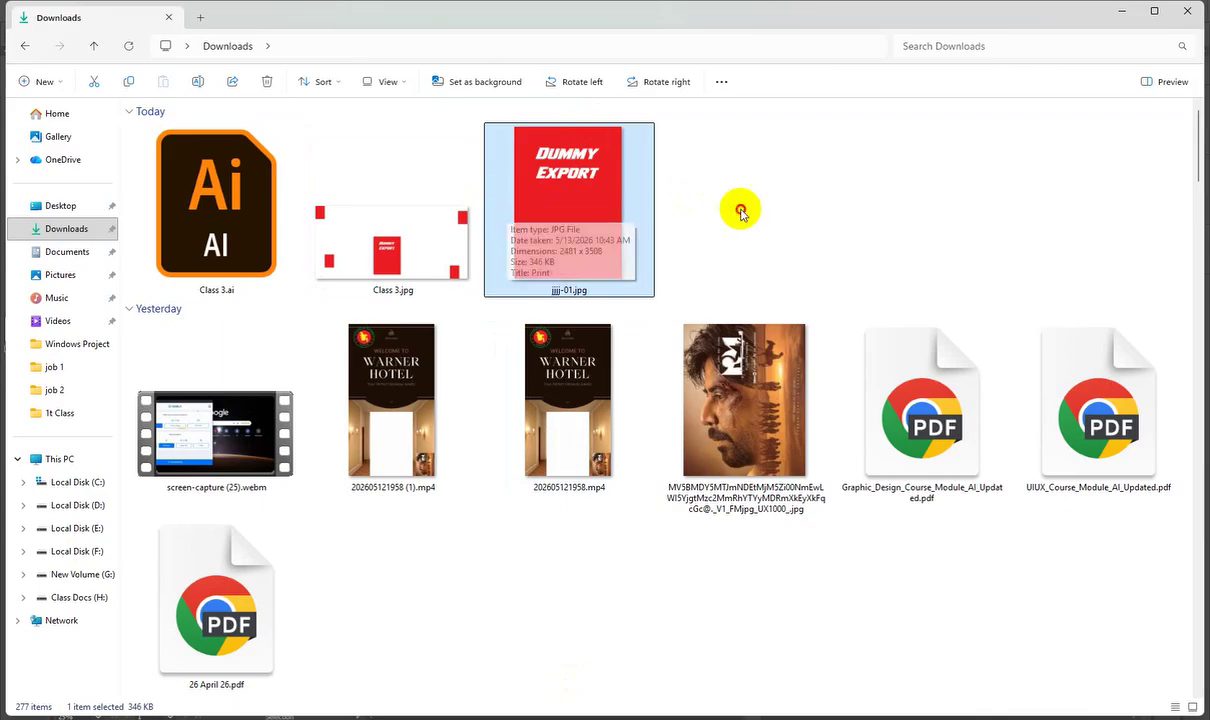
# Step: Select jjjj-01.jpg and Class 3.jpg together to compare them, then minimise the Downloads window
pyautogui.moveTo(748, 200); pyautogui.dragTo(333, 268)
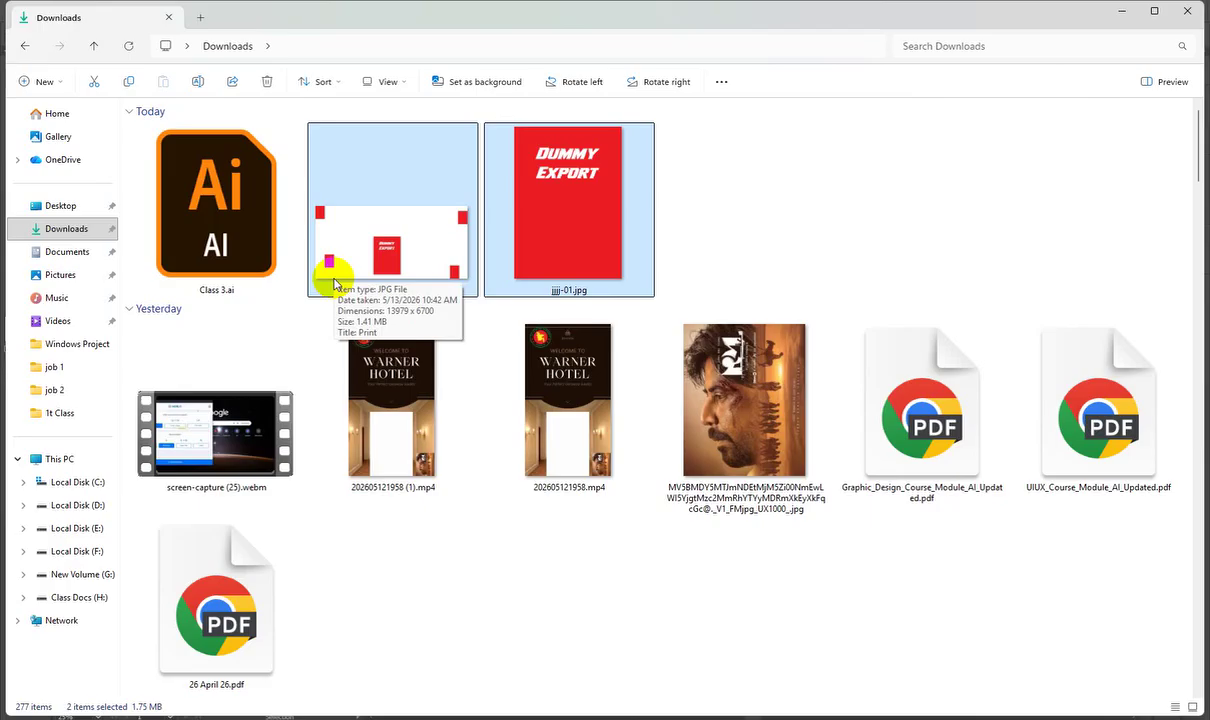
pyautogui.click(760, 188)
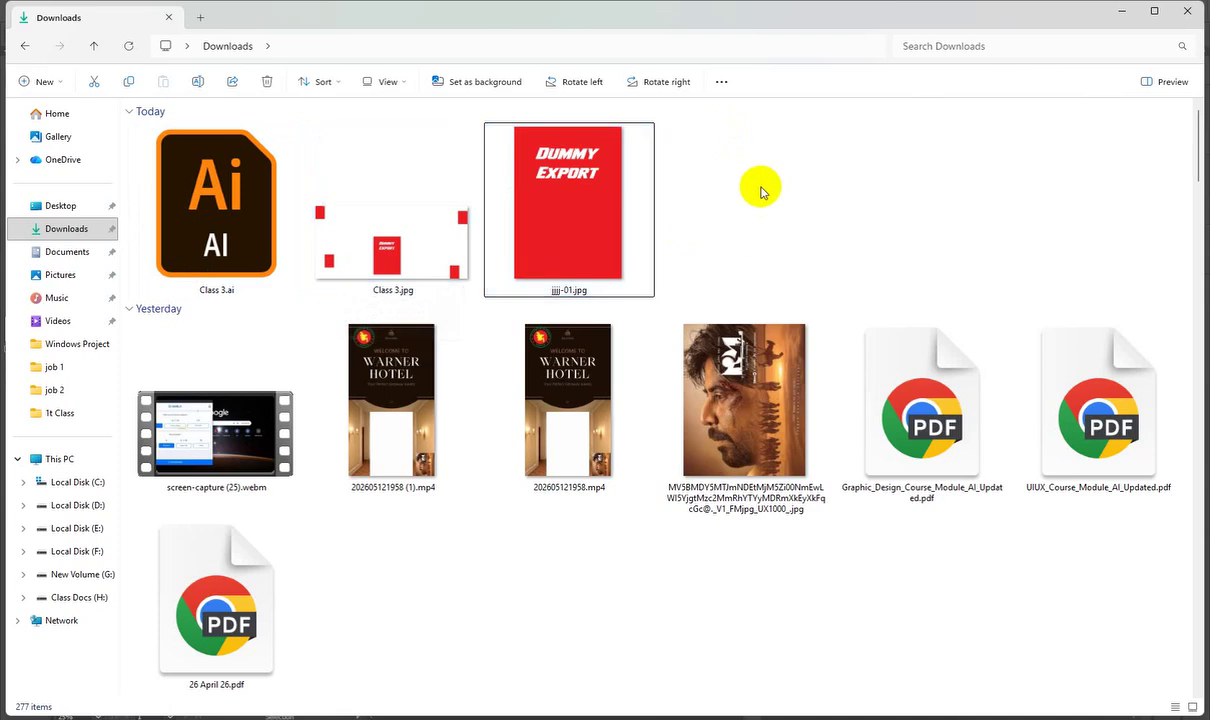
pyautogui.rightClick(764, 190)
pyautogui.click(695, 220)
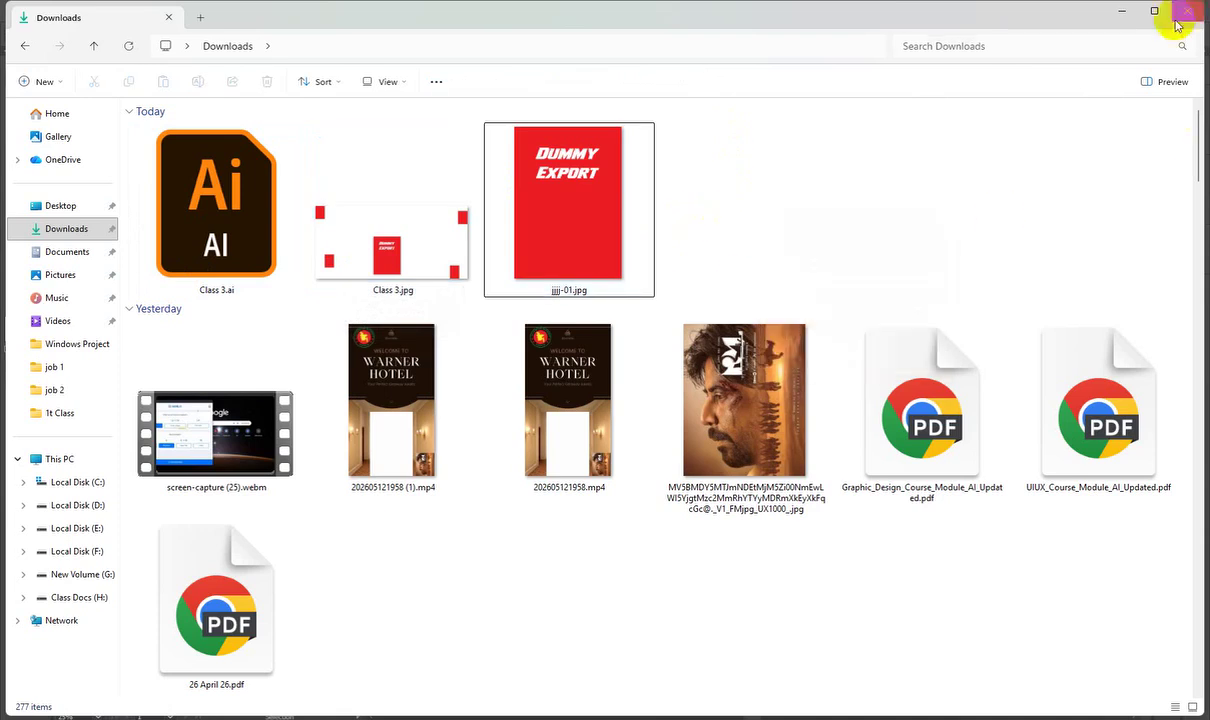
pyautogui.click(1122, 10)
pyautogui.hotkey('ctrl', 'a')
# Step: Switch between fit-artboard and all-artboards views, ending fitted, and deselect the rectangle
pyautogui.hotkey('ctrl', '0')
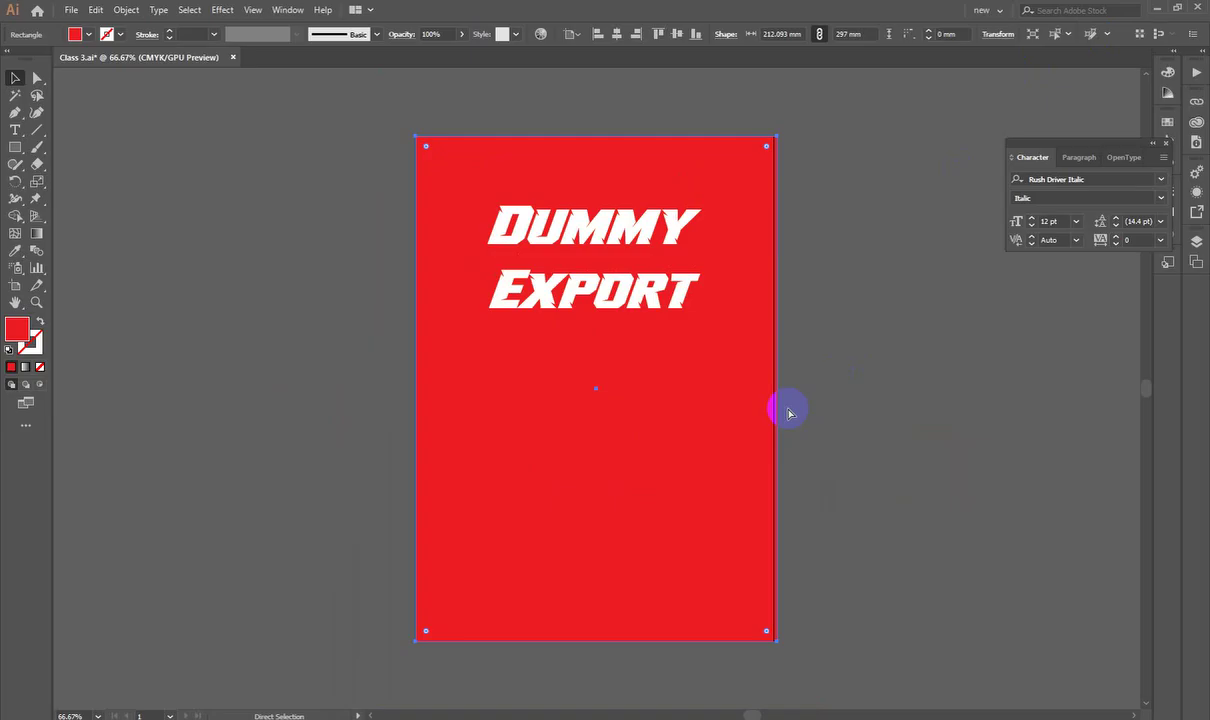
pyautogui.hotkey('ctrl', 'alt', '0')
pyautogui.hotkey('ctrl', '0')
pyautogui.hotkey('ctrl', 'alt', '0')
pyautogui.hotkey('ctrl', '0')
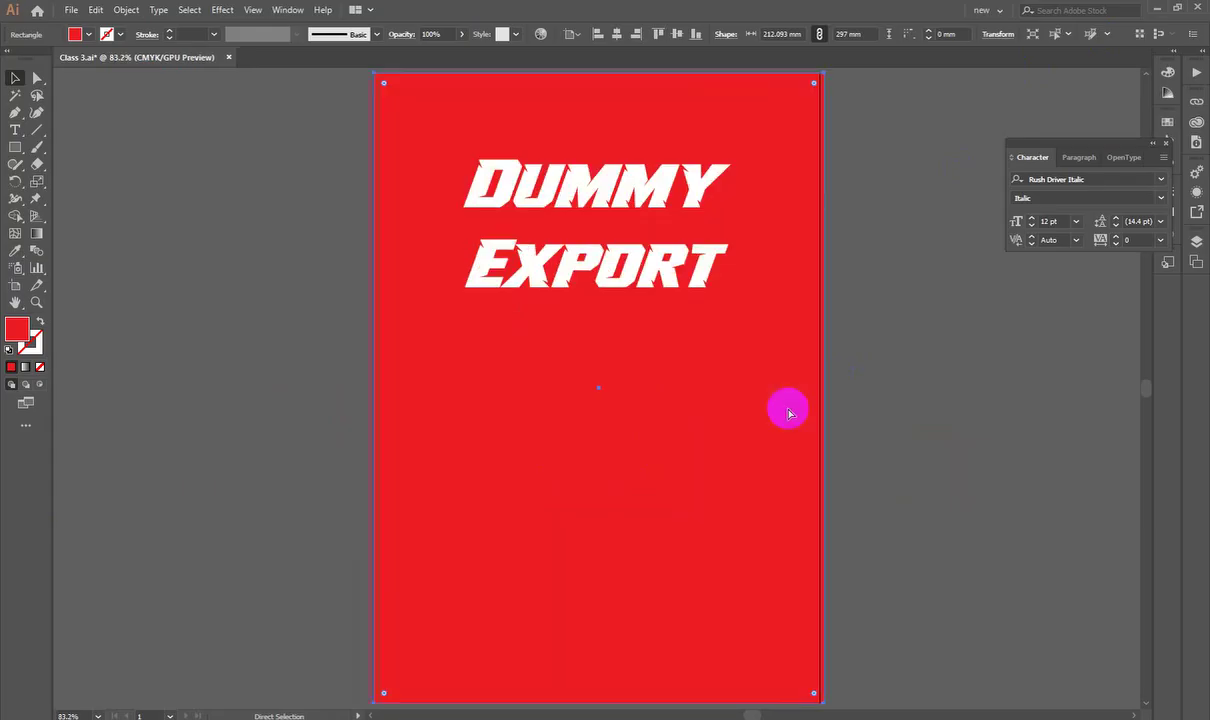
pyautogui.hotkey('ctrl', '-')
pyautogui.hotkey('ctrl', '-')
pyautogui.hotkey('ctrl', '-')
pyautogui.hotkey('ctrl', '-')
pyautogui.hotkey('ctrl', '-')
pyautogui.hotkey('ctrl', '-')
pyautogui.hotkey('ctrl', '-')
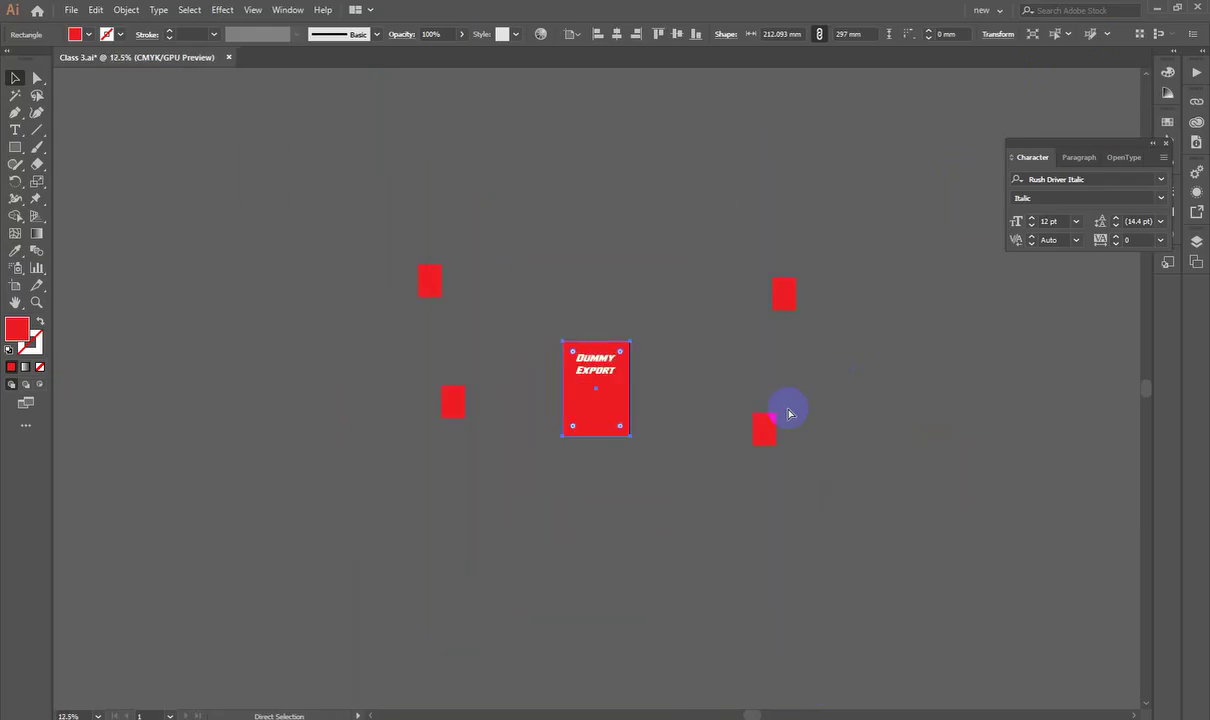
pyautogui.hotkey('ctrl', '0')
pyautogui.click(788, 412)
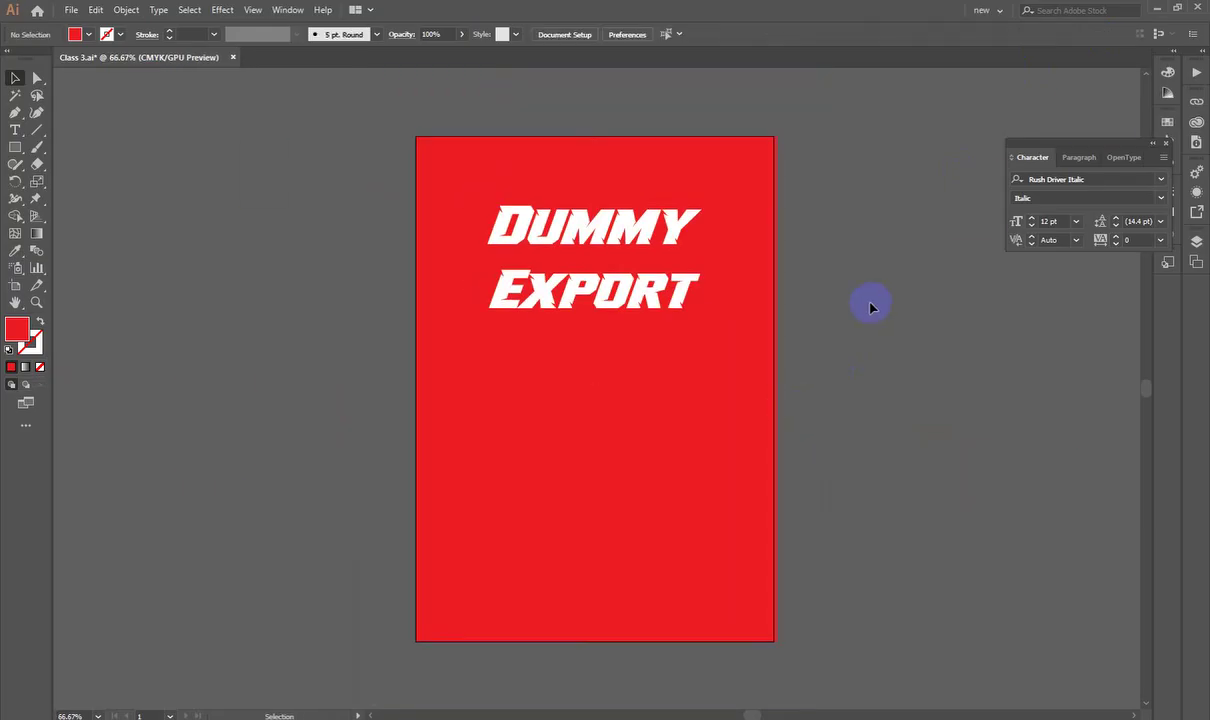
# Step: Collapse the Character, Paragraph and OpenType panel group into a narrow icons-only strip
pyautogui.click(1153, 143)
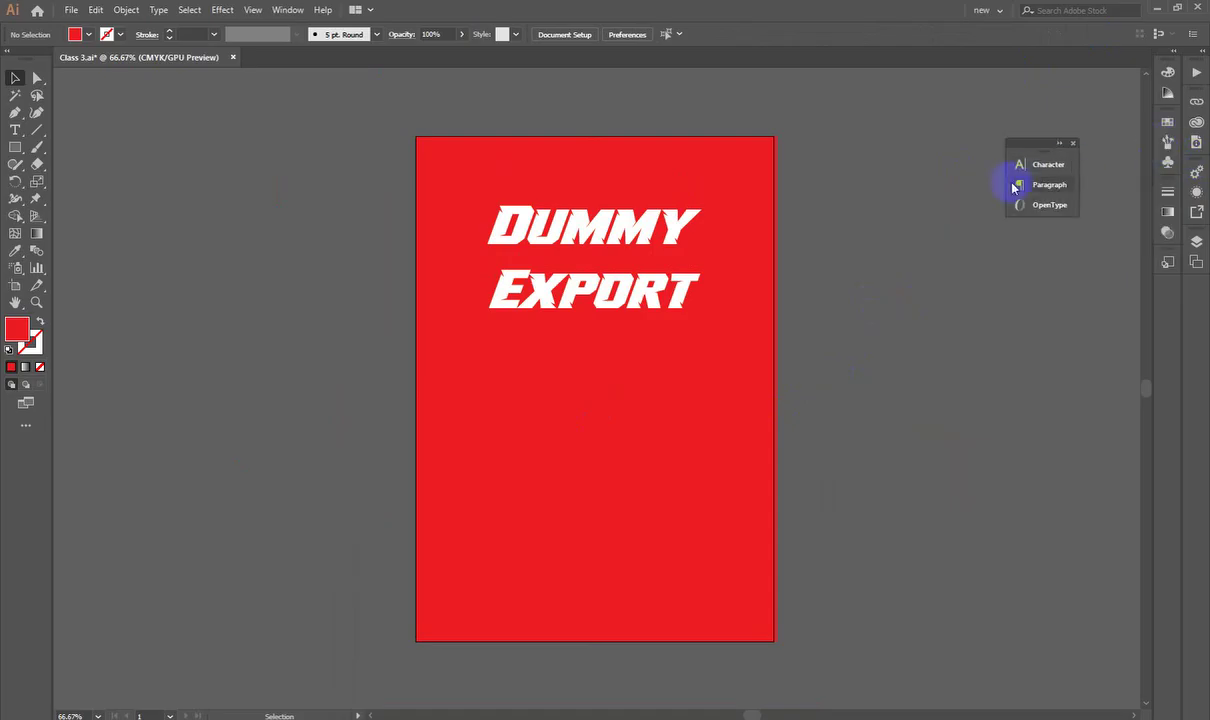
pyautogui.moveTo(1005, 184); pyautogui.dragTo(1161, 368)
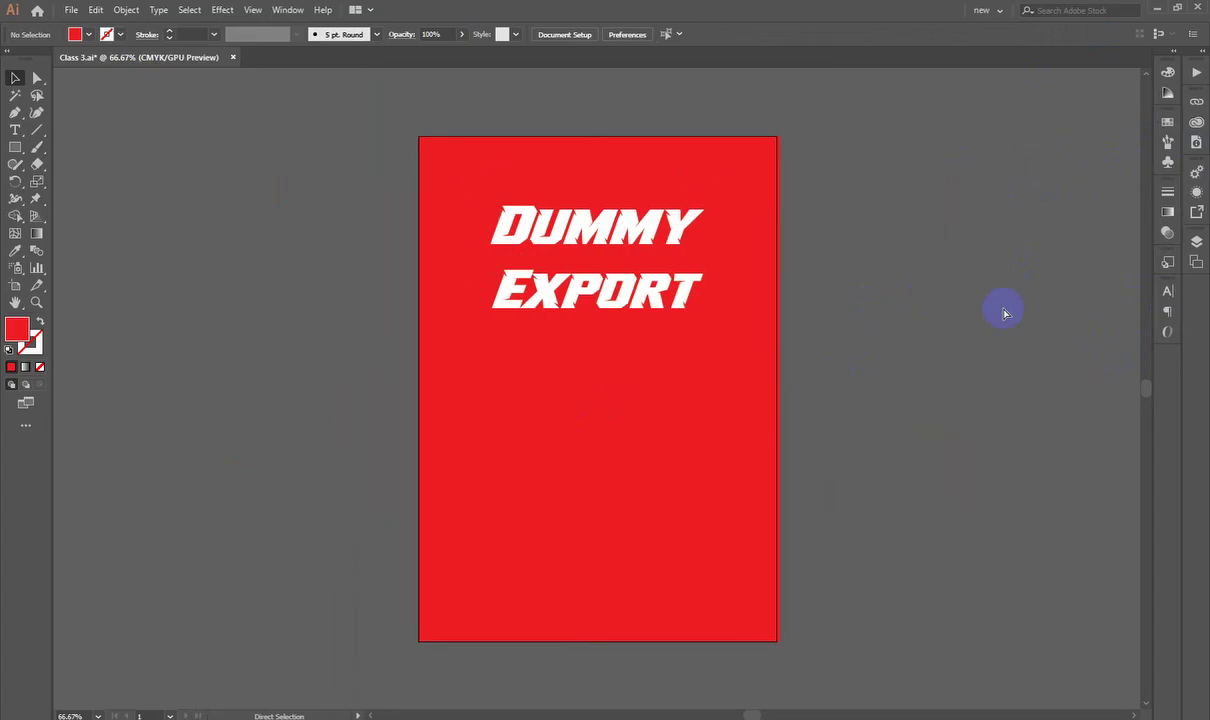
pyautogui.hotkey('ctrl', '-')
pyautogui.hotkey('ctrl', '-')
pyautogui.hotkey('ctrl', '-')
pyautogui.hotkey('ctrl', '-')
pyautogui.moveTo(592, 482); pyautogui.dragTo(737, 445)
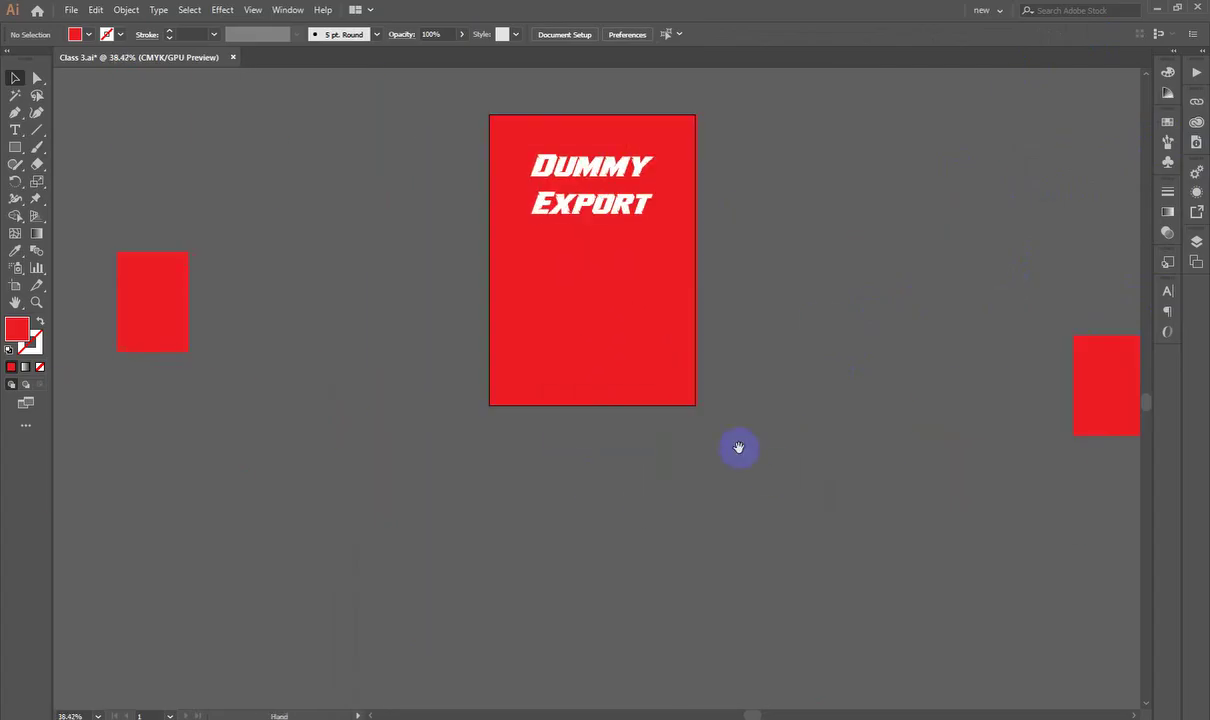
pyautogui.click(575, 405)
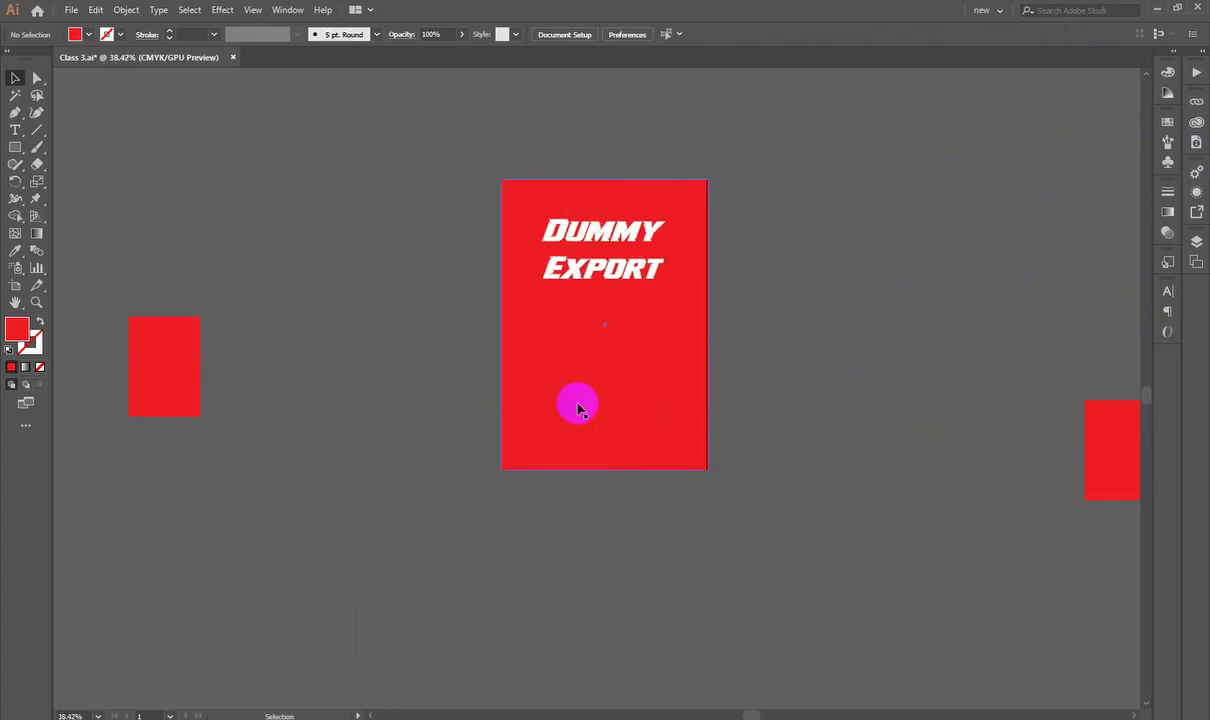
# Step: Change the background rectangle's fill from red to a saturated blue, comparing via undo and redo
pyautogui.doubleClick(11, 334)
pyautogui.moveTo(885, 205); pyautogui.dragTo(885, 172)
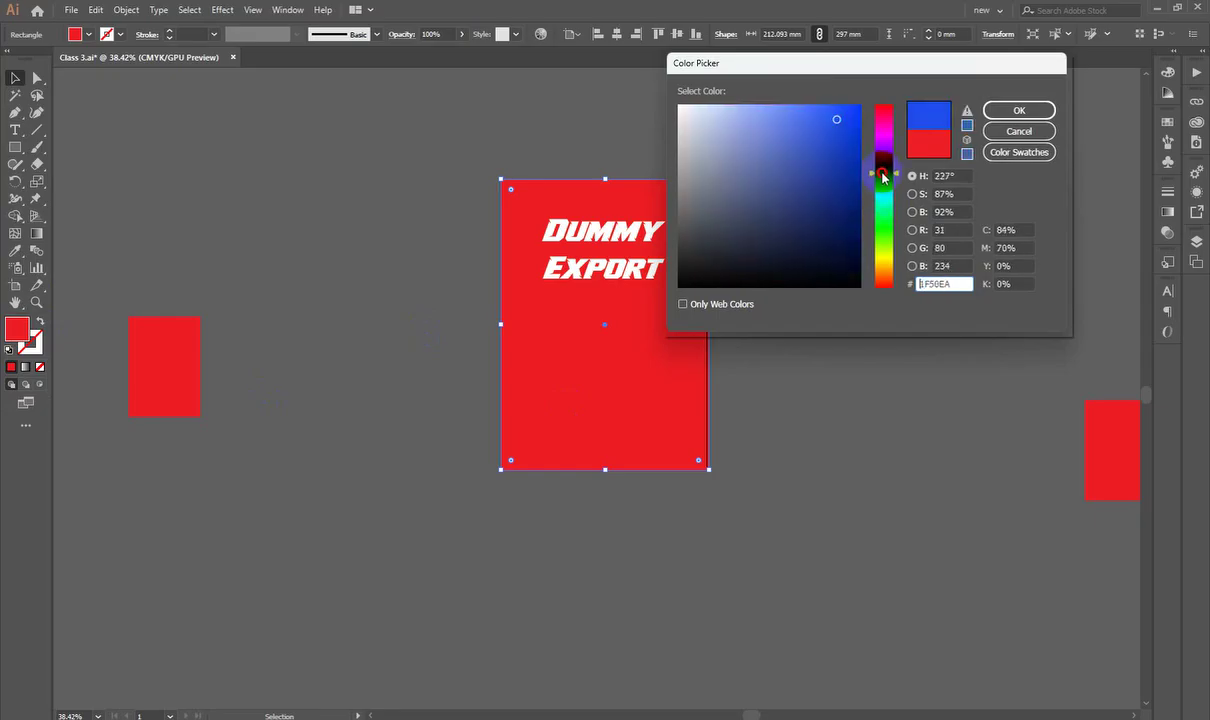
pyautogui.moveTo(840, 121); pyautogui.dragTo(862, 102)
pyautogui.press('Return')
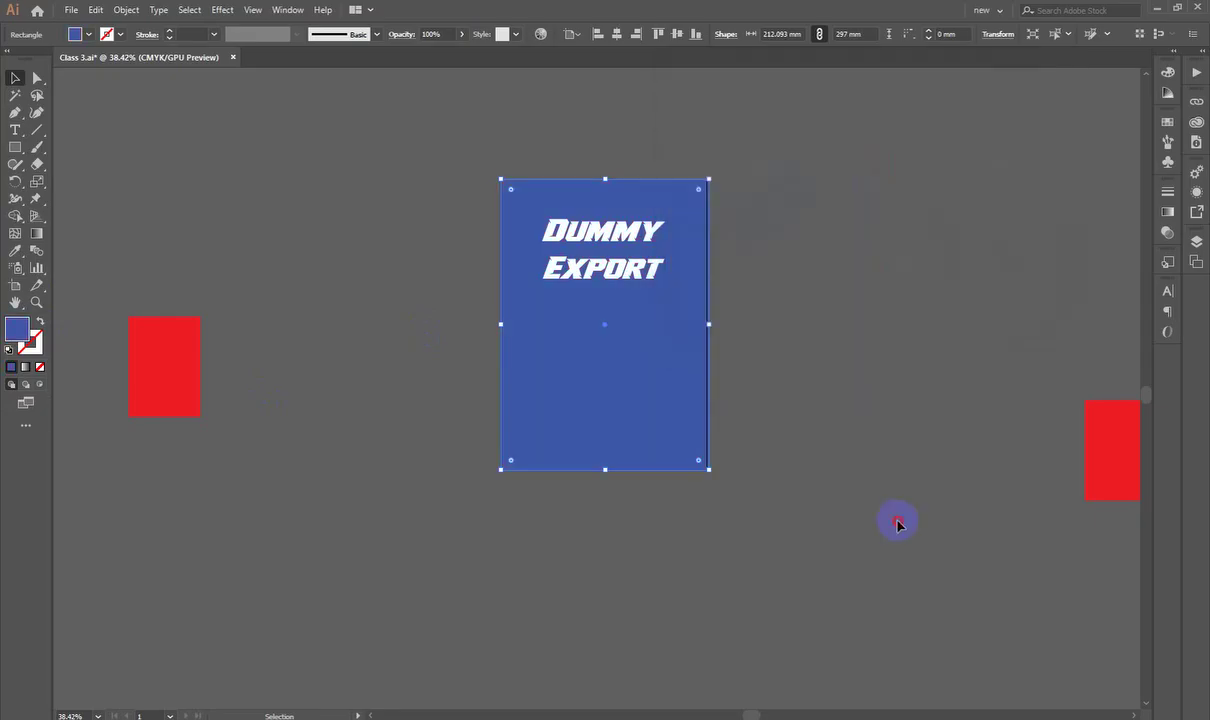
pyautogui.click(899, 521)
pyautogui.hotkey('ctrl', '0')
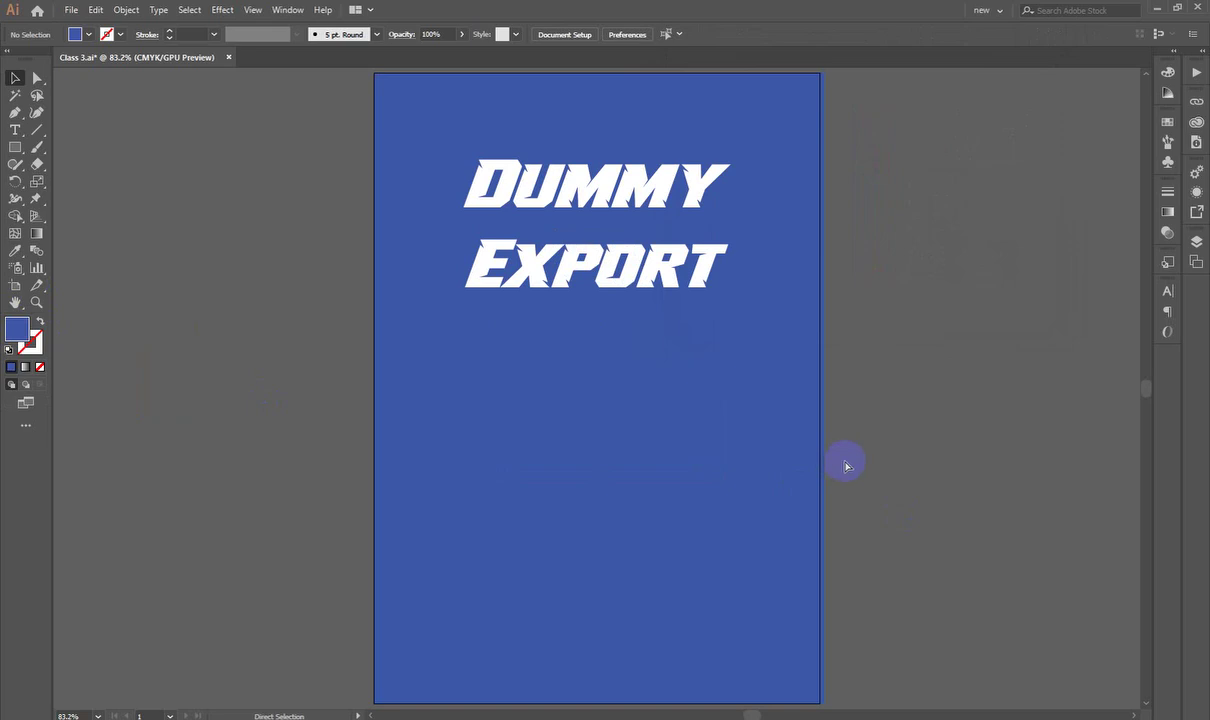
pyautogui.hotkey('ctrl', 'z')
pyautogui.hotkey('ctrl', 'z')
pyautogui.hotkey('ctrl', 'shift', 'z')
pyautogui.scroll(2, 913, 381)
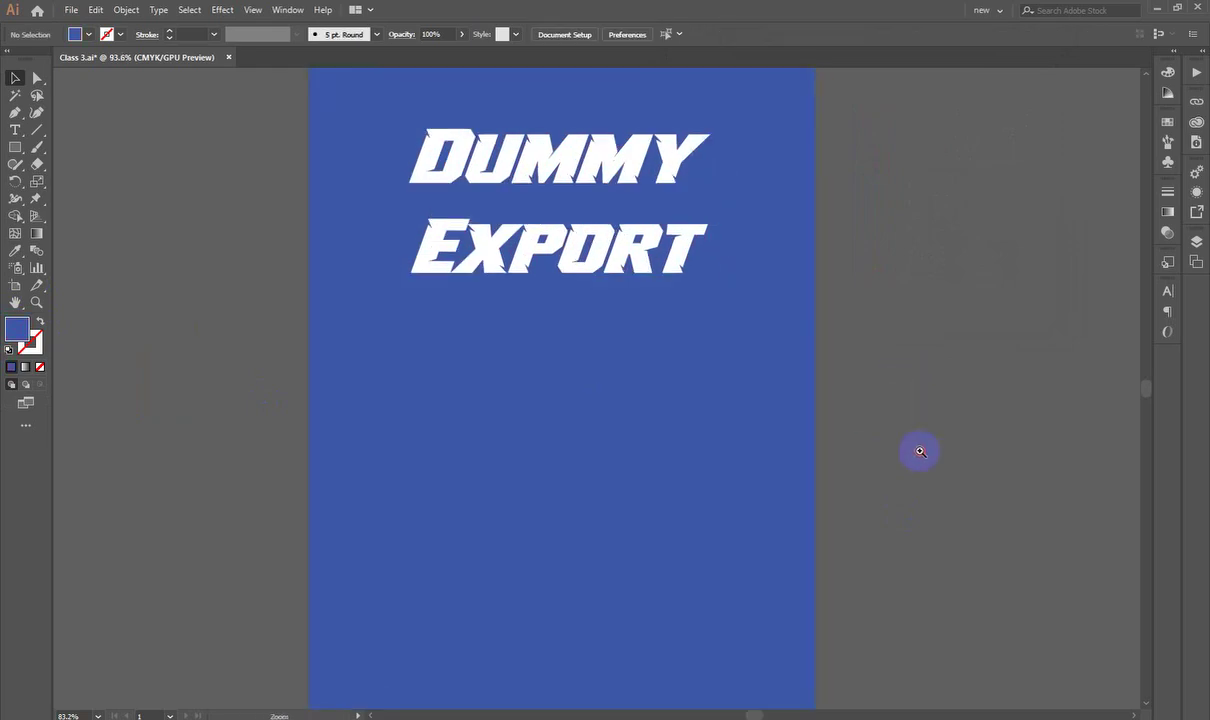
pyautogui.scroll(-1, 775, 437)
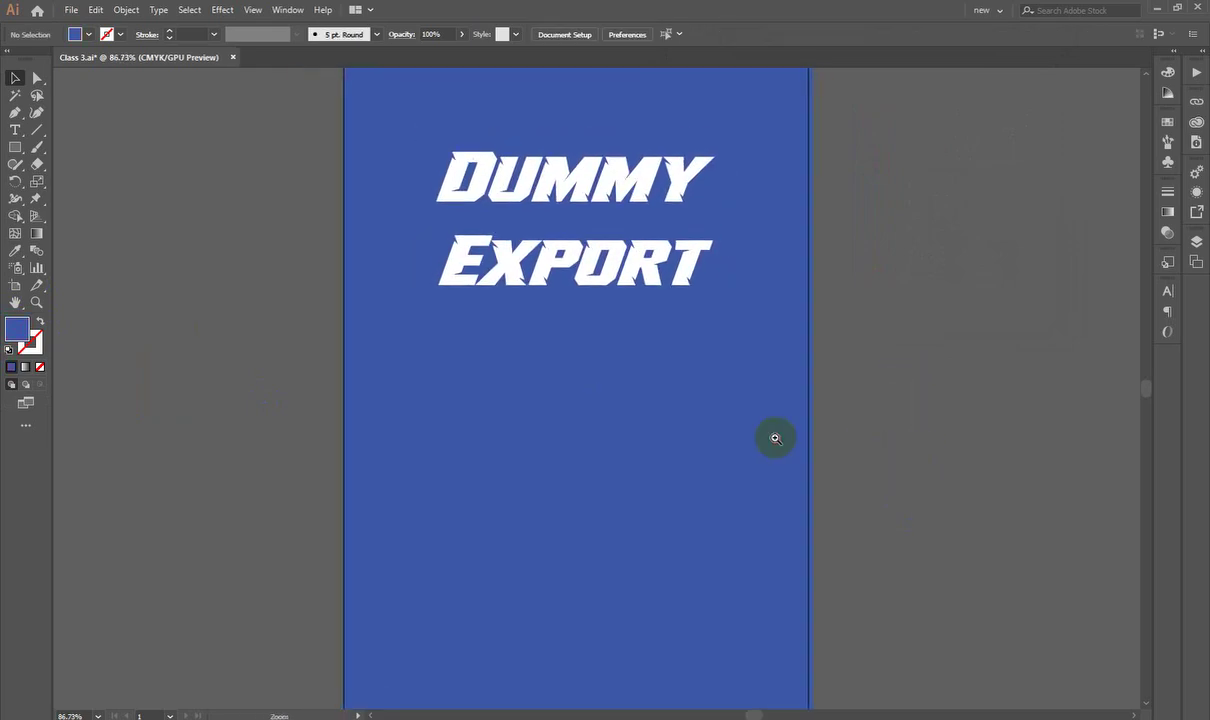
# Step: Pick a brighter blue, 1052F9, for the rectangle's fill in the Color Picker
pyautogui.doubleClick(17, 328)
pyautogui.click(846, 110)
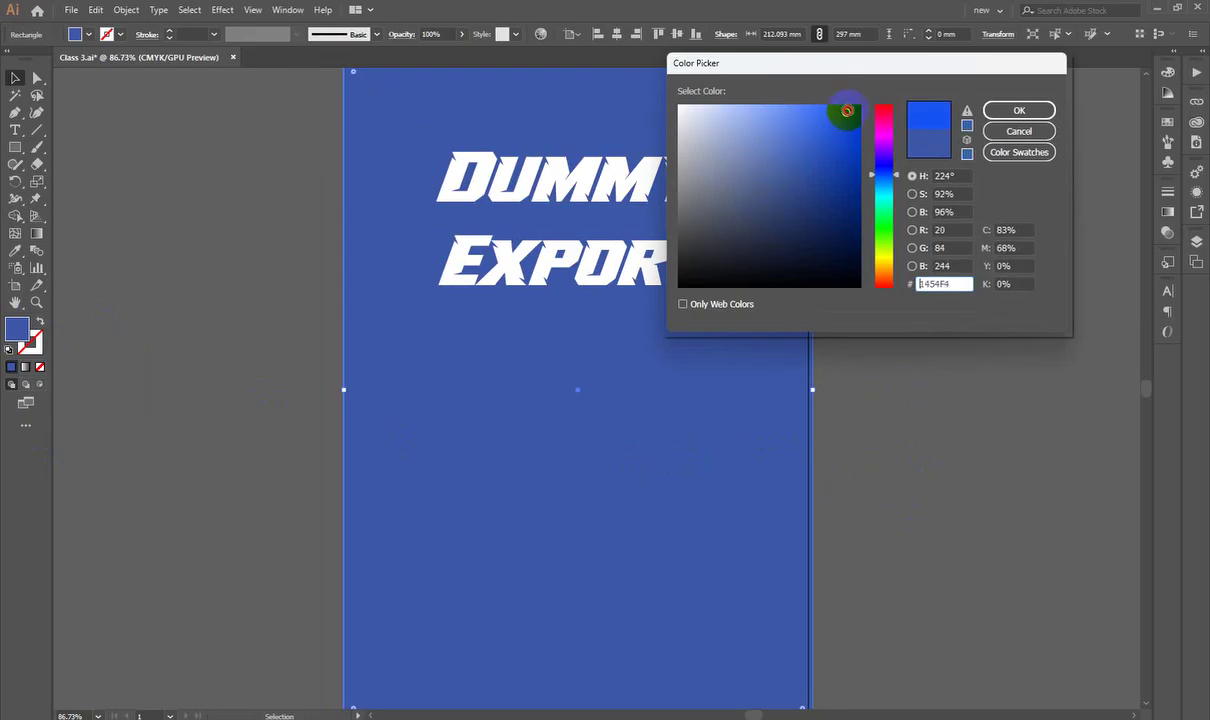
pyautogui.click(1001, 110)
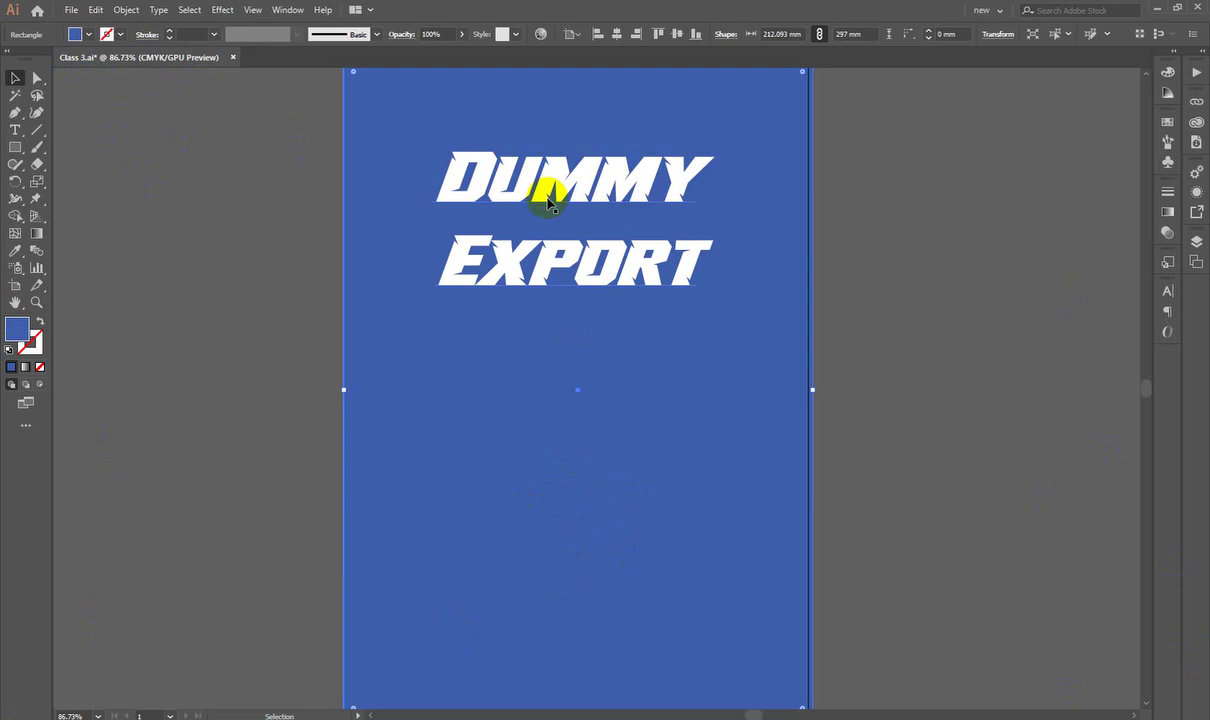
# Step: Switch the document colour mode to RGB Color
pyautogui.click(68, 10)
pyautogui.moveTo(154, 361)
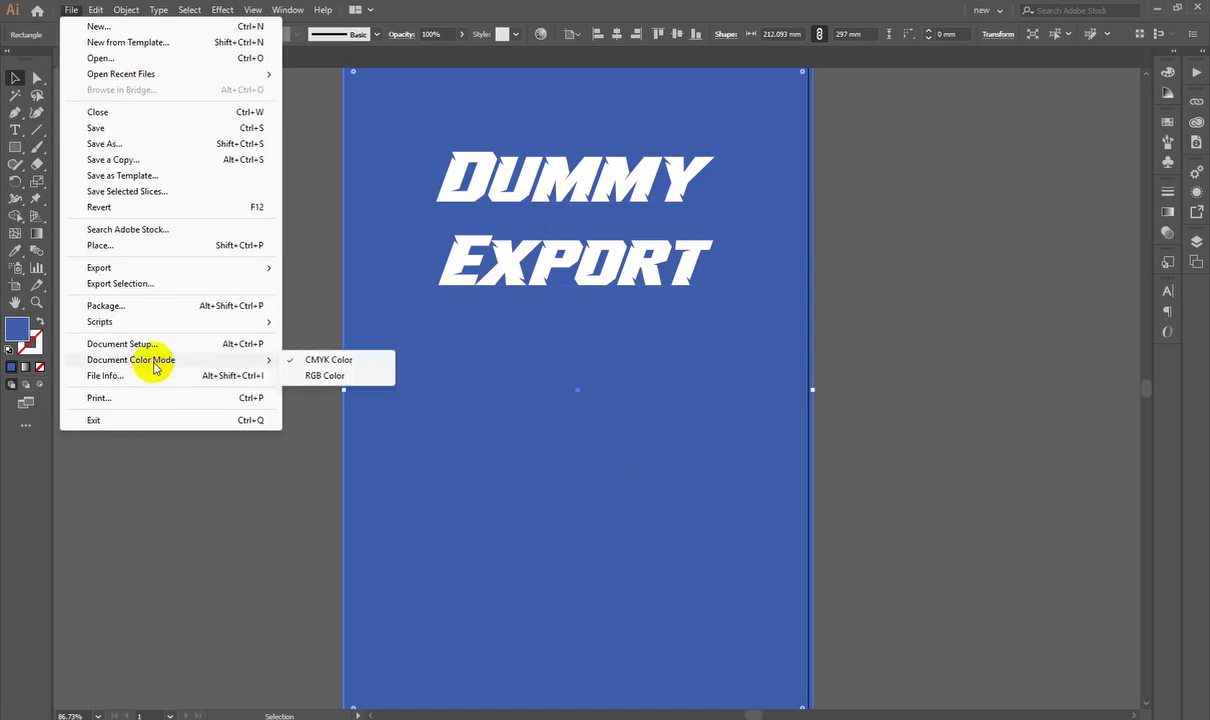
pyautogui.click(302, 376)
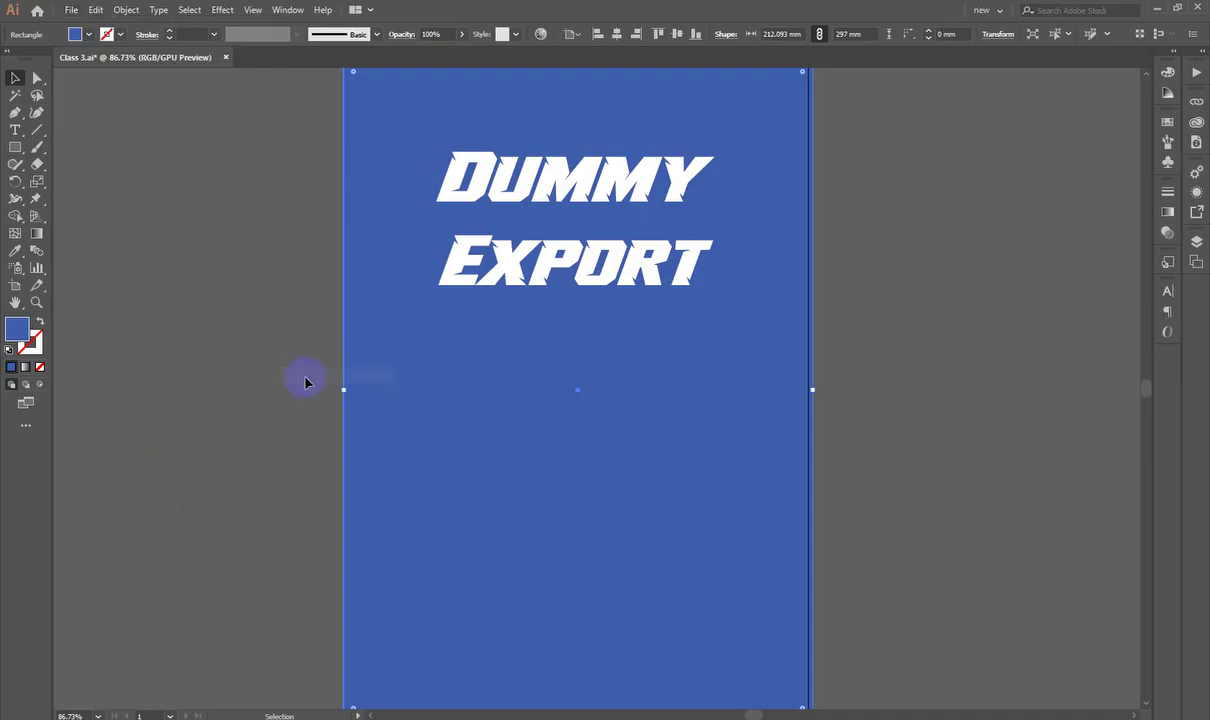
# Step: Fill the background rectangle with the vivid blue 0658FC
pyautogui.click(262, 320)
pyautogui.click(410, 412)
pyautogui.doubleClick(17, 334)
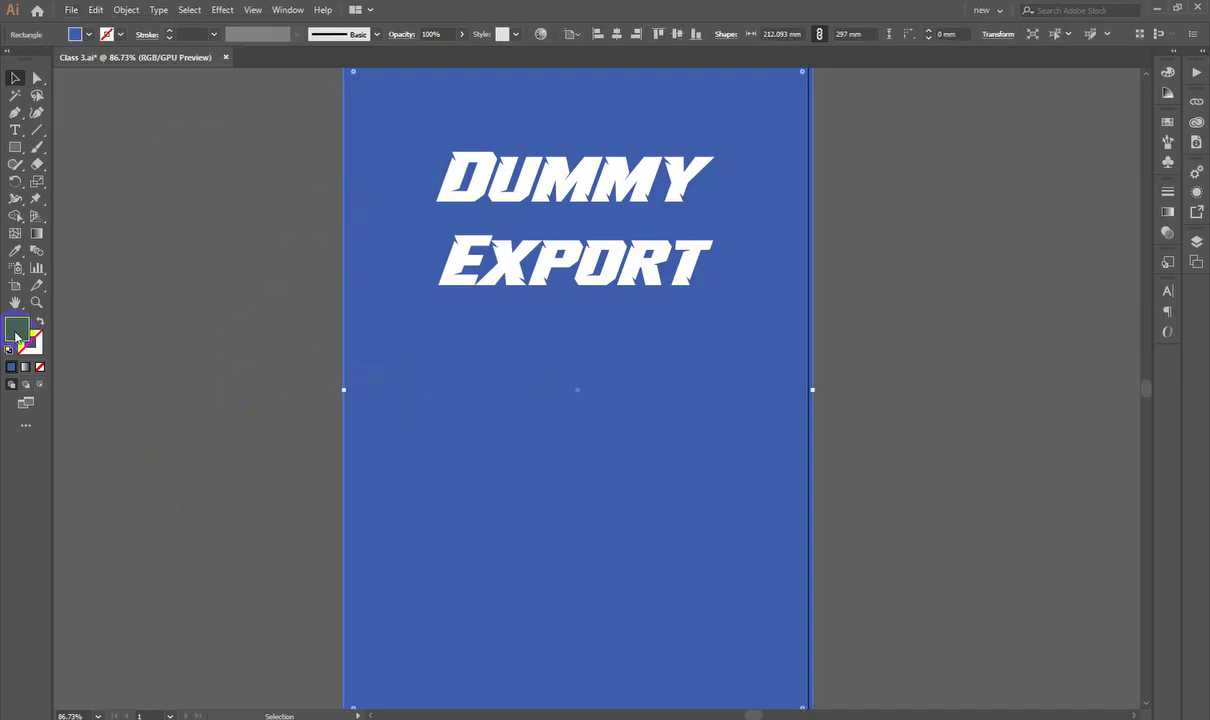
pyautogui.moveTo(786, 167); pyautogui.dragTo(856, 106)
pyautogui.click(1003, 112)
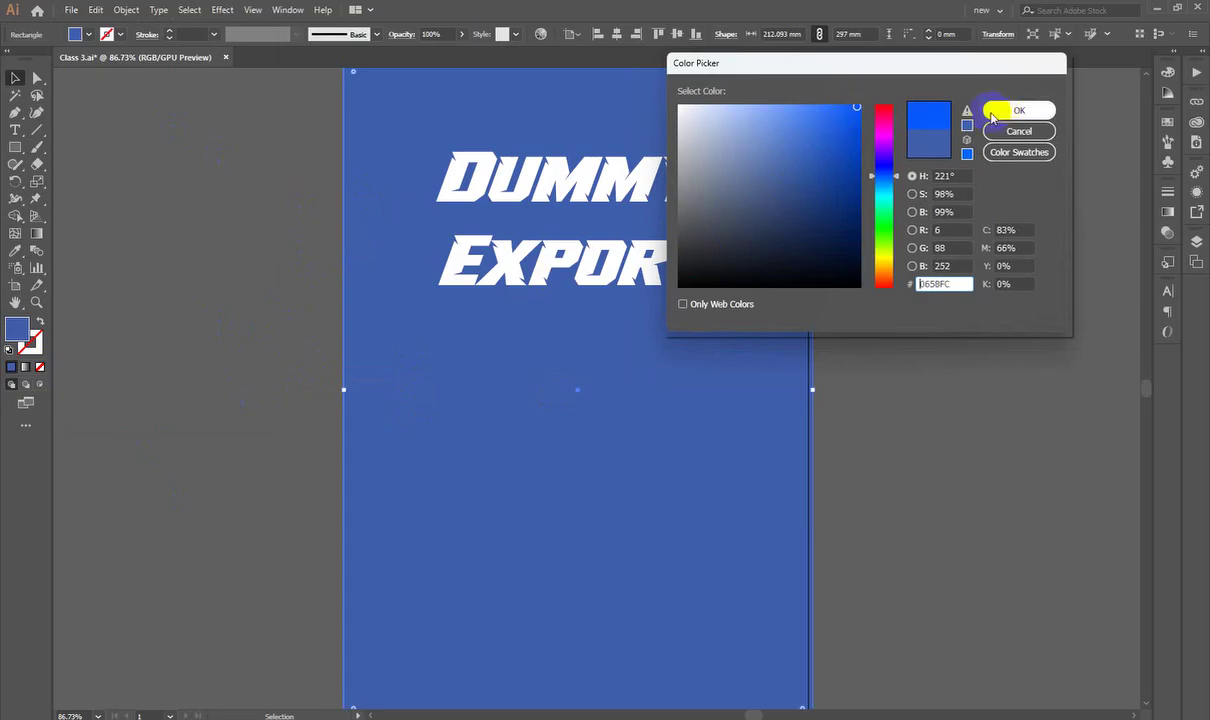
pyautogui.click(913, 453)
pyautogui.keyDown('ctrl'); pyautogui.keyDown('alt'); pyautogui.click(837, 492); pyautogui.keyUp('alt'); pyautogui.keyUp('ctrl')
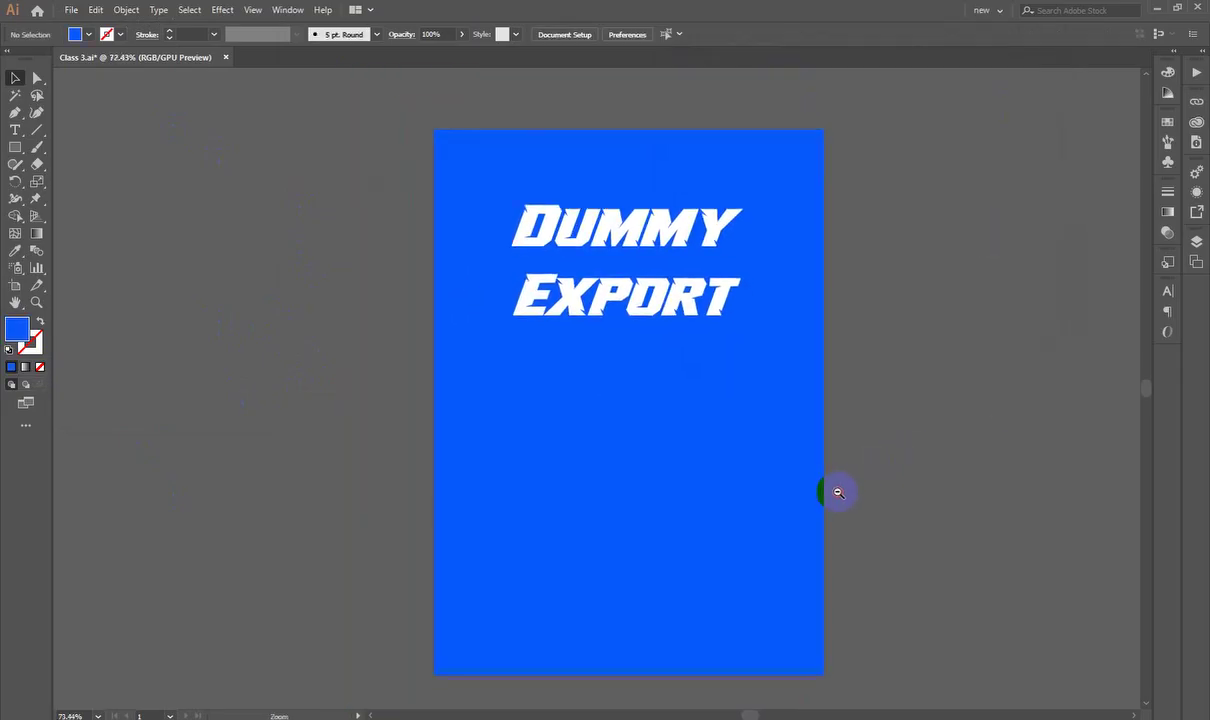
pyautogui.moveTo(836, 494); pyautogui.dragTo(891, 481)
pyautogui.press('v')
pyautogui.click(797, 394)
pyautogui.moveTo(807, 370); pyautogui.dragTo(812, 373)
pyautogui.click(897, 357)
pyautogui.hotkey('ctrl', '-')
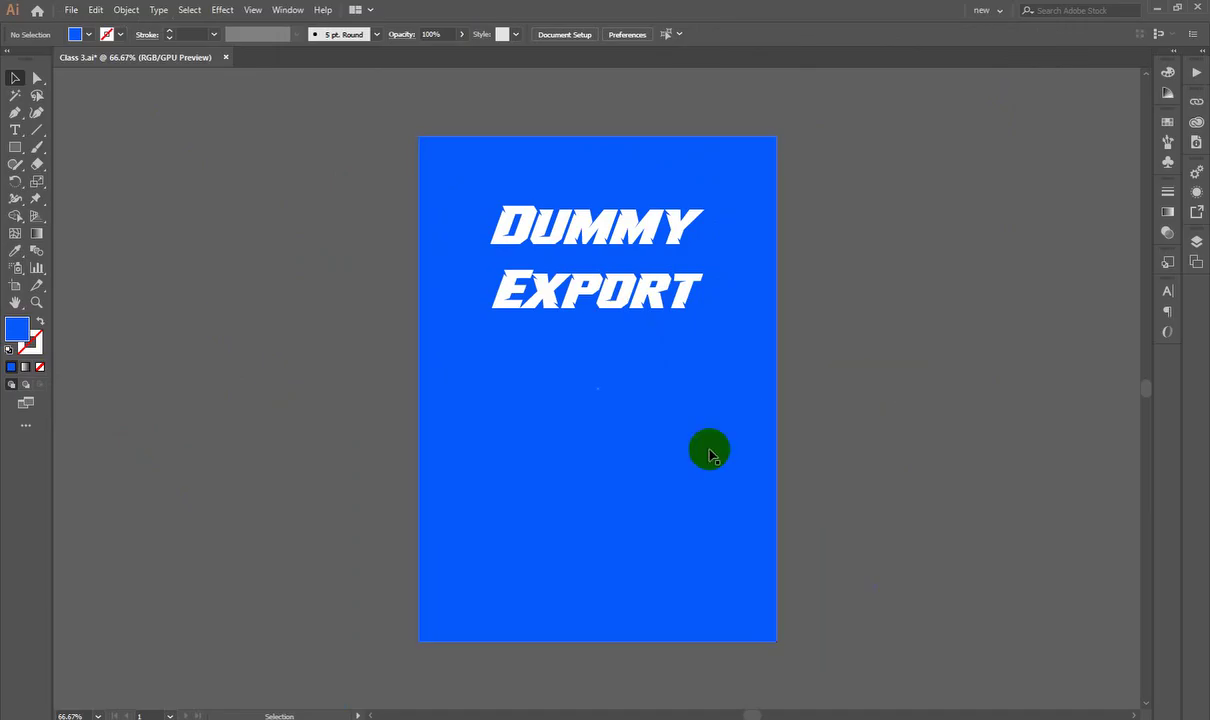
pyautogui.scroll(-2, 710, 455)
pyautogui.scroll(2, 718, 462)
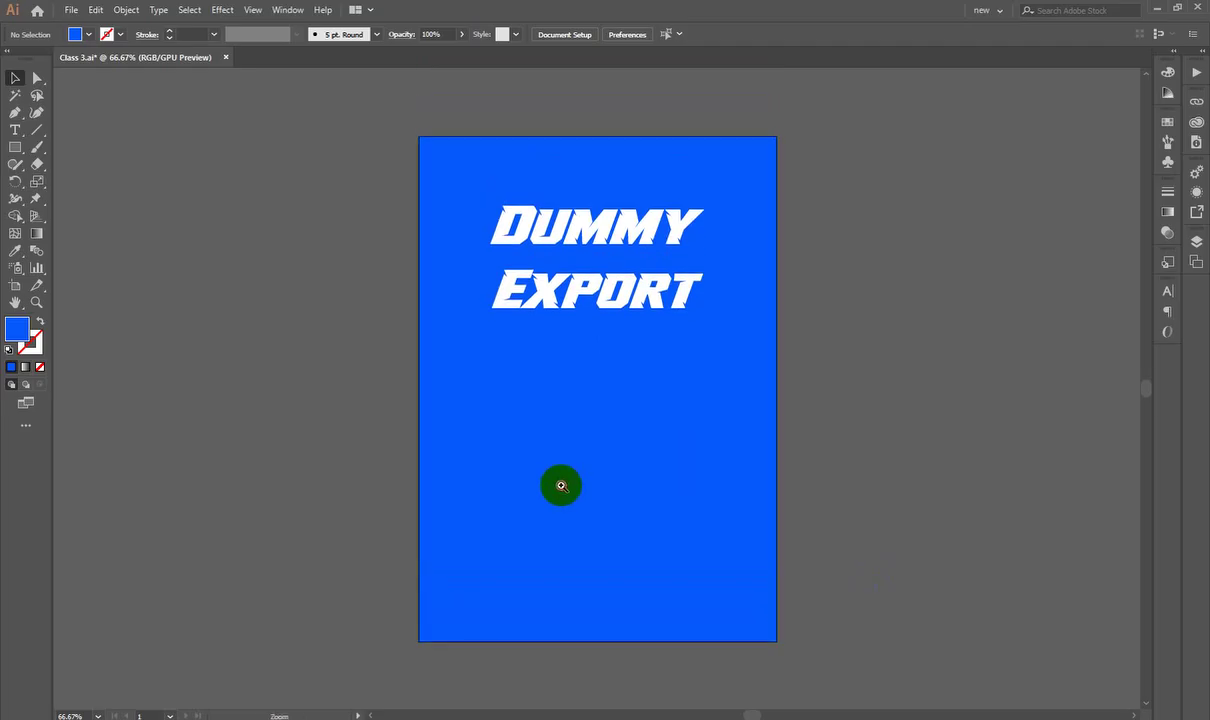
pyautogui.moveTo(560, 487); pyautogui.dragTo(597, 521)
pyautogui.moveTo(438, 498); pyautogui.dragTo(463, 510)
pyautogui.moveTo(425, 486); pyautogui.dragTo(424, 505)
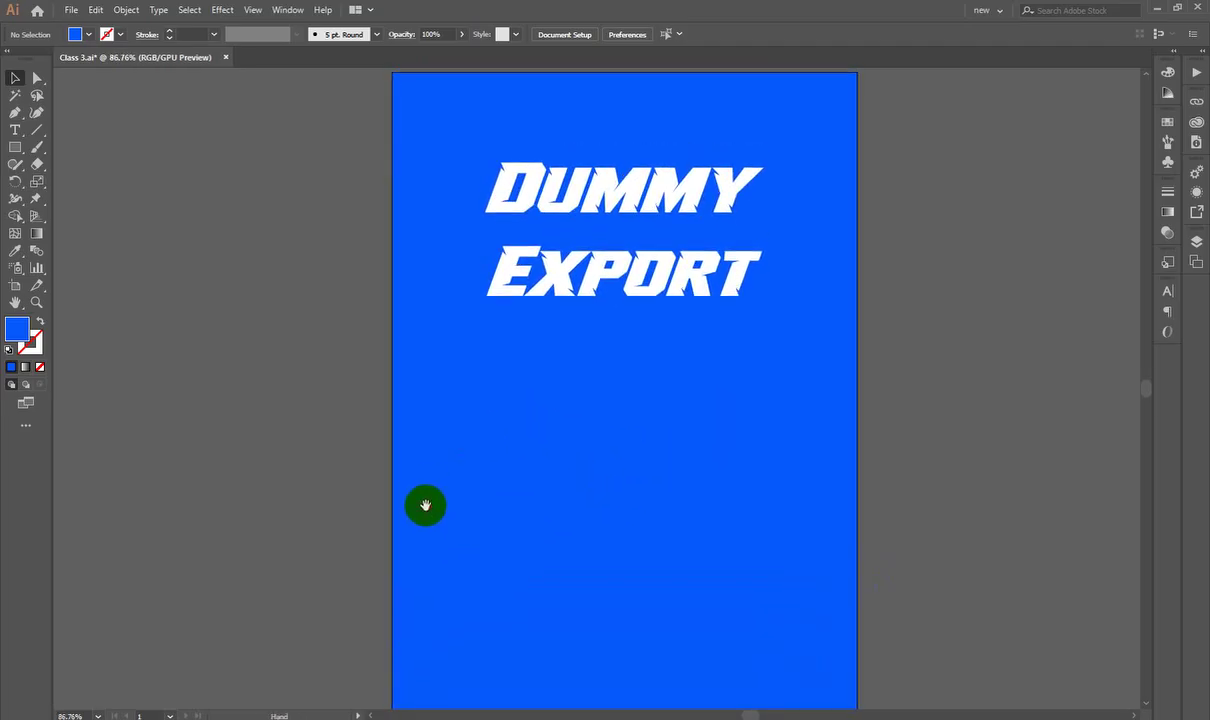
pyautogui.moveTo(782, 440); pyautogui.dragTo(430, 495)
pyautogui.press('Delete')
pyautogui.hotkey('ctrl', 'z')
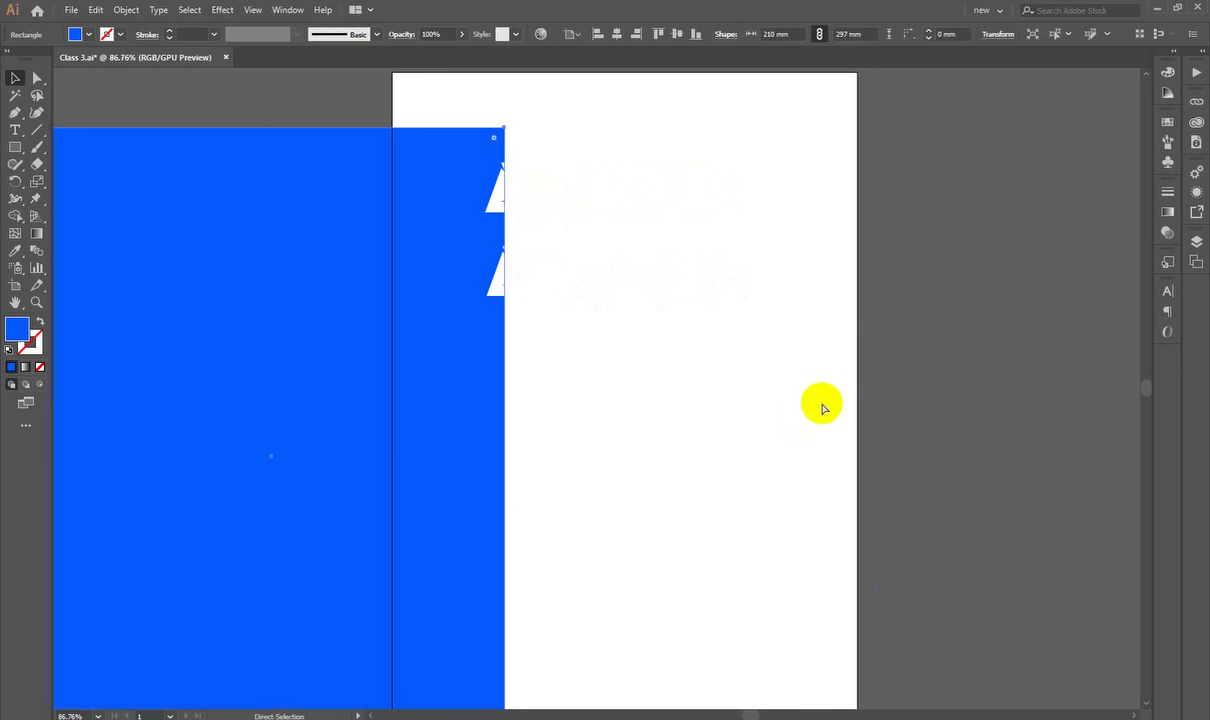
pyautogui.hotkey('ctrl', 'z')
pyautogui.click(958, 353)
pyautogui.moveTo(630, 476); pyautogui.dragTo(640, 476)
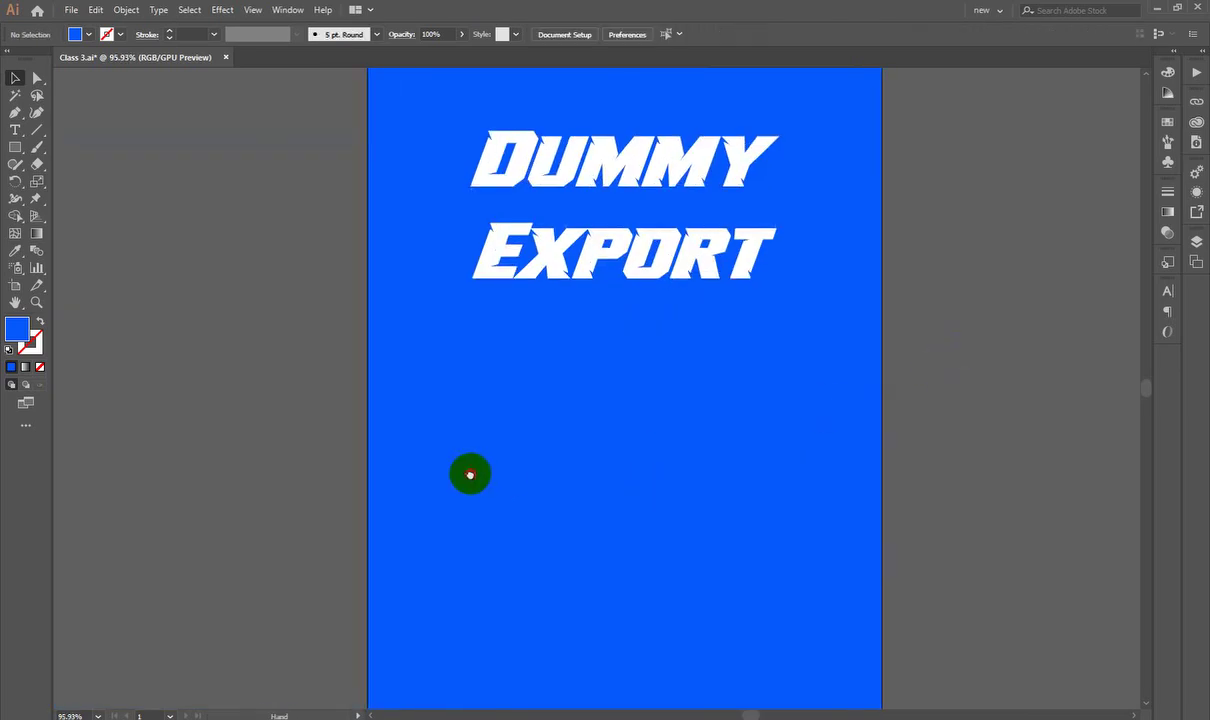
pyautogui.moveTo(470, 475); pyautogui.dragTo(473, 481)
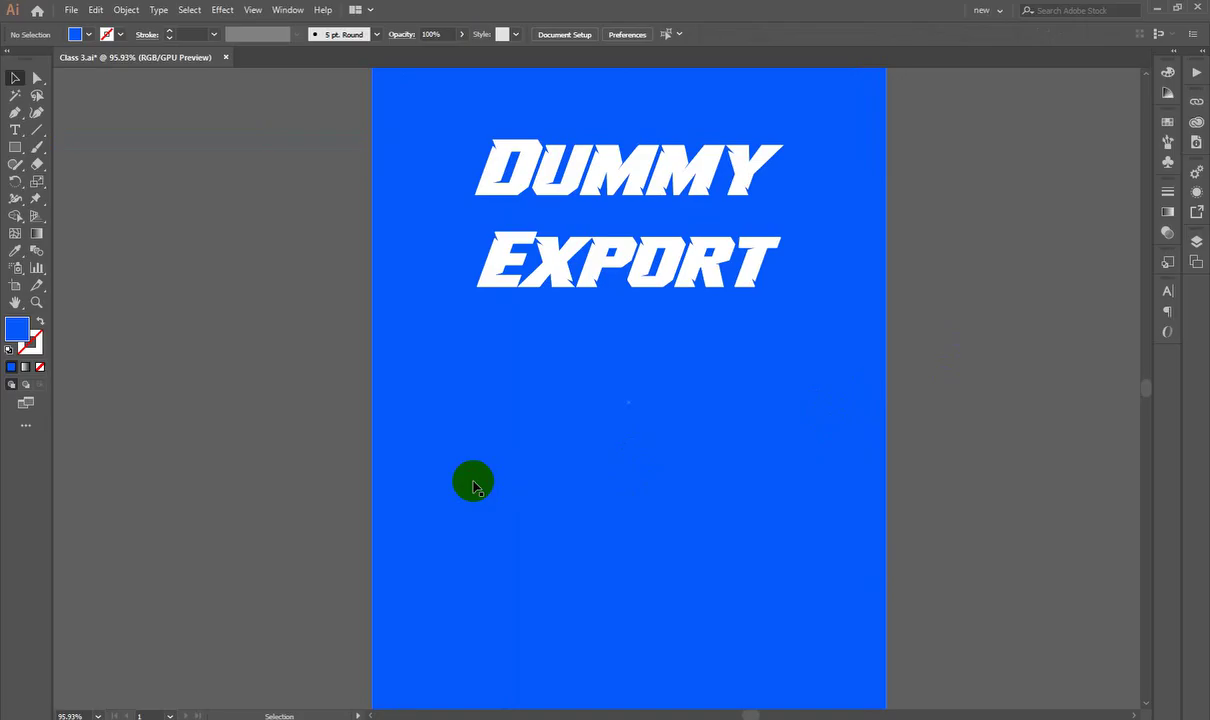
pyautogui.hotkey('ctrl', '-')
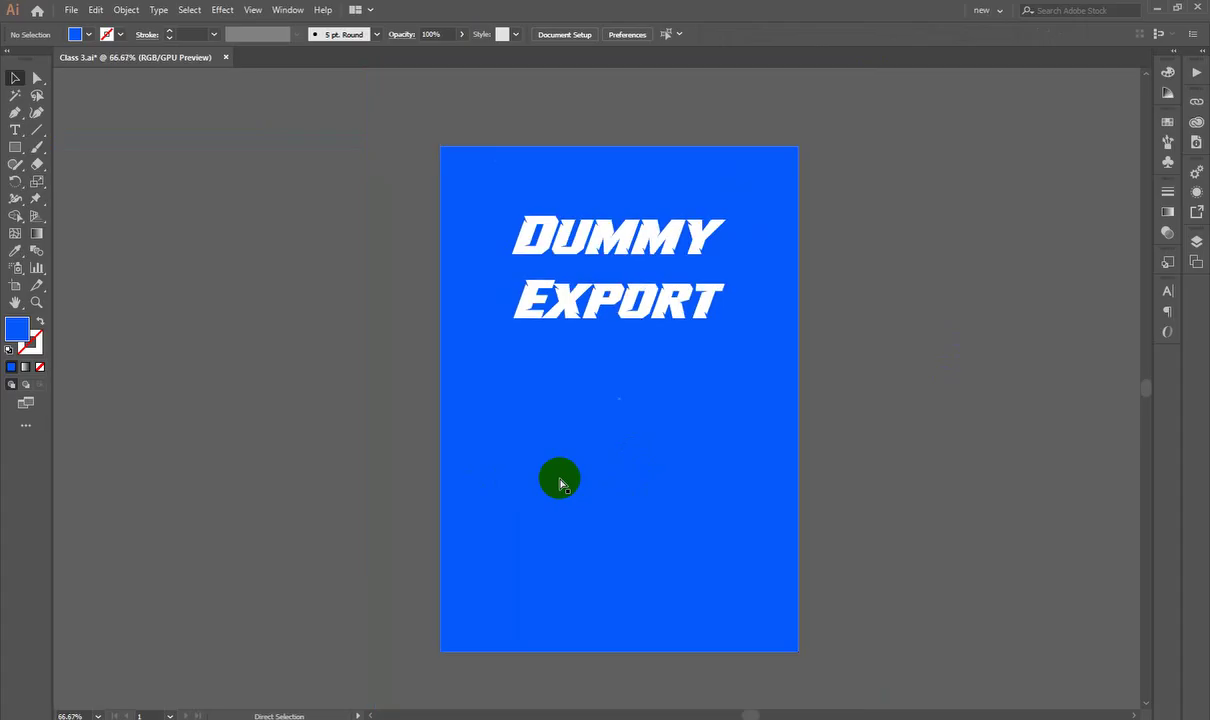
pyautogui.hotkey('ctrl', '0')
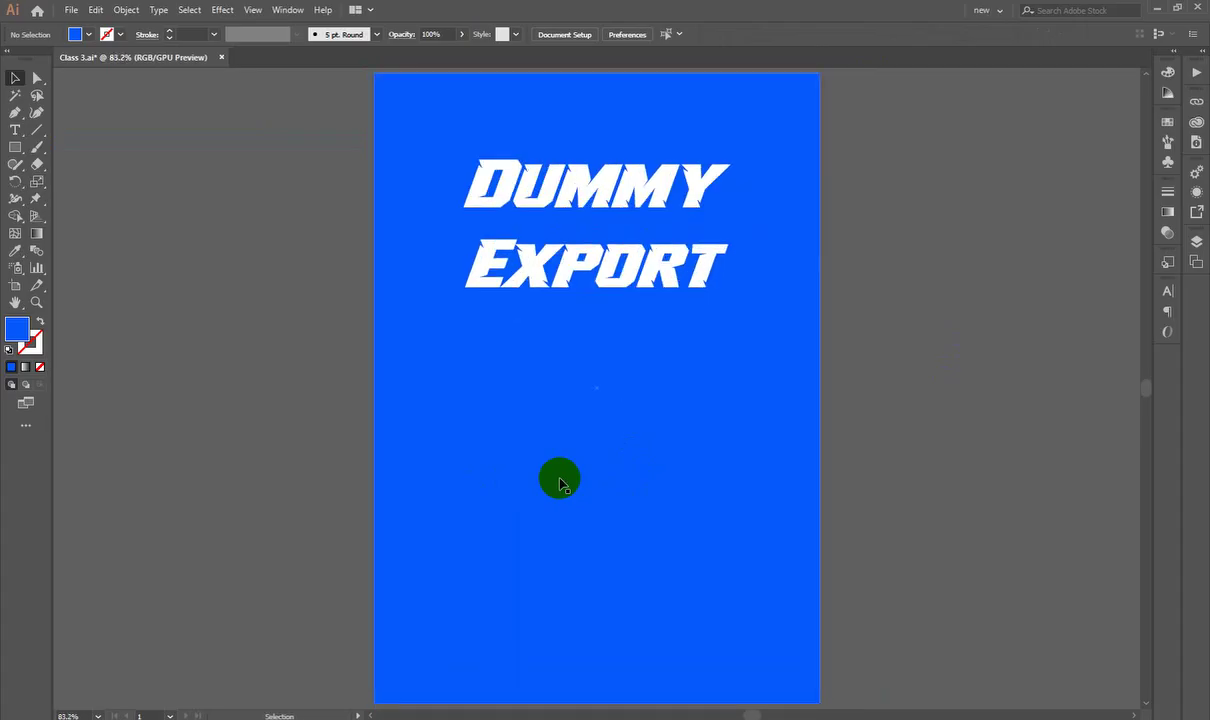
pyautogui.click(662, 437)
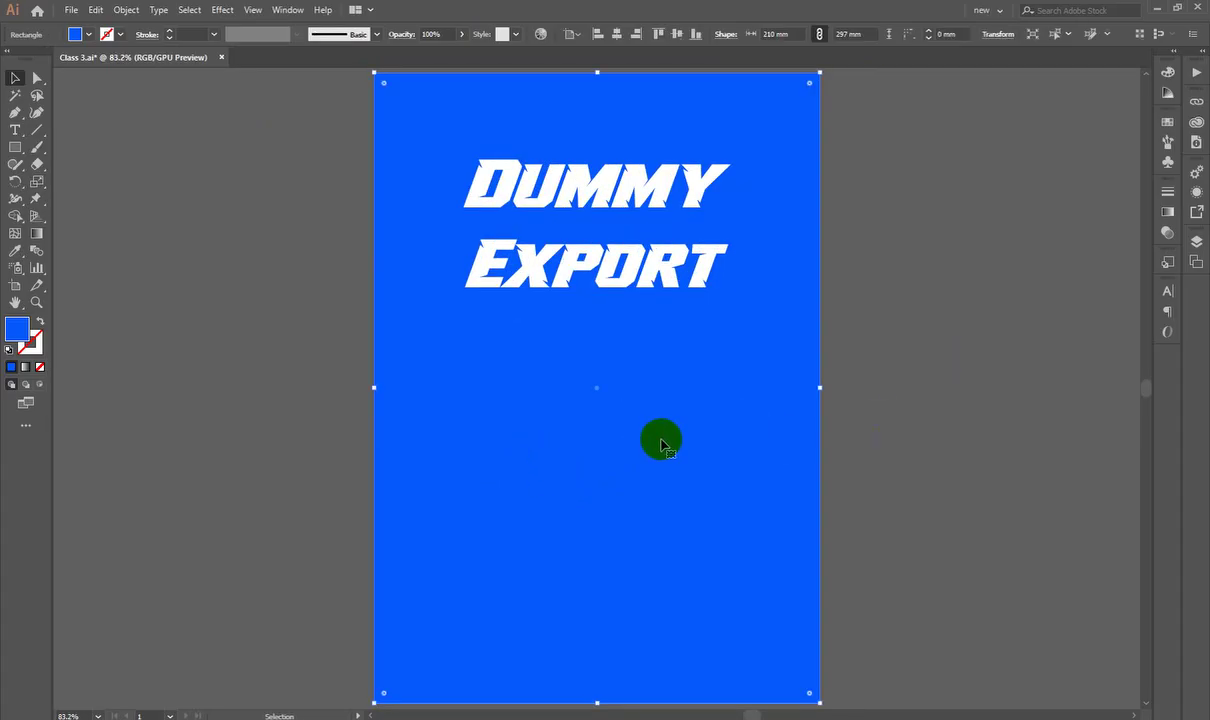
pyautogui.doubleClick(18, 328)
pyautogui.click(800, 176)
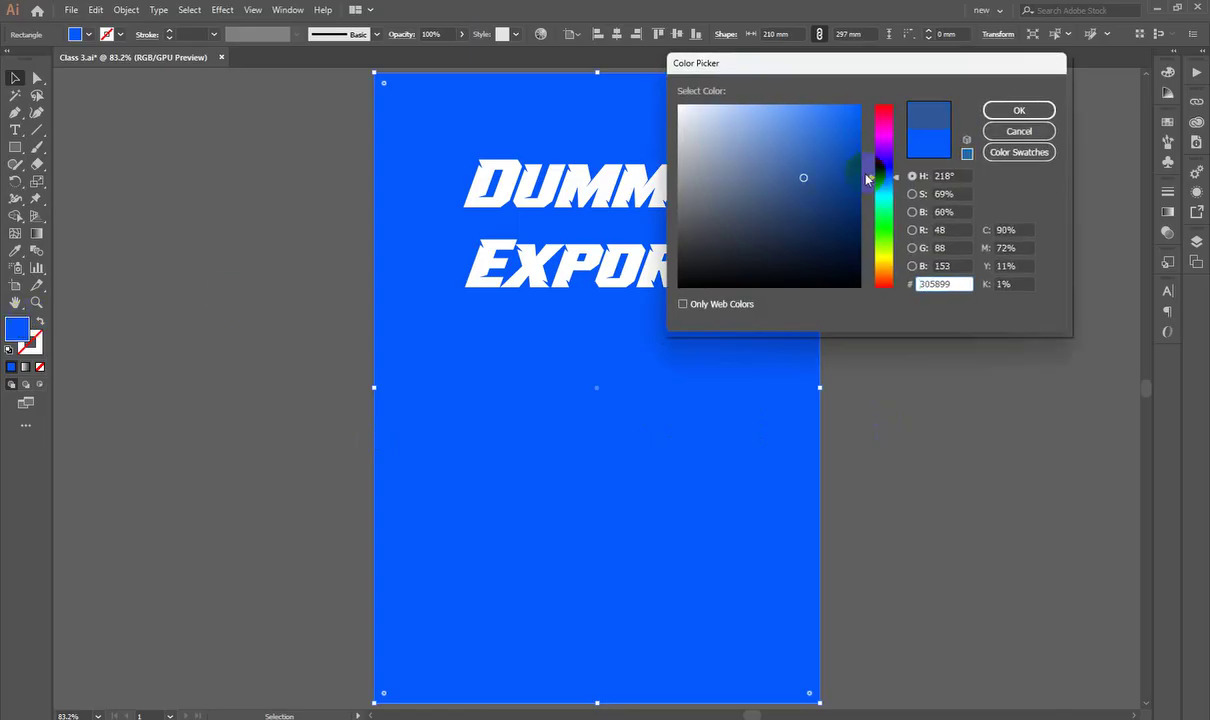
pyautogui.click(735, 105)
pyautogui.click(1005, 112)
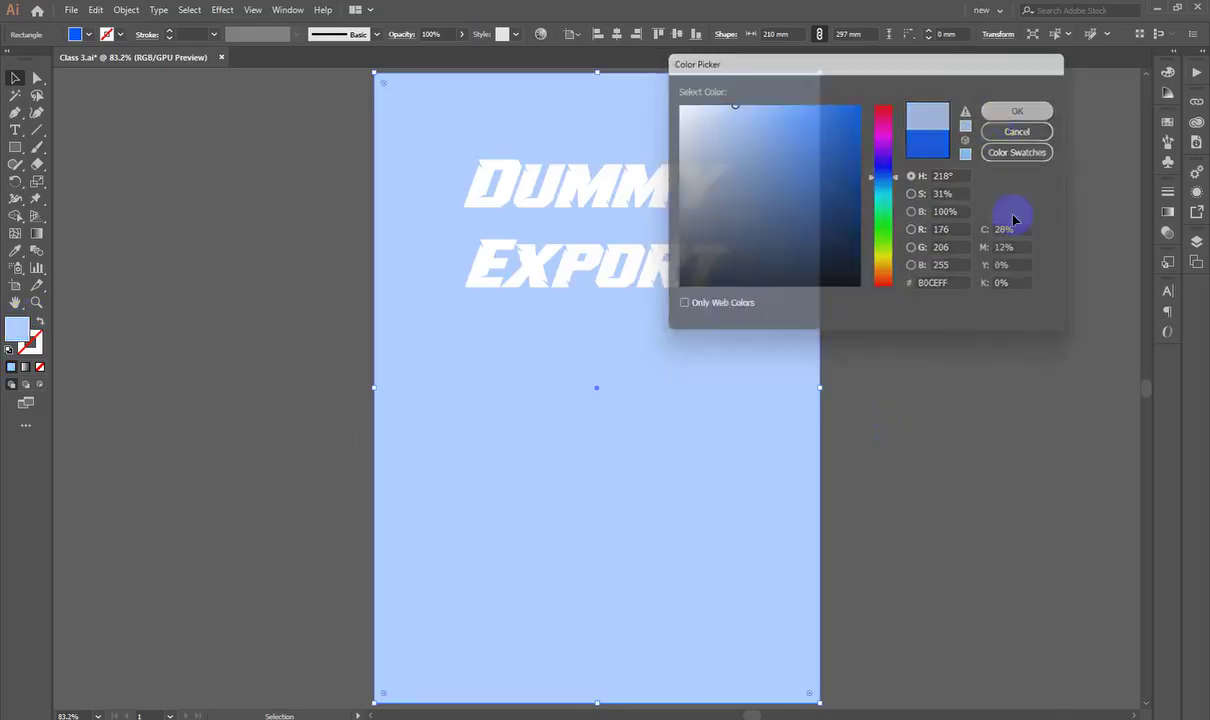
pyautogui.click(1005, 405)
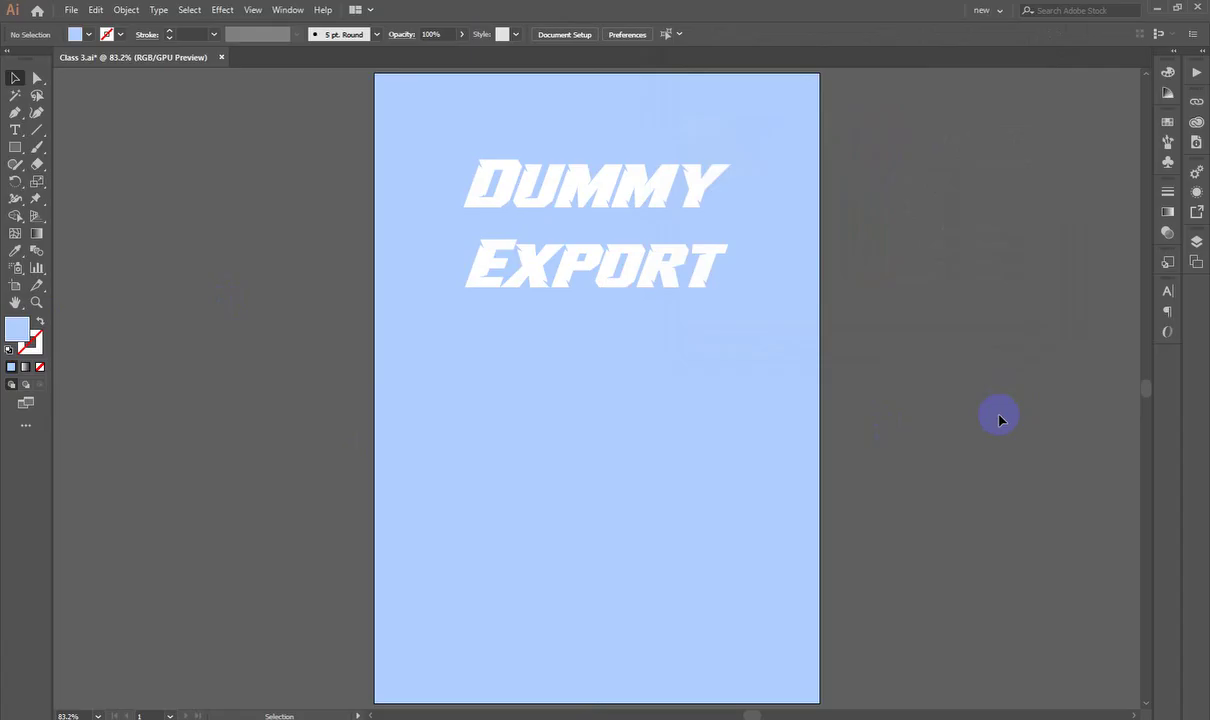
pyautogui.hotkey('ctrl', 'z')
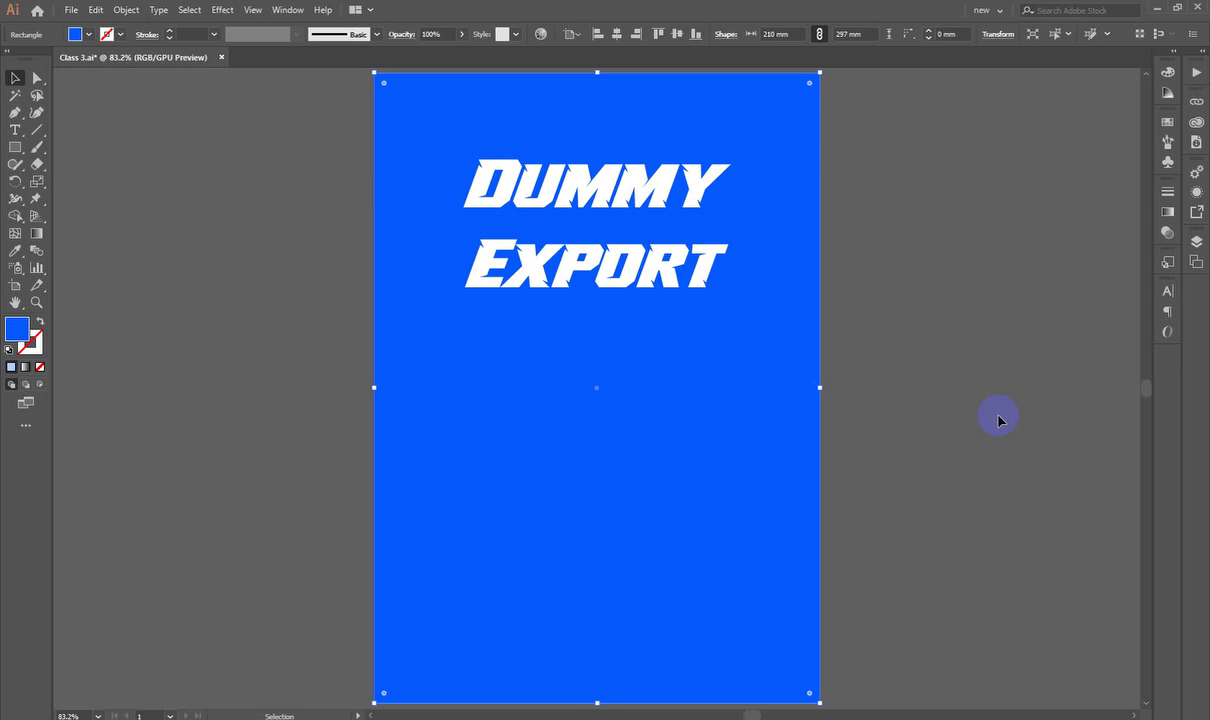
# Step: Swap between the fill and stroke swatches a few times, leaving fill active
pyautogui.click(640, 321)
pyautogui.click(934, 258)
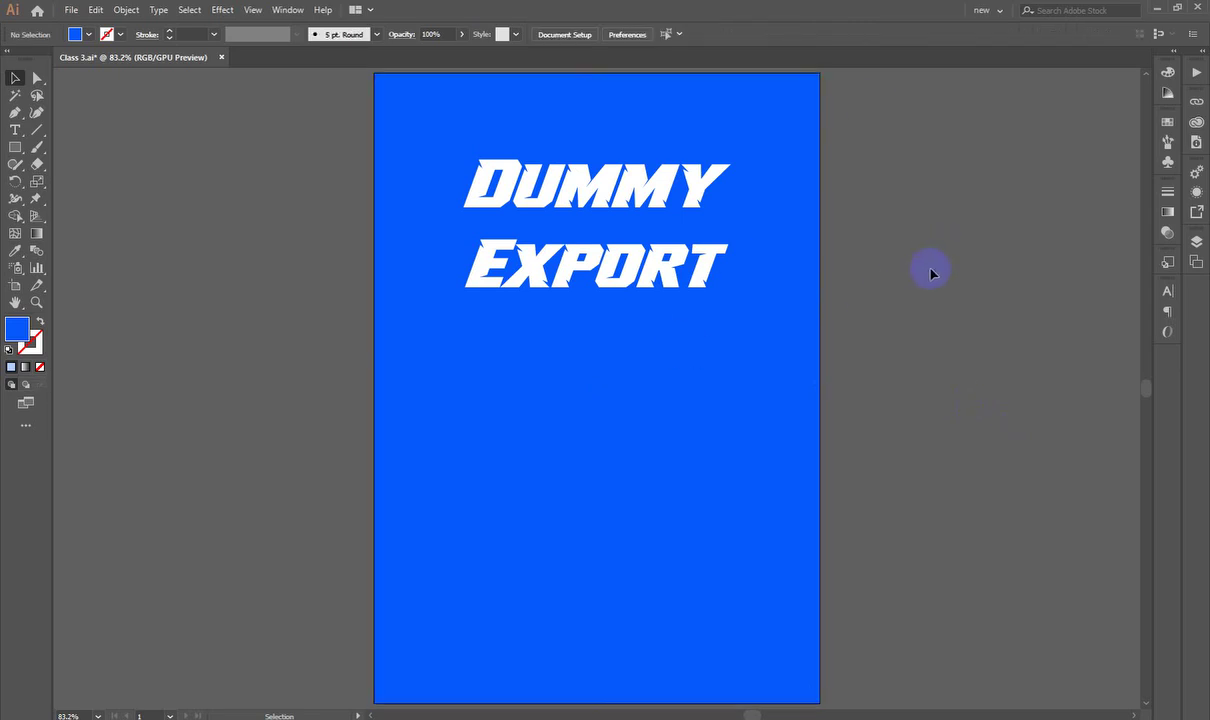
pyautogui.click(25, 329)
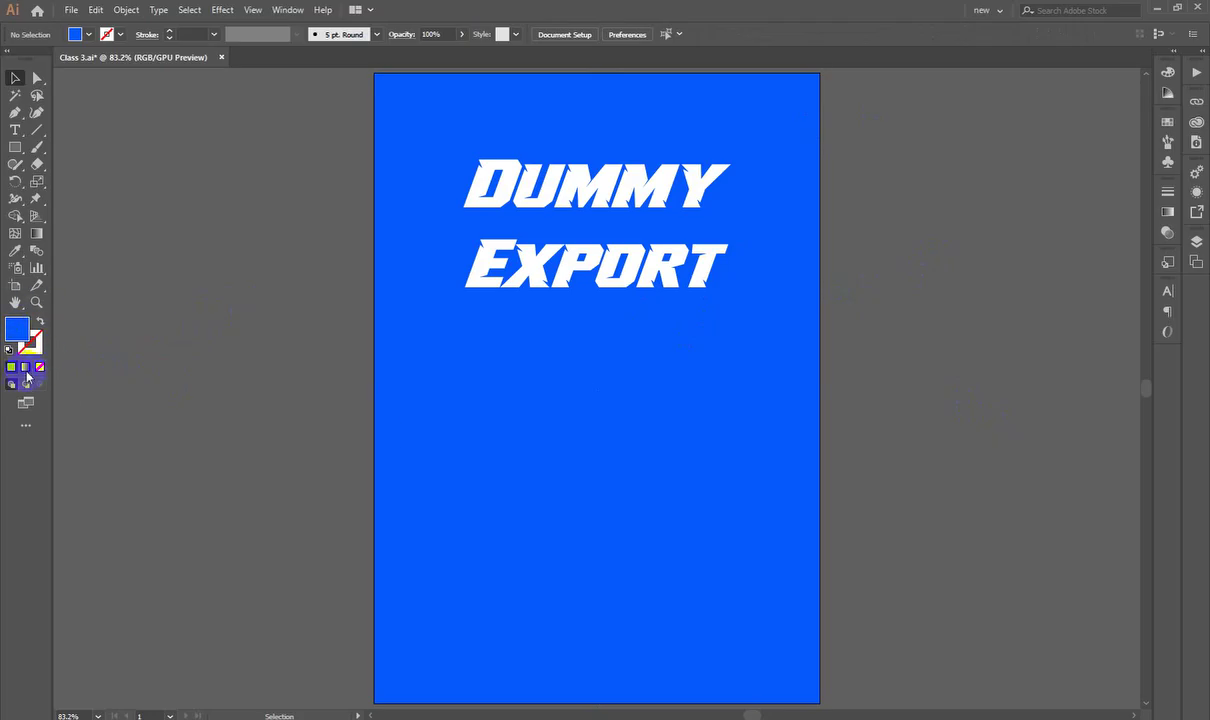
pyautogui.click(38, 342)
pyautogui.click(16, 326)
pyautogui.click(41, 345)
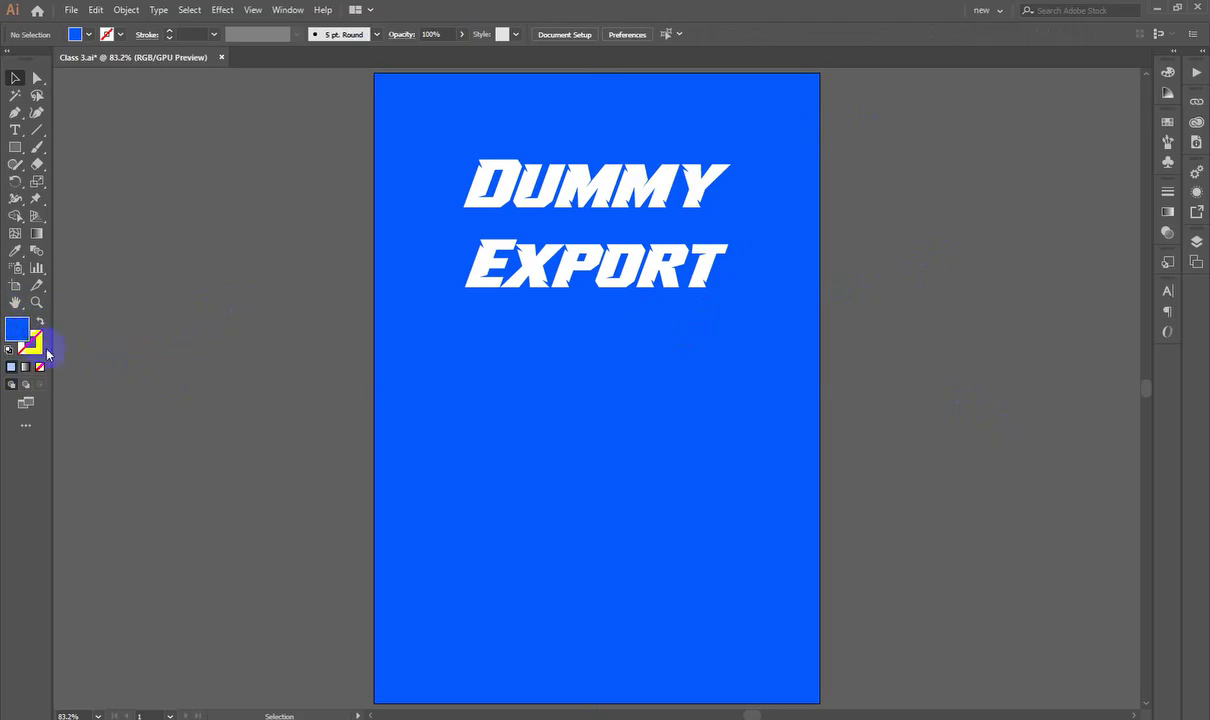
pyautogui.click(16, 328)
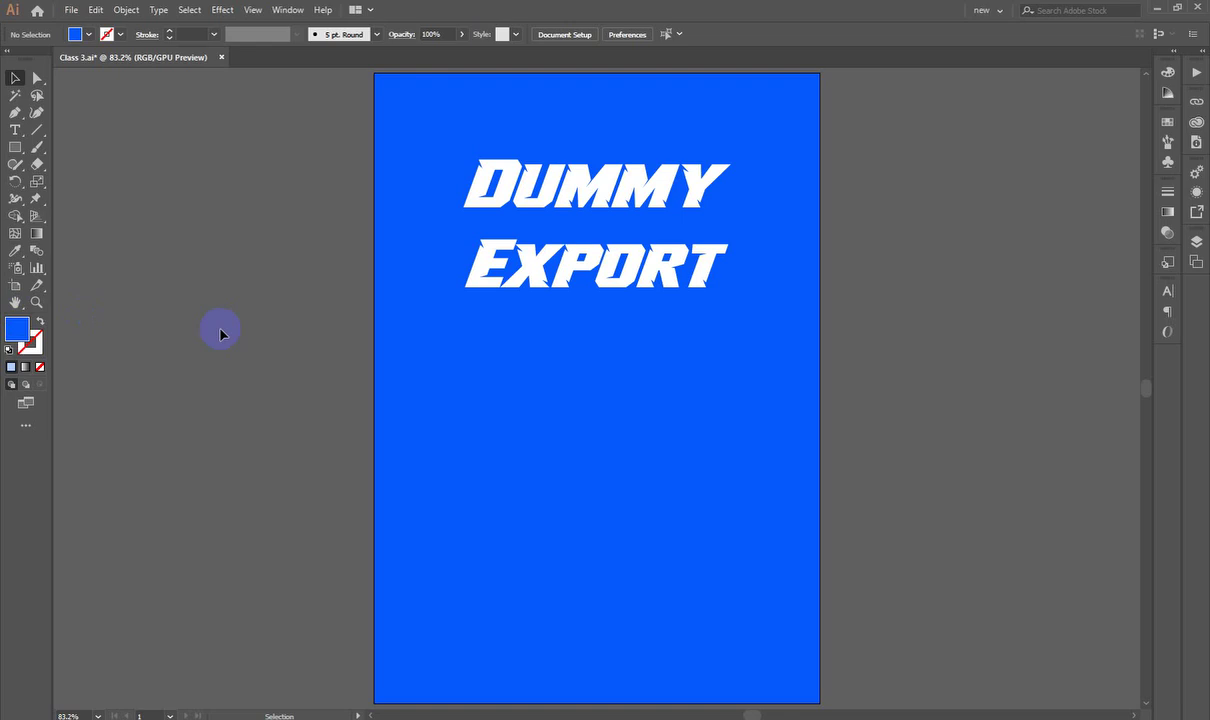
# Step: Move the Dummy Export text off the artboard and delete it
pyautogui.moveTo(520, 262); pyautogui.dragTo(918, 250)
pyautogui.click(905, 268)
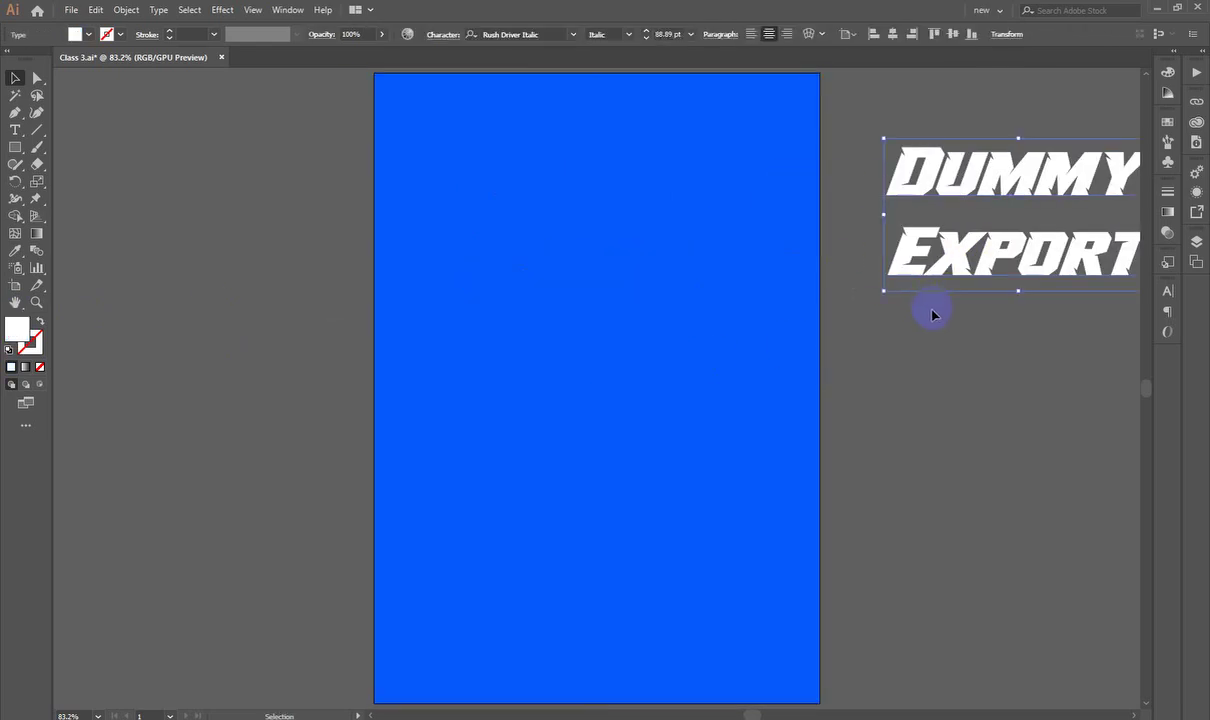
pyautogui.press('Delete')
# Step: Shrink the blue rectangle about its centre to roughly 97 × 138 mm
pyautogui.click(783, 392)
pyautogui.moveTo(818, 388); pyautogui.dragTo(702, 390)
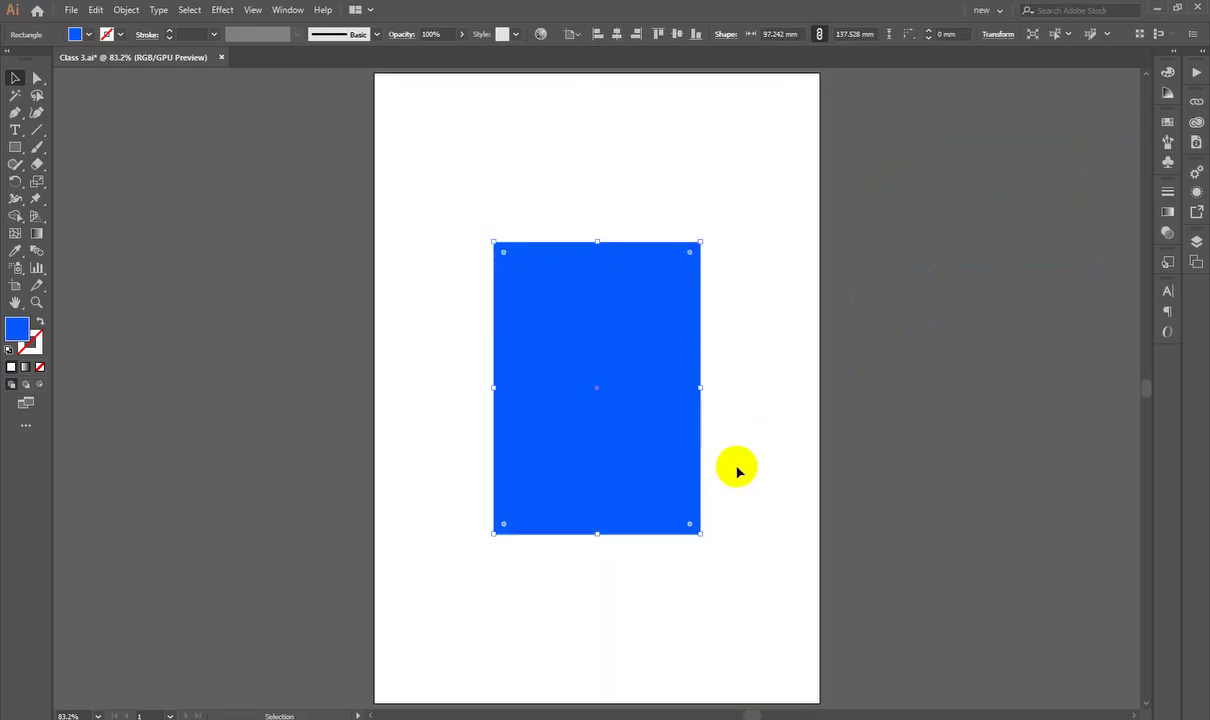
pyautogui.moveTo(584, 538); pyautogui.dragTo(640, 518)
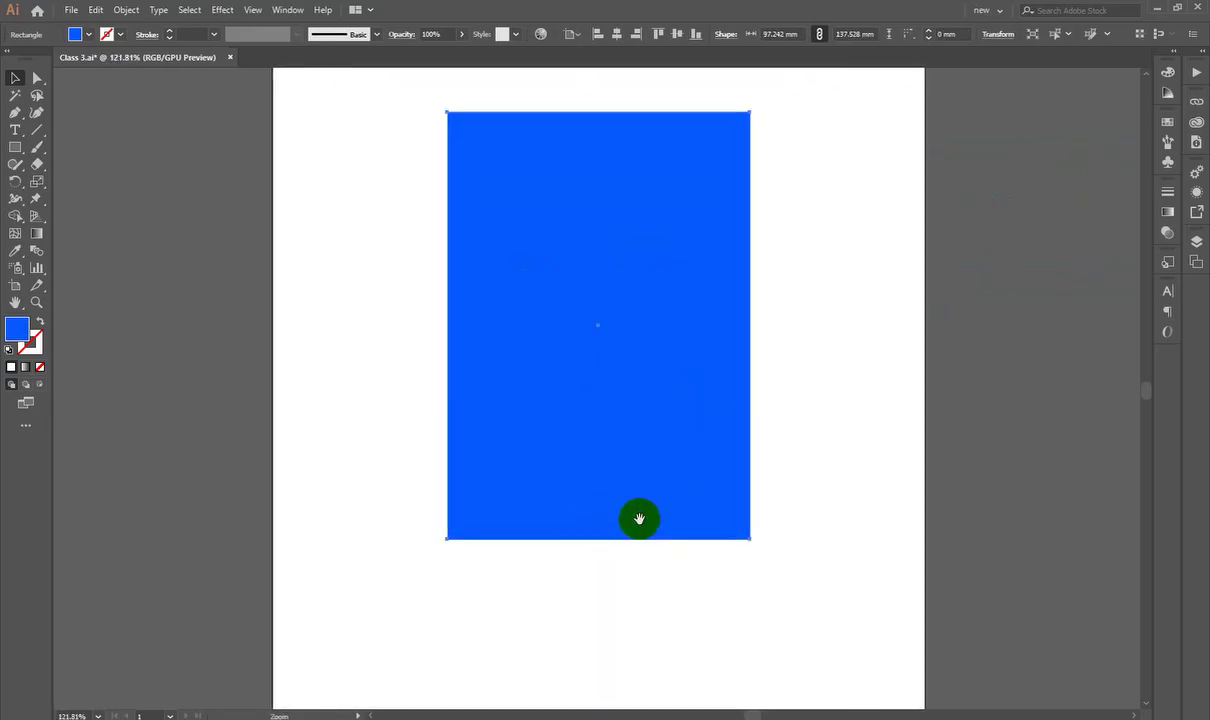
pyautogui.click(40, 323)
pyautogui.click(353, 394)
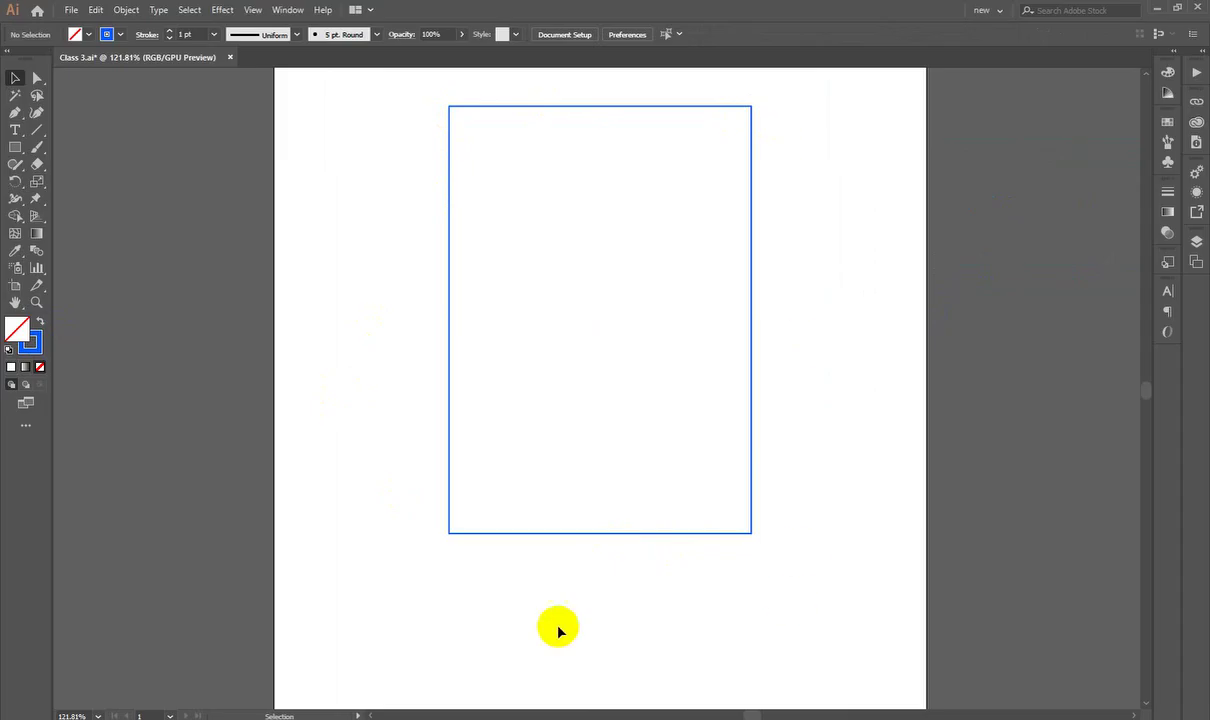
pyautogui.moveTo(421, 112); pyautogui.dragTo(567, 248)
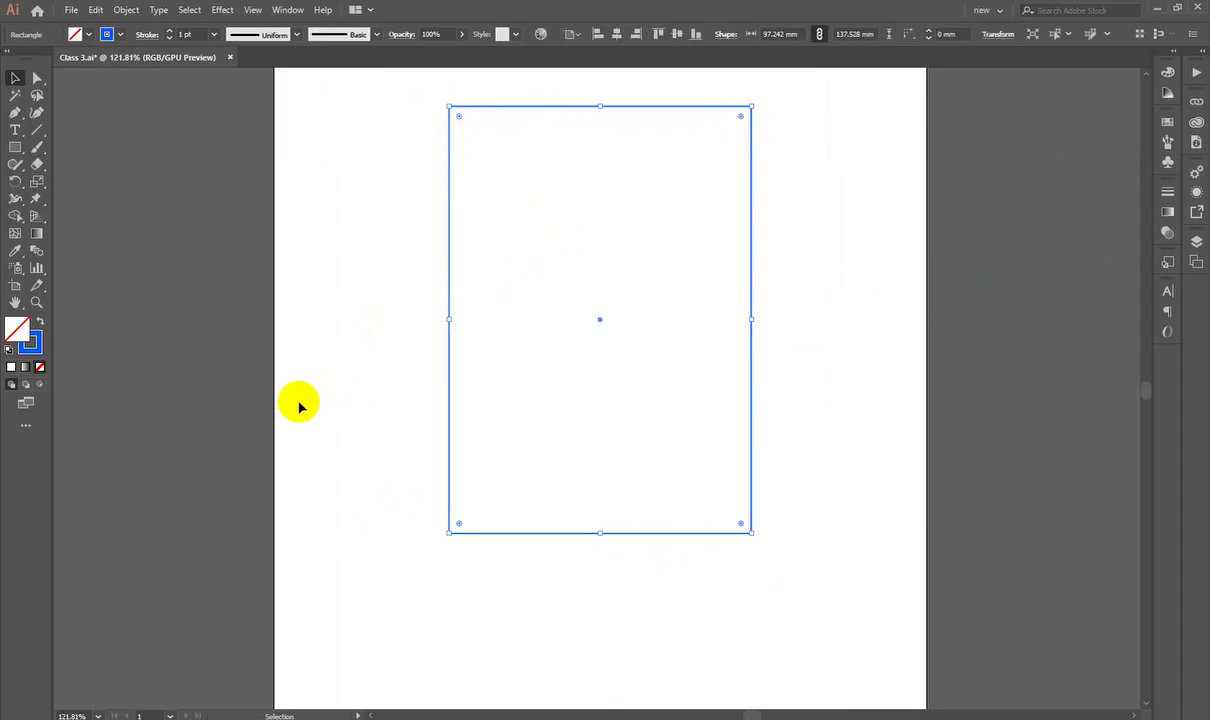
pyautogui.hotkey('shift', 'x')
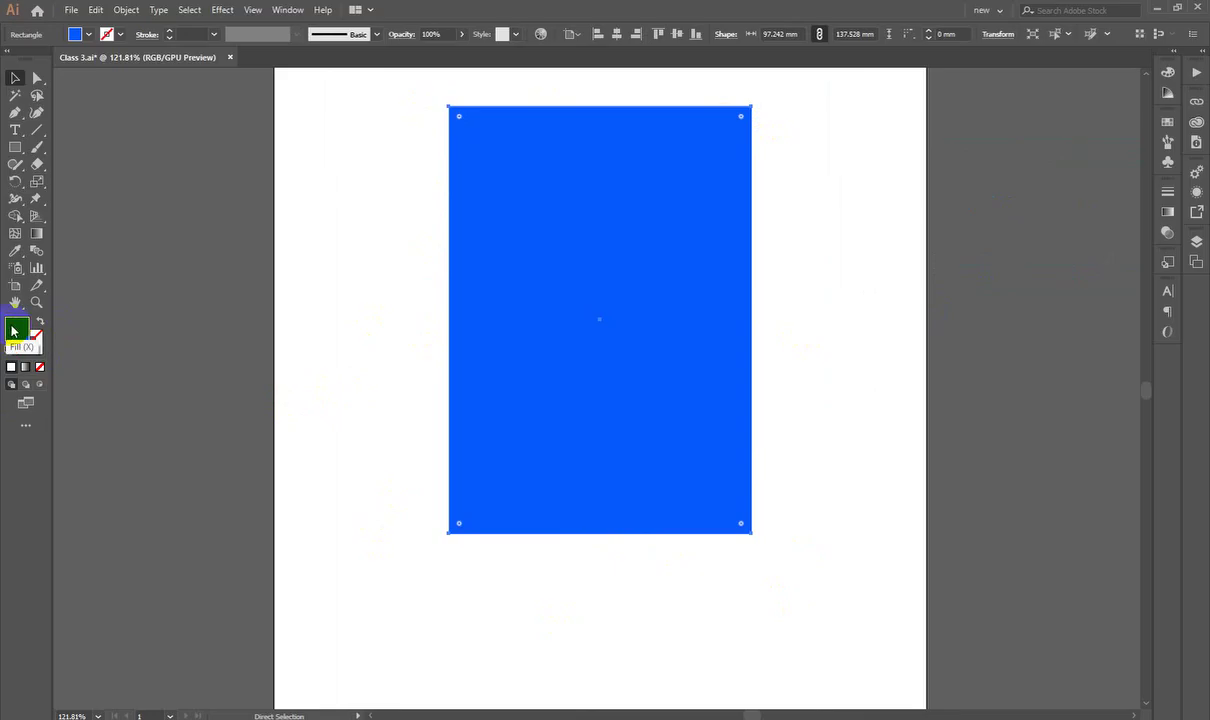
pyautogui.press('v')
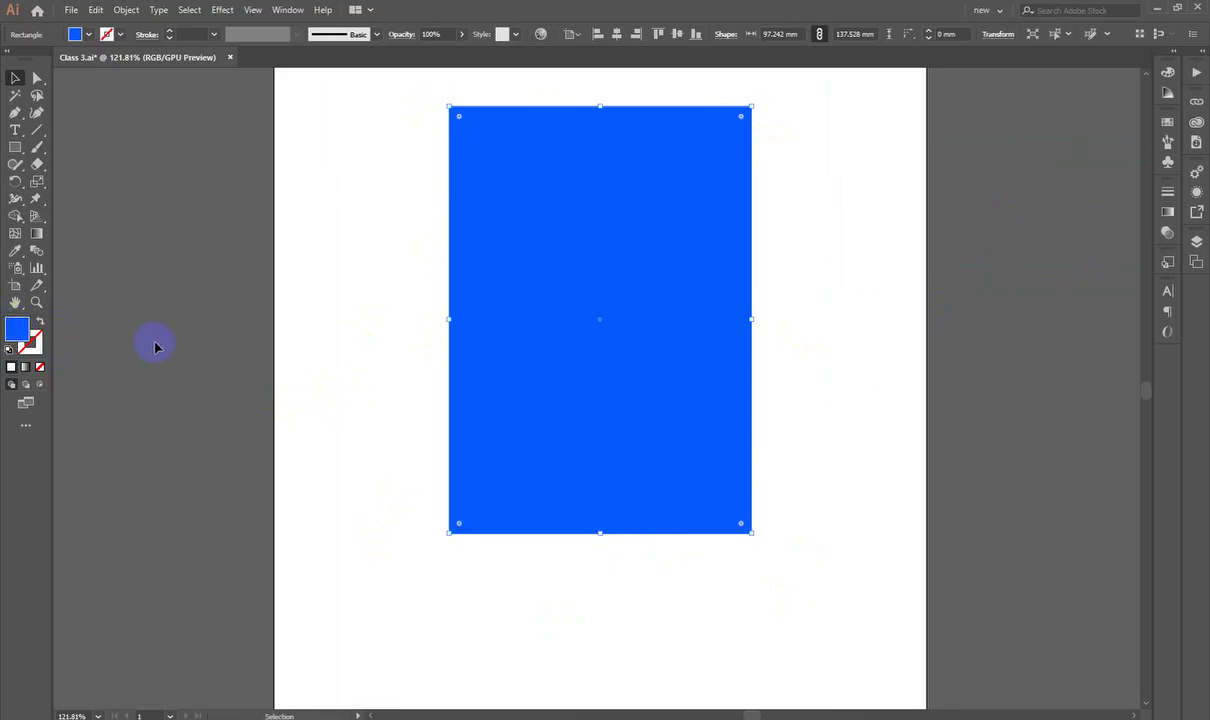
pyautogui.moveTo(159, 346); pyautogui.dragTo(855, 540)
# Step: Set the rectangle's fill to red F90819
pyautogui.click(20, 333)
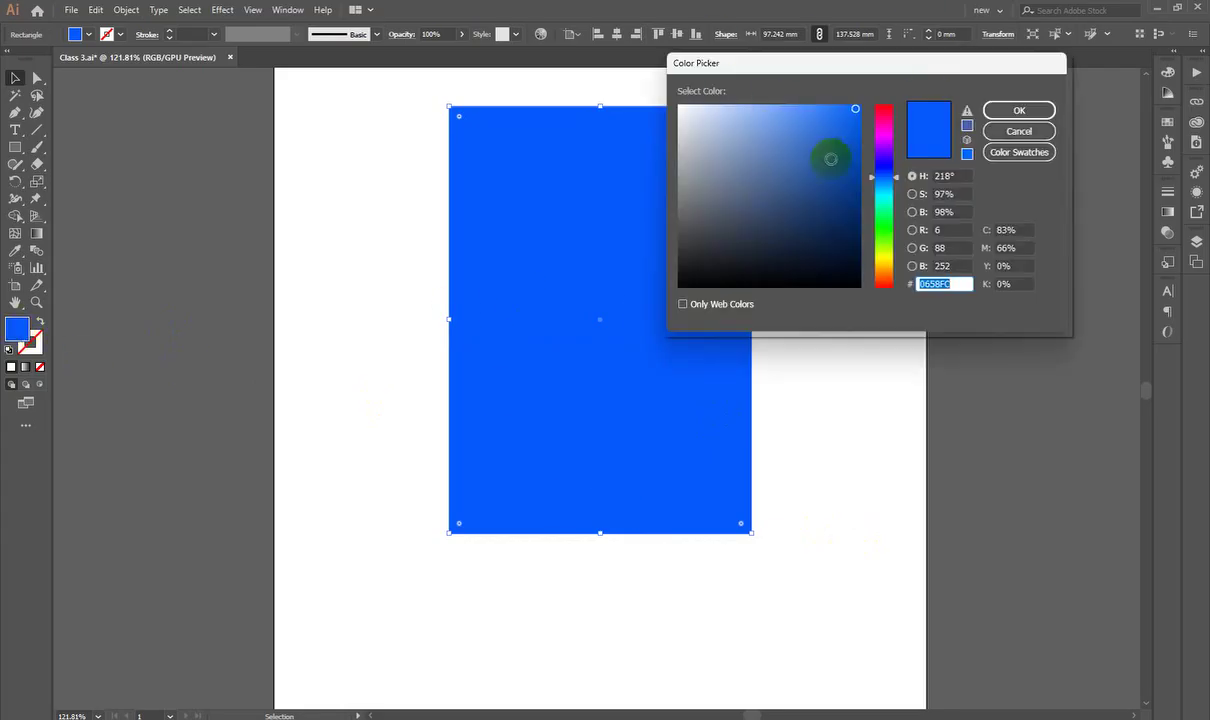
pyautogui.click(882, 108)
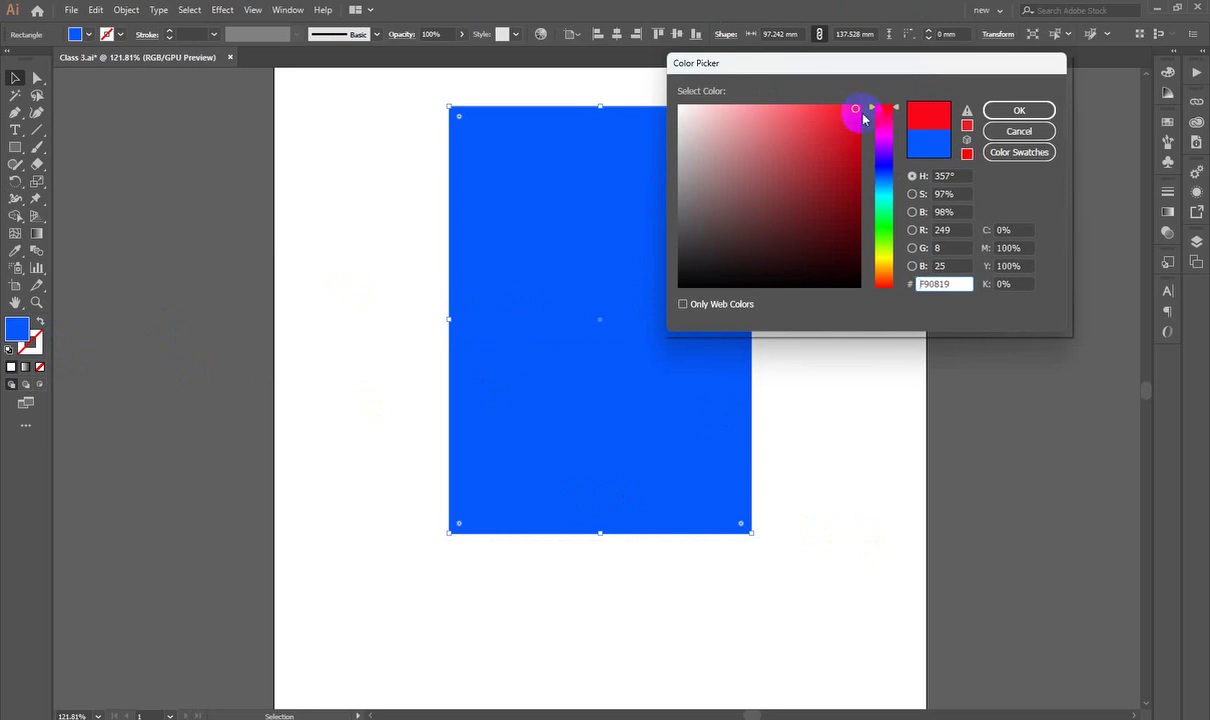
pyautogui.click(1030, 109)
# Step: Give the rectangle a near-black 020202 outline
pyautogui.doubleClick(30, 342)
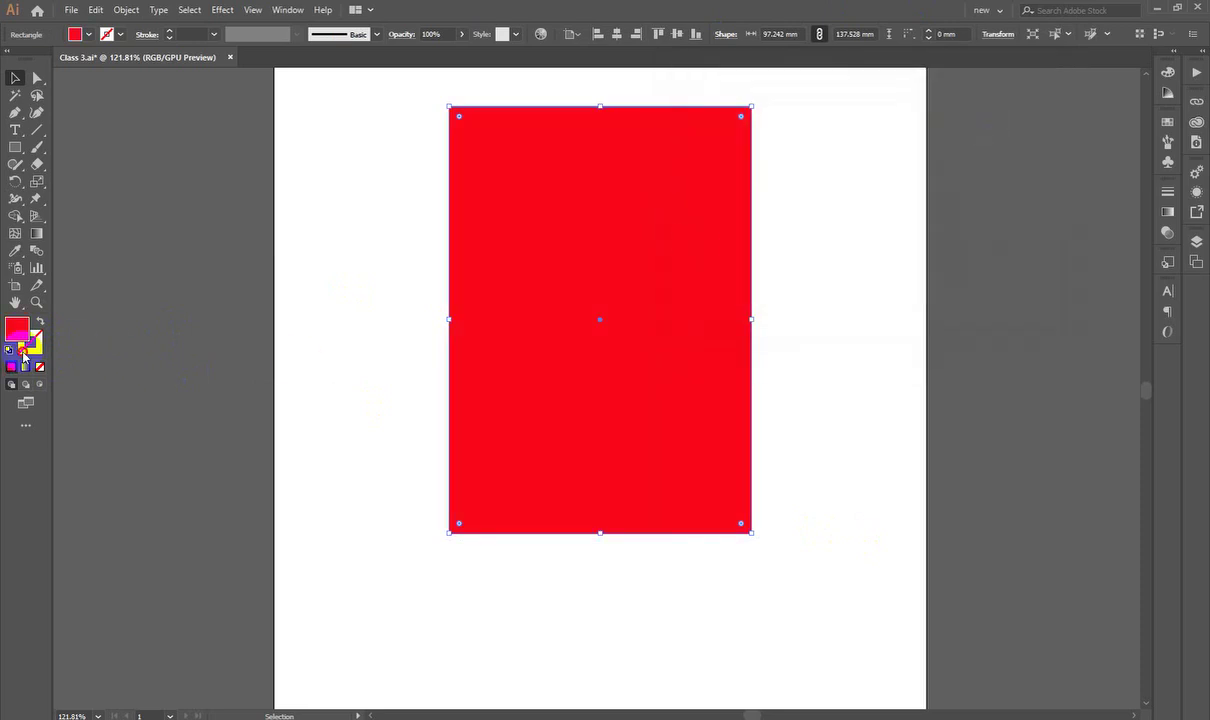
pyautogui.moveTo(746, 124); pyautogui.dragTo(640, 316)
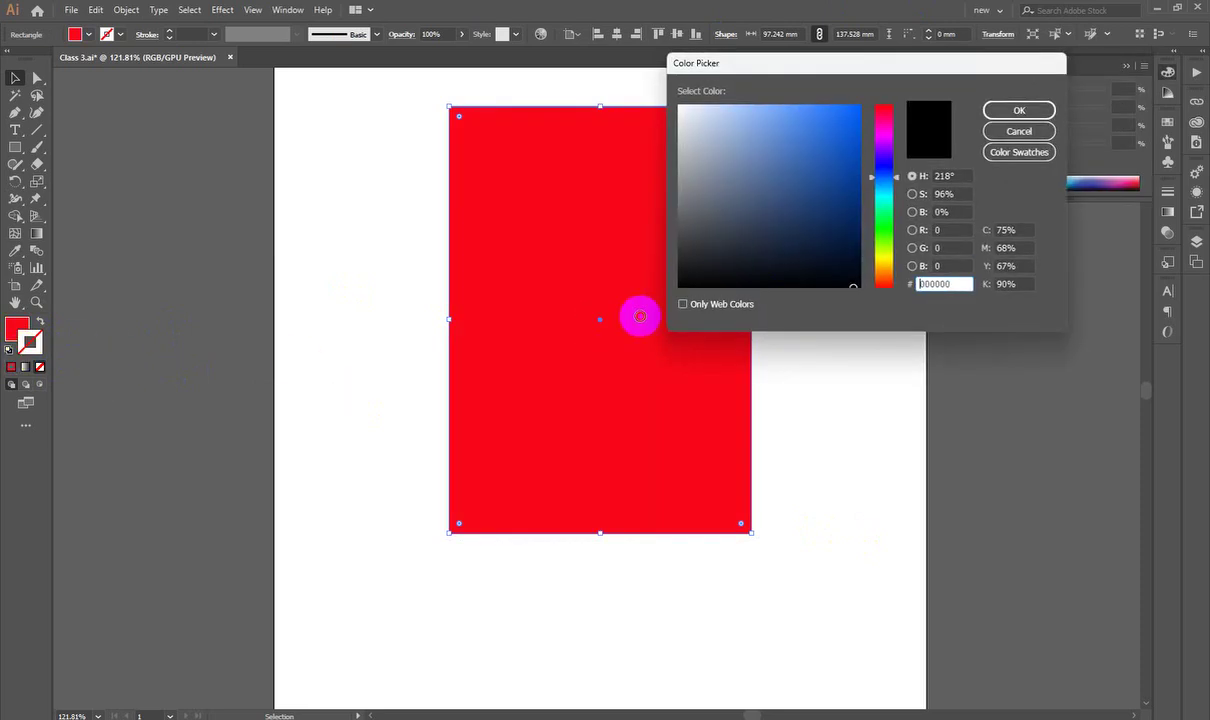
pyautogui.moveTo(691, 263); pyautogui.dragTo(675, 283)
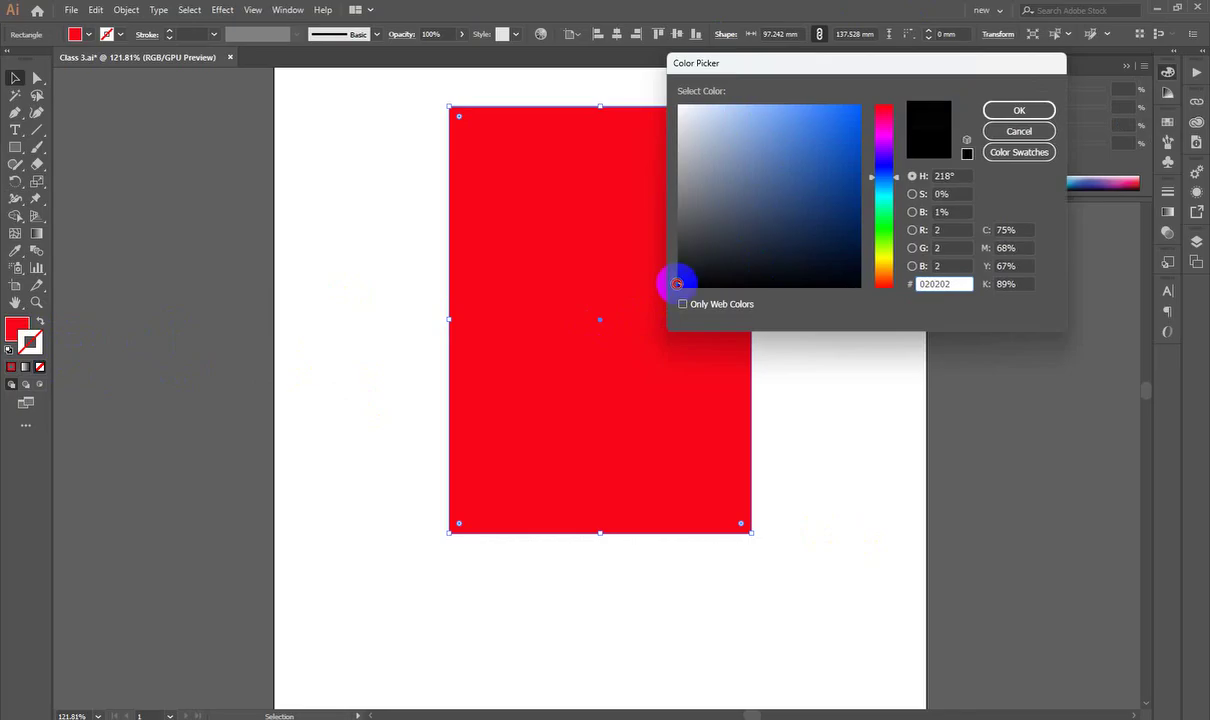
pyautogui.click(1019, 110)
pyautogui.click(783, 184)
pyautogui.scroll(10, 745, 100)
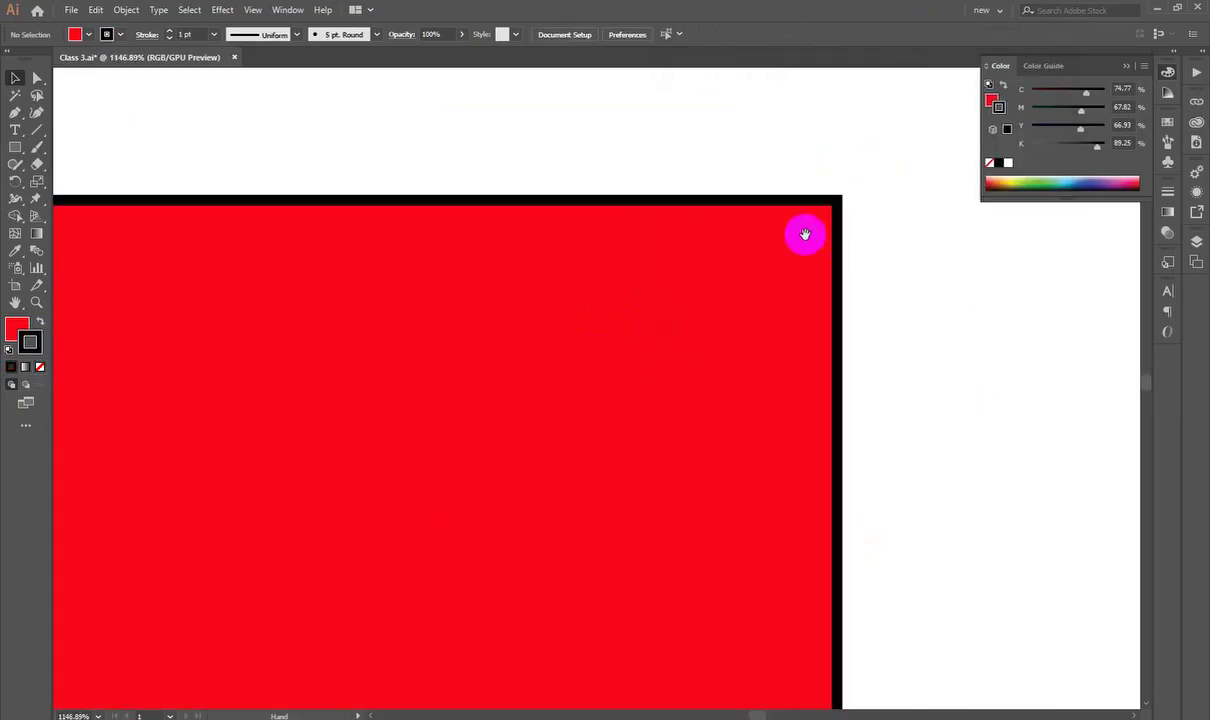
# Step: Fit the artboard in view, remove the black outline, and reselect the red rectangle
pyautogui.hotkey('ctrl', '0')
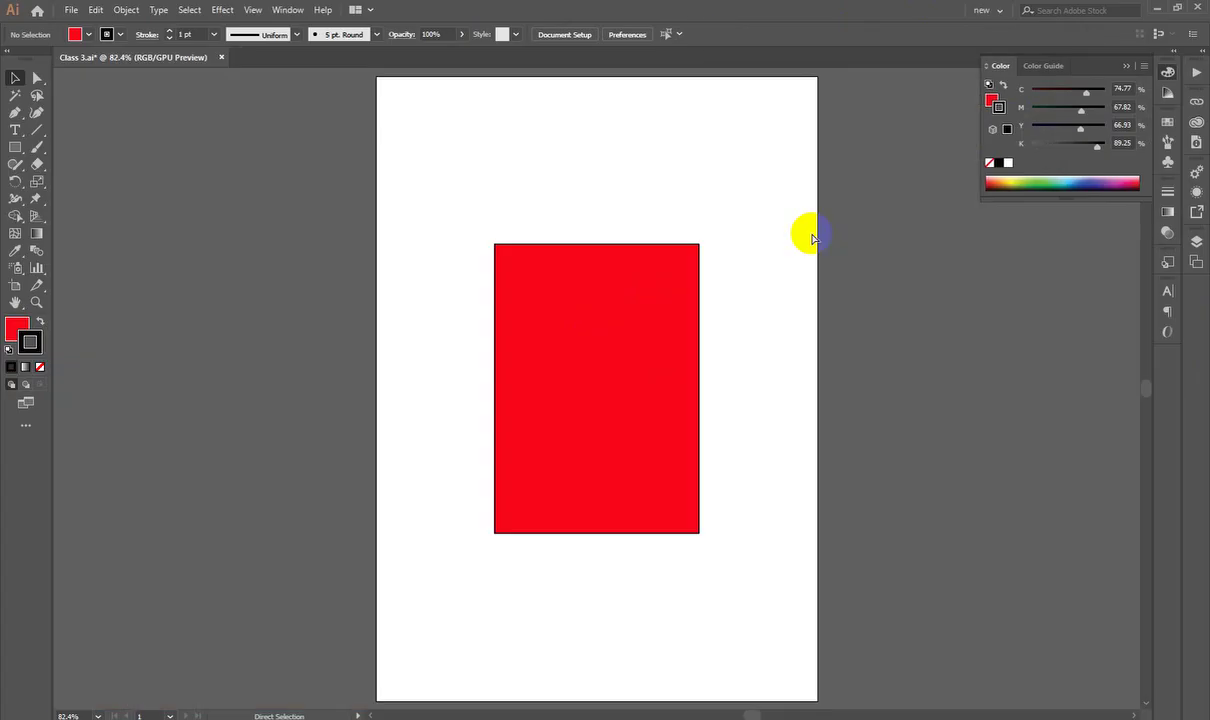
pyautogui.scroll(2, 659, 392)
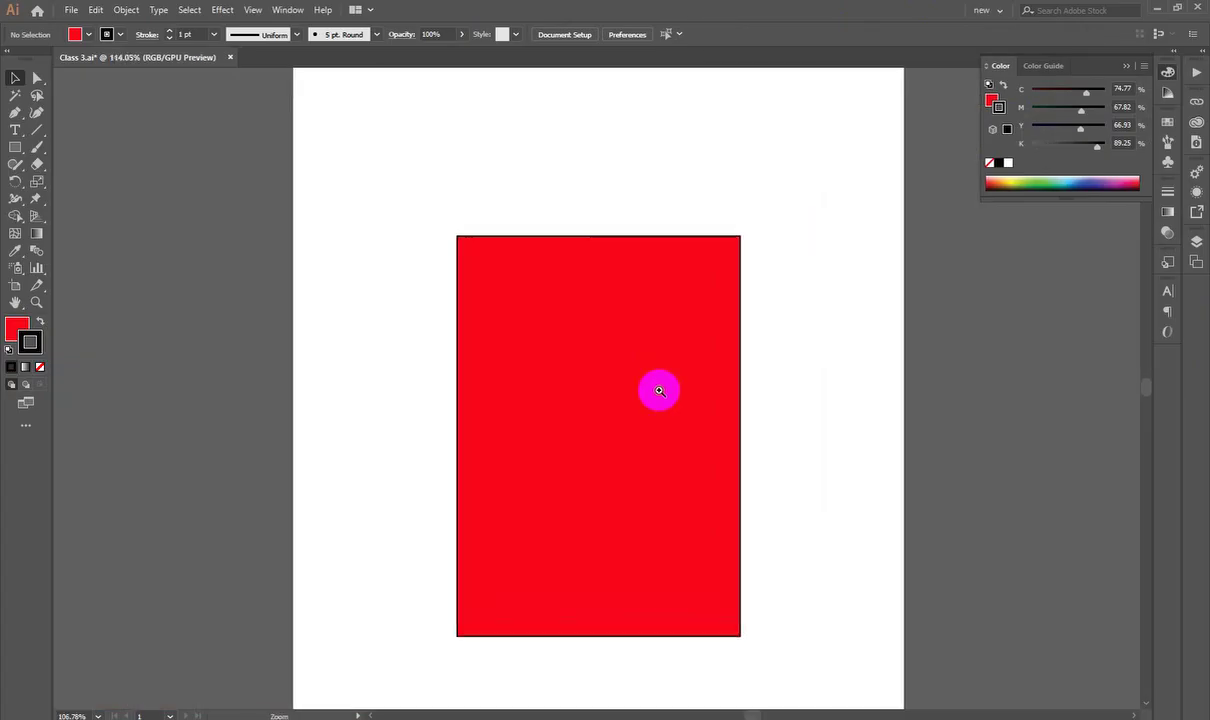
pyautogui.click(650, 405)
pyautogui.press('v')
pyautogui.click(785, 290)
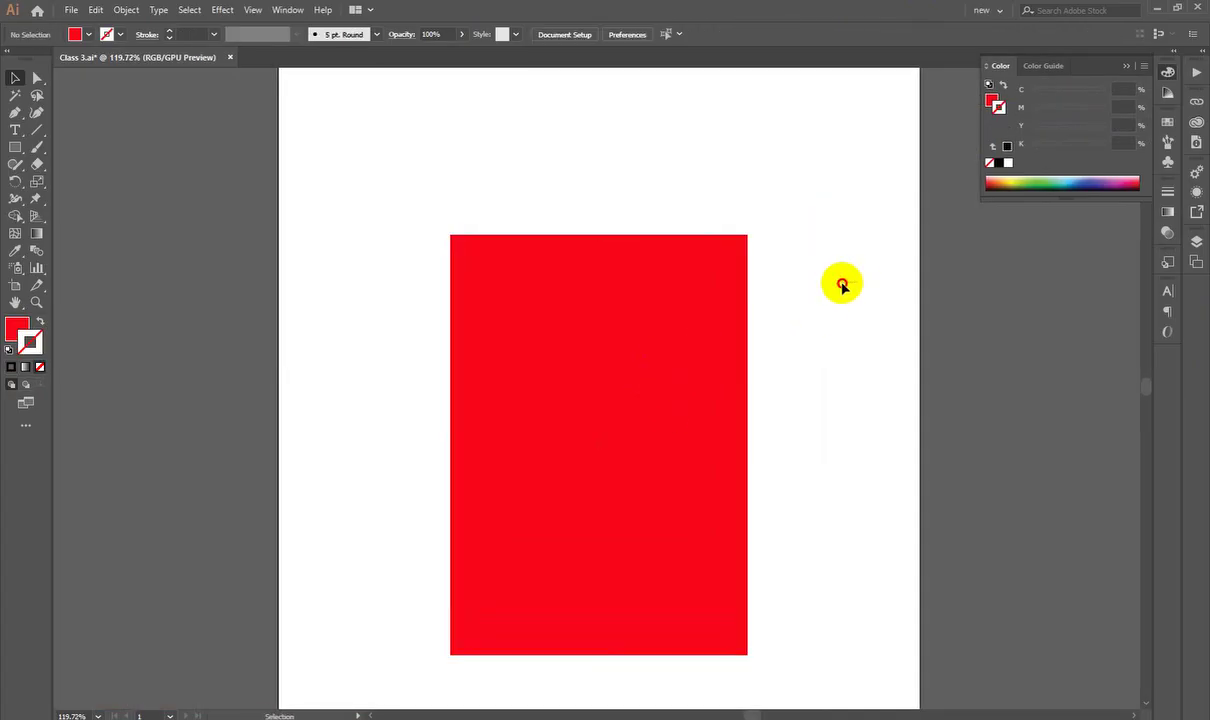
pyautogui.hotkey('ctrl', 'a')
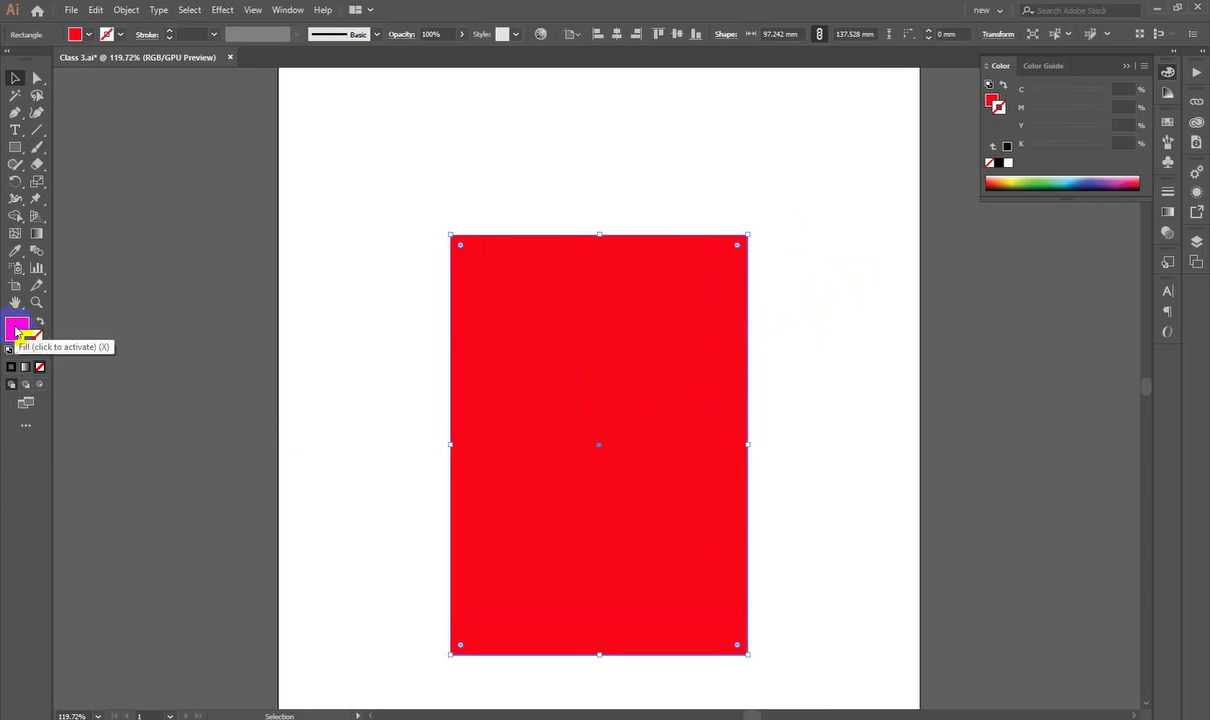
# Step: Open the fill's Color Picker, move it aside, and sweep the hue toward magenta F70BAE
pyautogui.click(19, 326)
pyautogui.doubleClick(19, 326)
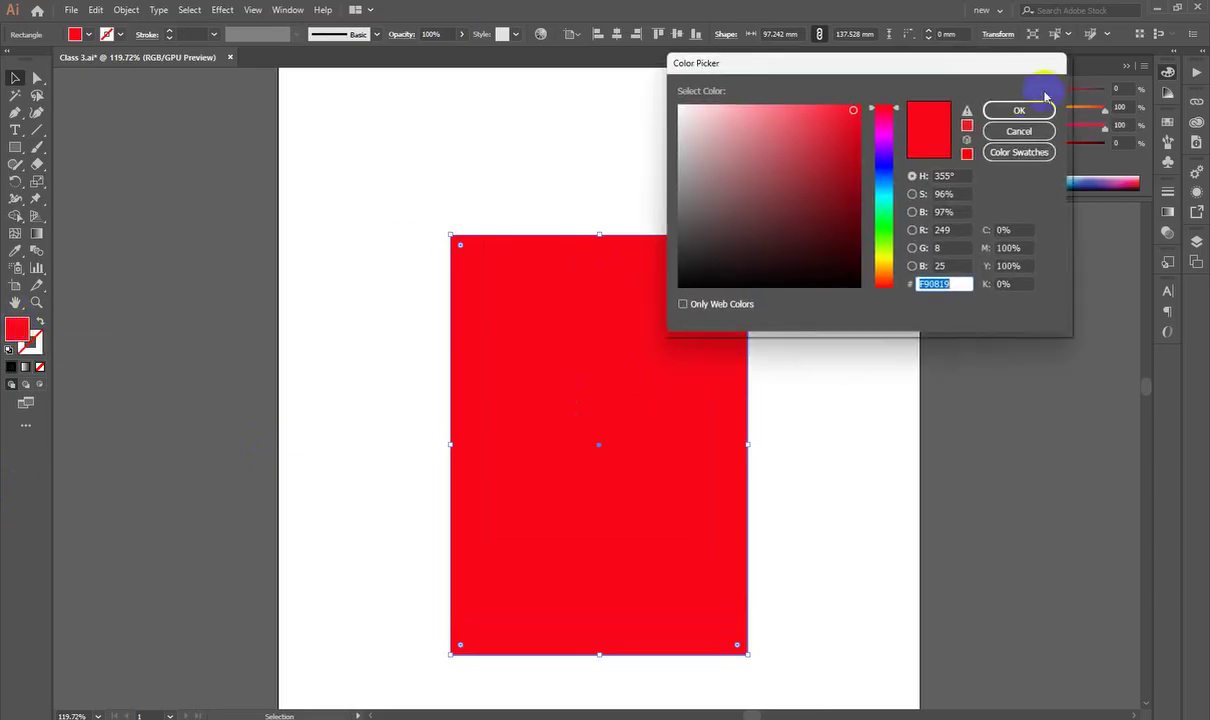
pyautogui.moveTo(878, 65); pyautogui.dragTo(695, 240)
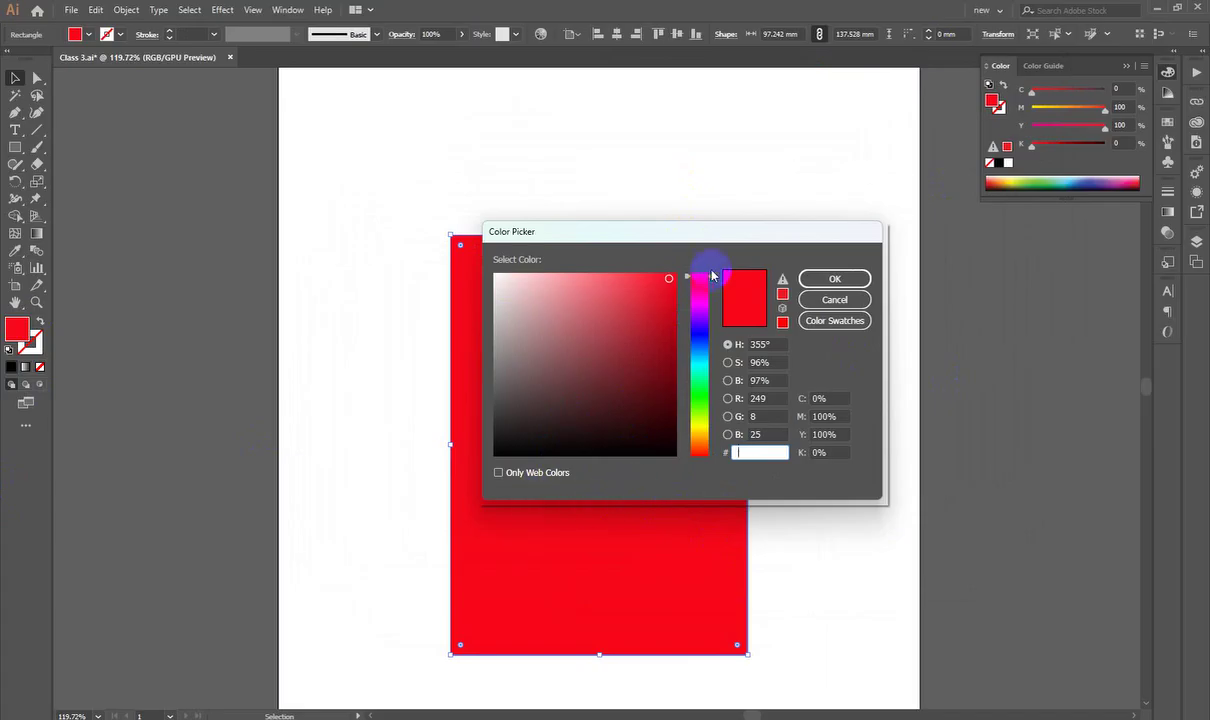
pyautogui.moveTo(705, 280); pyautogui.dragTo(728, 262)
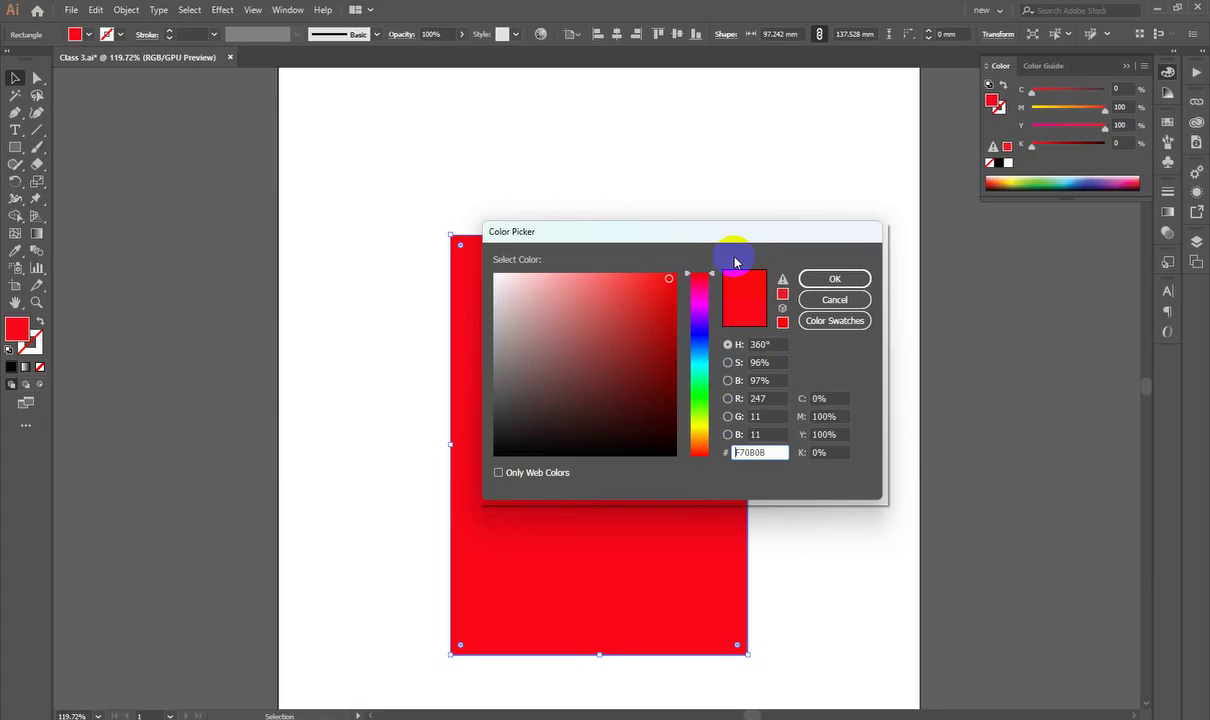
# Step: Preview magenta, green-to-blue and purple hues in the Color Picker, then return to red
pyautogui.click(699, 294)
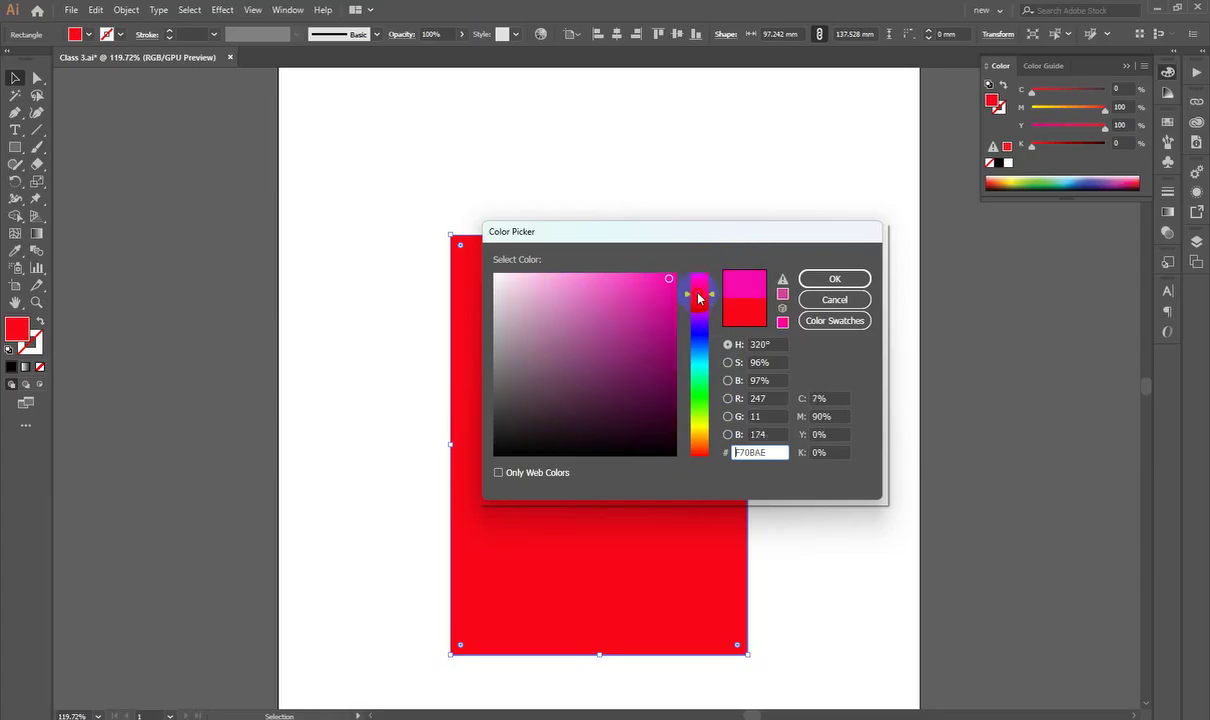
pyautogui.moveTo(699, 296); pyautogui.dragTo(702, 238)
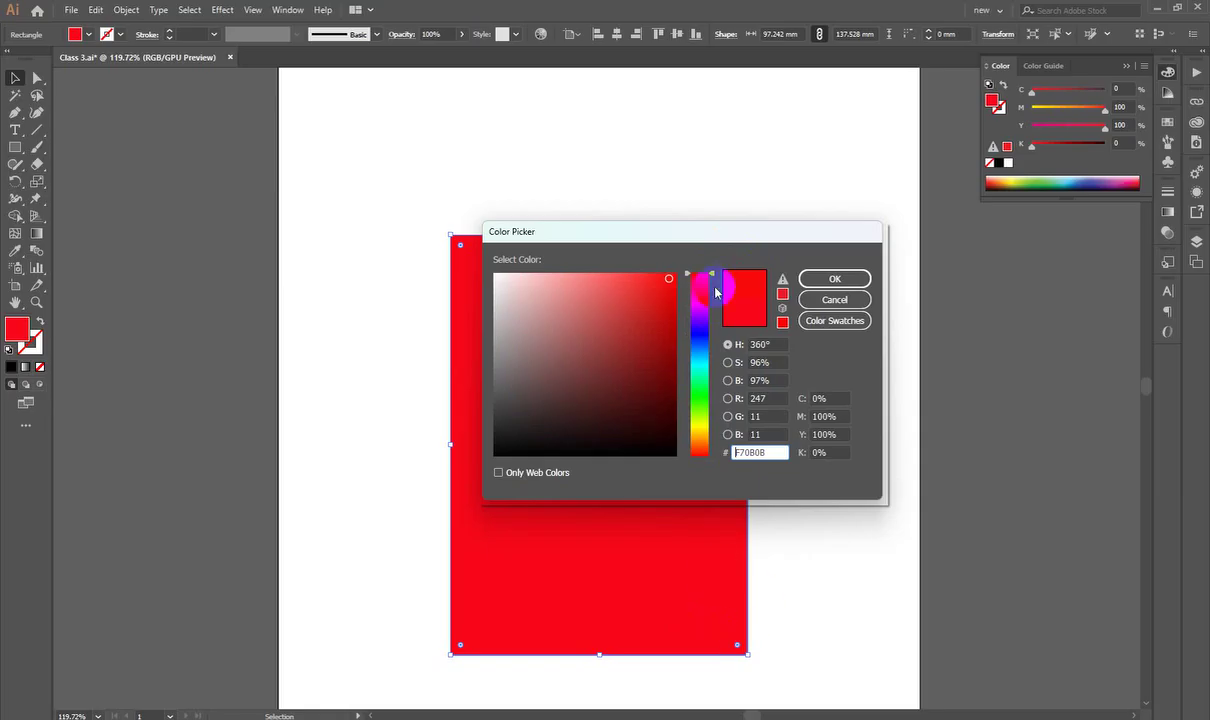
pyautogui.moveTo(707, 278); pyautogui.dragTo(666, 257)
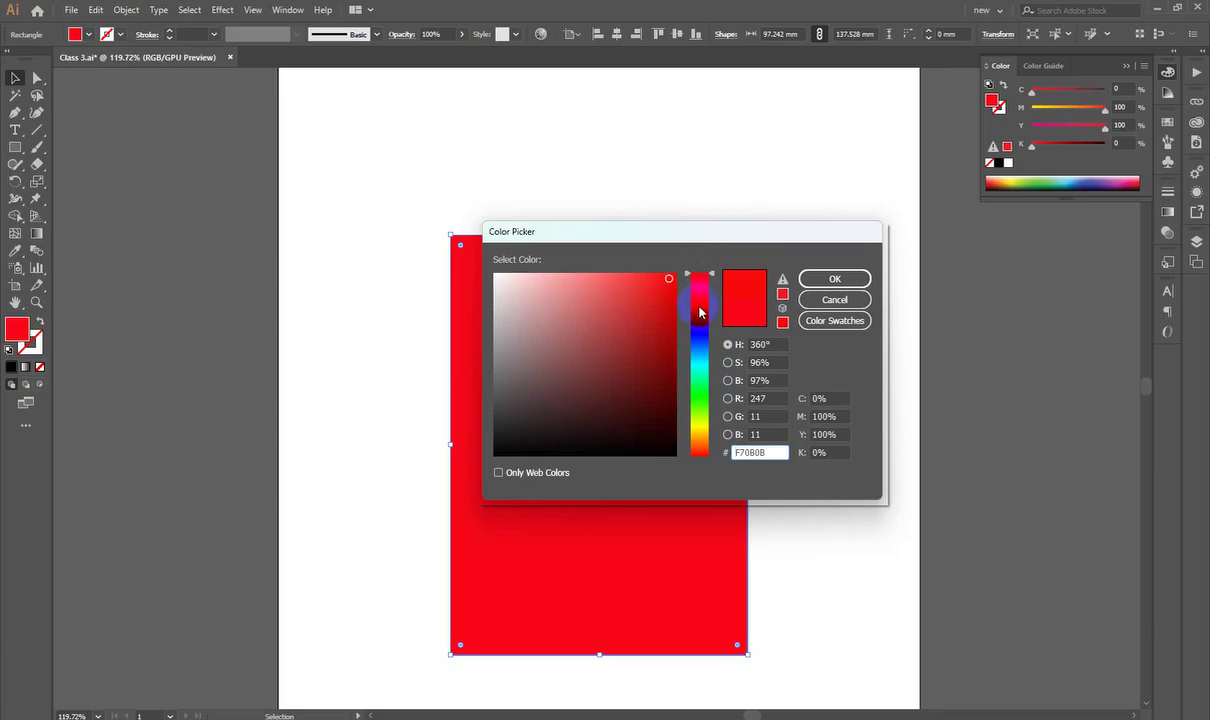
pyautogui.click(728, 344)
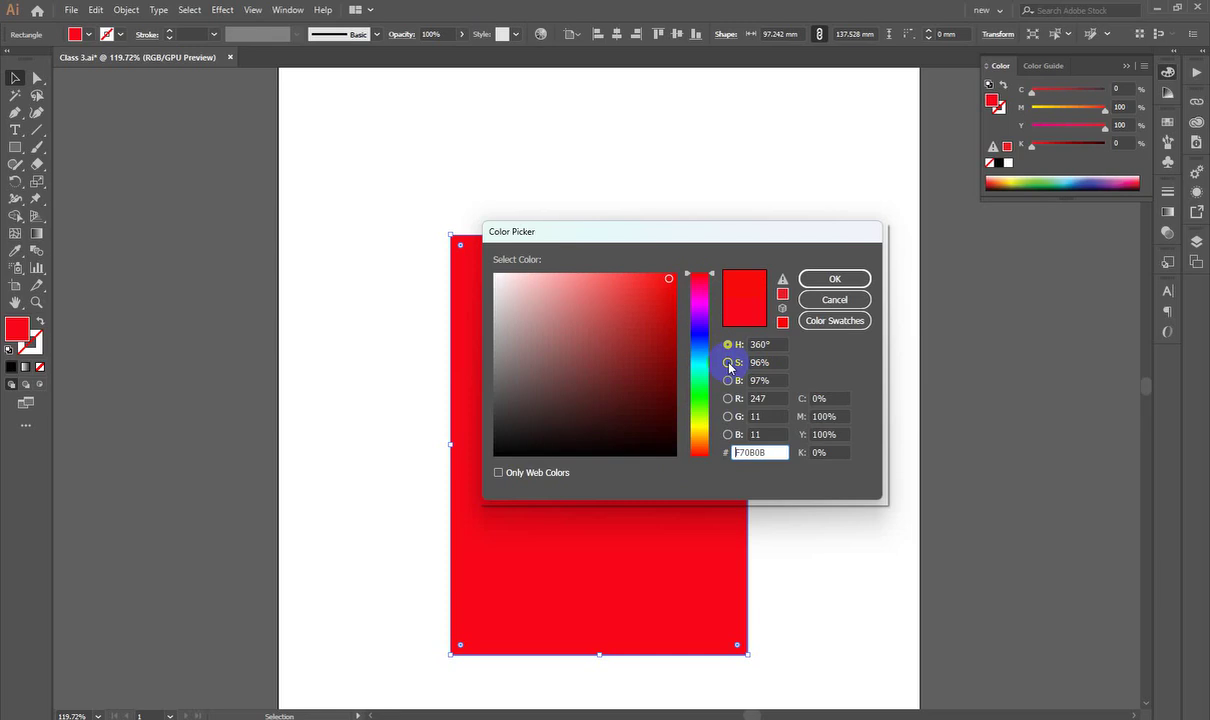
# Step: Try saturation and brightness modes, then cancel the picker and close the Color panel
pyautogui.click(728, 363)
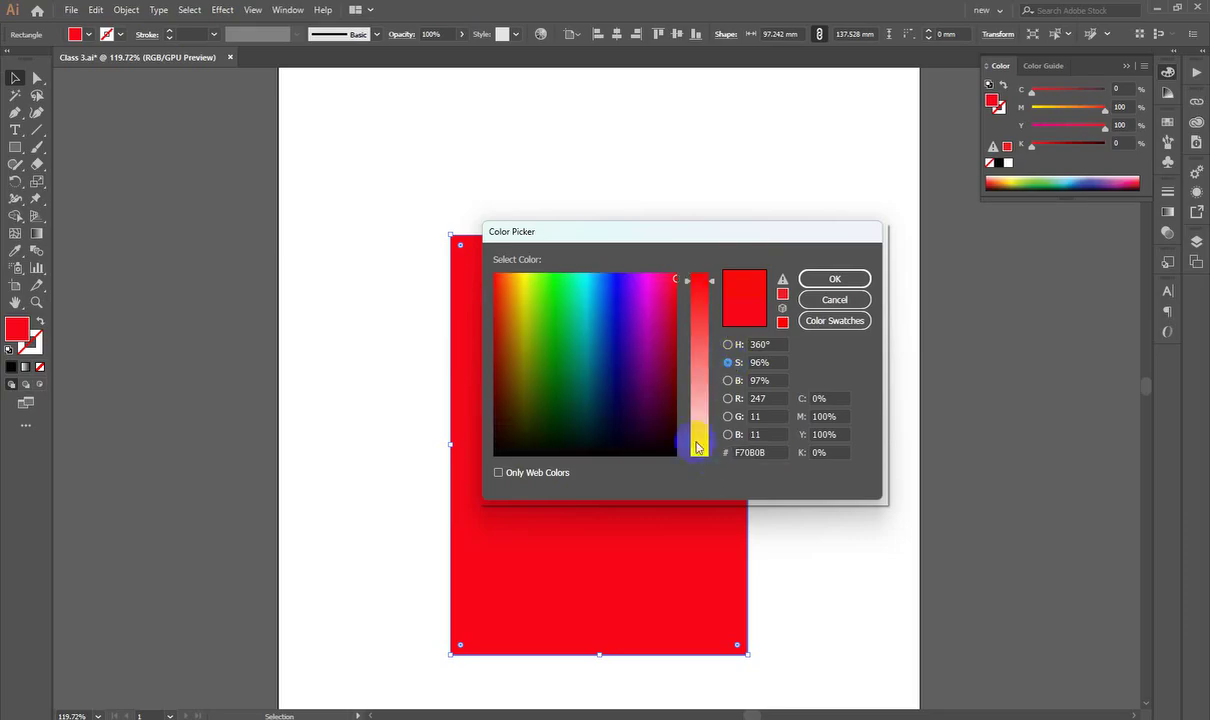
pyautogui.moveTo(712, 283)
pyautogui.mouseDown()
pyautogui.moveTo(710, 271)
pyautogui.moveTo(707, 459)
pyautogui.moveTo(707, 265)
pyautogui.mouseUp()
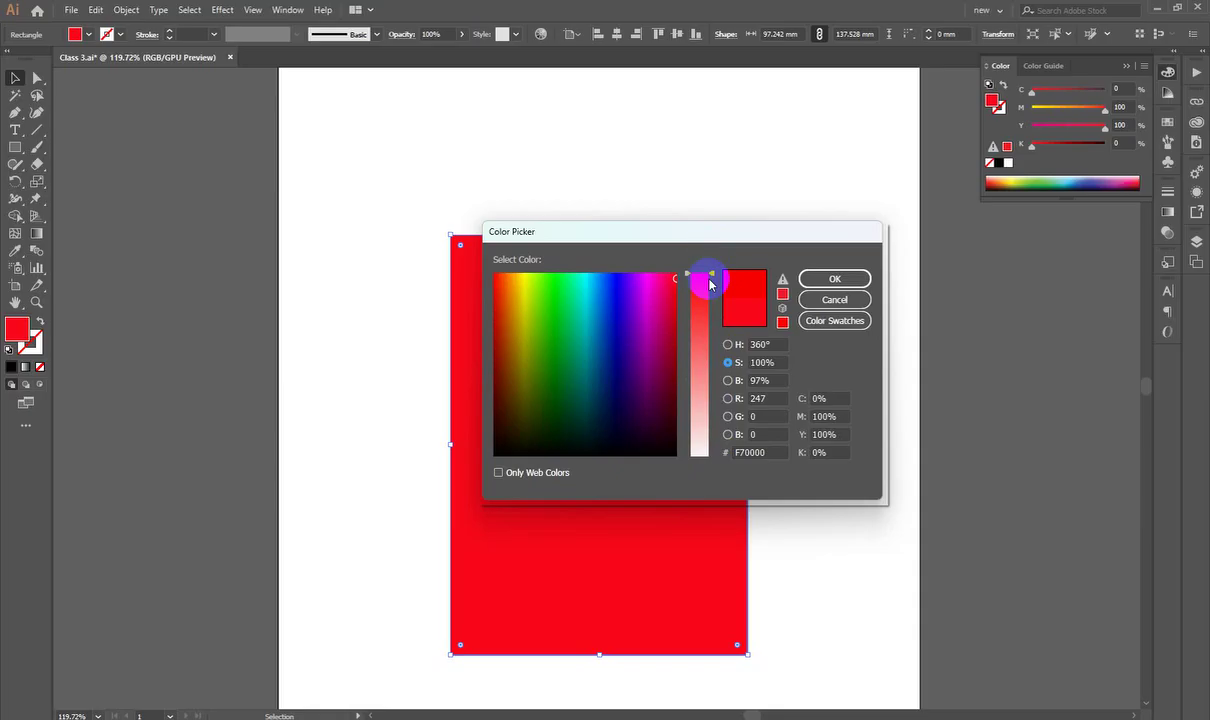
pyautogui.click(729, 381)
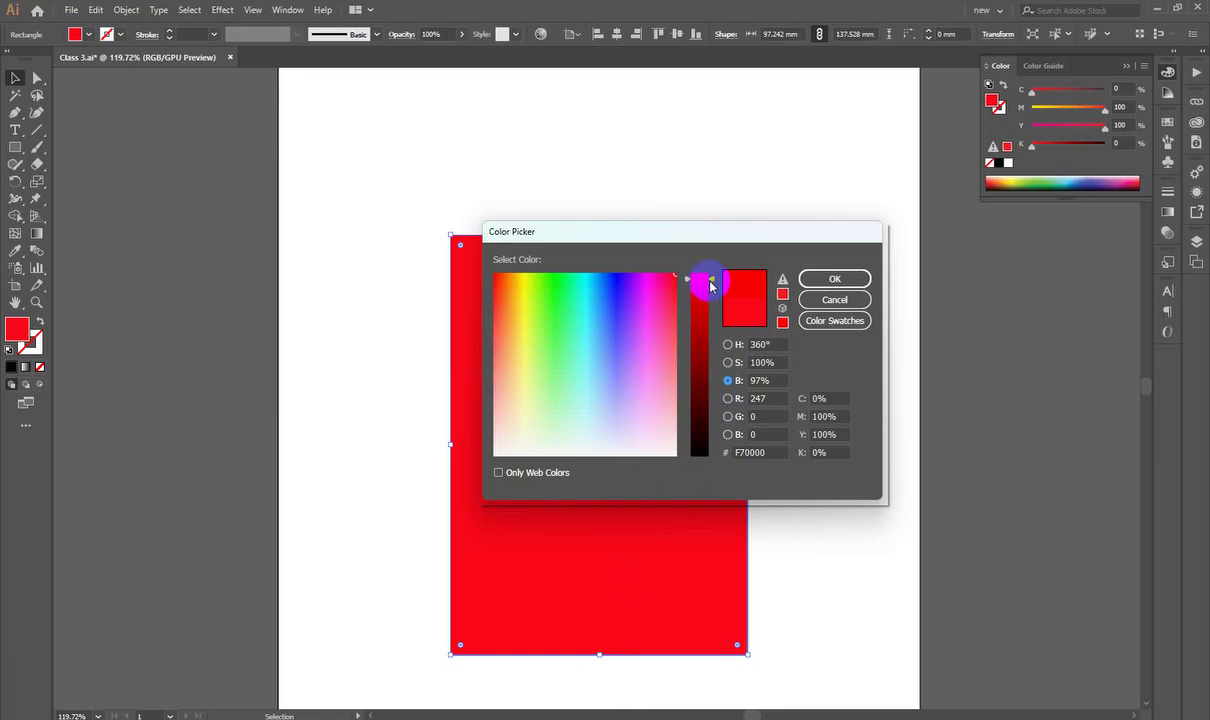
pyautogui.moveTo(710, 278); pyautogui.dragTo(721, 205)
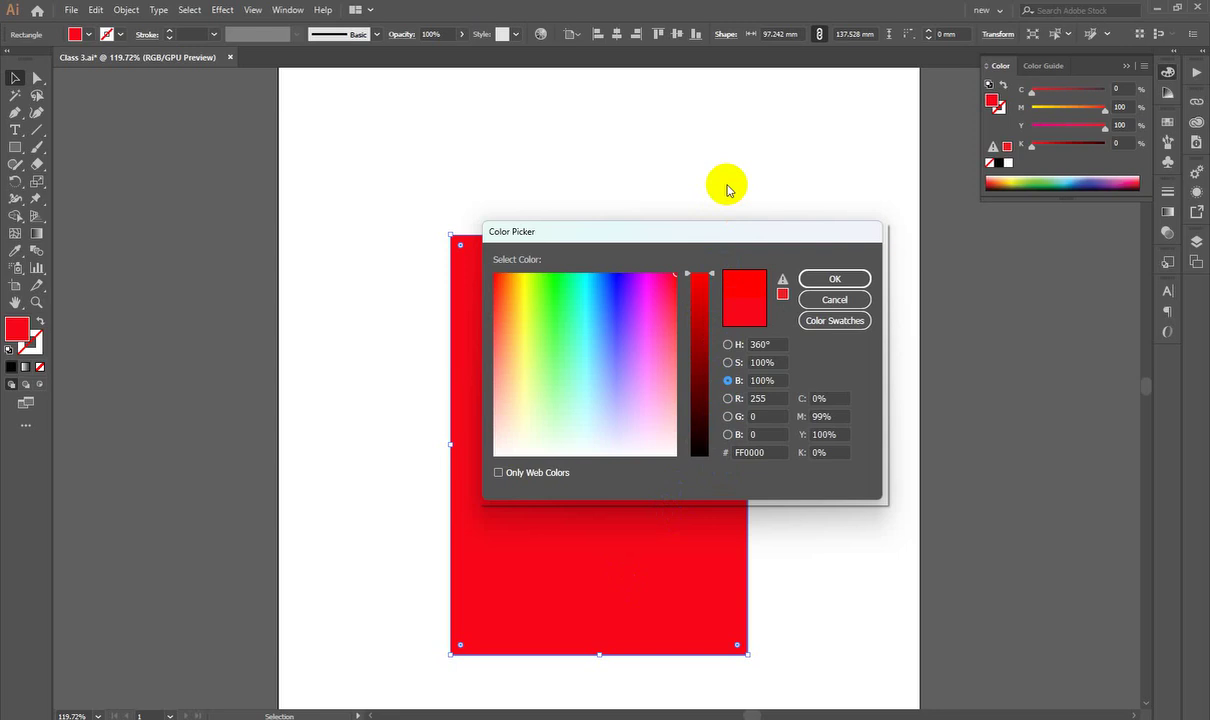
pyautogui.click(728, 344)
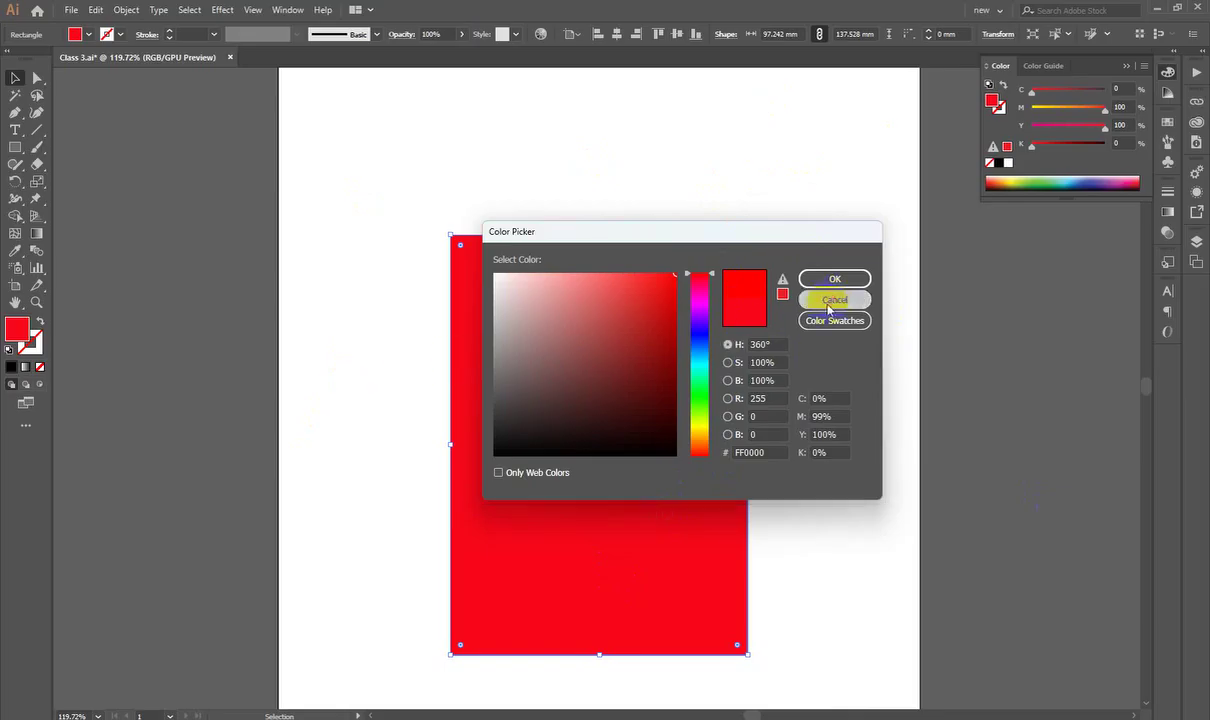
pyautogui.click(830, 300)
pyautogui.click(1150, 62)
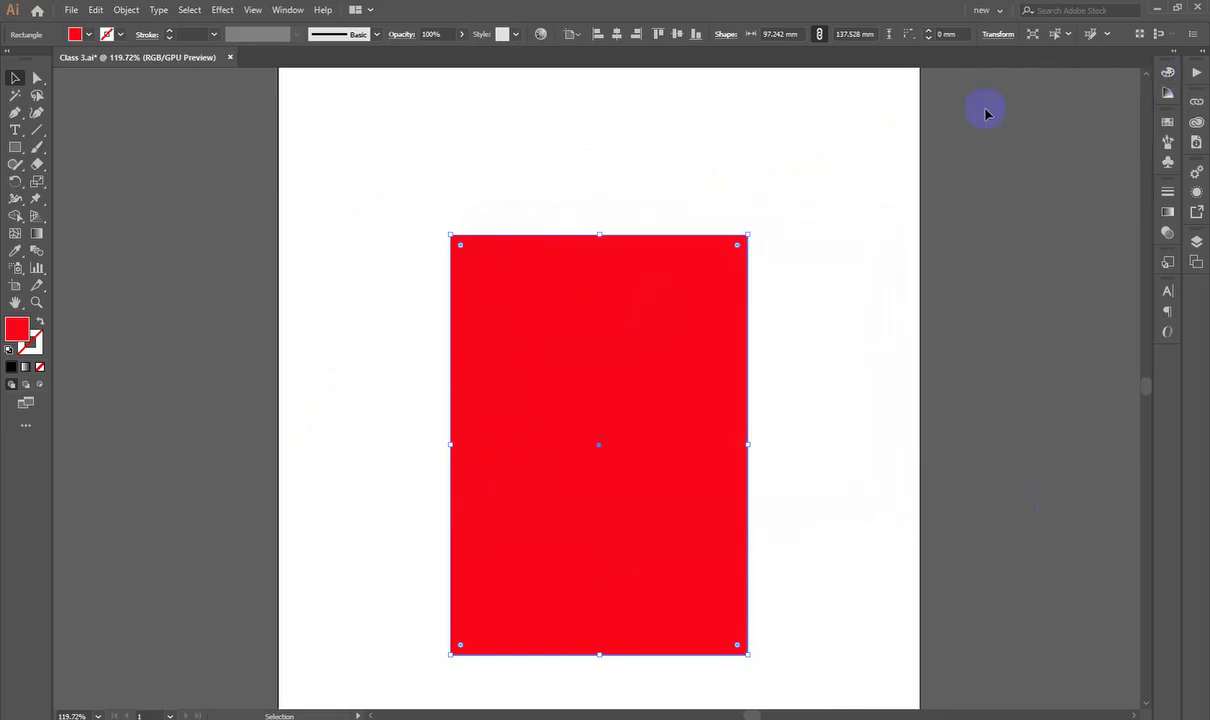
# Step: Reopen the Color panel via Window > Color in HSB mode, showing H 355.77°, S 96.79%, B 97.65%
pyautogui.click(288, 11)
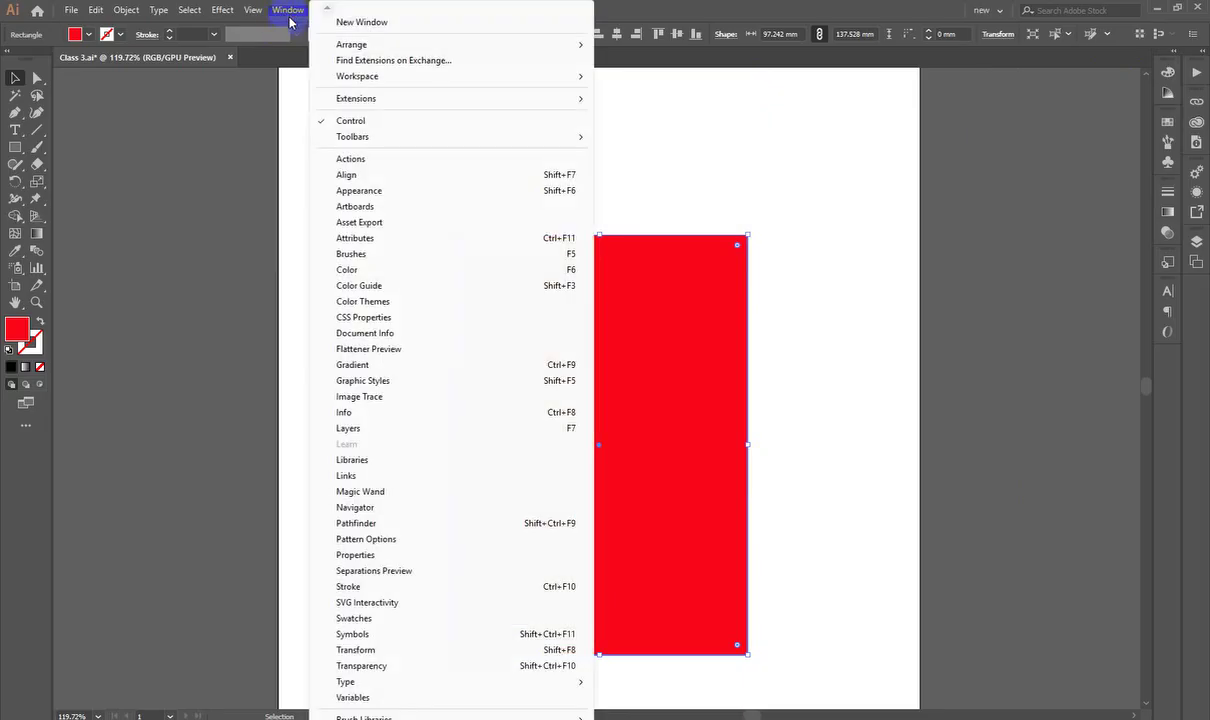
pyautogui.click(363, 271)
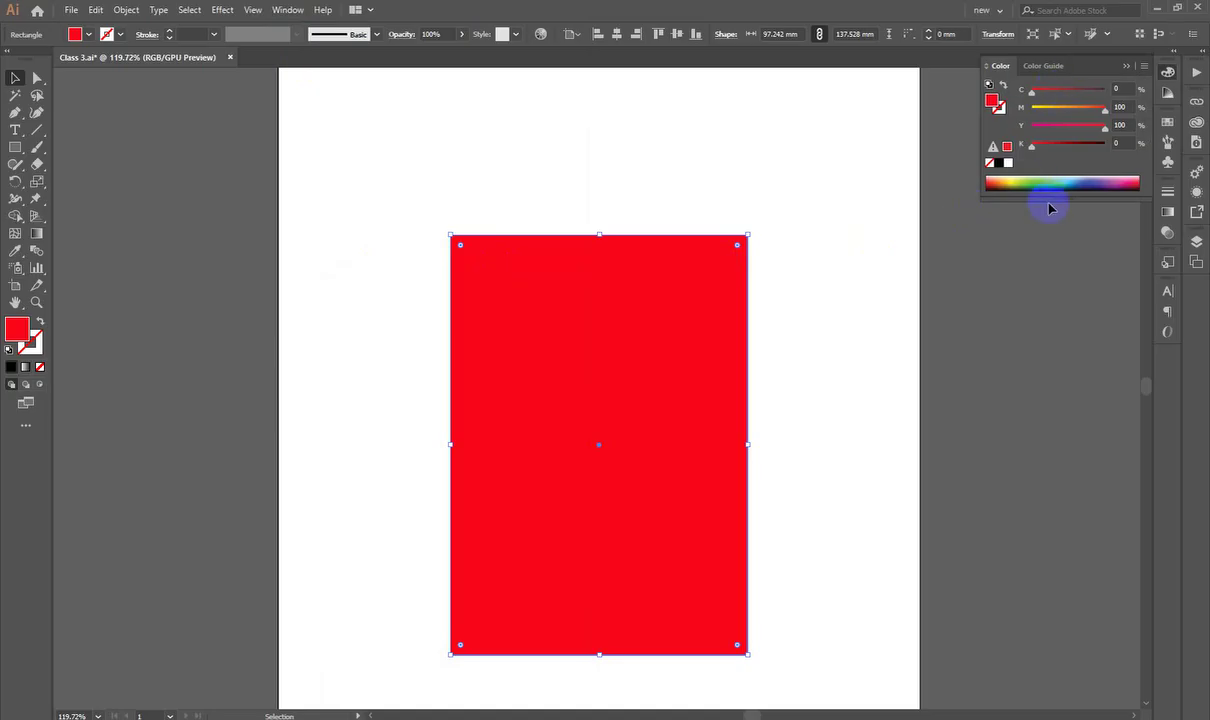
pyautogui.moveTo(1067, 198); pyautogui.dragTo(1068, 315)
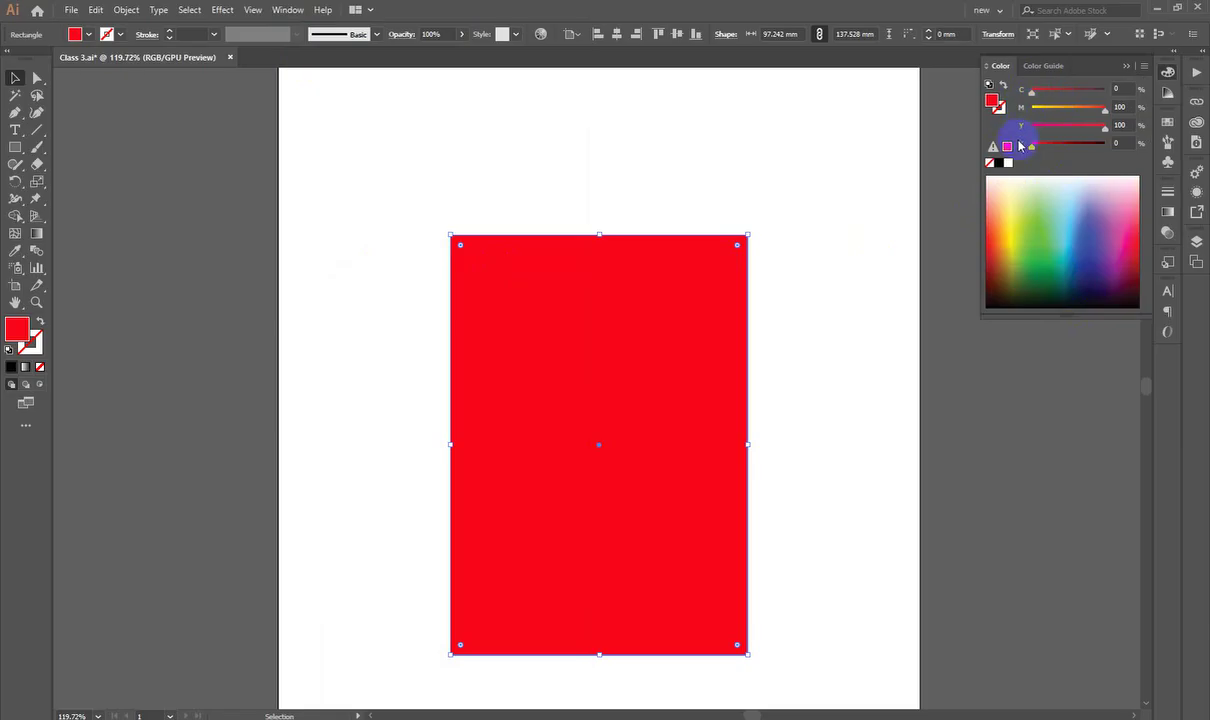
pyautogui.click(1145, 68)
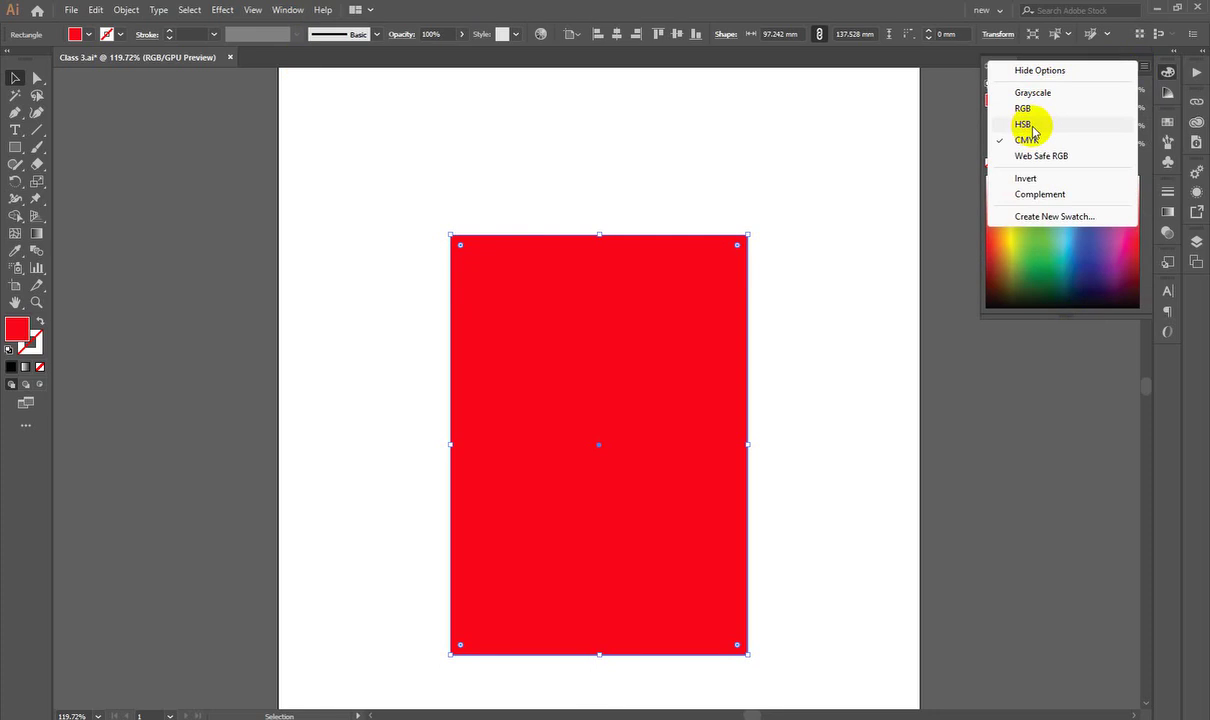
pyautogui.click(1023, 124)
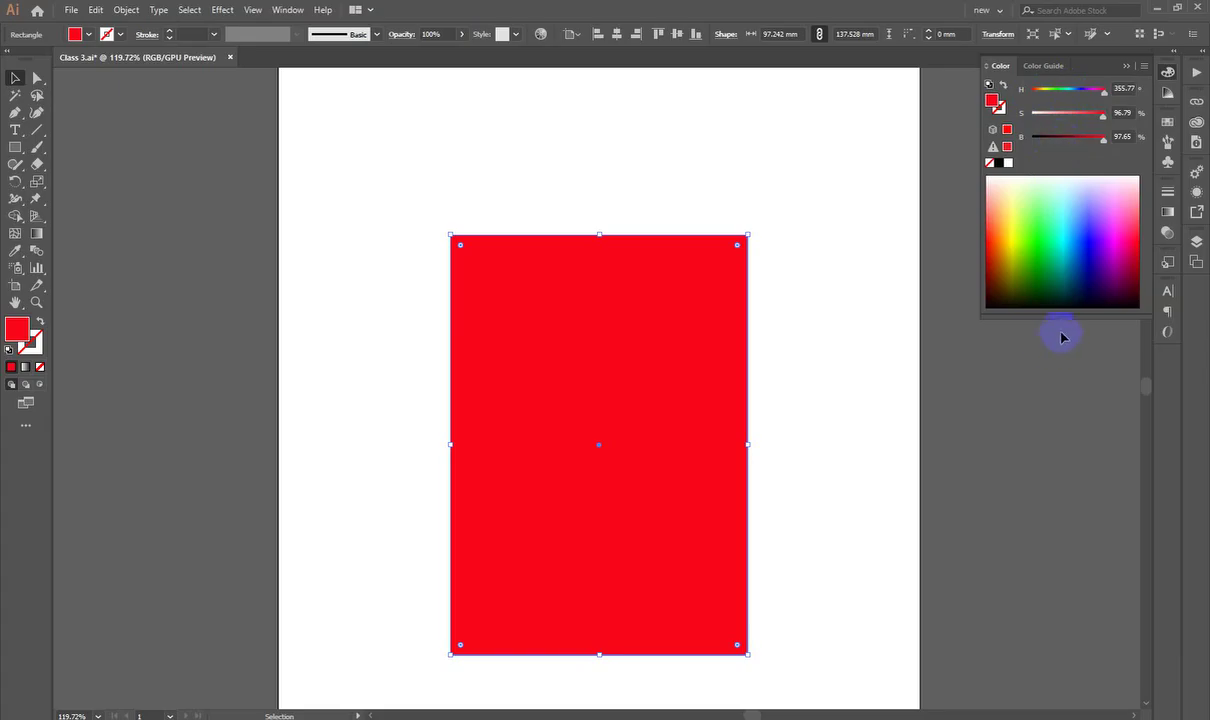
pyautogui.moveTo(1066, 316); pyautogui.dragTo(1046, 195)
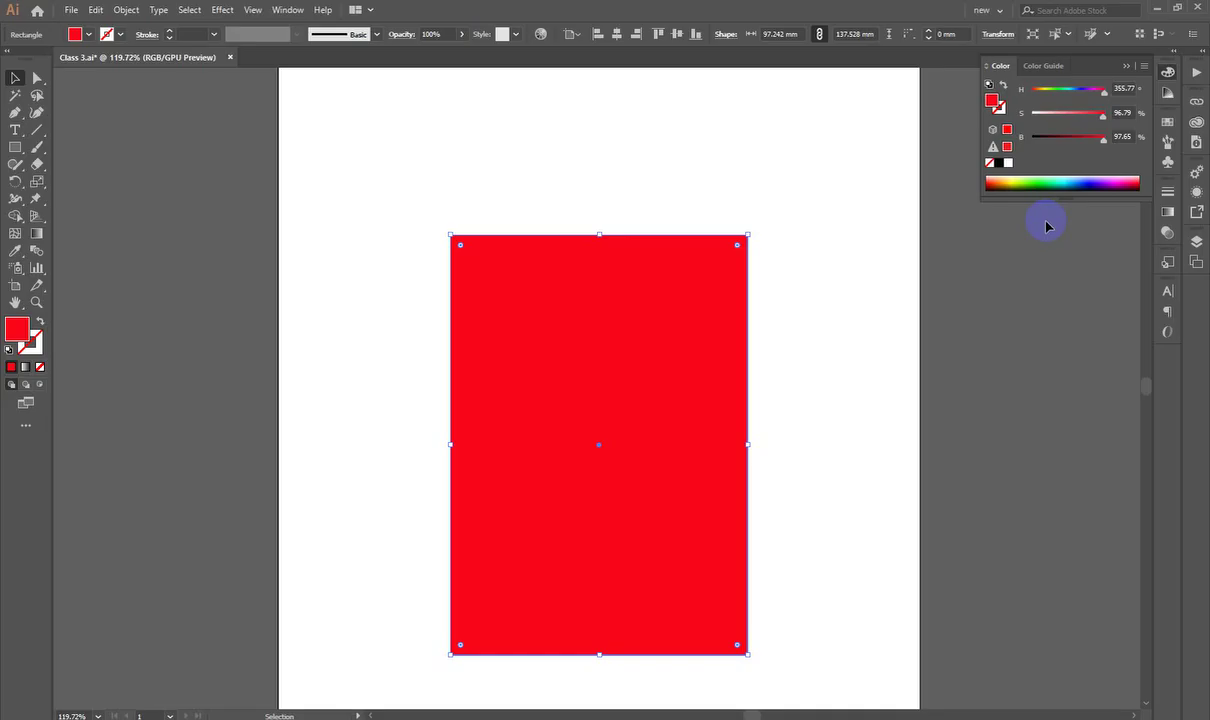
pyautogui.click(1032, 291)
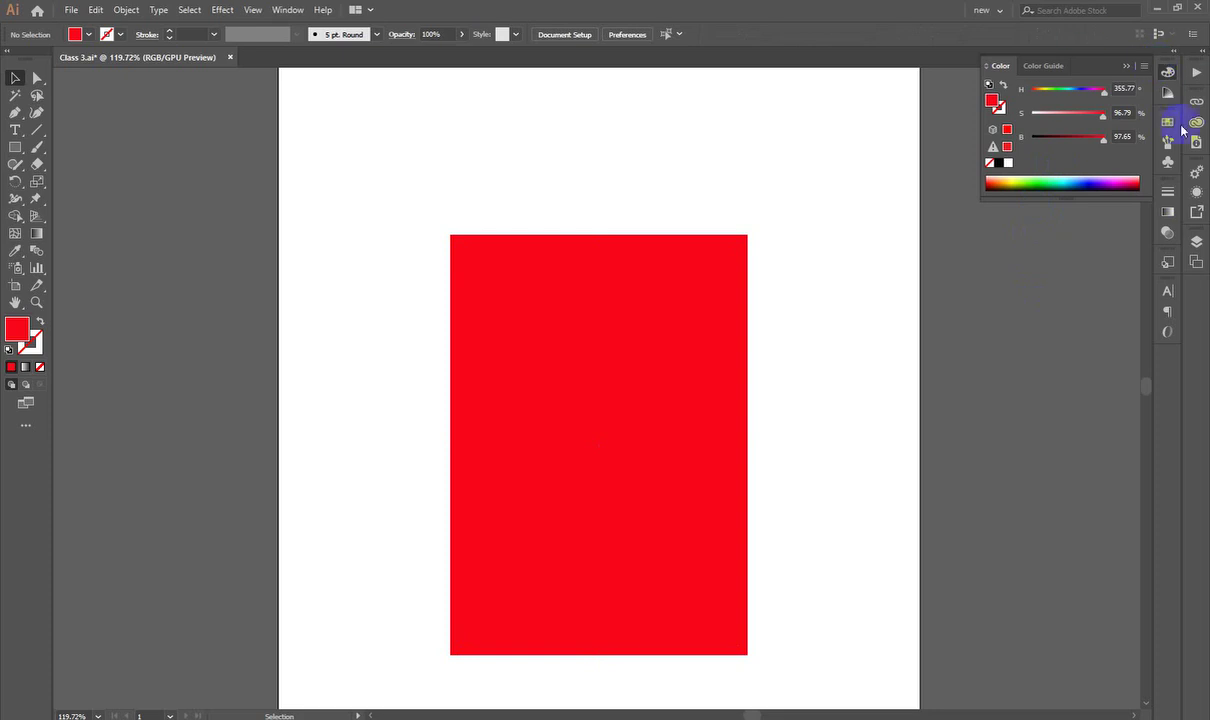
# Step: Collapse the Color panel, zoom in on the artboard, and move the rectangle up and left
pyautogui.click(1165, 75)
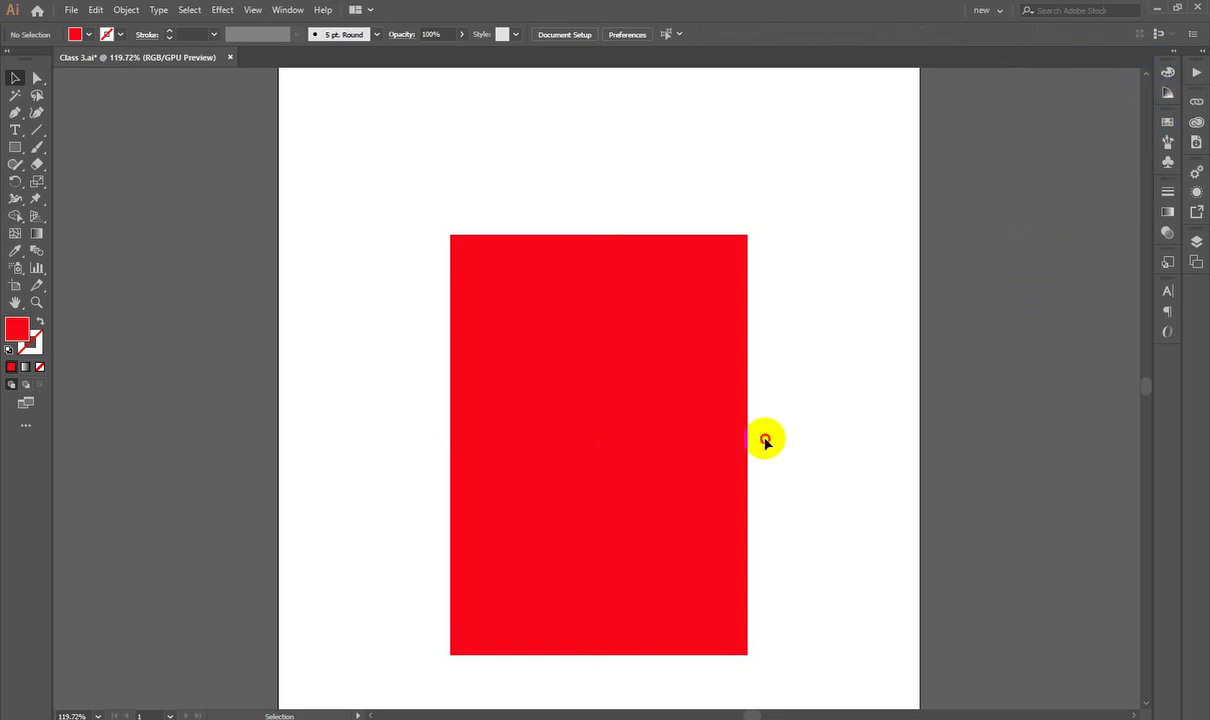
pyautogui.hotkey('ctrl', '-')
pyautogui.hotkey('ctrl', '-')
pyautogui.moveTo(611, 132); pyautogui.dragTo(716, 308)
pyautogui.moveTo(590, 358)
pyautogui.mouseDown()
pyautogui.moveTo(616, 419)
pyautogui.moveTo(591, 370)
pyautogui.mouseUp()
pyautogui.moveTo(592, 320); pyautogui.dragTo(624, 369)
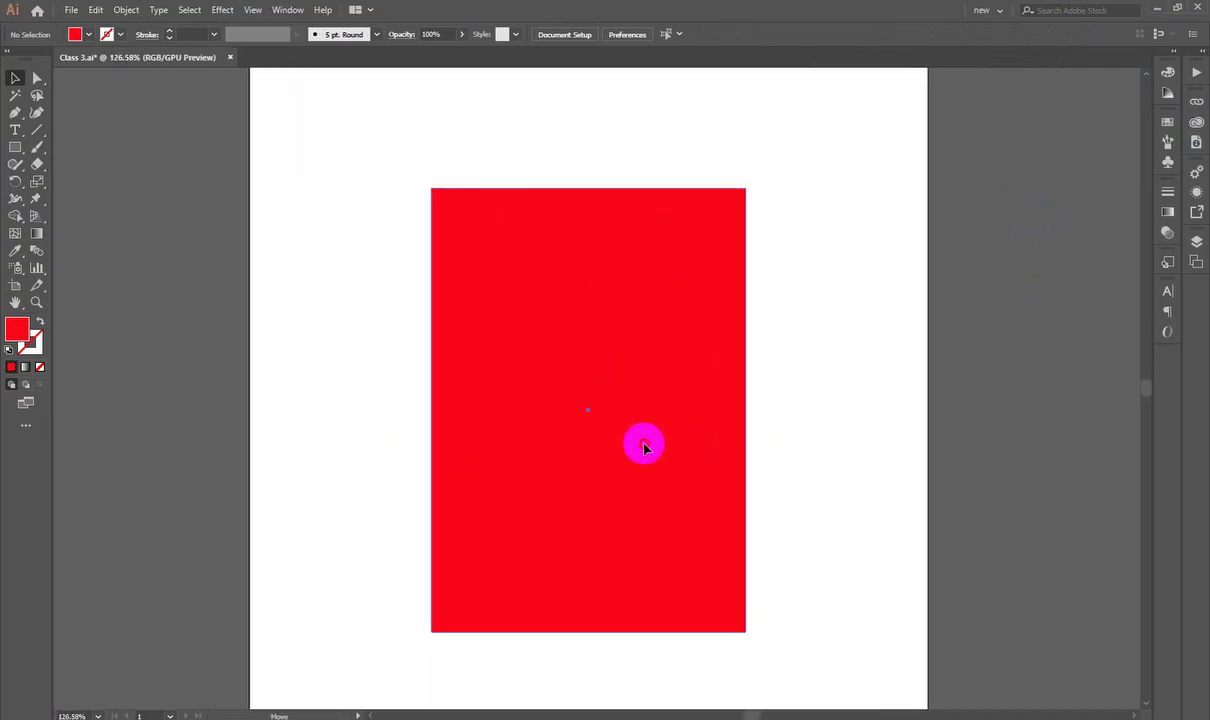
pyautogui.moveTo(642, 440); pyautogui.dragTo(546, 383)
pyautogui.moveTo(534, 396); pyautogui.dragTo(585, 376)
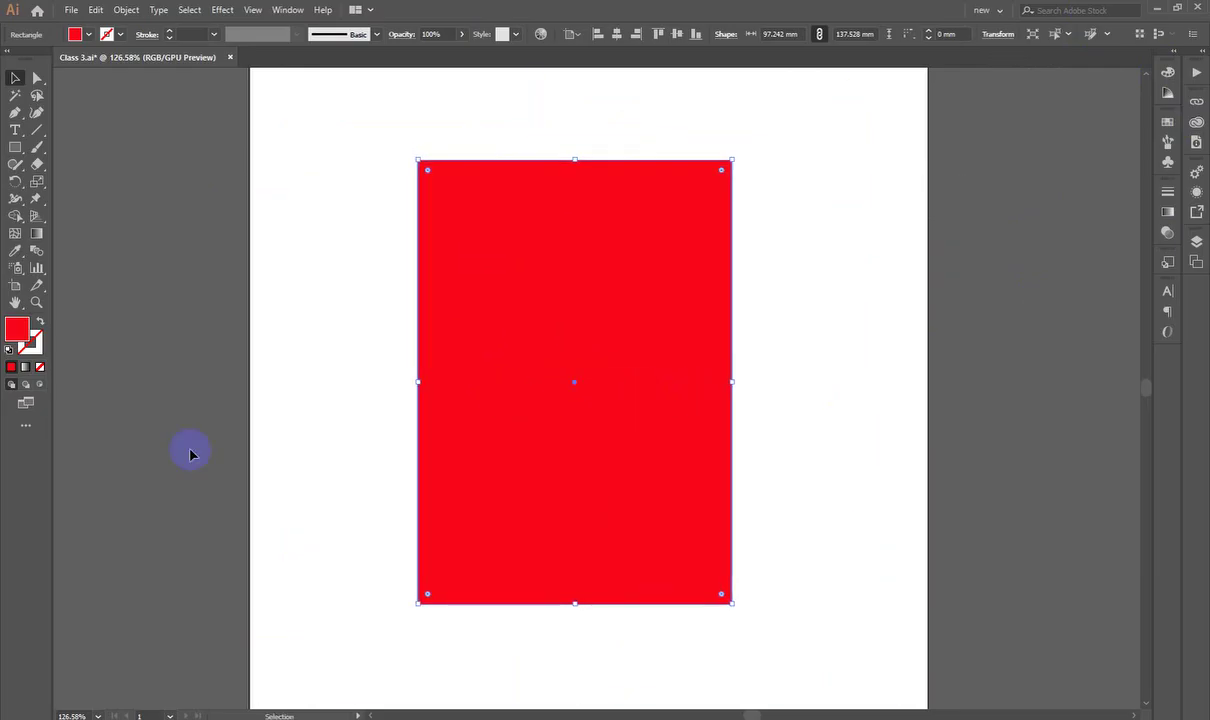
# Step: Change the rectangle's fill to purple AE13B7 in the Color Picker
pyautogui.doubleClick(17, 330)
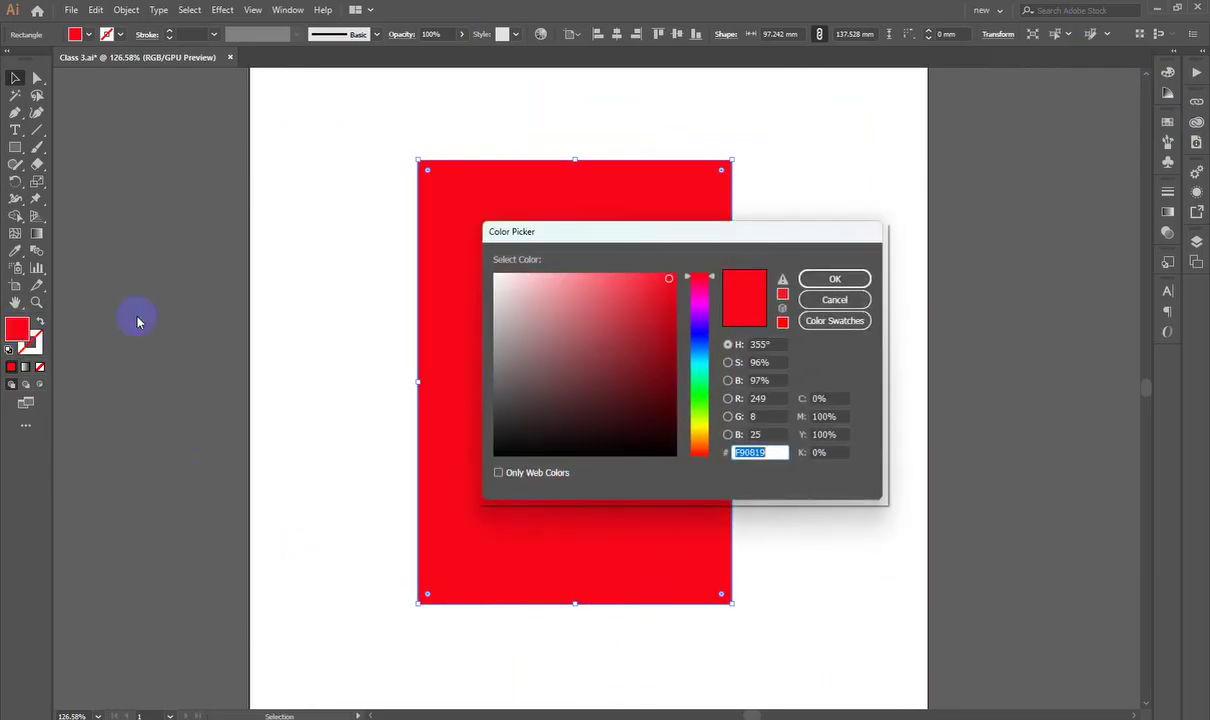
pyautogui.moveTo(651, 240); pyautogui.dragTo(883, 150)
pyautogui.click(909, 218)
pyautogui.click(874, 234)
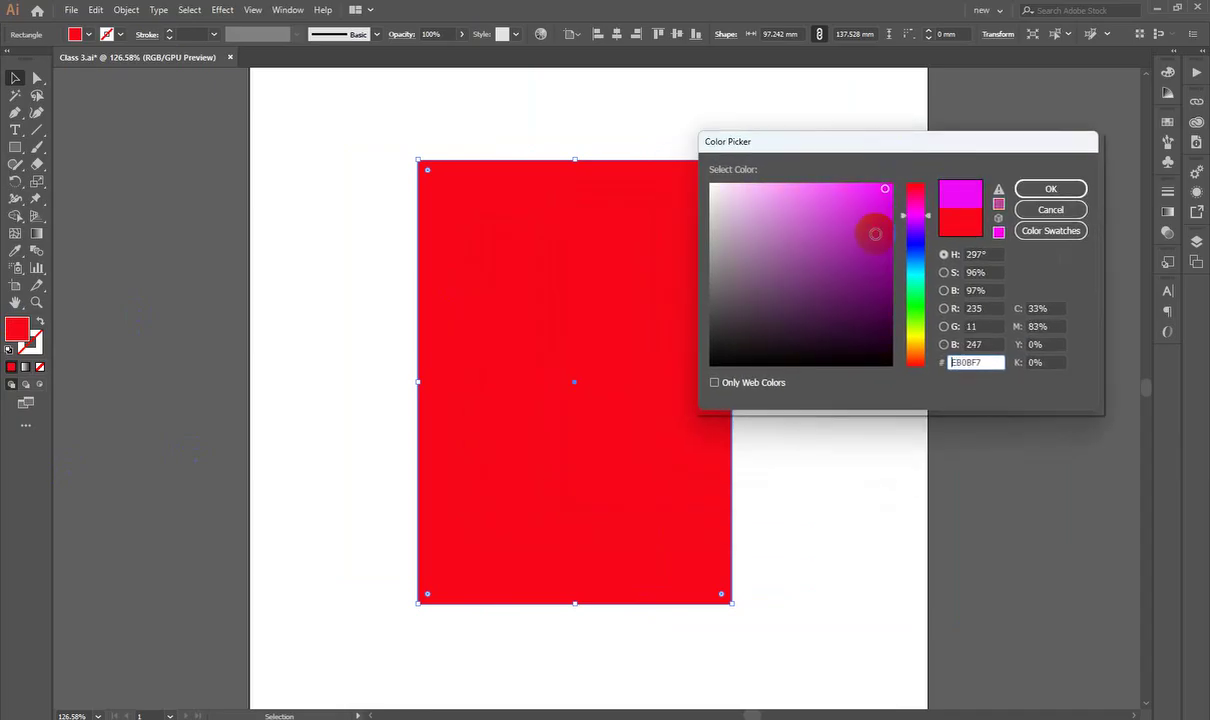
pyautogui.click(1051, 190)
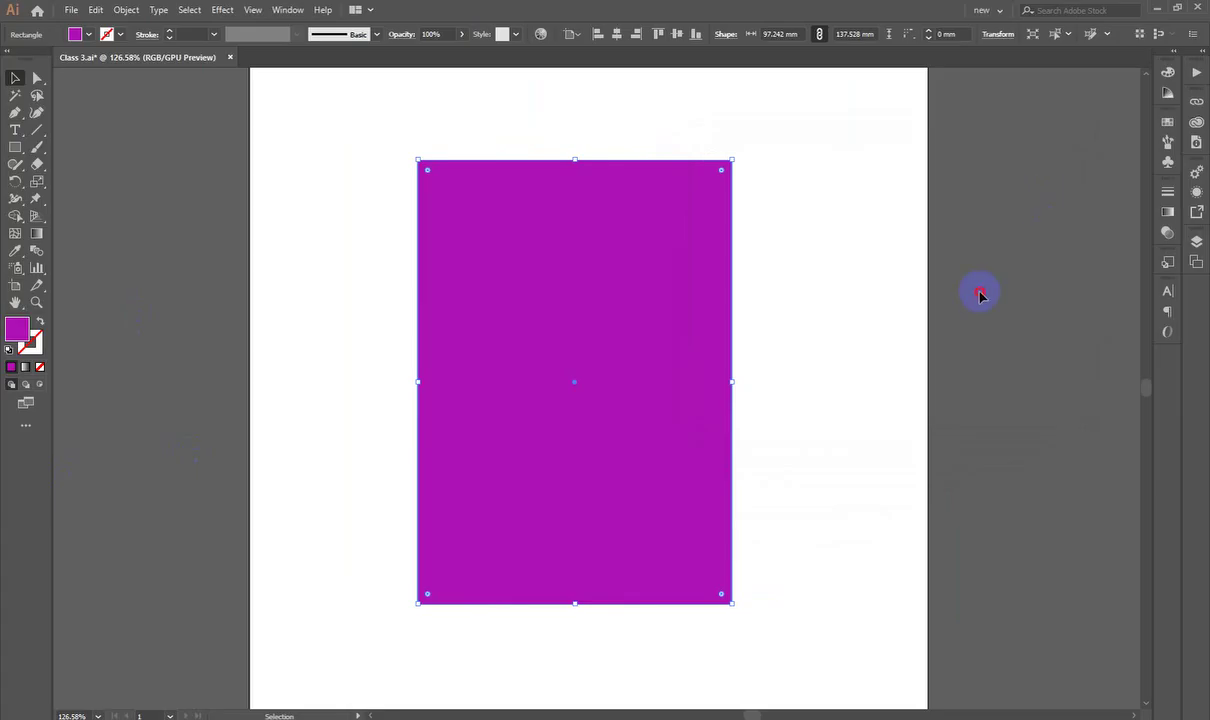
pyautogui.click(736, 530)
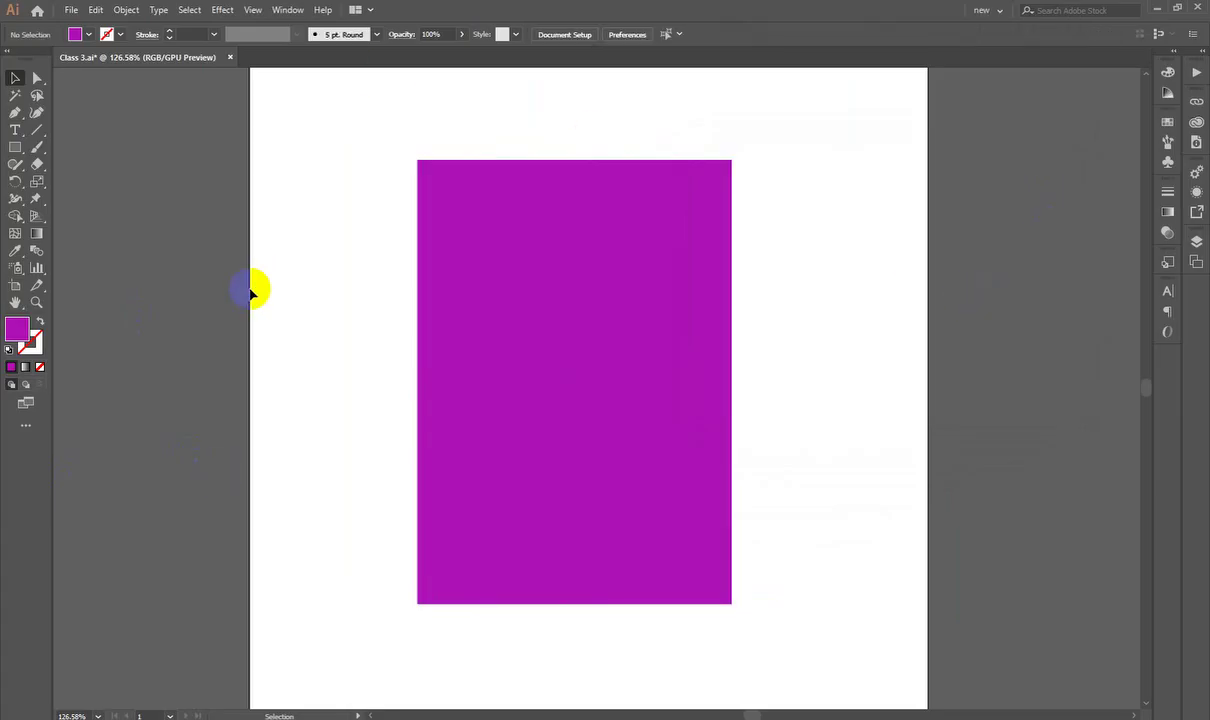
pyautogui.click(610, 401)
# Step: Zoom out to the whole artboard and switch to the Chrome SVG search results
pyautogui.hscroll(3, 610, 401)
pyautogui.hotkey('ctrl', '-')
pyautogui.hotkey('ctrl', '-')
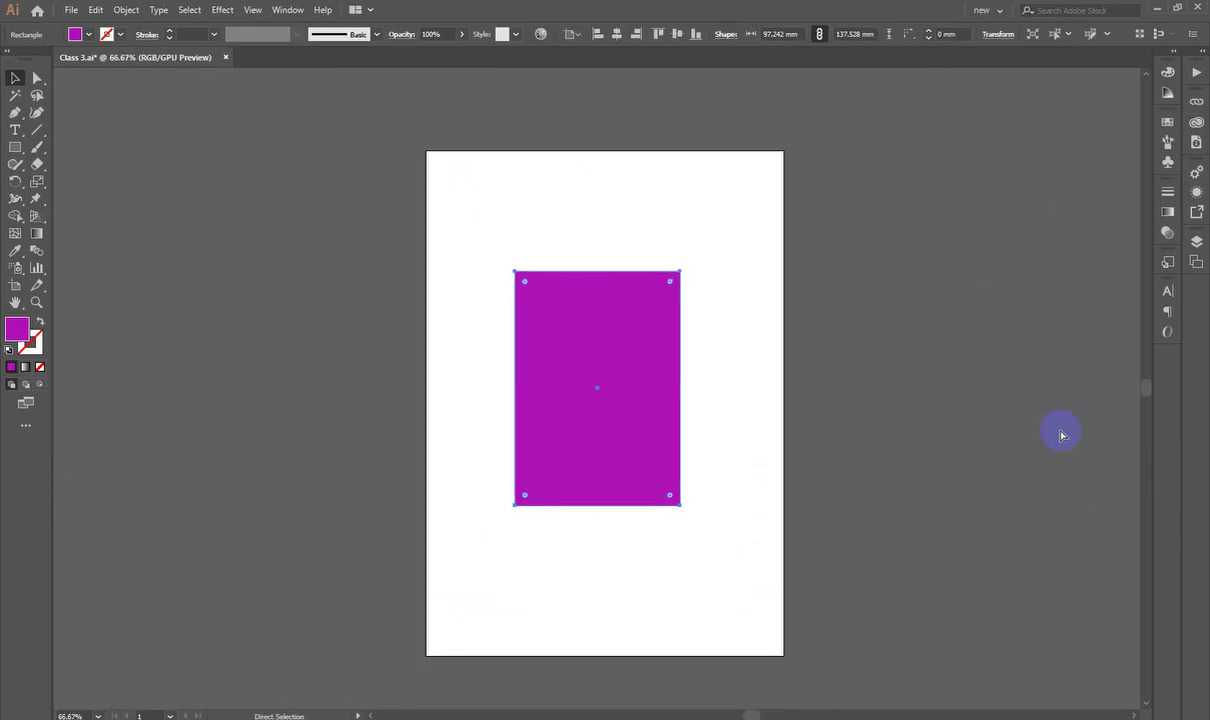
pyautogui.scroll(1, 1062, 435)
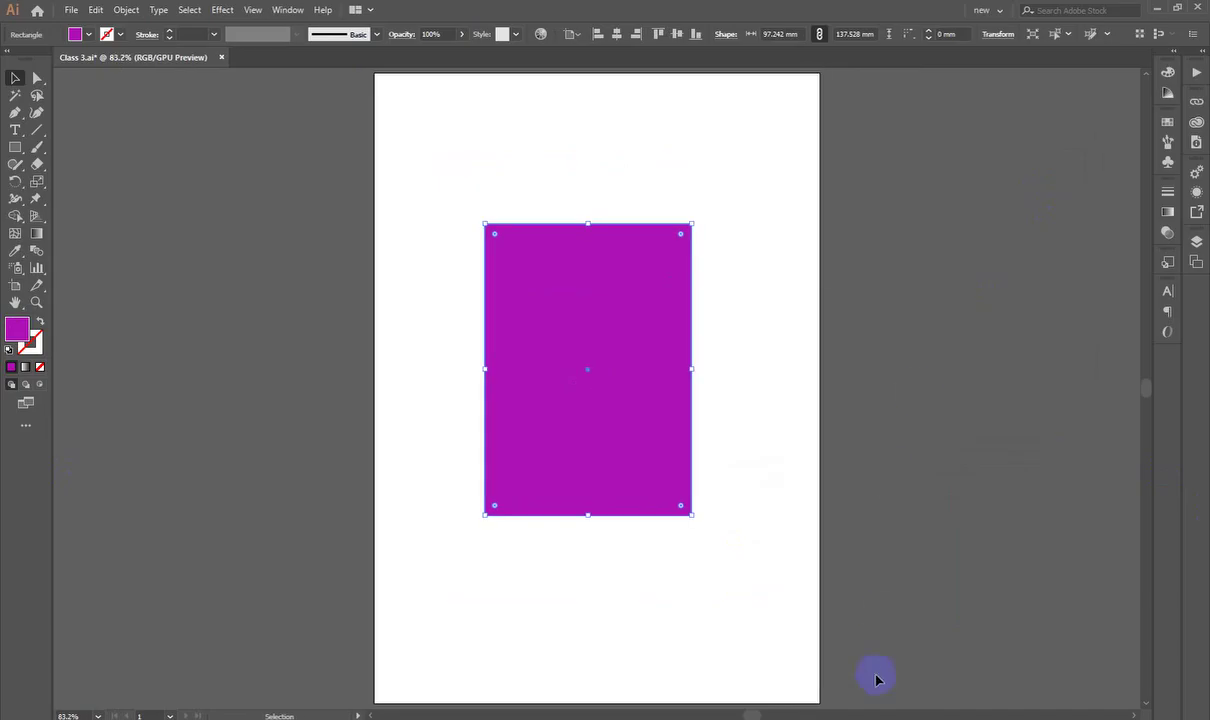
pyautogui.hotkey('alt', 'Tab')
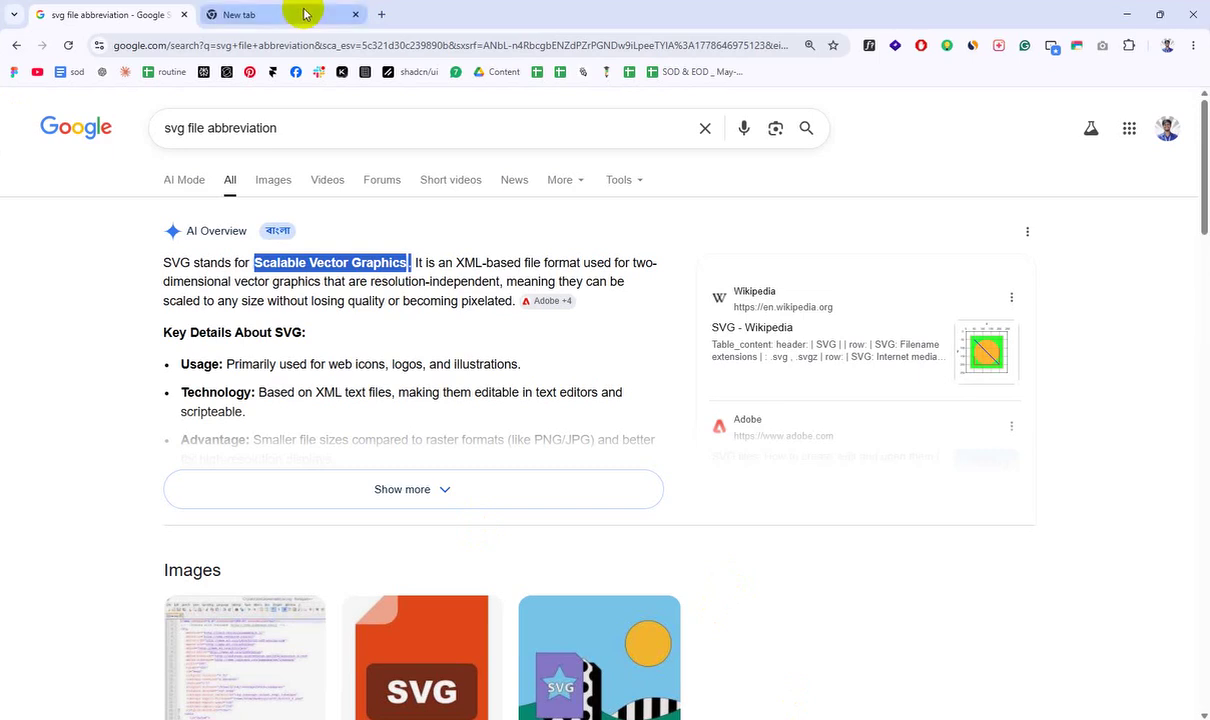
# Step: Search 'ui gra', open uiGradients, and copy the Haikus gradient's #fd746c colour code
pyautogui.click(327, 45)
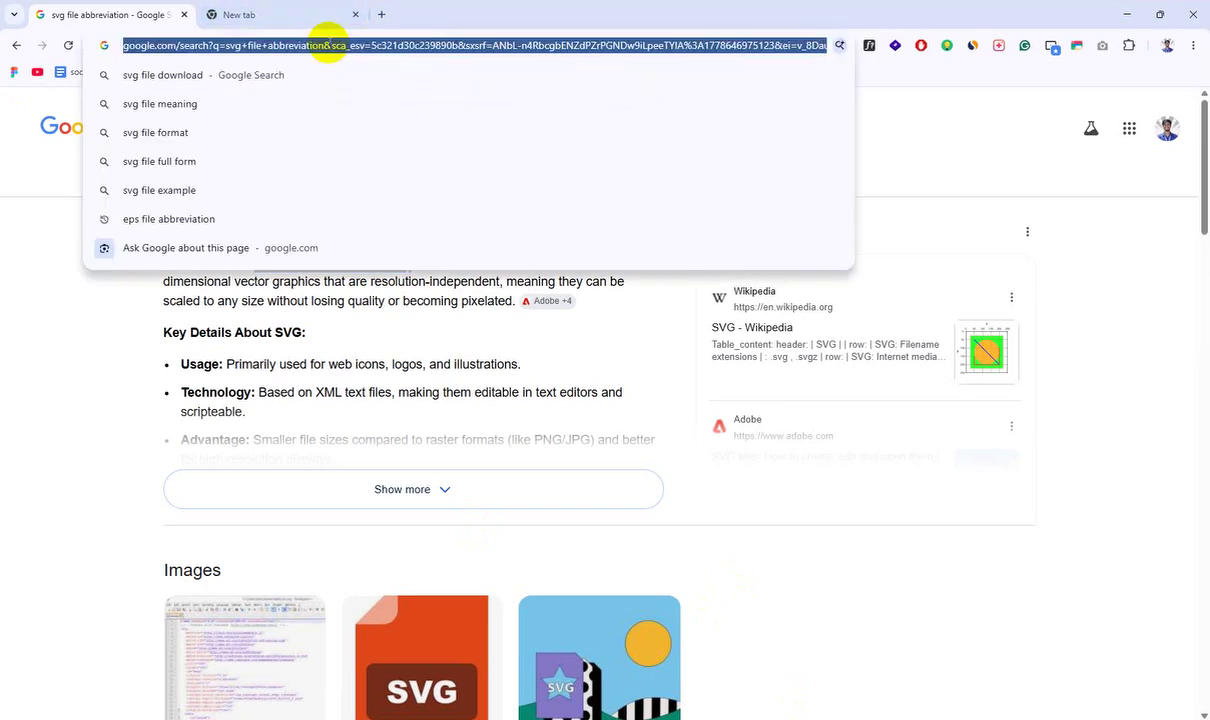
pyautogui.write('ui gra')
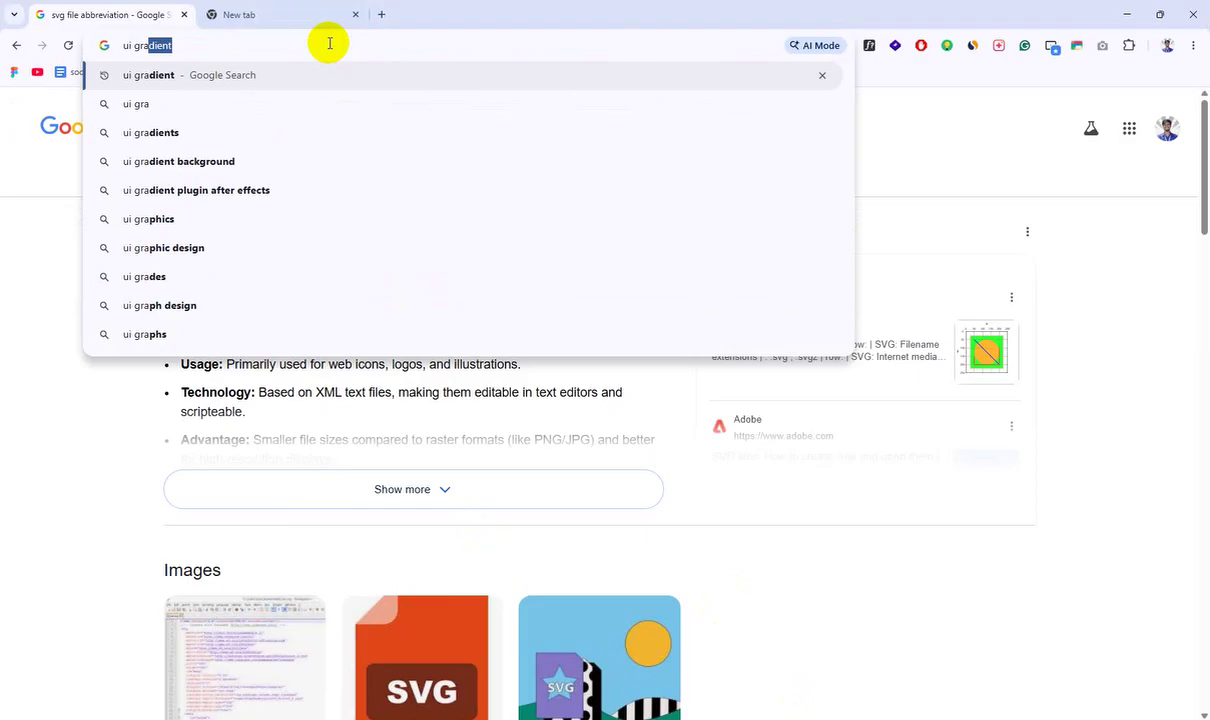
pyautogui.press('Return')
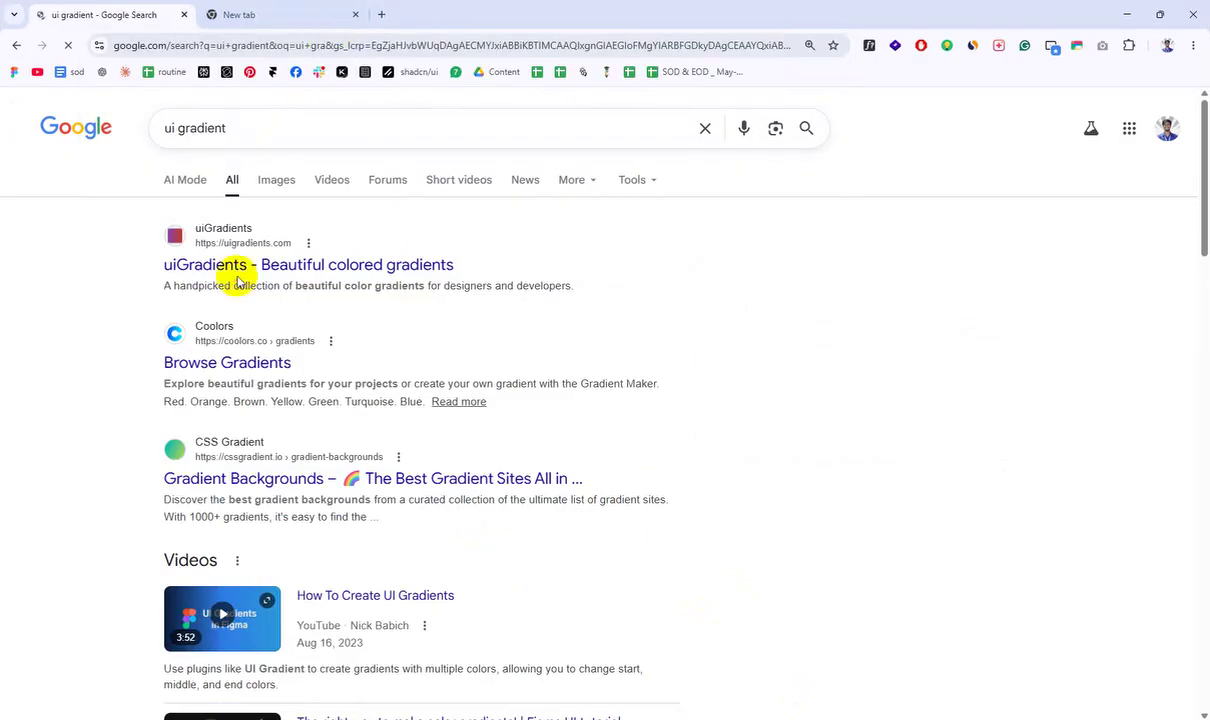
pyautogui.click(241, 268)
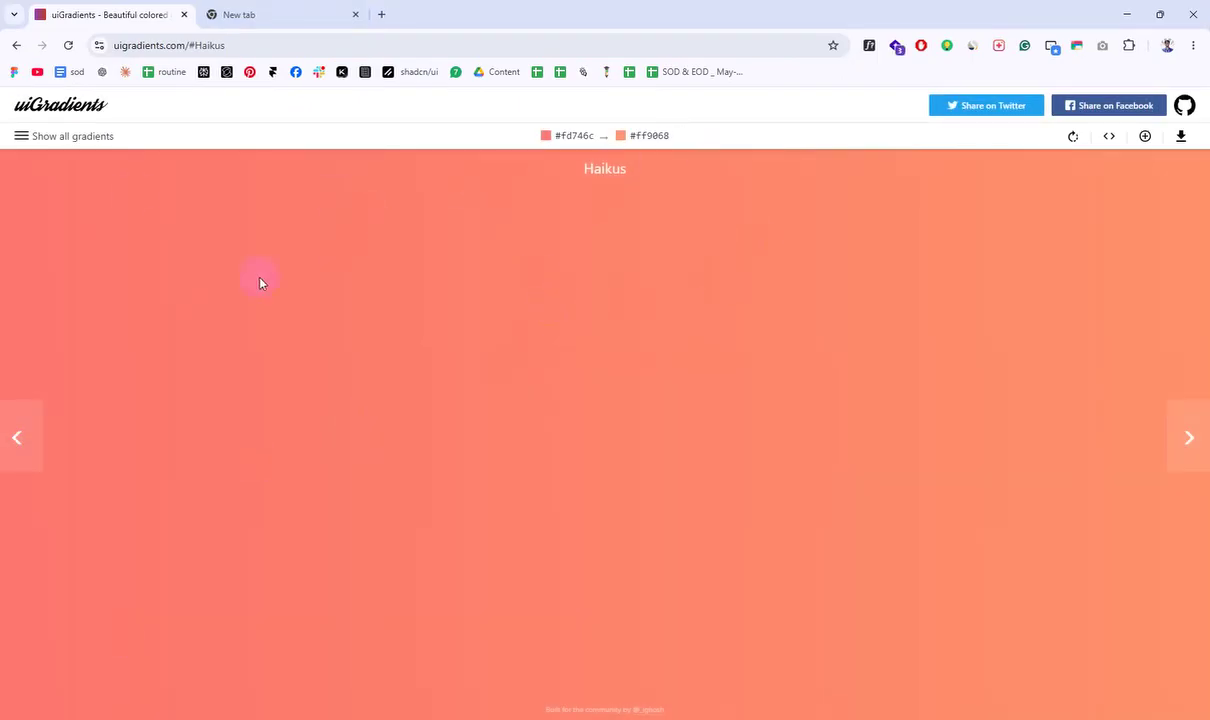
pyautogui.click(562, 137)
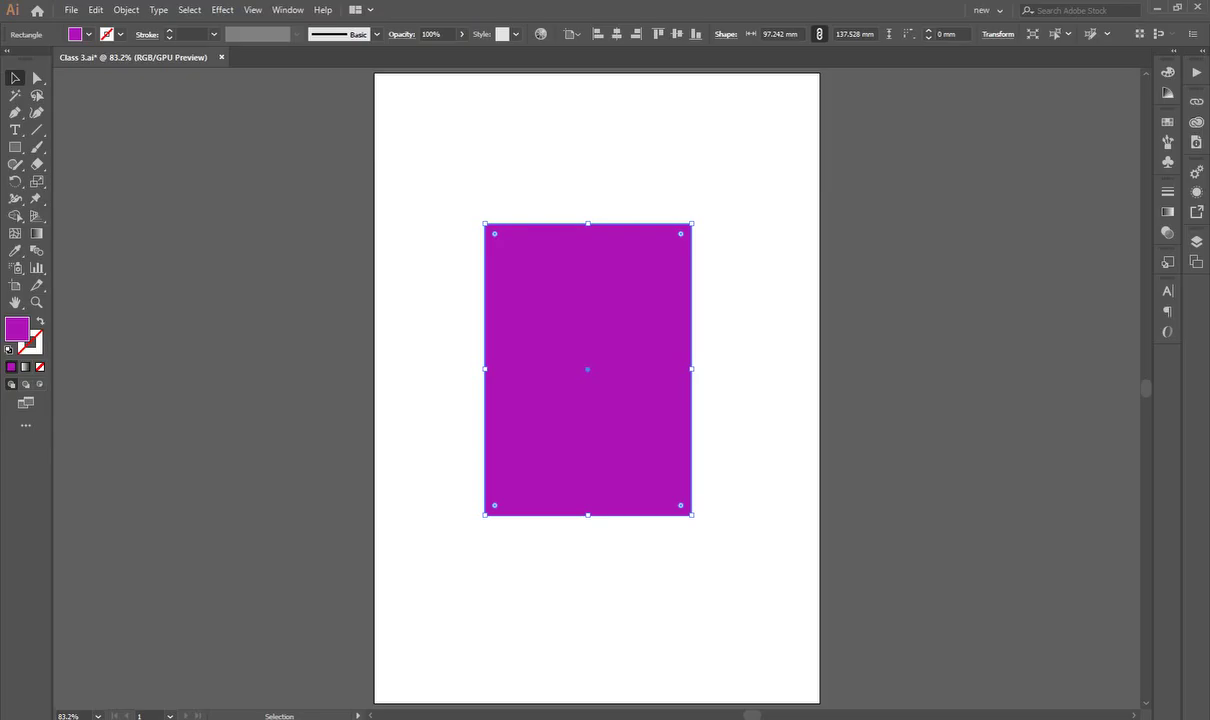
# Step: Paste fd746c into the fill's Color Picker to make the rectangle coral, then reselect it
pyautogui.doubleClick(15, 326)
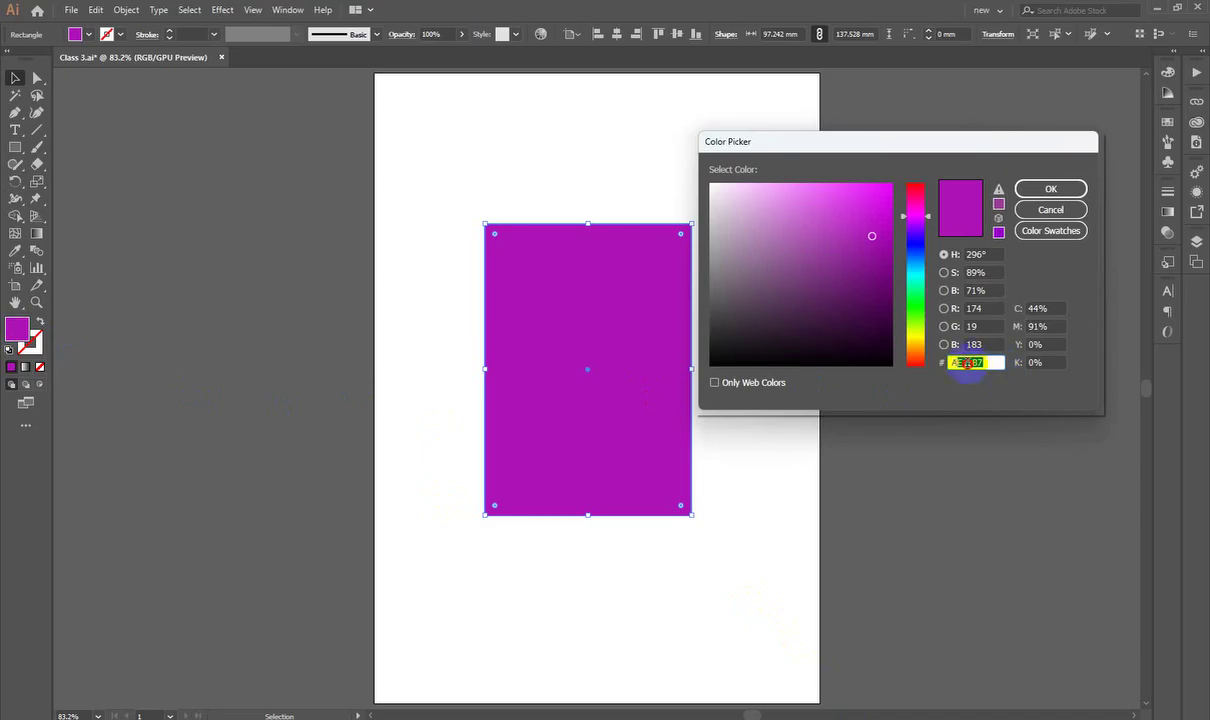
pyautogui.write('FF6F61')
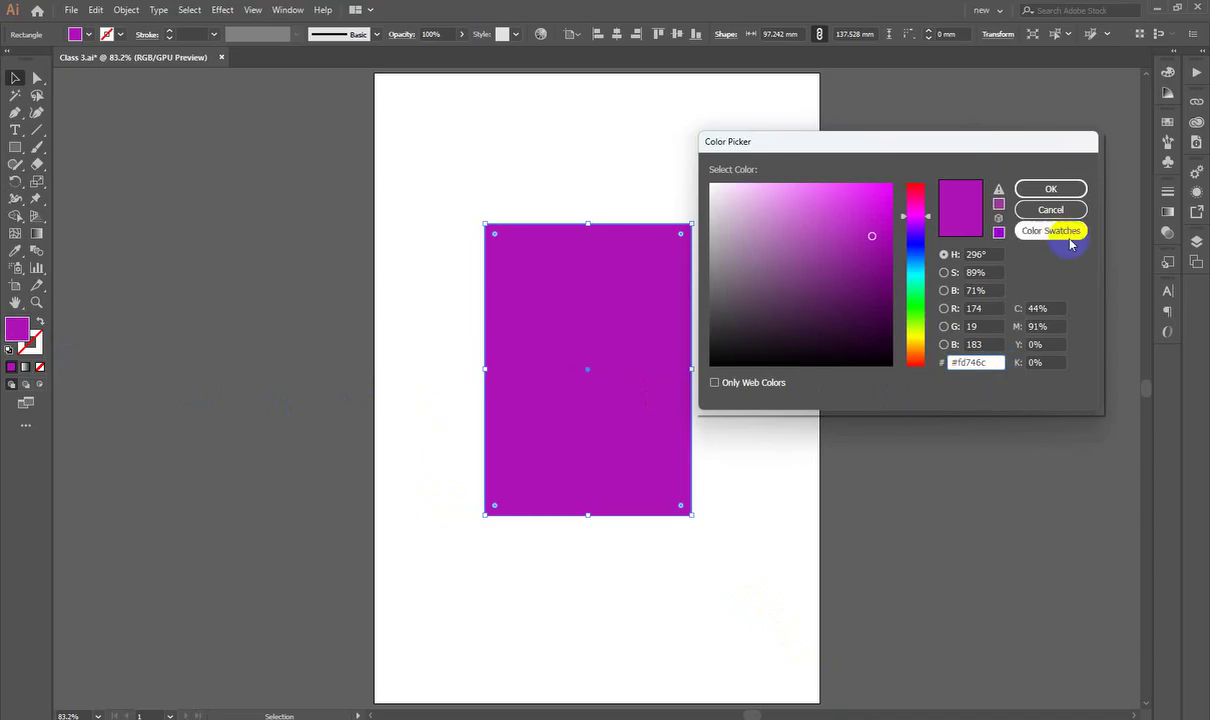
pyautogui.click(1050, 189)
pyautogui.click(1047, 321)
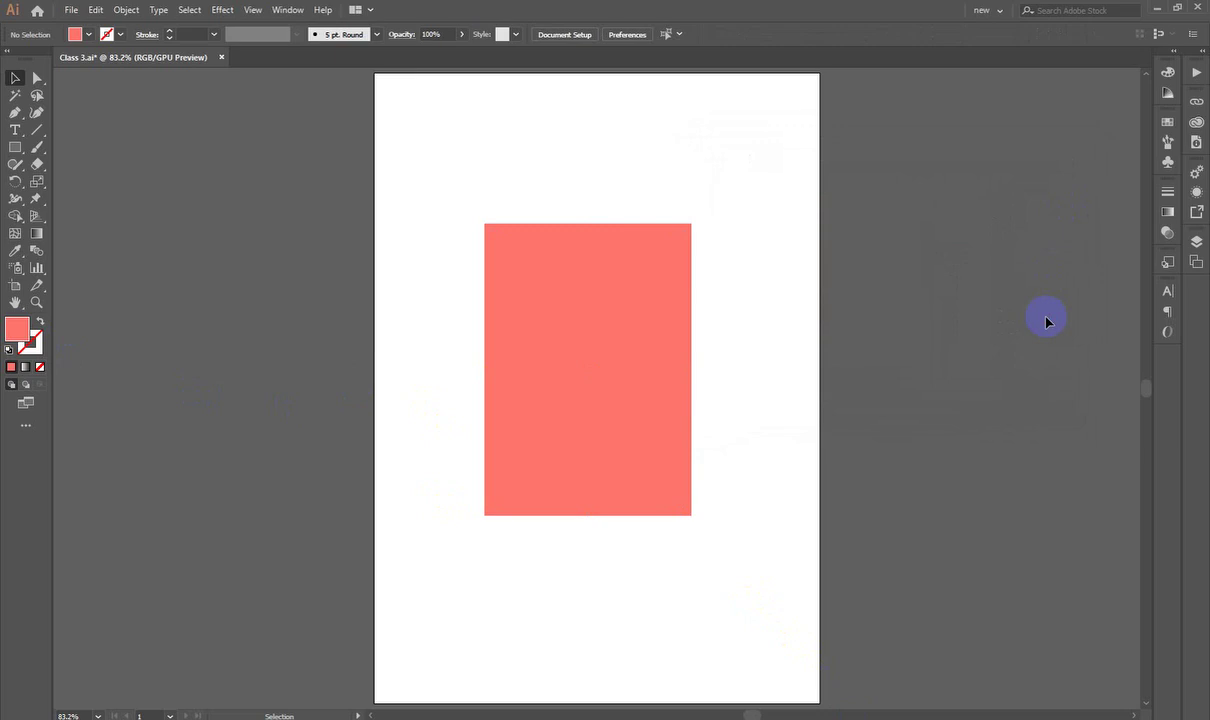
pyautogui.click(613, 416)
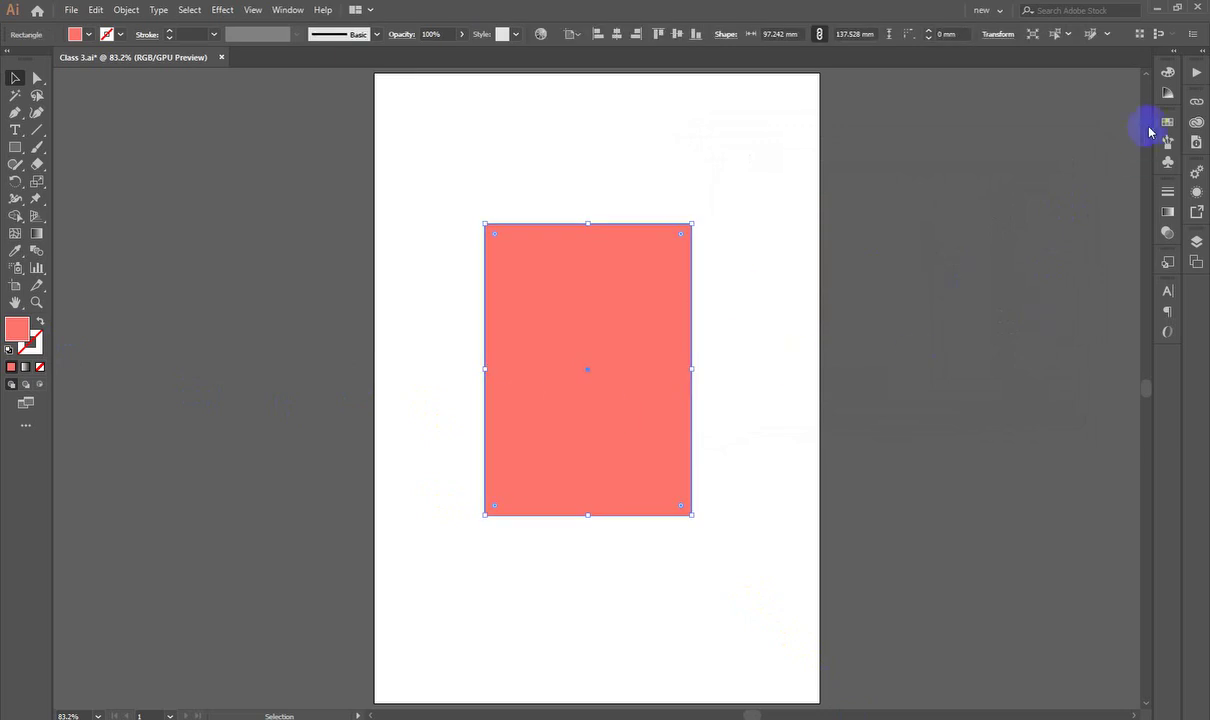
# Step: Switch the Color panel to RGB so the coral fill reads R 253, G 116, B 108
pyautogui.click(1165, 73)
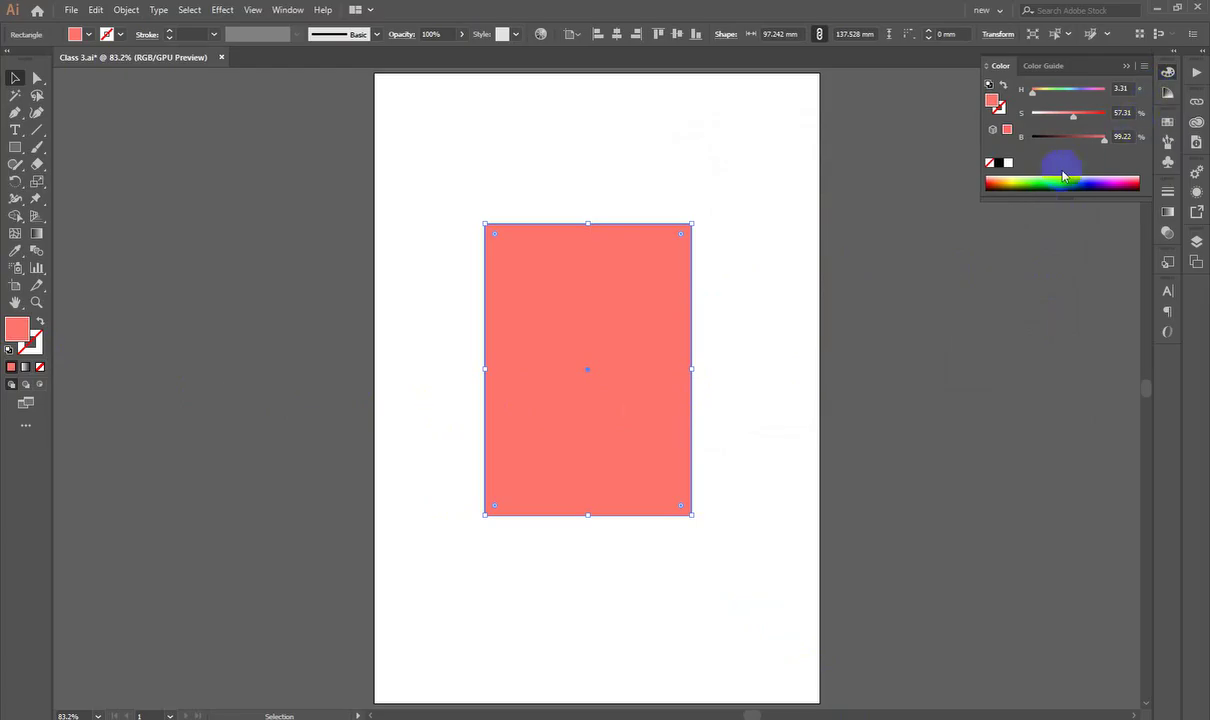
pyautogui.click(1143, 65)
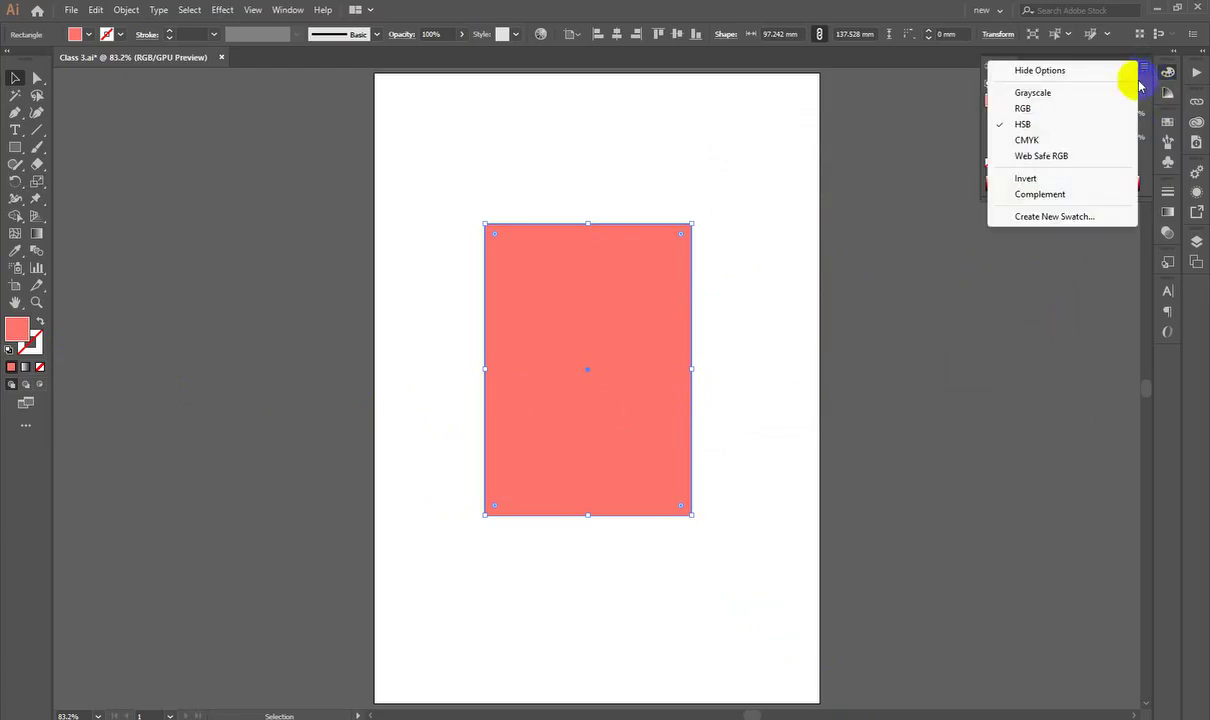
pyautogui.click(1065, 108)
pyautogui.click(1125, 162)
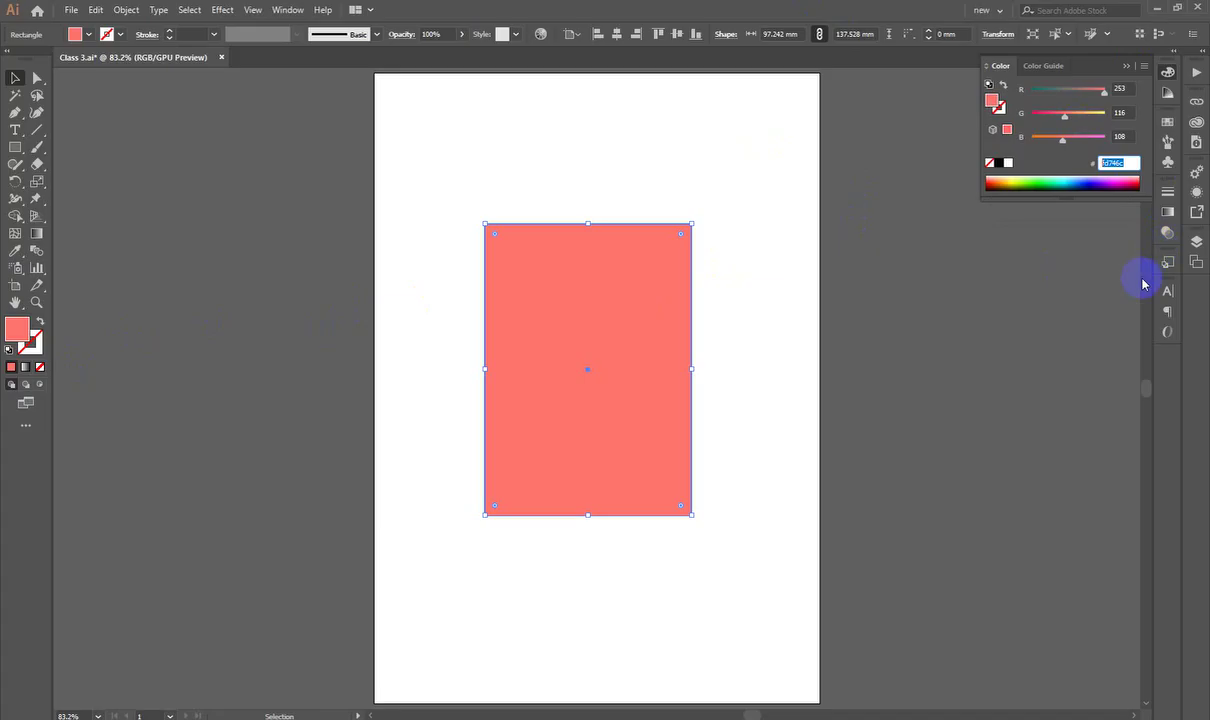
pyautogui.click(1010, 432)
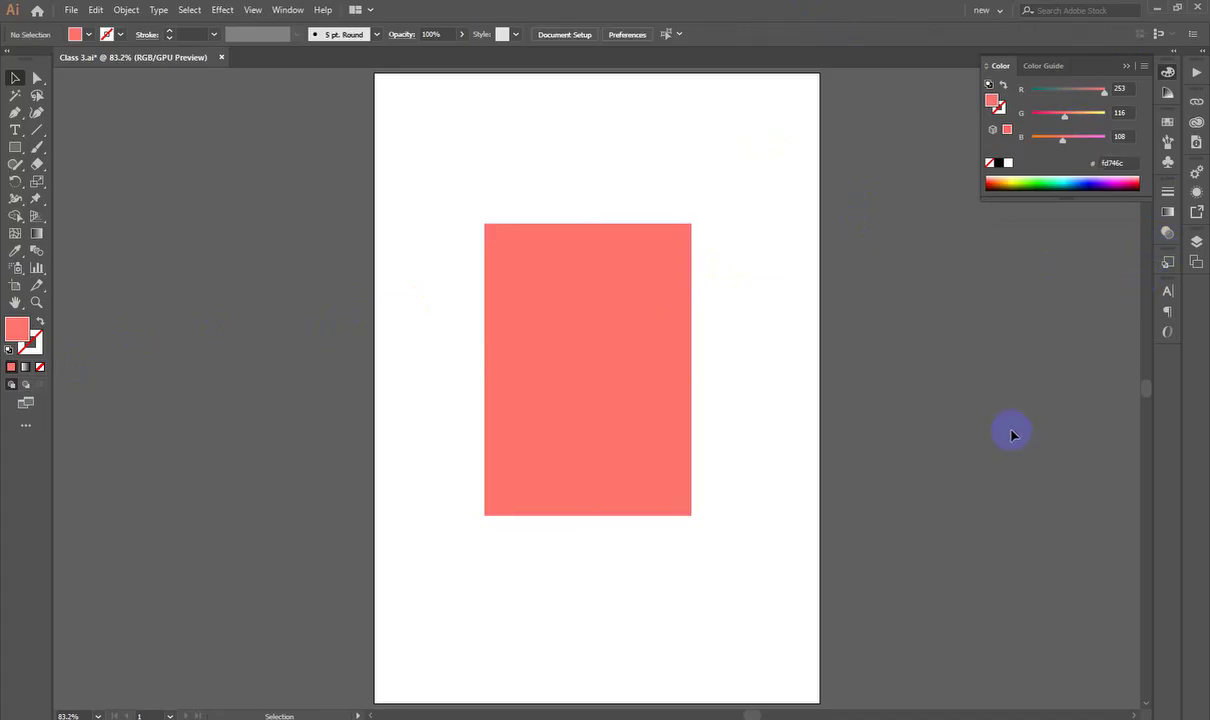
pyautogui.click(688, 432)
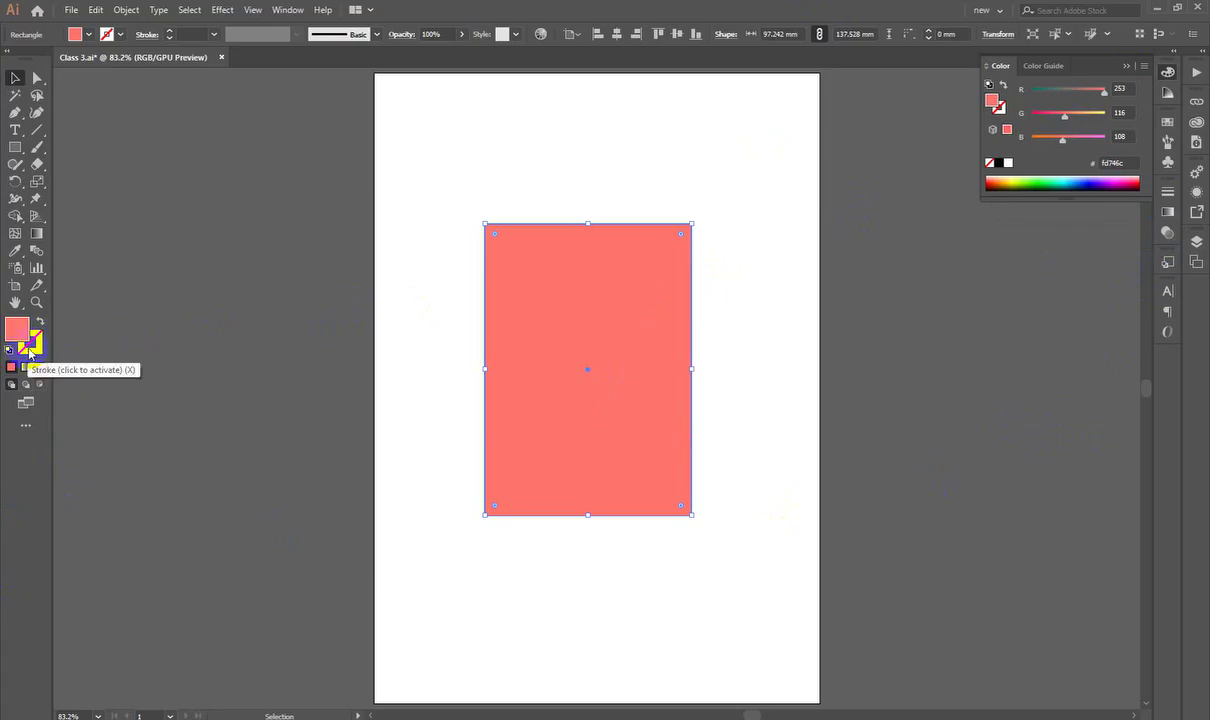
# Step: Collapse the Color panel, undo the coral fill back to purple, and activate the stroke swatch
pyautogui.click(1167, 71)
pyautogui.hotkey('ctrl', 'z')
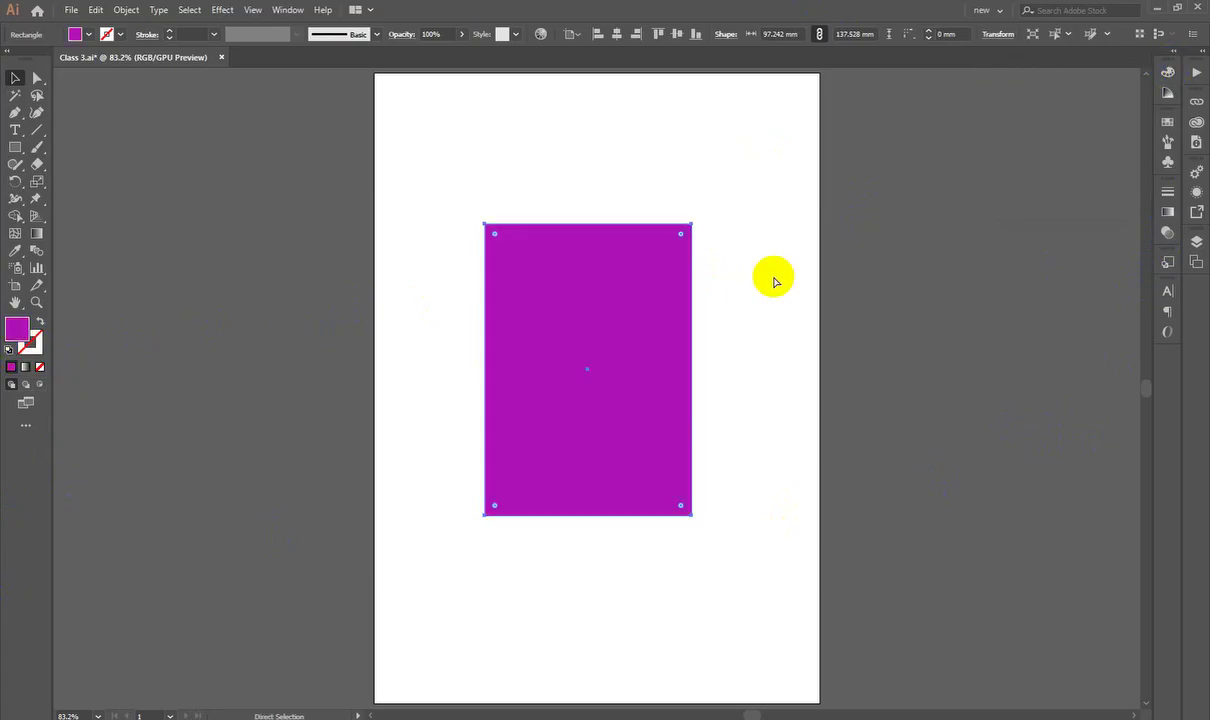
pyautogui.click(93, 460)
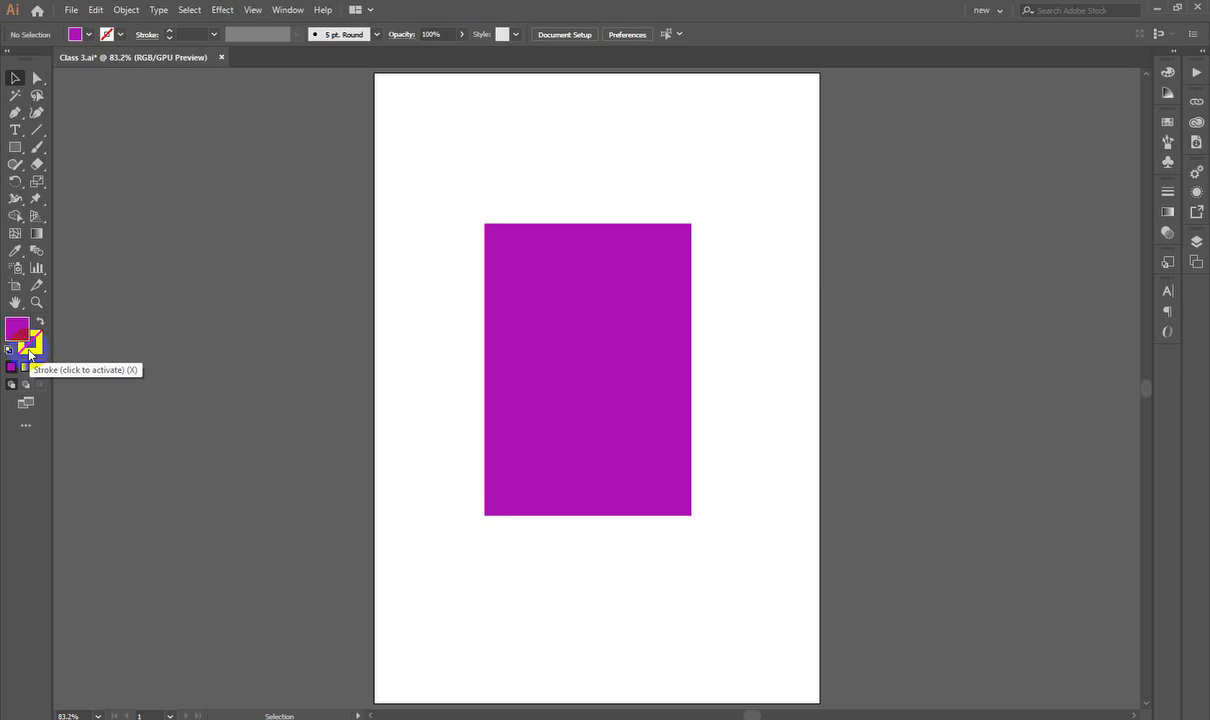
pyautogui.click(30, 352)
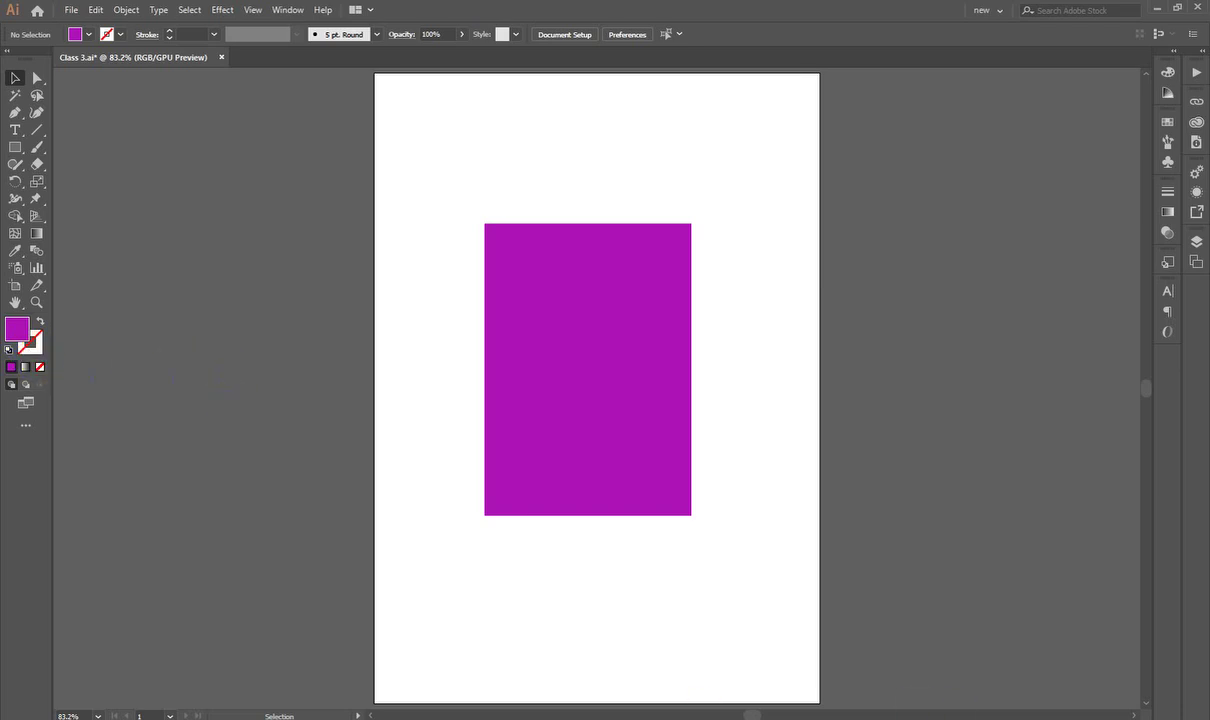
# Step: Snip the toolbox area with a rectangle annotation, then launch Windows Magnifier via 'mag'
pyautogui.press('Print')
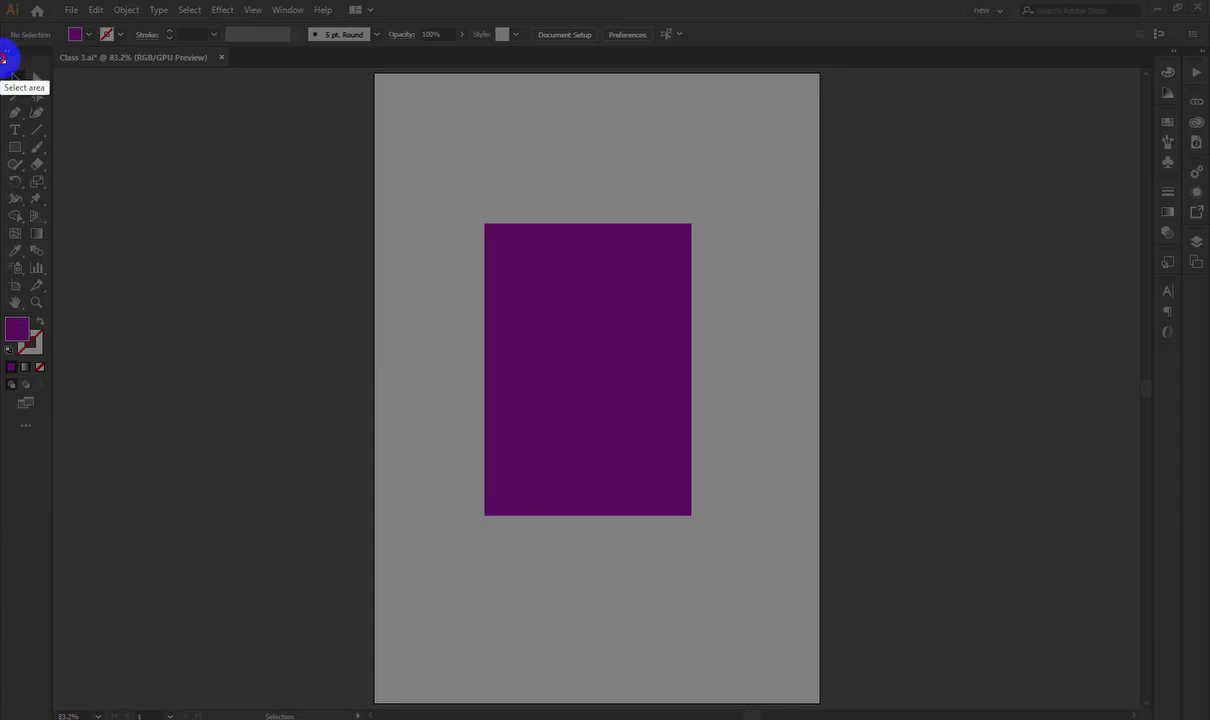
pyautogui.moveTo(1, 53); pyautogui.dragTo(108, 520)
pyautogui.click(121, 440)
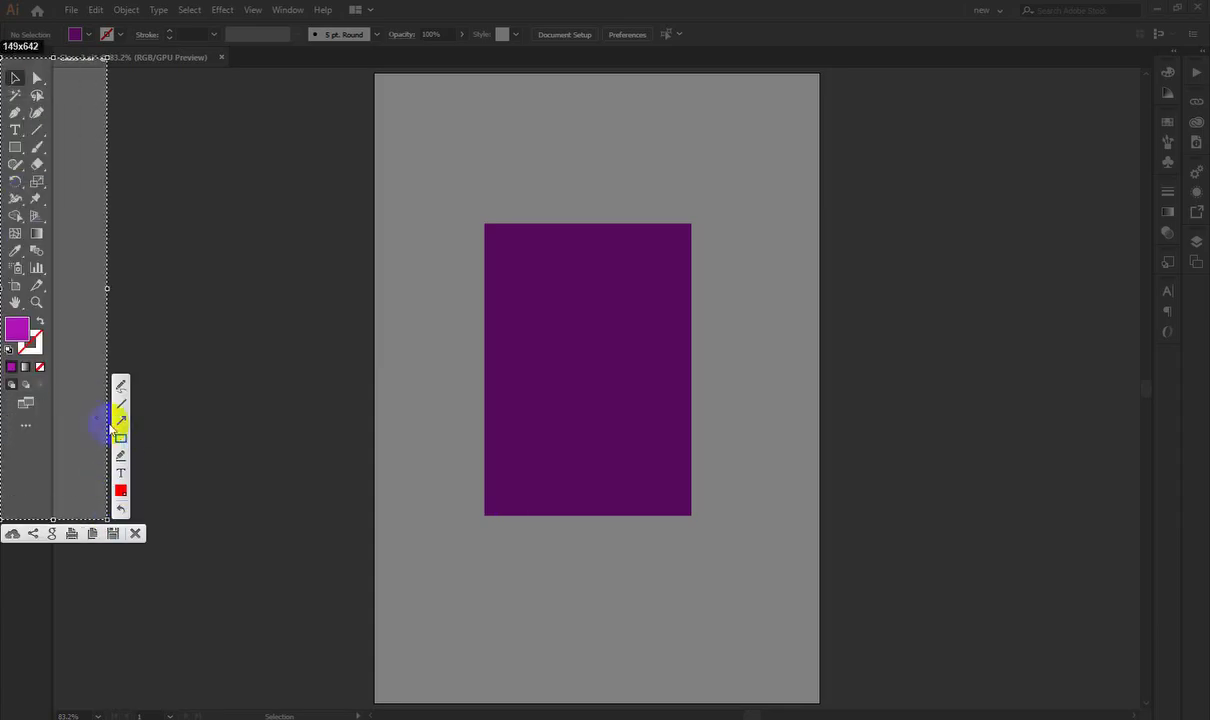
pyautogui.click(137, 533)
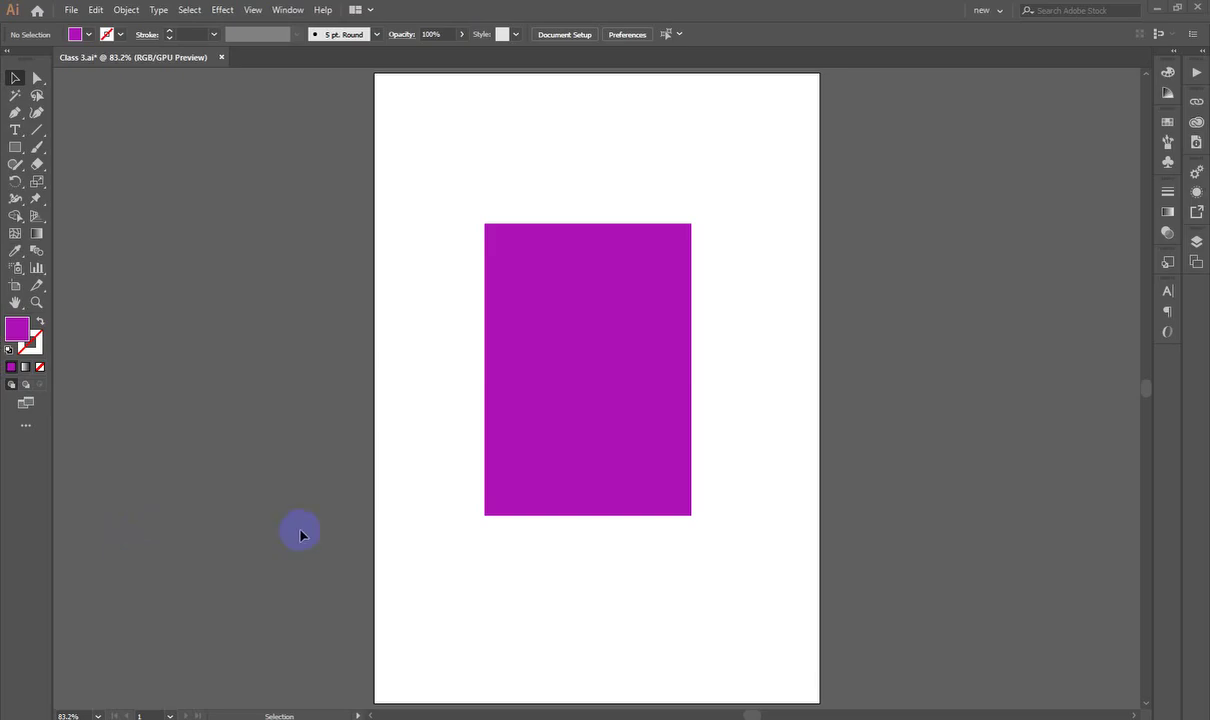
pyautogui.write('mag')
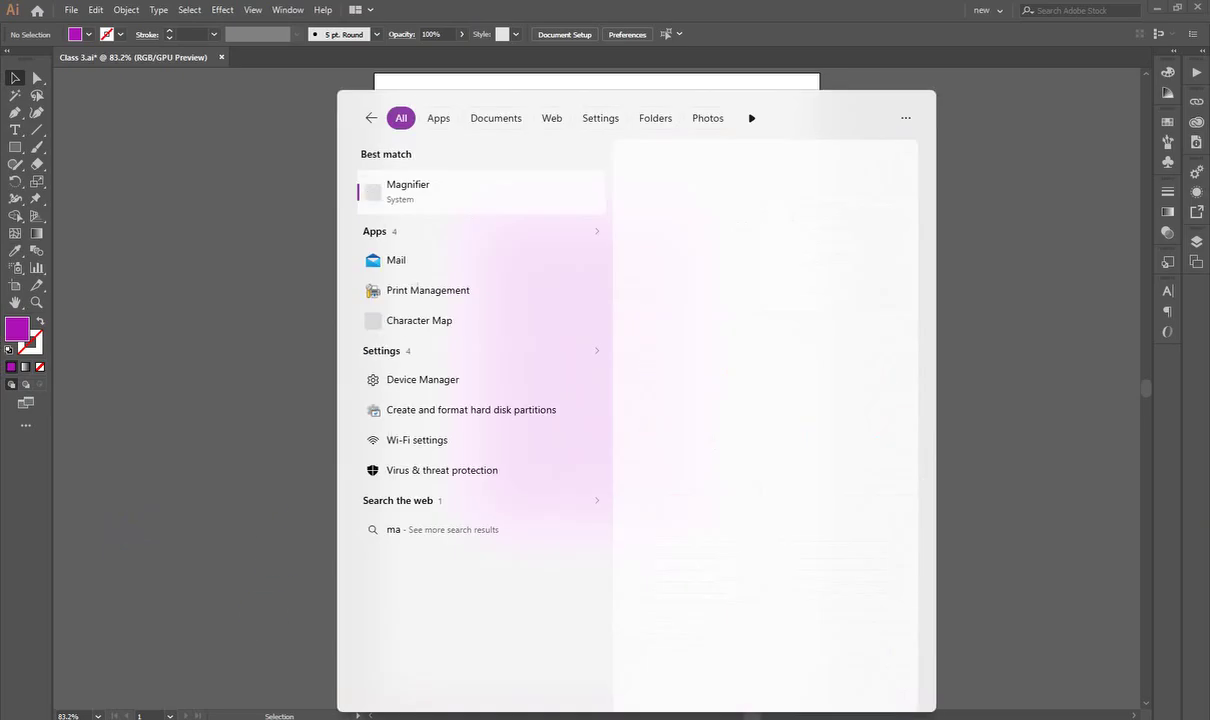
pyautogui.click(481, 195)
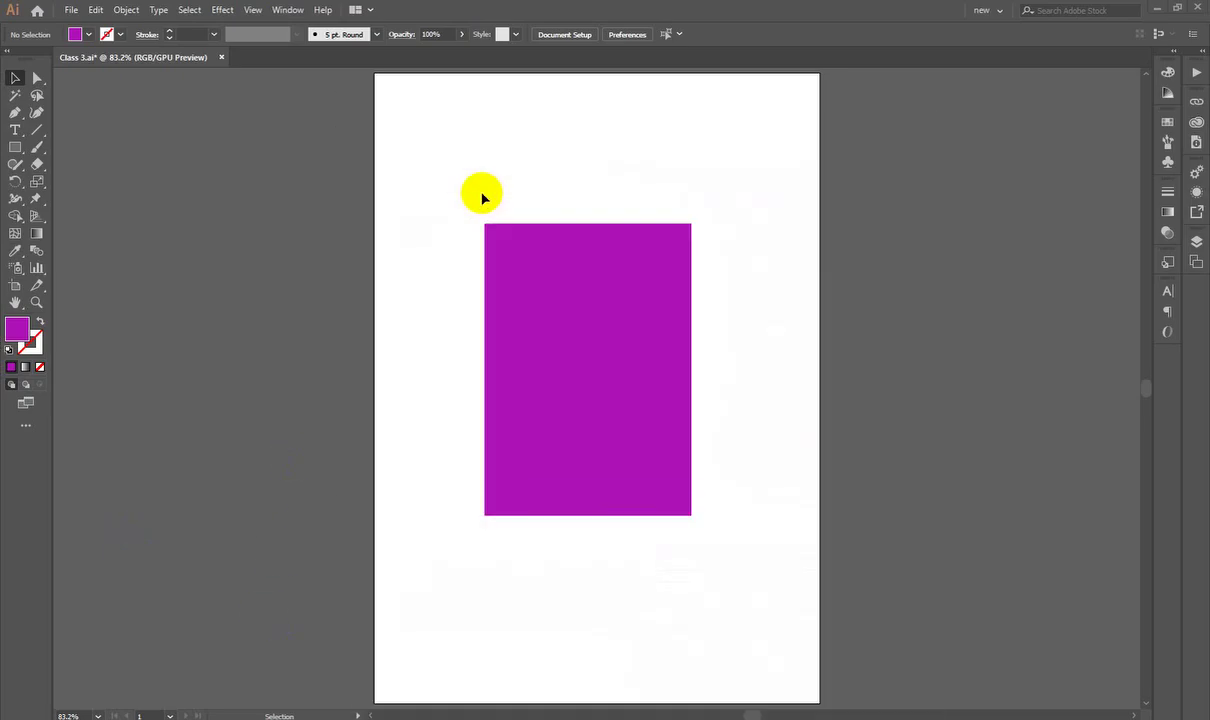
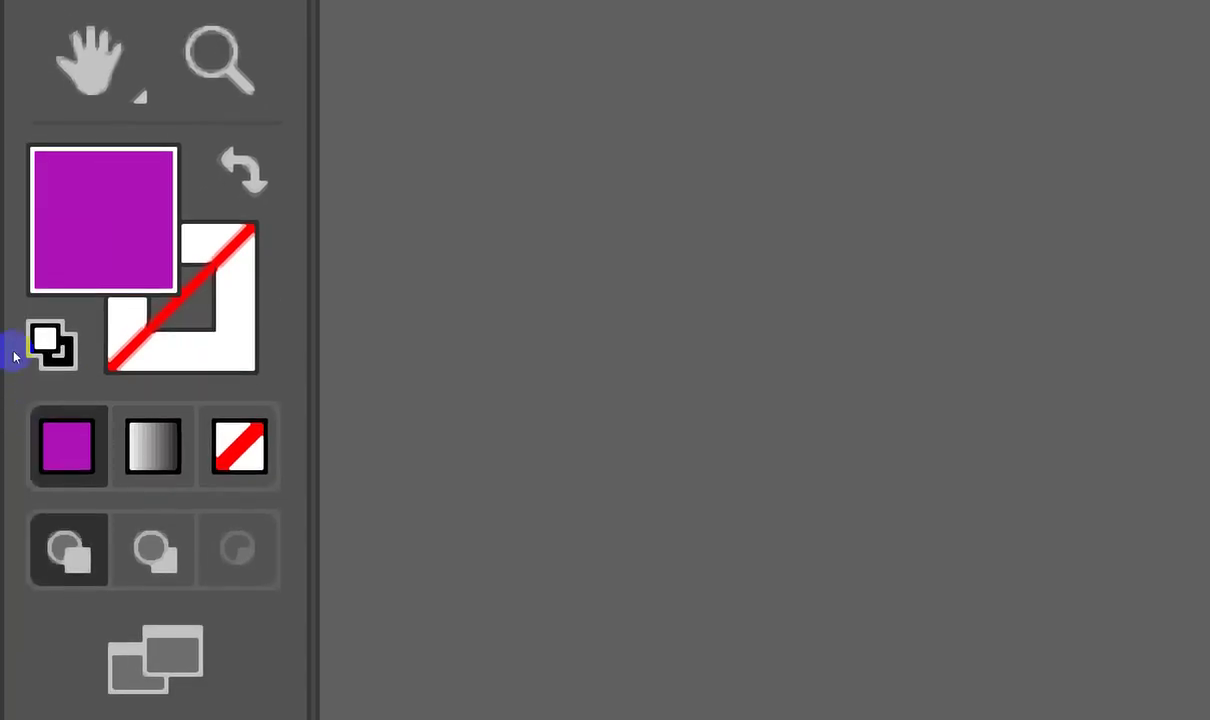
# Step: Restore the default fill and stroke, then swap them for a black fill and white stroke
pyautogui.click(45, 345)
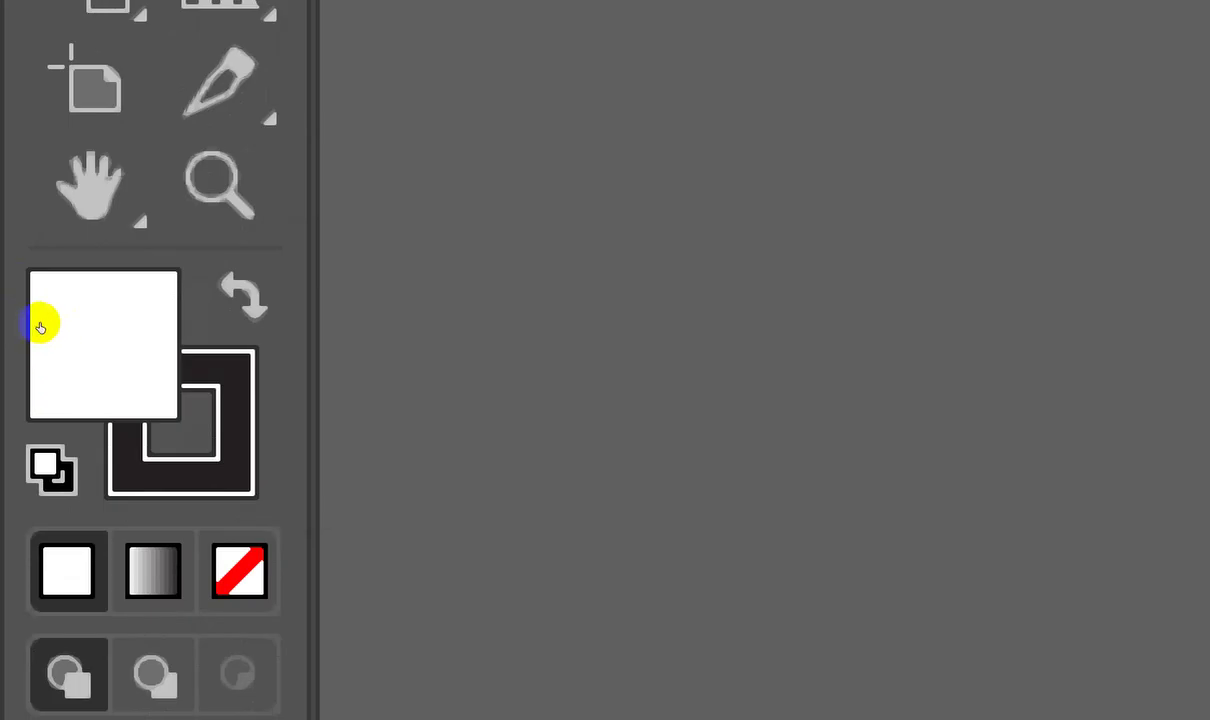
pyautogui.hotkey('shift', 'x')
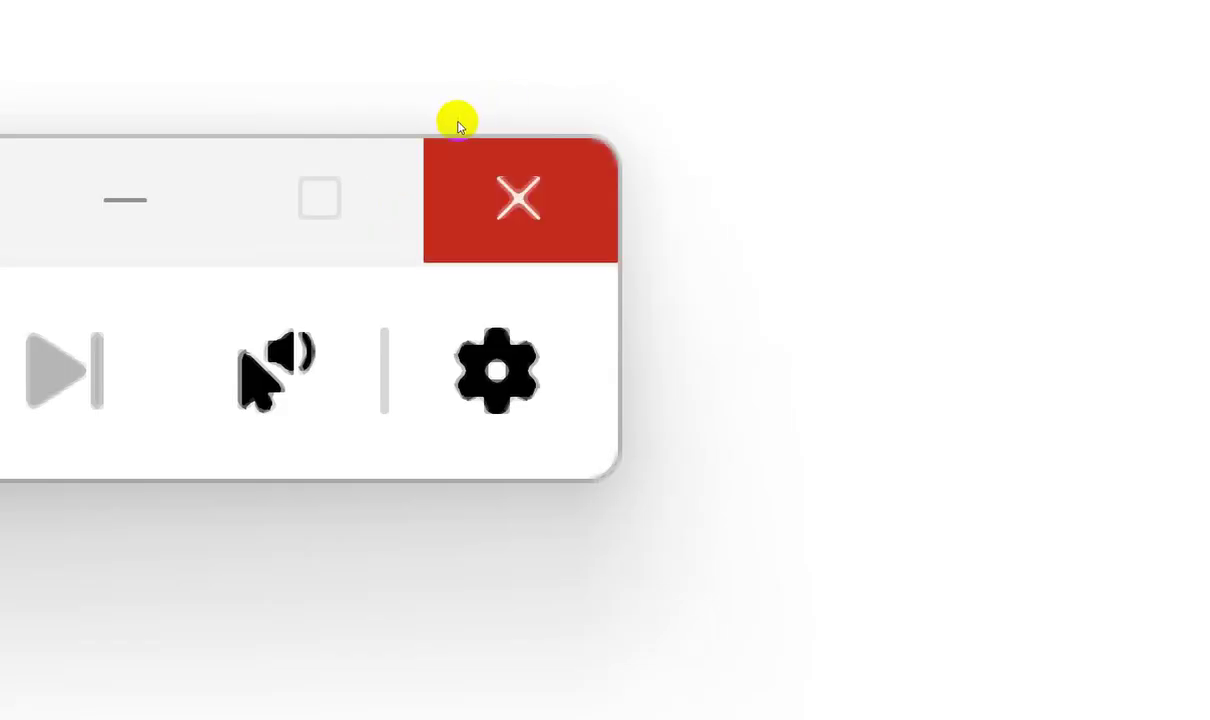
# Step: Zoom out to the whole artboard and stretch the magenta rectangle toward artboard size
pyautogui.click(458, 128)
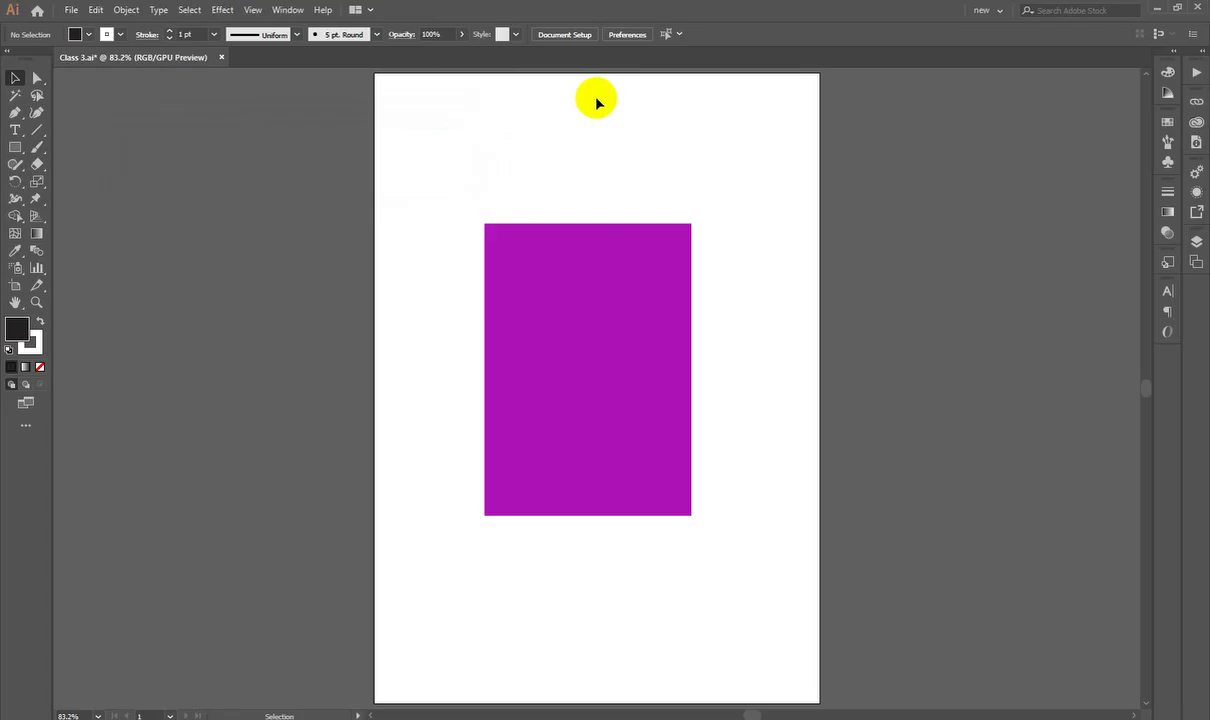
pyautogui.press('v')
pyautogui.hotkey('ctrl', '-')
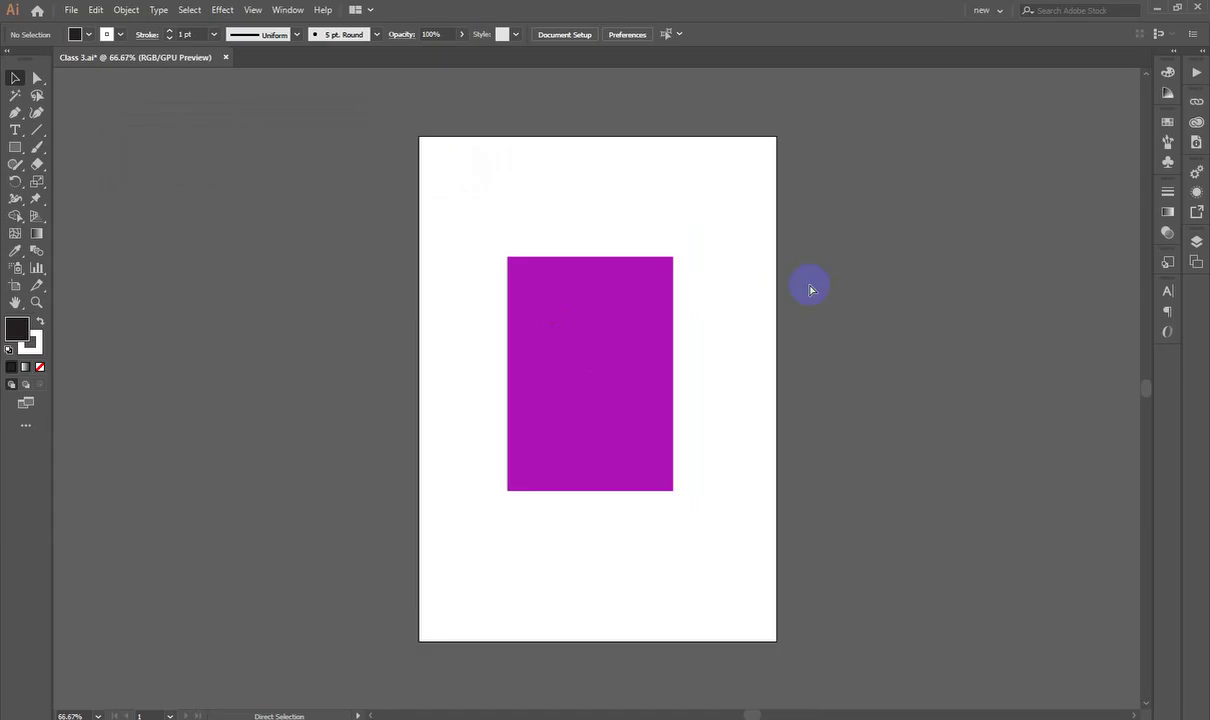
pyautogui.scroll(2, 567, 332)
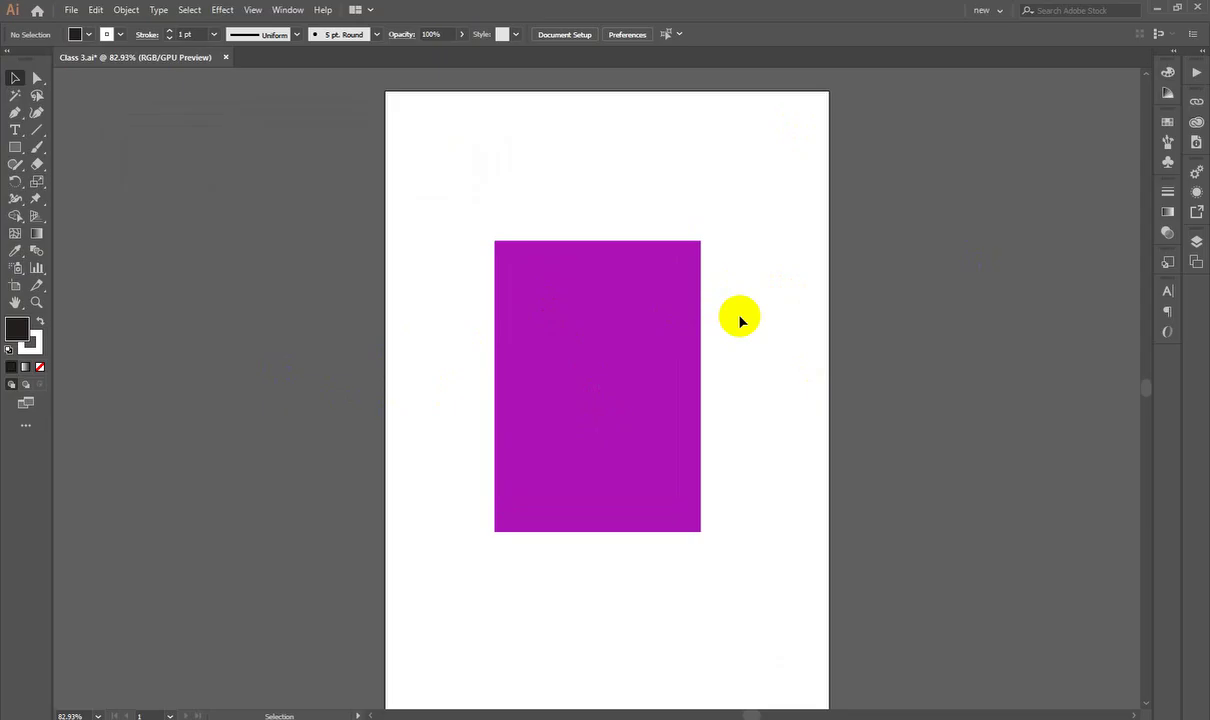
pyautogui.moveTo(668, 374); pyautogui.dragTo(697, 407)
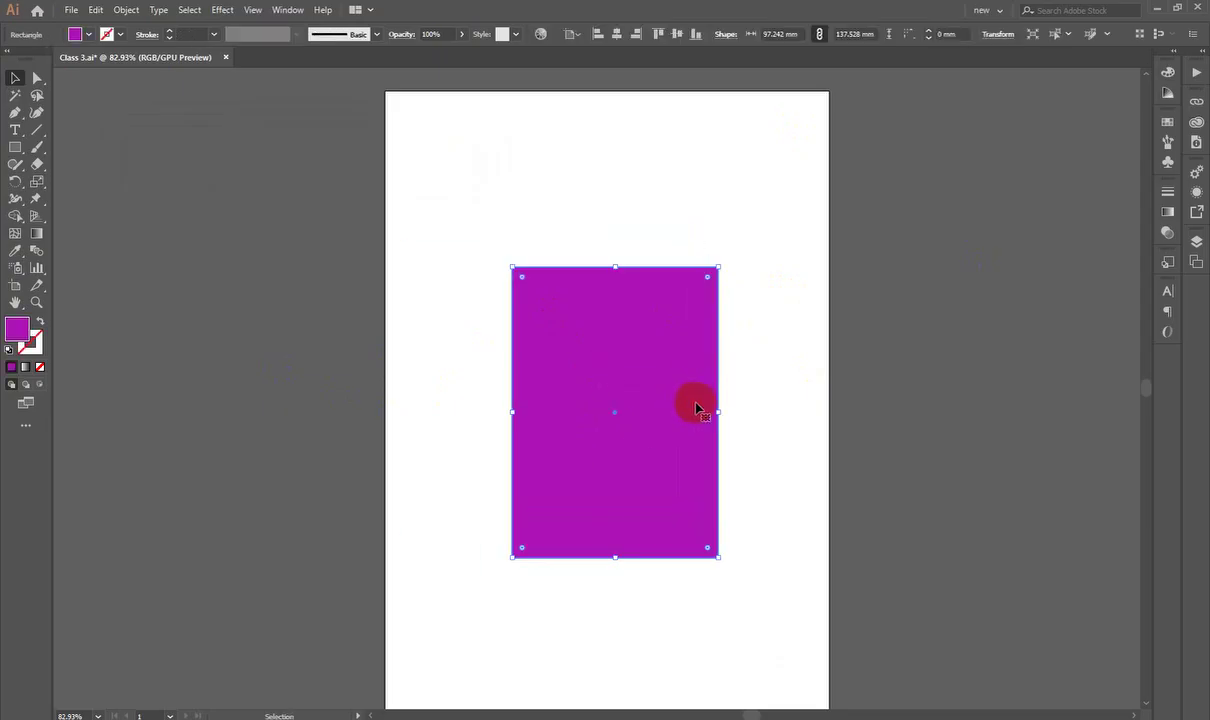
pyautogui.moveTo(615, 270); pyautogui.dragTo(624, 127)
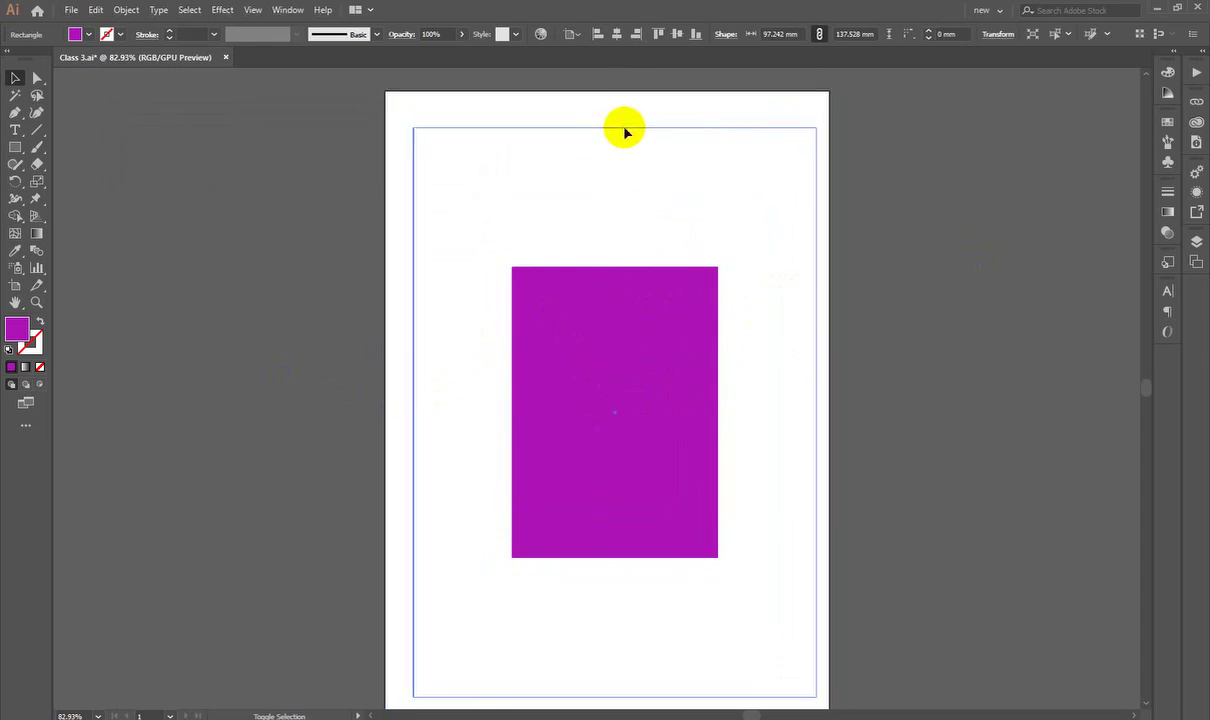
pyautogui.click(872, 283)
# Step: Delete and restore the magenta rectangle, undo a full-artboard stretch, and move it up-left
pyautogui.click(734, 292)
pyautogui.press('Delete')
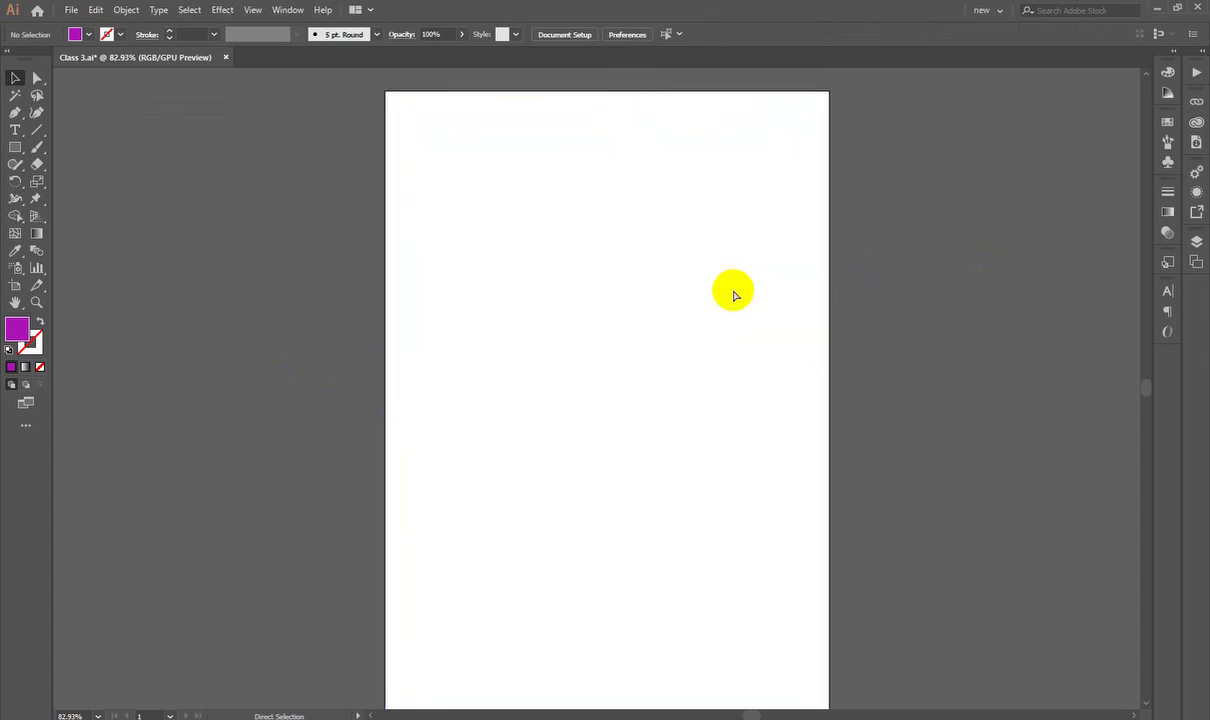
pyautogui.hotkey('ctrl', 'z')
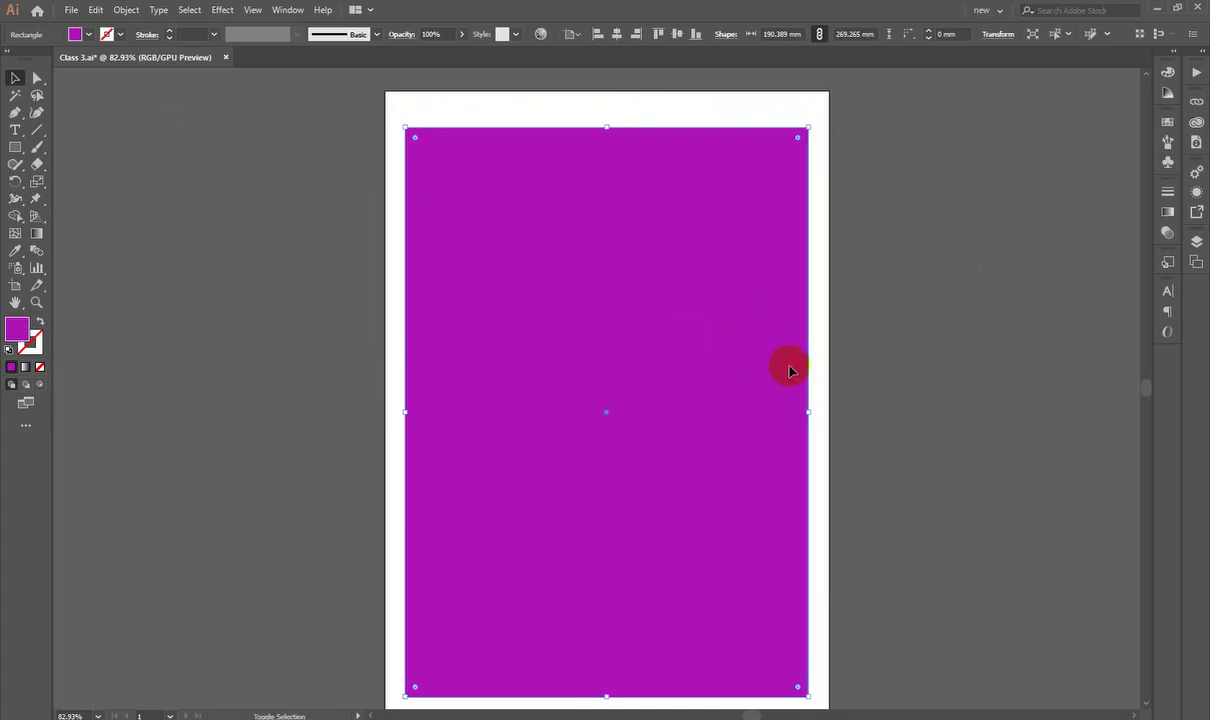
pyautogui.moveTo(606, 127); pyautogui.dragTo(614, 93)
pyautogui.click(895, 359)
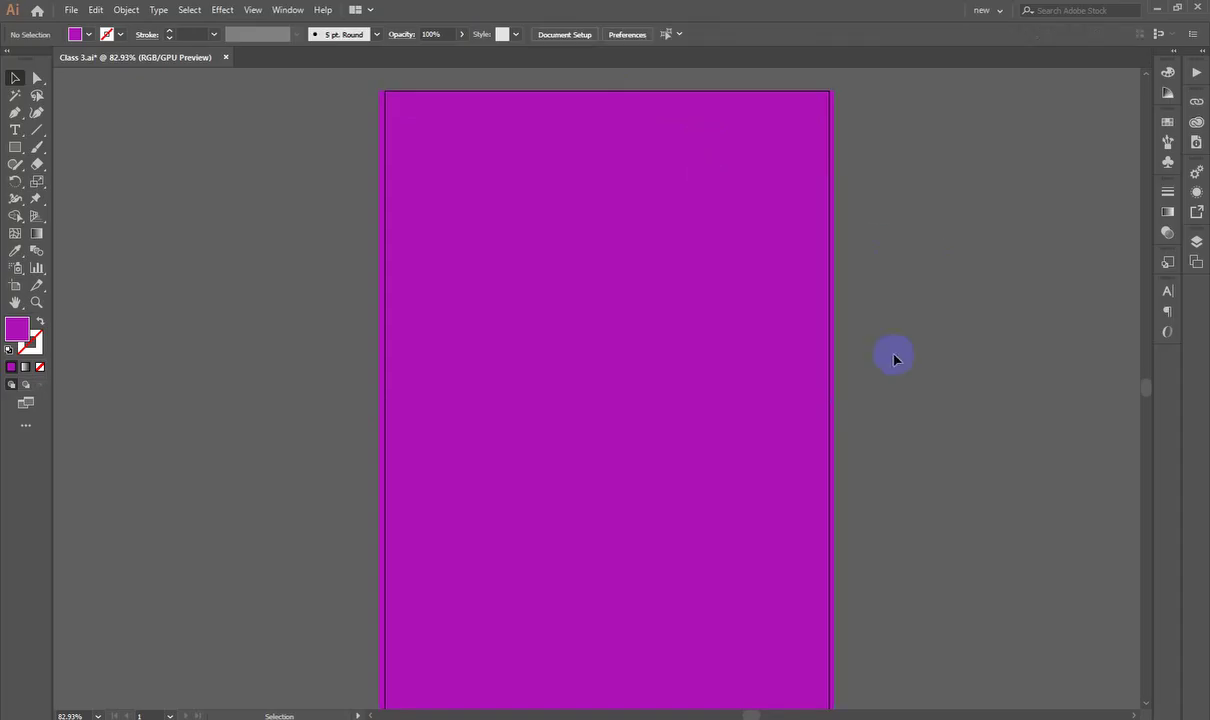
pyautogui.hotkey('ctrl', 'z')
pyautogui.click(764, 373)
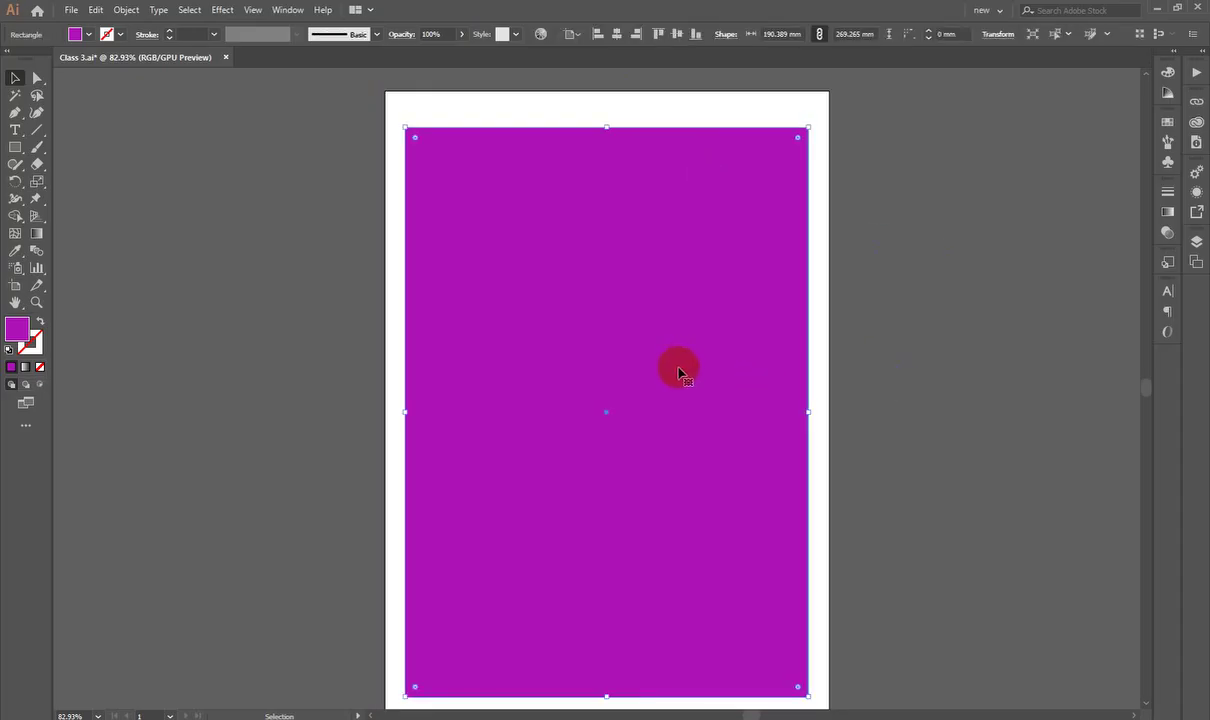
pyautogui.moveTo(780, 438); pyautogui.dragTo(760, 413)
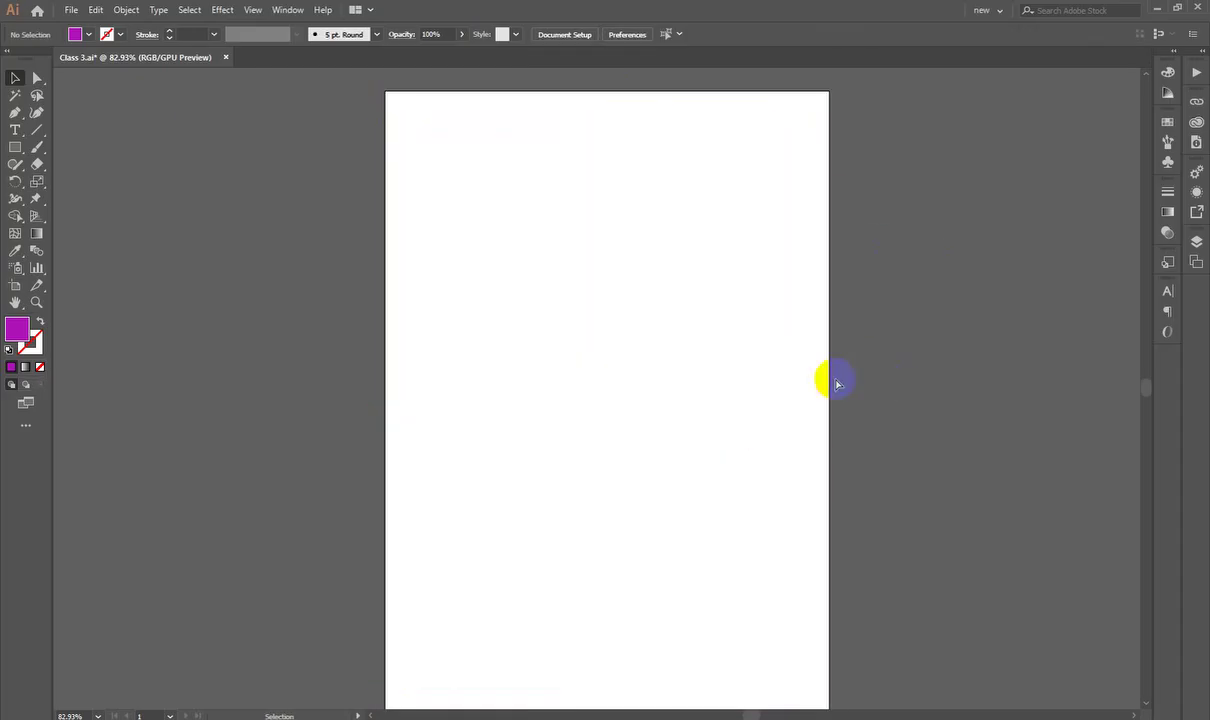
# Step: Choose the plain Type Tool from the text-tool flyout
pyautogui.click(14, 135)
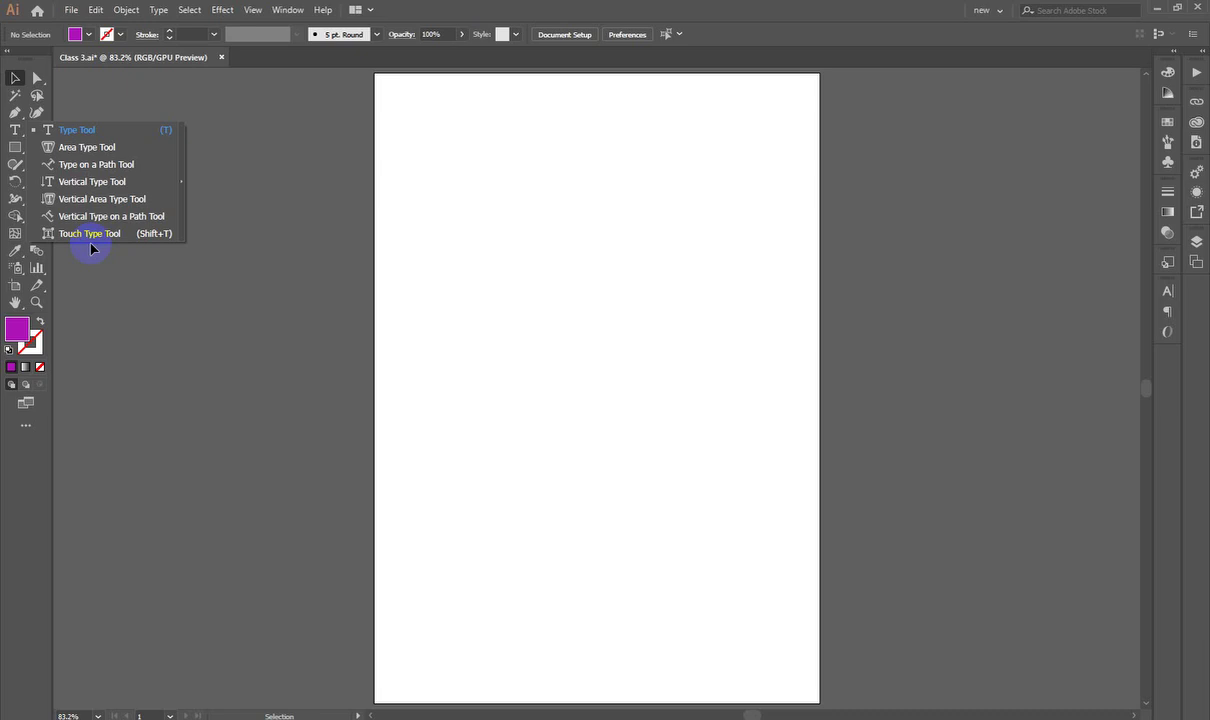
pyautogui.click(80, 132)
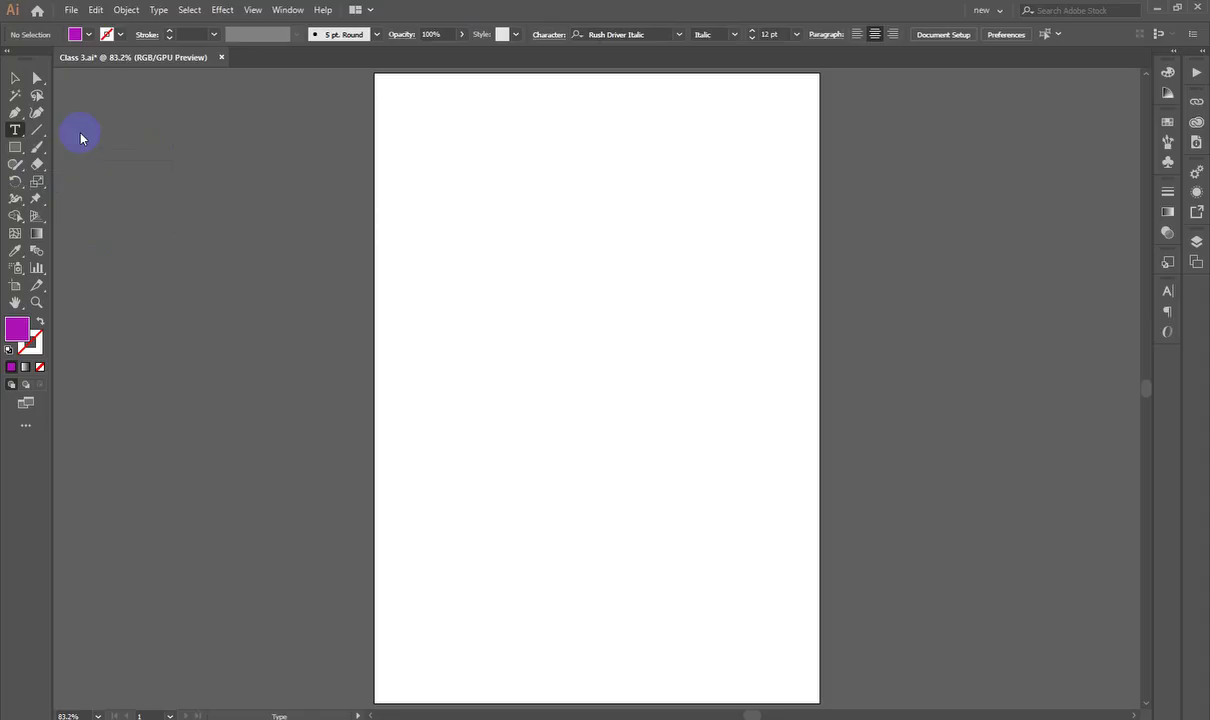
# Step: Place Lorem Ipsum placeholder text, zoom in on it, and position it near the top
pyautogui.click(476, 219)
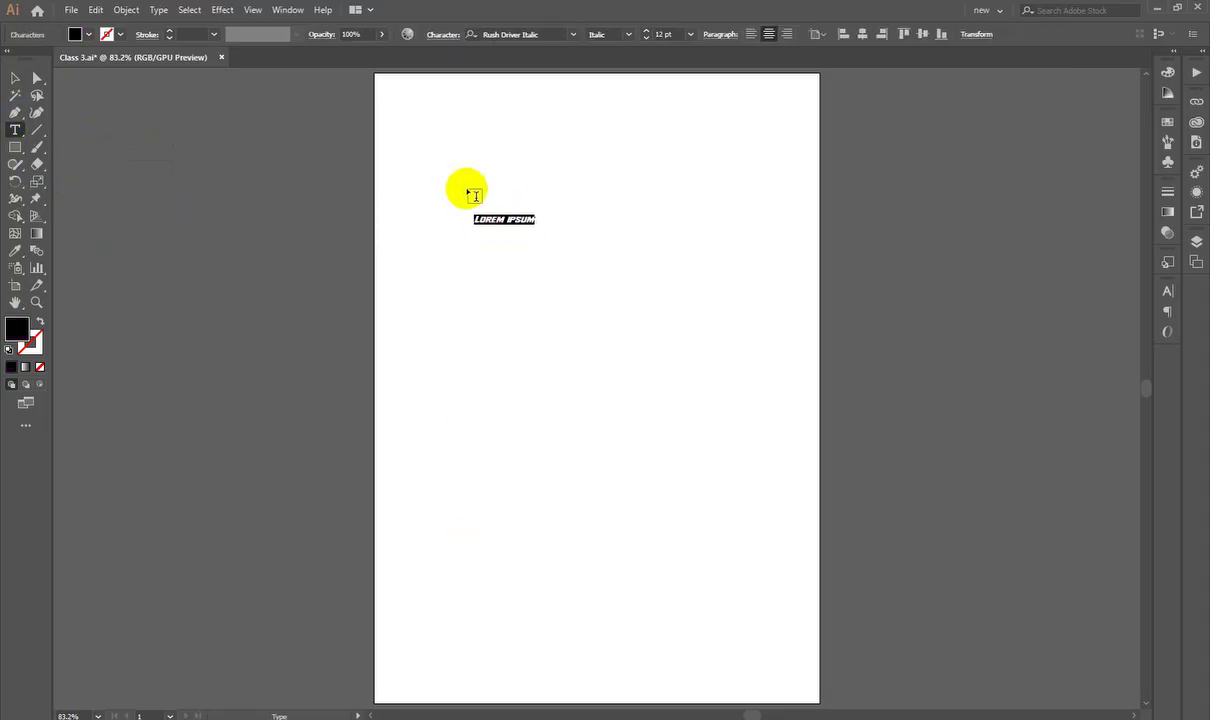
pyautogui.click(15, 77)
pyautogui.hotkey('ctrl', 'space')
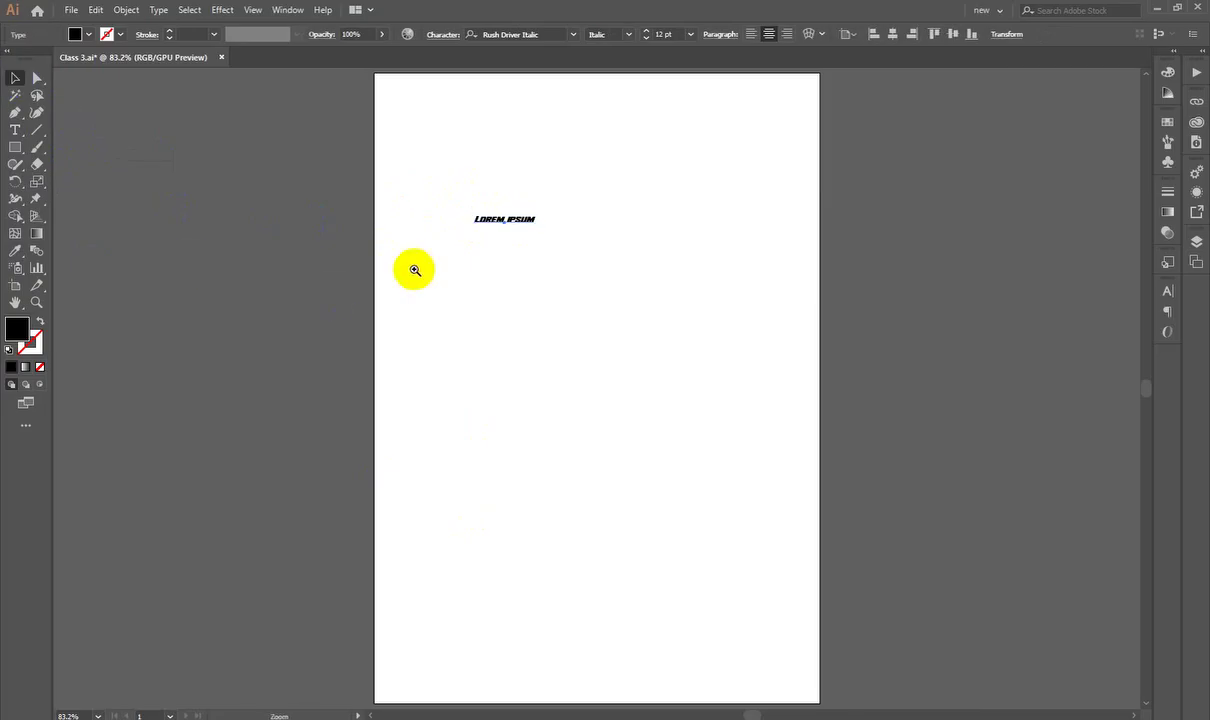
pyautogui.moveTo(461, 192); pyautogui.dragTo(805, 298)
pyautogui.moveTo(634, 297); pyautogui.dragTo(715, 296)
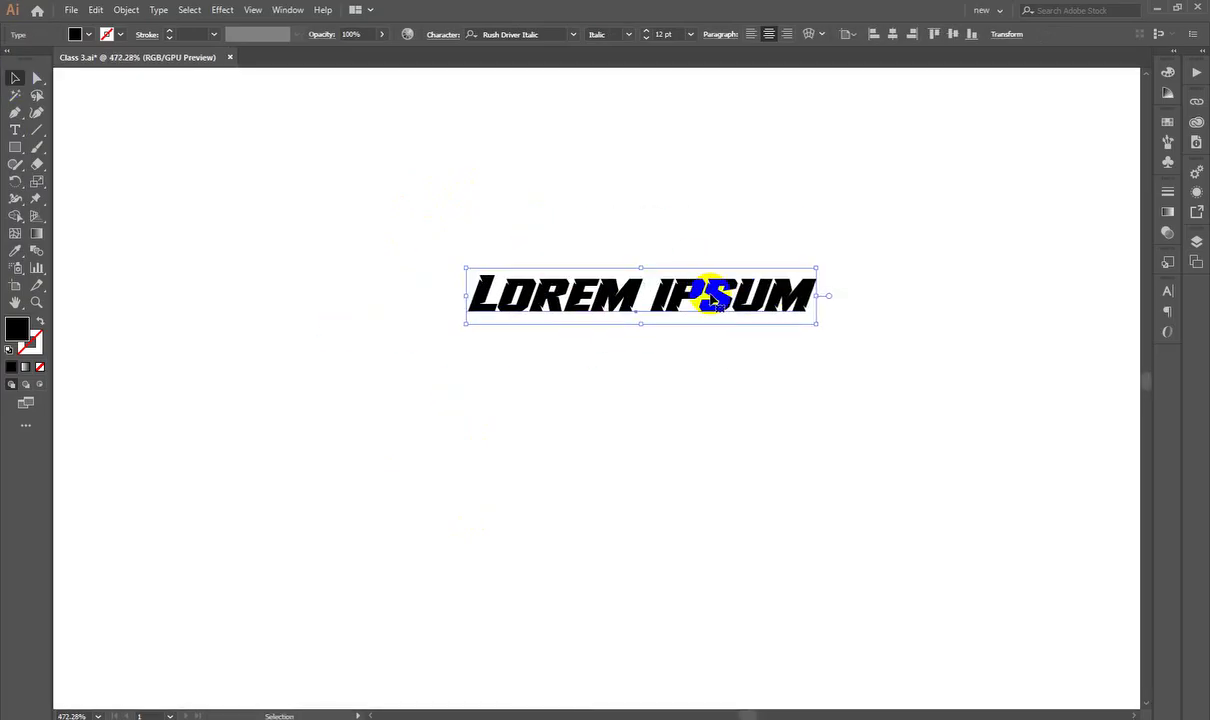
pyautogui.click(643, 308)
pyautogui.moveTo(629, 276); pyautogui.dragTo(604, 245)
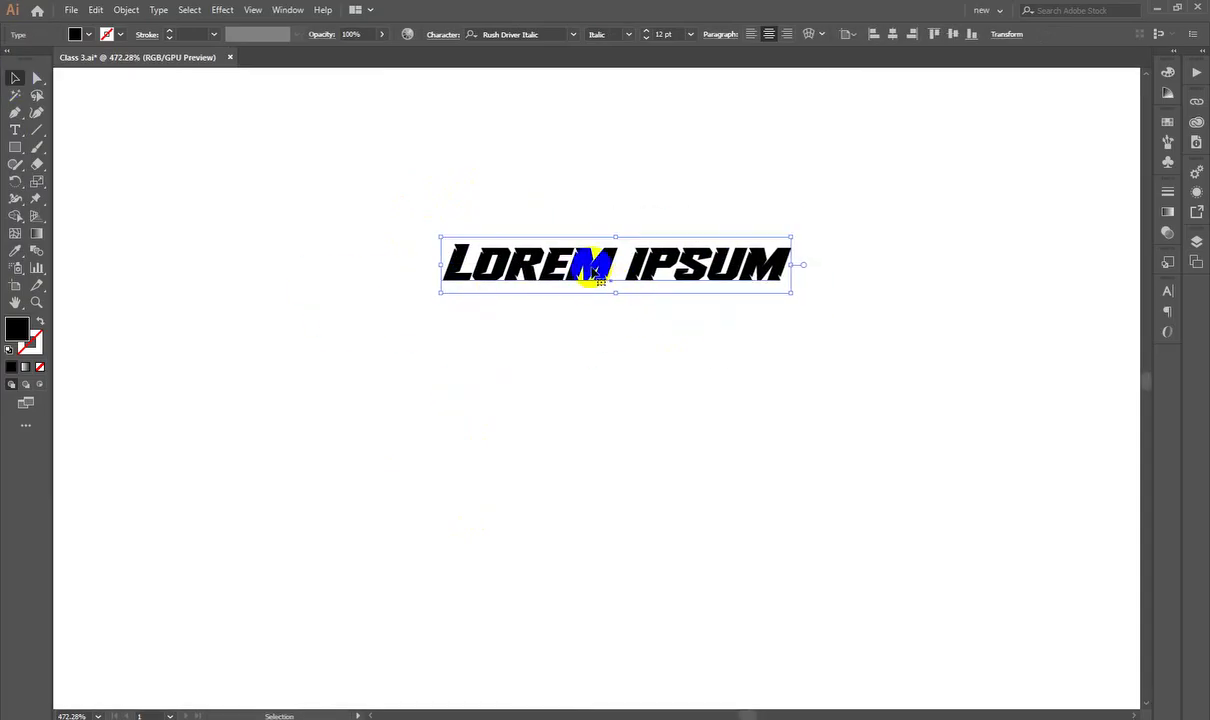
pyautogui.moveTo(634, 287); pyautogui.dragTo(717, 252)
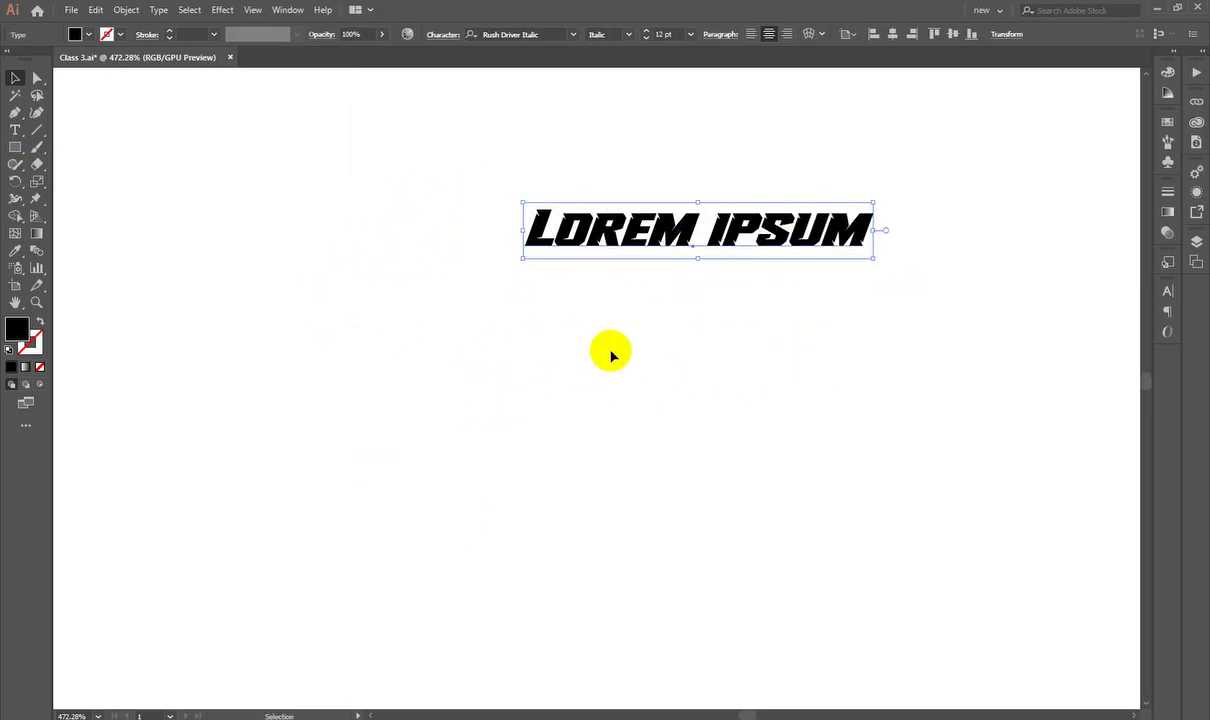
pyautogui.moveTo(604, 232); pyautogui.dragTo(594, 265)
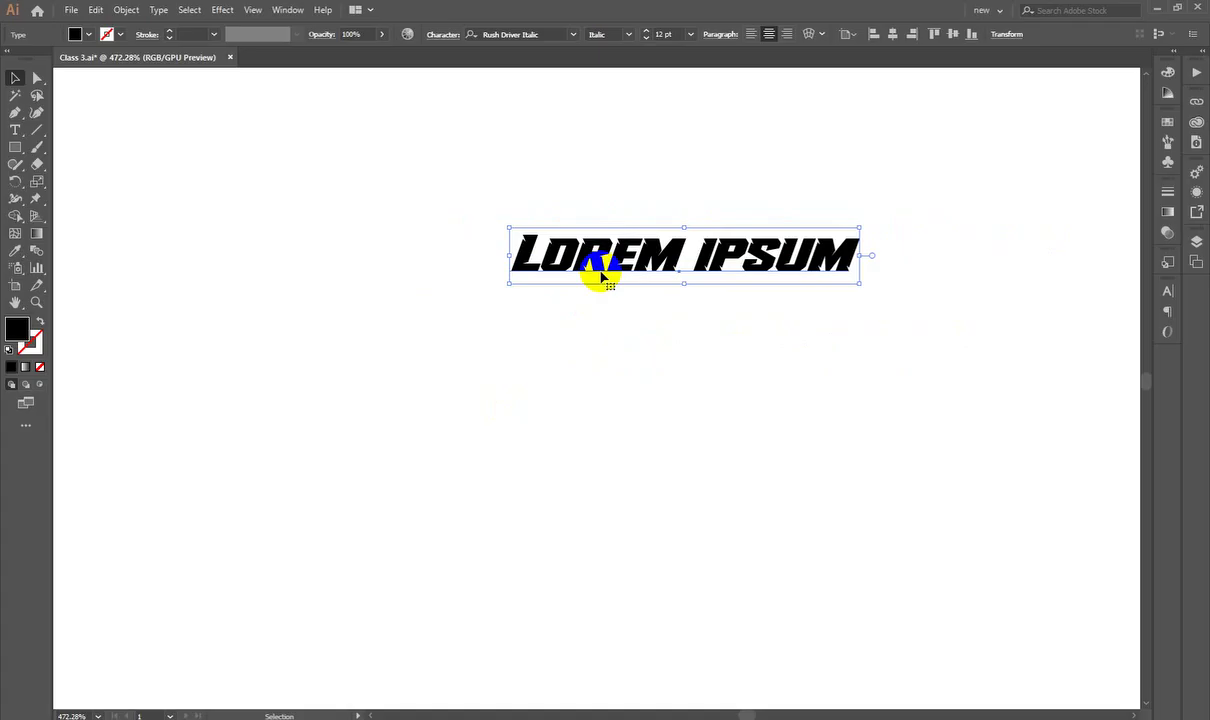
# Step: Replace the placeholder wording with 'EUROPEAN IT'
pyautogui.doubleClick(665, 262)
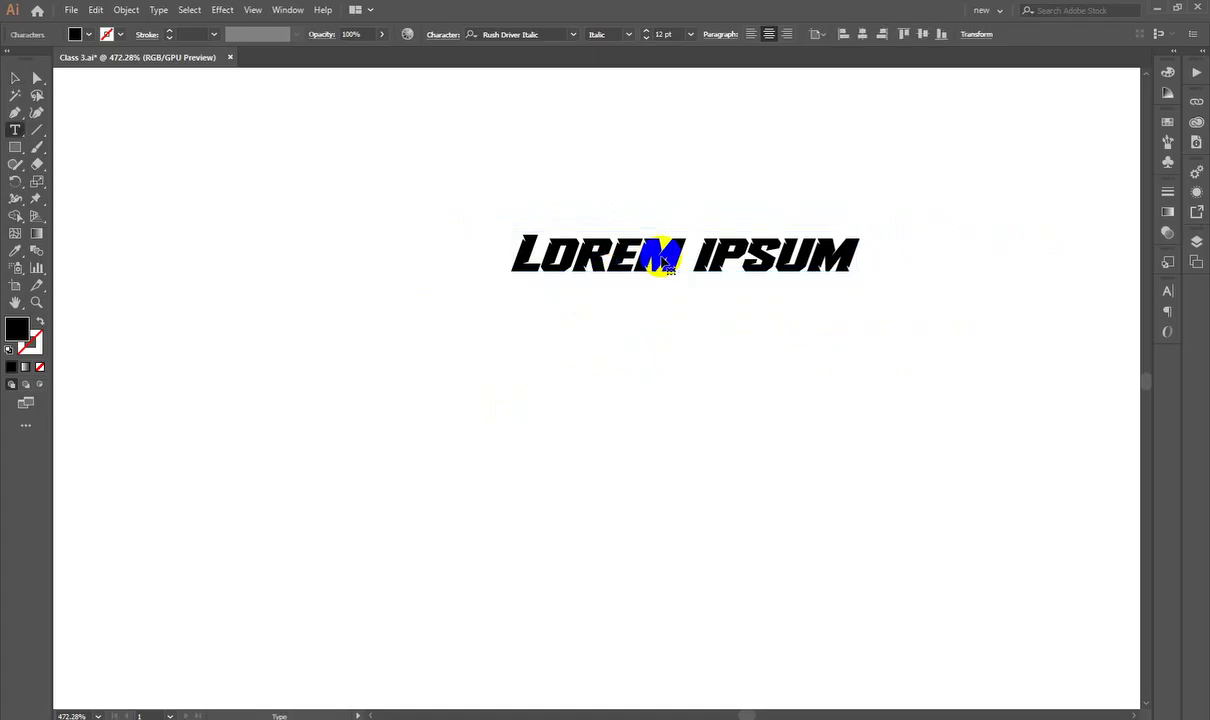
pyautogui.moveTo(690, 255); pyautogui.dragTo(571, 255)
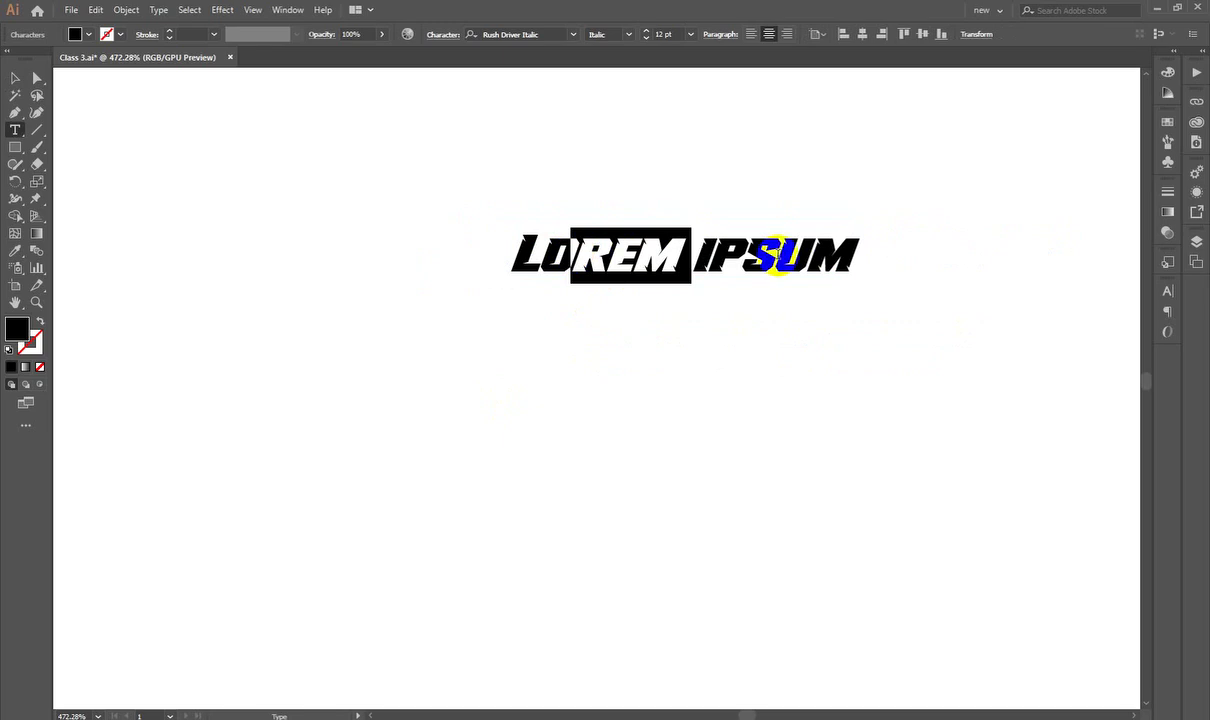
pyautogui.moveTo(852, 254); pyautogui.dragTo(448, 267)
pyautogui.press('BackSpace')
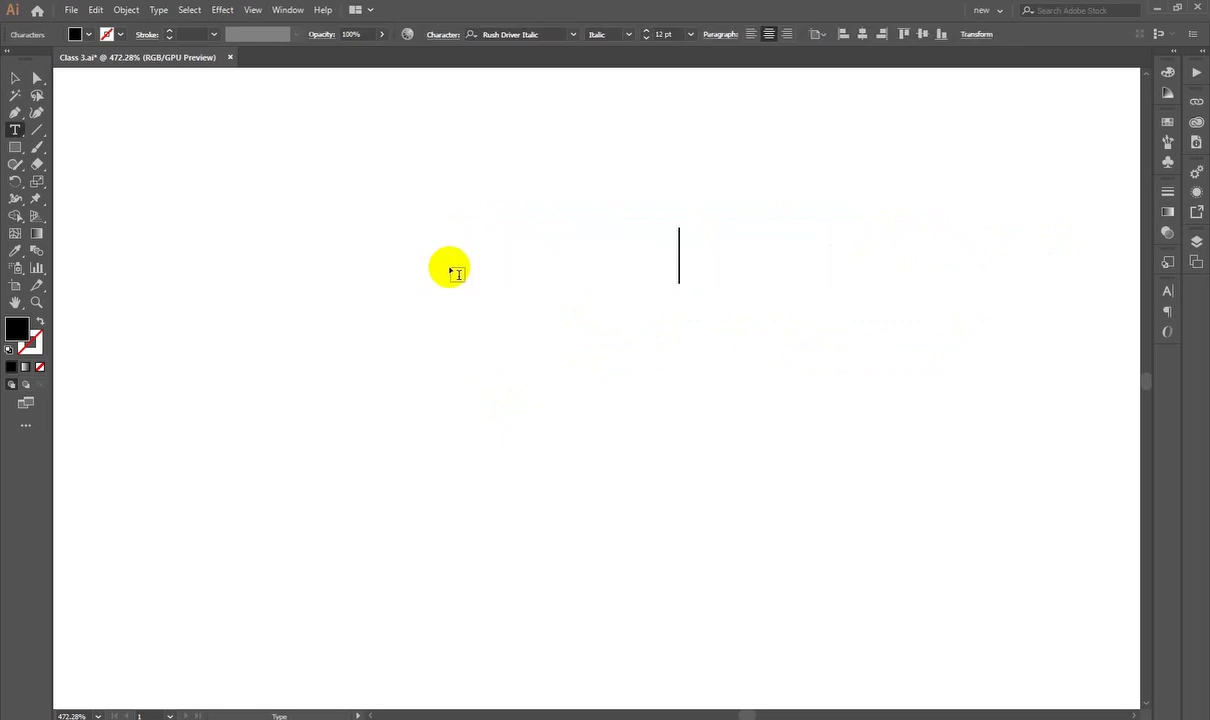
pyautogui.write('EUROP')
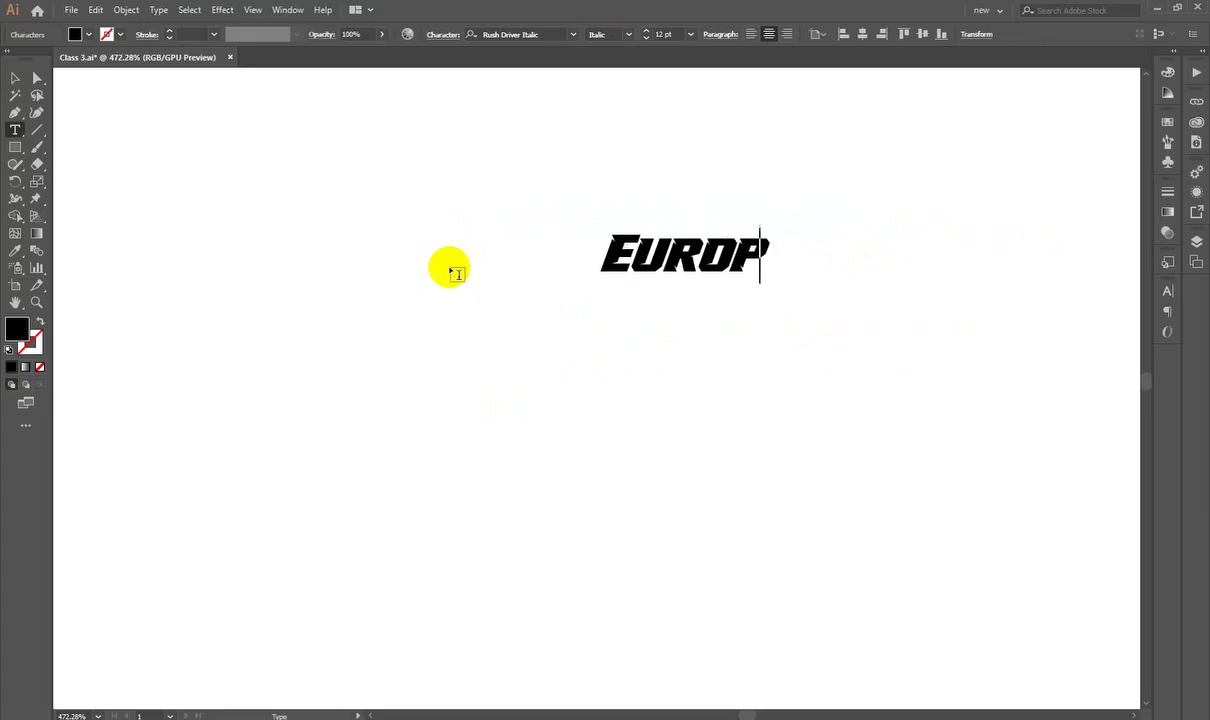
pyautogui.write('EAN IT')
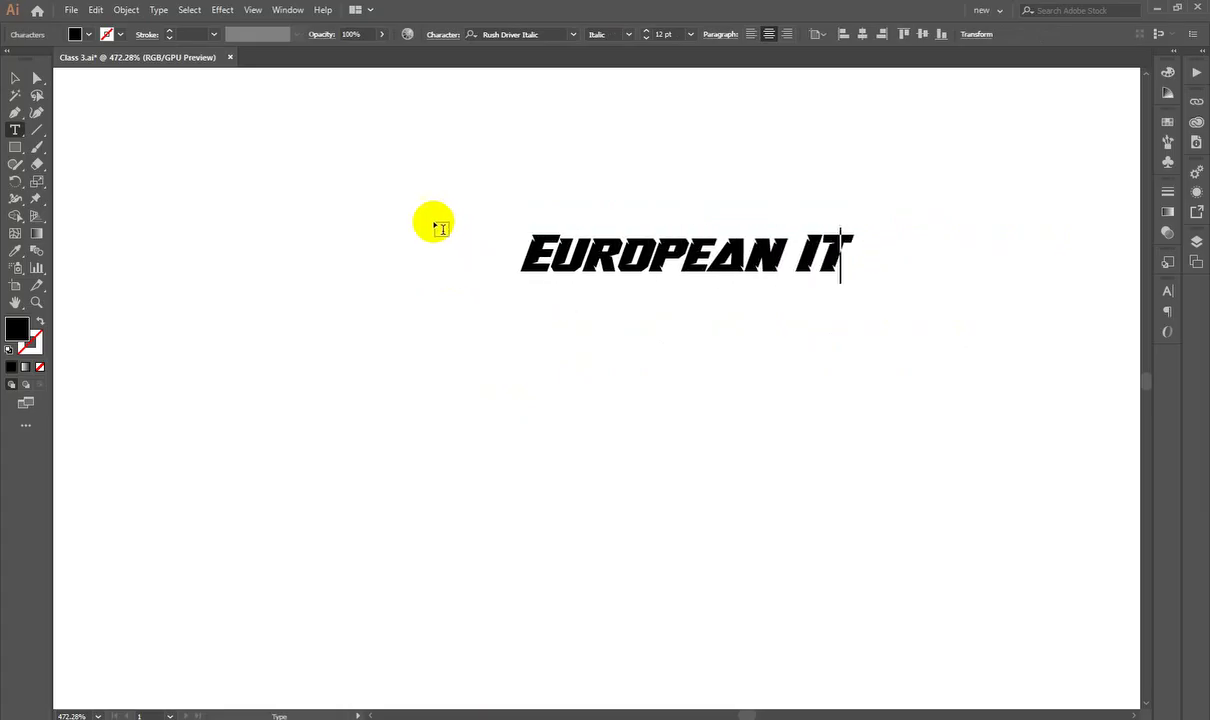
pyautogui.click(15, 78)
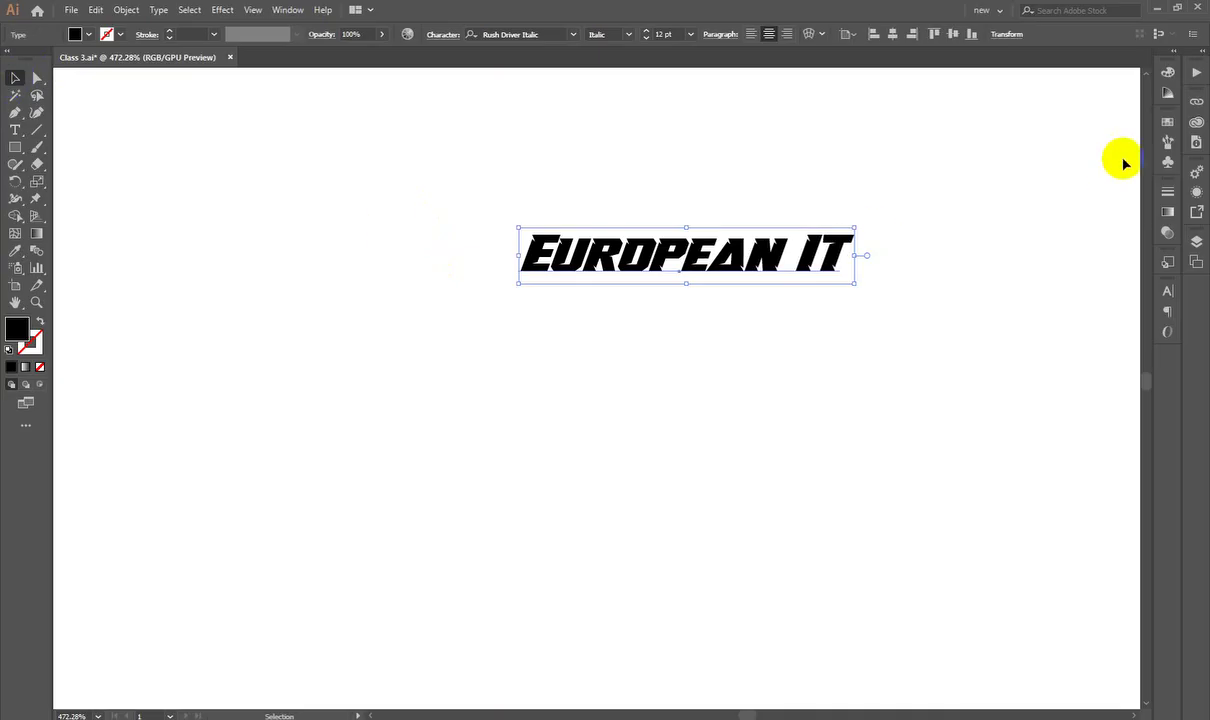
# Step: Set the heading's font to Poppins SemiBold
pyautogui.click(1167, 291)
pyautogui.click(1098, 305)
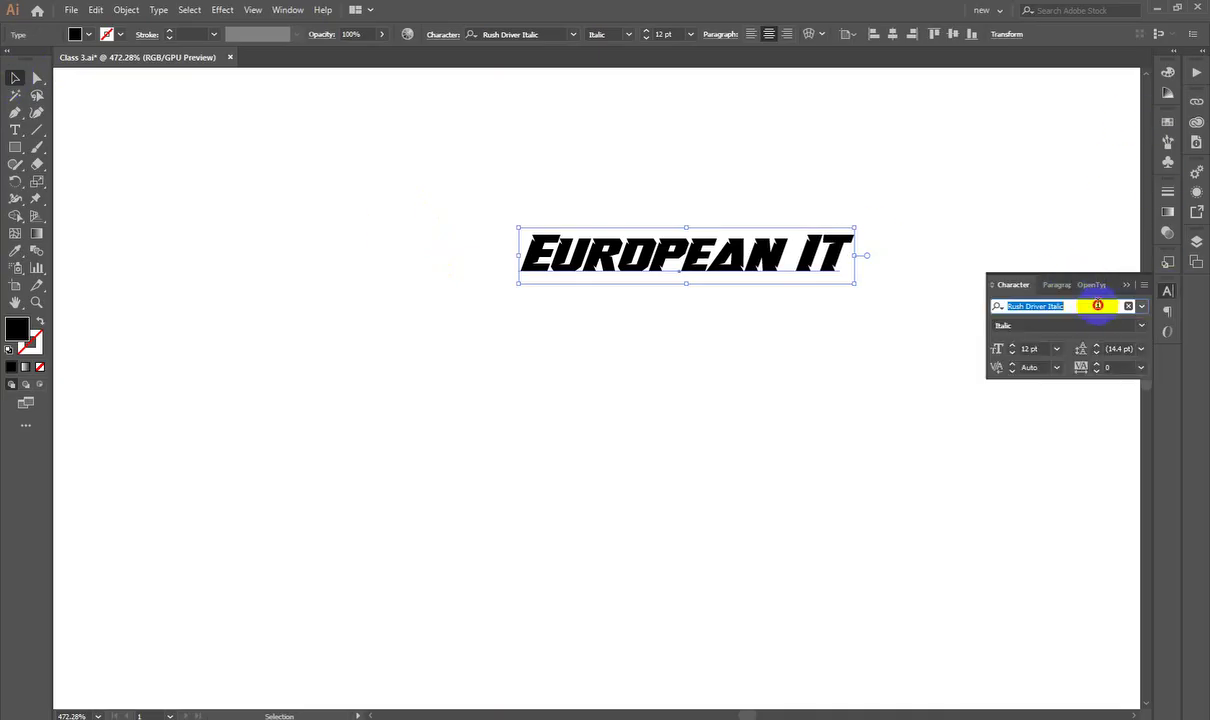
pyautogui.write('Poppins')
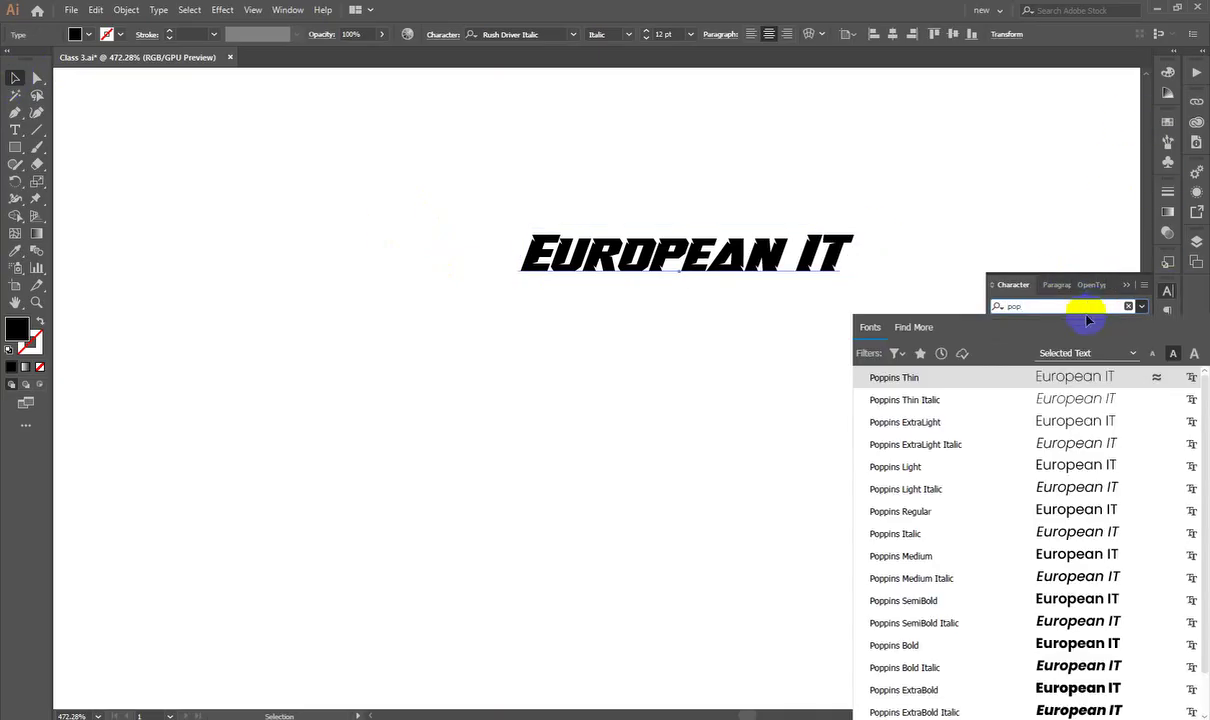
pyautogui.click(905, 588)
pyautogui.click(968, 607)
# Step: Fit the artboard in view and move the European IT heading slightly up and right
pyautogui.hotkey('ctrl', '0')
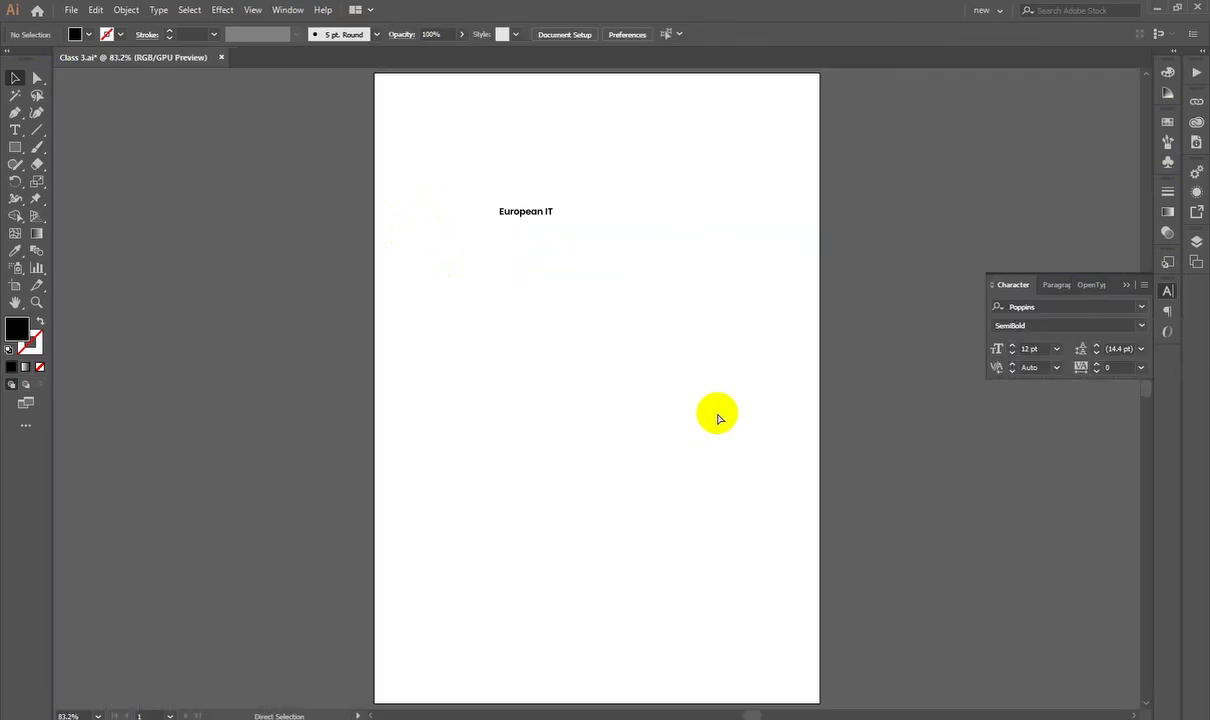
pyautogui.click(540, 219)
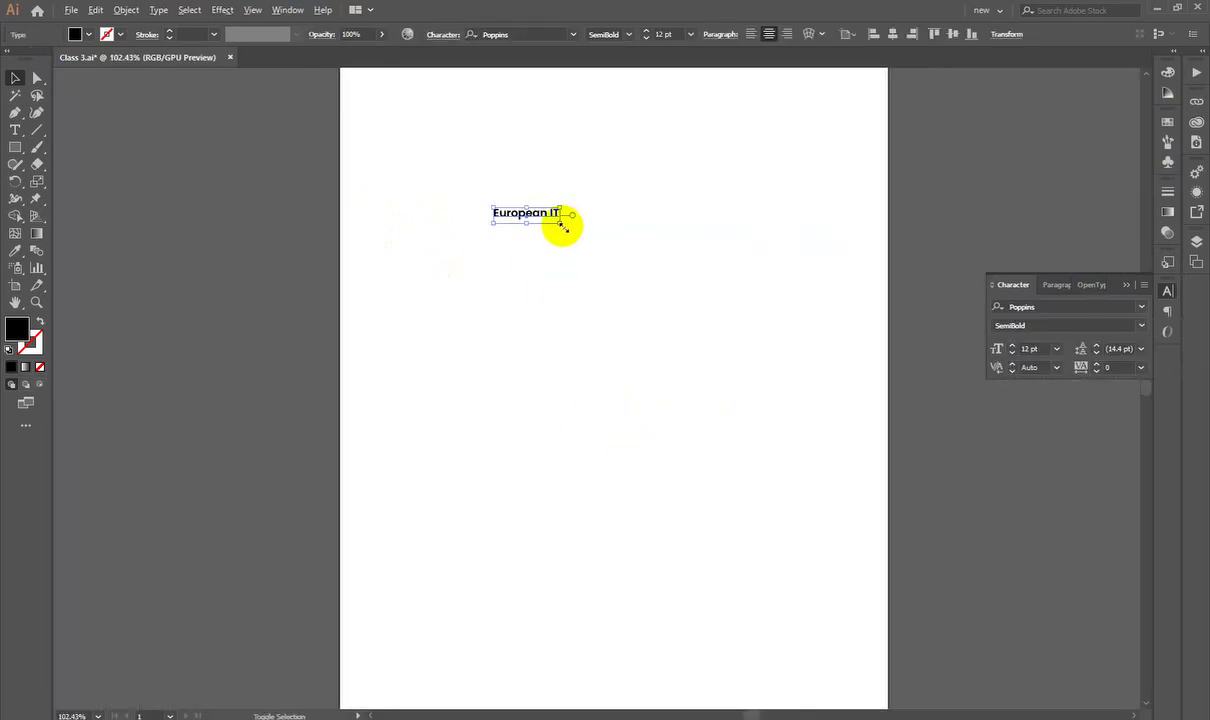
pyautogui.click(535, 243)
pyautogui.moveTo(540, 217)
pyautogui.mouseDown()
pyautogui.moveTo(614, 224)
pyautogui.moveTo(575, 191)
pyautogui.moveTo(559, 210)
pyautogui.mouseUp()
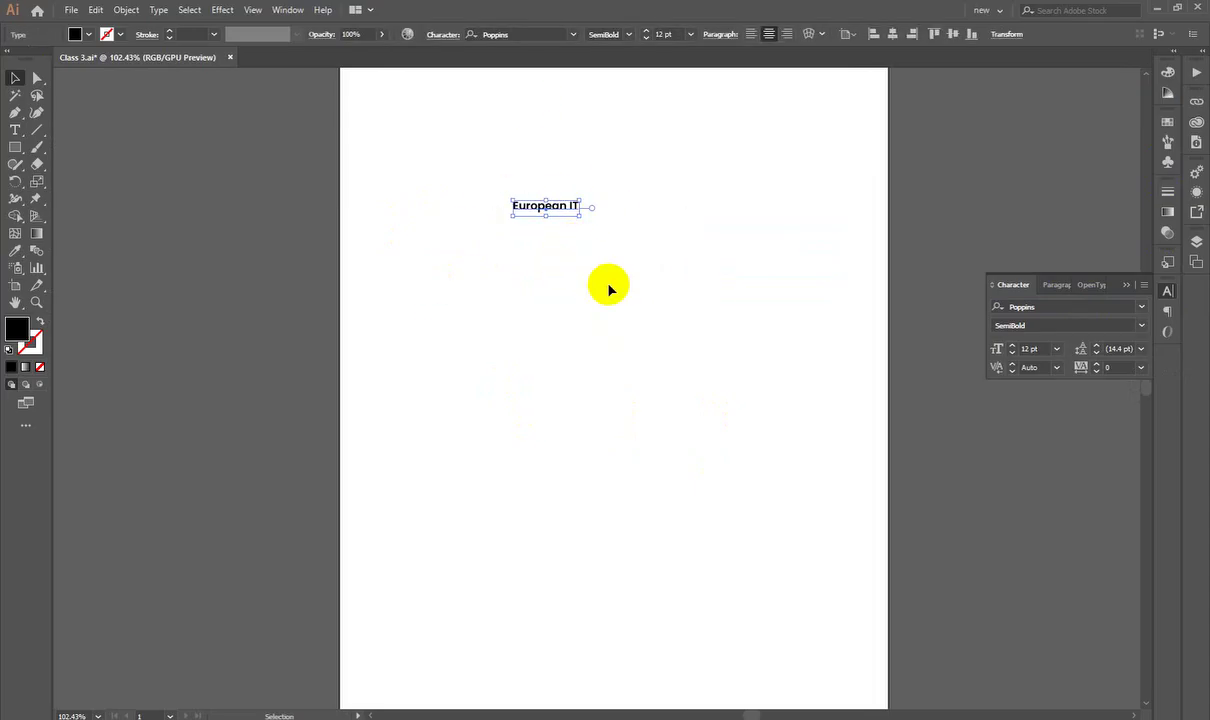
pyautogui.click(618, 319)
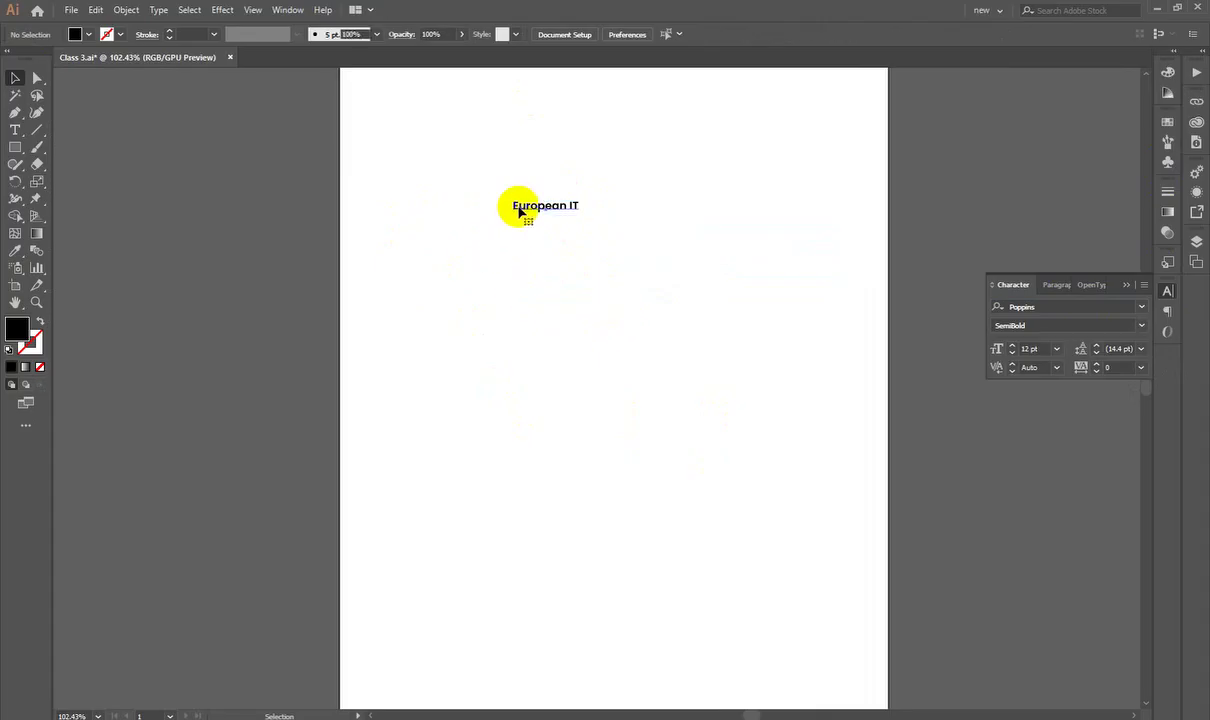
# Step: Scale the European IT title up to 49.12 pt and move it up-left near the top
pyautogui.click(519, 211)
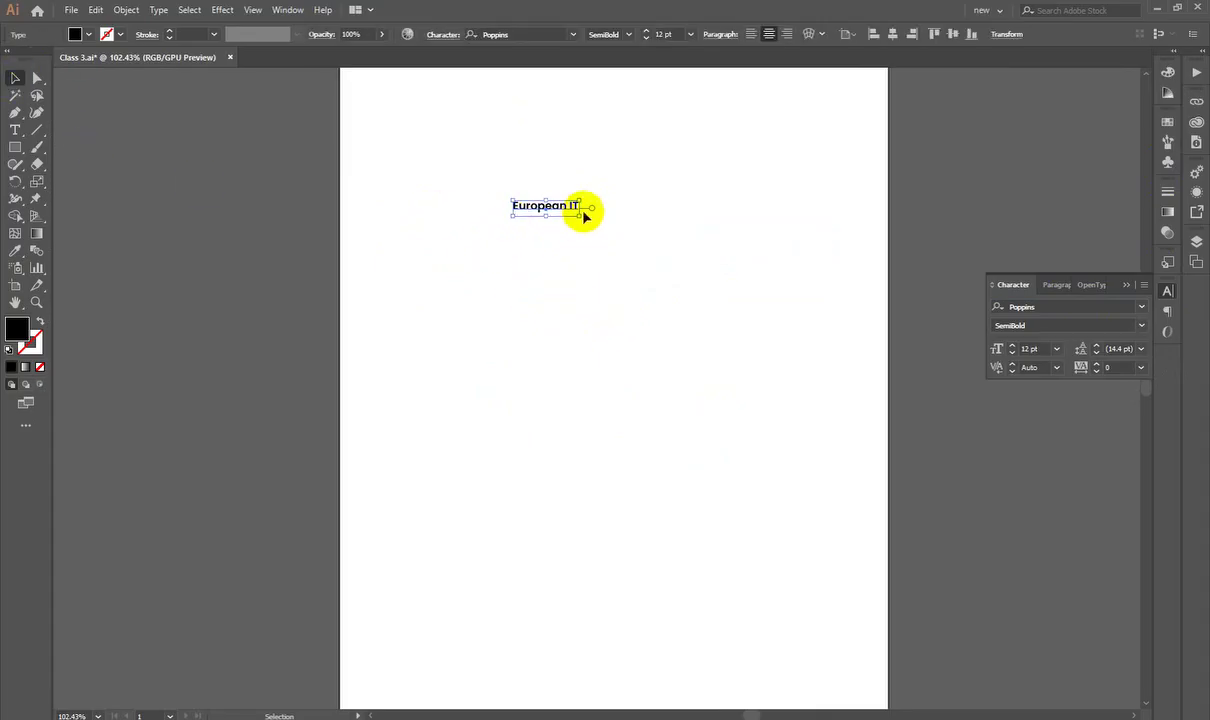
pyautogui.moveTo(583, 221); pyautogui.dragTo(865, 438)
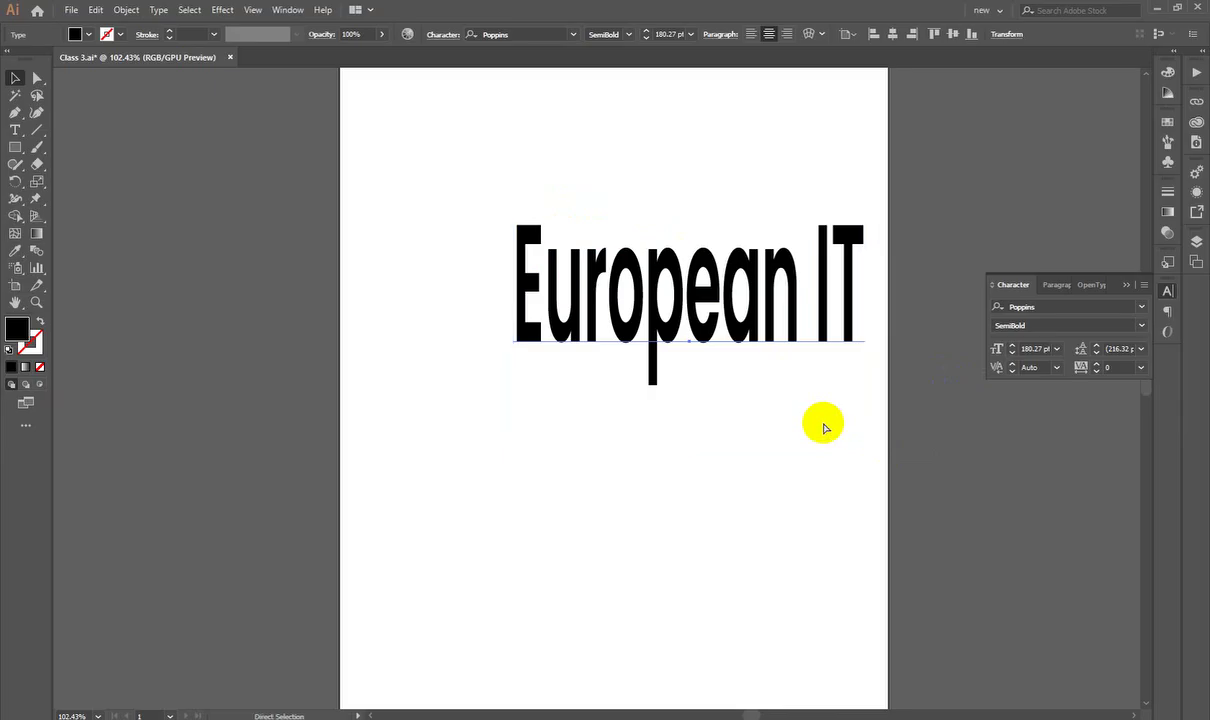
pyautogui.hotkey('ctrl', 'z')
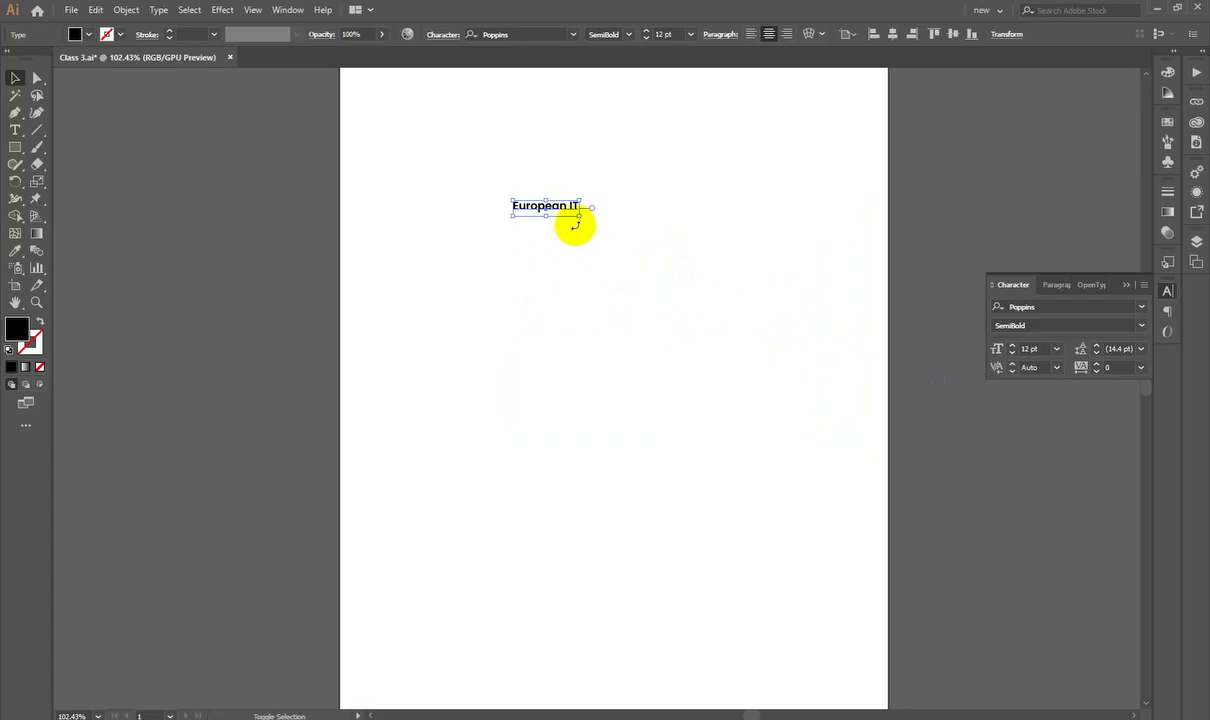
pyautogui.moveTo(579, 216); pyautogui.dragTo(775, 340)
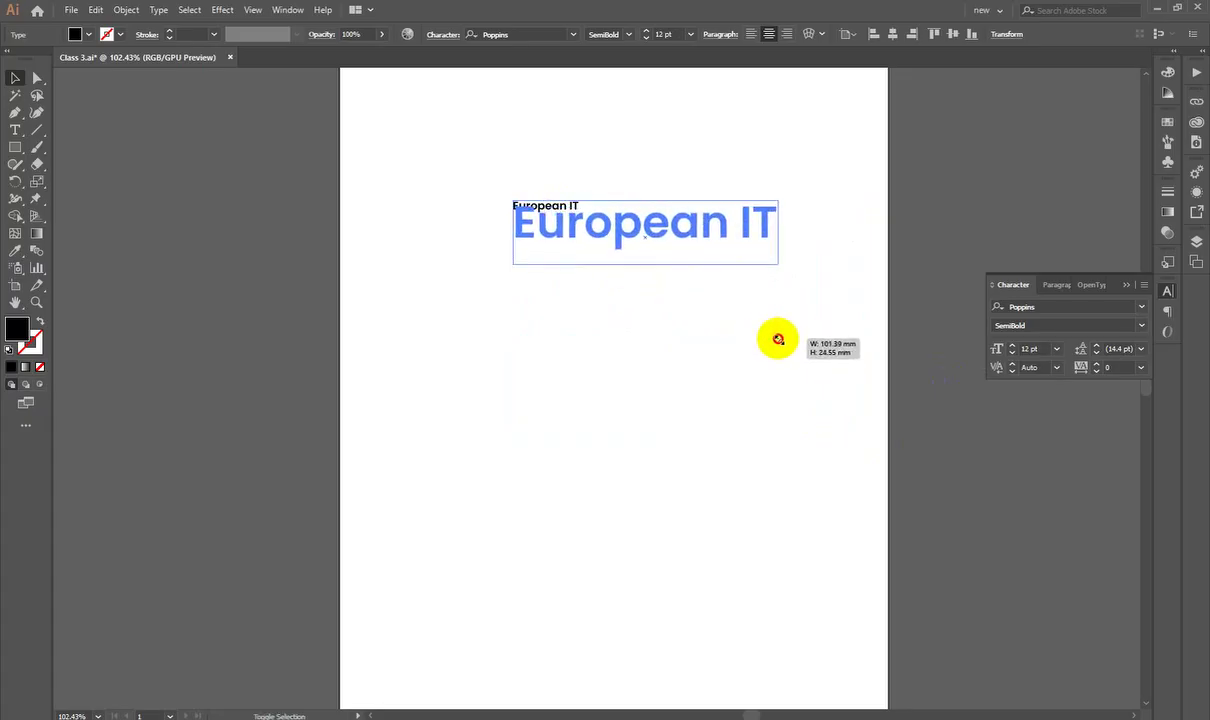
pyautogui.click(762, 432)
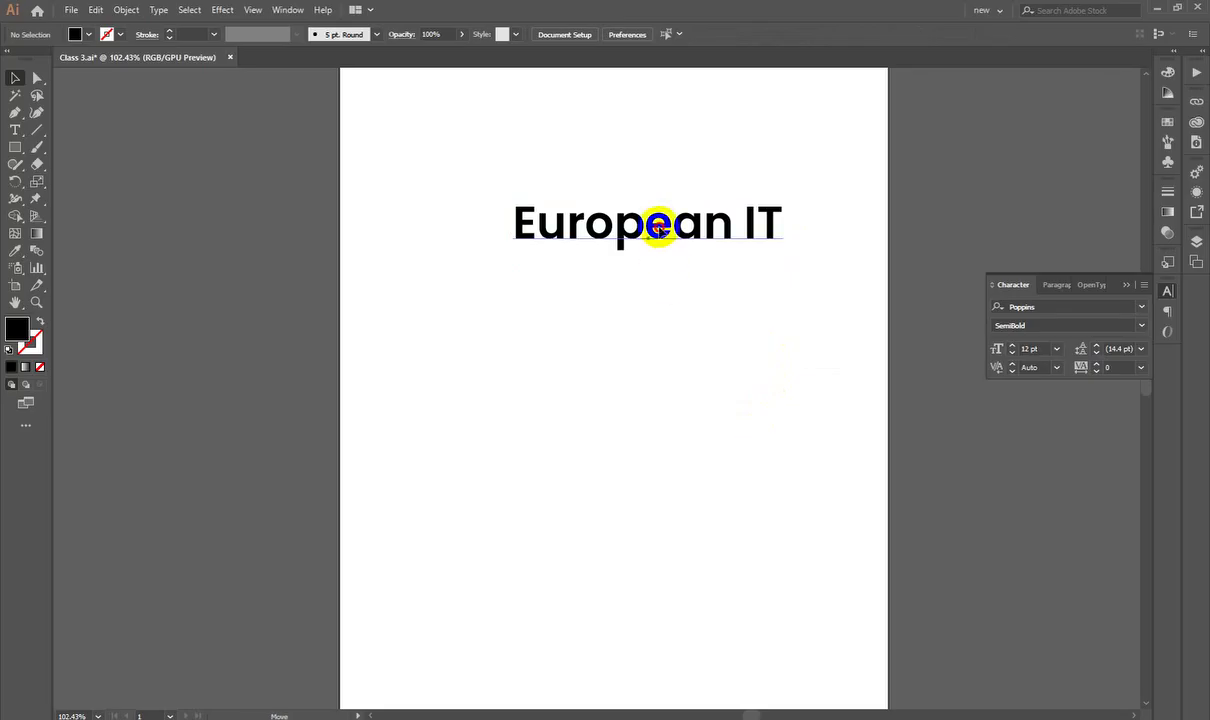
pyautogui.moveTo(652, 222); pyautogui.dragTo(629, 186)
pyautogui.click(1168, 294)
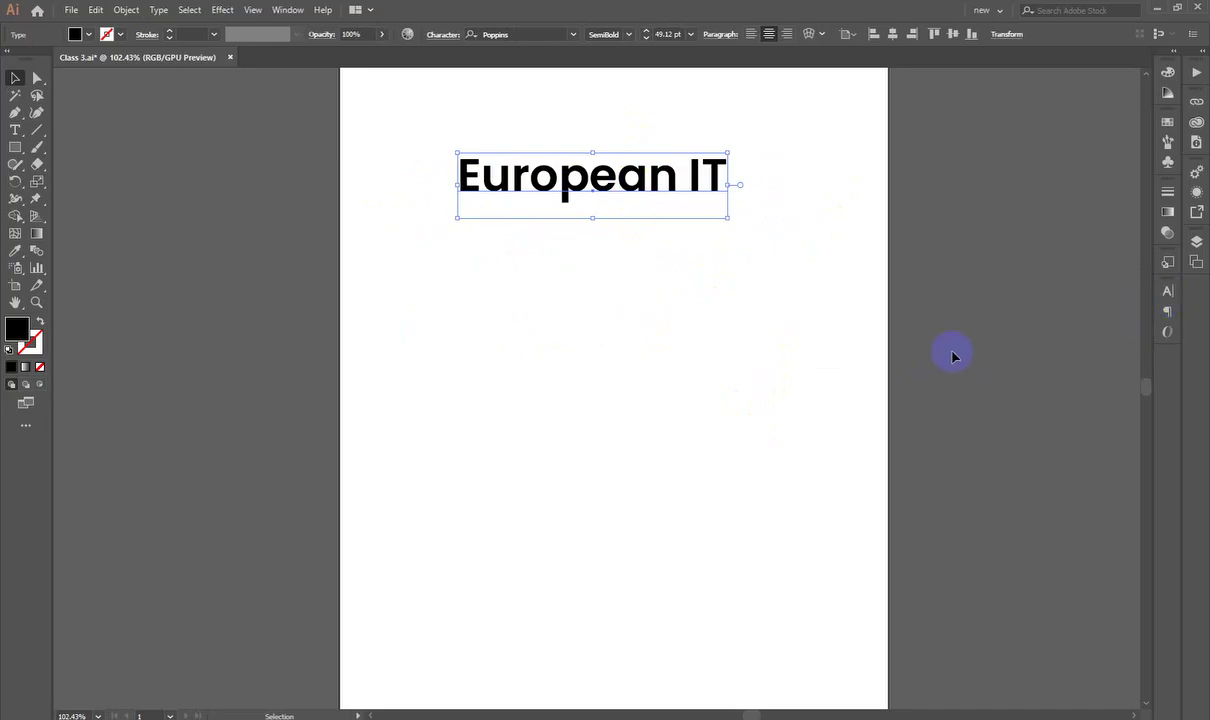
# Step: Open the Character panel via Window > Type and float it with full options shown
pyautogui.click(290, 10)
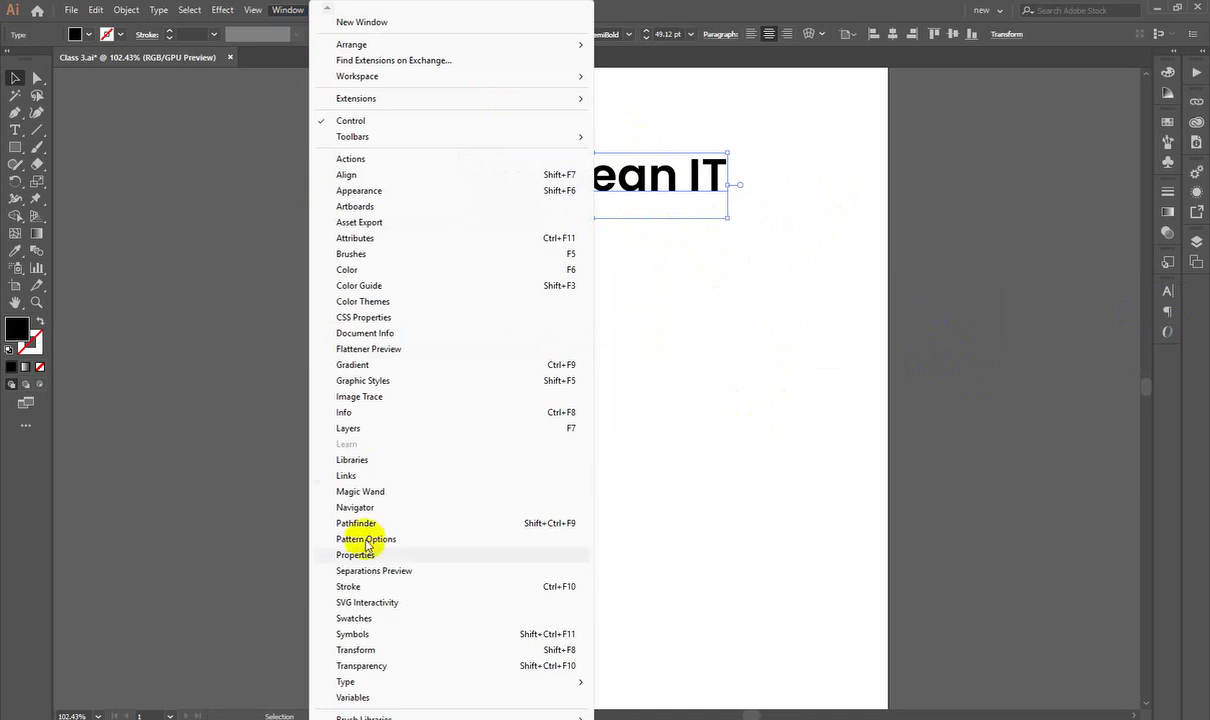
pyautogui.moveTo(346, 682)
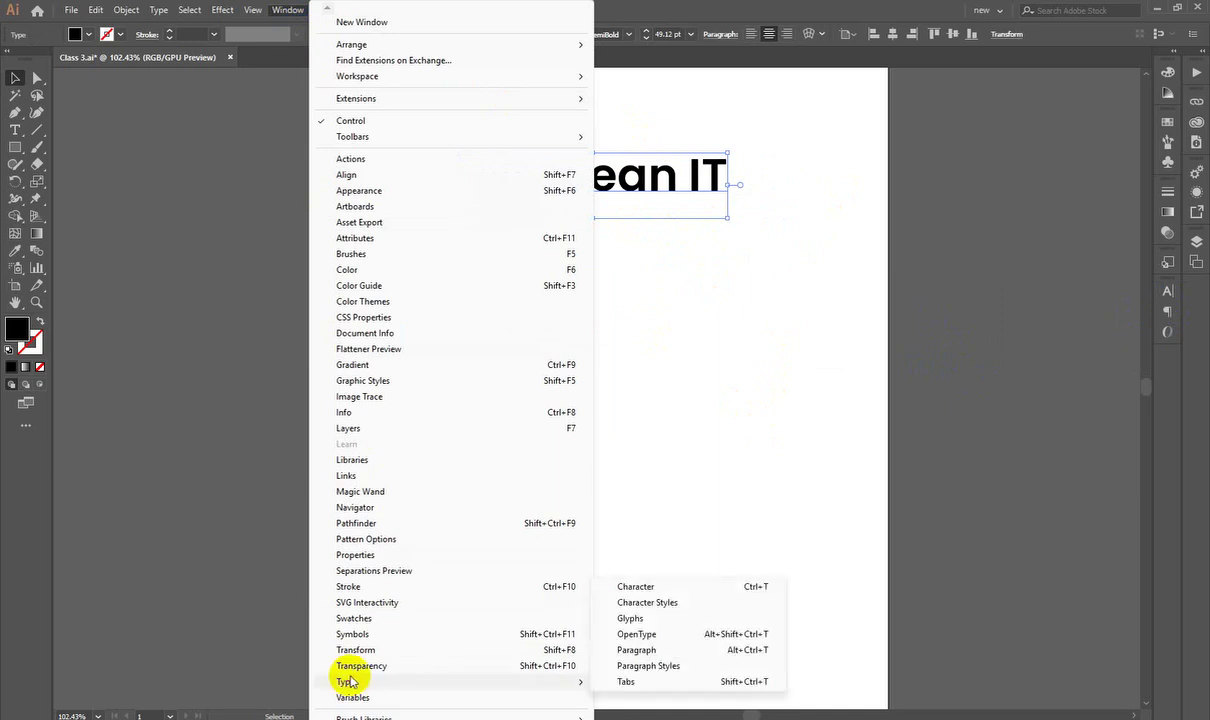
pyautogui.click(662, 590)
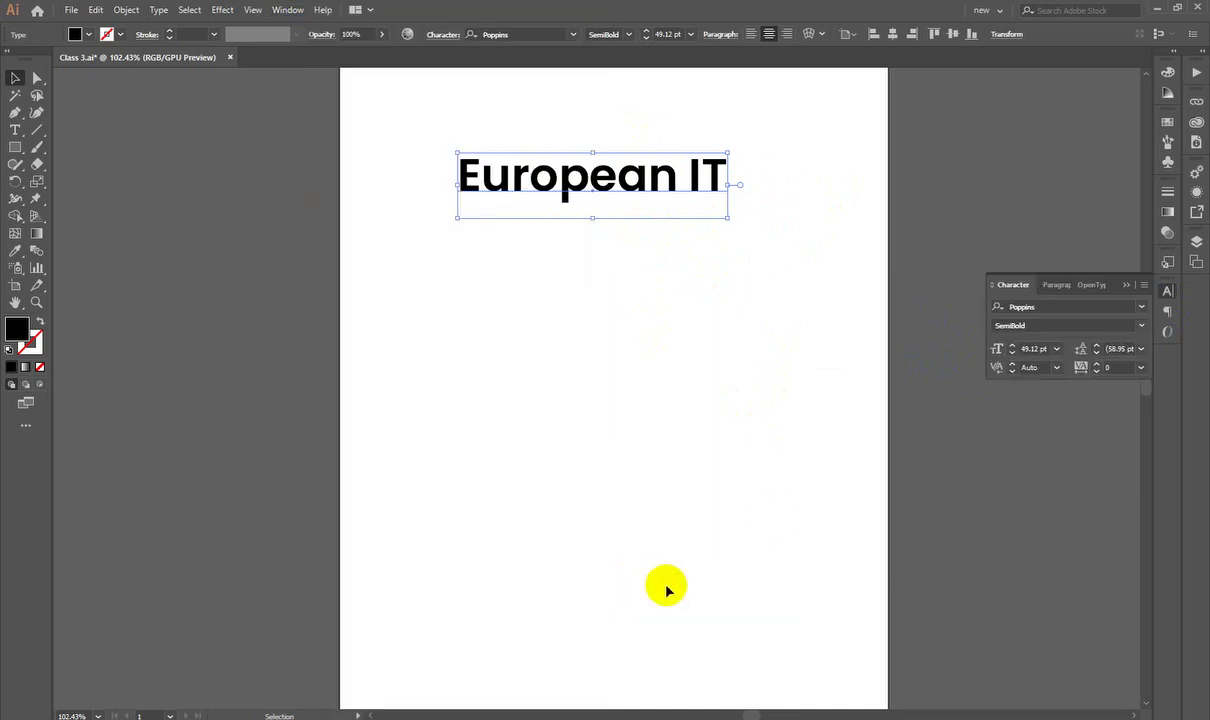
pyautogui.moveTo(1166, 296); pyautogui.dragTo(1002, 135)
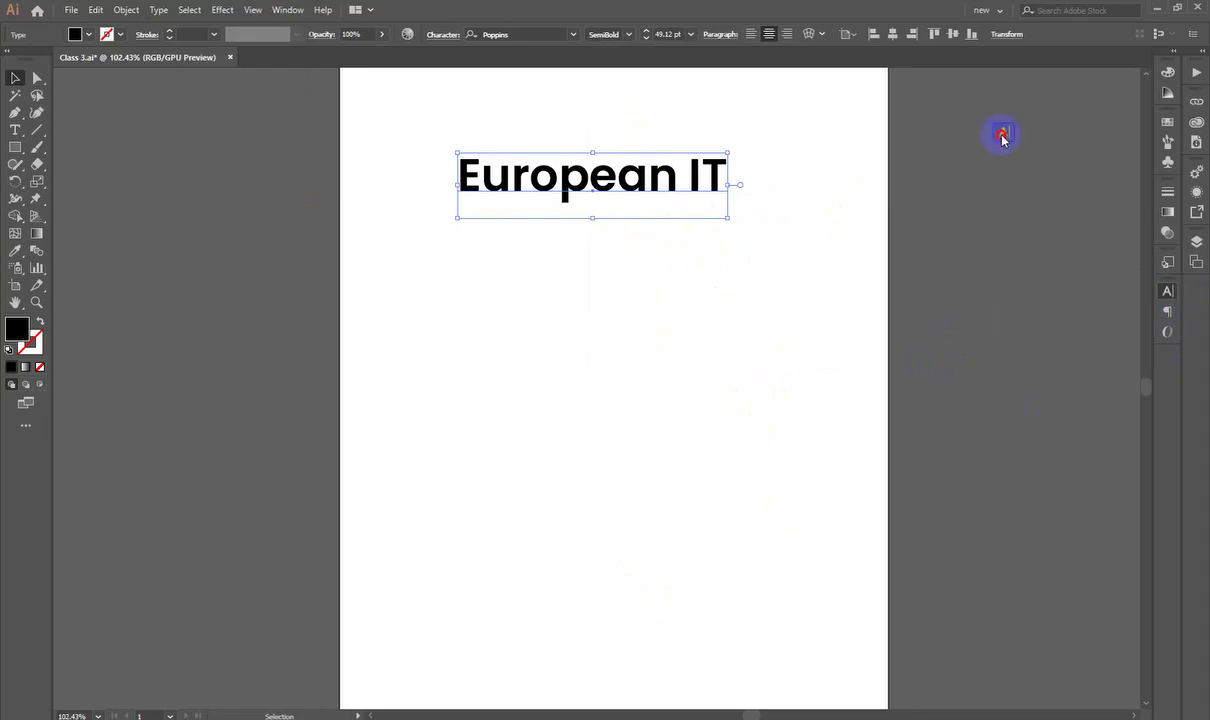
pyautogui.hotkey('ctrl', 'z')
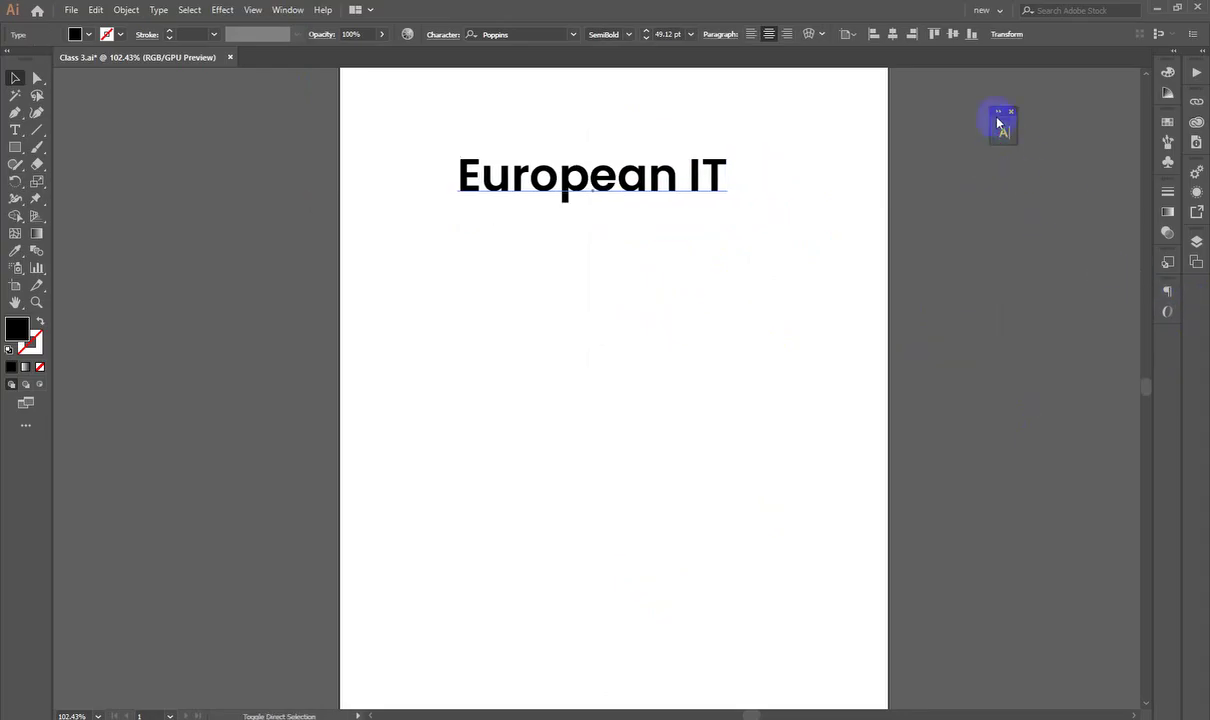
pyautogui.click(1002, 132)
pyautogui.click(981, 127)
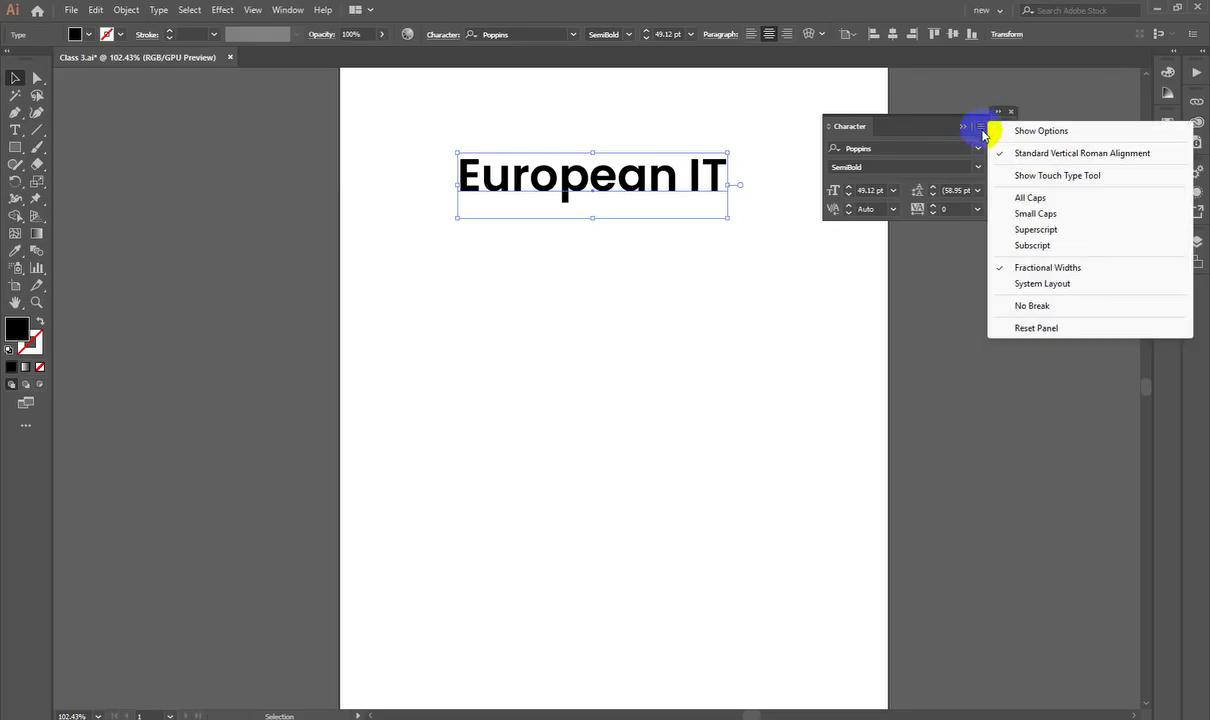
pyautogui.click(1037, 130)
# Step: Reposition the floating Character panel with full options and centre the title horizontally
pyautogui.click(1020, 220)
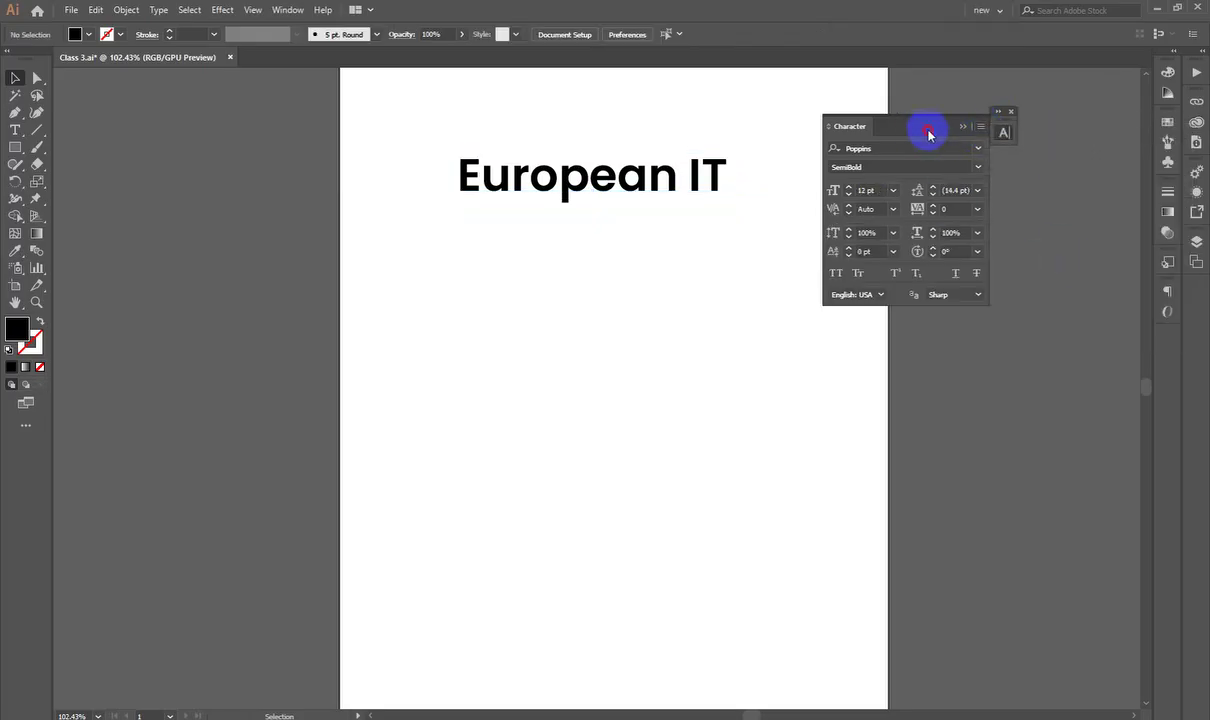
pyautogui.moveTo(926, 128); pyautogui.dragTo(953, 128)
pyautogui.click(1007, 127)
pyautogui.click(915, 130)
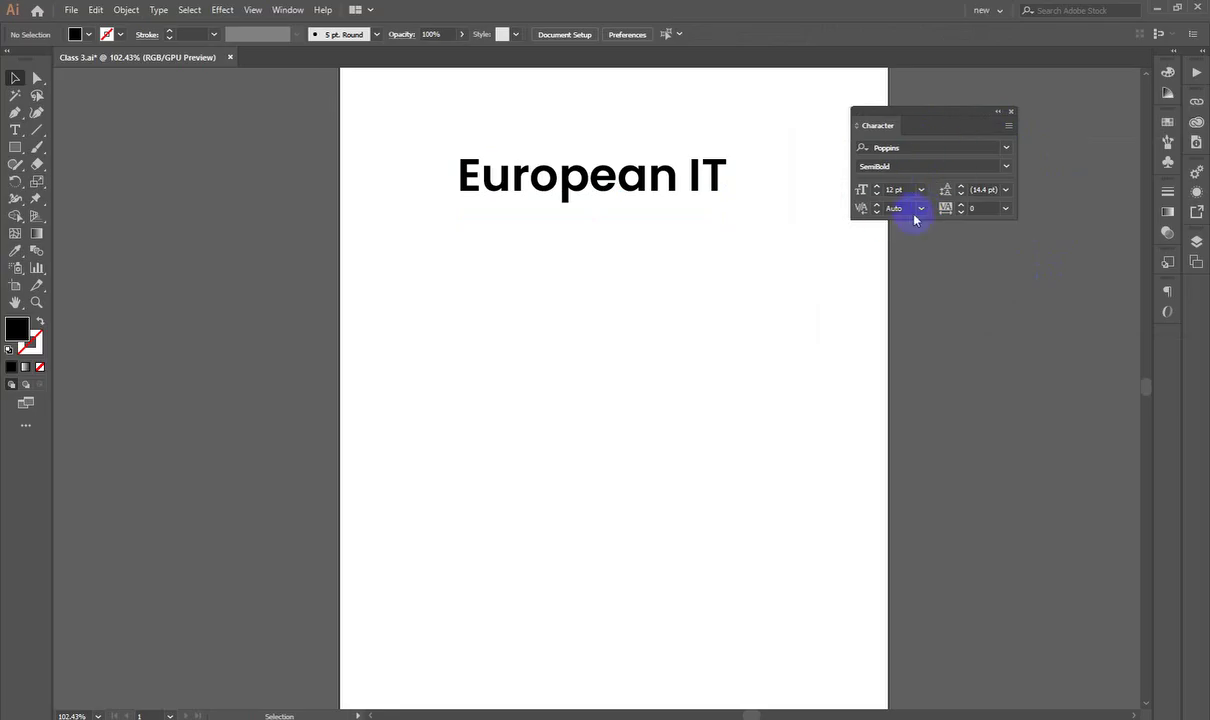
pyautogui.click(1008, 129)
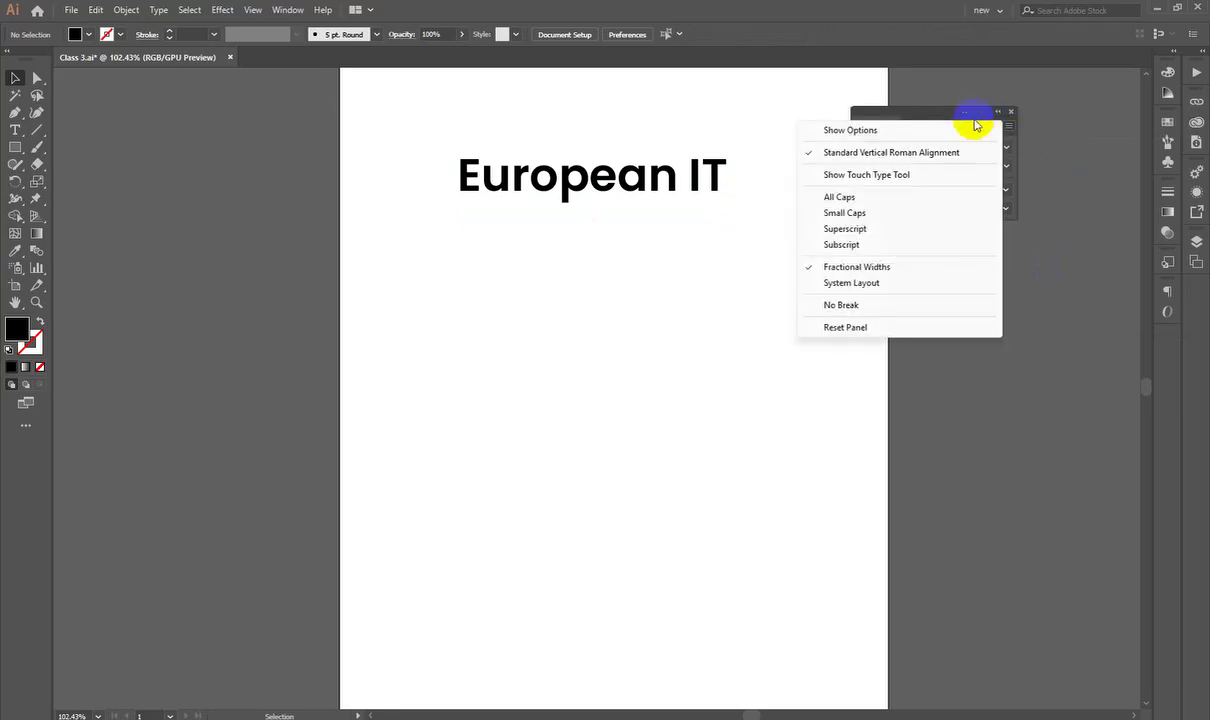
pyautogui.click(865, 131)
pyautogui.moveTo(899, 121); pyautogui.dragTo(975, 110)
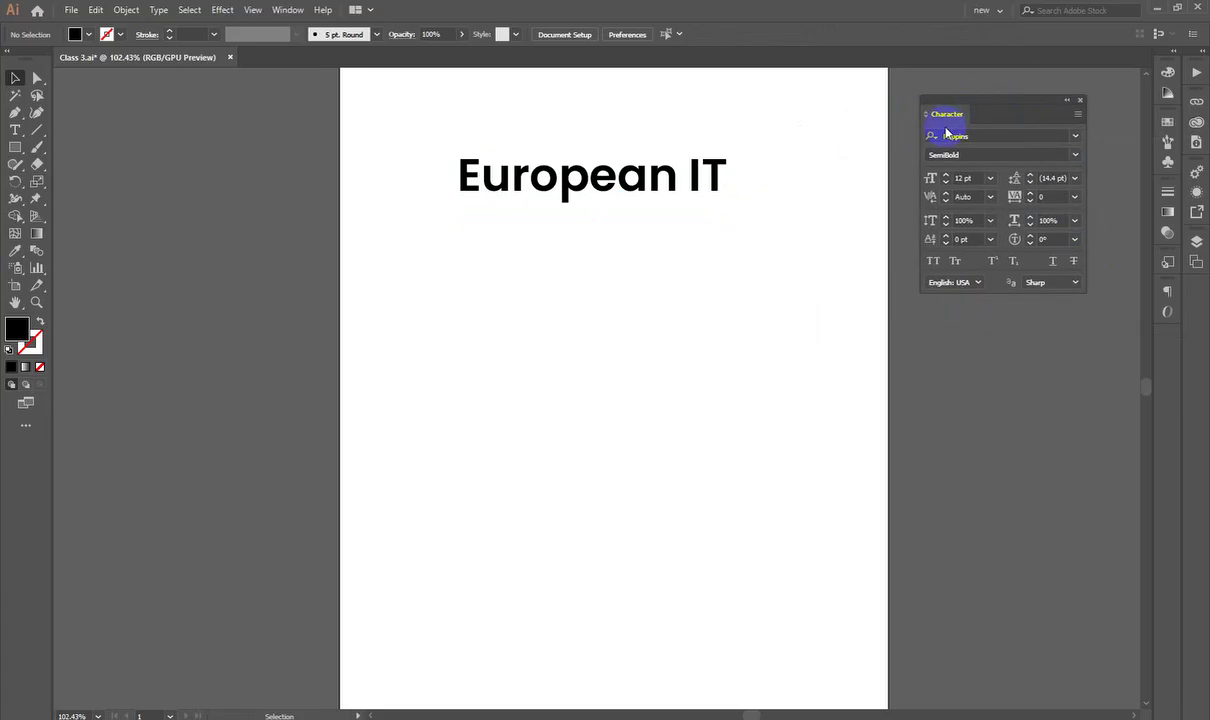
pyautogui.click(638, 180)
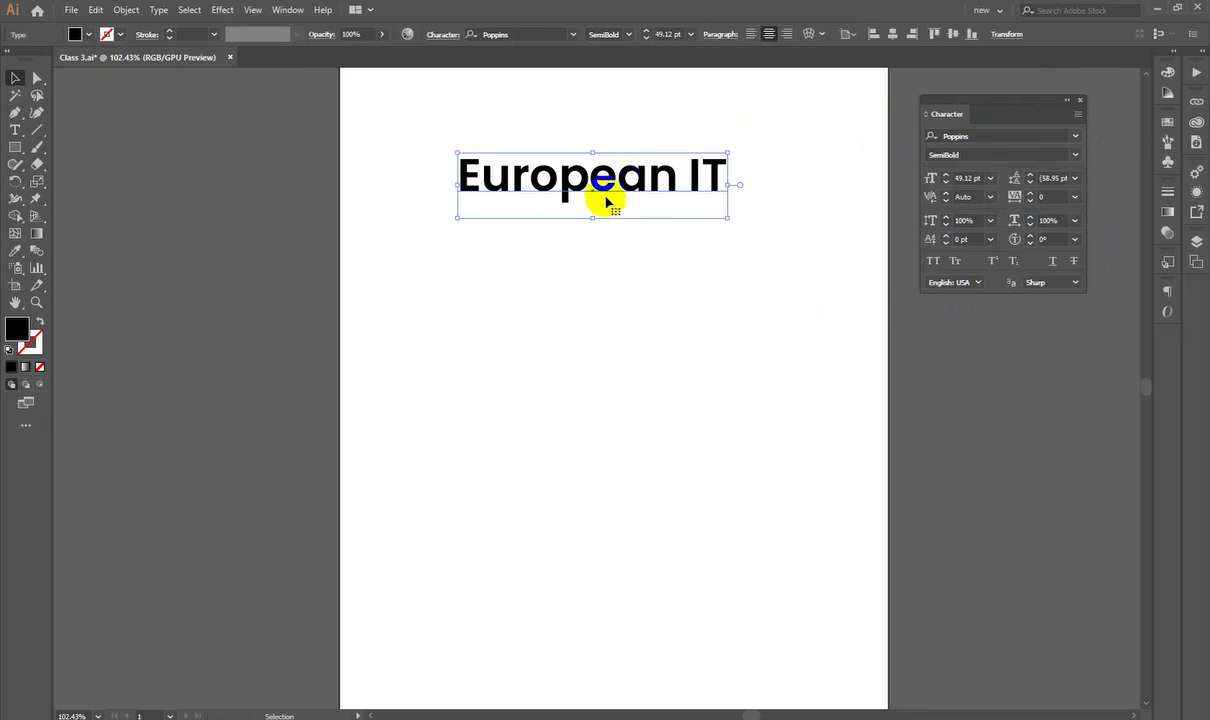
pyautogui.moveTo(605, 201); pyautogui.dragTo(517, 194)
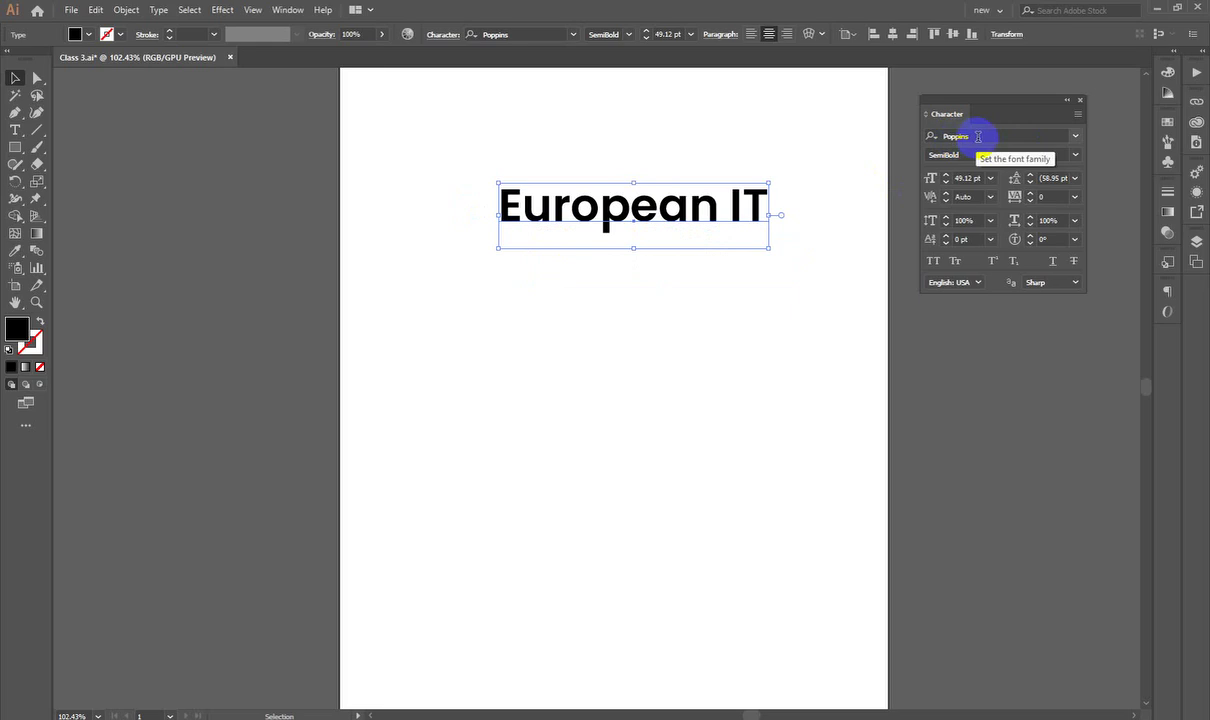
# Step: Search the fonts and apply Acumin Variable Concept Condensed Bold to the heading
pyautogui.click(978, 136)
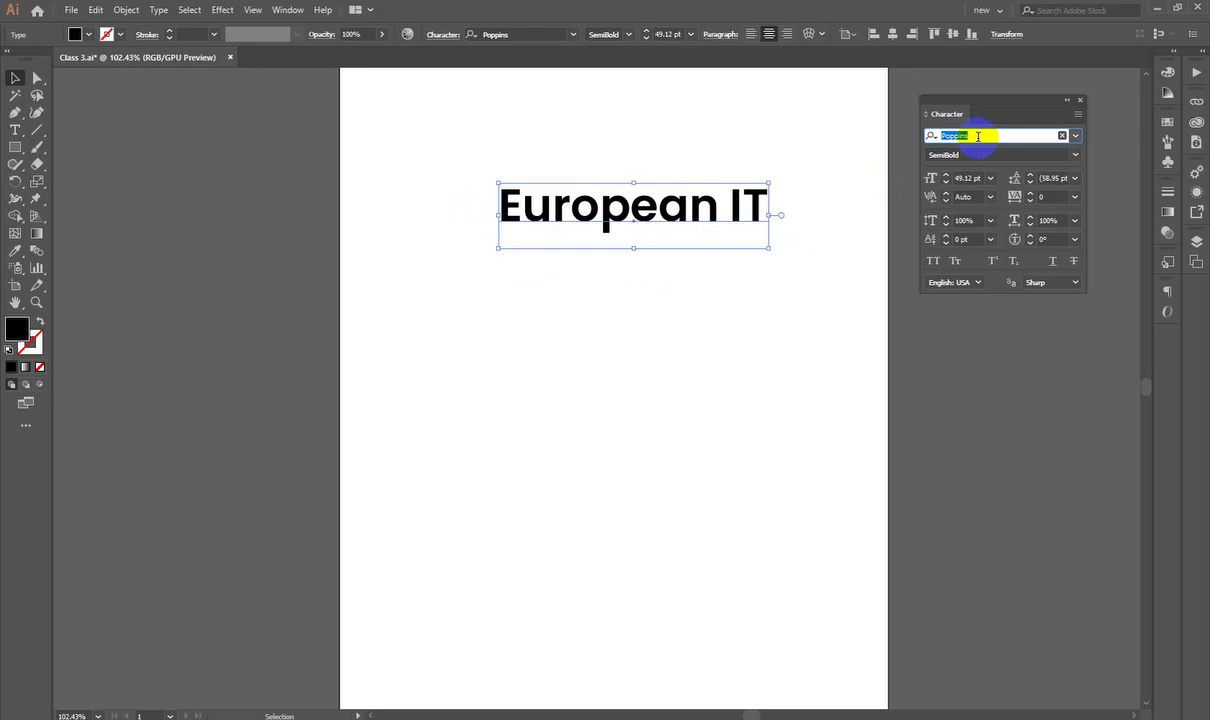
pyautogui.write('Pal')
pyautogui.press('BackSpace')
pyautogui.press('BackSpace')
pyautogui.press('BackSpace')
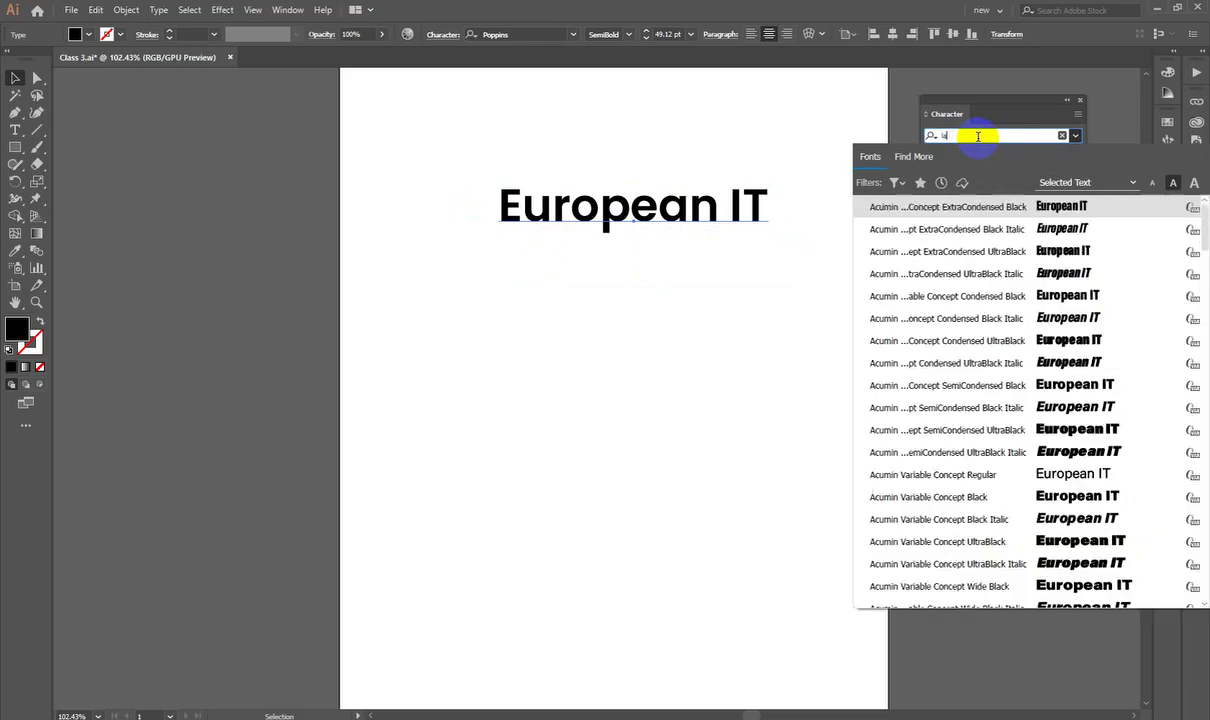
pyautogui.write('hel')
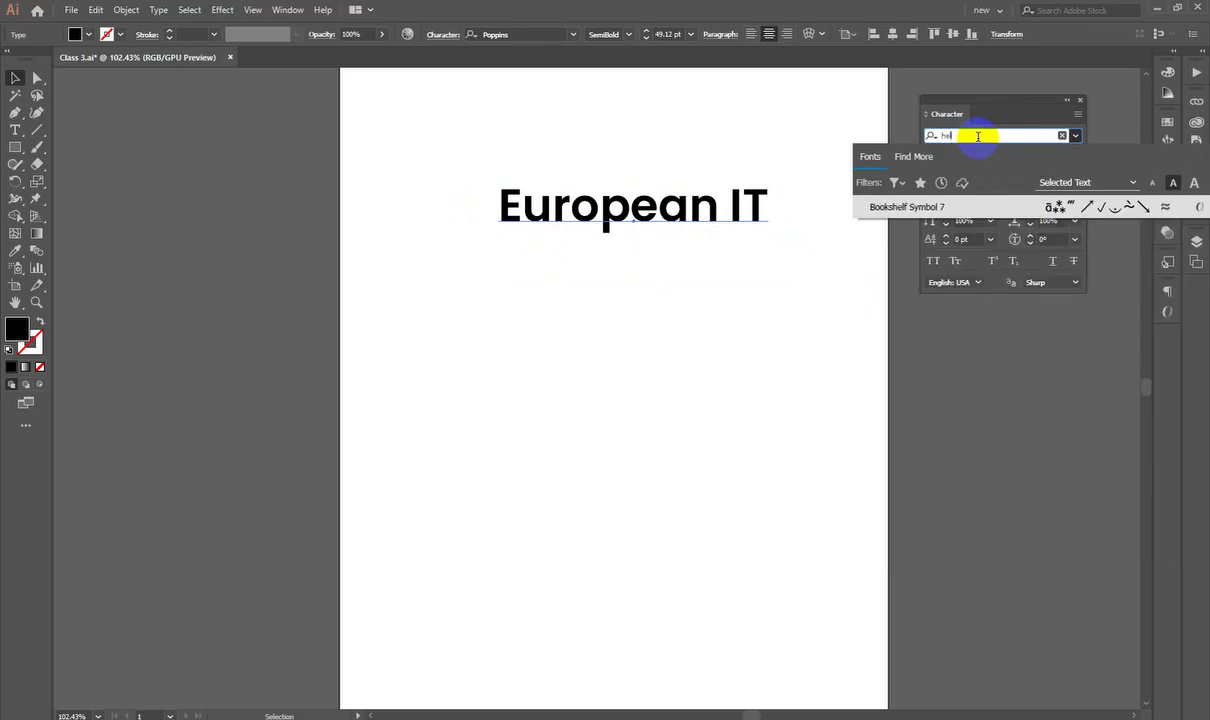
pyautogui.press('BackSpace')
pyautogui.press('BackSpace')
pyautogui.press('BackSpace')
pyautogui.write('bel')
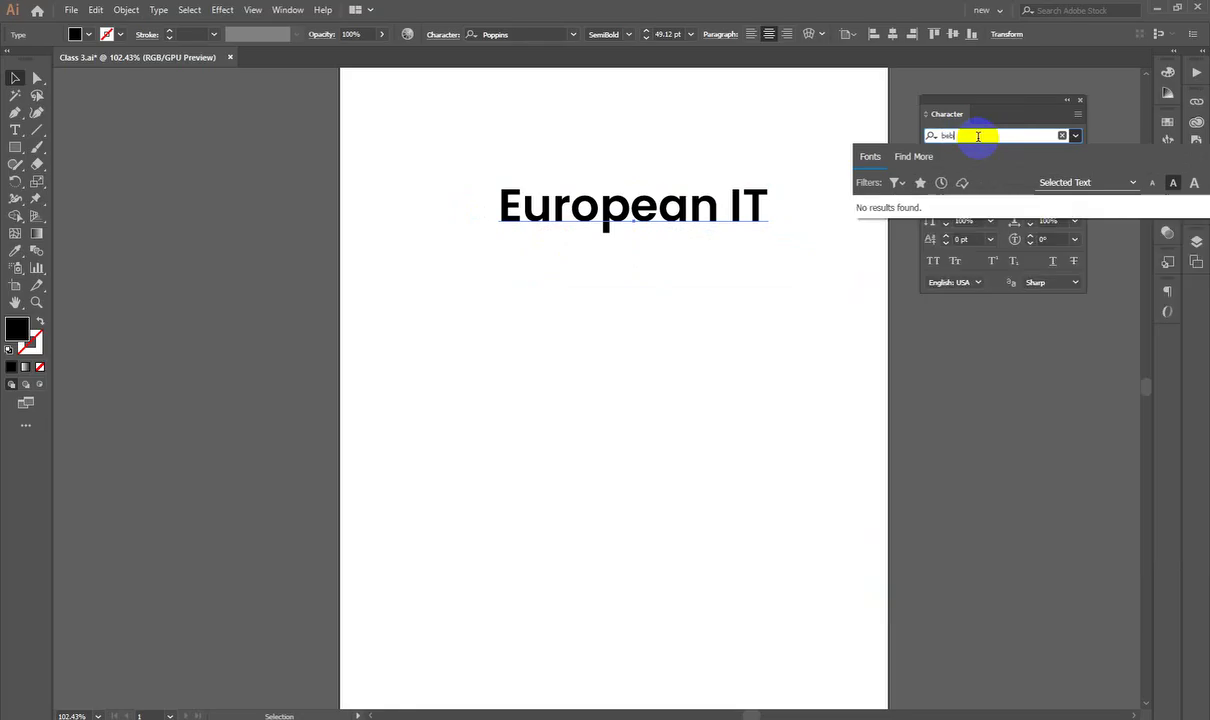
pyautogui.press('BackSpace')
pyautogui.press('BackSpace')
pyautogui.press('BackSpace')
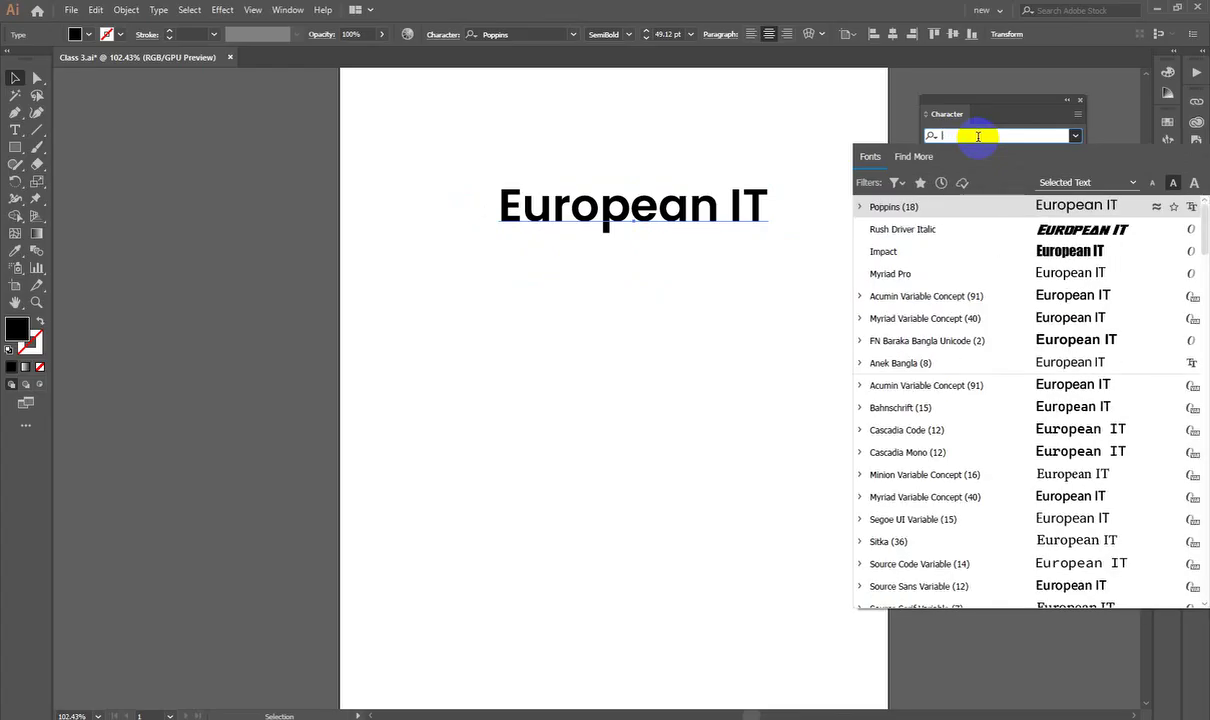
pyautogui.write('ac')
pyautogui.scroll(-5, 1156, 480)
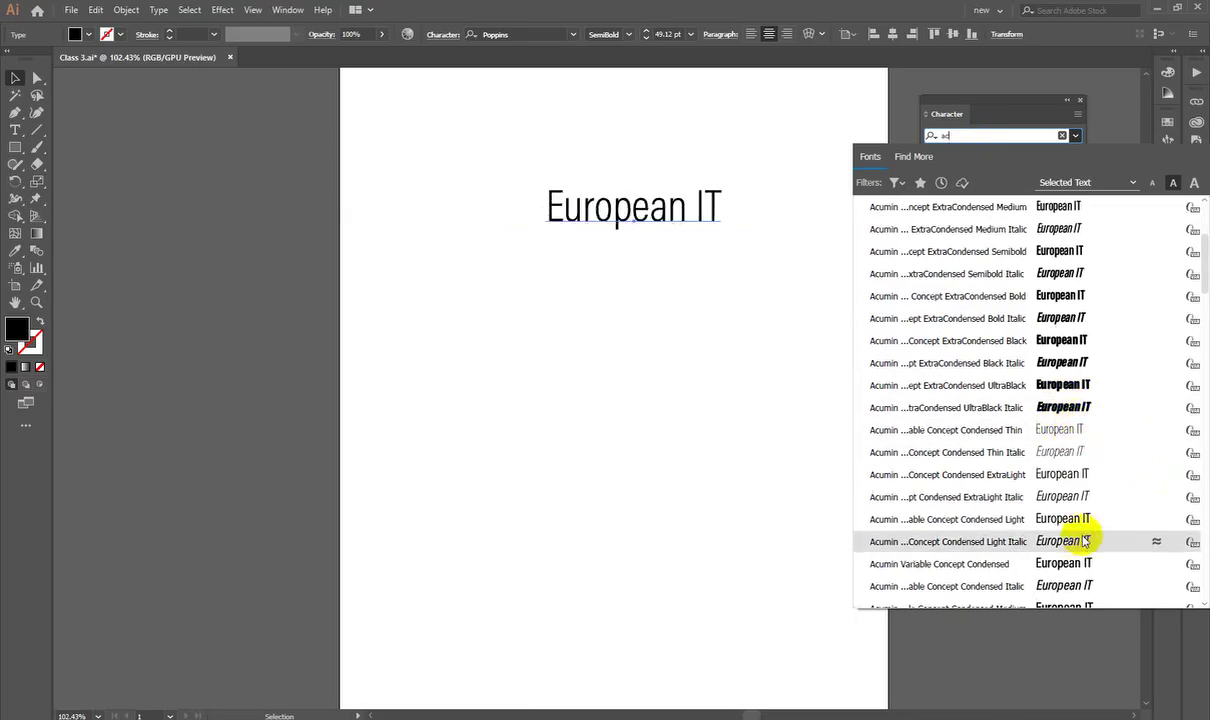
pyautogui.scroll(-2, 1083, 541)
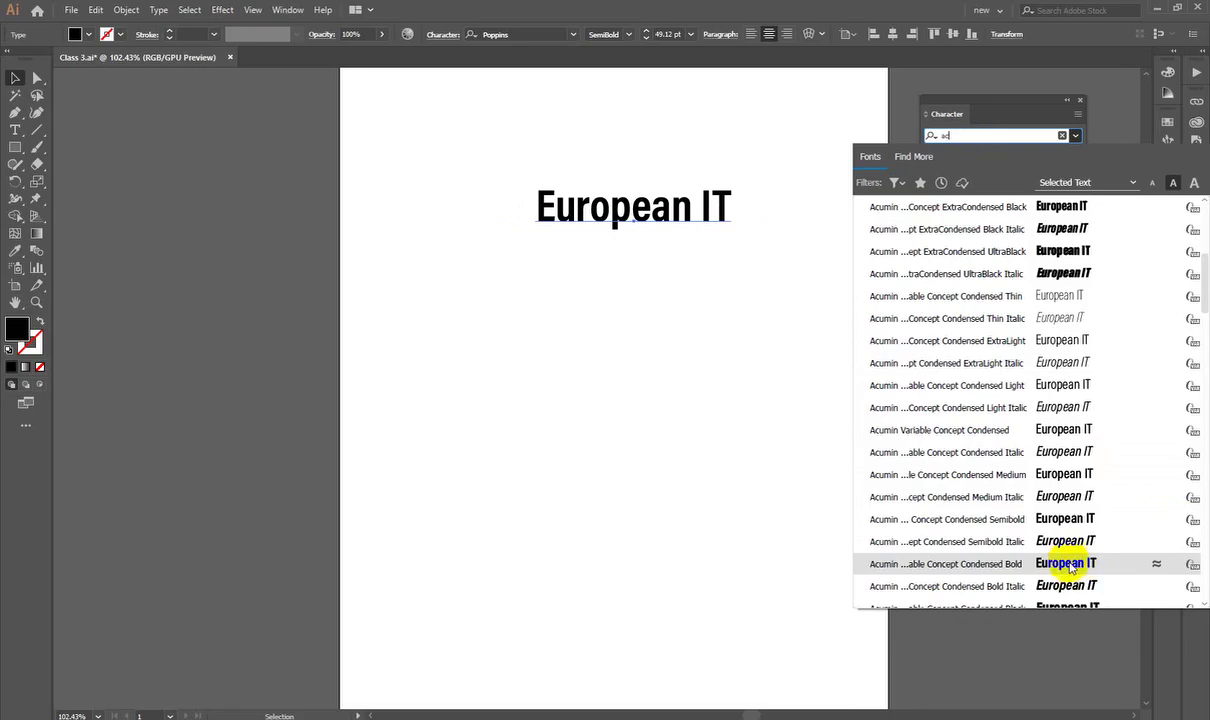
pyautogui.click(1068, 566)
# Step: Stretch the heading wider to about 91.05 pt and reselect it
pyautogui.moveTo(735, 208); pyautogui.dragTo(810, 228)
pyautogui.click(653, 230)
pyautogui.click(683, 211)
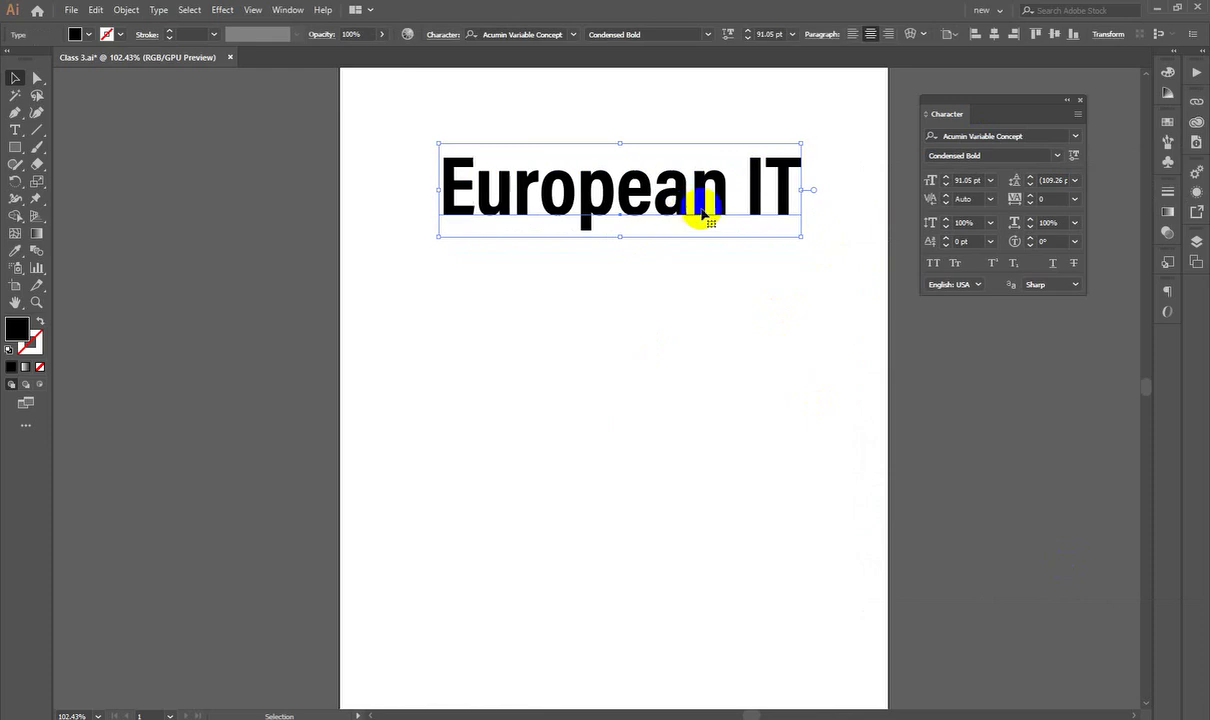
pyautogui.click(650, 271)
pyautogui.click(627, 221)
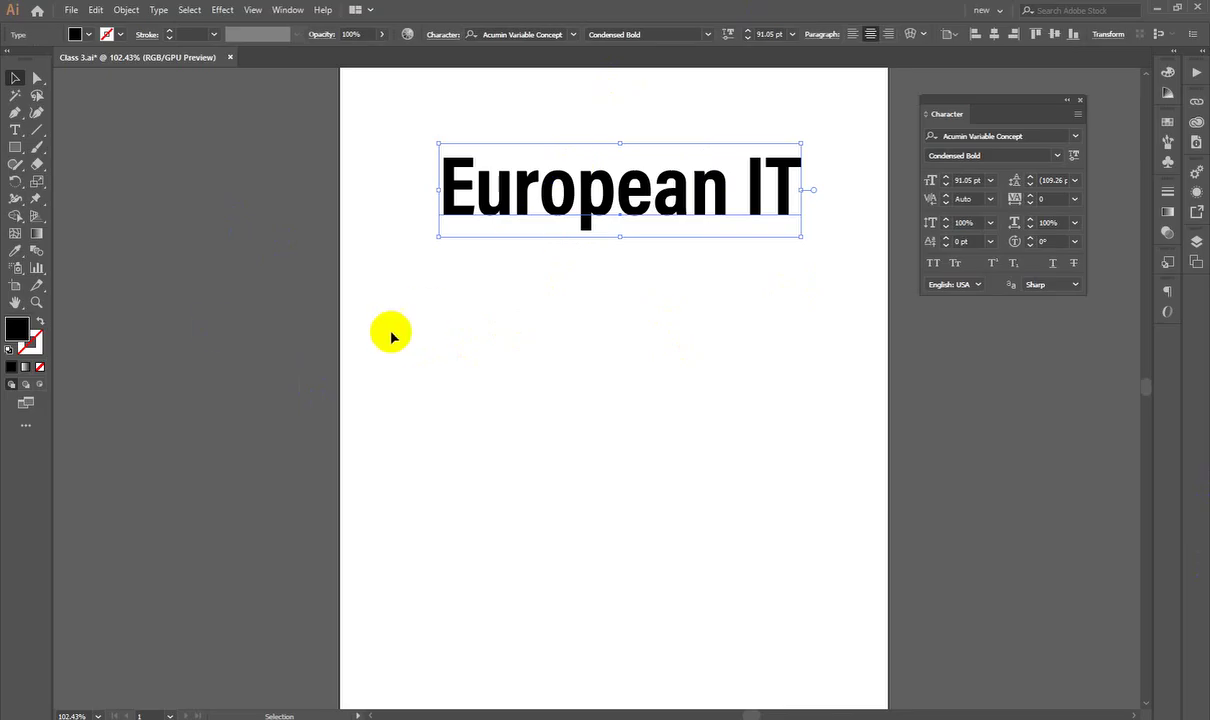
# Step: Lower the heading slightly and browse font styles, keeping Condensed Bold
pyautogui.moveTo(602, 228); pyautogui.dragTo(601, 240)
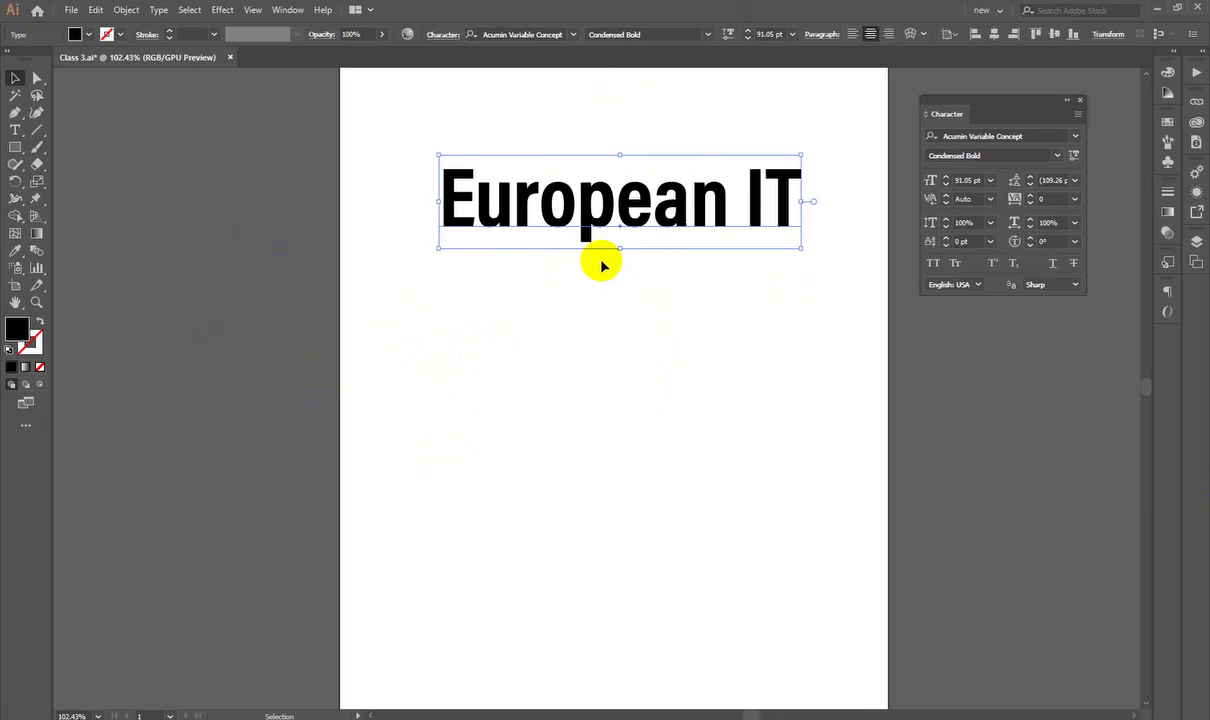
pyautogui.click(1061, 156)
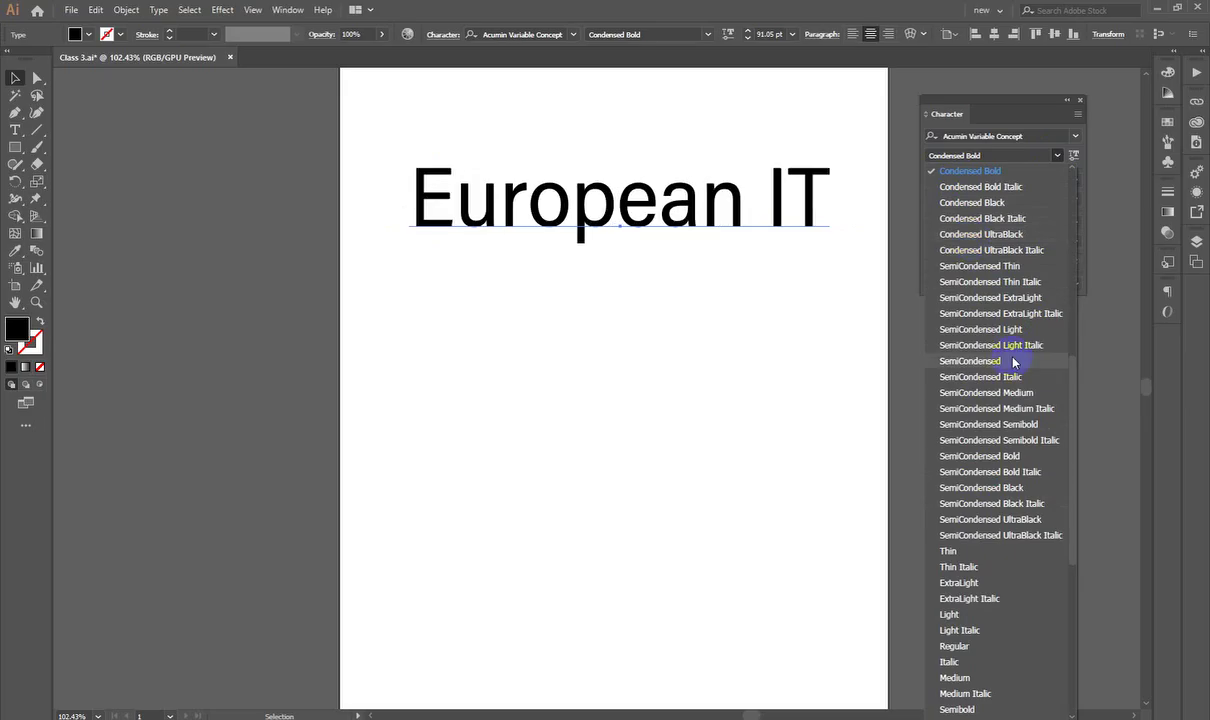
pyautogui.scroll(-8, 1013, 362)
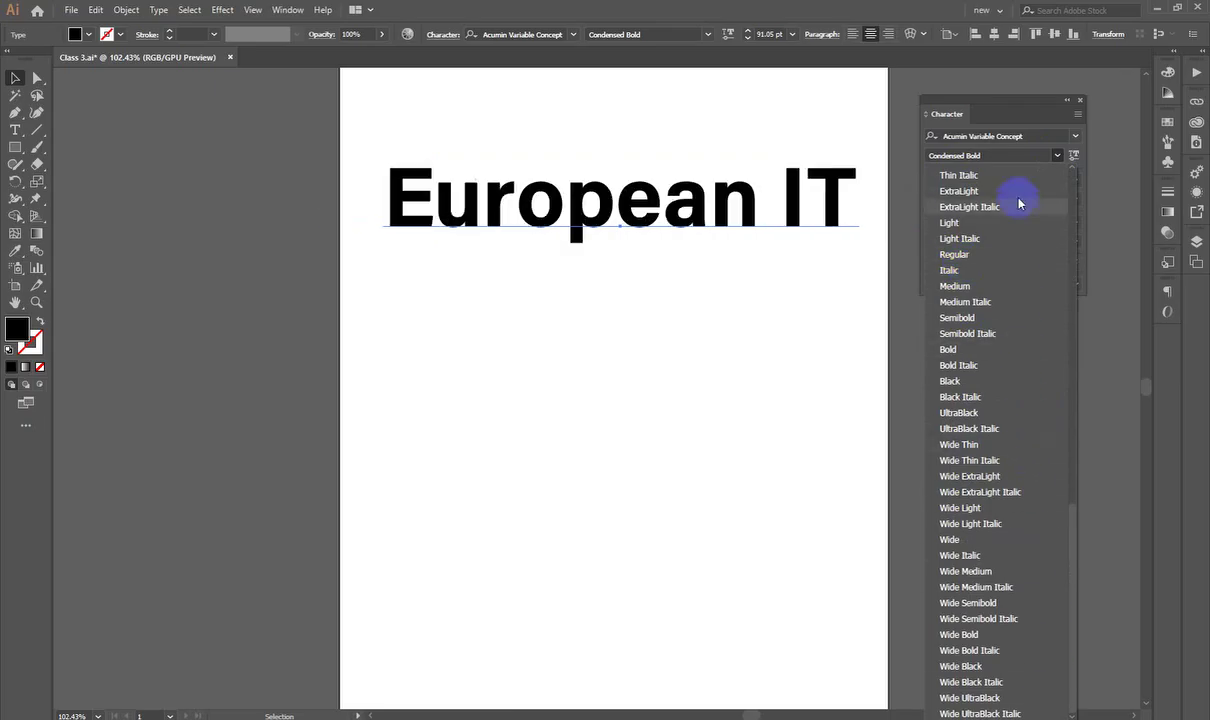
pyautogui.click(1015, 108)
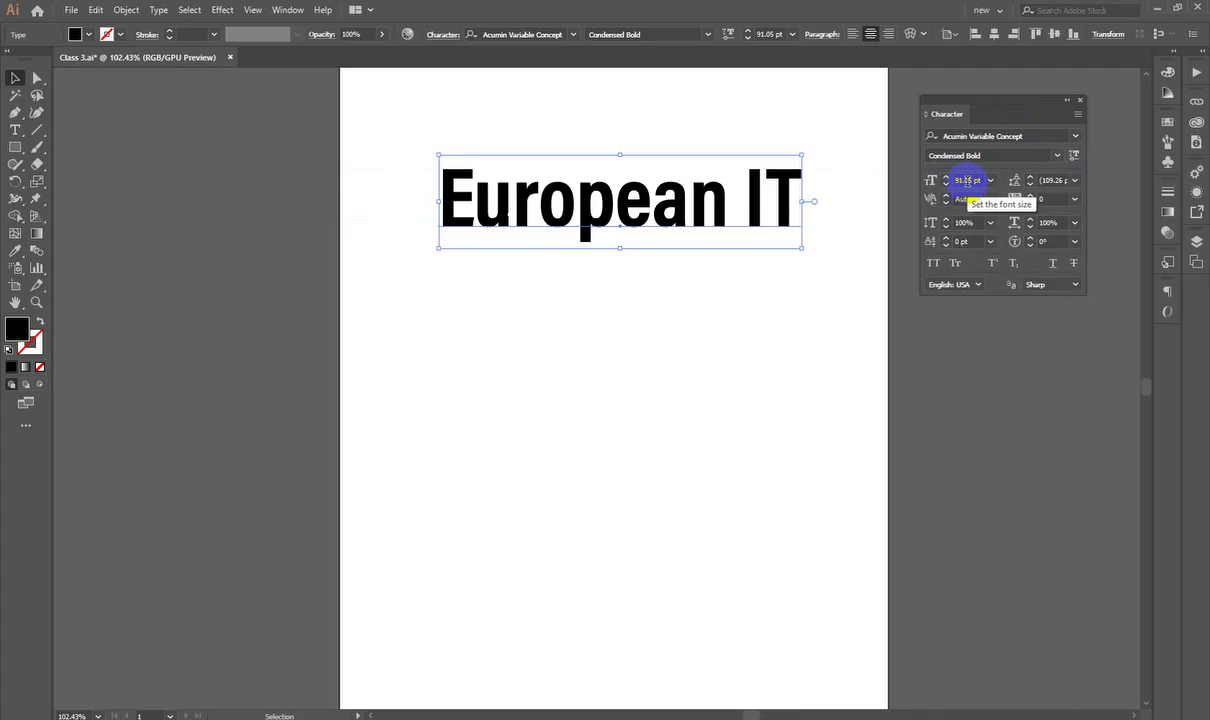
# Step: Set the heading to 25 pt, scale it up, fine-tune to 82 pt, and move it up-left
pyautogui.click(958, 181)
pyautogui.write('25')
pyautogui.press('Return')
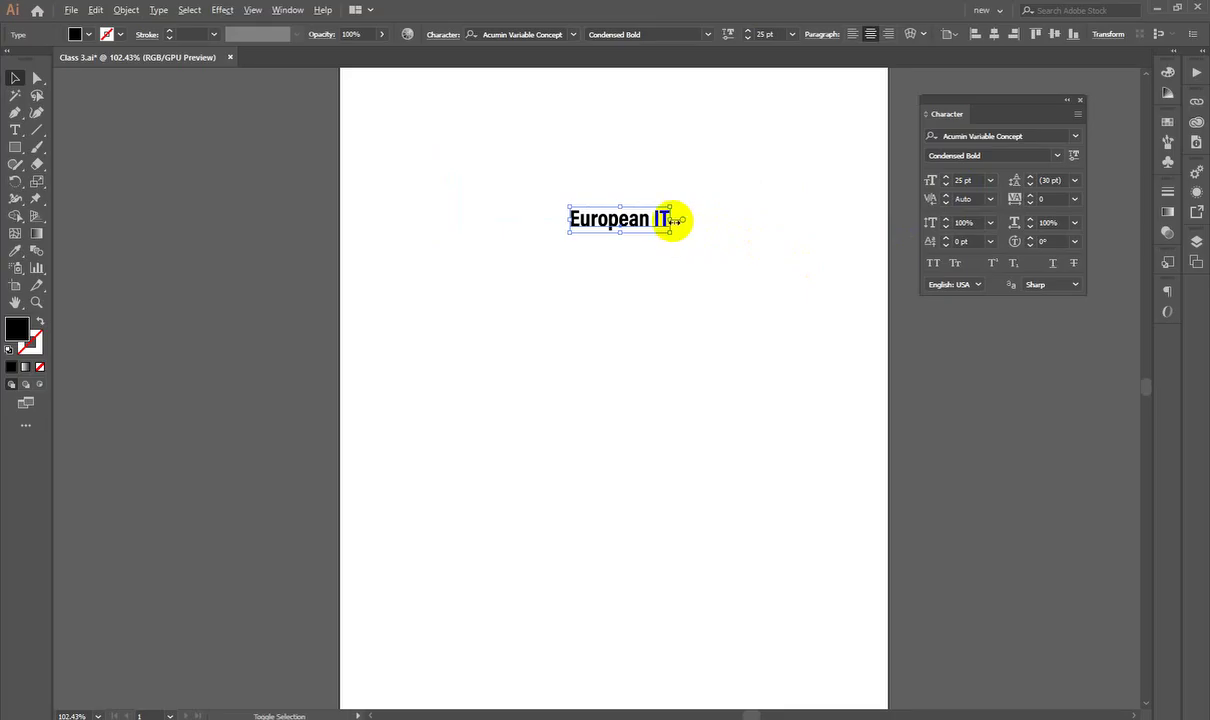
pyautogui.moveTo(676, 221); pyautogui.dragTo(791, 220)
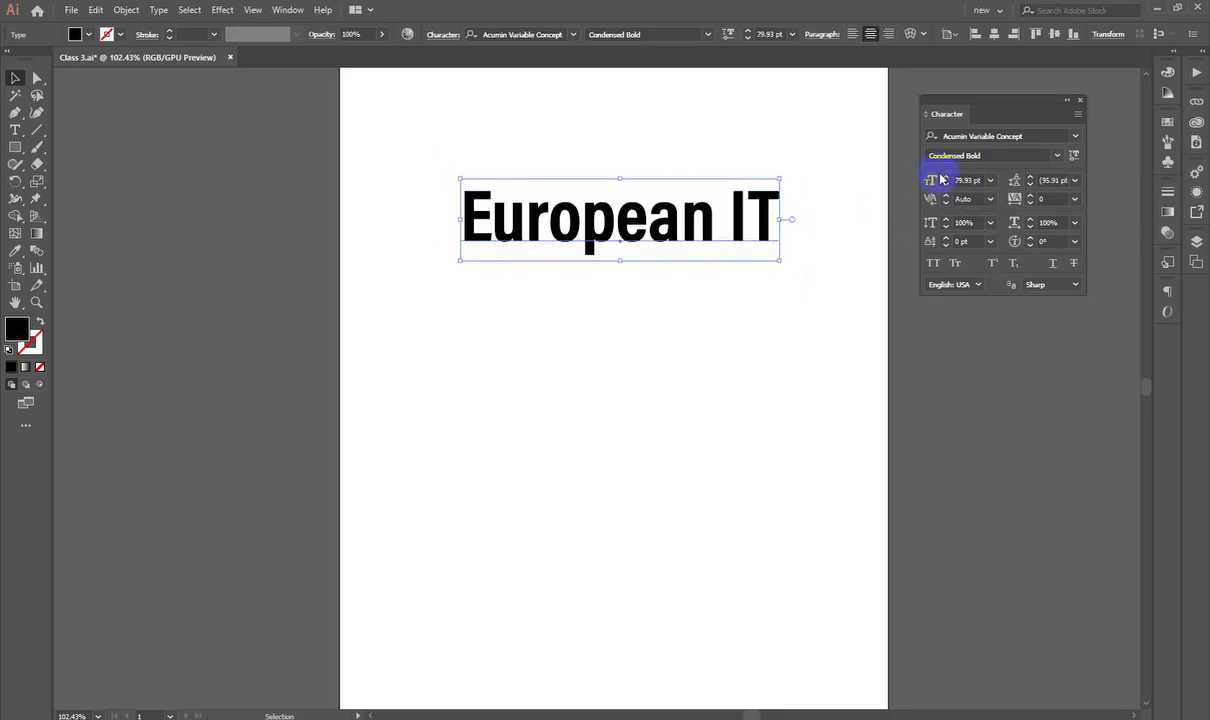
pyautogui.click(945, 176)
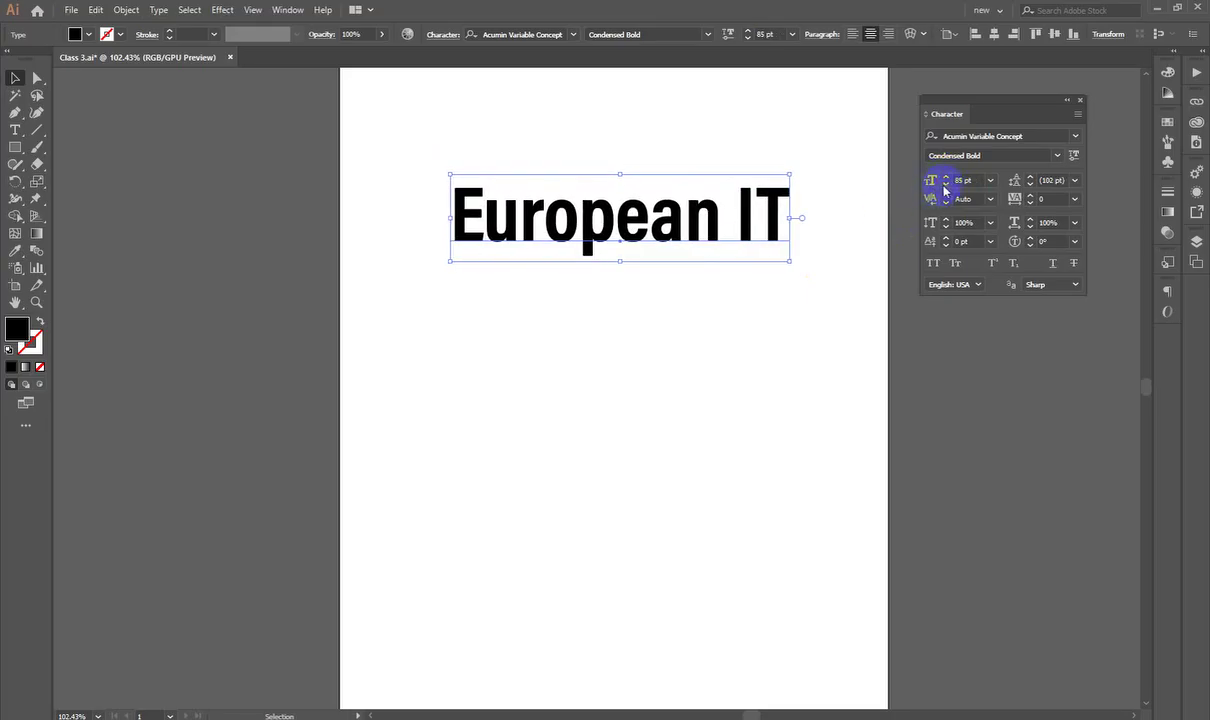
pyautogui.click(945, 185)
pyautogui.click(944, 183)
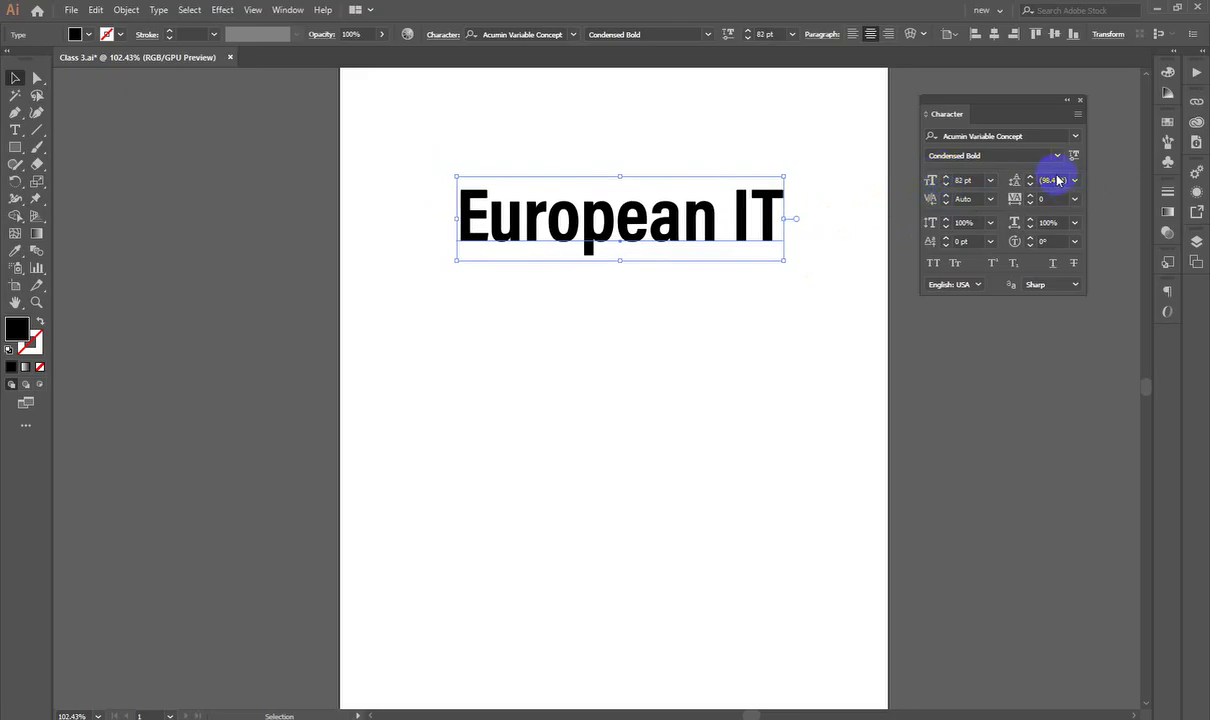
pyautogui.moveTo(666, 217); pyautogui.dragTo(648, 189)
pyautogui.click(585, 417)
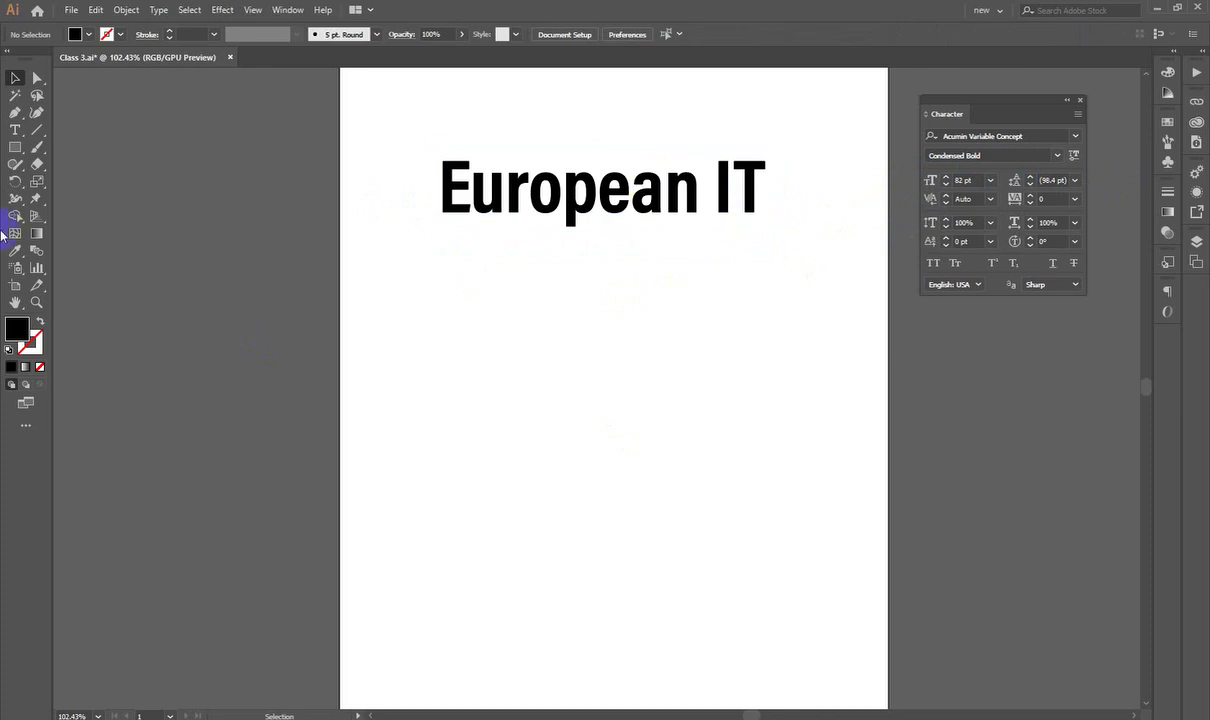
pyautogui.click(15, 130)
# Step: Create an area text box below the heading, then adjust its line spacing and kerning
pyautogui.moveTo(440, 330); pyautogui.dragTo(822, 618)
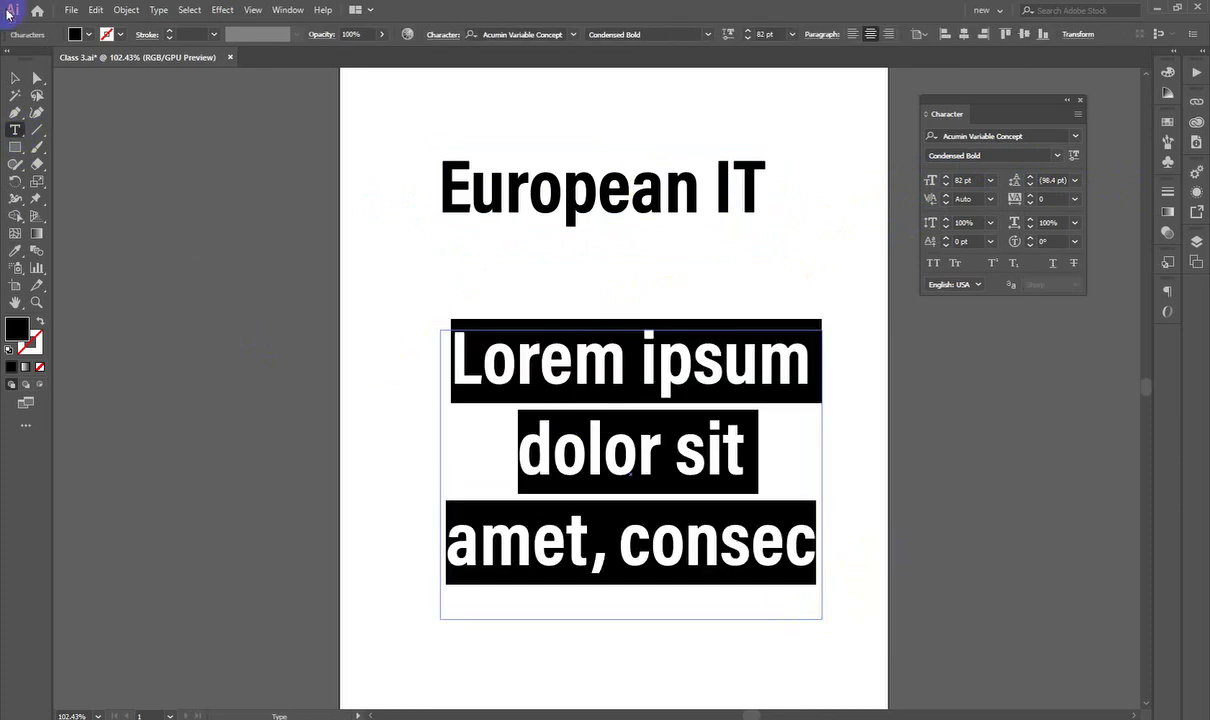
pyautogui.click(15, 77)
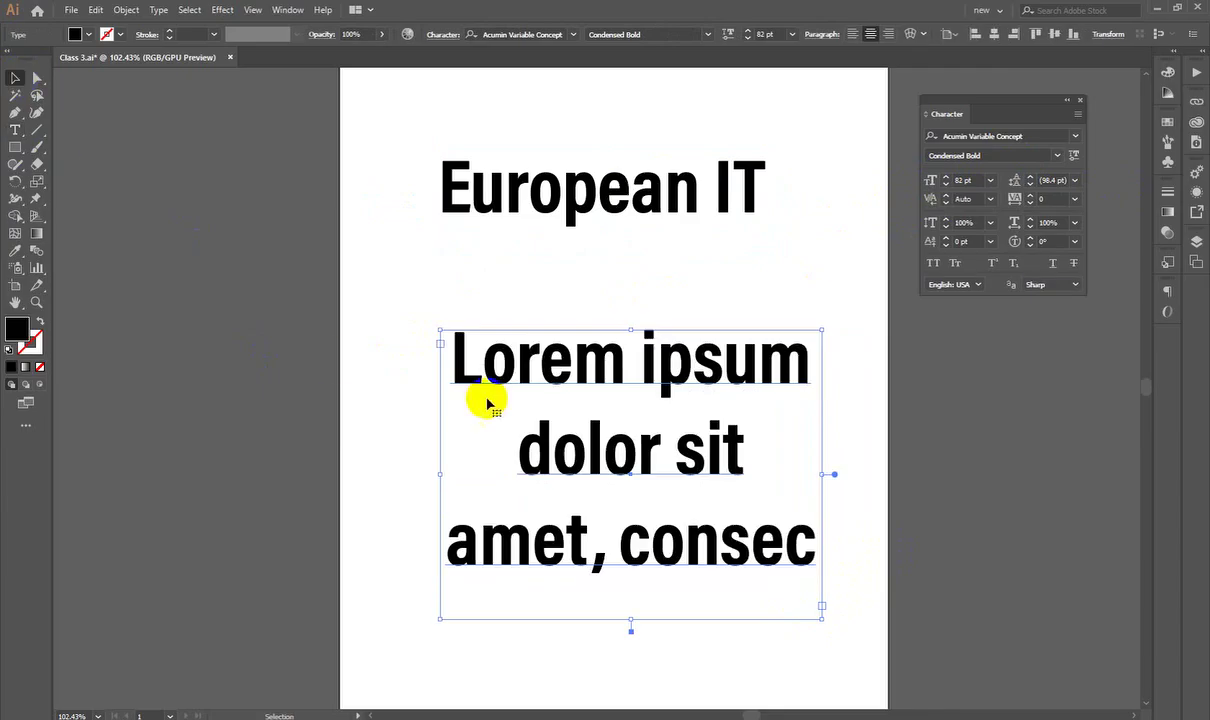
pyautogui.click(1030, 181)
pyautogui.moveTo(1031, 186); pyautogui.dragTo(1031, 181)
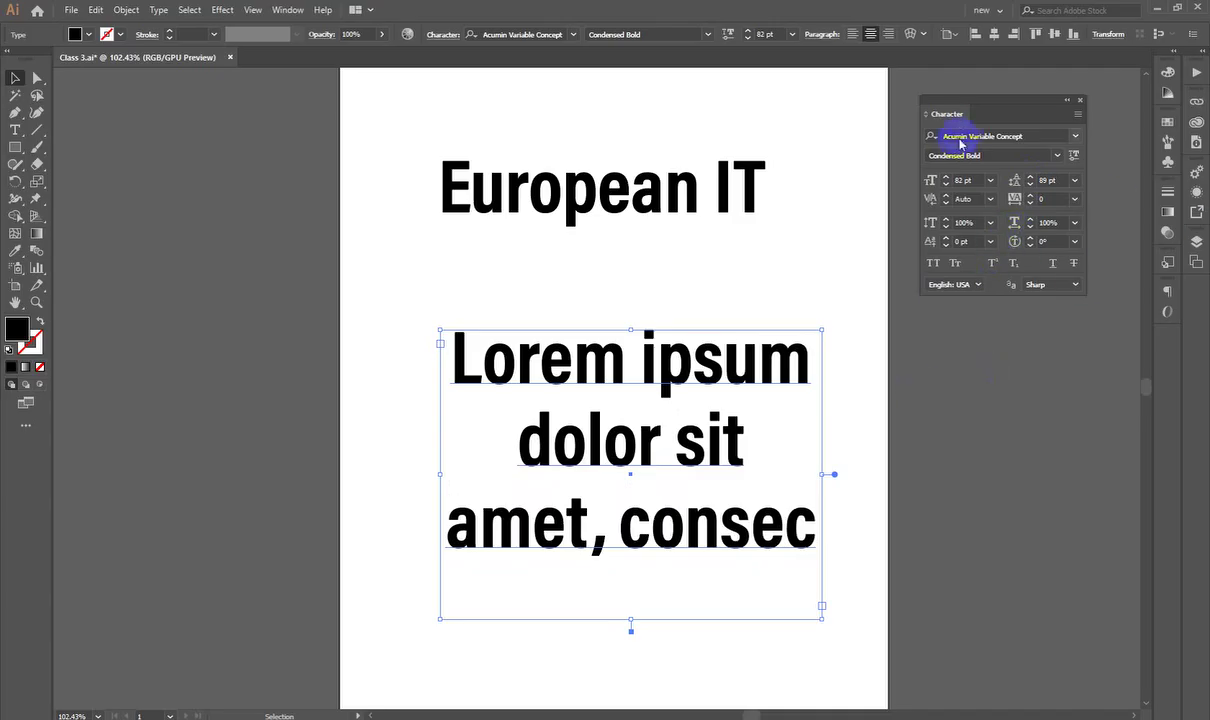
pyautogui.click(945, 199)
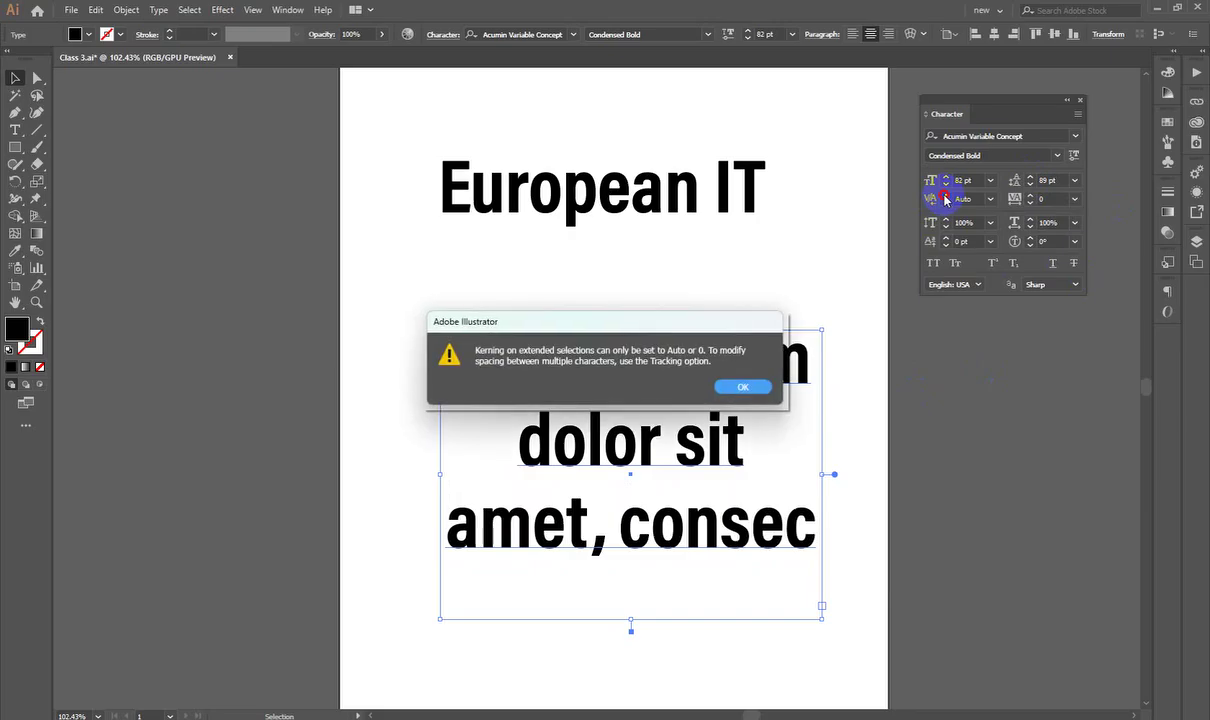
pyautogui.click(745, 386)
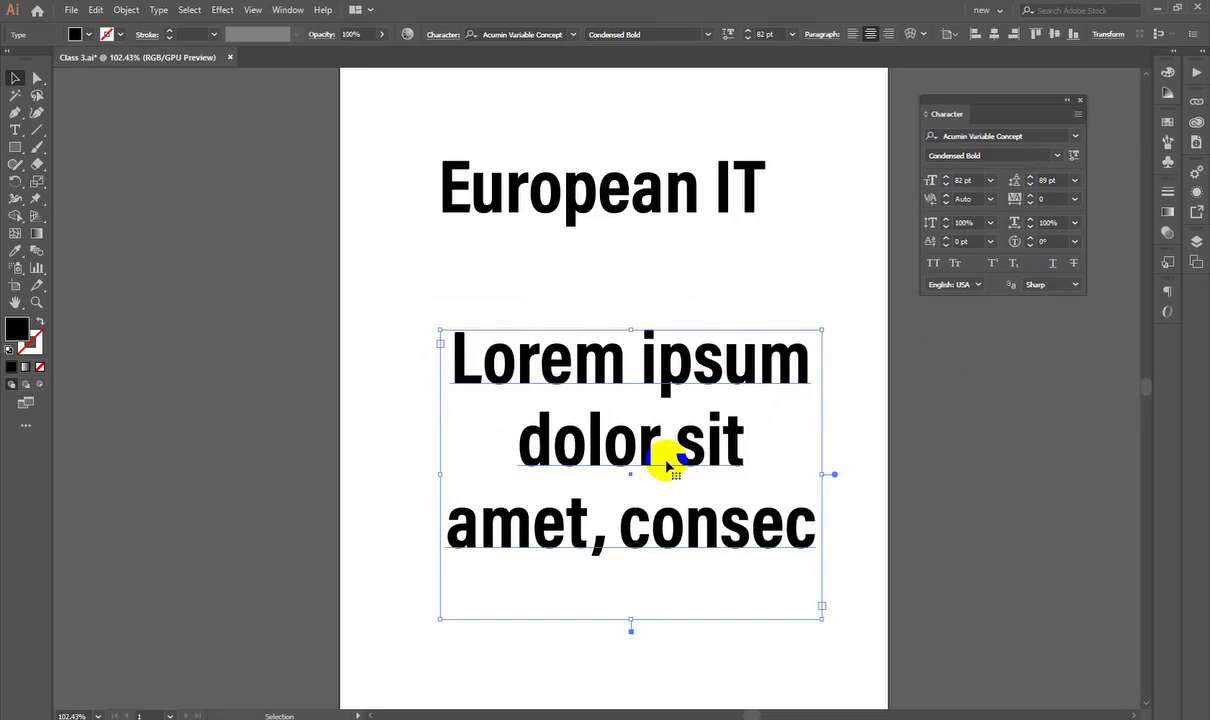
# Step: Delete the Lorem ipsum text box and the European IT heading
pyautogui.press('Delete')
pyautogui.click(553, 202)
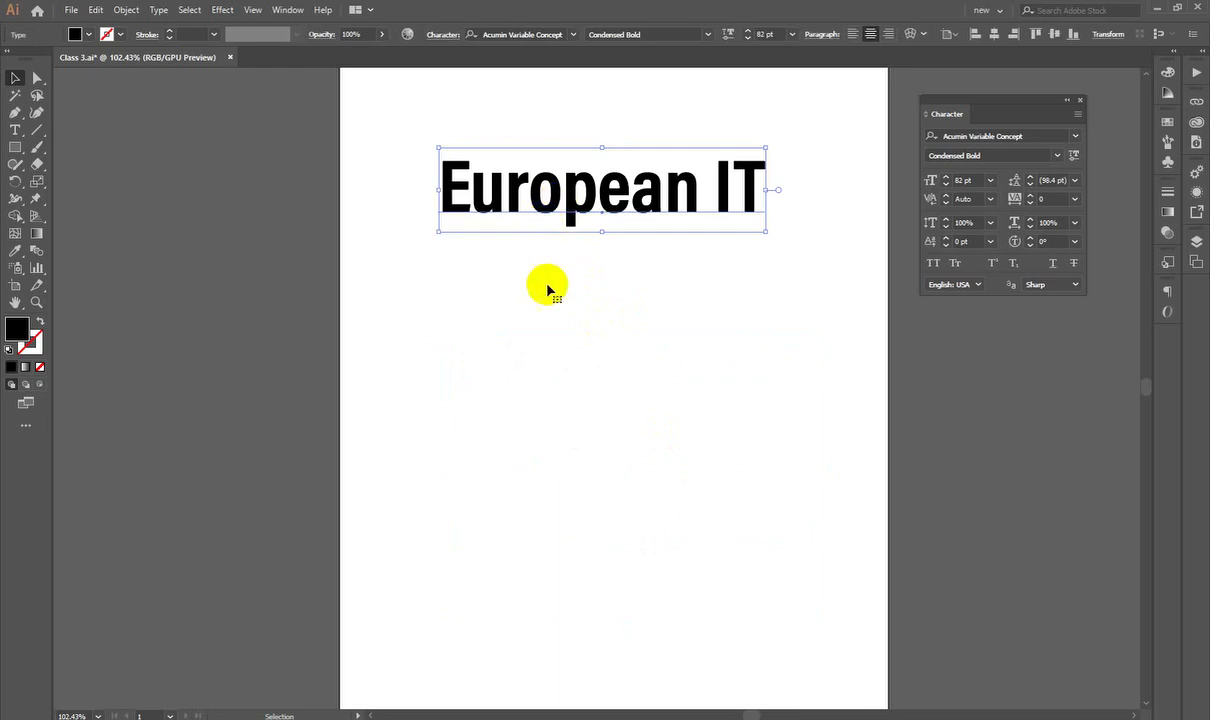
pyautogui.press('Delete')
pyautogui.click(1080, 104)
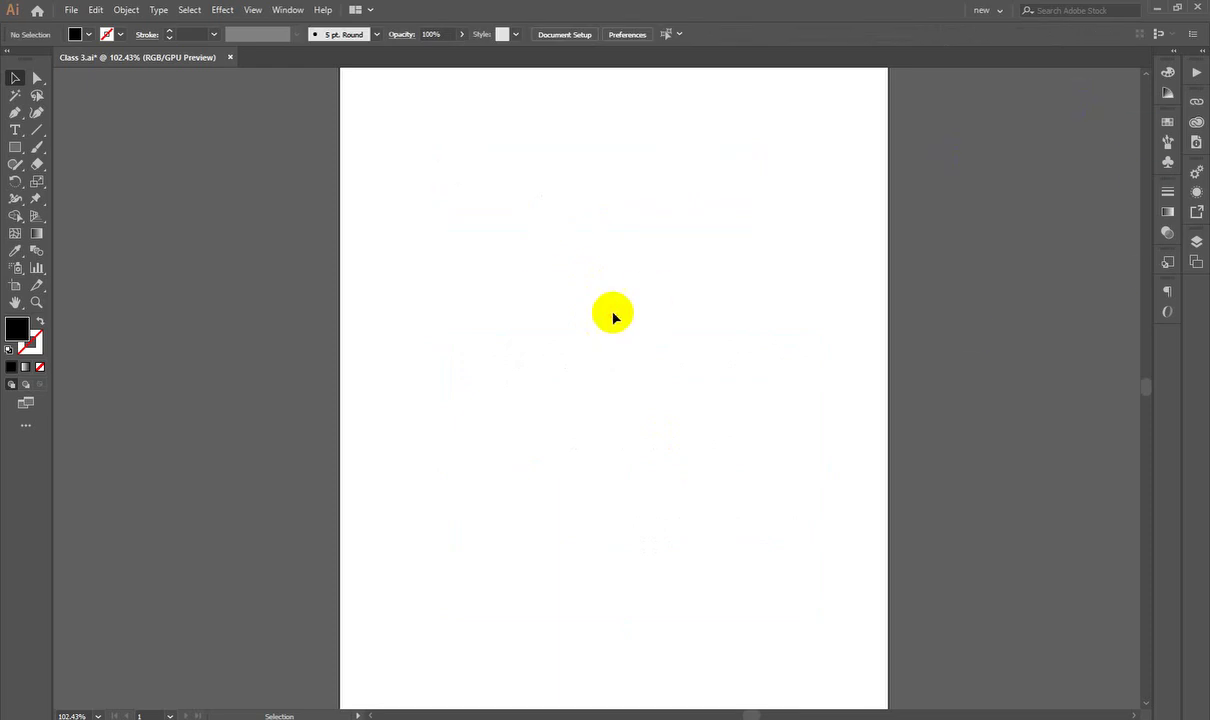
pyautogui.scroll(-5, 616, 316)
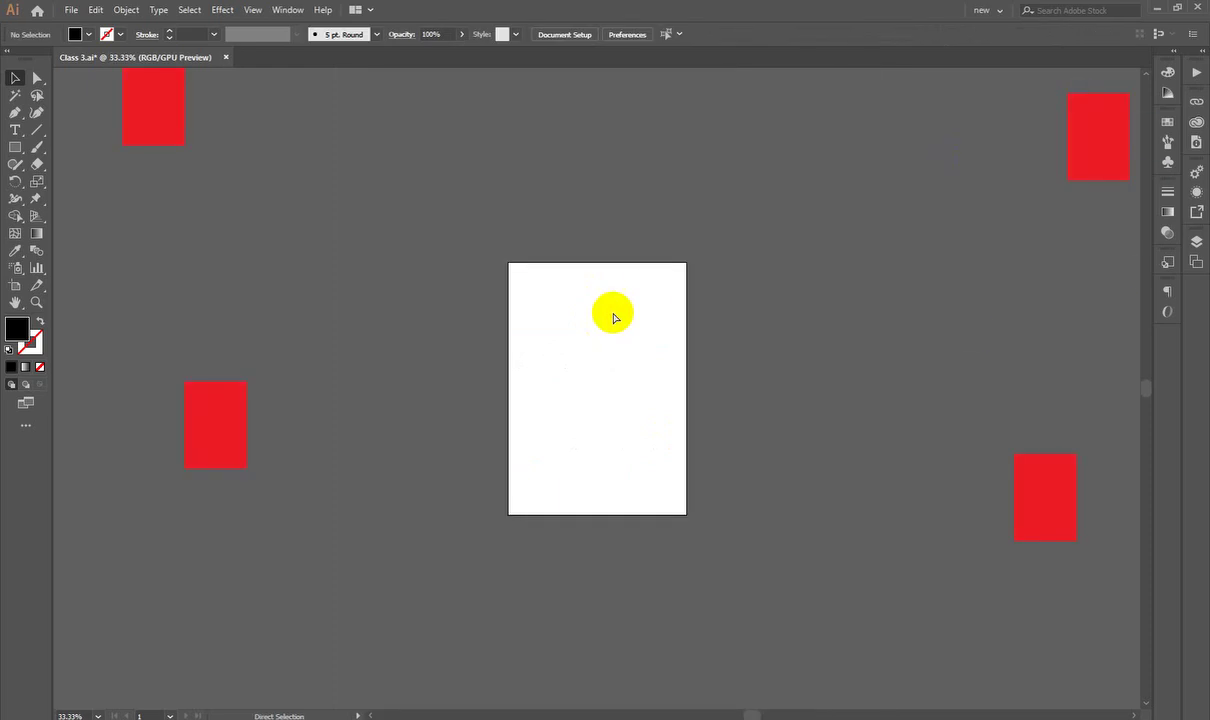
pyautogui.scroll(3, 614, 317)
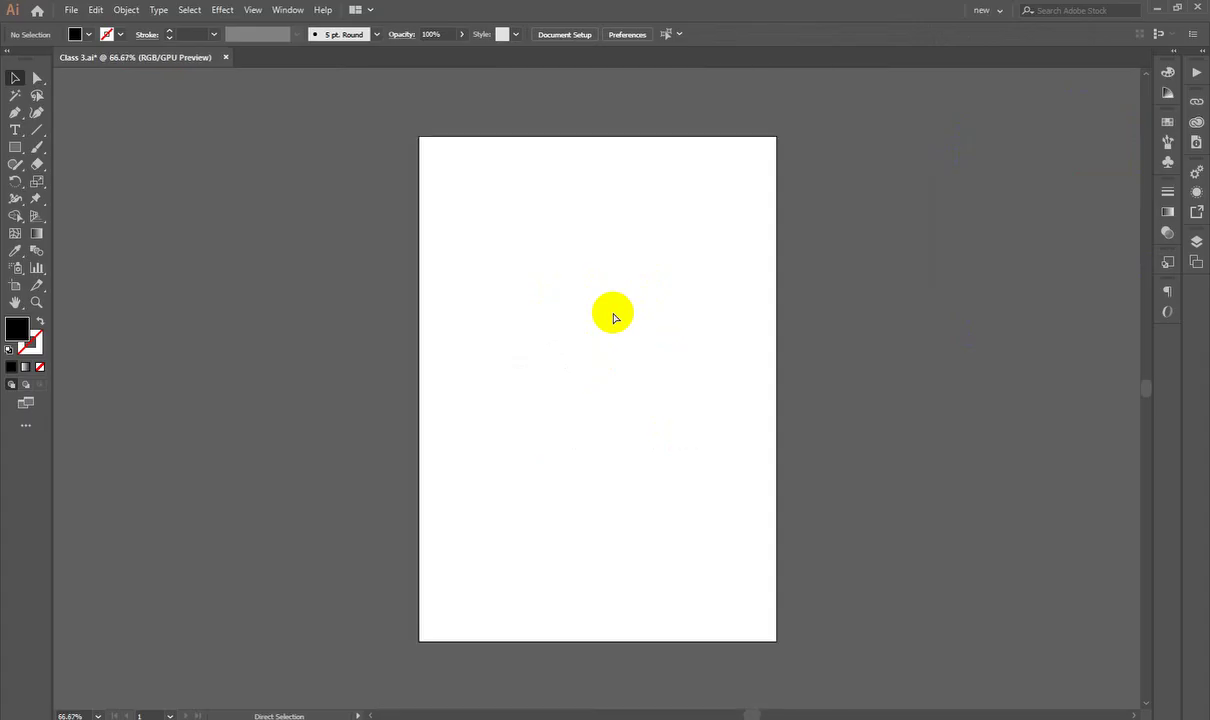
pyautogui.scroll(1, 614, 317)
pyautogui.scroll(-1, 614, 317)
pyautogui.scroll(-2, 614, 317)
pyautogui.scroll(2, 617, 260)
pyautogui.scroll(2, 618, 205)
pyautogui.scroll(-1, 633, 545)
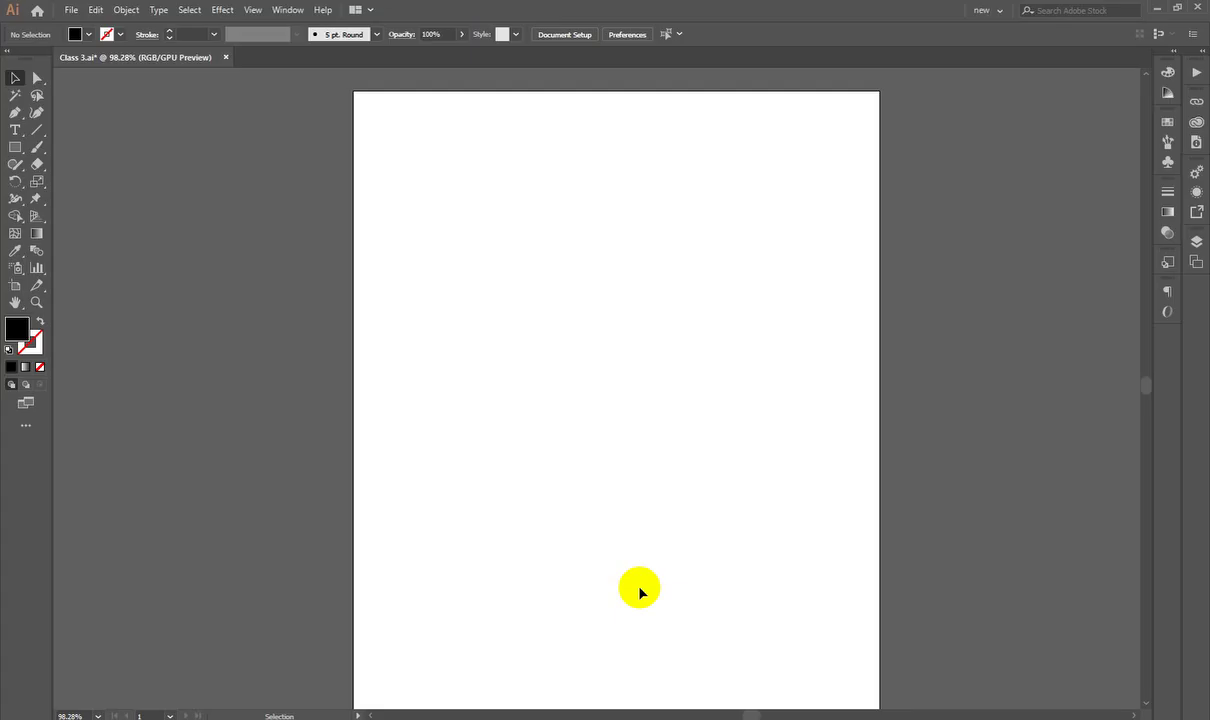
pyautogui.hotkey('ctrl', '-')
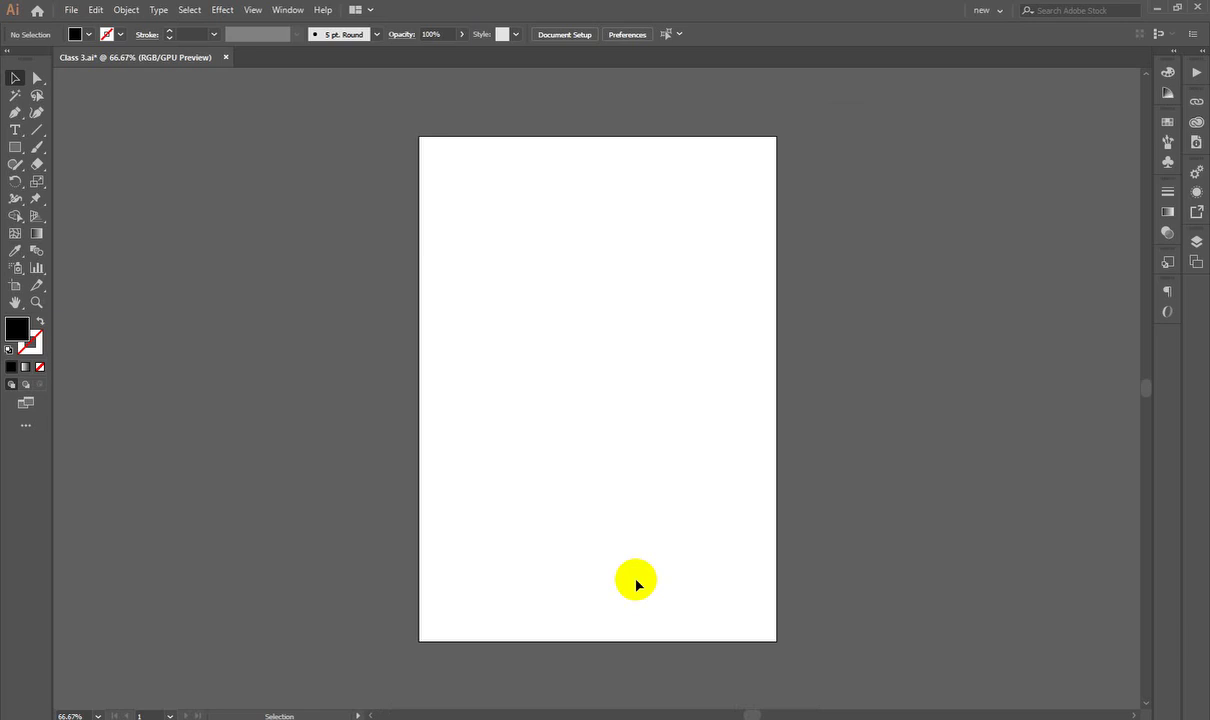
pyautogui.press('a')
pyautogui.hotkey('ctrl', '0')
pyautogui.hotkey('ctrl', '-')
pyautogui.hotkey('ctrl', '-')
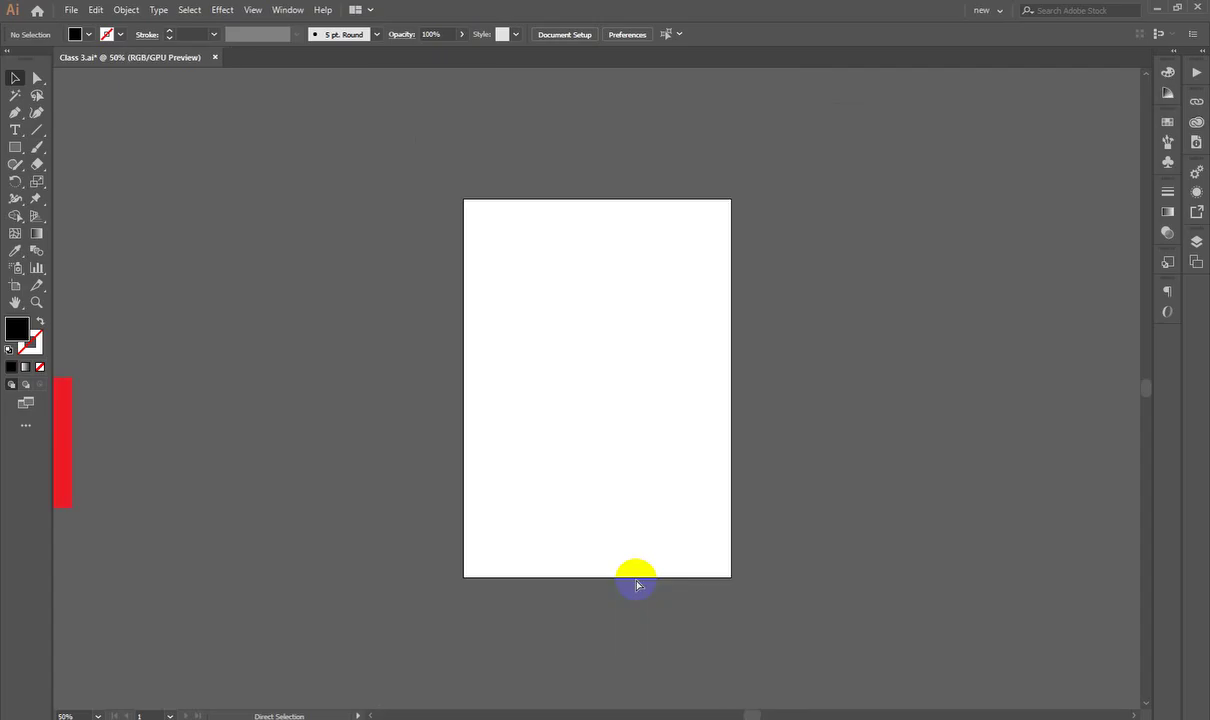
pyautogui.hotkey('ctrl', '0')
pyautogui.hotkey('ctrl', '-')
pyautogui.scroll(-5, 628, 582)
pyautogui.scroll(5, 627, 581)
pyautogui.hotkey('ctrl', 'space')
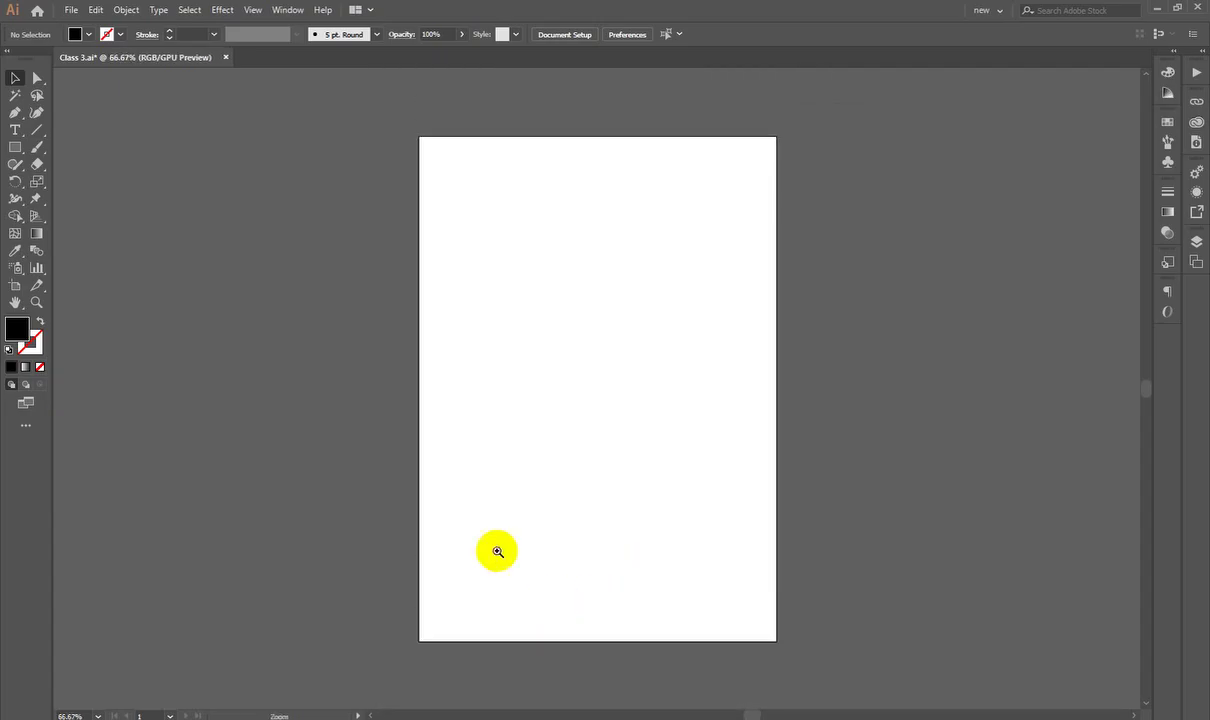
pyautogui.moveTo(608, 138); pyautogui.dragTo(690, 357)
# Step: Draw a black circle about 106 mm across near the artboard top, then deselect it
pyautogui.hotkey('ctrl', 'space')
pyautogui.moveTo(15, 147); pyautogui.dragTo(80, 180)
pyautogui.moveTo(617, 262)
pyautogui.mouseDown()
pyautogui.moveTo(648, 316)
pyautogui.moveTo(738, 398)
pyautogui.mouseUp()
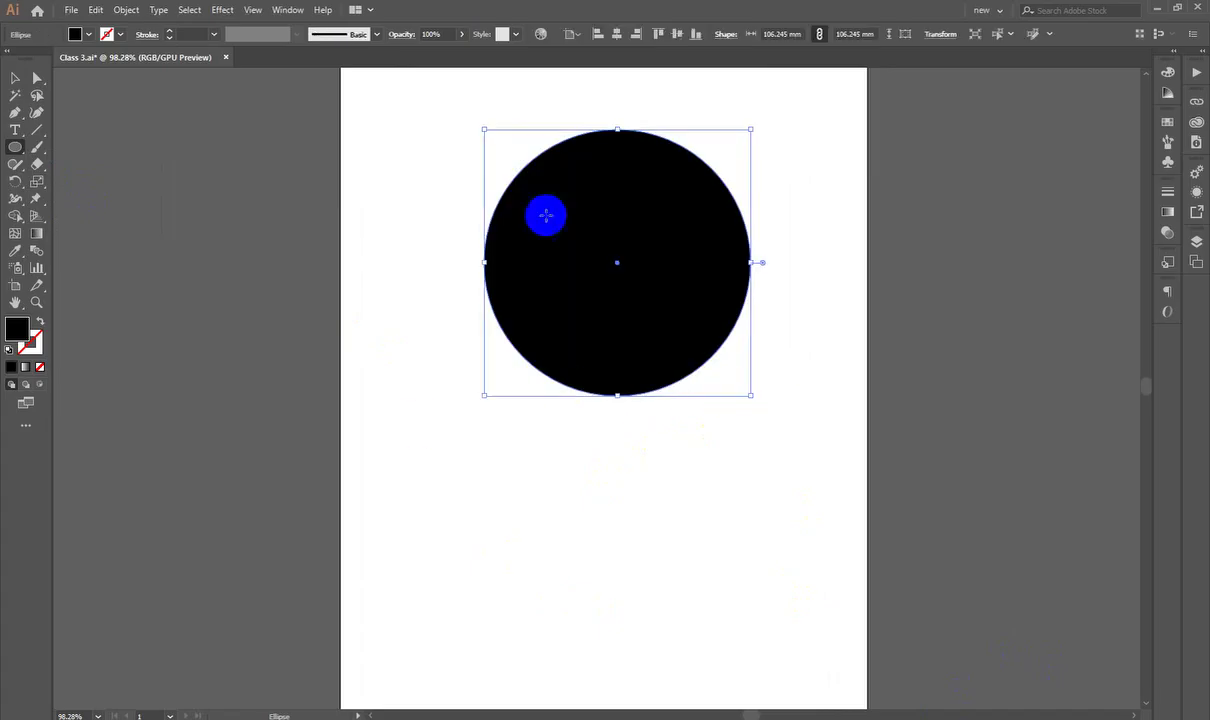
pyautogui.click(15, 78)
pyautogui.click(236, 291)
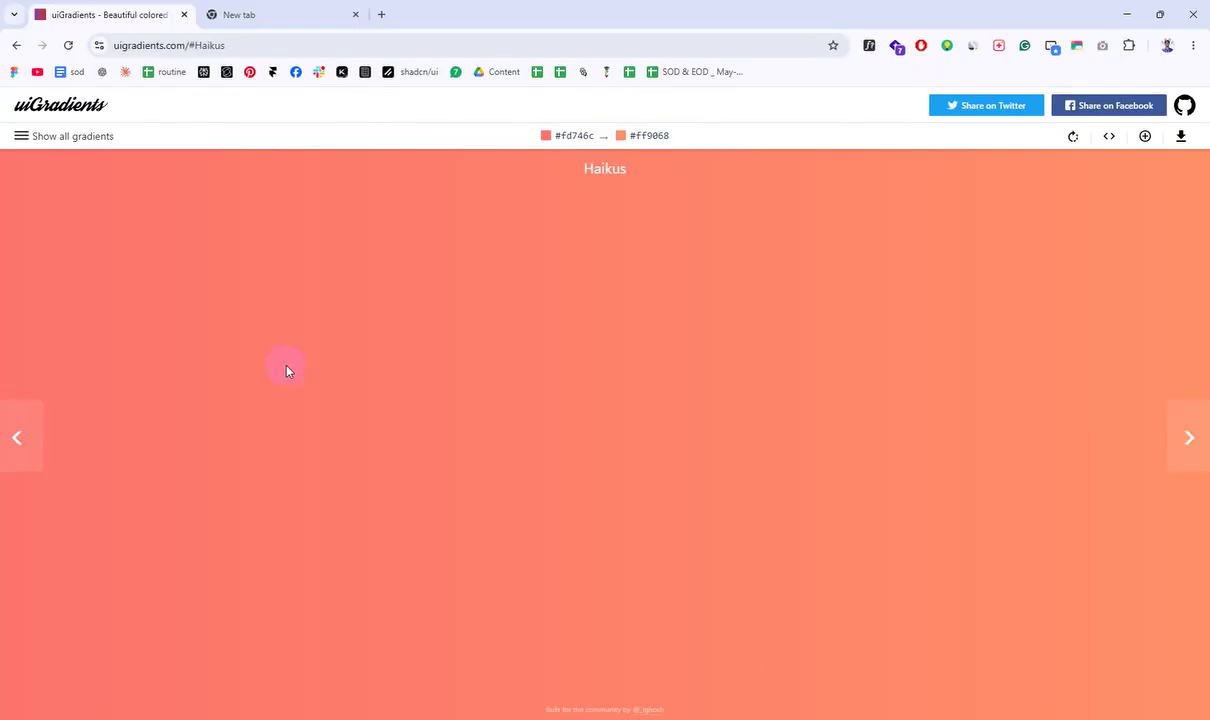
pyautogui.click(265, 46)
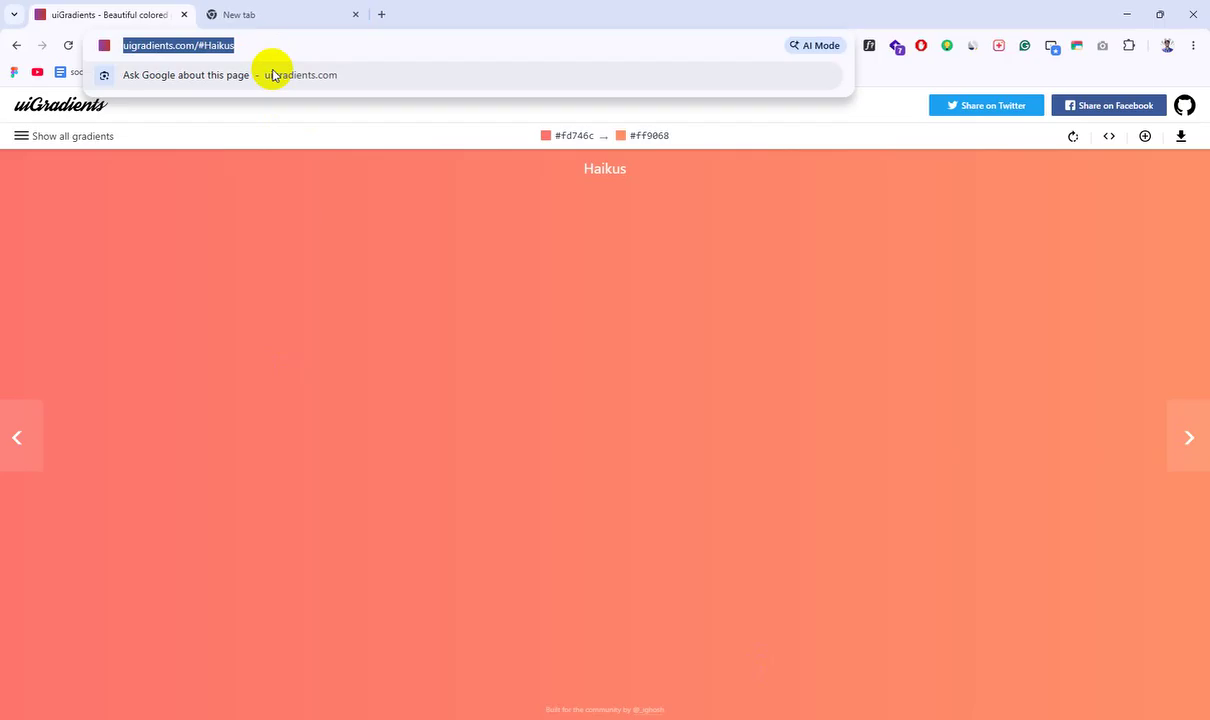
# Step: Image-search 'scool boy' and copy the Vecteezy photo of the schoolboy with book and pen
pyautogui.write('sco')
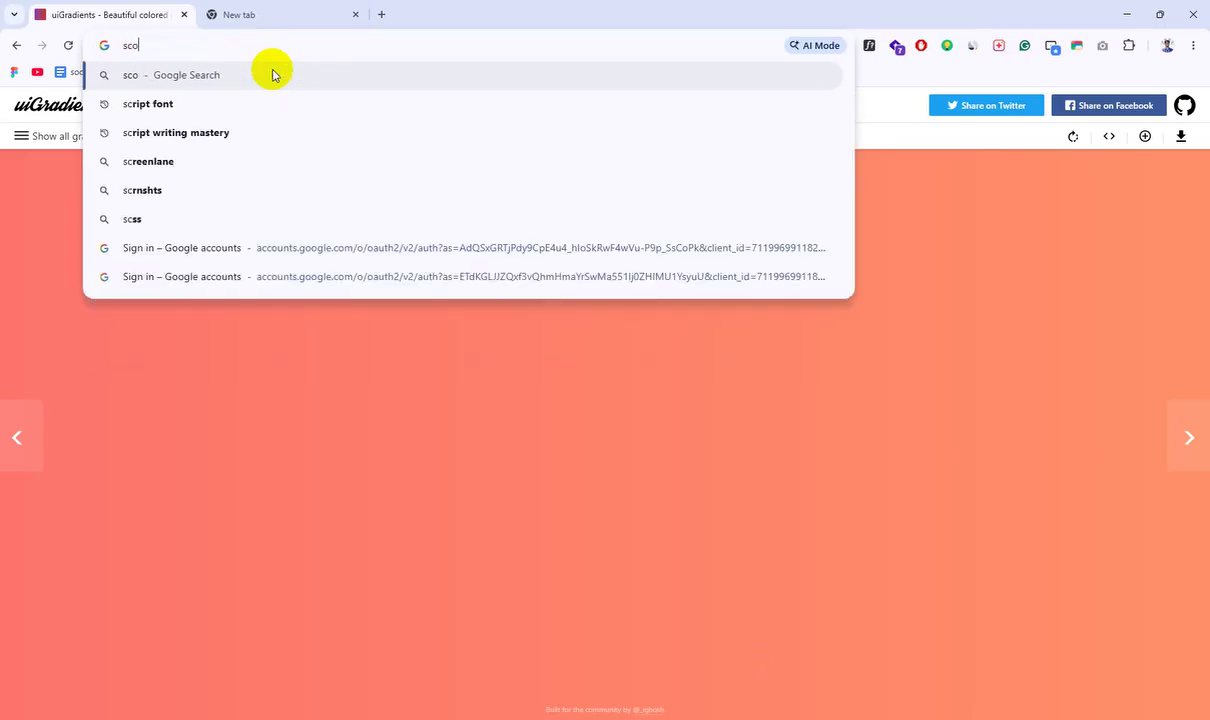
pyautogui.write('ol ')
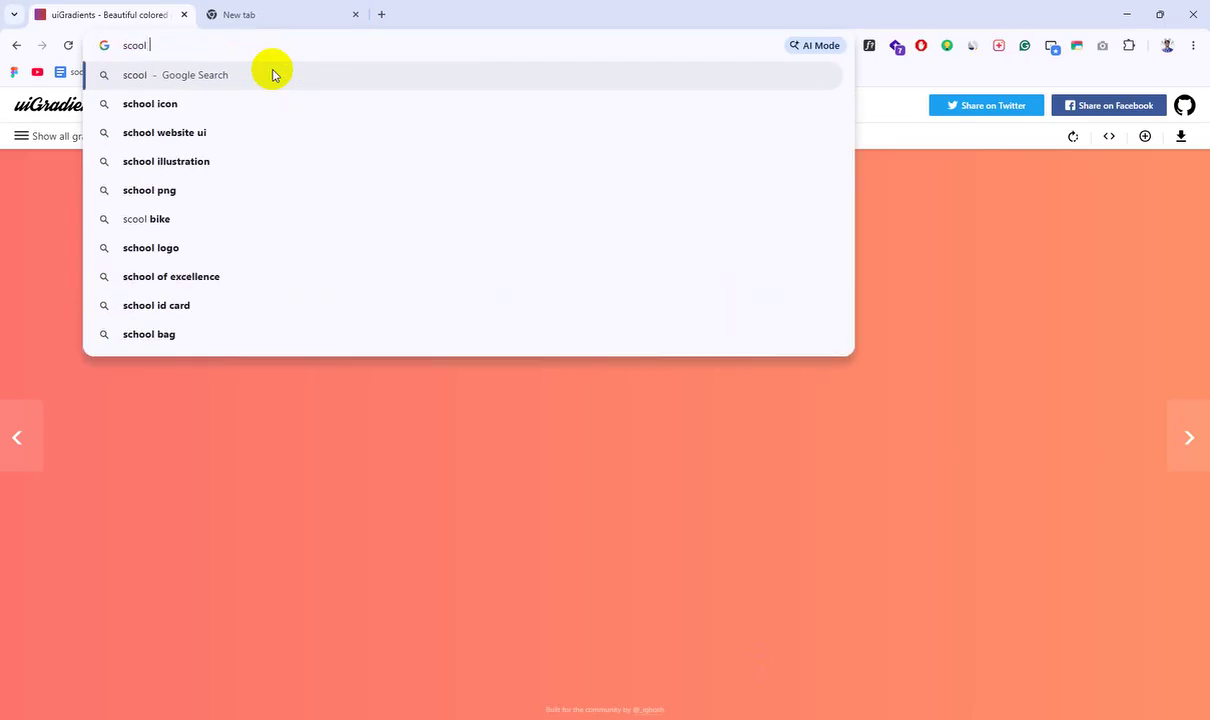
pyautogui.write('boy')
pyautogui.press('Return')
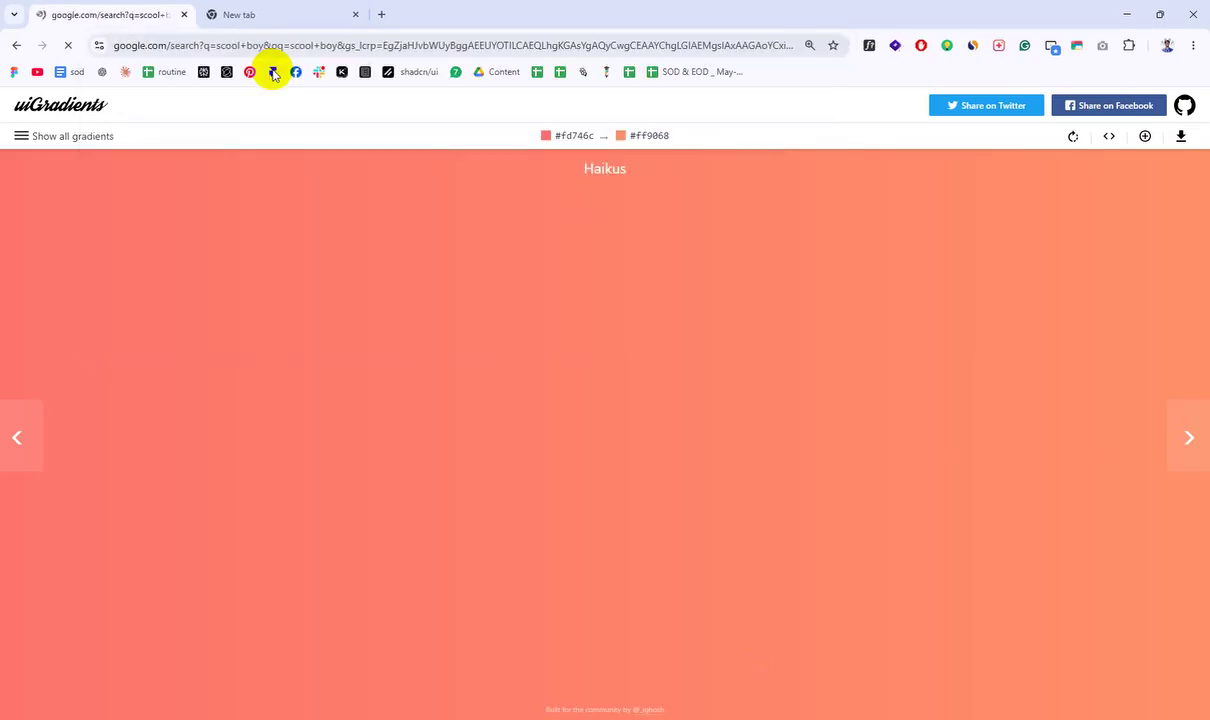
pyautogui.click(257, 190)
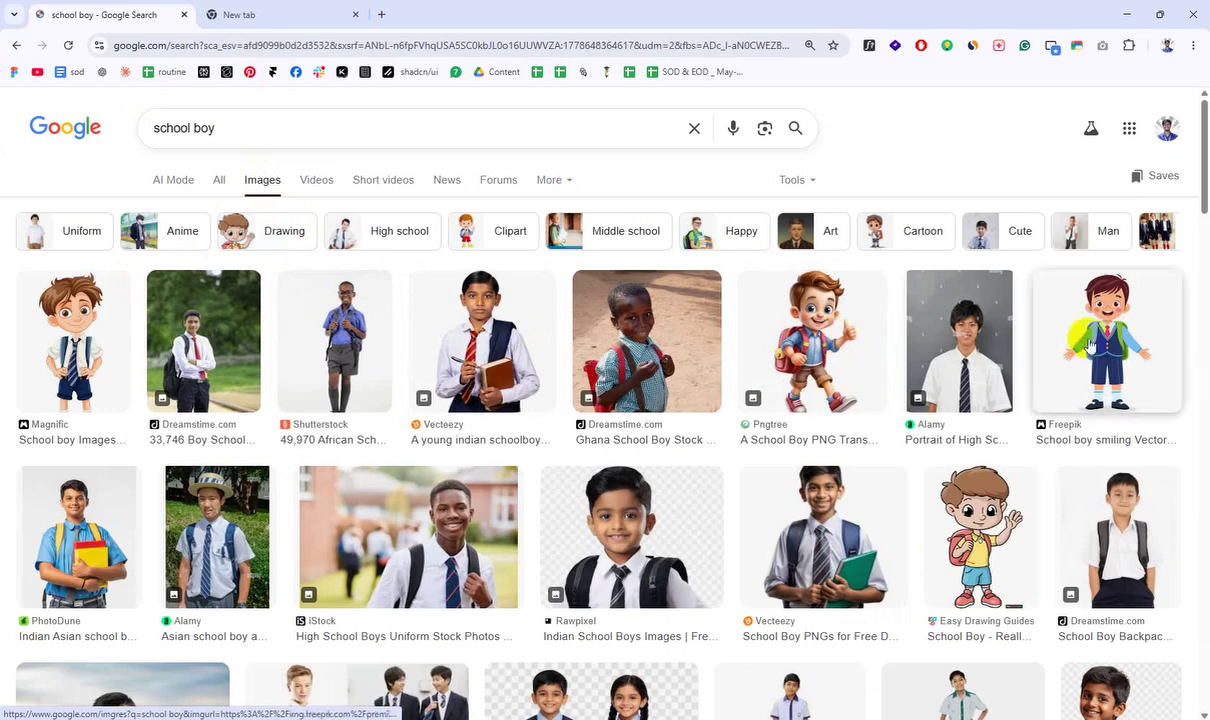
pyautogui.click(548, 327)
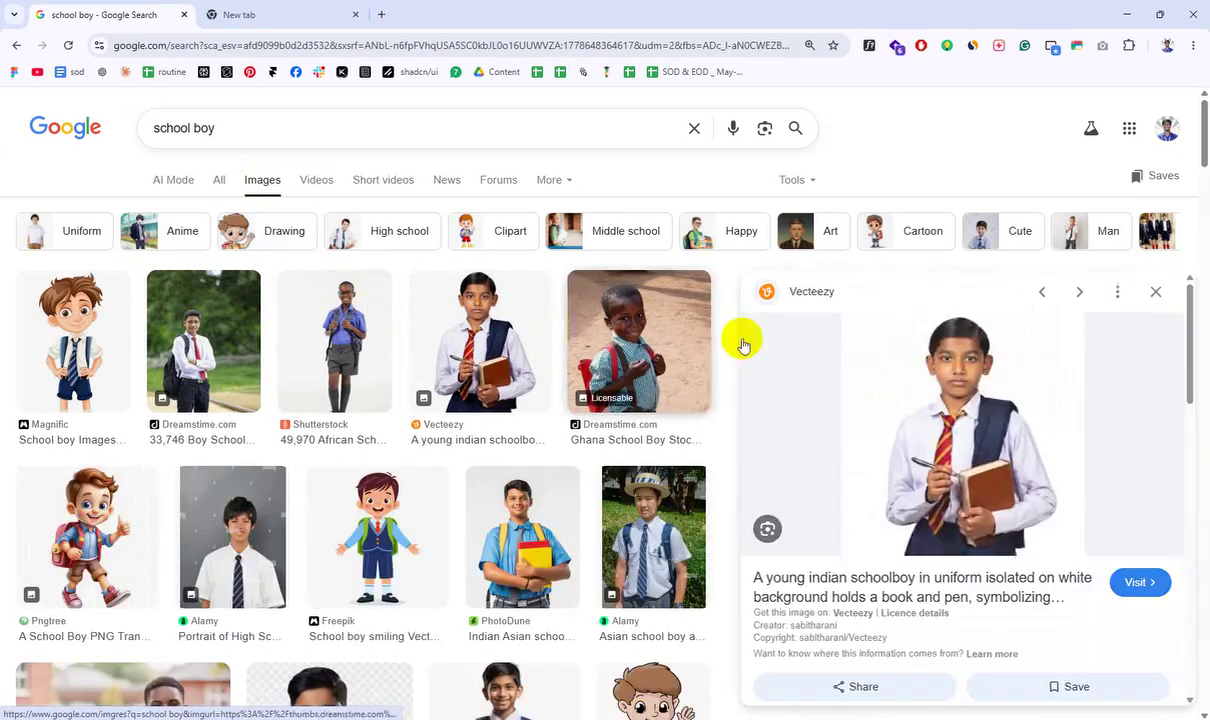
pyautogui.rightClick(977, 343)
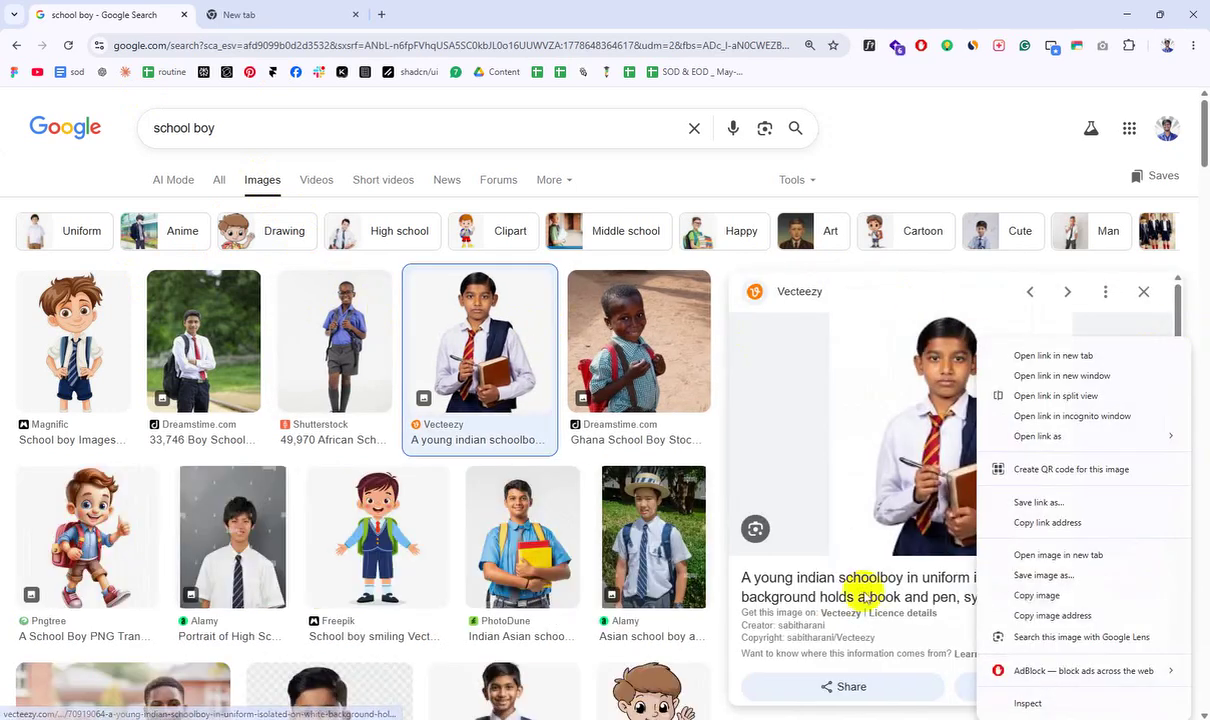
pyautogui.click(1040, 595)
pyautogui.hotkey('alt', 'Tab')
# Step: Paste the schoolboy photo and drag it to sit right of the artboard
pyautogui.hotkey('ctrl', 'v')
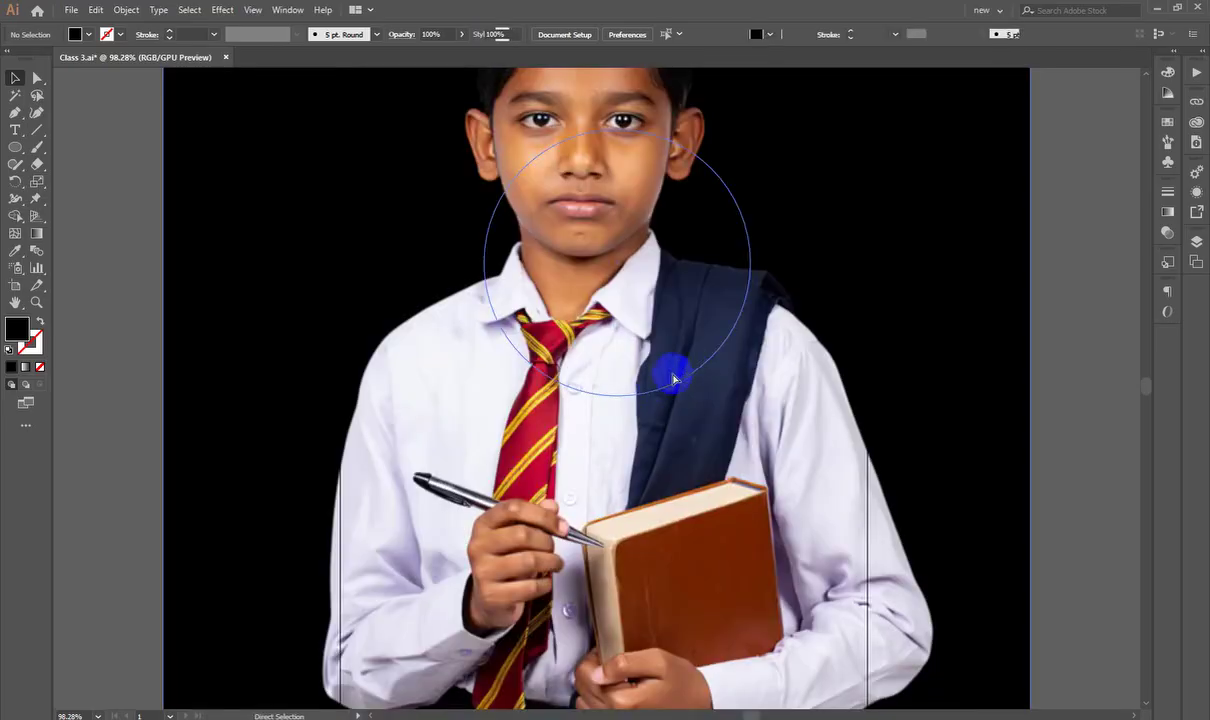
pyautogui.scroll(-2, 575, 351)
pyautogui.scroll(1, 933, 424)
pyautogui.moveTo(840, 432); pyautogui.dragTo(374, 503)
pyautogui.moveTo(269, 459); pyautogui.dragTo(830, 511)
pyautogui.scroll(-2, 780, 450)
pyautogui.moveTo(735, 453); pyautogui.dragTo(460, 400)
pyautogui.moveTo(451, 498); pyautogui.dragTo(711, 481)
pyautogui.scroll(1, 783, 438)
pyautogui.moveTo(731, 435); pyautogui.dragTo(810, 402)
pyautogui.moveTo(743, 354); pyautogui.dragTo(778, 405)
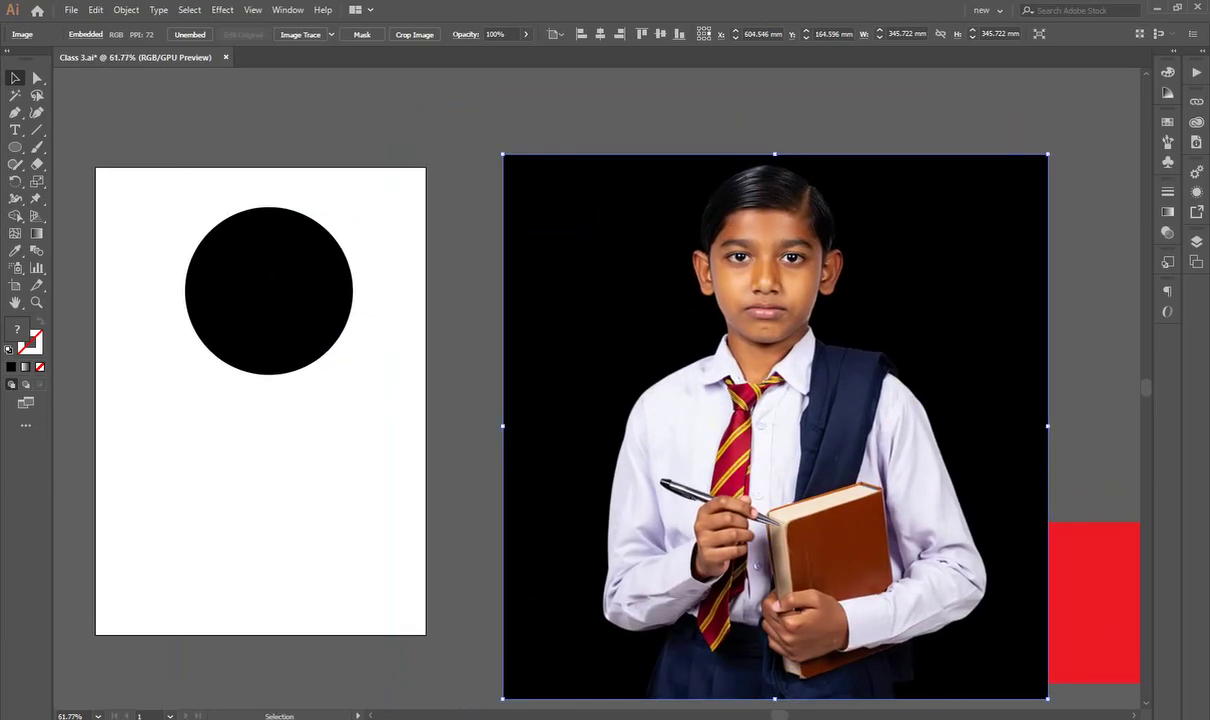
pyautogui.hotkey('alt', 'Tab')
# Step: Start saving the schoolboy preview image, then cancel the Save As dialog
pyautogui.rightClick(912, 360)
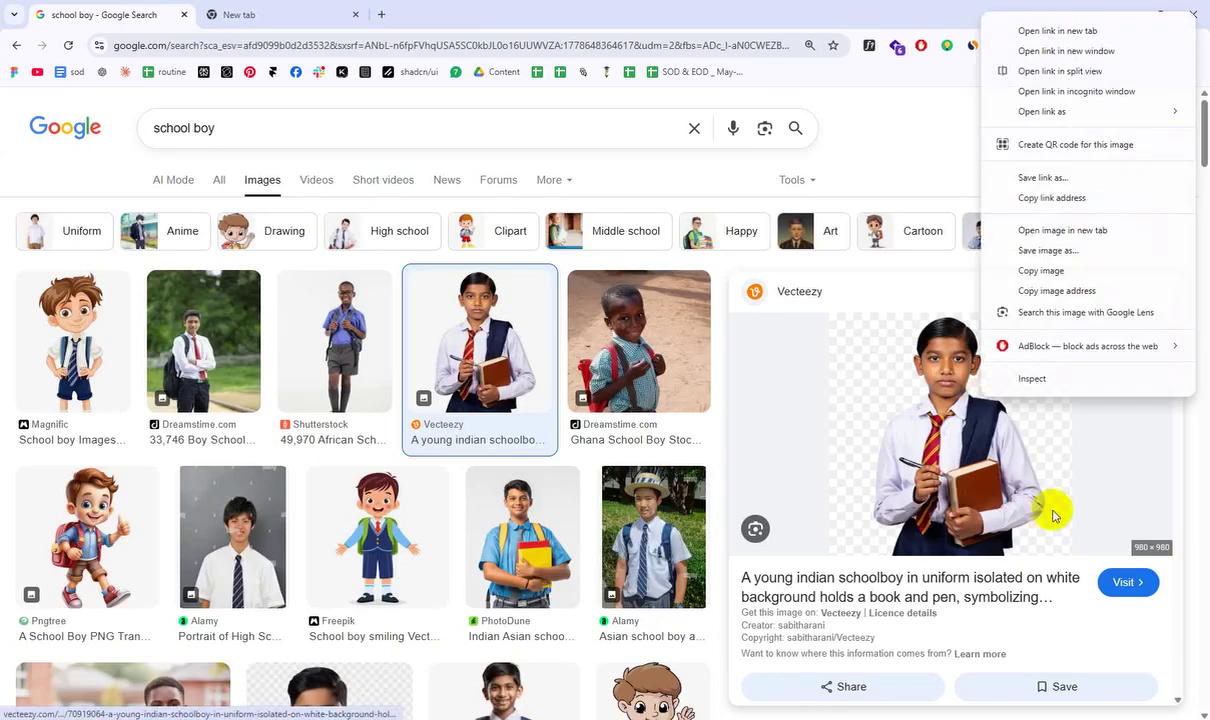
pyautogui.click(1030, 250)
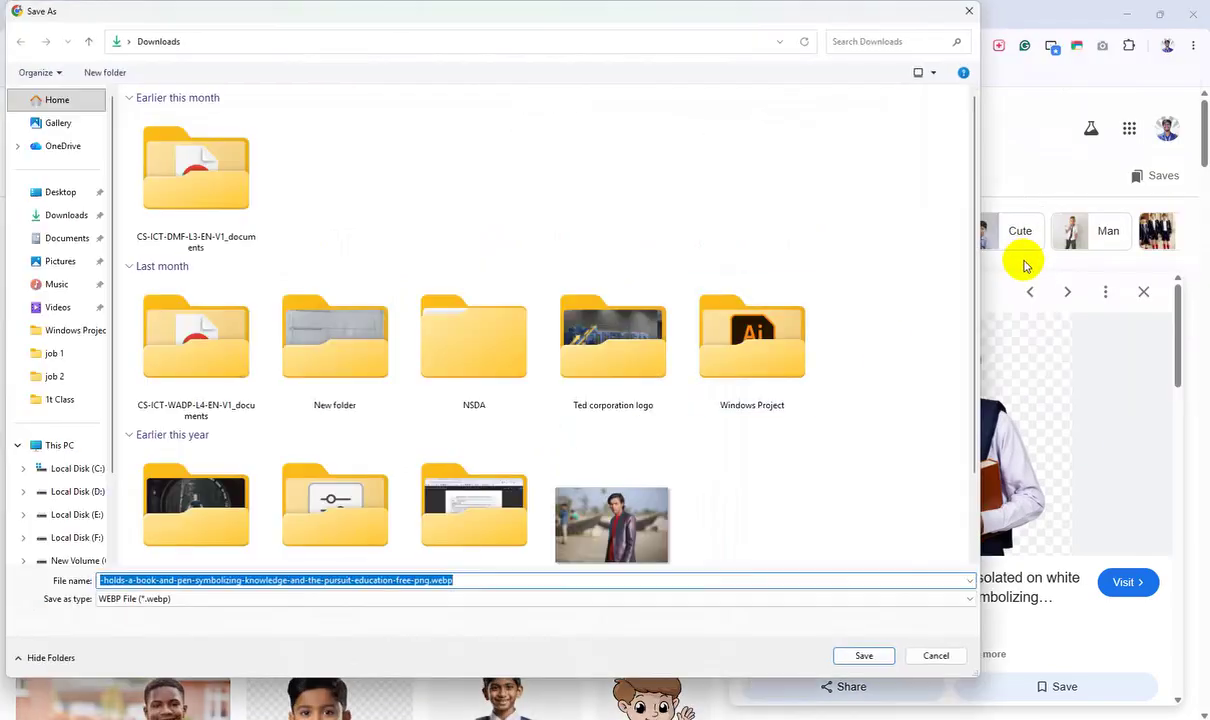
pyautogui.click(936, 655)
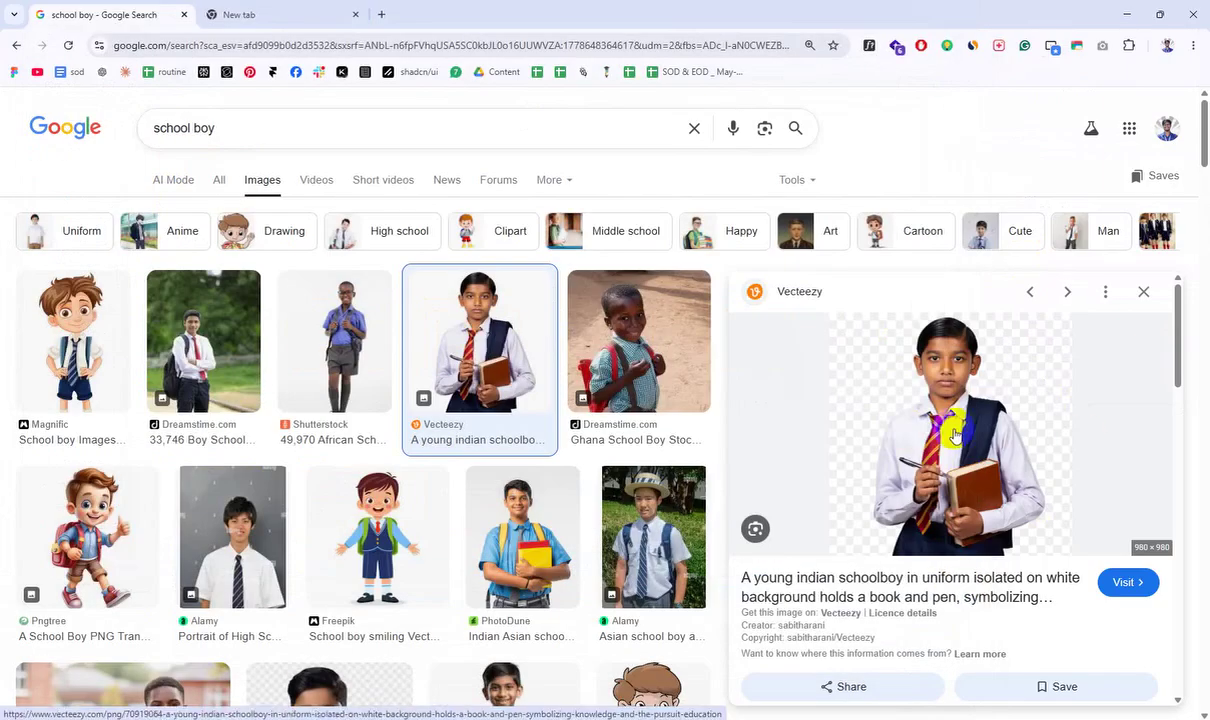
pyautogui.scroll(-6, 481, 453)
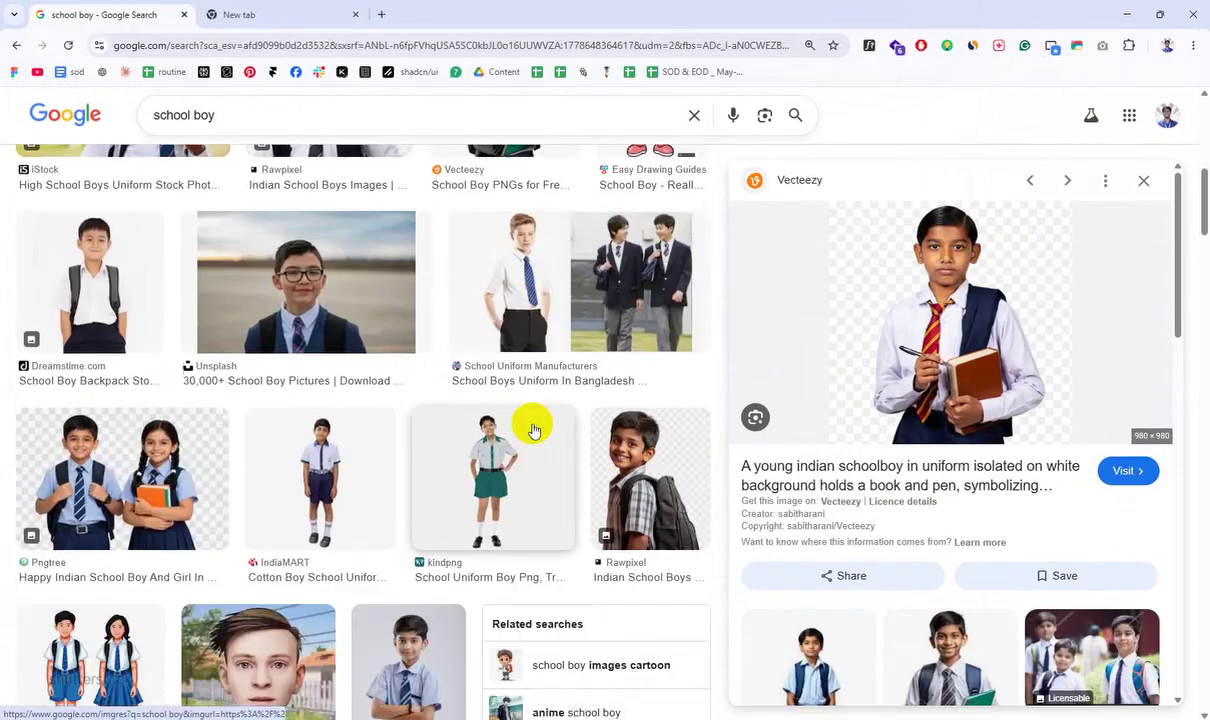
pyautogui.scroll(2, 533, 430)
# Step: Copy the Unsplash photo of the smiling boy in glasses
pyautogui.click(150, 255)
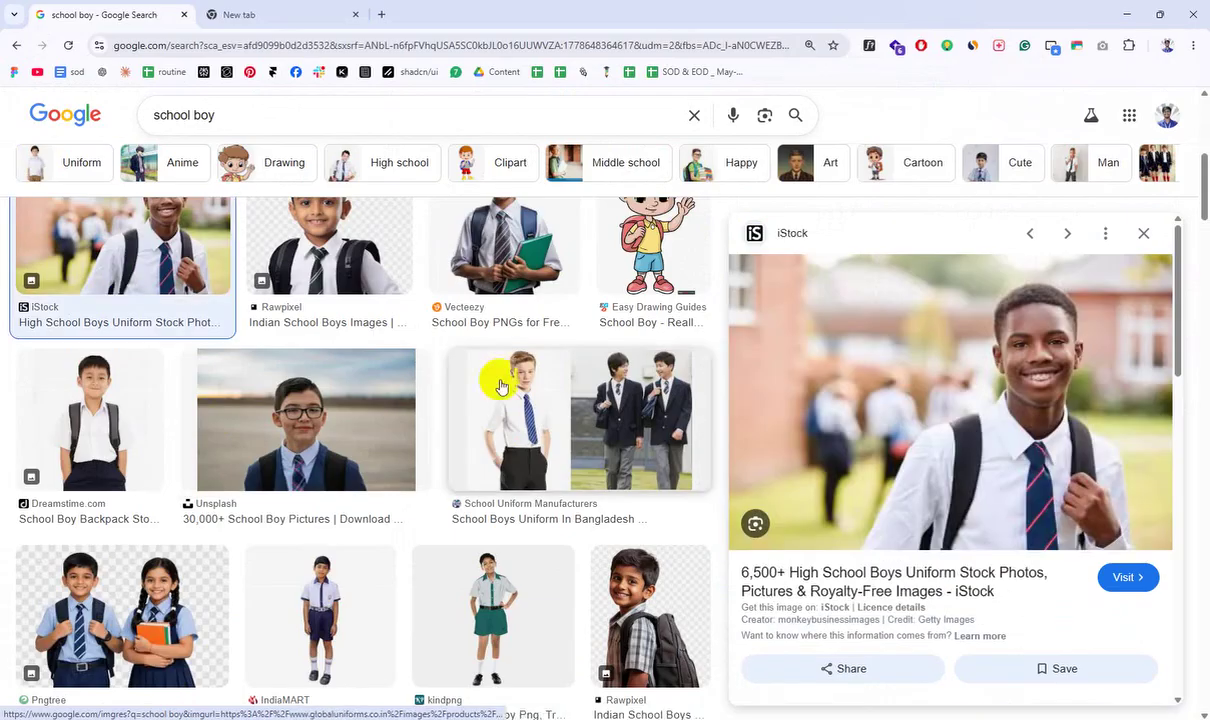
pyautogui.click(363, 450)
pyautogui.rightClick(950, 432)
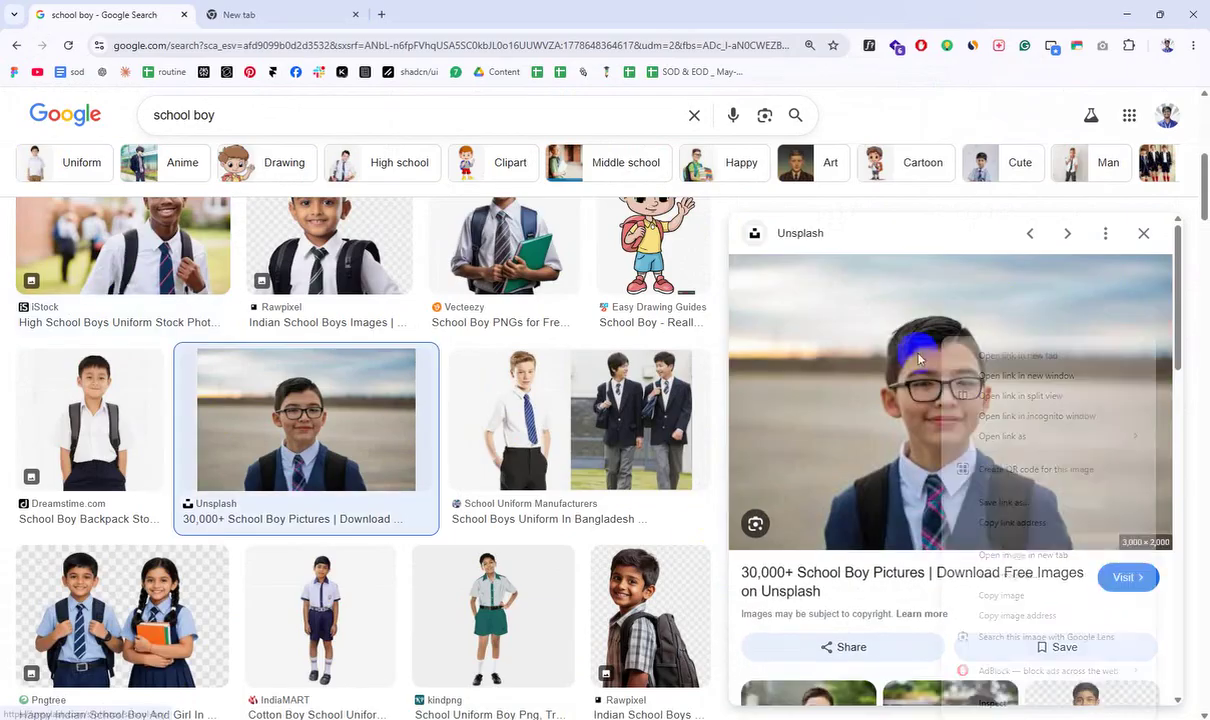
pyautogui.click(1050, 593)
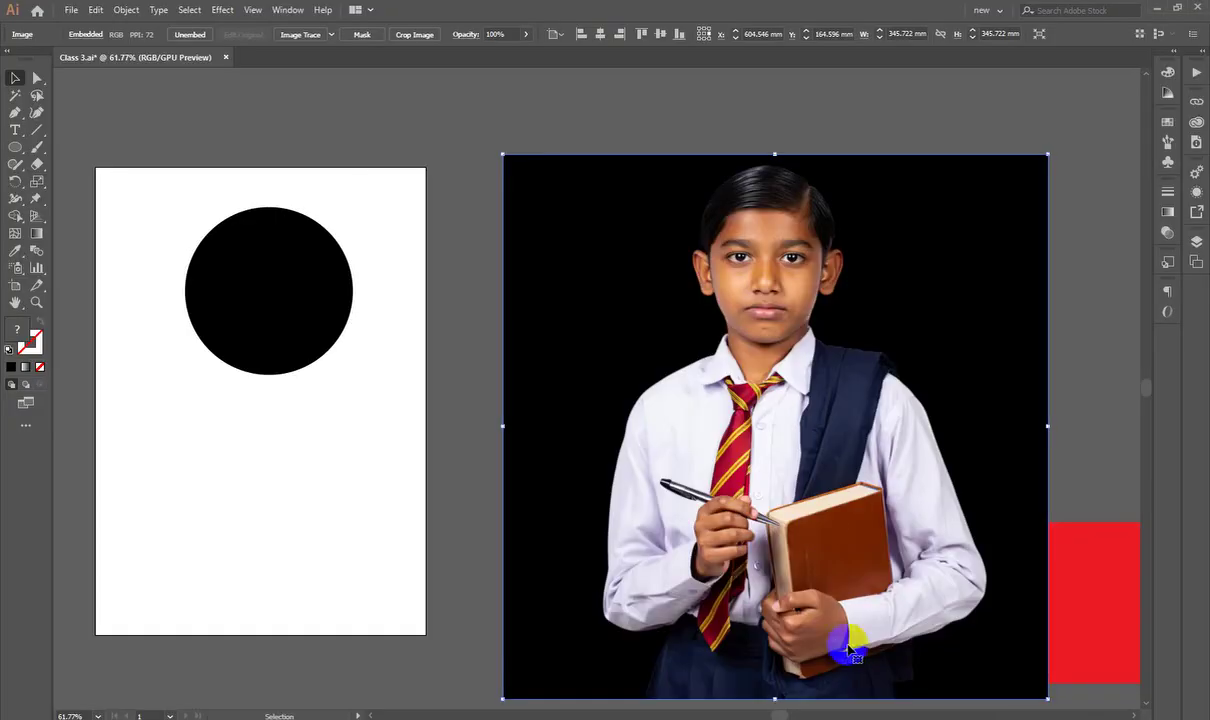
# Step: Paste the boy-in-glasses photo and delete the first schoolboy photo
pyautogui.hotkey('ctrl', 'v')
pyautogui.scroll(-5, 648, 337)
pyautogui.moveTo(392, 424); pyautogui.dragTo(69, 465)
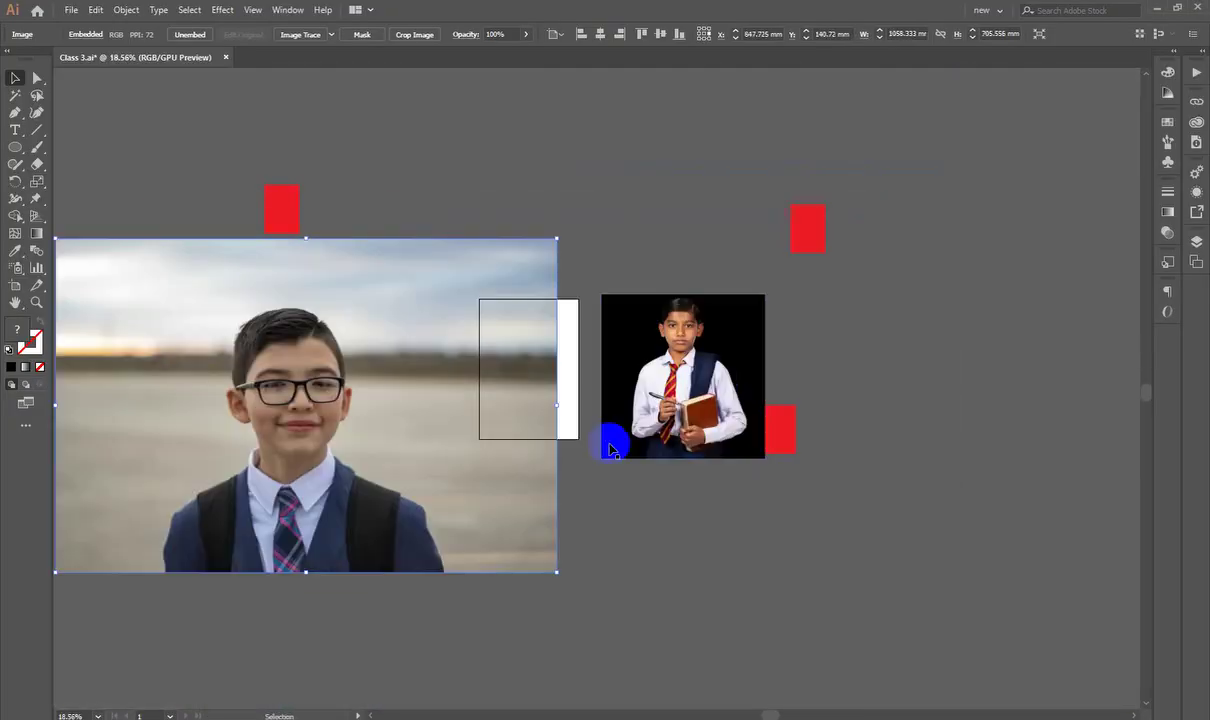
pyautogui.click(615, 446)
pyautogui.press('Delete')
pyautogui.moveTo(368, 459); pyautogui.dragTo(718, 405)
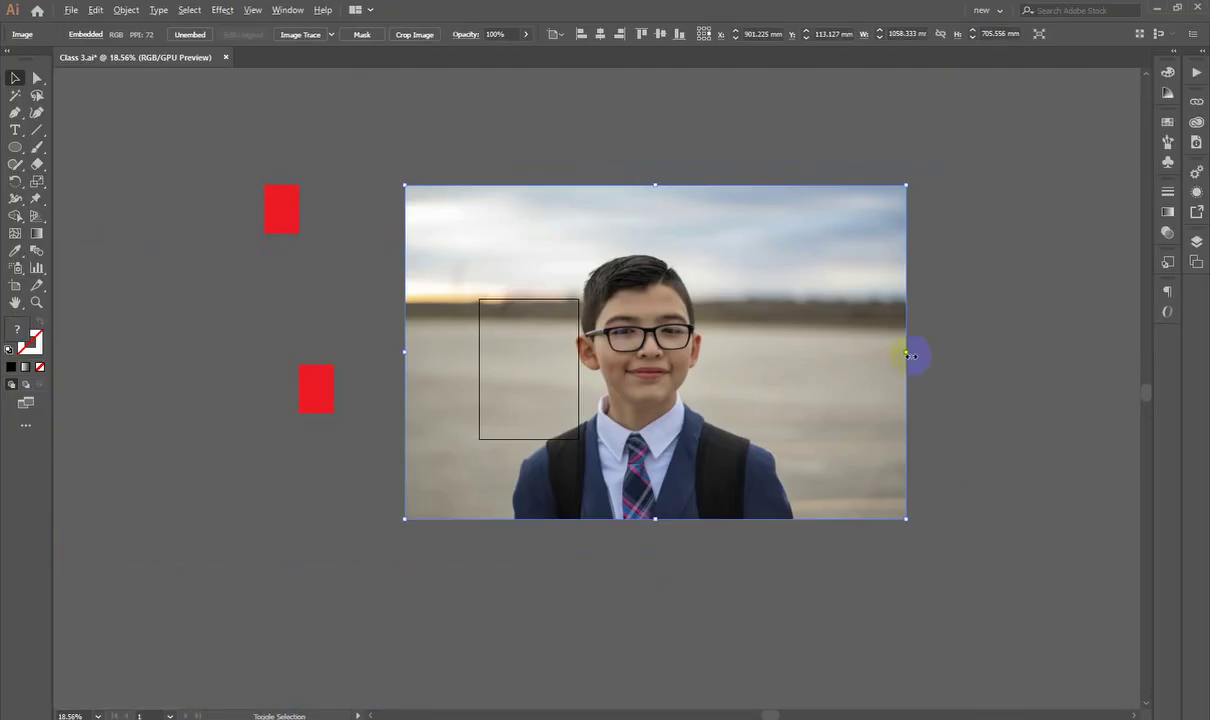
# Step: Scale the glasses photo to about 302.57 × 201.713 mm and position it beside the artboard
pyautogui.moveTo(908, 354); pyautogui.dragTo(749, 354)
pyautogui.hotkey('ctrl', 'z')
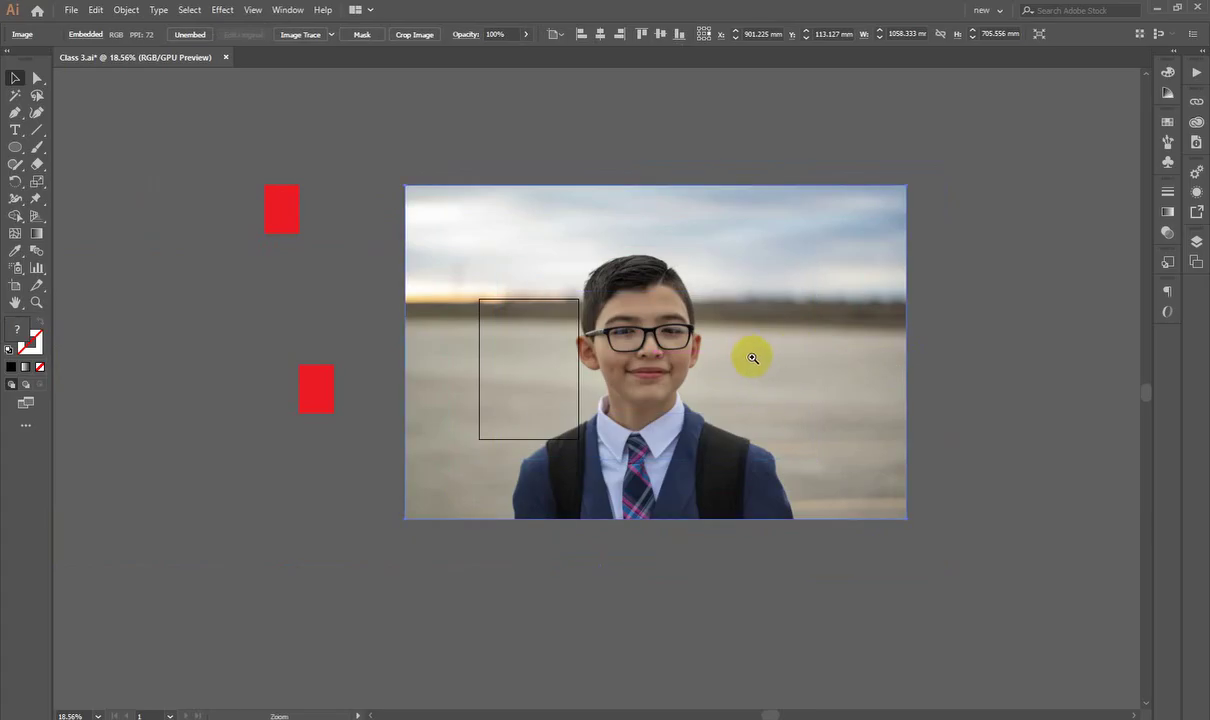
pyautogui.click(752, 358)
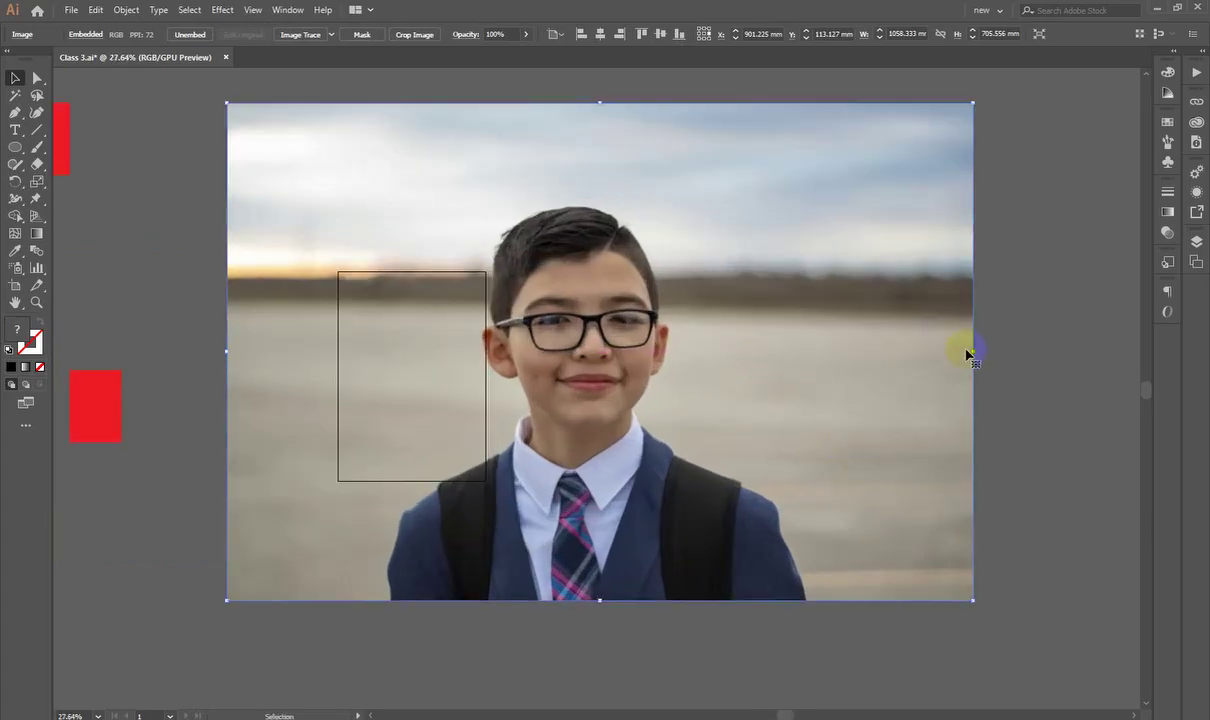
pyautogui.moveTo(968, 354); pyautogui.dragTo(530, 360)
pyautogui.hotkey('ctrl', 'z')
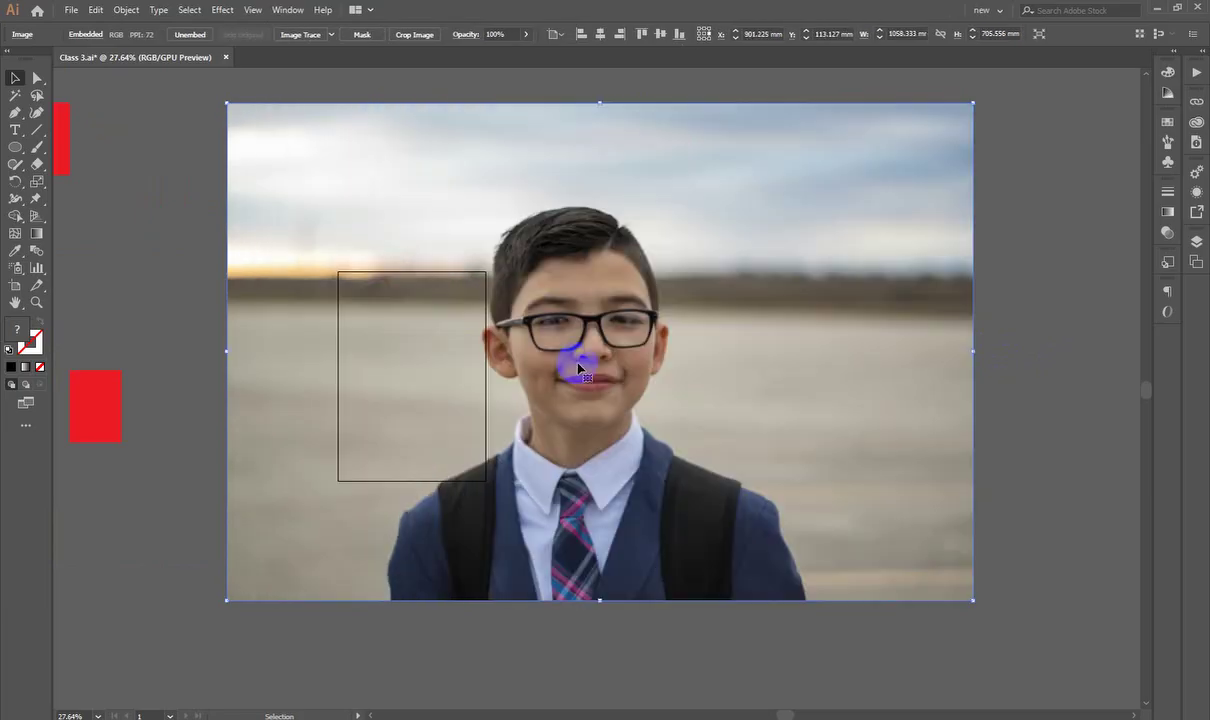
pyautogui.moveTo(972, 350); pyautogui.dragTo(435, 345)
pyautogui.scroll(-3, 435, 345)
pyautogui.click(378, 359)
pyautogui.scroll(5, 378, 359)
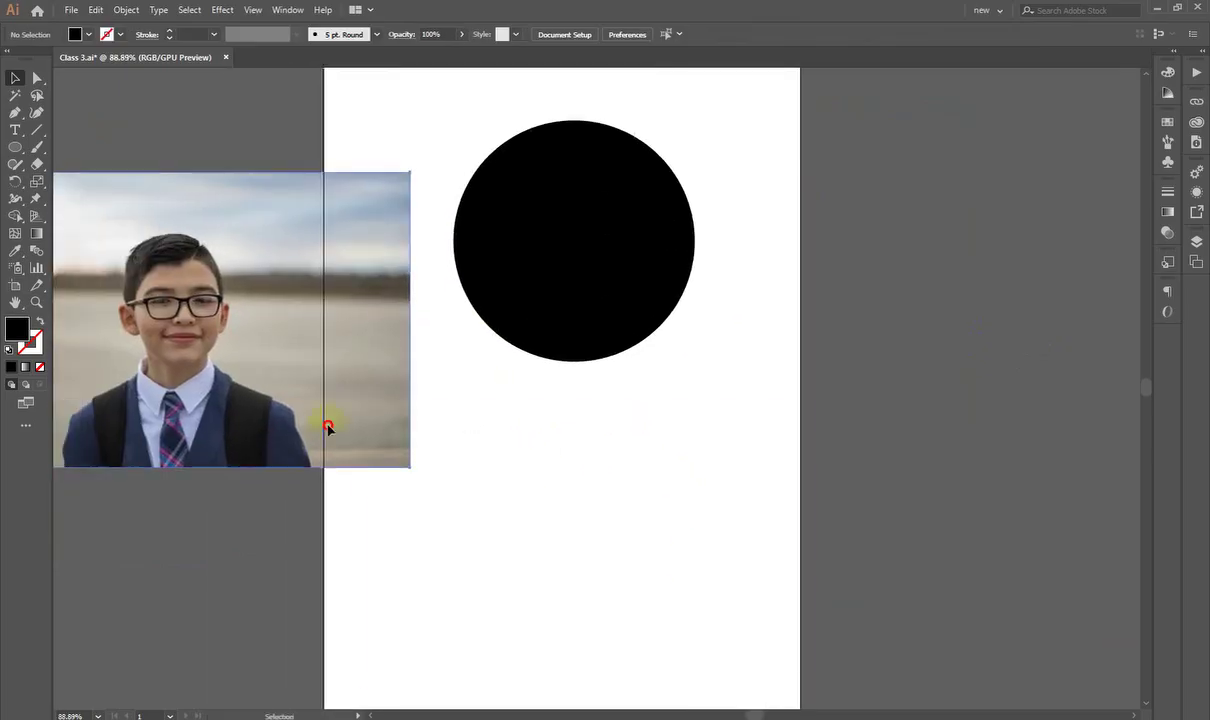
pyautogui.moveTo(328, 427); pyautogui.dragTo(605, 405)
pyautogui.moveTo(602, 231); pyautogui.dragTo(621, 151)
pyautogui.moveTo(780, 378); pyautogui.dragTo(850, 324)
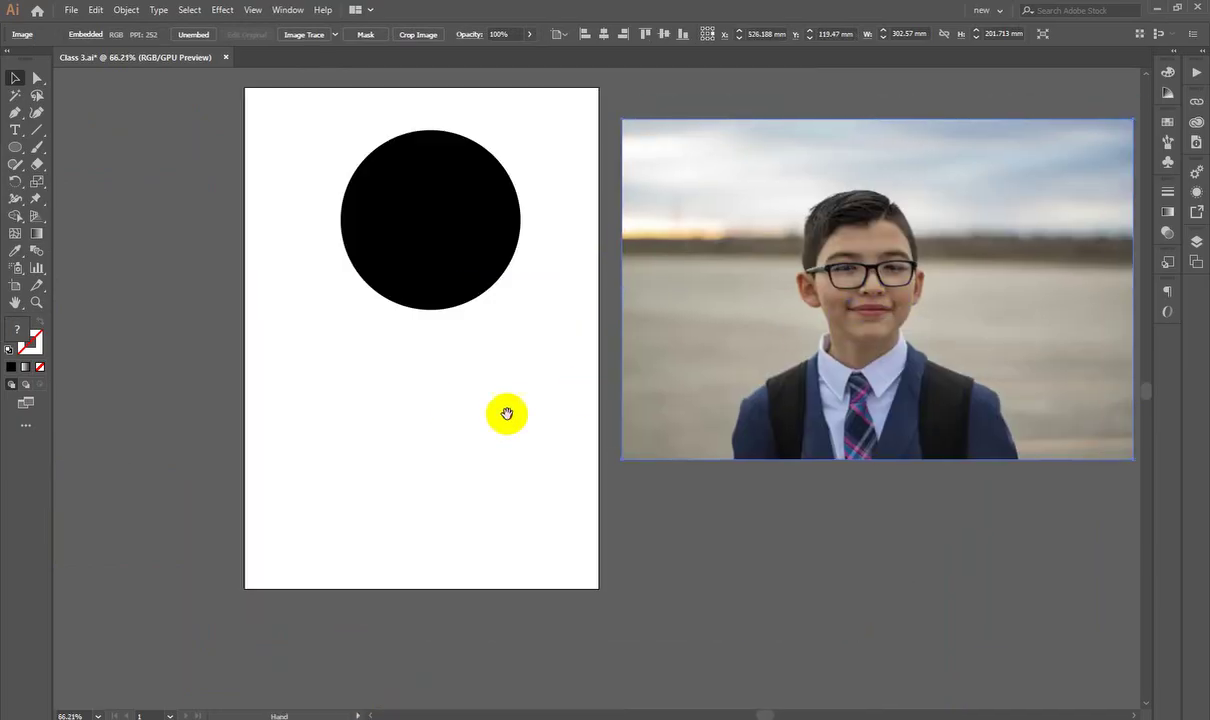
# Step: Drag the black circle down and left, then across onto the photo
pyautogui.moveTo(507, 413); pyautogui.dragTo(446, 437)
pyautogui.moveTo(364, 284); pyautogui.dragTo(381, 352)
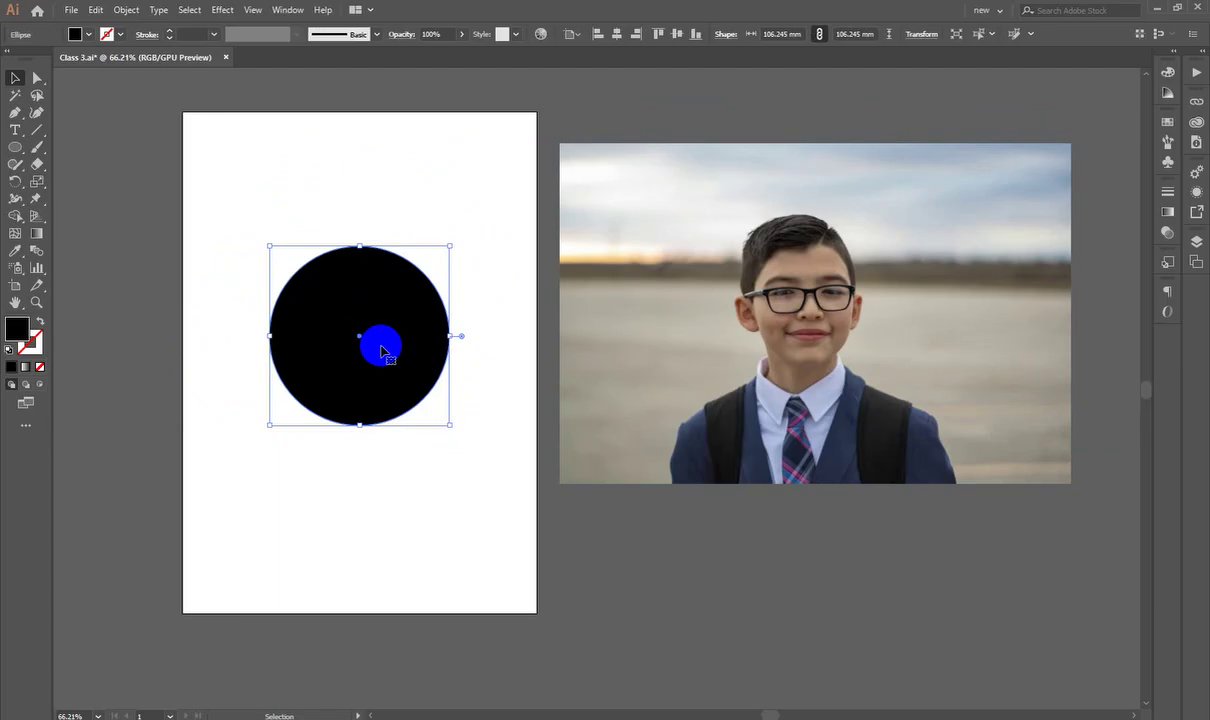
pyautogui.scroll(1, 459, 480)
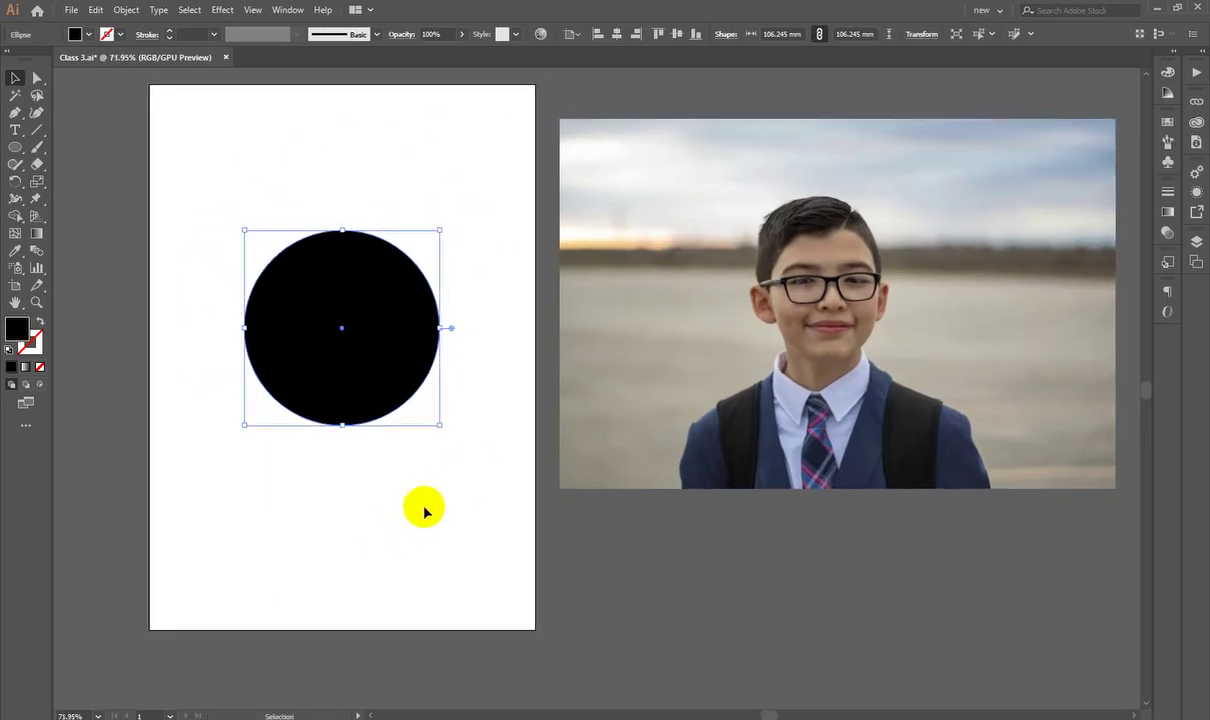
pyautogui.moveTo(344, 302); pyautogui.dragTo(345, 378)
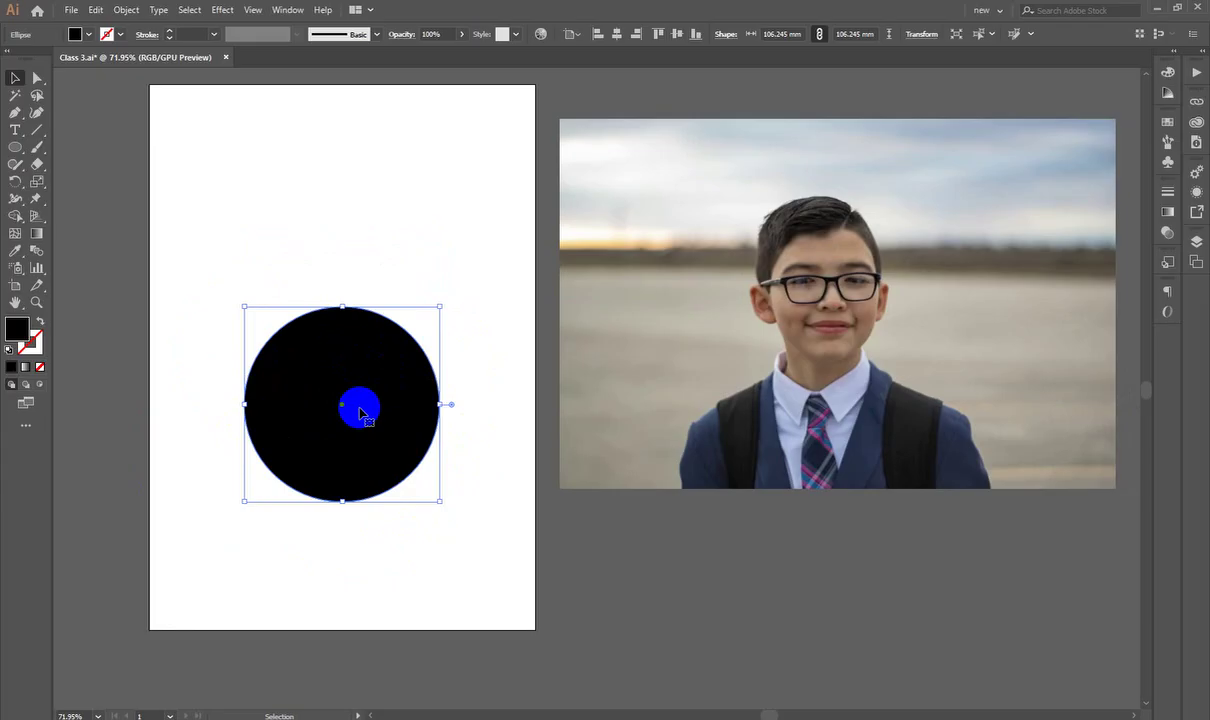
pyautogui.moveTo(360, 412); pyautogui.dragTo(689, 364)
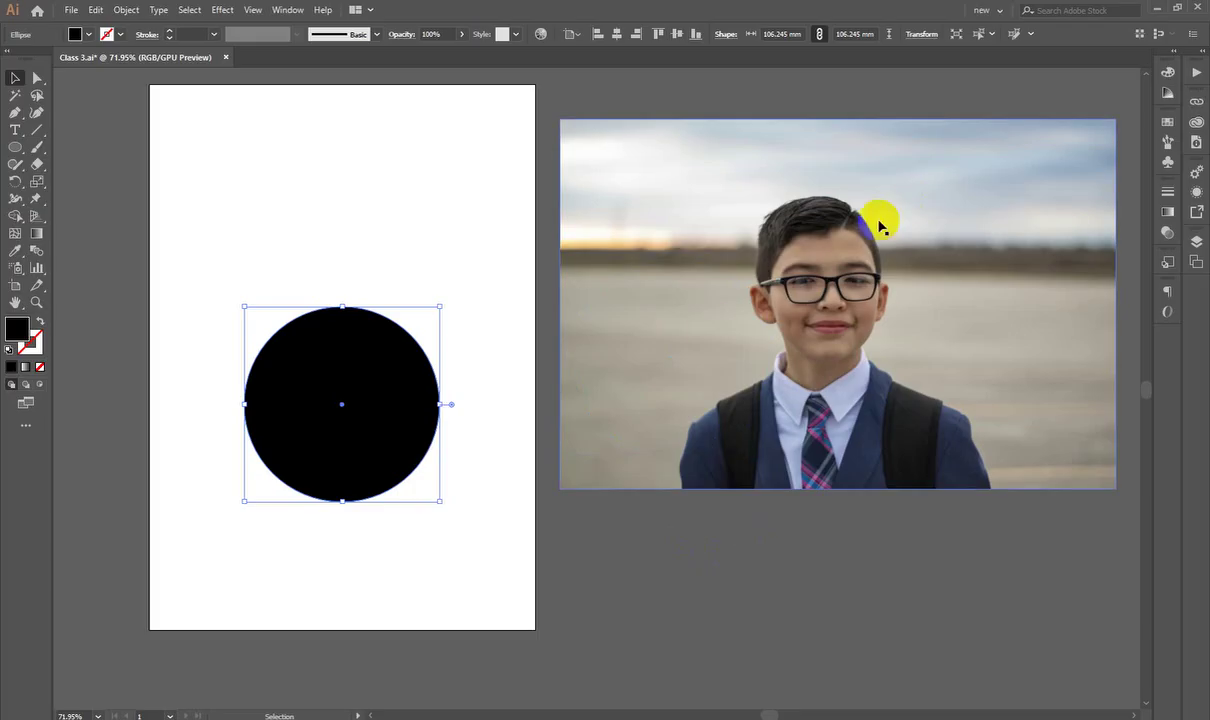
# Step: Draw a test circle over the boy's face, delete it, and move the black circle up and right
pyautogui.click(291, 233)
pyautogui.moveTo(15, 149); pyautogui.dragTo(50, 184)
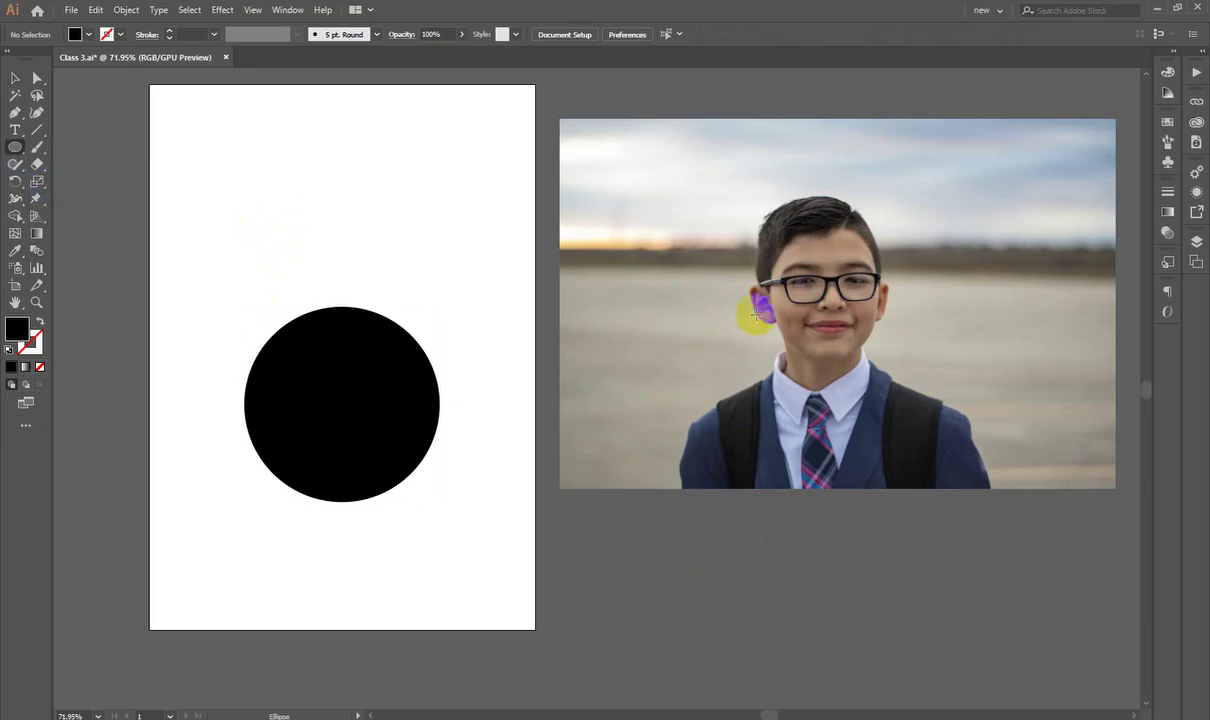
pyautogui.moveTo(830, 282); pyautogui.dragTo(900, 406)
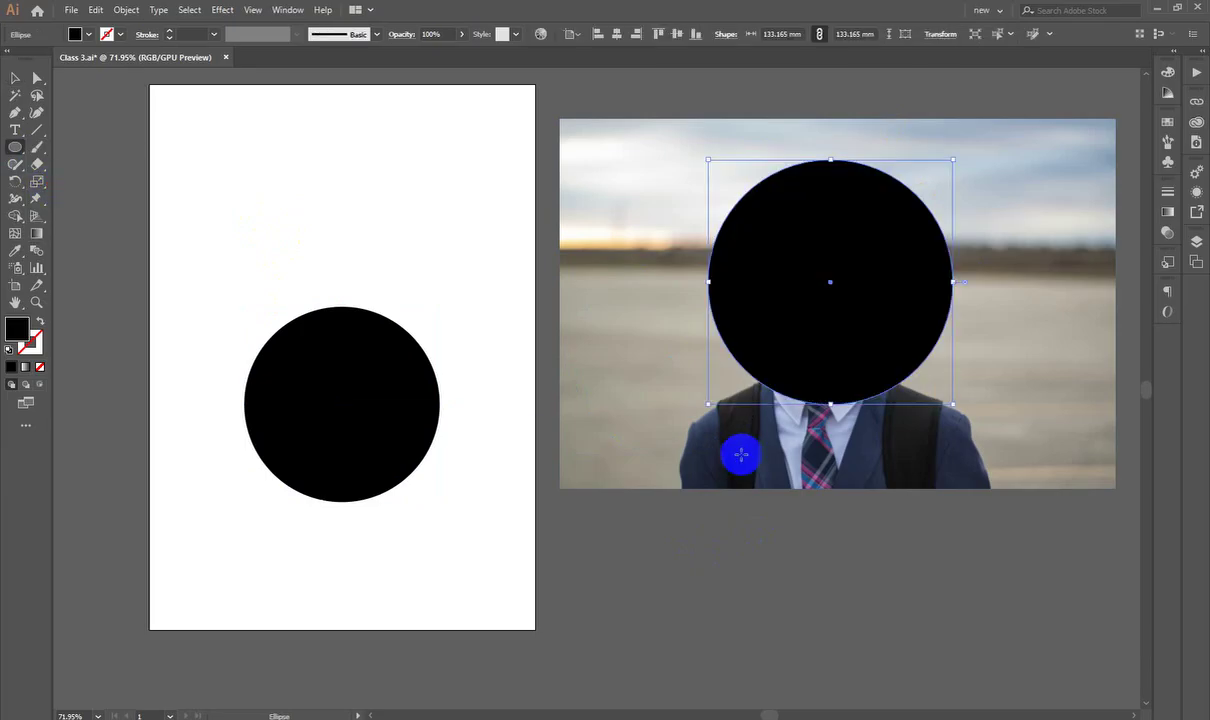
pyautogui.press('Delete')
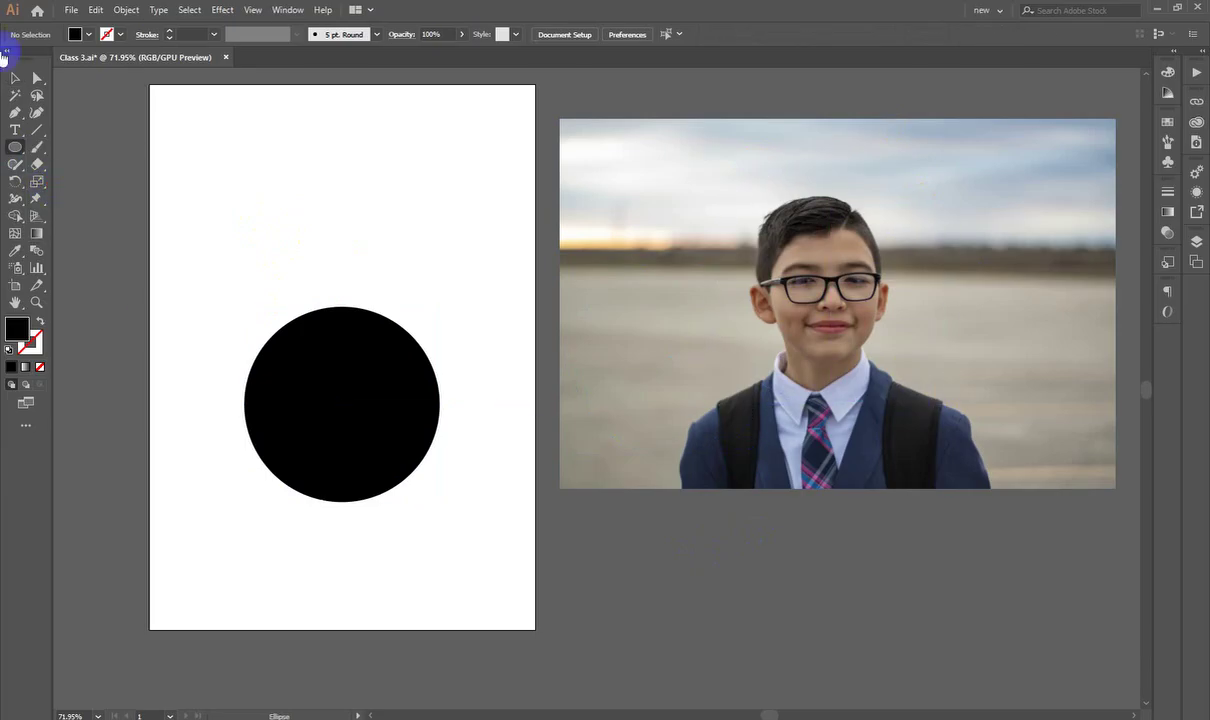
pyautogui.click(15, 77)
pyautogui.moveTo(347, 396); pyautogui.dragTo(417, 308)
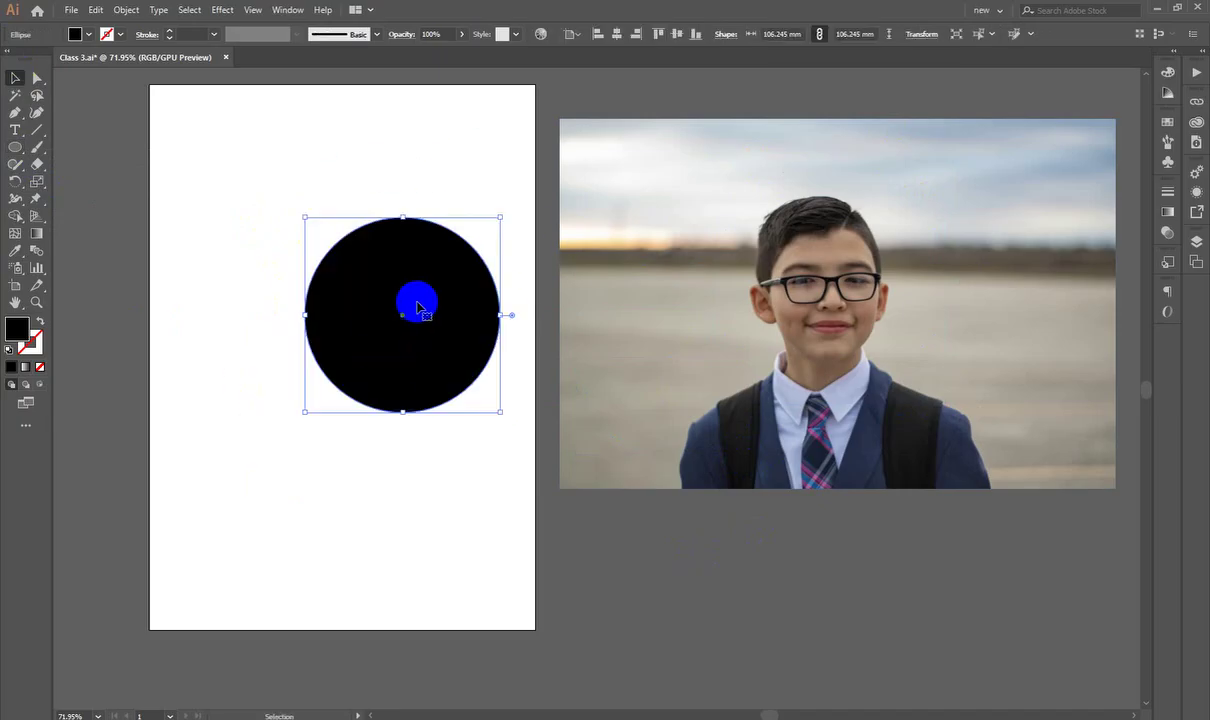
# Step: Check the circle's Arrange options without applying any, and nudge the boy's photo slightly down
pyautogui.rightClick(417, 308)
pyautogui.click(365, 310)
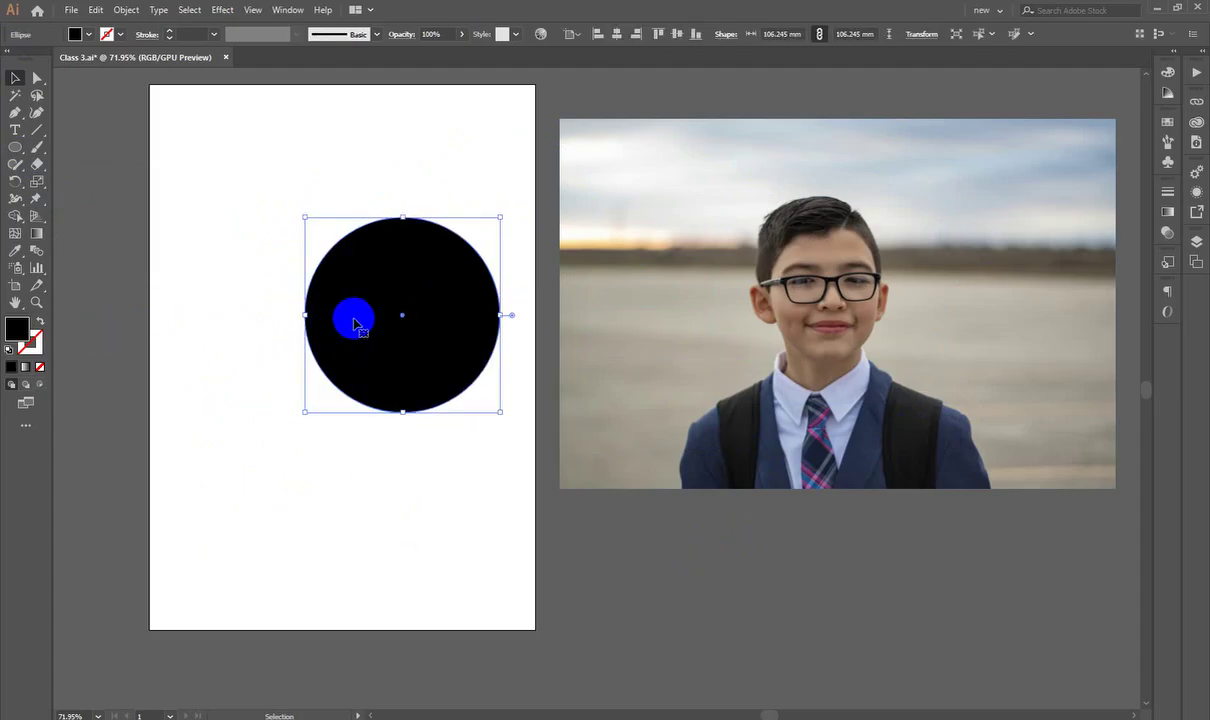
pyautogui.rightClick(348, 319)
pyautogui.moveTo(412, 552)
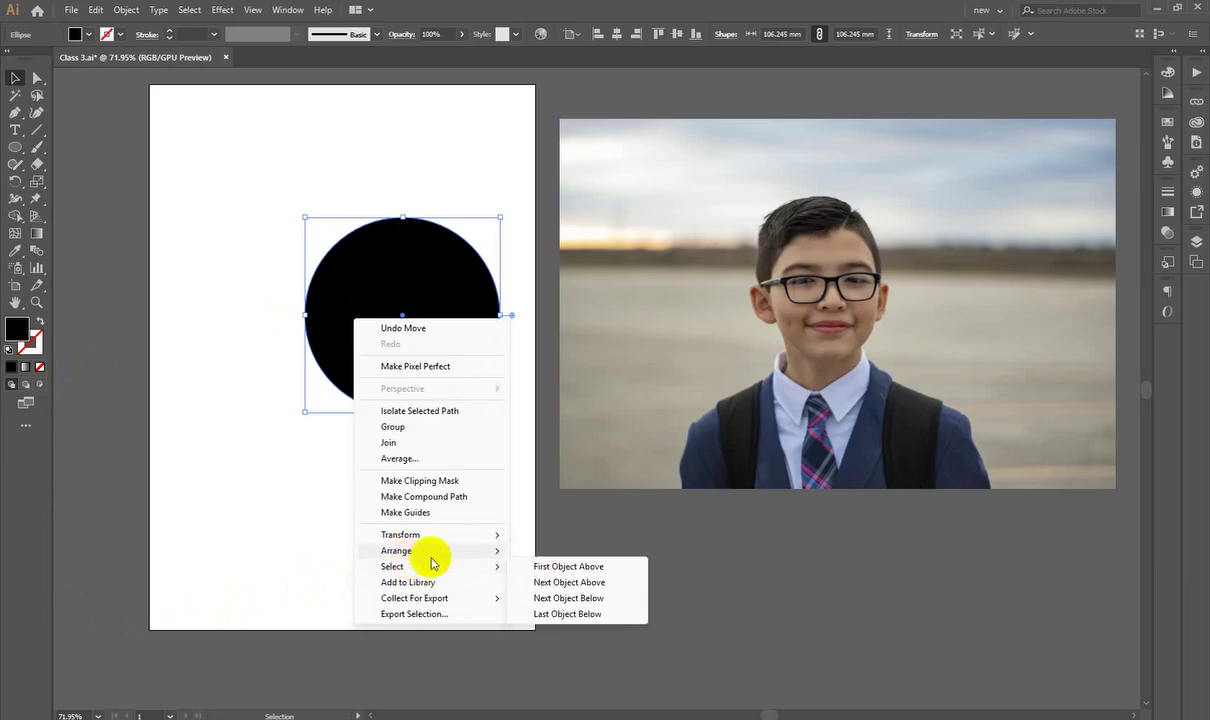
pyautogui.moveTo(470, 552)
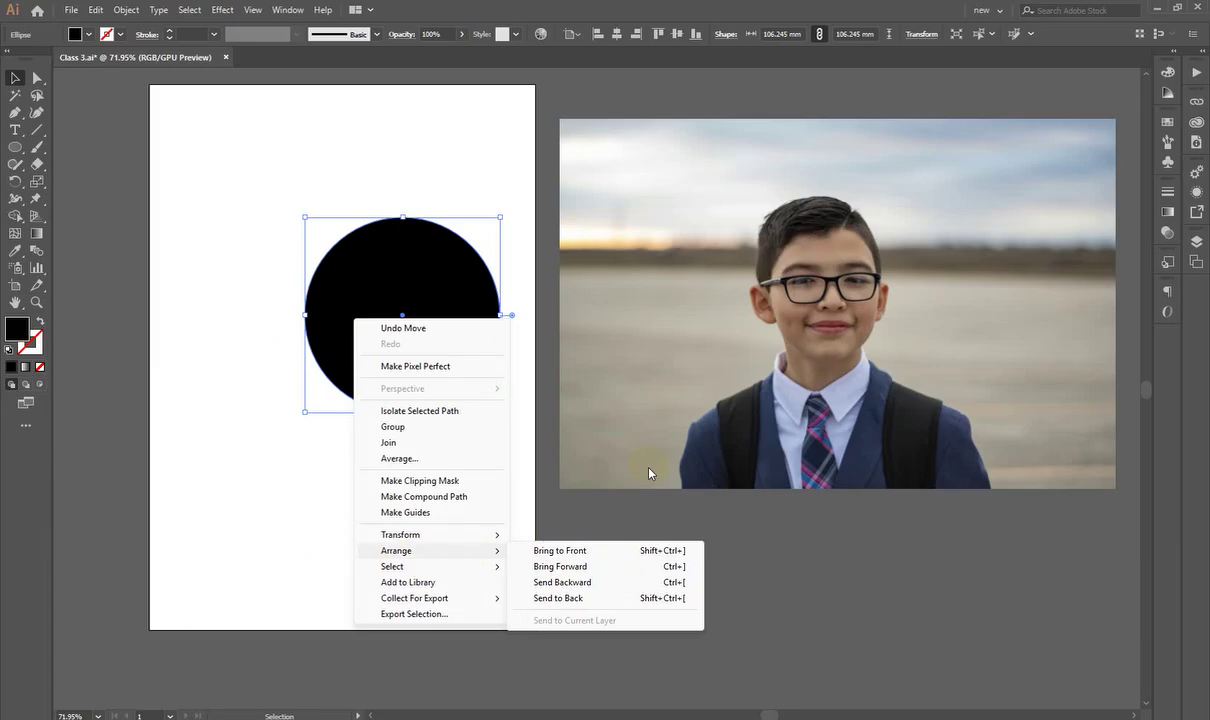
pyautogui.click(913, 572)
pyautogui.moveTo(874, 406); pyautogui.dragTo(864, 436)
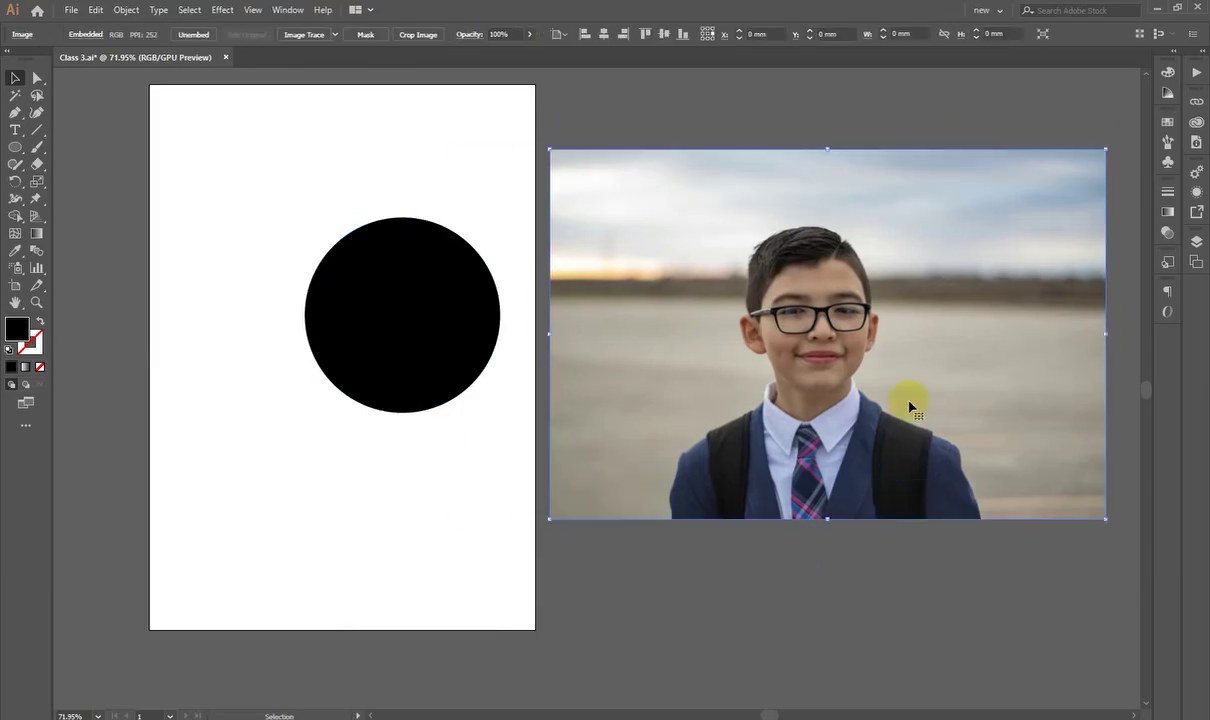
# Step: Move the black circle onto the boy's photo, bring it forward, then send it back behind the photo
pyautogui.click(415, 307)
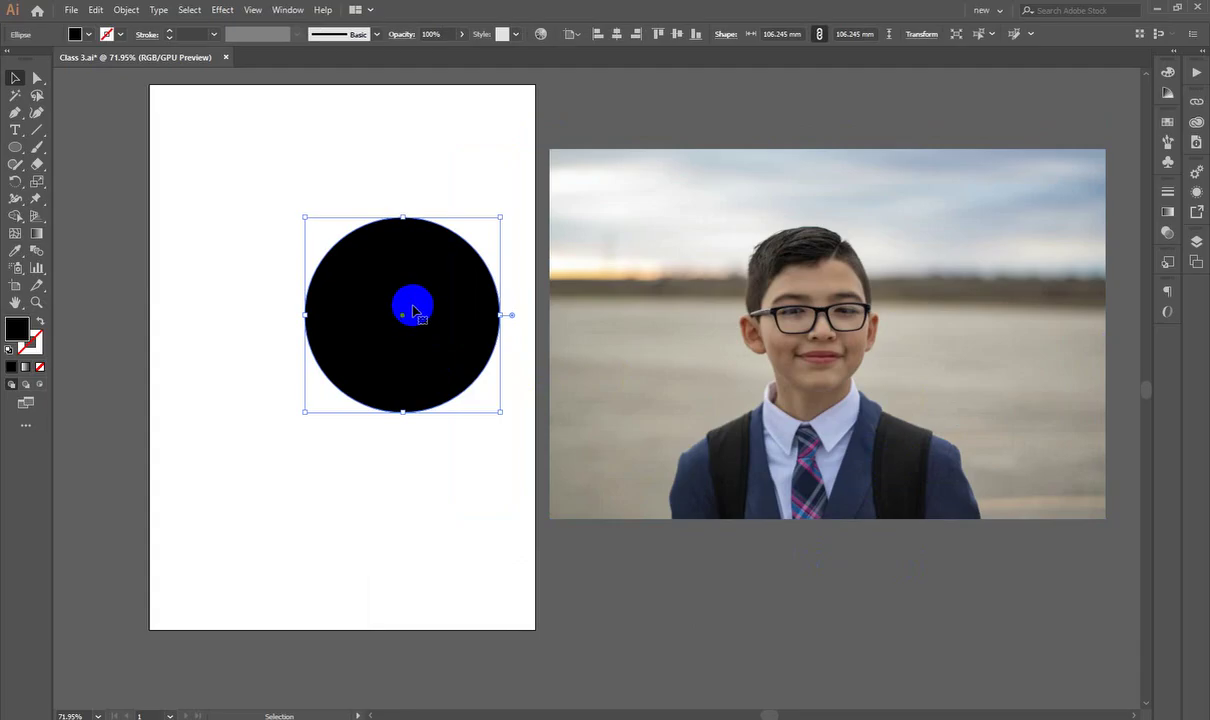
pyautogui.rightClick(415, 312)
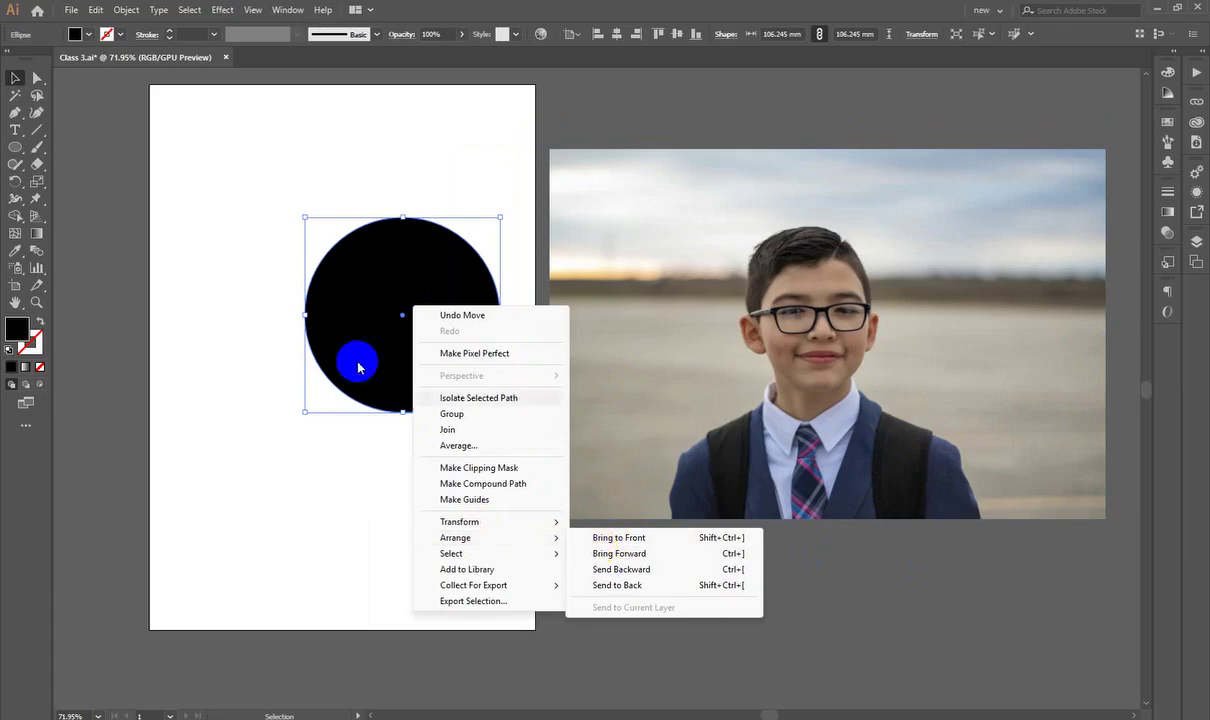
pyautogui.click(351, 359)
pyautogui.moveTo(397, 335); pyautogui.dragTo(840, 338)
pyautogui.rightClick(840, 338)
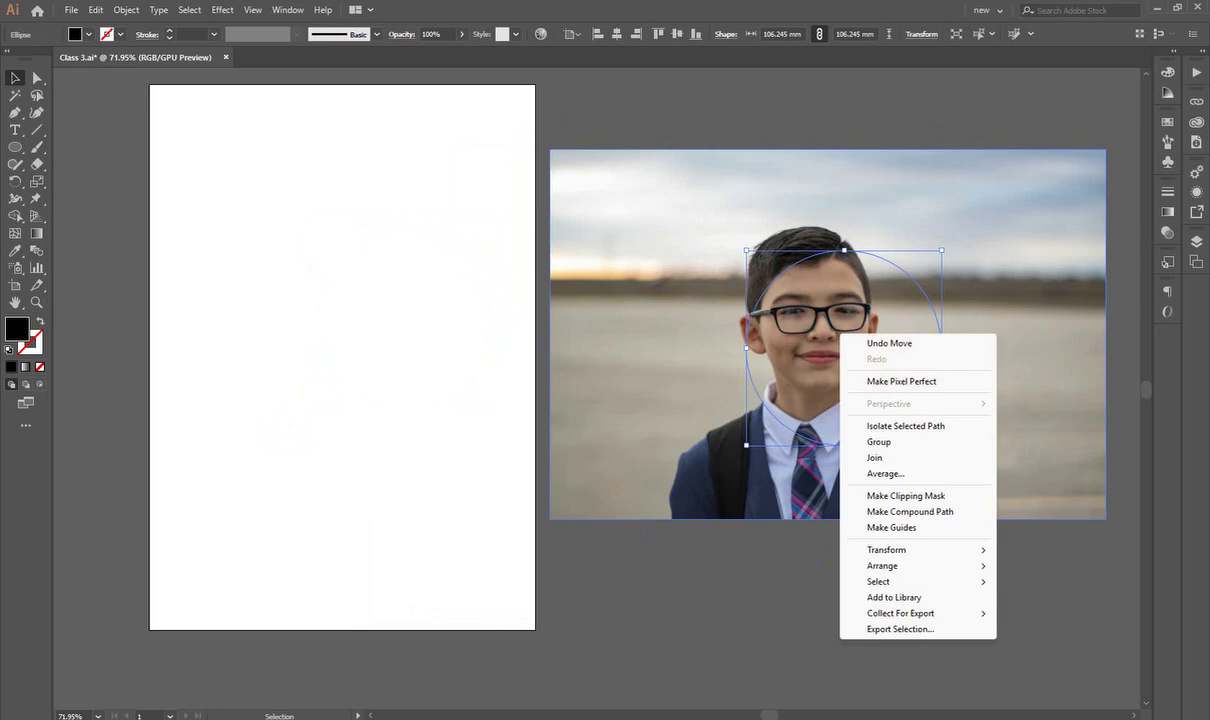
pyautogui.moveTo(923, 567)
pyautogui.click(1048, 567)
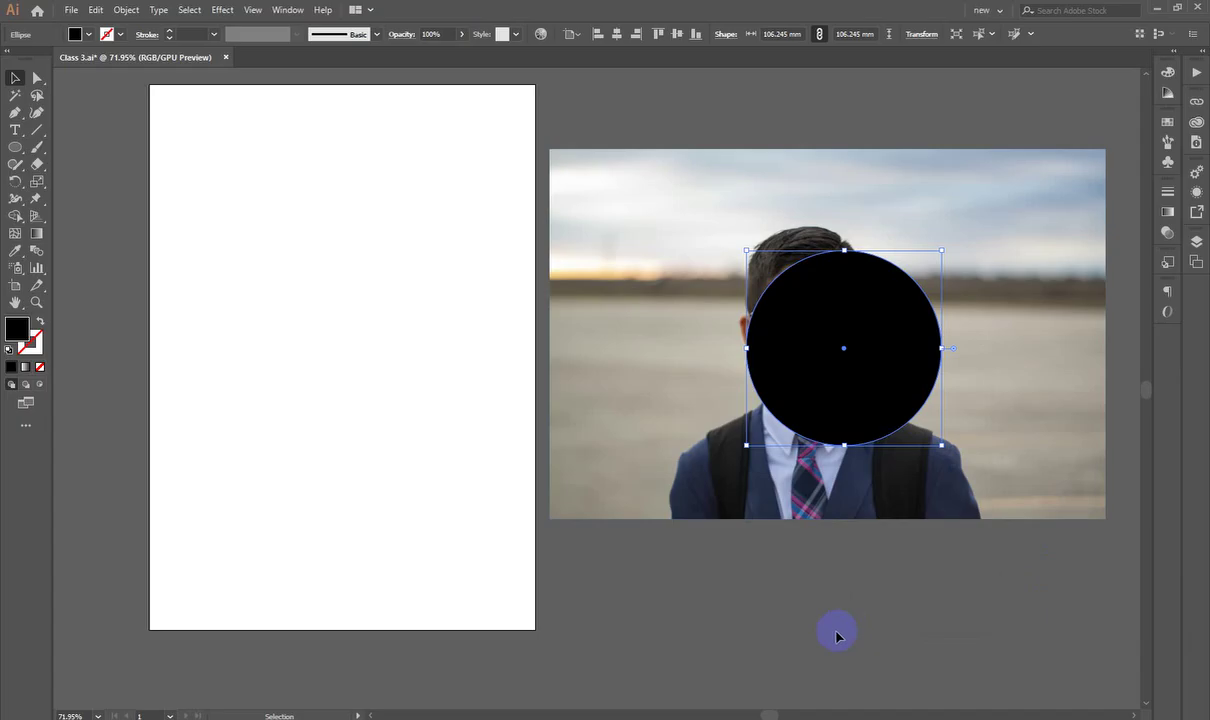
pyautogui.hotkey('ctrl', '[')
pyautogui.click(805, 648)
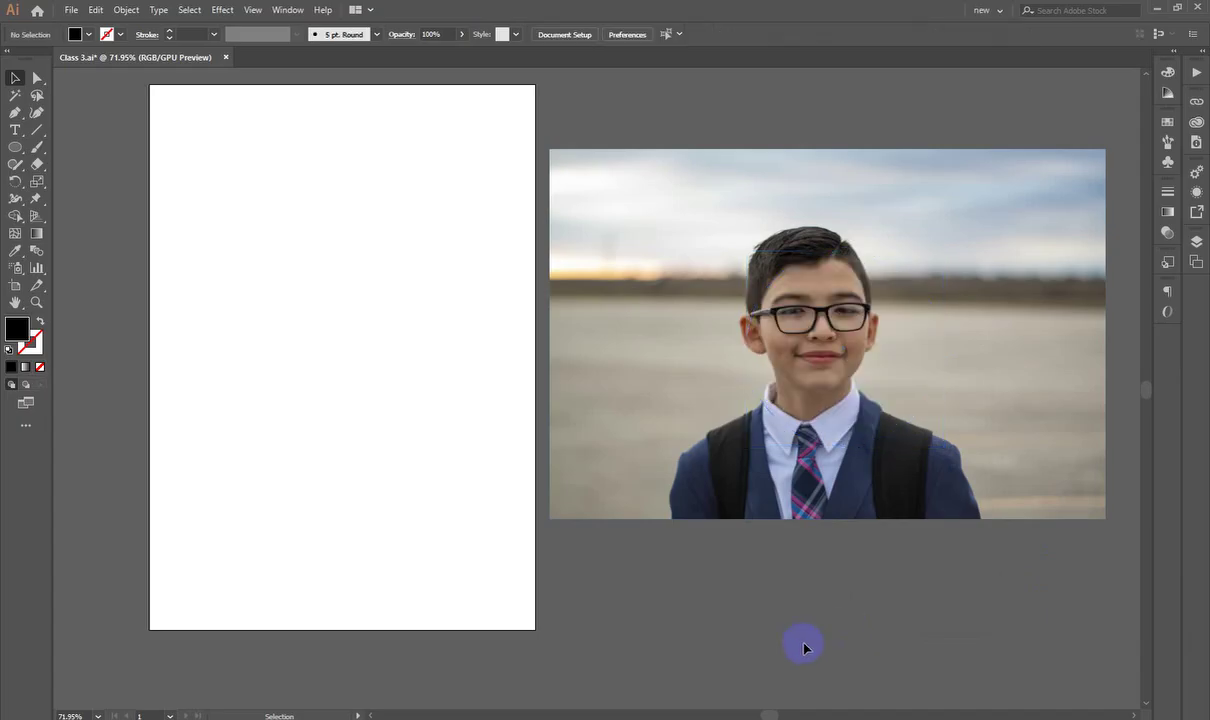
pyautogui.click(813, 505)
# Step: Send the photo behind the circle, shrink it, and line the face up under the circle
pyautogui.scroll(1, 813, 503)
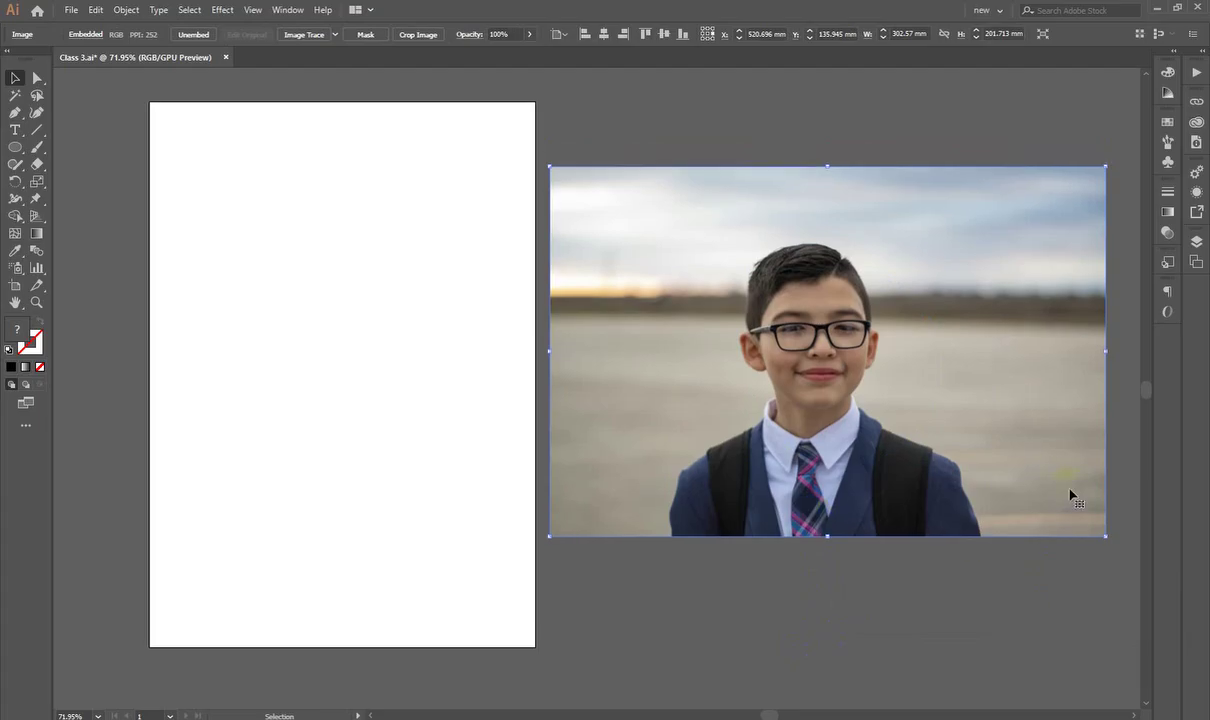
pyautogui.rightClick(934, 341)
pyautogui.moveTo(980, 463)
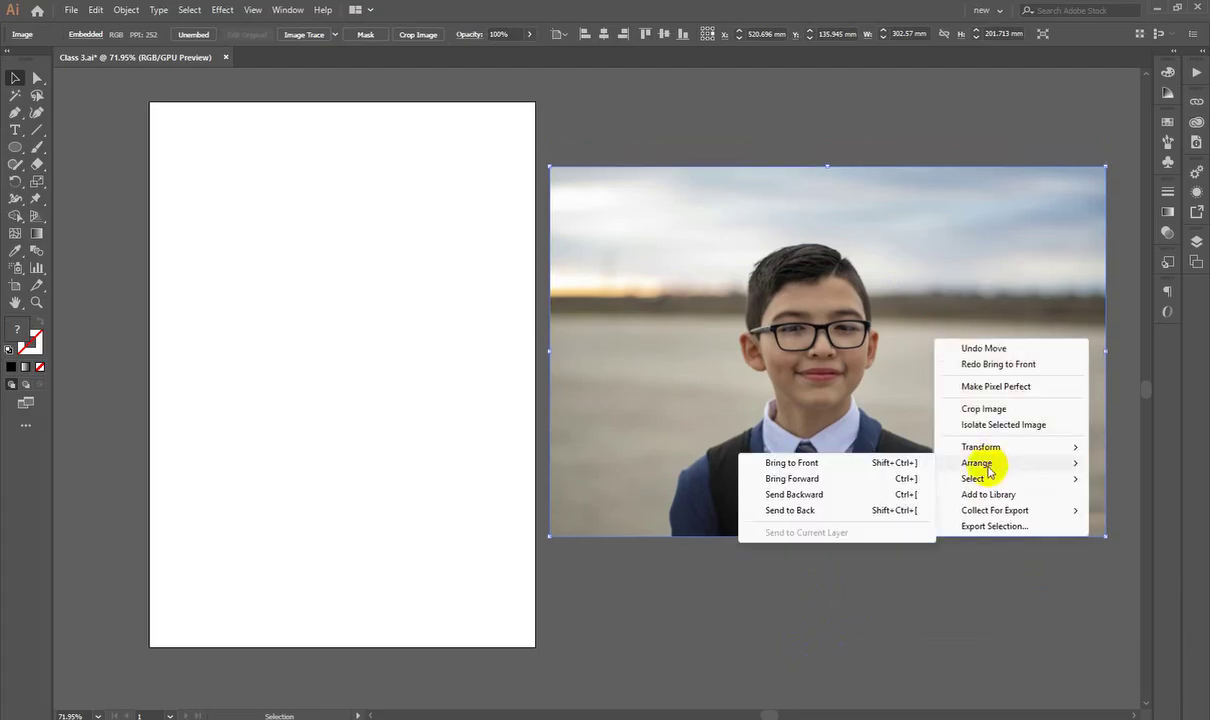
pyautogui.click(805, 511)
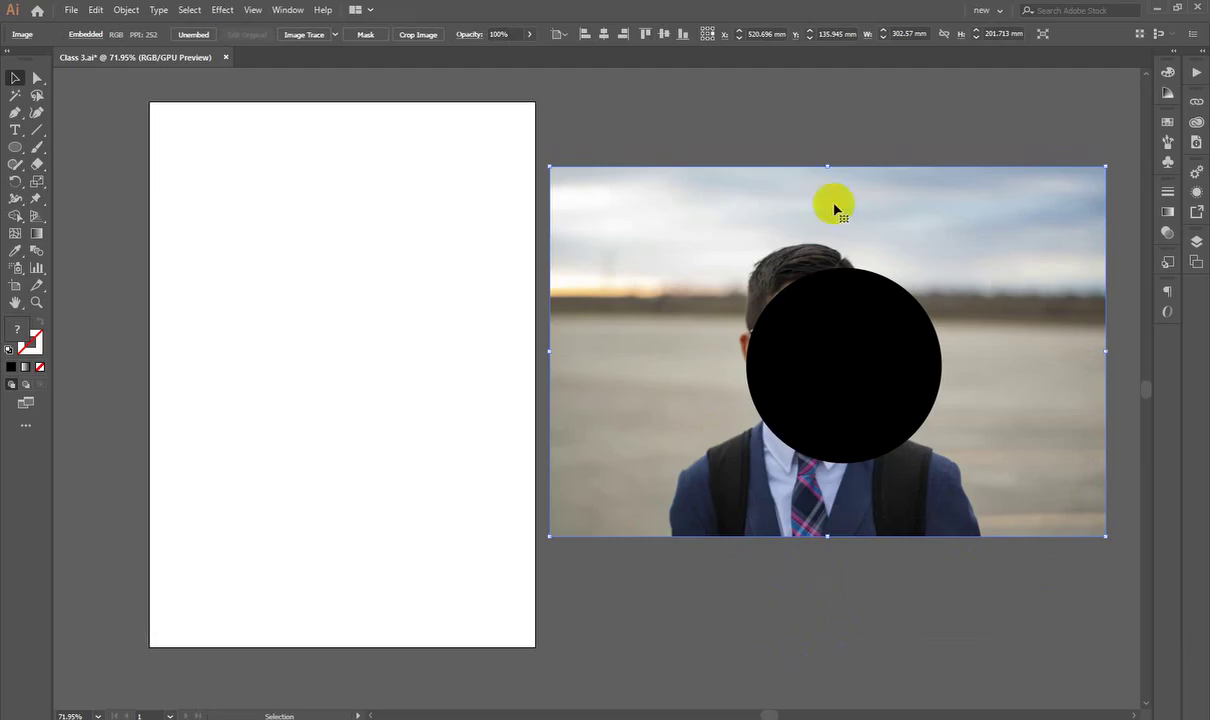
pyautogui.click(822, 170)
pyautogui.click(822, 176)
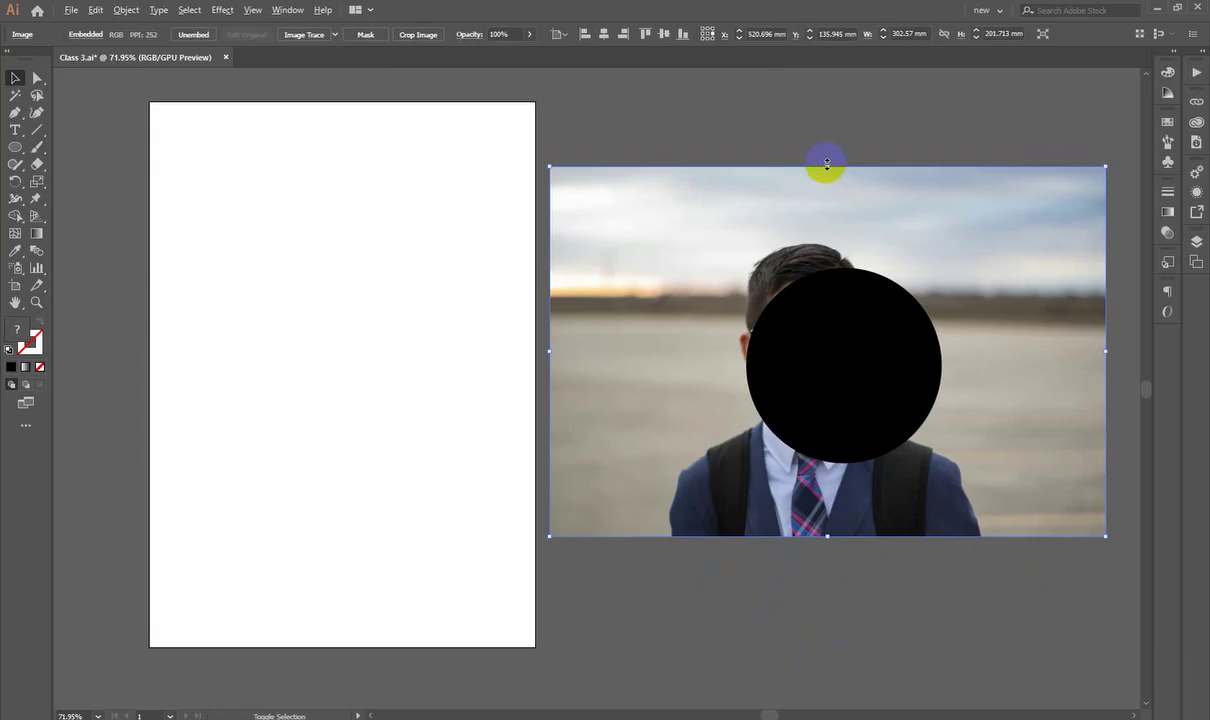
pyautogui.moveTo(823, 167); pyautogui.dragTo(835, 219)
pyautogui.moveTo(865, 232); pyautogui.dragTo(897, 271)
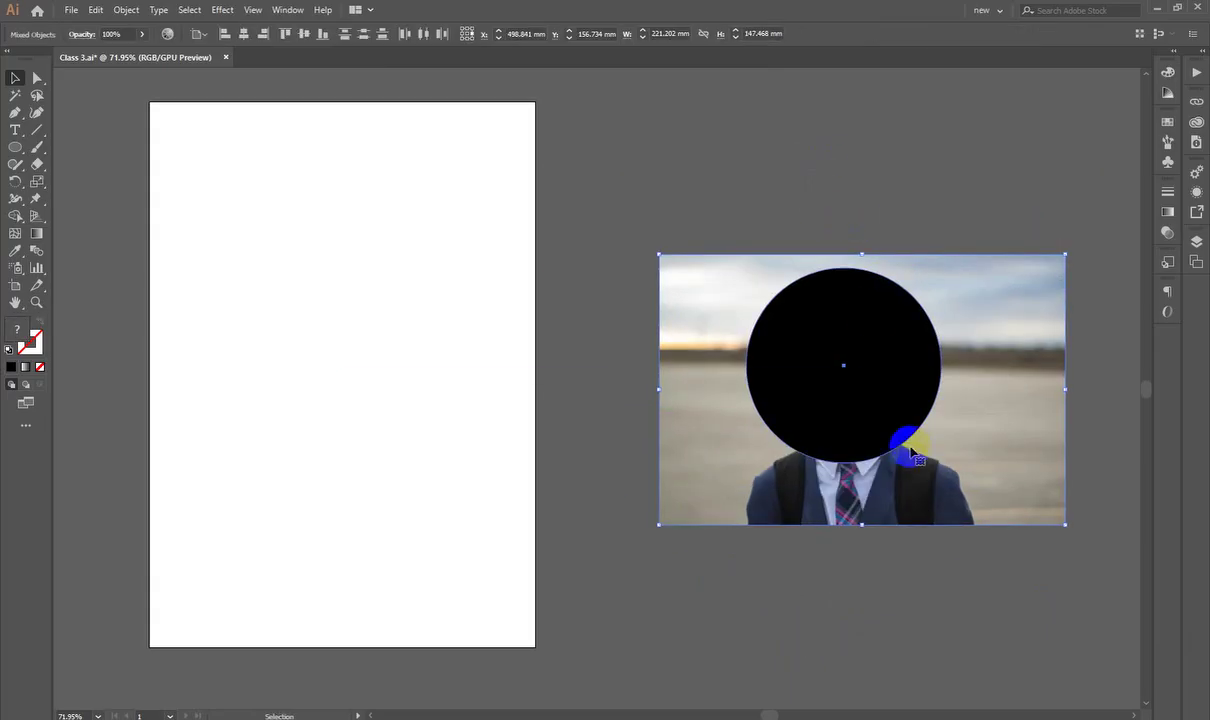
# Step: Select the photo and the circle together and make a clipping mask
pyautogui.click(740, 180)
pyautogui.hotkey('ctrl', 'a')
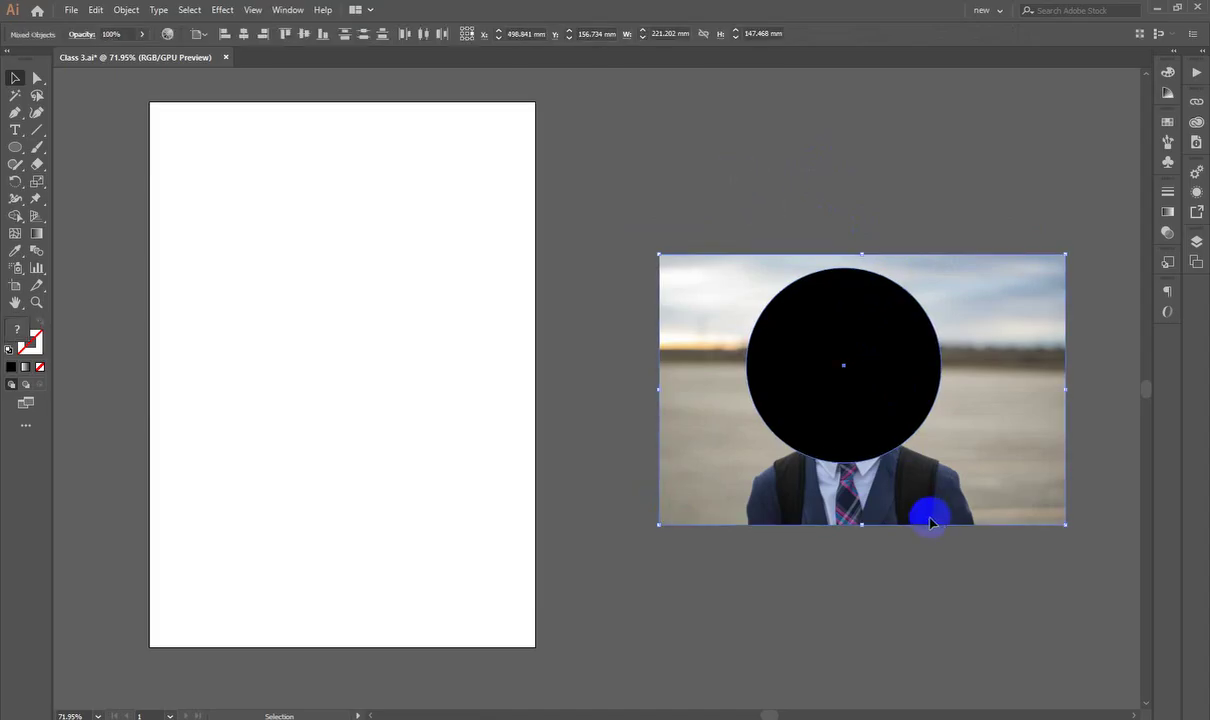
pyautogui.click(984, 621)
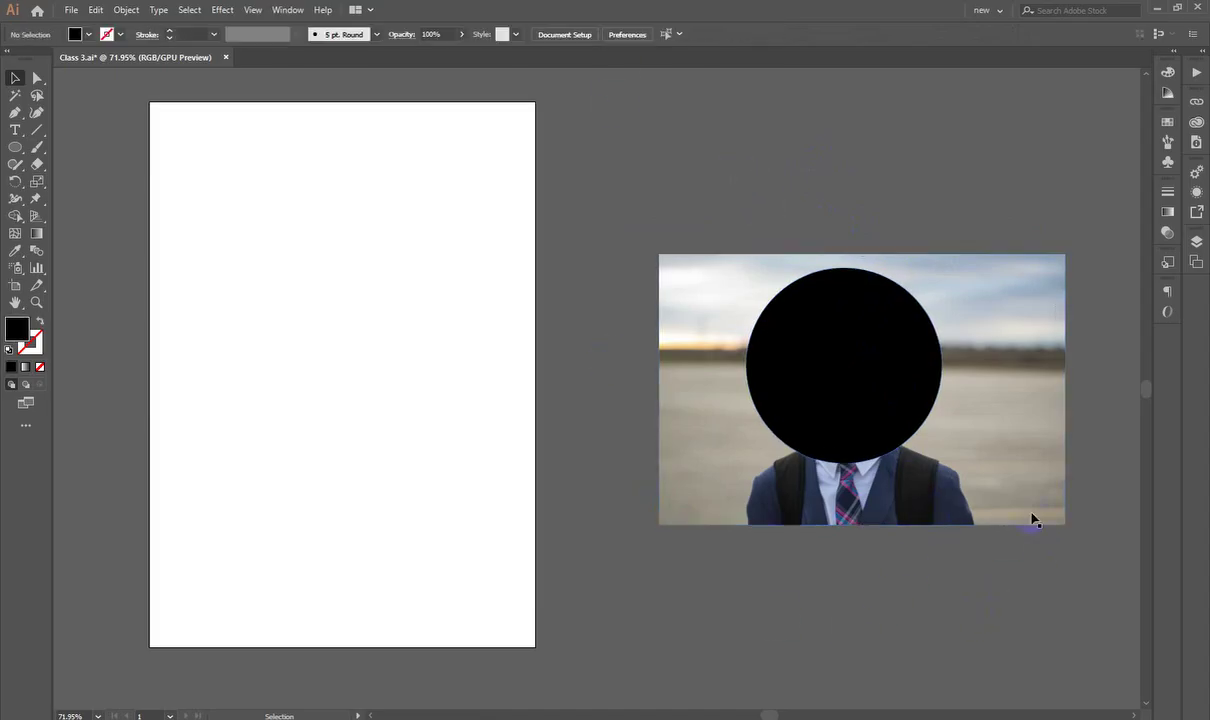
pyautogui.click(1033, 519)
pyautogui.keyDown('shift'); pyautogui.click(861, 355); pyautogui.keyUp('shift')
pyautogui.rightClick(825, 292)
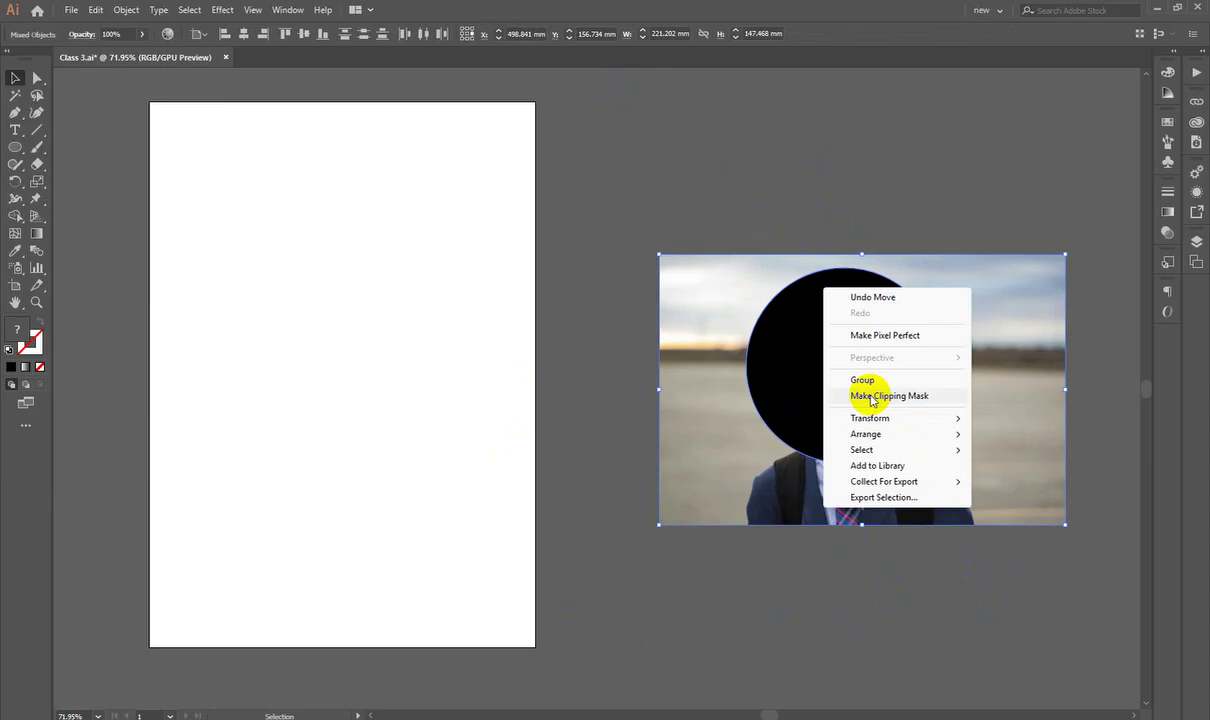
pyautogui.click(872, 397)
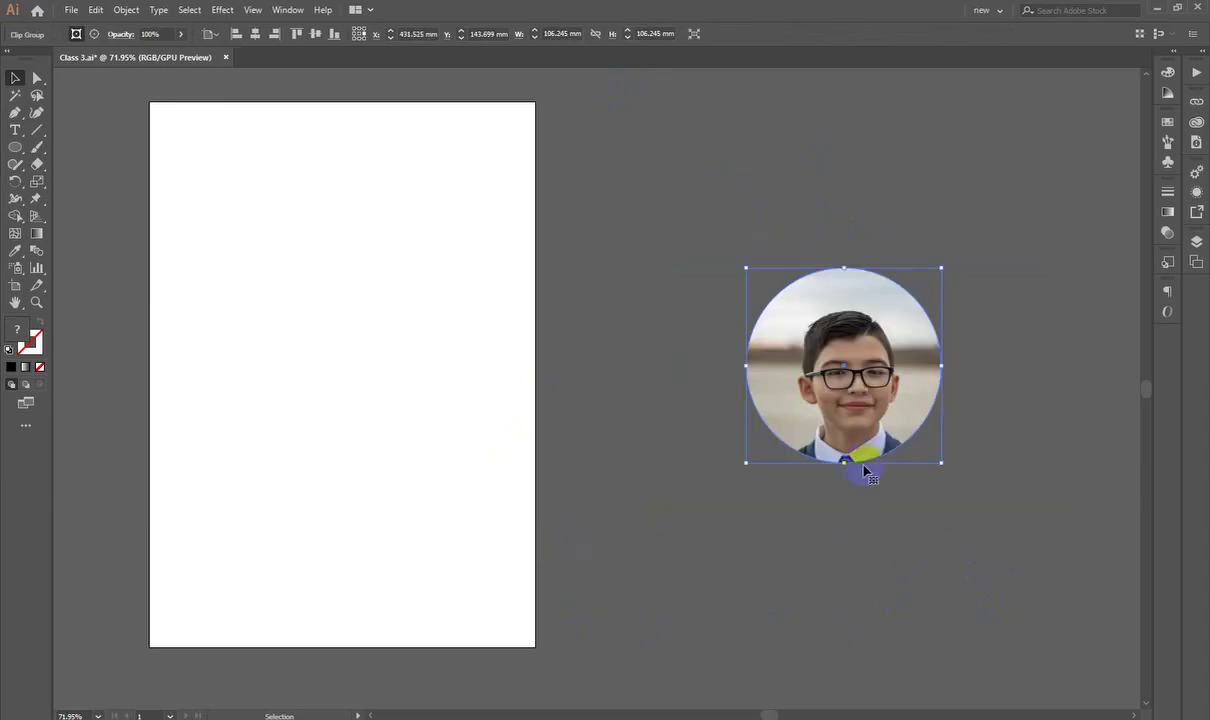
# Step: Drag the round portrait onto the artboard's upper half and recentre the view
pyautogui.moveTo(840, 380); pyautogui.dragTo(333, 337)
pyautogui.click(640, 540)
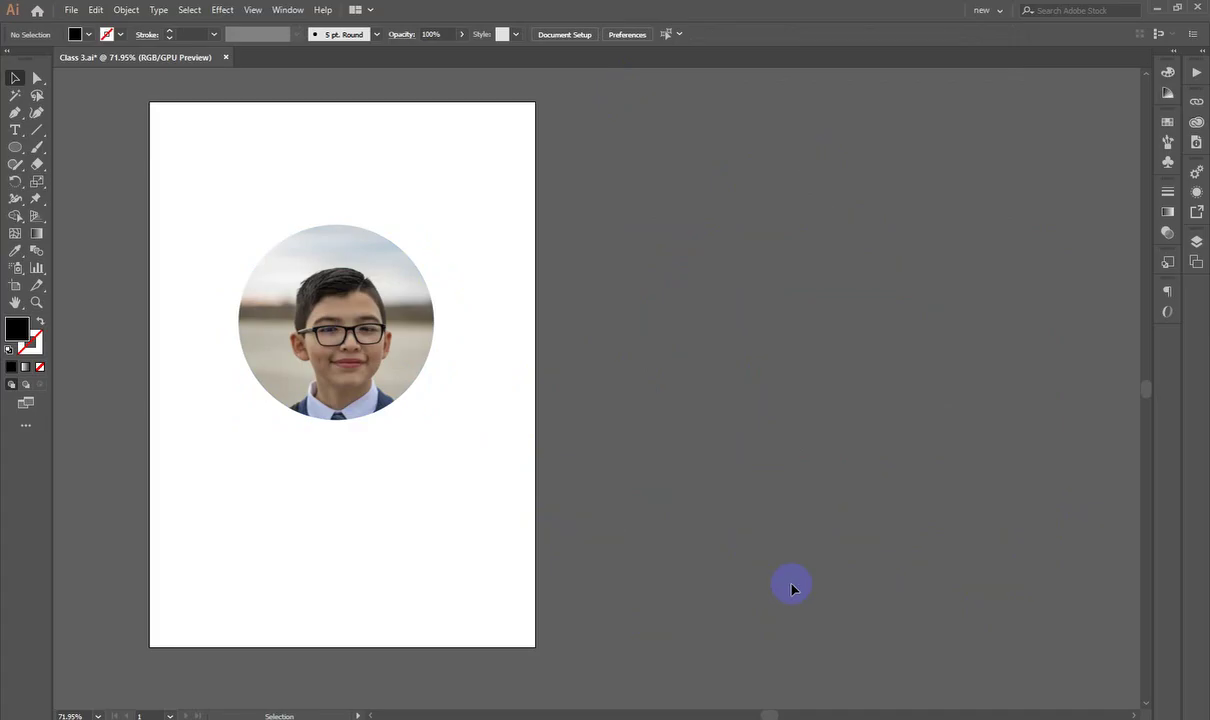
pyautogui.moveTo(727, 583); pyautogui.dragTo(660, 542)
pyautogui.click(688, 392)
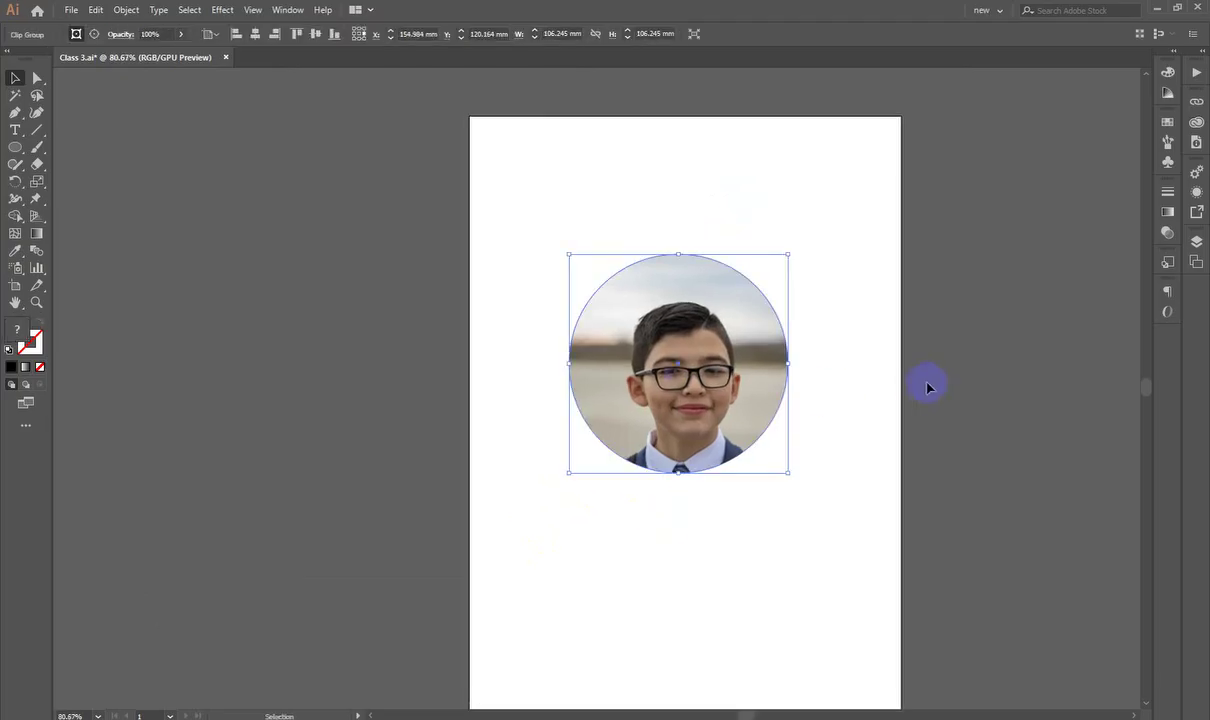
pyautogui.click(1013, 396)
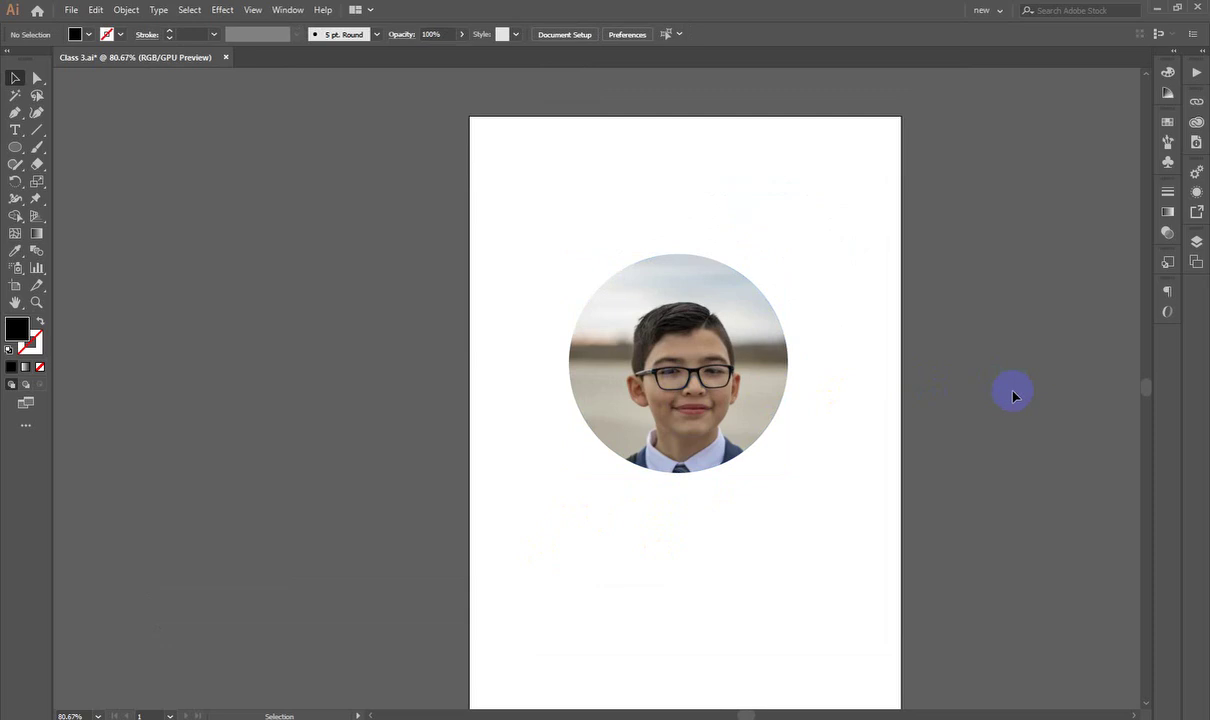
# Step: Inside the circular crop, shift the photo and scale it down to about 186.827 × 124.552 mm
pyautogui.click(756, 386)
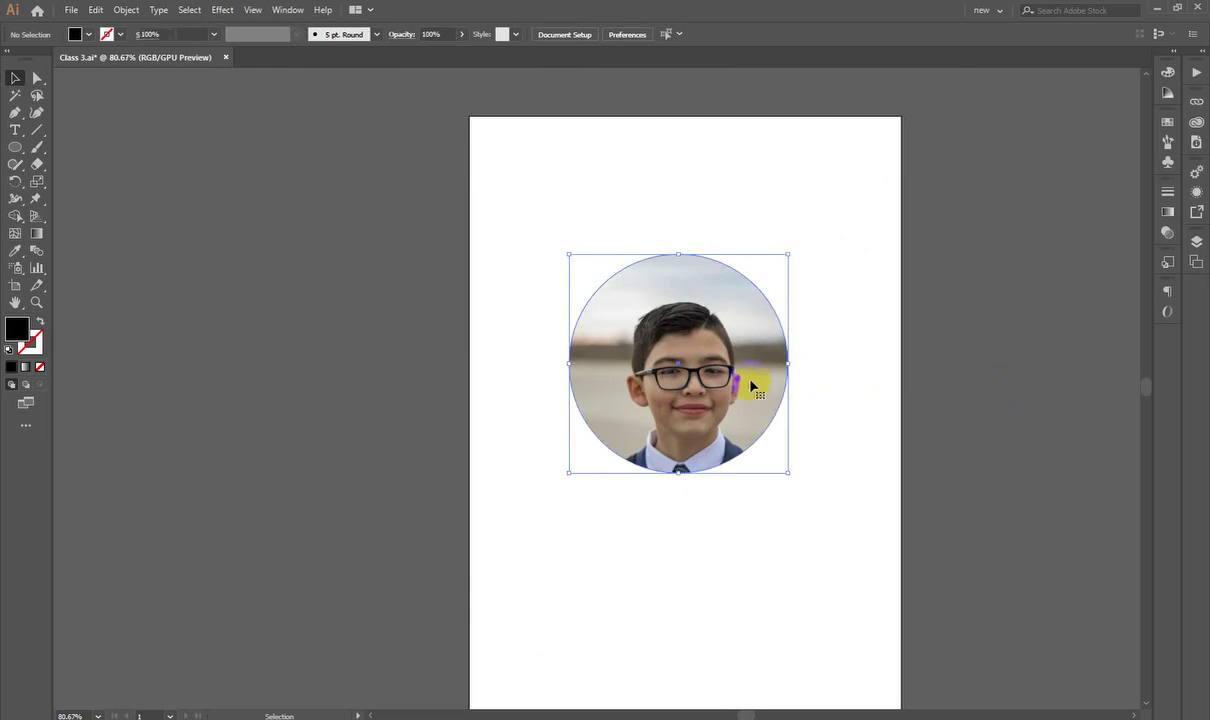
pyautogui.doubleClick(700, 378)
pyautogui.click(891, 286)
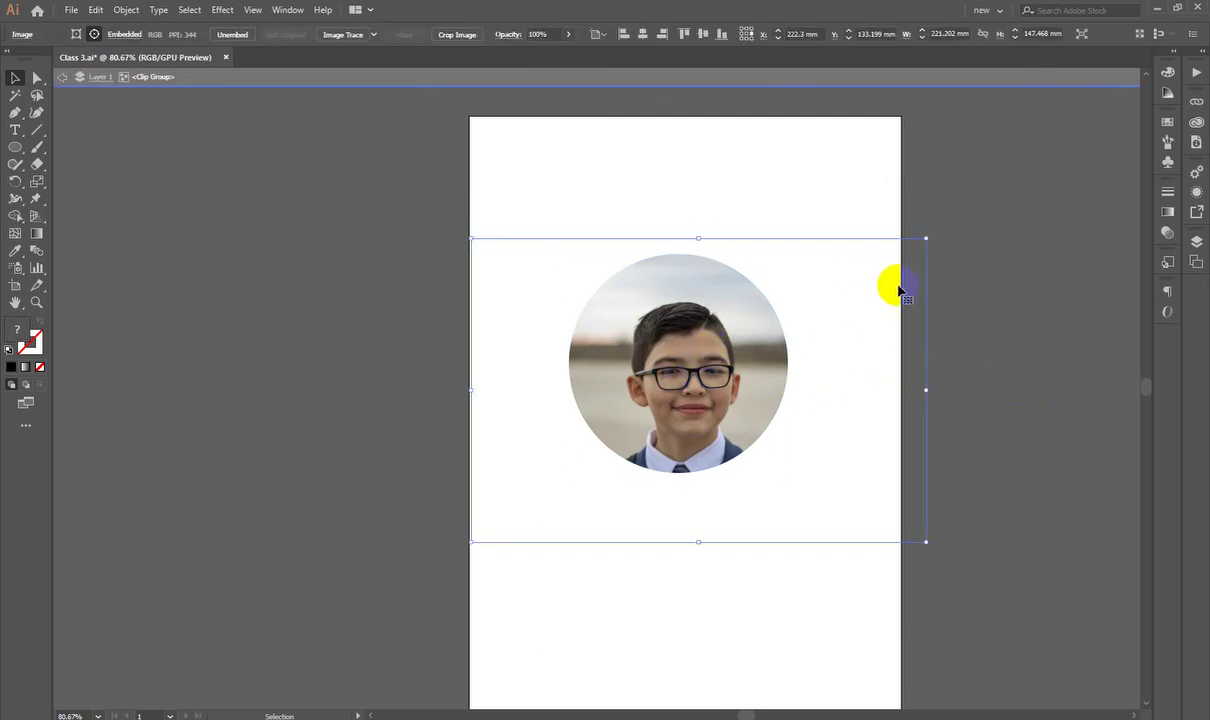
pyautogui.moveTo(853, 297)
pyautogui.mouseDown()
pyautogui.moveTo(866, 296)
pyautogui.moveTo(840, 302)
pyautogui.moveTo(845, 276)
pyautogui.mouseUp()
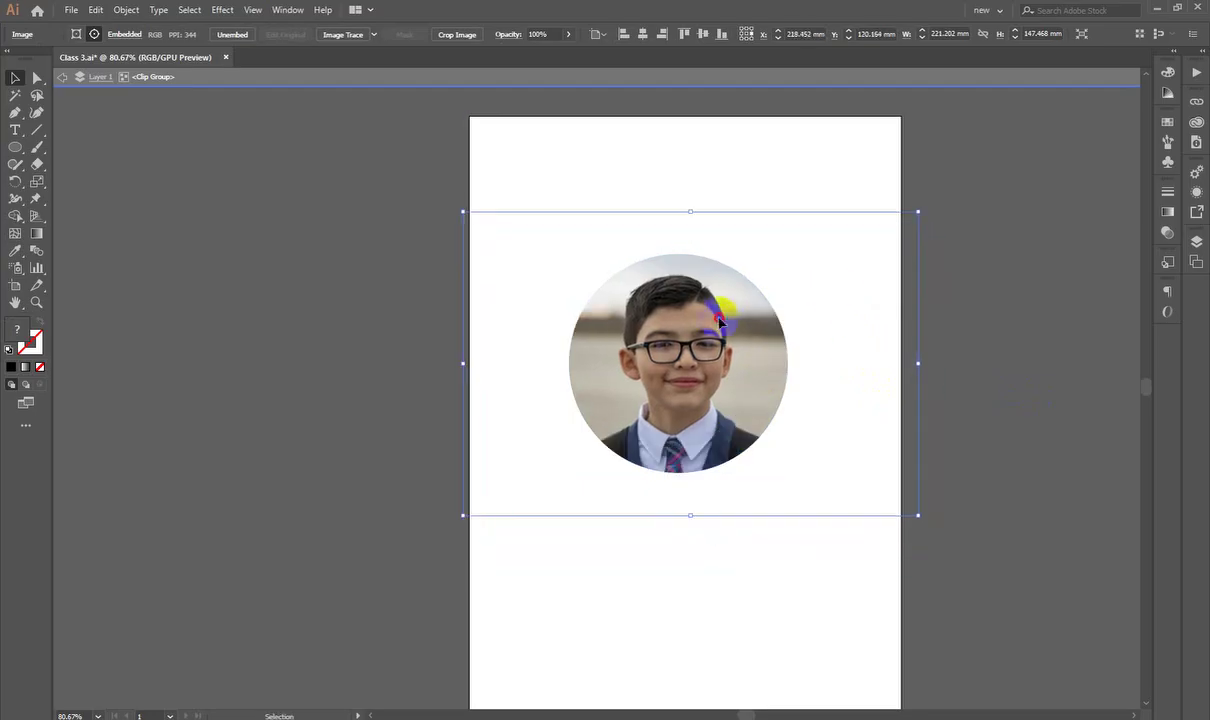
pyautogui.moveTo(690, 522); pyautogui.dragTo(694, 486)
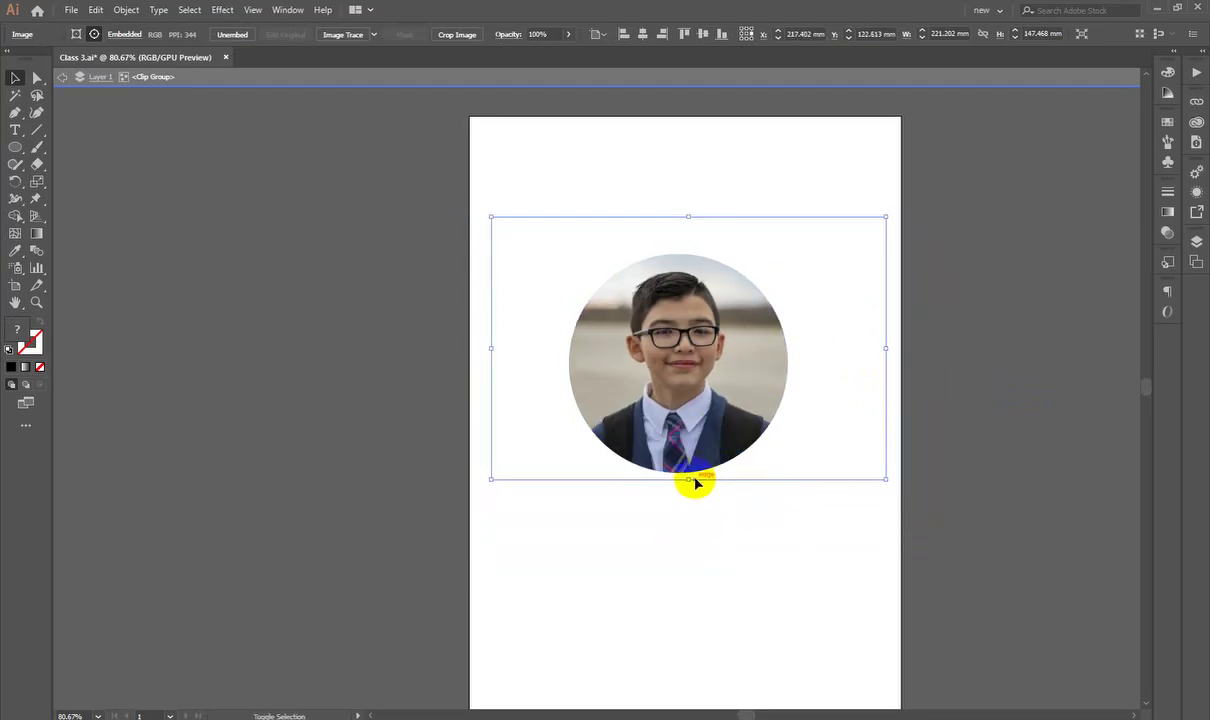
pyautogui.moveTo(685, 241); pyautogui.dragTo(686, 243)
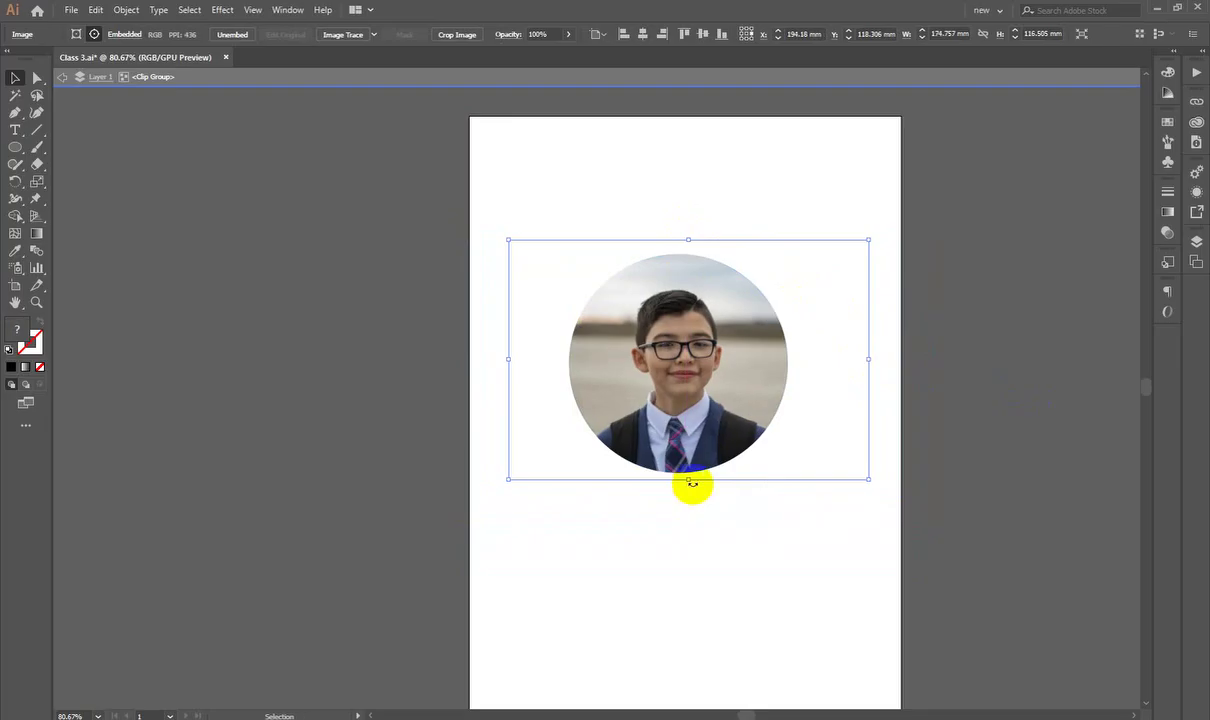
pyautogui.moveTo(689, 486); pyautogui.dragTo(688, 495)
pyautogui.moveTo(697, 390); pyautogui.dragTo(689, 379)
pyautogui.click(899, 389)
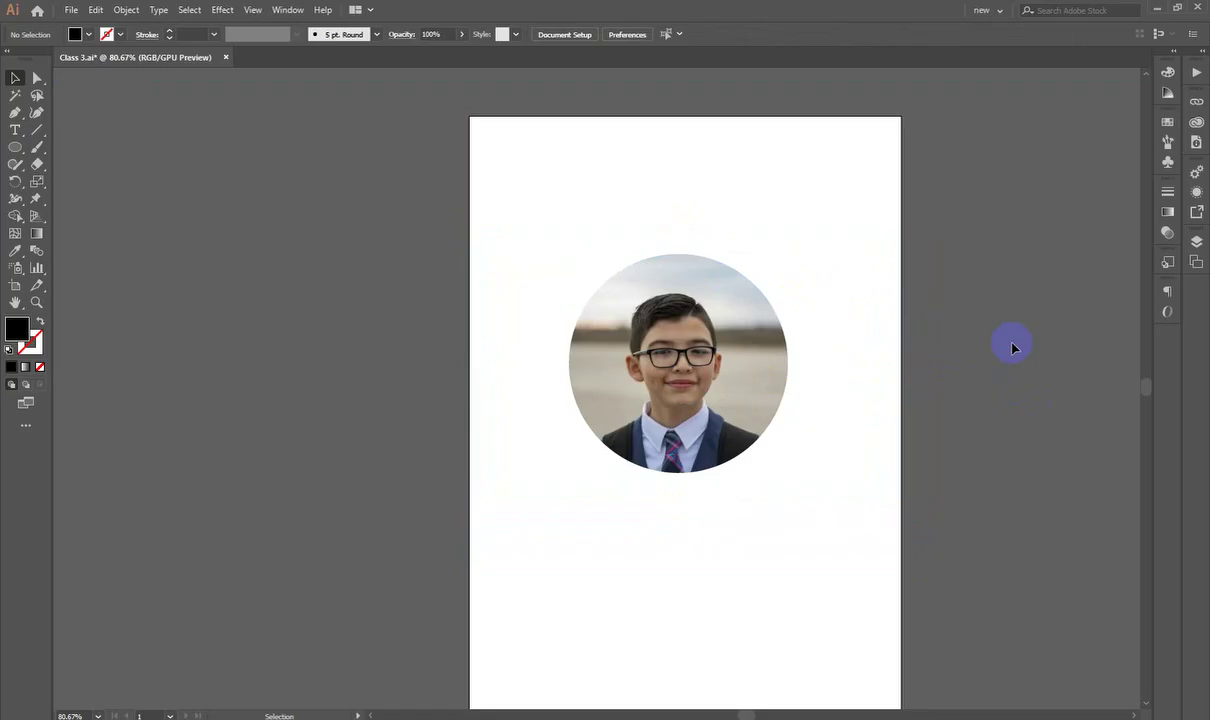
# Step: Move the round portrait around the canvas and settle it in its final spot
pyautogui.scroll(-2, 1012, 347)
pyautogui.moveTo(1018, 324)
pyautogui.mouseDown()
pyautogui.moveTo(714, 418)
pyautogui.moveTo(719, 470)
pyautogui.mouseUp()
pyautogui.moveTo(802, 370); pyautogui.dragTo(418, 430)
pyautogui.moveTo(411, 386); pyautogui.dragTo(1000, 394)
pyautogui.click(407, 415)
pyautogui.hscroll(-5, 672, 433)
pyautogui.scroll(3, 635, 346)
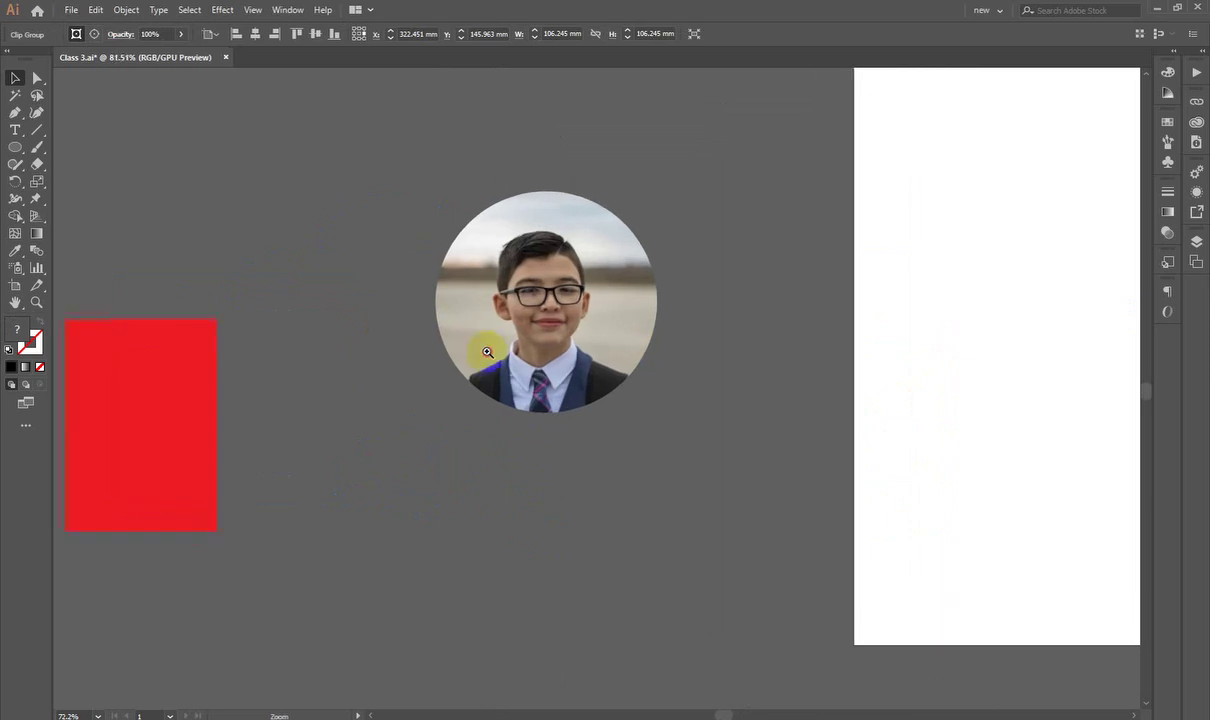
pyautogui.moveTo(598, 312); pyautogui.dragTo(590, 238)
pyautogui.moveTo(702, 251); pyautogui.dragTo(690, 378)
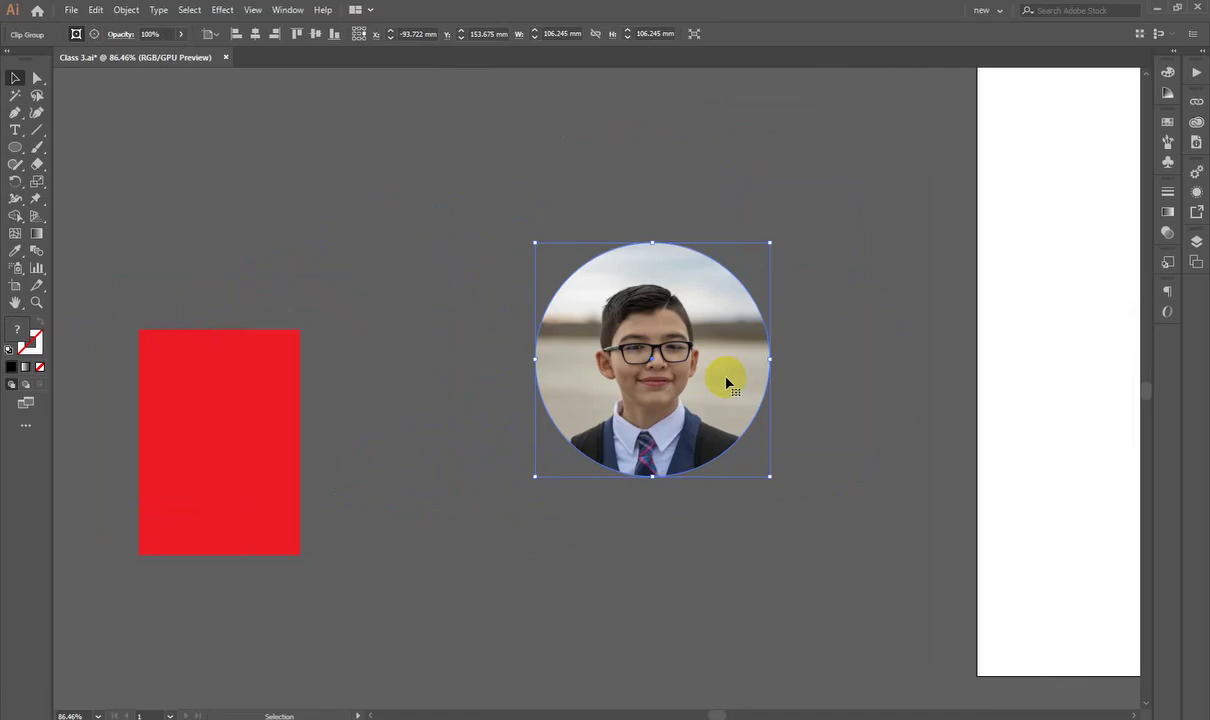
# Step: Release the round portrait's circular clipping mask from the photo
pyautogui.rightClick(727, 381)
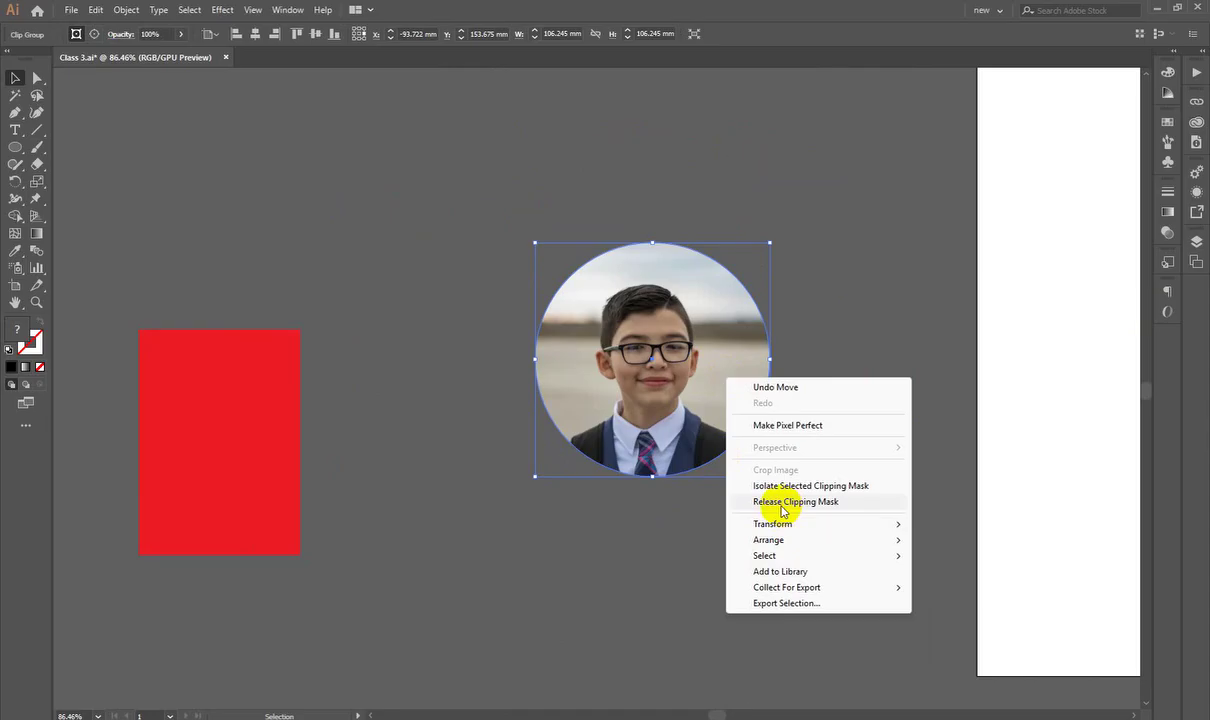
pyautogui.click(781, 504)
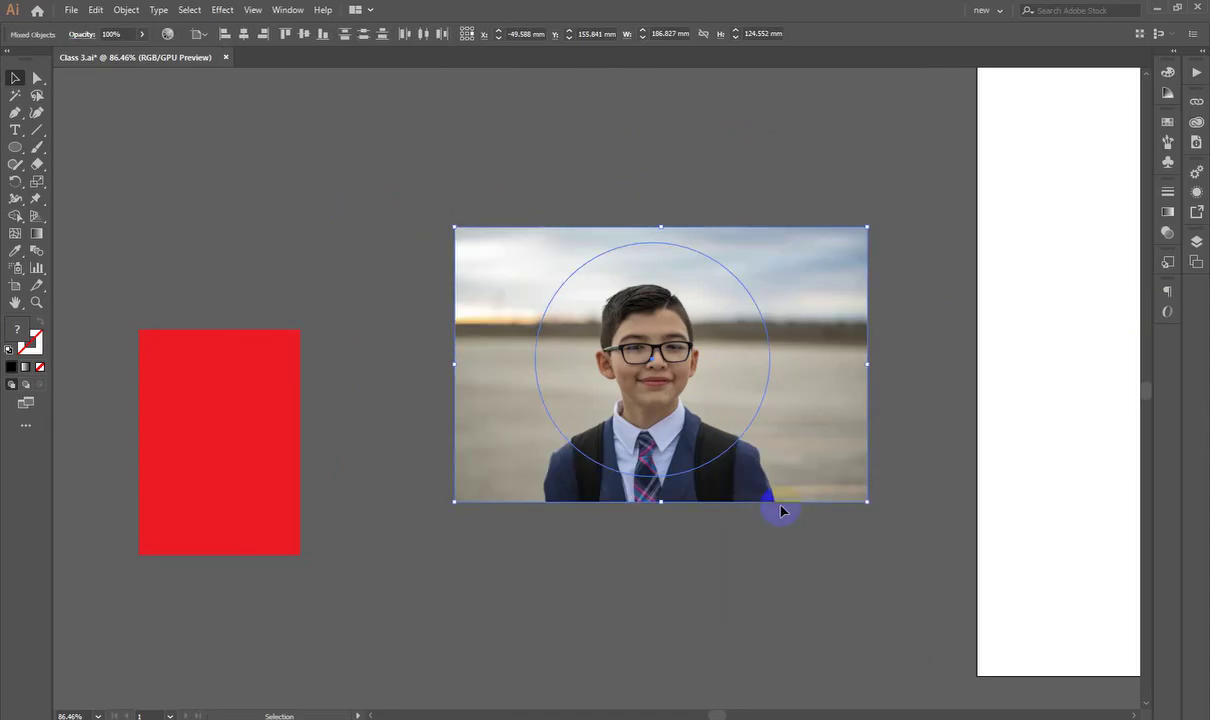
pyautogui.click(770, 572)
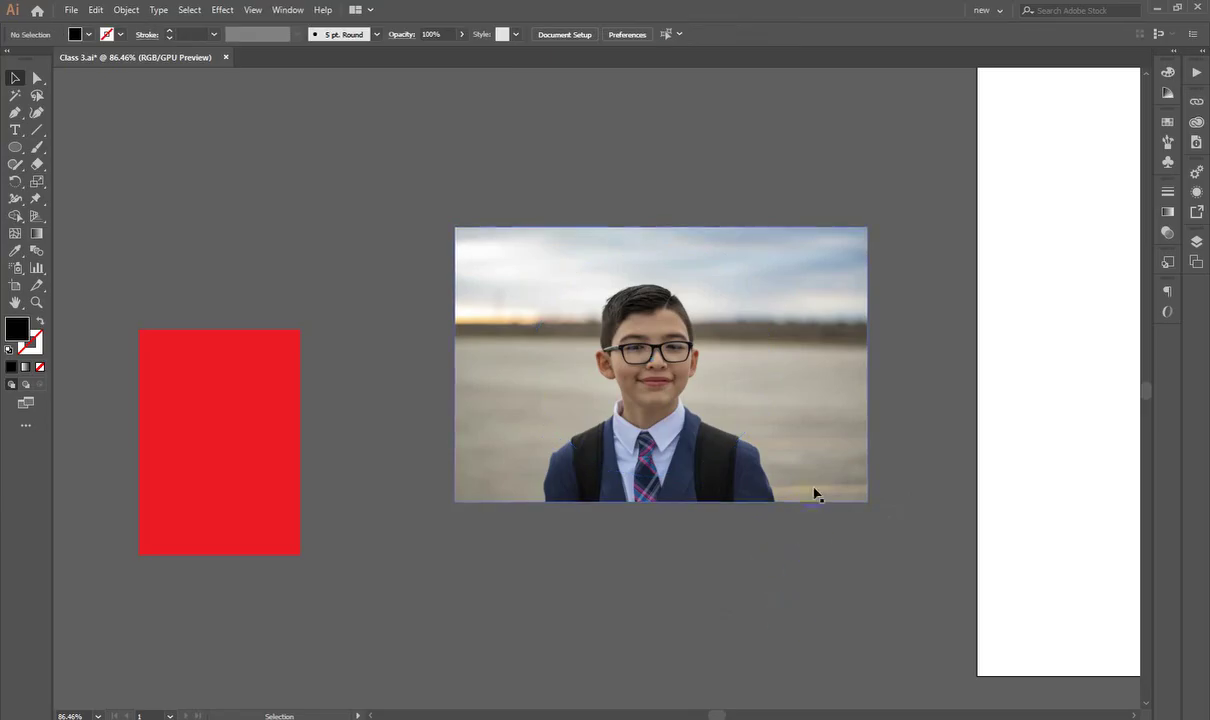
# Step: Drag the freed photo to the lower right beside the artboard and select the empty circle
pyautogui.moveTo(814, 494); pyautogui.dragTo(961, 715)
pyautogui.moveTo(737, 370); pyautogui.dragTo(921, 650)
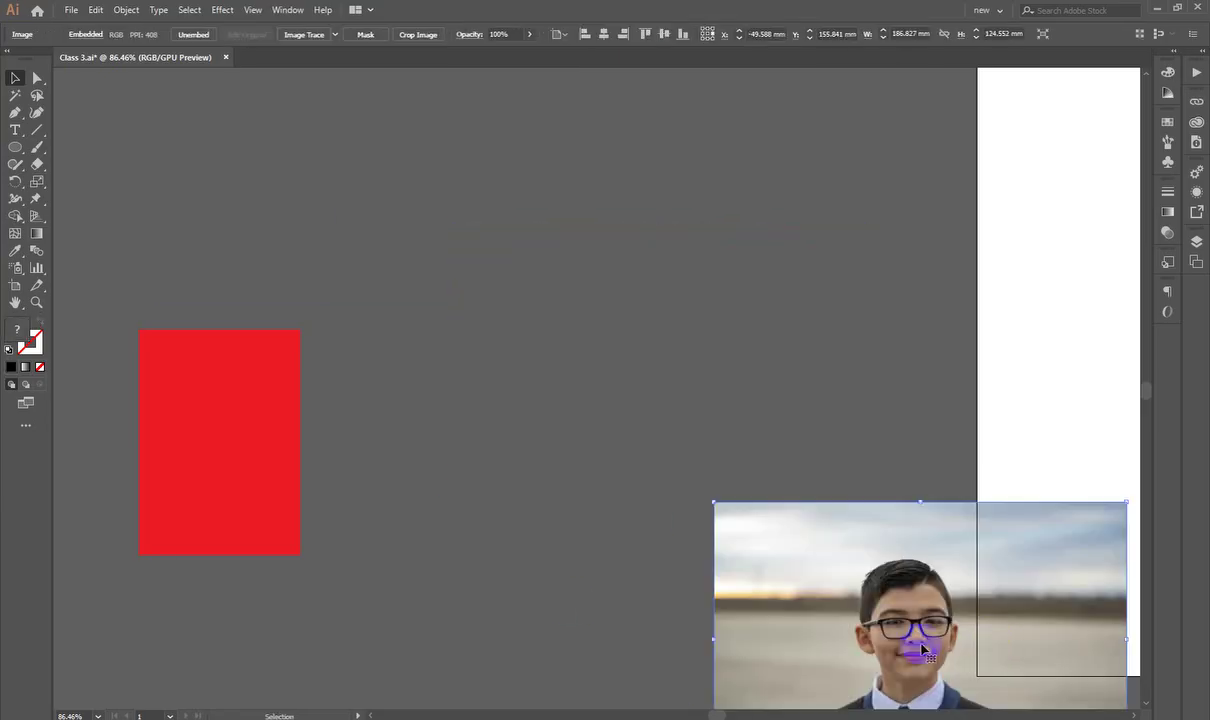
pyautogui.moveTo(792, 539); pyautogui.dragTo(932, 505)
pyautogui.moveTo(983, 594); pyautogui.dragTo(1021, 440)
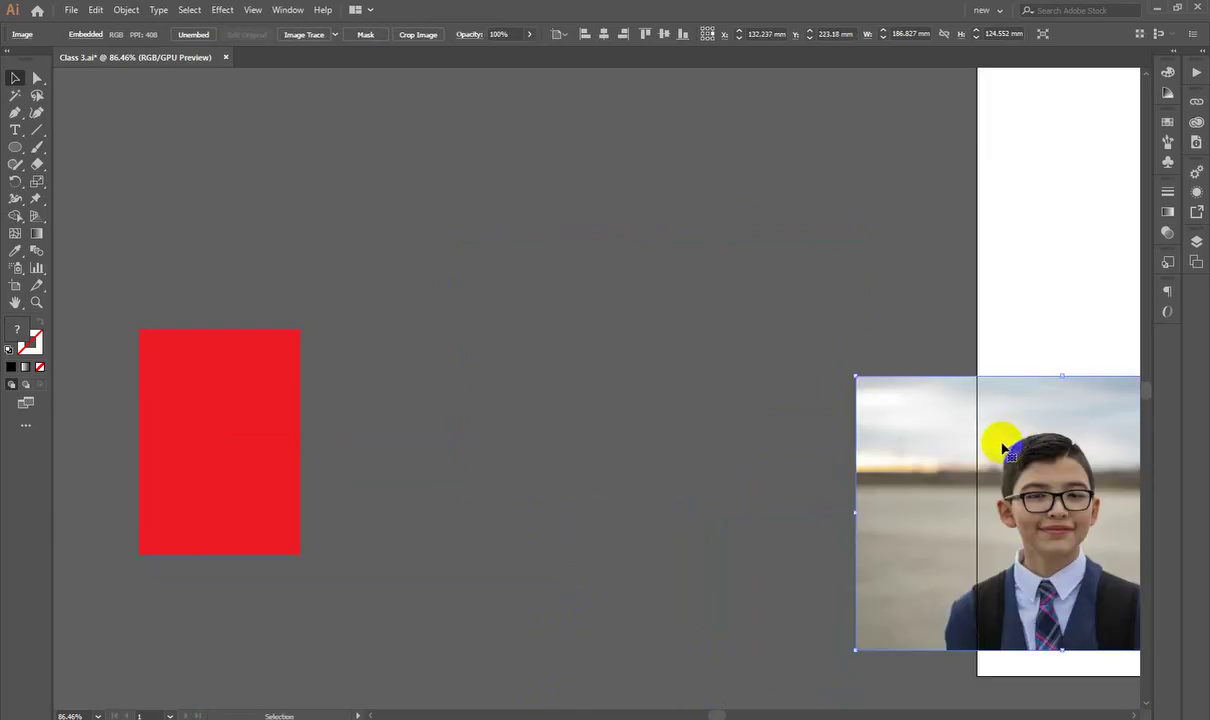
pyautogui.moveTo(637, 575); pyautogui.dragTo(470, 140)
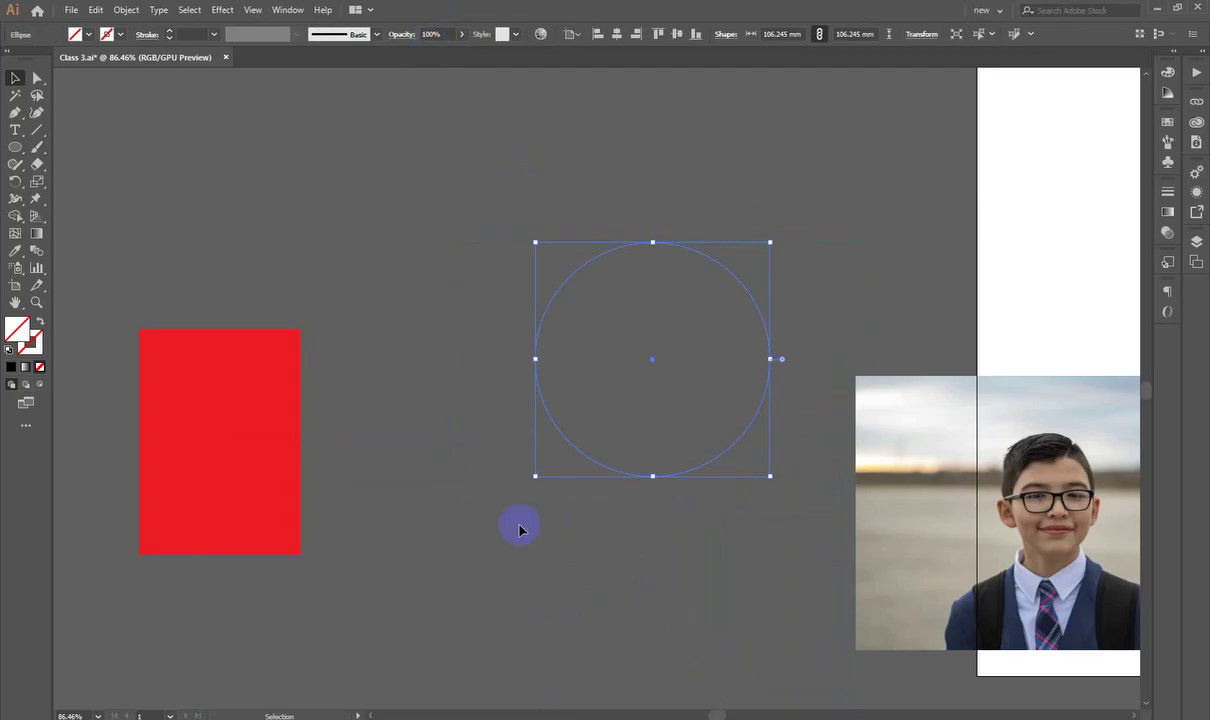
# Step: Give the selected circle a solid red e20803 fill from the Color Picker, then deselect it
pyautogui.click(20, 328)
pyautogui.doubleClick(20, 328)
pyautogui.click(753, 262)
pyautogui.click(890, 200)
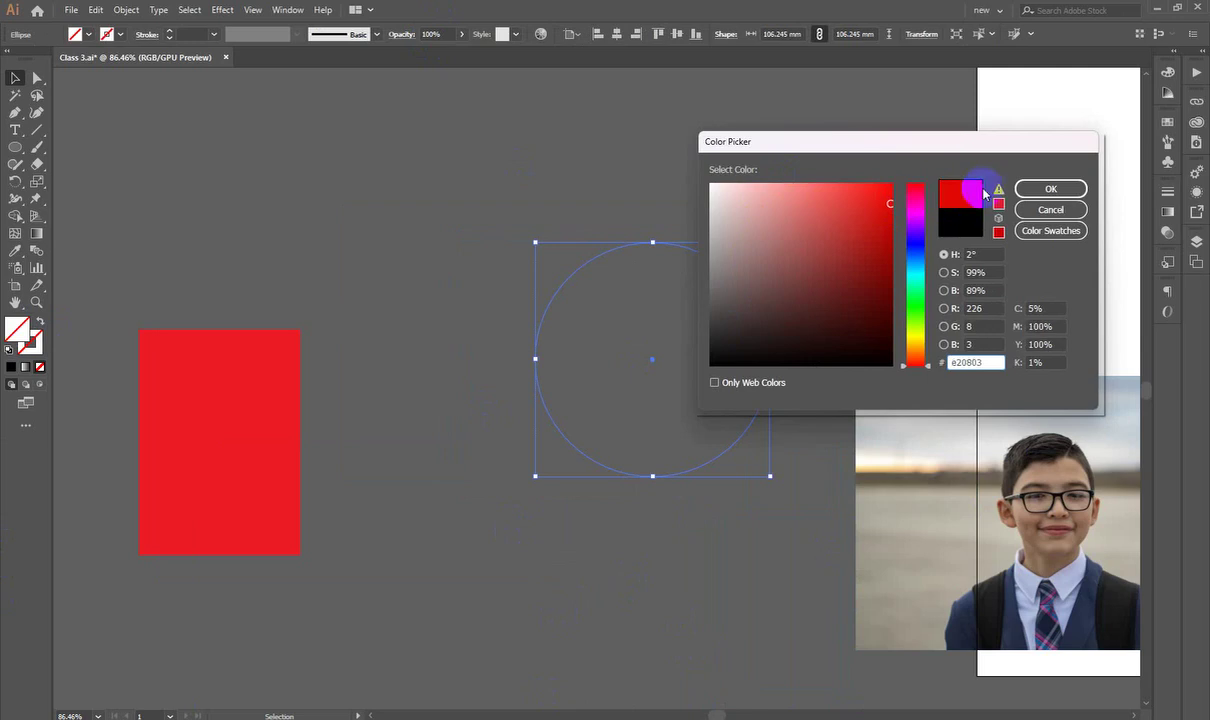
pyautogui.click(1050, 189)
pyautogui.click(445, 200)
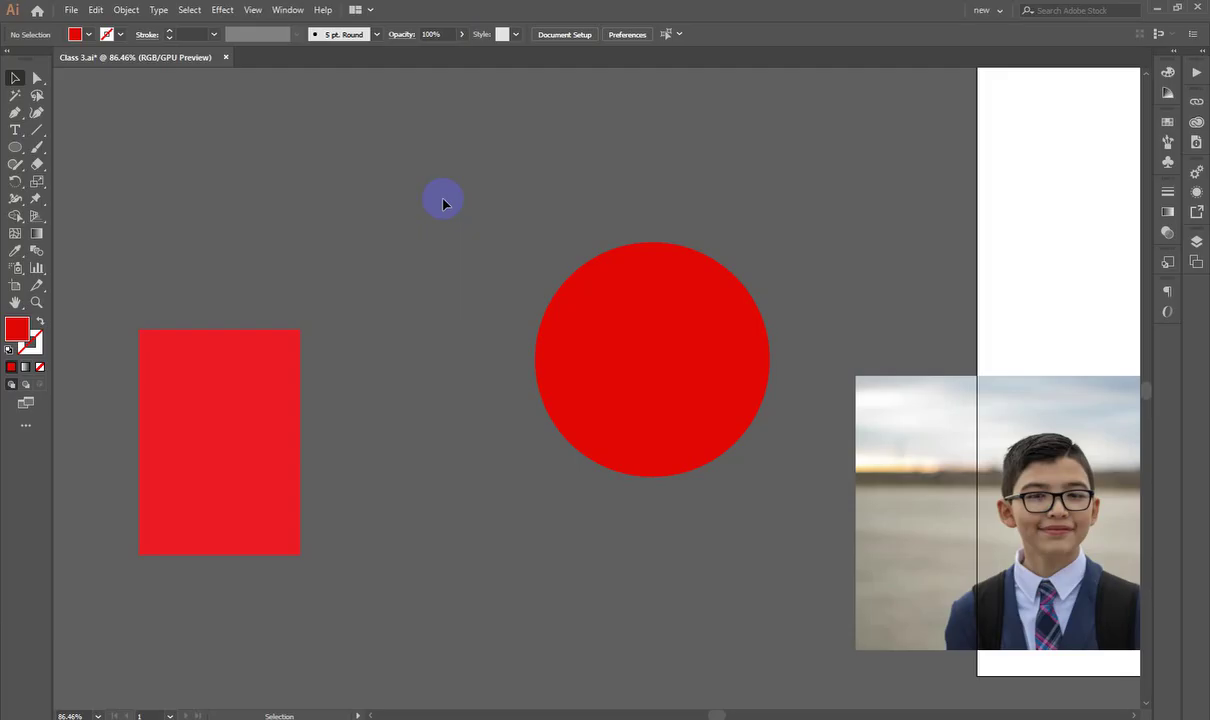
# Step: Delete the red circle and photo, undoing an accidental deletion of the round photo
pyautogui.hscroll(2, 444, 204)
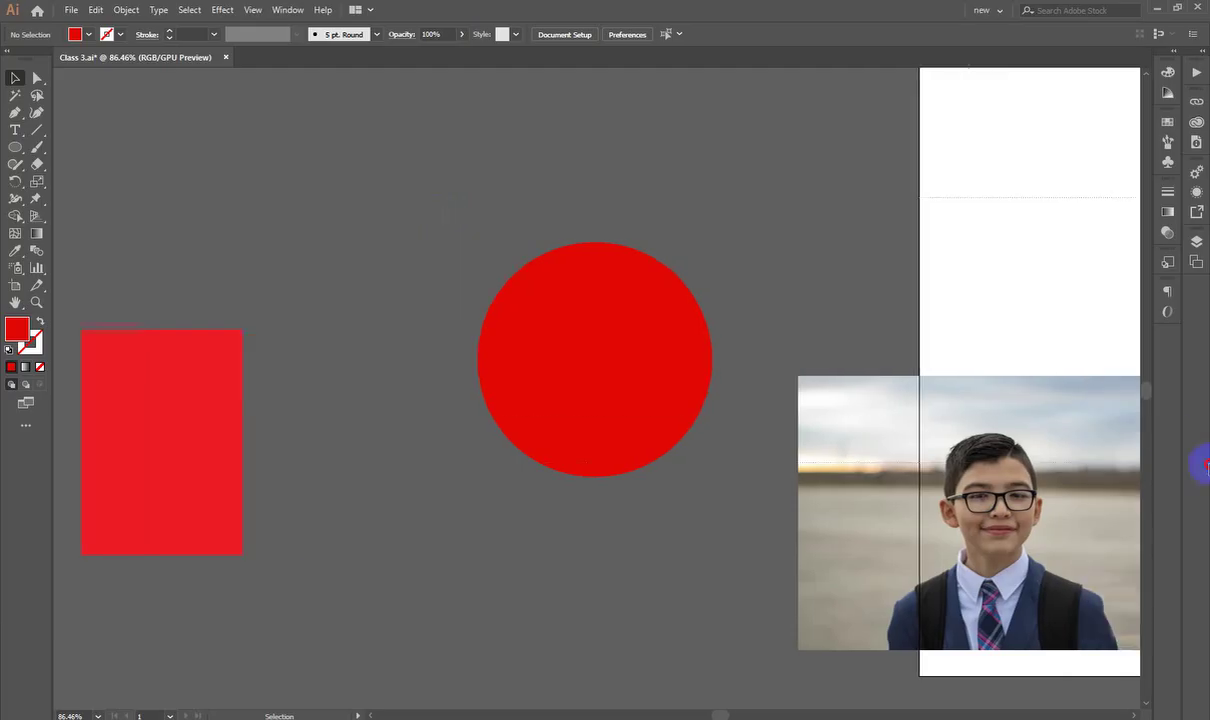
pyautogui.click(820, 480)
pyautogui.press('Delete')
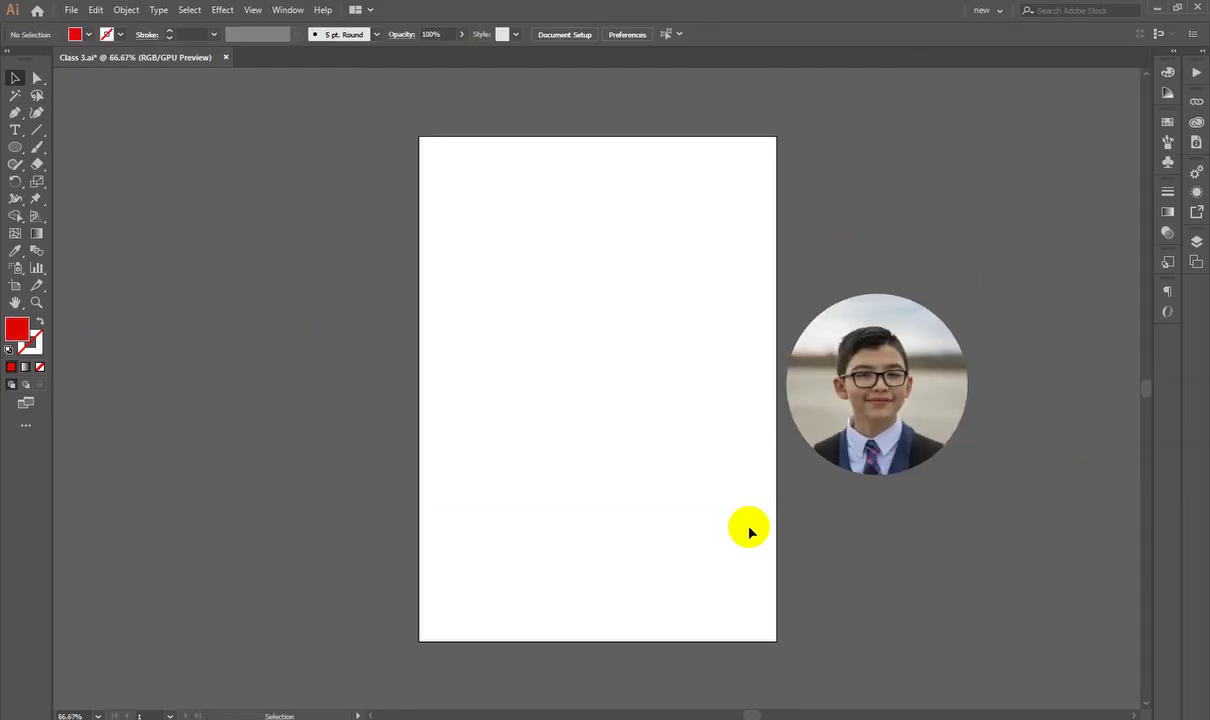
pyautogui.scroll(2, 735, 348)
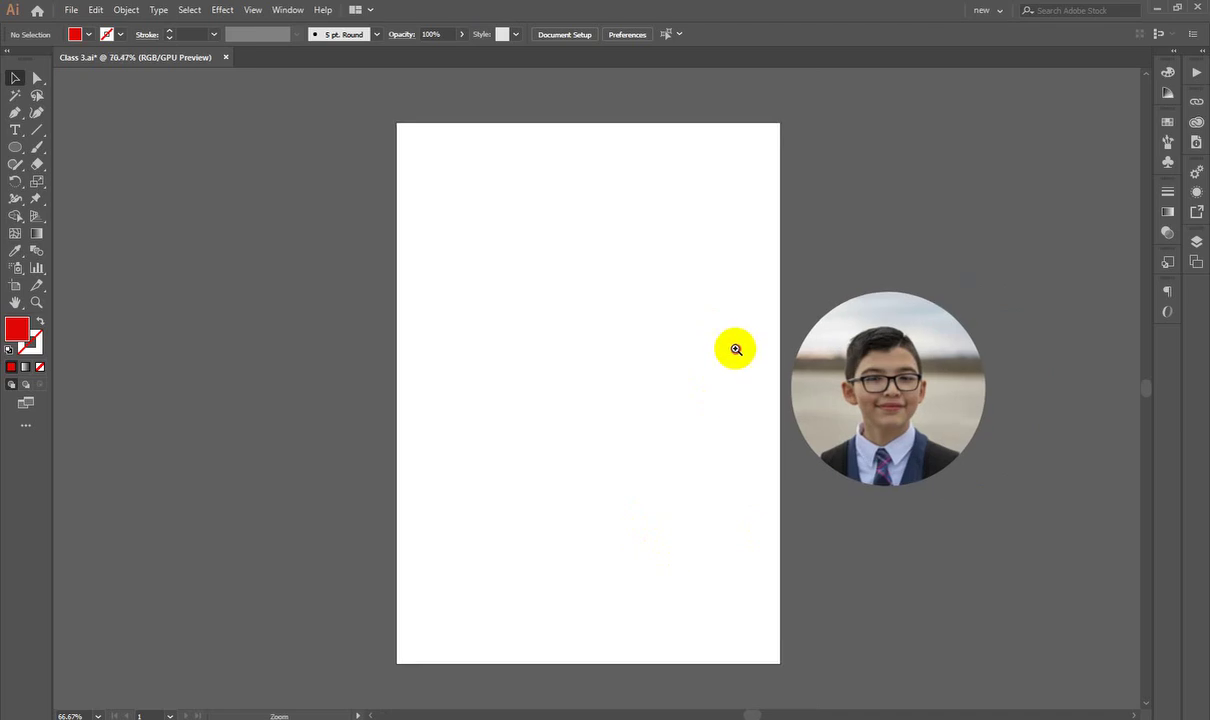
pyautogui.moveTo(926, 407); pyautogui.dragTo(552, 340)
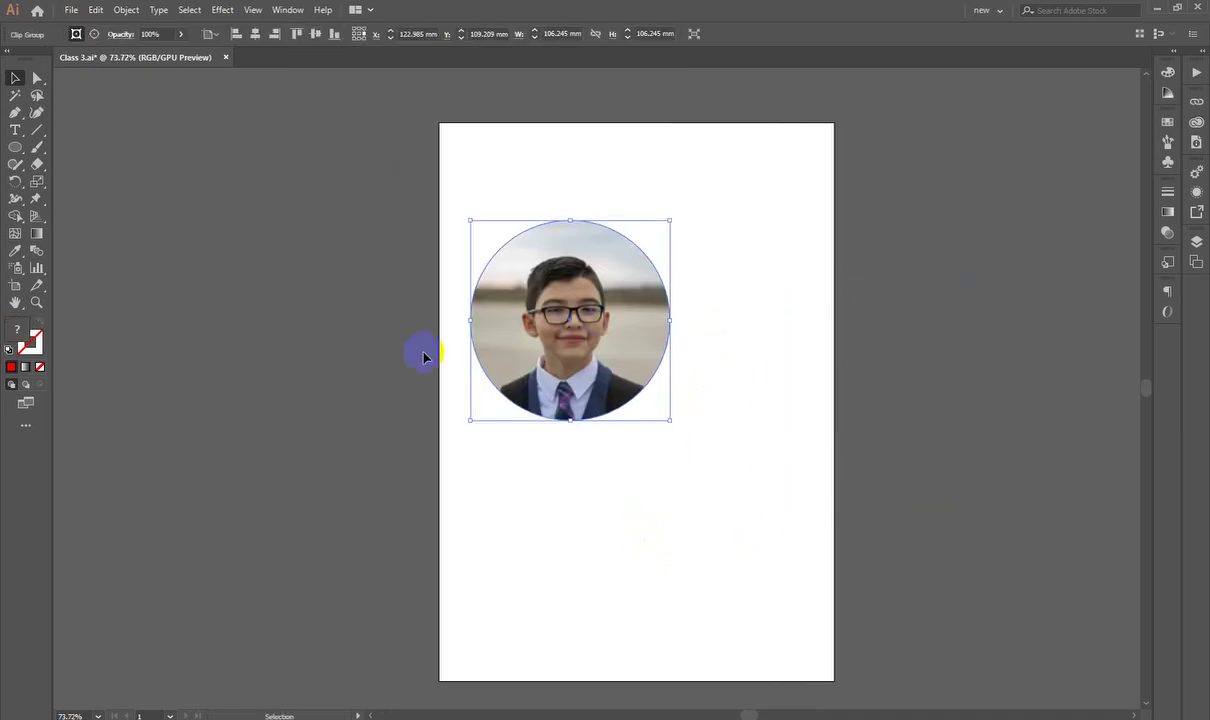
pyautogui.press('Delete')
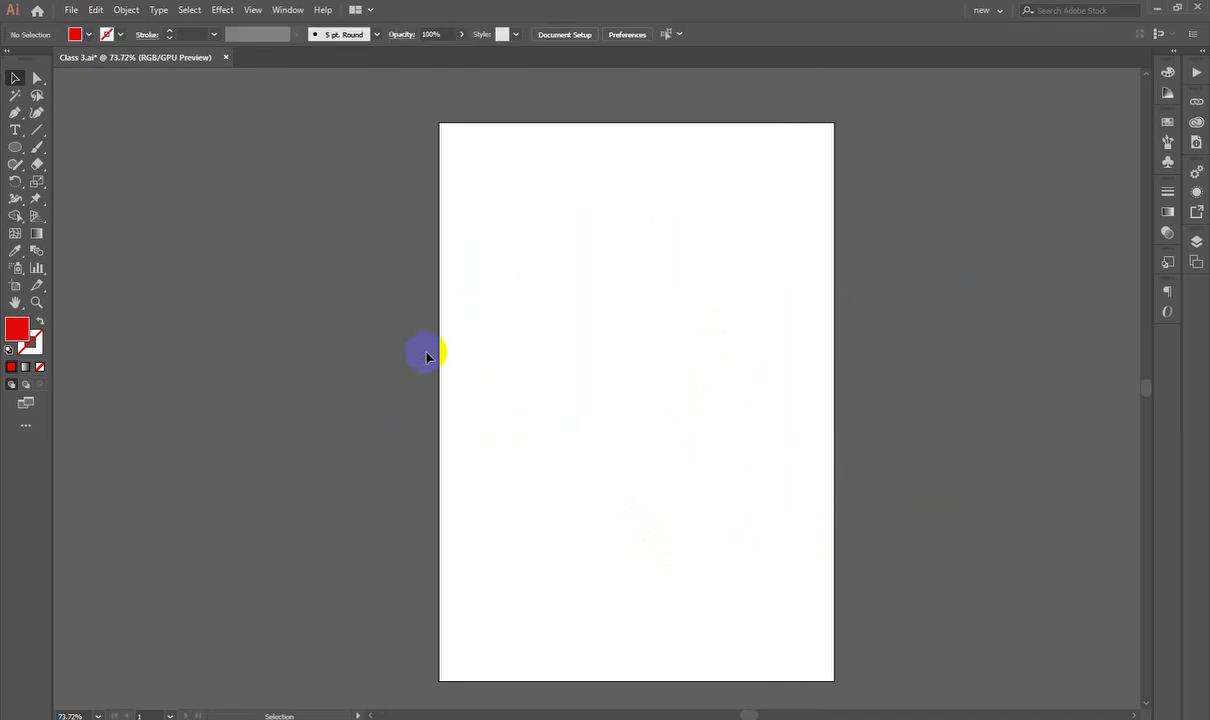
pyautogui.hotkey('ctrl', 'z')
# Step: Move the round photo off the artboard to the left and set zoom back to 66.67%
pyautogui.moveTo(603, 457); pyautogui.dragTo(767, 534)
pyautogui.moveTo(764, 446); pyautogui.dragTo(292, 384)
pyautogui.click(664, 392)
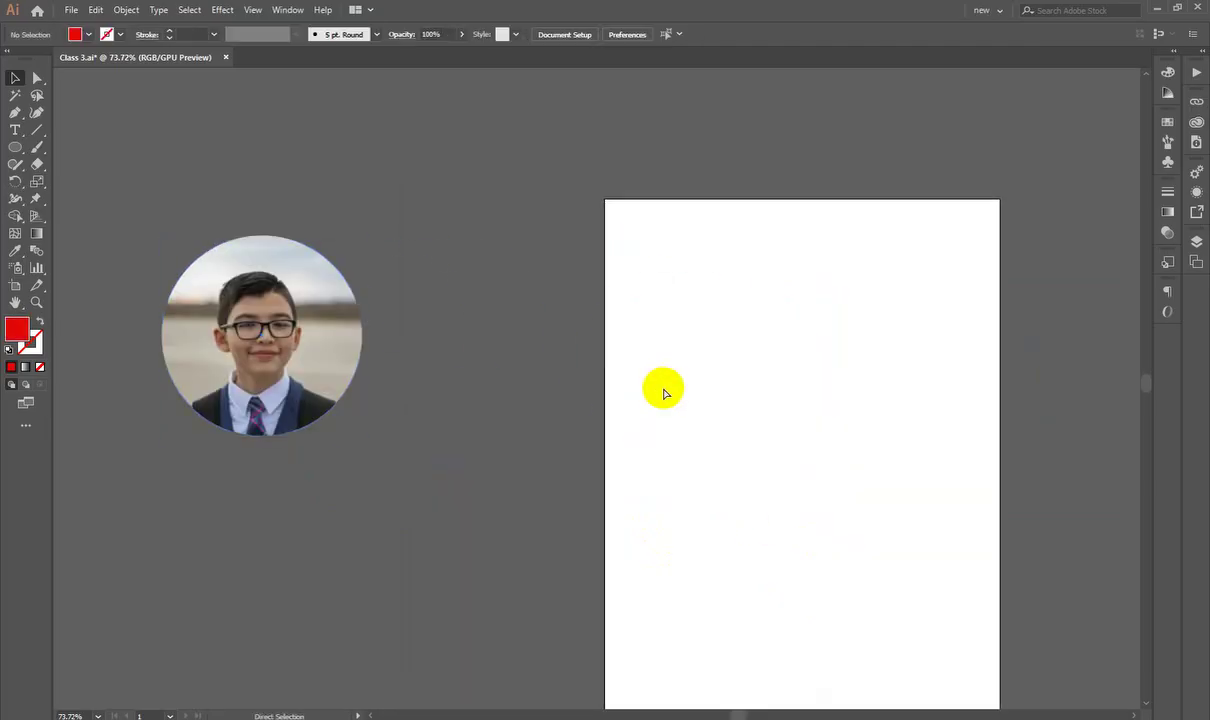
pyautogui.hotkey('ctrl', '-')
pyautogui.hotkey('ctrl', '+')
pyautogui.hotkey('ctrl', '-')
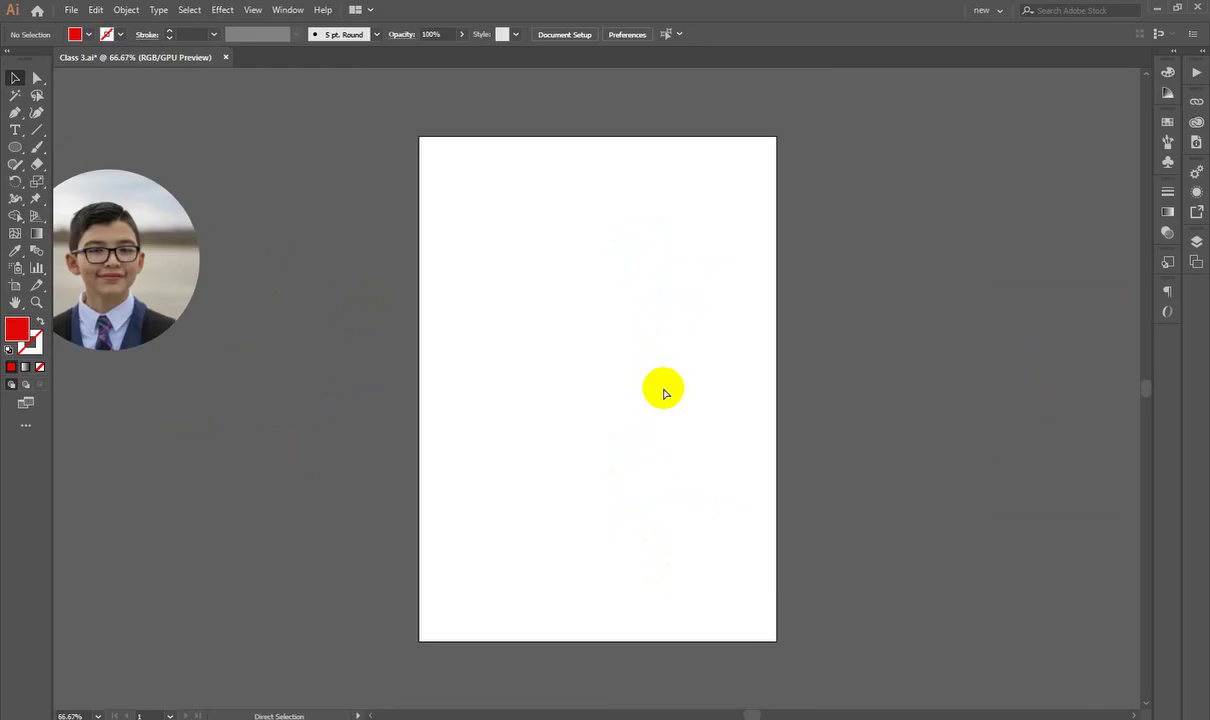
# Step: Google 'id card size in bd' in a new Chrome tab, finding CR80 at 85.6 × 54 mm
pyautogui.hotkey('alt', 'Tab')
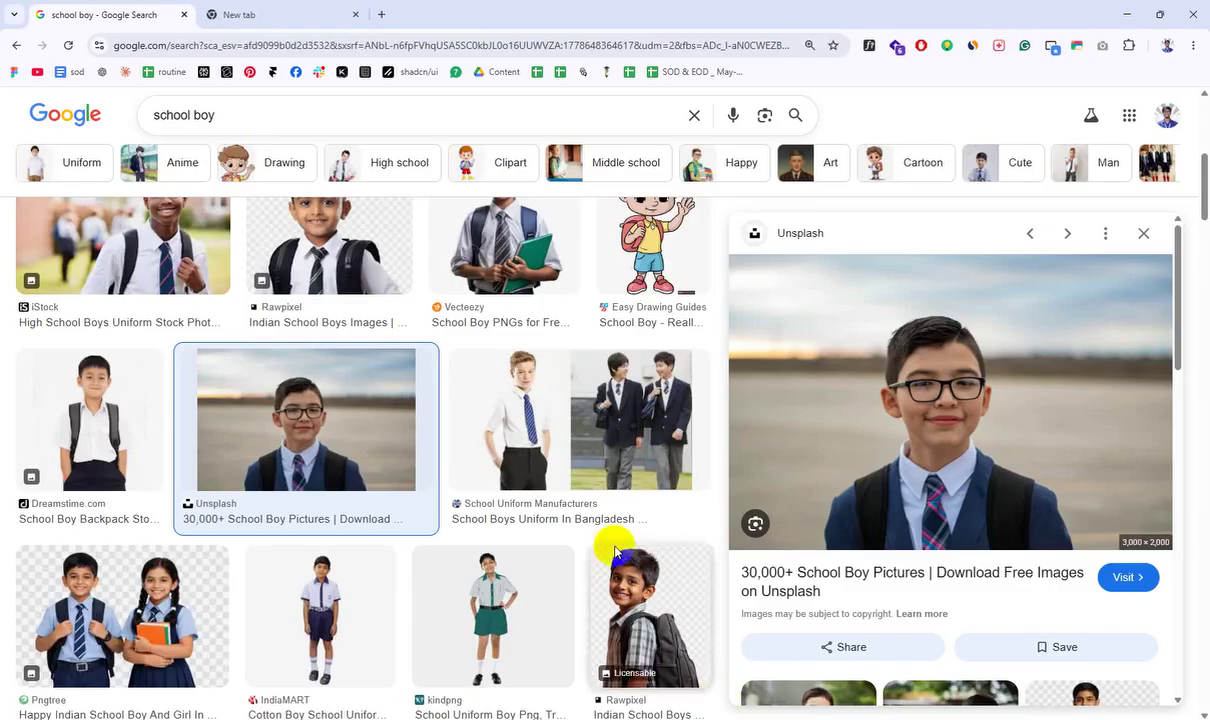
pyautogui.click(363, 9)
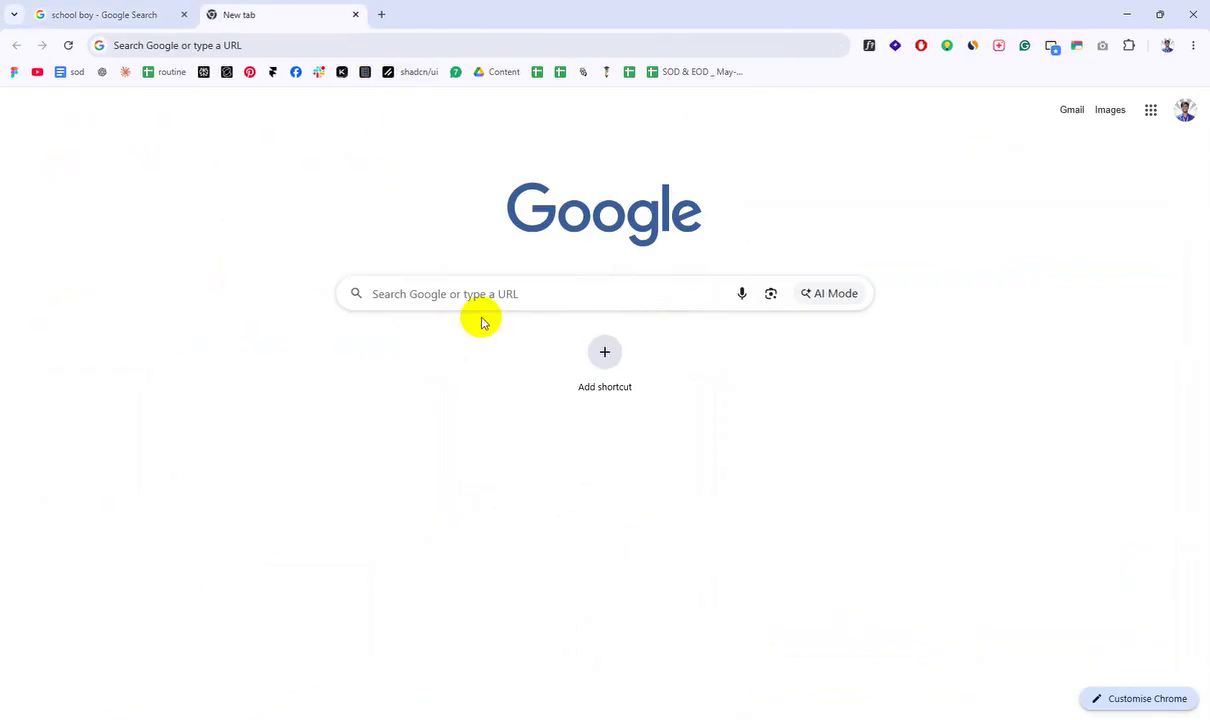
pyautogui.click(235, 45)
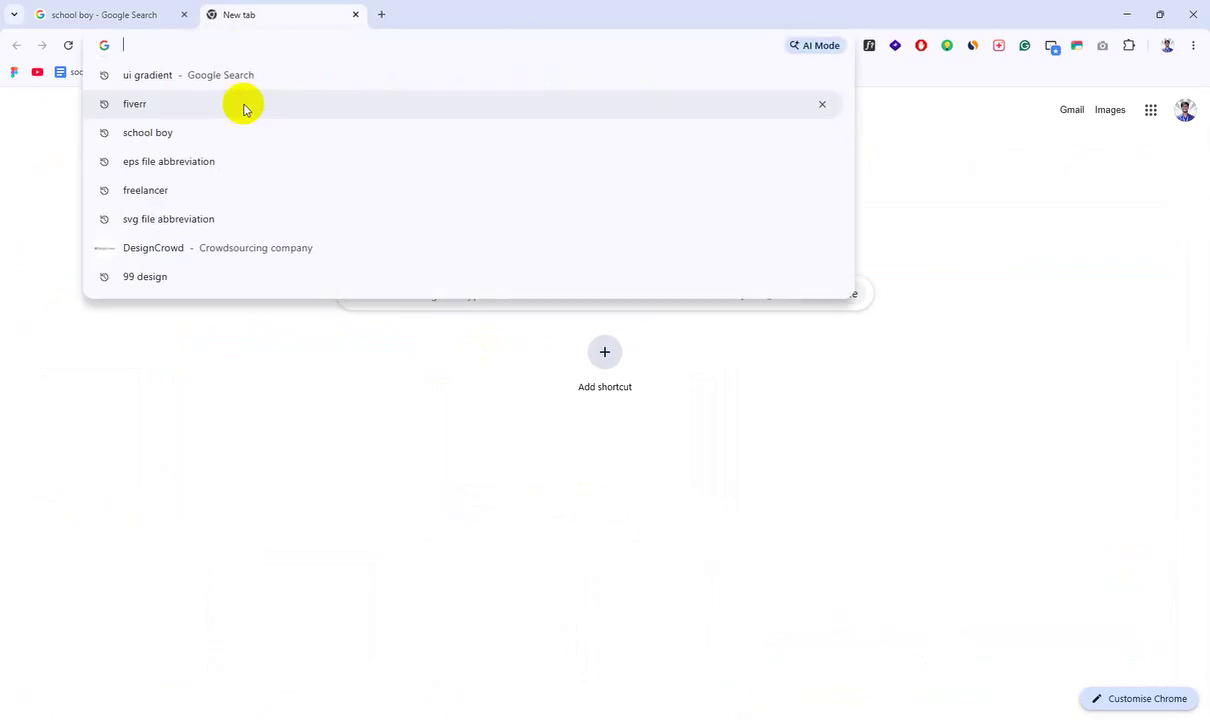
pyautogui.write('id car')
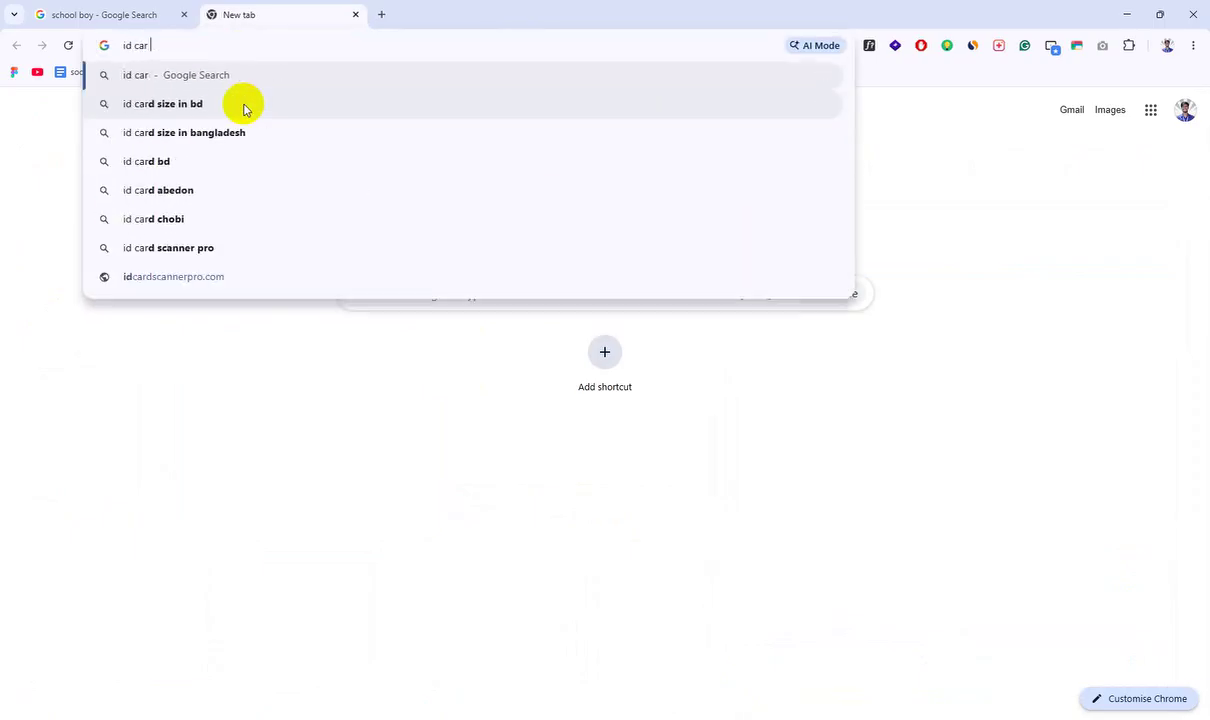
pyautogui.write('d size in bd')
pyautogui.press('Return')
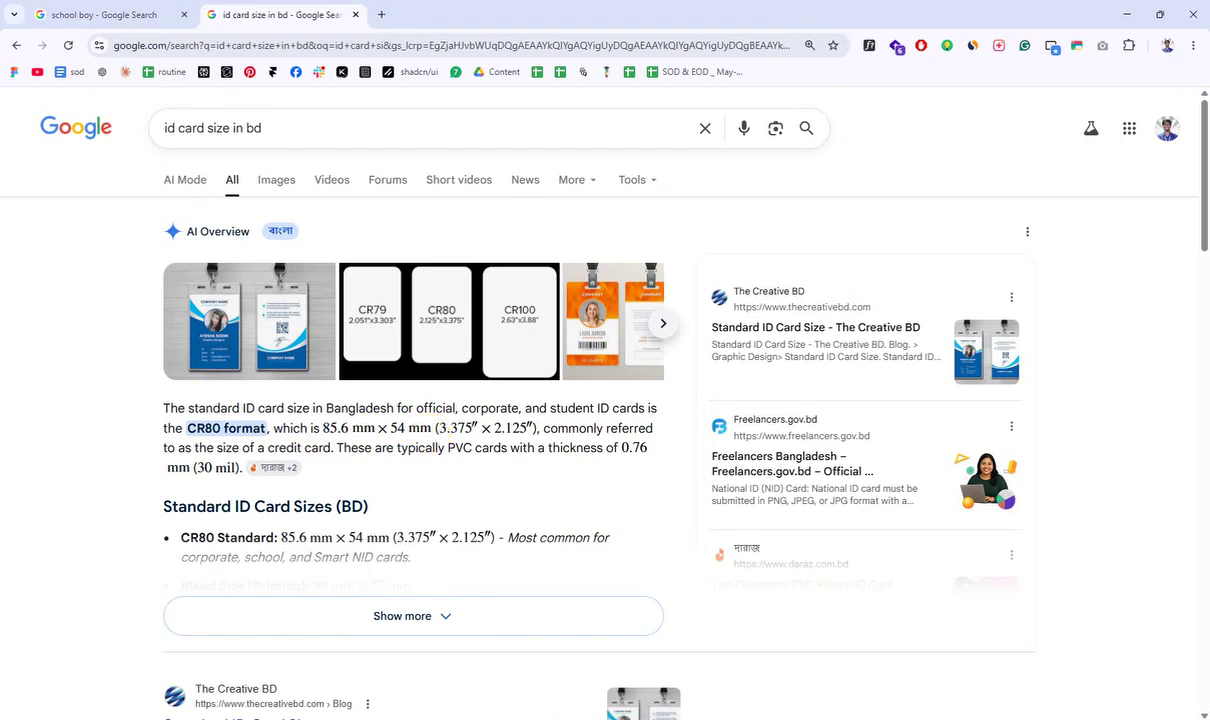
pyautogui.click(852, 719)
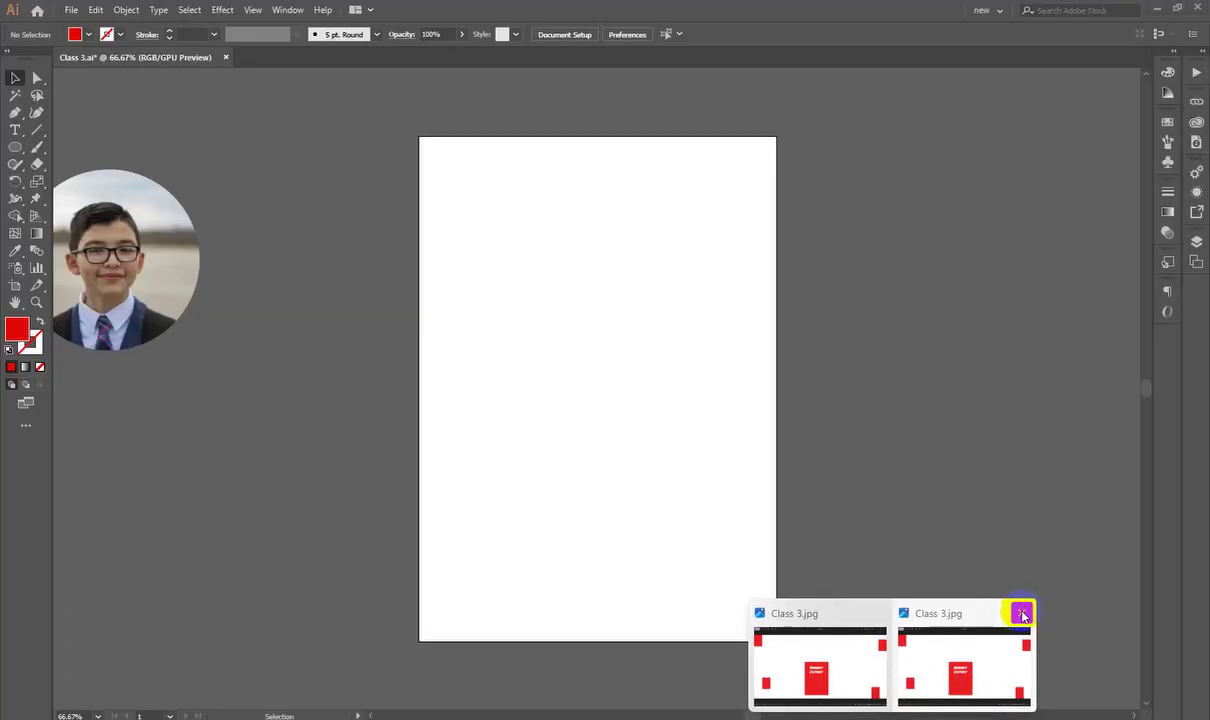
# Step: Close both Class 3.jpg viewer windows and close Class 3.ai without saving
pyautogui.click(1016, 616)
pyautogui.click(953, 613)
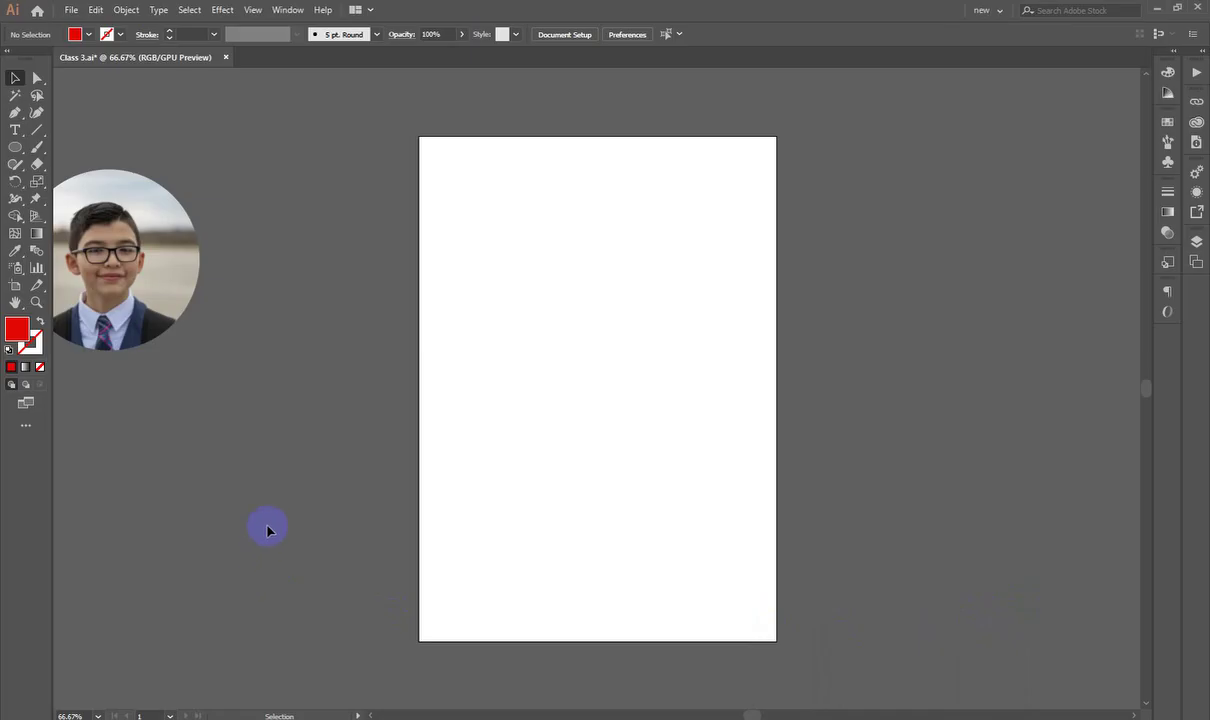
pyautogui.click(226, 58)
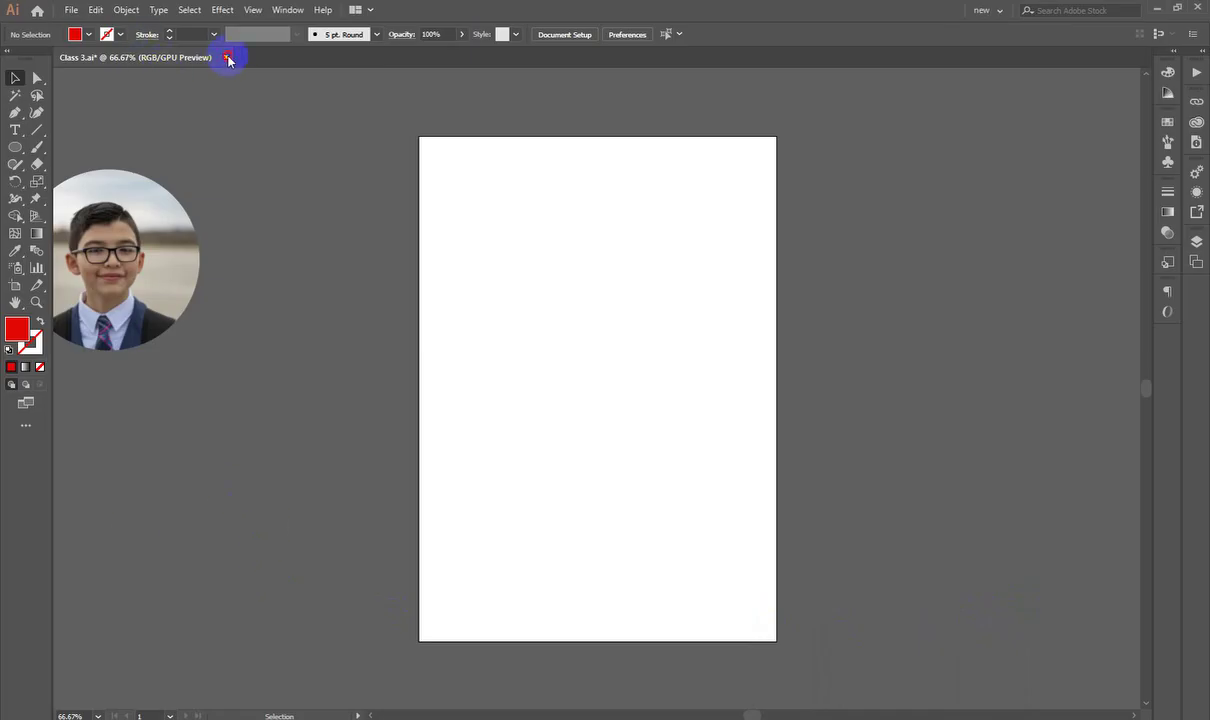
pyautogui.click(675, 387)
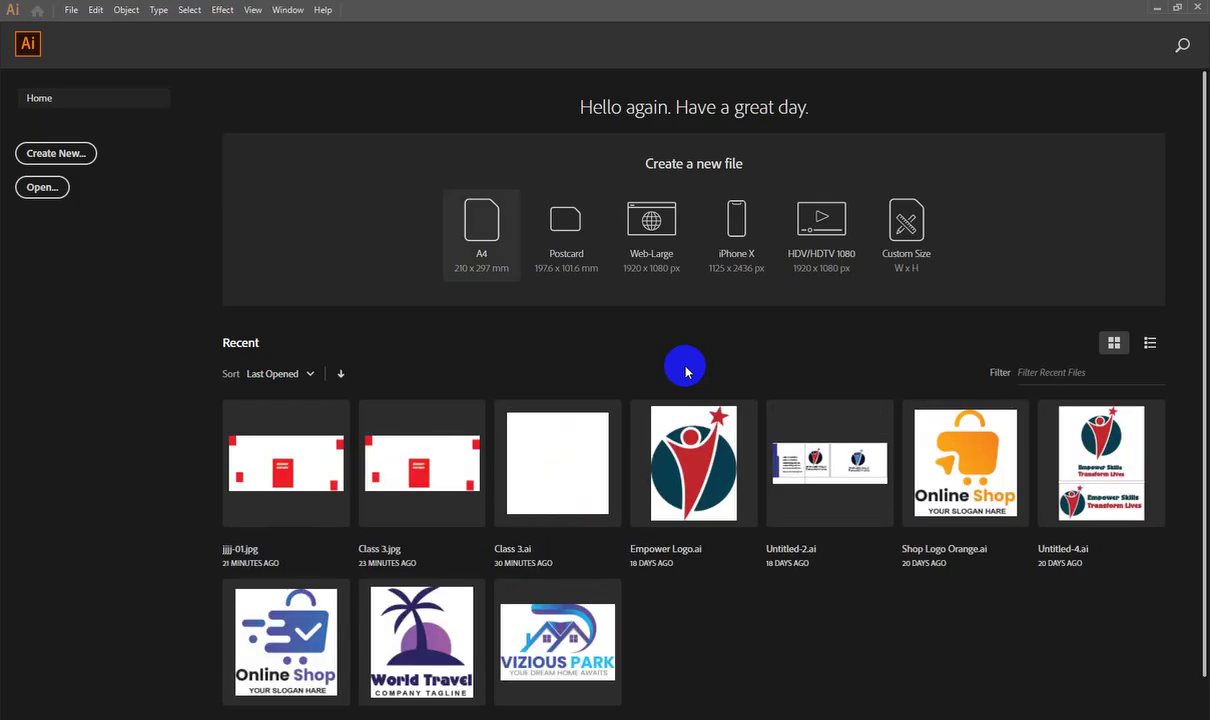
# Step: Start a new document and rename the Untitled-2 preset to 'ID CARD'
pyautogui.click(57, 158)
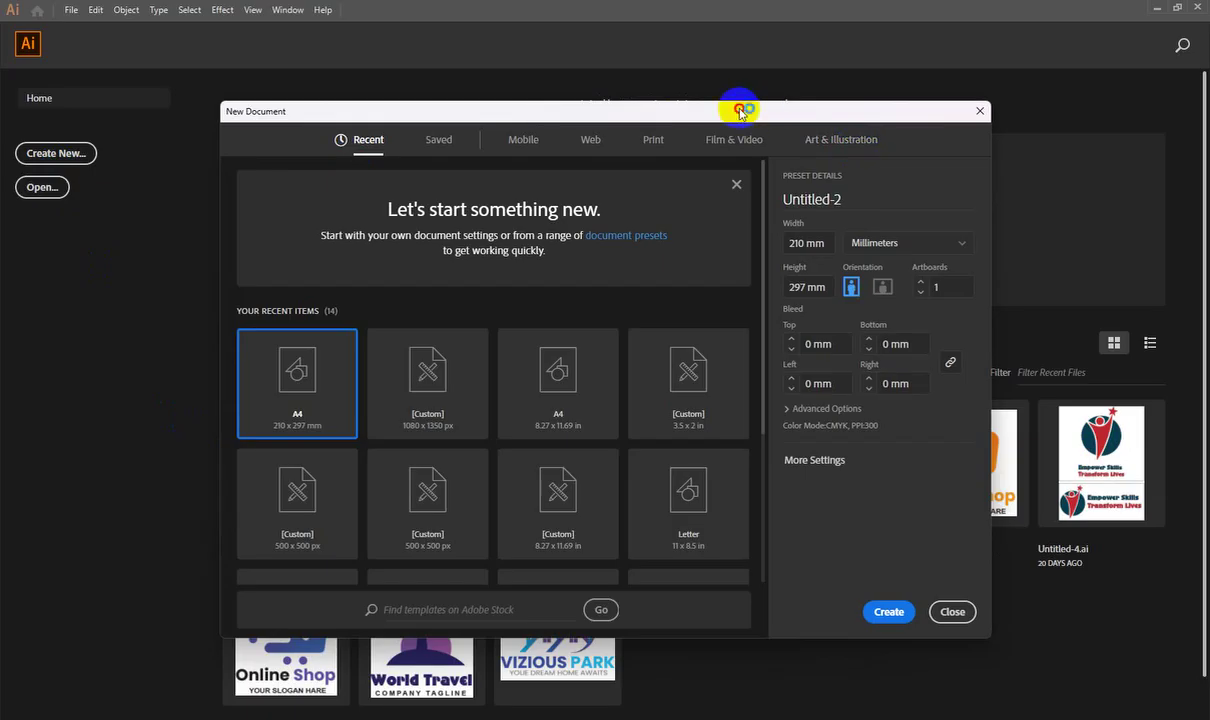
pyautogui.moveTo(740, 108); pyautogui.dragTo(762, 104)
pyautogui.doubleClick(833, 195)
pyautogui.press('BackSpace')
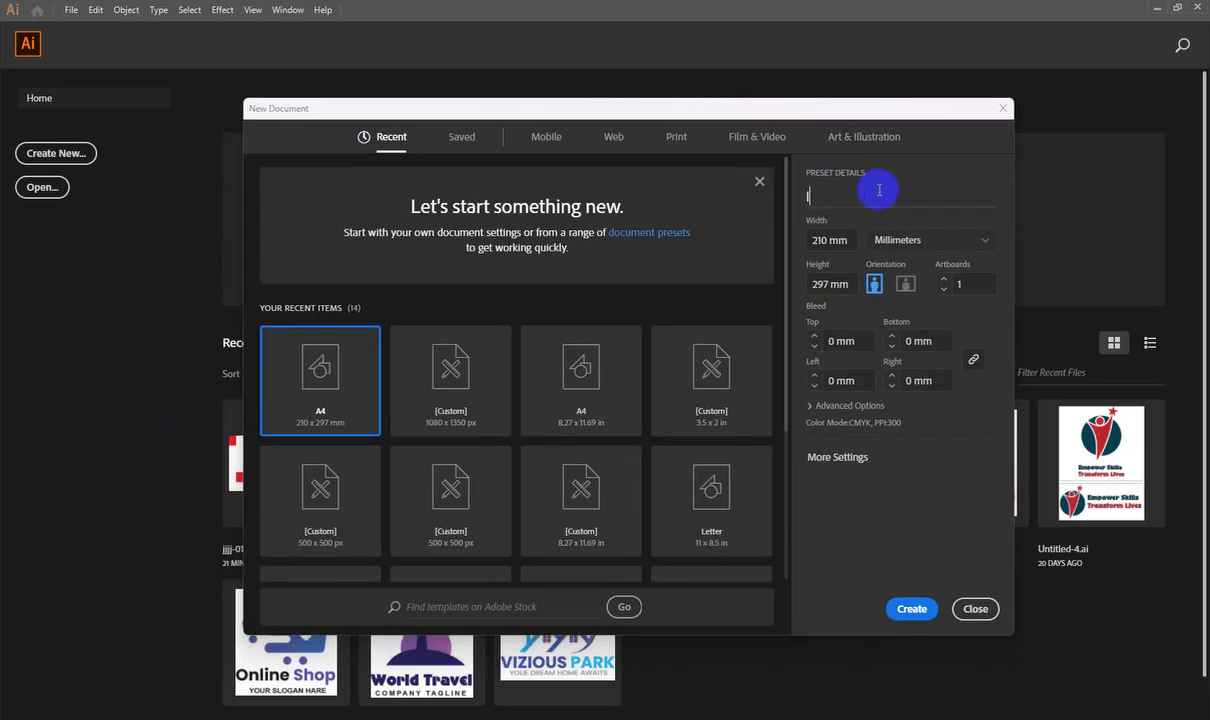
pyautogui.write('ID CA')
pyautogui.press('BackSpace')
pyautogui.write('CARd')
pyautogui.press('BackSpace')
pyautogui.write('D')
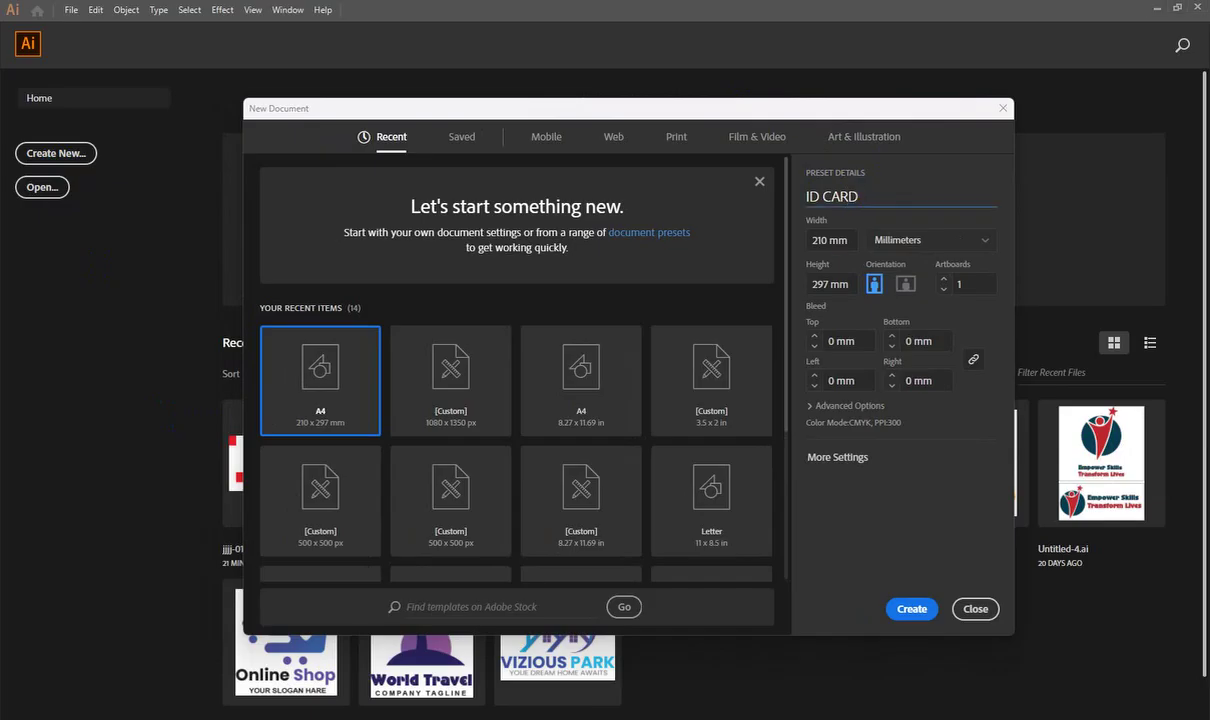
# Step: Recheck the 85.6 × 54 mm card size in Chrome, then return to the New Document dialog
pyautogui.hotkey('alt', 'Tab')
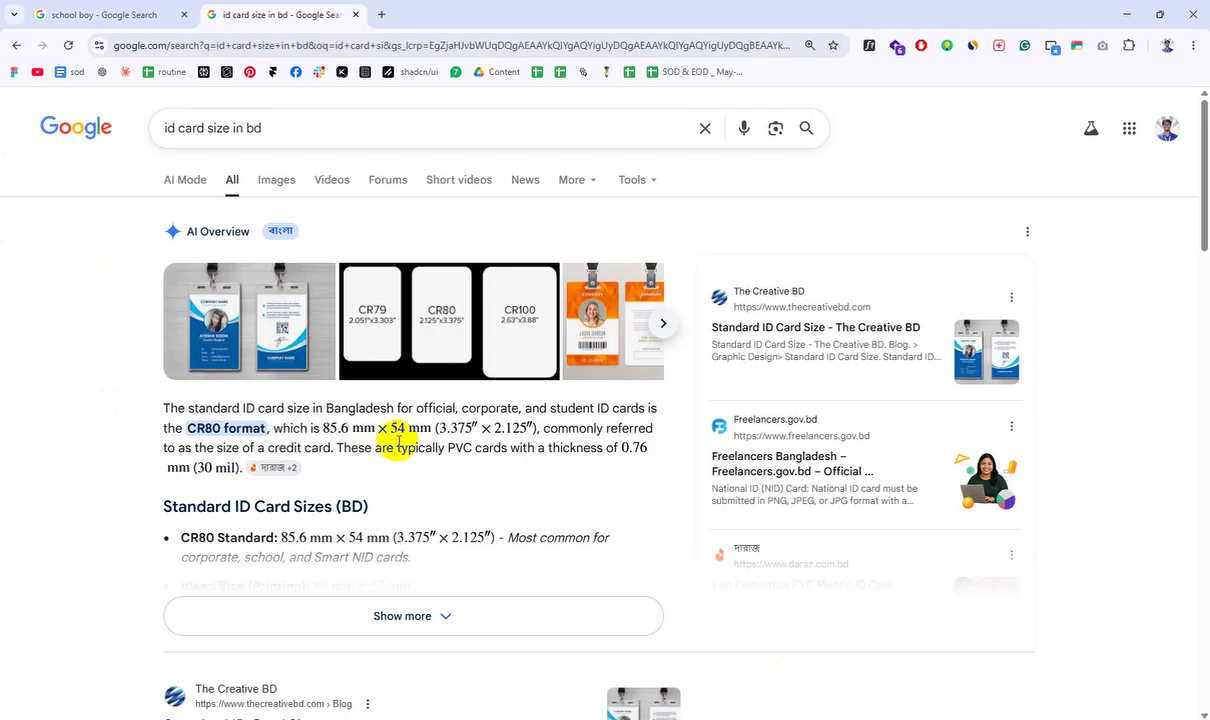
pyautogui.scroll(-1, 396, 470)
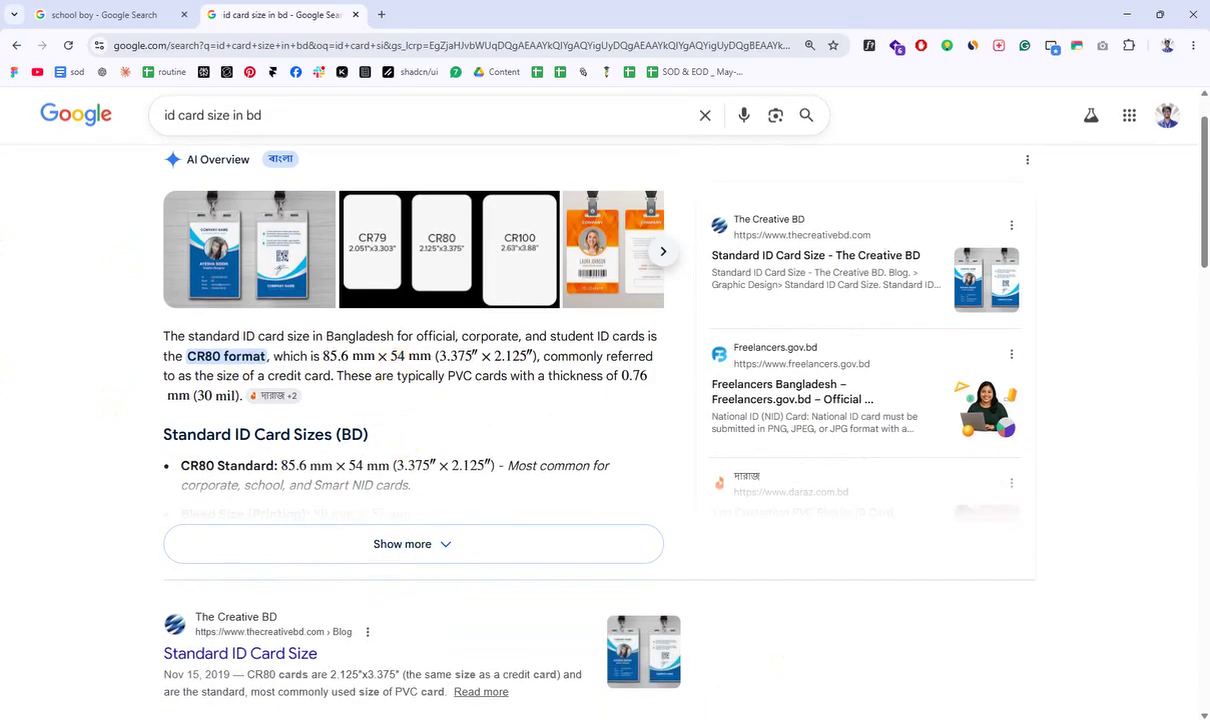
pyautogui.click(830, 640)
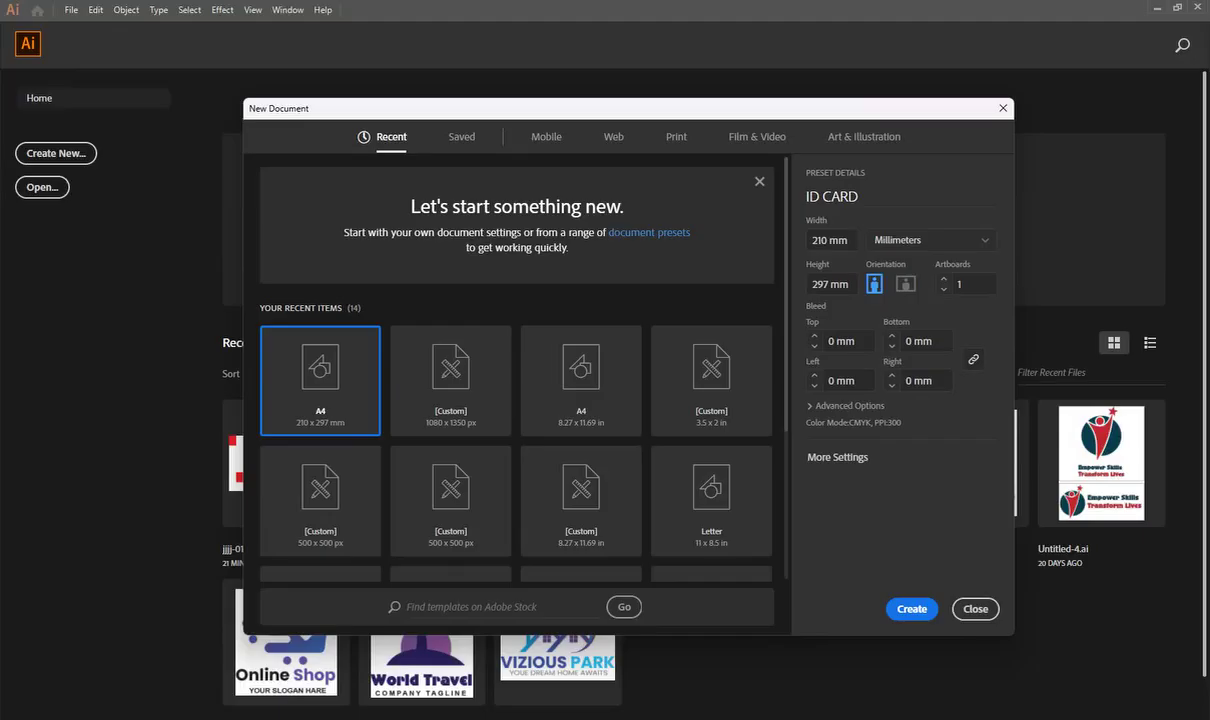
# Step: Set Width 54 mm and Height 85.6 mm in Millimeters and create the ID CARD document
pyautogui.click(826, 240)
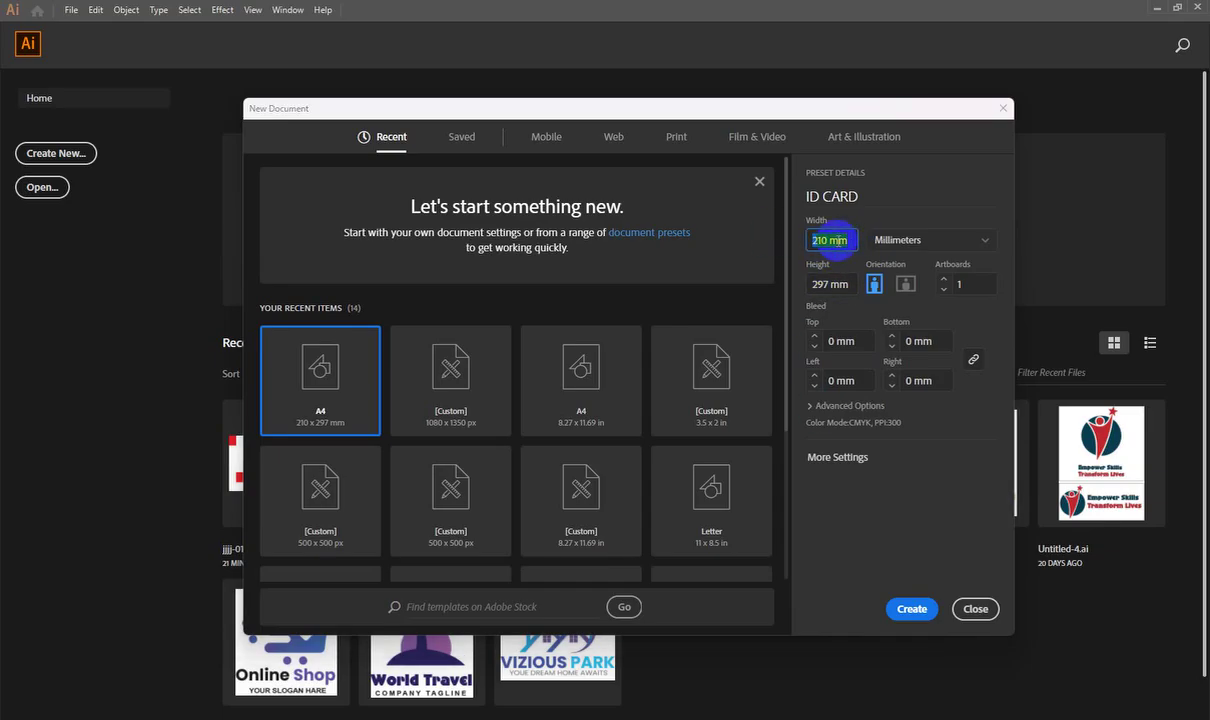
pyautogui.write('54')
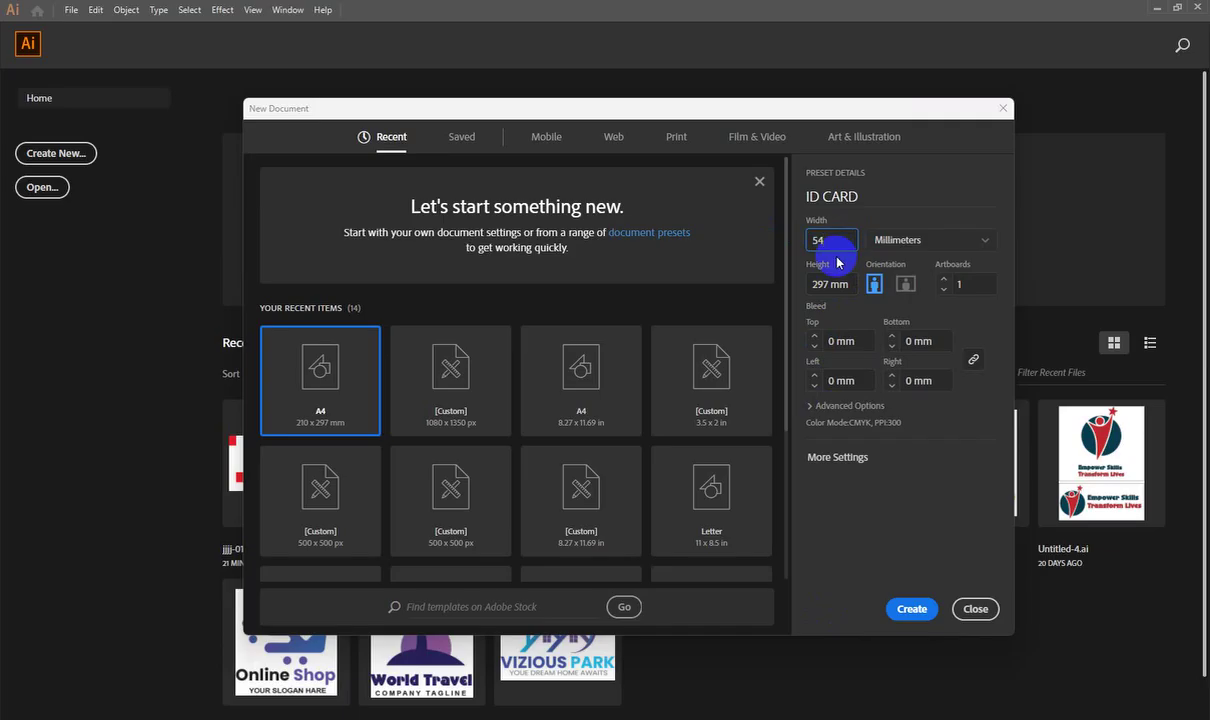
pyautogui.click(939, 240)
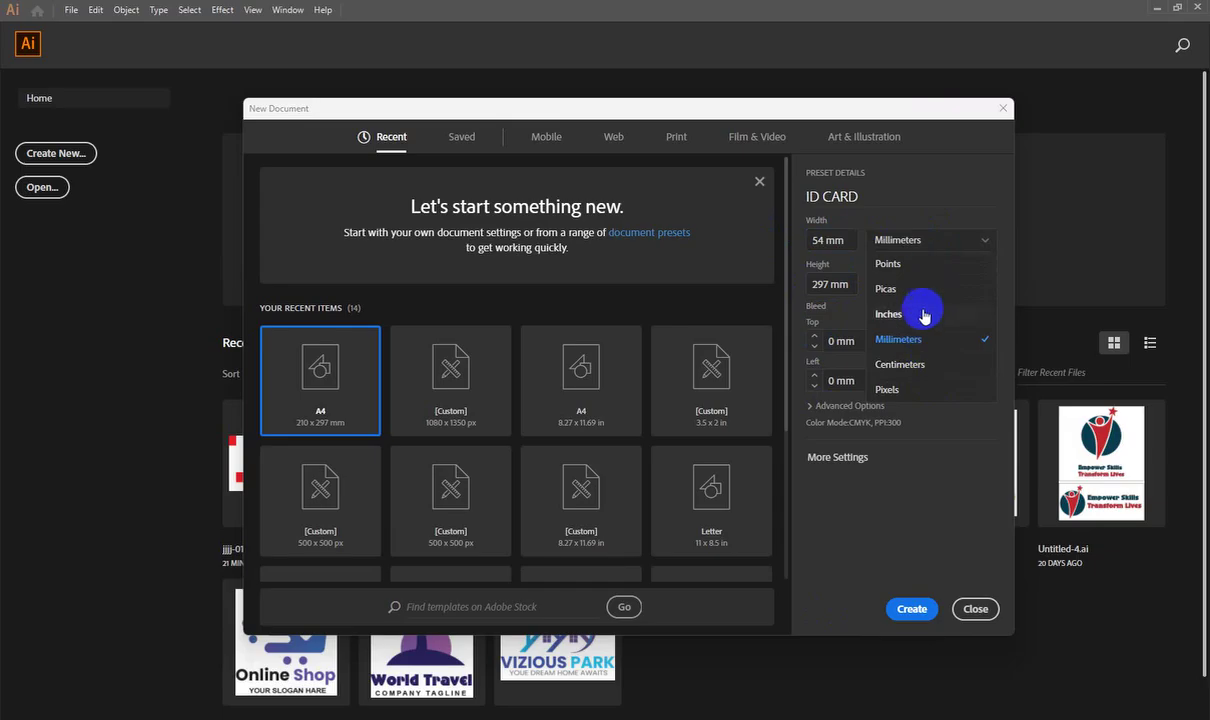
pyautogui.click(818, 284)
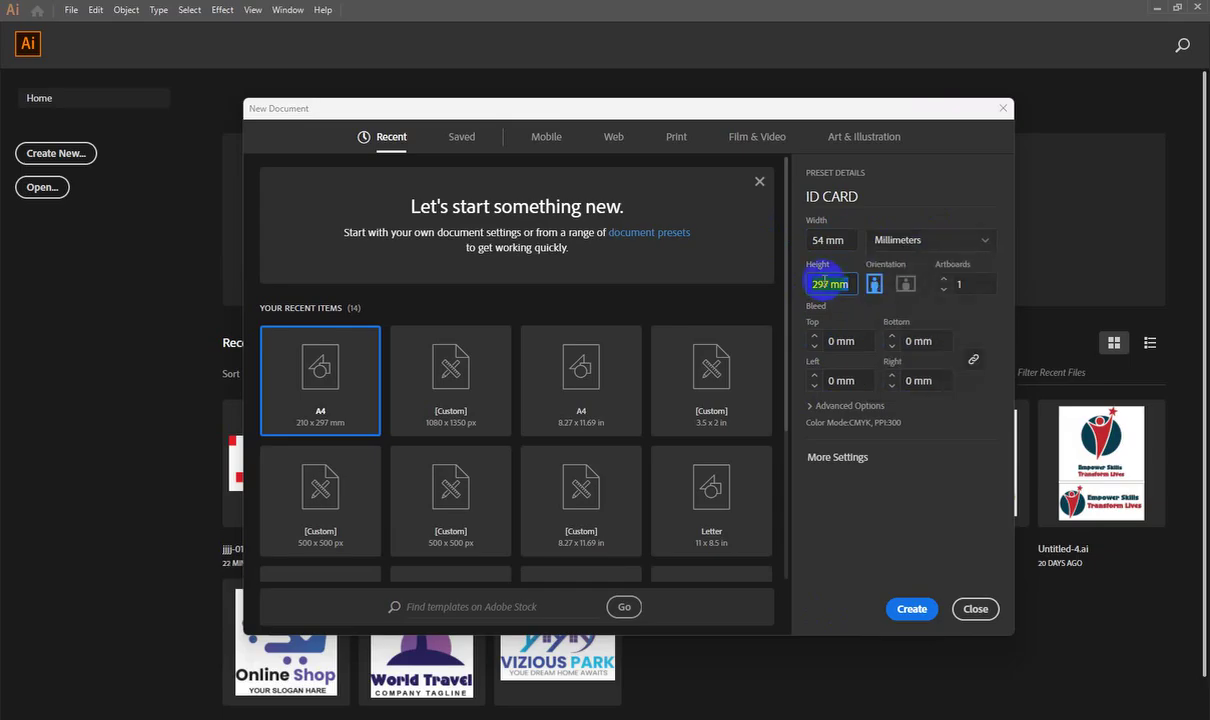
pyautogui.write('85.6')
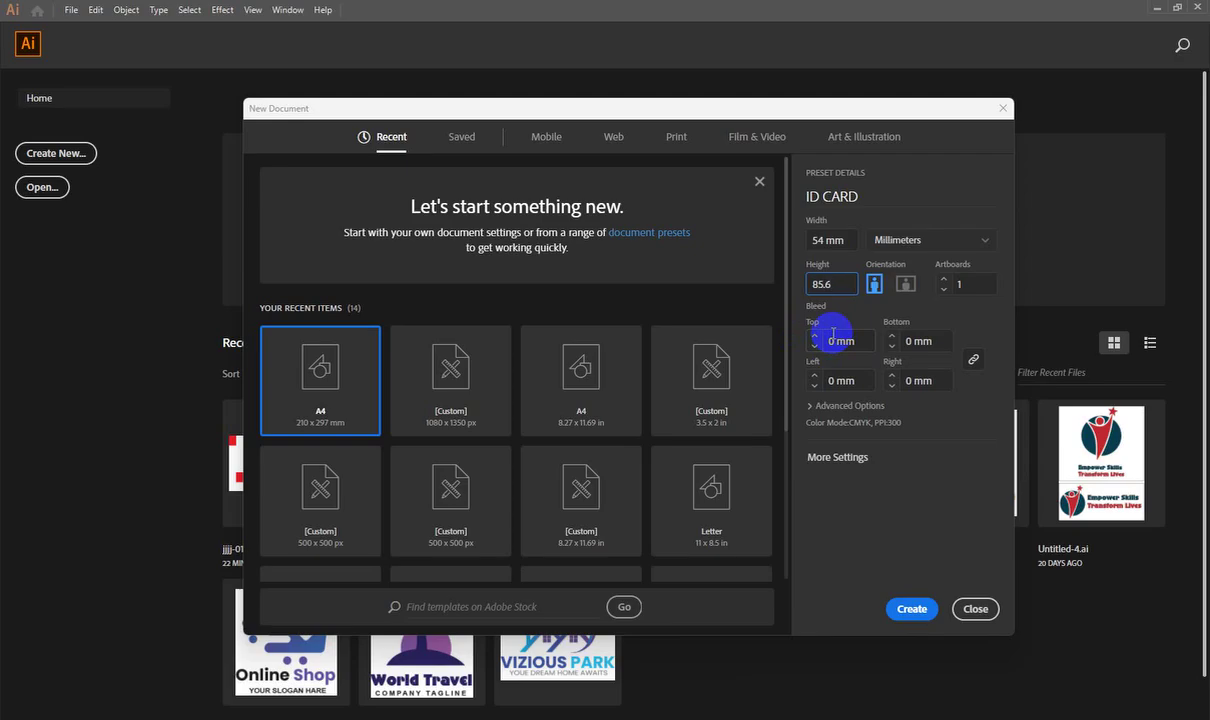
pyautogui.click(912, 606)
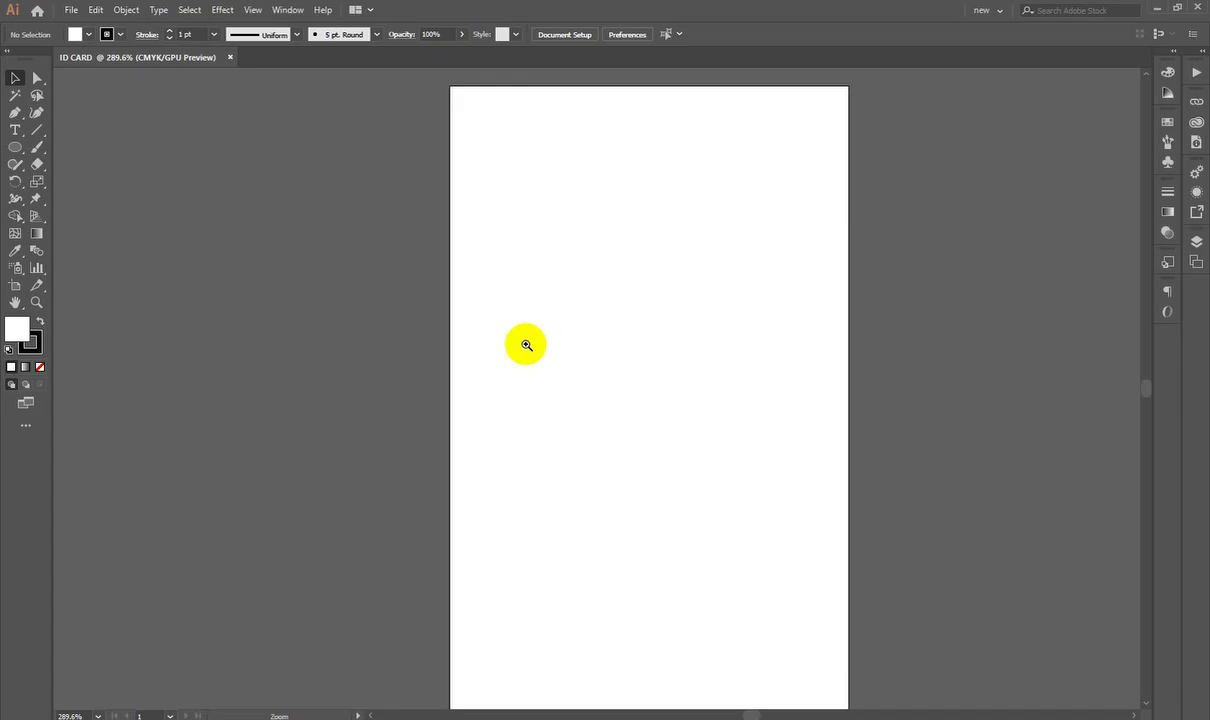
# Step: Zoom the blank ID CARD artboard to fill the workspace and go back to the Selection tool
pyautogui.moveTo(611, 307); pyautogui.dragTo(491, 383)
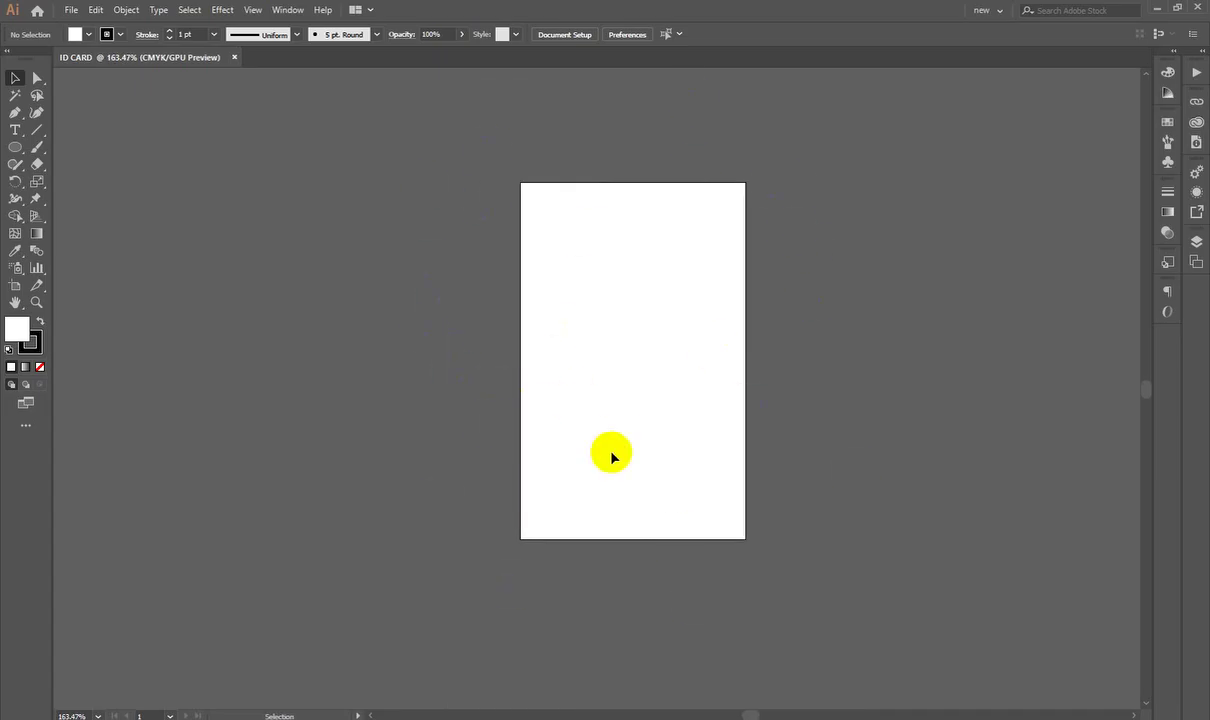
pyautogui.press('a')
pyautogui.scroll(2, 740, 413)
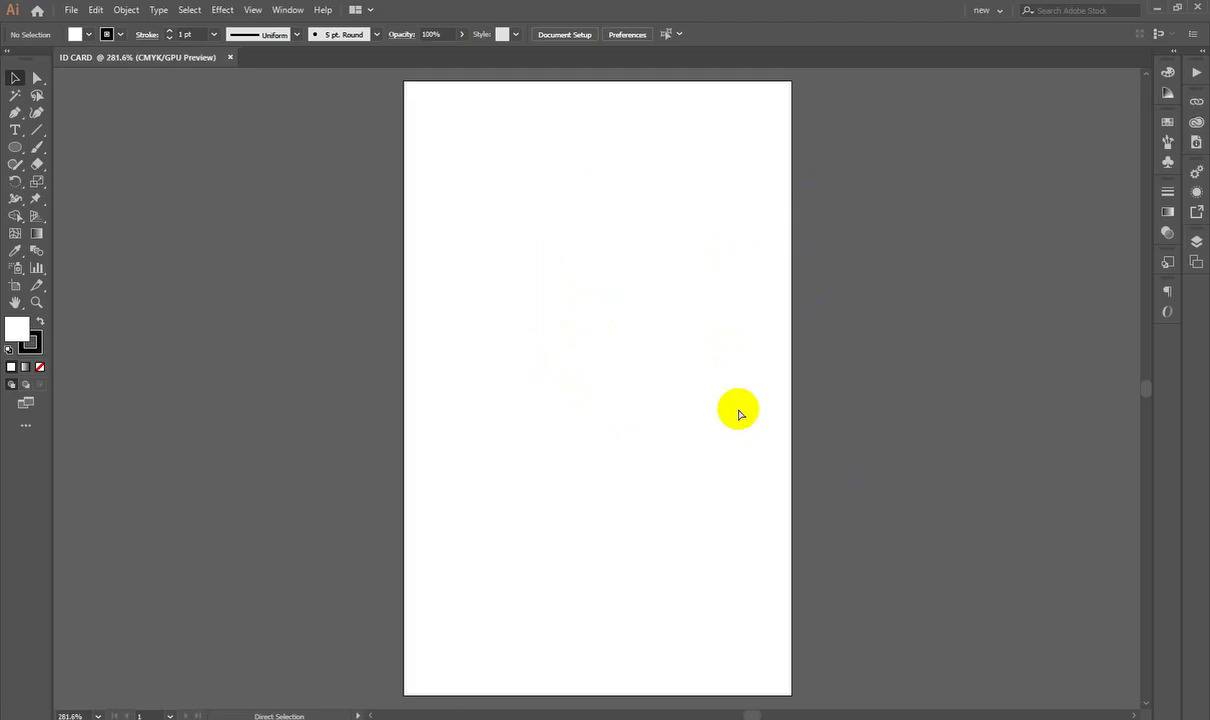
pyautogui.press('v')
# Step: In Chrome, change the search query to 'id card design' and run it
pyautogui.click(826, 237)
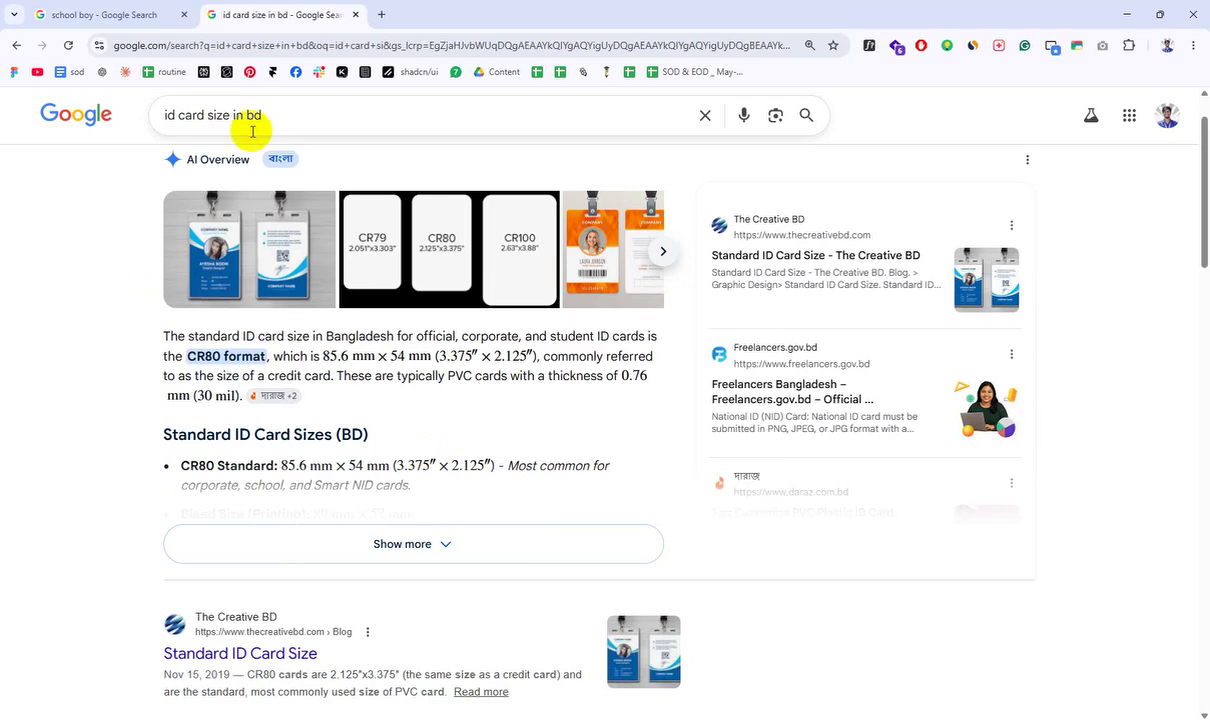
pyautogui.moveTo(260, 116); pyautogui.dragTo(203, 116)
pyautogui.press('BackSpace')
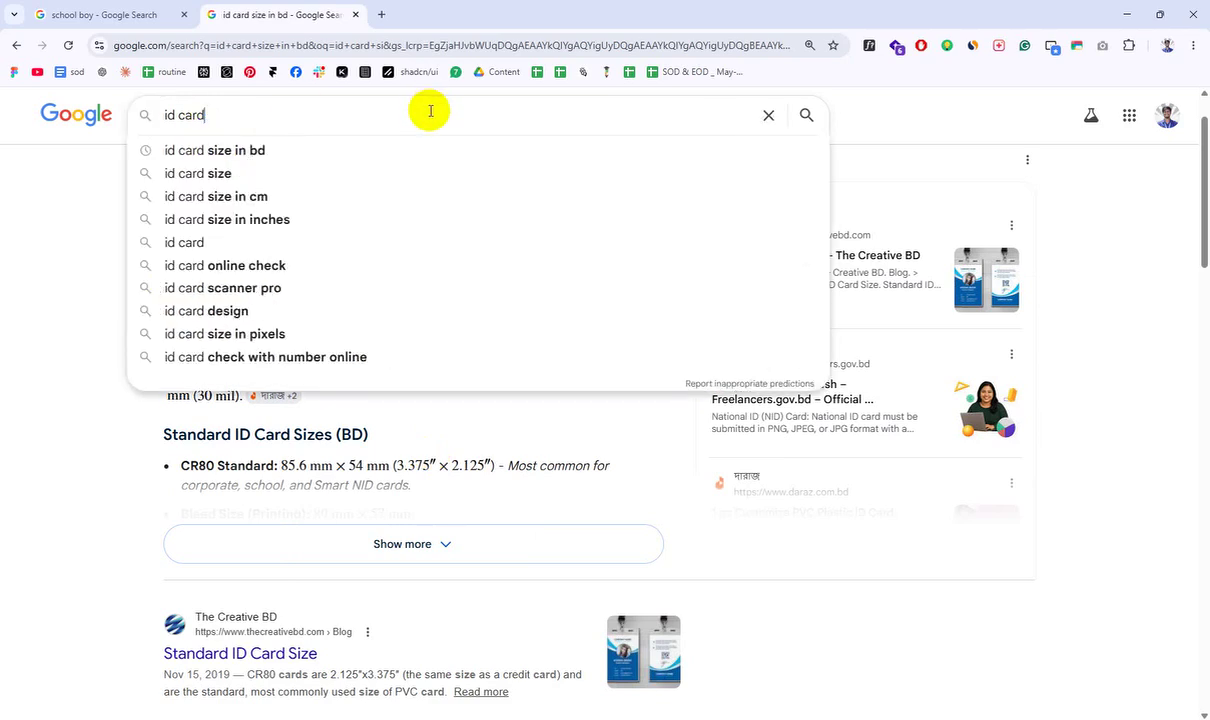
pyautogui.write('dein')
pyautogui.press('BackSpace')
pyautogui.write('s')
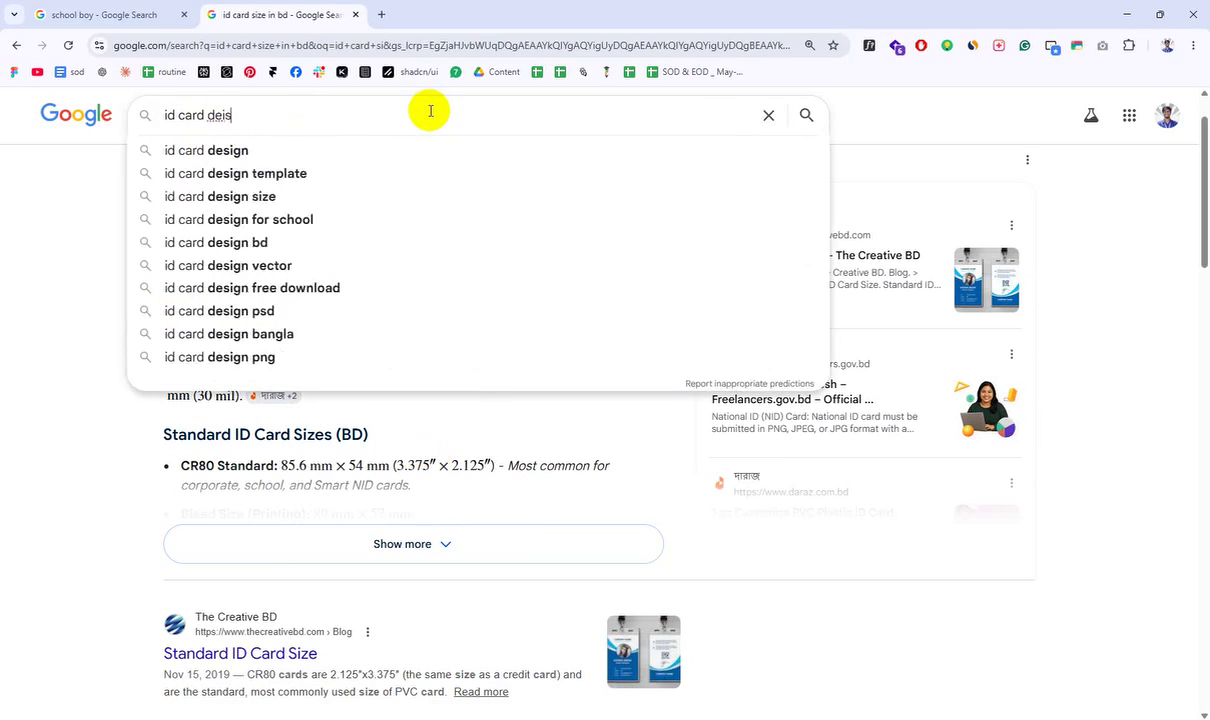
pyautogui.press('BackSpace')
pyautogui.press('BackSpace')
pyautogui.write('sign')
pyautogui.press('Return')
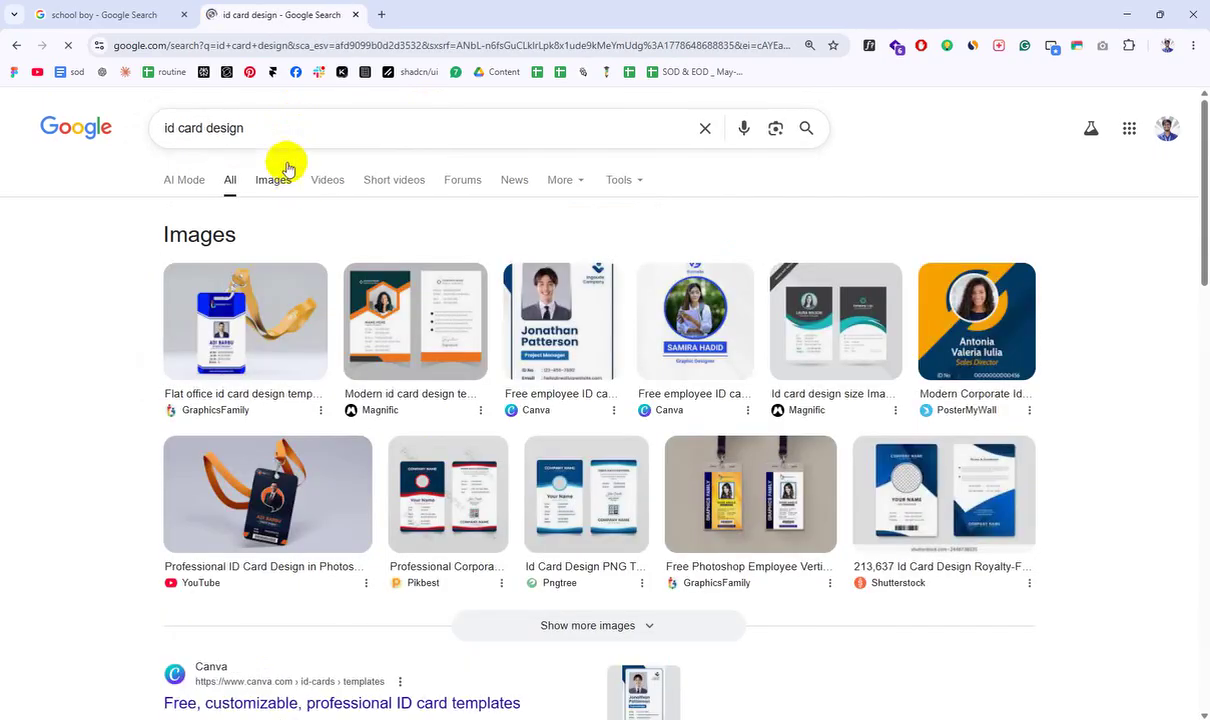
# Step: Switch to Images results and preview the student identity card and Canva employee ID card
pyautogui.click(290, 184)
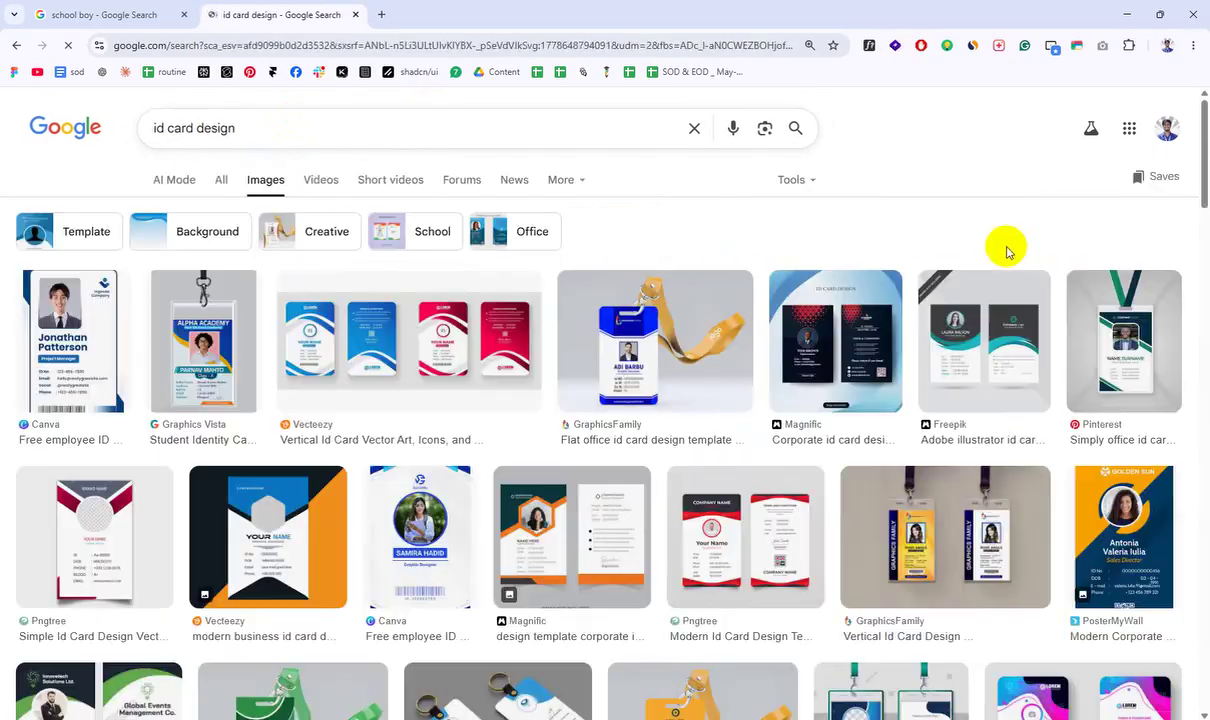
pyautogui.scroll(-1, 1008, 253)
pyautogui.scroll(-1, 1008, 253)
pyautogui.scroll(-2, 1107, 311)
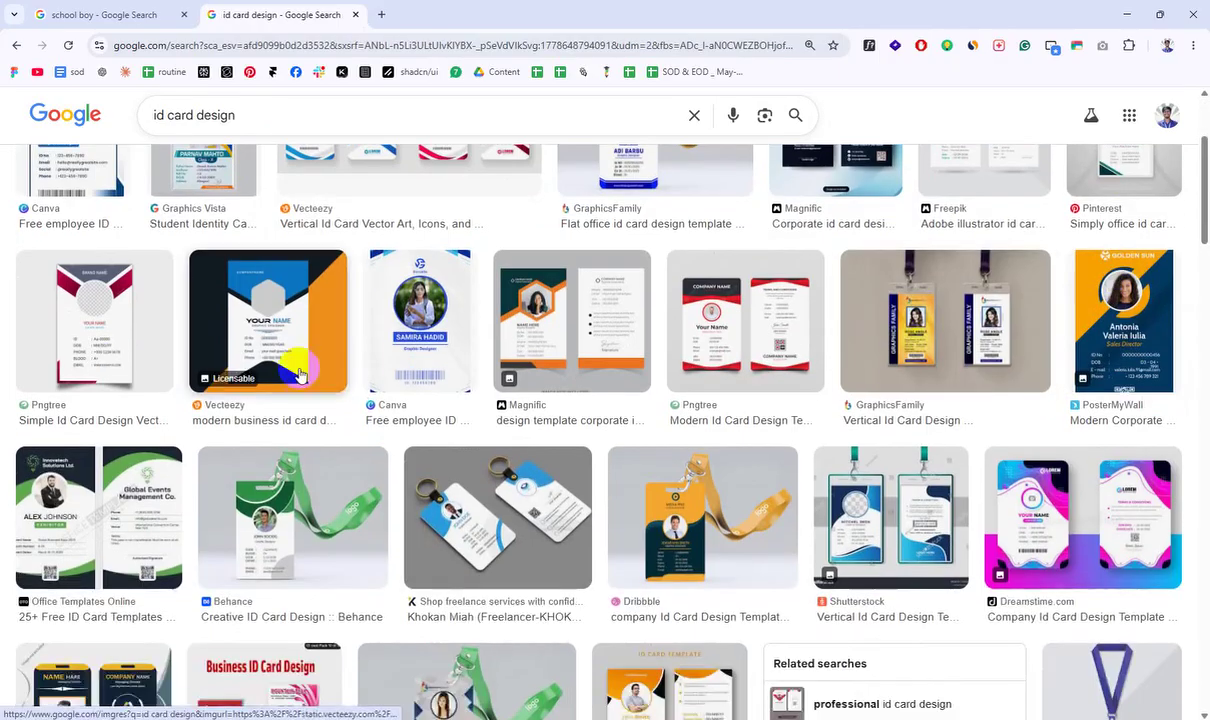
pyautogui.scroll(2, 127, 346)
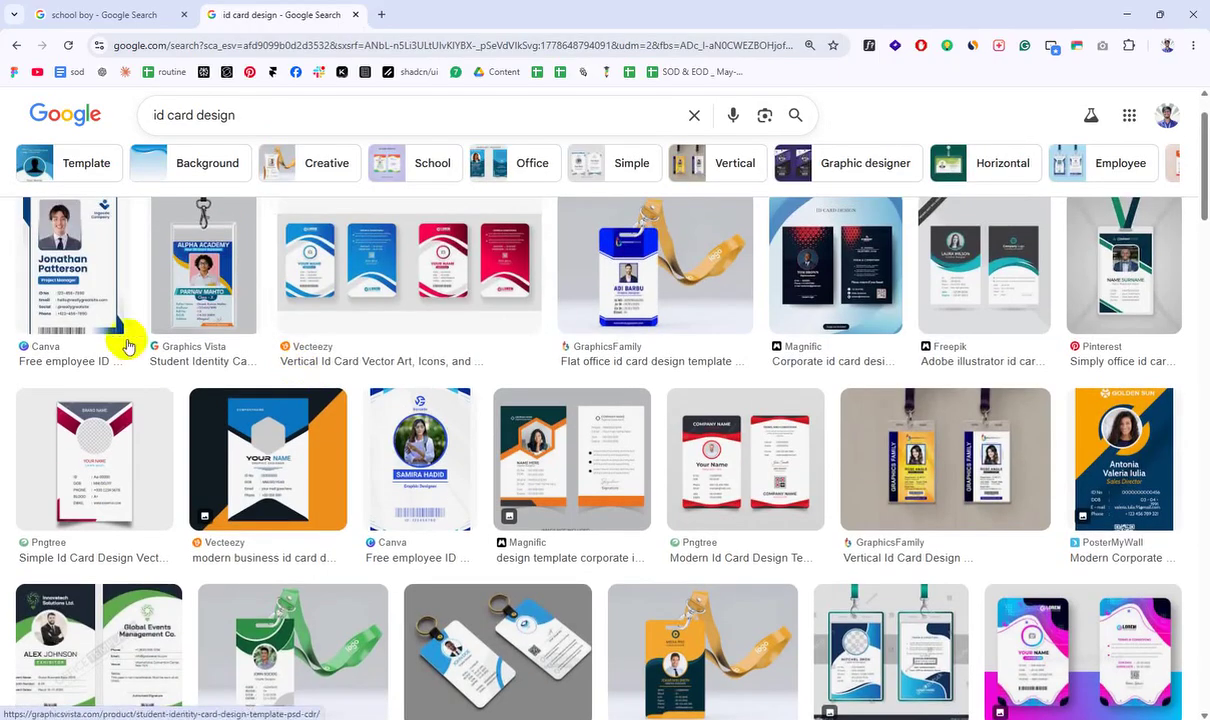
pyautogui.click(180, 288)
pyautogui.click(97, 267)
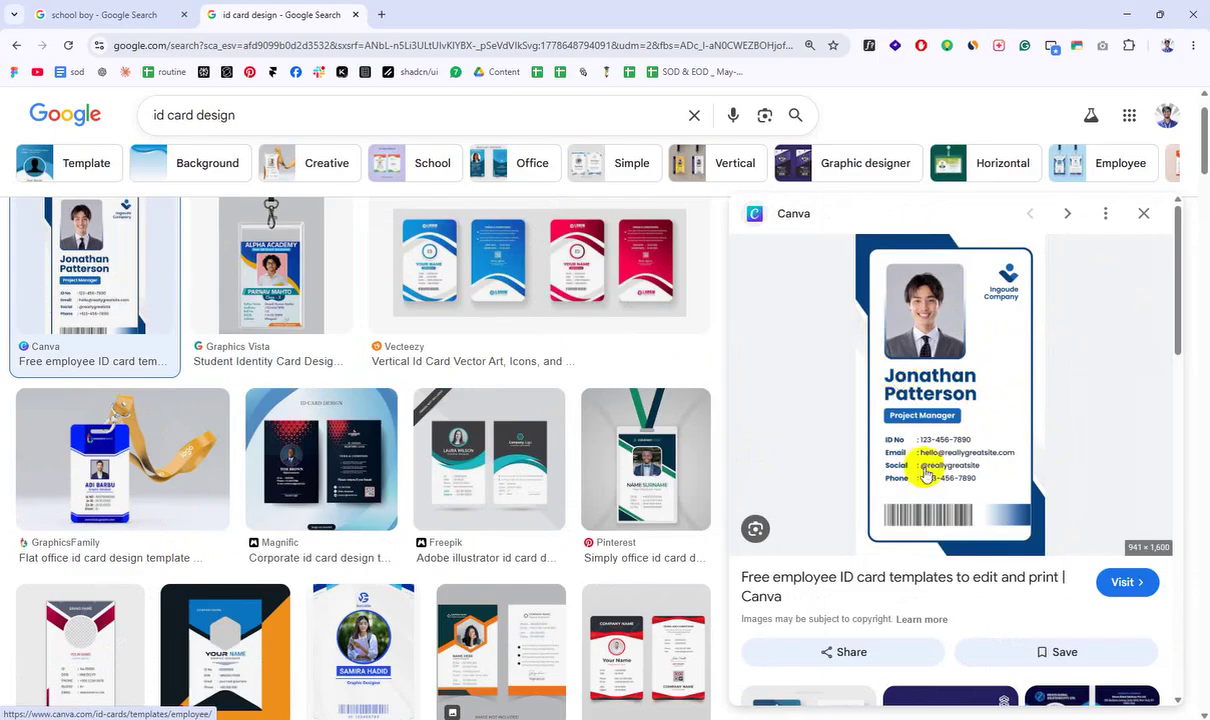
# Step: Browse further down the image results, previewing the Behance creative ID card design
pyautogui.scroll(-4, 359, 251)
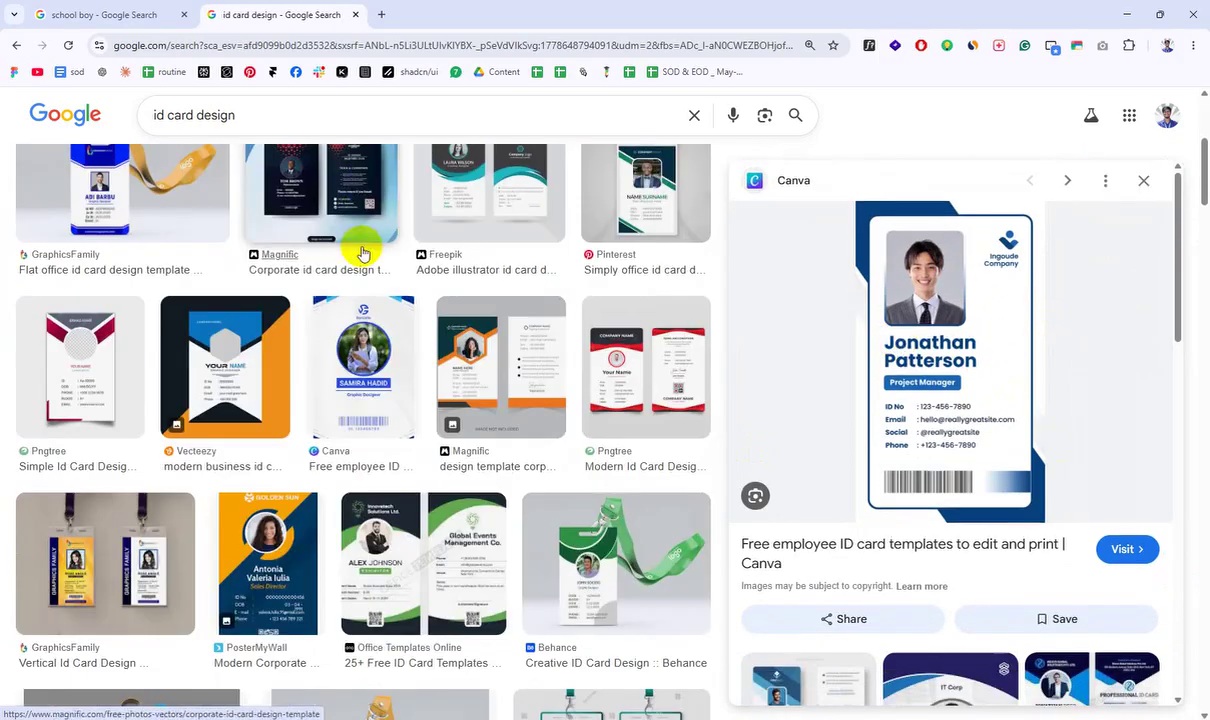
pyautogui.scroll(-3, 600, 270)
pyautogui.scroll(-5, 645, 289)
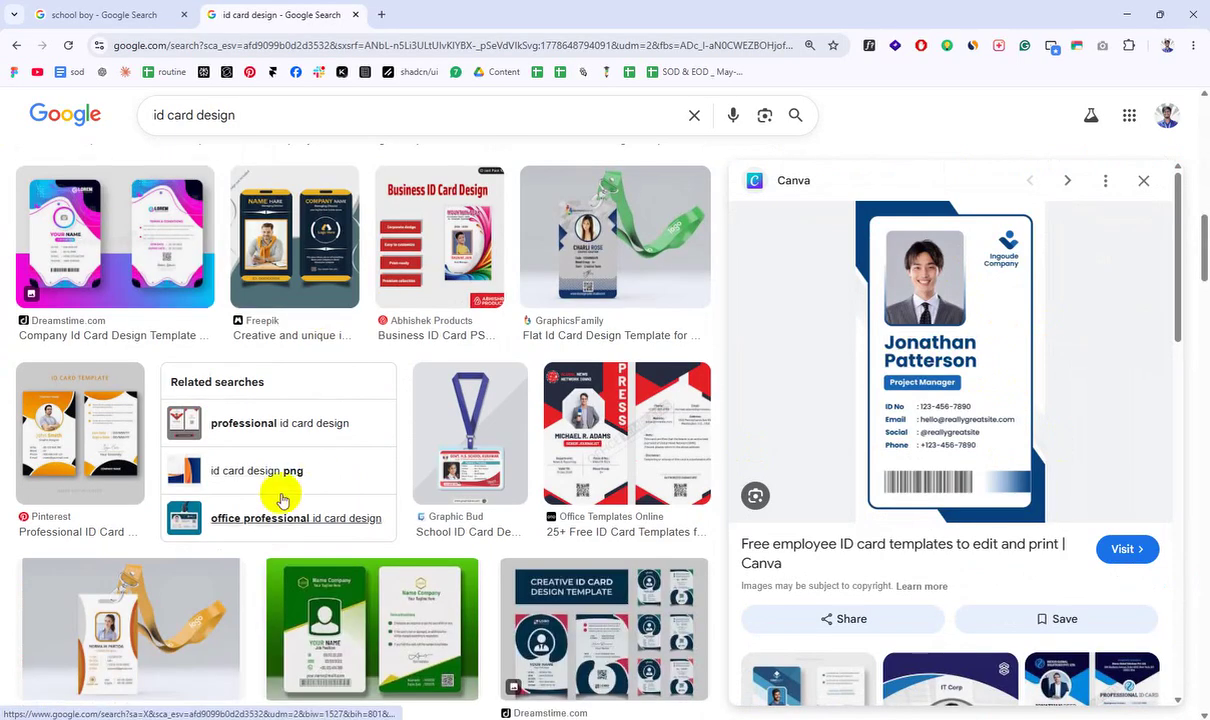
pyautogui.scroll(-3, 190, 440)
pyautogui.click(103, 375)
pyautogui.scroll(-5, 446, 464)
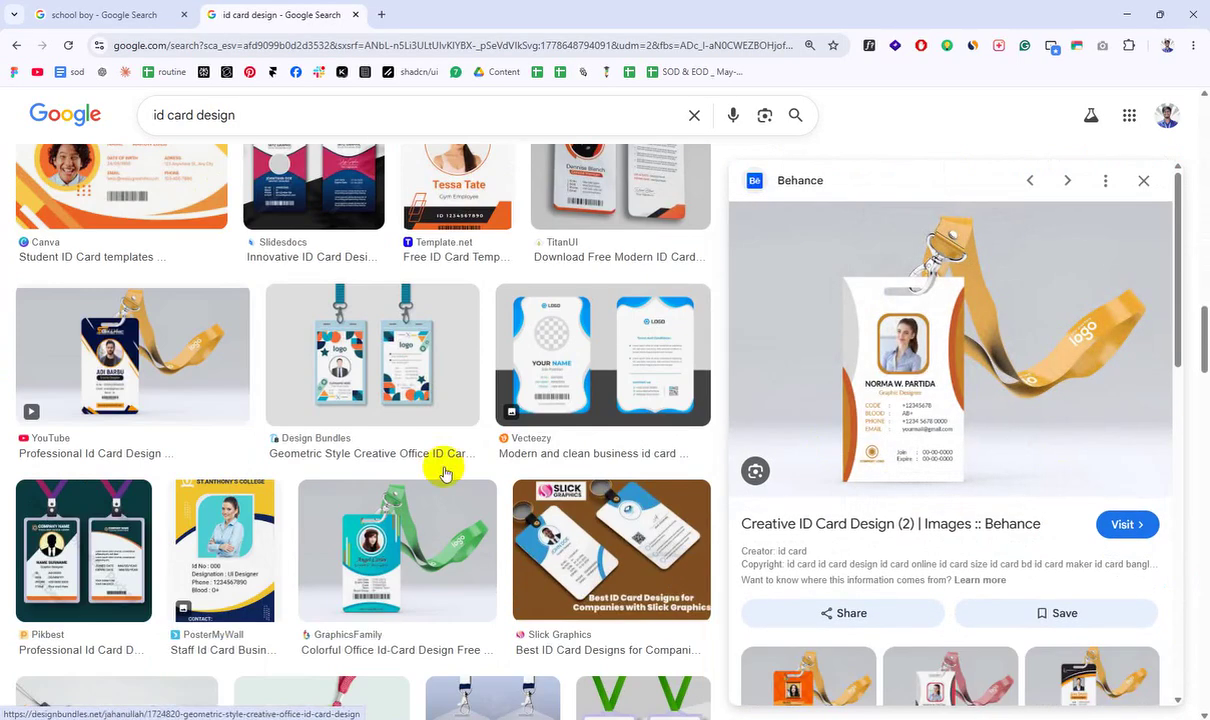
pyautogui.scroll(-4, 802, 302)
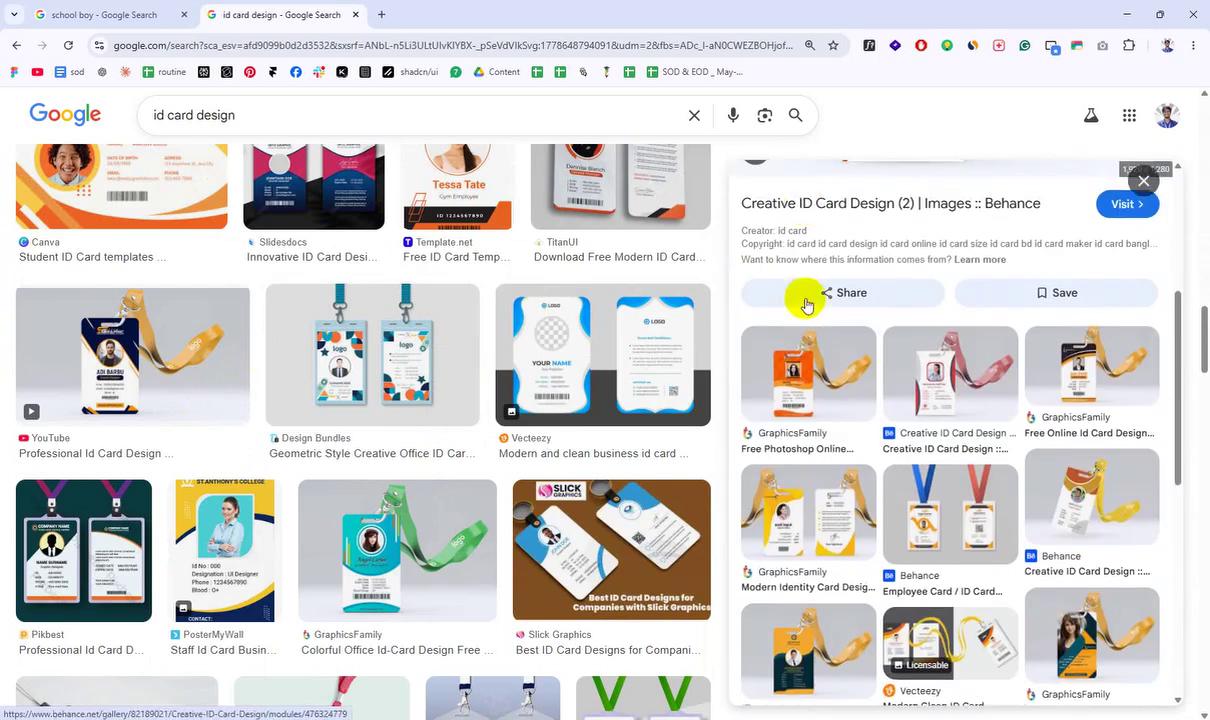
pyautogui.scroll(-3, 494, 451)
pyautogui.scroll(-3, 497, 445)
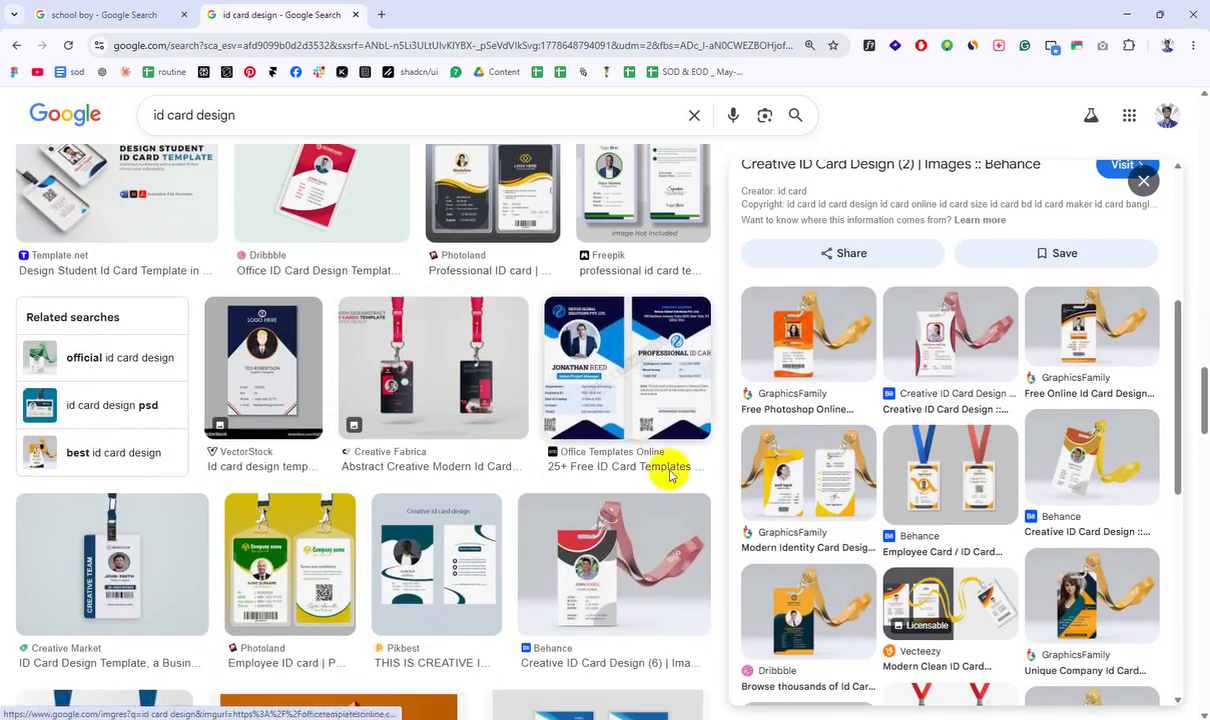
pyautogui.scroll(-3, 445, 485)
pyautogui.scroll(-2, 445, 485)
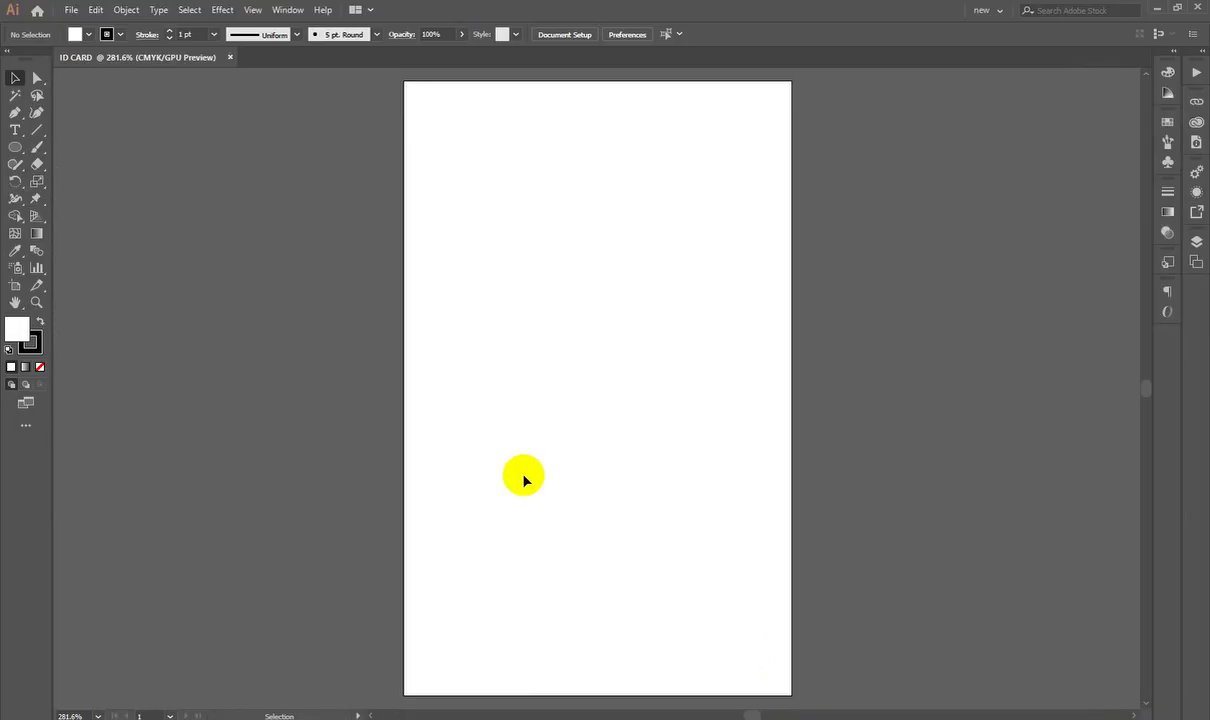
pyautogui.scroll(1, 489, 442)
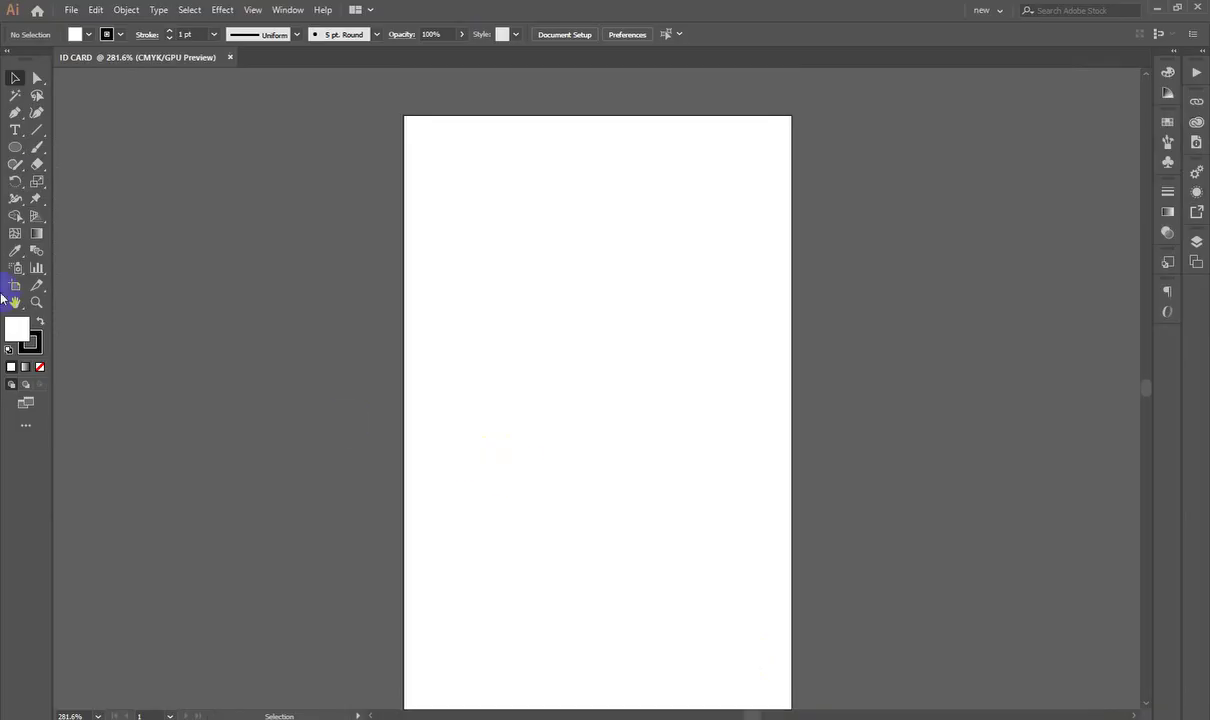
# Step: Brush rough lanyard curves and a round loop across the card's top, undoing and redoing strokes
pyautogui.click(37, 147)
pyautogui.click(60, 148)
pyautogui.scroll(1, 603, 247)
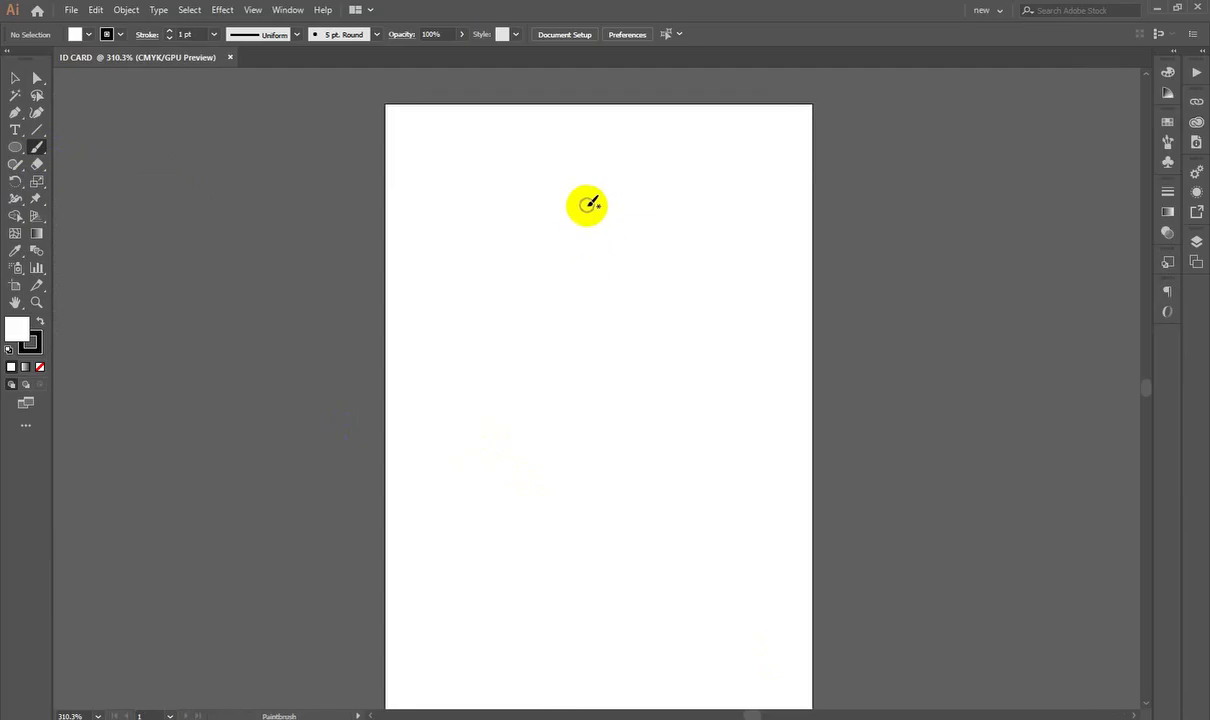
pyautogui.moveTo(390, 104)
pyautogui.mouseDown()
pyautogui.moveTo(485, 243)
pyautogui.moveTo(707, 266)
pyautogui.moveTo(809, 107)
pyautogui.mouseUp()
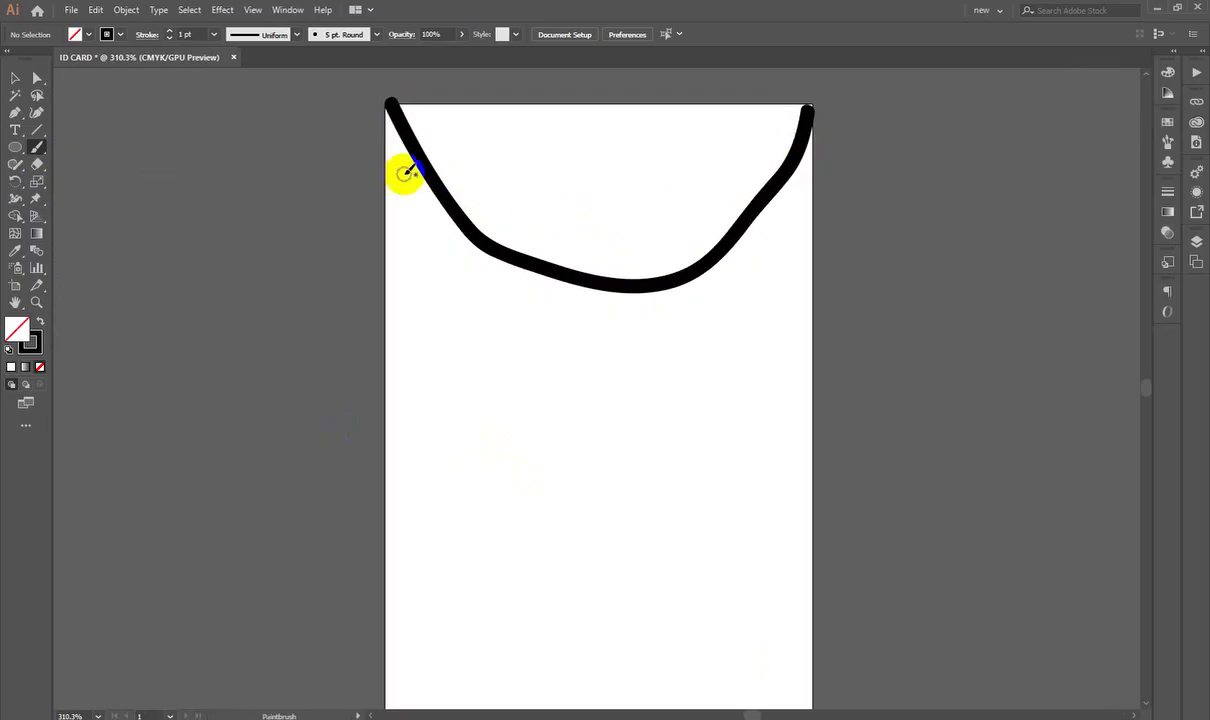
pyautogui.moveTo(386, 143)
pyautogui.mouseDown()
pyautogui.moveTo(444, 218)
pyautogui.moveTo(522, 283)
pyautogui.moveTo(596, 299)
pyautogui.moveTo(723, 275)
pyautogui.moveTo(779, 218)
pyautogui.moveTo(818, 133)
pyautogui.mouseUp()
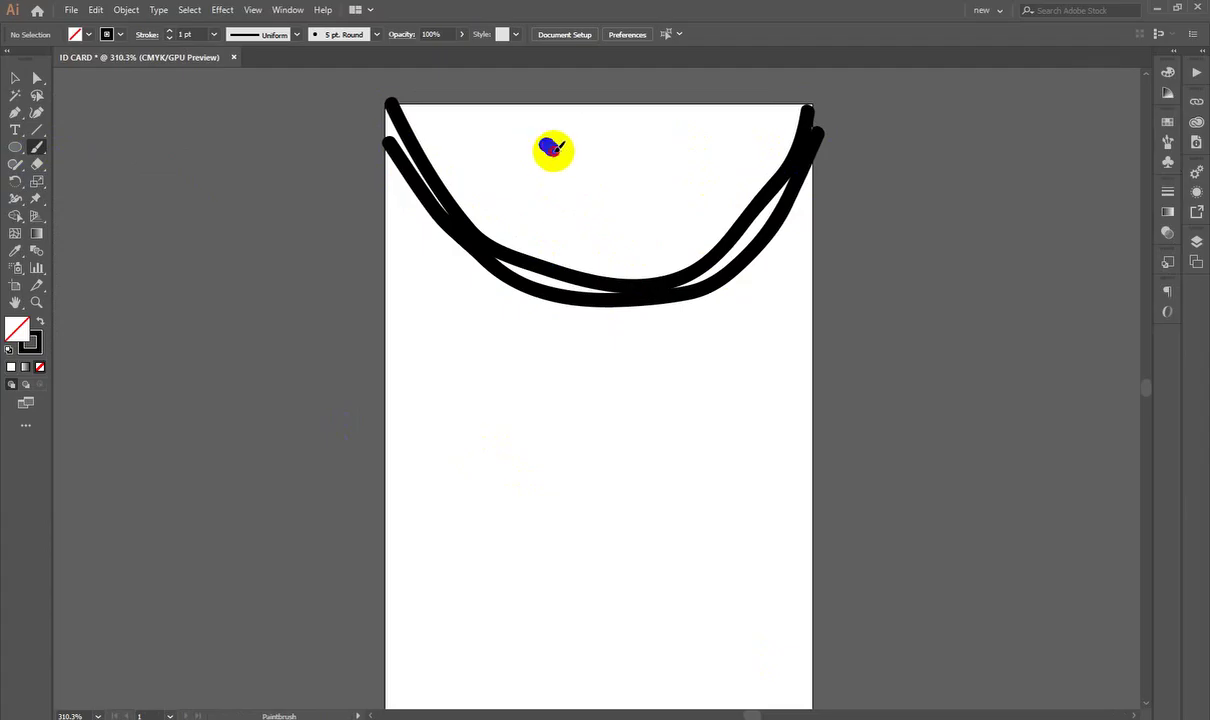
pyautogui.moveTo(543, 145); pyautogui.dragTo(577, 121)
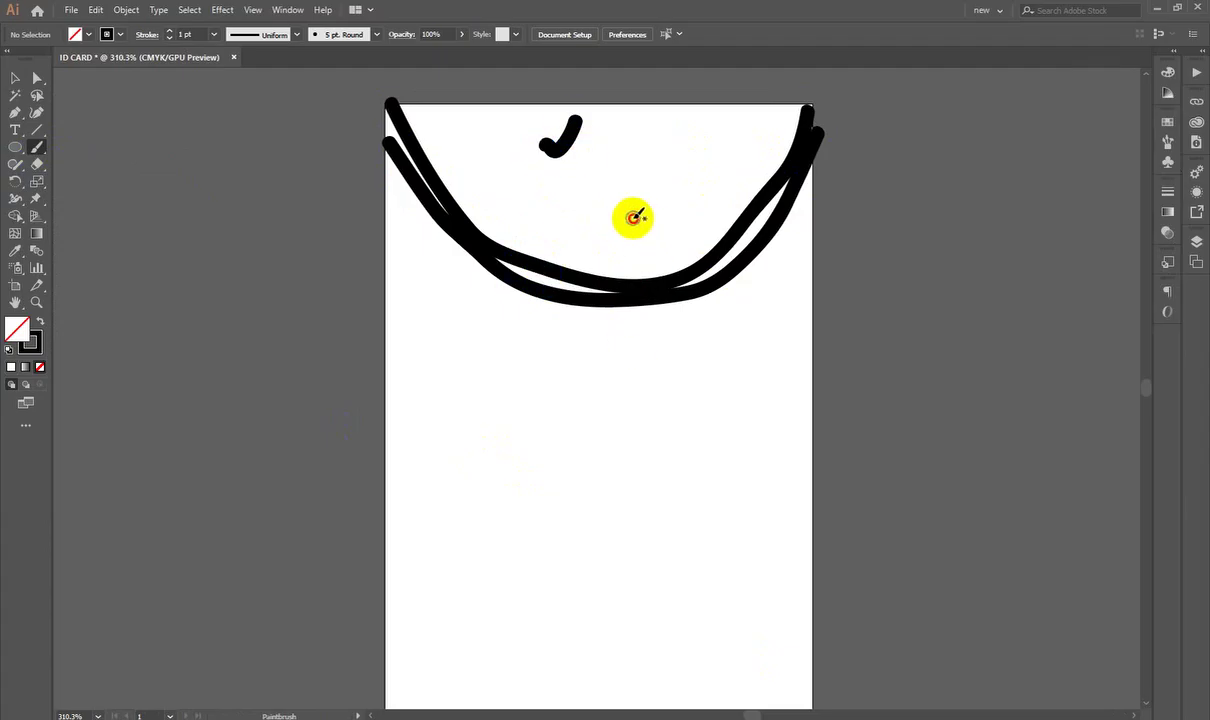
pyautogui.moveTo(636, 216)
pyautogui.mouseDown()
pyautogui.moveTo(561, 233)
pyautogui.moveTo(514, 300)
pyautogui.moveTo(597, 357)
pyautogui.moveTo(669, 302)
pyautogui.moveTo(615, 210)
pyautogui.mouseUp()
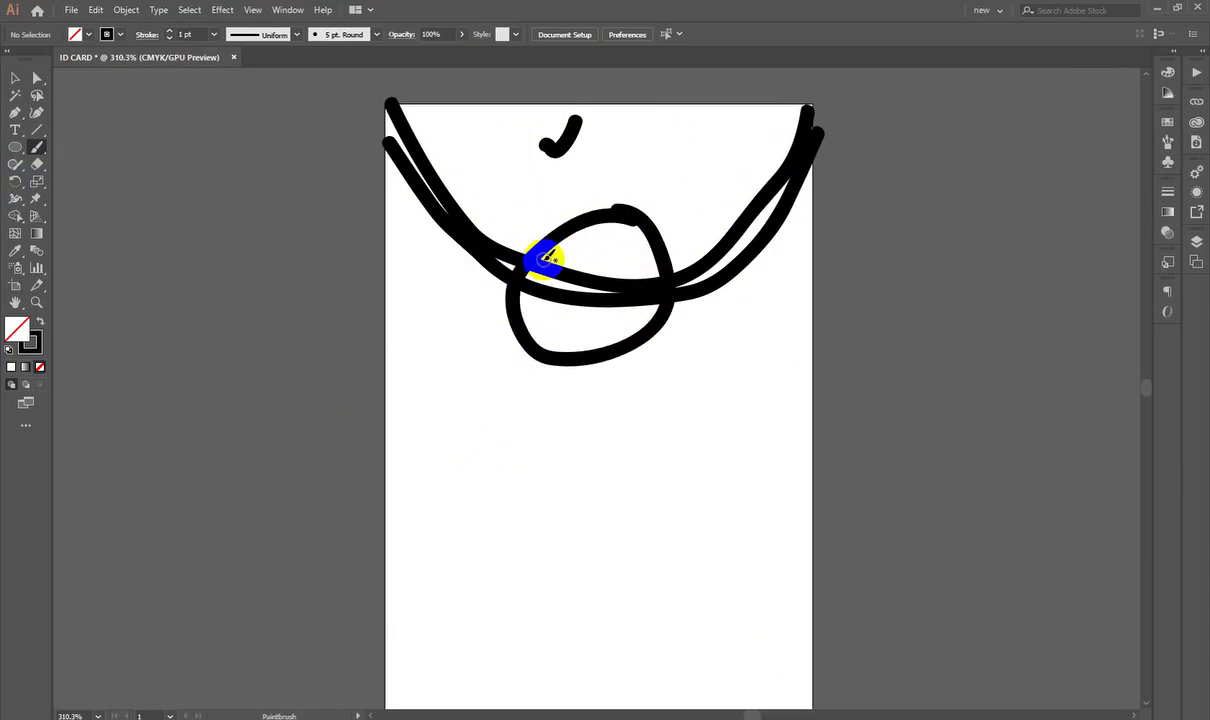
pyautogui.scroll(-2, 530, 275)
pyautogui.scroll(2, 521, 300)
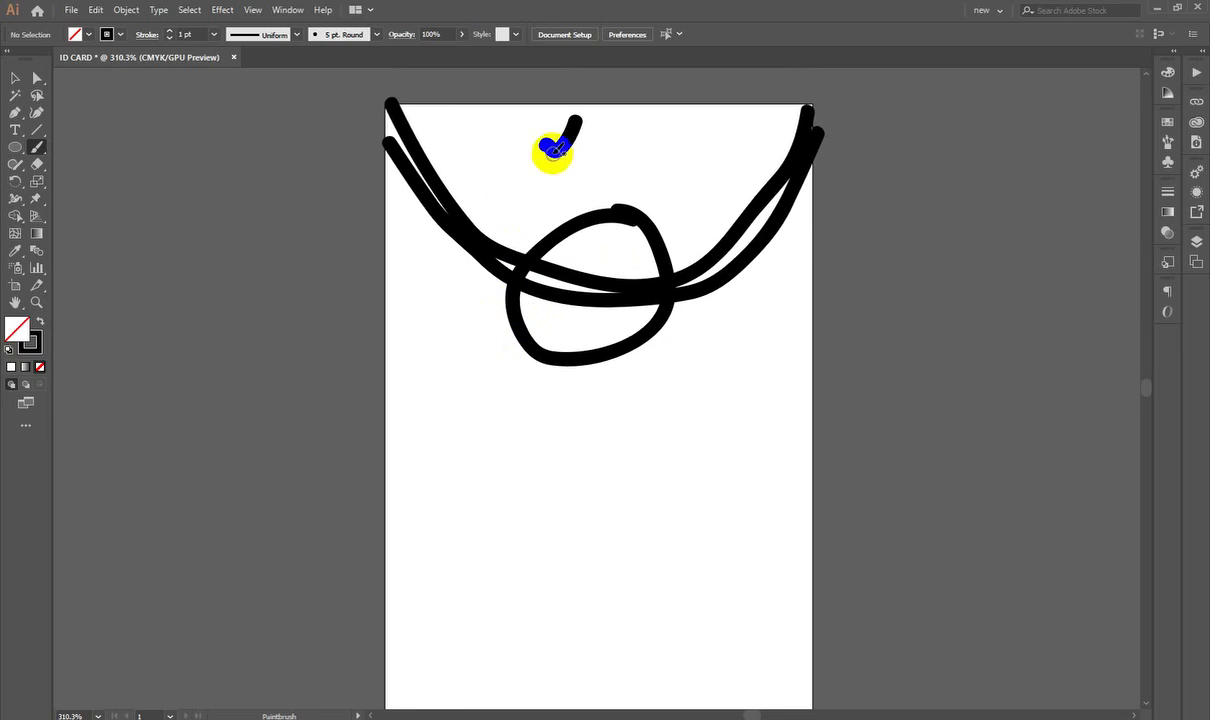
pyautogui.moveTo(519, 131); pyautogui.dragTo(655, 135)
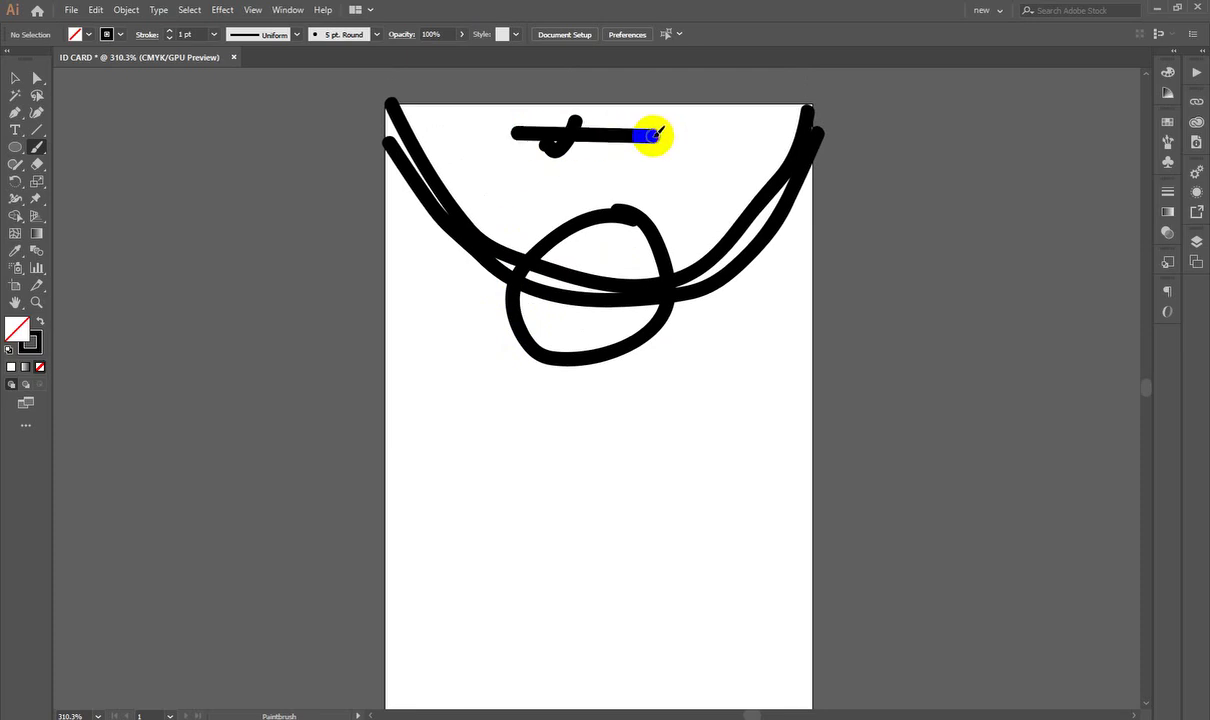
pyautogui.hotkey('ctrl', 'z')
pyautogui.hotkey('ctrl', 'z')
pyautogui.hotkey('ctrl', 'shift', 'z')
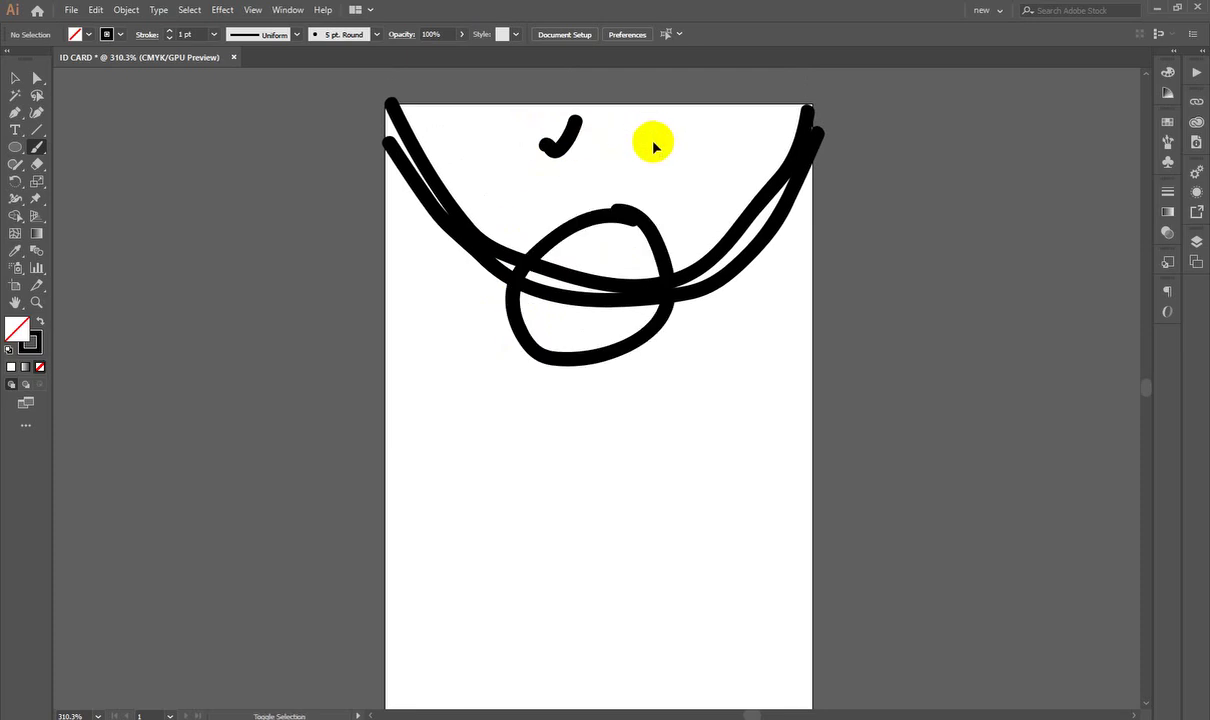
pyautogui.hotkey('ctrl', 'shift', 'z')
# Step: Brush a name line, a shorter second line and a block of detail lines under the photo circle
pyautogui.scroll(-3, 640, 220)
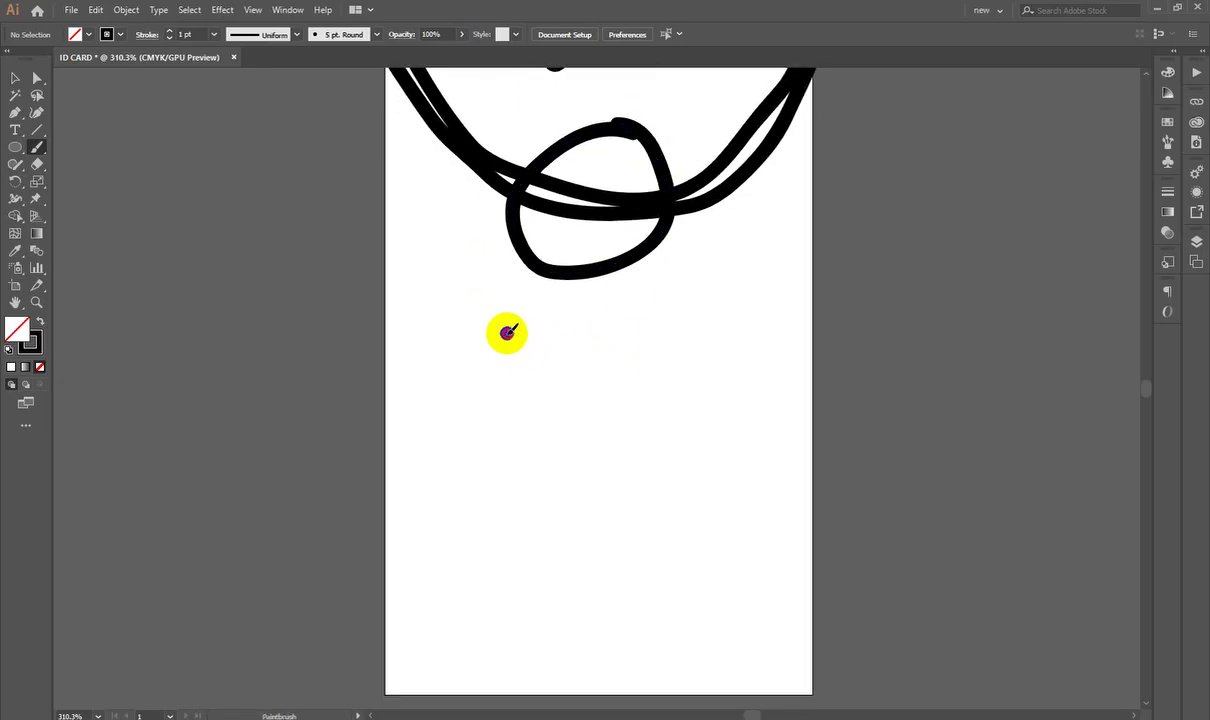
pyautogui.moveTo(506, 333); pyautogui.dragTo(725, 321)
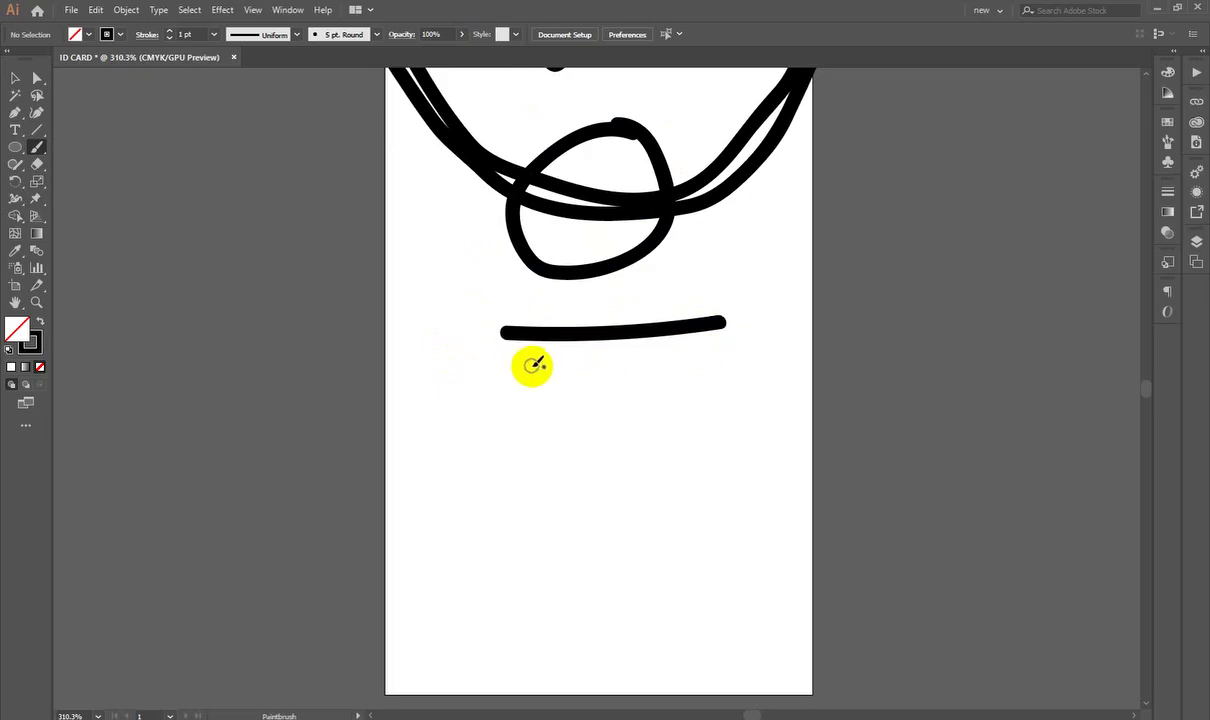
pyautogui.moveTo(527, 357); pyautogui.dragTo(696, 350)
pyautogui.scroll(-2, 690, 340)
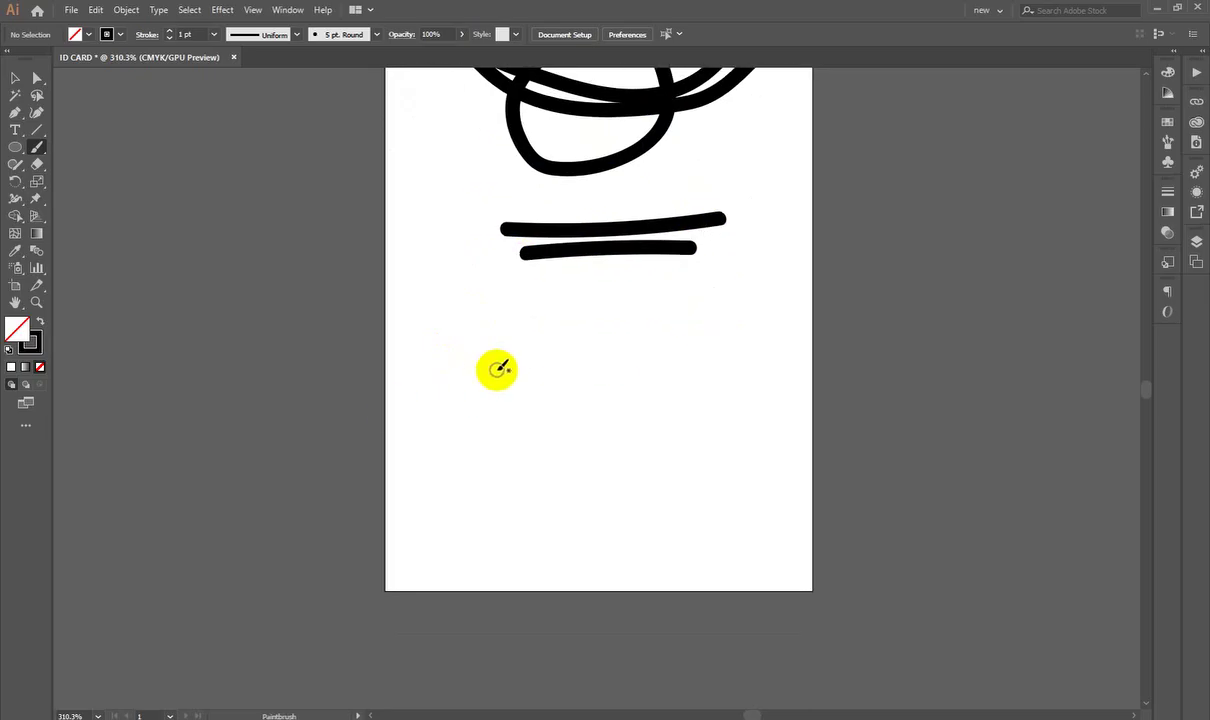
pyautogui.moveTo(514, 355); pyautogui.dragTo(735, 361)
pyautogui.moveTo(501, 389); pyautogui.dragTo(708, 386)
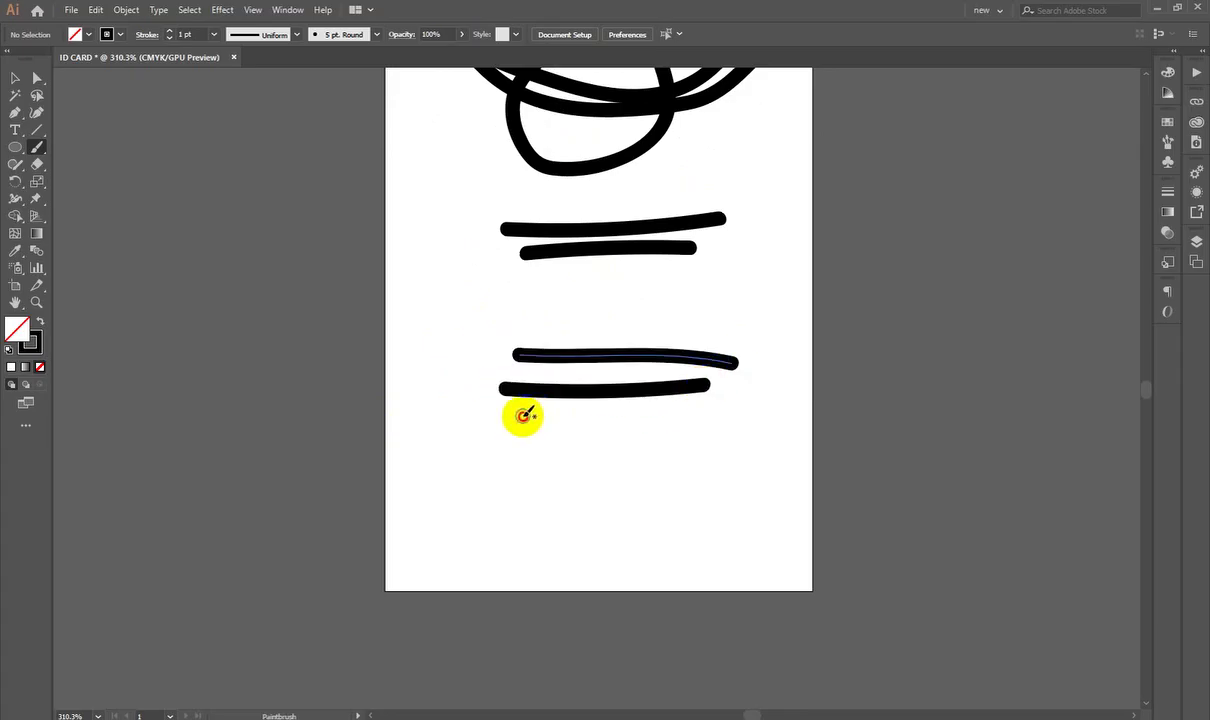
pyautogui.moveTo(518, 411); pyautogui.dragTo(610, 409)
pyautogui.moveTo(507, 437); pyautogui.dragTo(664, 429)
pyautogui.moveTo(517, 462); pyautogui.dragTo(658, 461)
pyautogui.moveTo(540, 487); pyautogui.dragTo(655, 481)
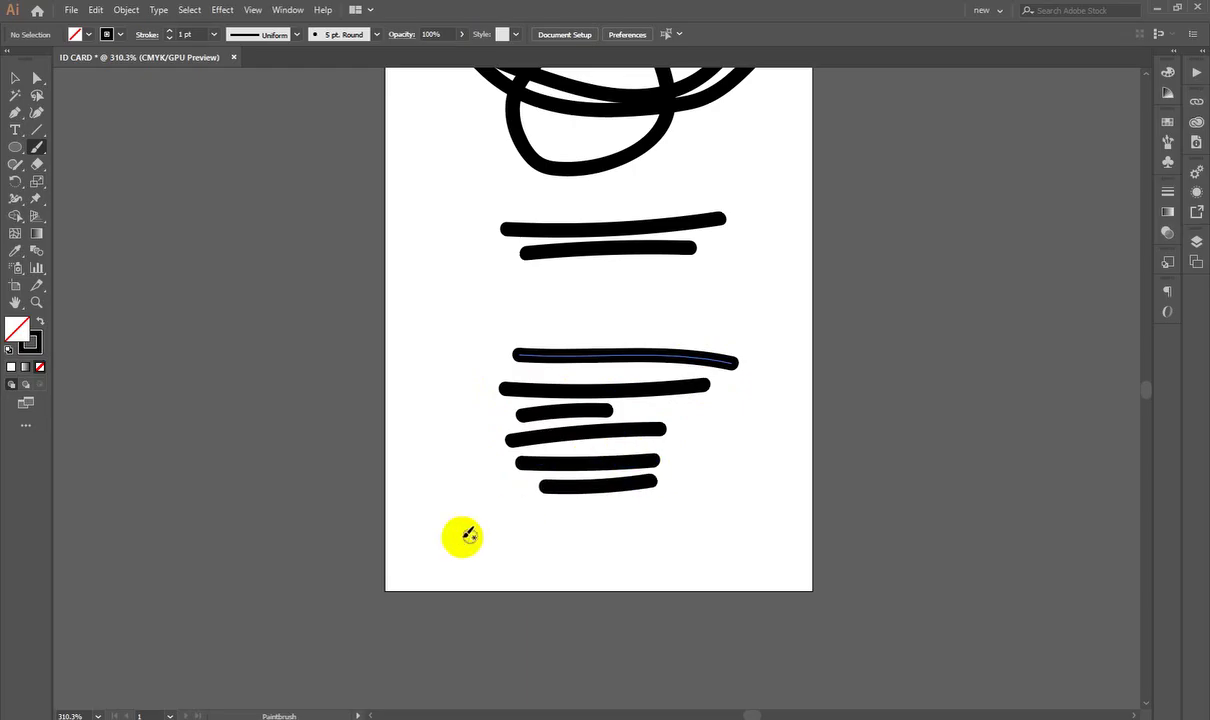
# Step: Sketch a rough rectangular bar across the card's bottom and zoom out to view the sketch
pyautogui.moveTo(385, 531); pyautogui.dragTo(812, 533)
pyautogui.moveTo(812, 577)
pyautogui.mouseDown()
pyautogui.moveTo(712, 591)
pyautogui.moveTo(357, 595)
pyautogui.mouseUp()
pyautogui.moveTo(398, 517); pyautogui.dragTo(384, 520)
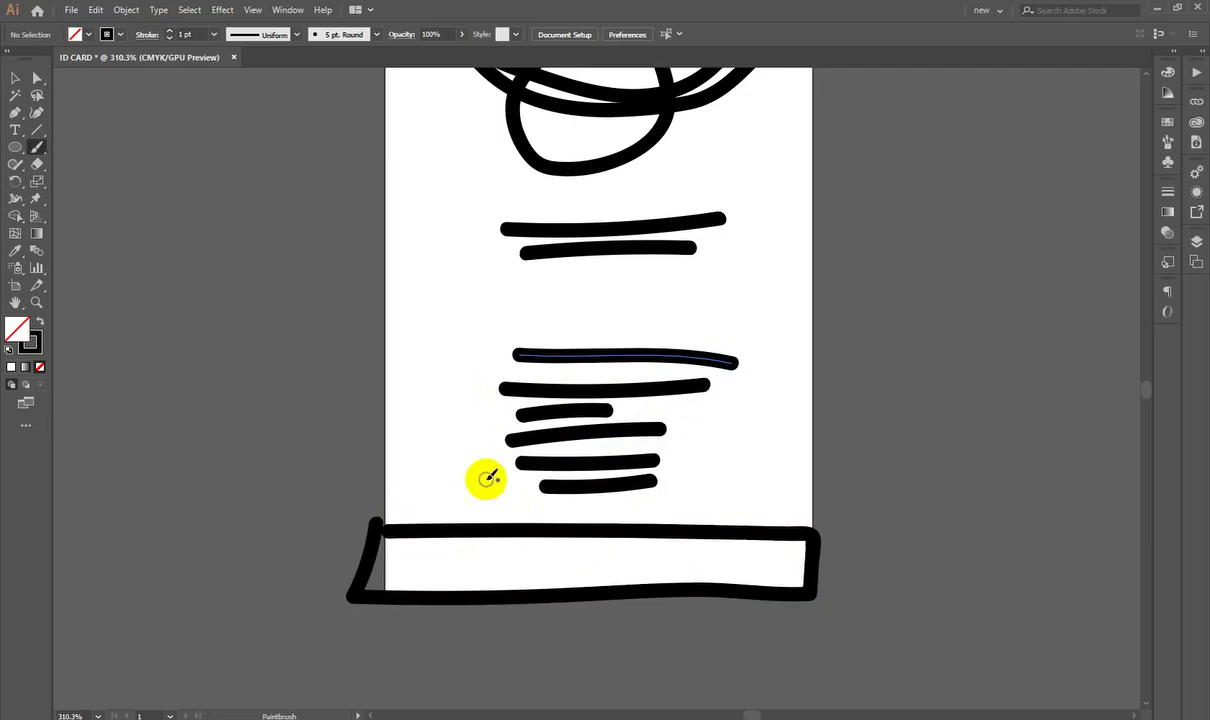
pyautogui.scroll(2, 484, 485)
pyautogui.scroll(-1, 484, 489)
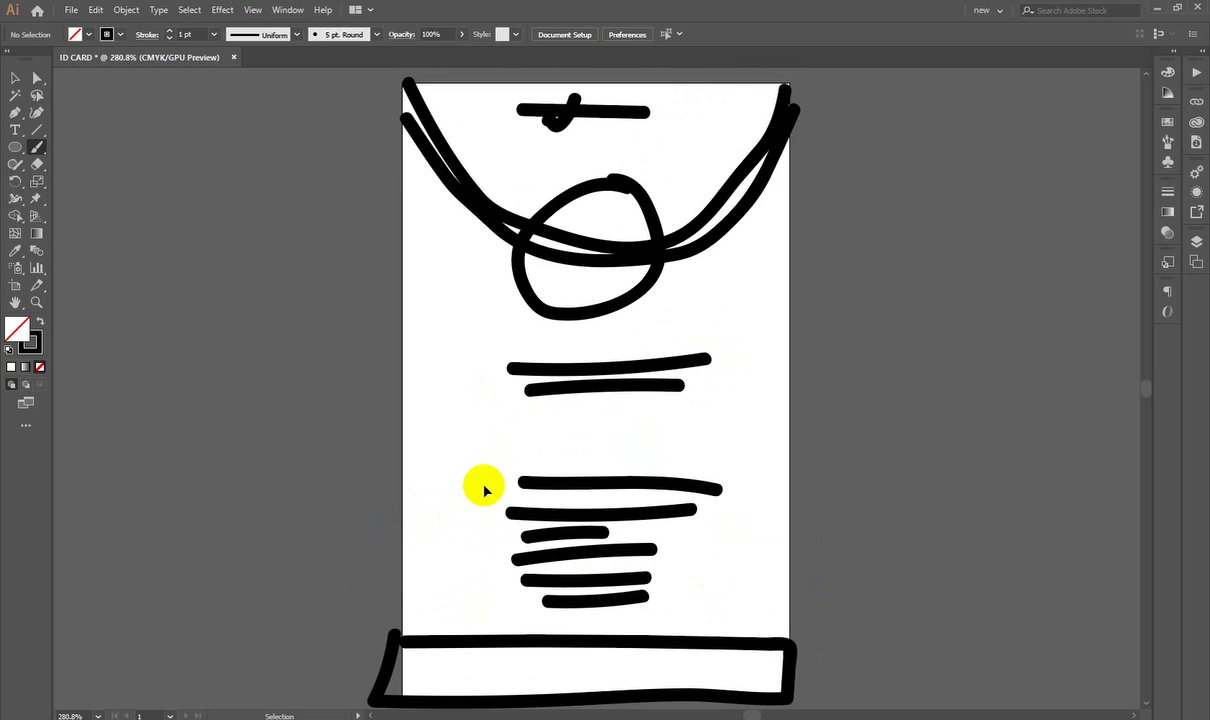
pyautogui.scroll(-2, 484, 489)
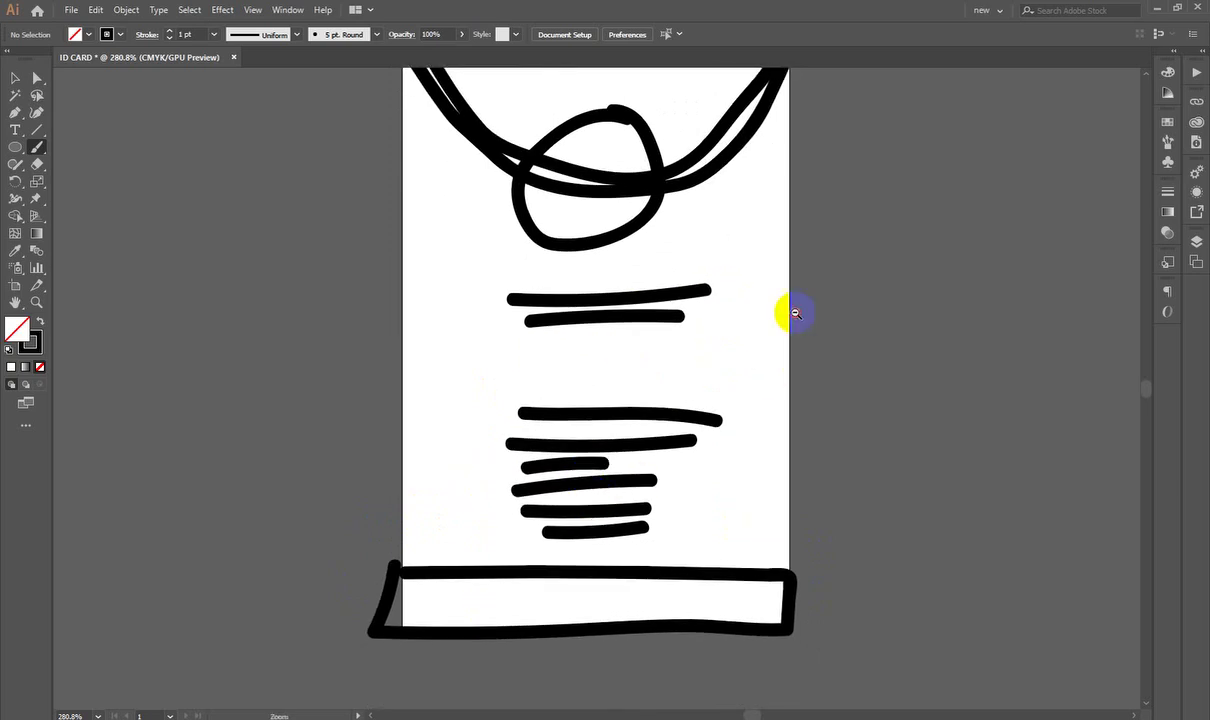
pyautogui.scroll(-8, 577, 398)
pyautogui.click(14, 78)
pyautogui.scroll(3, 459, 394)
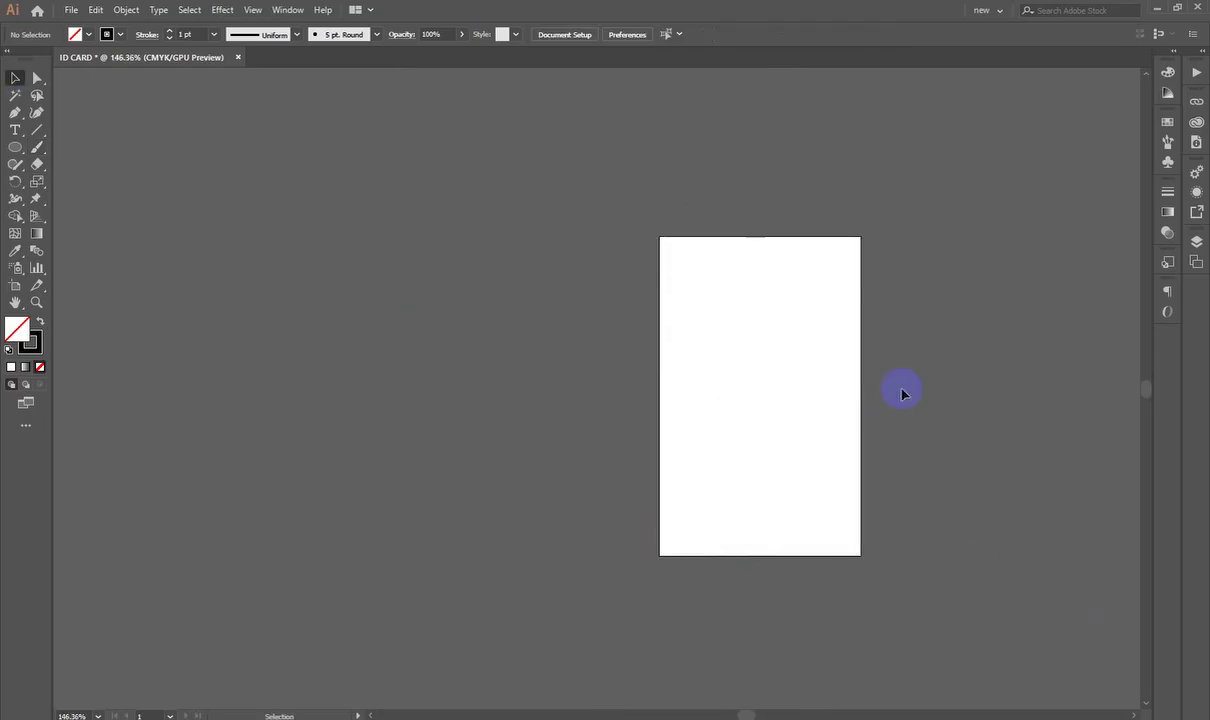
# Step: Create a 54 × 85.6 mm rectangle with the Rectangle tool
pyautogui.hotkey('ctrl', '0')
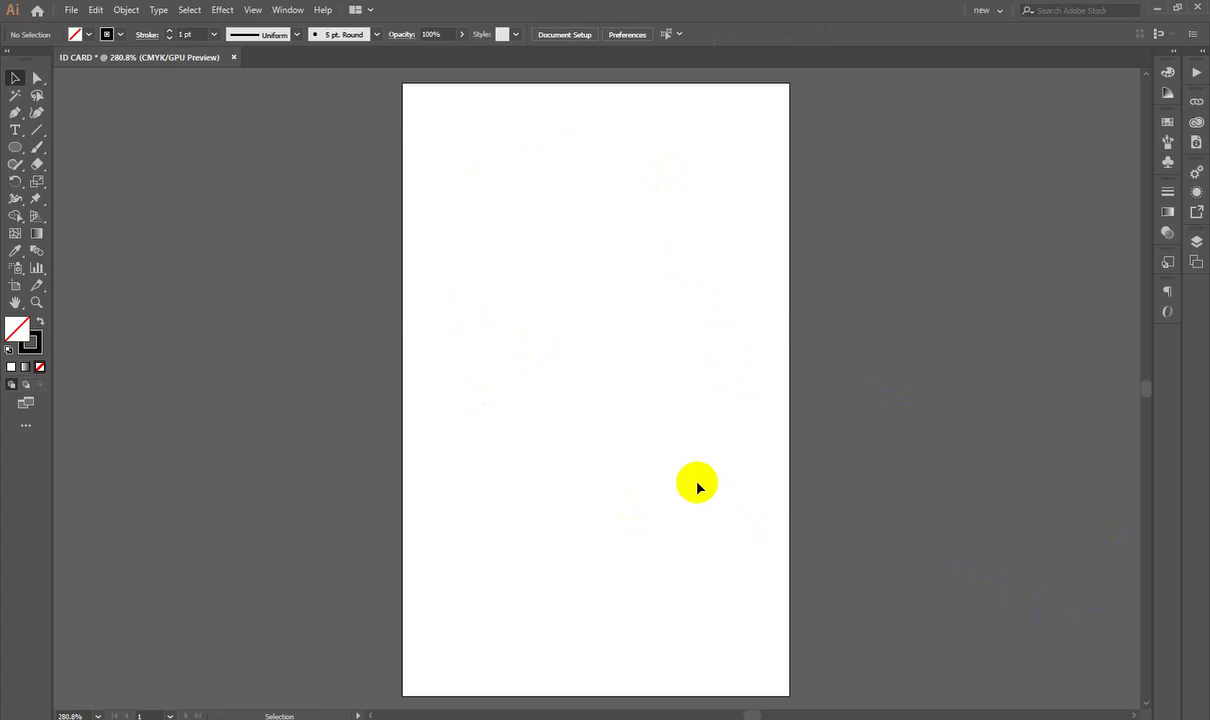
pyautogui.moveTo(8, 160); pyautogui.dragTo(100, 148)
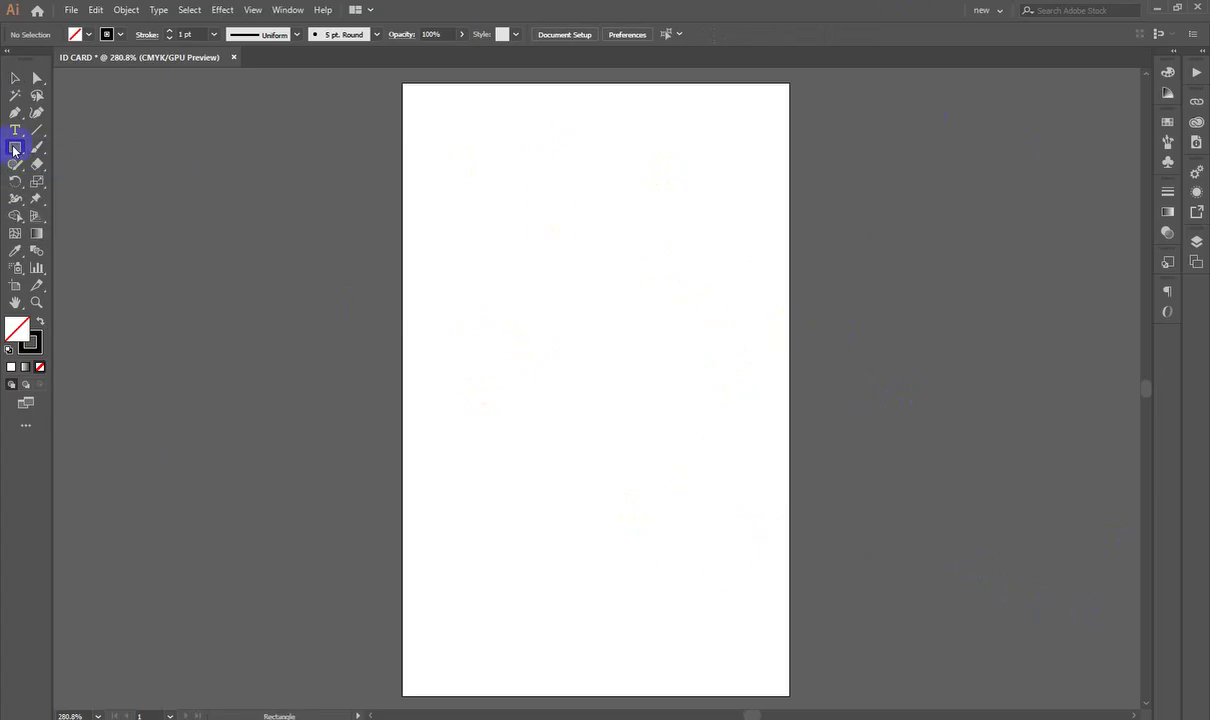
pyautogui.moveTo(14, 150); pyautogui.dragTo(43, 147)
pyautogui.moveTo(119, 152); pyautogui.dragTo(120, 150)
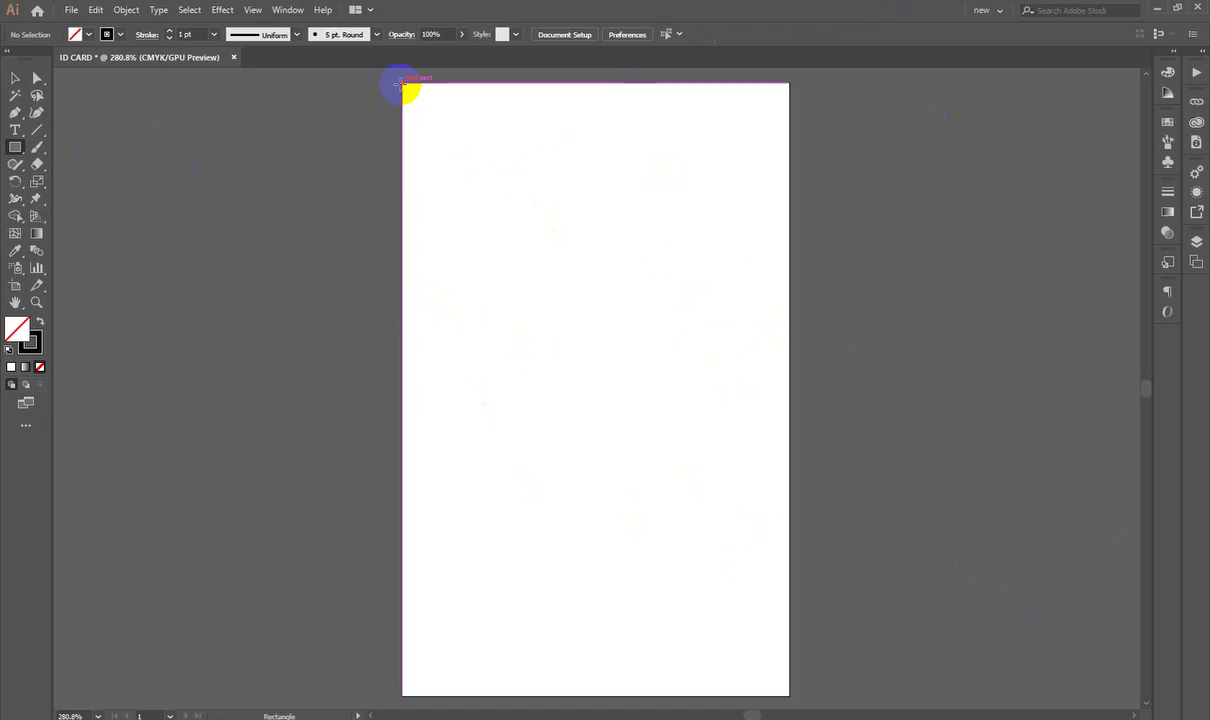
pyautogui.click(551, 191)
pyautogui.moveTo(545, 193); pyautogui.dragTo(793, 188)
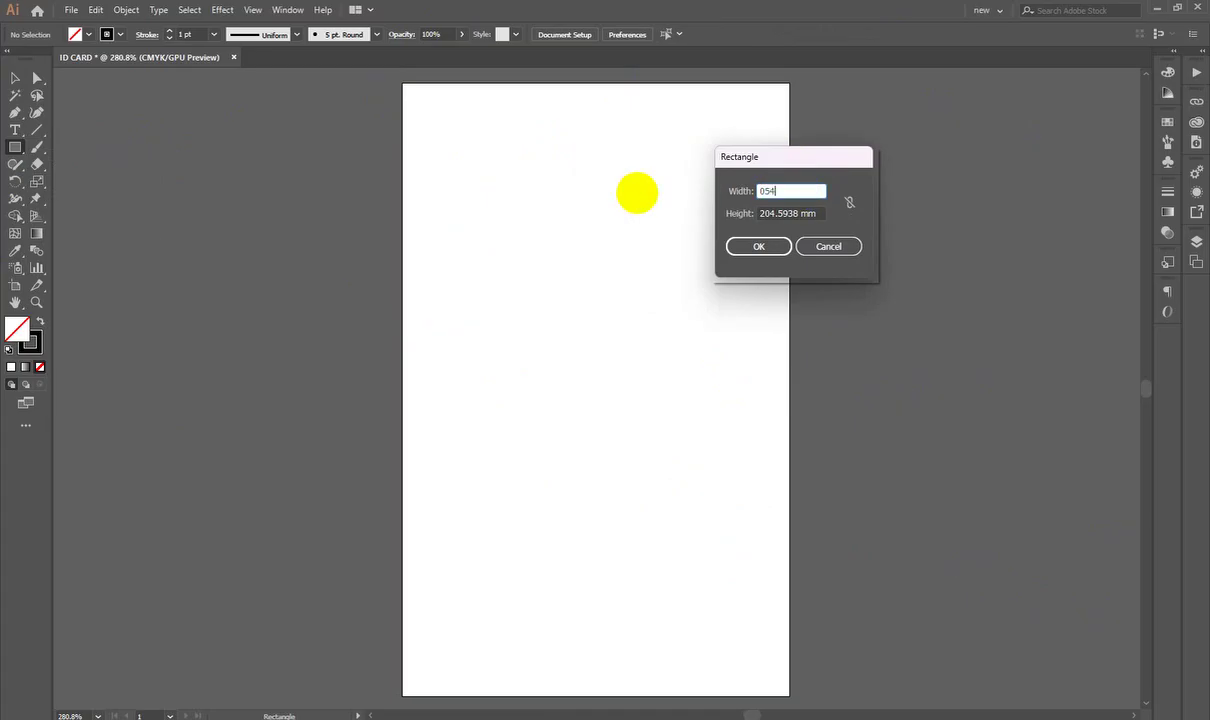
pyautogui.press('Tab')
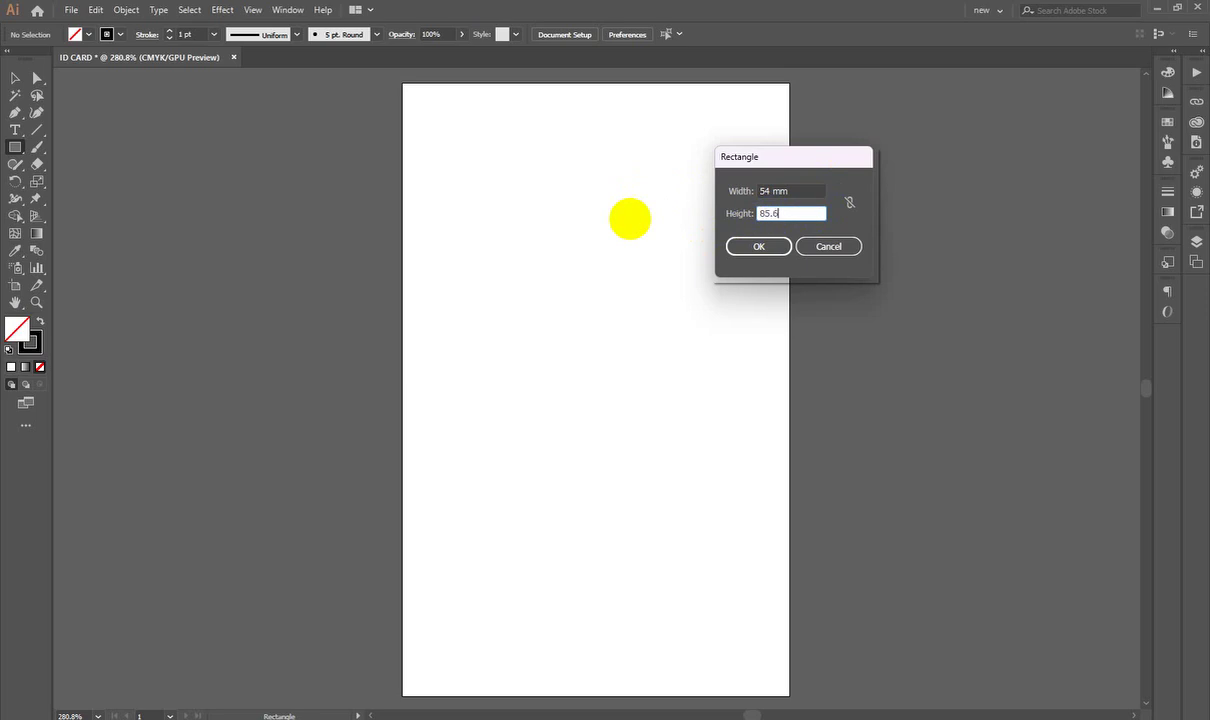
pyautogui.write('85.6')
pyautogui.press('Return')
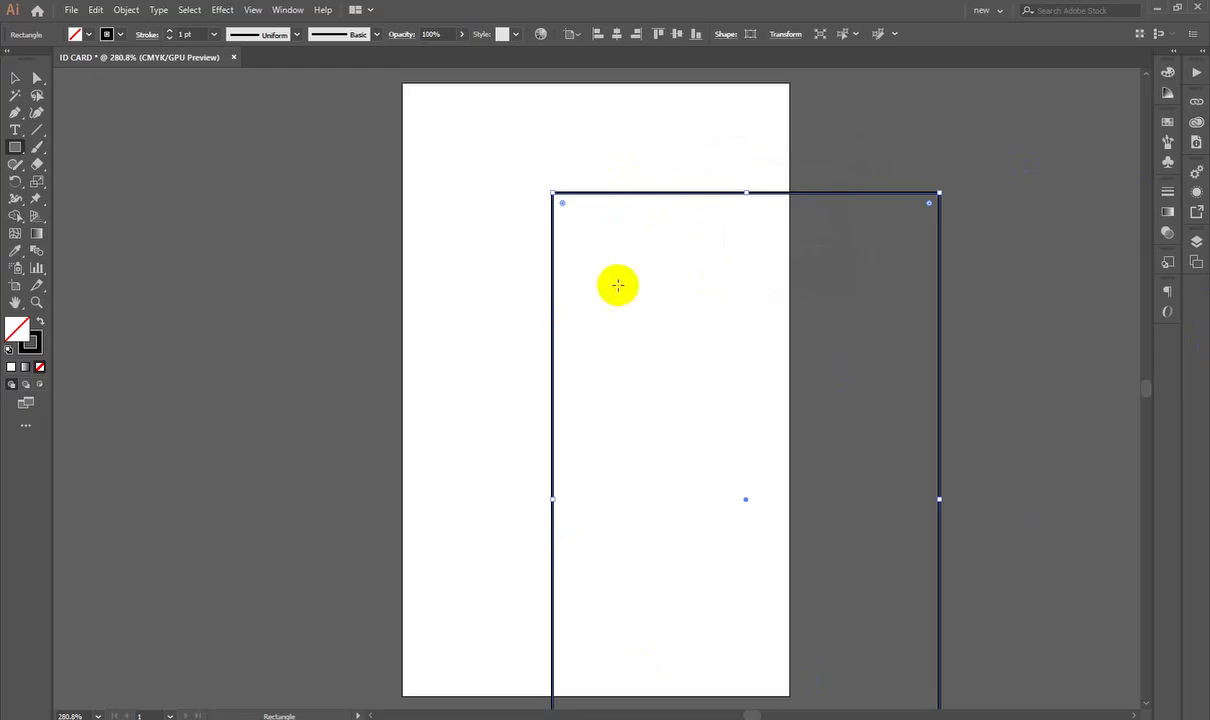
# Step: Make the rectangle solid black, move it over the artboard, and return to Chrome
pyautogui.click(38, 322)
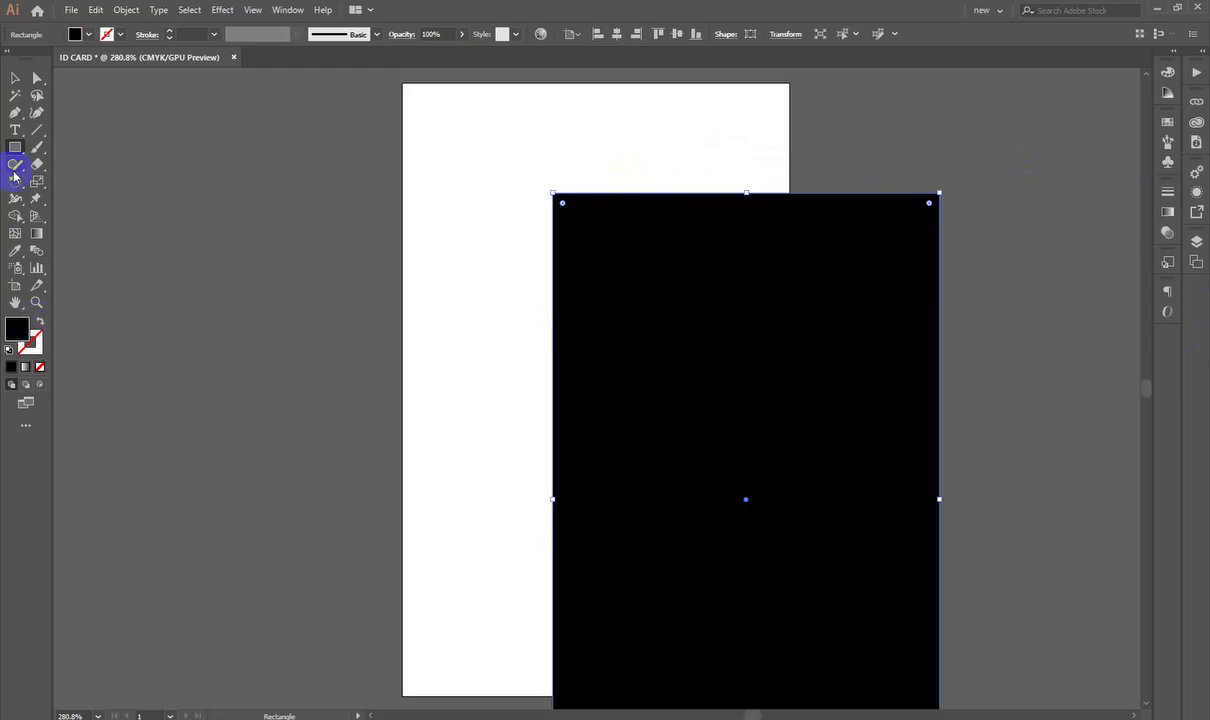
pyautogui.click(14, 78)
pyautogui.click(195, 251)
pyautogui.moveTo(802, 432); pyautogui.dragTo(661, 330)
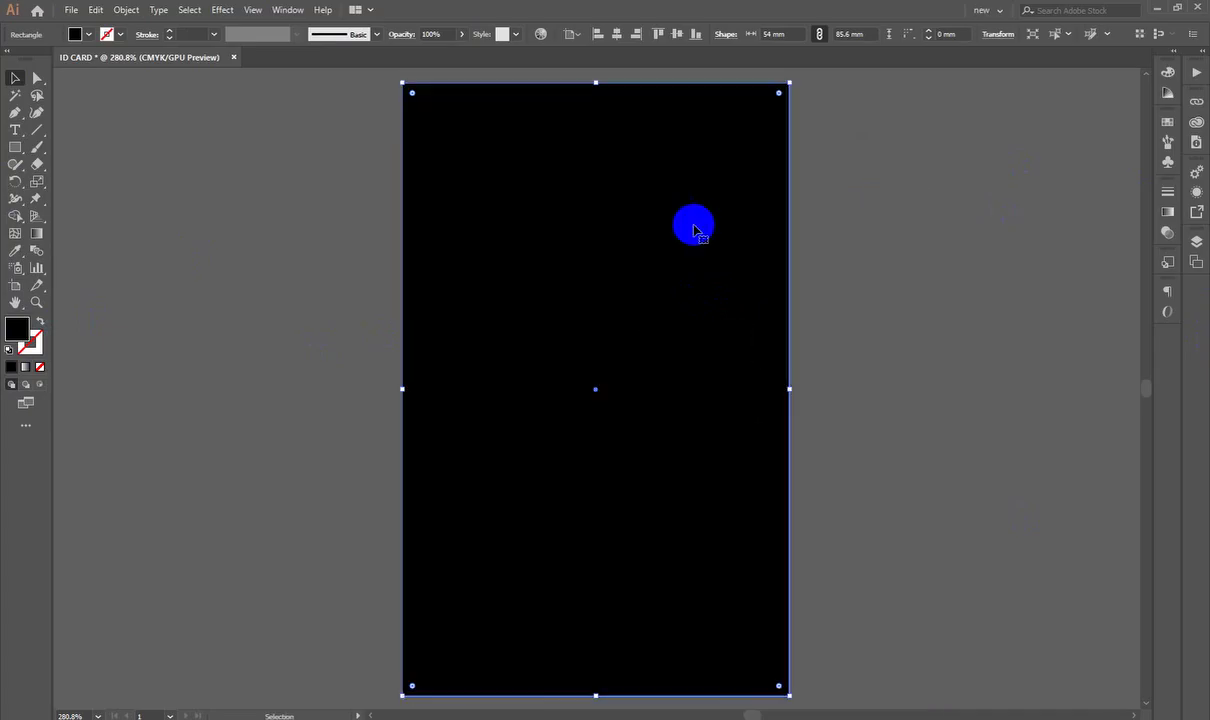
pyautogui.click(876, 319)
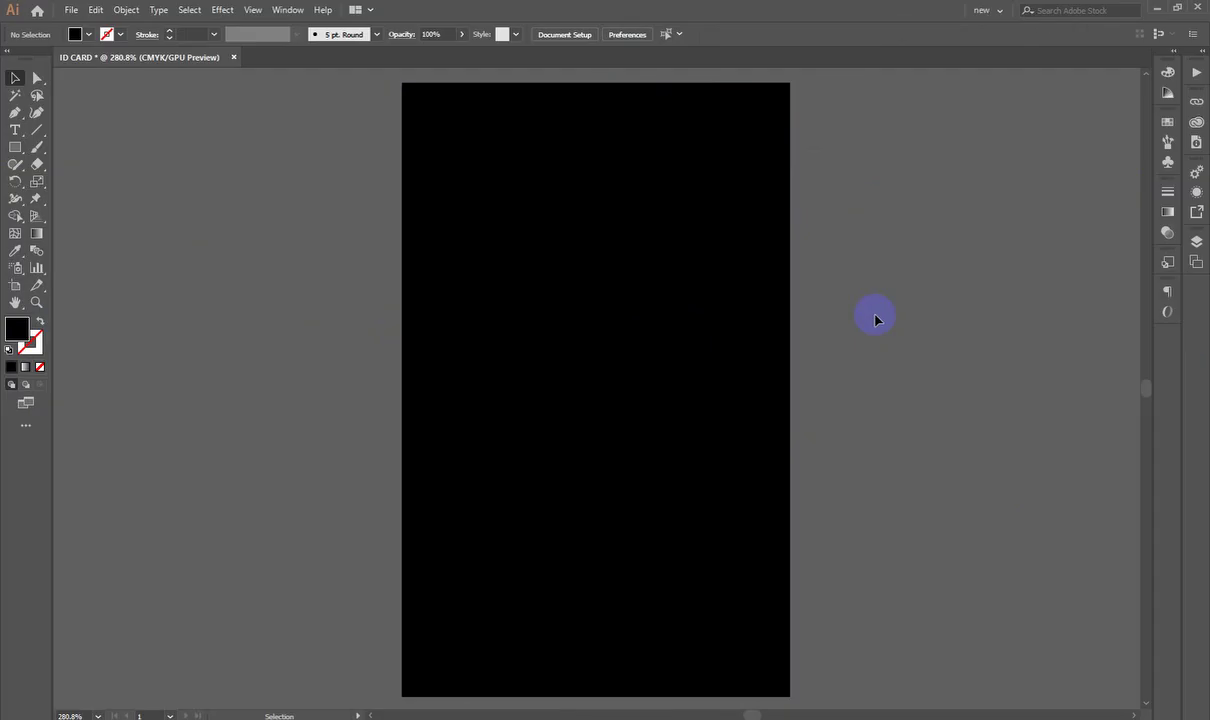
pyautogui.click(702, 436)
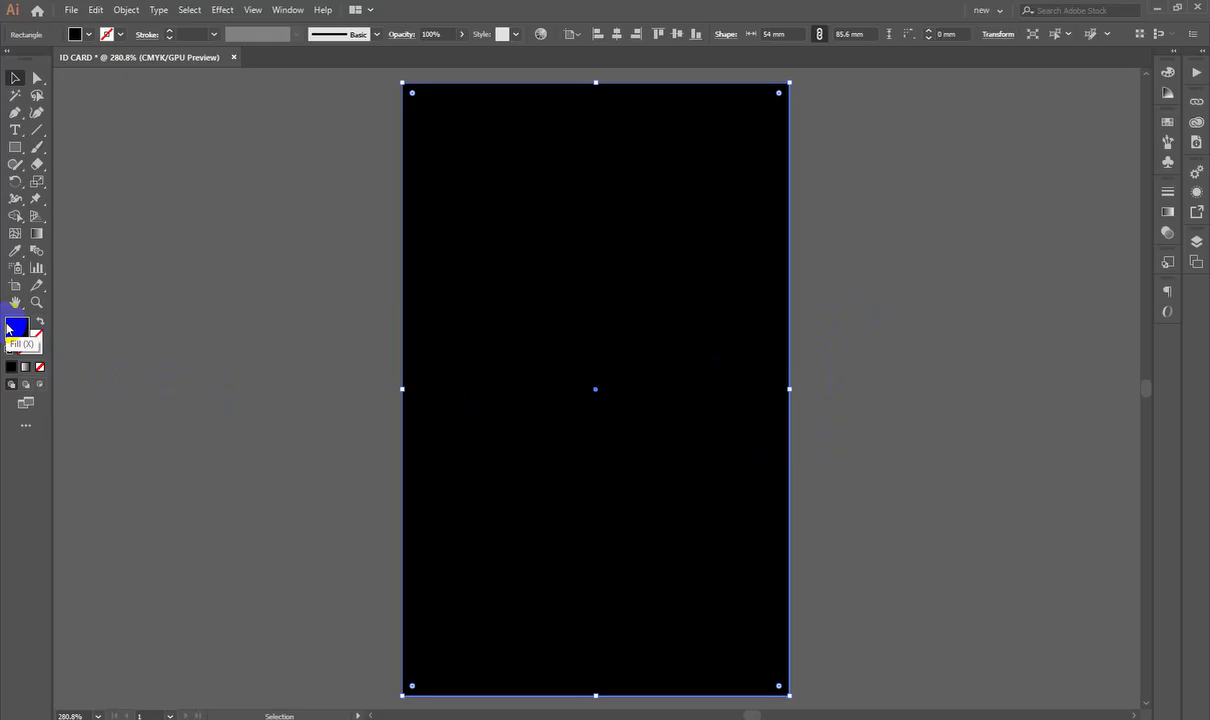
pyautogui.moveTo(8, 327); pyautogui.dragTo(481, 326)
pyautogui.hotkey('alt', 'Tab')
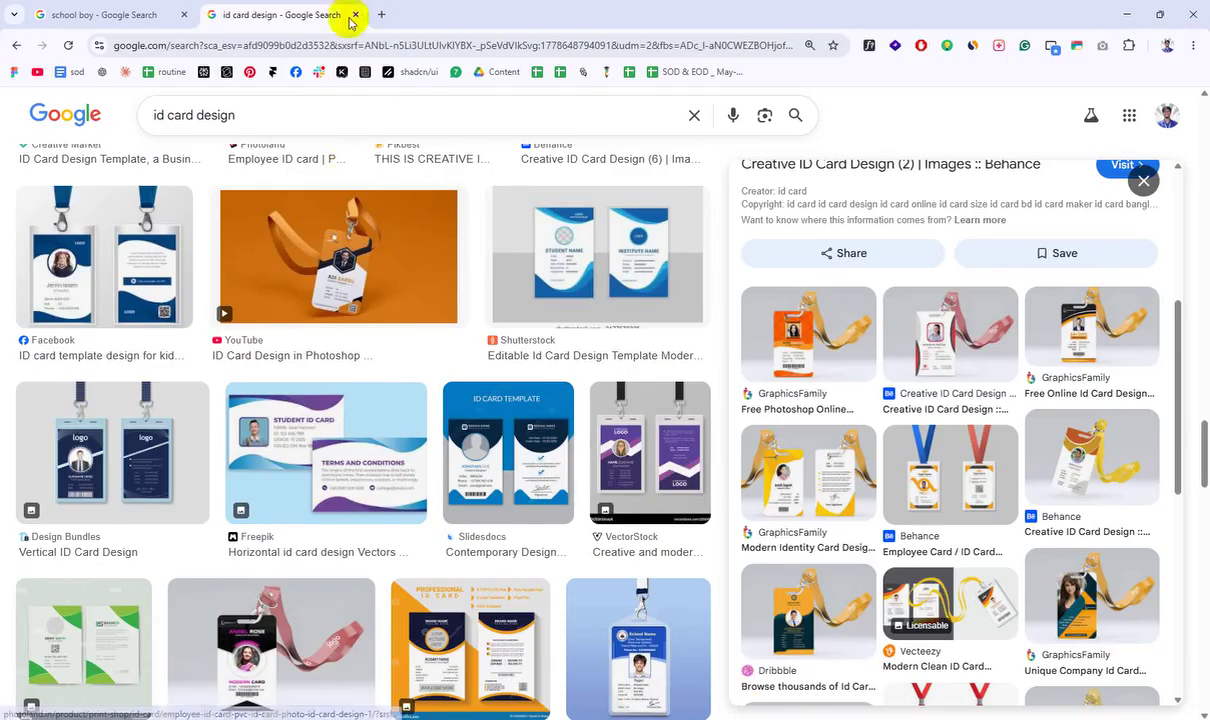
# Step: Search Google Images for 'blue color pa' palettes in a new tab
pyautogui.click(381, 14)
pyautogui.write('bl')
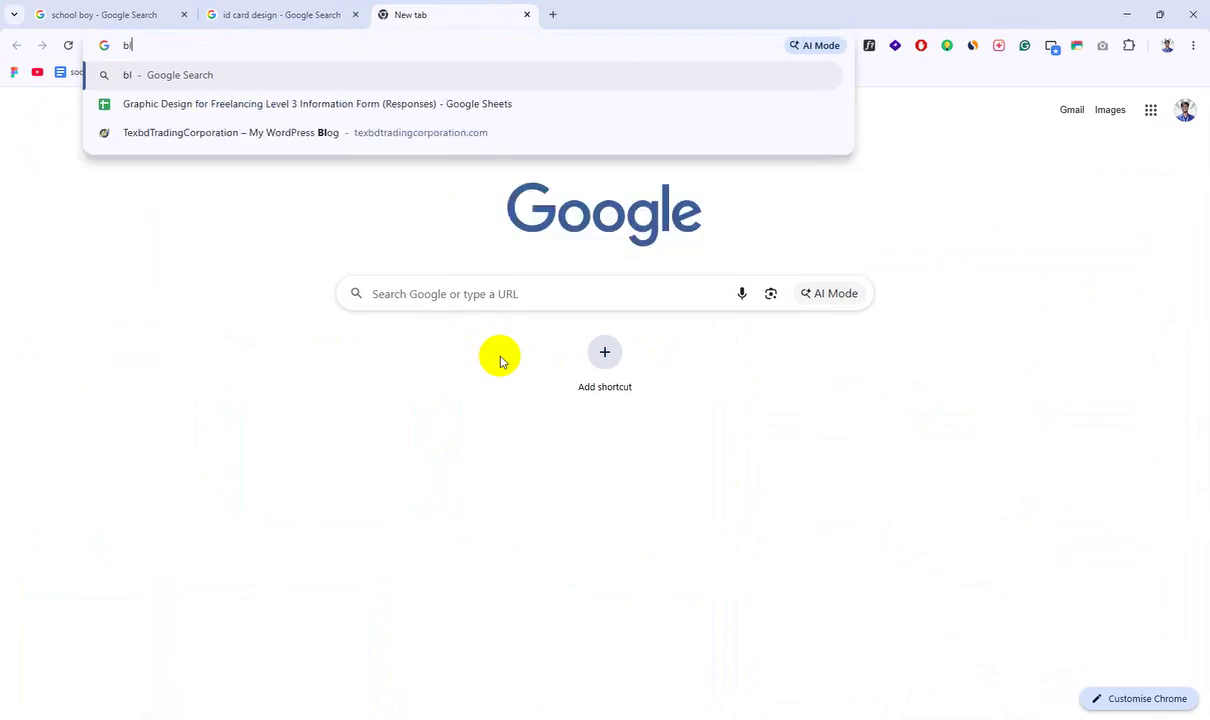
pyautogui.write('ue co')
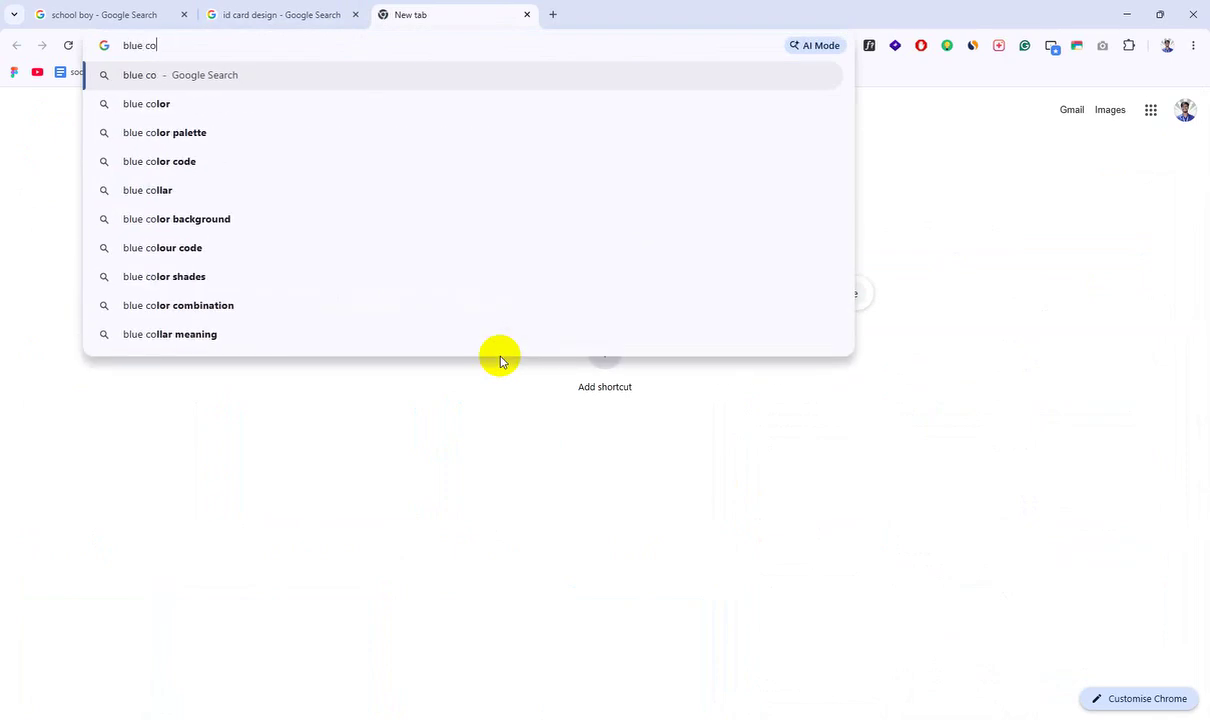
pyautogui.write('lor')
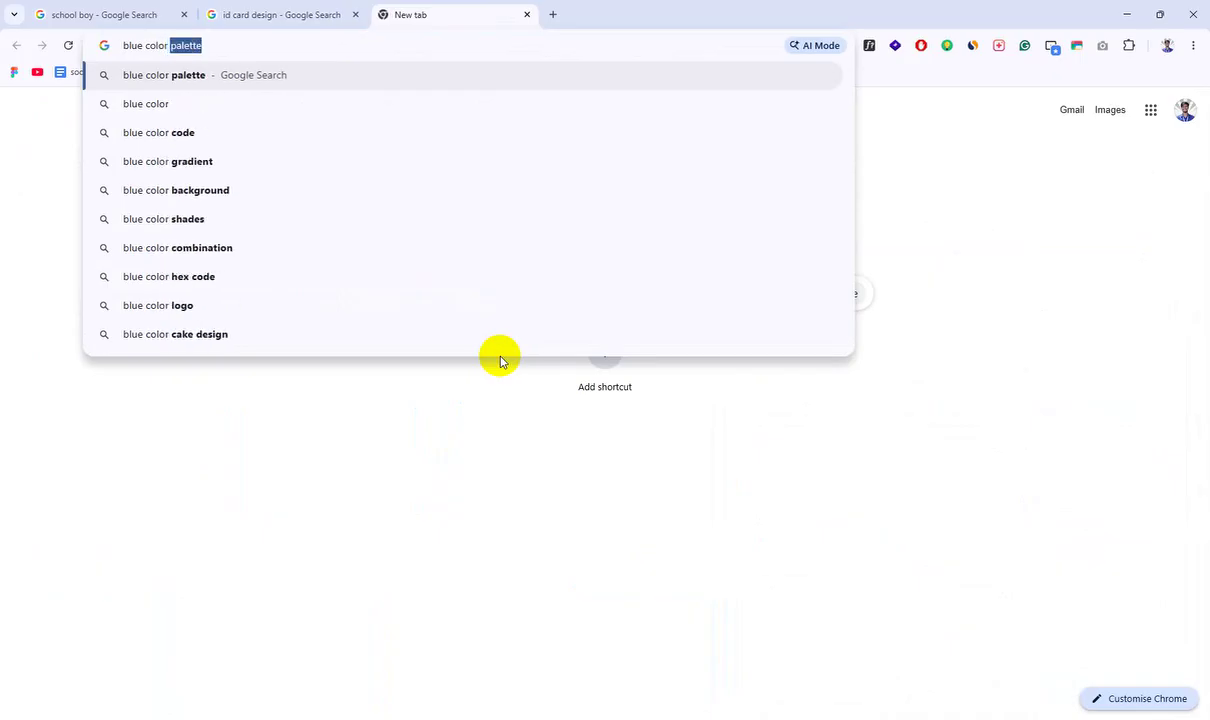
pyautogui.write(' pa')
pyautogui.press('Return')
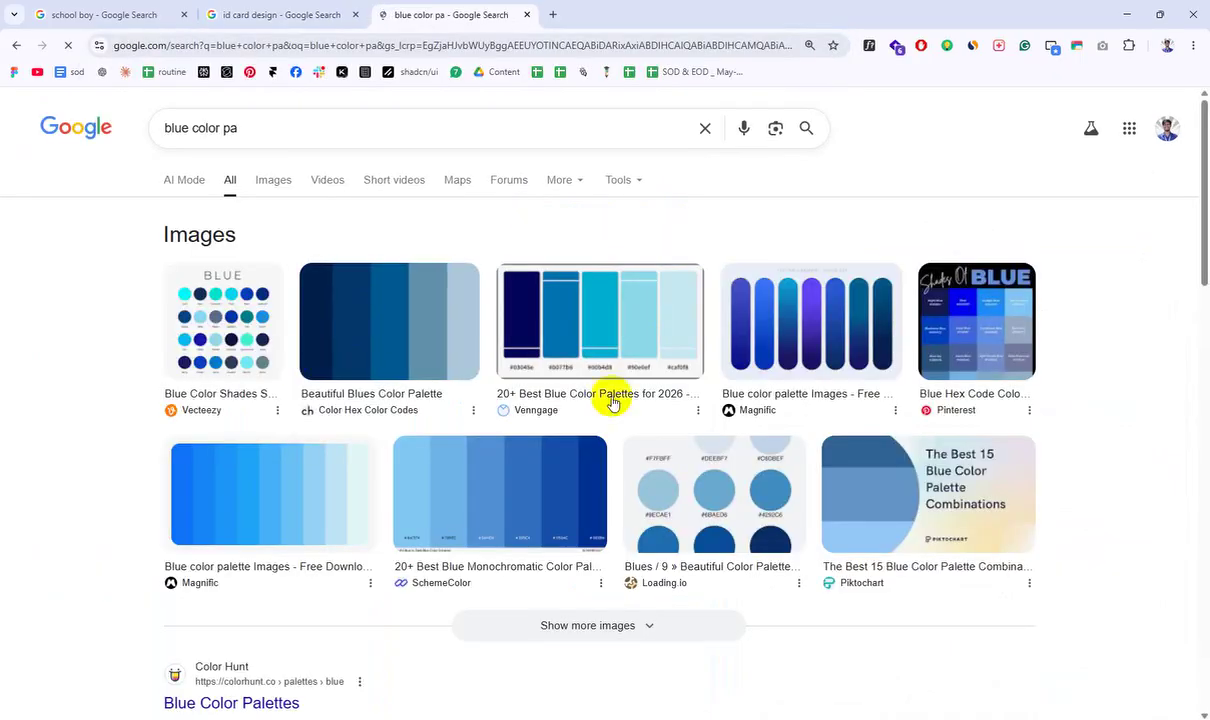
pyautogui.click(268, 184)
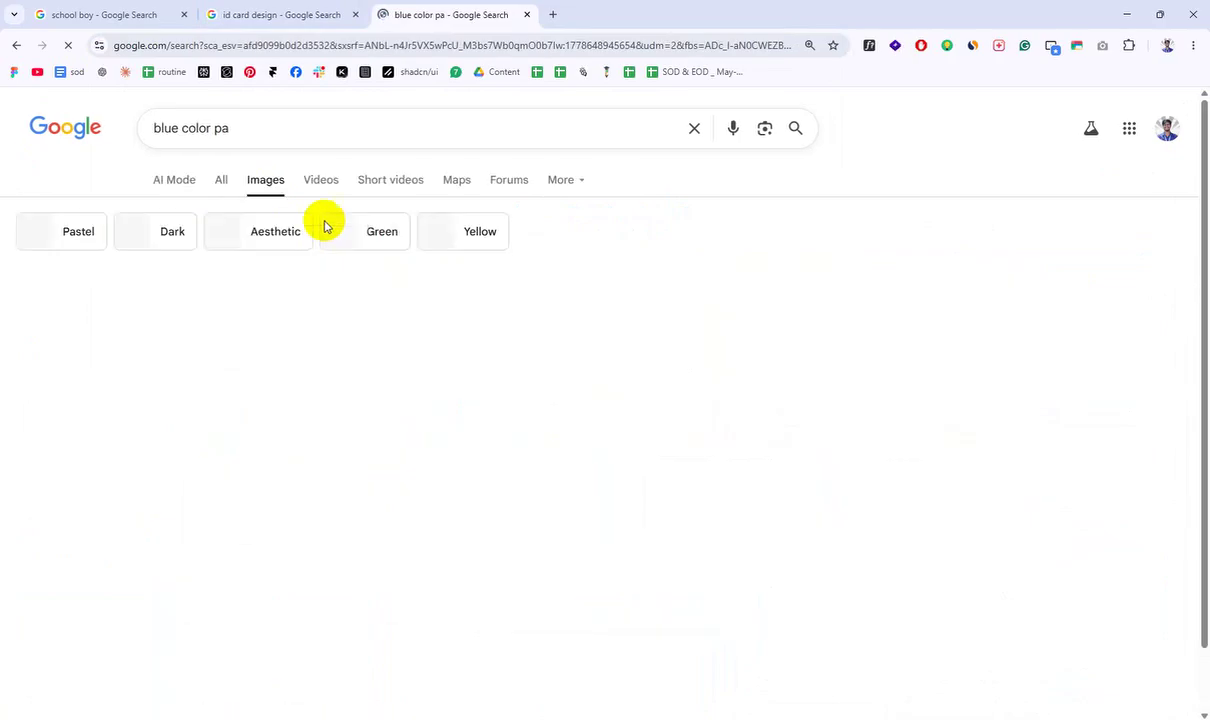
pyautogui.scroll(-2, 859, 292)
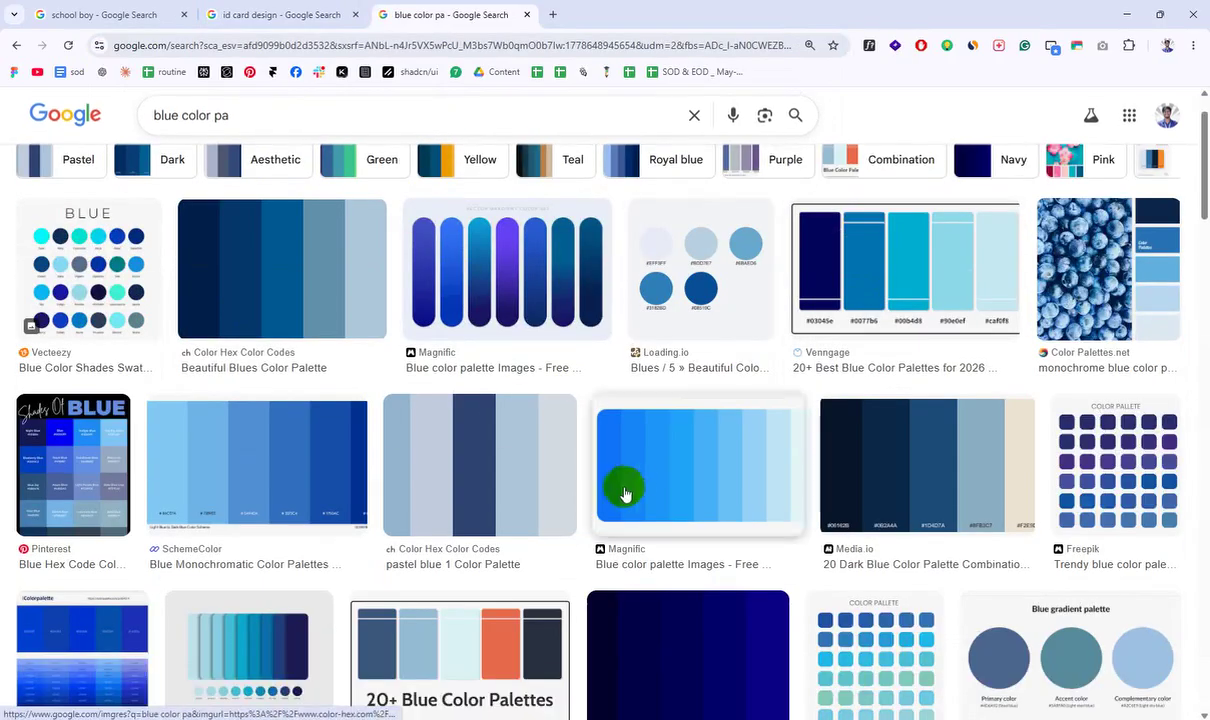
# Step: Preview the dark blue palette with hex codes and copy its image
pyautogui.click(981, 450)
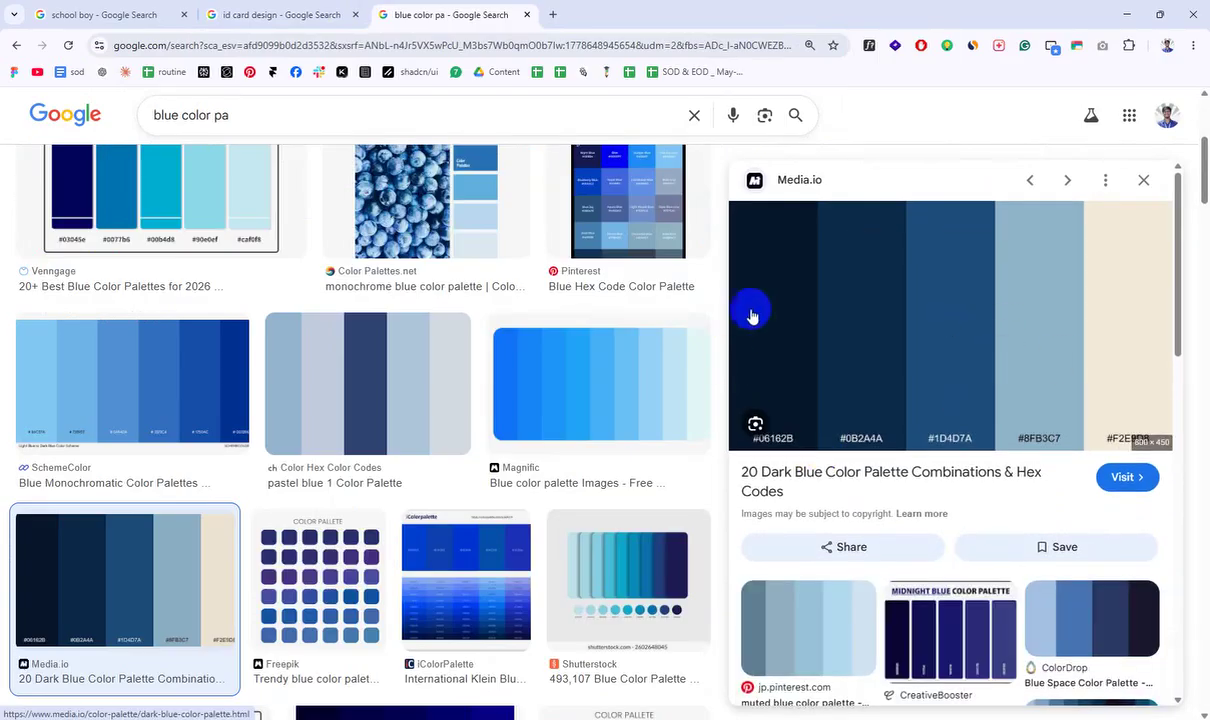
pyautogui.scroll(-1, 258, 358)
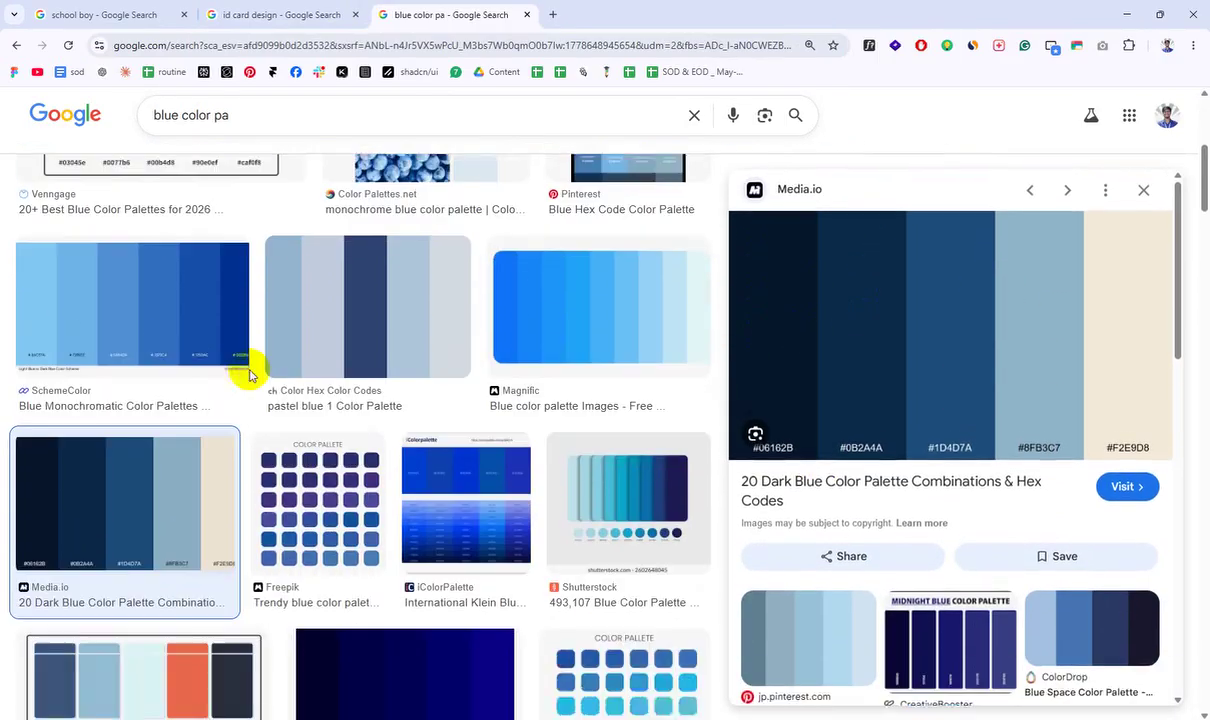
pyautogui.scroll(-5, 250, 375)
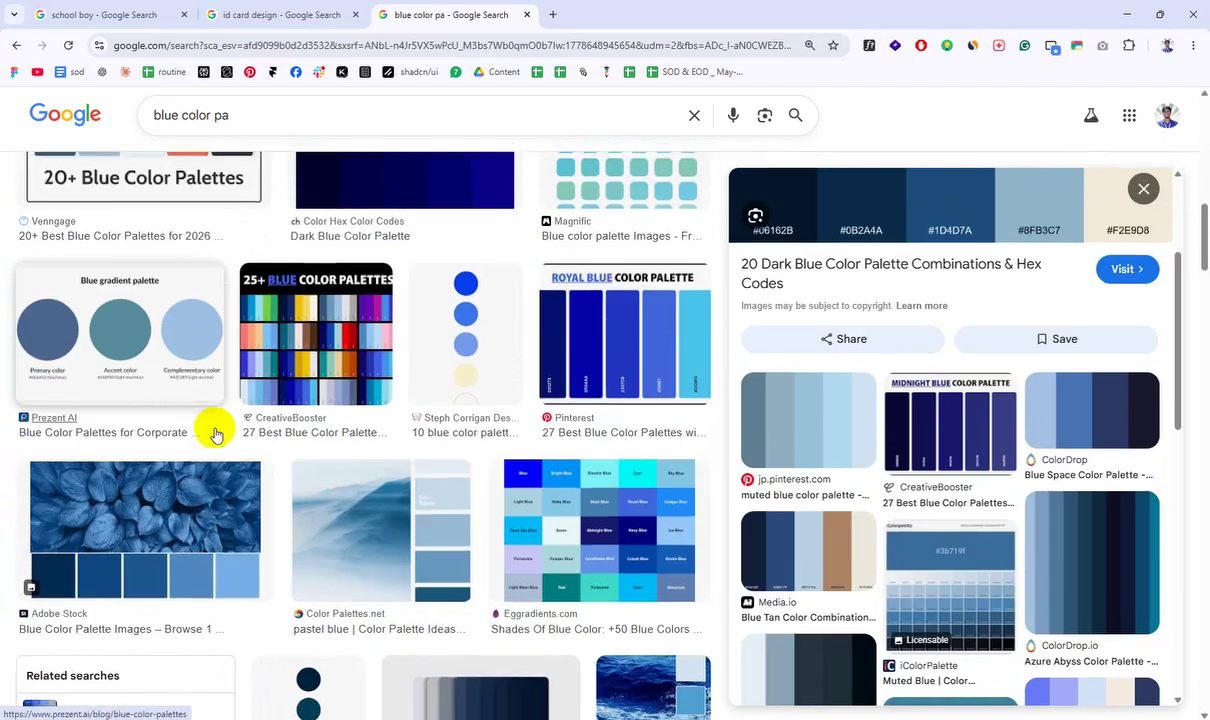
pyautogui.scroll(5, 215, 432)
pyautogui.scroll(2, 1000, 318)
pyautogui.rightClick(995, 320)
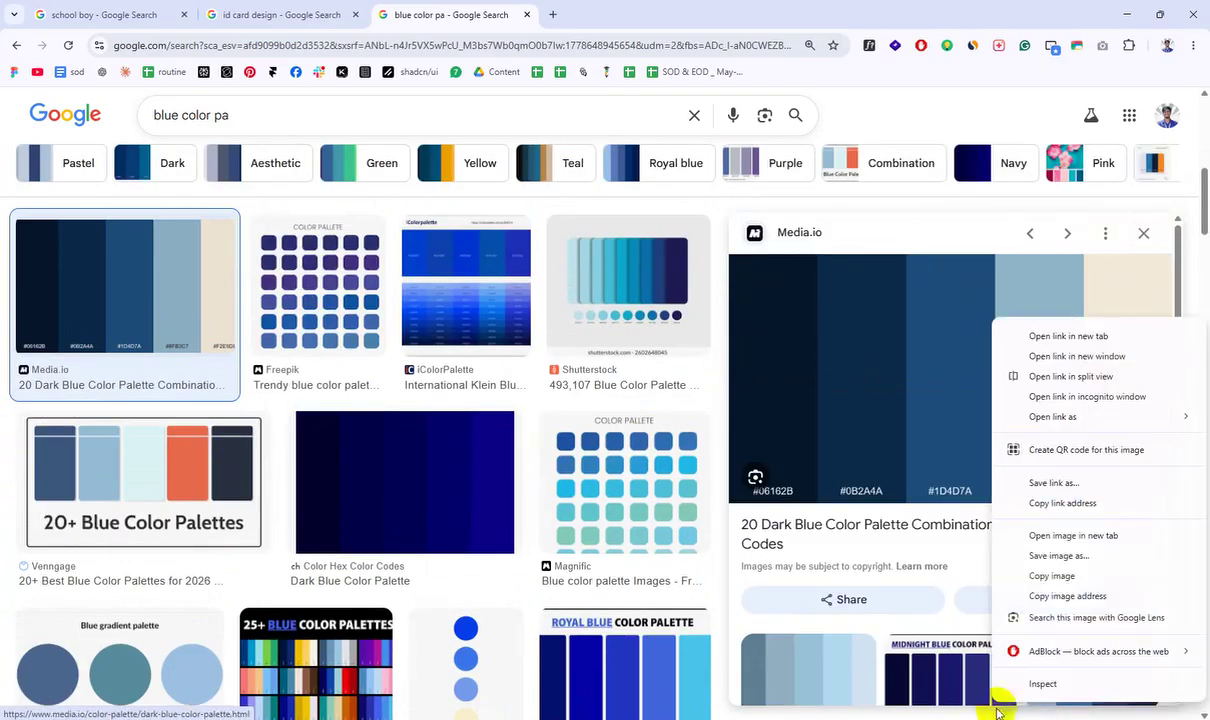
pyautogui.click(1040, 576)
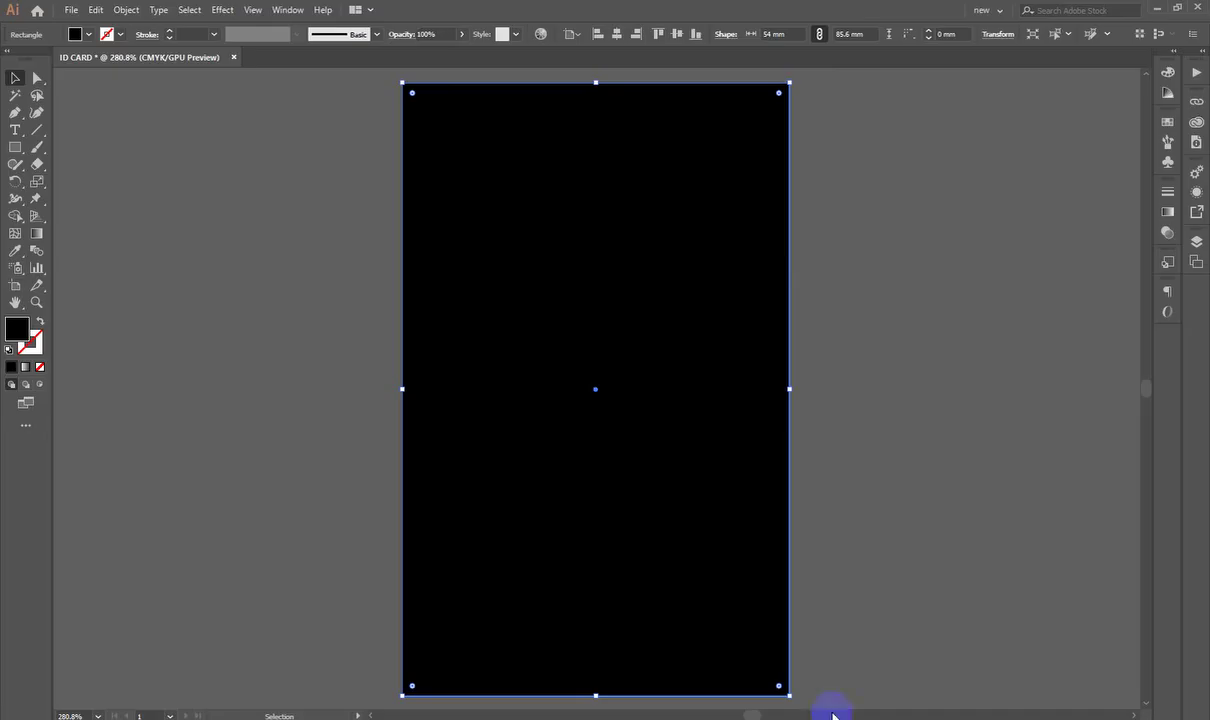
# Step: Paste the palette image into Illustrator and scale it down to a small strip
pyautogui.hotkey('ctrl', 'v')
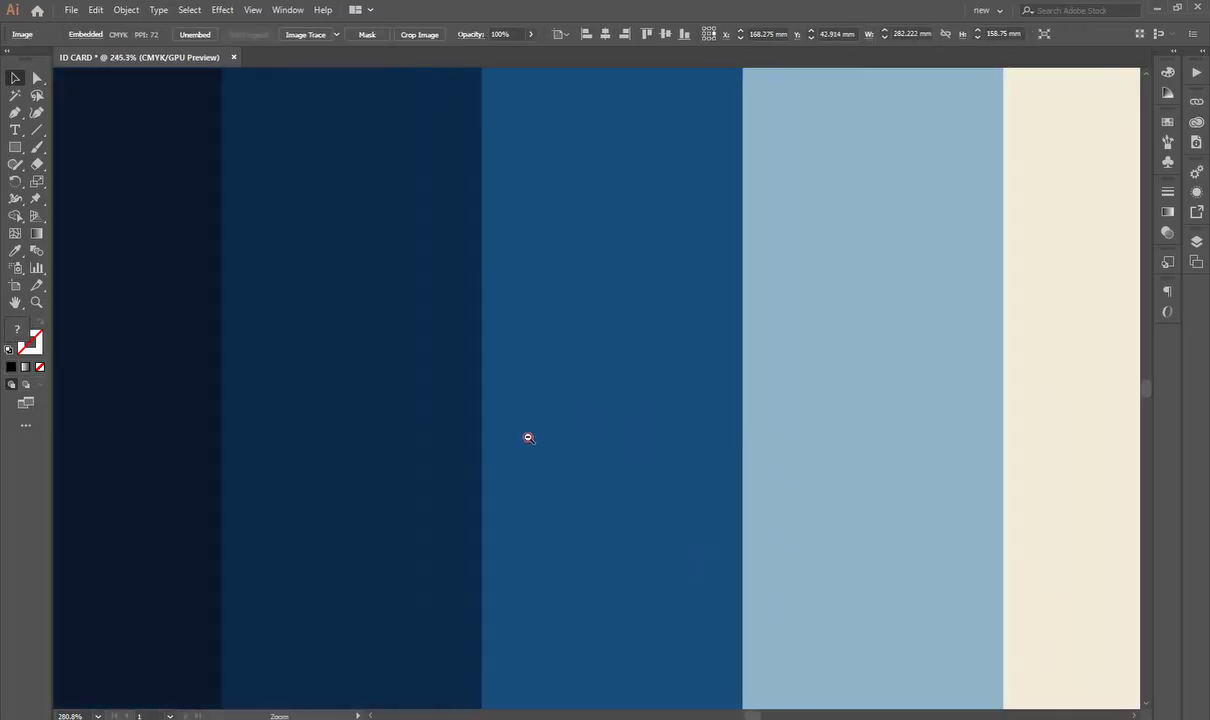
pyautogui.keyDown('alt'); pyautogui.click(528, 437); pyautogui.keyUp('alt')
pyautogui.moveTo(621, 153); pyautogui.dragTo(462, 294)
pyautogui.moveTo(589, 472); pyautogui.dragTo(755, 573)
pyautogui.moveTo(578, 370); pyautogui.dragTo(583, 486)
pyautogui.moveTo(343, 130); pyautogui.dragTo(405, 272)
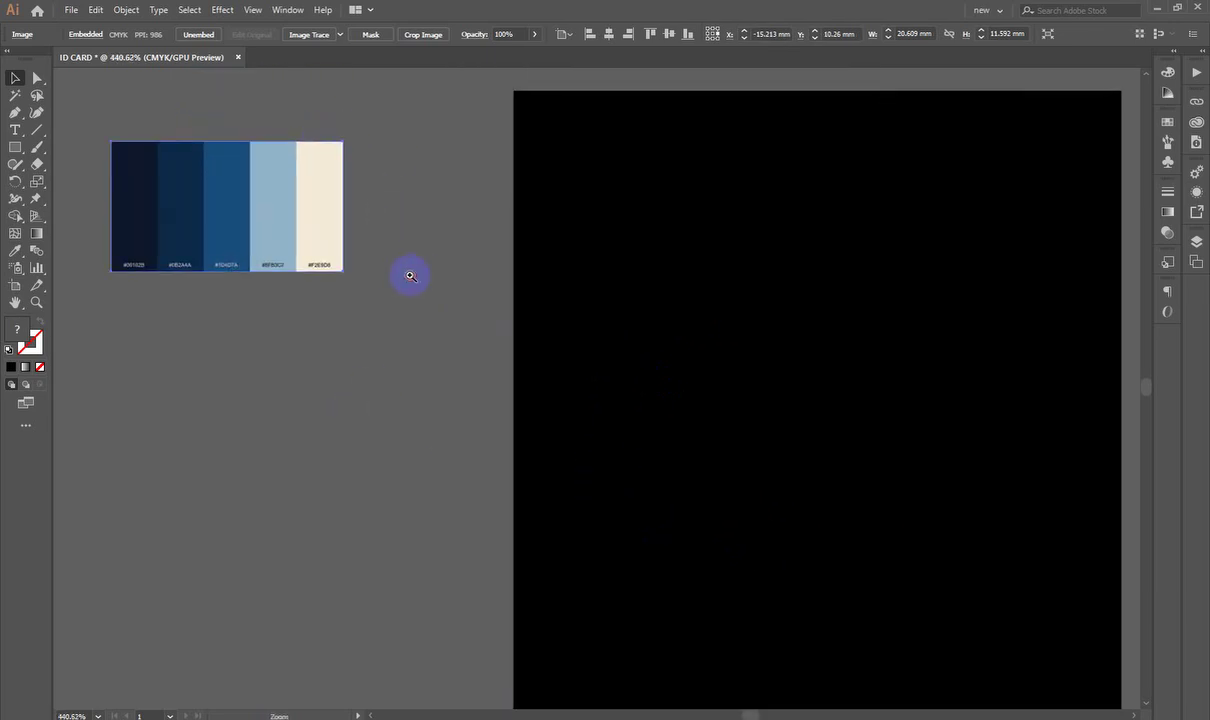
# Step: Place the palette just left of the black card rectangle and zoom out to the whole card
pyautogui.moveTo(325, 199); pyautogui.dragTo(382, 259)
pyautogui.click(396, 164)
pyautogui.moveTo(678, 284); pyautogui.dragTo(505, 238)
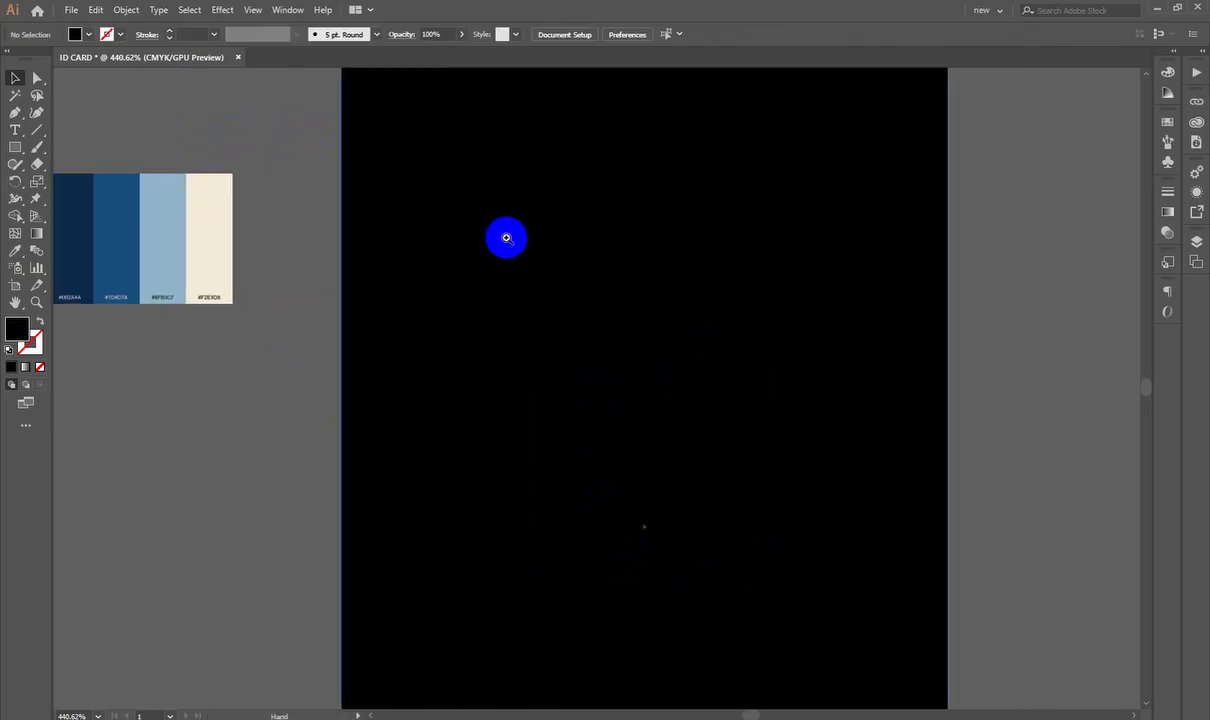
pyautogui.moveTo(712, 297); pyautogui.dragTo(682, 318)
pyautogui.moveTo(608, 362)
pyautogui.mouseDown()
pyautogui.moveTo(621, 353)
pyautogui.moveTo(605, 367)
pyautogui.mouseUp()
pyautogui.click(660, 350)
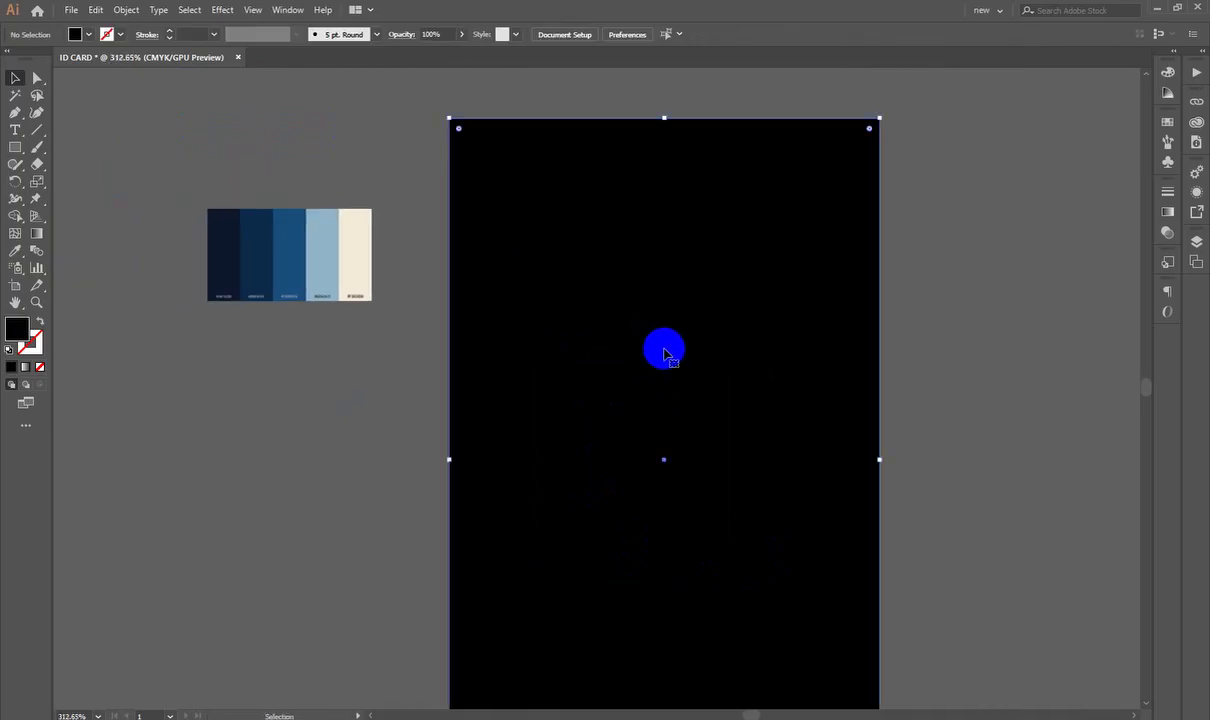
pyautogui.moveTo(688, 318); pyautogui.dragTo(643, 352)
pyautogui.moveTo(682, 417); pyautogui.dragTo(688, 382)
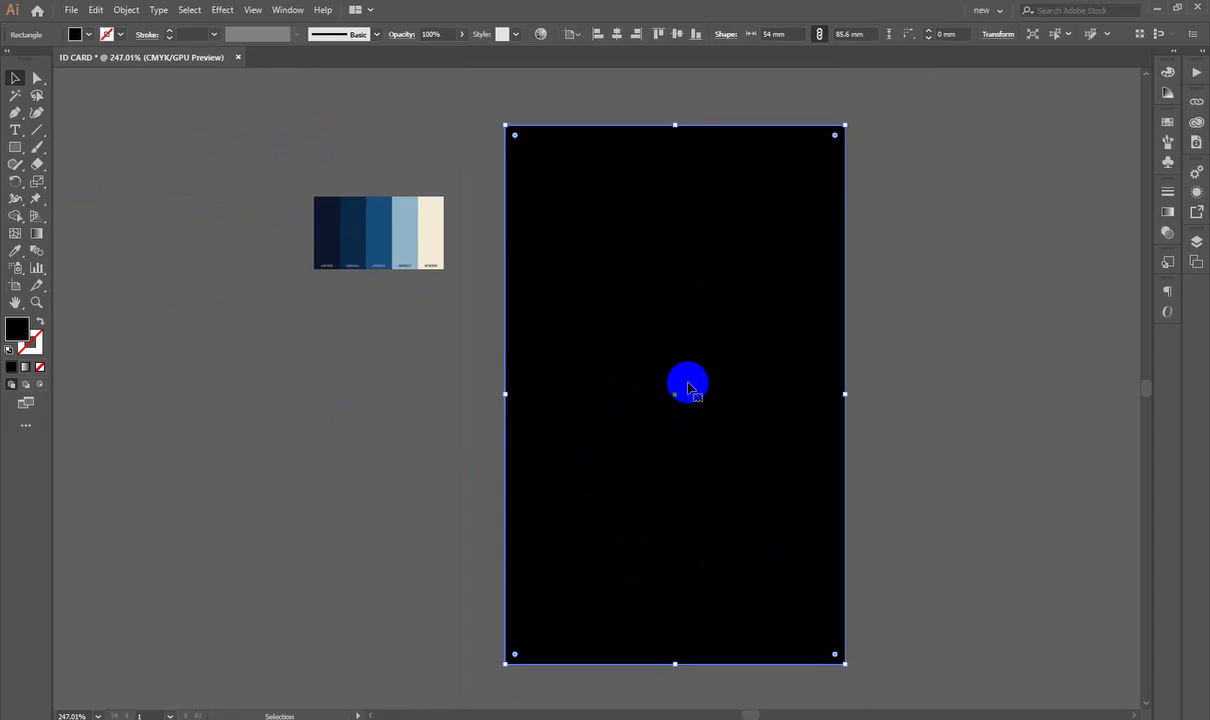
# Step: Fill the card rectangle with the palette's cream using the Eyedropper
pyautogui.click(20, 253)
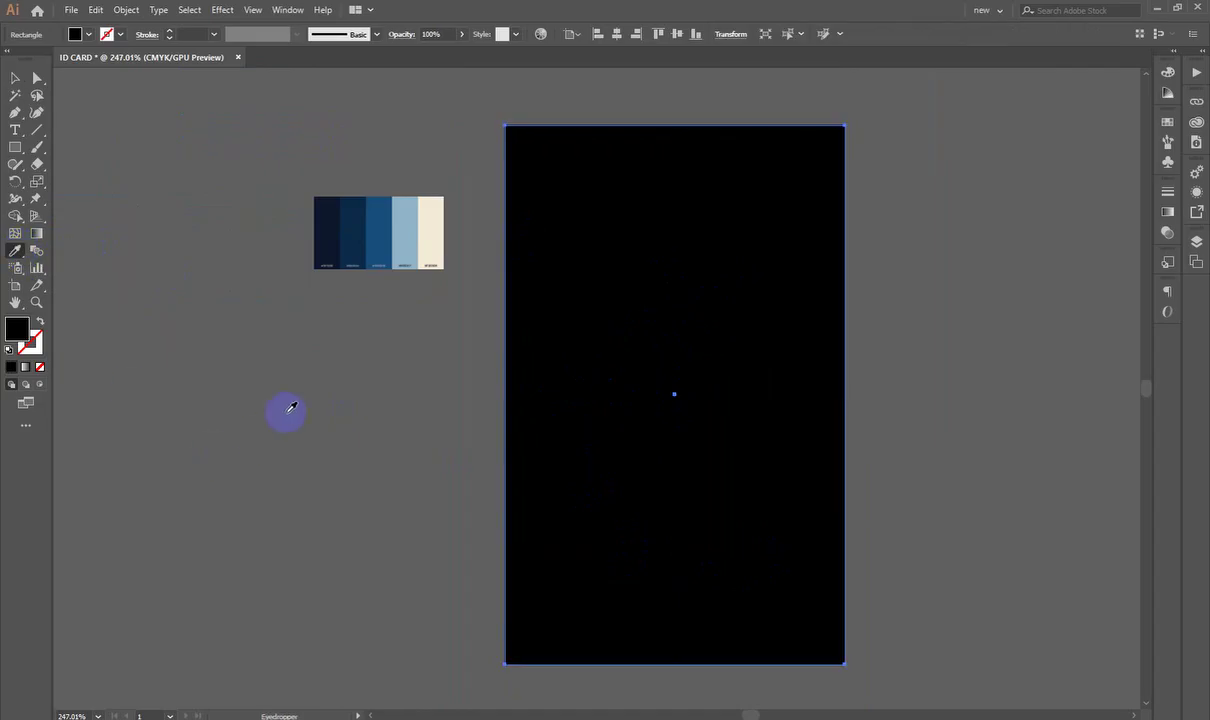
pyautogui.click(429, 225)
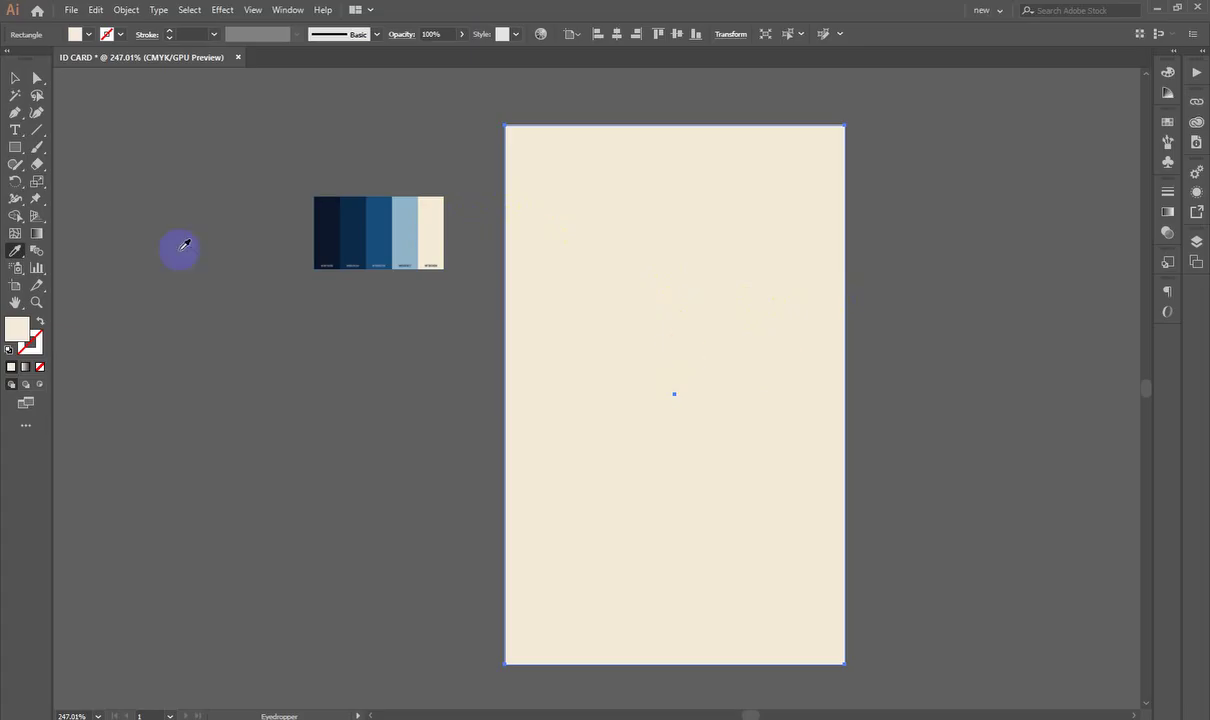
pyautogui.click(12, 82)
pyautogui.click(108, 254)
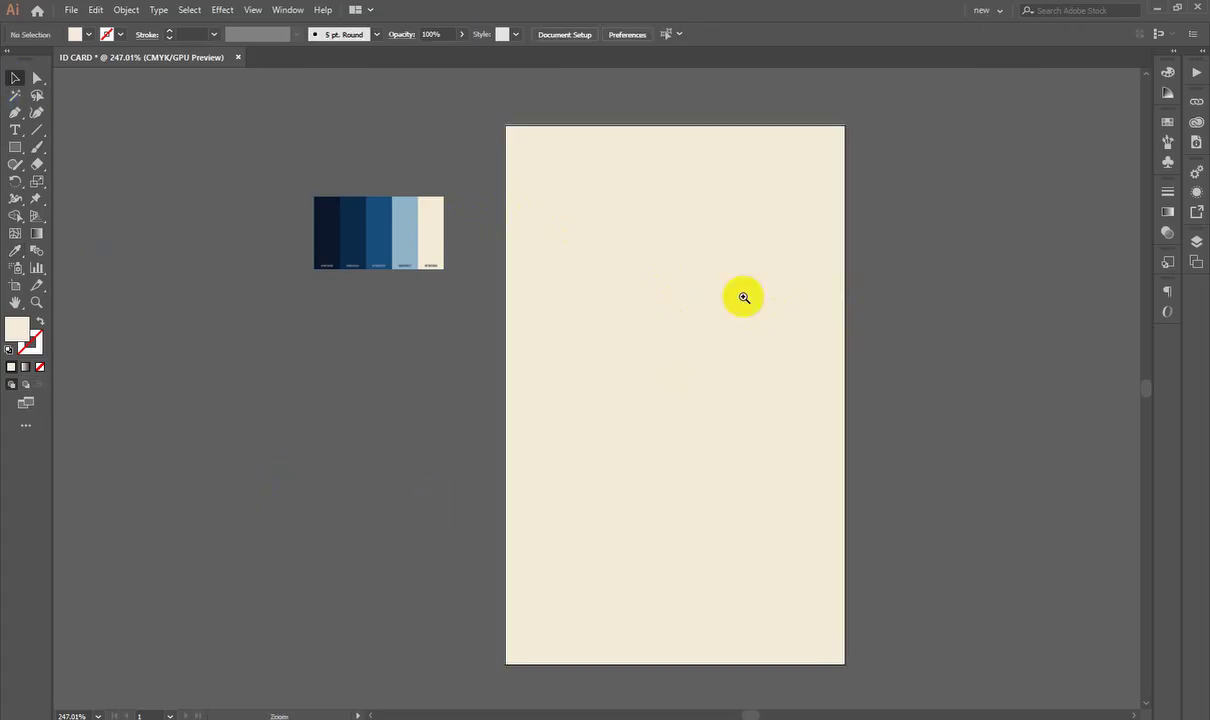
pyautogui.scroll(2, 850, 295)
pyautogui.click(550, 545)
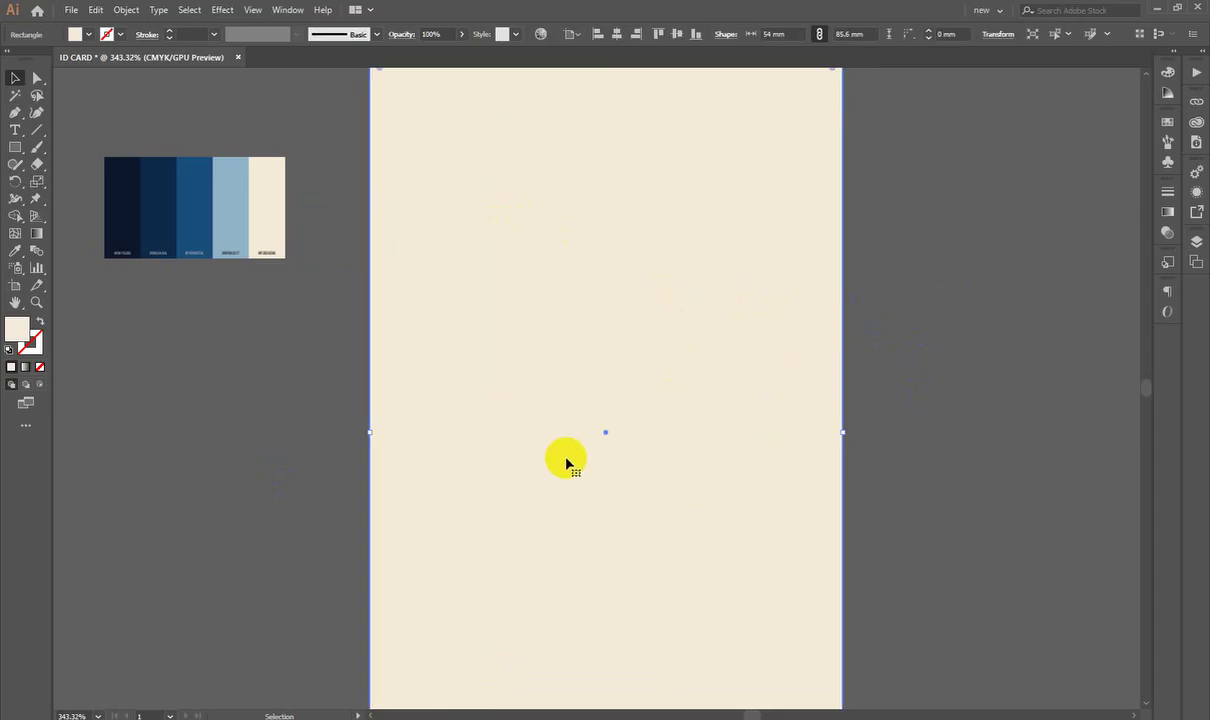
pyautogui.scroll(-1, 702, 419)
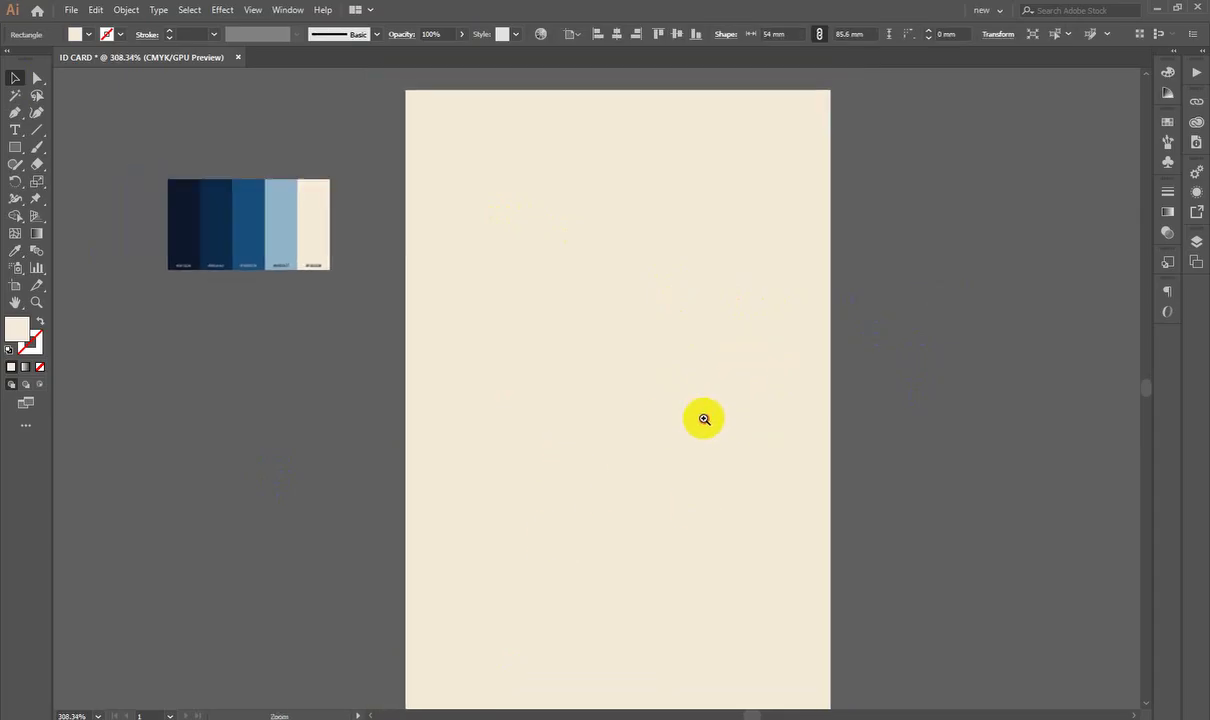
# Step: Switch the document colour mode to RGB and lighten the rectangle fill to fff8ee
pyautogui.click(74, 10)
pyautogui.moveTo(152, 362)
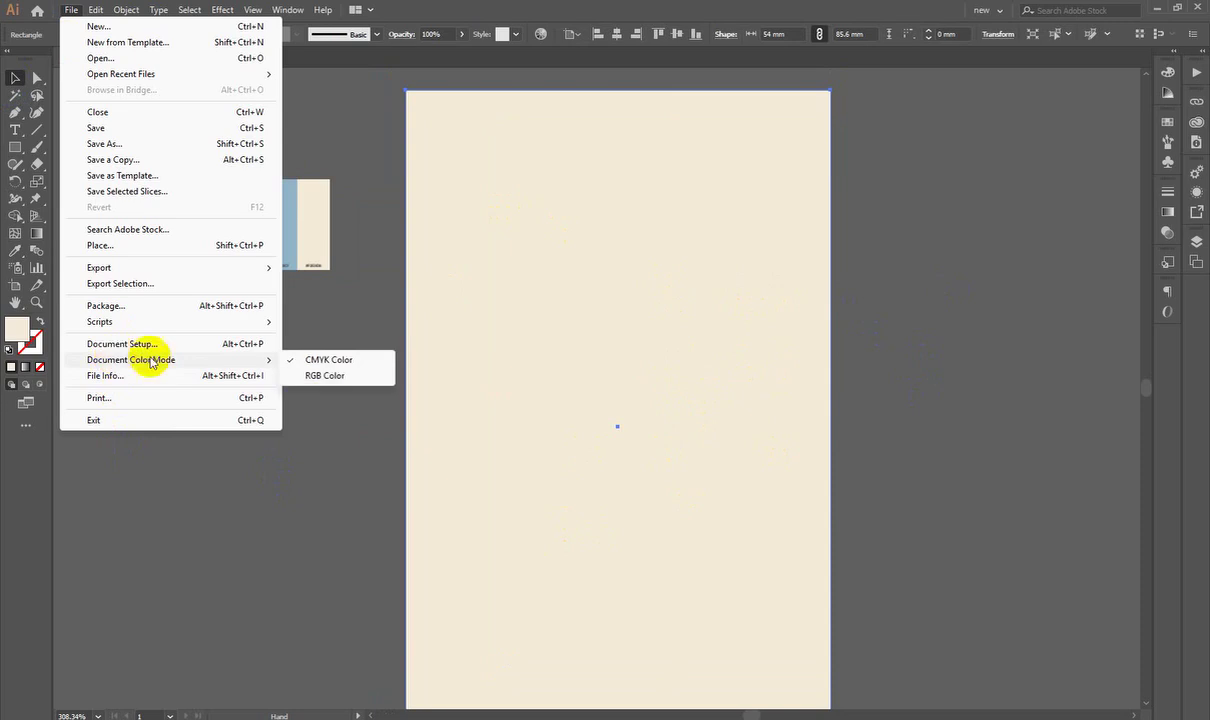
pyautogui.click(324, 376)
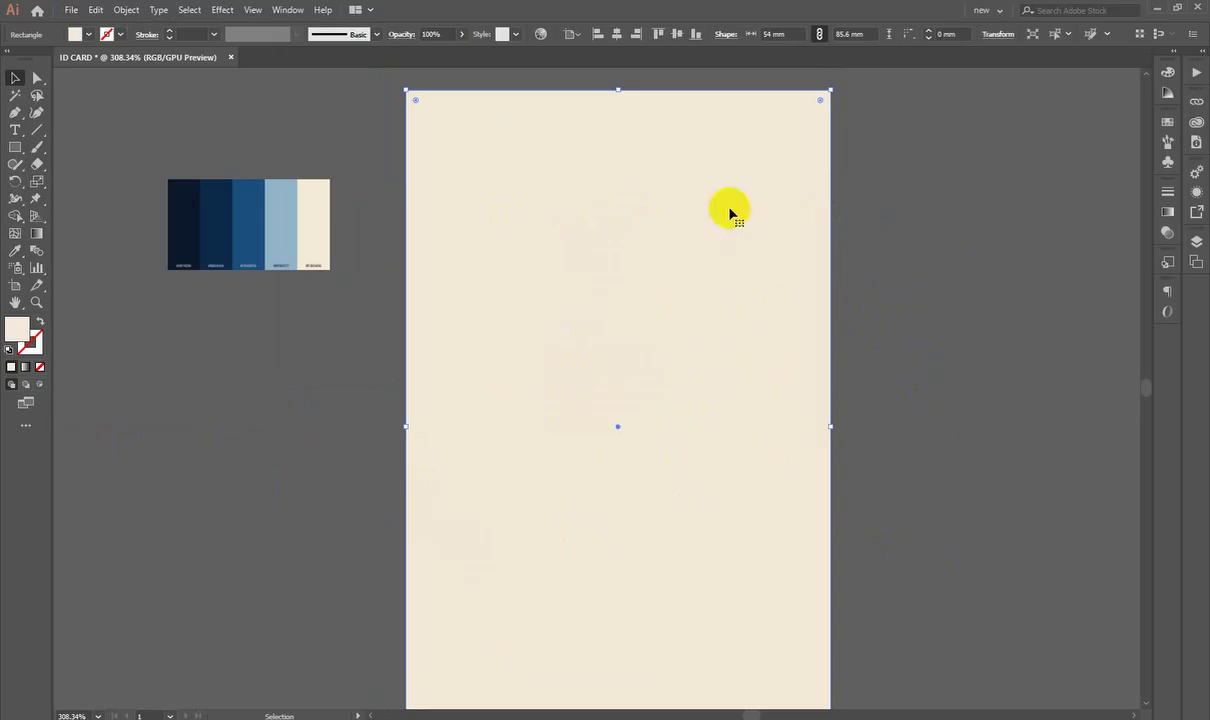
pyautogui.doubleClick(17, 329)
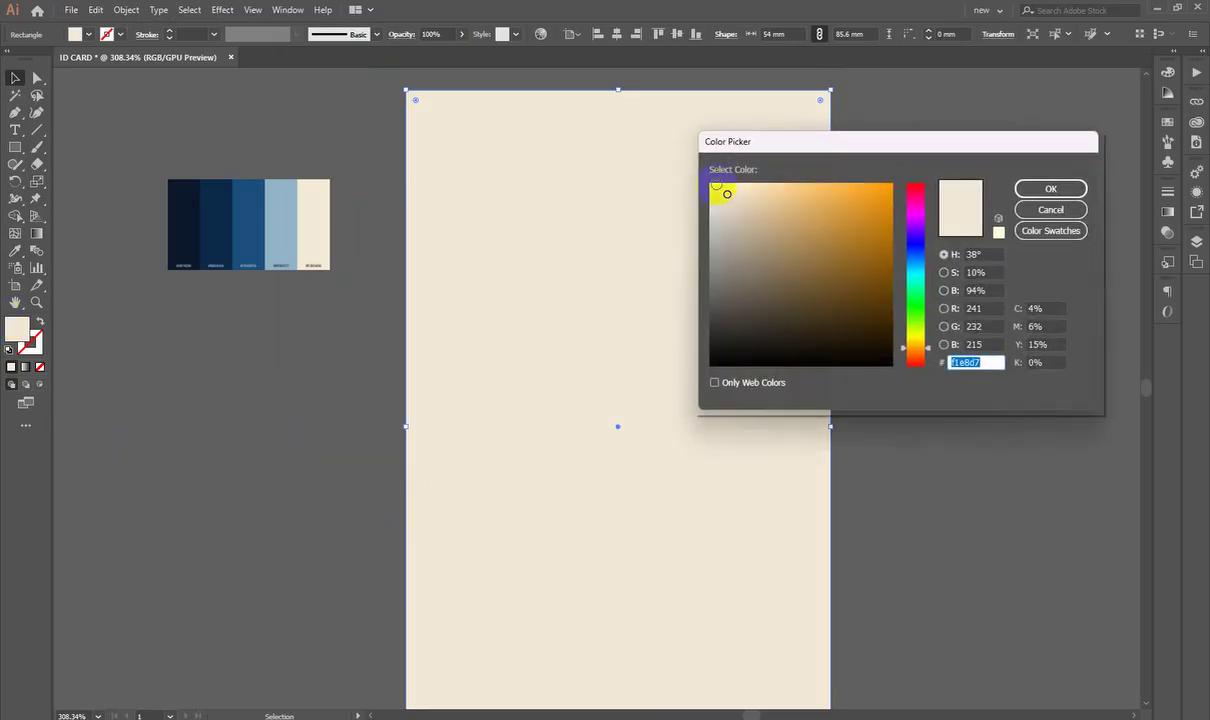
pyautogui.click(722, 185)
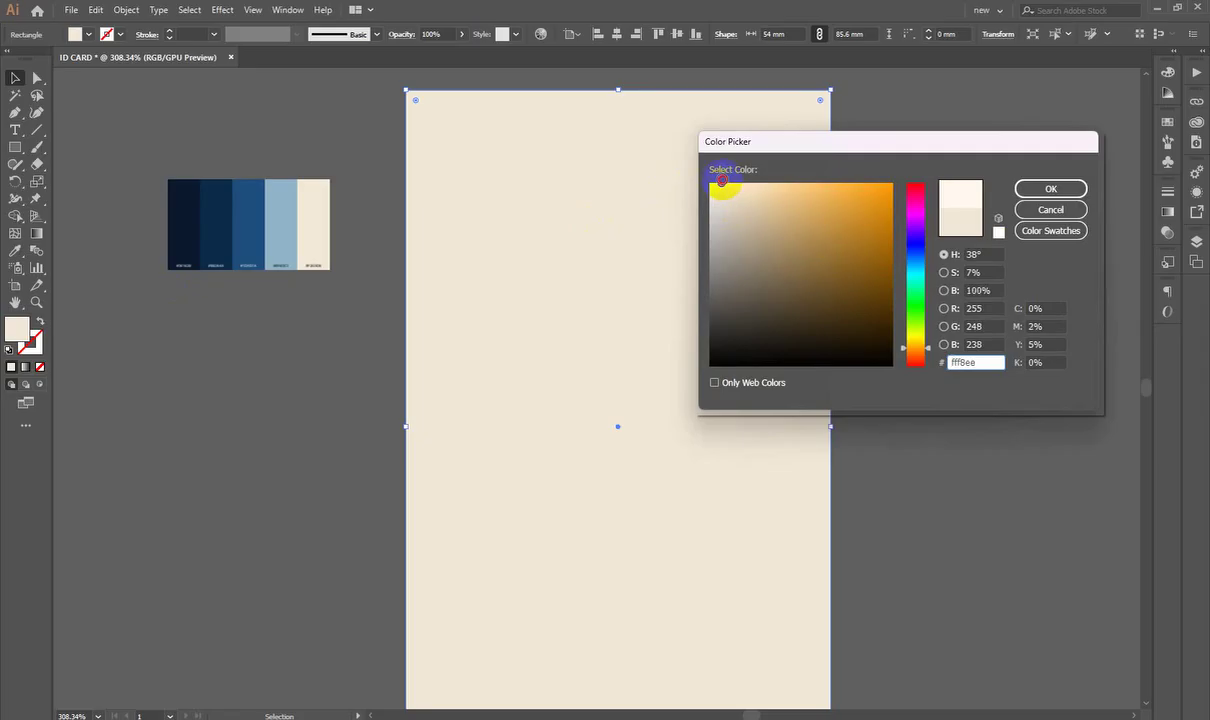
pyautogui.click(1051, 189)
pyautogui.click(1006, 379)
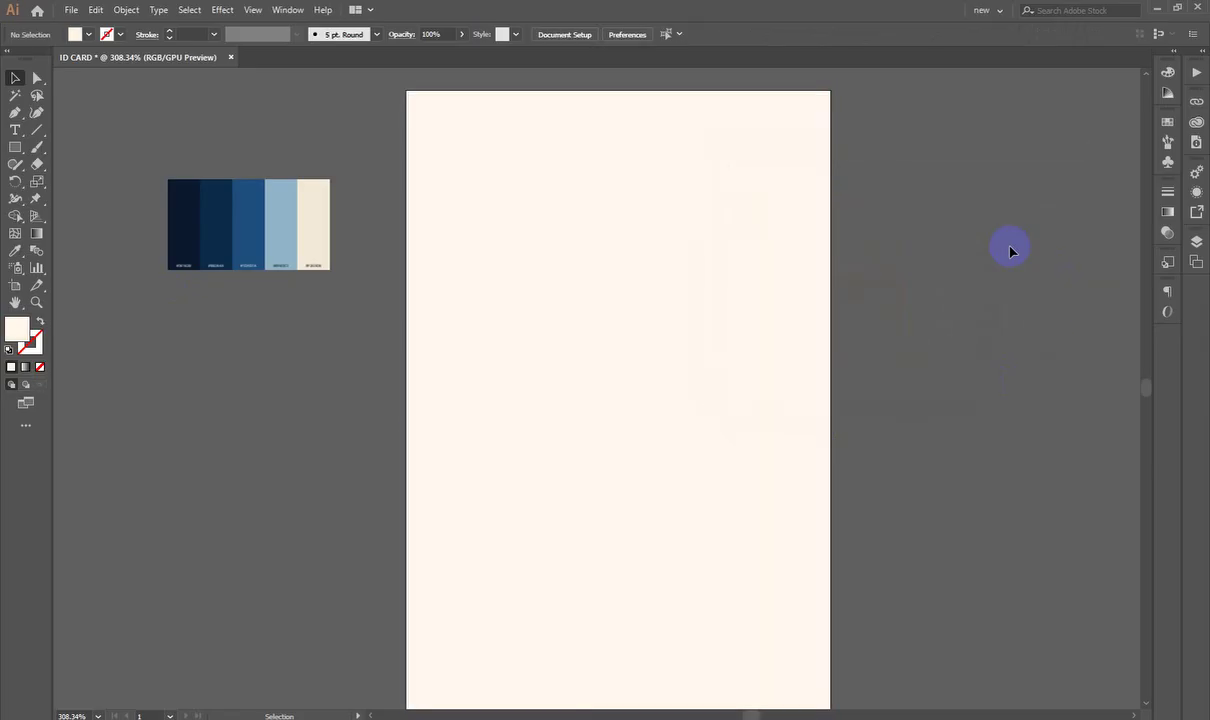
# Step: Draw a large circle with the Ellipse tool overlapping the top of the cream card
pyautogui.scroll(1, 1007, 249)
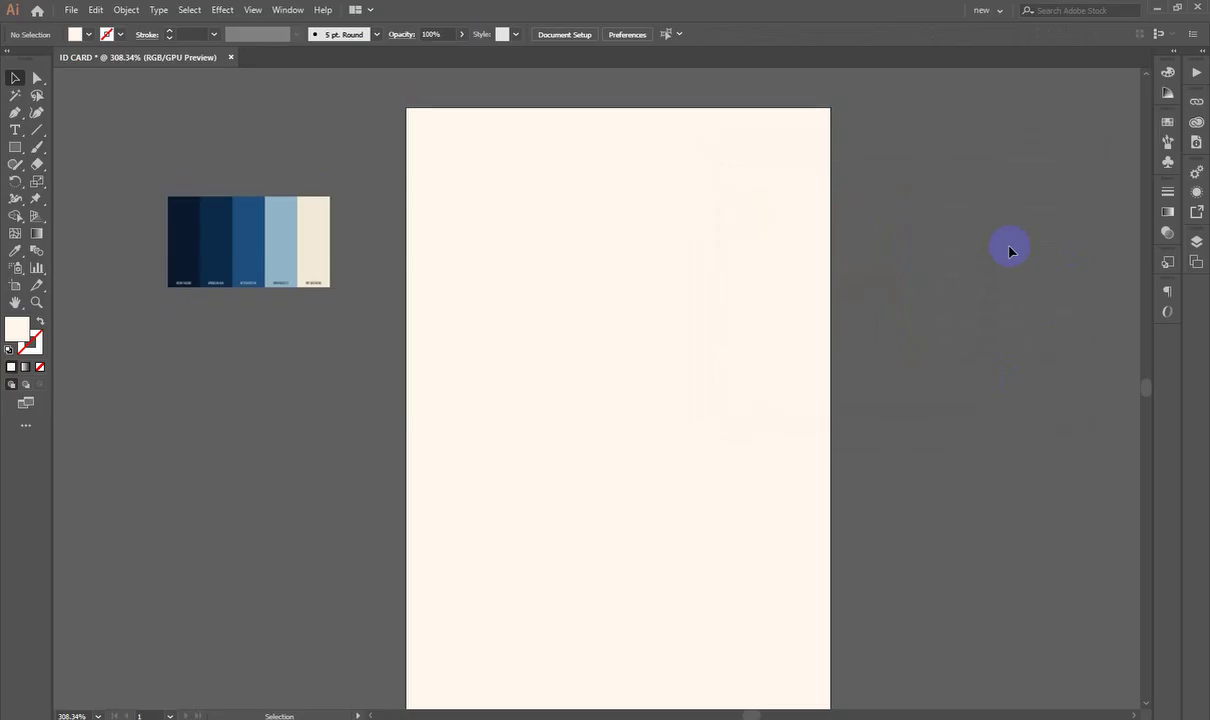
pyautogui.scroll(-2, 1006, 250)
pyautogui.keyDown('alt'); pyautogui.scroll(-2, 645, 351); pyautogui.keyUp('alt')
pyautogui.moveTo(616, 414); pyautogui.dragTo(597, 459)
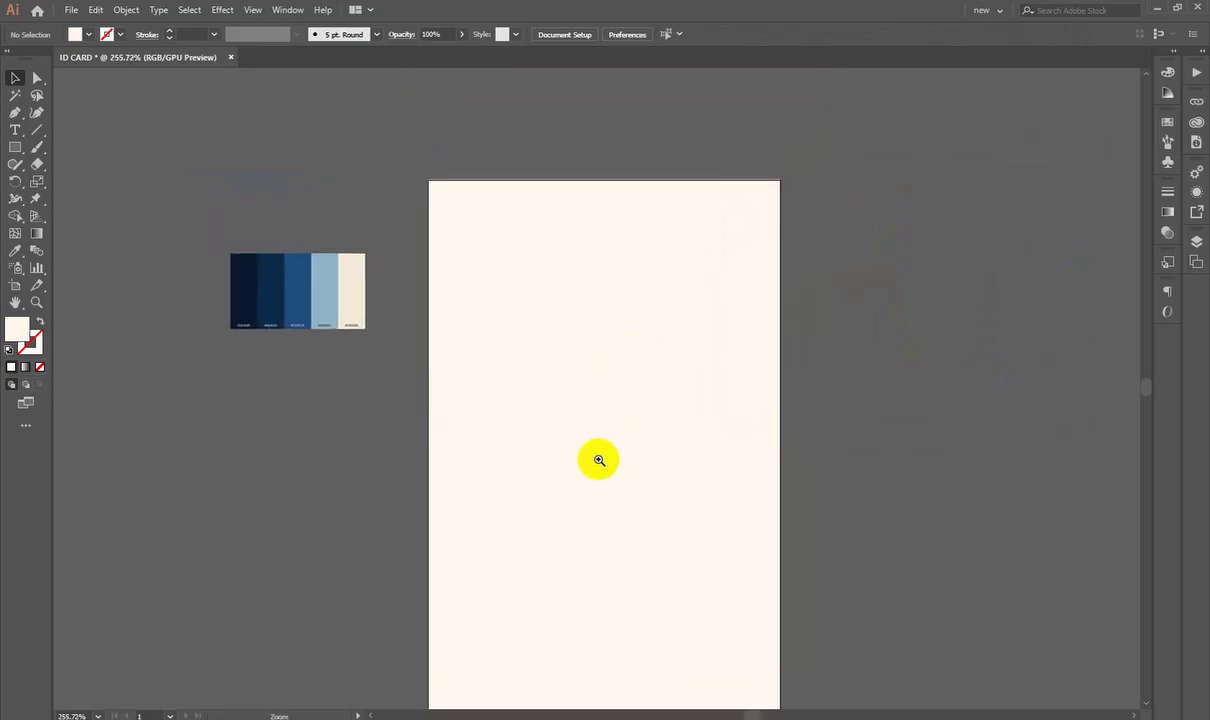
pyautogui.keyDown('alt'); pyautogui.scroll(-2, 551, 402); pyautogui.keyUp('alt')
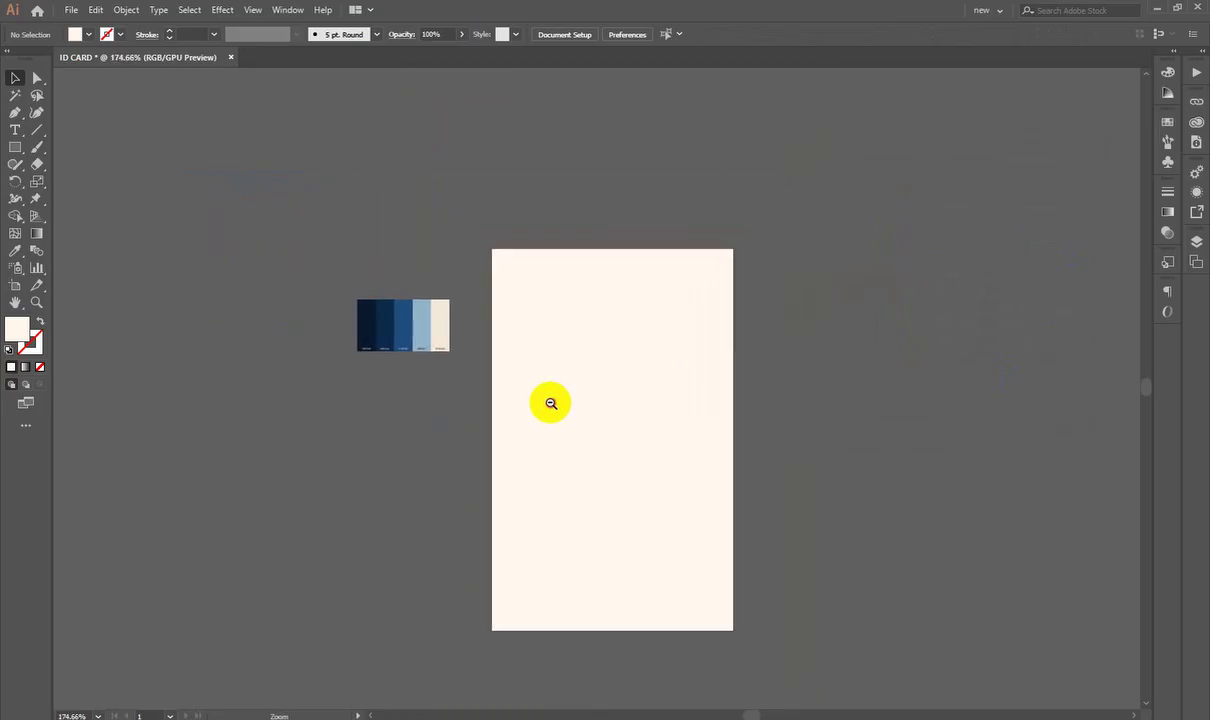
pyautogui.click(13, 152)
pyautogui.click(62, 181)
pyautogui.keyDown('alt'); pyautogui.scroll(2, 683, 286); pyautogui.keyUp('alt')
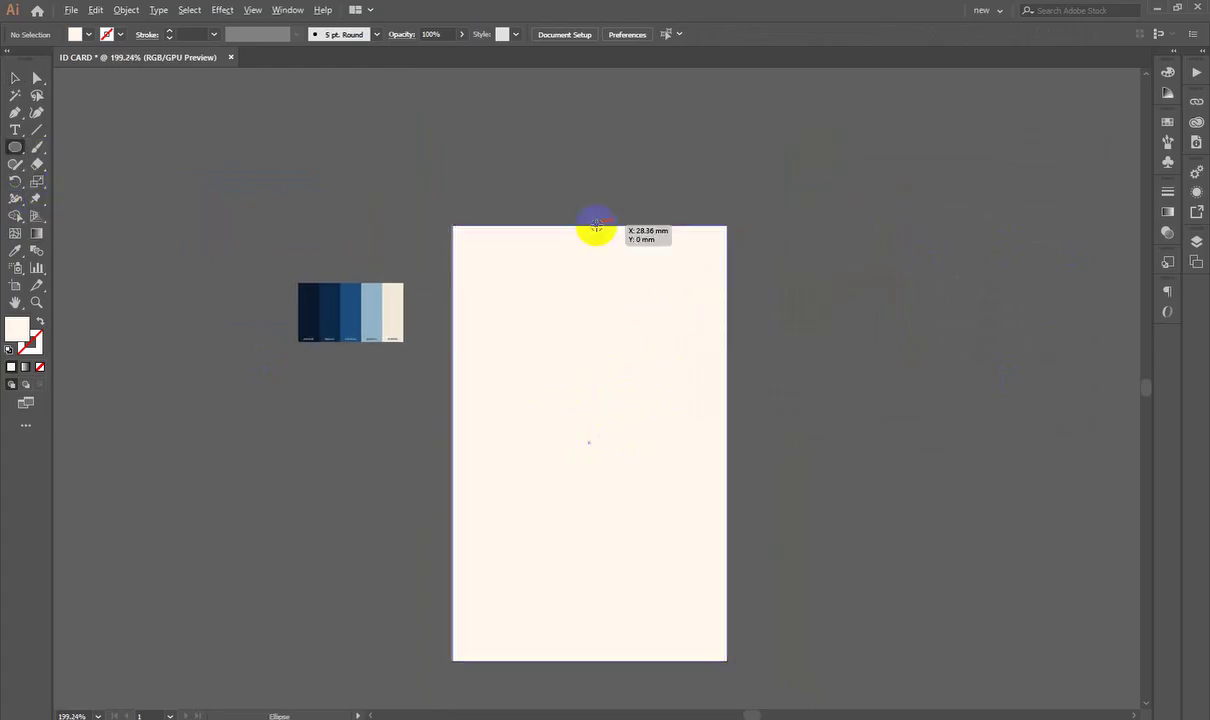
pyautogui.moveTo(596, 226); pyautogui.dragTo(770, 381)
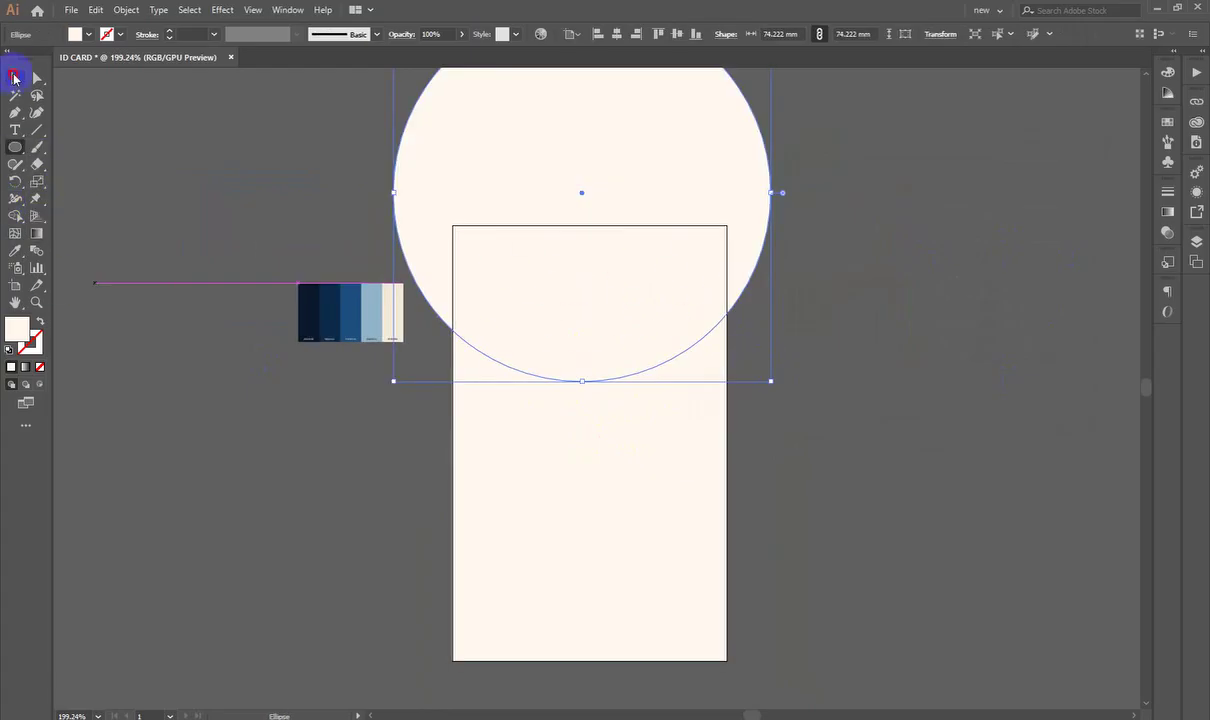
pyautogui.click(13, 77)
pyautogui.moveTo(646, 209); pyautogui.dragTo(664, 184)
# Step: Fill the circle with the palette's dark navy using the Eyedropper
pyautogui.keyDown('alt'); pyautogui.scroll(3, 596, 324); pyautogui.keyUp('alt')
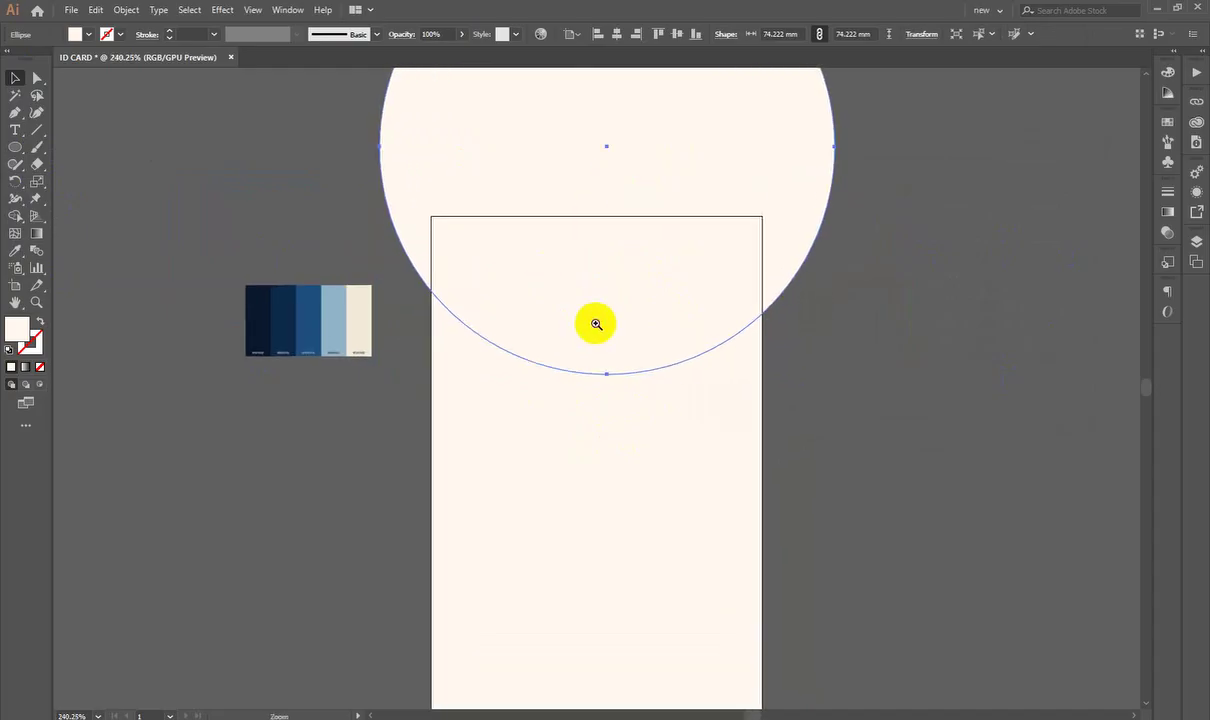
pyautogui.click(15, 250)
pyautogui.click(284, 310)
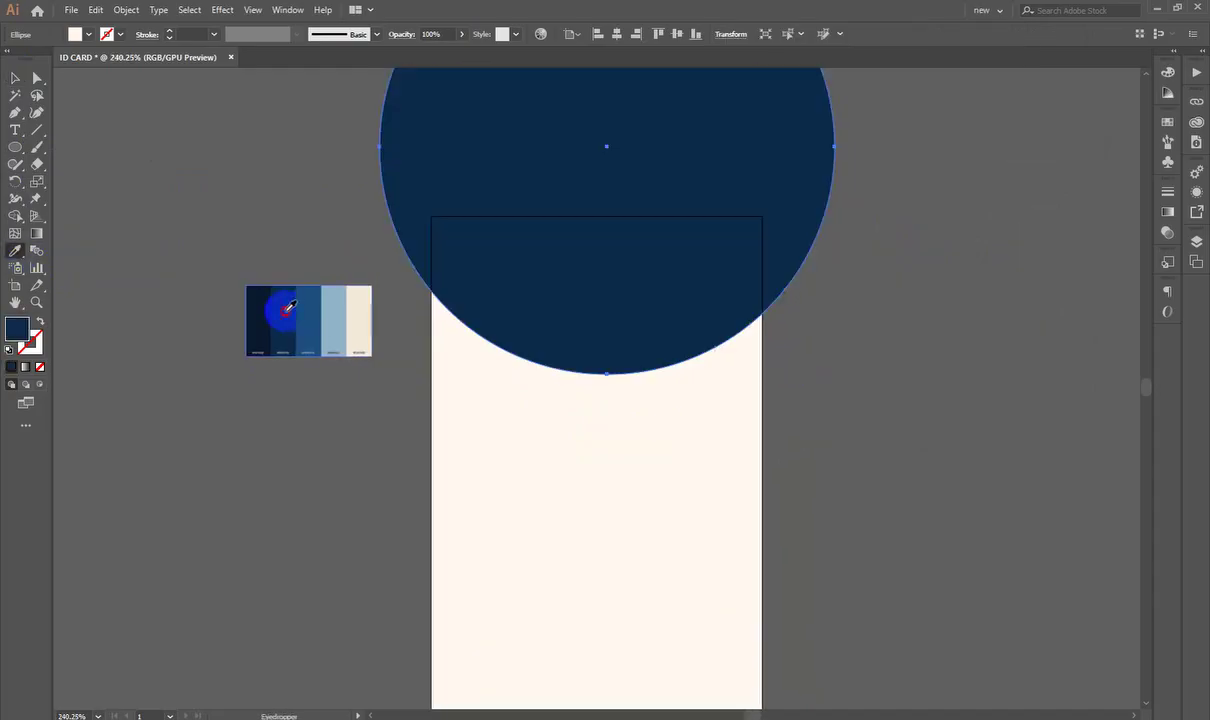
pyautogui.click(26, 113)
pyautogui.click(13, 77)
pyautogui.click(218, 157)
# Step: Select and deselect the 74.222 mm navy circle, panning to check how it overlaps the card
pyautogui.scroll(1, 218, 157)
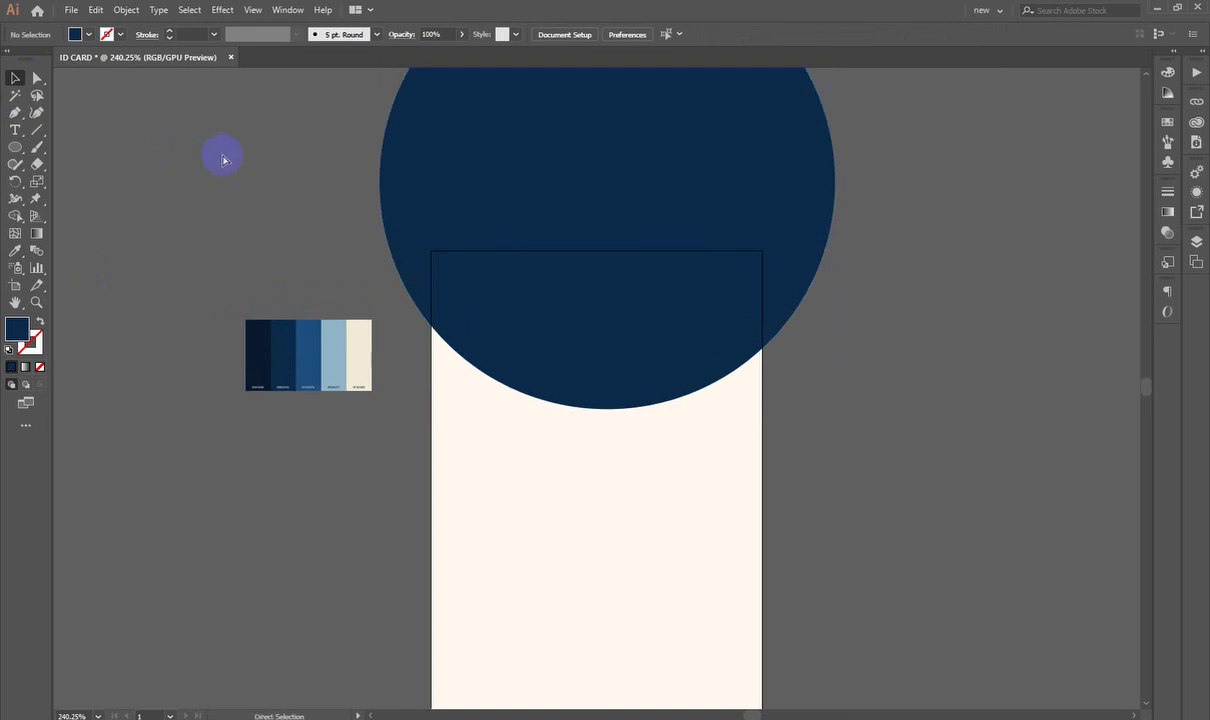
pyautogui.moveTo(857, 458); pyautogui.dragTo(880, 518)
pyautogui.click(786, 349)
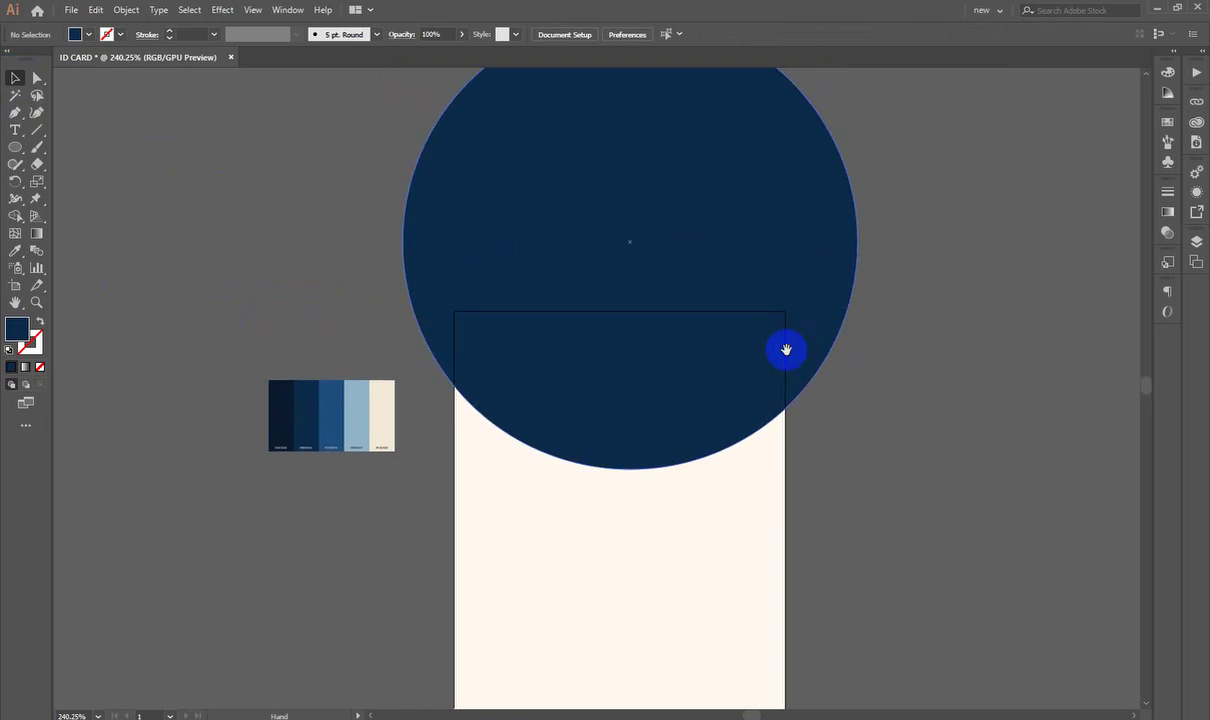
pyautogui.scroll(-1, 597, 270)
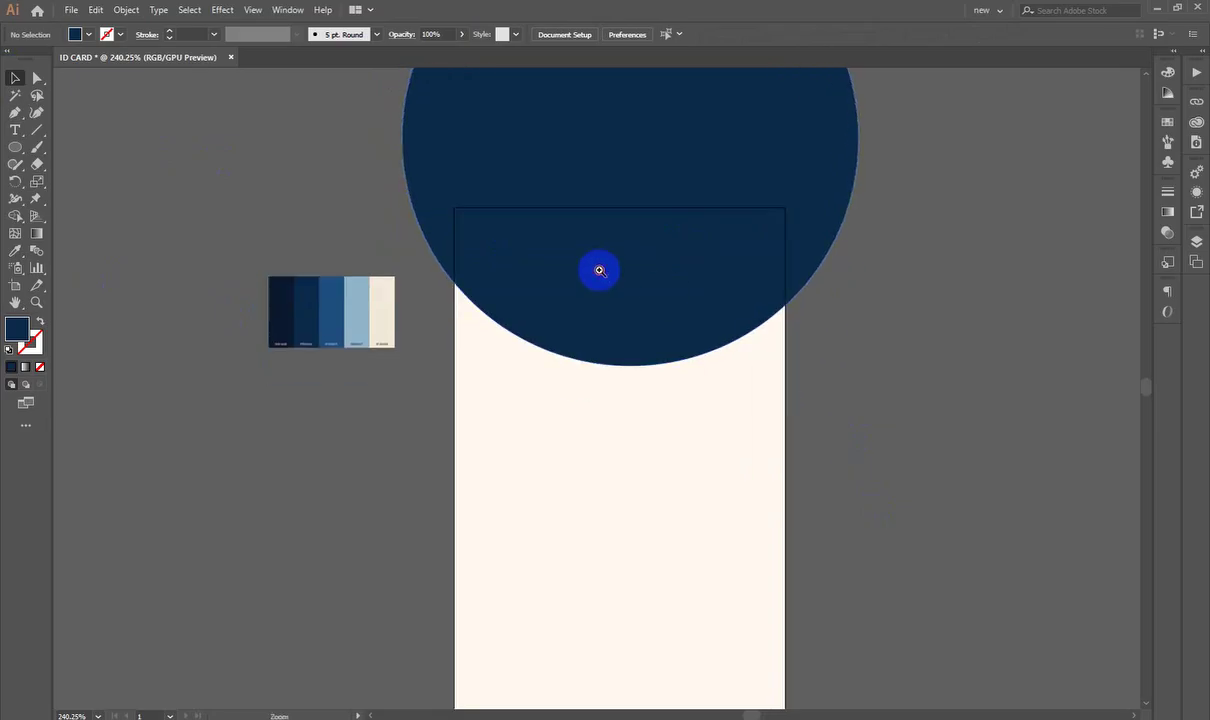
pyautogui.scroll(1, 665, 216)
pyautogui.click(659, 210)
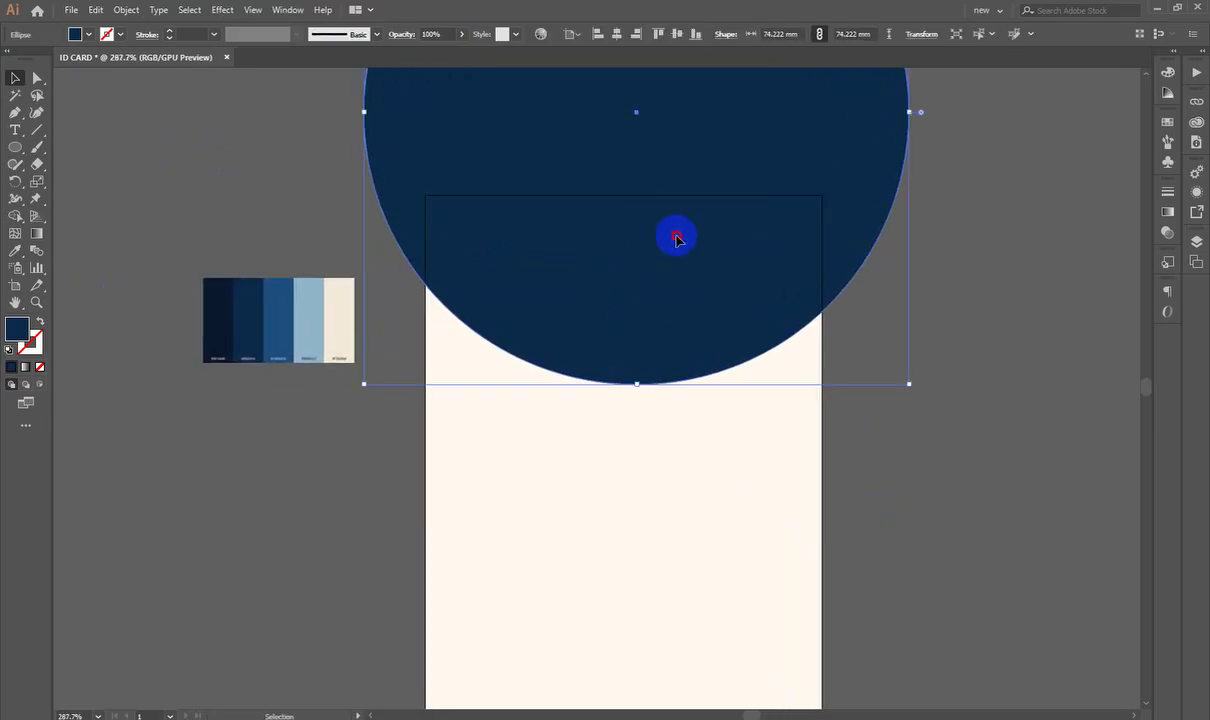
pyautogui.click(1028, 326)
pyautogui.scroll(-1, 799, 416)
pyautogui.moveTo(799, 416); pyautogui.dragTo(791, 448)
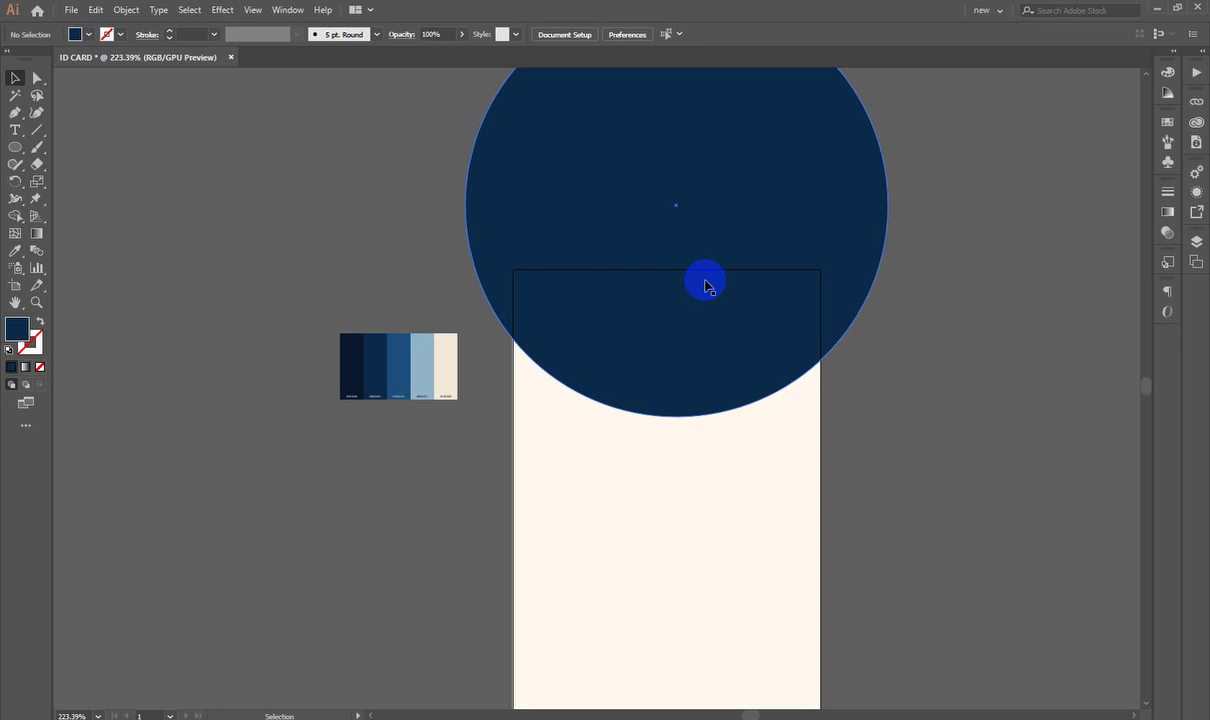
# Step: Browse the Edit and Object menus, opening and closing the custom spelling dictionary
pyautogui.click(96, 10)
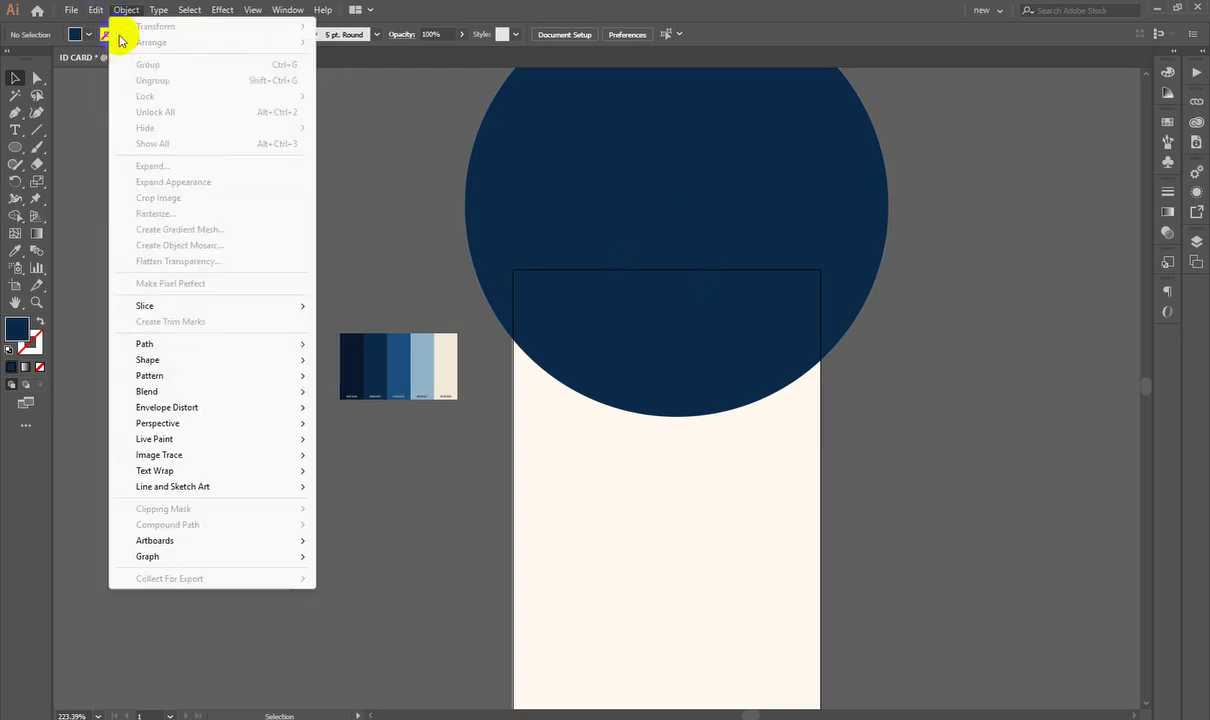
pyautogui.click(97, 11)
pyautogui.click(97, 11)
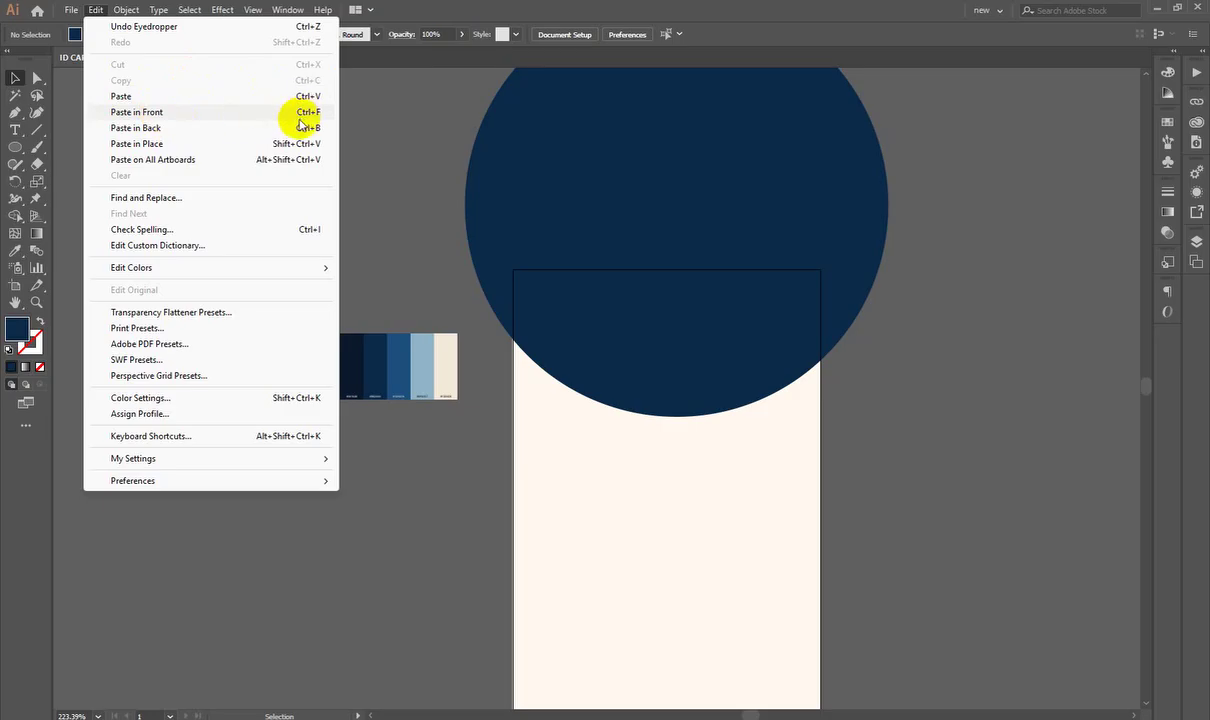
pyautogui.click(316, 245)
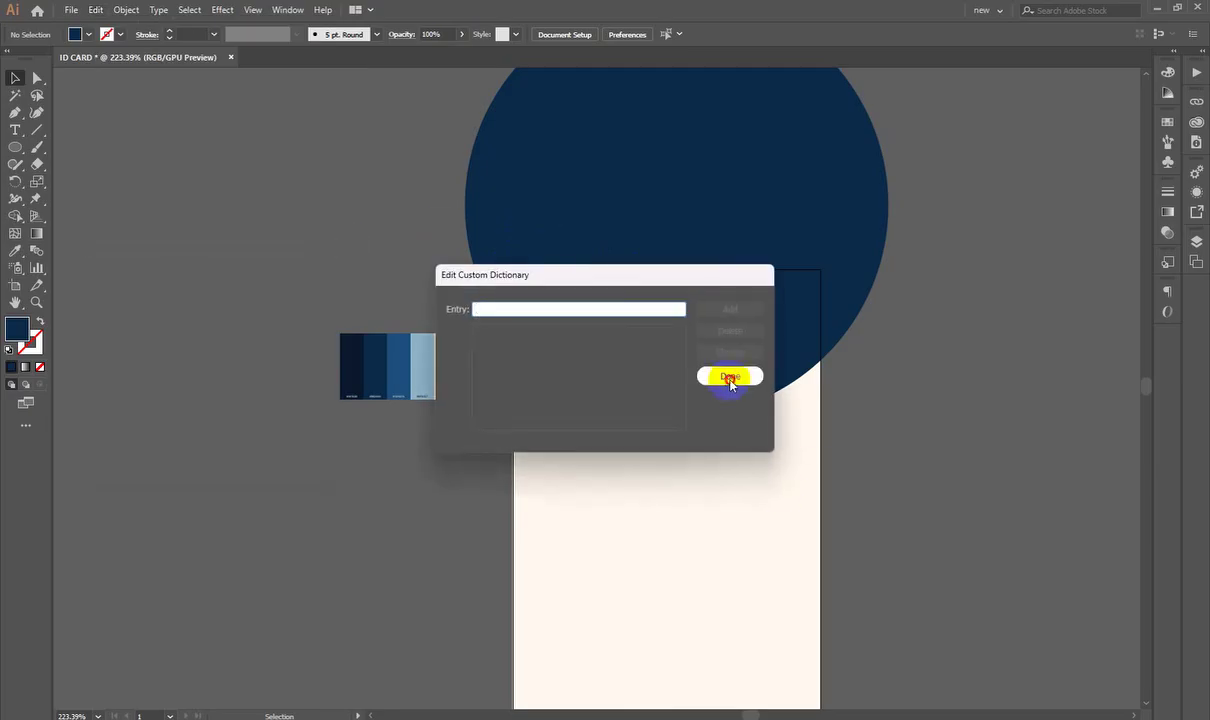
pyautogui.click(729, 377)
pyautogui.click(472, 223)
# Step: Duplicate the navy circle in place and nudge the copy slightly lower
pyautogui.keyDown('ctrl'); pyautogui.click(560, 222); pyautogui.keyUp('ctrl')
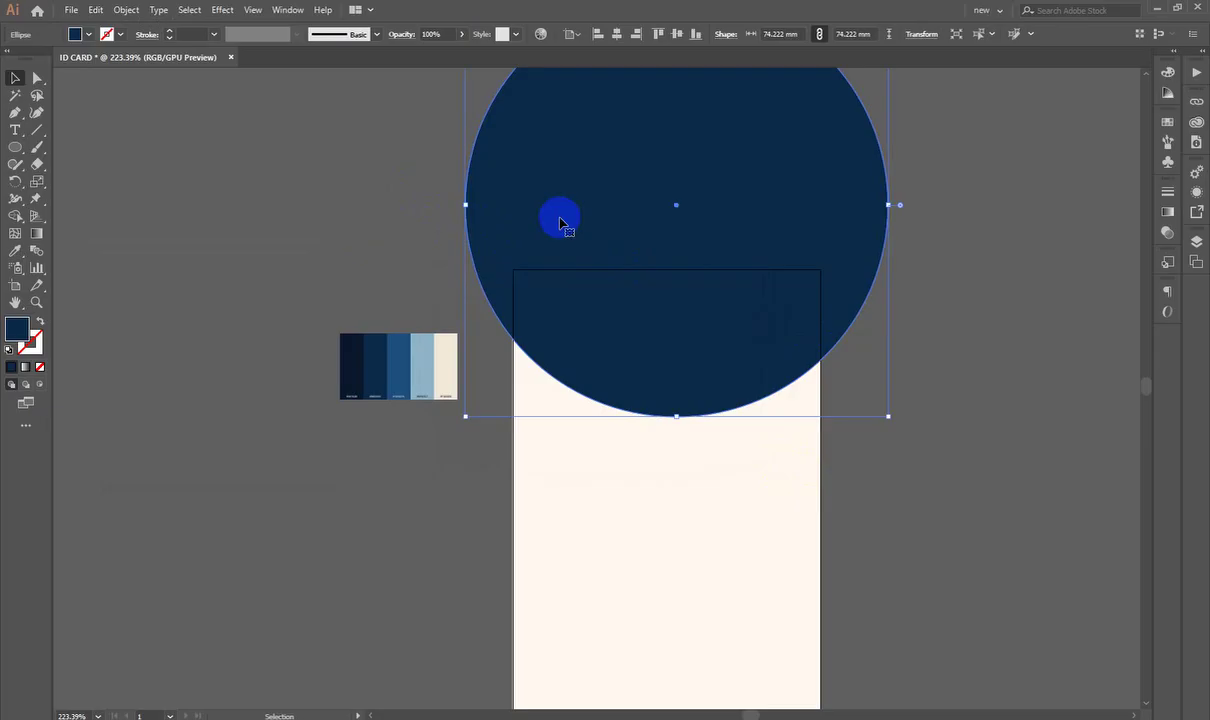
pyautogui.moveTo(560, 222); pyautogui.dragTo(971, 350)
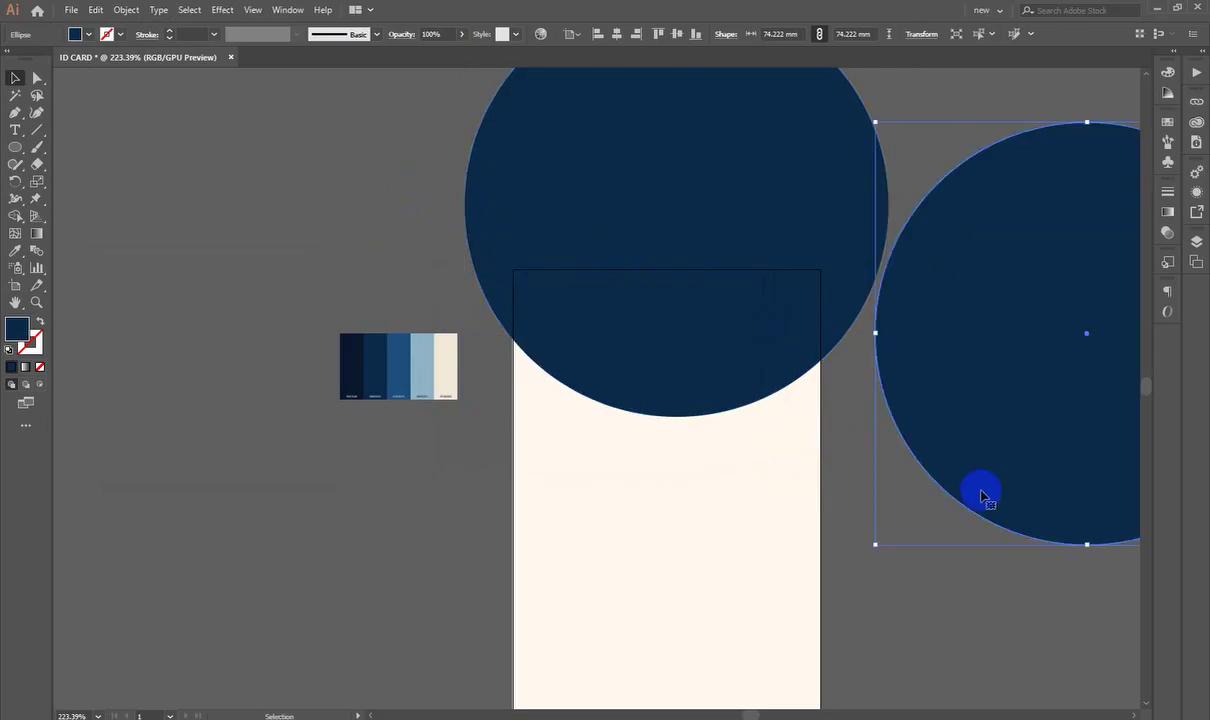
pyautogui.hotkey('ctrl', 'z')
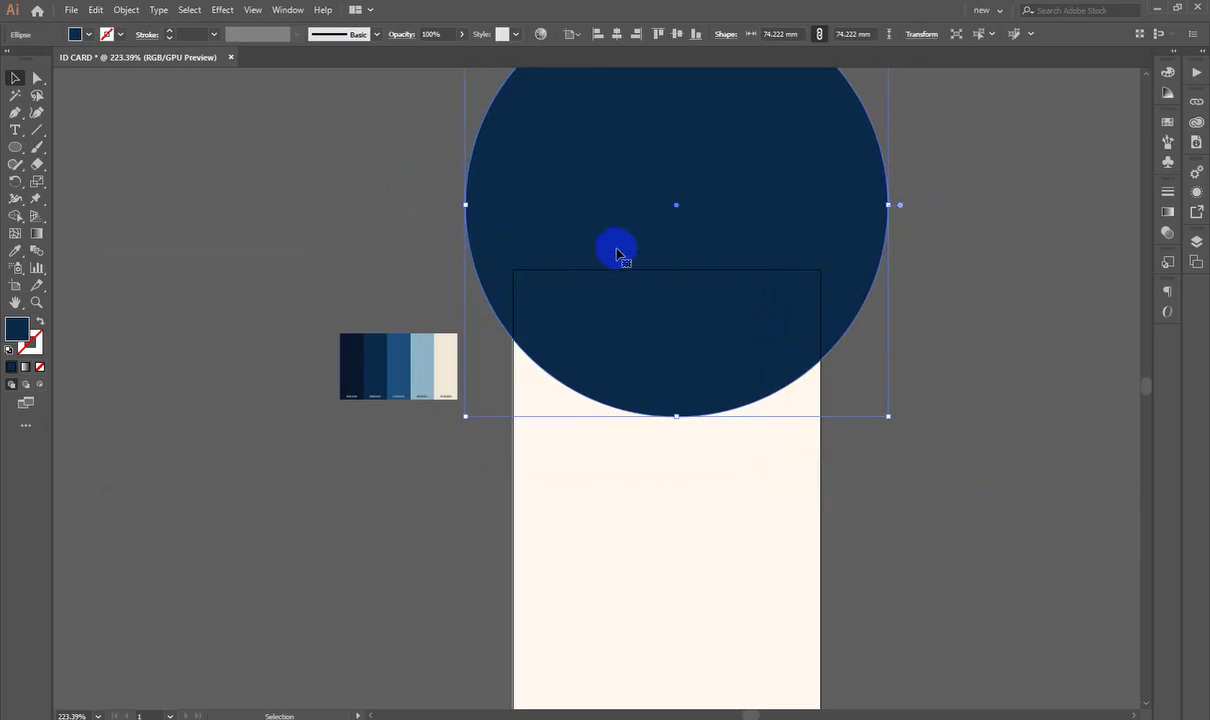
pyautogui.hotkey('alt', 'Up')
pyautogui.hotkey('alt', 'Up')
pyautogui.hotkey('alt', 'Up')
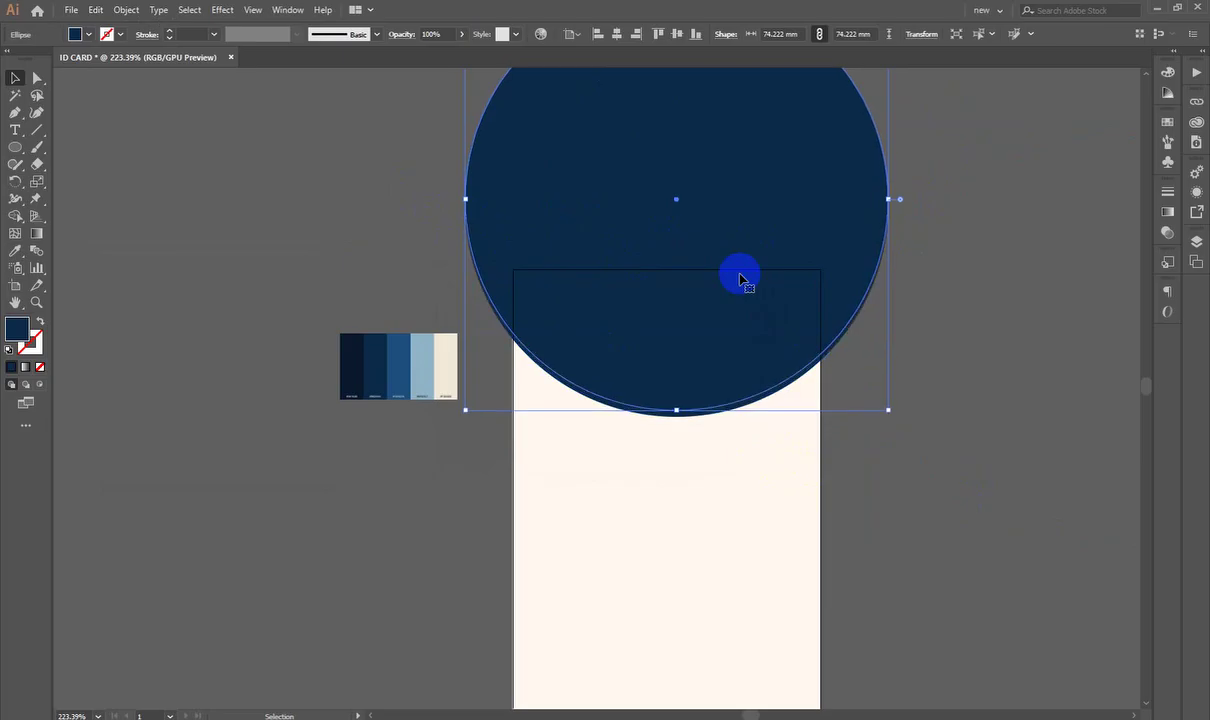
pyautogui.moveTo(689, 411); pyautogui.dragTo(689, 418)
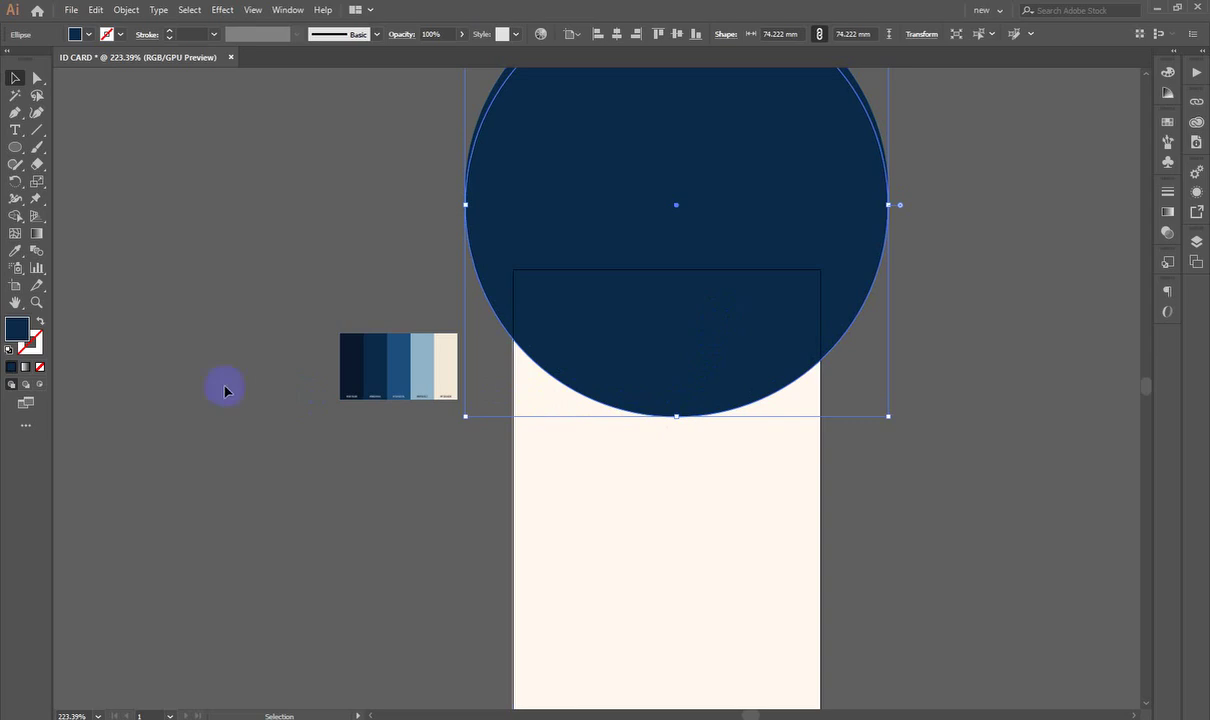
# Step: Fill the lowered copy with orange #ff8500 so it shows as a rim
pyautogui.doubleClick(10, 335)
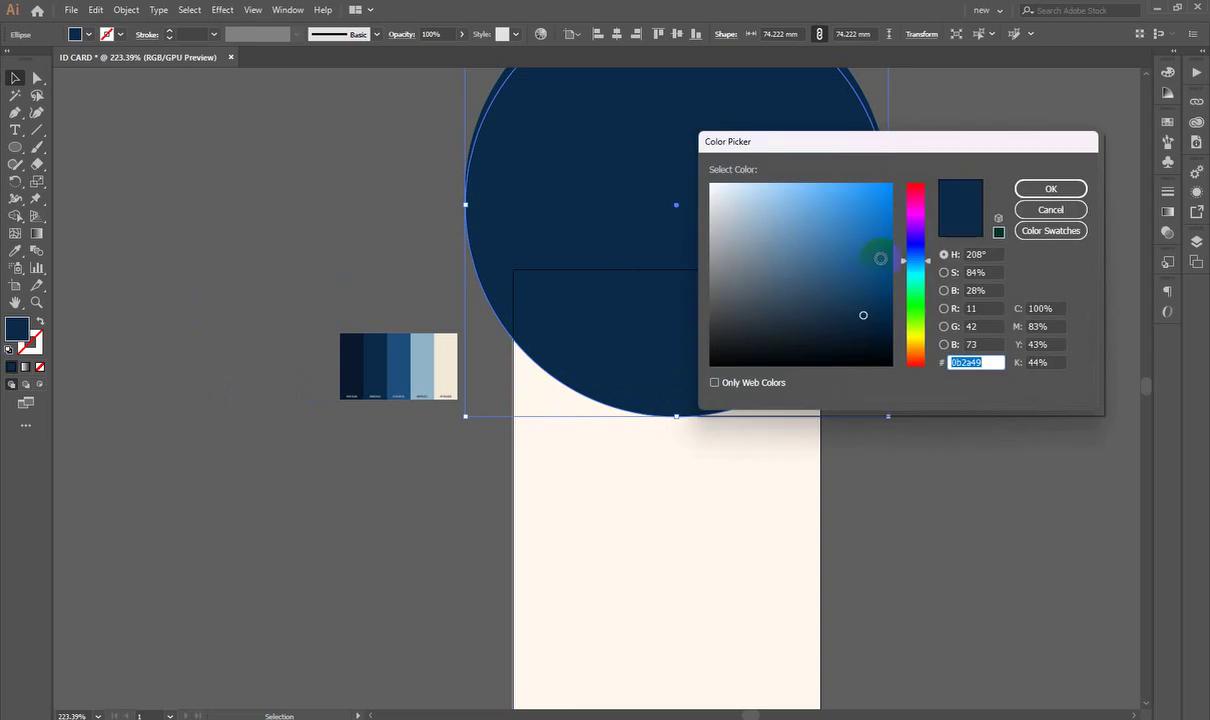
pyautogui.moveTo(920, 342); pyautogui.dragTo(917, 352)
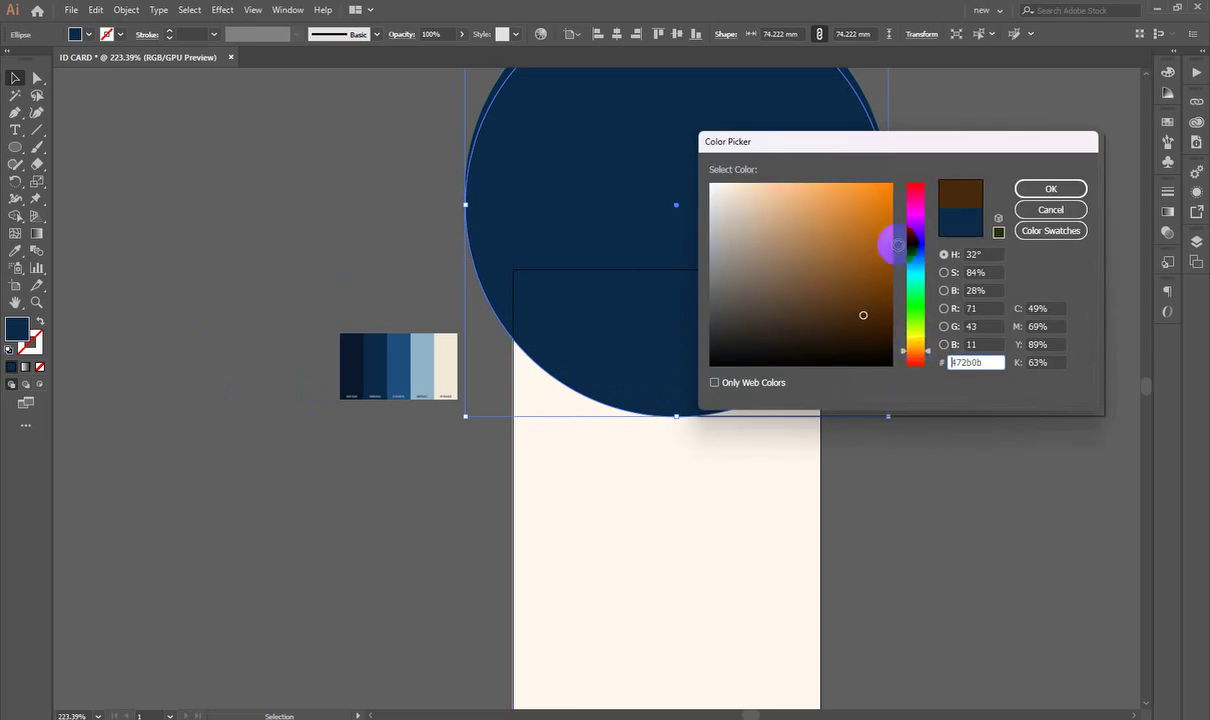
pyautogui.click(889, 186)
pyautogui.click(1050, 189)
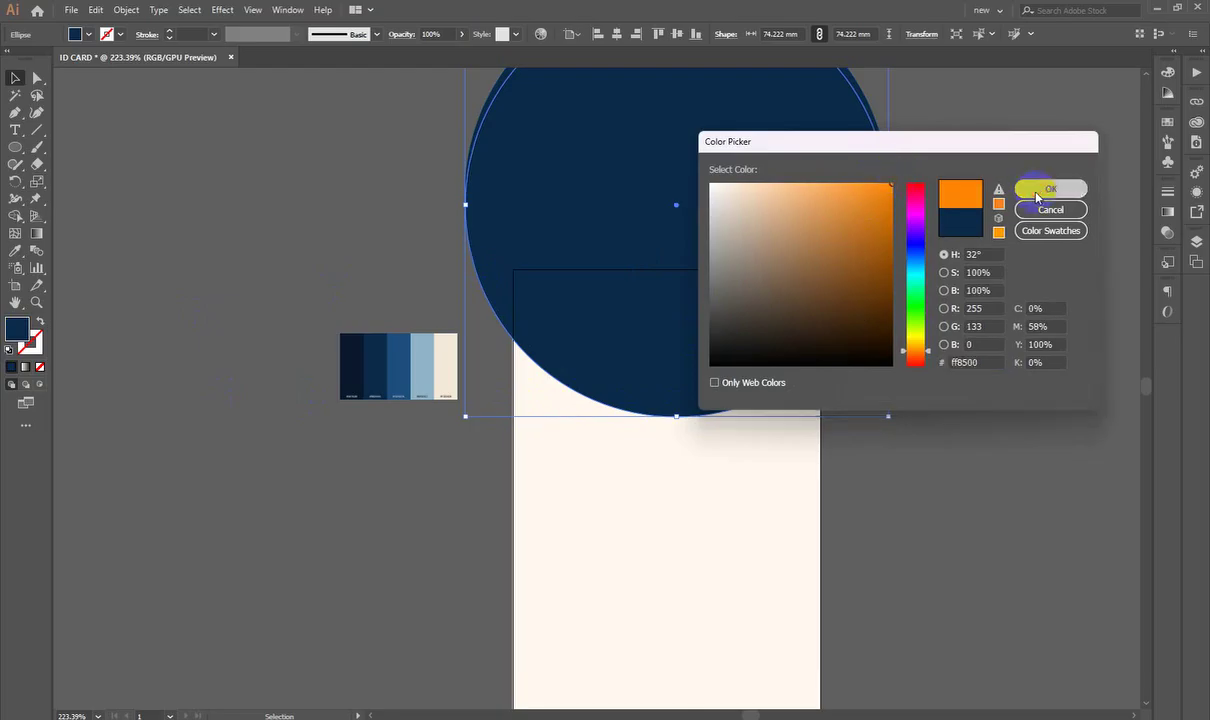
pyautogui.click(1035, 196)
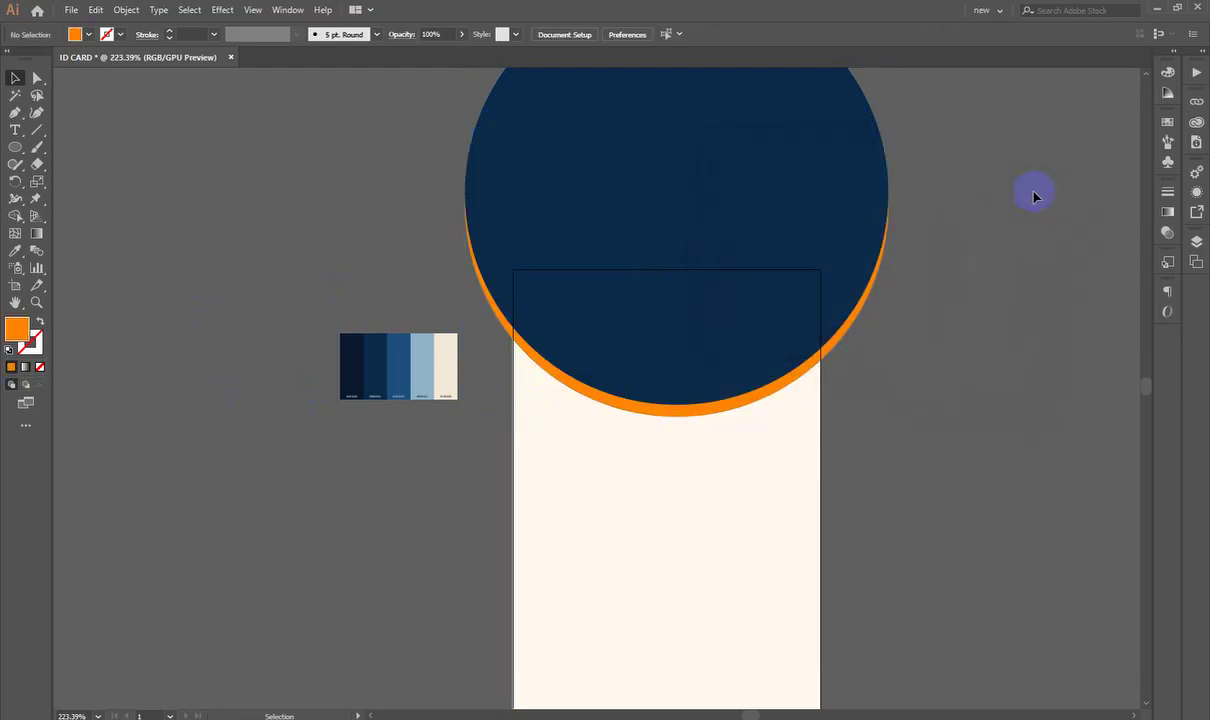
pyautogui.click(776, 230)
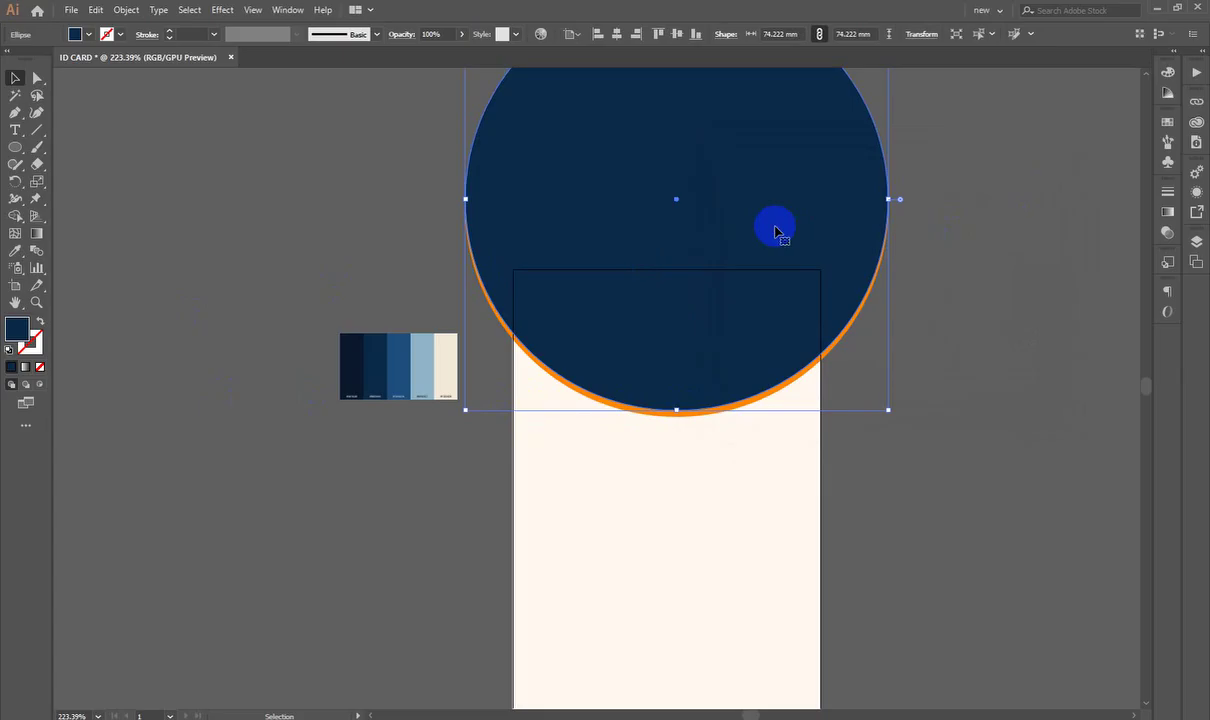
# Step: Draw a small circle centred on the navy circle's lower edge
pyautogui.click(988, 319)
pyautogui.scroll(1, 975, 331)
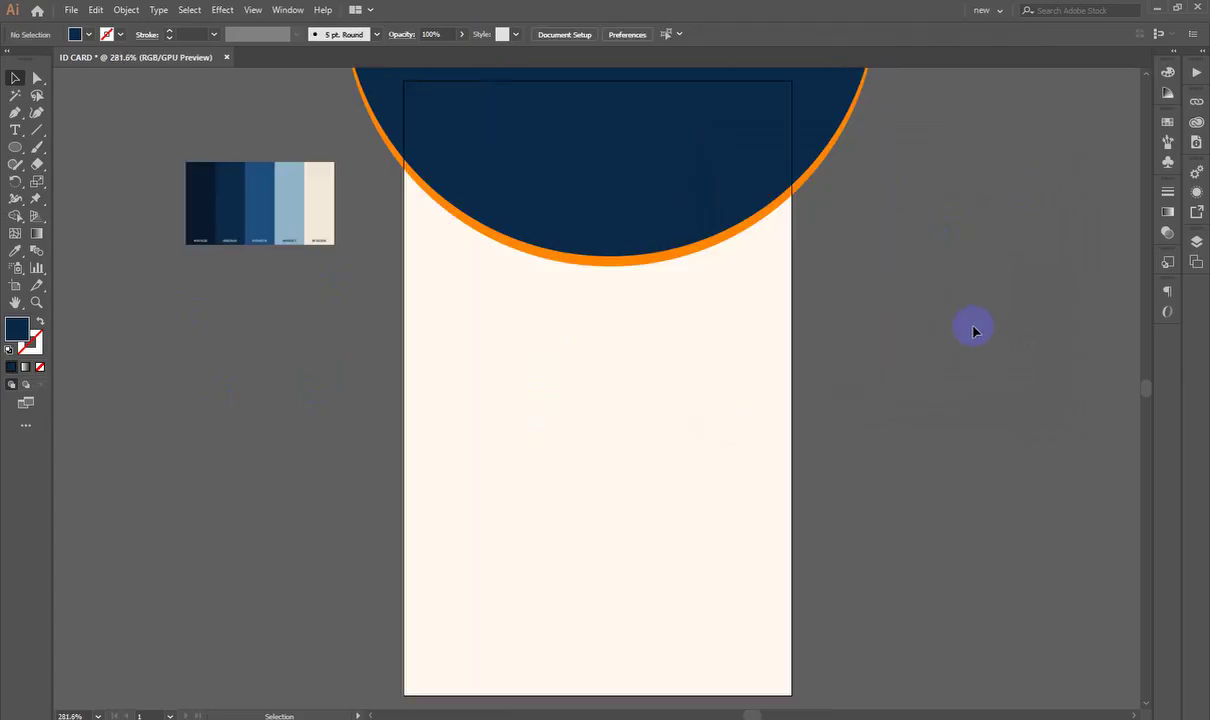
pyautogui.scroll(1, 975, 331)
pyautogui.scroll(1, 575, 343)
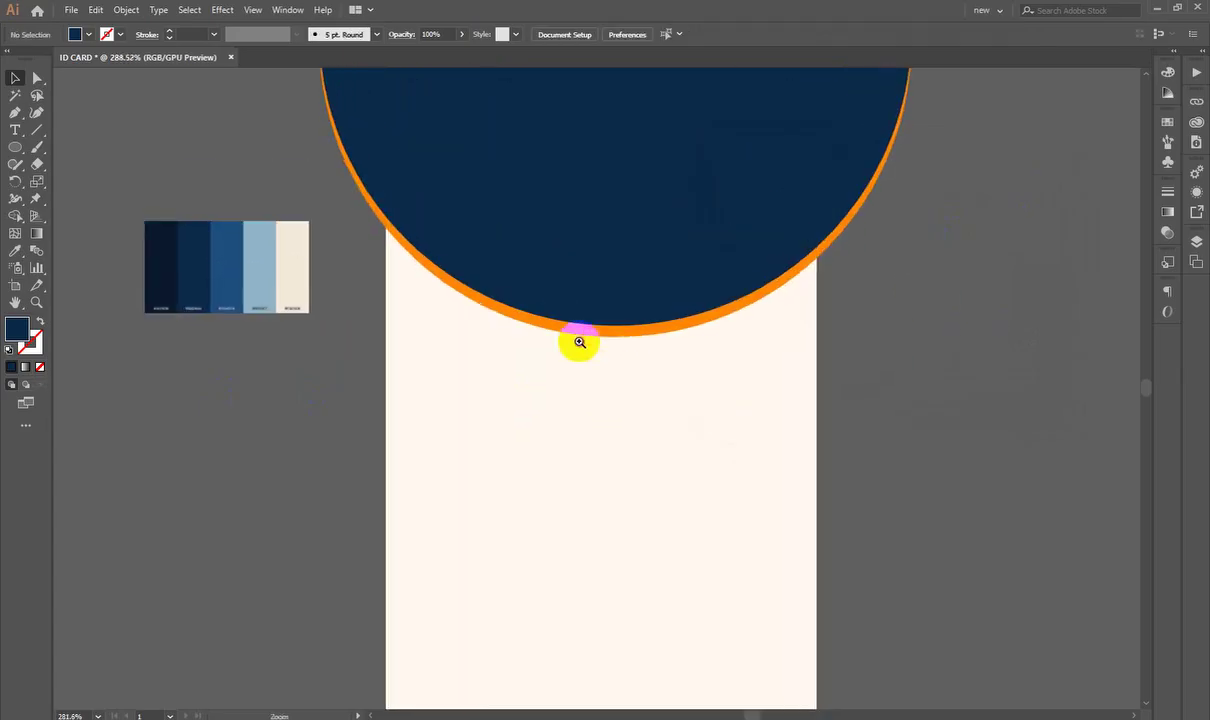
pyautogui.click(10, 146)
pyautogui.click(83, 184)
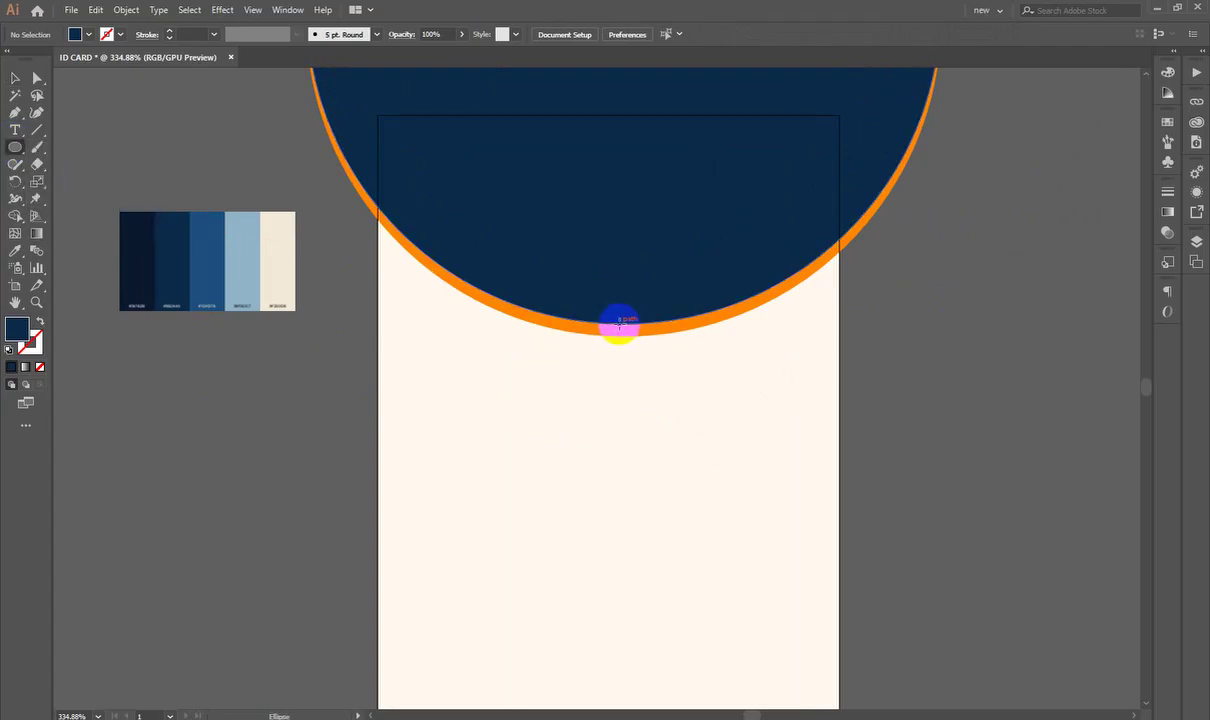
pyautogui.moveTo(612, 325); pyautogui.dragTo(661, 418)
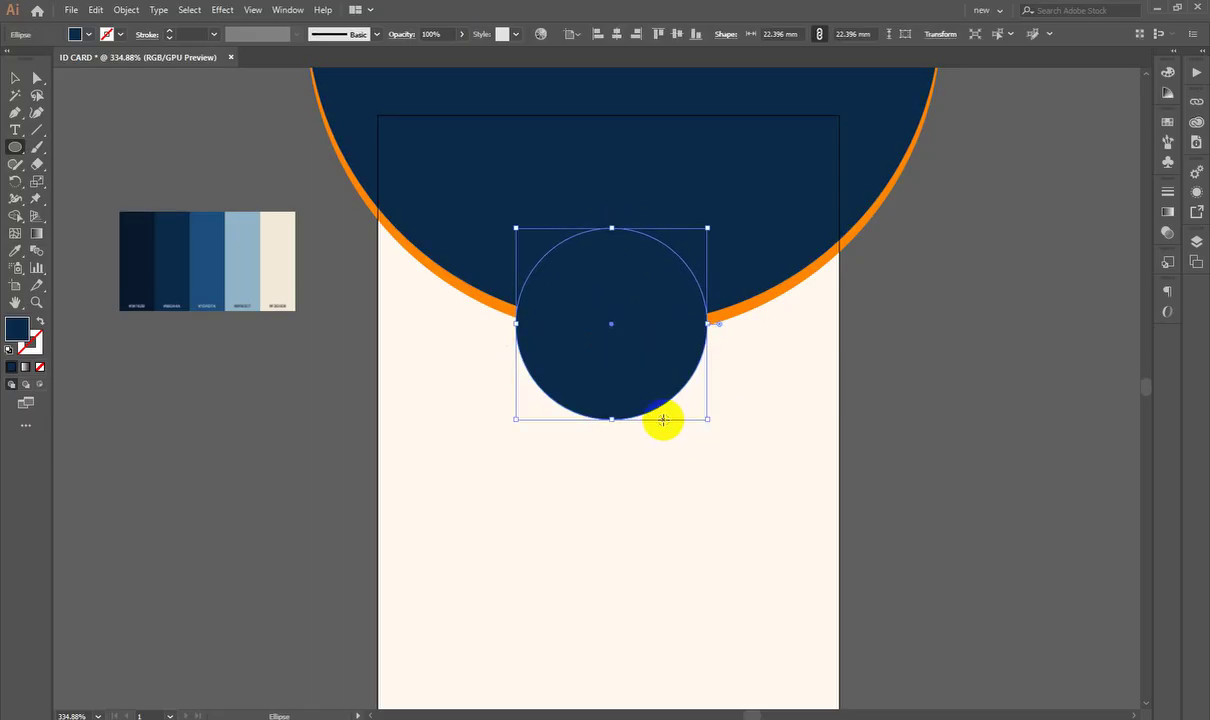
# Step: Fill the small circle with near-black #000102
pyautogui.doubleClick(24, 333)
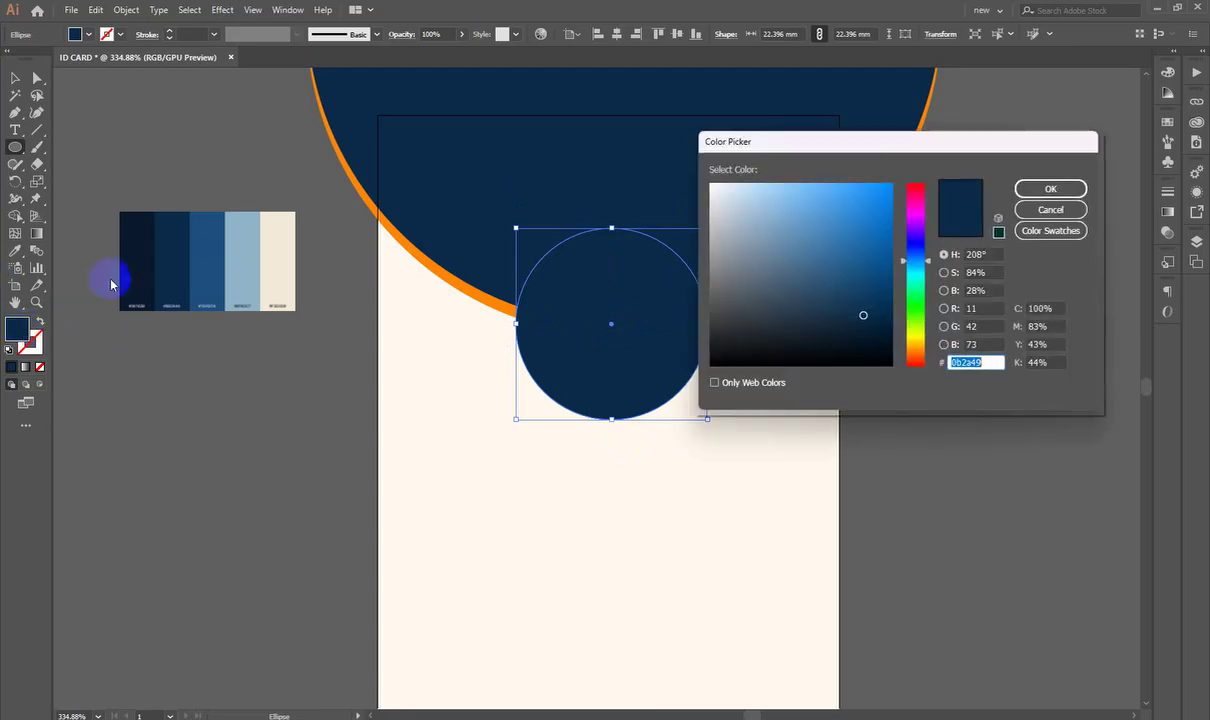
pyautogui.moveTo(770, 311)
pyautogui.mouseDown()
pyautogui.moveTo(894, 351)
pyautogui.moveTo(891, 364)
pyautogui.mouseUp()
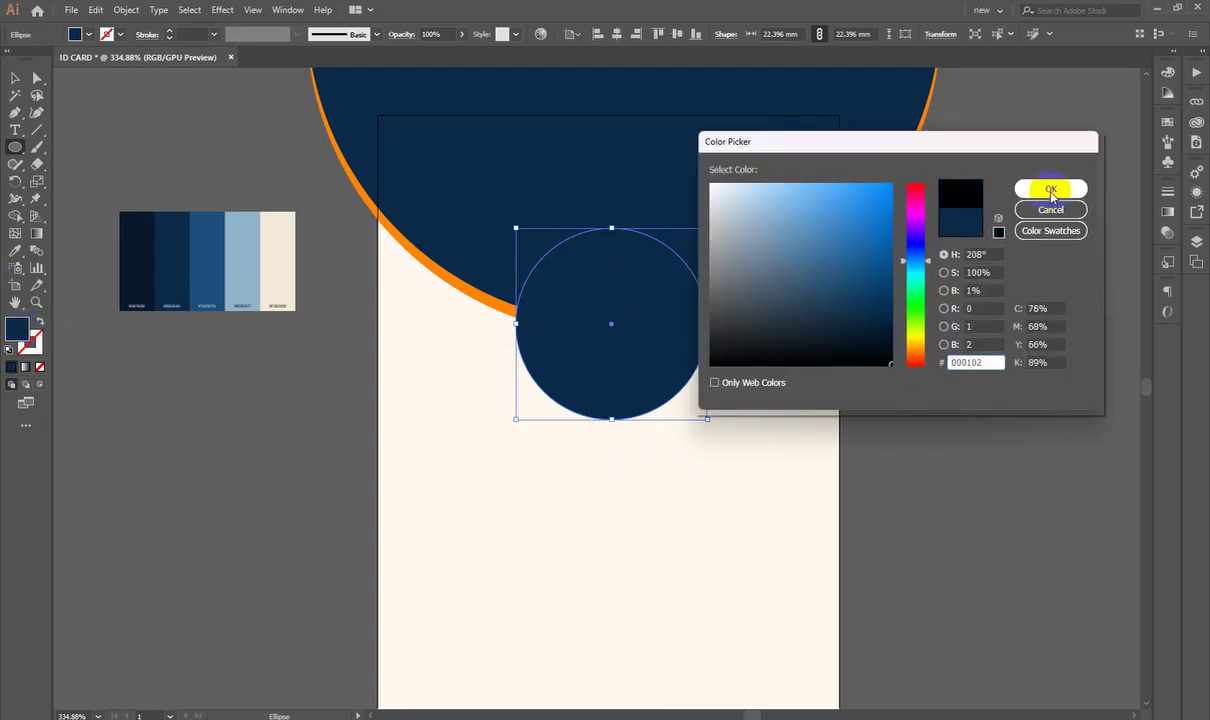
pyautogui.click(1048, 188)
pyautogui.click(14, 79)
pyautogui.click(234, 164)
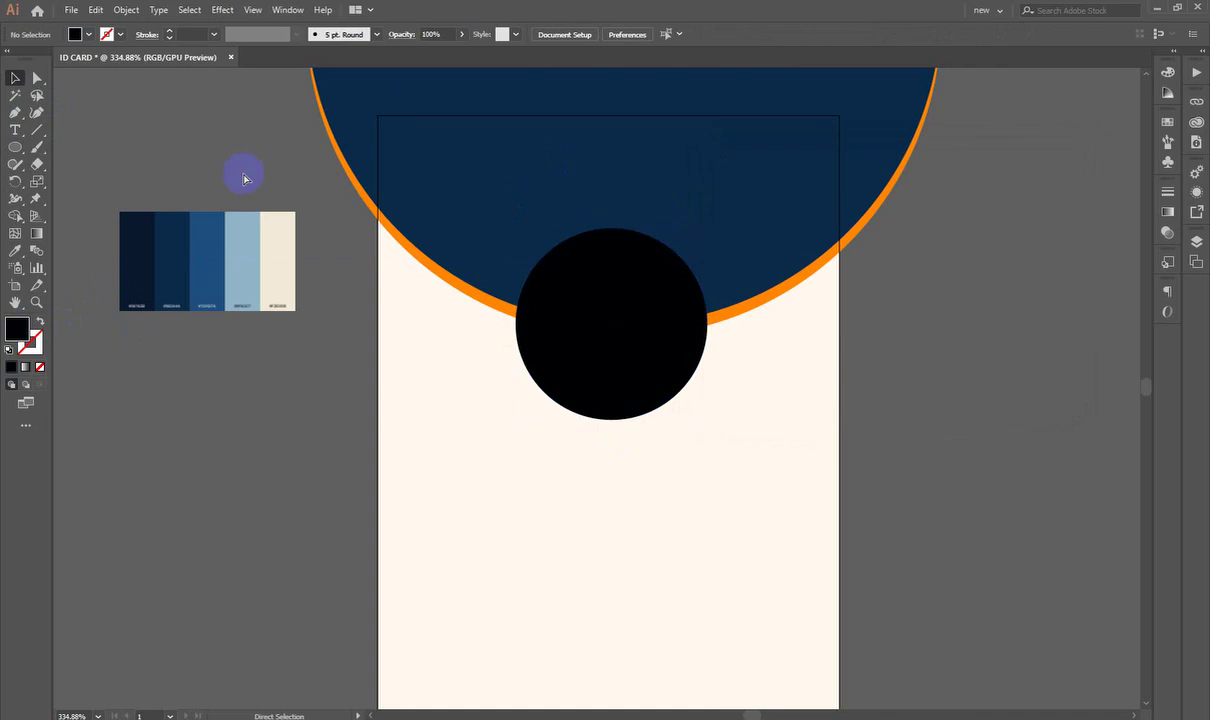
# Step: Place a spare copy of the black circle off the artboard beside the card
pyautogui.hotkey('ctrl', '0')
pyautogui.hscroll(-2, 547, 227)
pyautogui.scroll(3, 626, 278)
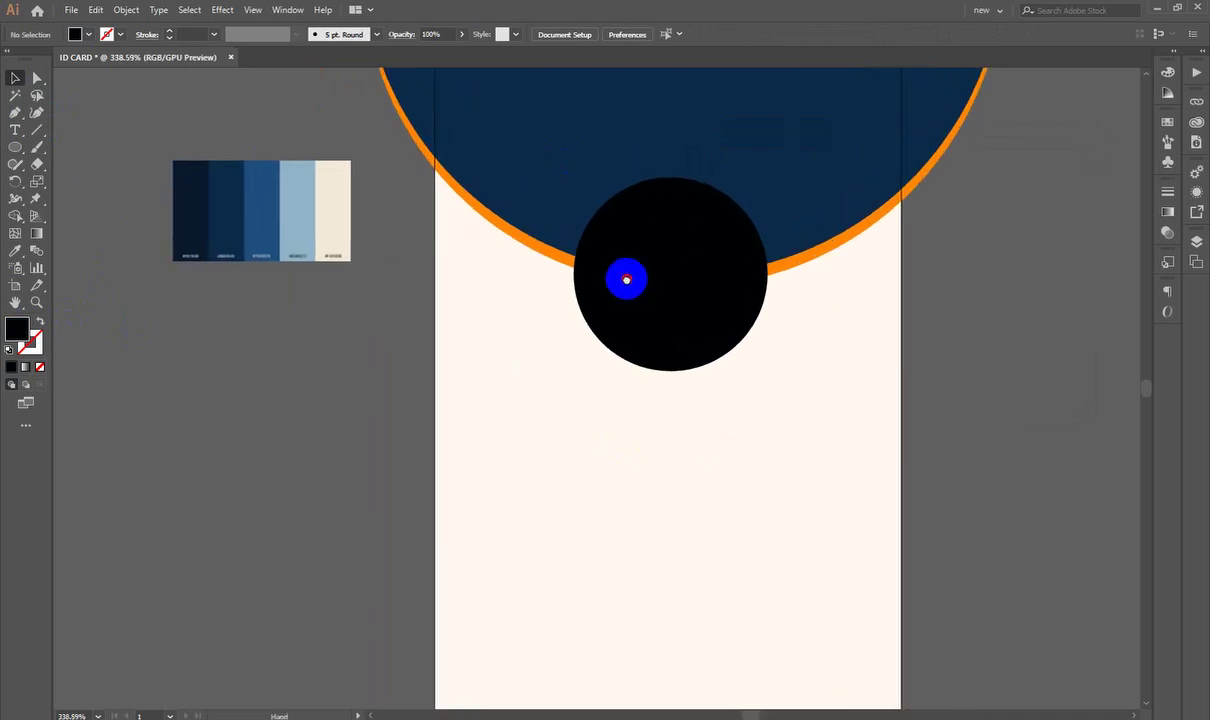
pyautogui.click(700, 212)
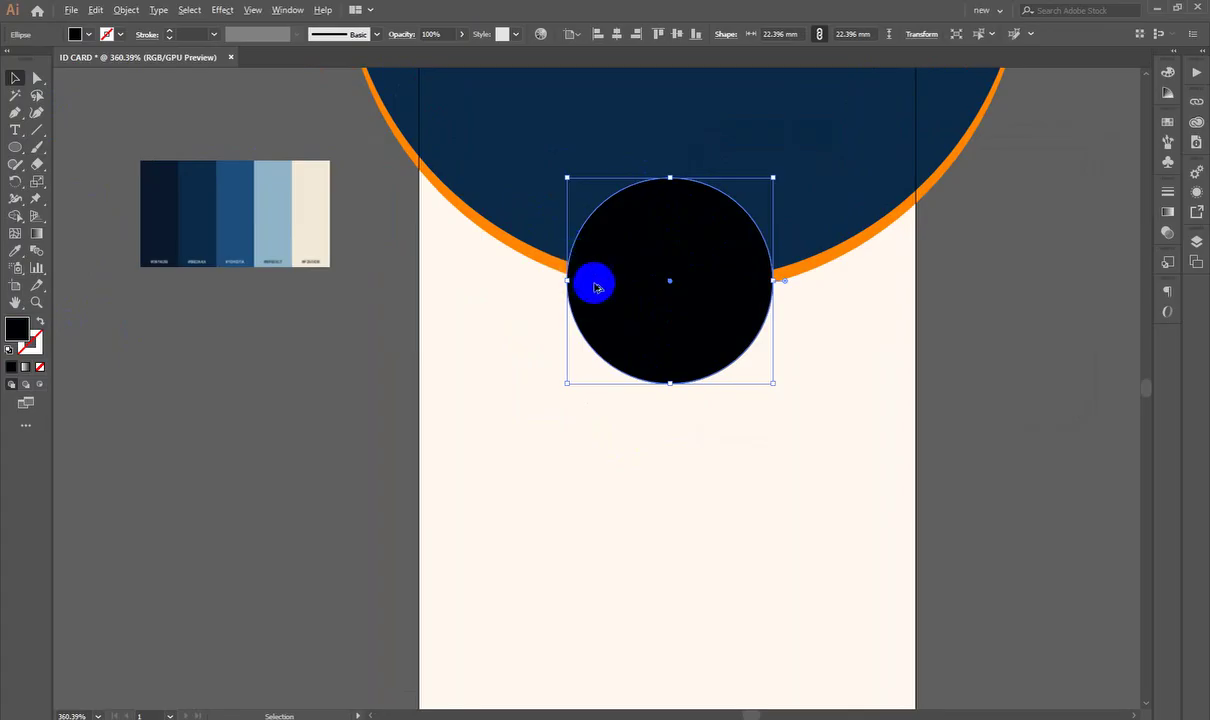
pyautogui.moveTo(591, 281); pyautogui.dragTo(197, 440)
pyautogui.click(422, 390)
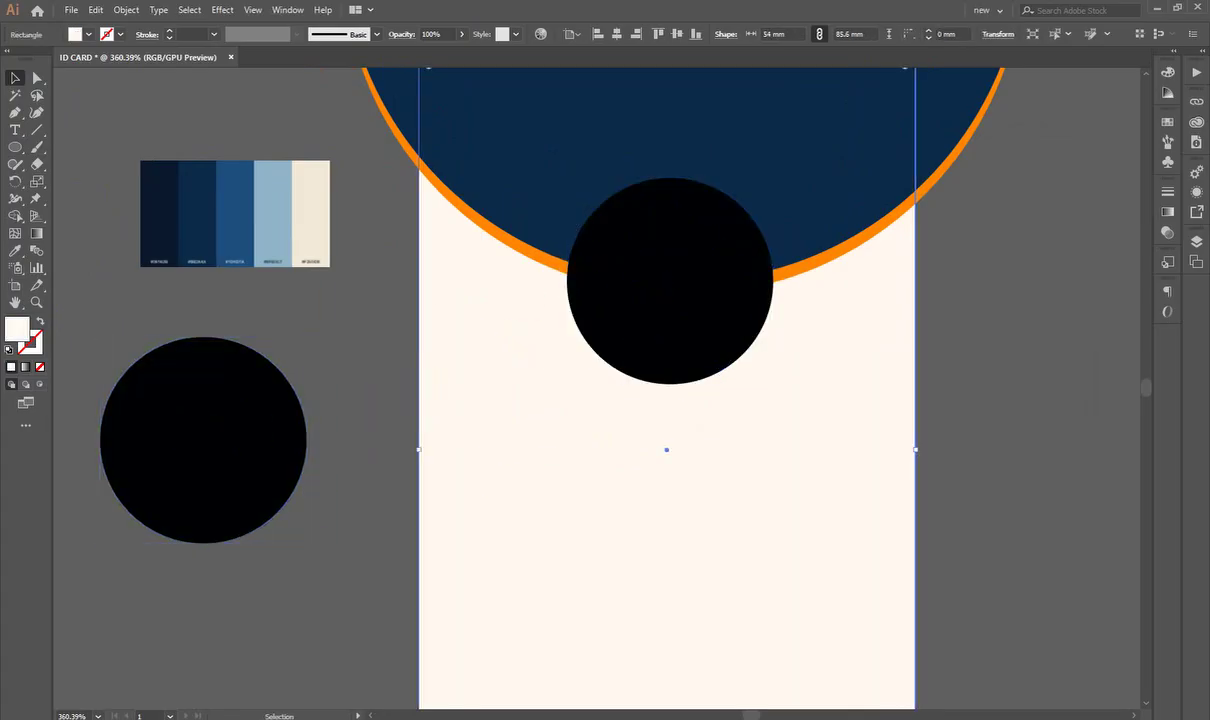
# Step: Copy the school boy photo from the browser's image search results
pyautogui.hotkey('alt', 'Tab')
pyautogui.click(280, 14)
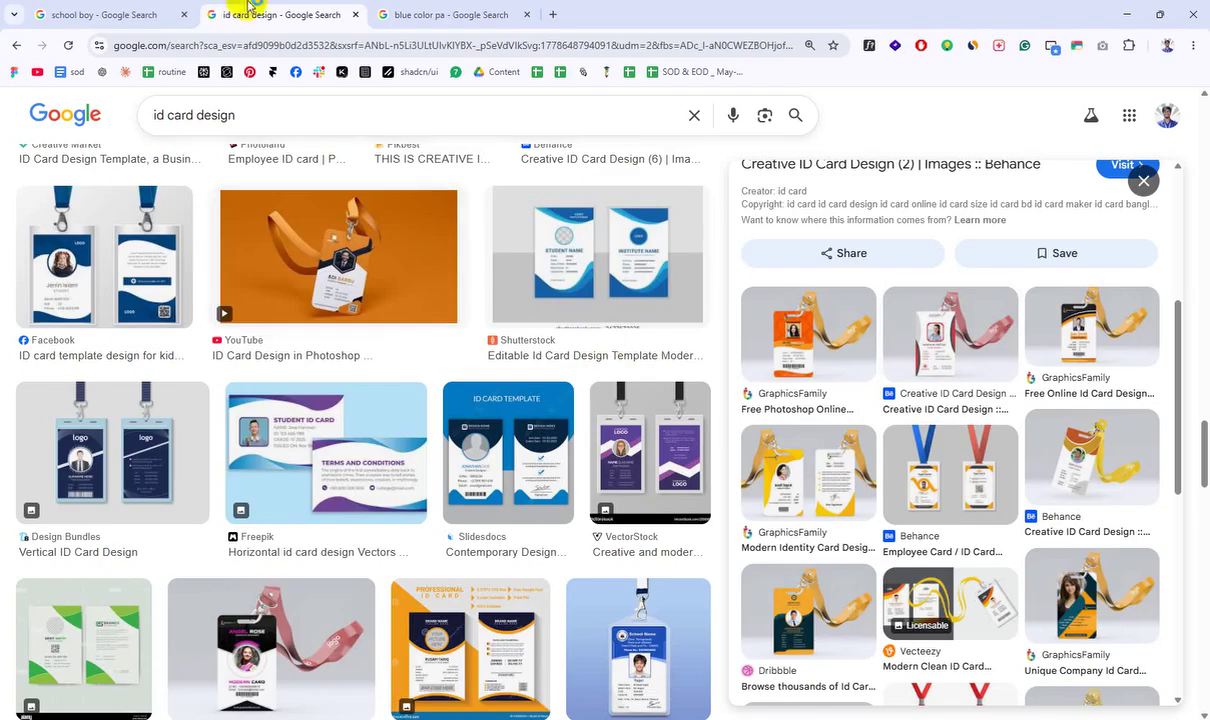
pyautogui.click(105, 14)
pyautogui.rightClick(962, 338)
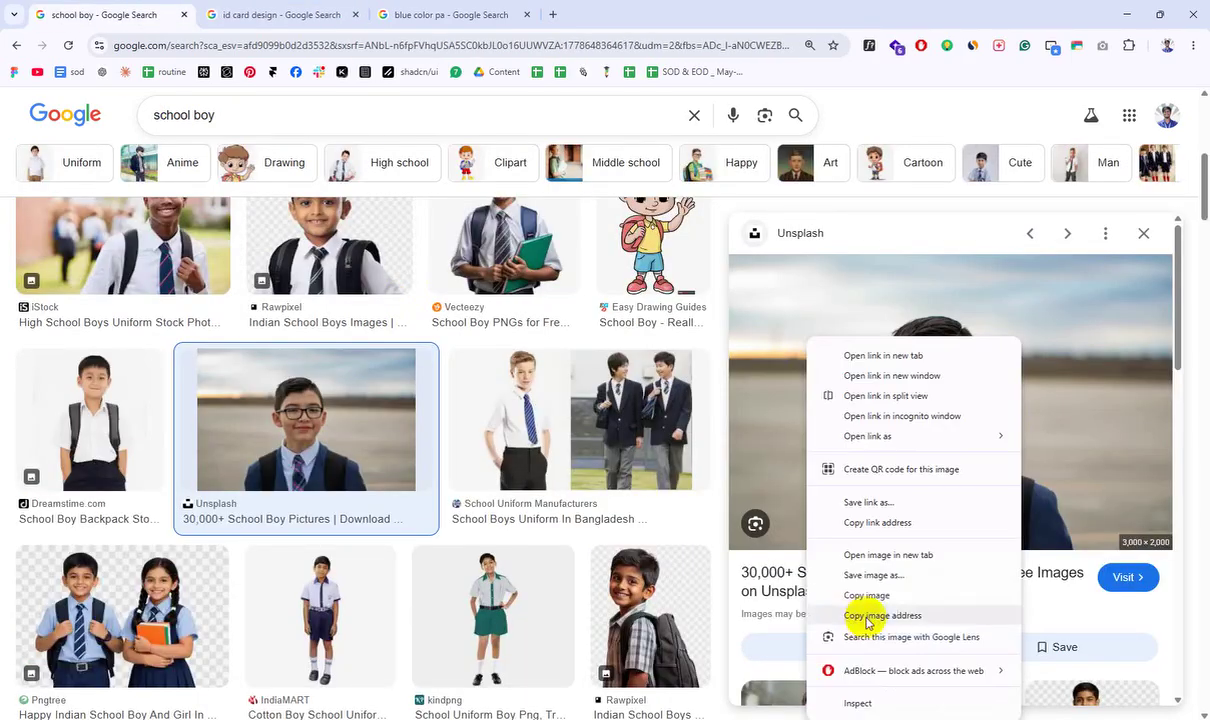
pyautogui.click(822, 590)
pyautogui.hotkey('alt', 'Tab')
pyautogui.scroll(-1, 551, 292)
# Step: Paste the schoolboy photo, scale it down and place it just below the black circle
pyautogui.hscroll(2, 913, 313)
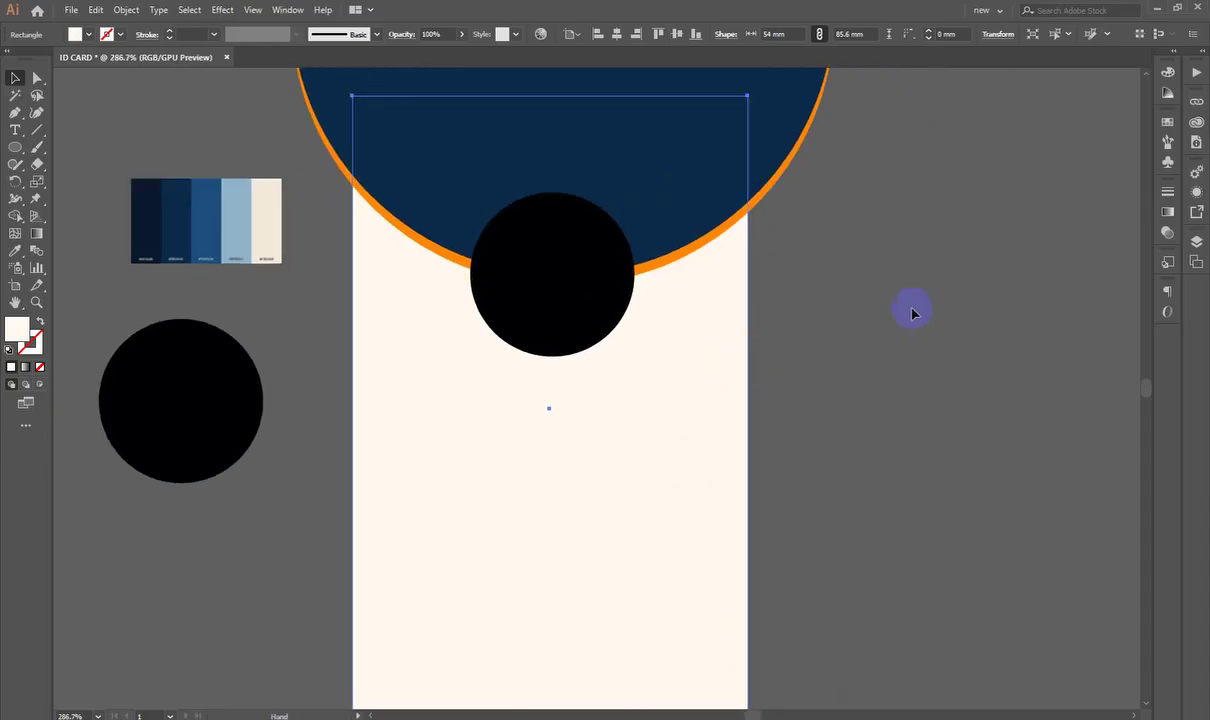
pyautogui.hotkey('ctrl', 'v')
pyautogui.scroll(-3, 860, 371)
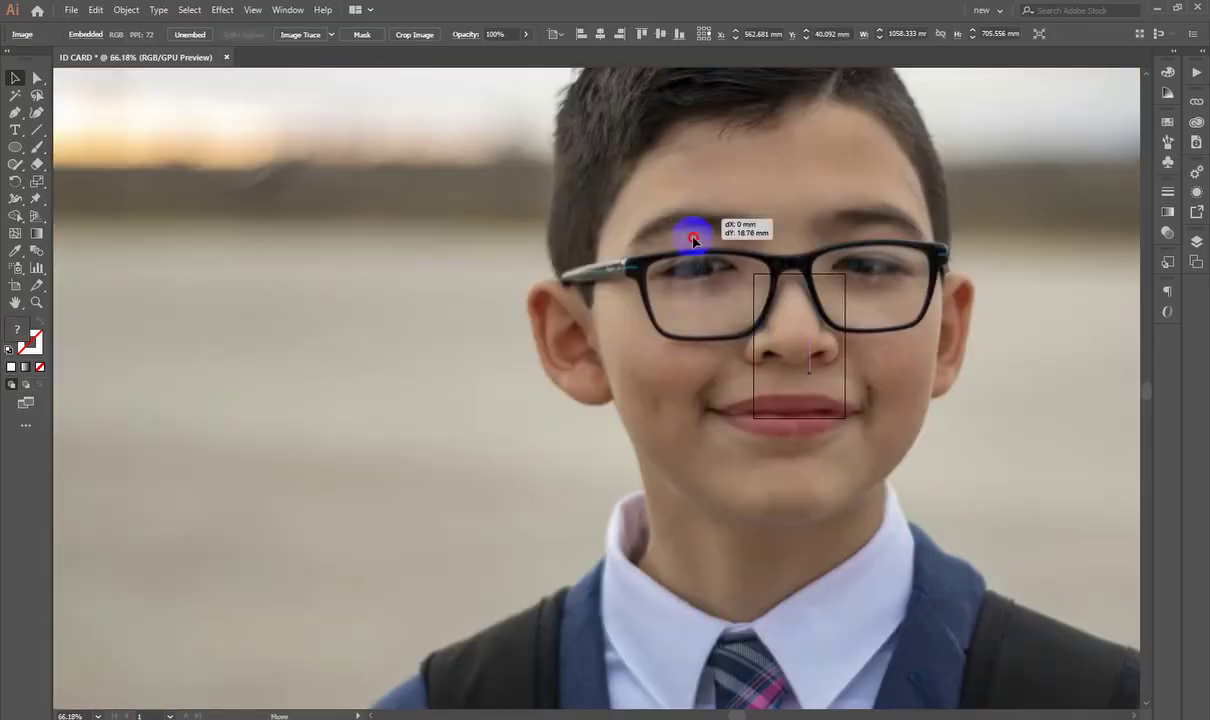
pyautogui.scroll(3, 690, 228)
pyautogui.moveTo(688, 220); pyautogui.dragTo(680, 432)
pyautogui.moveTo(794, 142); pyautogui.dragTo(1015, 214)
pyautogui.click(864, 354)
pyautogui.scroll(2, 878, 320)
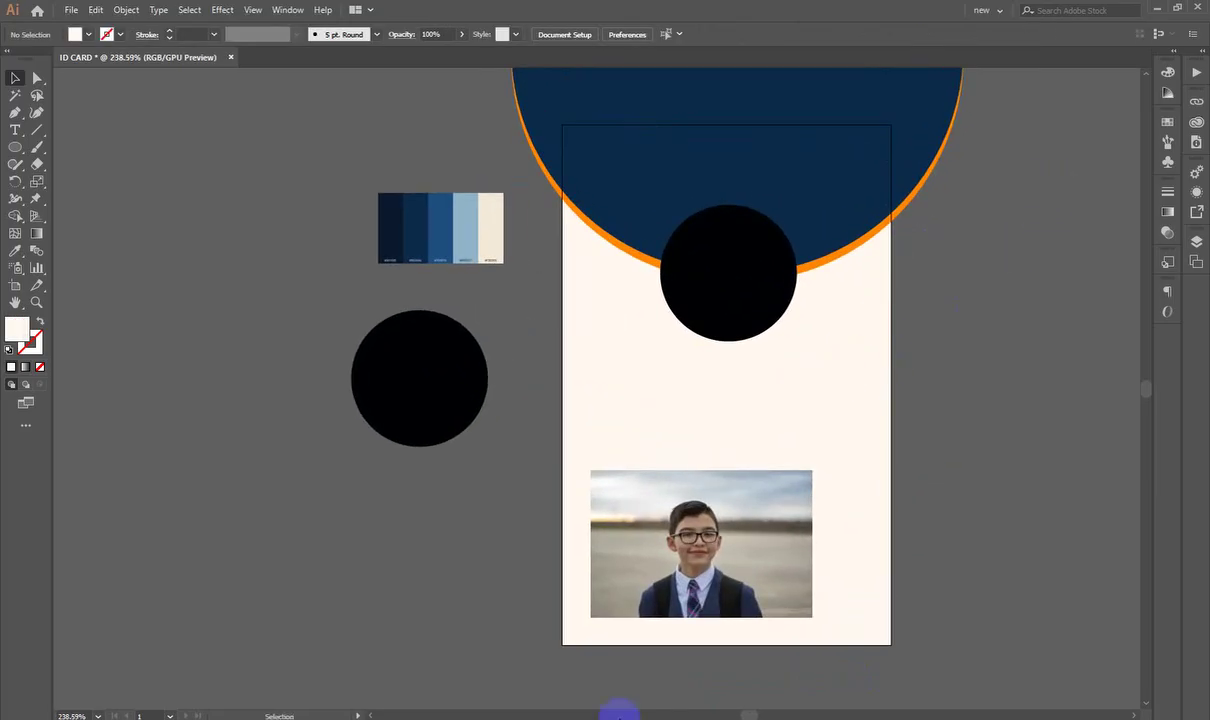
pyautogui.moveTo(651, 554); pyautogui.dragTo(676, 392)
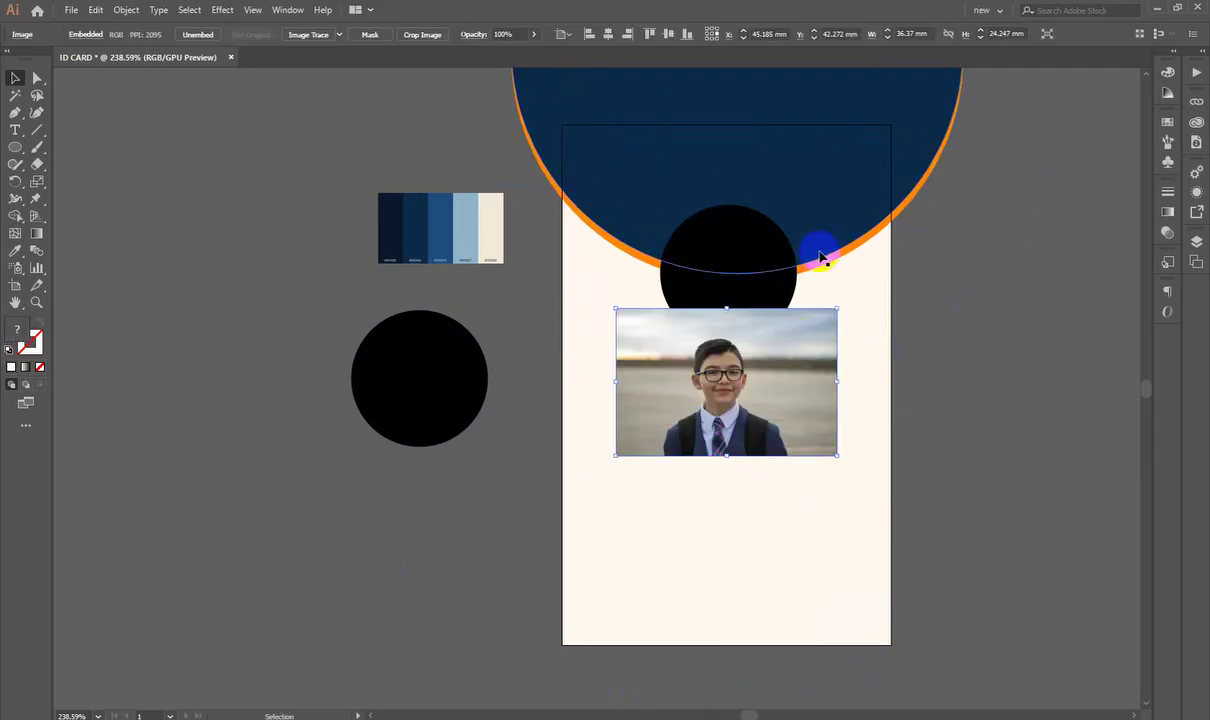
# Step: Bring the black circle in front of the photo
pyautogui.click(745, 259)
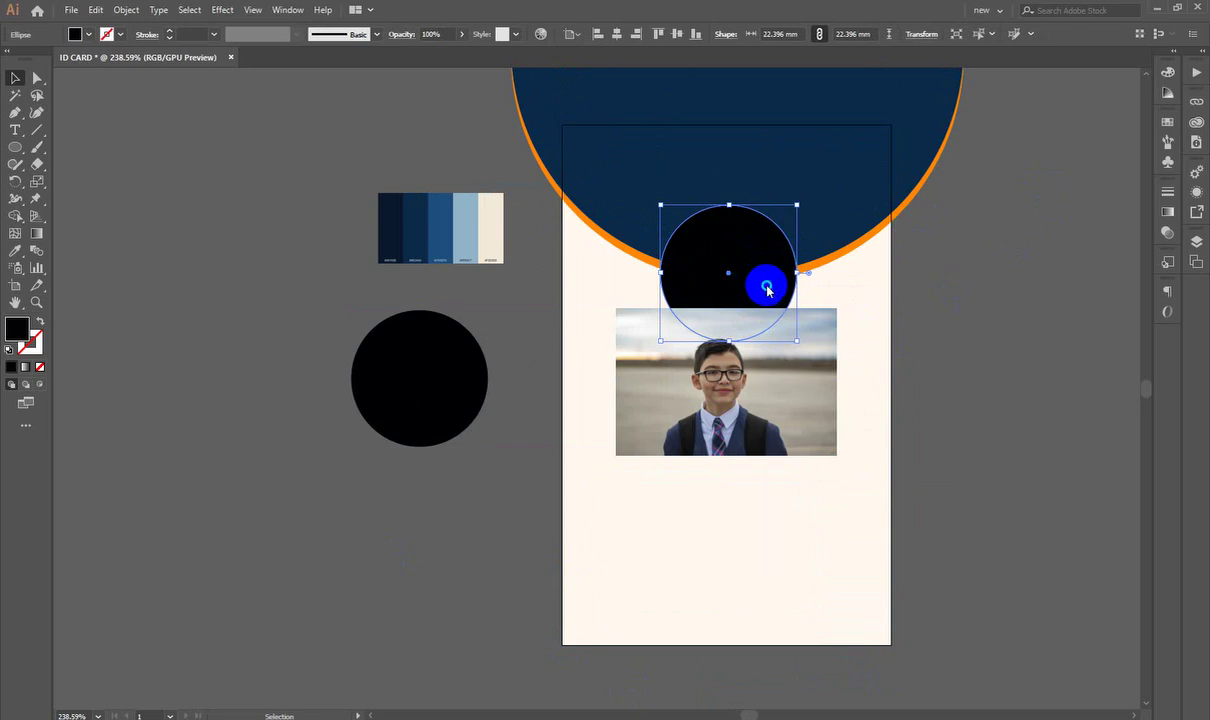
pyautogui.rightClick(767, 289)
pyautogui.moveTo(853, 519)
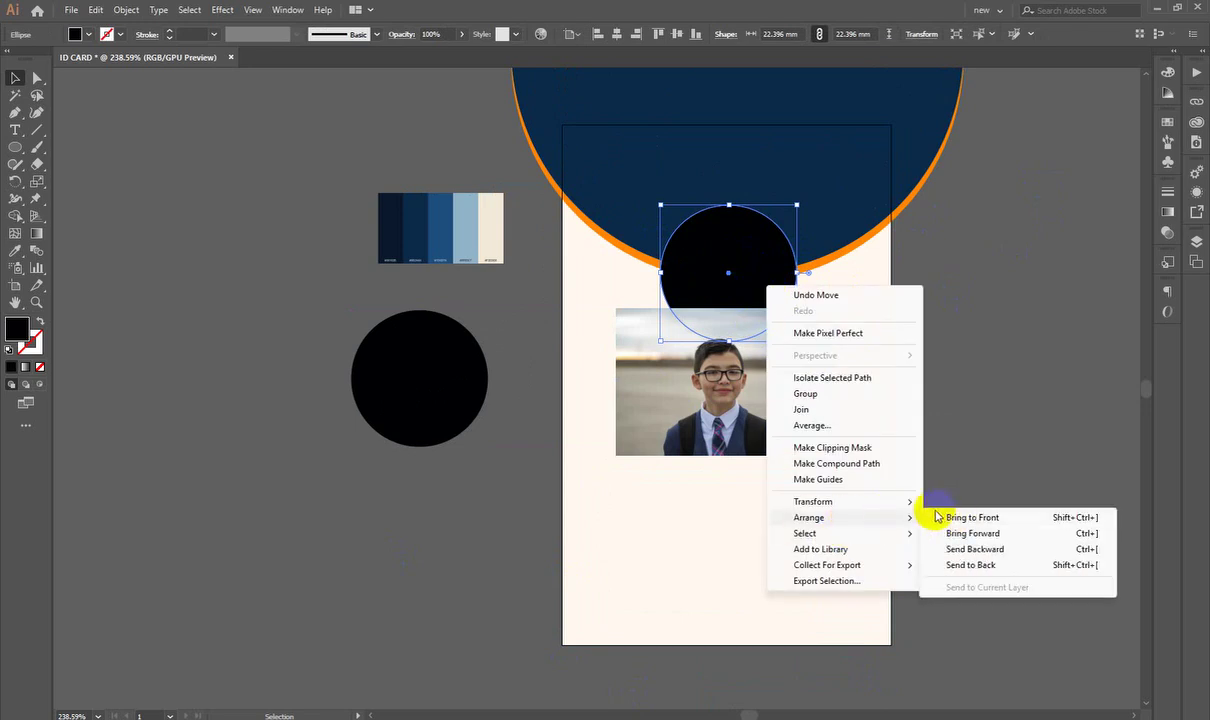
pyautogui.click(938, 517)
pyautogui.click(875, 332)
# Step: Move the photo up beneath the circle and enlarge it slightly to fill it
pyautogui.scroll(2, 800, 330)
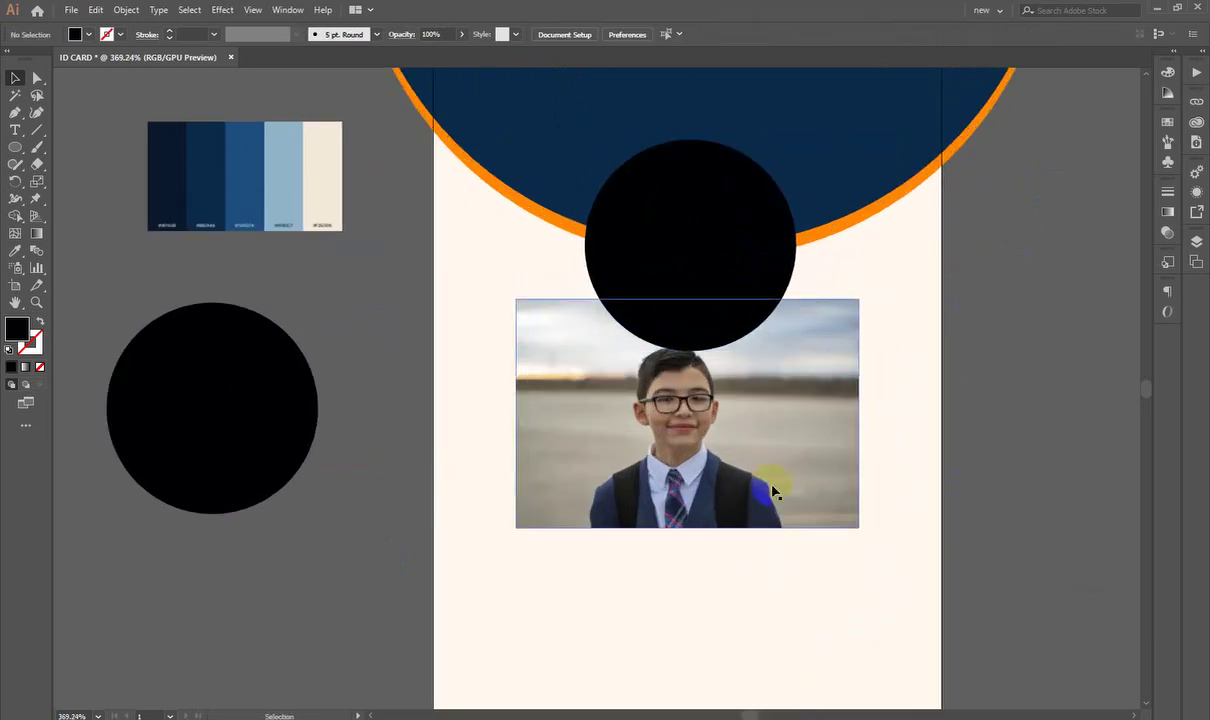
pyautogui.moveTo(772, 490); pyautogui.dragTo(775, 331)
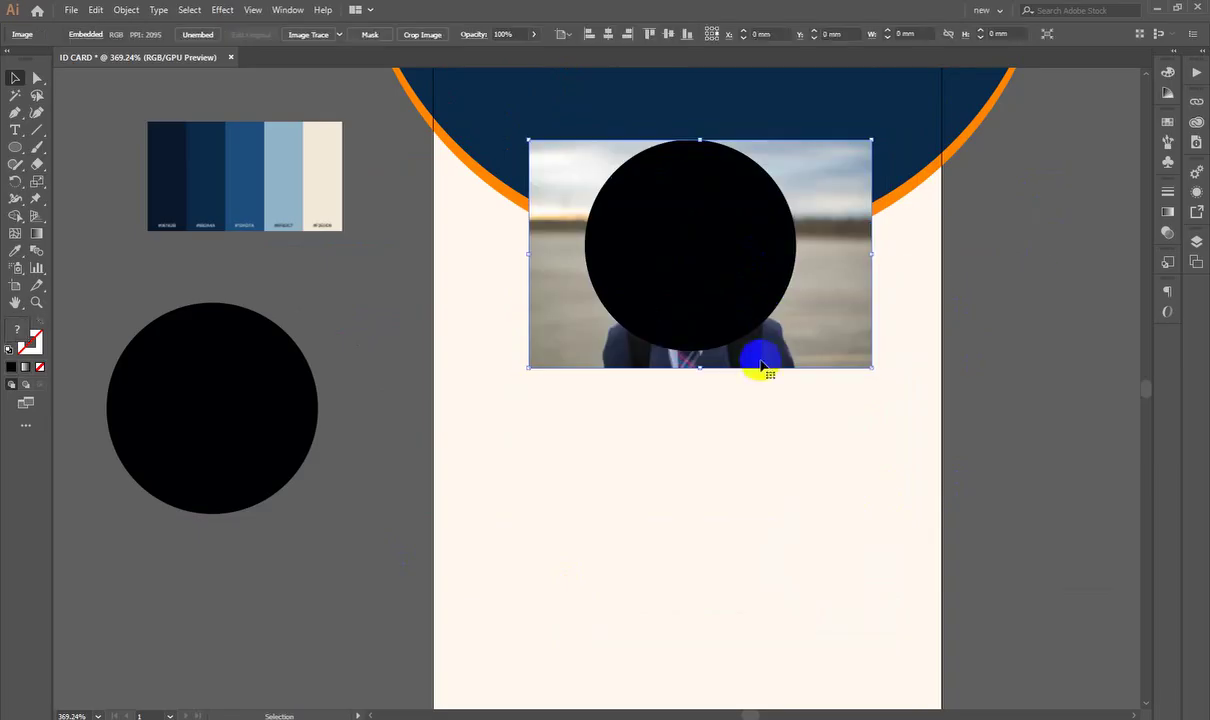
pyautogui.moveTo(701, 373); pyautogui.dragTo(699, 377)
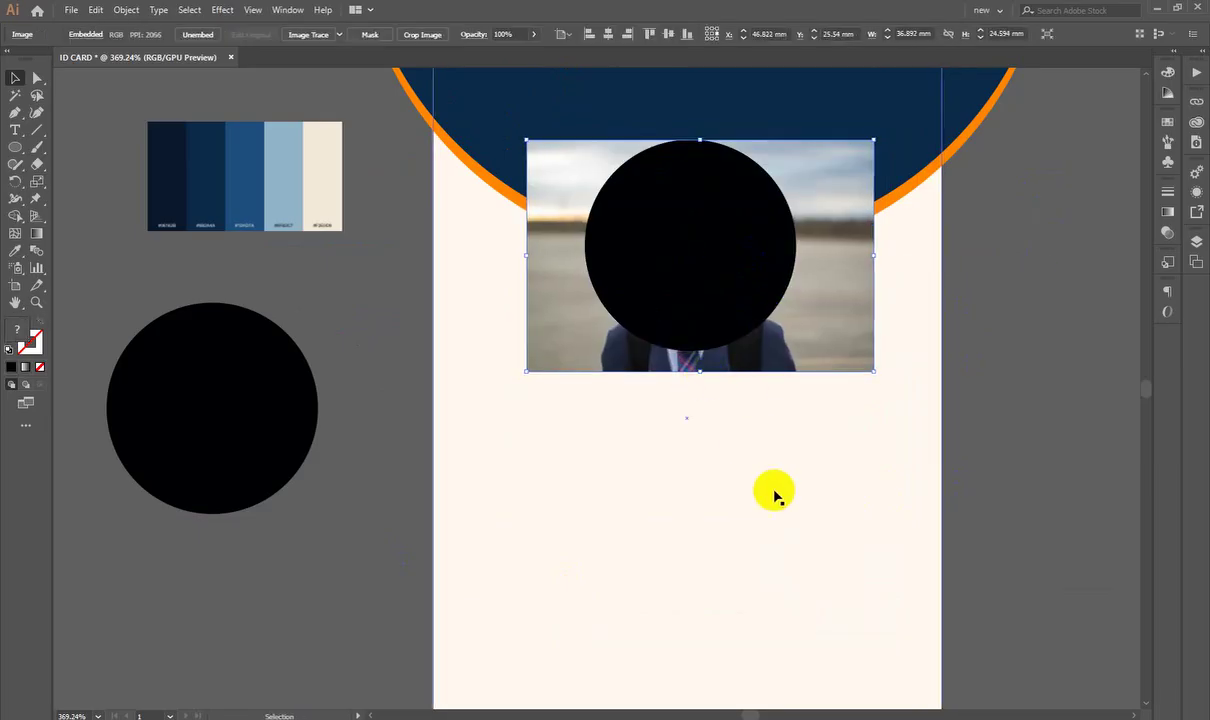
pyautogui.moveTo(839, 591); pyautogui.dragTo(548, 262)
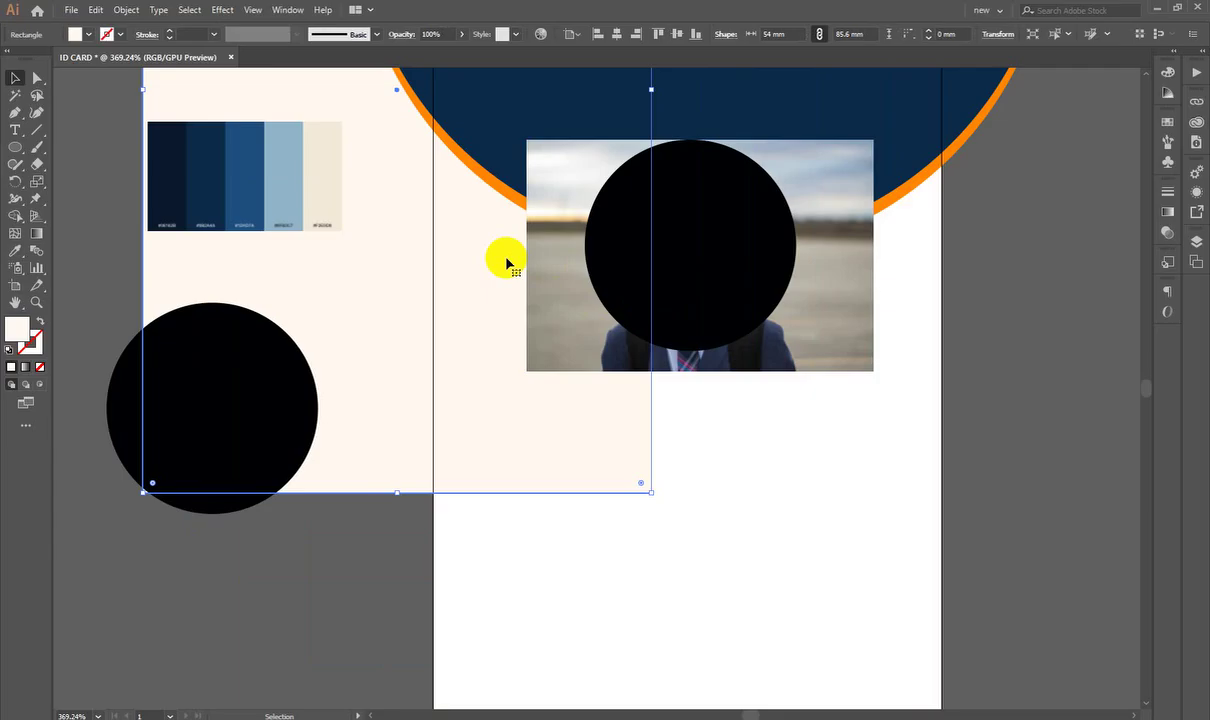
pyautogui.hotkey('ctrl', 'z')
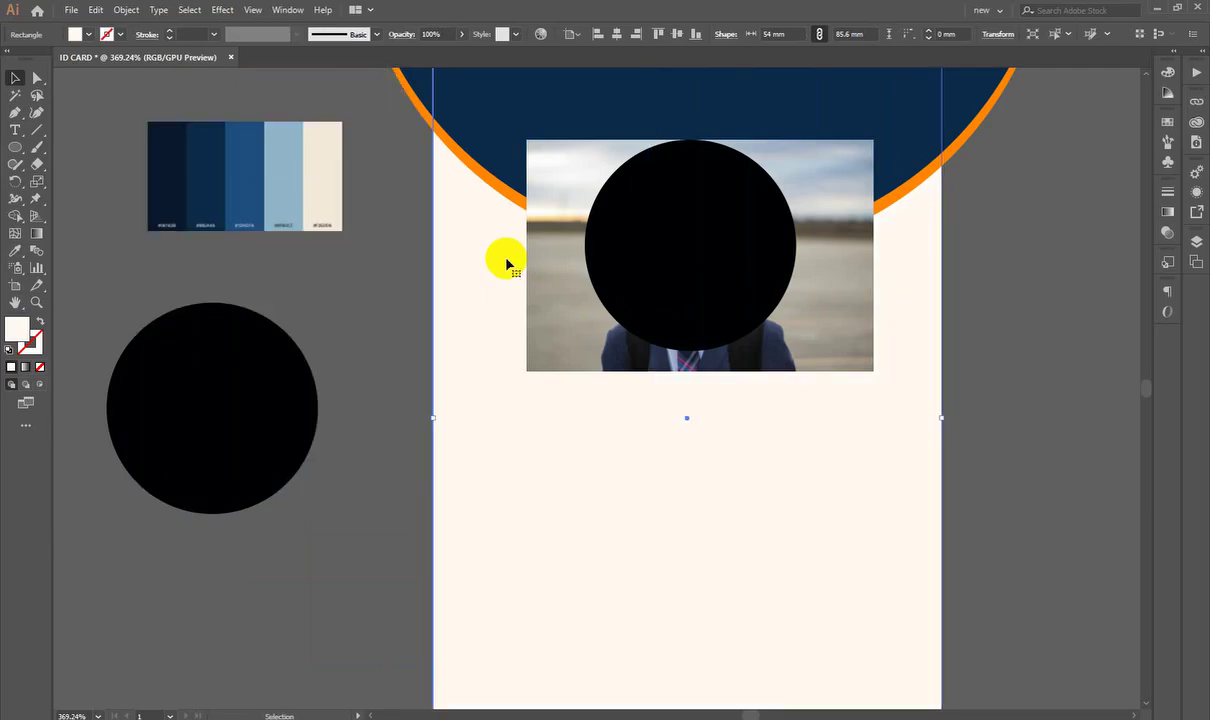
pyautogui.moveTo(762, 573); pyautogui.dragTo(111, 176)
pyautogui.hotkey('ctrl', 'z')
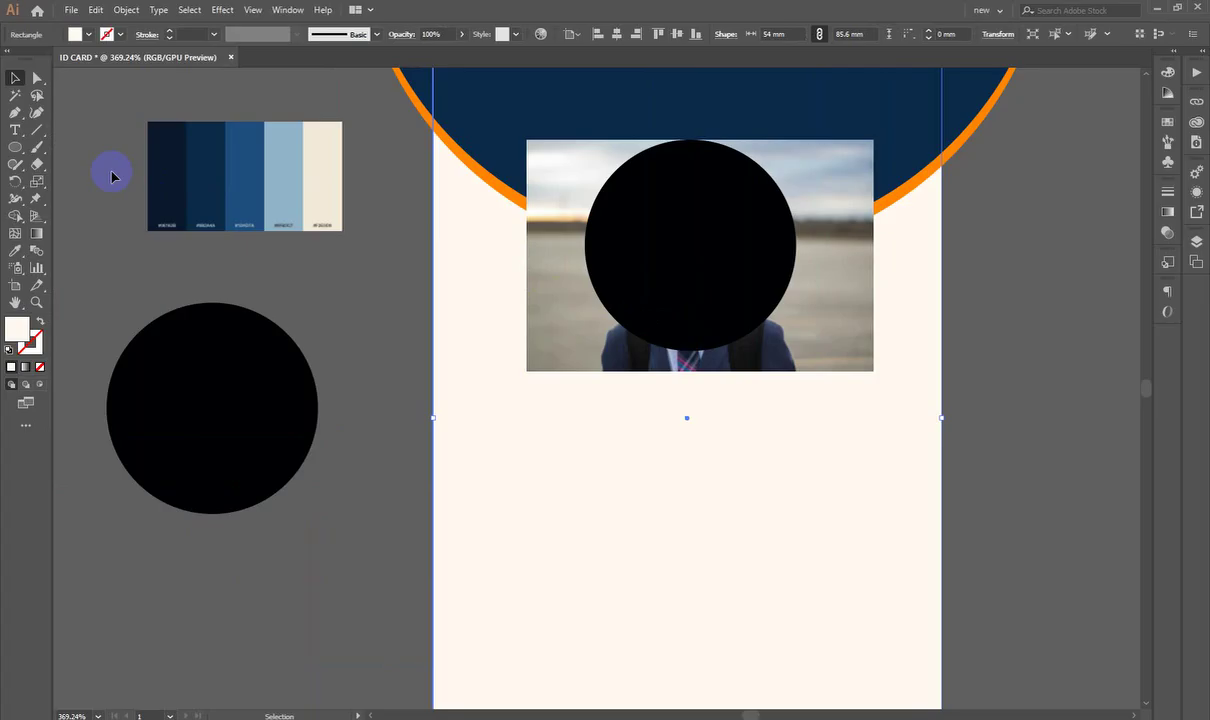
# Step: Clip the photo inside the black circle with a clipping mask
pyautogui.hotkey('ctrl', 'shift', 'a')
pyautogui.click(832, 332)
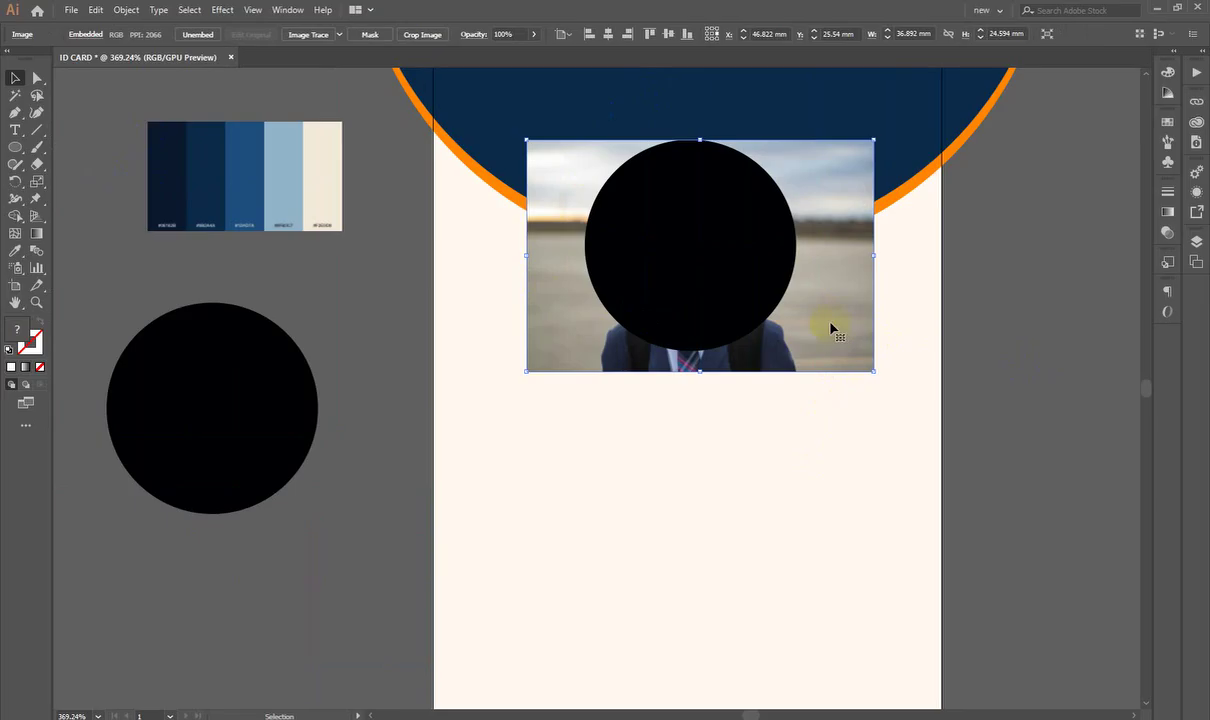
pyautogui.keyDown('shift'); pyautogui.click(724, 270); pyautogui.keyUp('shift')
pyautogui.rightClick(708, 290)
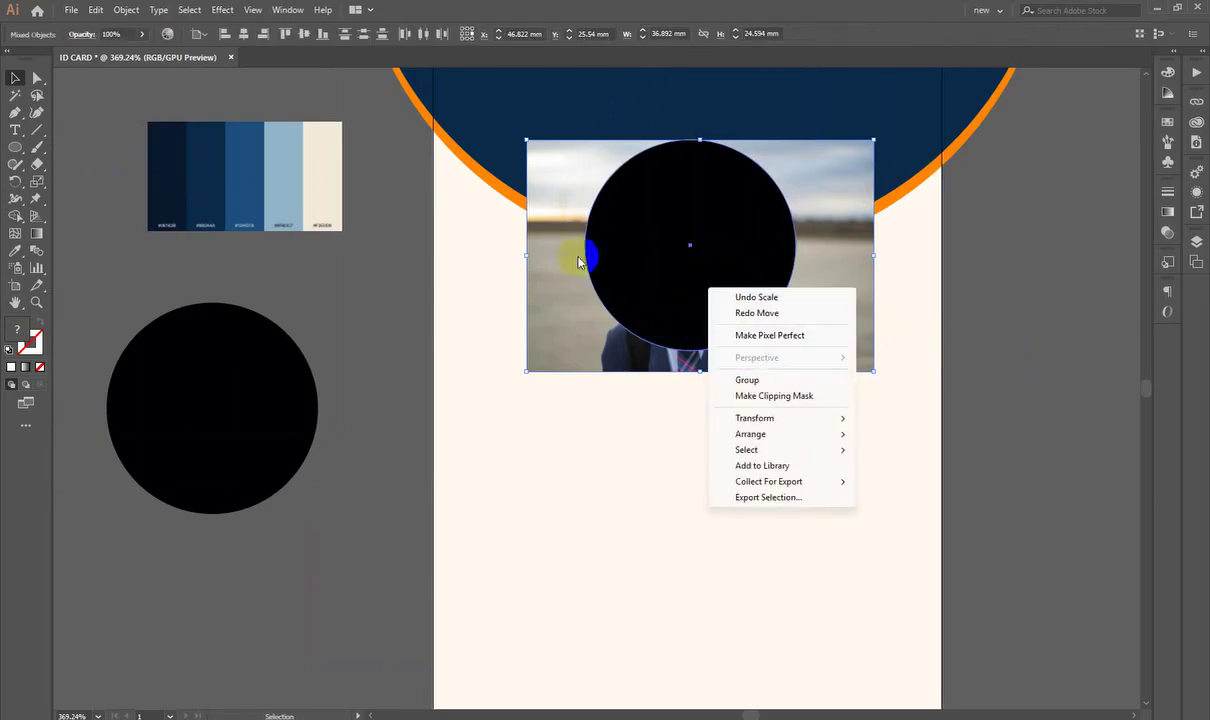
pyautogui.click(747, 399)
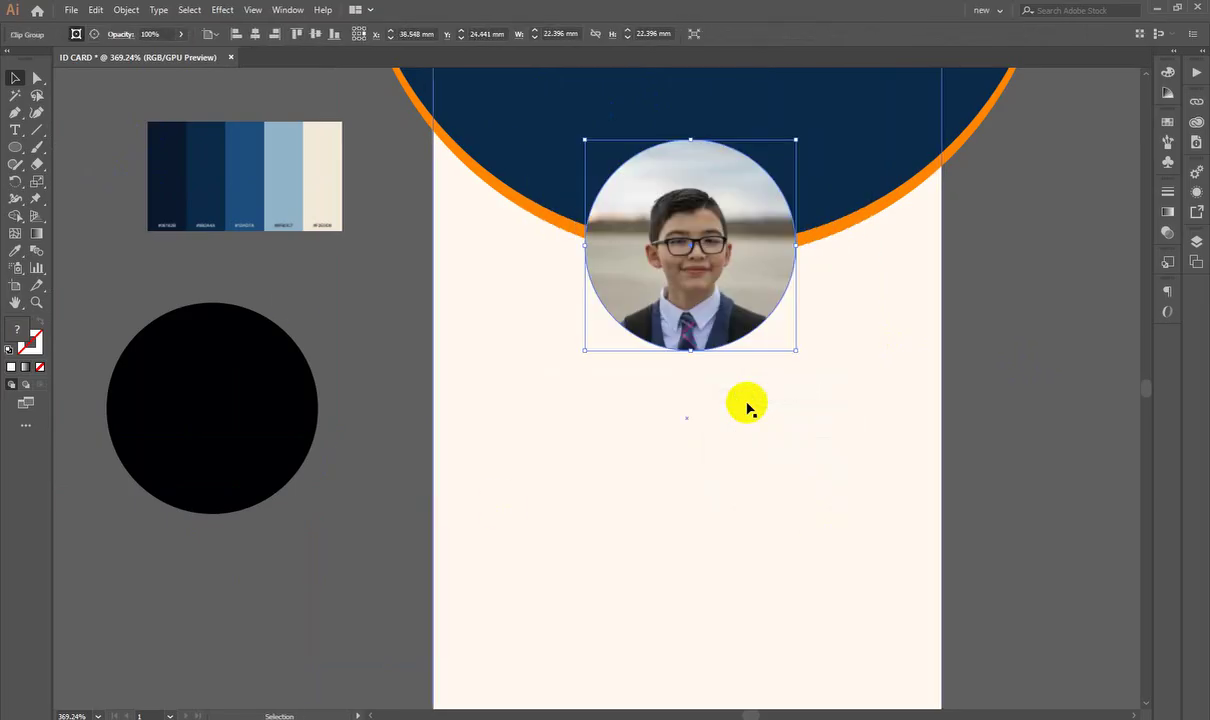
pyautogui.click(1053, 370)
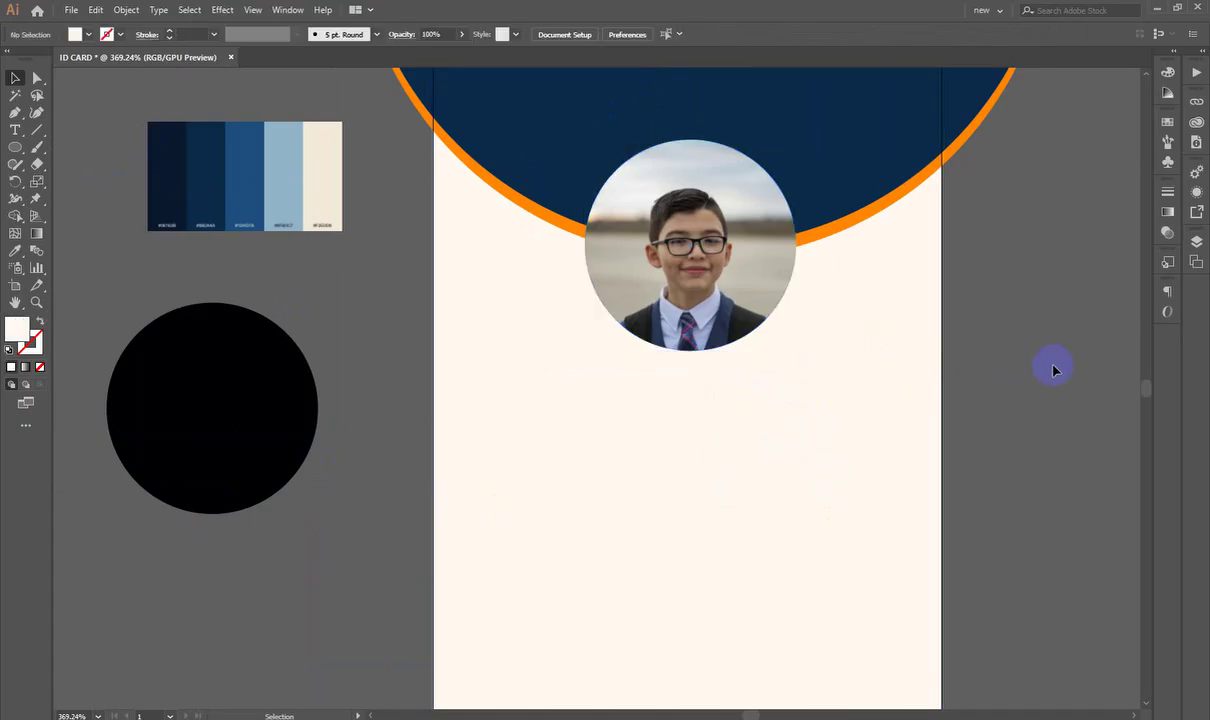
pyautogui.moveTo(1054, 366); pyautogui.dragTo(839, 408)
pyautogui.click(841, 413)
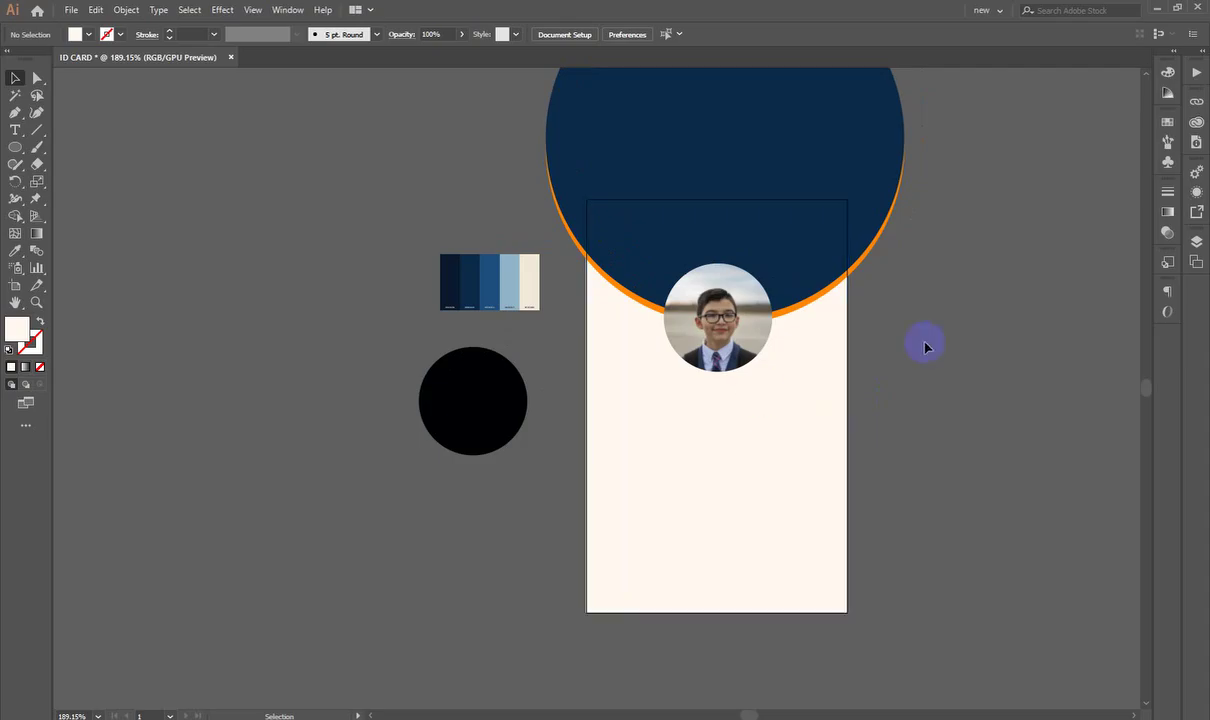
pyautogui.moveTo(698, 317); pyautogui.dragTo(670, 409)
pyautogui.hotkey('ctrl', 'z')
pyautogui.hotkey('ctrl', 'z')
pyautogui.hotkey('ctrl', 'z')
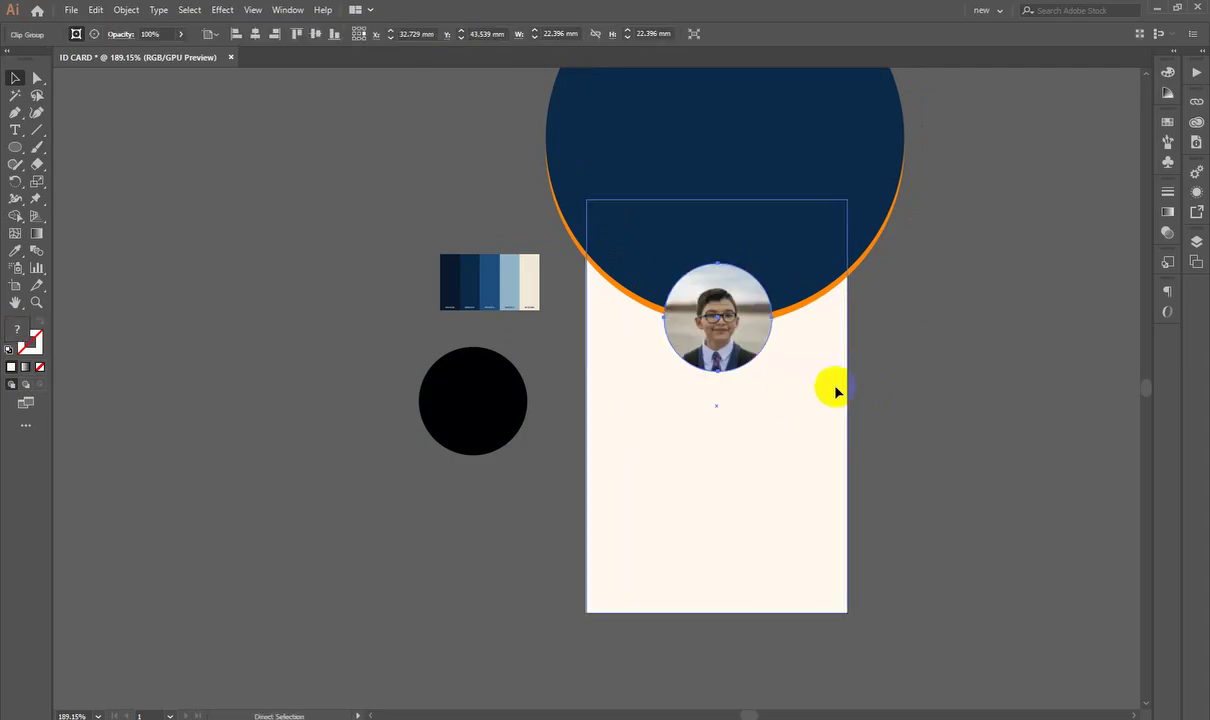
pyautogui.moveTo(760, 442); pyautogui.dragTo(840, 450)
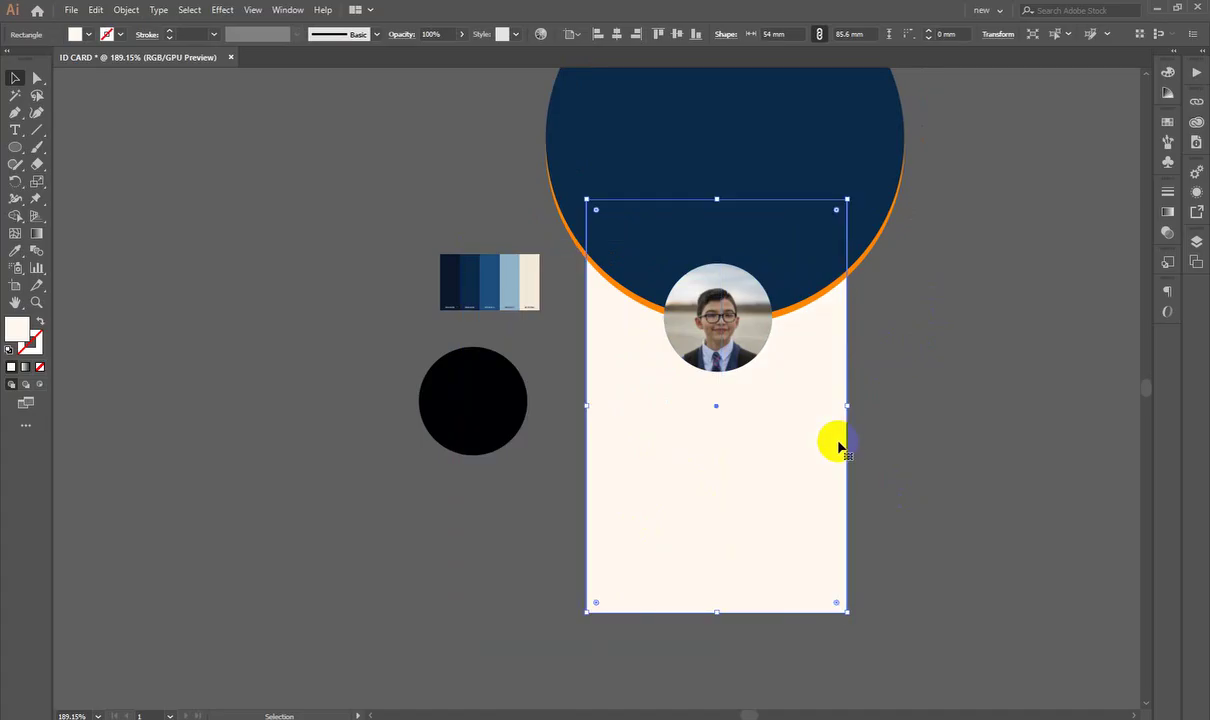
pyautogui.scroll(-2, 811, 419)
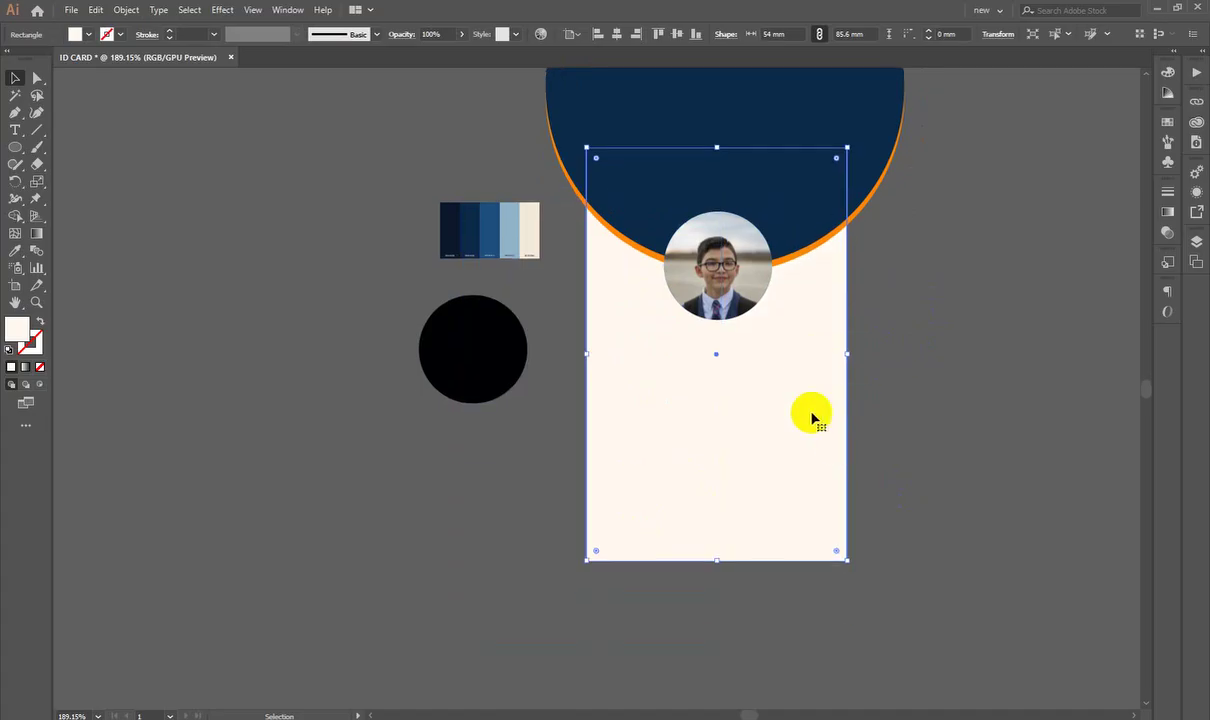
pyautogui.moveTo(723, 492); pyautogui.dragTo(758, 495)
pyautogui.moveTo(593, 424); pyautogui.dragTo(568, 489)
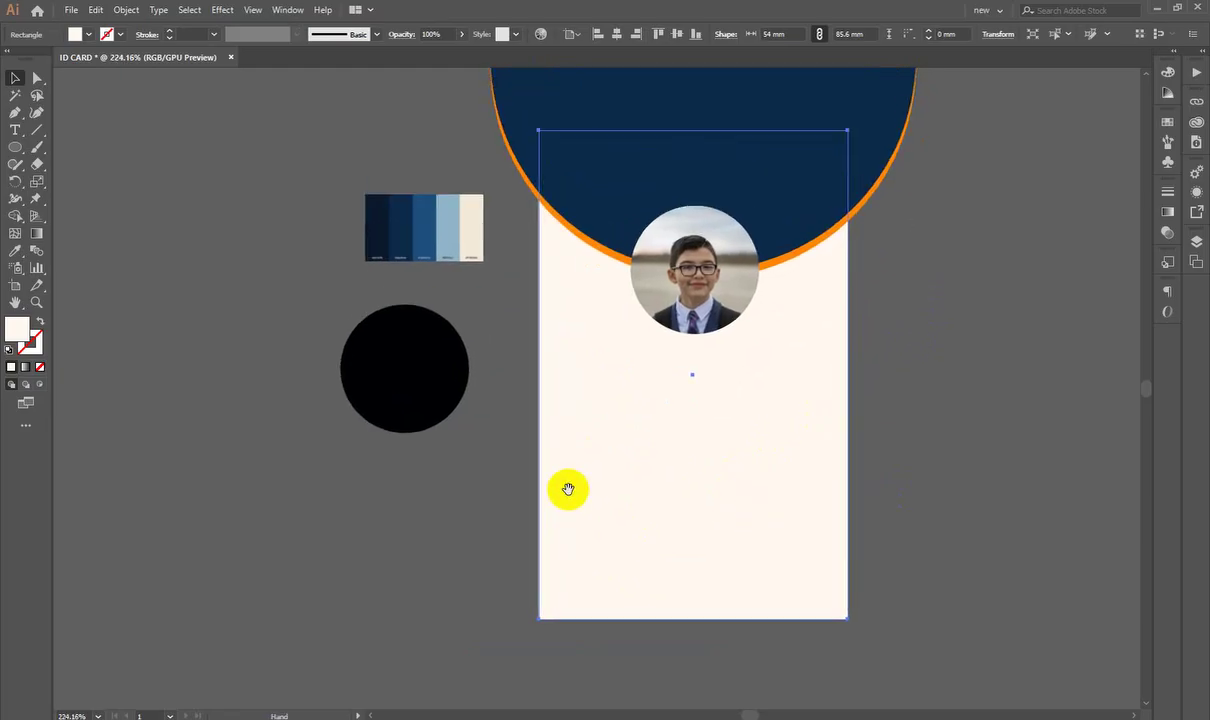
pyautogui.click(897, 462)
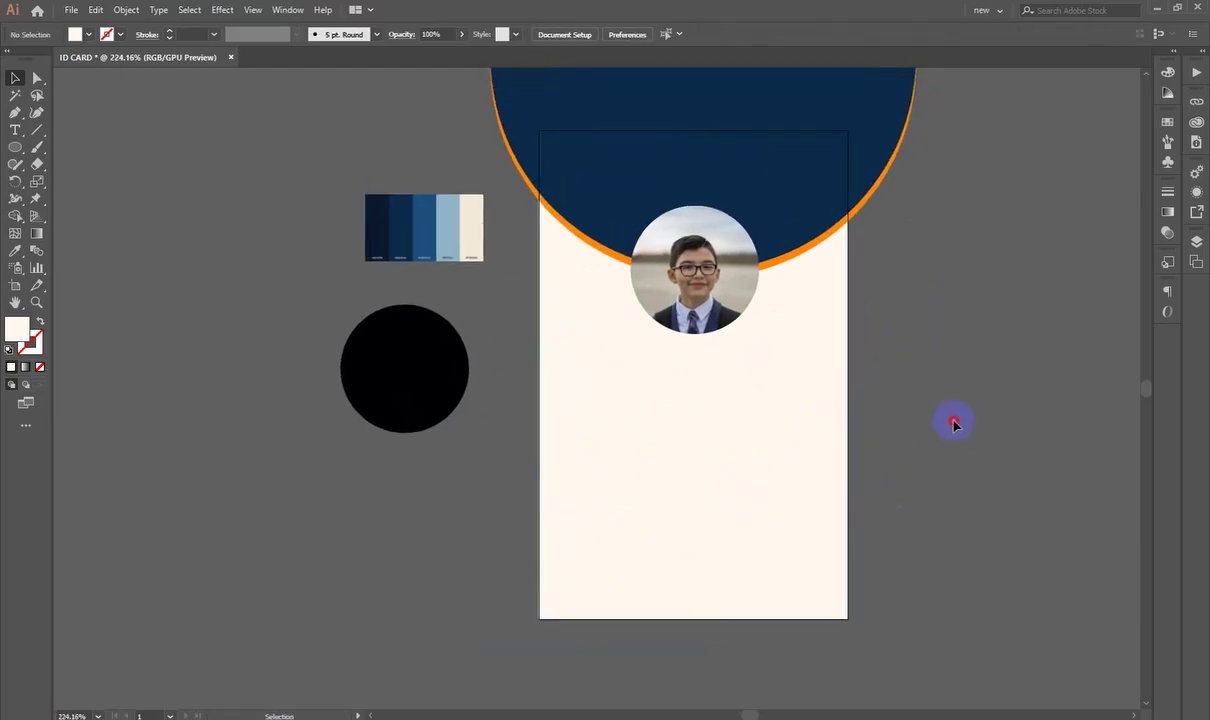
pyautogui.press('a')
pyautogui.click(756, 559)
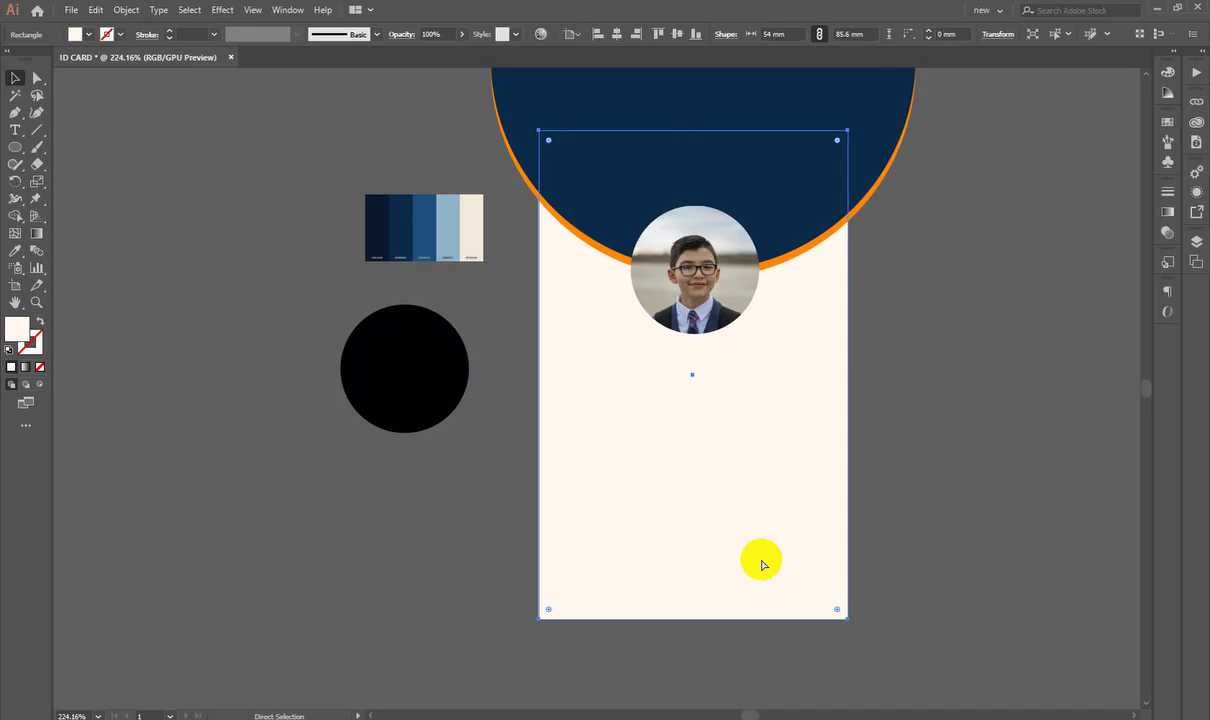
pyautogui.hotkey('ctrl', 'shift', 'a')
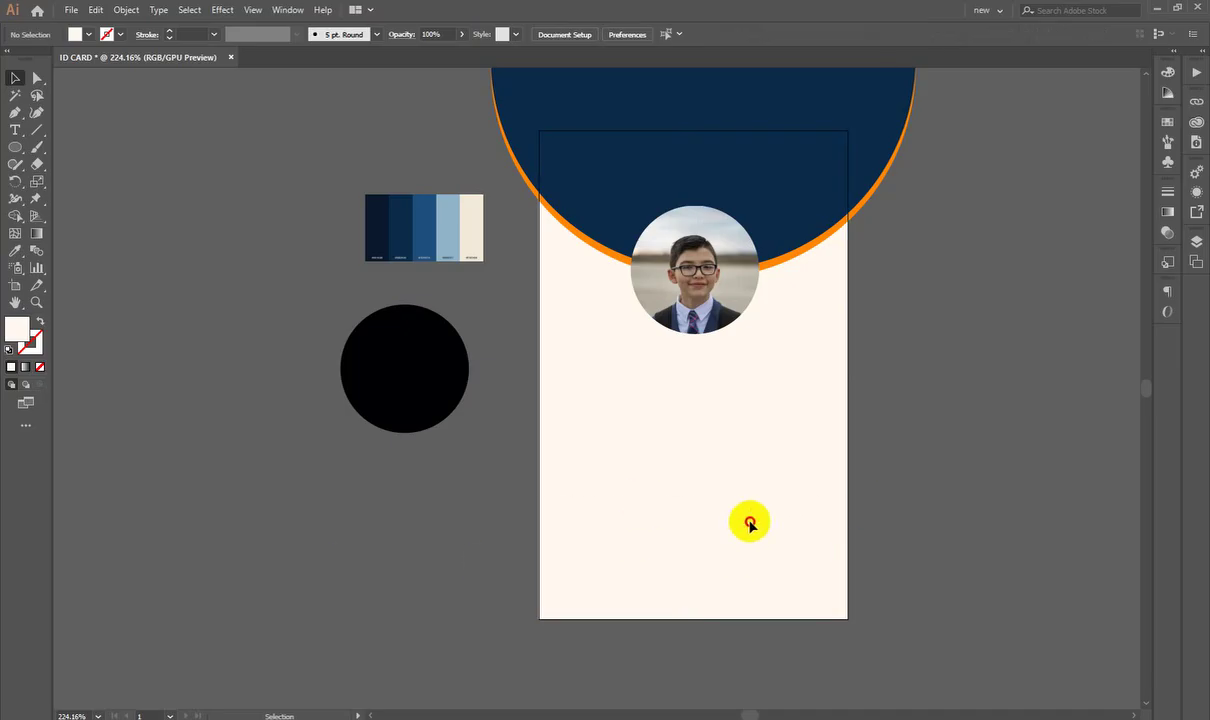
pyautogui.moveTo(690, 513); pyautogui.dragTo(780, 560)
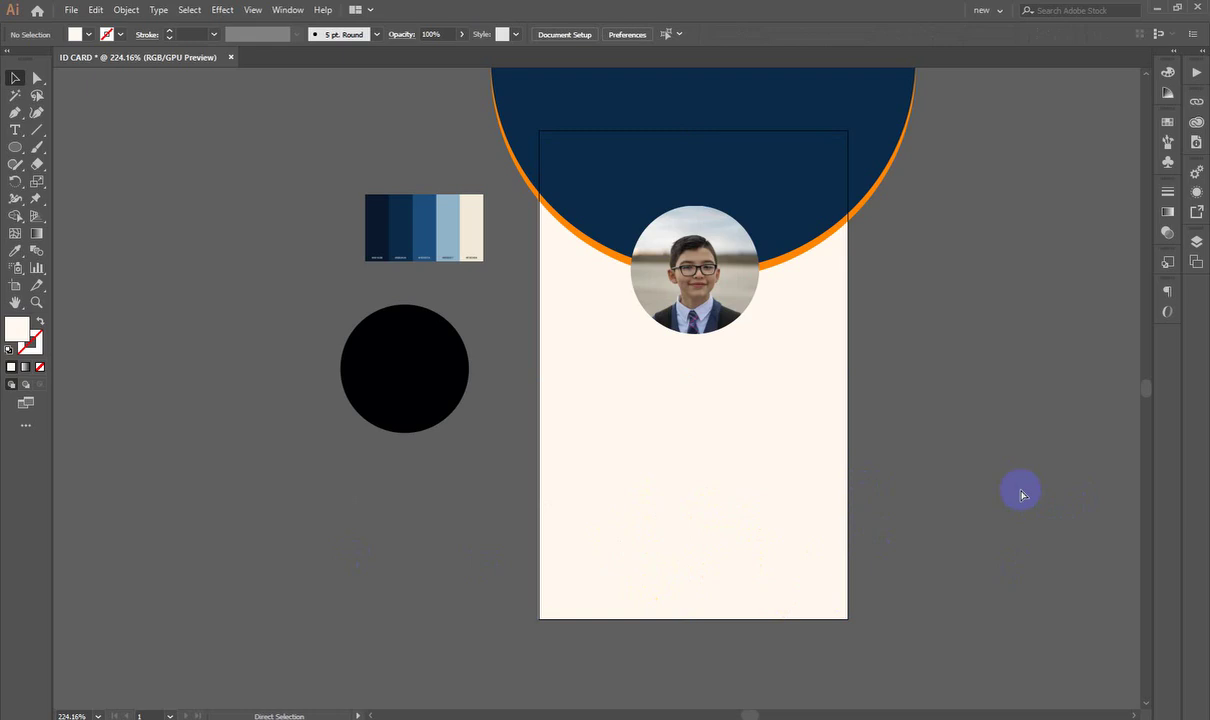
pyautogui.moveTo(808, 555); pyautogui.dragTo(697, 585)
pyautogui.hotkey('ctrl', 'z')
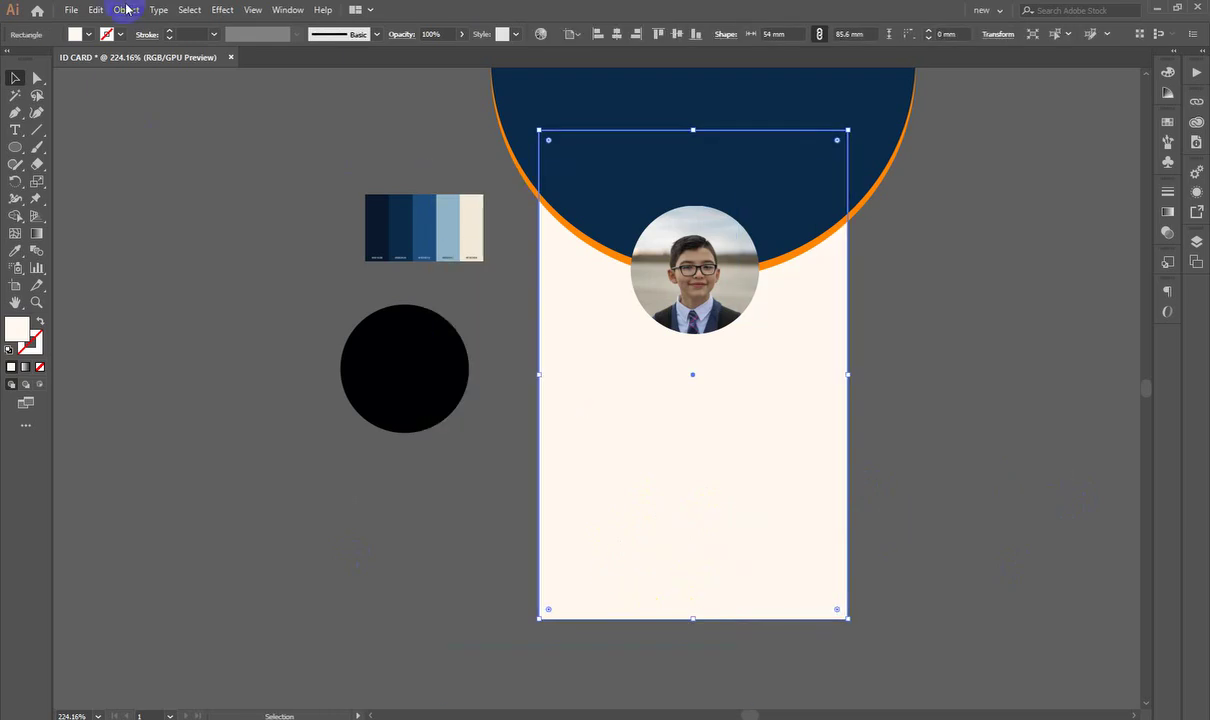
pyautogui.click(126, 9)
pyautogui.moveTo(154, 95)
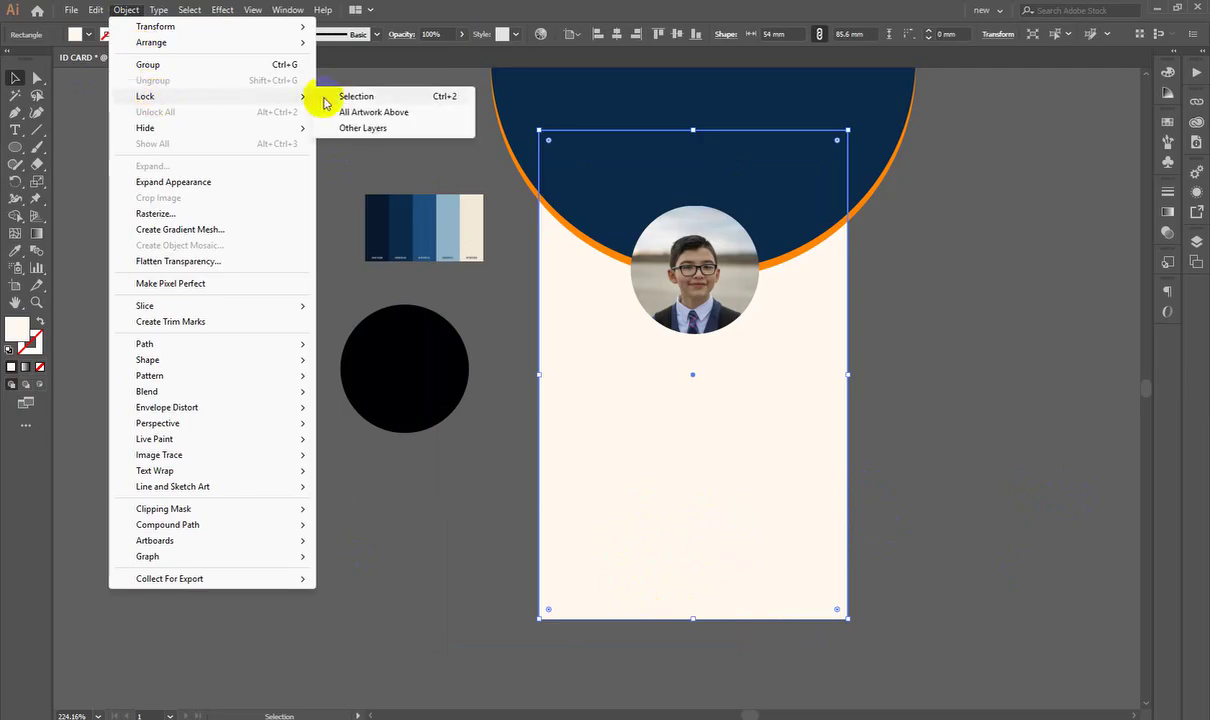
pyautogui.click(421, 96)
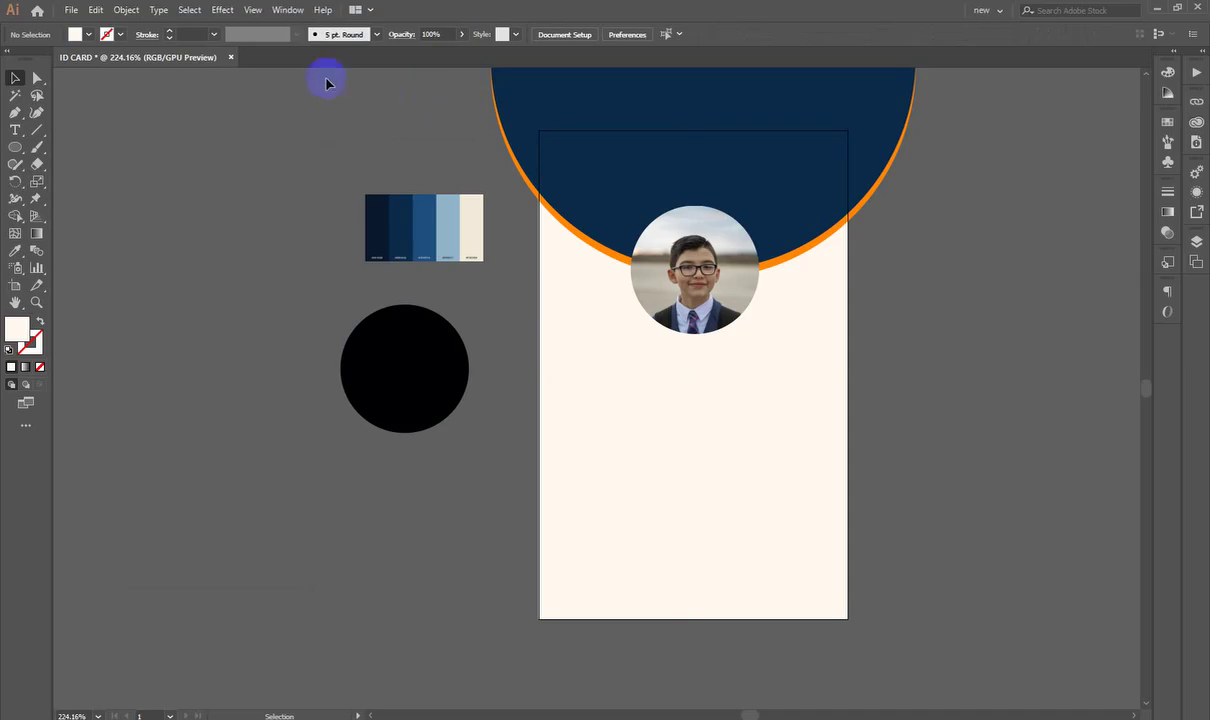
pyautogui.click(158, 9)
pyautogui.moveTo(126, 9)
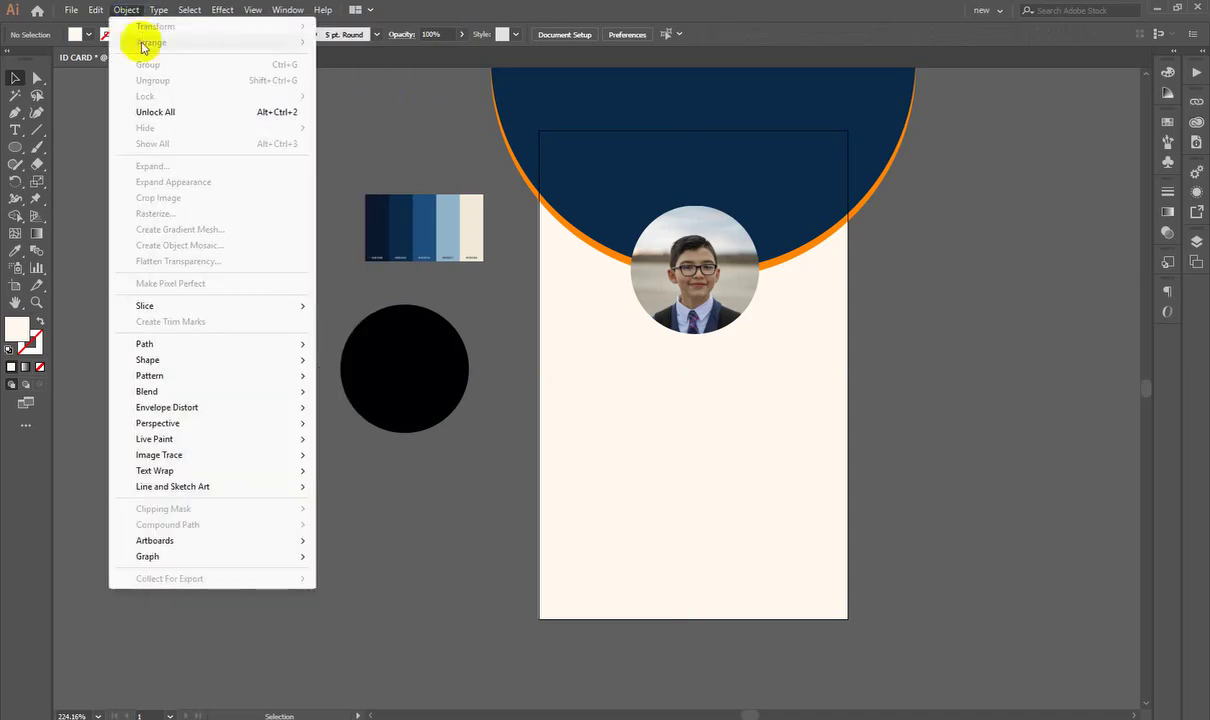
pyautogui.click(168, 113)
pyautogui.click(238, 152)
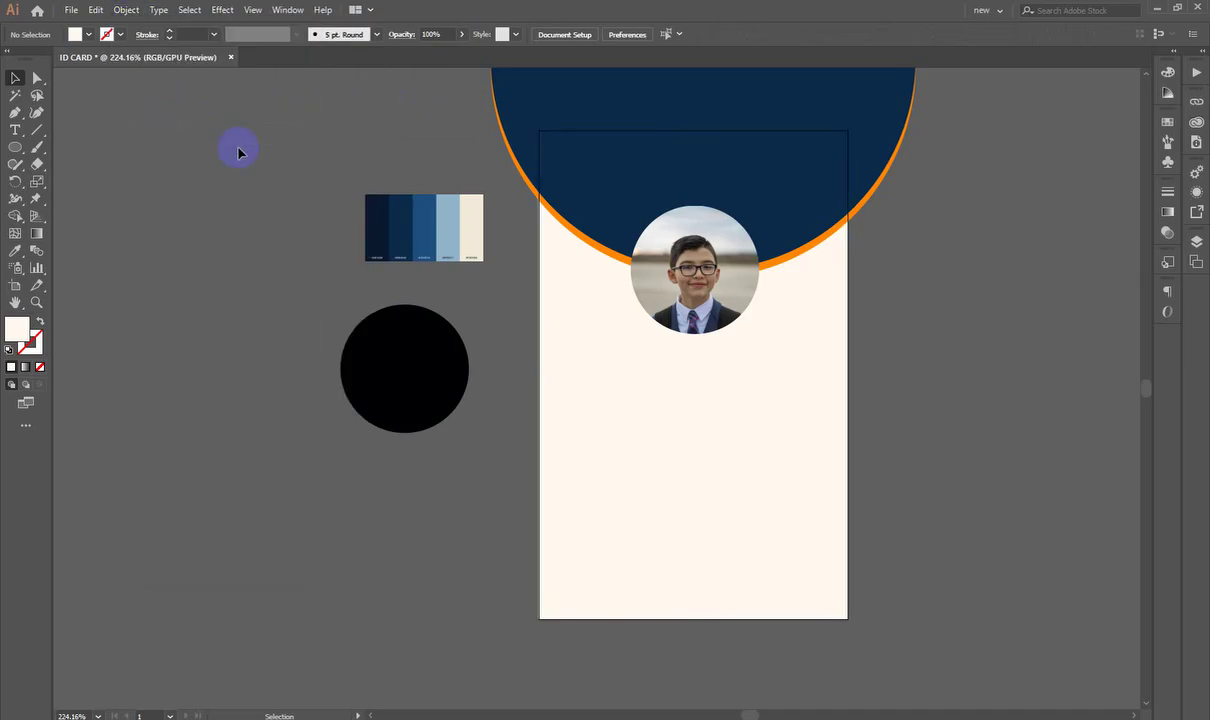
# Step: Move the spare black circle over the round portrait
pyautogui.scroll(1, 238, 152)
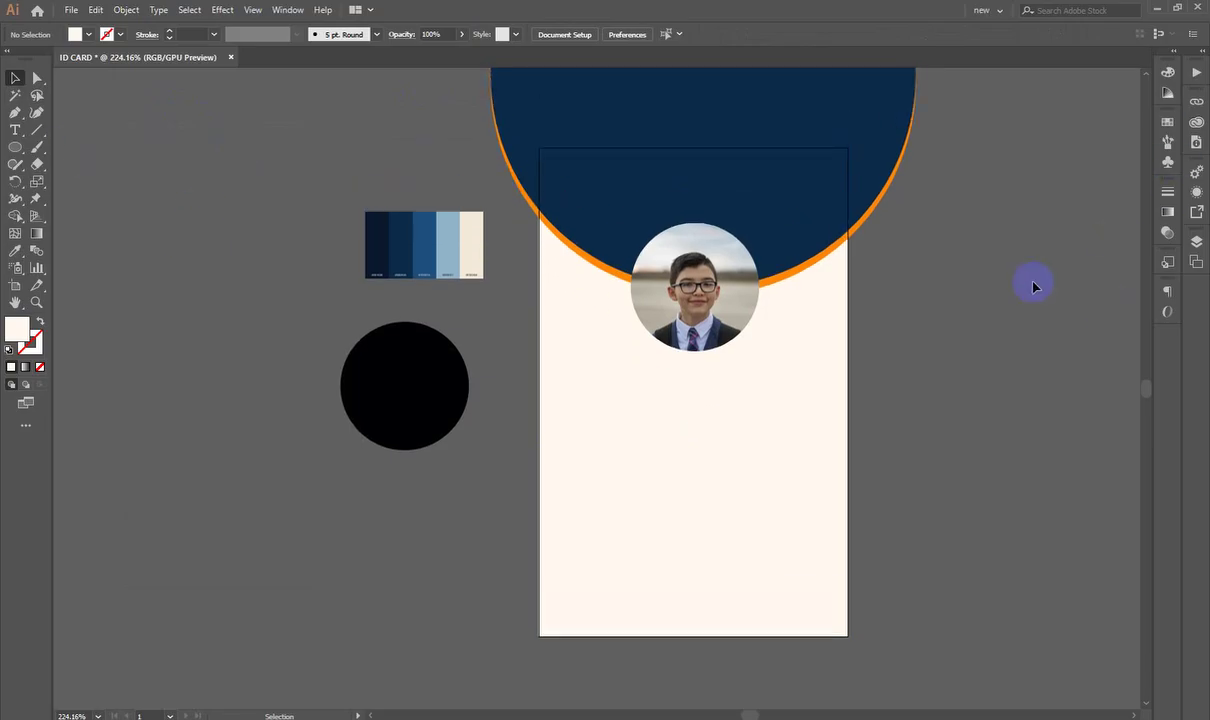
pyautogui.scroll(3, 722, 305)
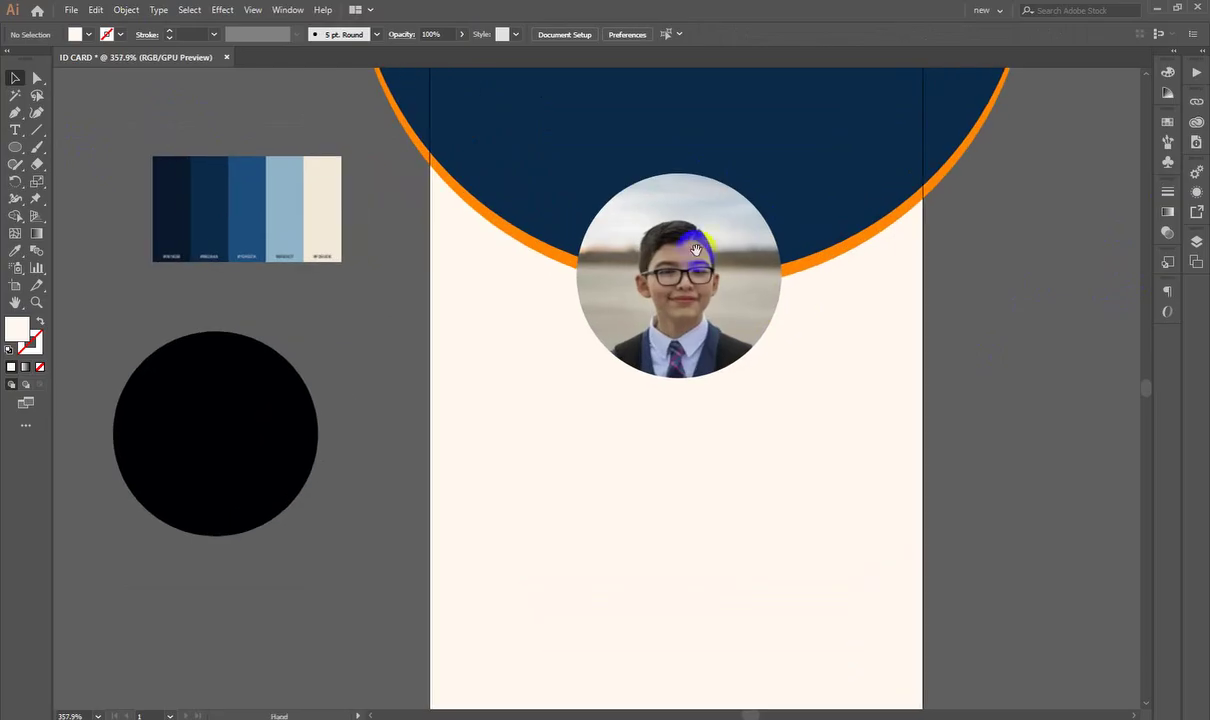
pyautogui.click(233, 446)
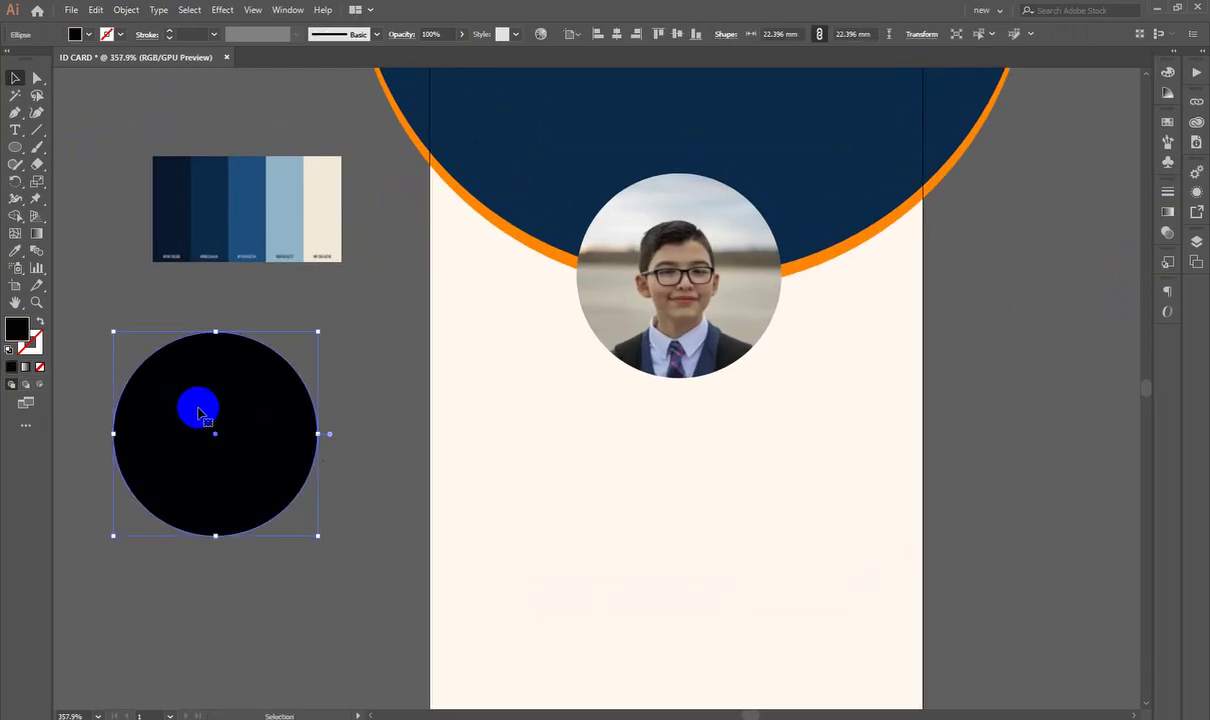
pyautogui.moveTo(199, 412); pyautogui.dragTo(667, 264)
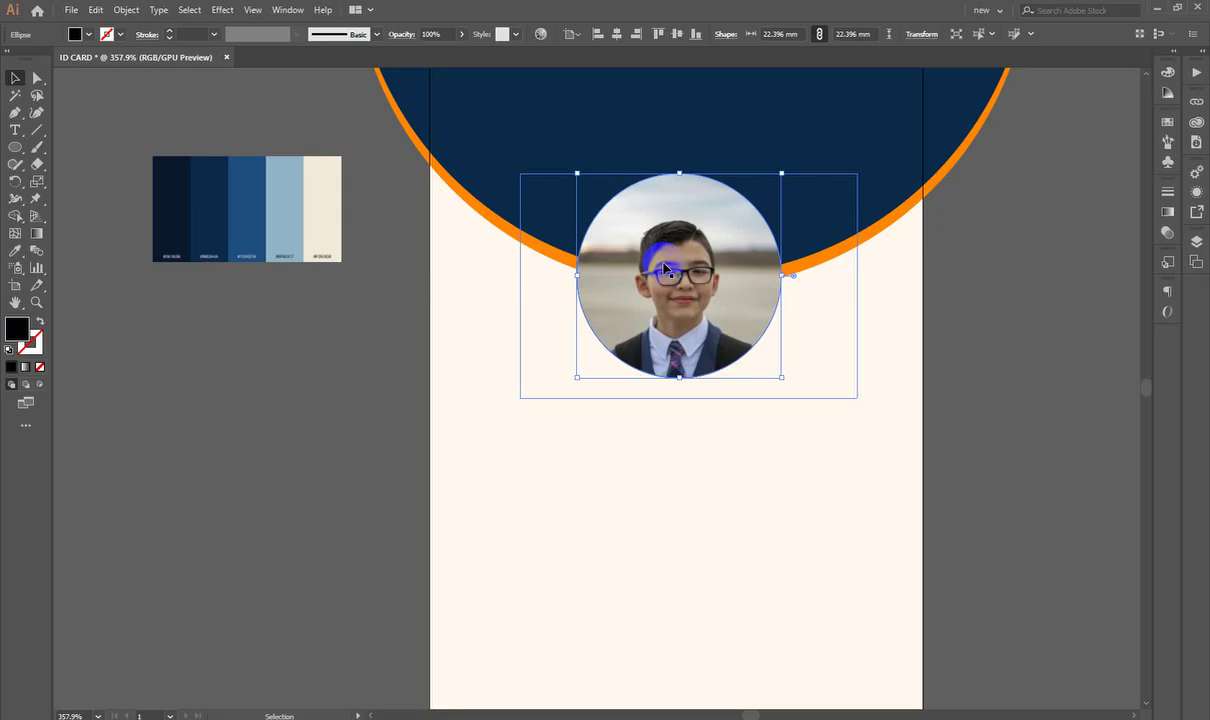
# Step: Enlarge the selected circle slightly so it rings the photo
pyautogui.press('ctrl')
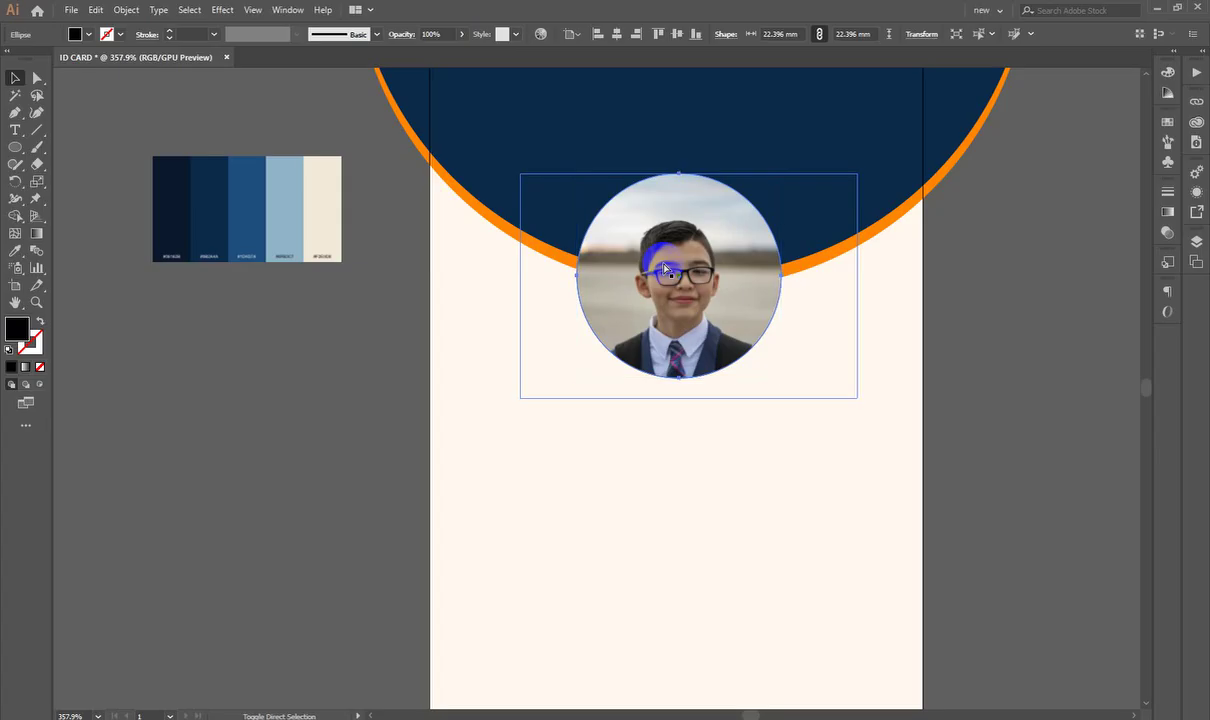
pyautogui.click(665, 268)
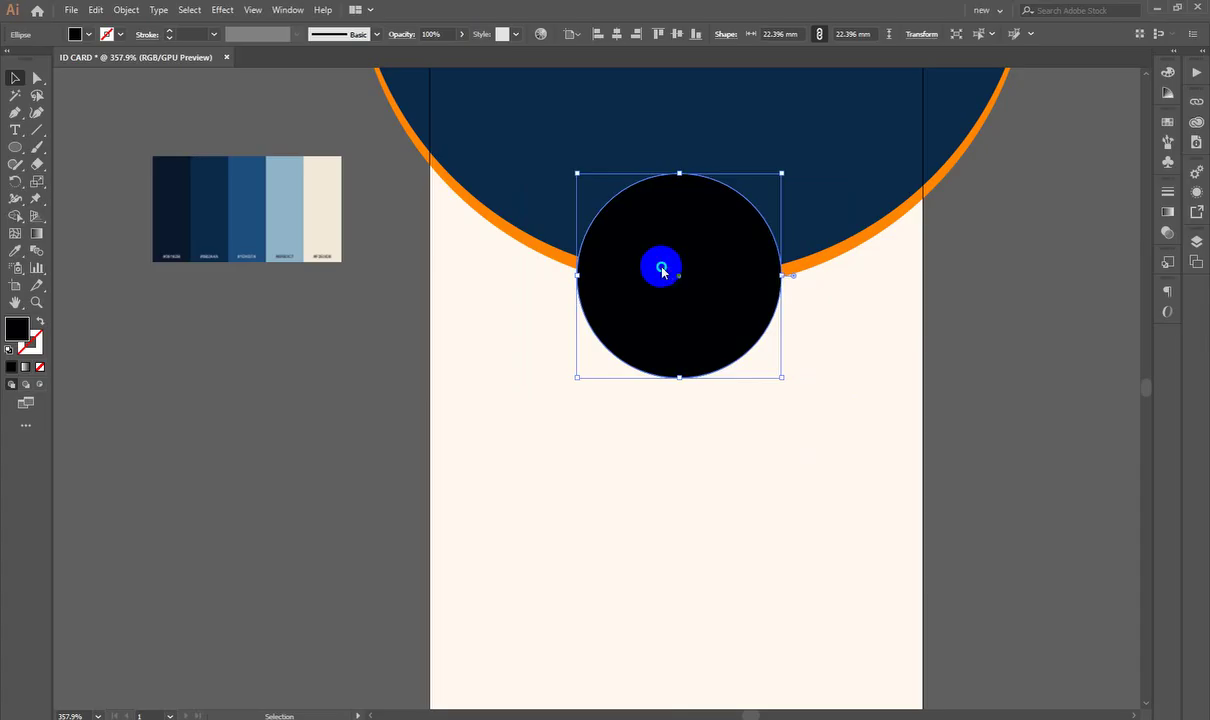
pyautogui.rightClick(662, 268)
pyautogui.moveTo(718, 498)
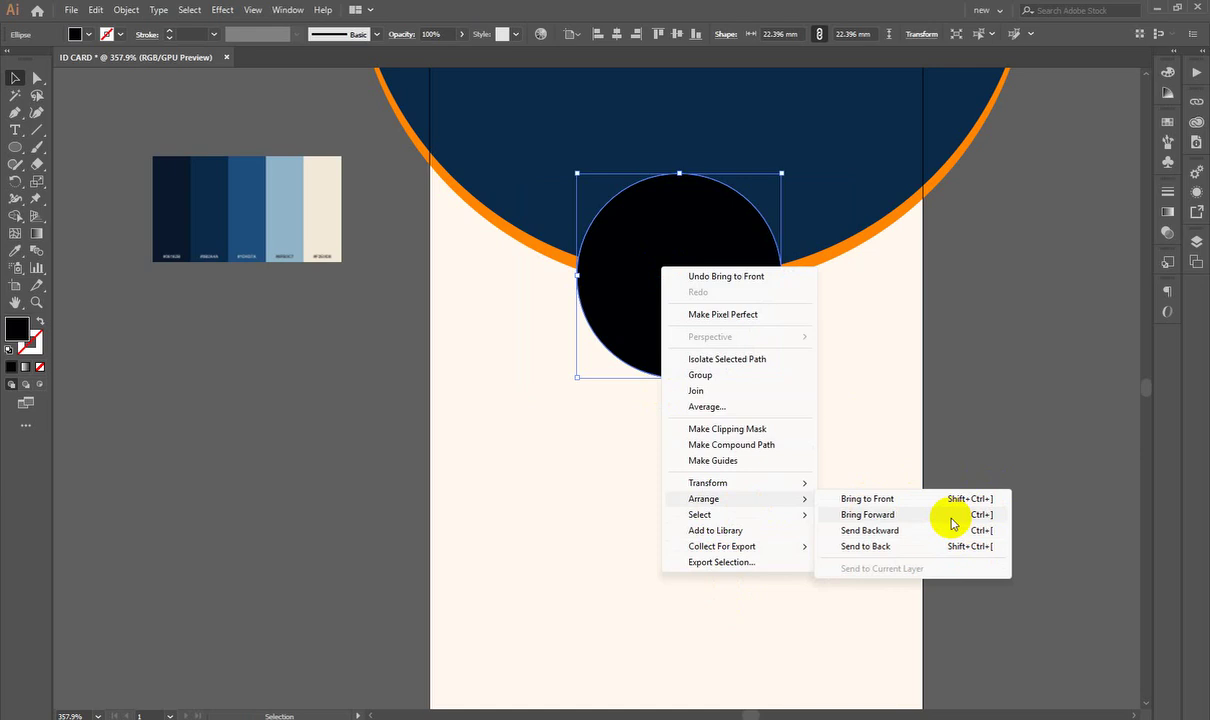
pyautogui.click(783, 324)
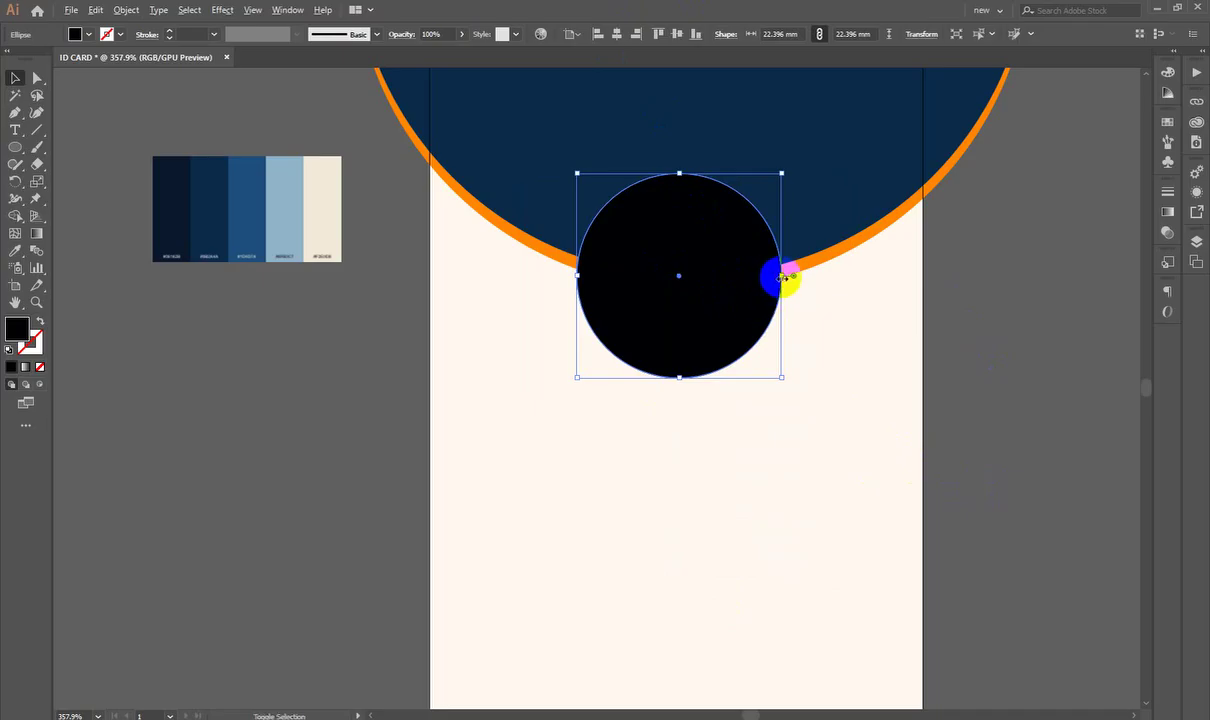
pyautogui.moveTo(783, 276); pyautogui.dragTo(790, 277)
# Step: Turn the black circle into an outline and set its stroke weight to 0.5 pt
pyautogui.click(40, 323)
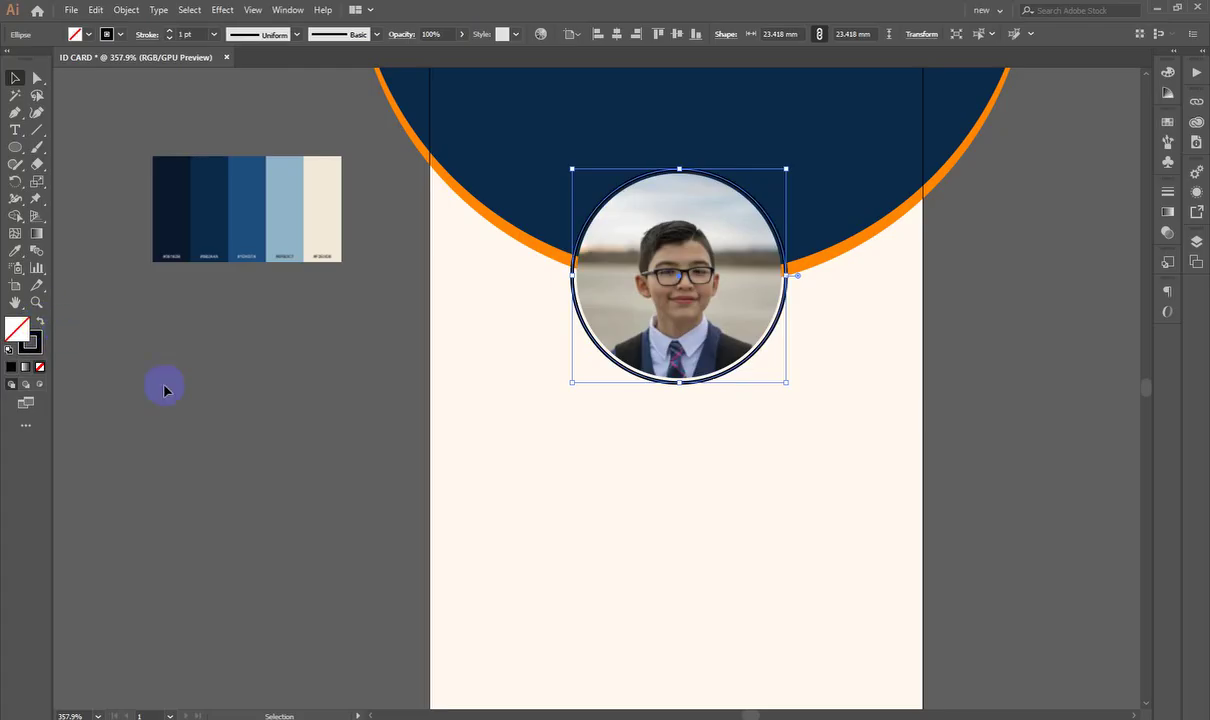
pyautogui.click(181, 395)
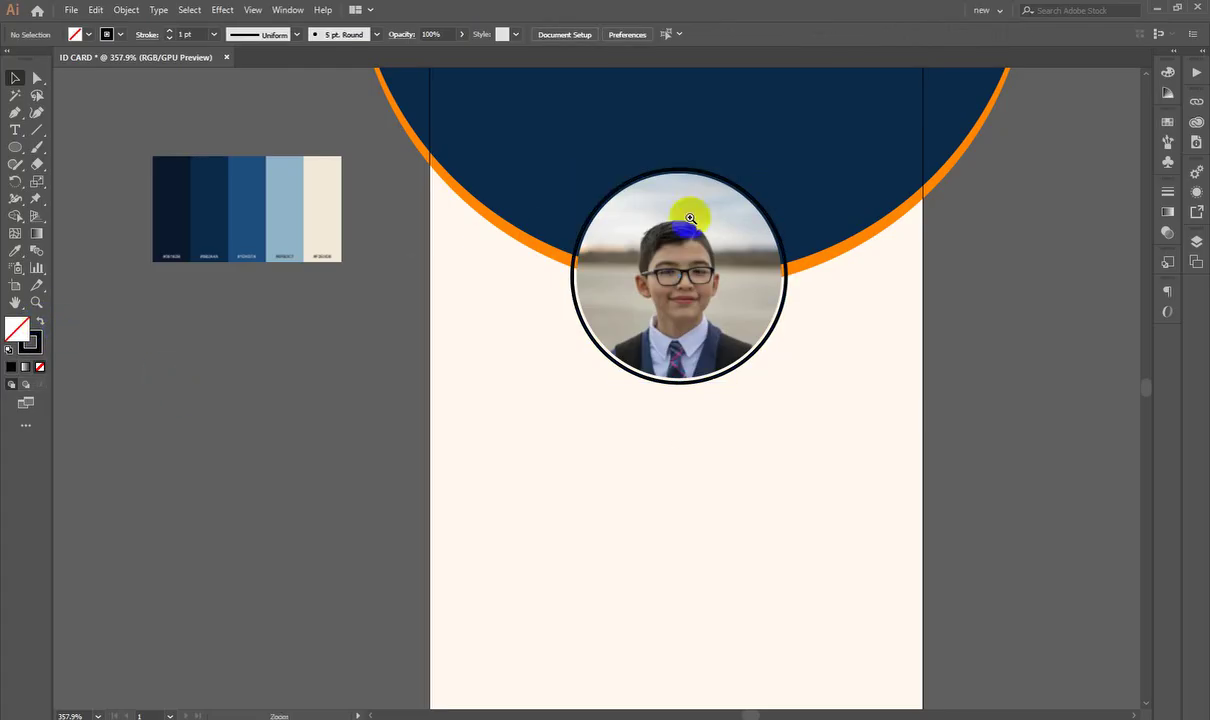
pyautogui.scroll(2, 760, 214)
pyautogui.click(803, 310)
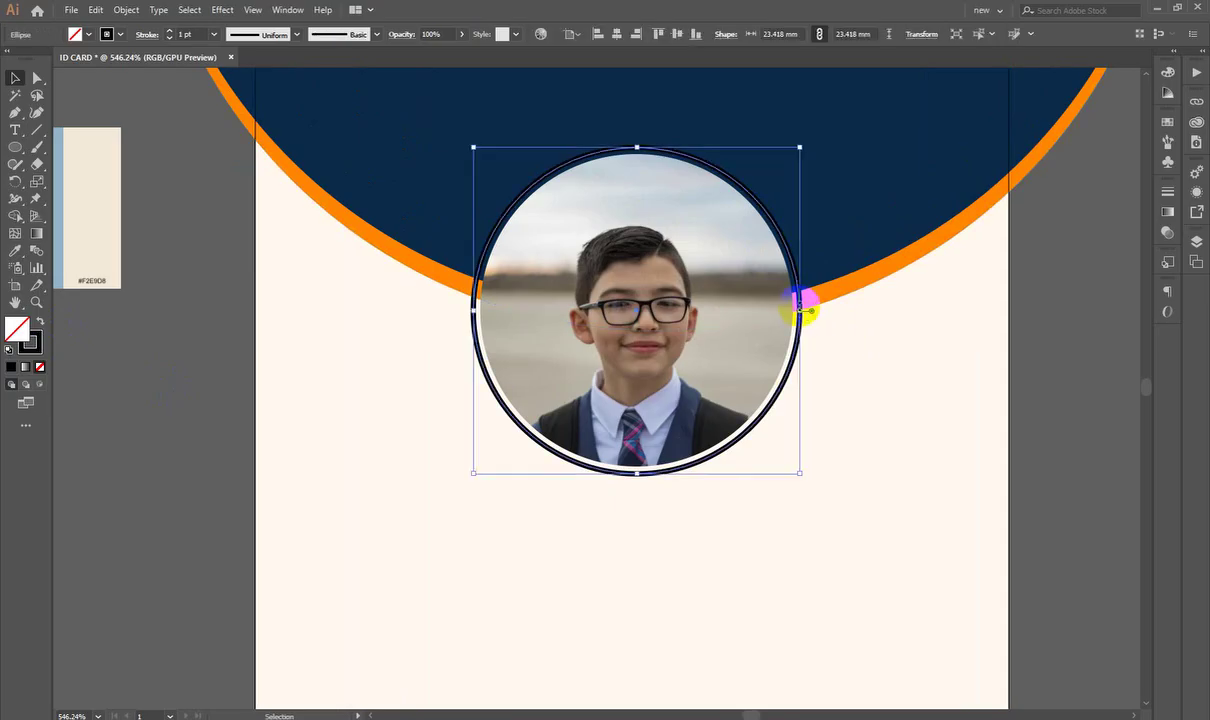
pyautogui.click(187, 34)
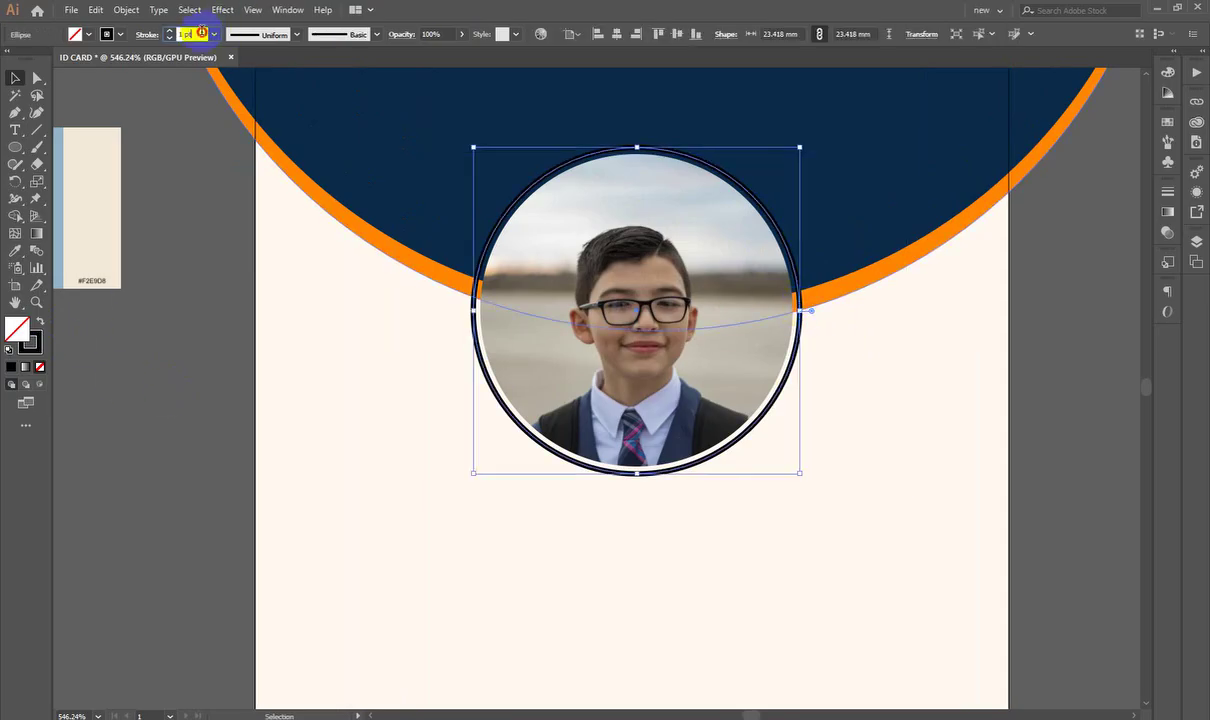
pyautogui.write('0.5')
pyautogui.press('Return')
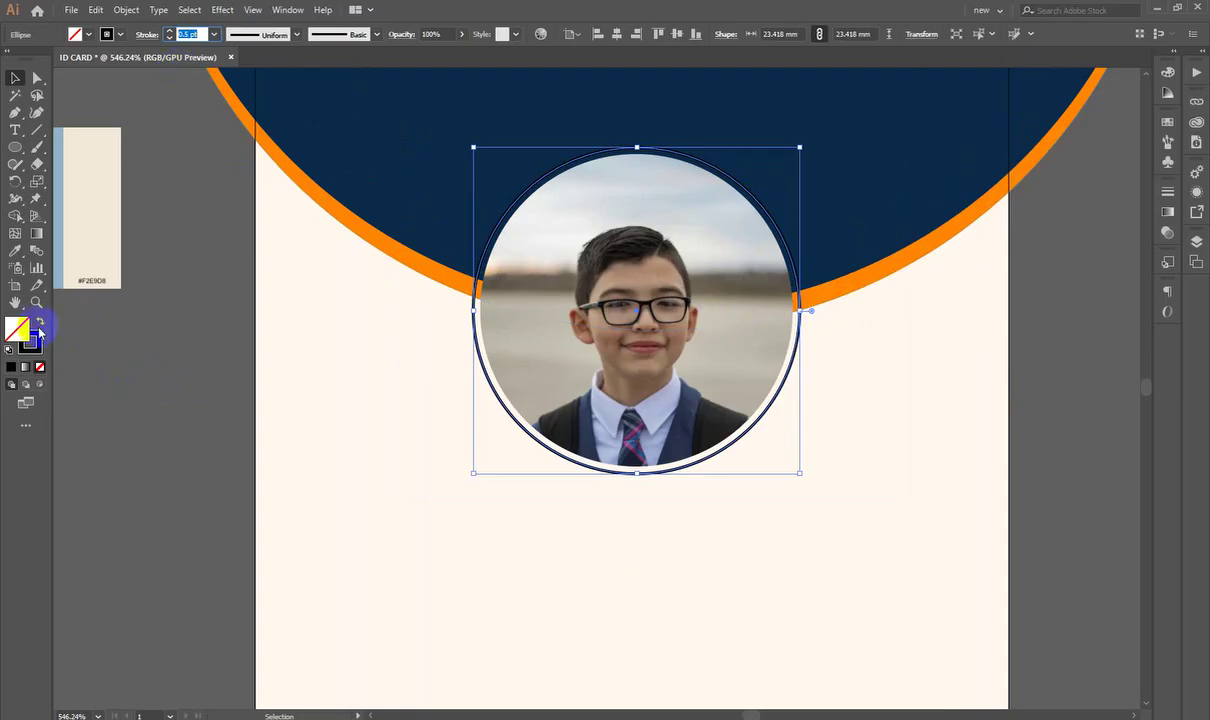
# Step: Sample the orange arc's colour onto the photo circle with the Eyedropper
pyautogui.doubleClick(30, 342)
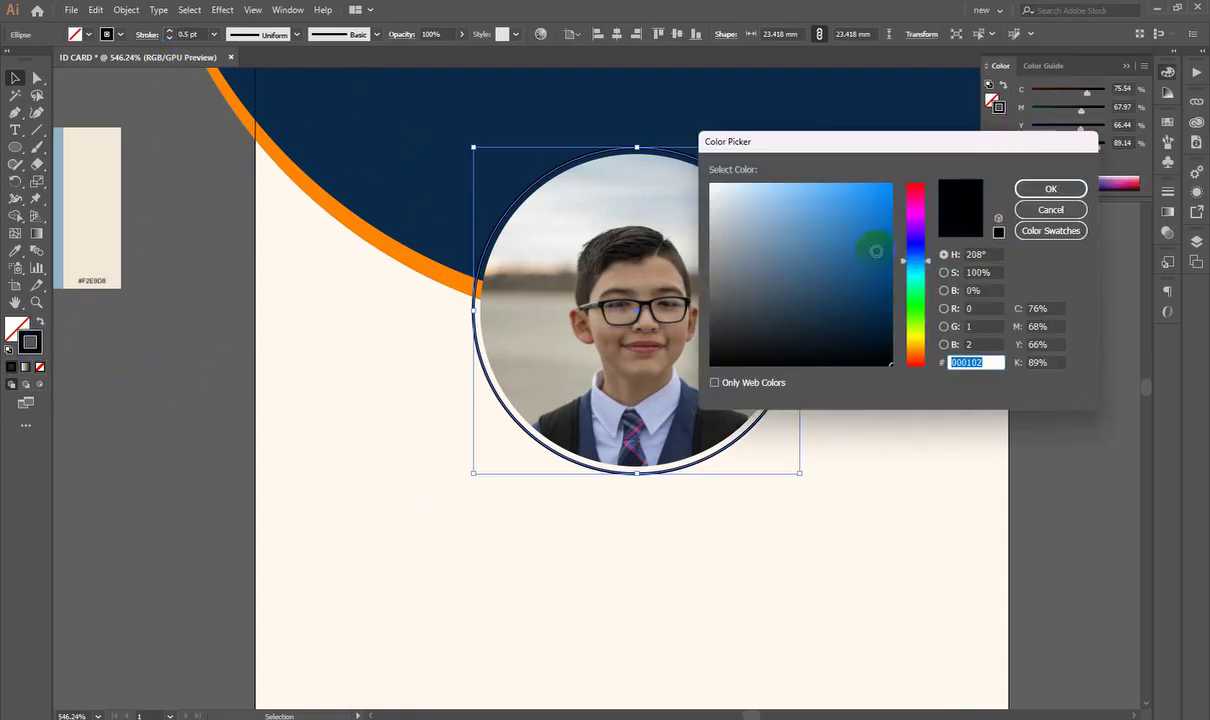
pyautogui.click(1050, 188)
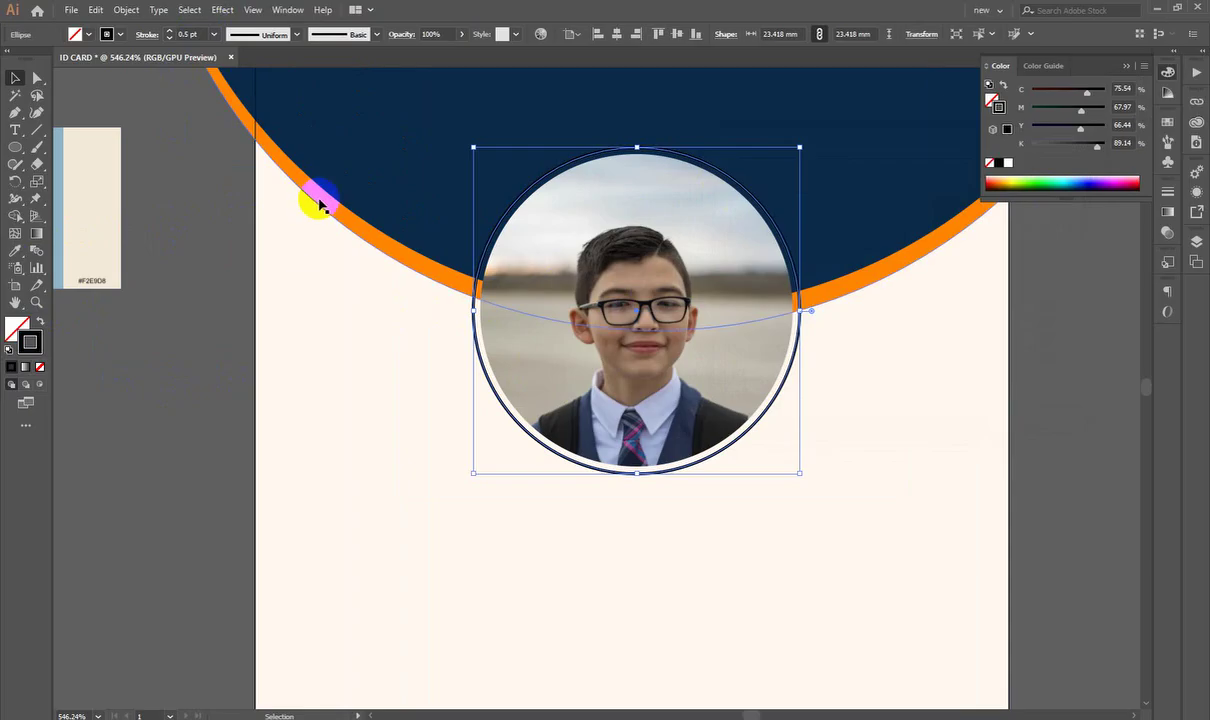
pyautogui.click(15, 250)
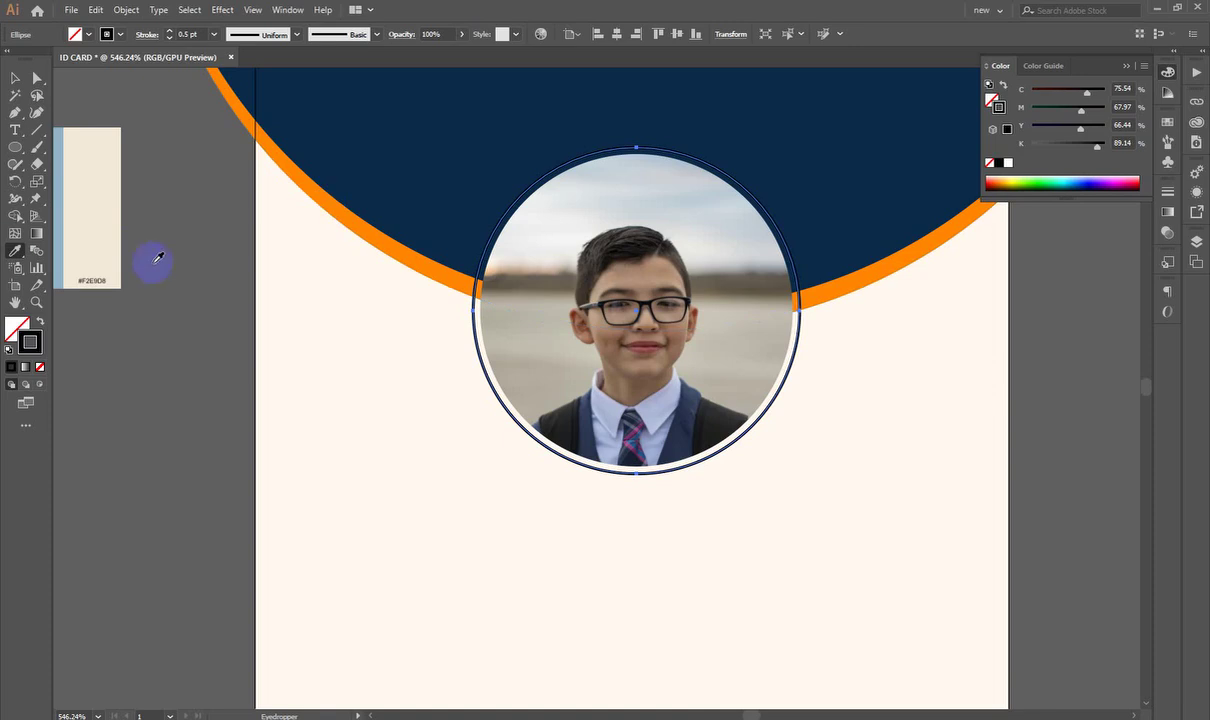
pyautogui.click(345, 212)
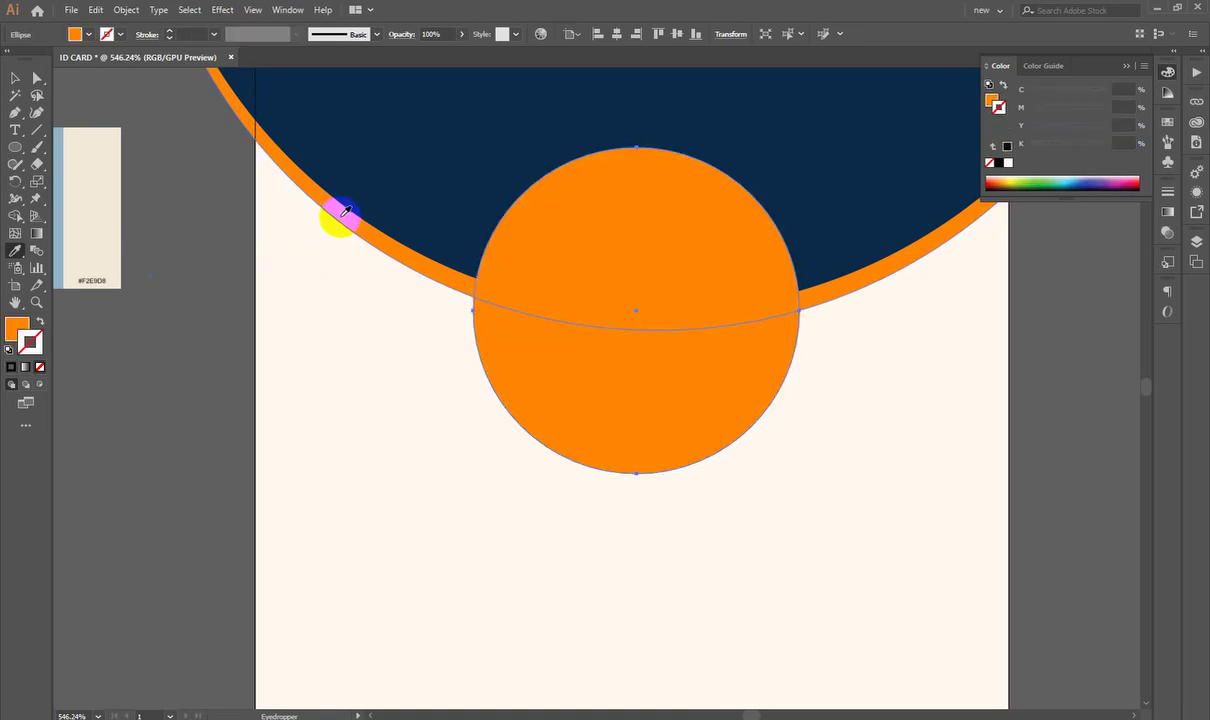
pyautogui.click(540, 186)
pyautogui.click(970, 214)
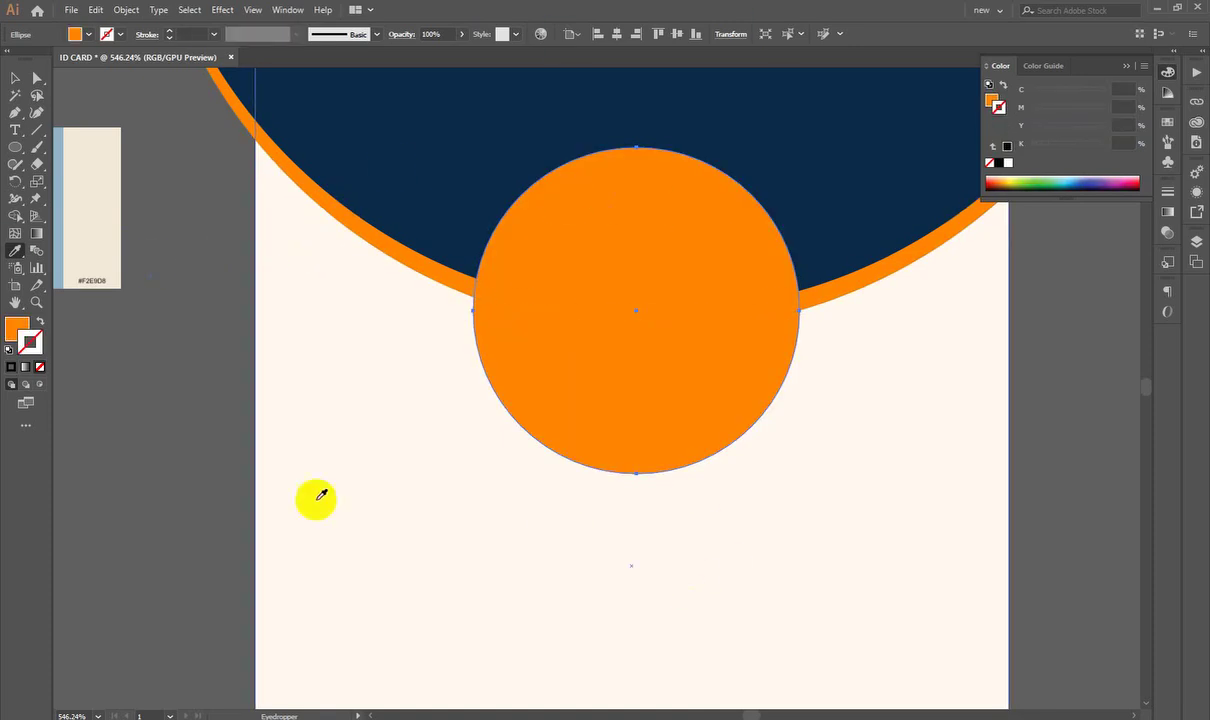
# Step: Swap fill and stroke so the circle becomes an orange ring revealing the photo
pyautogui.click(40, 320)
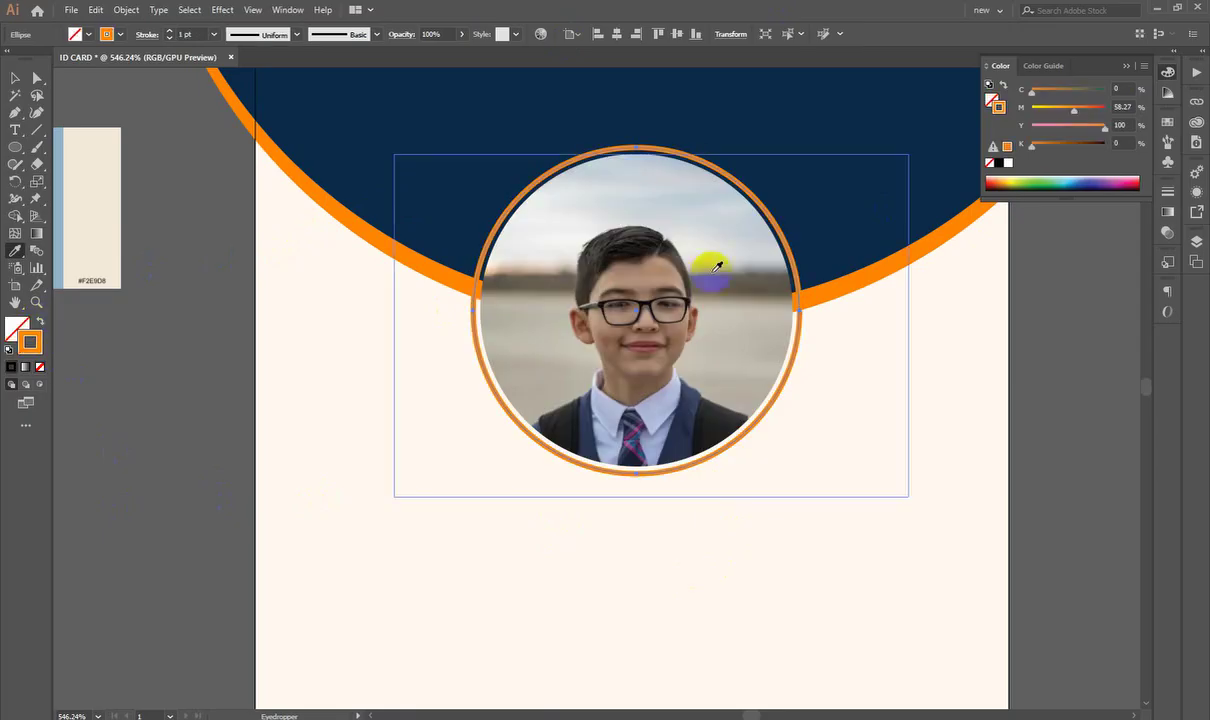
pyautogui.click(717, 265)
pyautogui.click(15, 77)
pyautogui.click(250, 215)
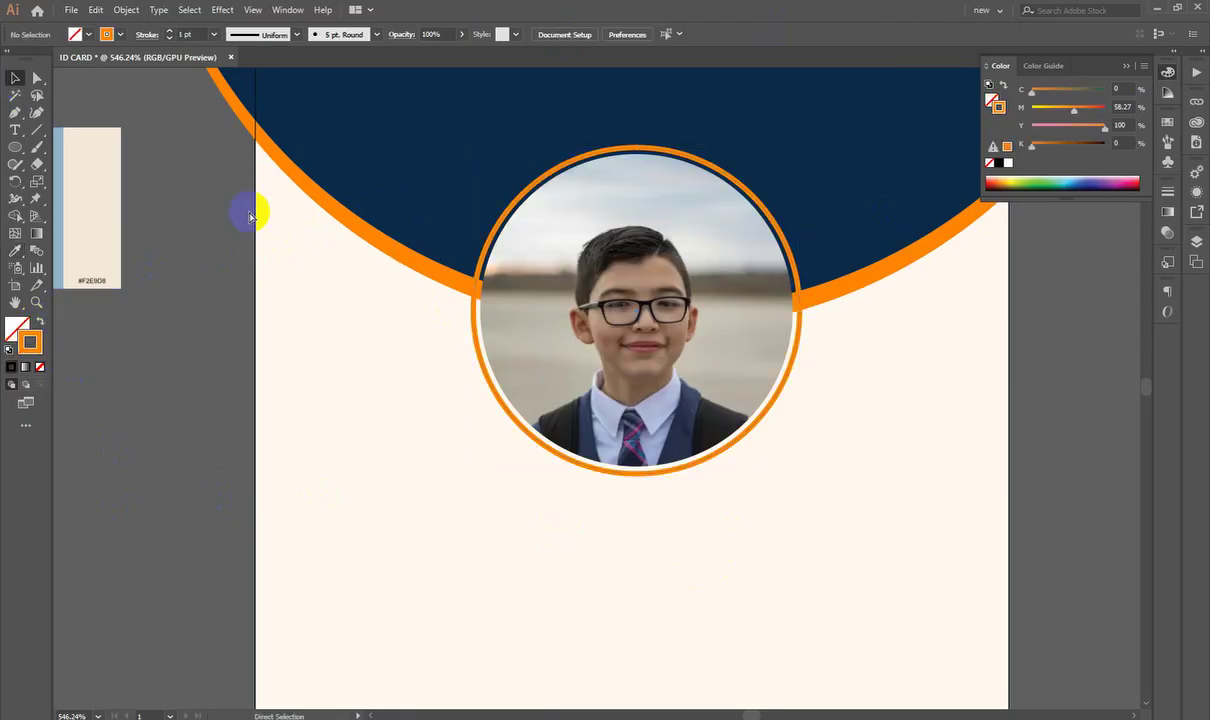
pyautogui.scroll(-3, 560, 200)
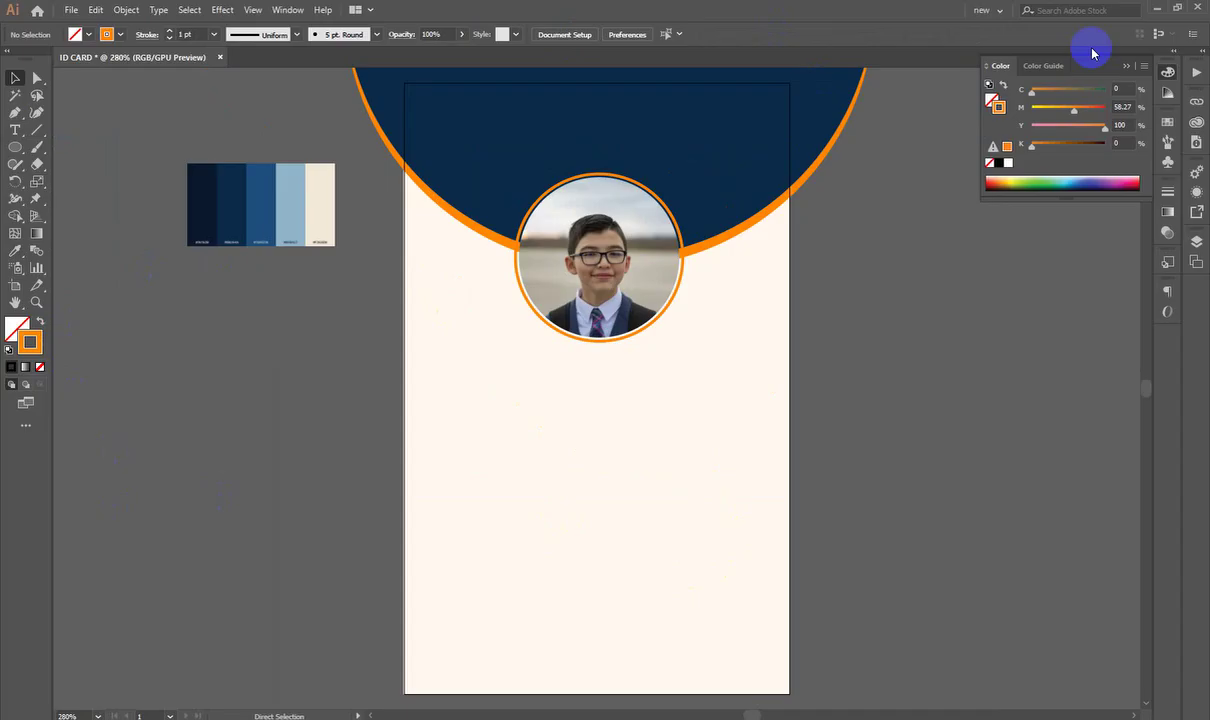
# Step: Add a placeholder text line and move it centred under the photo
pyautogui.moveTo(700, 505)
pyautogui.mouseDown()
pyautogui.moveTo(656, 467)
pyautogui.moveTo(493, 410)
pyautogui.moveTo(624, 446)
pyautogui.moveTo(686, 348)
pyautogui.moveTo(724, 421)
pyautogui.moveTo(661, 349)
pyautogui.moveTo(737, 392)
pyautogui.moveTo(343, 338)
pyautogui.mouseUp()
pyautogui.click(15, 130)
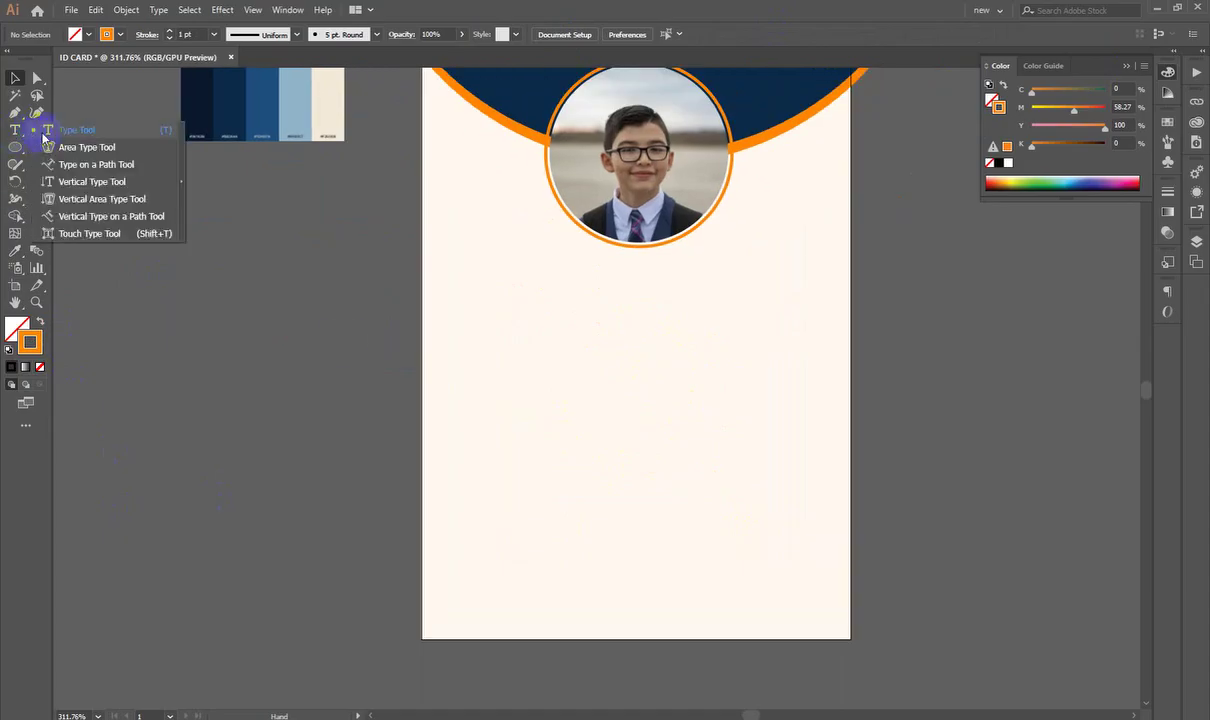
pyautogui.click(44, 132)
pyautogui.scroll(1, 560, 338)
pyautogui.click(570, 315)
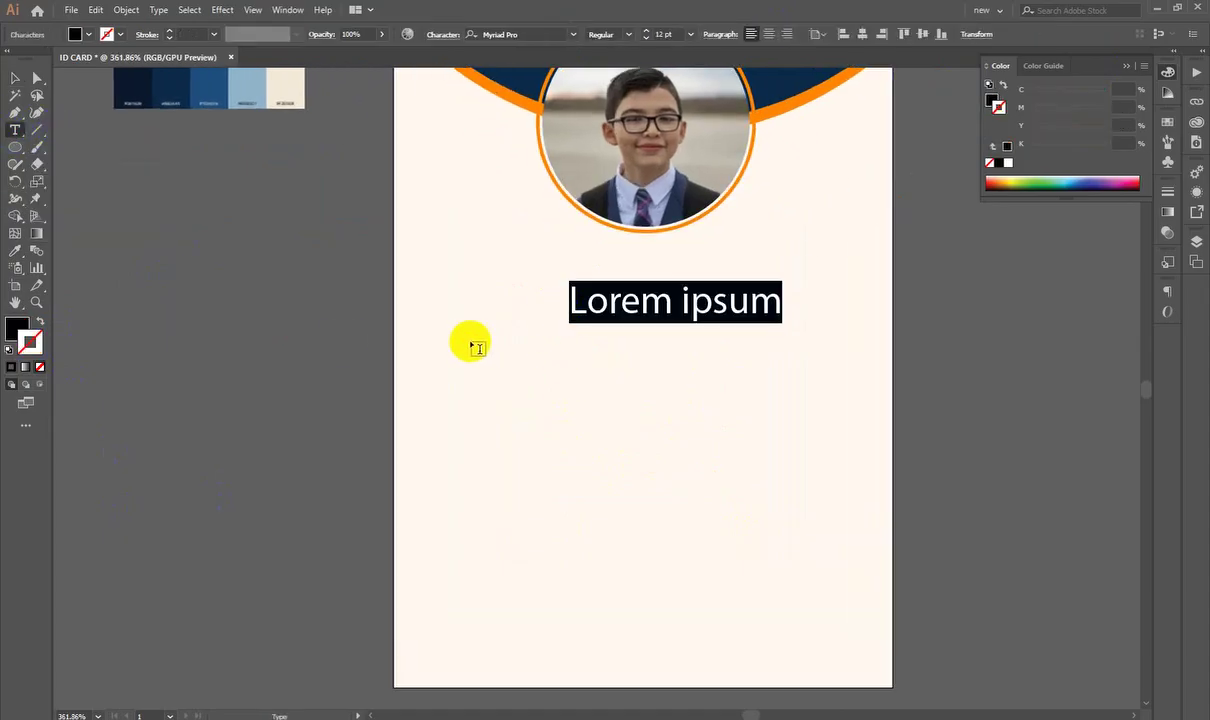
pyautogui.click(16, 79)
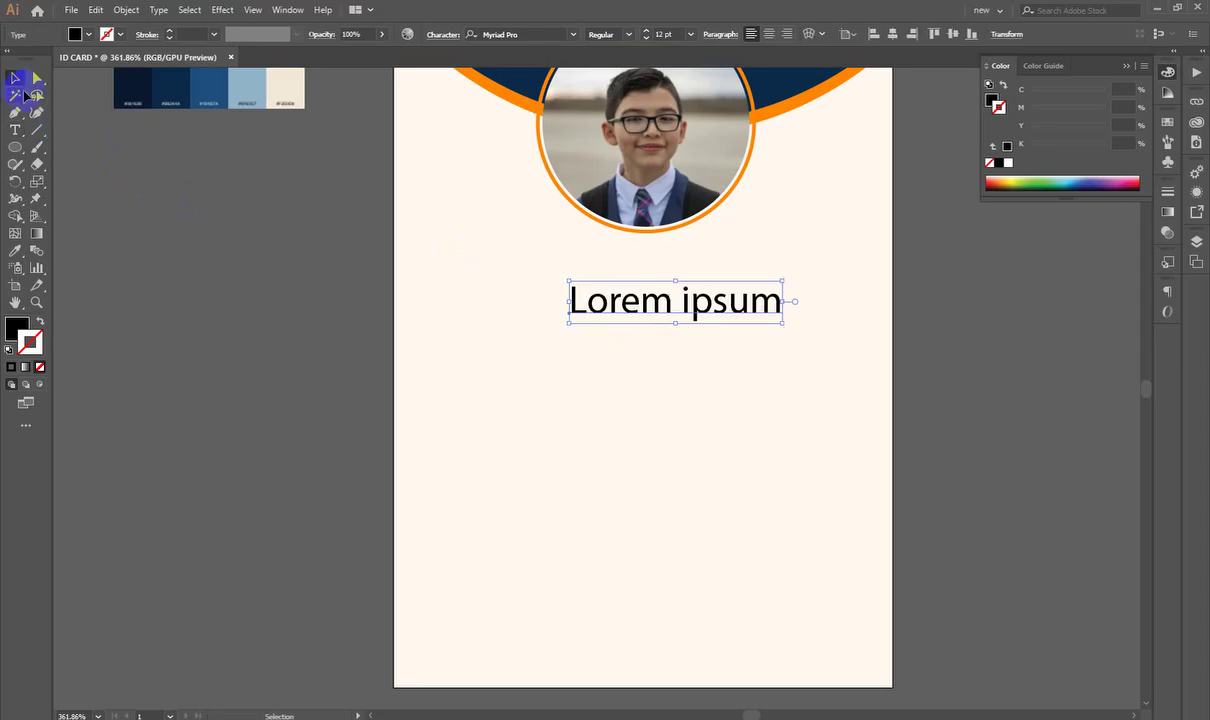
pyautogui.moveTo(716, 300); pyautogui.dragTo(676, 279)
pyautogui.moveTo(385, 420); pyautogui.dragTo(366, 511)
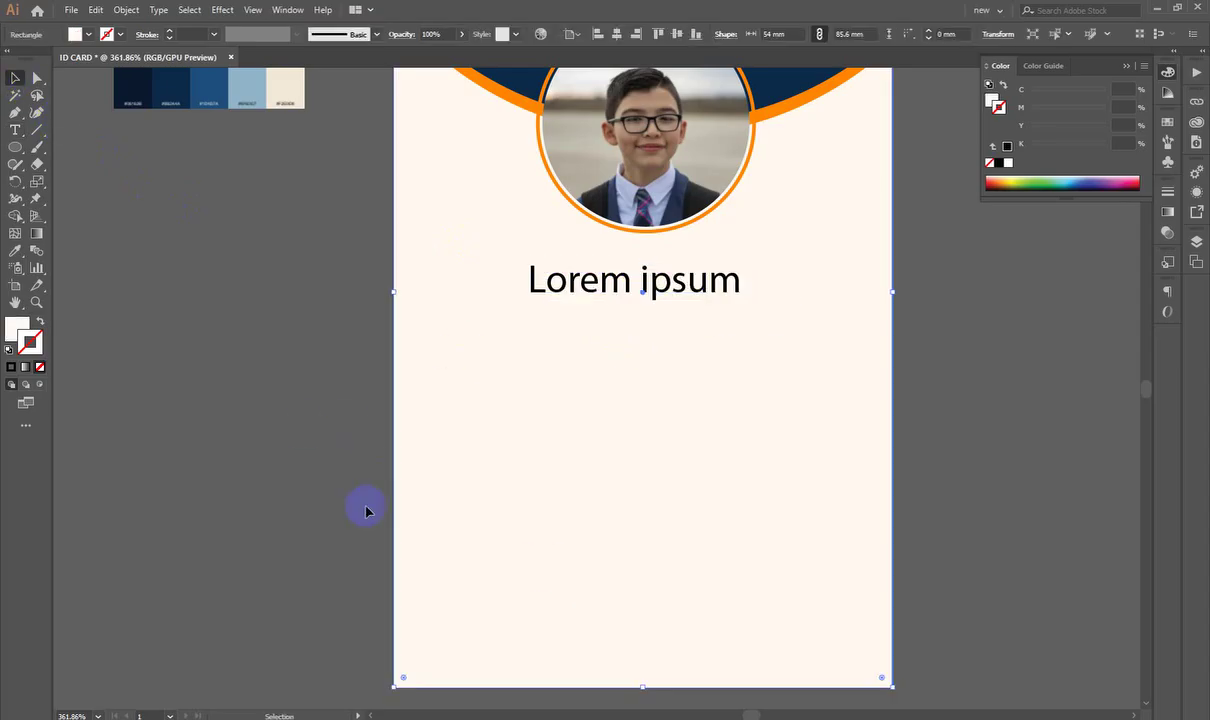
pyautogui.click(366, 511)
# Step: Replace the placeholder with the student's full name
pyautogui.doubleClick(638, 280)
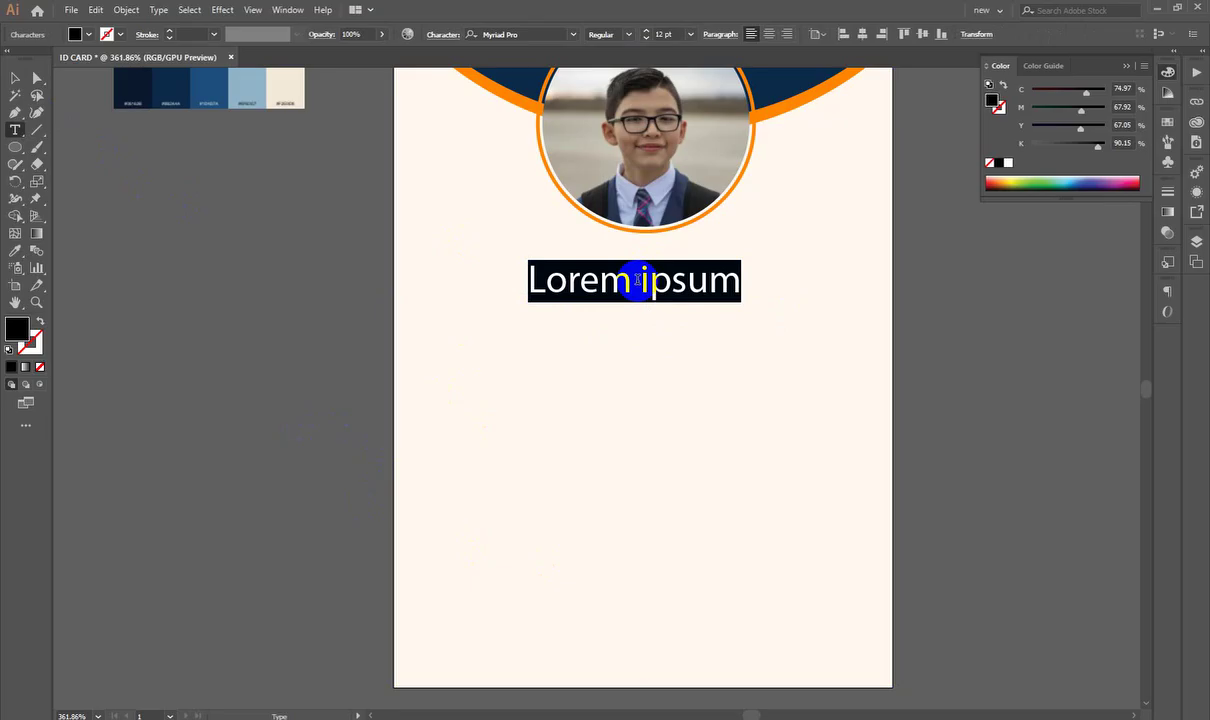
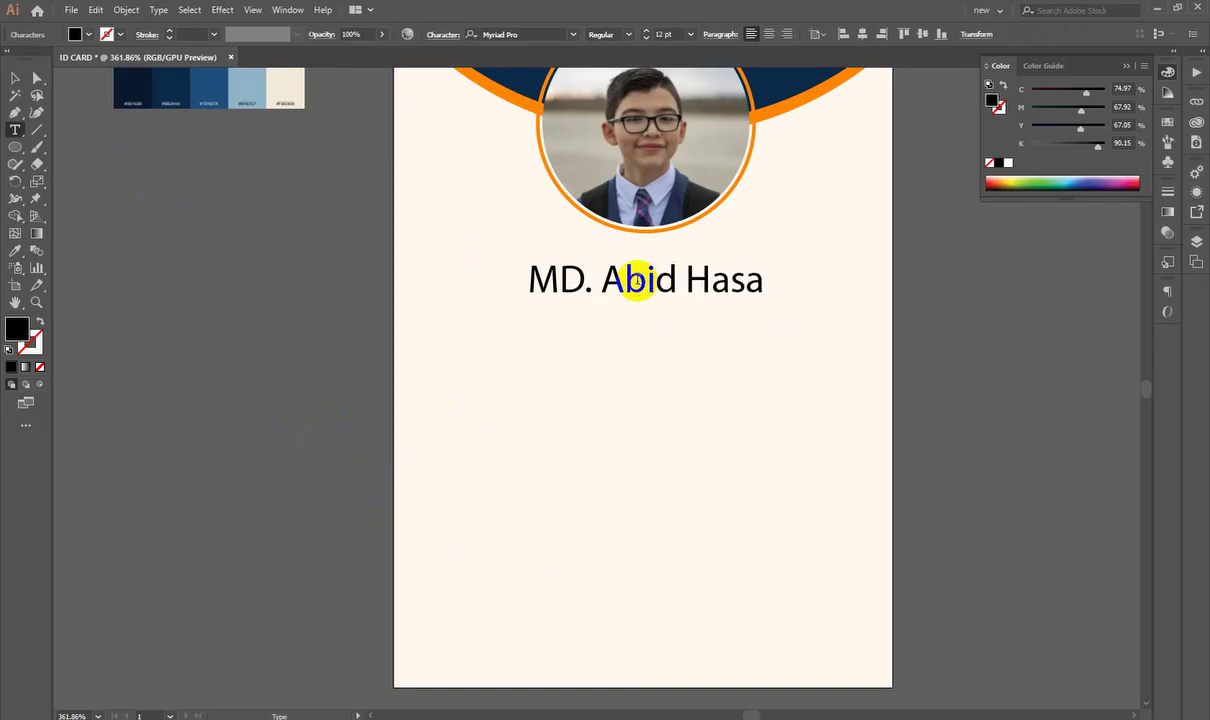
# Step: Nudge the name text into place and centre it horizontally on the card
pyautogui.click(15, 78)
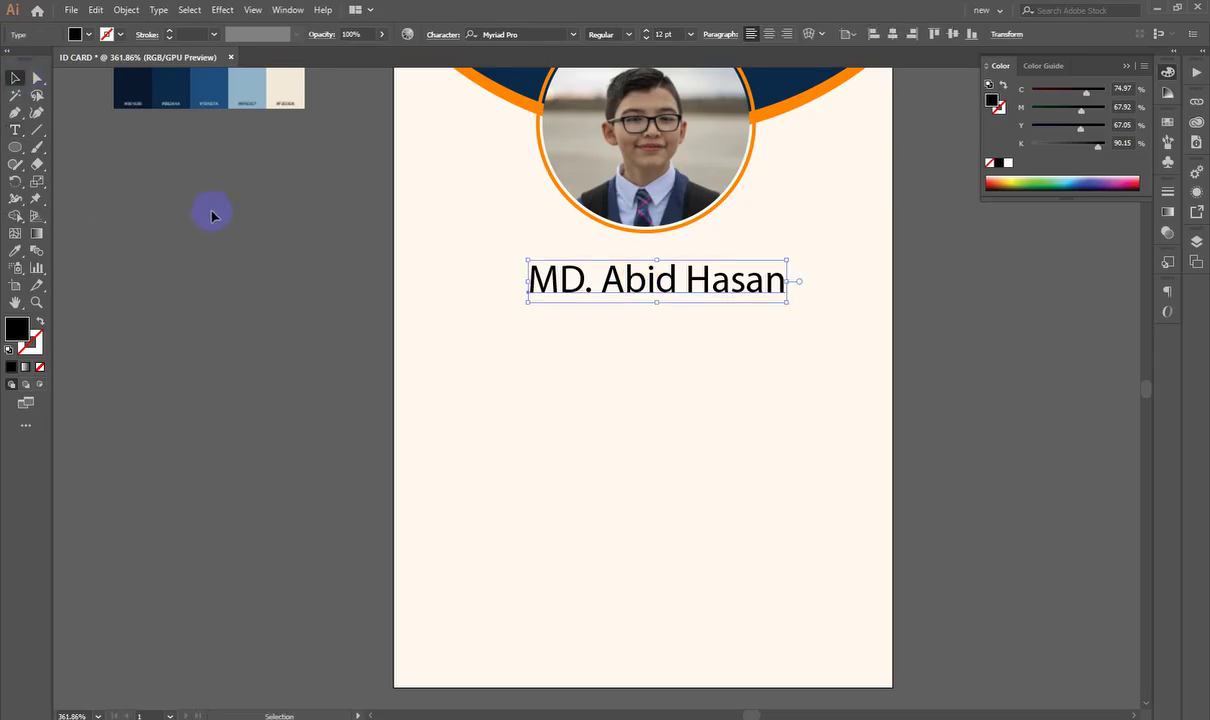
pyautogui.moveTo(656, 292); pyautogui.dragTo(644, 283)
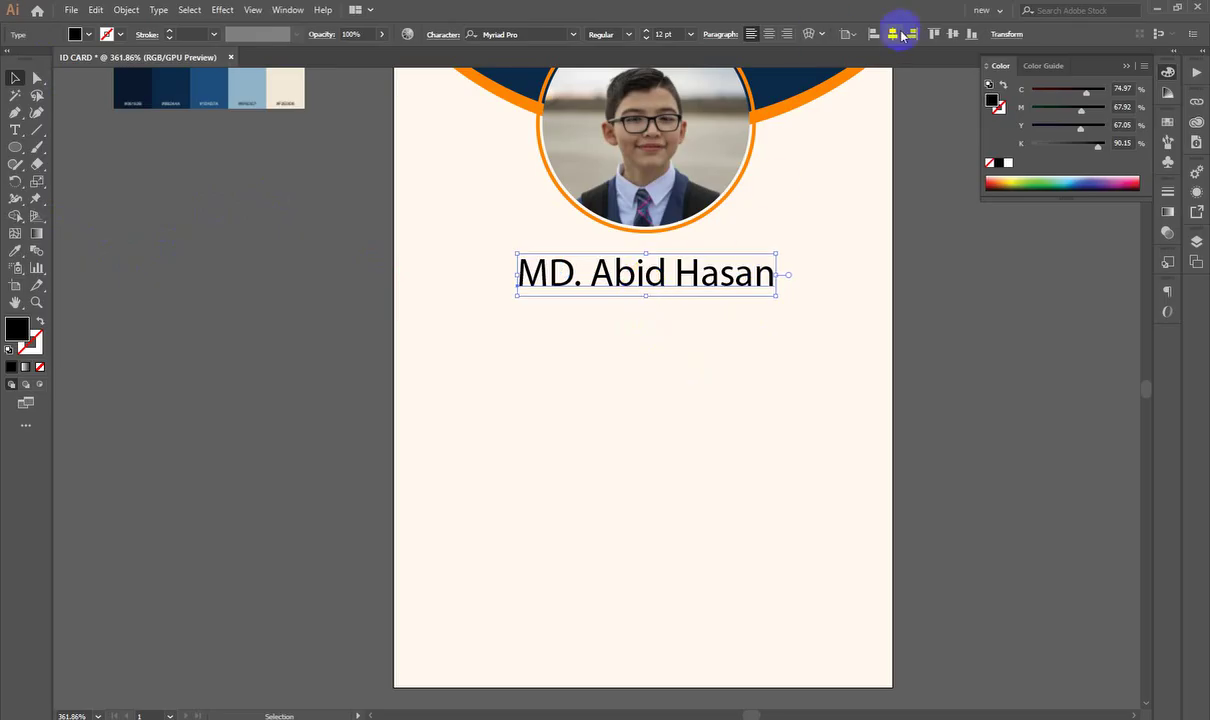
pyautogui.click(902, 36)
pyautogui.click(1068, 322)
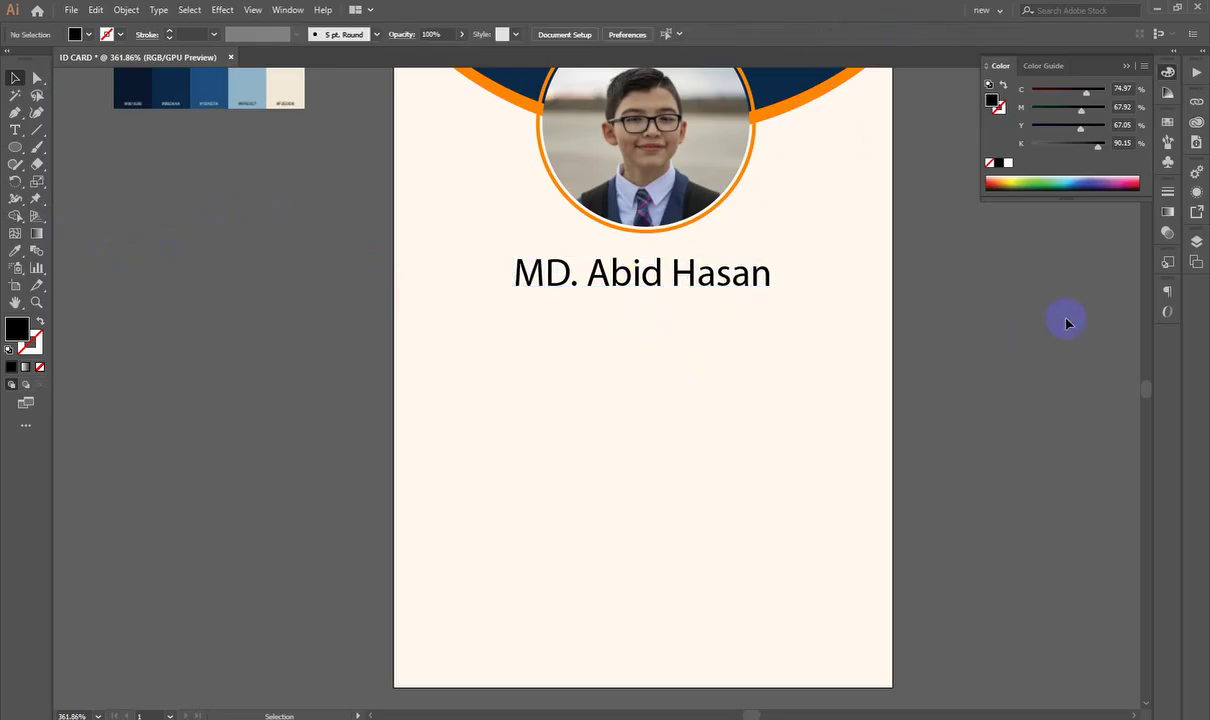
pyautogui.scroll(3, 737, 316)
pyautogui.click(697, 295)
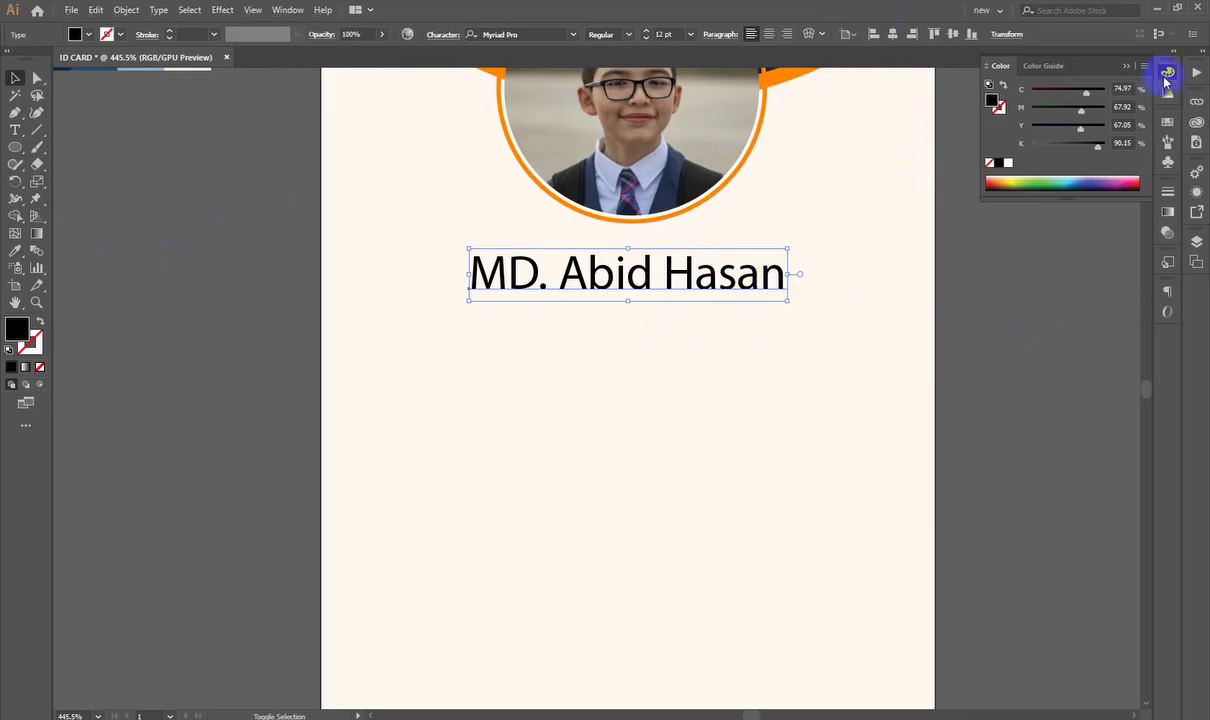
# Step: Set the name's font to Poppins Medium in the Character panel
pyautogui.click(1166, 73)
pyautogui.click(1164, 283)
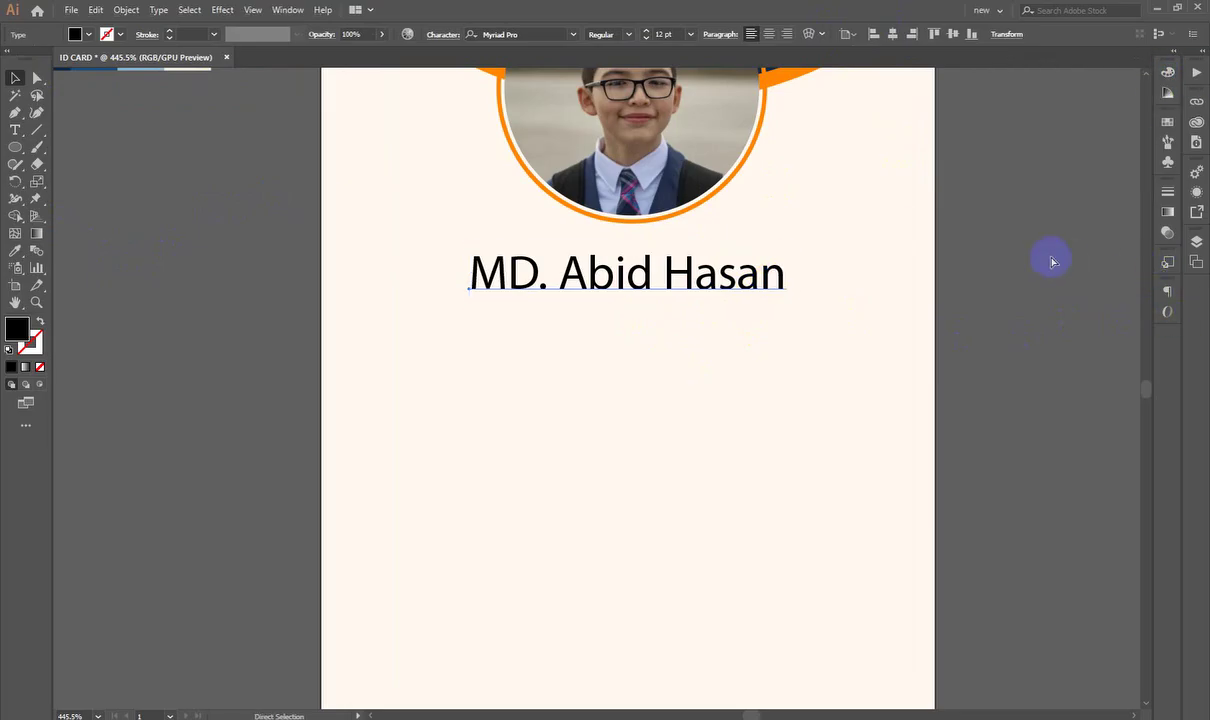
pyautogui.click(965, 178)
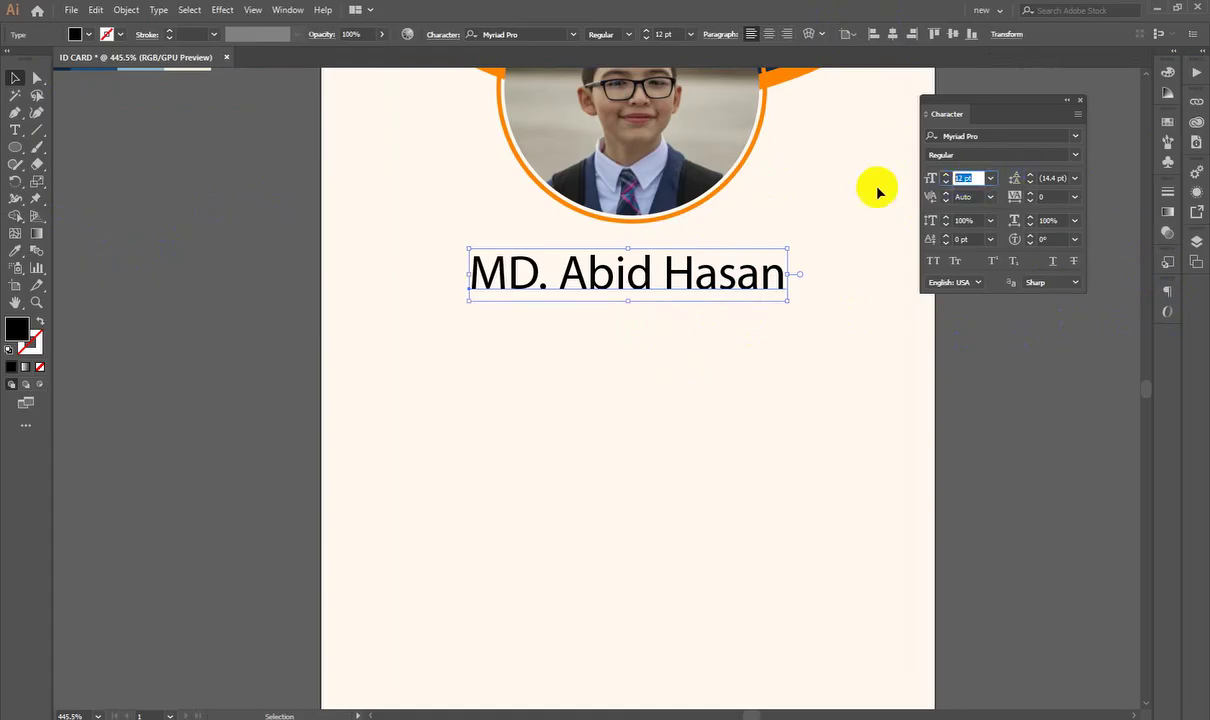
pyautogui.click(1066, 153)
pyautogui.click(1068, 153)
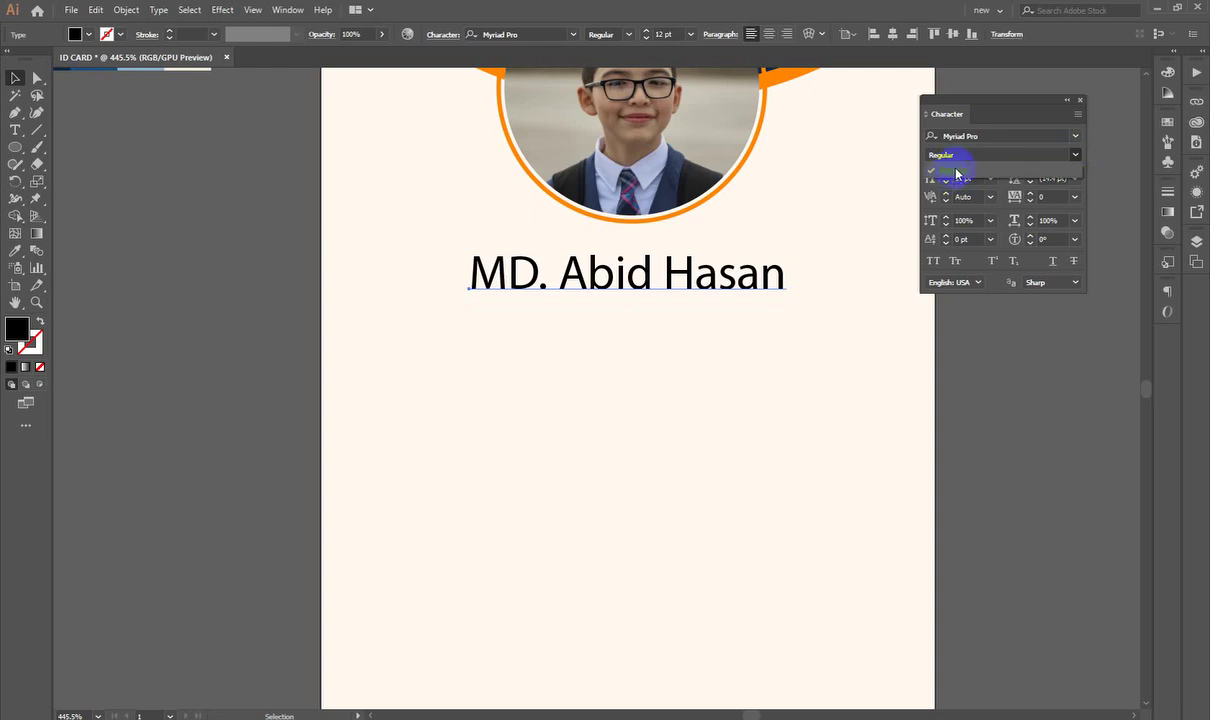
pyautogui.click(989, 137)
pyautogui.click(980, 137)
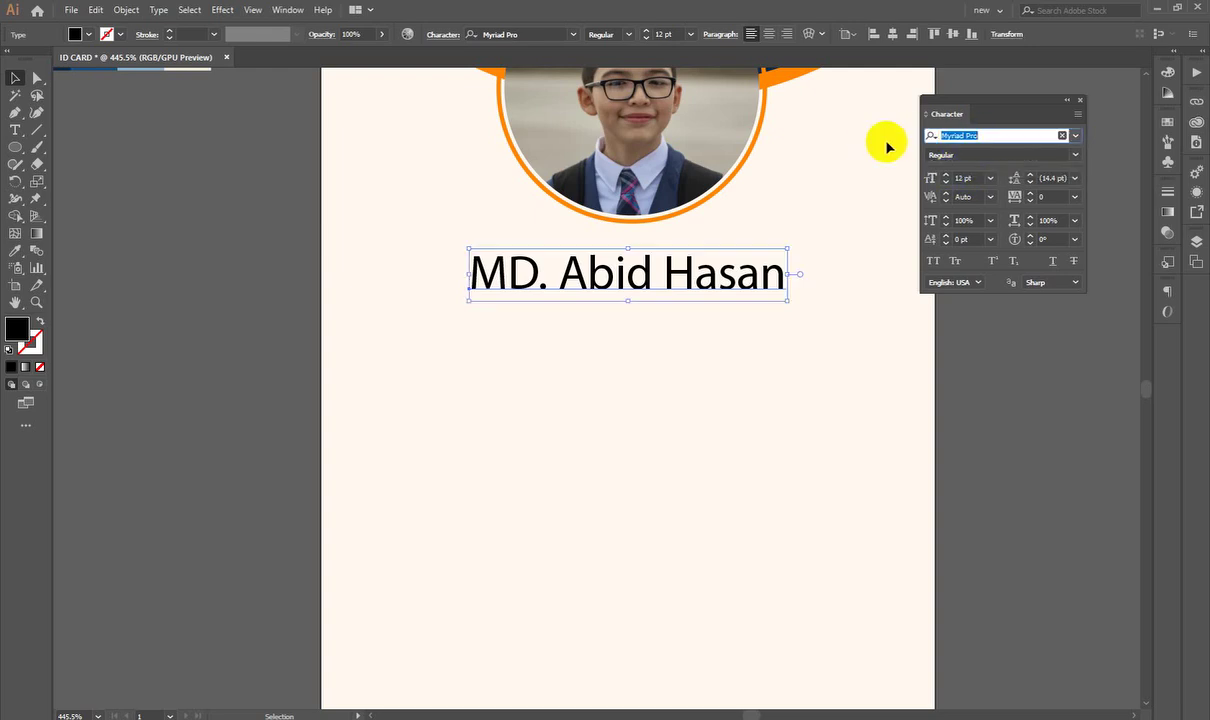
pyautogui.write('pop')
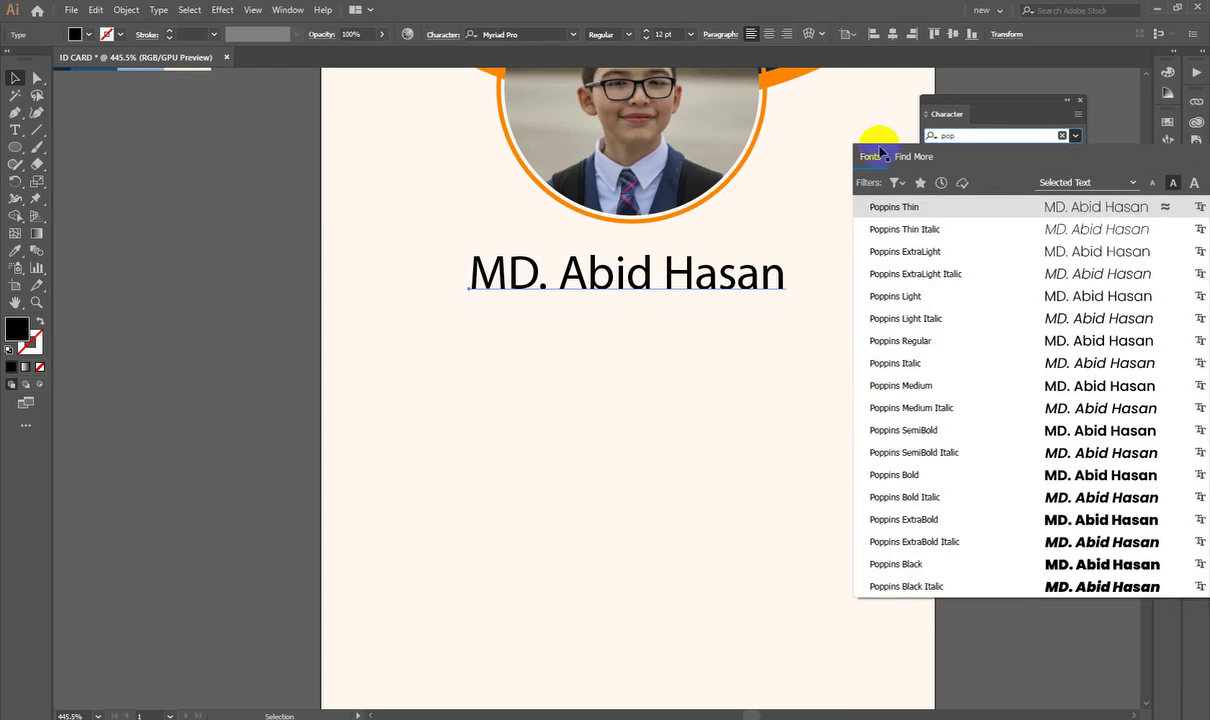
pyautogui.click(918, 388)
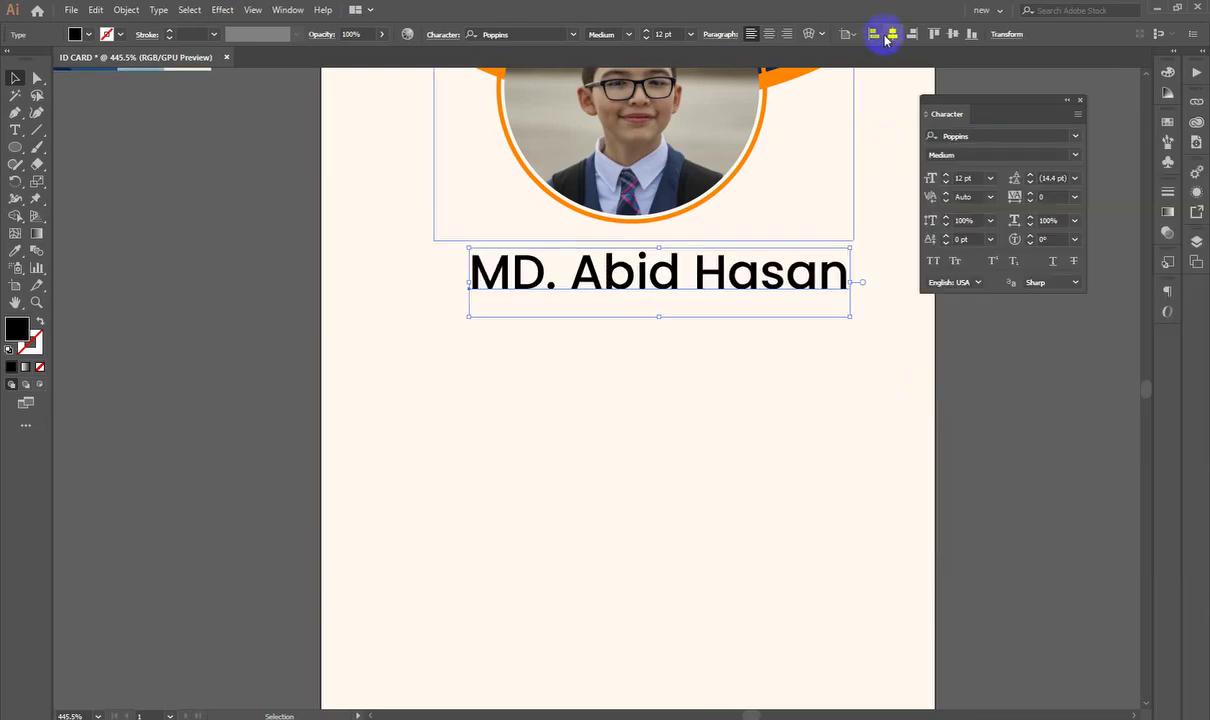
# Step: Re-centre the name on the artboard, then undo a test duplicate below it
pyautogui.click(893, 33)
pyautogui.click(1062, 478)
pyautogui.moveTo(656, 397); pyautogui.dragTo(699, 359)
pyautogui.moveTo(641, 318); pyautogui.dragTo(632, 350)
pyautogui.moveTo(642, 255); pyautogui.dragTo(680, 370)
pyautogui.press('a')
pyautogui.hotkey('ctrl', 'z')
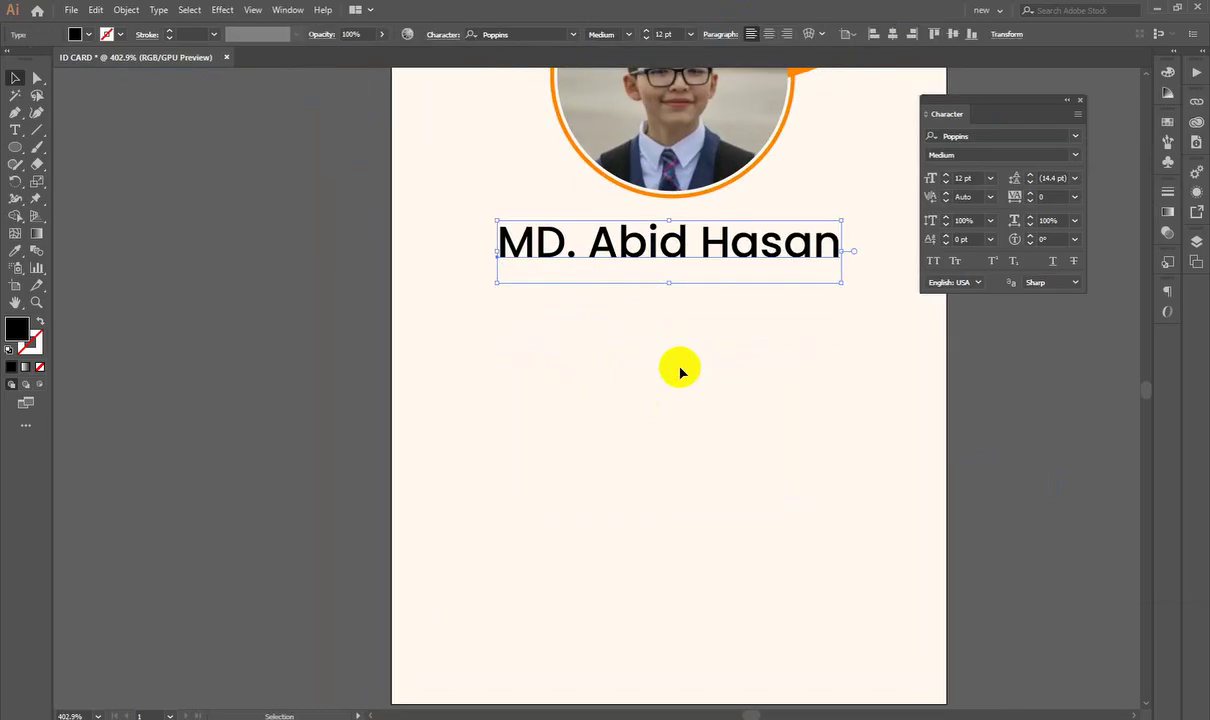
# Step: Duplicate the name line just below it and retype the copy as 'ID No: 012345'
pyautogui.moveTo(632, 246); pyautogui.dragTo(641, 299)
pyautogui.tripleClick(648, 293)
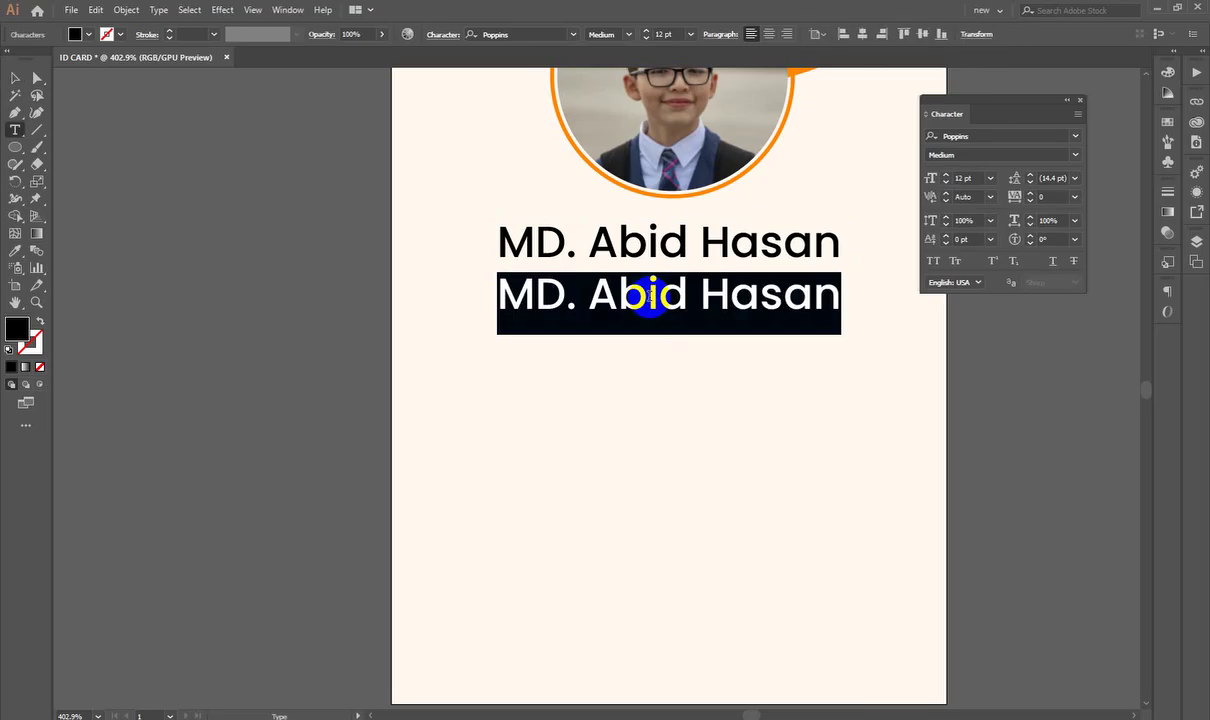
pyautogui.write('ID N')
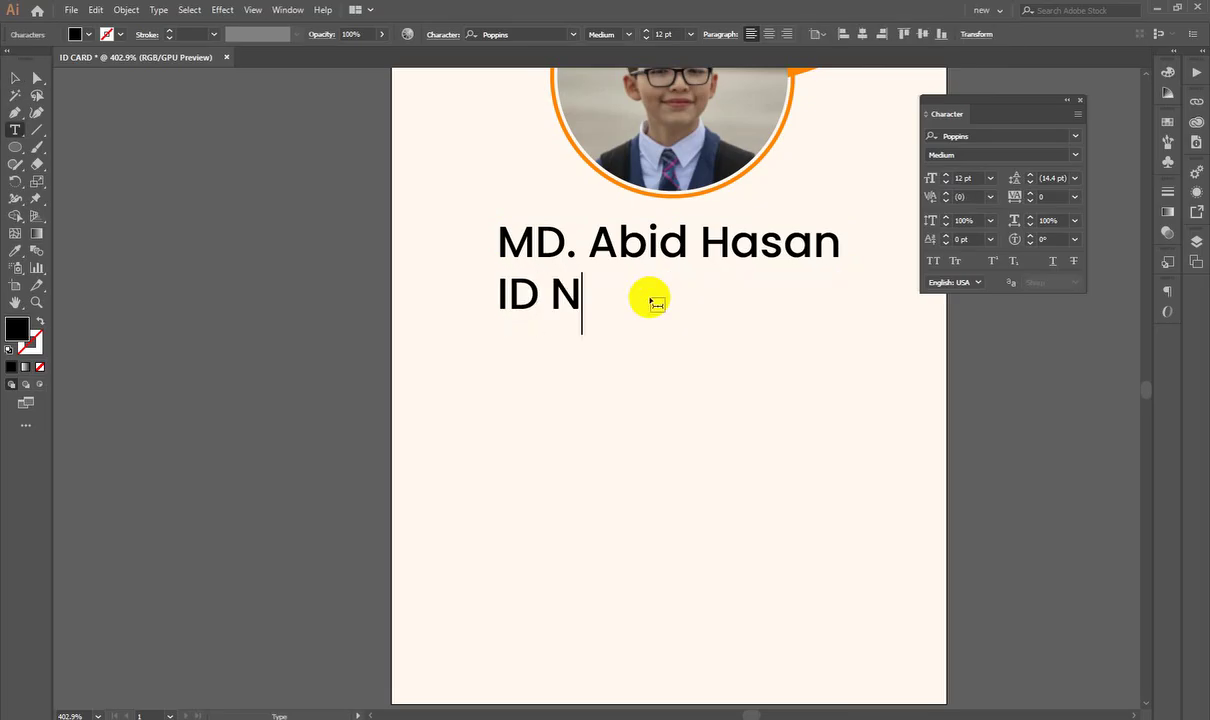
pyautogui.write('o: 0')
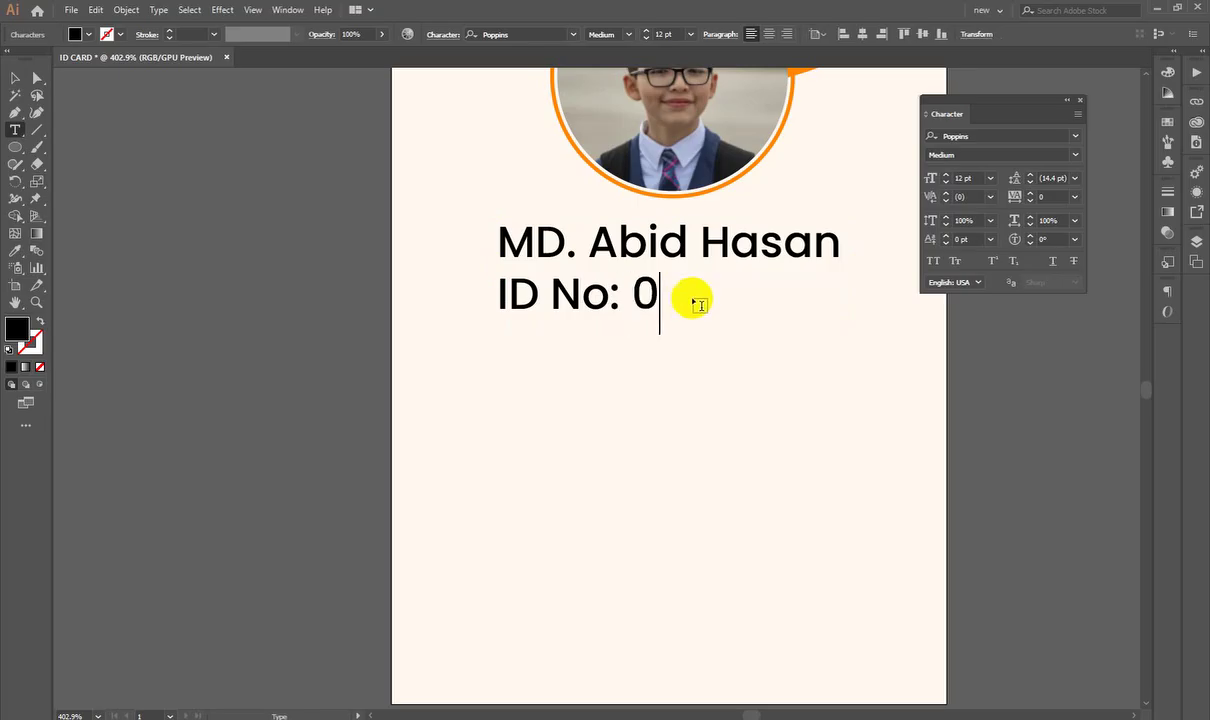
pyautogui.write('12345')
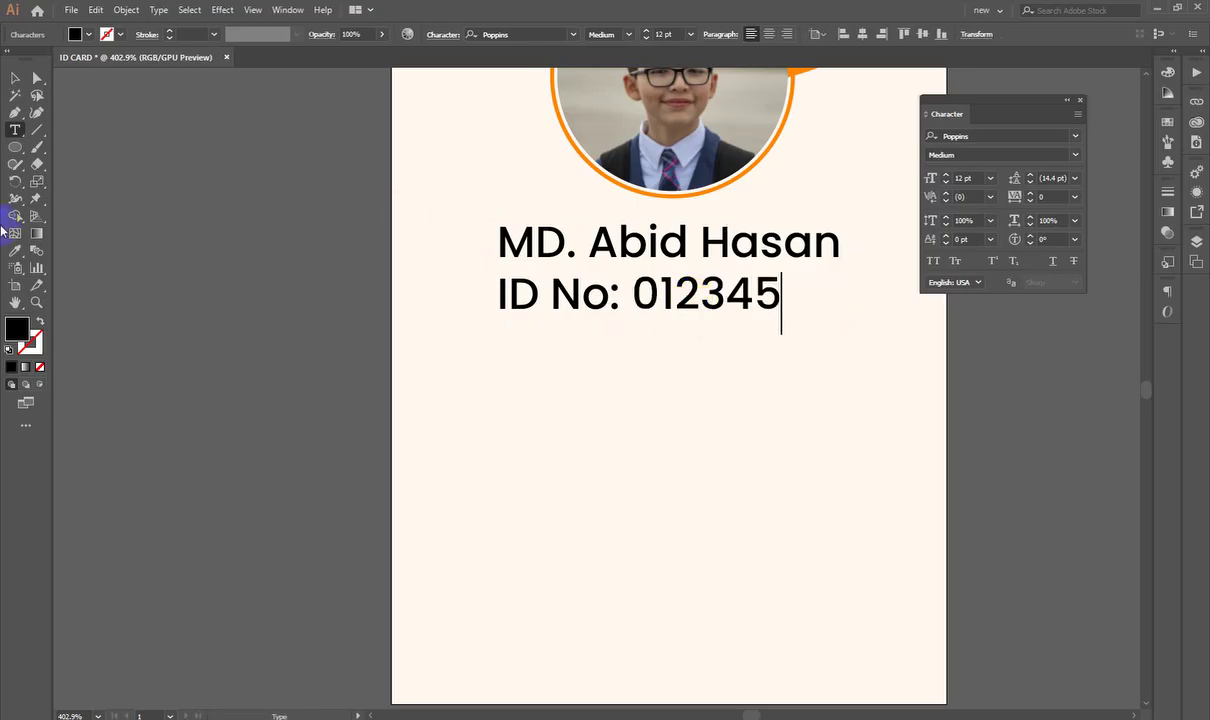
pyautogui.click(16, 80)
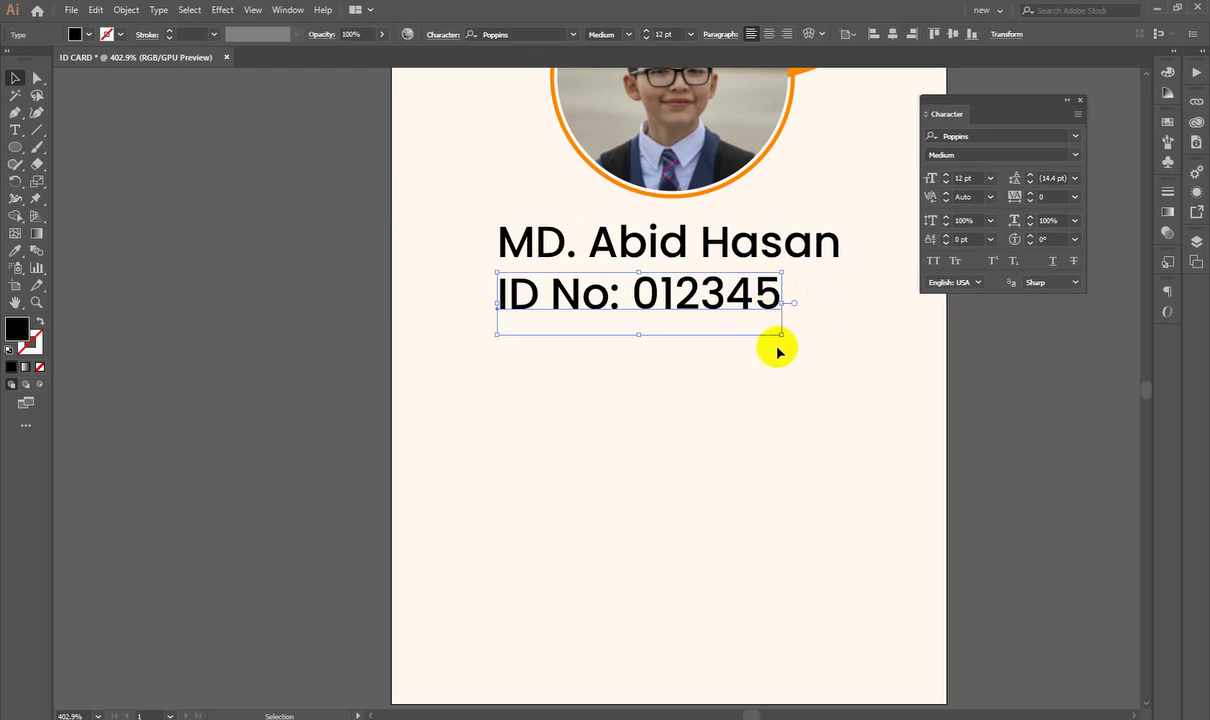
# Step: Scale the ID line down to about half size and set it to Poppins Regular
pyautogui.scroll(-1, 722, 377)
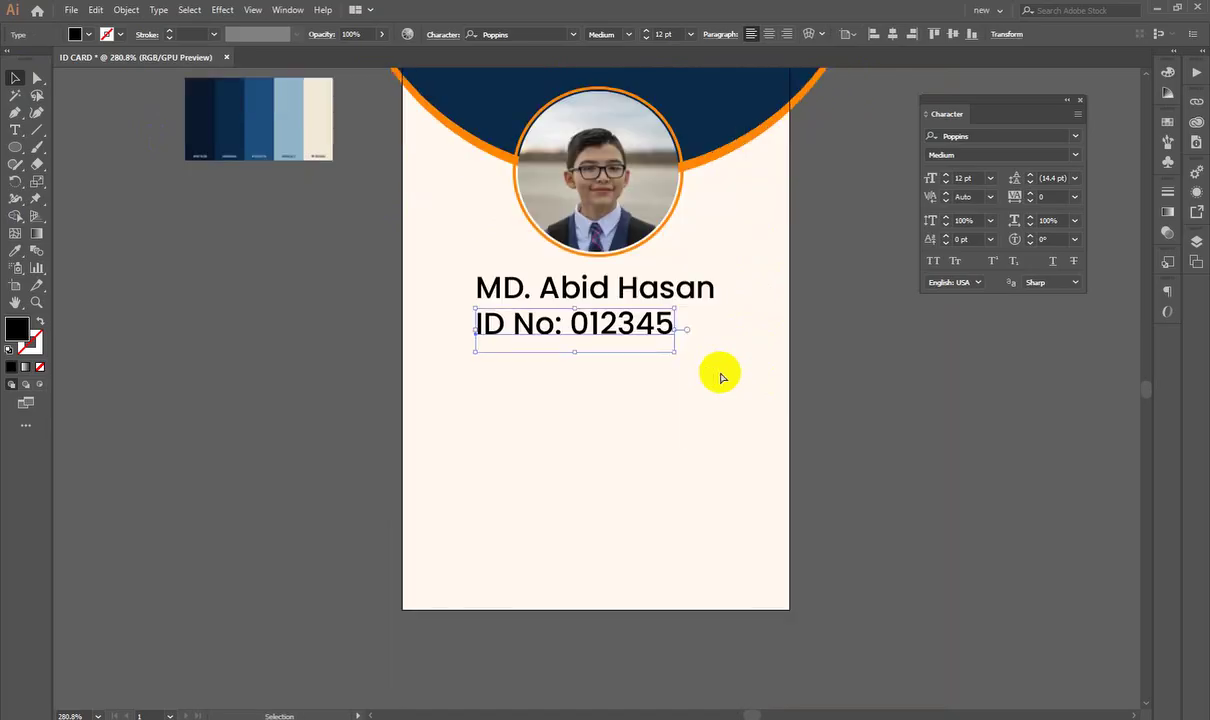
pyautogui.scroll(3, 718, 372)
pyautogui.moveTo(738, 366); pyautogui.dragTo(678, 334)
pyautogui.click(1076, 157)
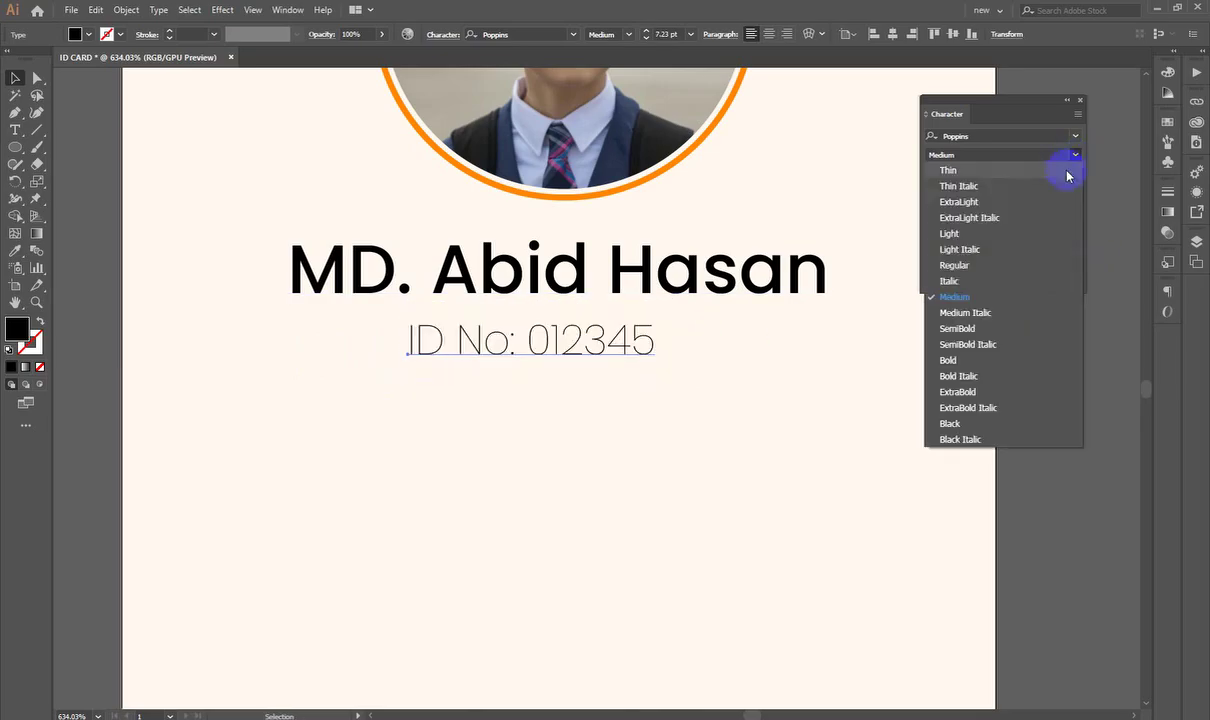
pyautogui.click(980, 266)
pyautogui.click(872, 408)
# Step: Copy the ID line down and left, and begin retyping it as a label starting with 'C'
pyautogui.hotkey('ctrl', '0')
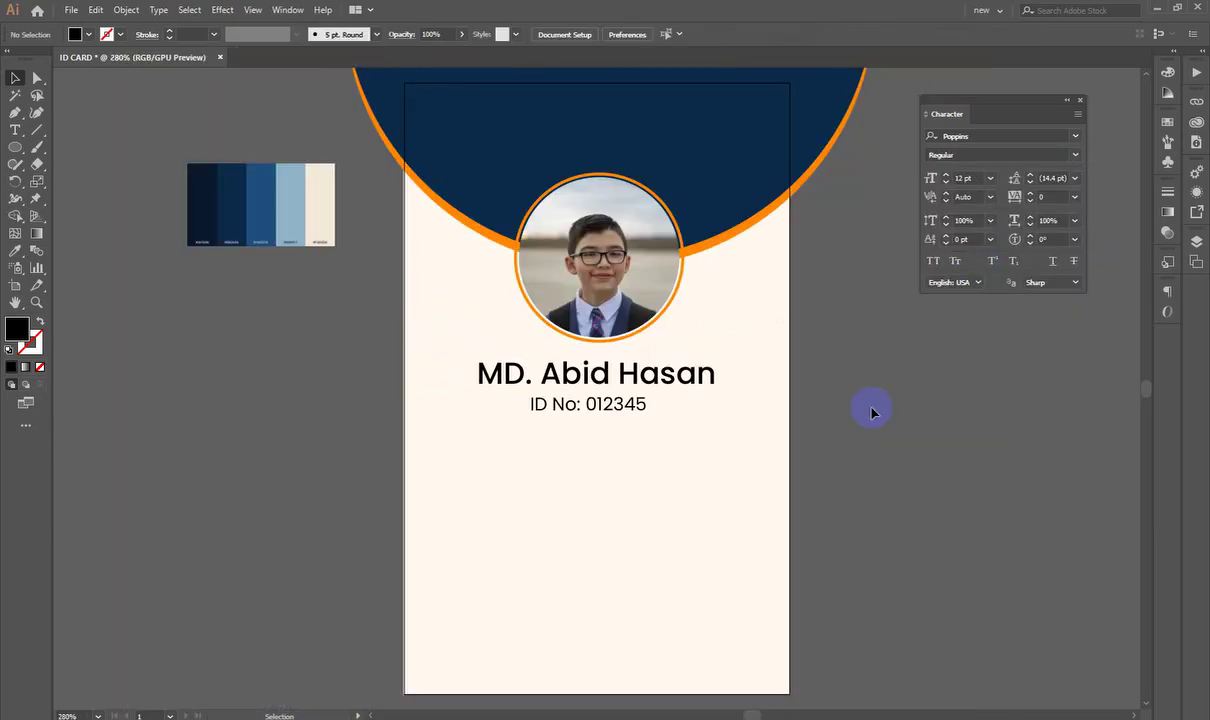
pyautogui.scroll(-2, 581, 400)
pyautogui.scroll(2, 597, 408)
pyautogui.scroll(-2, 572, 410)
pyautogui.scroll(3, 657, 364)
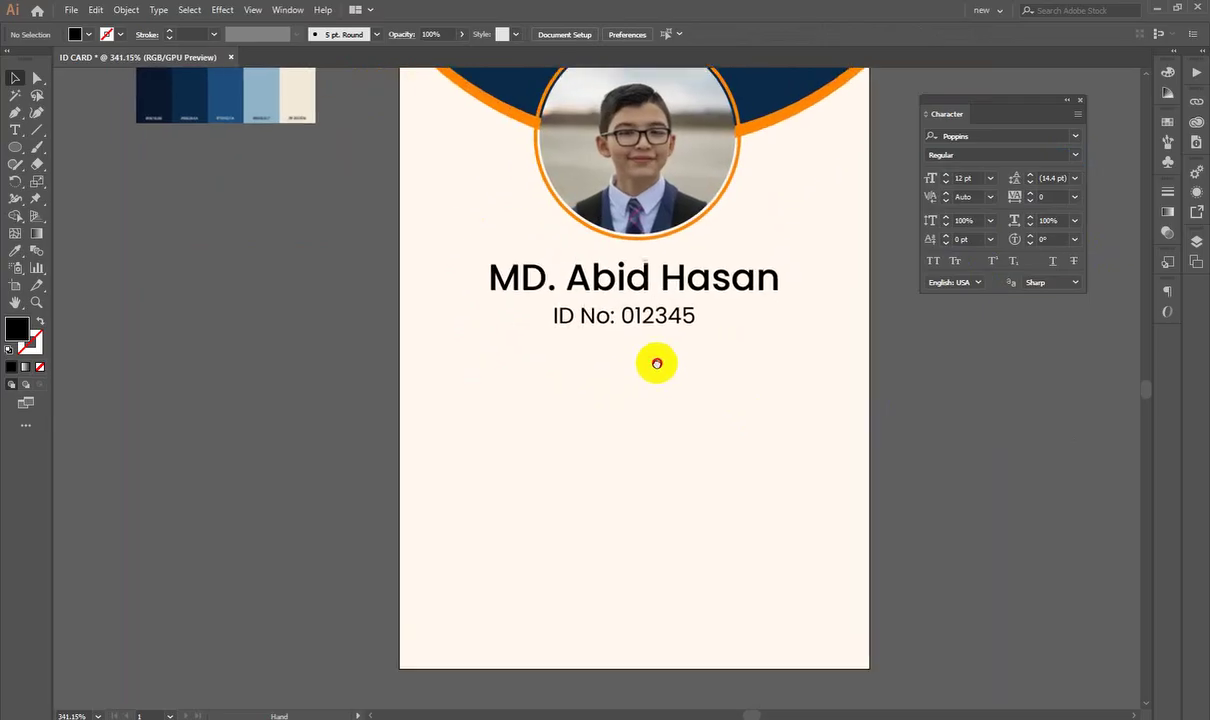
pyautogui.scroll(1, 624, 319)
pyautogui.click(675, 288)
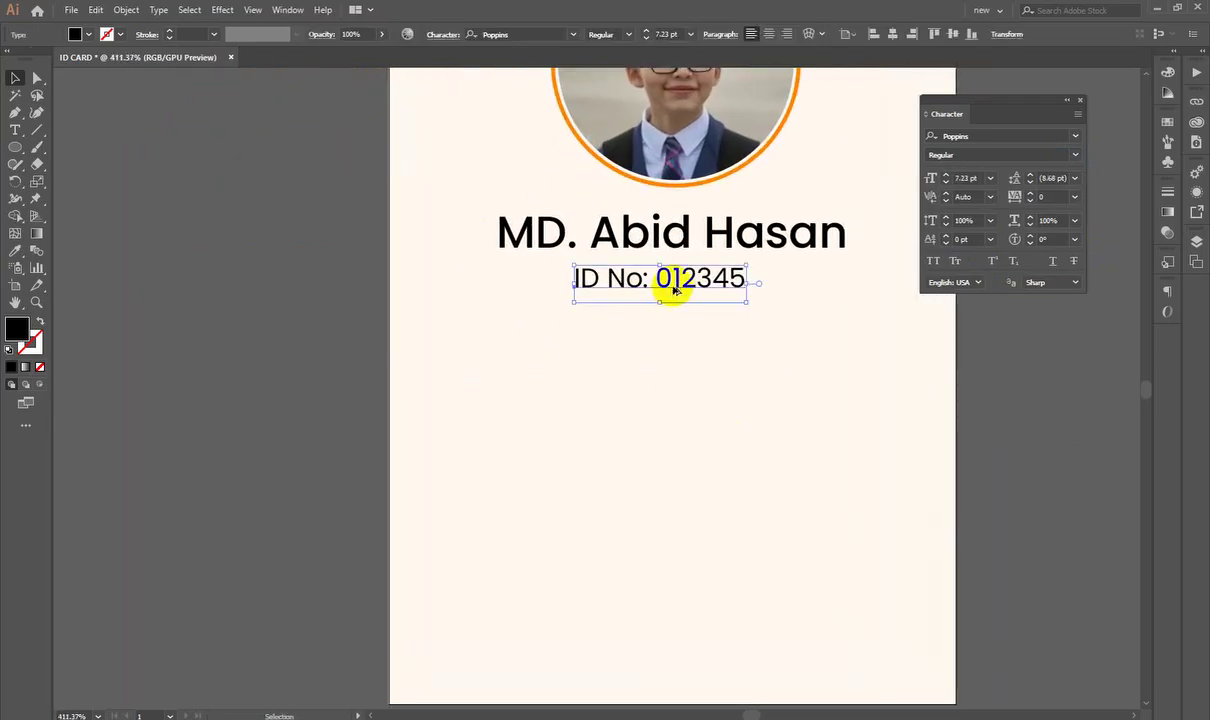
pyautogui.moveTo(675, 288); pyautogui.dragTo(585, 391)
pyautogui.doubleClick(586, 392)
pyautogui.hotkey('ctrl', 'a')
pyautogui.write('C')
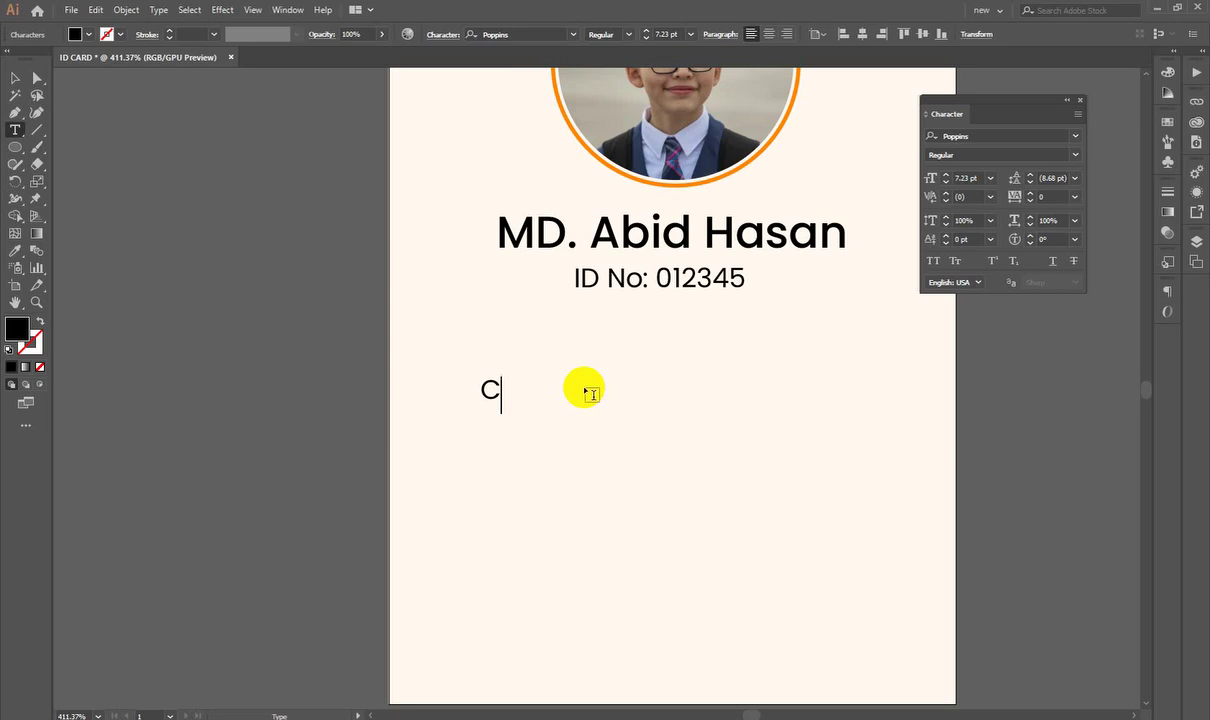
# Step: Finish the 'Class' label and copy it below as a 'Group' label
pyautogui.write('lass')
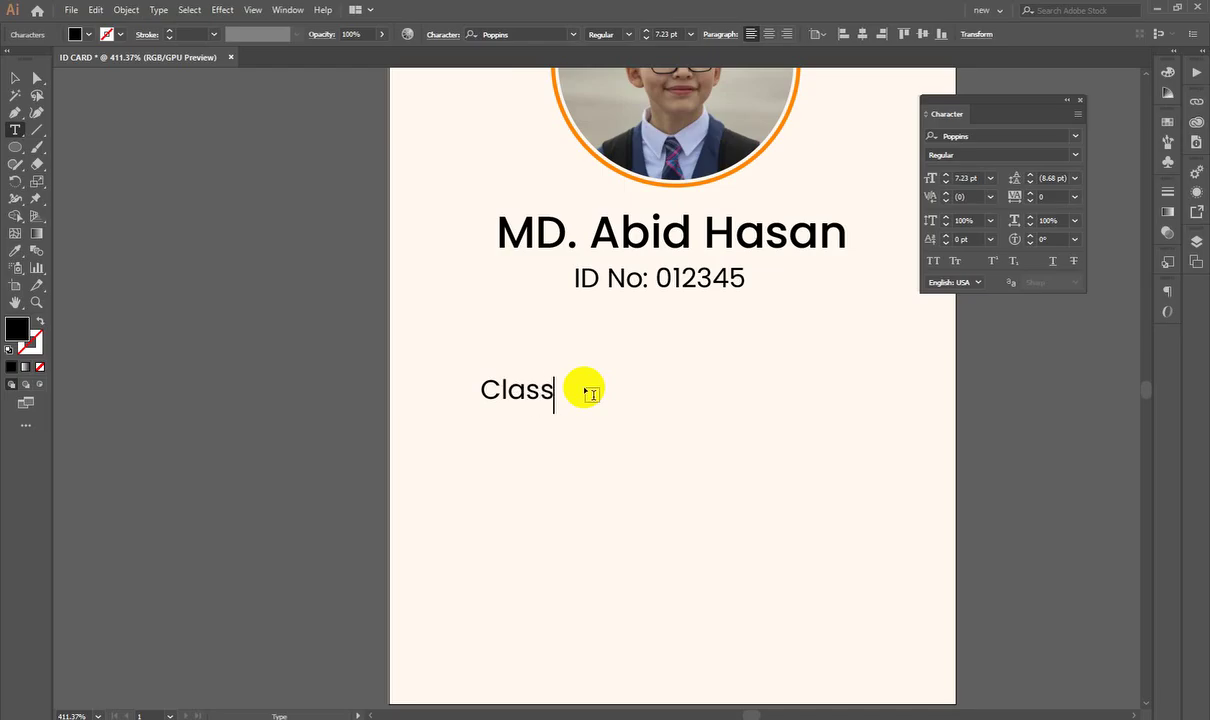
pyautogui.click(230, 233)
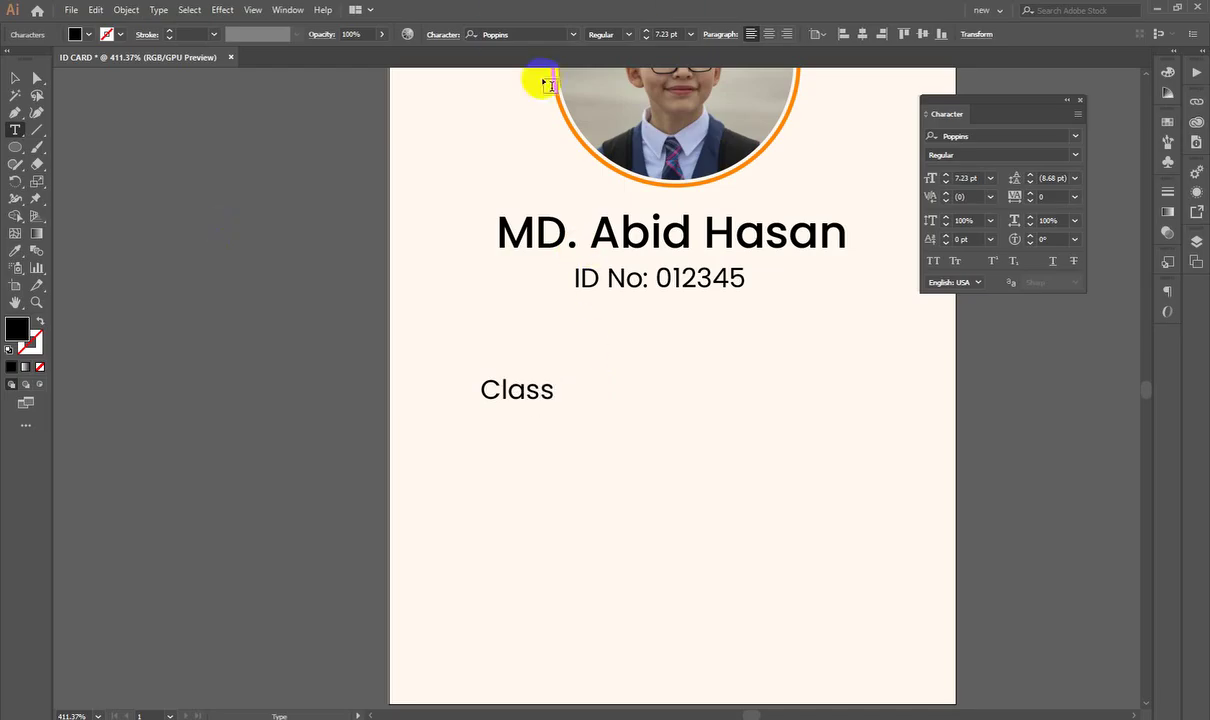
pyautogui.click(15, 78)
pyautogui.moveTo(510, 448); pyautogui.dragTo(560, 459)
pyautogui.moveTo(586, 360)
pyautogui.mouseDown()
pyautogui.moveTo(644, 259)
pyautogui.moveTo(592, 341)
pyautogui.mouseUp()
pyautogui.doubleClick(592, 341)
pyautogui.doubleClick(592, 341)
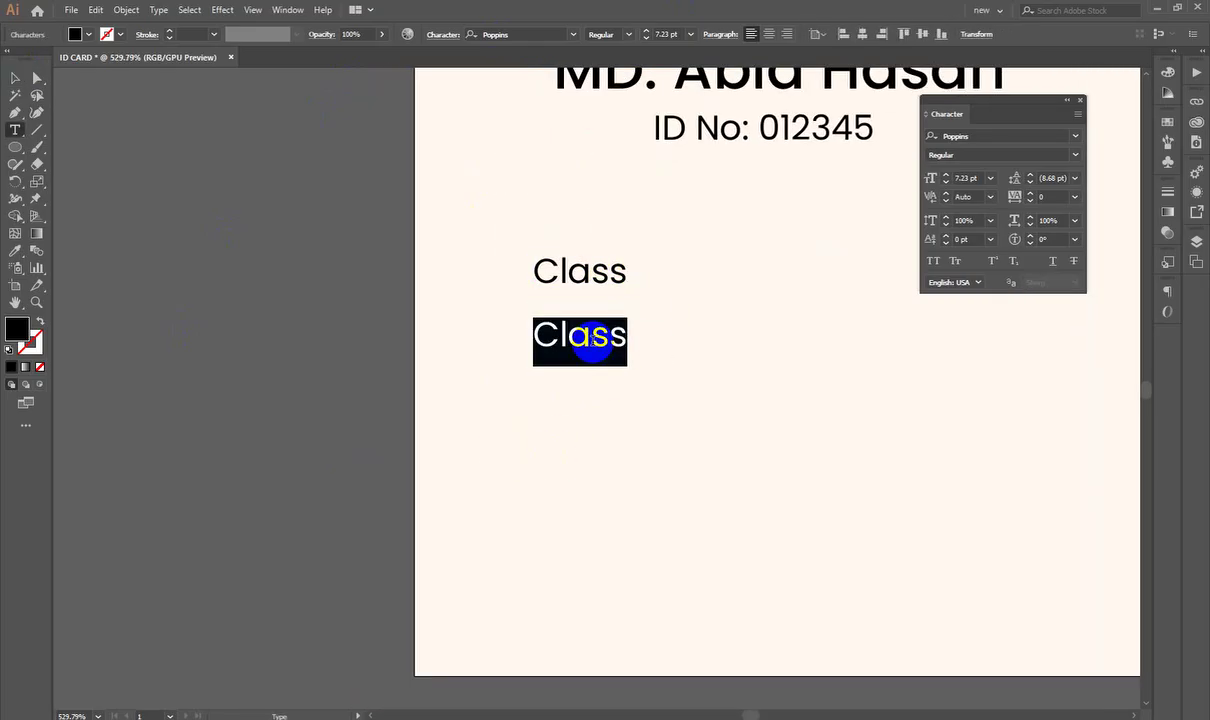
pyautogui.write('Gr')
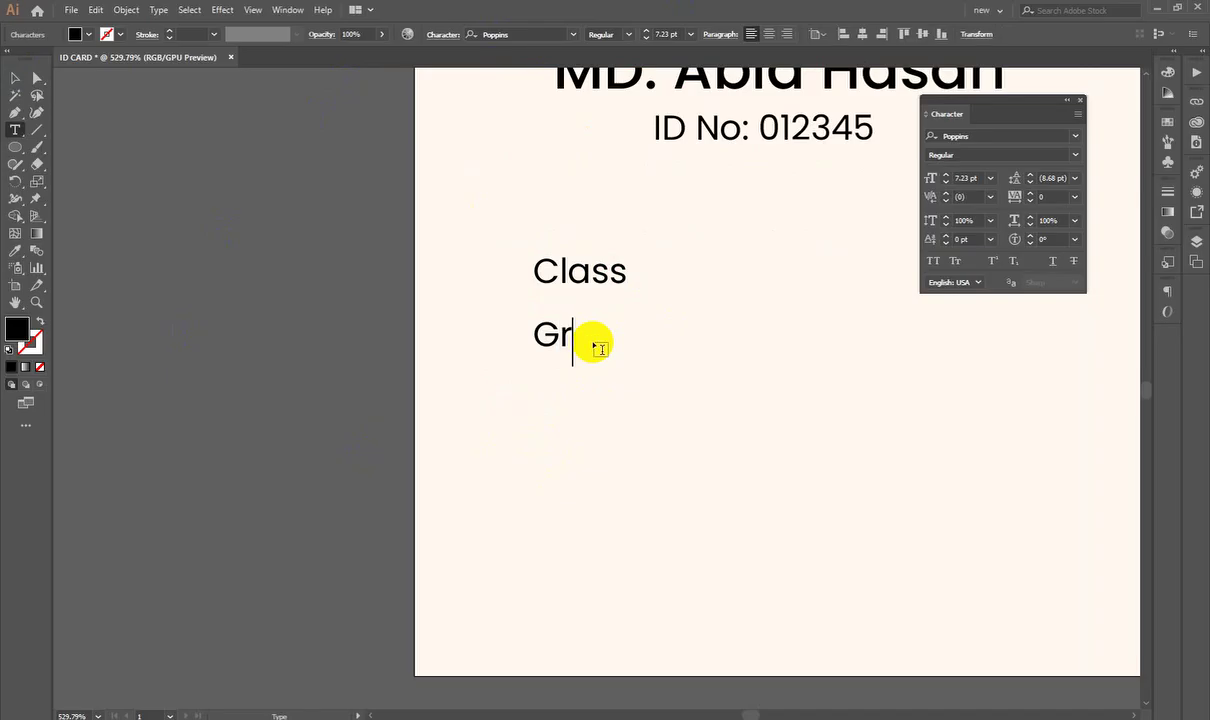
pyautogui.write('oup')
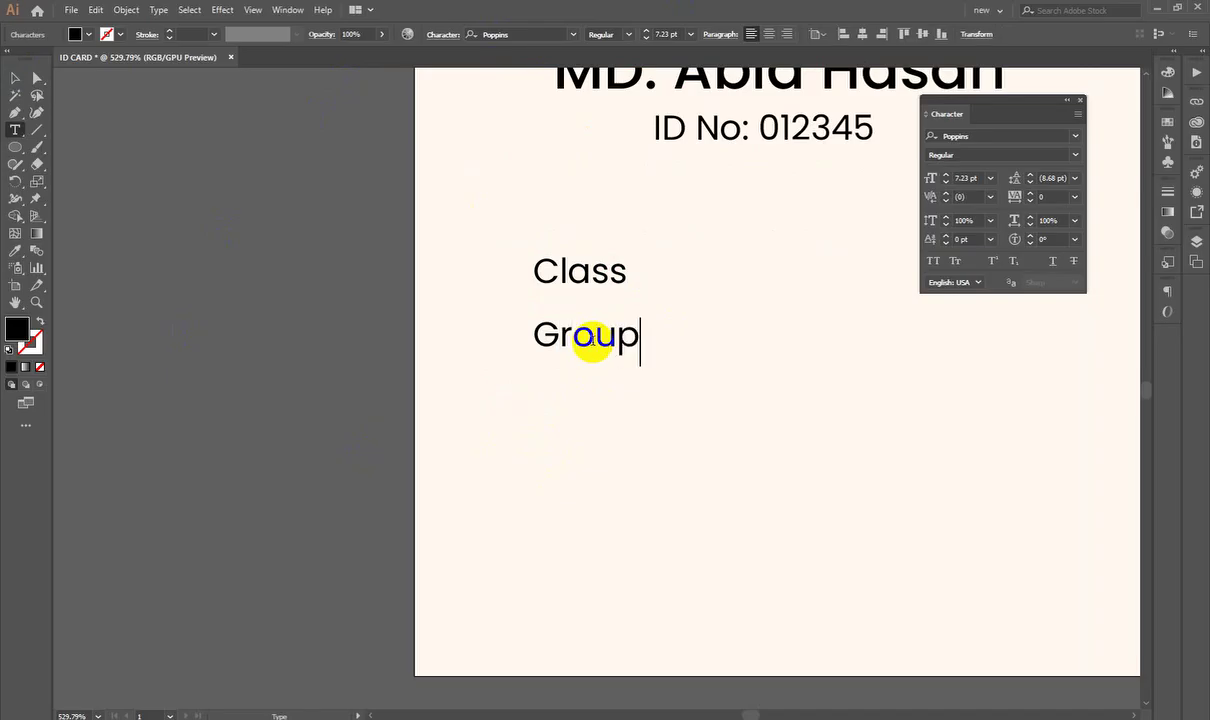
# Step: Copy the Group label below itself and retype it as 'Roll No'
pyautogui.click(10, 77)
pyautogui.moveTo(597, 316); pyautogui.dragTo(583, 393)
pyautogui.doubleClick(583, 393)
pyautogui.write('R')
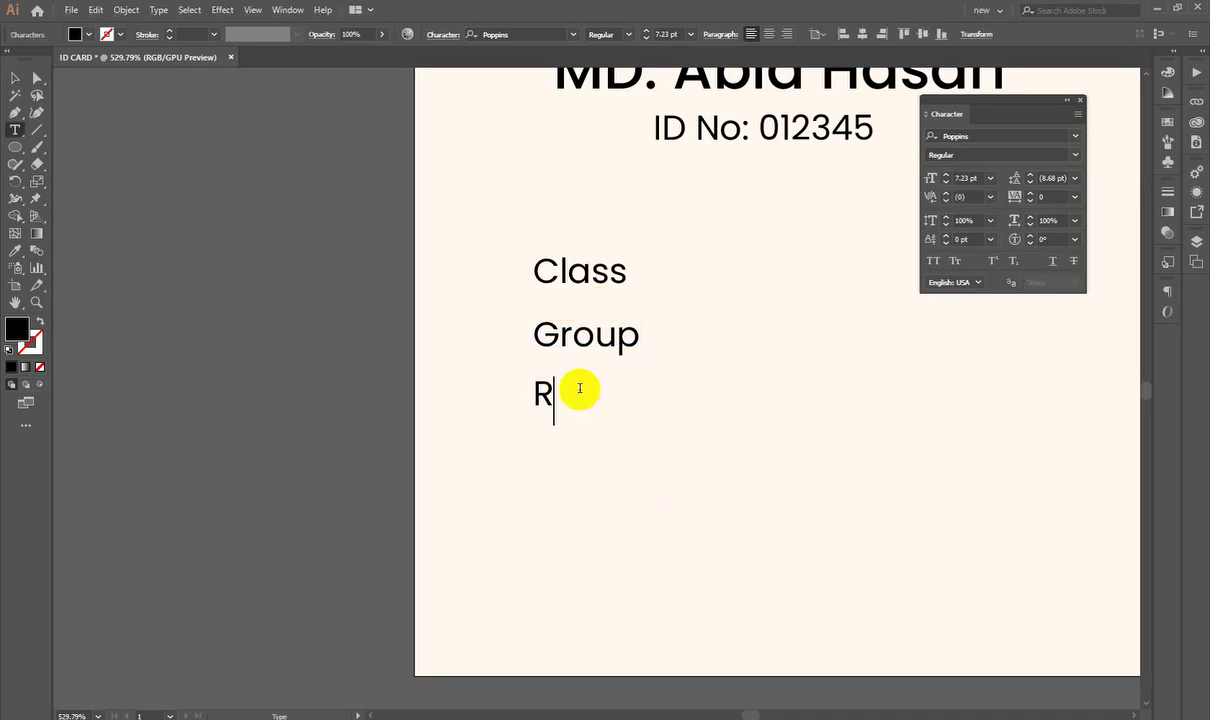
pyautogui.write('oll ')
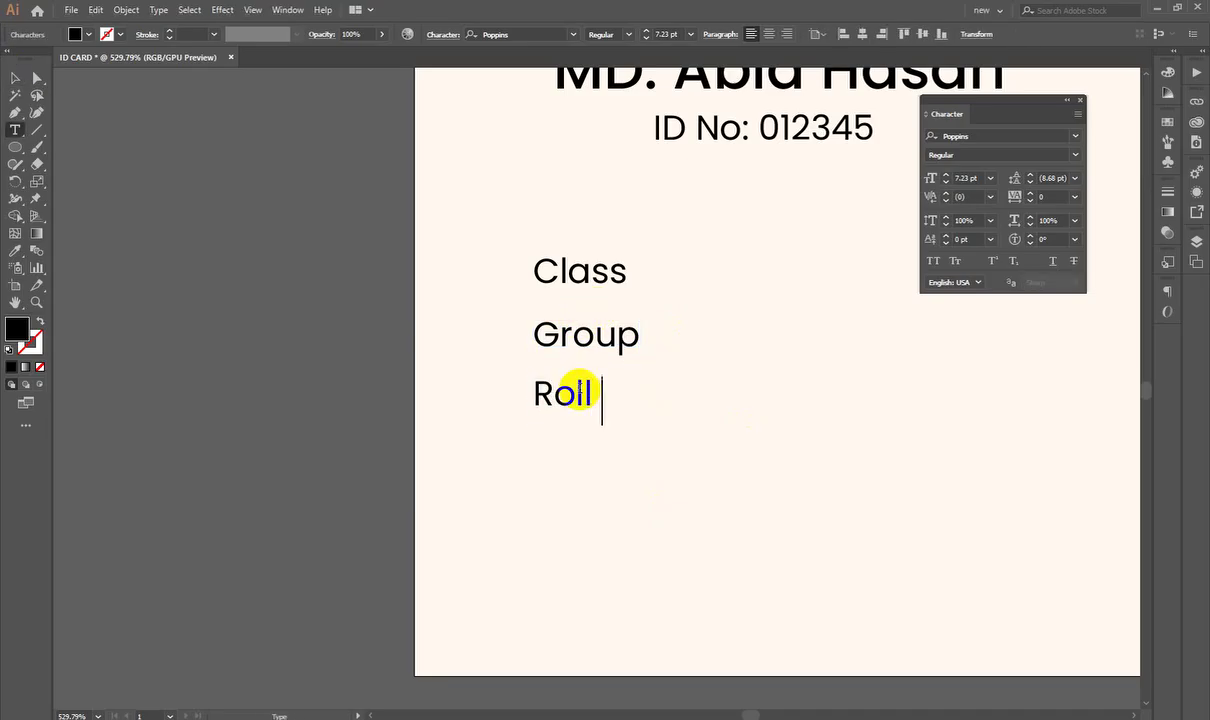
pyautogui.write('No')
pyautogui.click(126, 437)
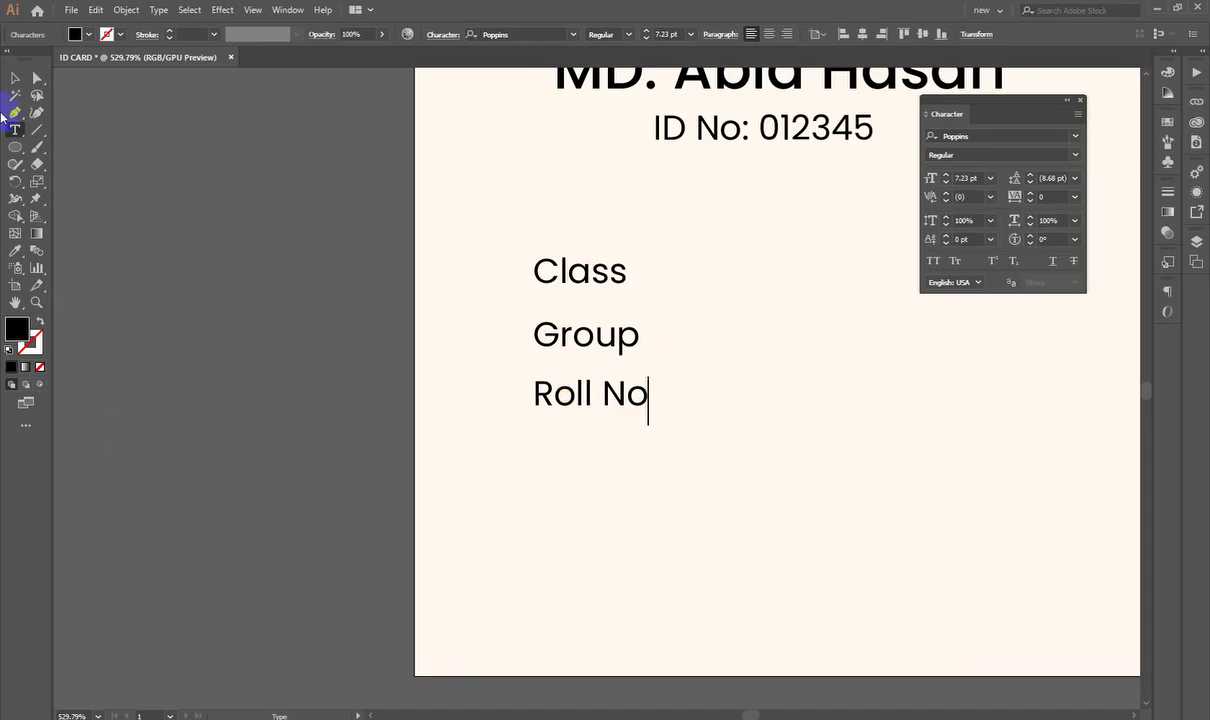
# Step: Copy the Roll No label below itself and retype it as 'Blood'
pyautogui.moveTo(540, 396); pyautogui.dragTo(548, 456)
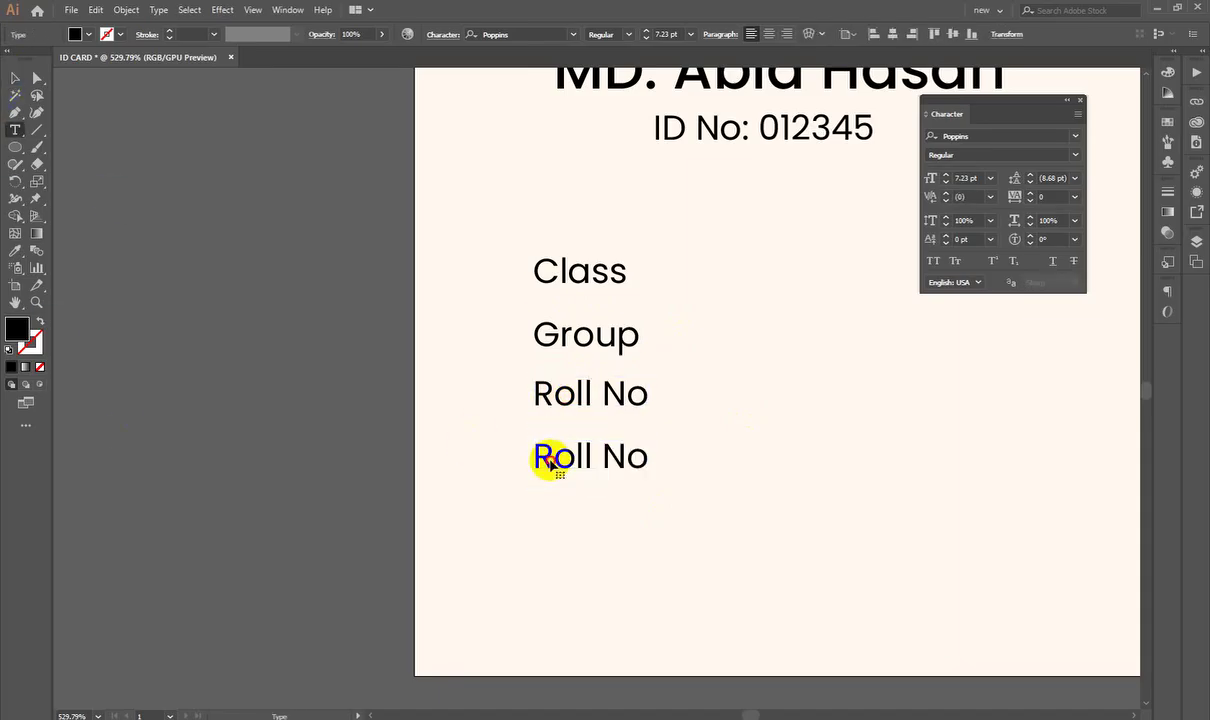
pyautogui.doubleClick(548, 457)
pyautogui.write('Blood G')
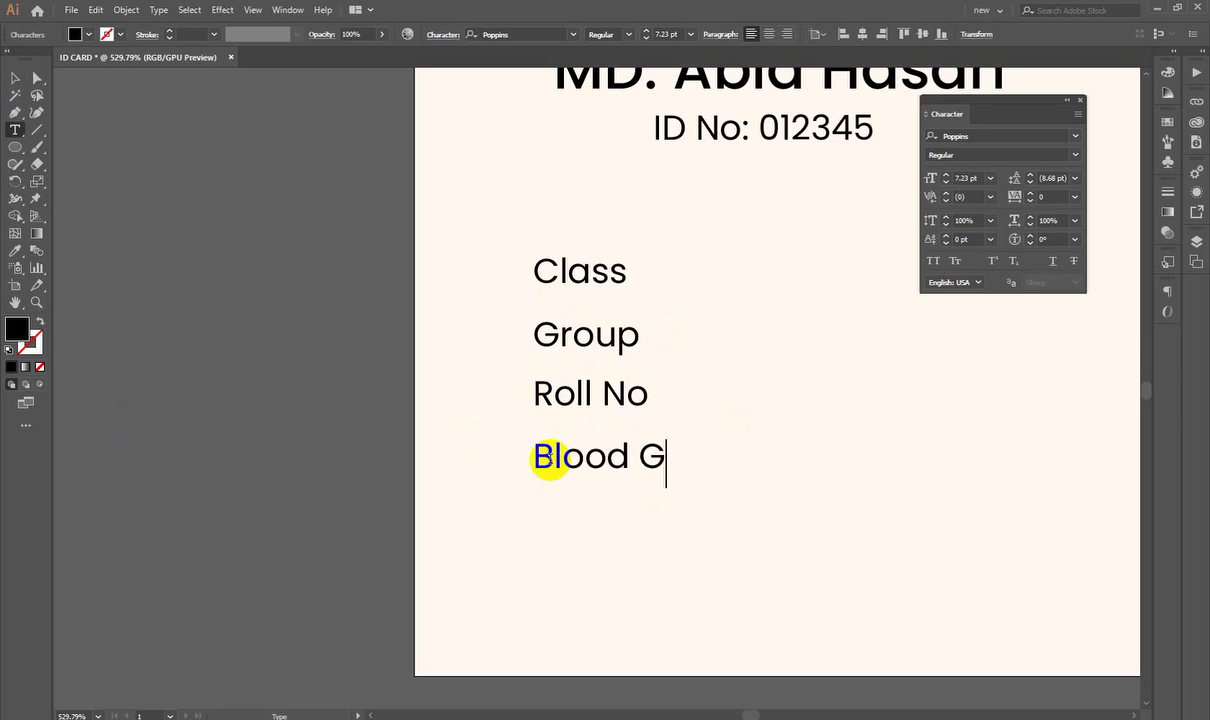
pyautogui.press('BackSpace')
# Step: Copy the Blood label below itself and begin a fifth label reading 'Co'
pyautogui.click(15, 79)
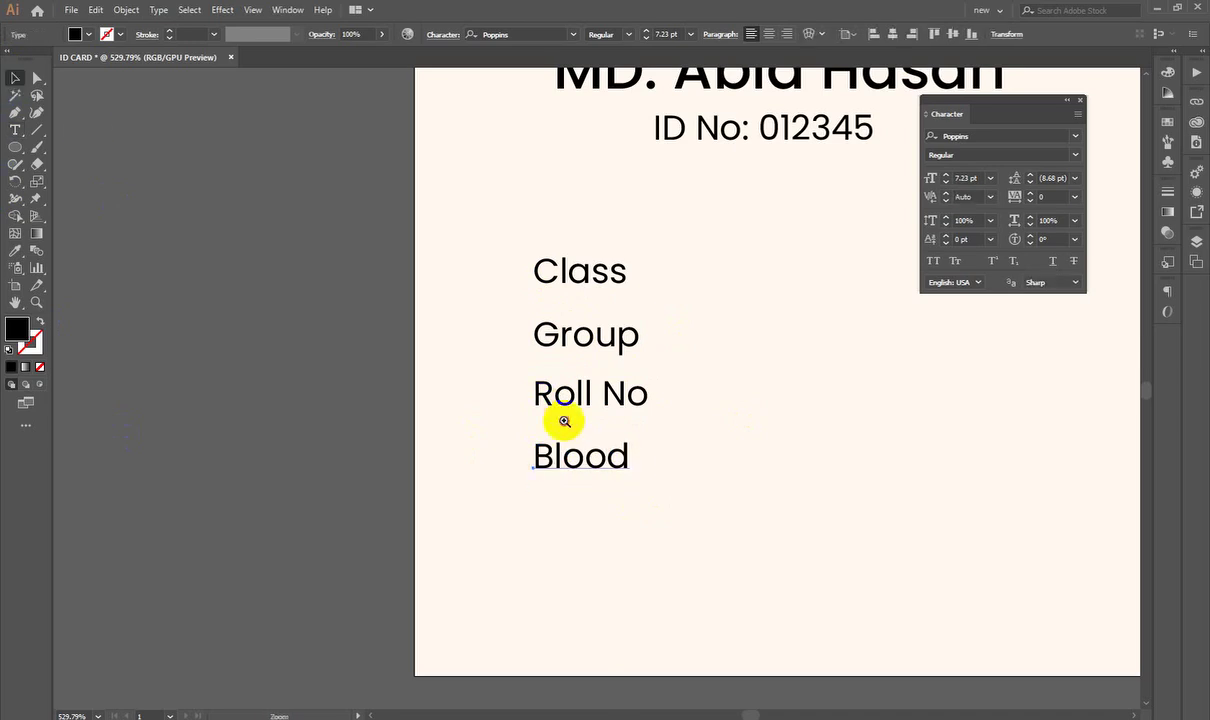
pyautogui.moveTo(564, 421); pyautogui.dragTo(603, 458)
pyautogui.moveTo(603, 458); pyautogui.dragTo(570, 367)
pyautogui.doubleClick(574, 370)
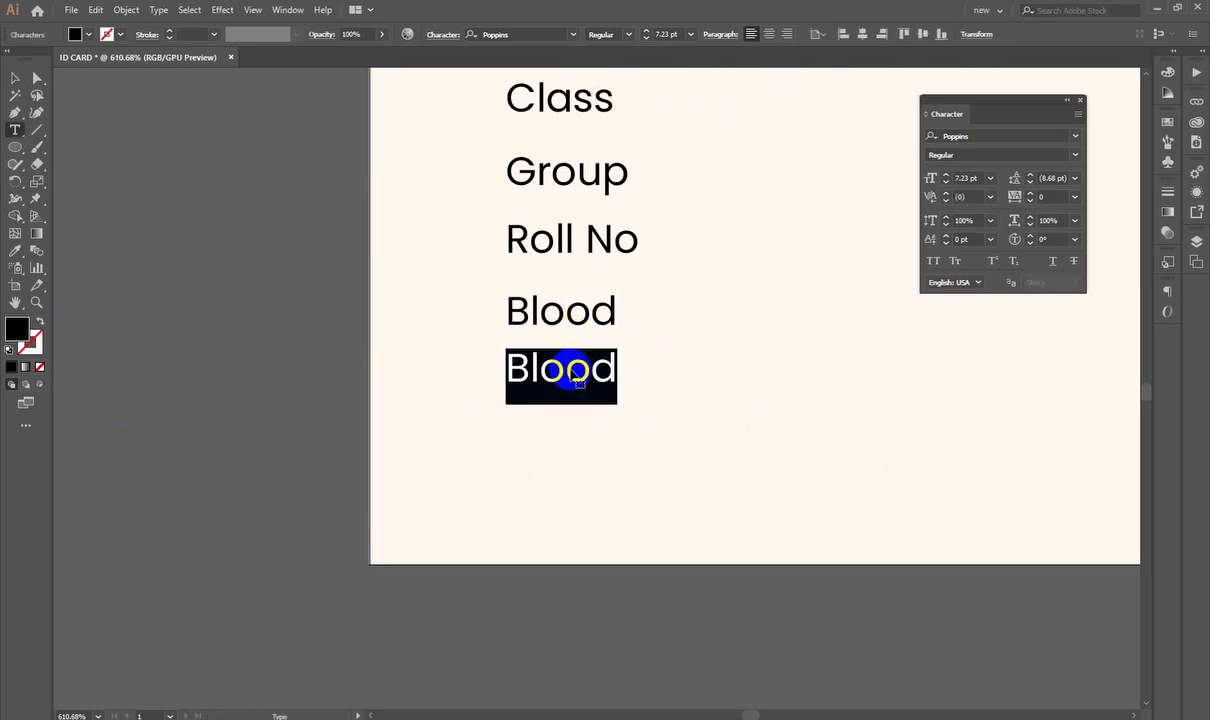
pyautogui.write('Conta')
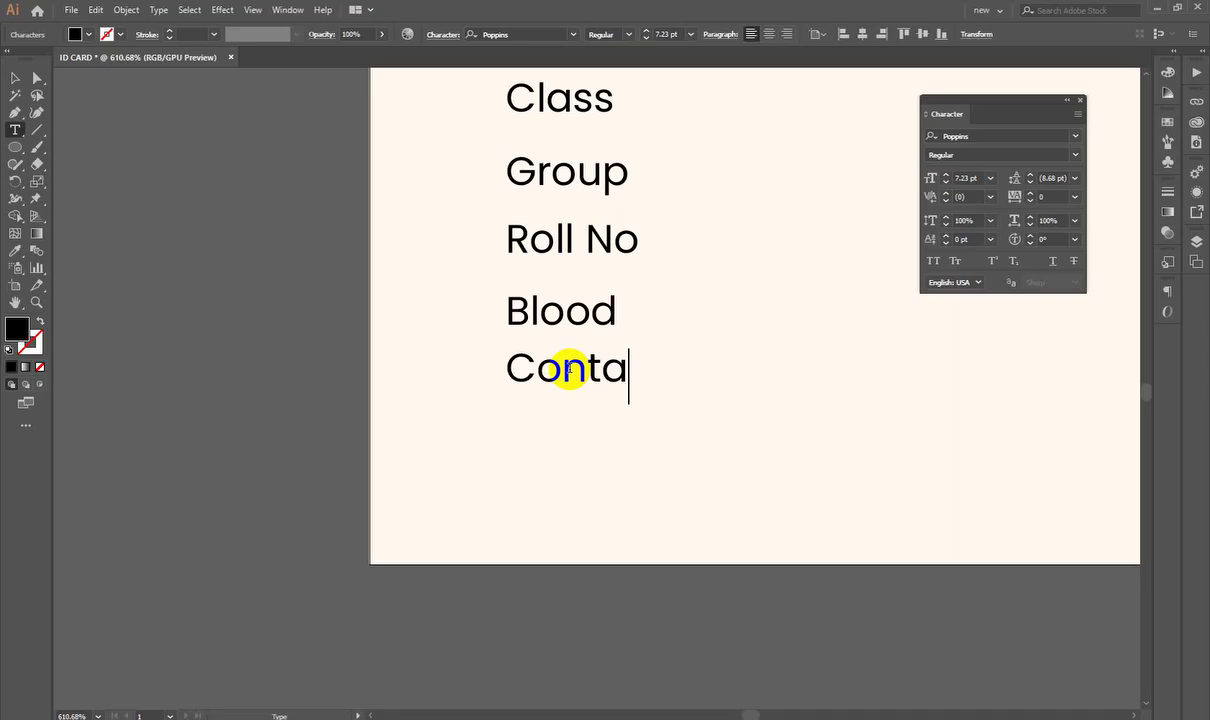
pyautogui.press('BackSpace')
pyautogui.press('BackSpace')
pyautogui.press('BackSpace')
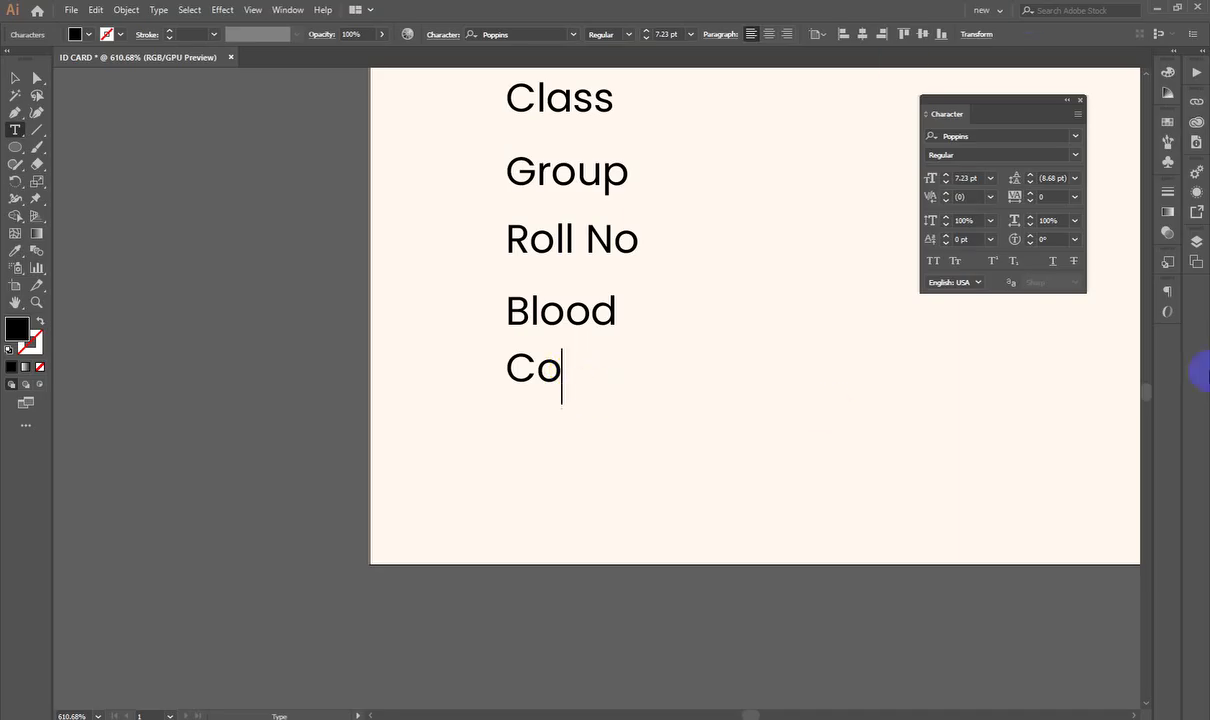
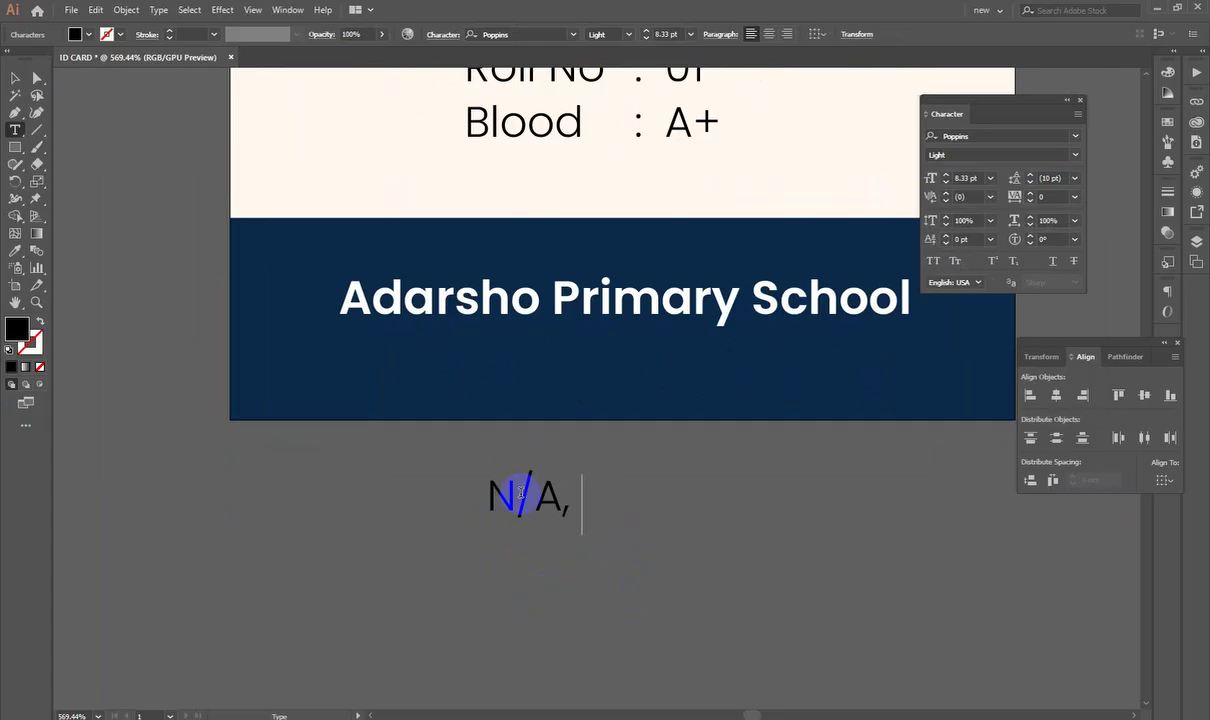
# Step: Finish typing the school's address line, correcting the mistyped 'Sectiom'
pyautogui.write('Road No')
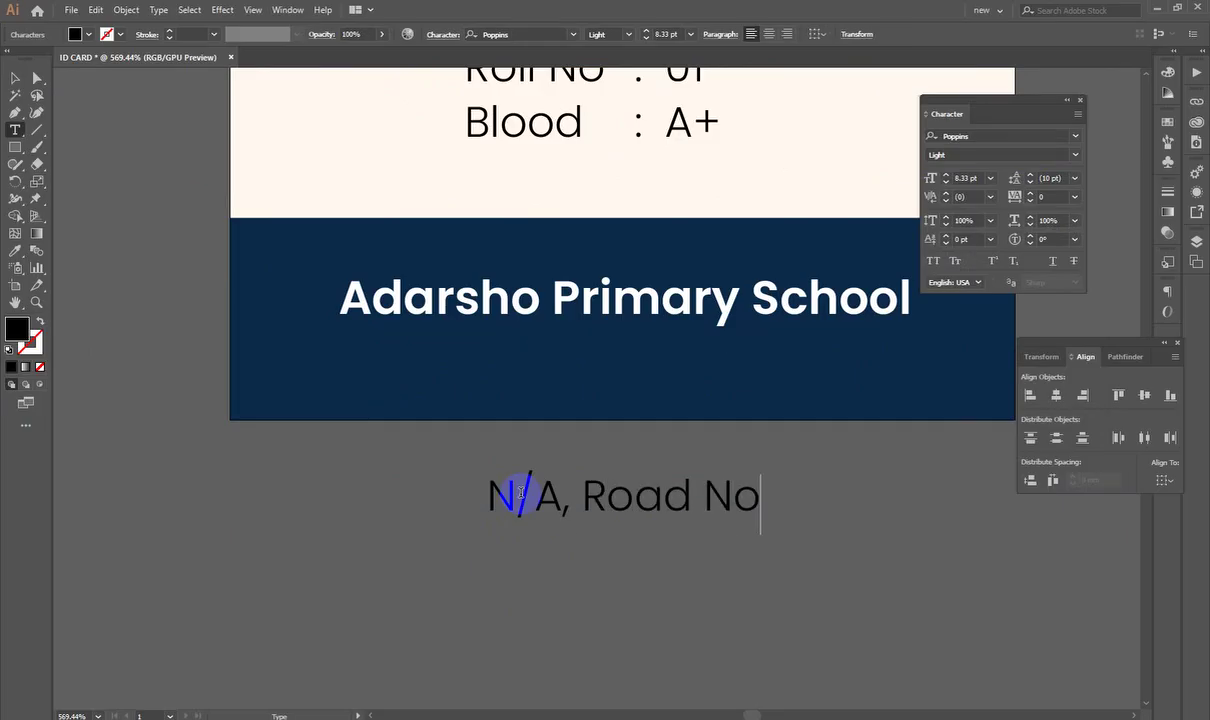
pyautogui.write('-2, S')
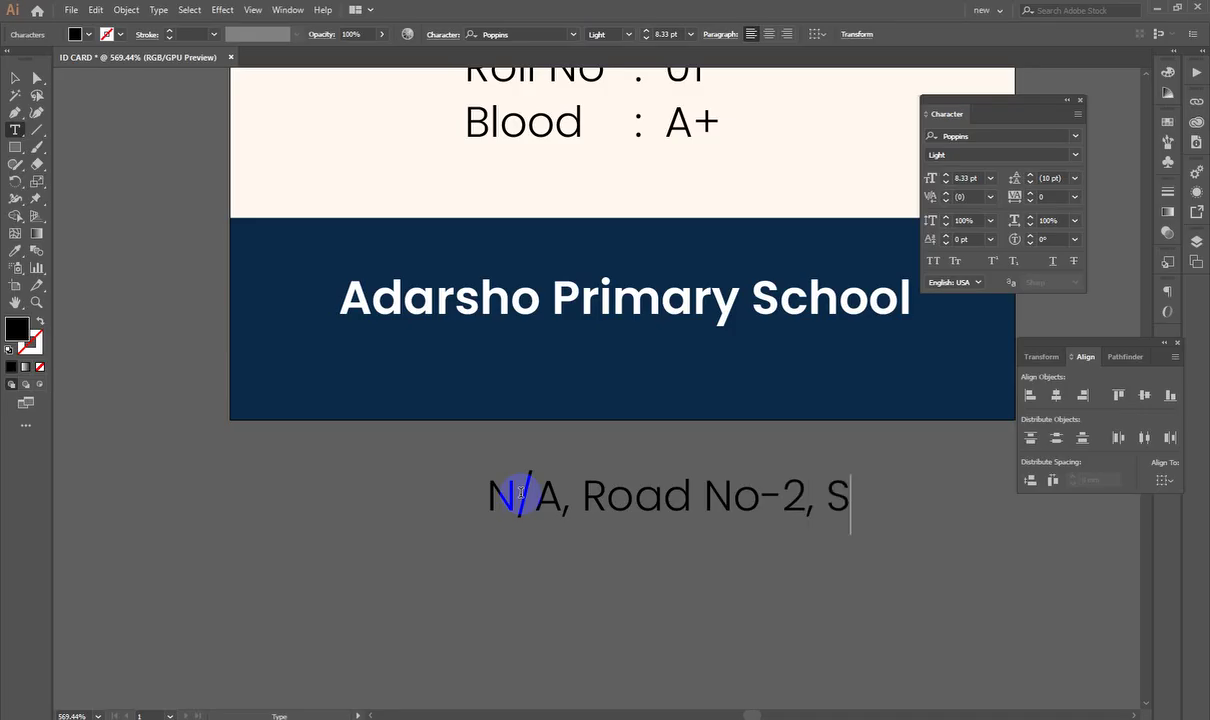
pyautogui.write('ectio')
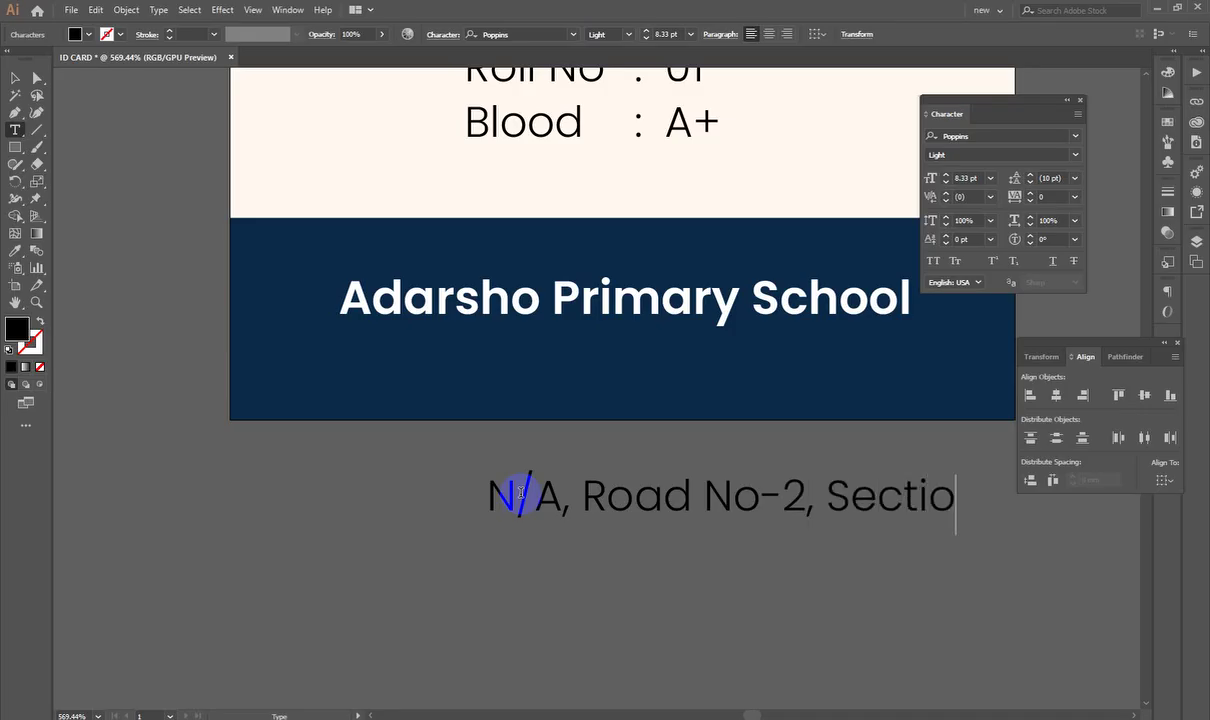
pyautogui.write('m')
pyautogui.press('BackSpace')
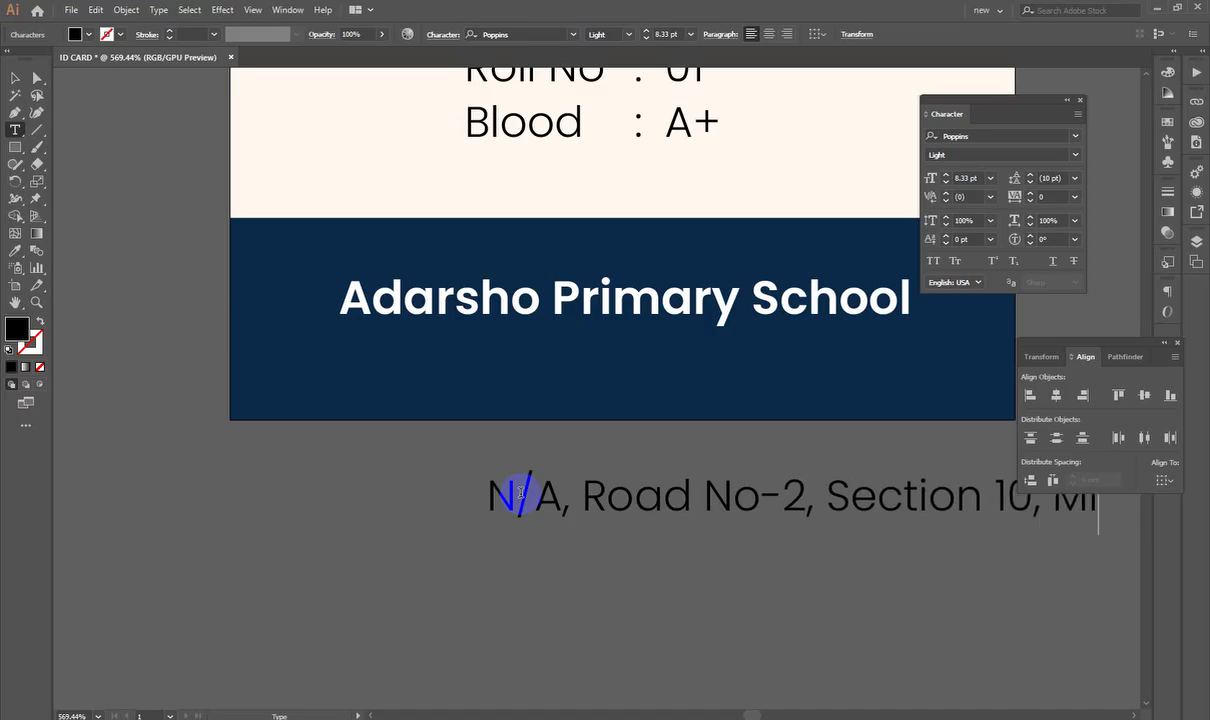
pyautogui.write('rpur, ')
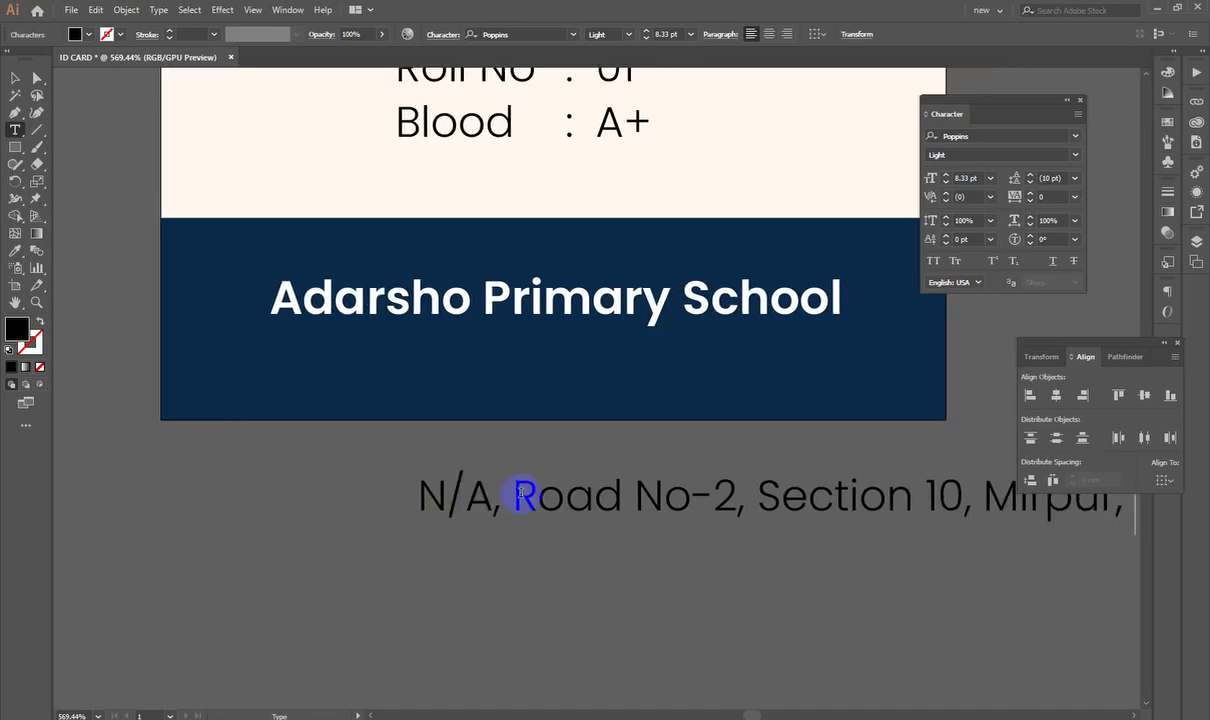
pyautogui.write('Dhaka')
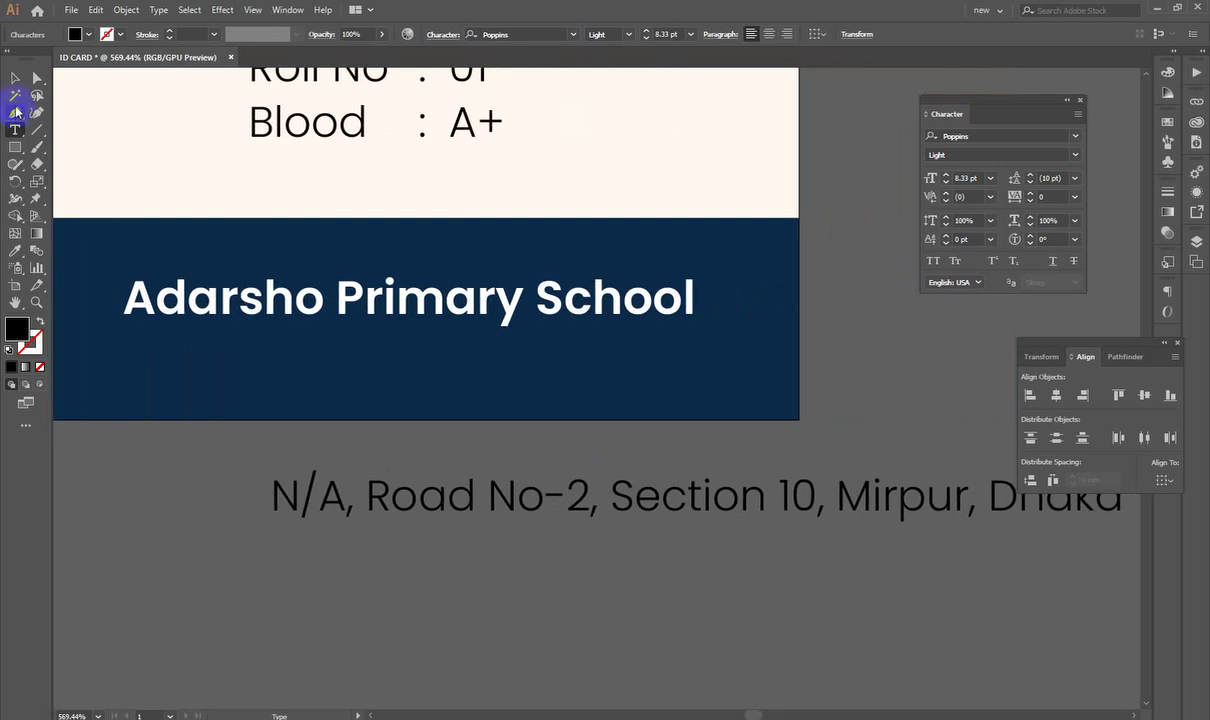
# Step: Move the address line up onto the navy school-name band
pyautogui.click(15, 77)
pyautogui.hscroll(-2, 551, 470)
pyautogui.moveTo(551, 470); pyautogui.dragTo(365, 359)
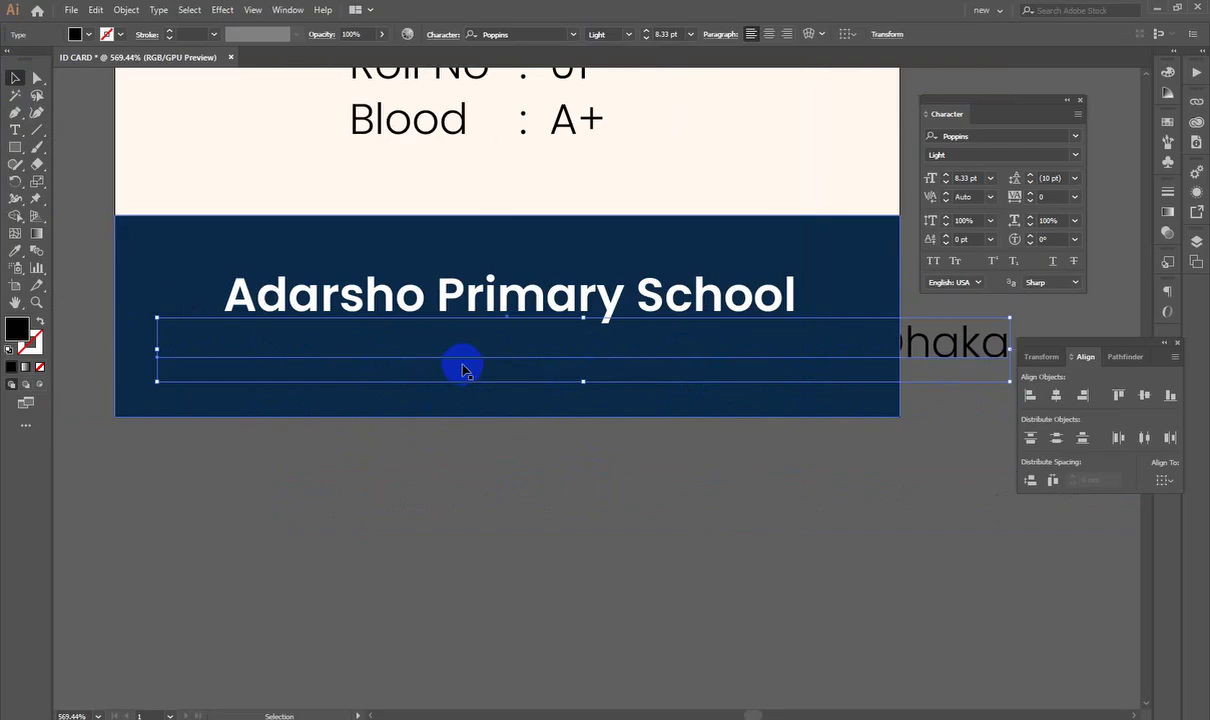
# Step: Bring the address text in front of all other objects
pyautogui.rightClick(463, 369)
pyautogui.moveTo(564, 563)
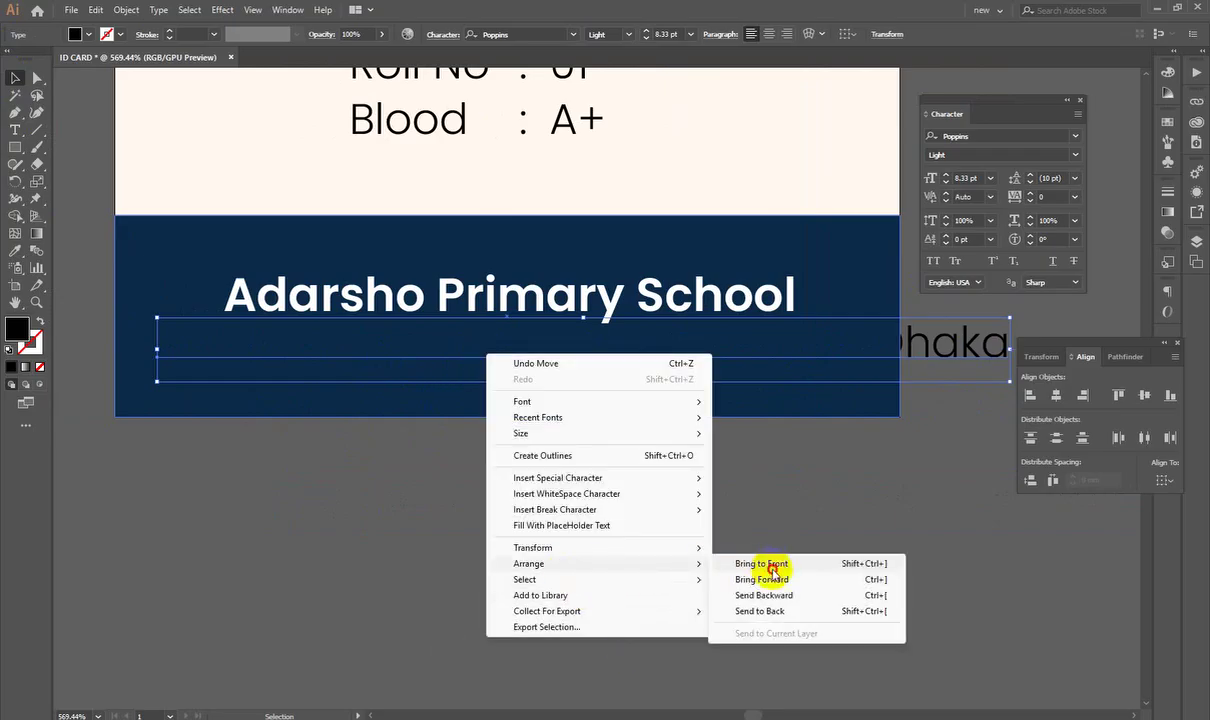
pyautogui.click(773, 565)
# Step: Shrink the address text box and position it under the school name
pyautogui.moveTo(1009, 349); pyautogui.dragTo(872, 365)
pyautogui.click(470, 500)
pyautogui.hscroll(-3, 786, 400)
pyautogui.moveTo(780, 366); pyautogui.dragTo(649, 362)
pyautogui.hscroll(3, 720, 385)
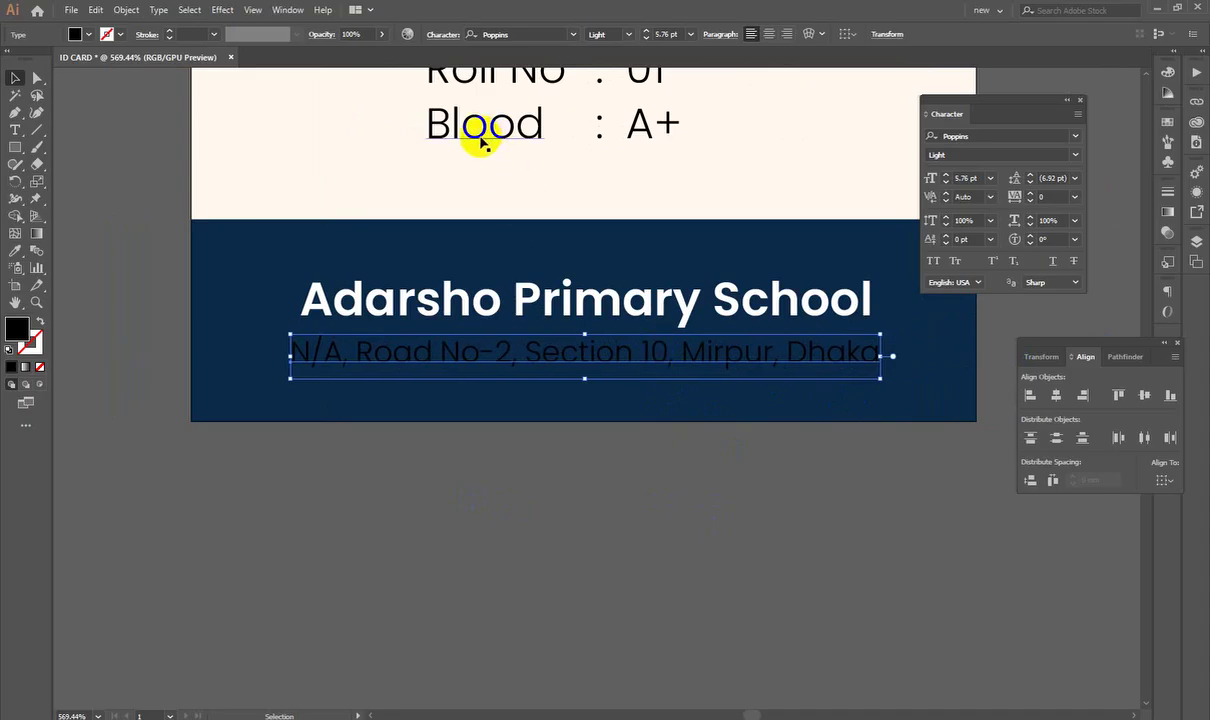
pyautogui.press('a')
pyautogui.click(583, 583)
pyautogui.scroll(-5, 583, 583)
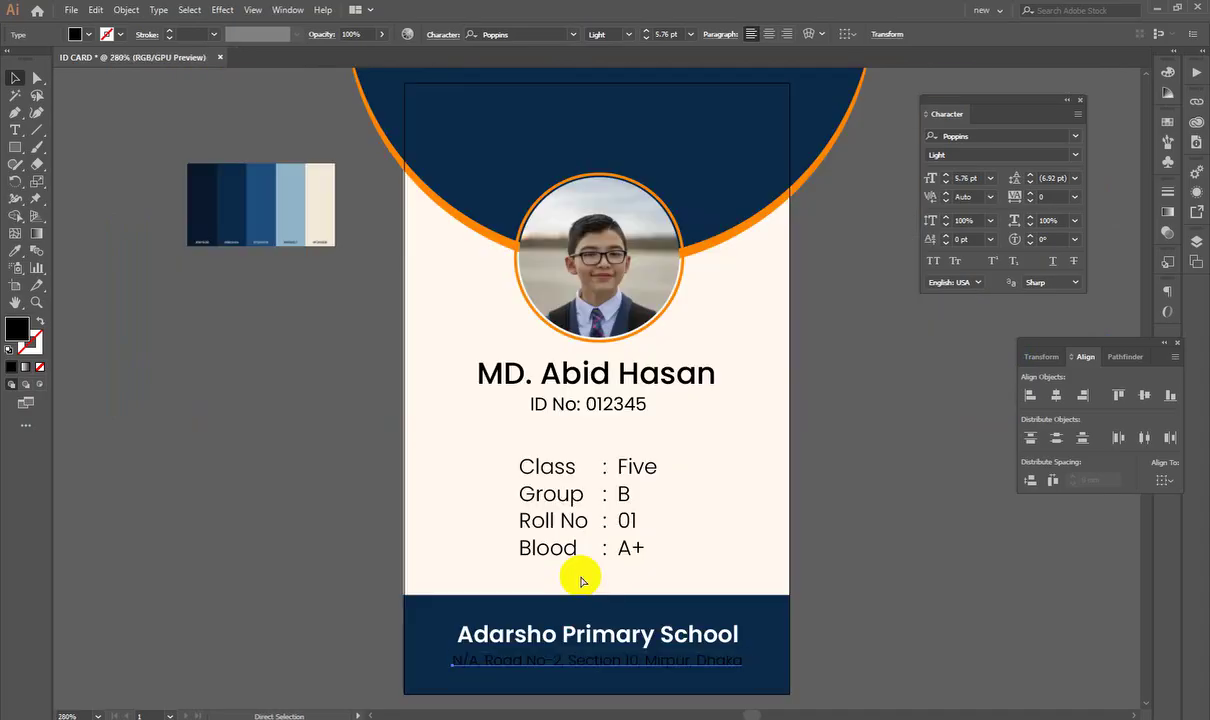
pyautogui.scroll(2, 578, 560)
pyautogui.scroll(2, 694, 548)
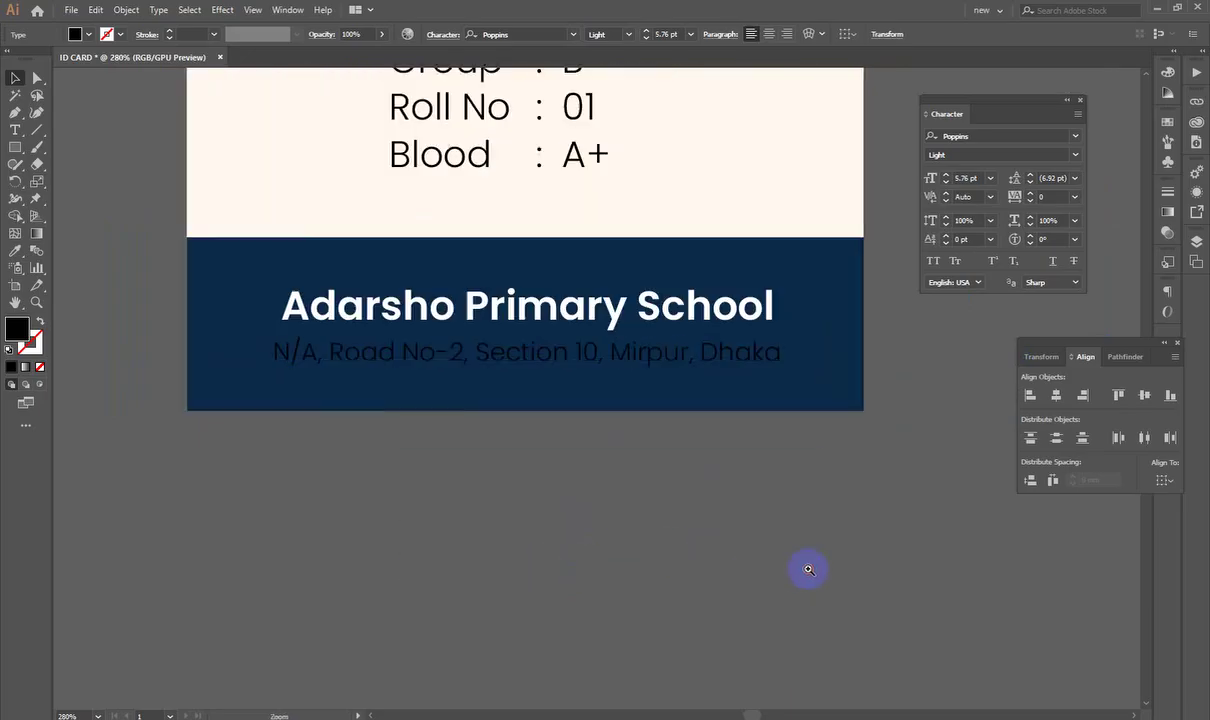
pyautogui.scroll(1, 575, 583)
# Step: Colour the address text white
pyautogui.click(490, 440)
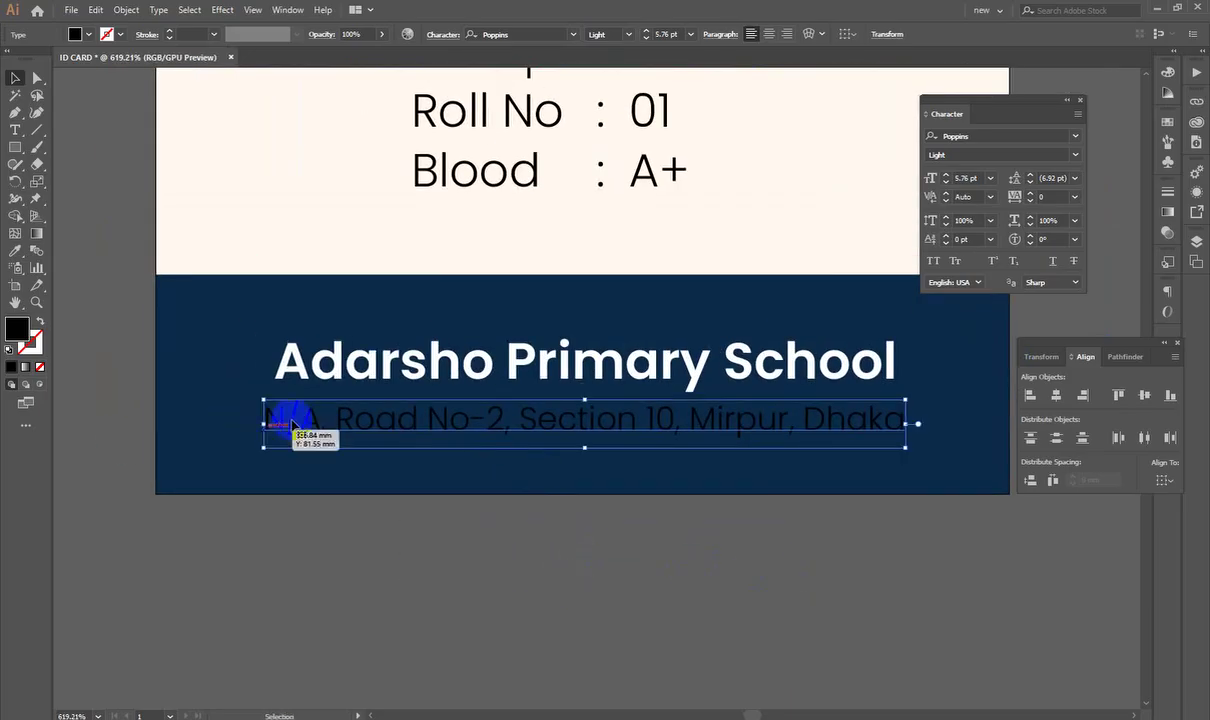
pyautogui.doubleClick(22, 330)
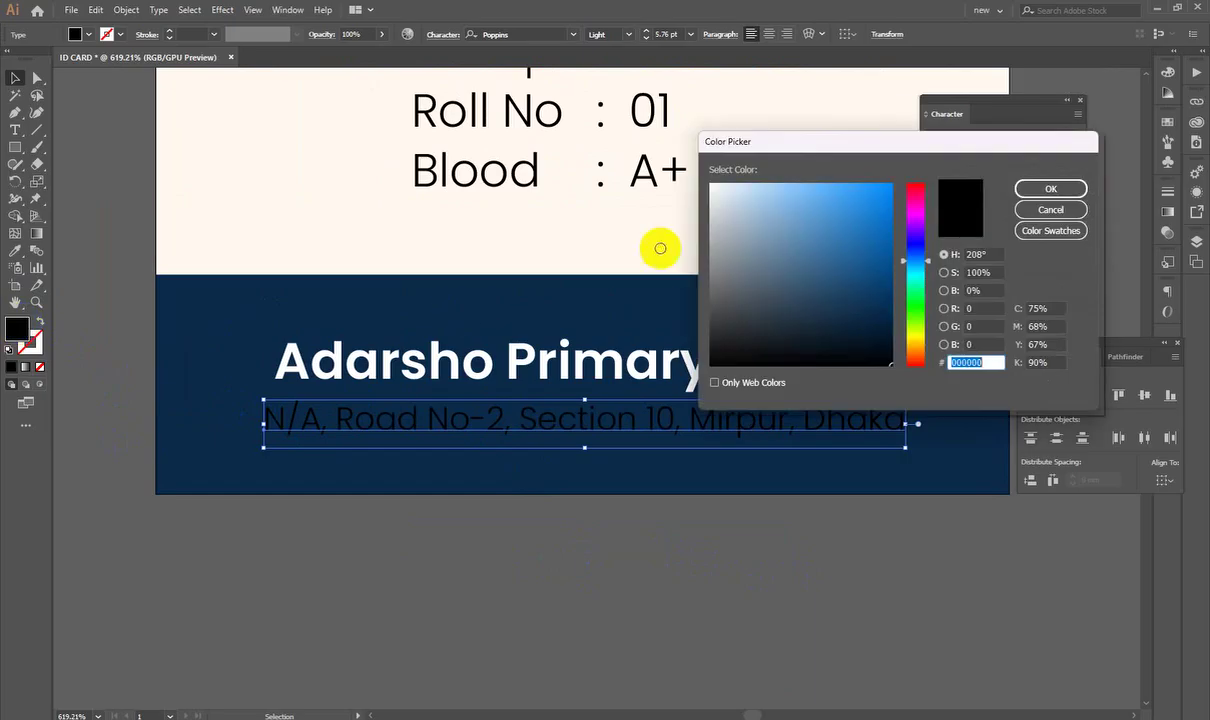
pyautogui.click(716, 186)
pyautogui.click(1022, 186)
pyautogui.click(743, 517)
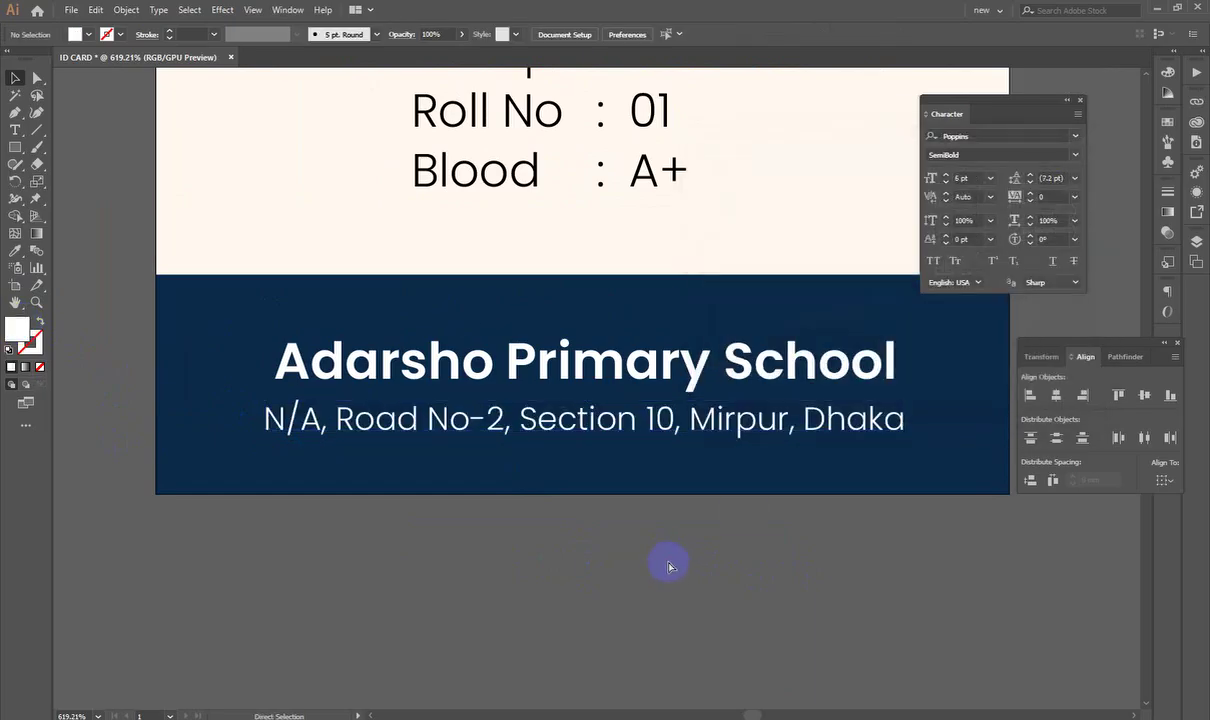
pyautogui.scroll(-3, 759, 437)
pyautogui.scroll(3, 633, 560)
# Step: Change the address text colour to light grey #d1d1d1
pyautogui.moveTo(633, 560); pyautogui.dragTo(611, 524)
pyautogui.click(610, 507)
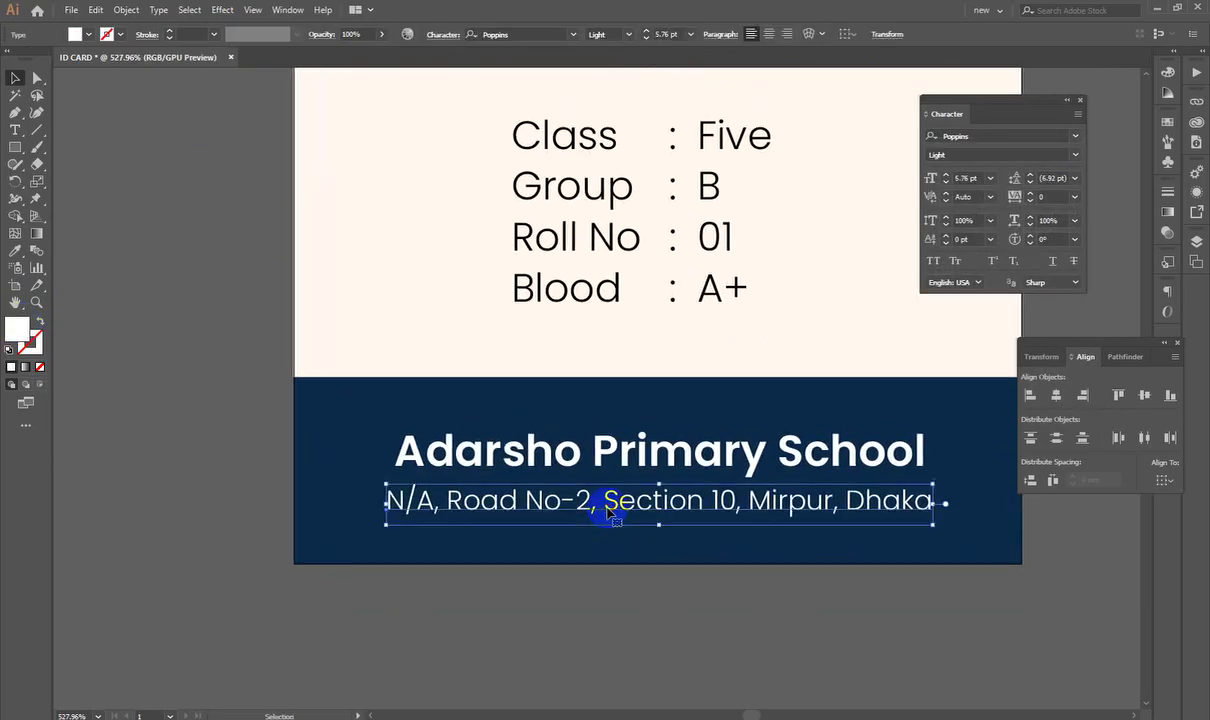
pyautogui.doubleClick(16, 338)
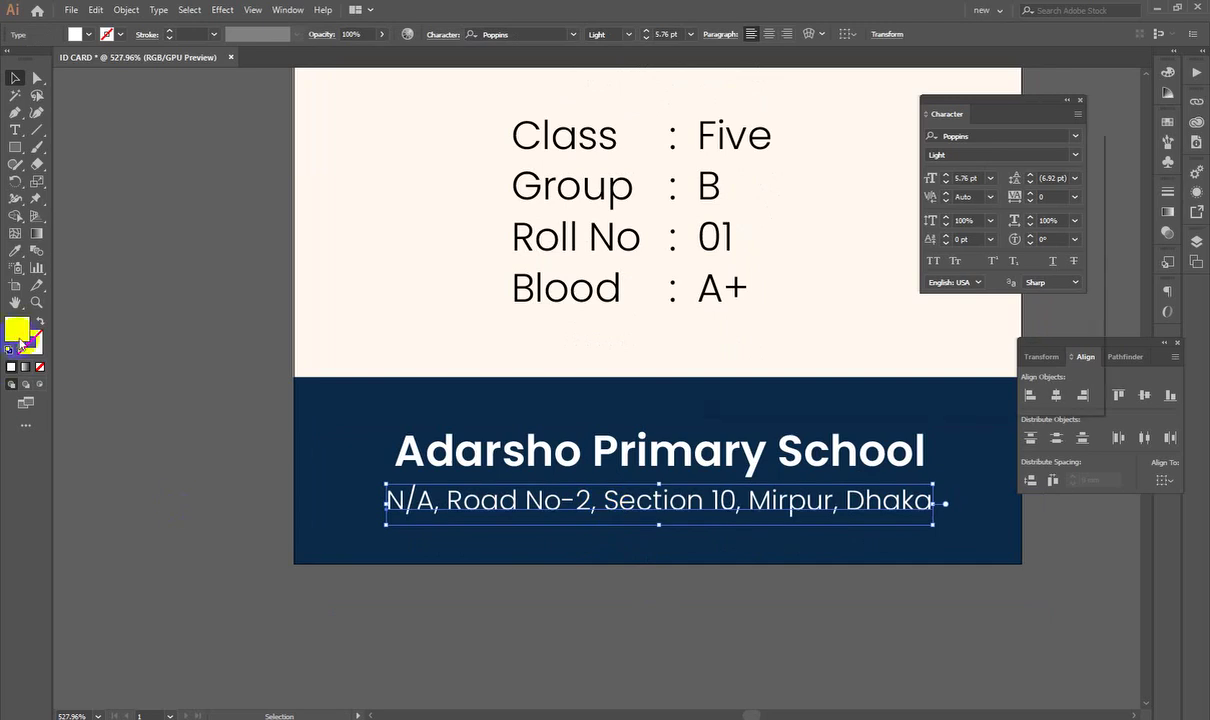
pyautogui.click(711, 215)
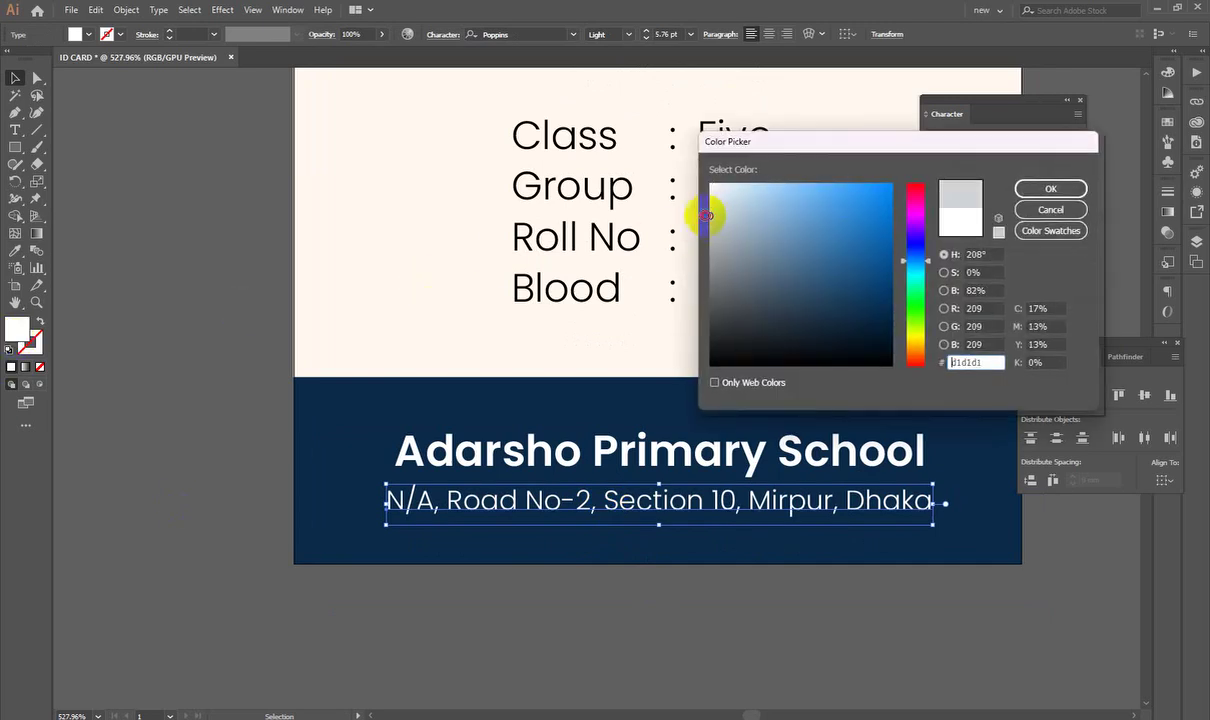
pyautogui.click(1050, 189)
pyautogui.click(689, 643)
pyautogui.scroll(-2, 664, 626)
pyautogui.scroll(3, 624, 657)
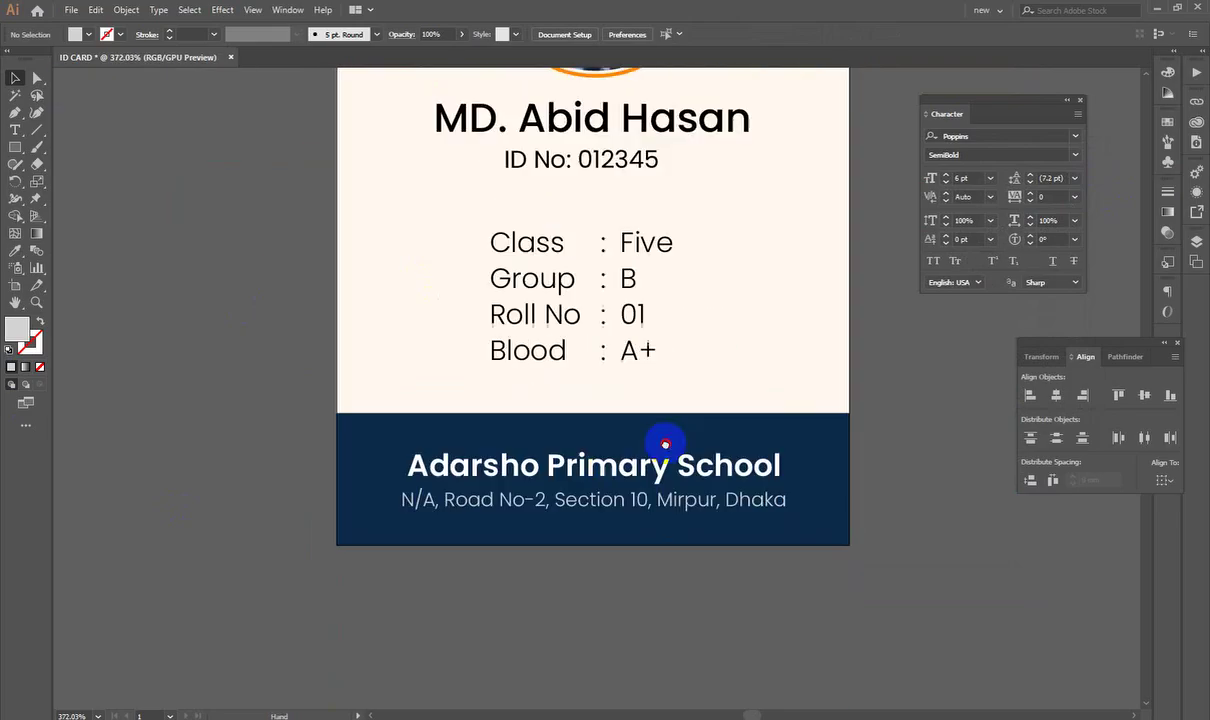
# Step: Lower the navy footer band's top edge slightly
pyautogui.click(606, 411)
pyautogui.moveTo(592, 407); pyautogui.dragTo(594, 411)
pyautogui.scroll(-3, 748, 491)
pyautogui.moveTo(705, 366); pyautogui.dragTo(673, 611)
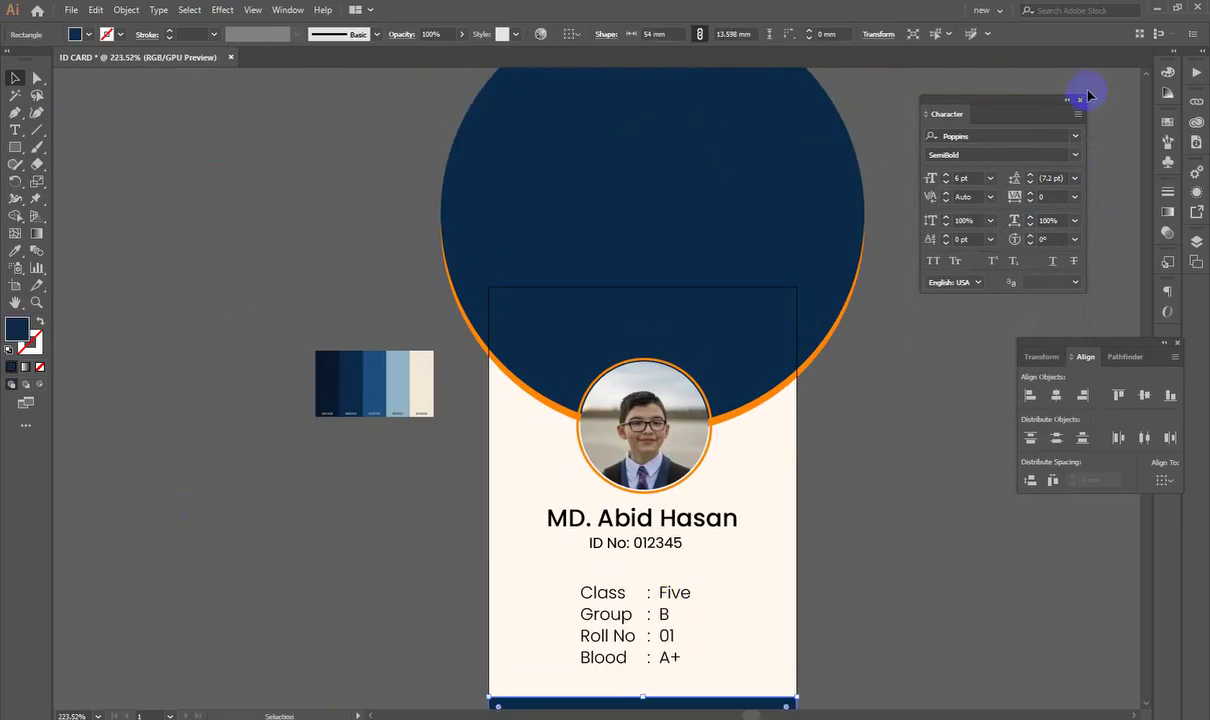
# Step: Collapse the Transform/Align/Pathfinder group to icons and dock the Character panel at the side
pyautogui.click(1163, 343)
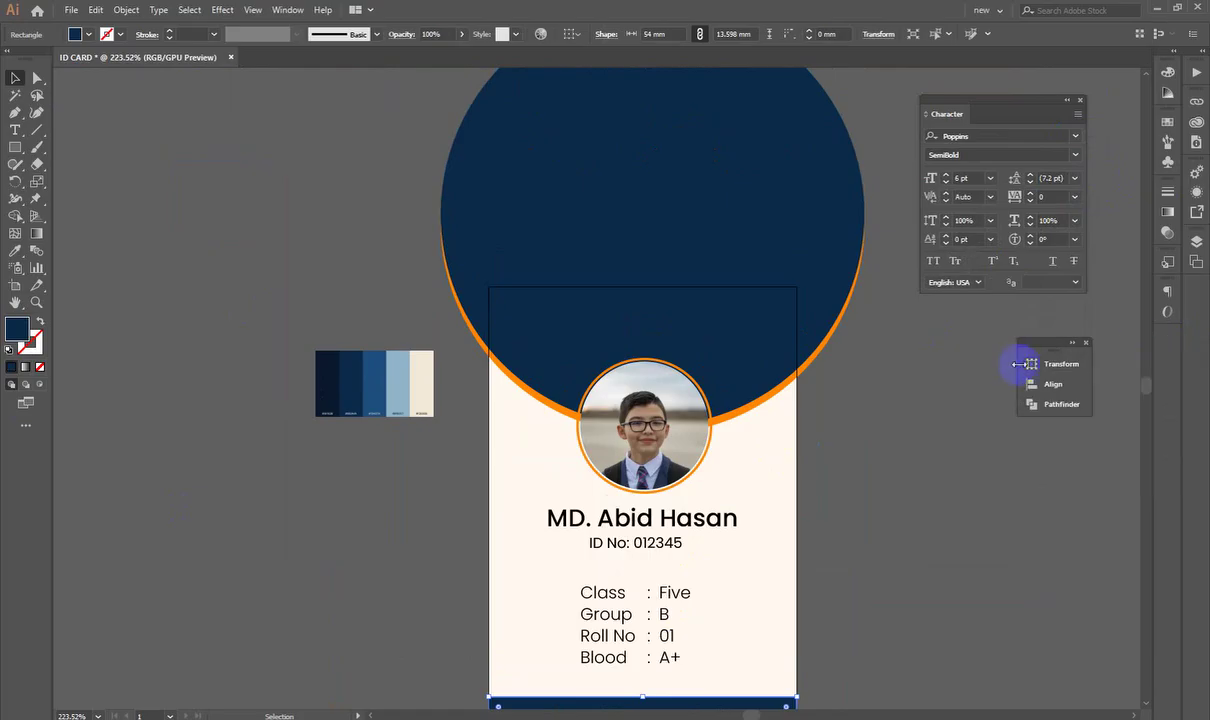
pyautogui.moveTo(1017, 370); pyautogui.dragTo(1176, 305)
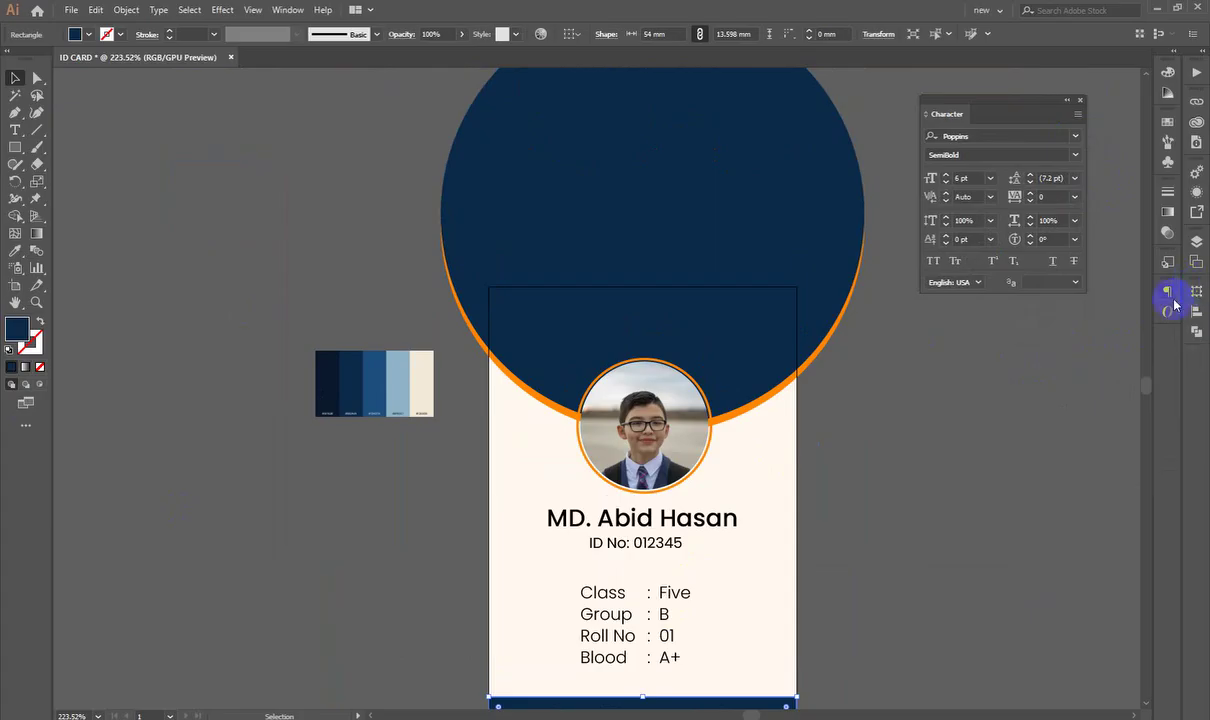
pyautogui.click(1067, 100)
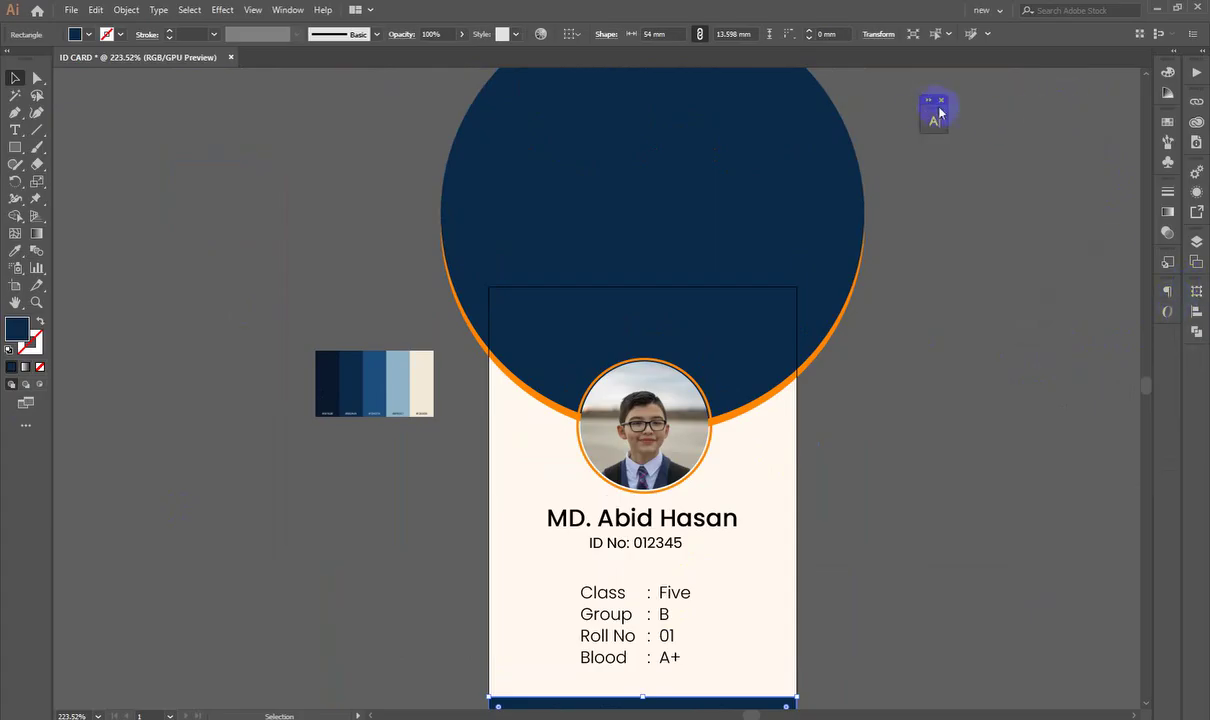
pyautogui.moveTo(940, 113); pyautogui.dragTo(1171, 293)
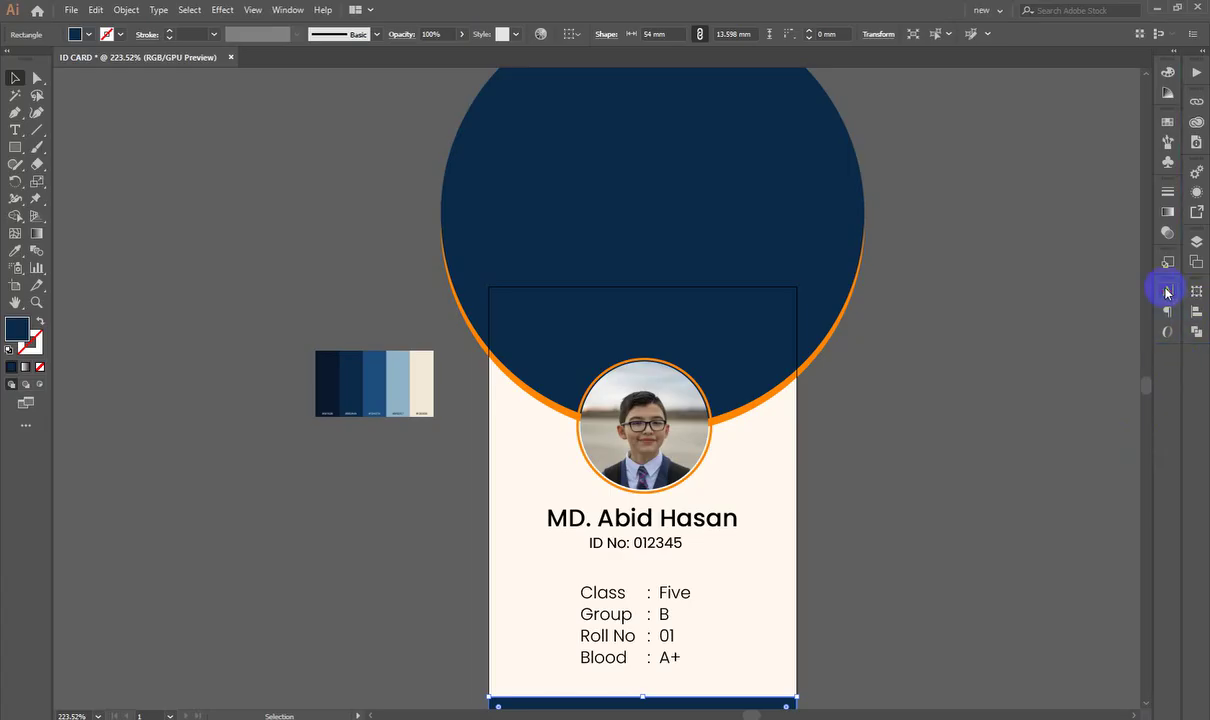
pyautogui.click(876, 487)
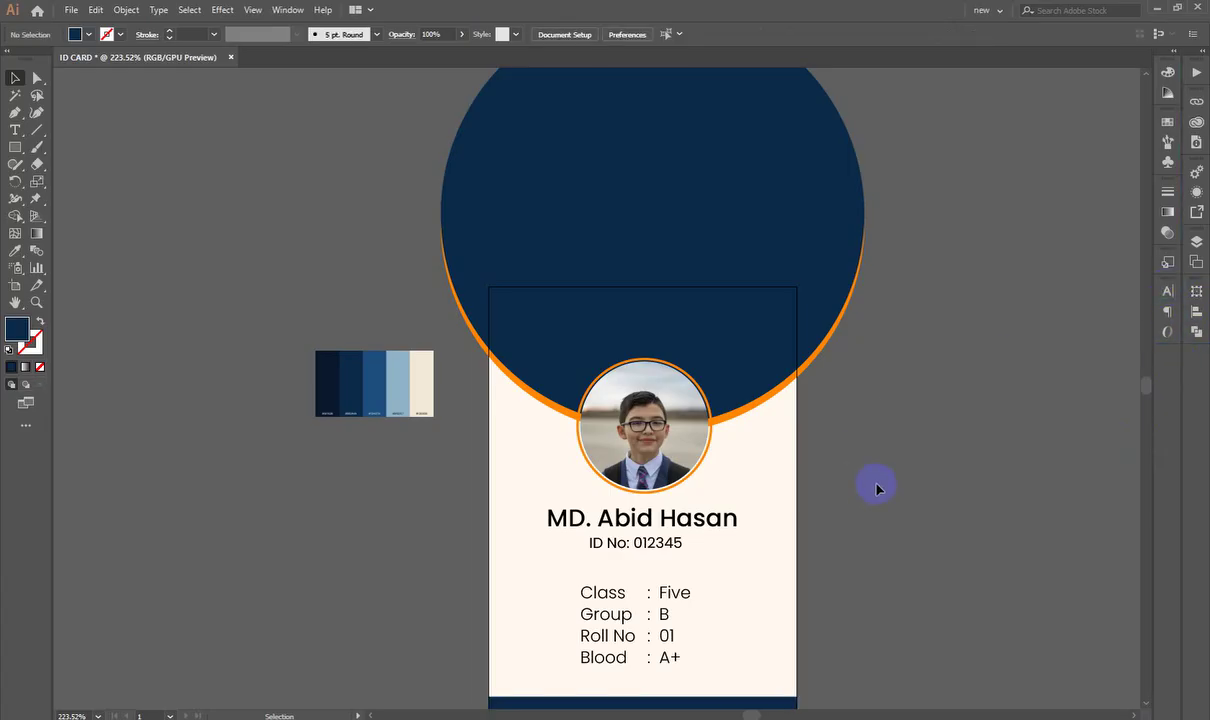
pyautogui.scroll(2, 876, 487)
pyautogui.scroll(-1, 589, 394)
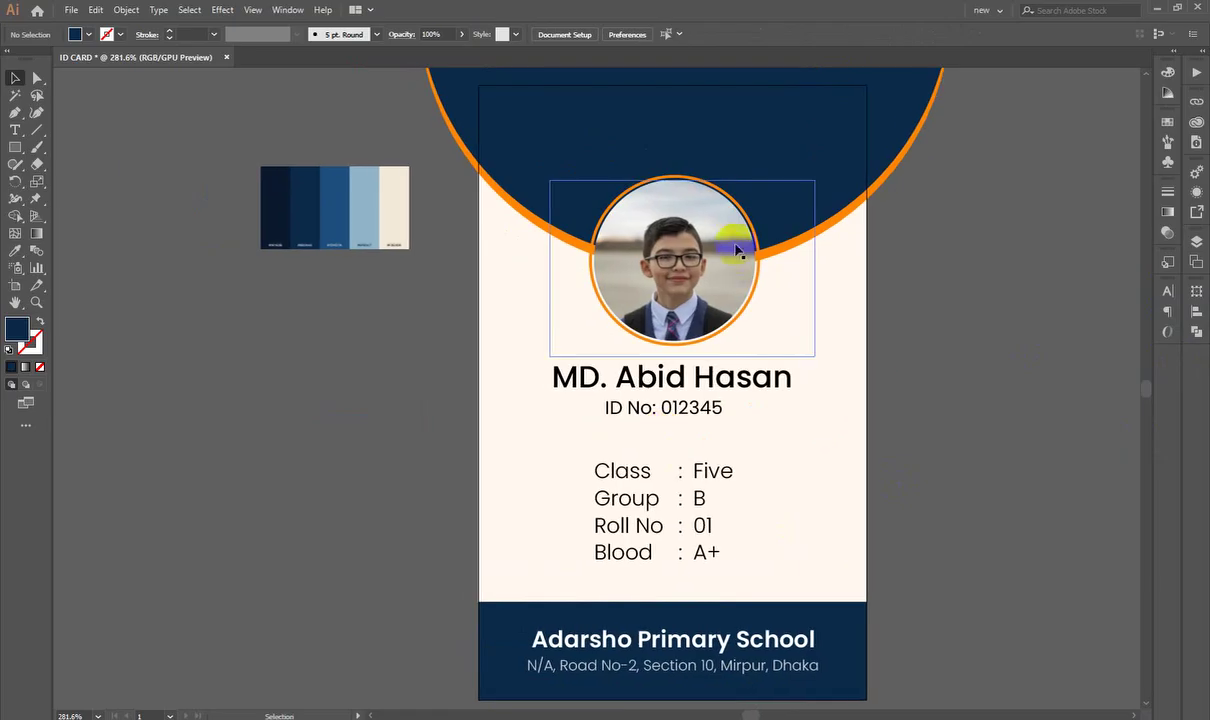
# Step: Darken the fill of the orange ellipse behind the navy one
pyautogui.click(759, 290)
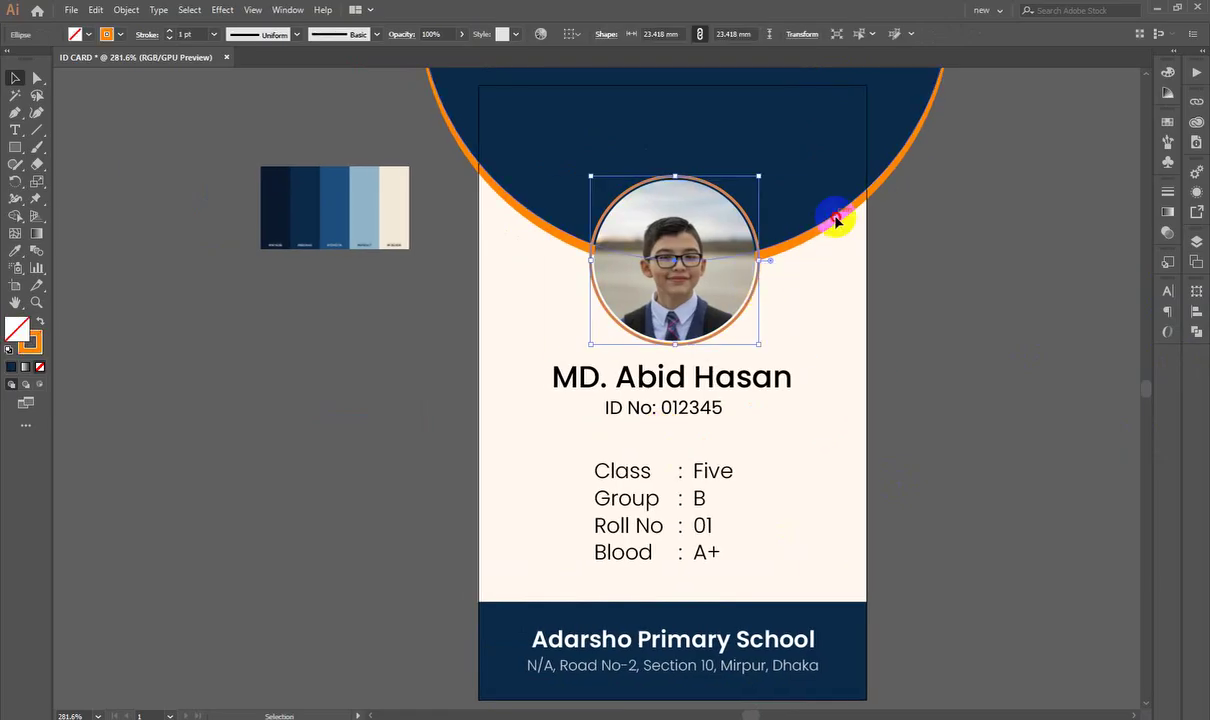
pyautogui.click(837, 216)
pyautogui.click(986, 208)
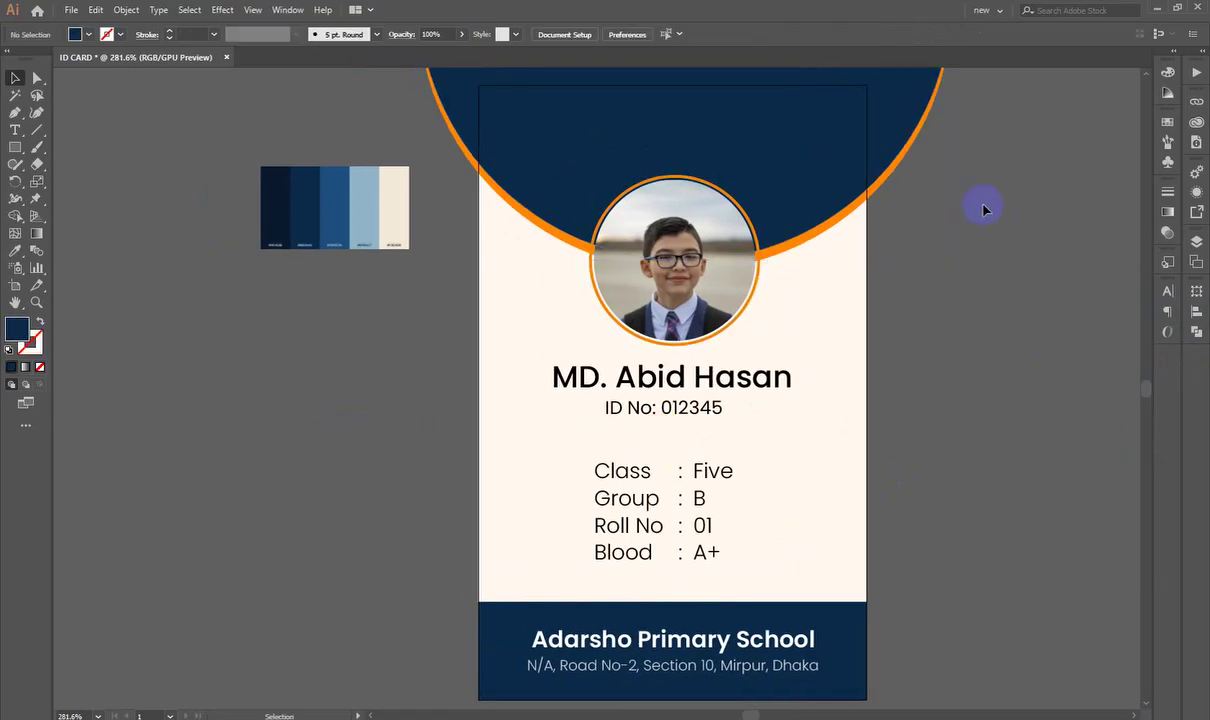
pyautogui.click(910, 148)
pyautogui.doubleClick(17, 329)
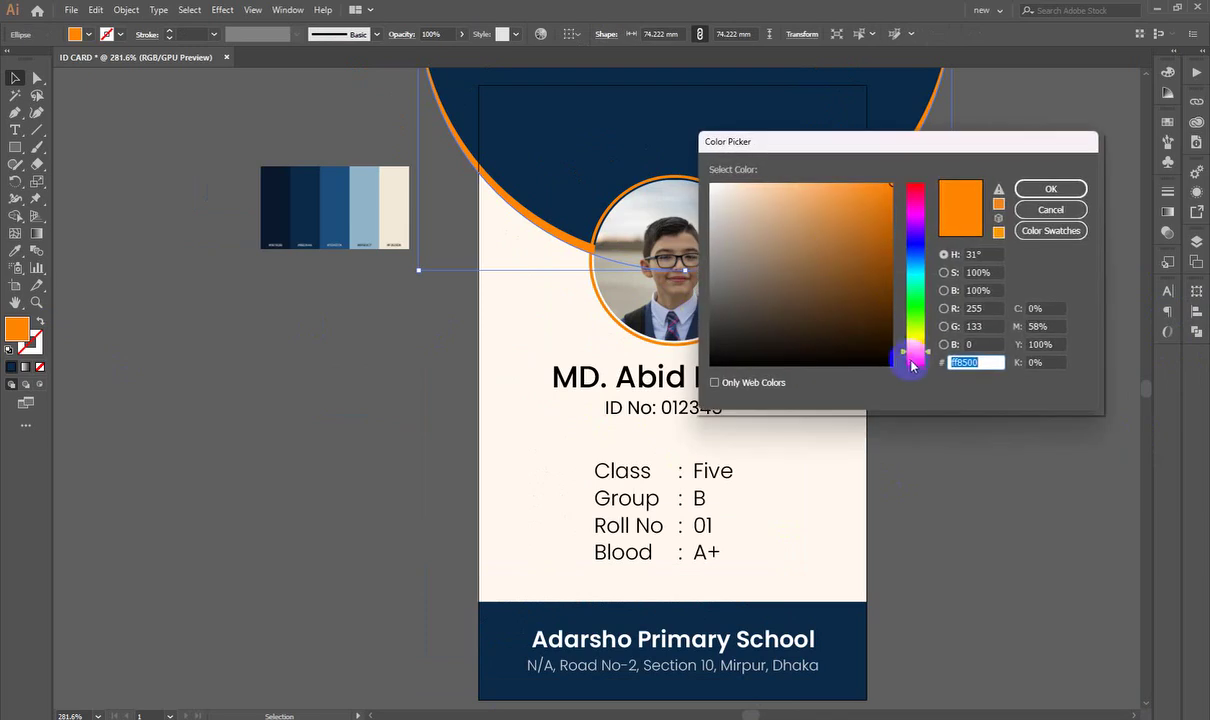
pyautogui.moveTo(911, 360); pyautogui.dragTo(913, 353)
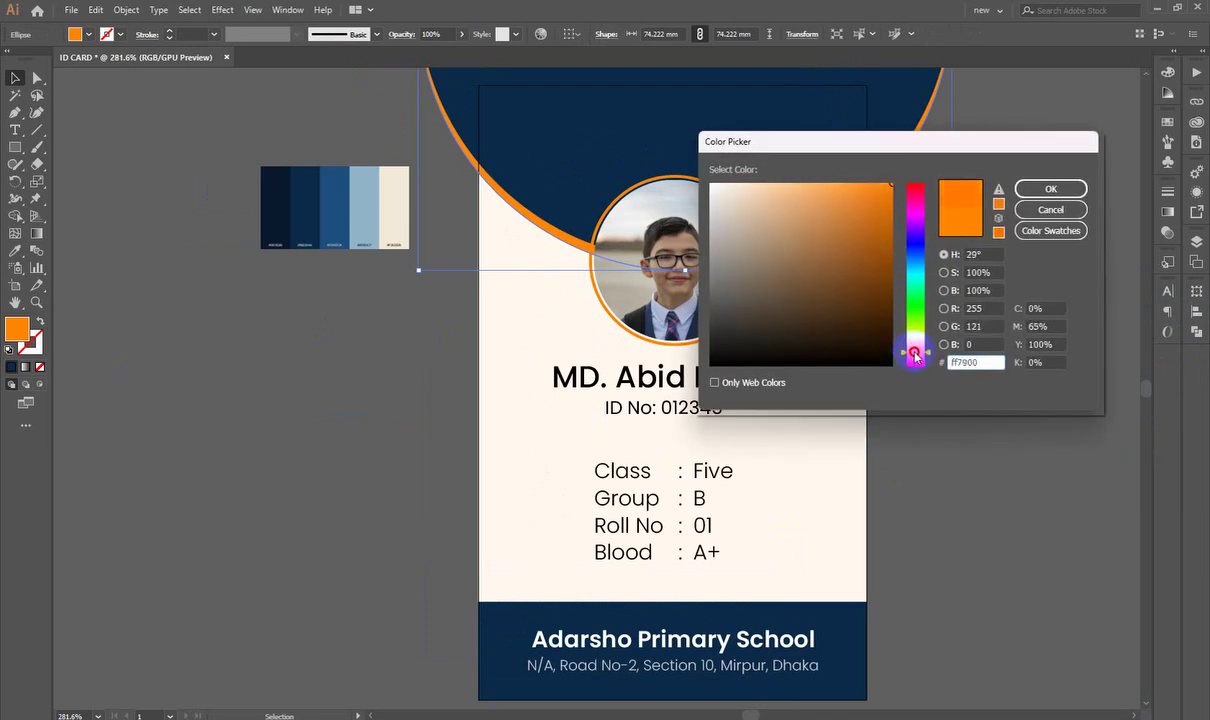
pyautogui.click(877, 208)
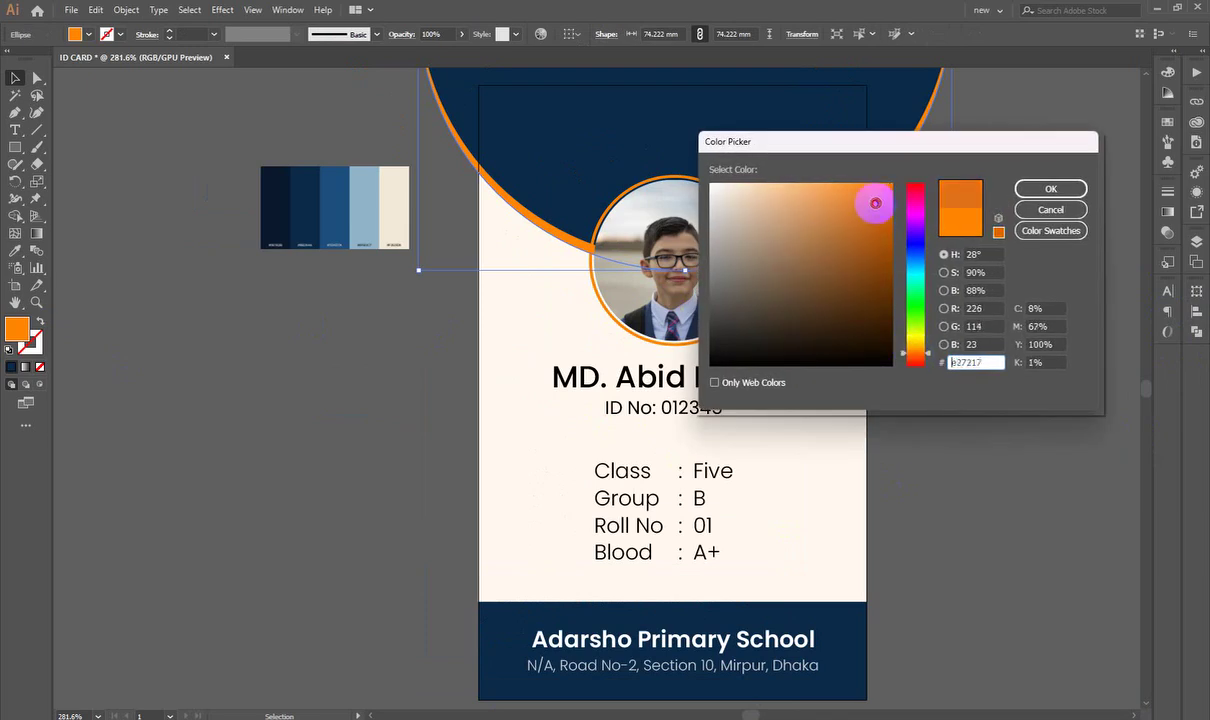
pyautogui.click(1048, 189)
pyautogui.click(1053, 343)
pyautogui.scroll(2, 640, 335)
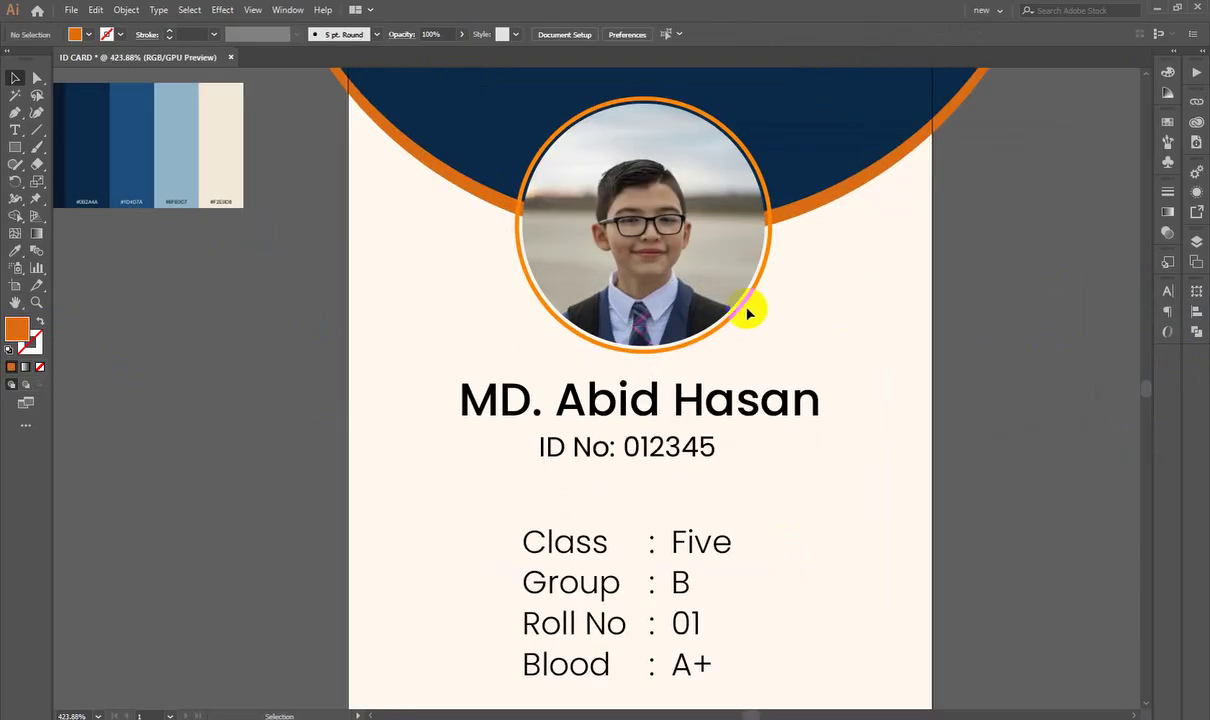
# Step: Give the photo ring a navy stroke sampled from the background arc
pyautogui.click(750, 303)
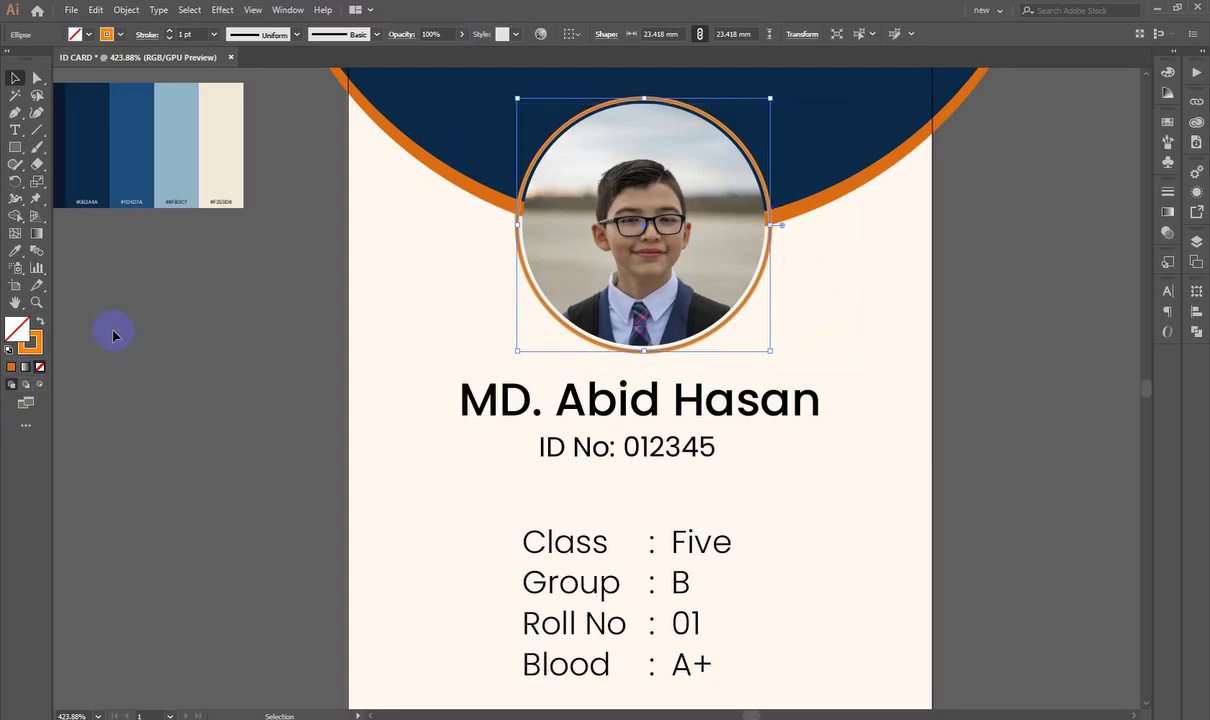
pyautogui.click(15, 250)
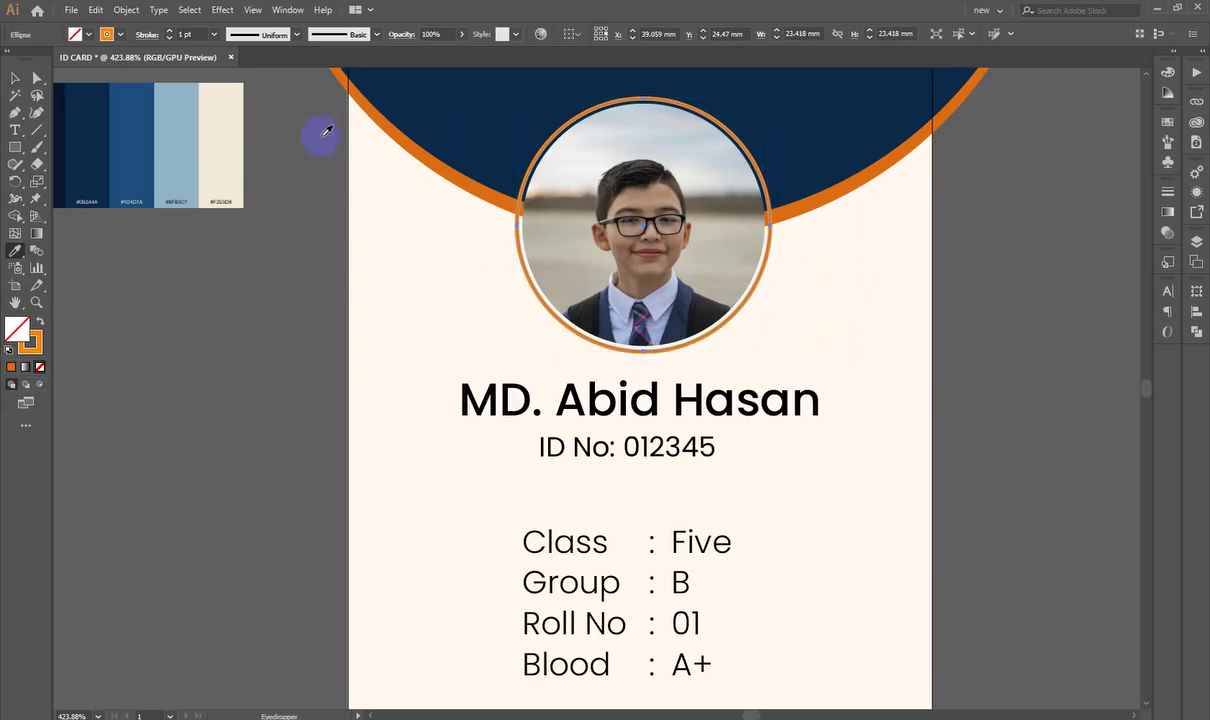
pyautogui.click(412, 120)
pyautogui.click(38, 322)
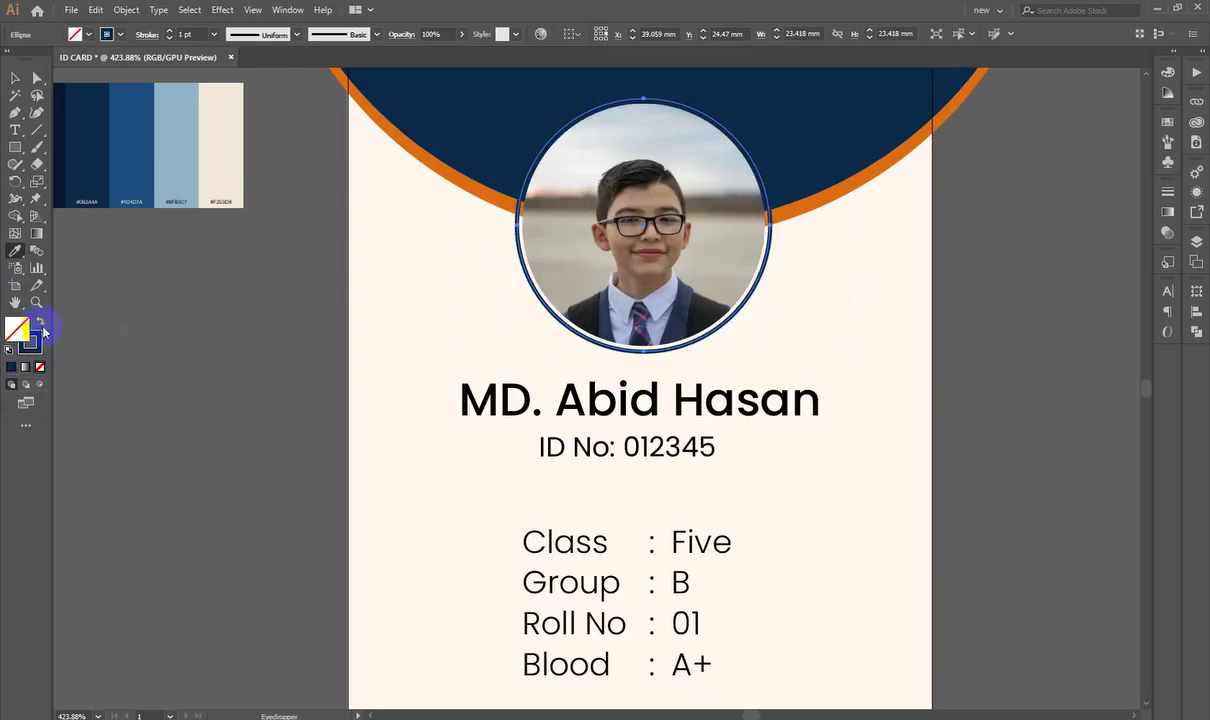
pyautogui.click(14, 78)
pyautogui.click(307, 458)
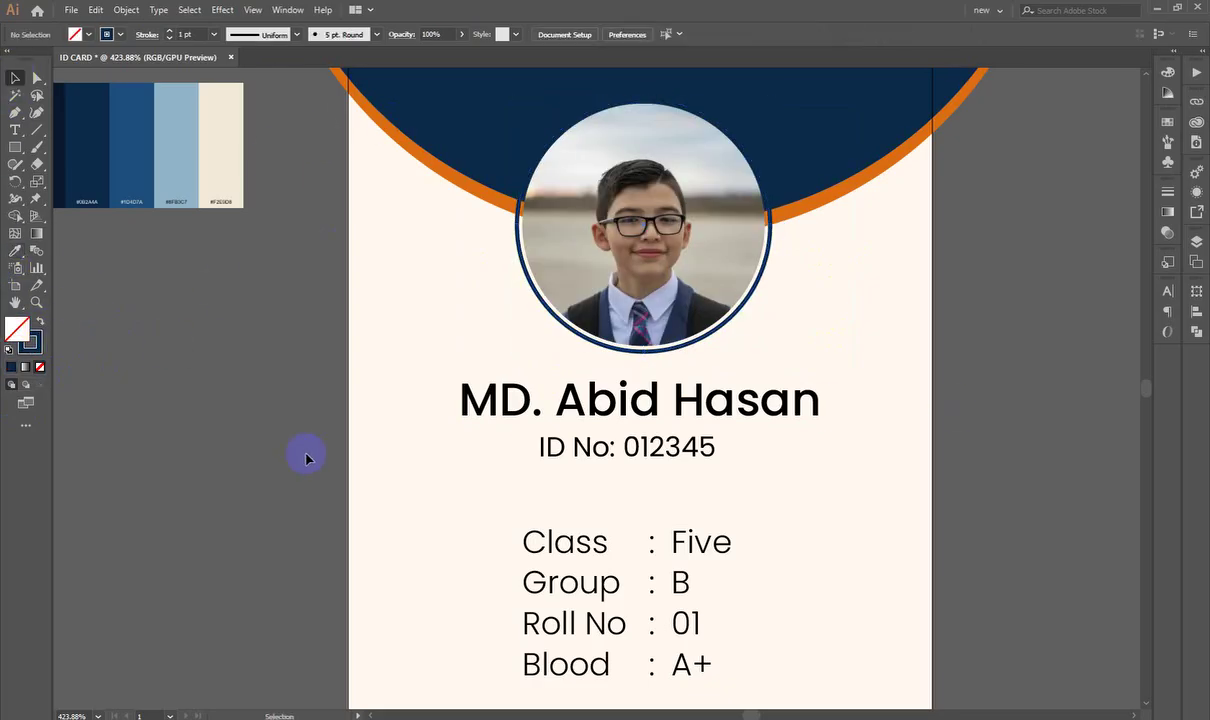
pyautogui.scroll(-3, 307, 459)
pyautogui.scroll(-1, 500, 187)
pyautogui.scroll(6, 508, 189)
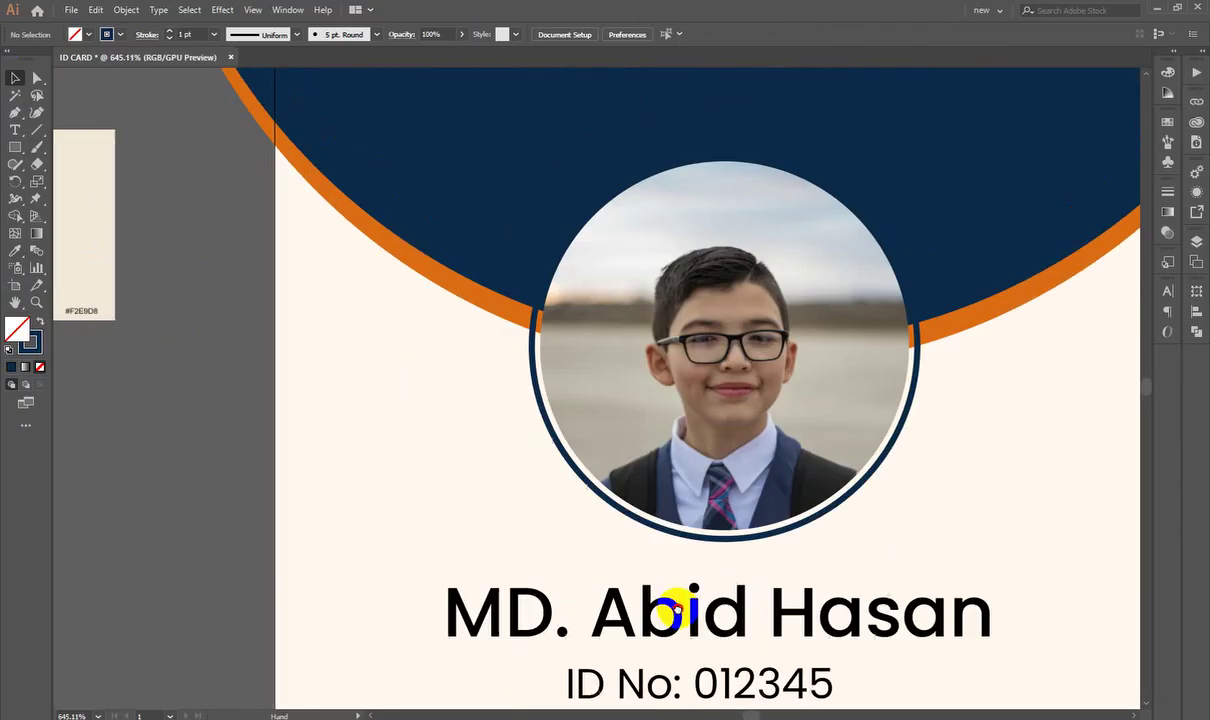
# Step: Set the photo ring's stroke weight to 0.5 pt
pyautogui.click(625, 522)
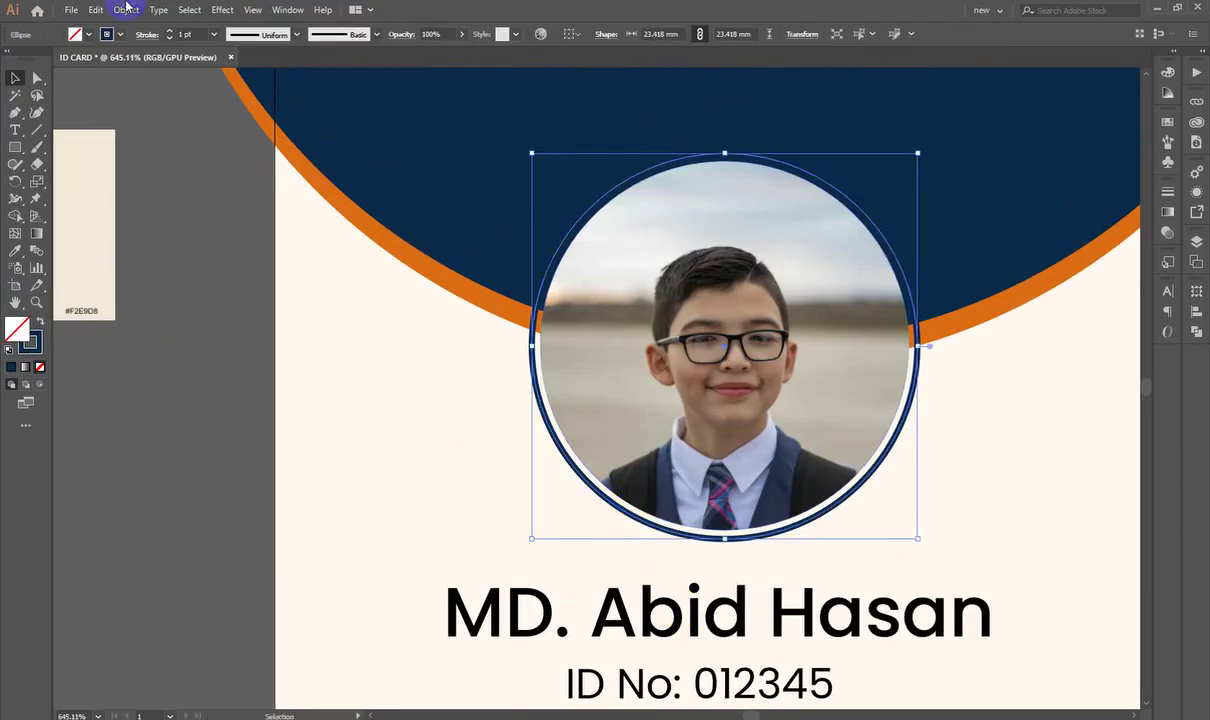
pyautogui.write('0.5')
pyautogui.press('Return')
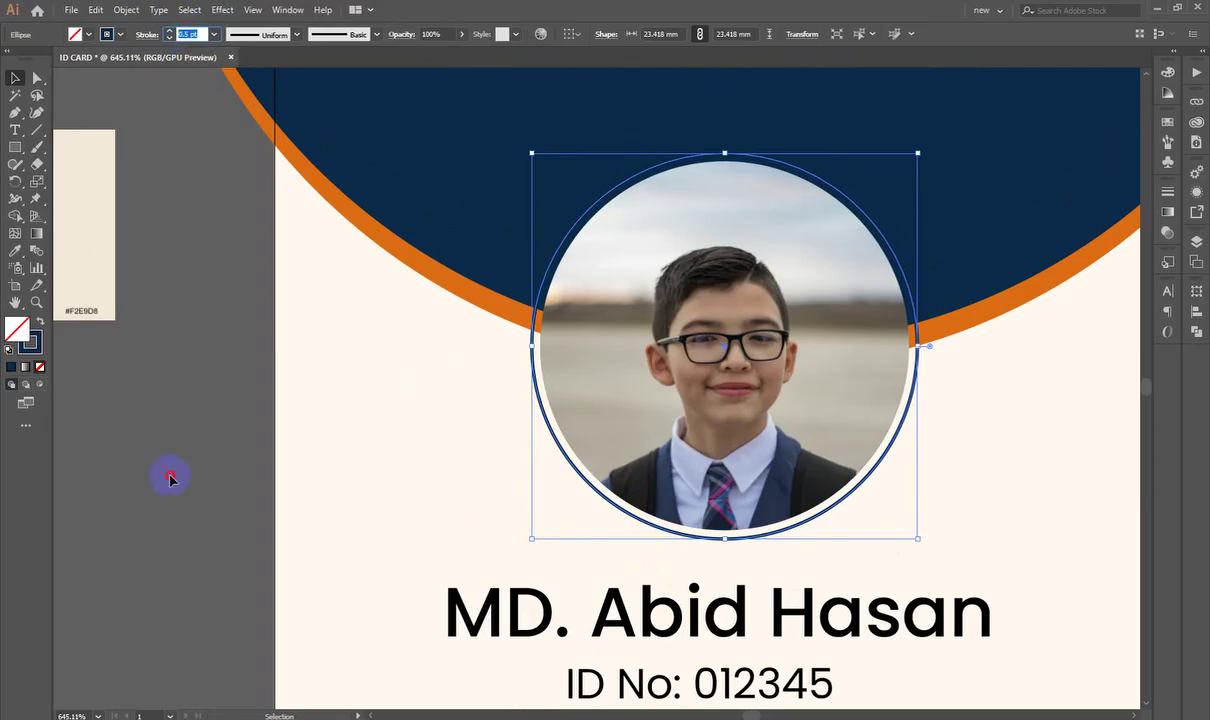
pyautogui.click(359, 351)
pyautogui.hscroll(3, 557, 360)
# Step: Outline the photo clip group with a white 0.25 pt stroke
pyautogui.click(557, 362)
pyautogui.moveTo(557, 362); pyautogui.dragTo(855, 400)
pyautogui.hotkey('ctrl', 'z')
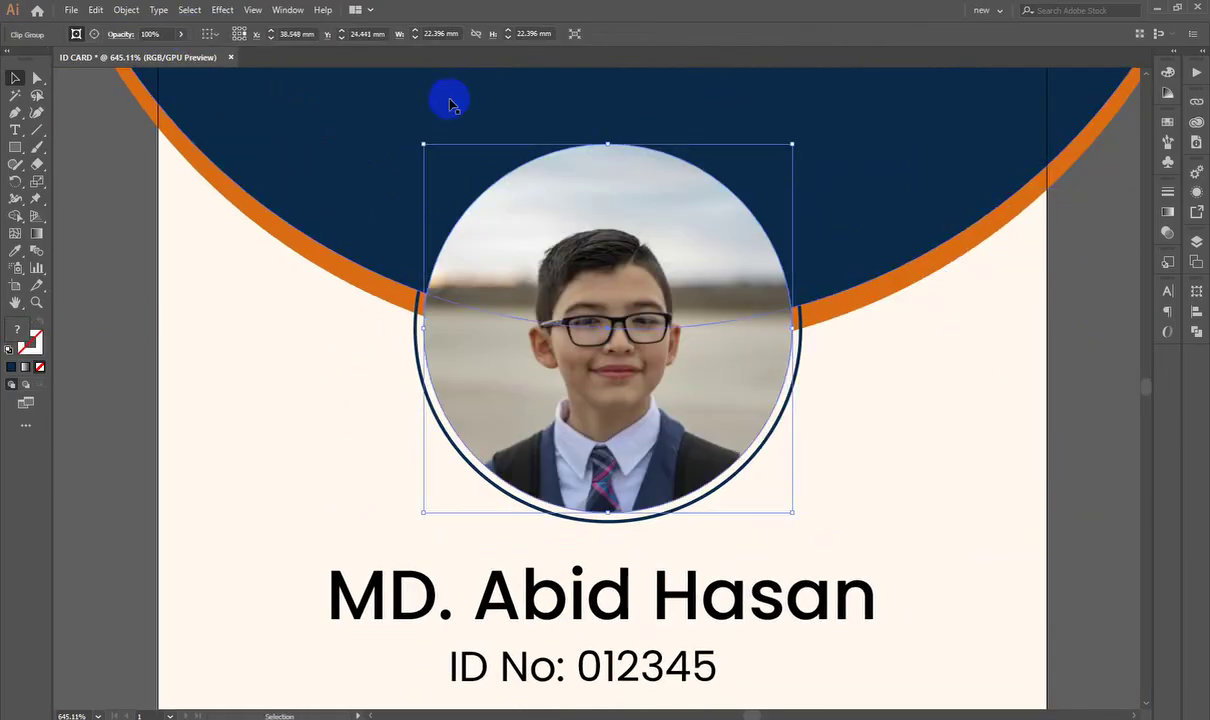
pyautogui.click(1167, 193)
pyautogui.click(1065, 207)
pyautogui.write('0.25')
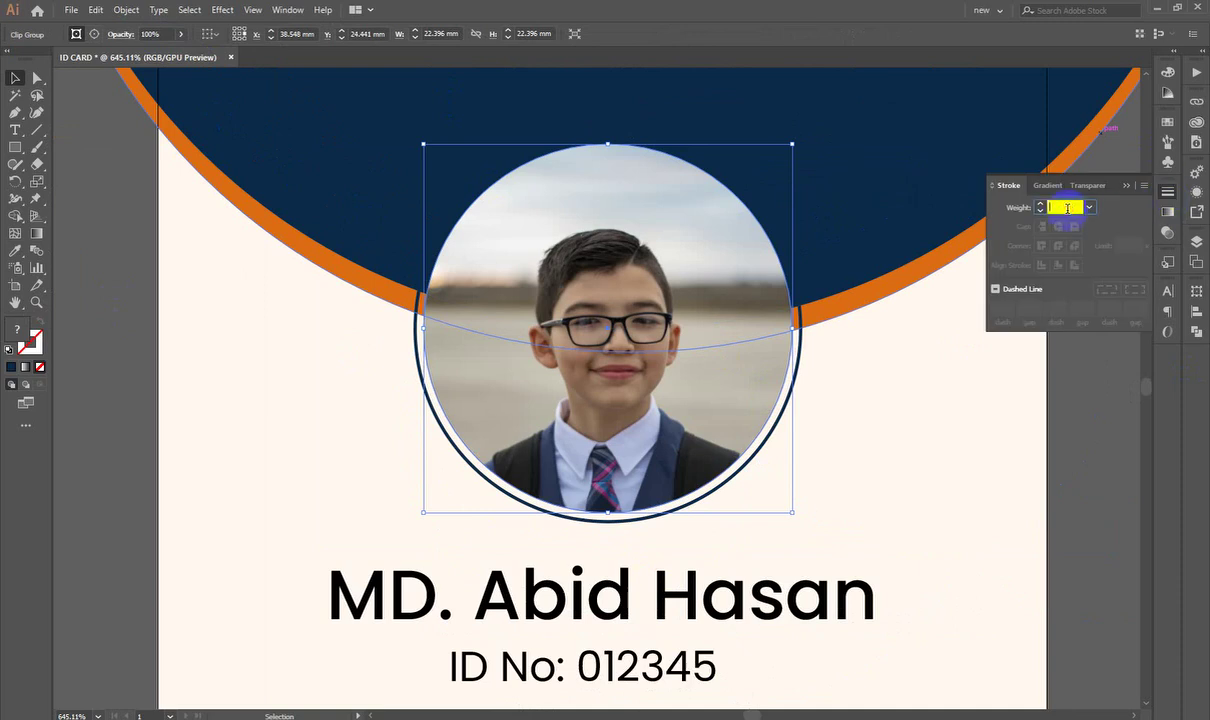
pyautogui.press('Return')
pyautogui.doubleClick(30, 342)
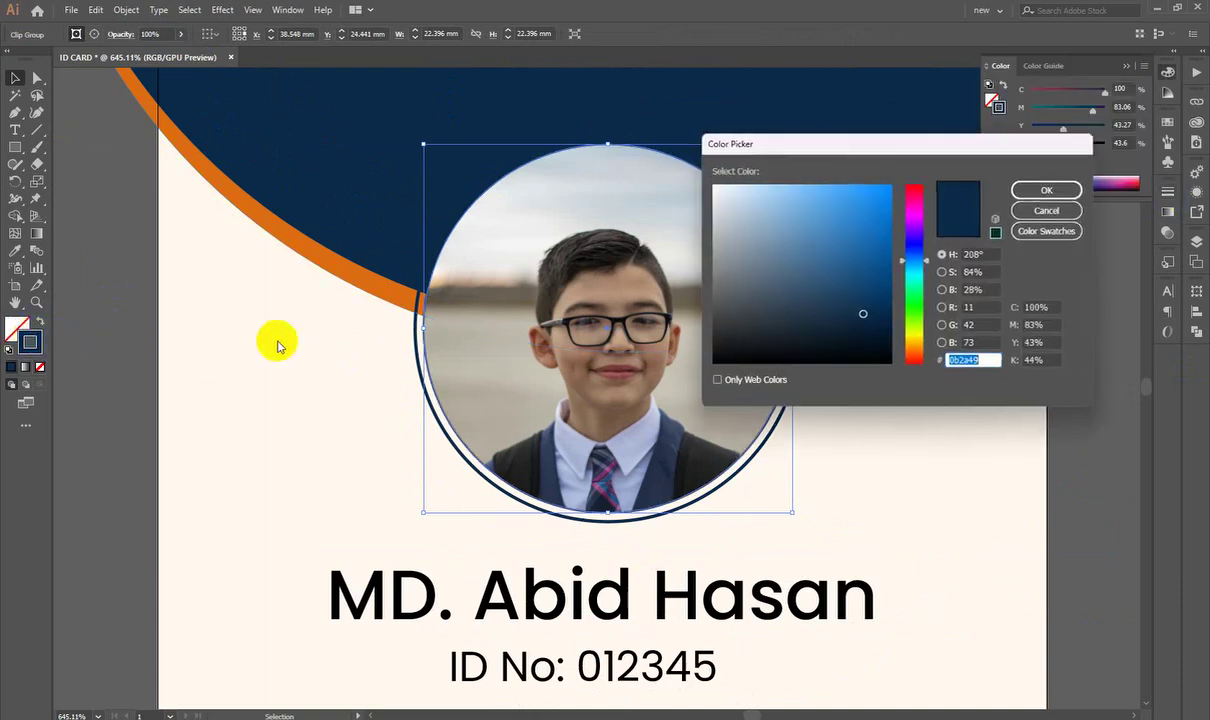
pyautogui.moveTo(797, 224); pyautogui.dragTo(708, 180)
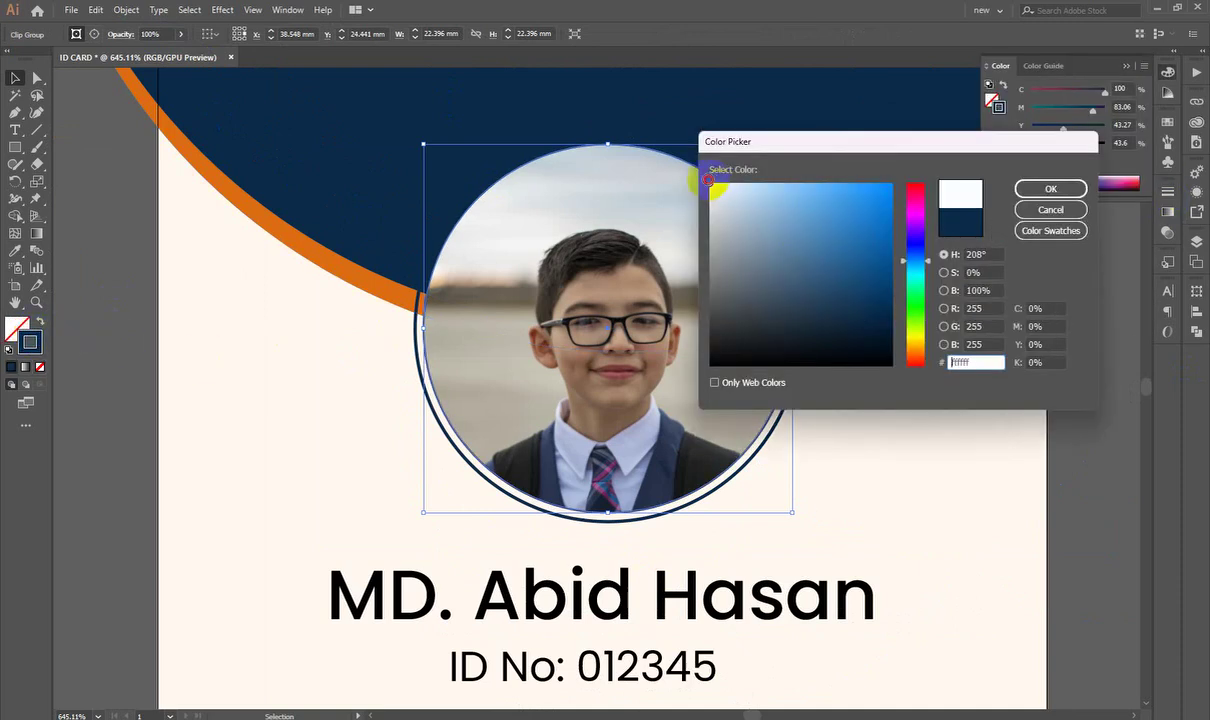
pyautogui.click(1050, 189)
pyautogui.click(1061, 408)
pyautogui.scroll(2, 713, 361)
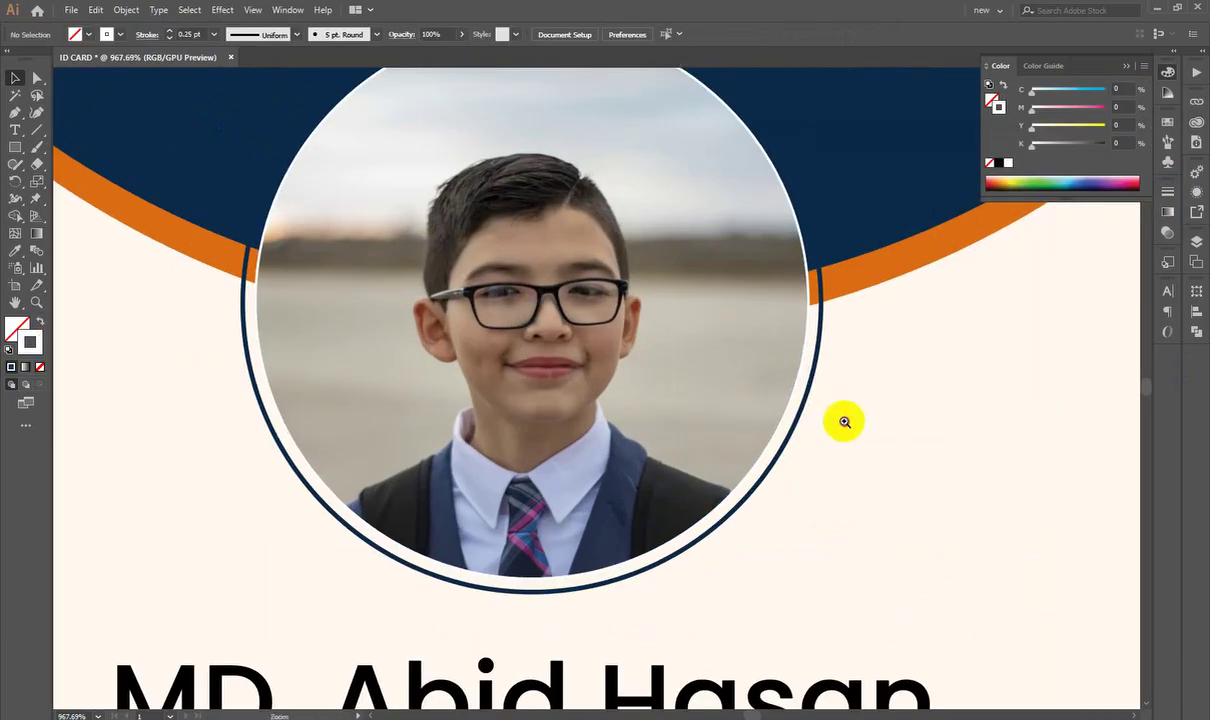
# Step: Recheck the photo's 0.25 pt stroke weight and inspect the ring's edge
pyautogui.click(810, 402)
pyautogui.click(1167, 191)
pyautogui.click(1060, 207)
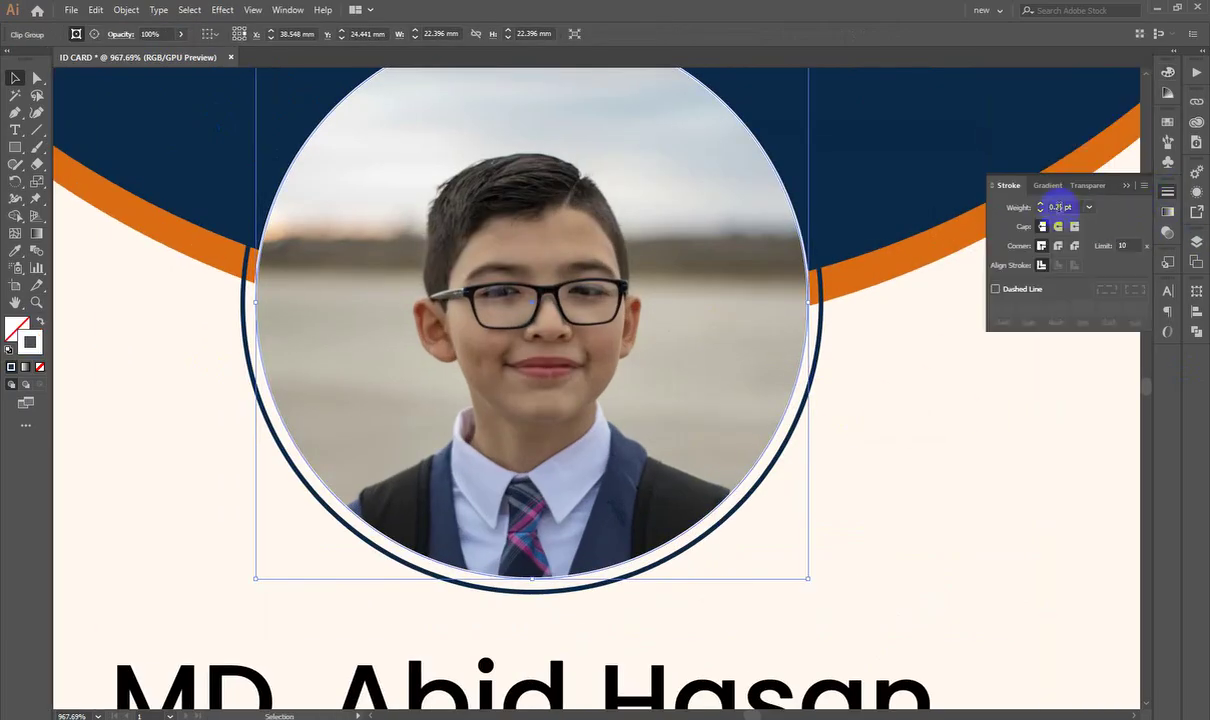
pyautogui.doubleClick(1060, 207)
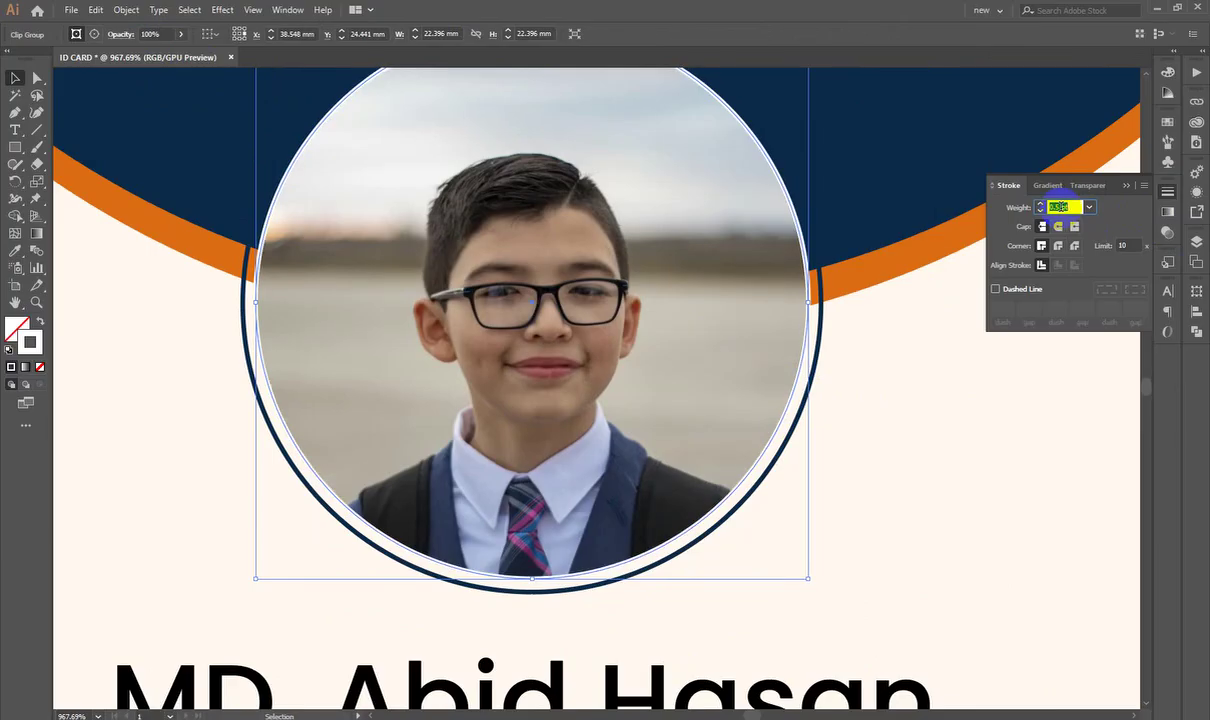
pyautogui.click(946, 468)
pyautogui.moveTo(462, 610); pyautogui.dragTo(540, 608)
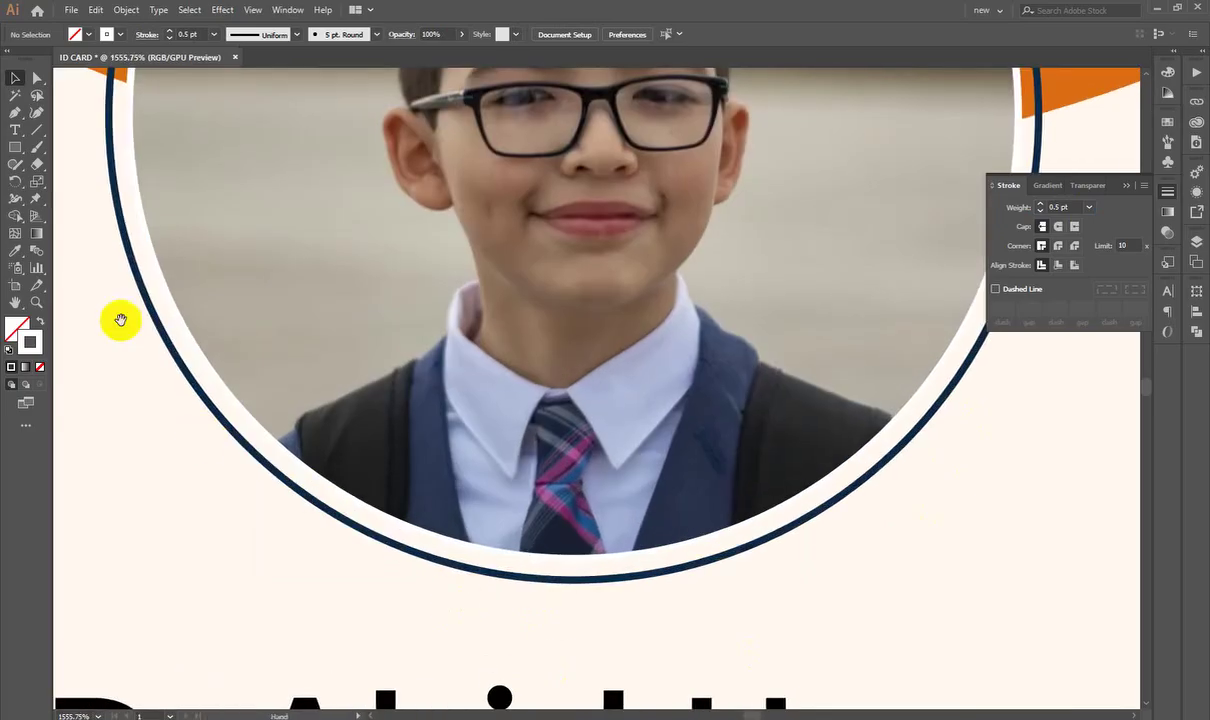
pyautogui.moveTo(136, 110); pyautogui.dragTo(227, 408)
# Step: Collapse the Stroke panel and fit the whole card centred in view
pyautogui.hotkey('ctrl', '0')
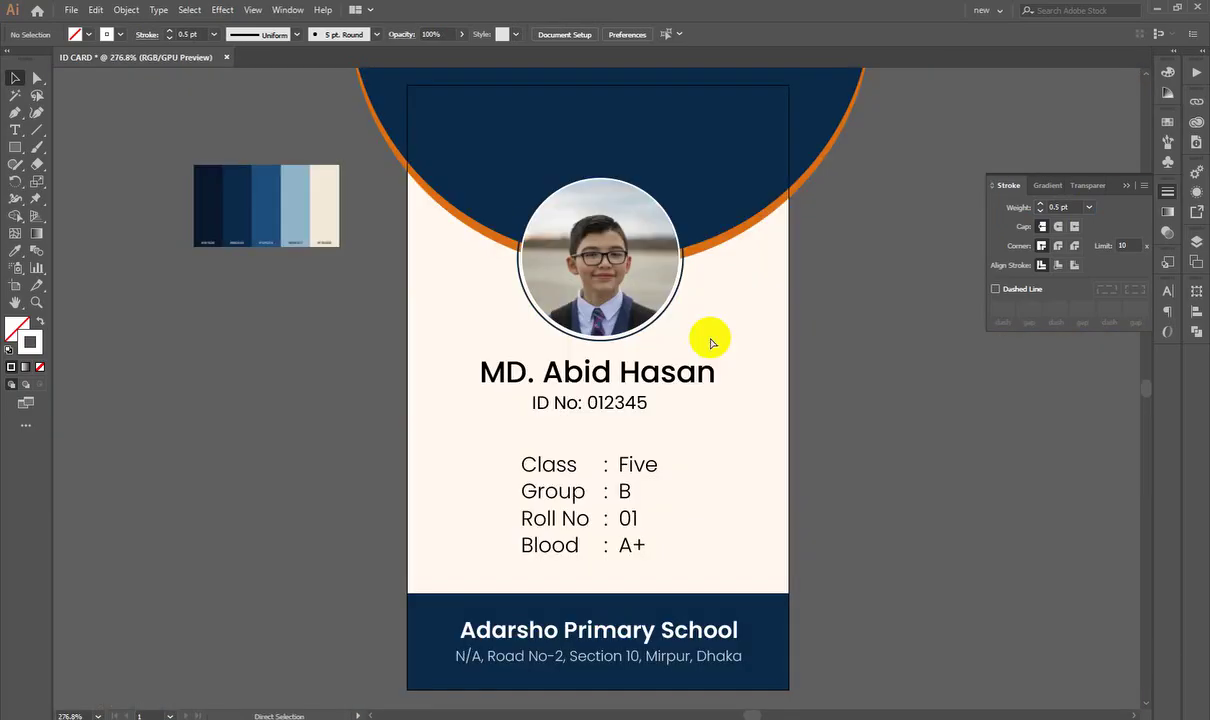
pyautogui.click(1167, 191)
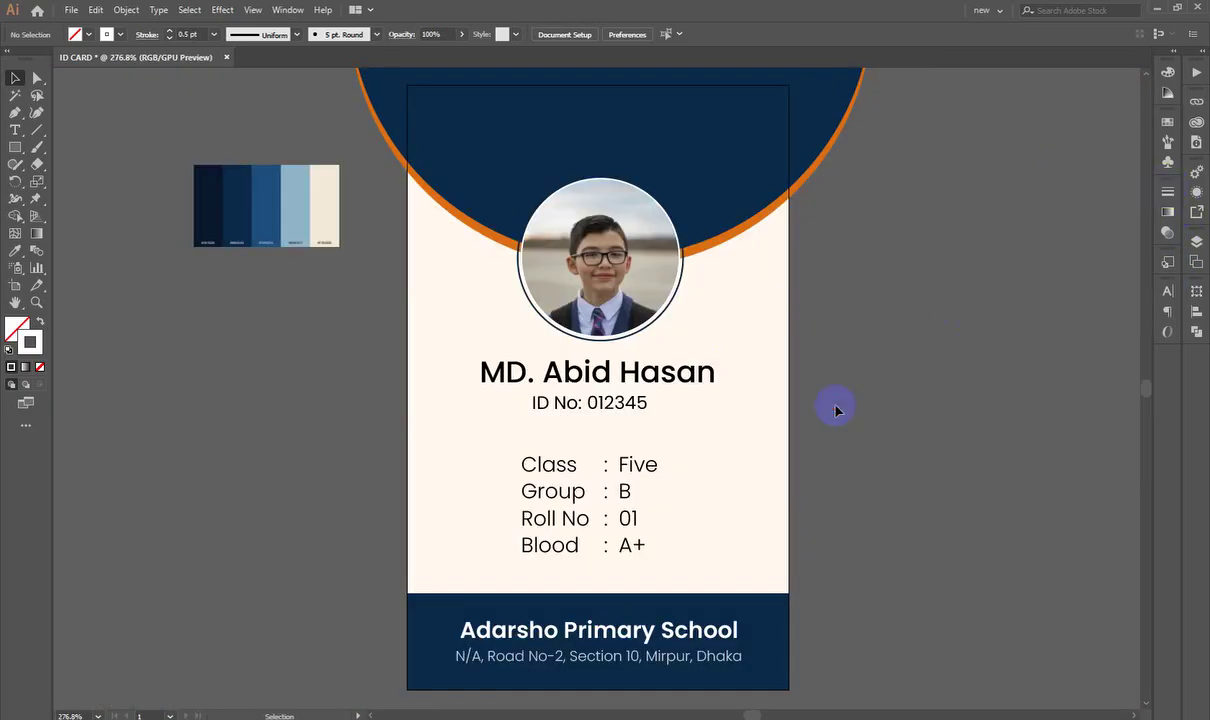
pyautogui.hotkey('ctrl', '0')
pyautogui.hotkey('ctrl', '-')
pyautogui.hotkey('ctrl', '-')
pyautogui.moveTo(778, 455); pyautogui.dragTo(800, 481)
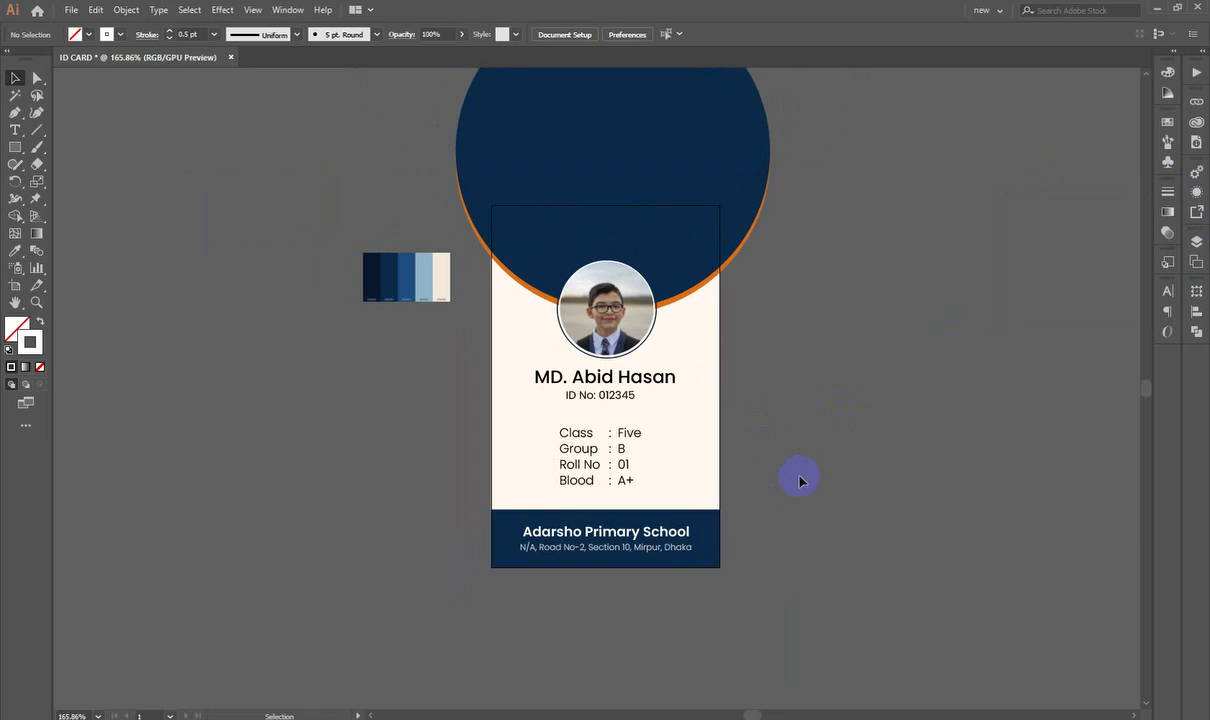
# Step: Save the card as ID CARD .ai
pyautogui.hotkey('ctrl', 's')
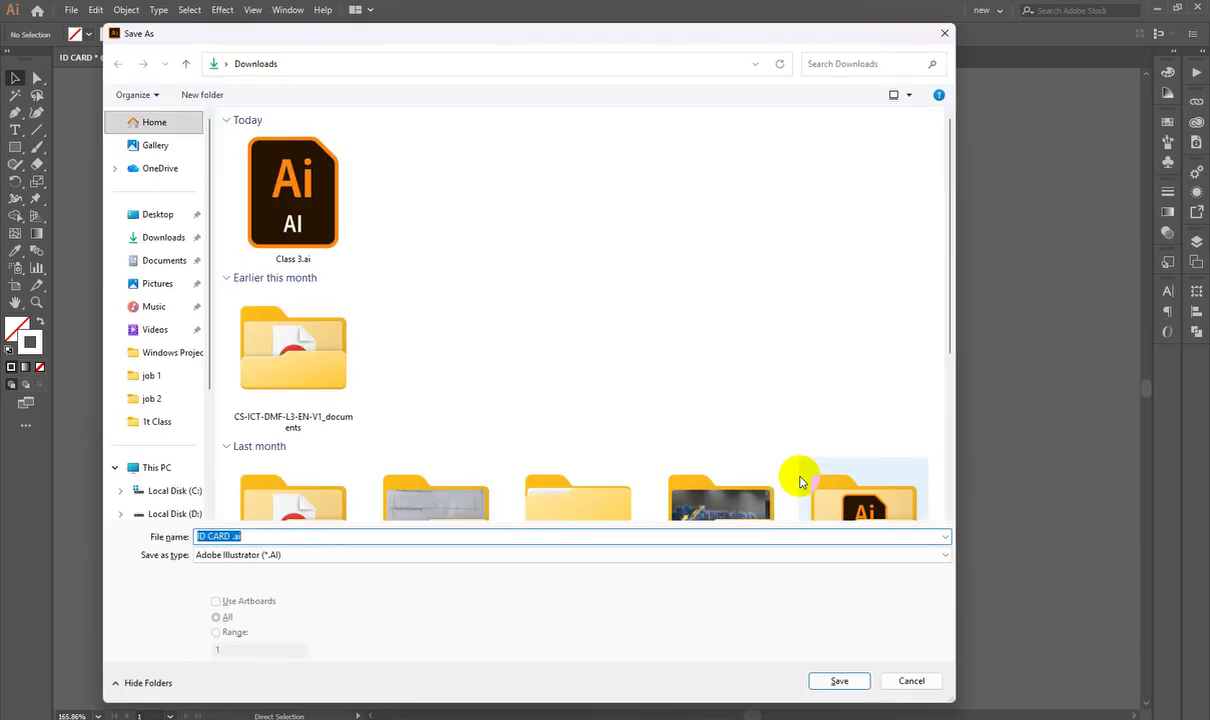
pyautogui.click(840, 681)
pyautogui.click(764, 565)
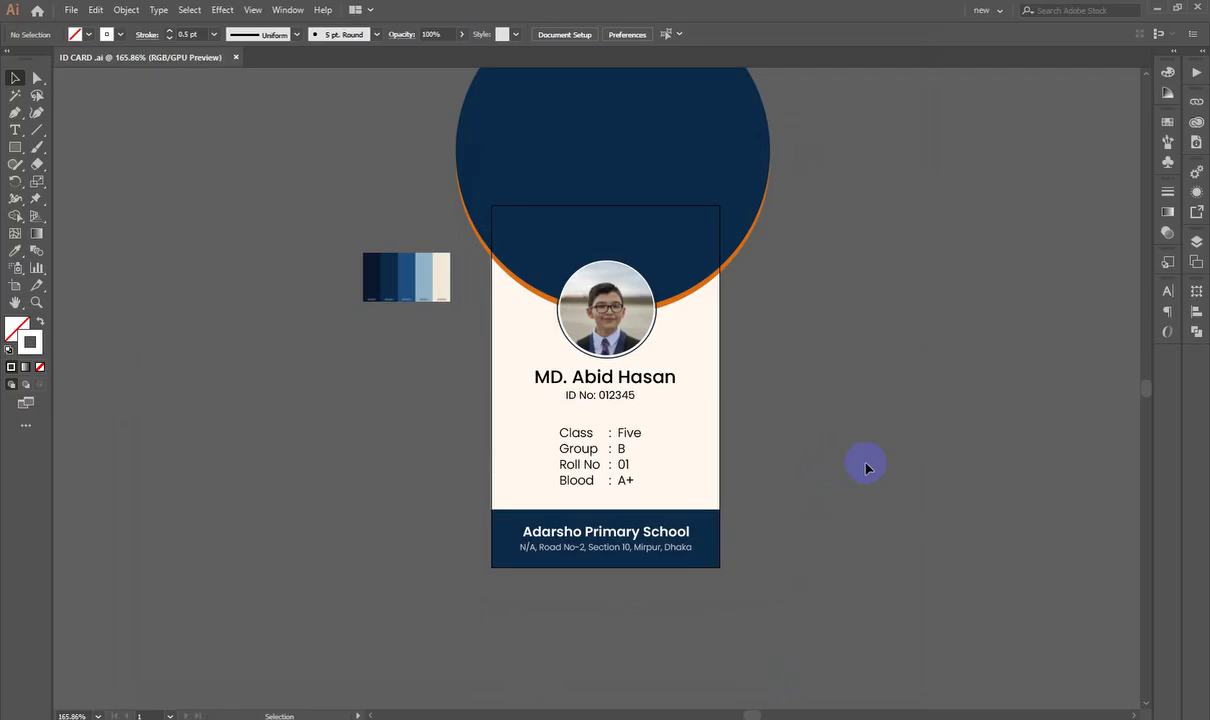
# Step: Export the artboard as a JPEG into Downloads using artboard boundaries
pyautogui.hotkey('ctrl', 'alt', 'e')
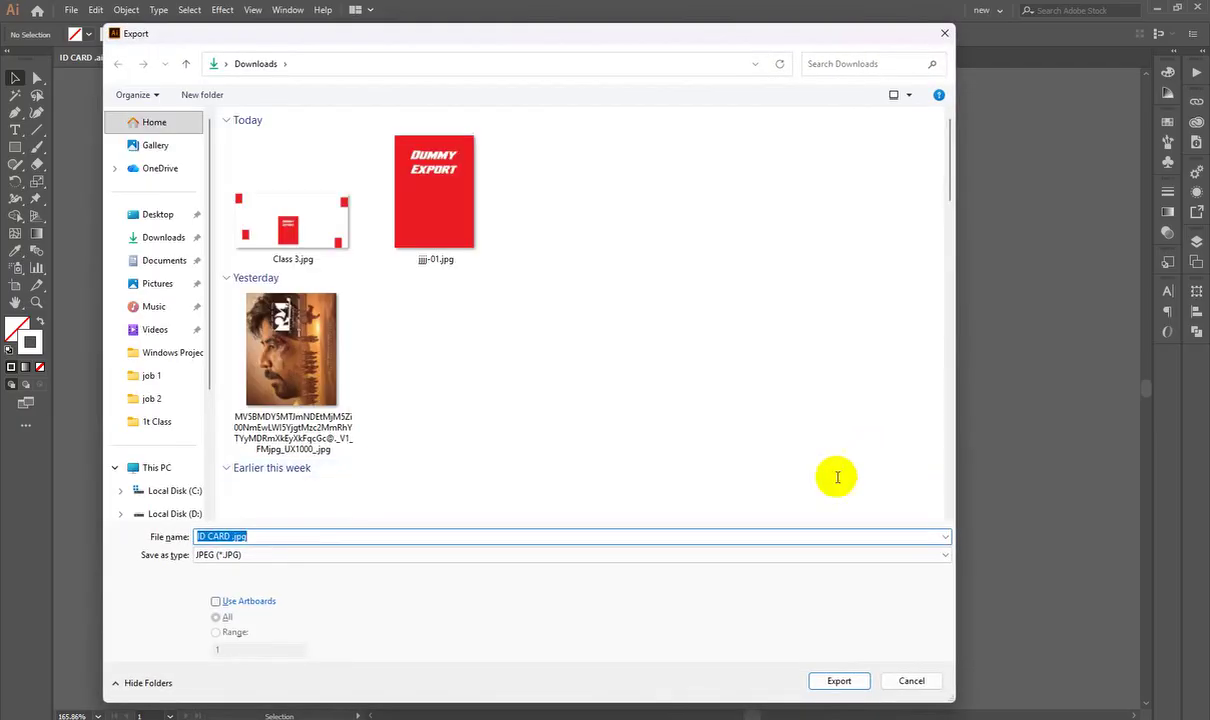
pyautogui.click(237, 605)
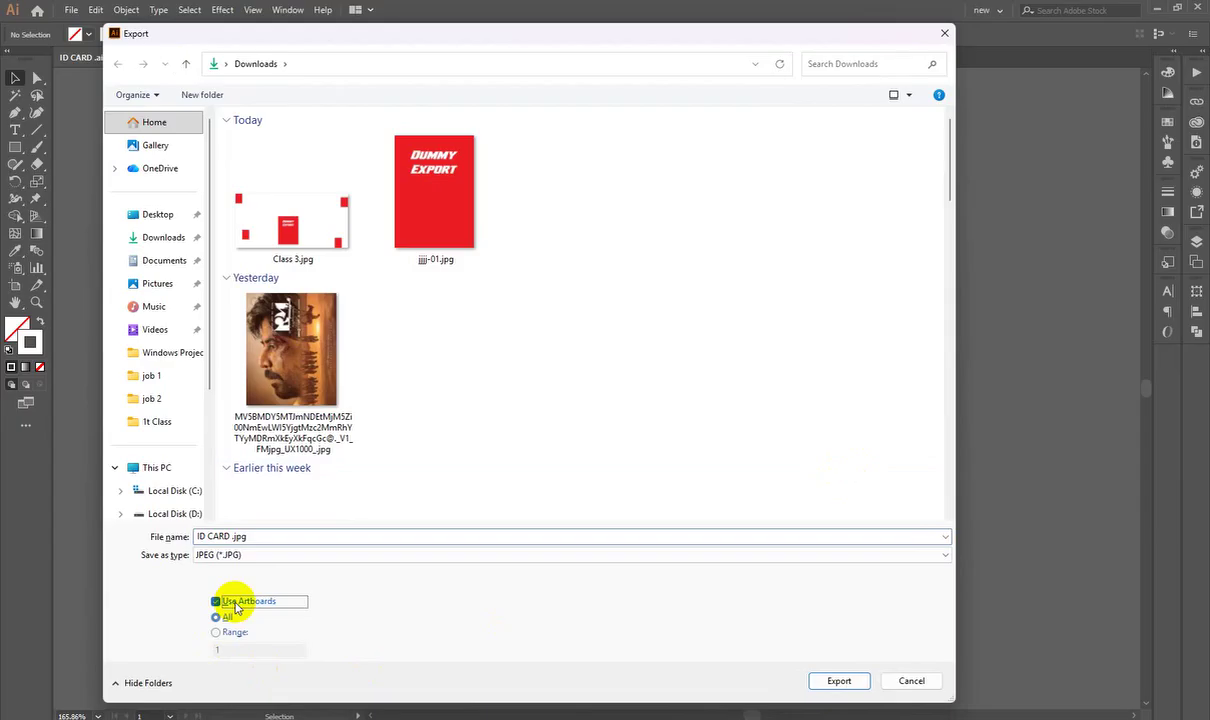
pyautogui.click(839, 681)
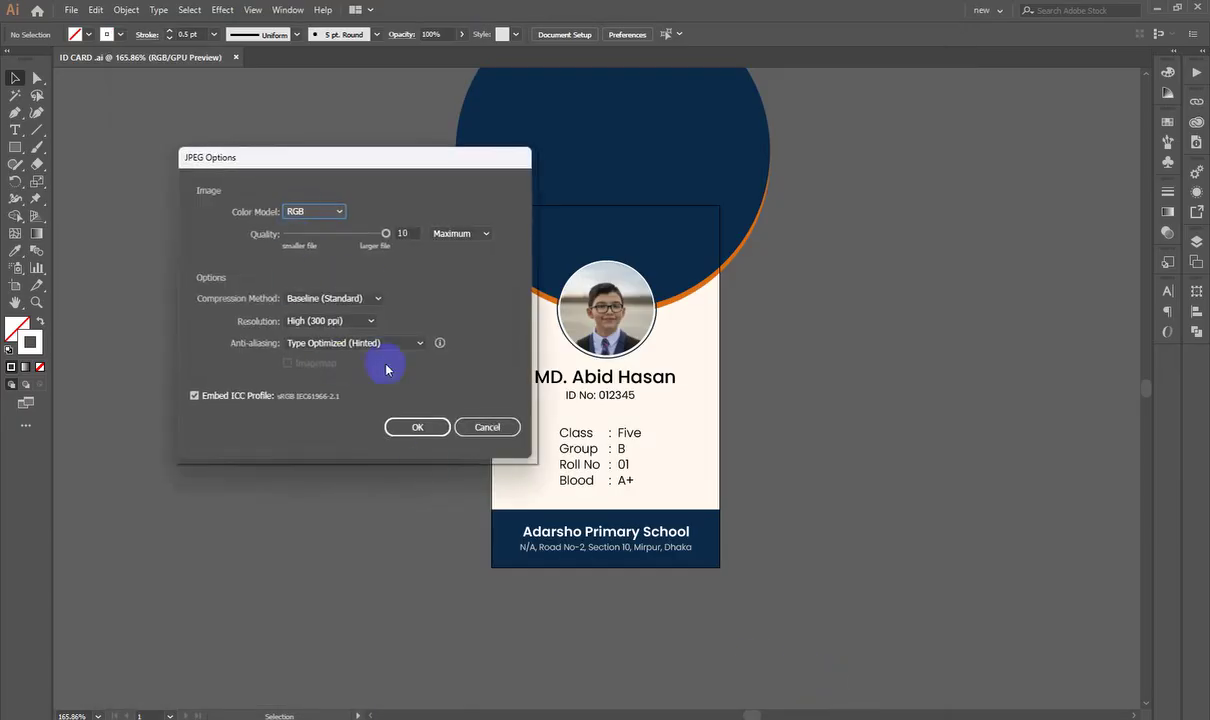
pyautogui.click(415, 430)
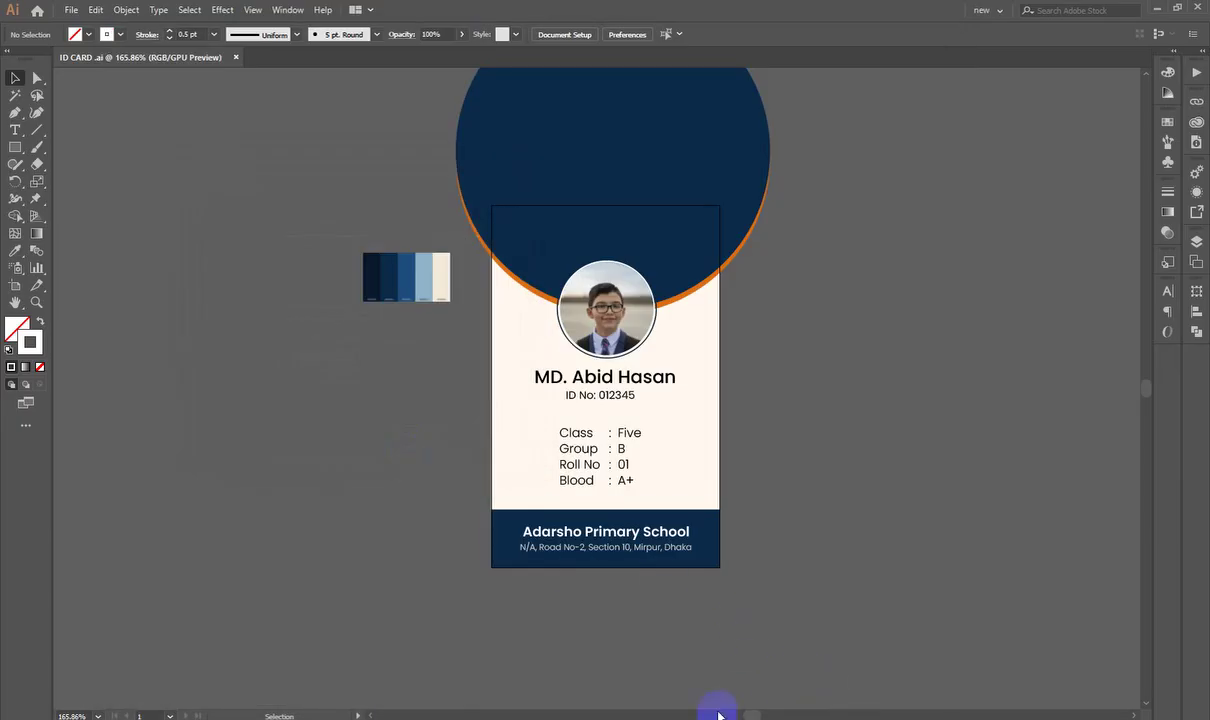
pyautogui.hotkey('alt', 'Tab')
# Step: Open ID CARD -01.jpg full screen in Photos, inspect it zoomed, then close it
pyautogui.click(868, 219)
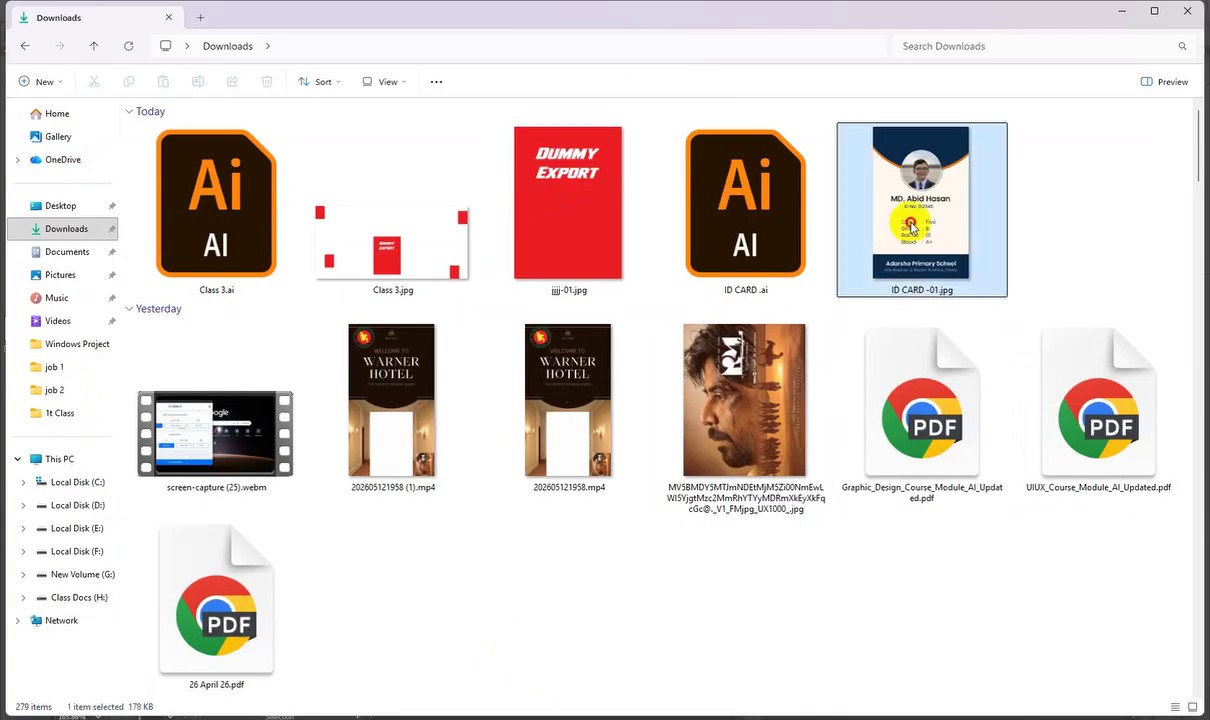
pyautogui.doubleClick(929, 251)
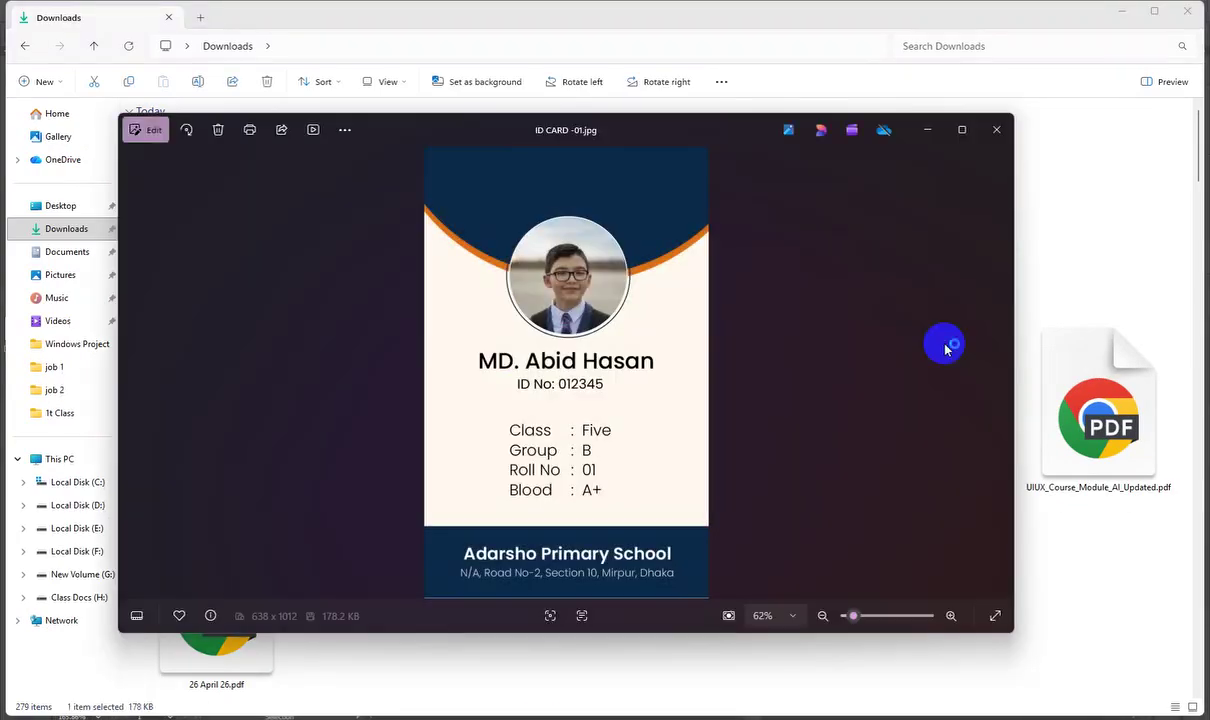
pyautogui.click(962, 130)
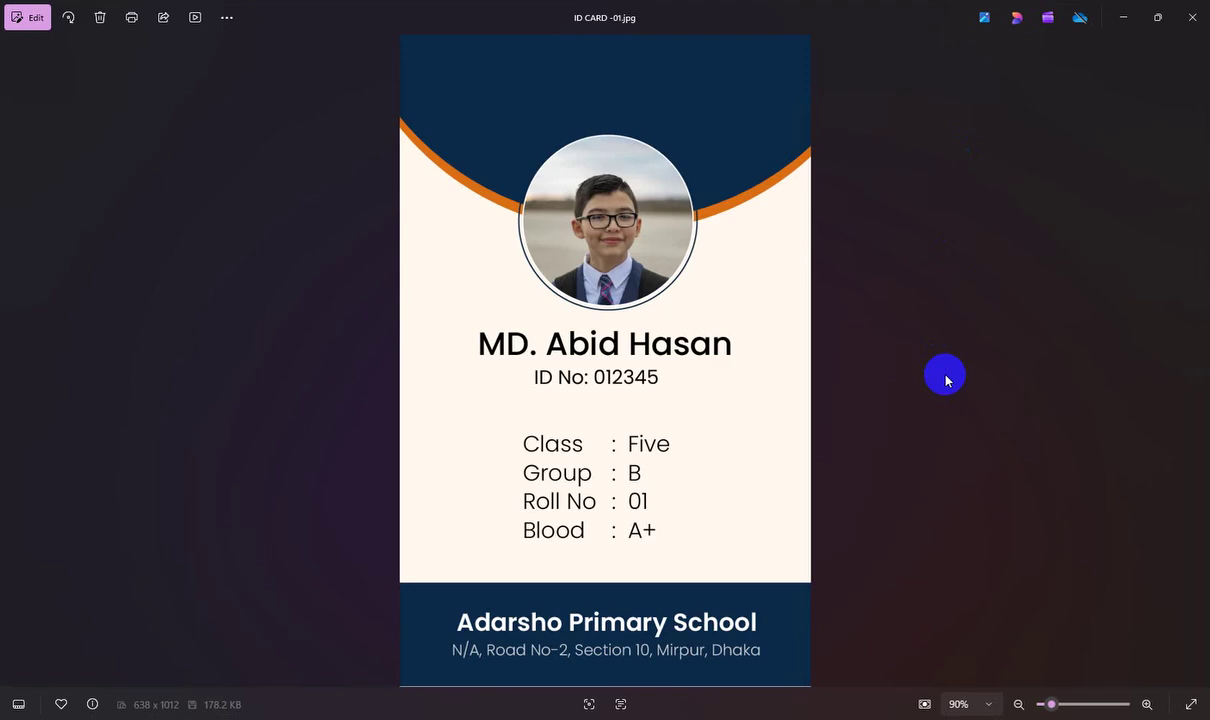
pyautogui.scroll(5, 724, 573)
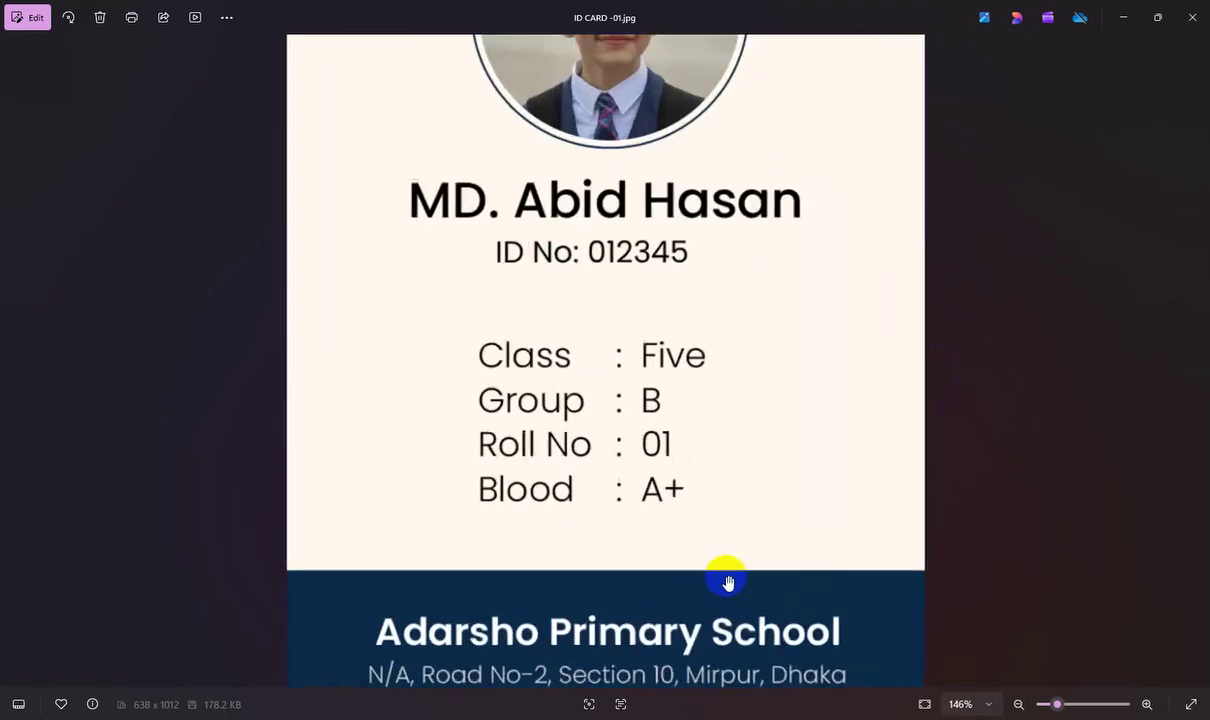
pyautogui.scroll(-3, 724, 680)
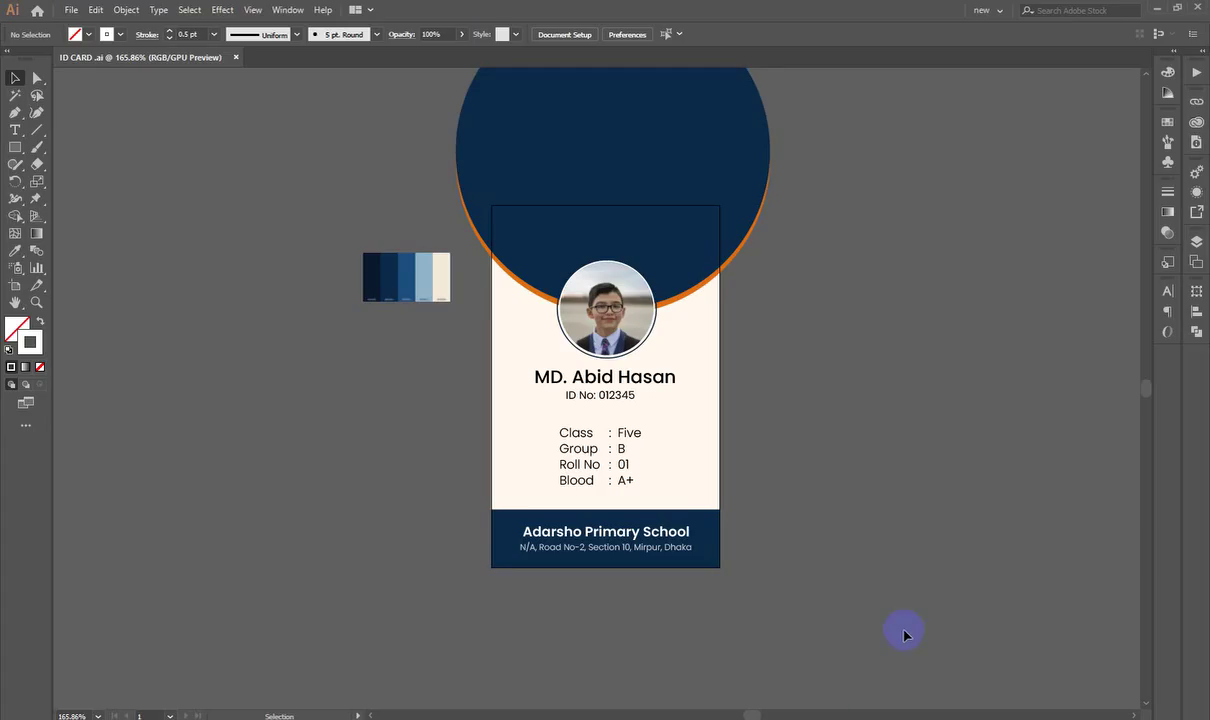
pyautogui.scroll(10, 532, 551)
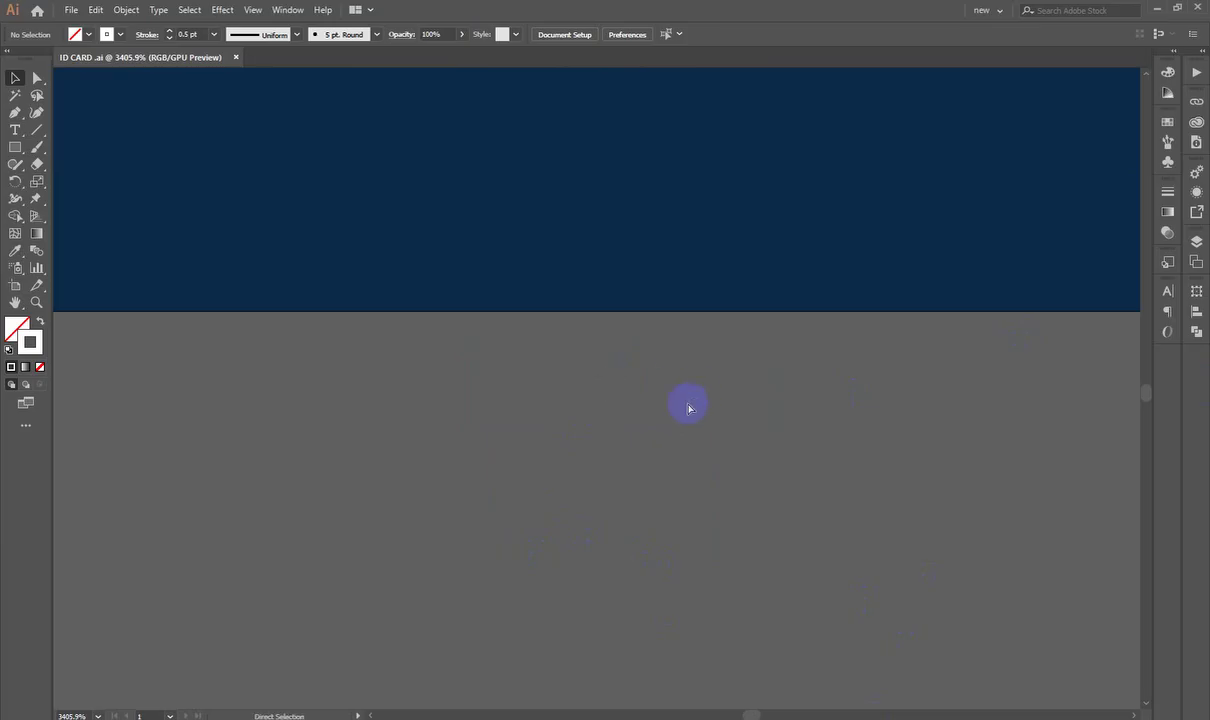
pyautogui.hotkey('ctrl', '0')
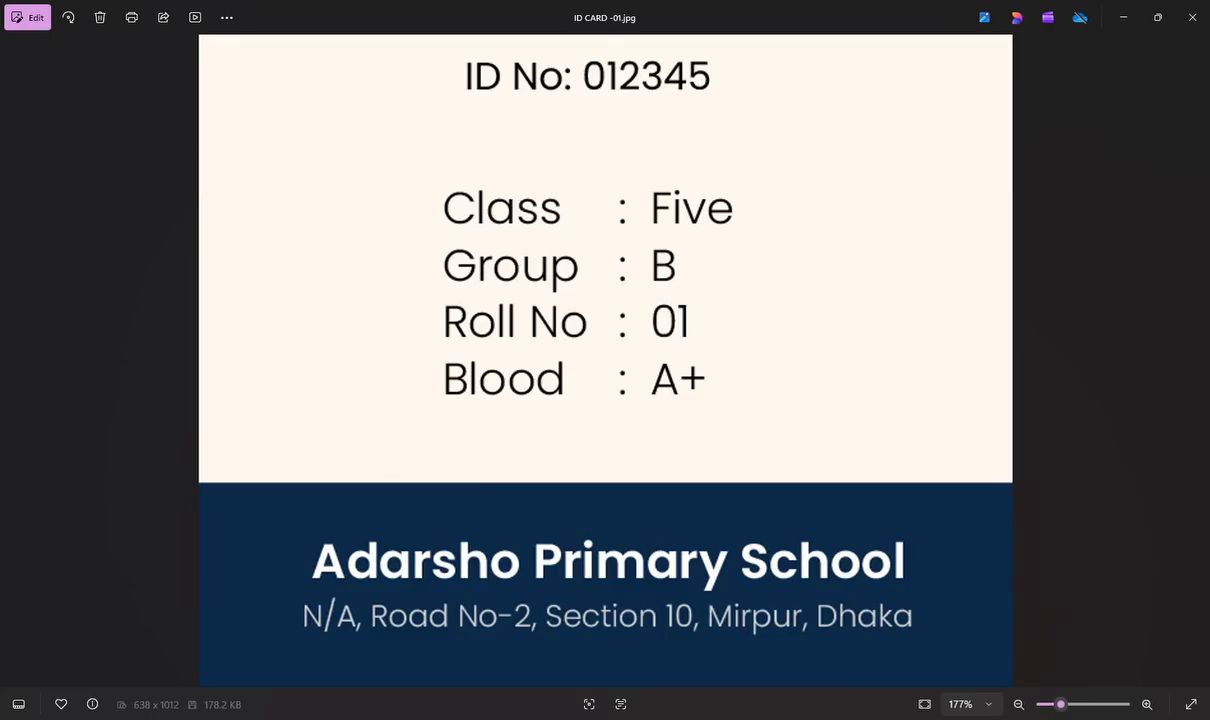
pyautogui.scroll(-5, 859, 440)
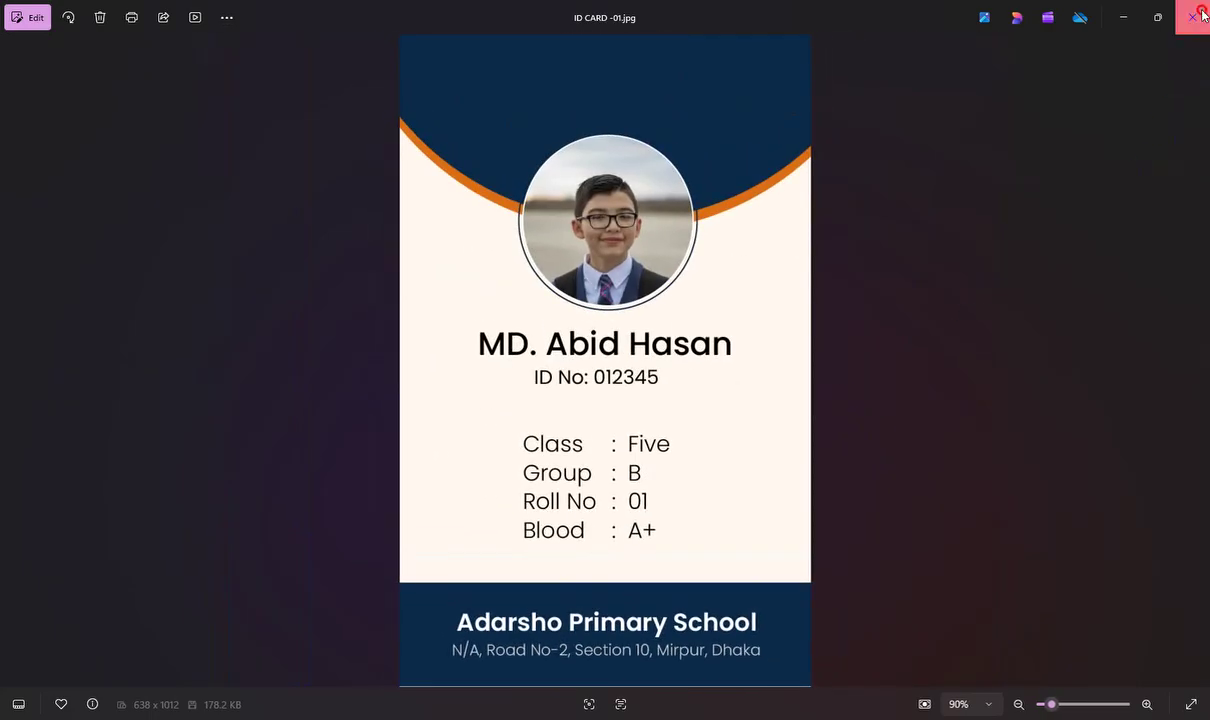
pyautogui.click(1192, 17)
pyautogui.scroll(2, 942, 464)
pyautogui.scroll(-1, 912, 470)
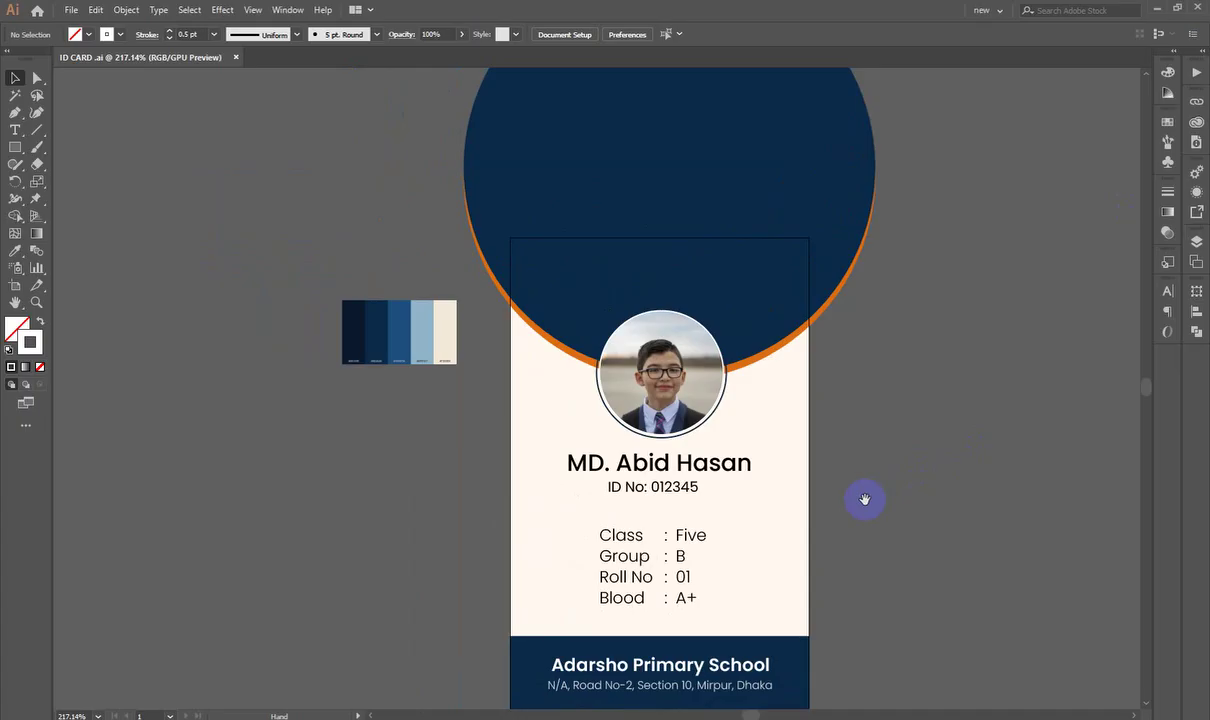
pyautogui.scroll(-1, 868, 483)
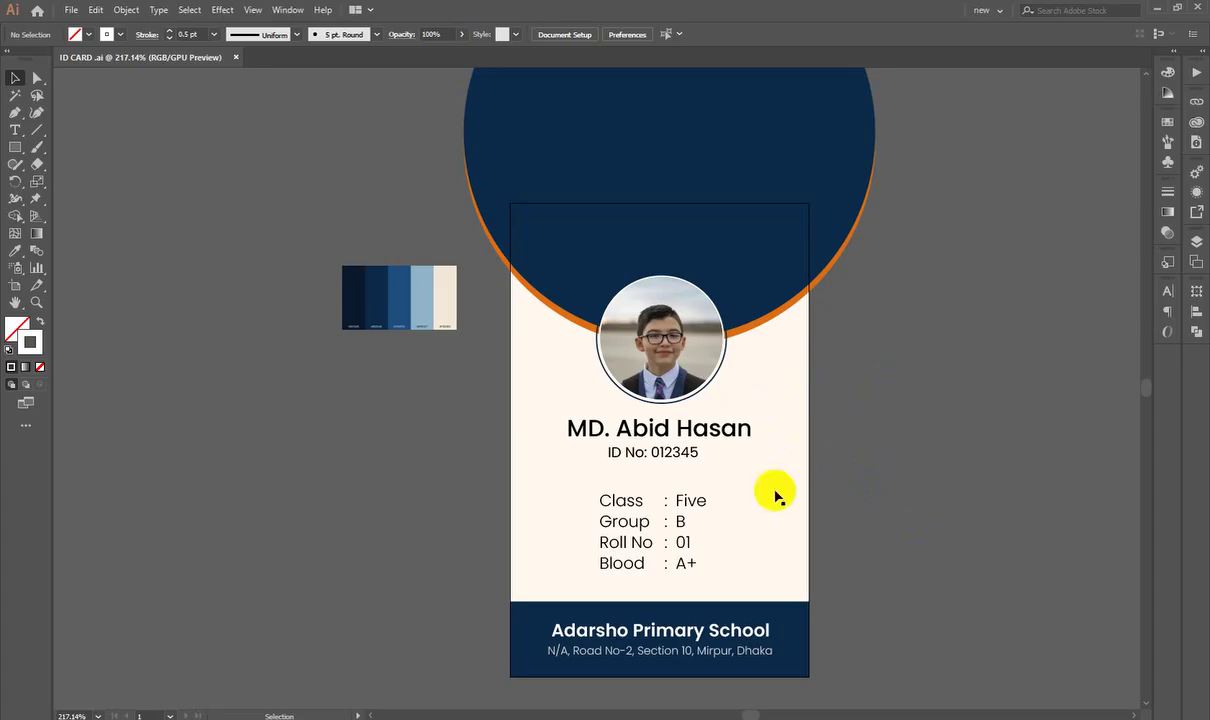
pyautogui.click(33, 166)
# Step: Draw a 54 × 85.6 mm rectangle filled bright red
pyautogui.moveTo(6, 157); pyautogui.dragTo(45, 139)
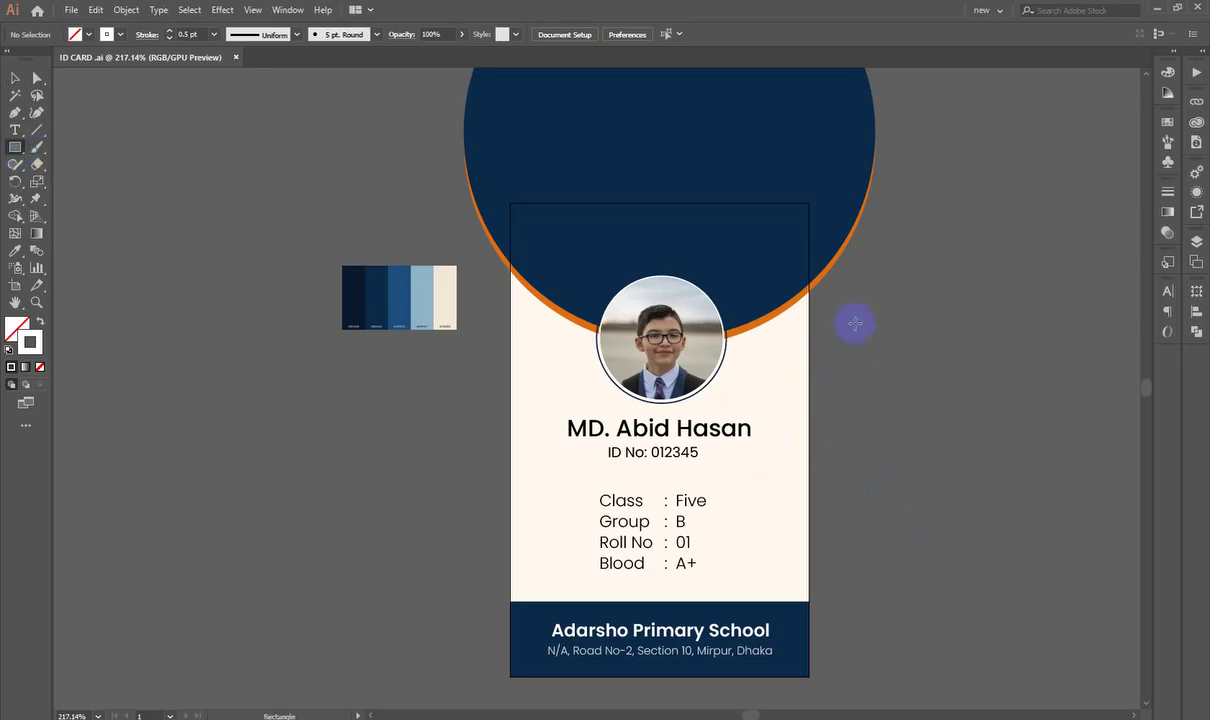
pyautogui.click(957, 321)
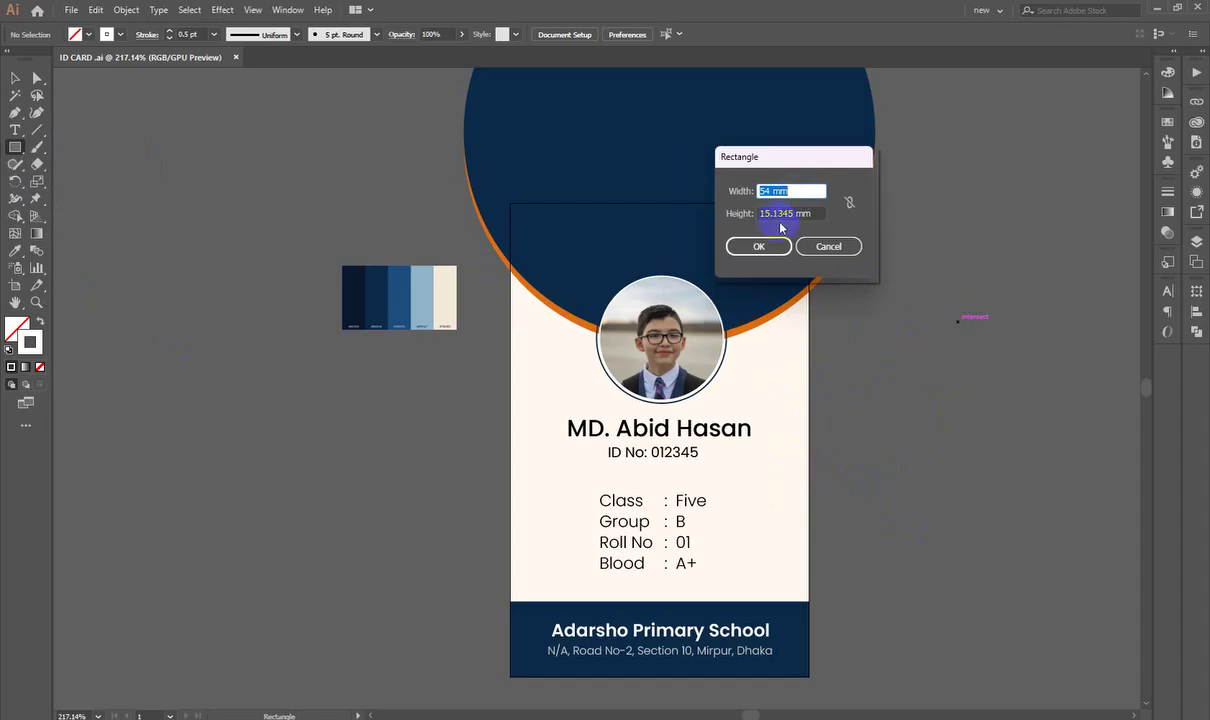
pyautogui.click(787, 213)
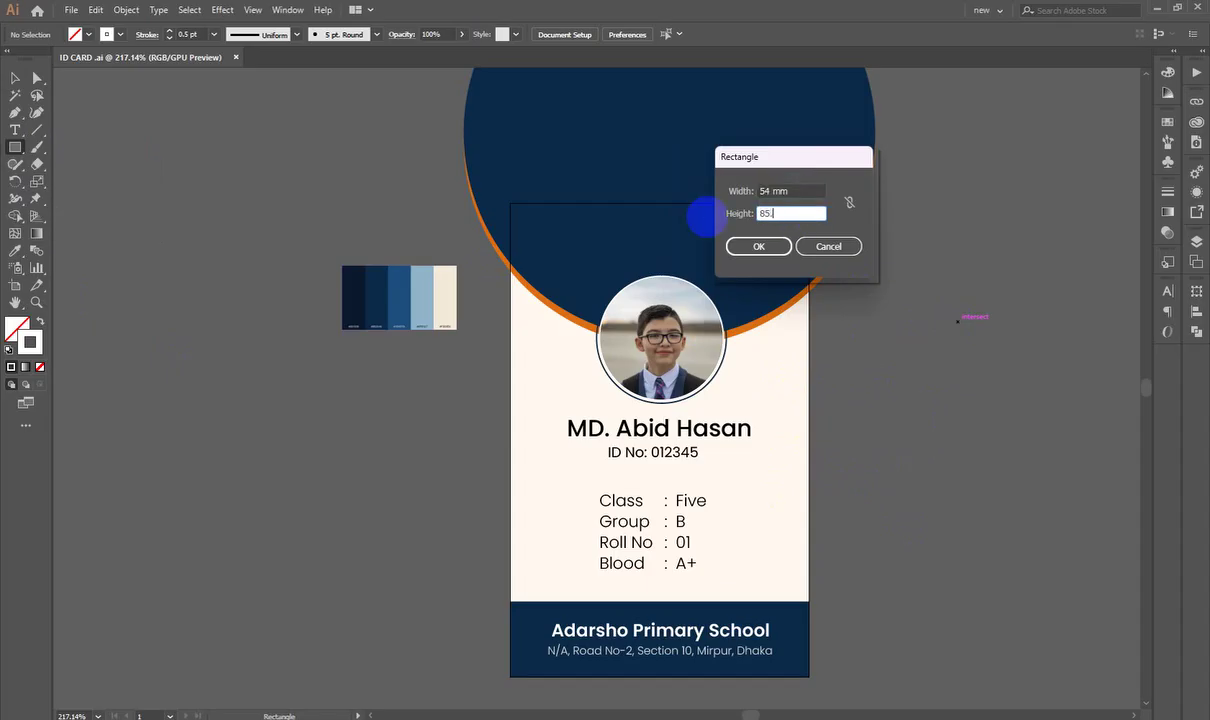
pyautogui.click(759, 246)
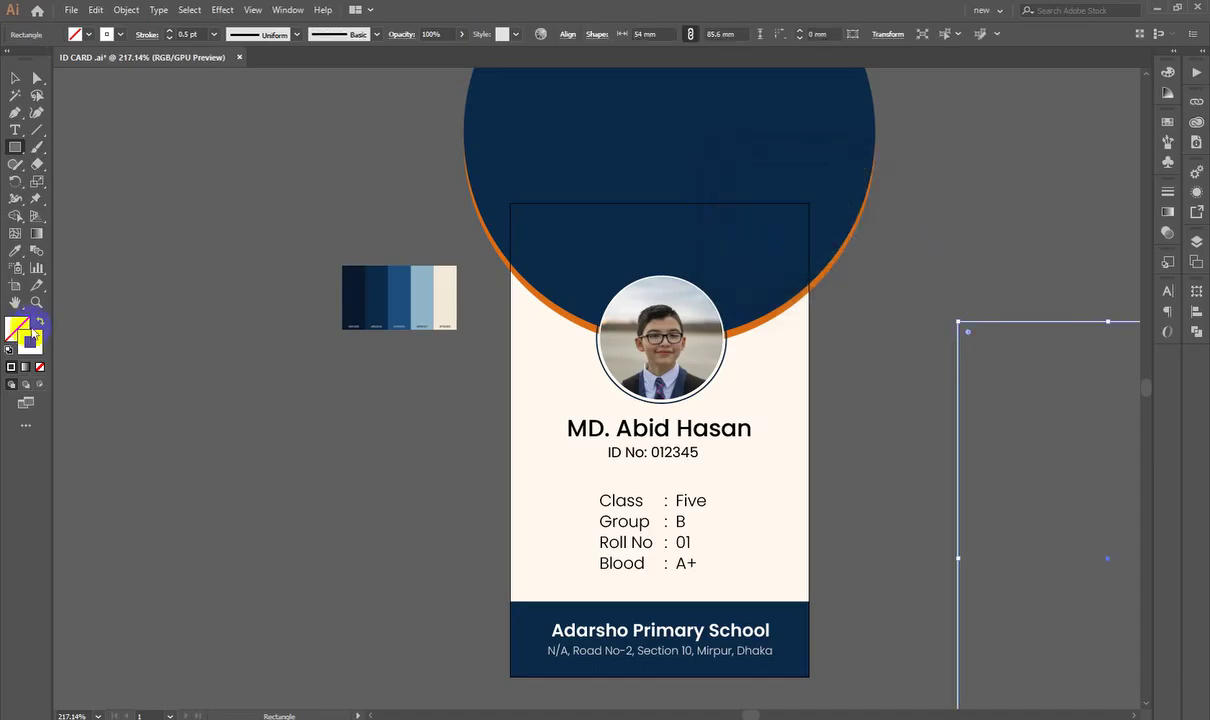
pyautogui.doubleClick(15, 326)
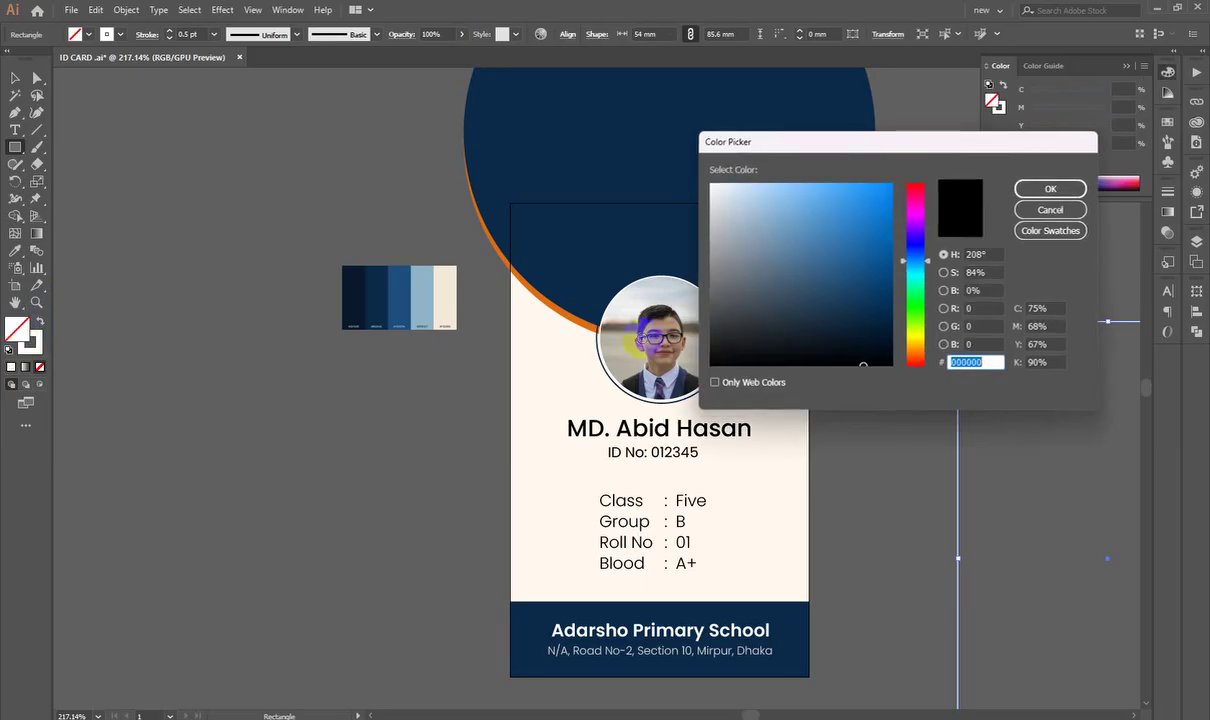
pyautogui.click(915, 185)
pyautogui.click(891, 185)
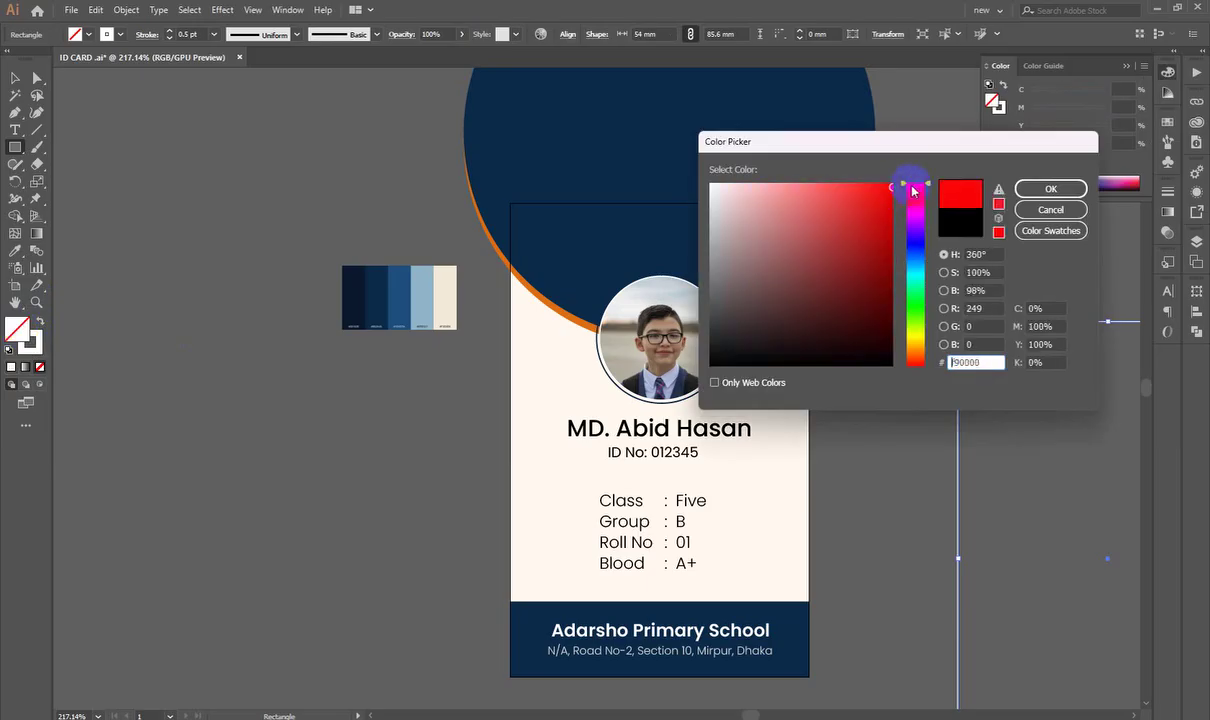
pyautogui.click(1050, 188)
# Step: Move the red rectangle over the ID card
pyautogui.click(15, 77)
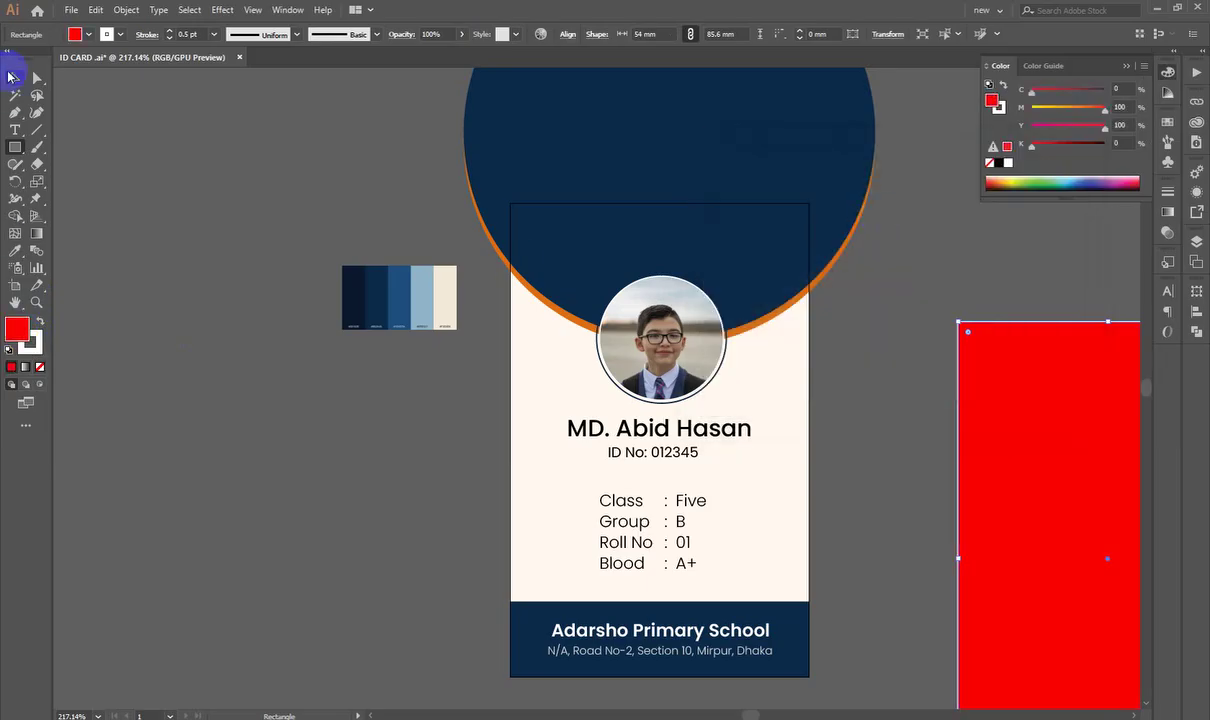
pyautogui.click(200, 324)
pyautogui.scroll(-3, 200, 330)
pyautogui.moveTo(867, 450); pyautogui.dragTo(569, 370)
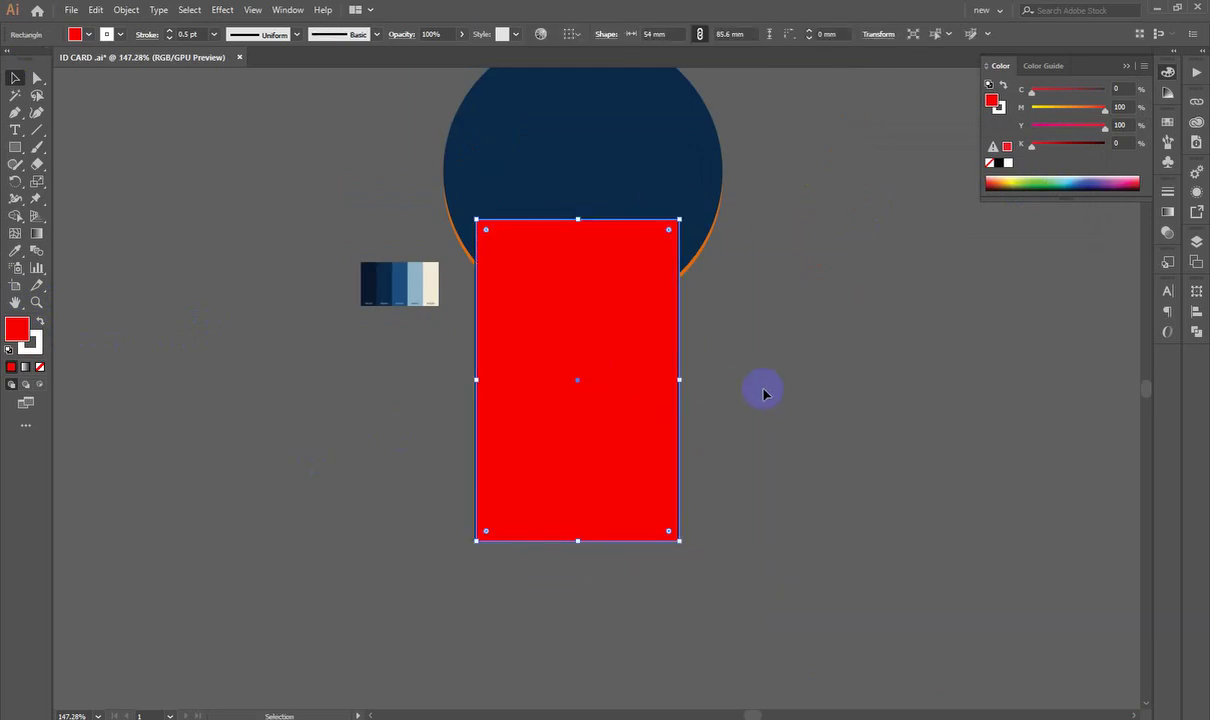
# Step: Zoom in on the card, shift the swatch strip further left, and select the card objects
pyautogui.press('z')
pyautogui.moveTo(697, 386); pyautogui.dragTo(850, 389)
pyautogui.press('v')
pyautogui.click(850, 390)
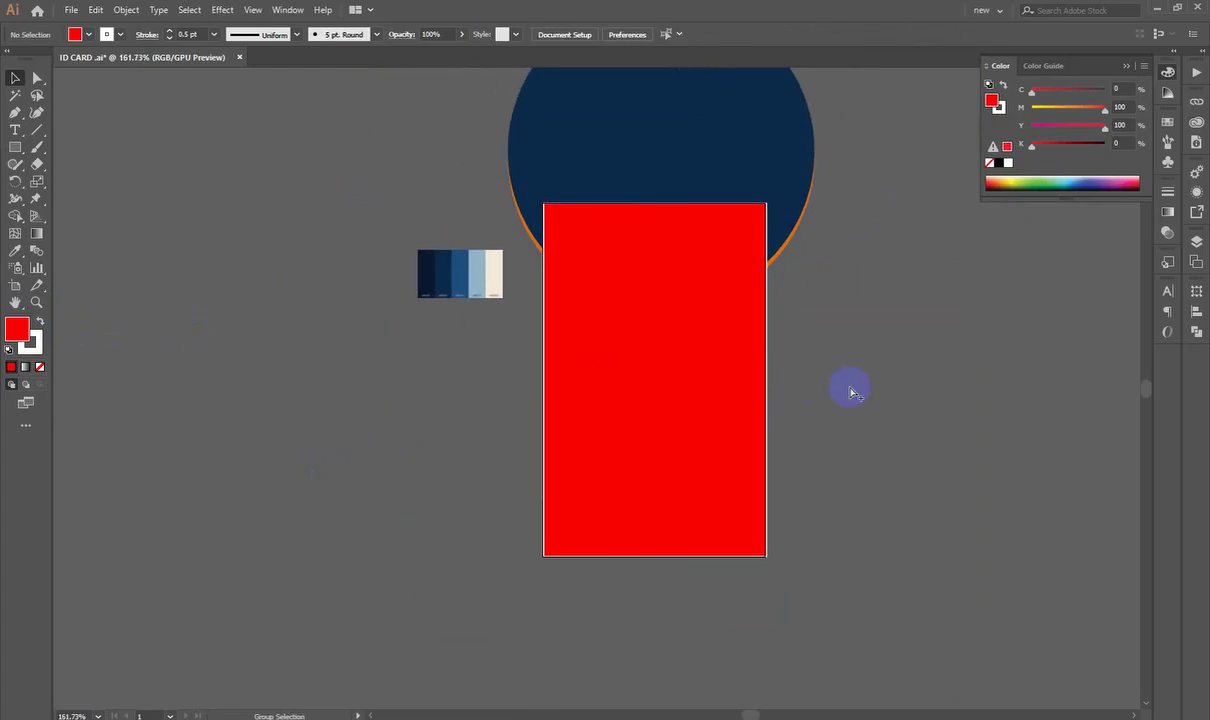
pyautogui.hotkey('ctrl', 'a')
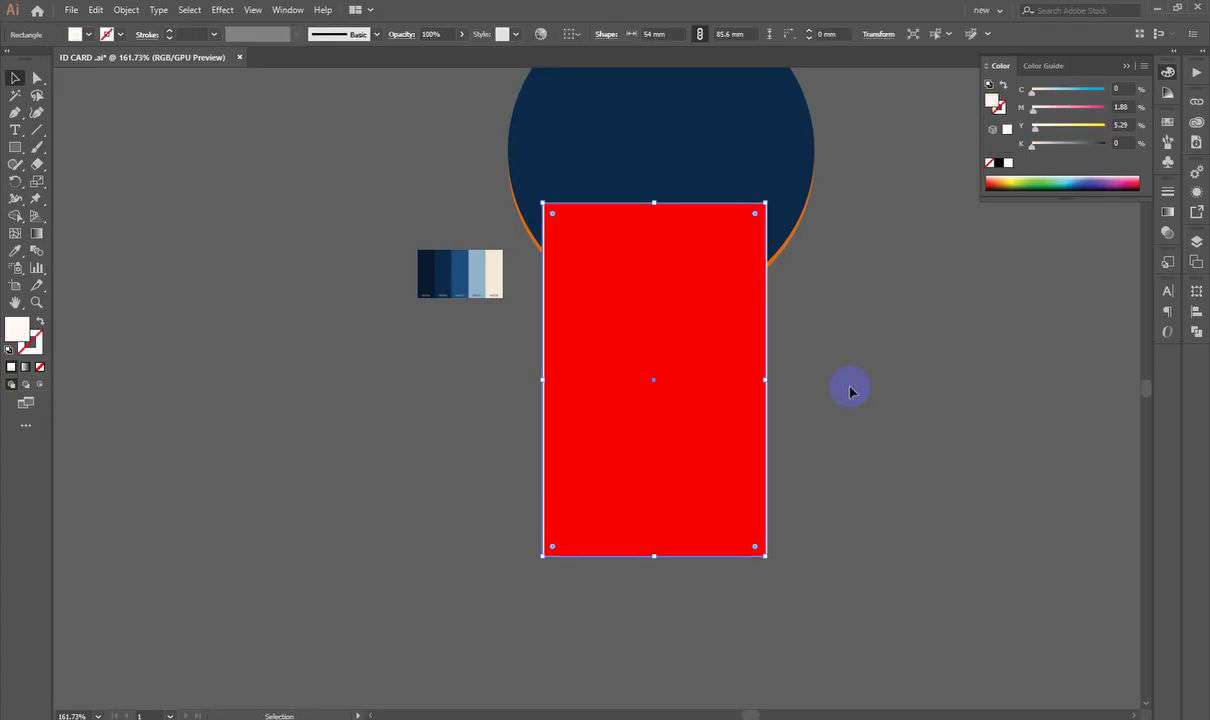
pyautogui.click(850, 390)
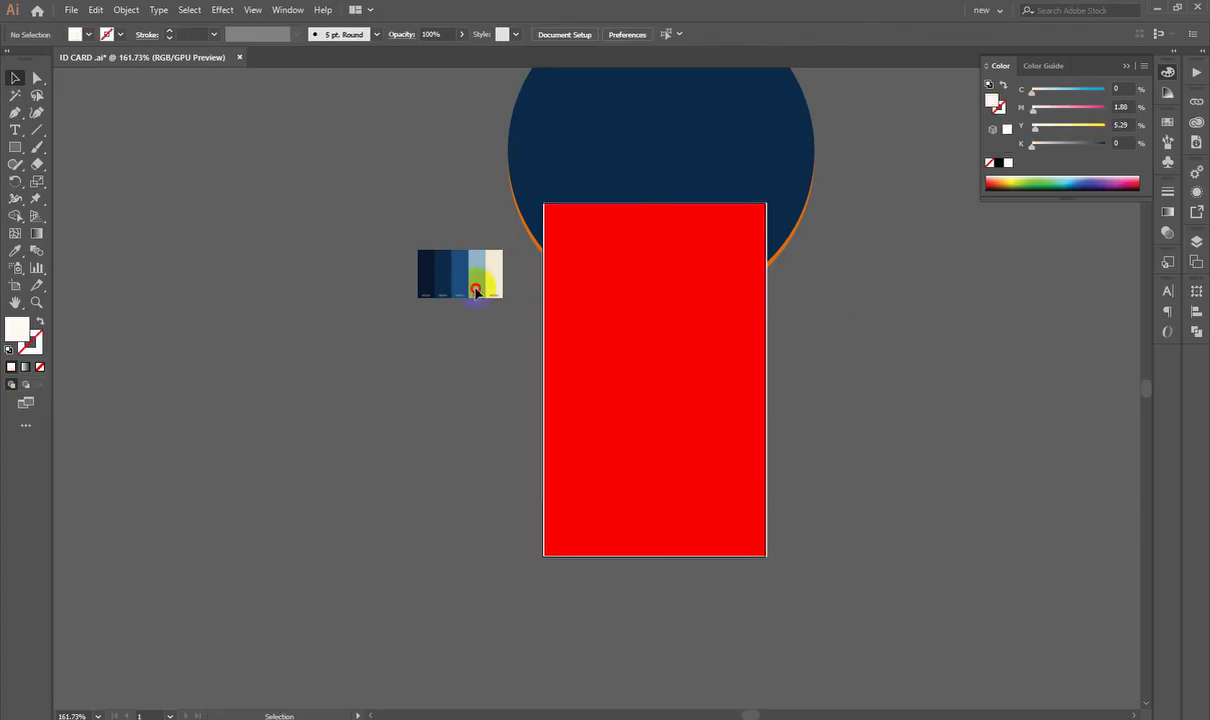
pyautogui.moveTo(475, 289); pyautogui.dragTo(247, 336)
pyautogui.moveTo(422, 163); pyautogui.dragTo(773, 473)
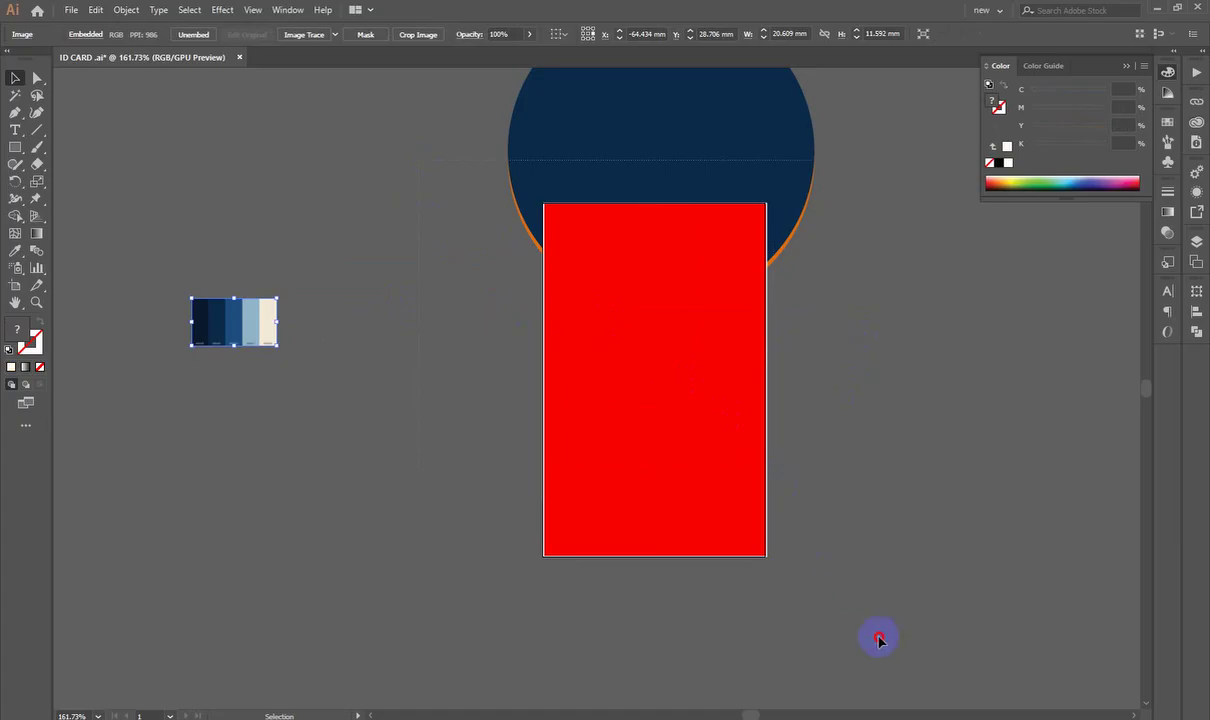
pyautogui.moveTo(878, 640); pyautogui.dragTo(879, 642)
# Step: Clip the card objects with the red rectangle, then zoom in to check the card's top-left edge
pyautogui.rightClick(716, 264)
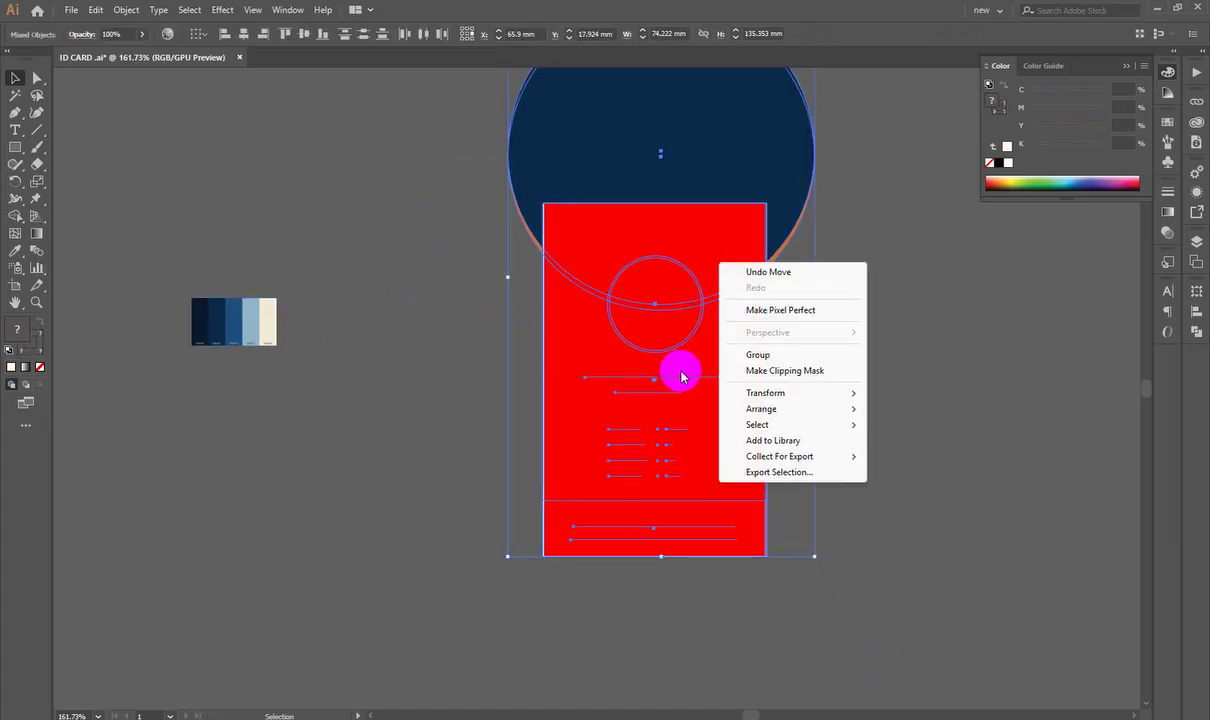
pyautogui.click(789, 372)
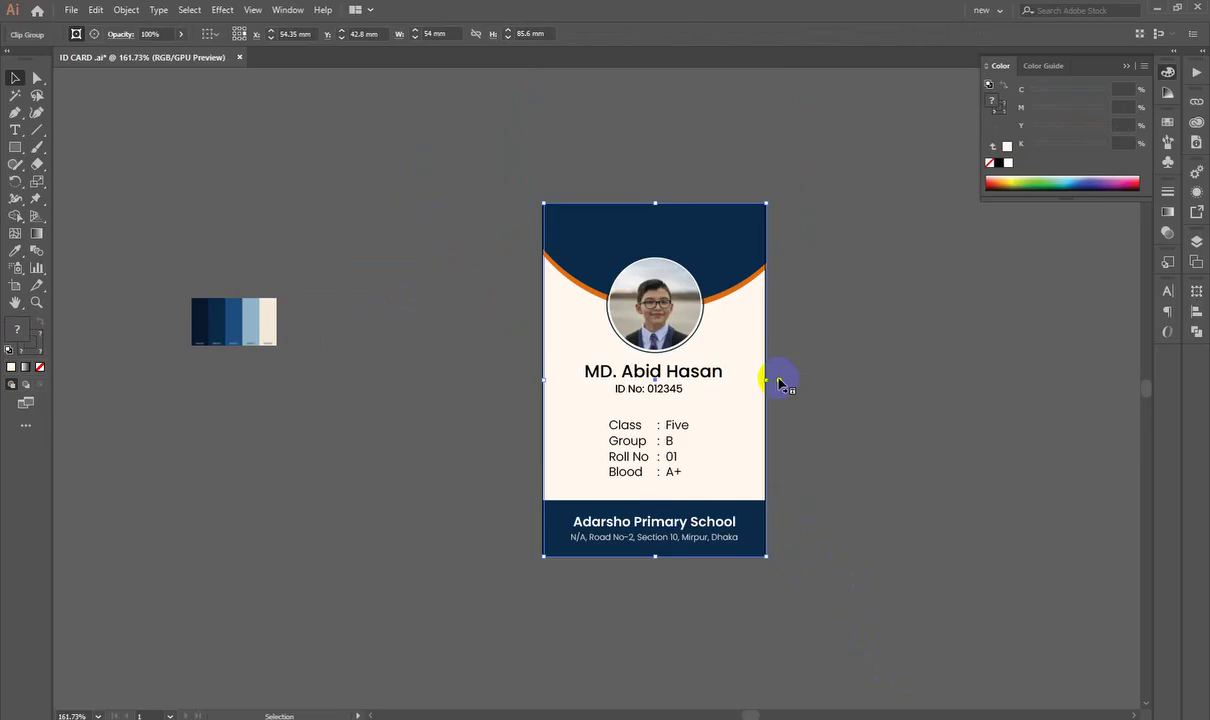
pyautogui.scroll(3, 779, 383)
pyautogui.click(926, 343)
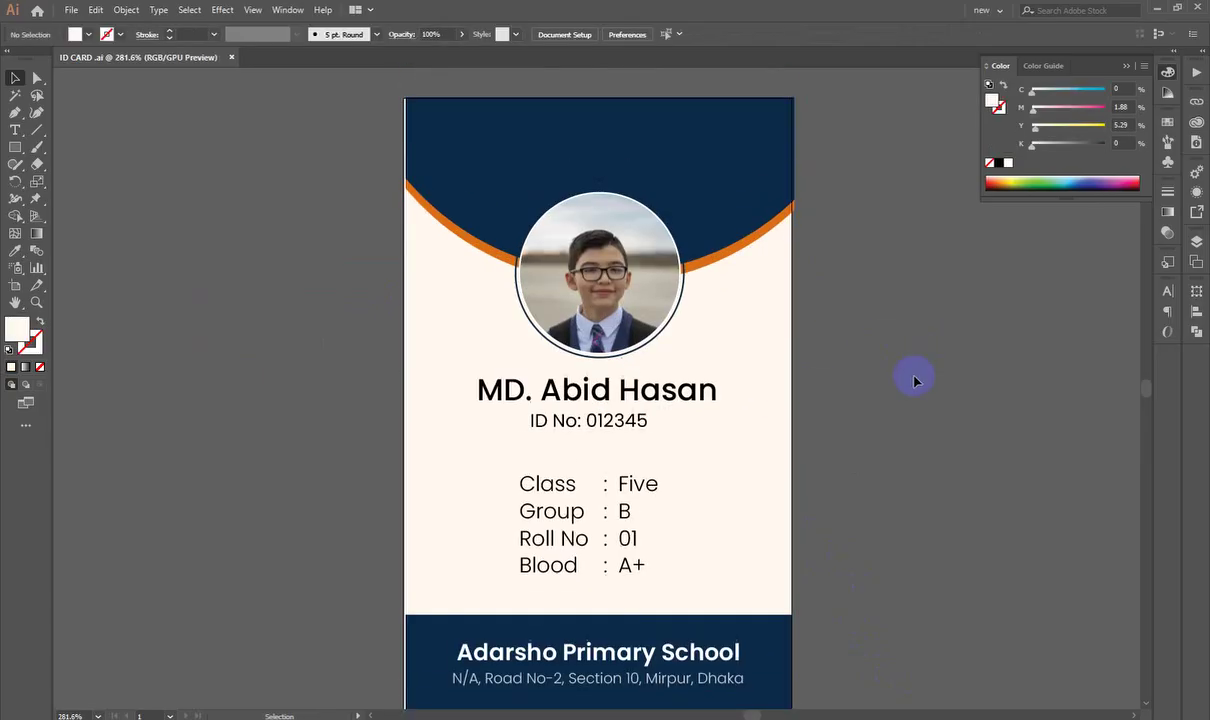
pyautogui.press('z')
pyautogui.moveTo(389, 194); pyautogui.dragTo(839, 236)
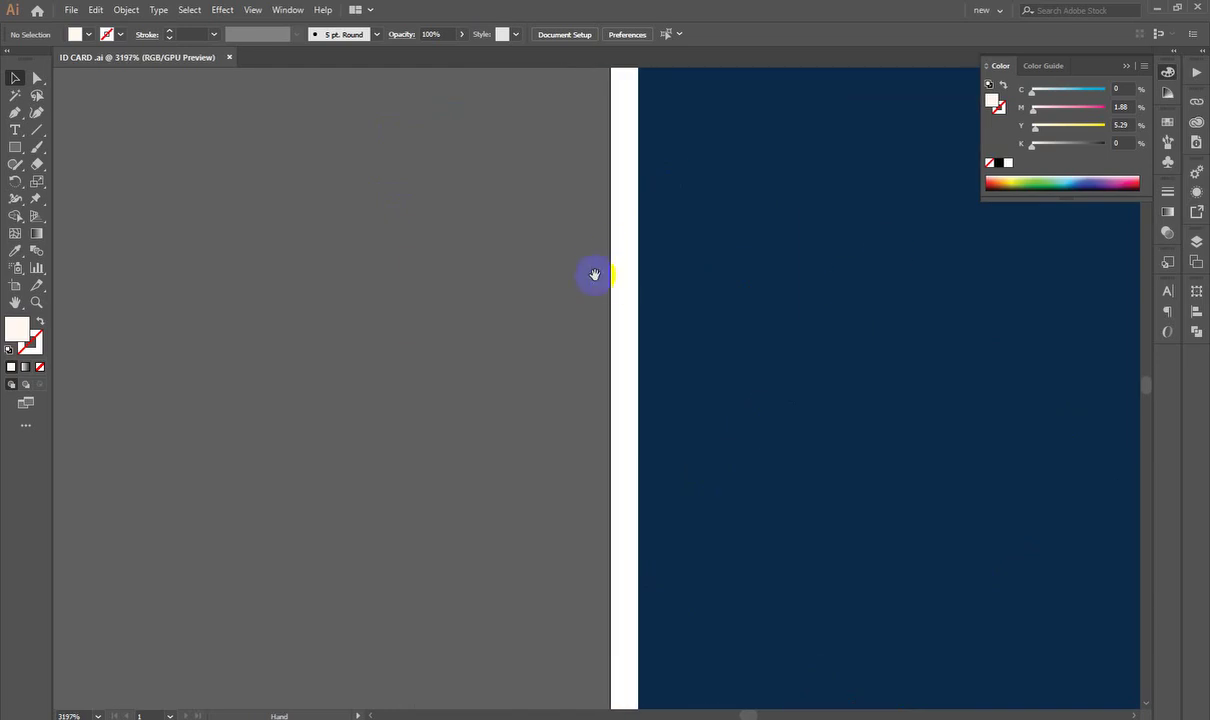
pyautogui.moveTo(594, 275); pyautogui.dragTo(489, 289)
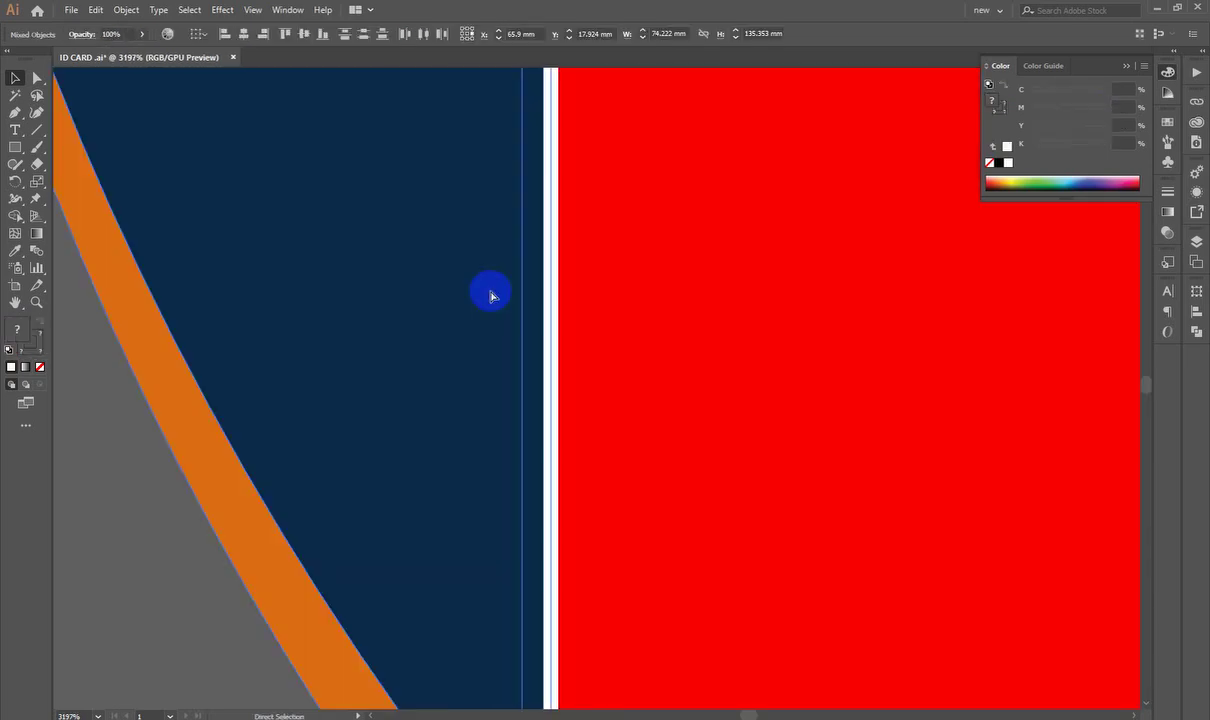
pyautogui.scroll(-13, 607, 273)
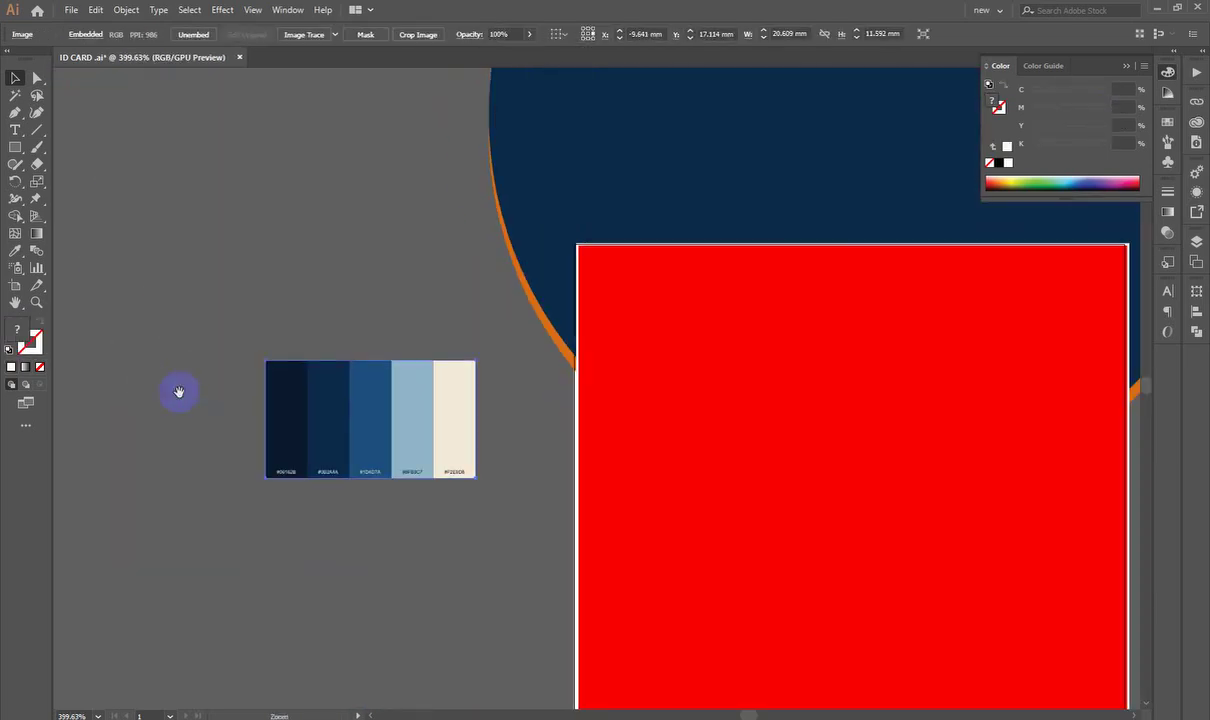
# Step: Align the red rectangle's left edge with the card's edge
pyautogui.press('v')
pyautogui.click(289, 329)
pyautogui.click(538, 275)
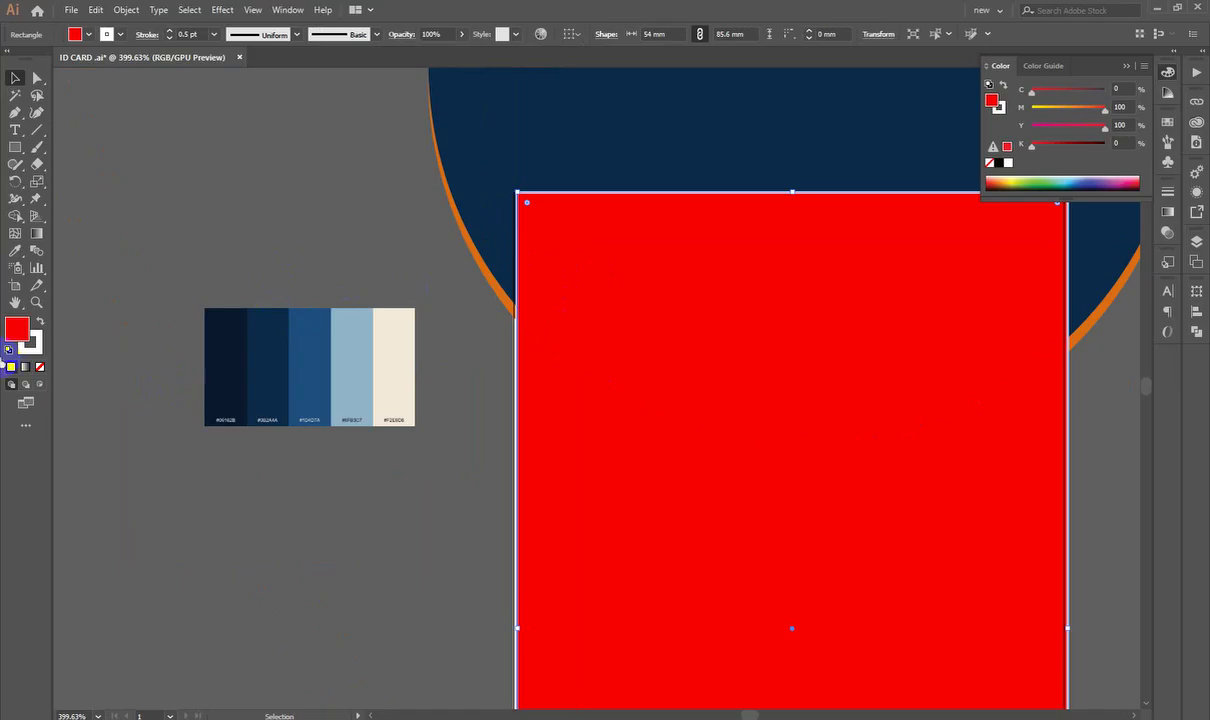
pyautogui.click(159, 258)
pyautogui.moveTo(541, 200); pyautogui.dragTo(1064, 356)
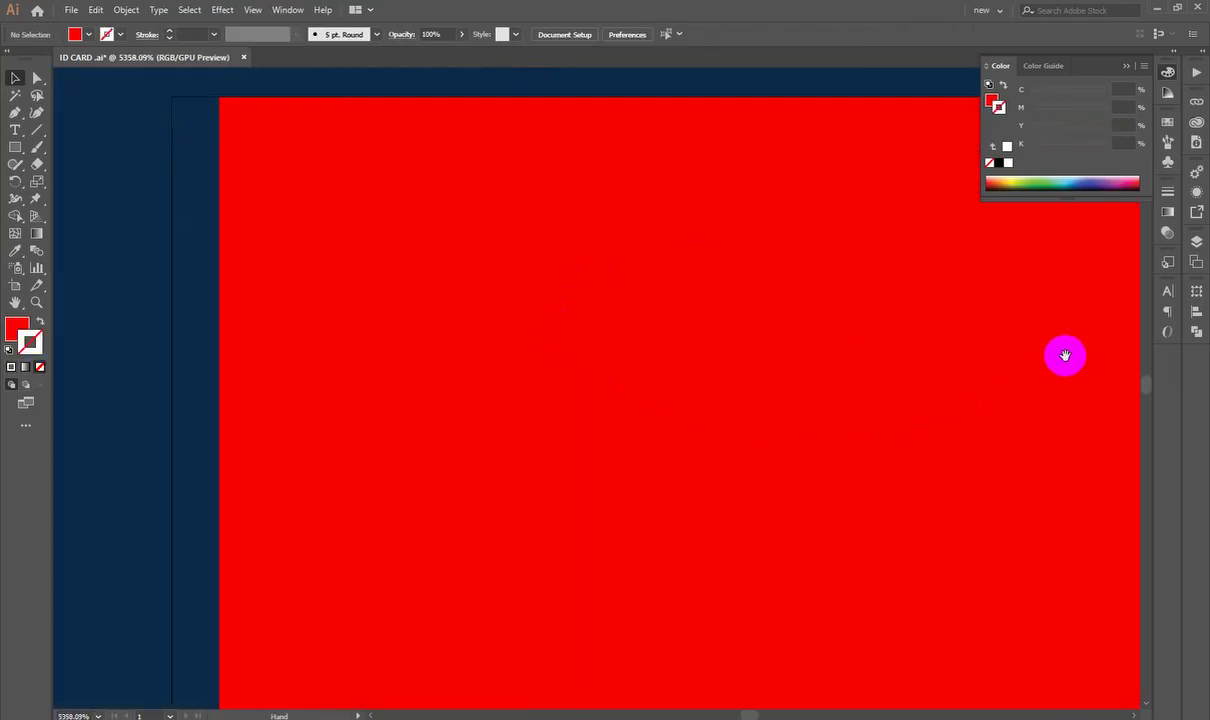
pyautogui.moveTo(275, 173); pyautogui.dragTo(381, 277)
pyautogui.moveTo(274, 231); pyautogui.dragTo(394, 308)
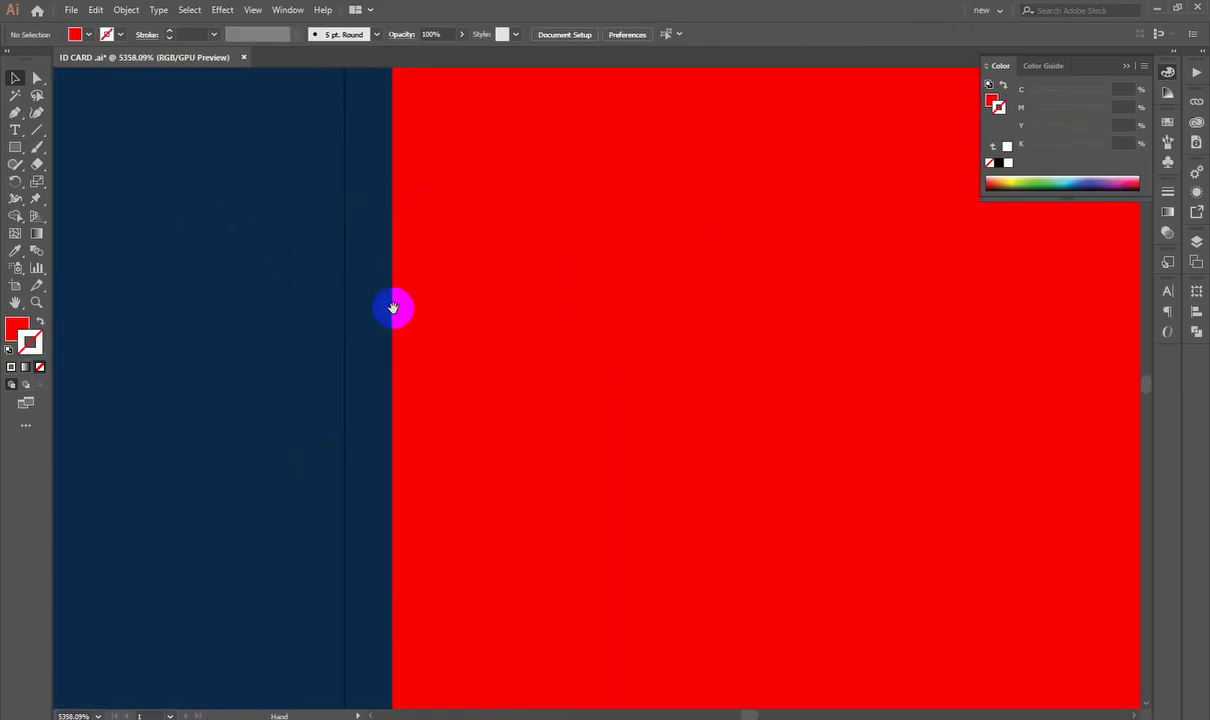
pyautogui.moveTo(489, 371); pyautogui.dragTo(437, 391)
pyautogui.hotkey('ctrl', '0')
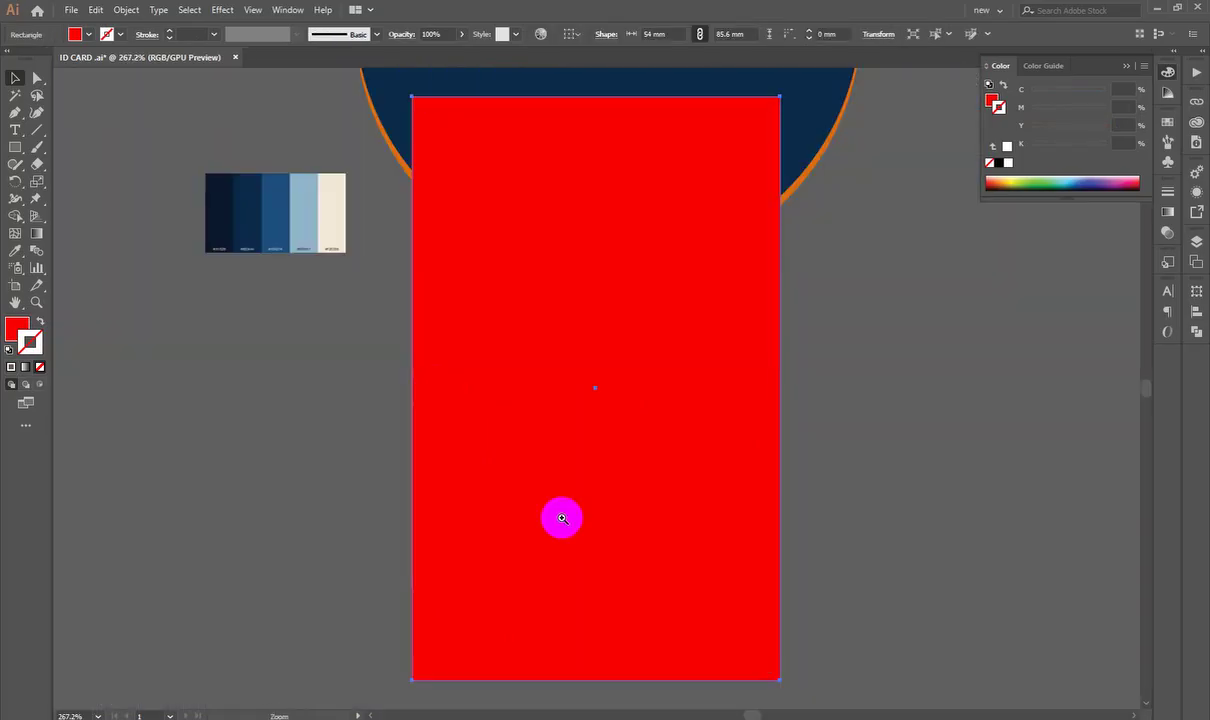
# Step: Move the colour swatch strip left, apply Make Clipping Mask, then undo it
pyautogui.scroll(-1, 570, 505)
pyautogui.moveTo(375, 284); pyautogui.dragTo(159, 282)
pyautogui.scroll(-1, 386, 235)
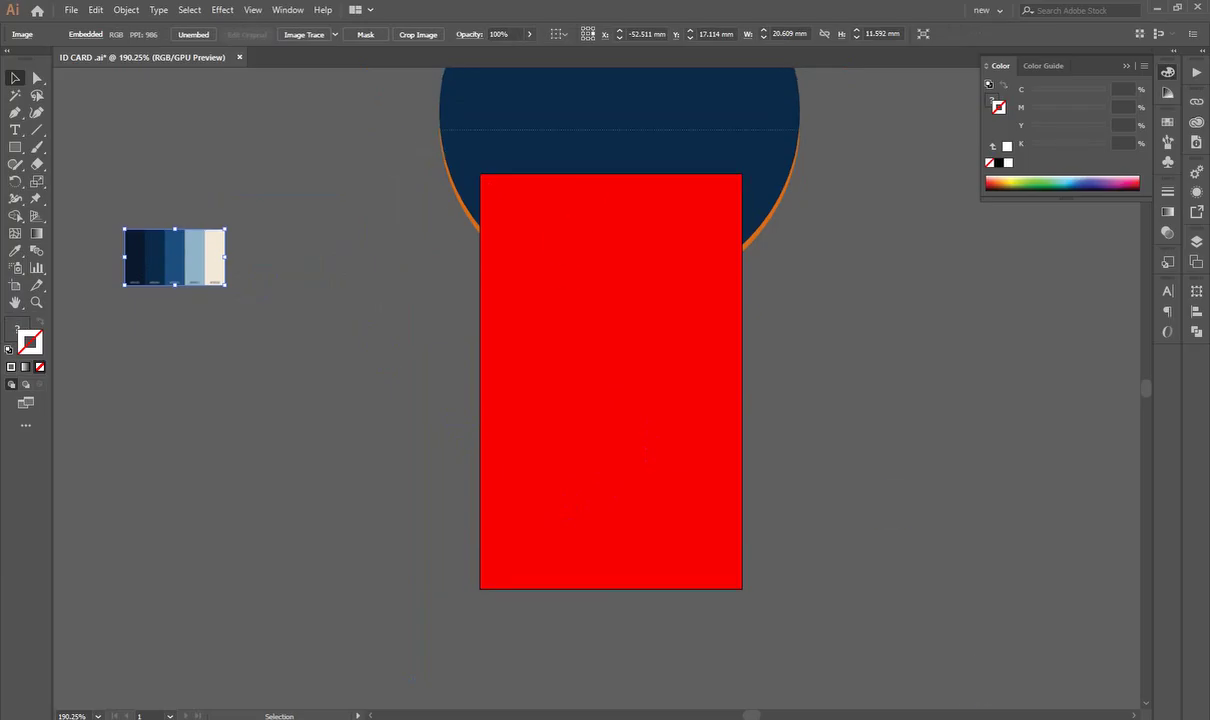
pyautogui.moveTo(820, 610); pyautogui.dragTo(605, 292)
pyautogui.rightClick(605, 292)
pyautogui.click(667, 403)
pyautogui.click(968, 401)
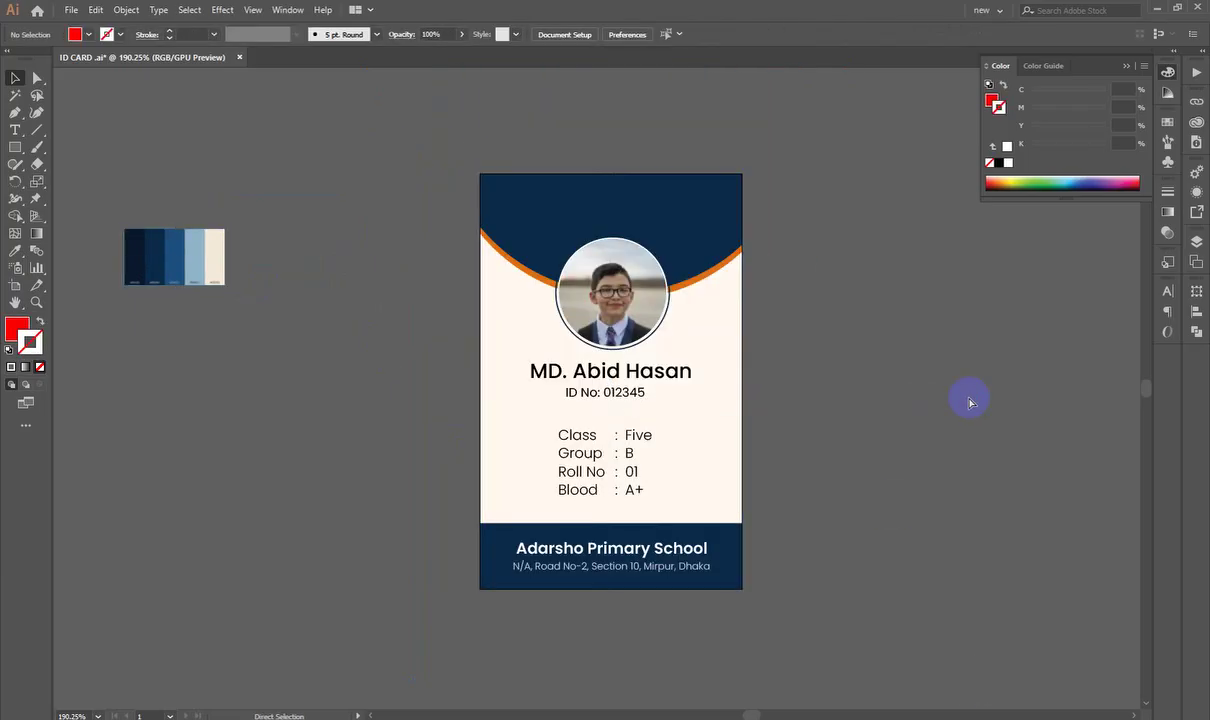
pyautogui.hotkey('ctrl', 'z')
pyautogui.click(967, 399)
# Step: Move the colour swatch strip back to the right and zoom in on the card
pyautogui.moveTo(212, 281); pyautogui.dragTo(368, 275)
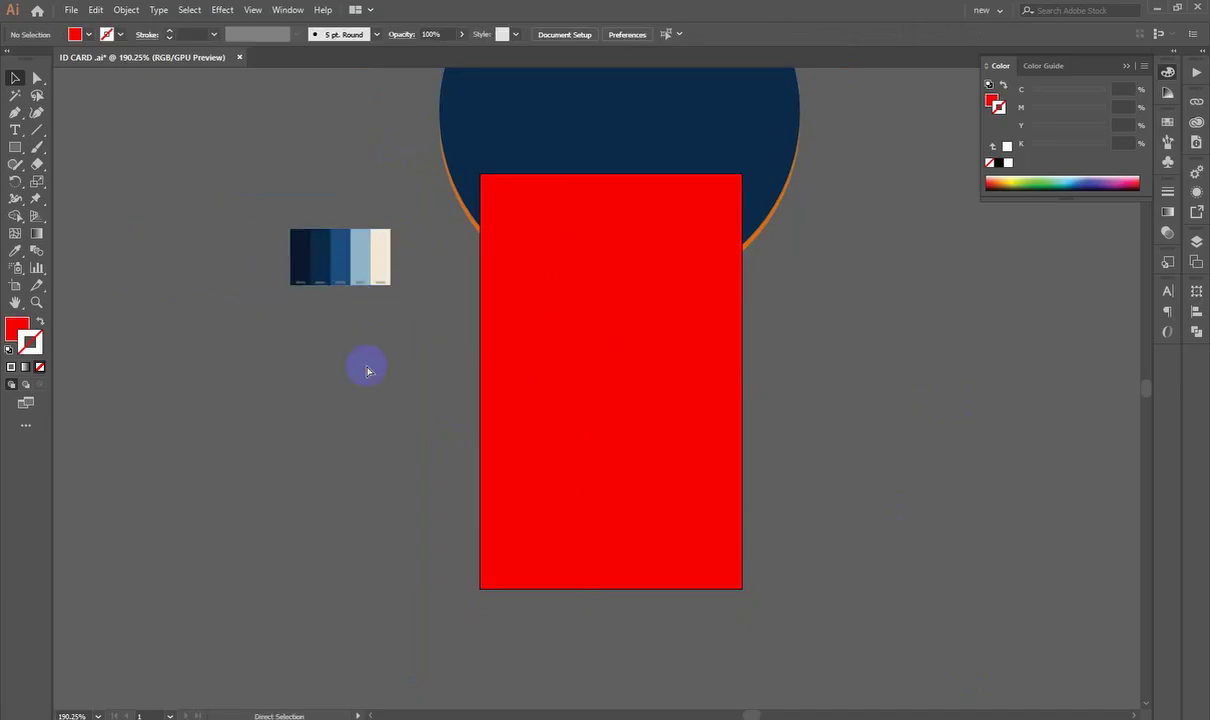
pyautogui.hotkey('ctrl', '-')
pyautogui.hotkey('ctrl', '-')
pyautogui.scroll(1, 366, 370)
pyautogui.moveTo(548, 312); pyautogui.dragTo(552, 345)
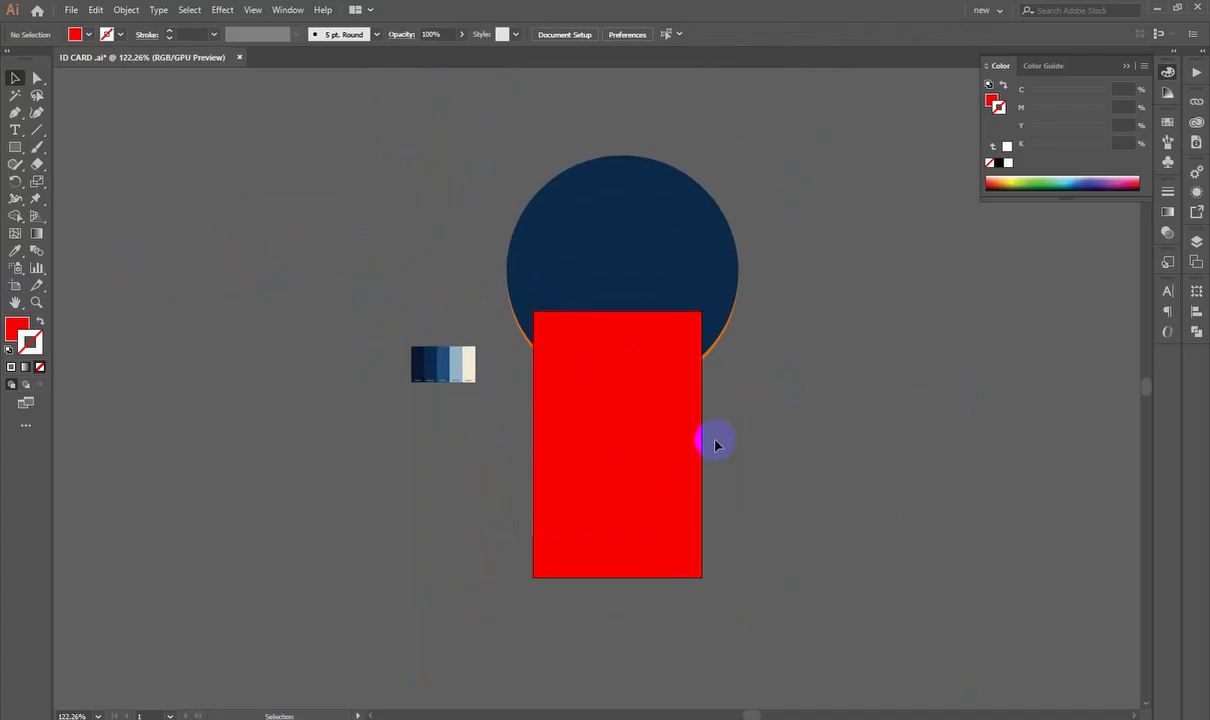
pyautogui.click(621, 397)
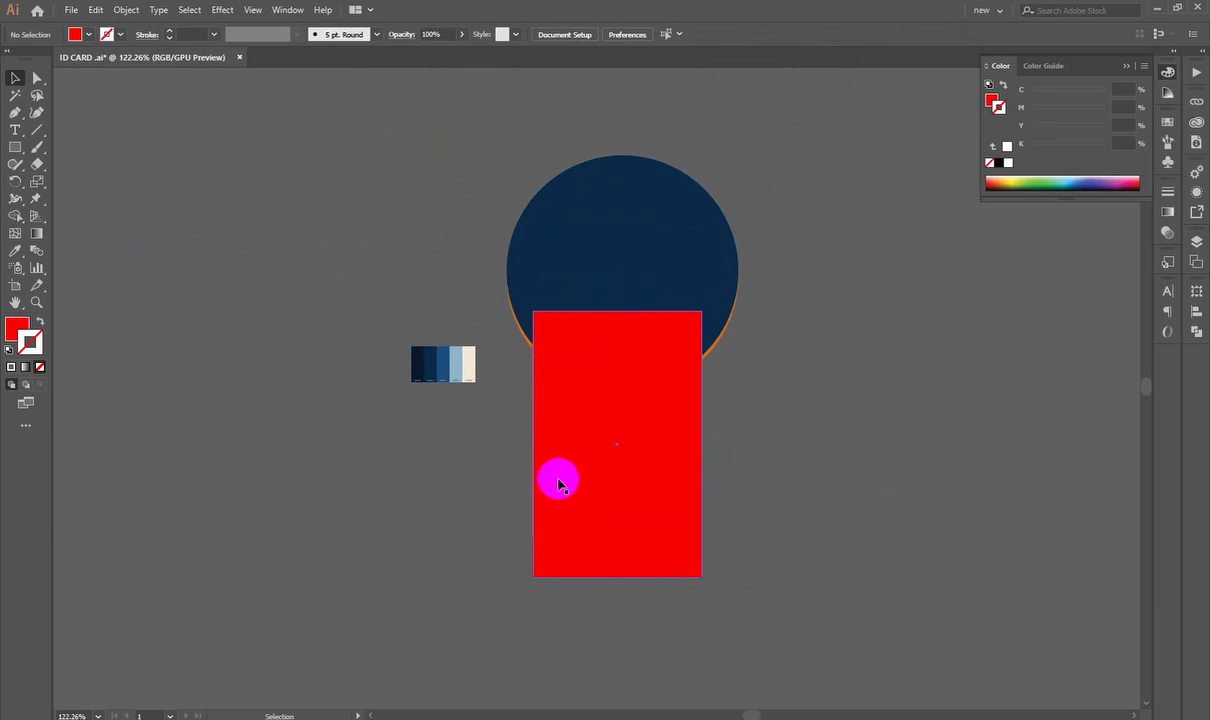
pyautogui.click(460, 313)
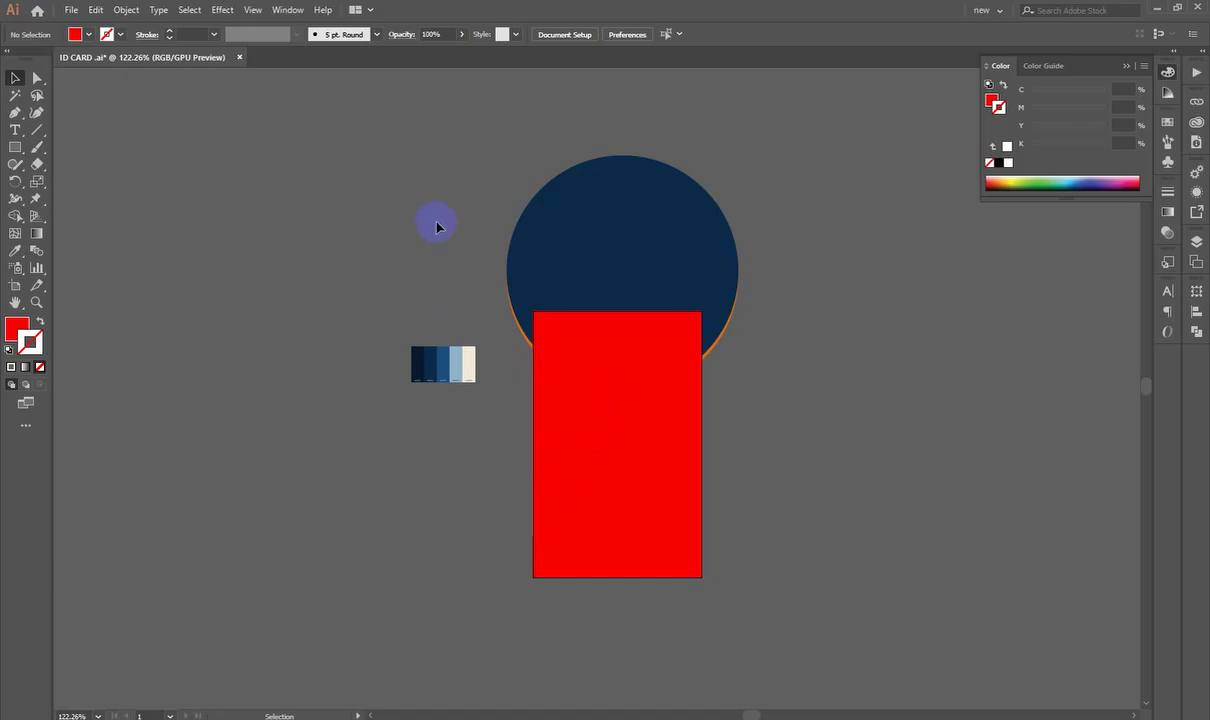
# Step: Select the card artwork with the red rectangle and apply Make Clipping Mask again
pyautogui.hotkey('ctrl', 'a')
pyautogui.moveTo(512, 268); pyautogui.dragTo(770, 575)
pyautogui.hotkey('ctrl', 'z')
pyautogui.click(778, 538)
pyautogui.rightClick(675, 436)
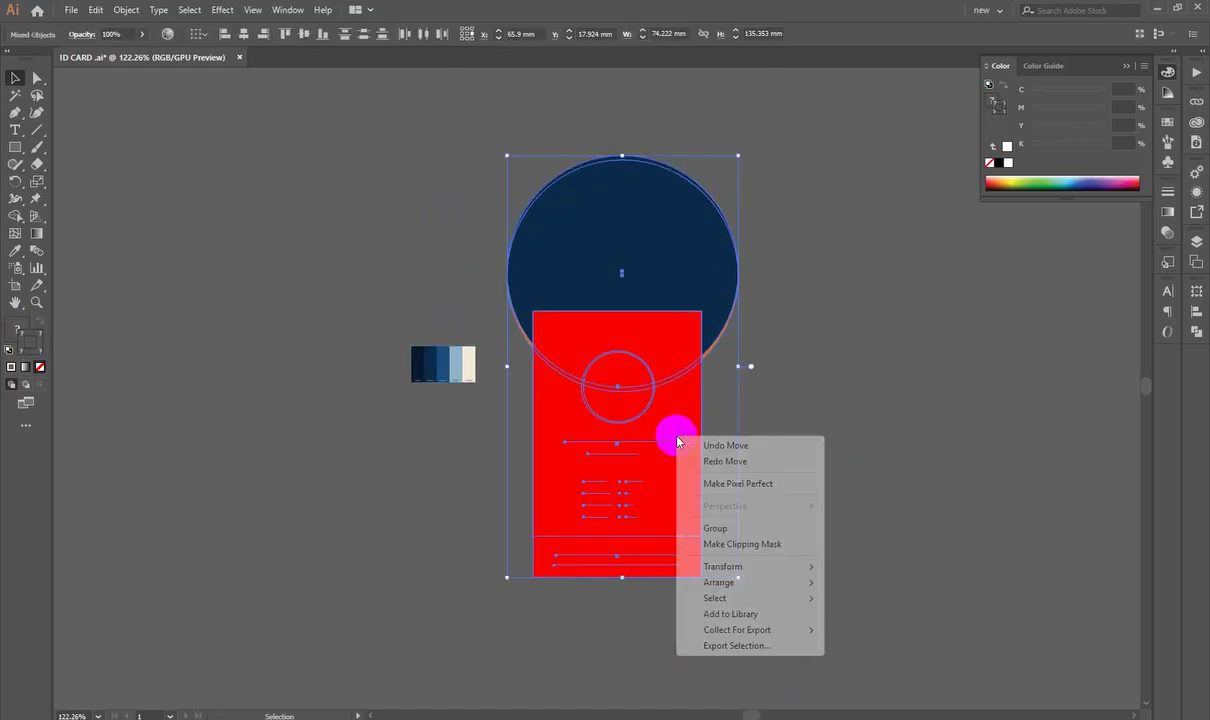
pyautogui.click(729, 546)
pyautogui.click(995, 413)
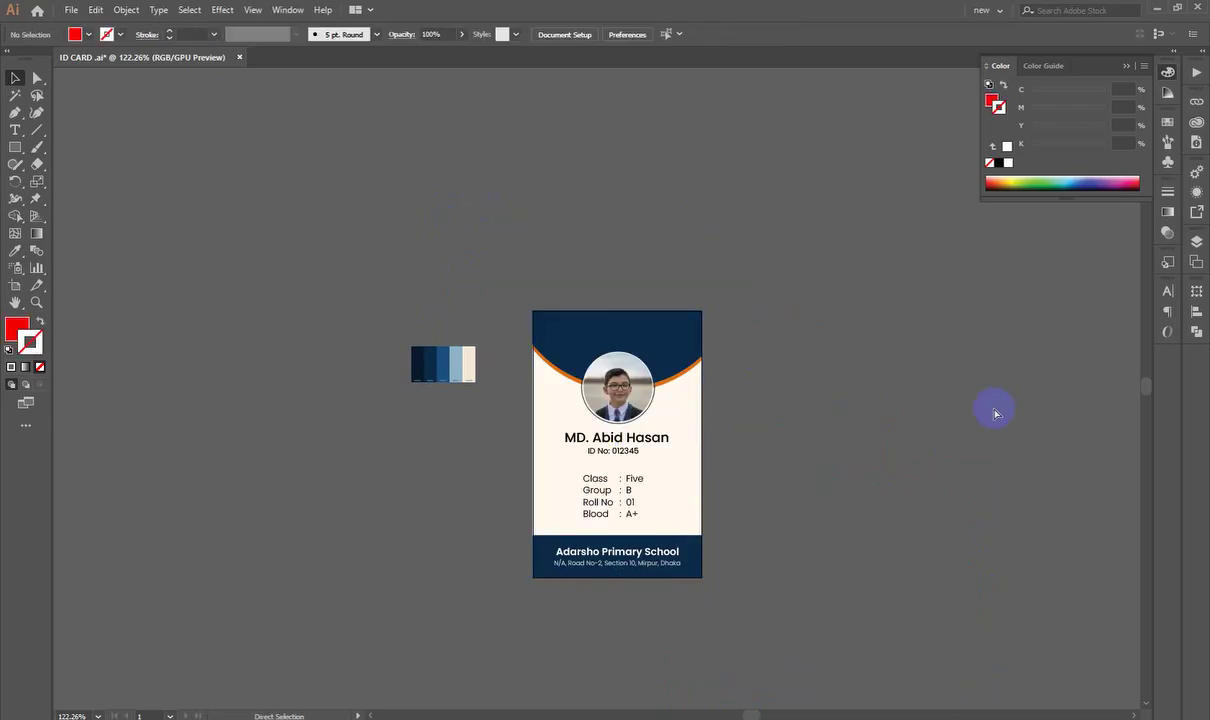
# Step: Export the artboard as a JPEG with Use Artboards, replacing ID CARD -01.jpg in Downloads
pyautogui.hotkey('ctrl', '0')
pyautogui.hotkey('ctrl', 'alt', 'e')
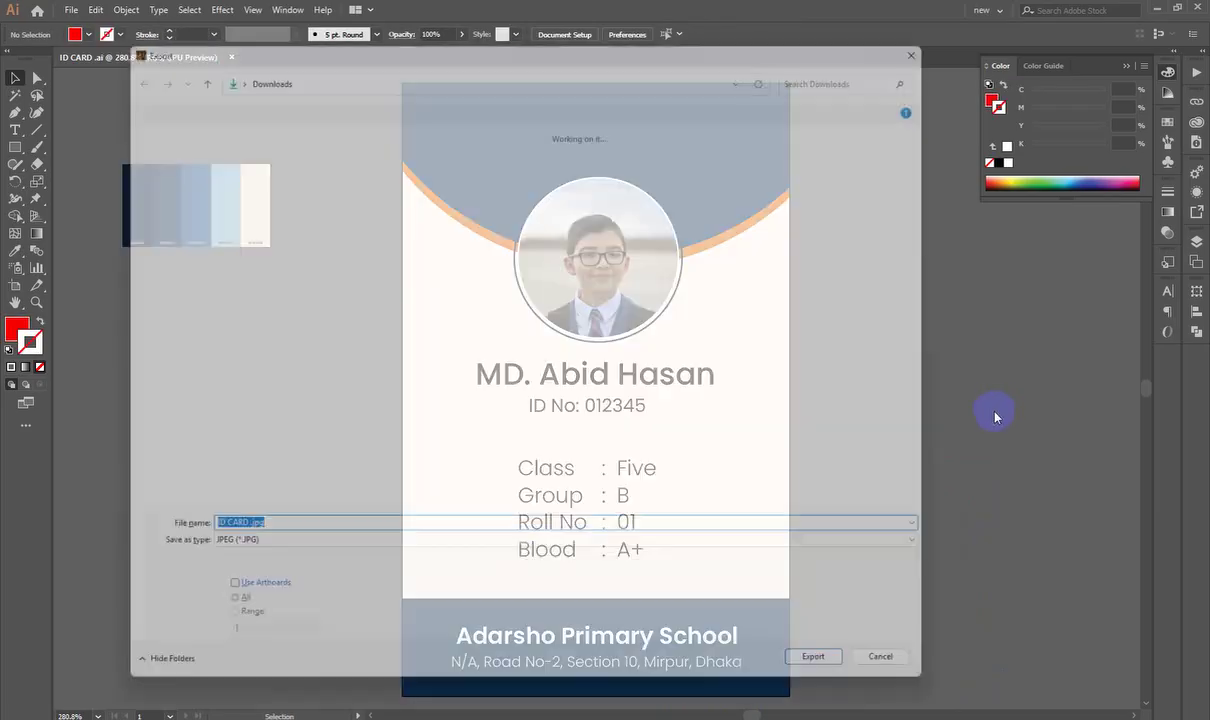
pyautogui.click(215, 601)
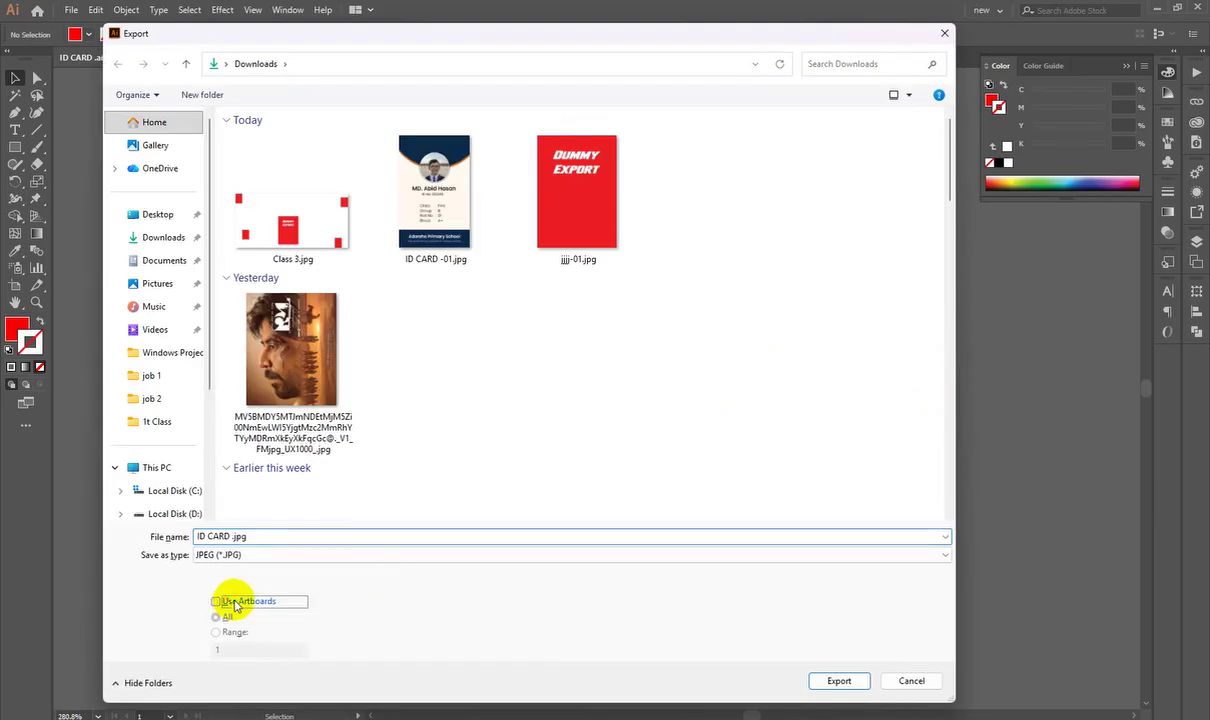
pyautogui.click(838, 680)
pyautogui.click(444, 427)
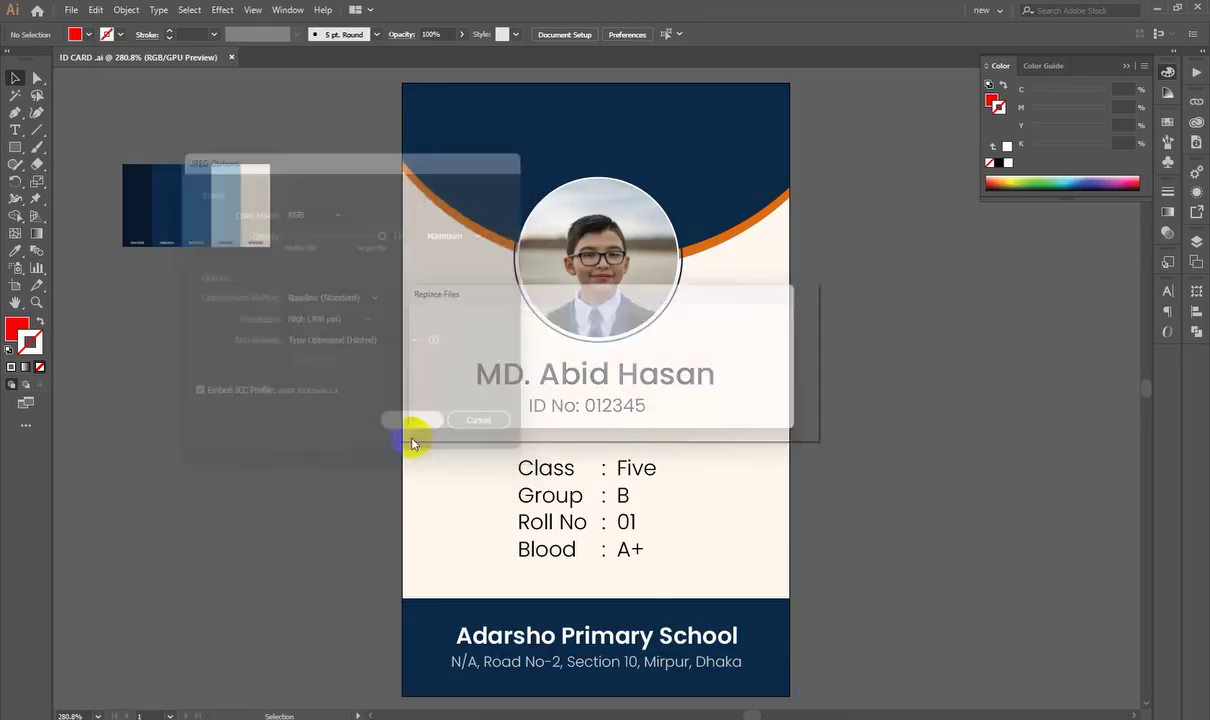
pyautogui.click(712, 404)
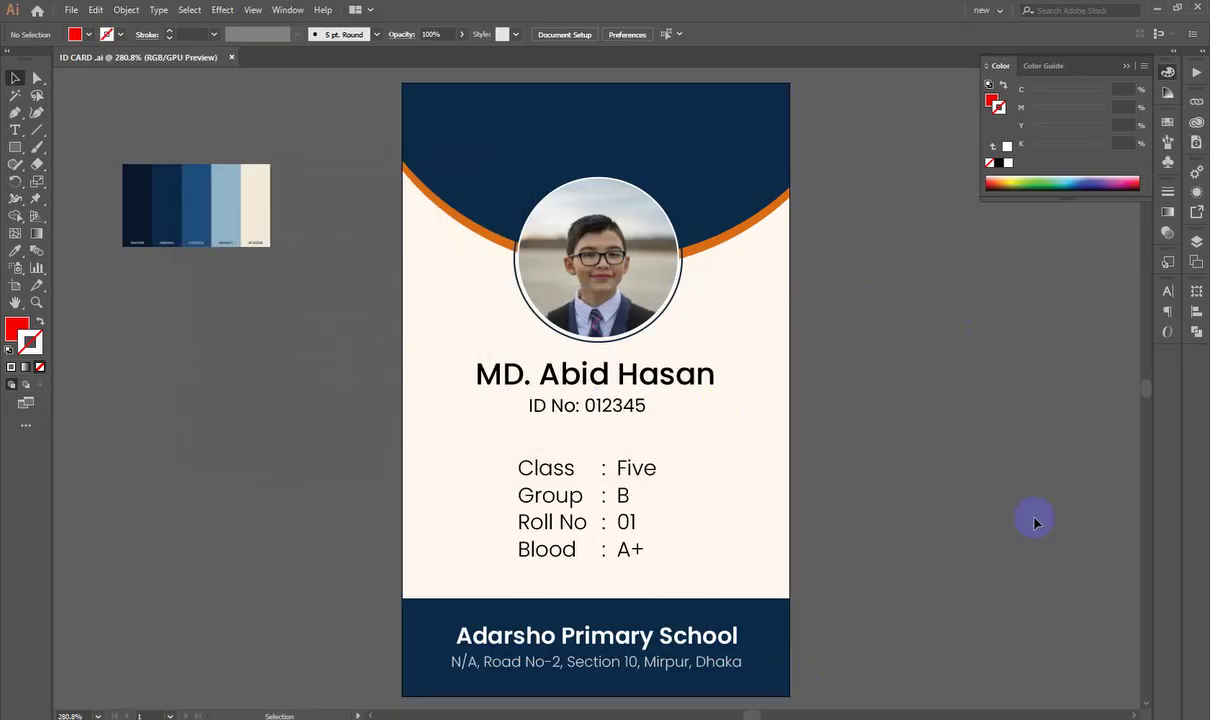
pyautogui.hotkey('alt', 'Tab')
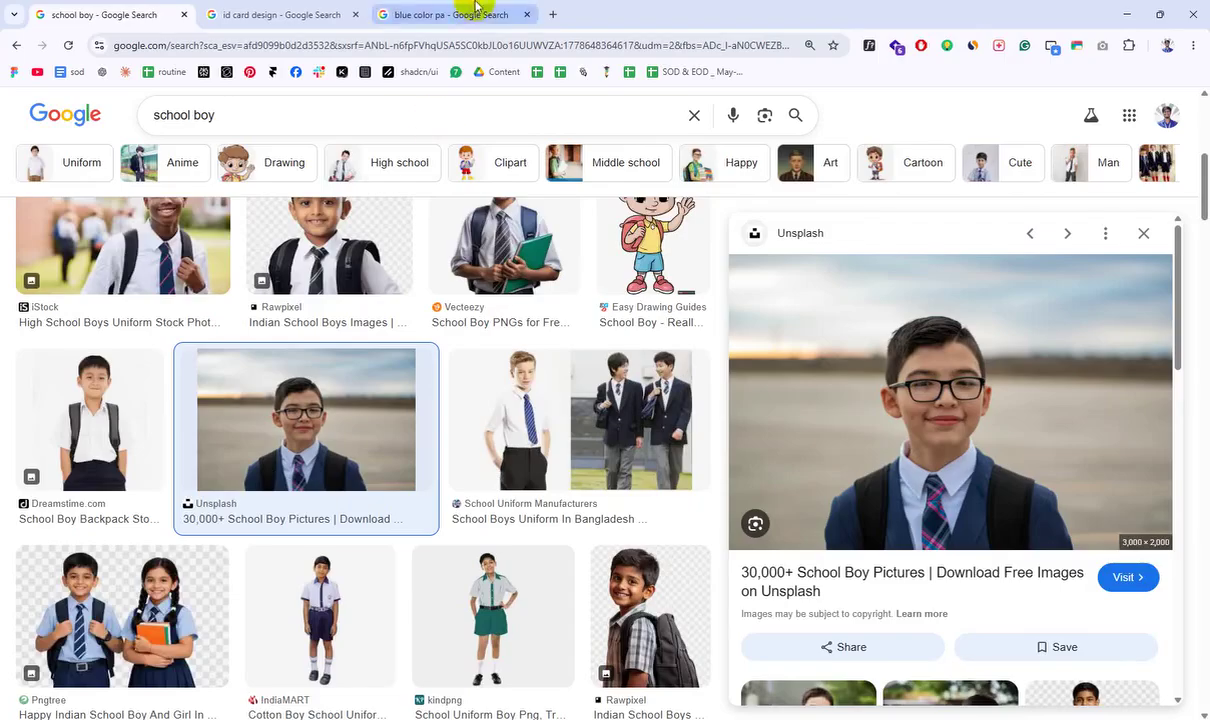
# Step: Search Google Images for 'id card mock' in a new tab
pyautogui.click(481, 19)
pyautogui.click(558, 19)
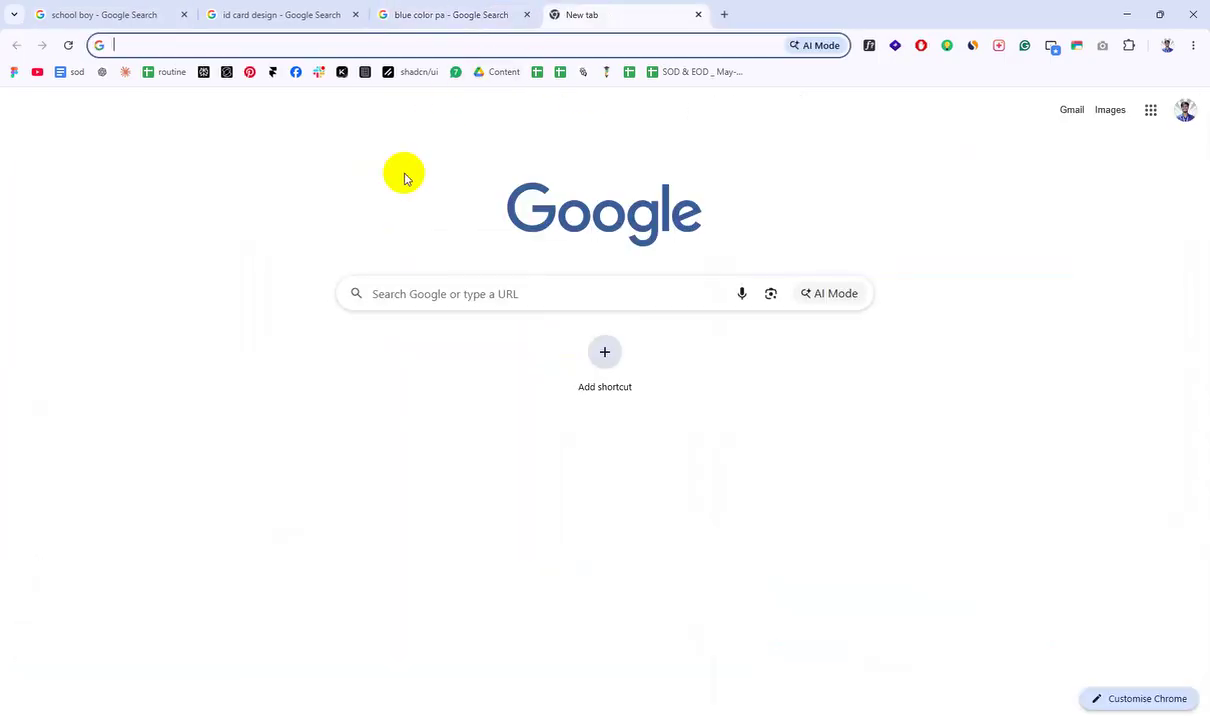
pyautogui.write('id ')
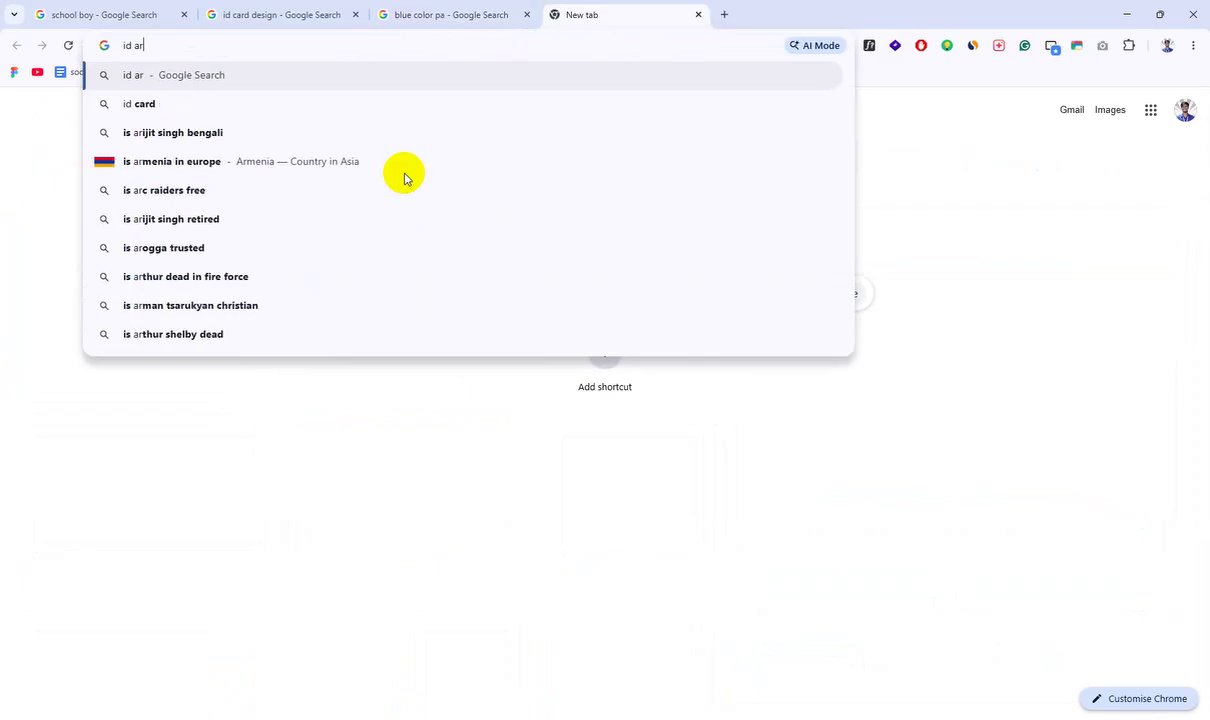
pyautogui.write('card')
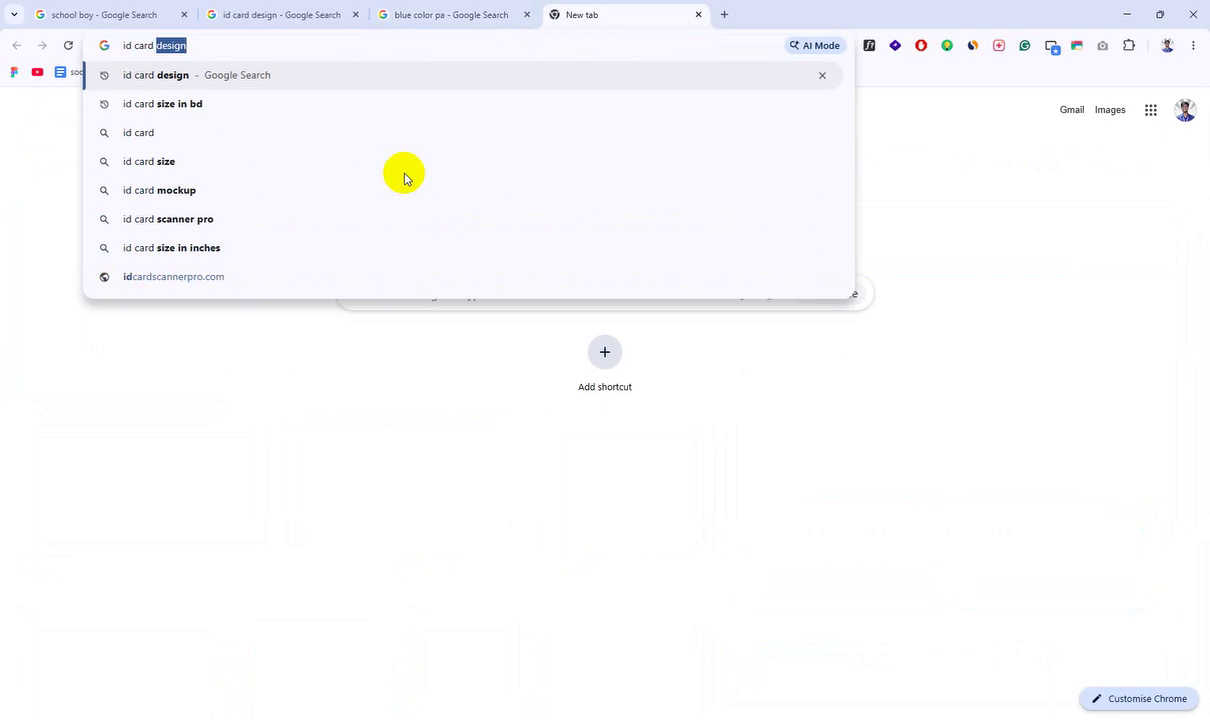
pyautogui.write('mock')
pyautogui.press('Return')
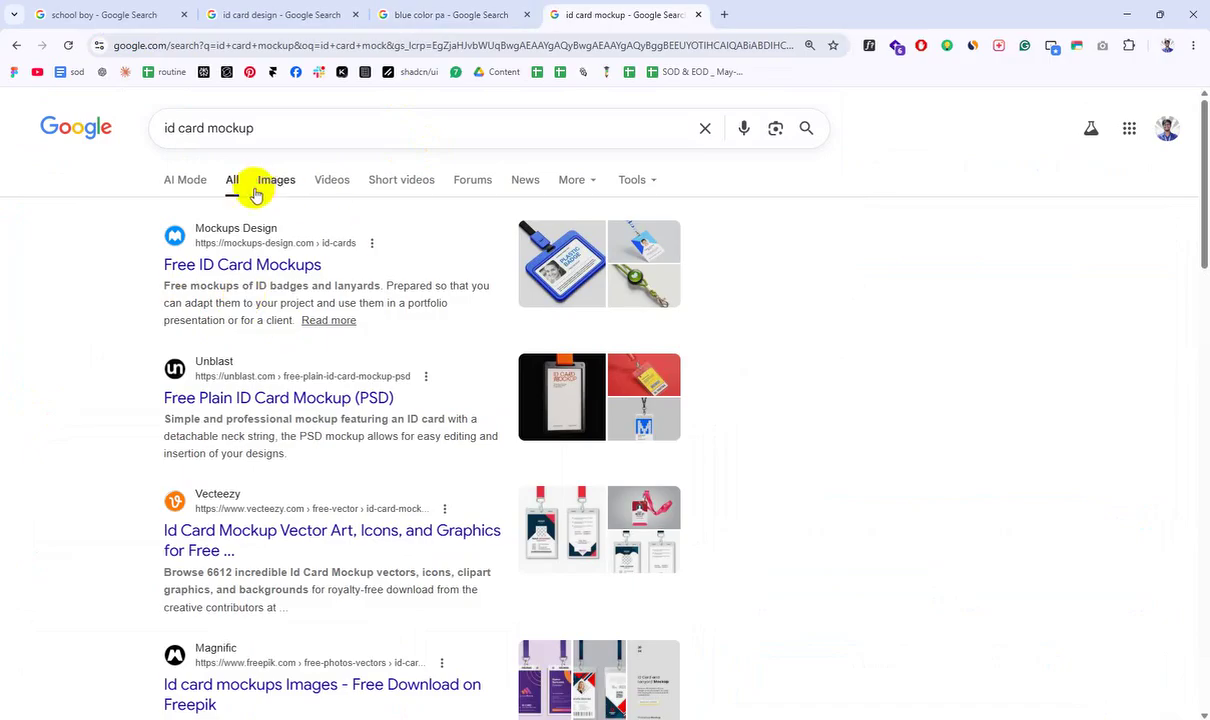
pyautogui.click(270, 185)
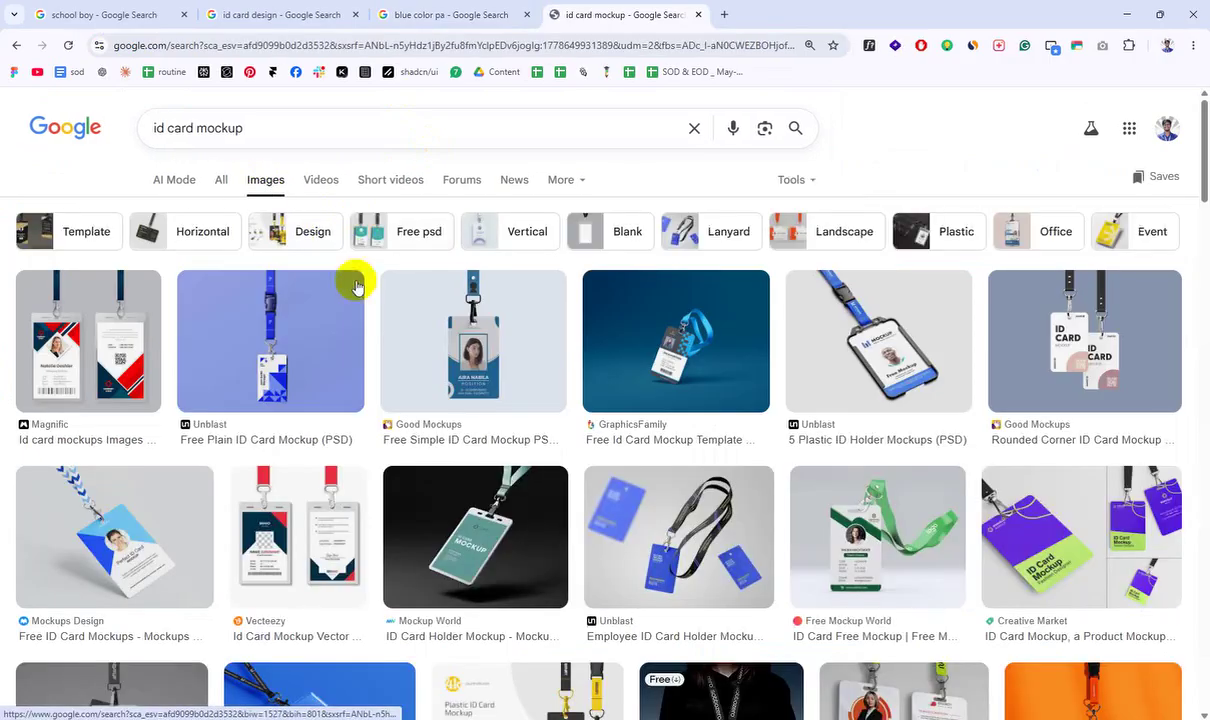
# Step: Open the Free Plain ID Card Mockup (PSD) page on Unblast
pyautogui.click(200, 348)
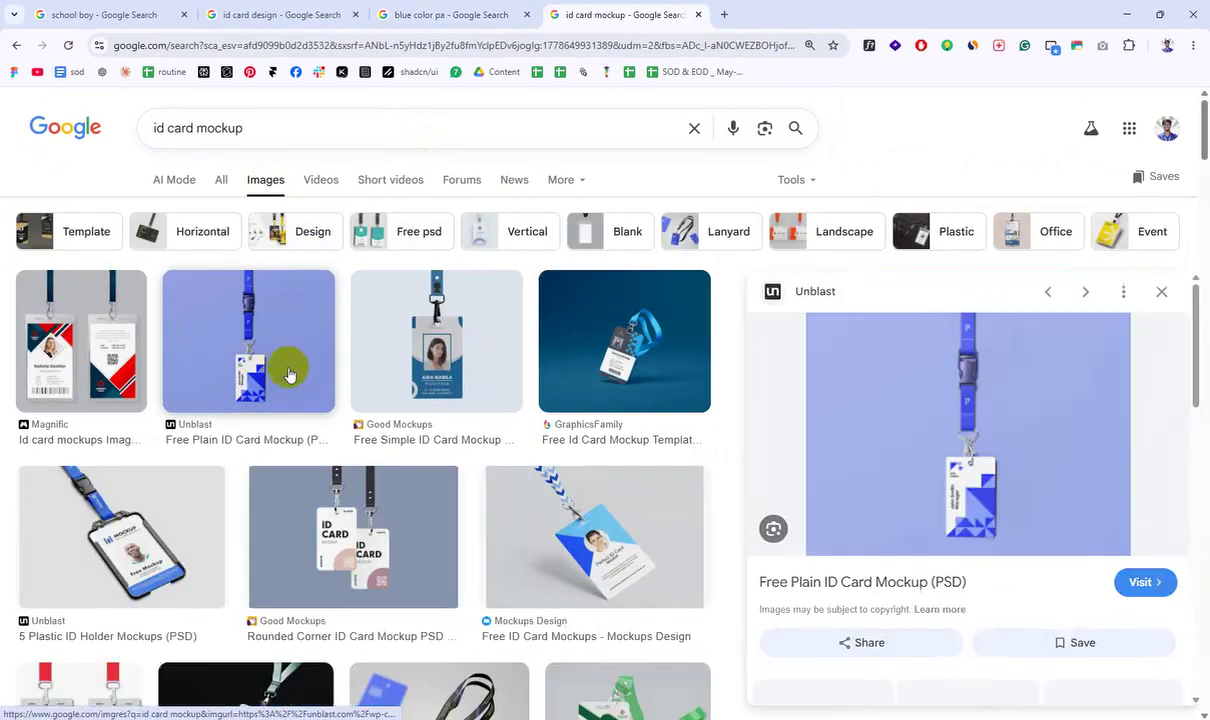
pyautogui.click(944, 403)
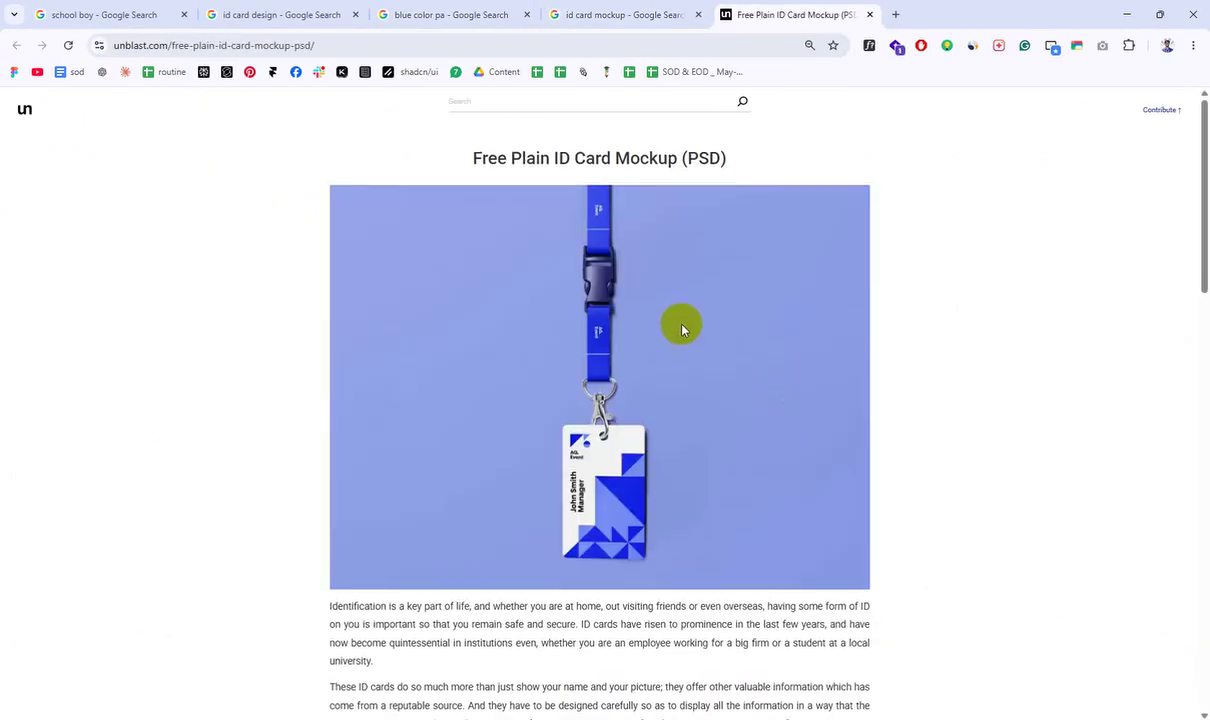
pyautogui.scroll(-2, 715, 560)
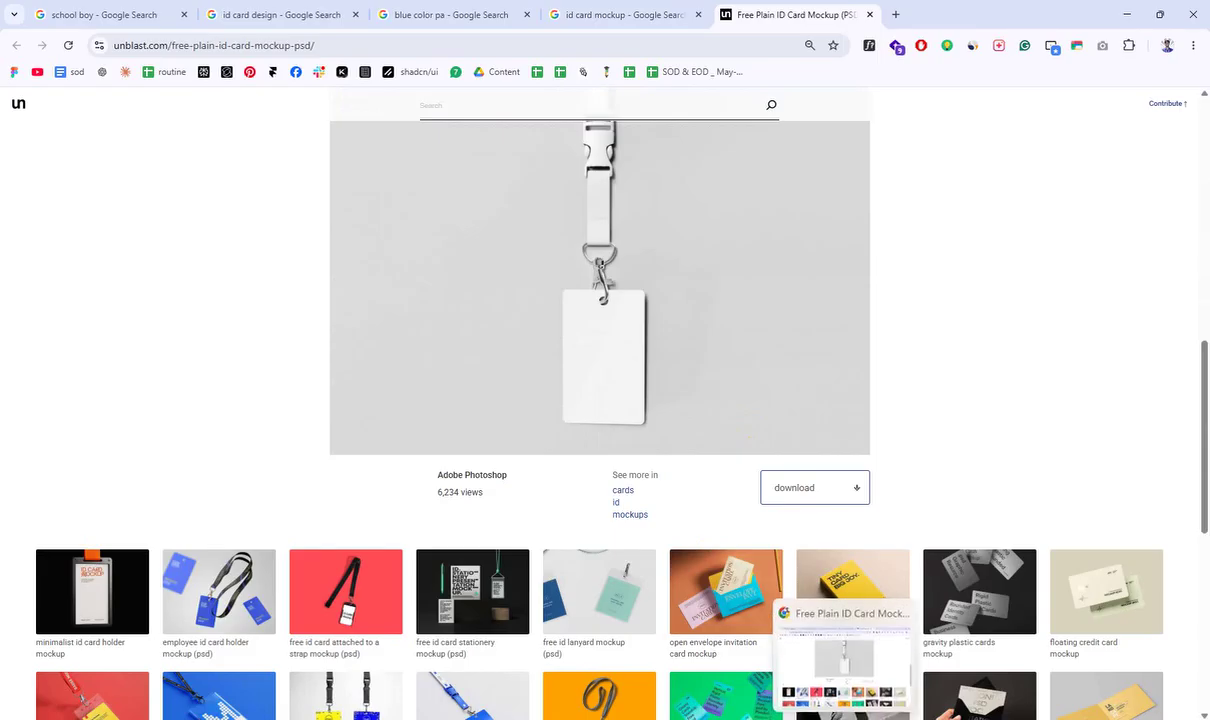
# Step: Check the exported ID CARD -01.jpg from Downloads, then return to the Unblast page
pyautogui.click(690, 719)
pyautogui.doubleClick(919, 191)
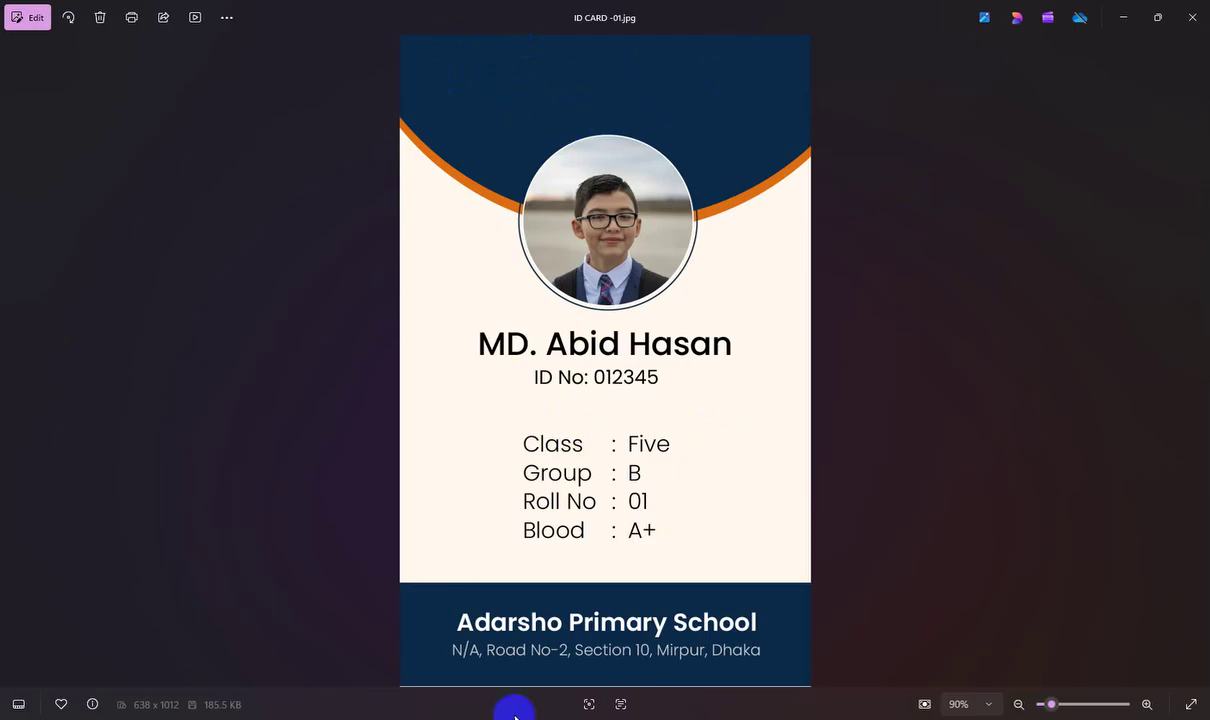
pyautogui.click(1192, 16)
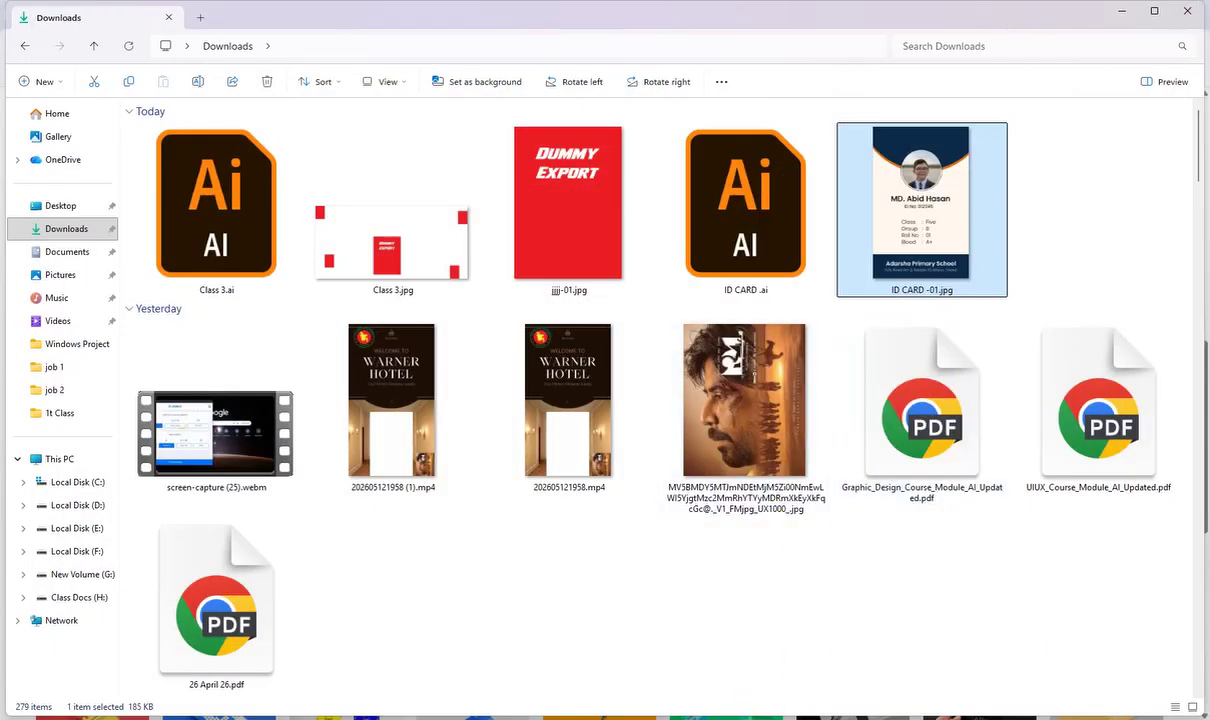
pyautogui.click(830, 655)
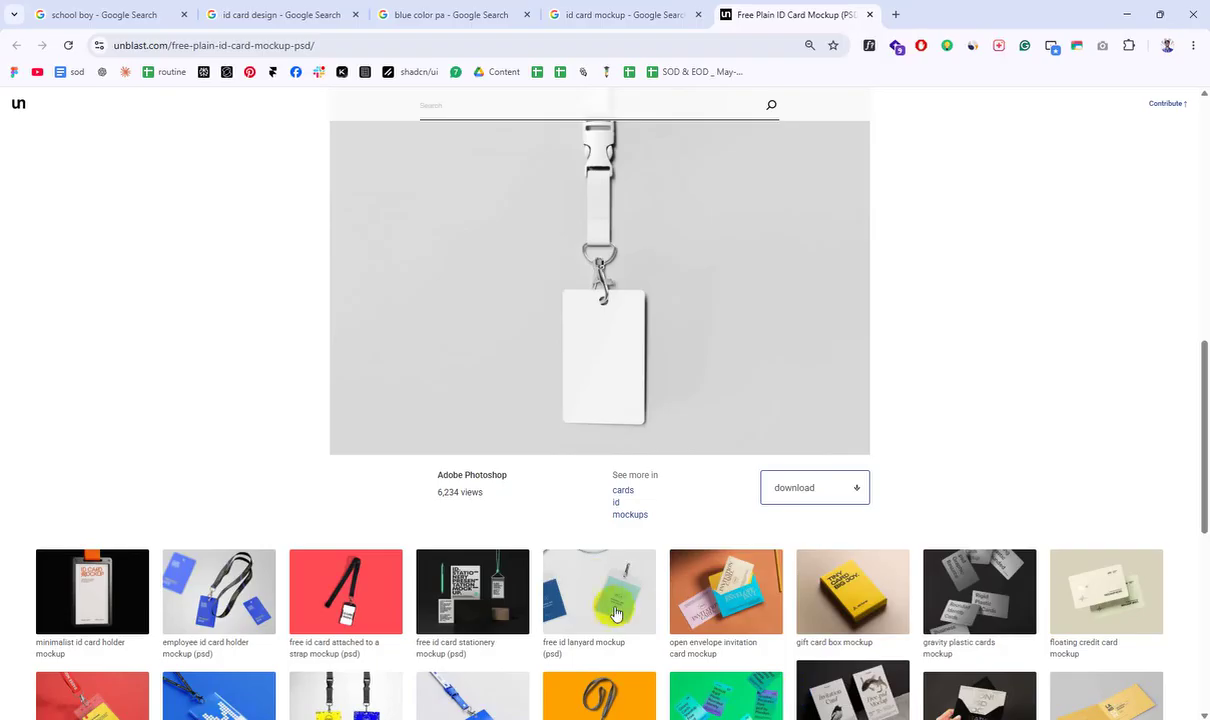
# Step: Follow Unblast's download link to mrmockup.com and download ID-Card-Mockup.zip (71.5 MB)
pyautogui.click(820, 490)
pyautogui.scroll(-2, 450, 380)
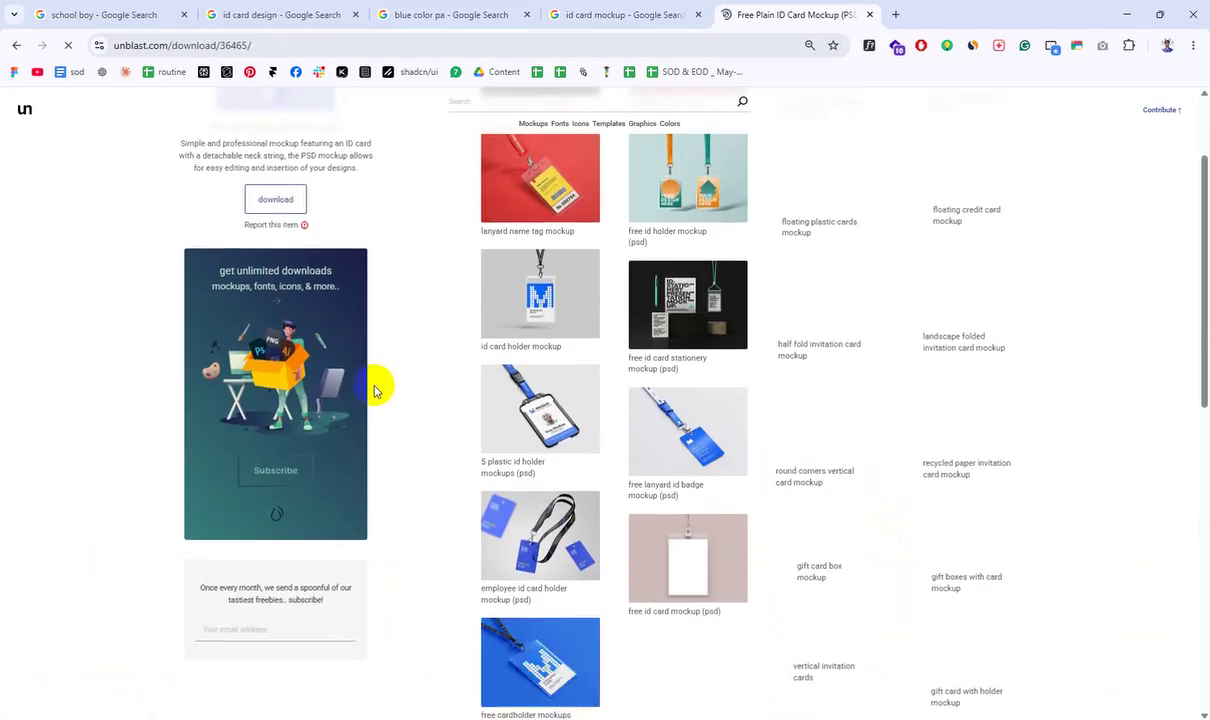
pyautogui.click(268, 273)
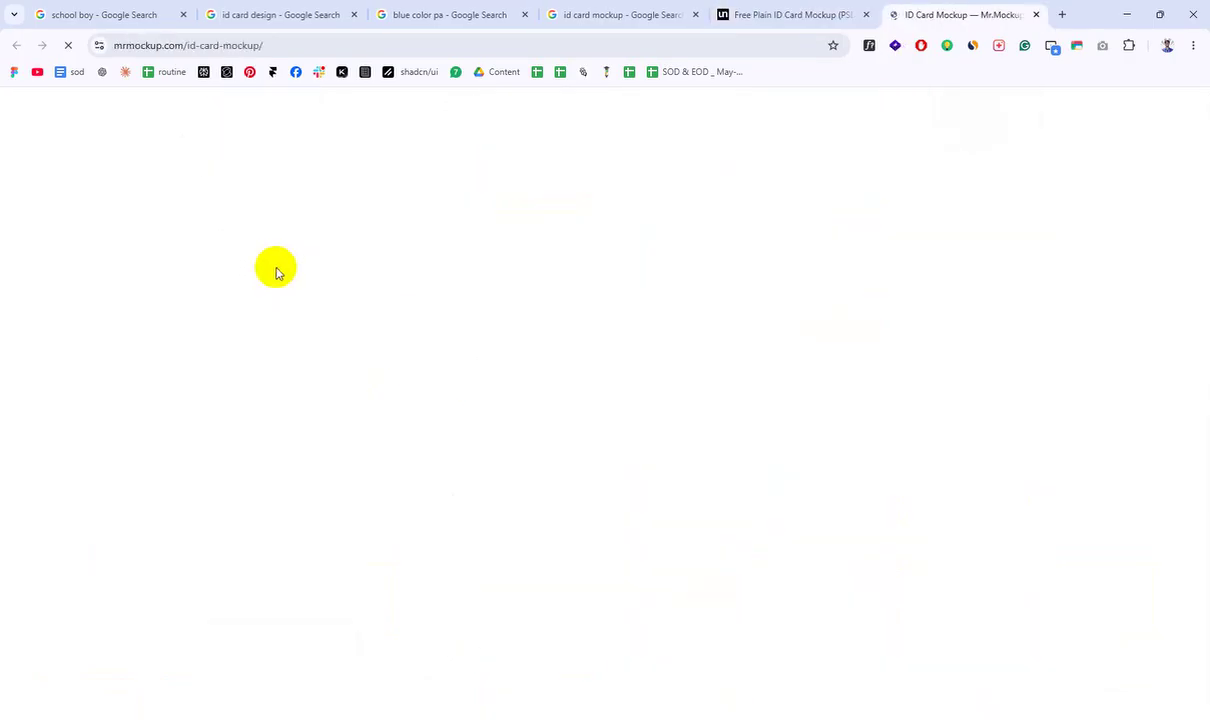
pyautogui.scroll(-5, 277, 272)
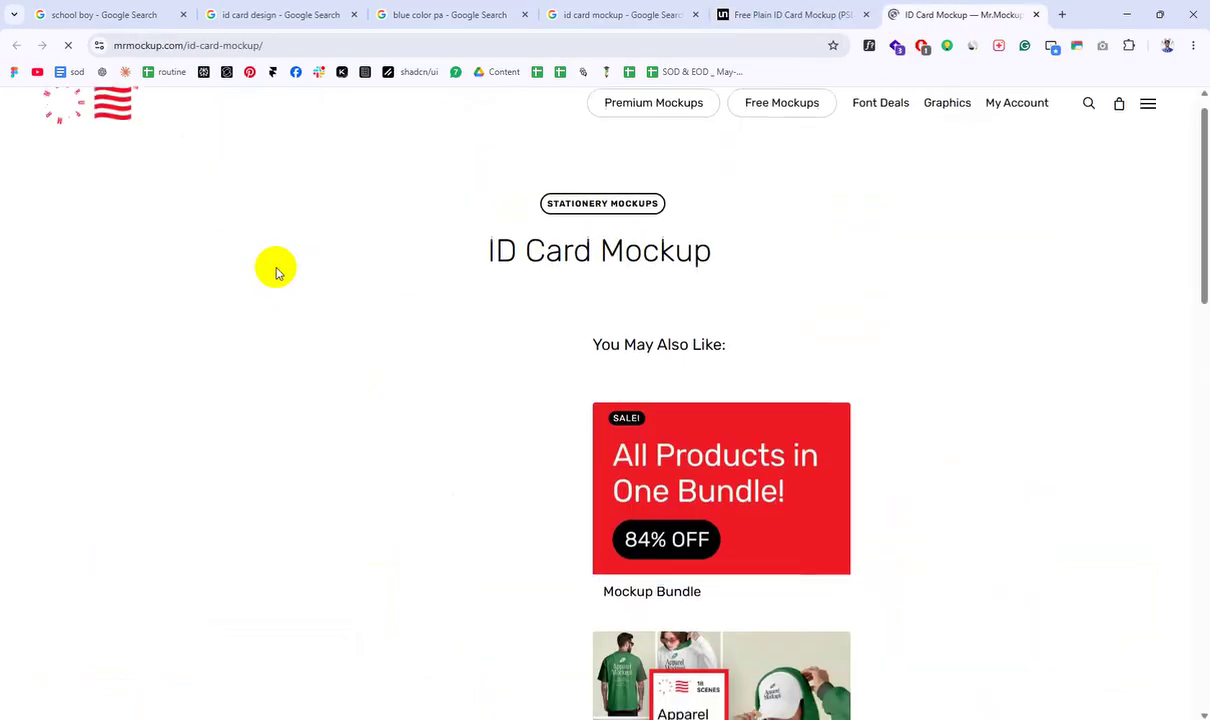
pyautogui.scroll(-6, 277, 270)
pyautogui.click(103, 189)
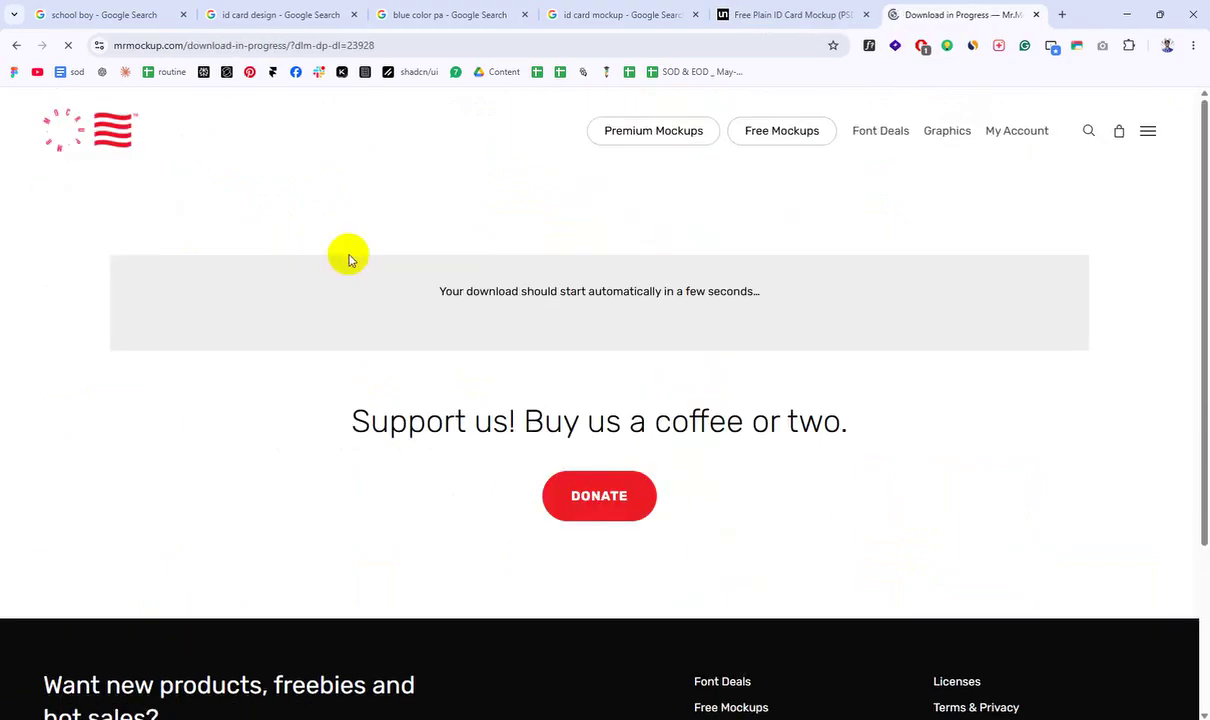
pyautogui.scroll(-1, 734, 351)
pyautogui.scroll(1, 737, 360)
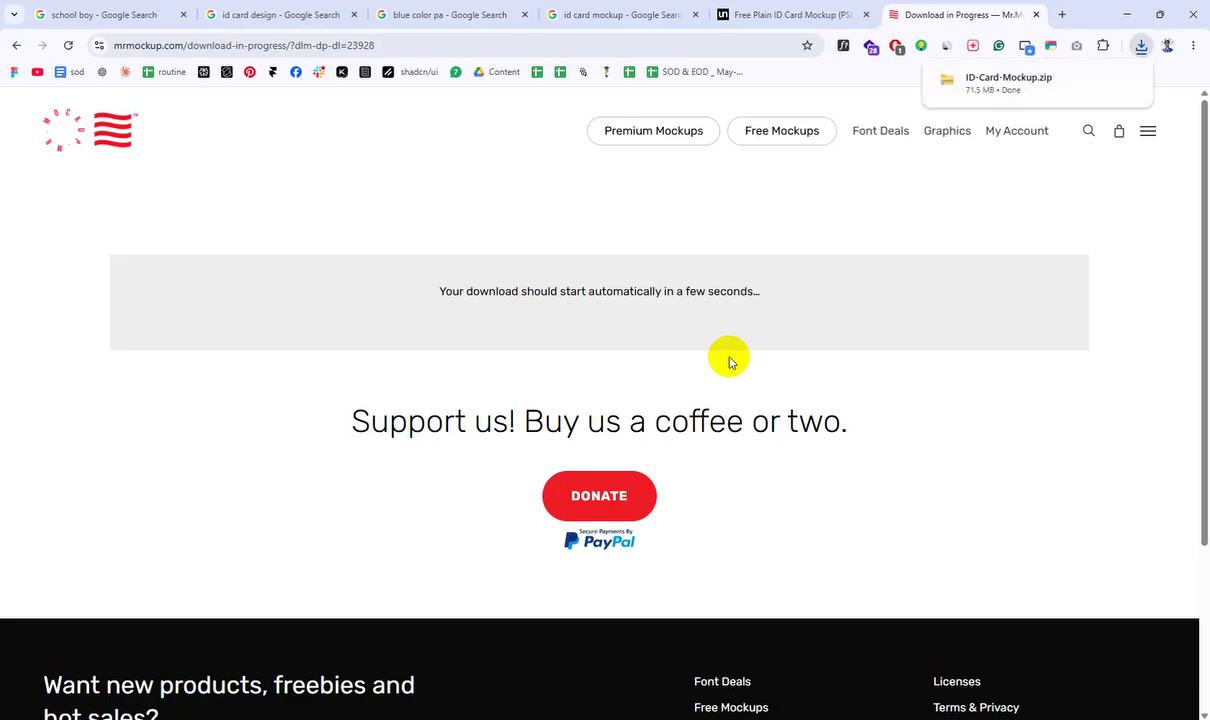
pyautogui.click(451, 711)
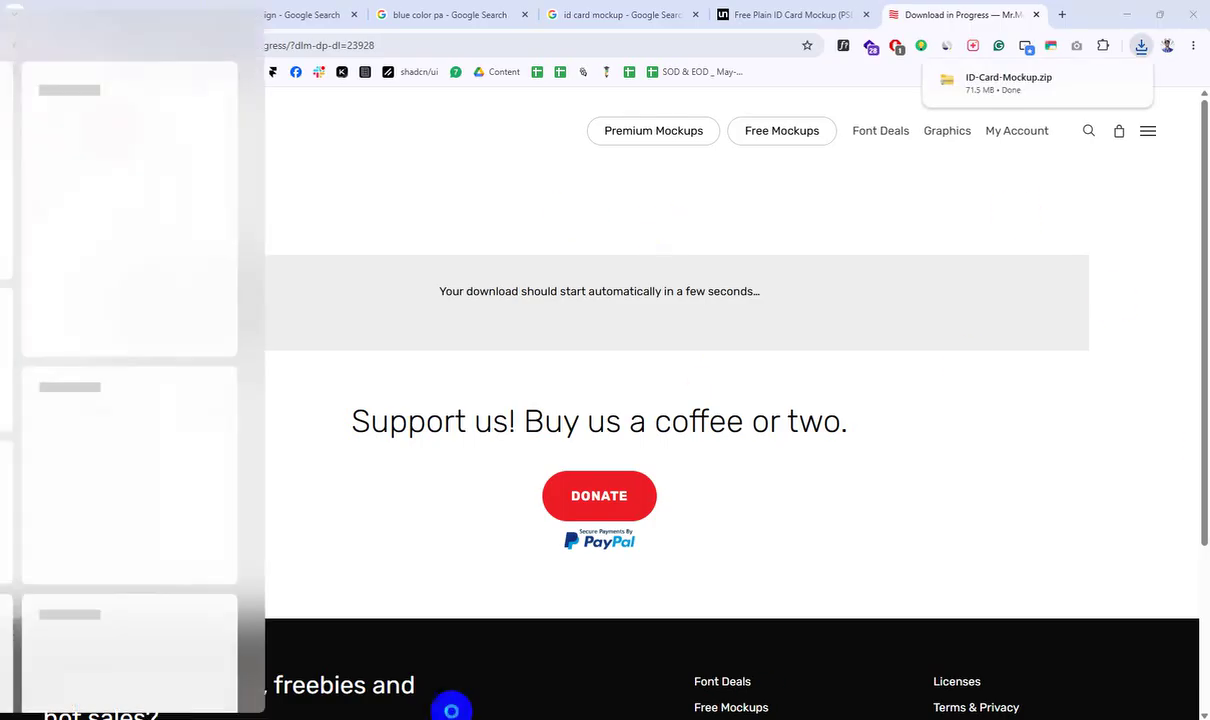
pyautogui.click(430, 705)
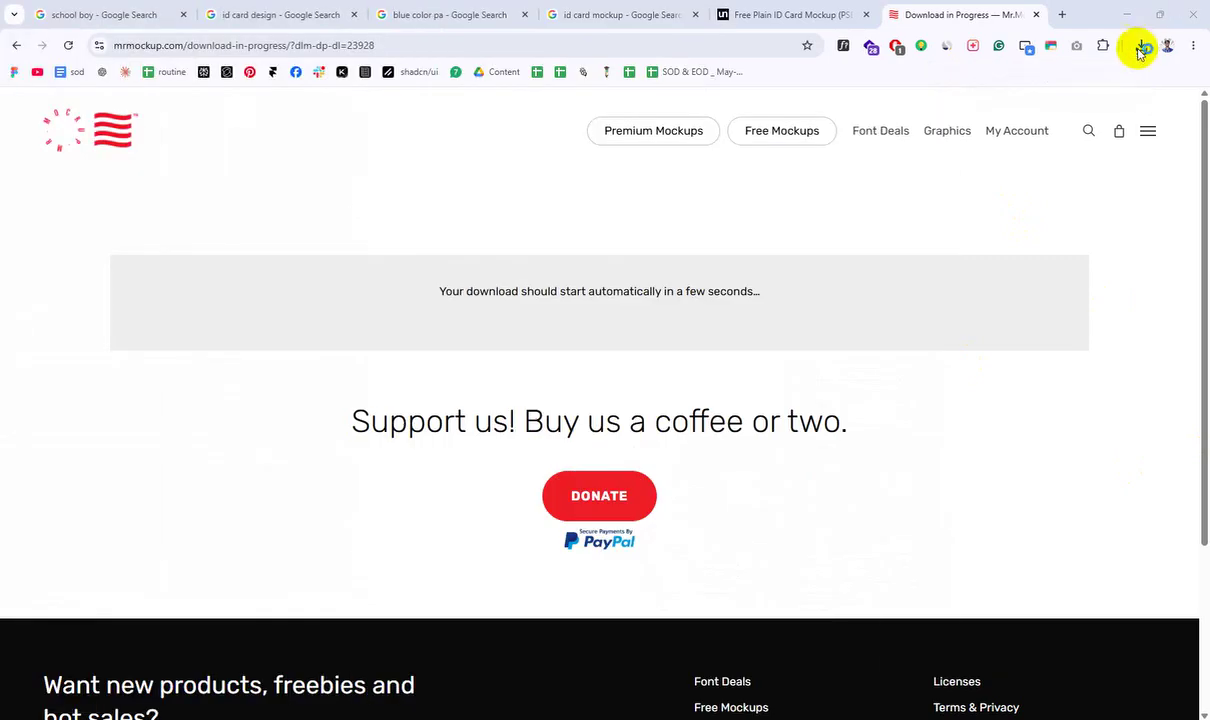
# Step: Open ID-Card-Mockup.zip from recent downloads and launch ID Card Mockup.psd inside it
pyautogui.click(1141, 46)
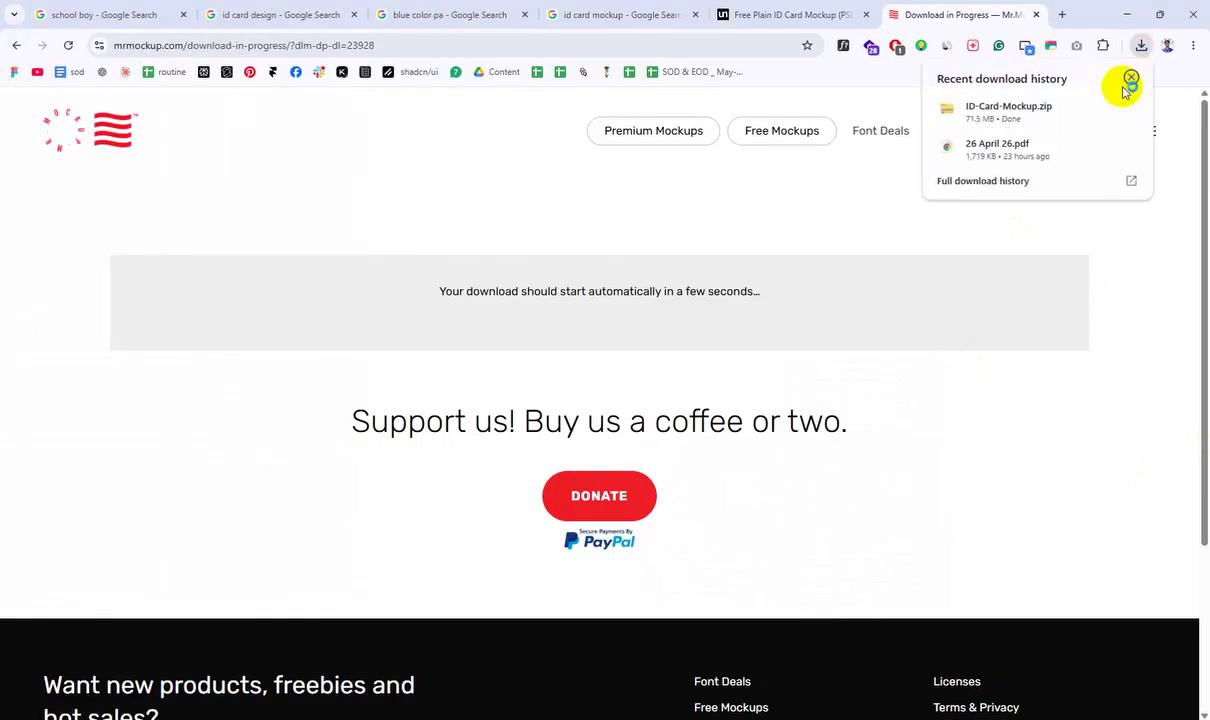
pyautogui.click(1102, 108)
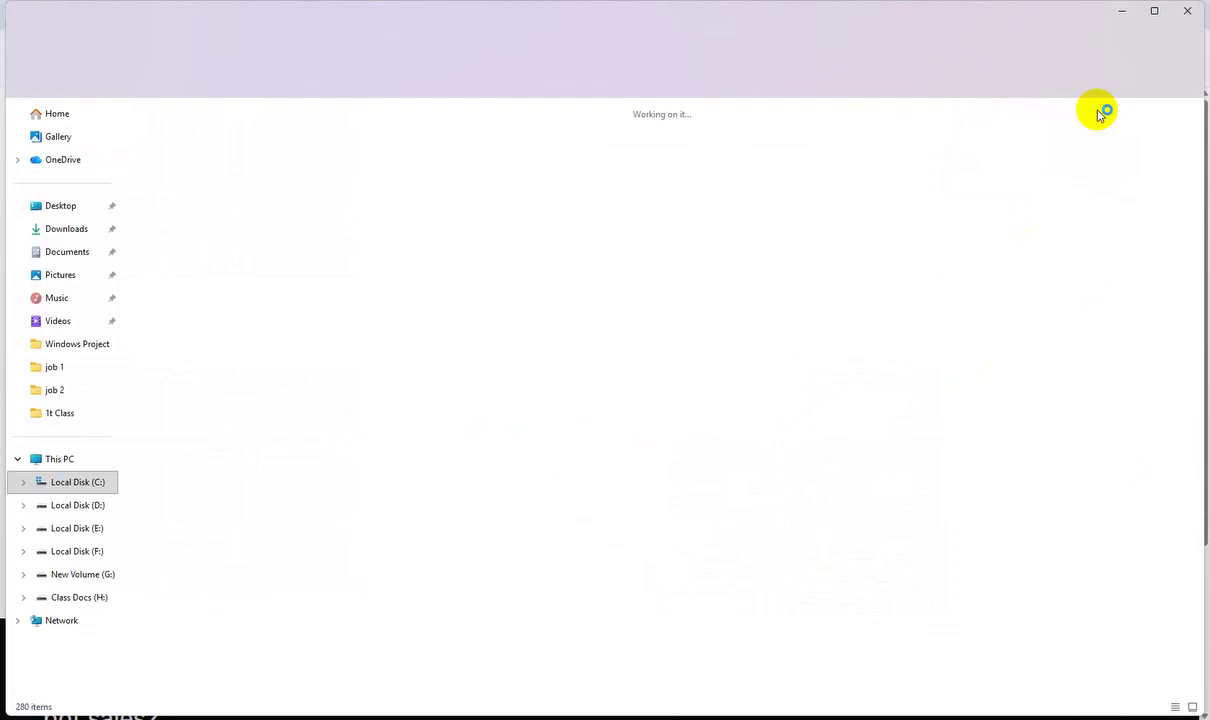
pyautogui.doubleClick(230, 205)
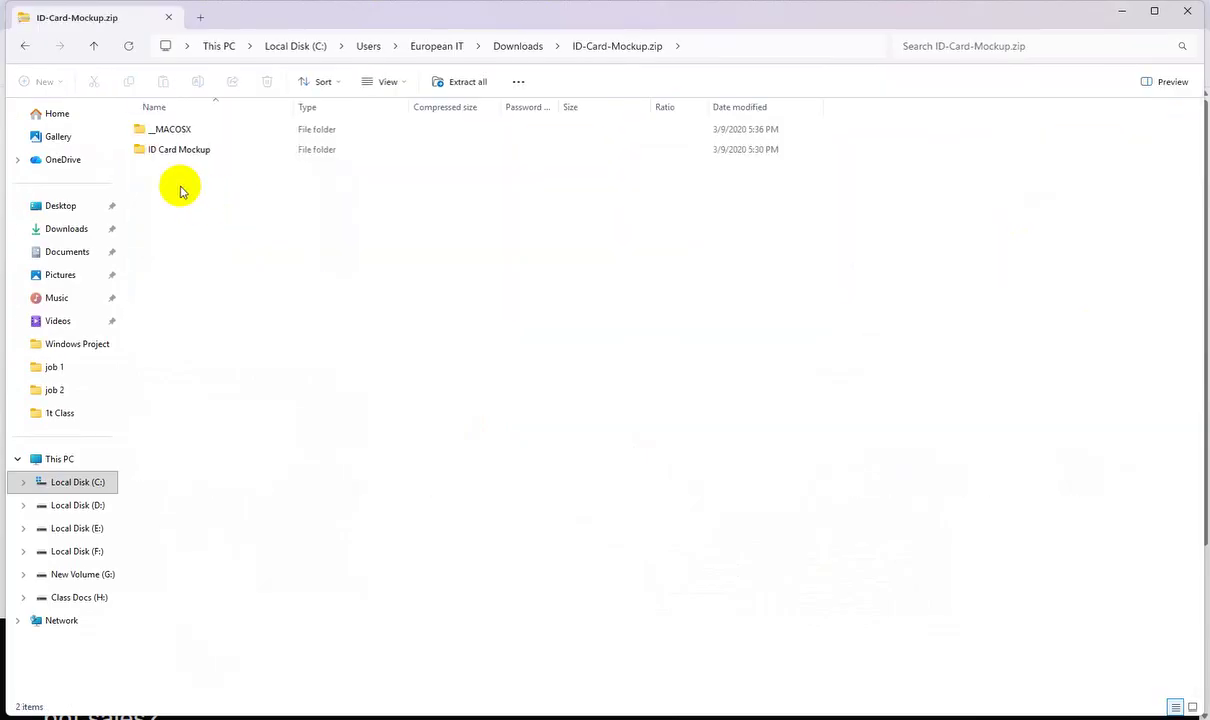
pyautogui.doubleClick(178, 149)
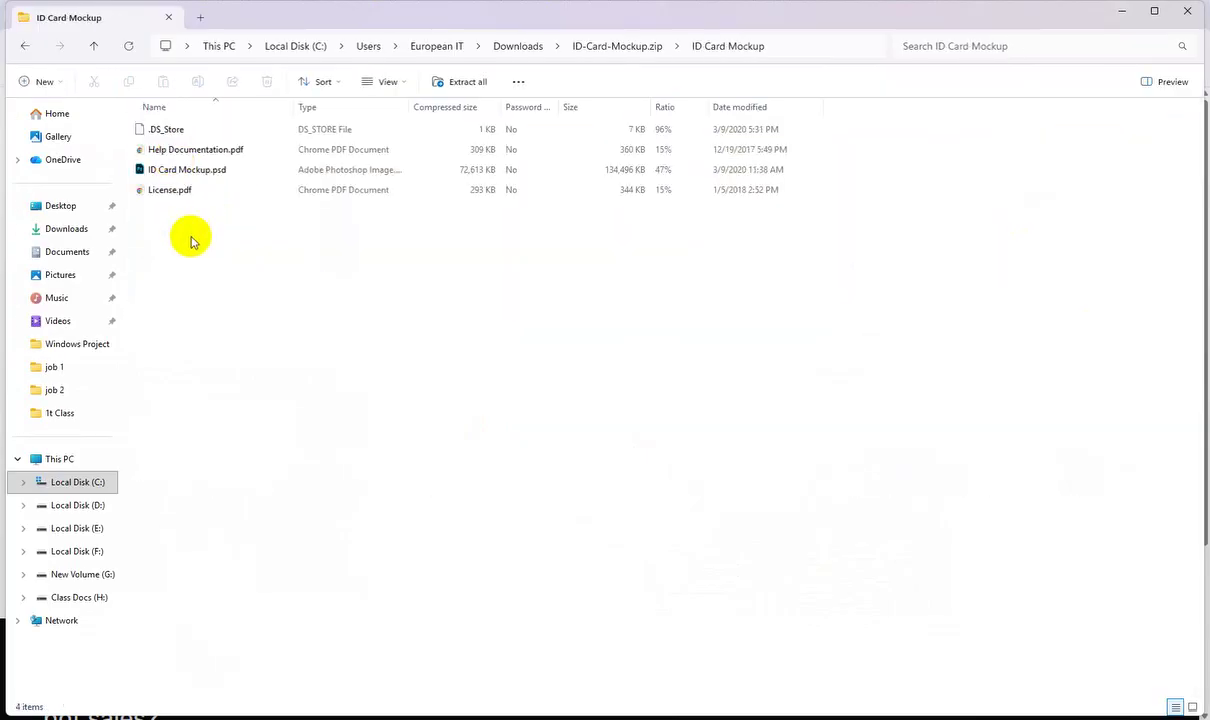
pyautogui.doubleClick(197, 172)
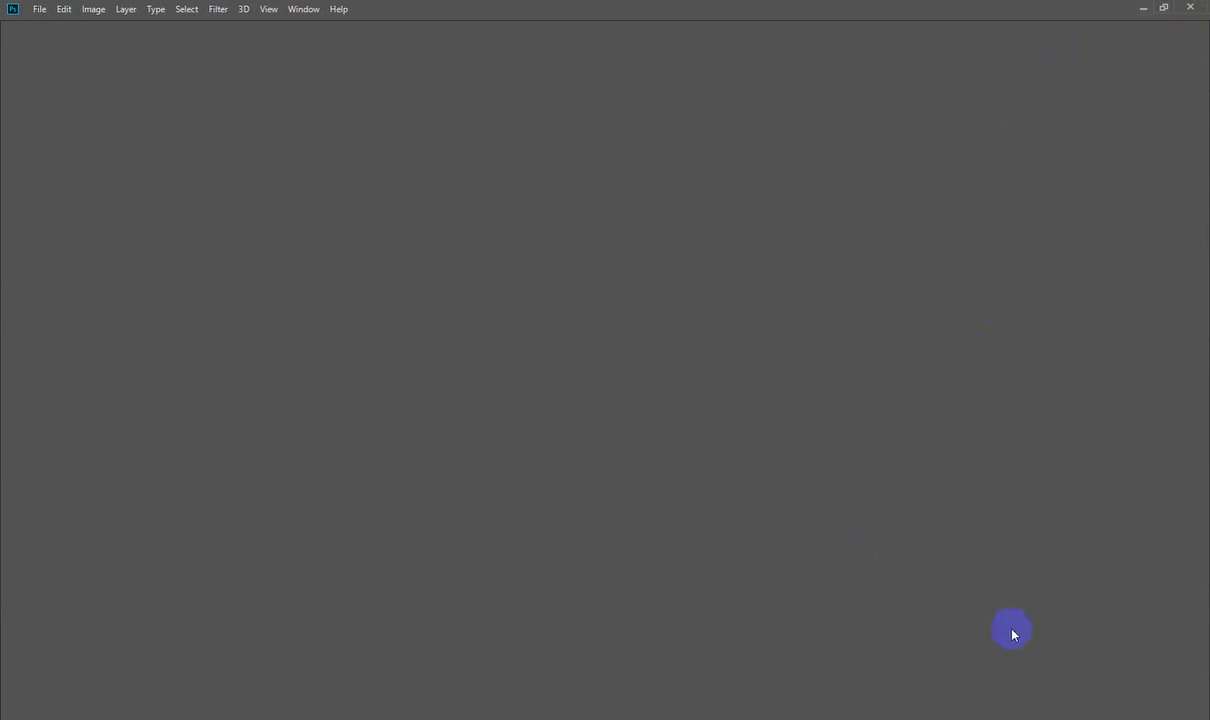
# Step: Reopen ID Card Mockup.psd from its folder window and zoom out to fit it
pyautogui.click(640, 719)
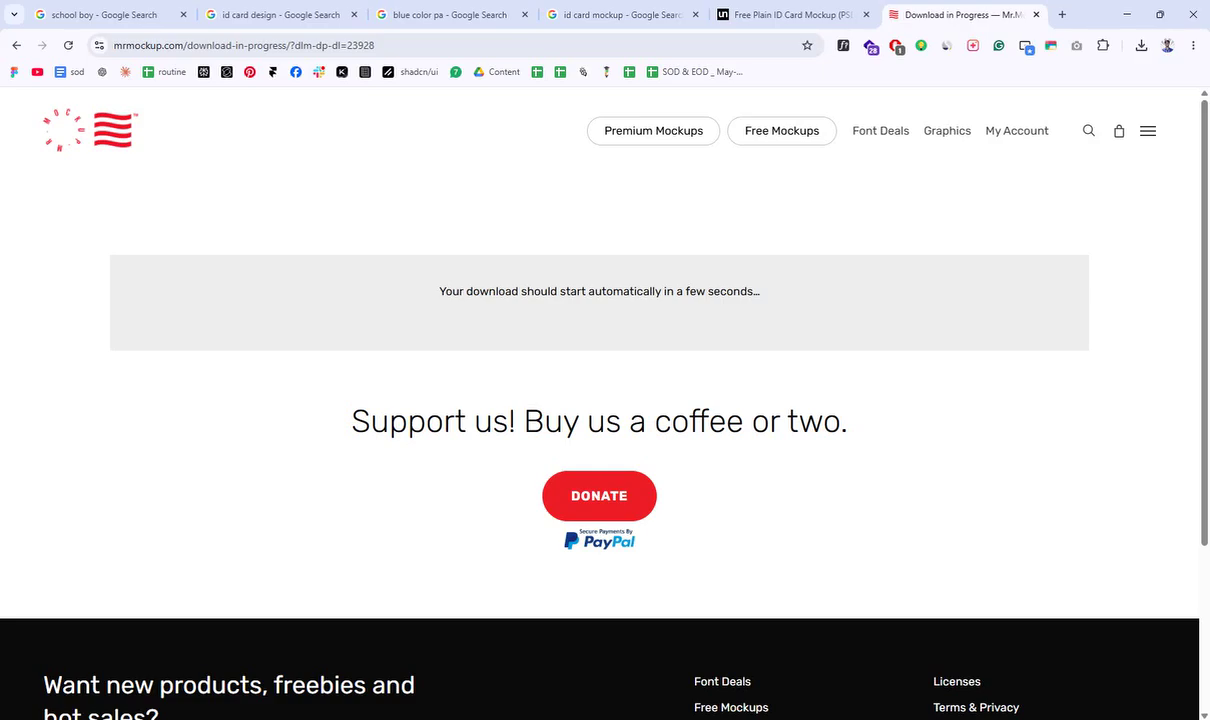
pyautogui.click(494, 662)
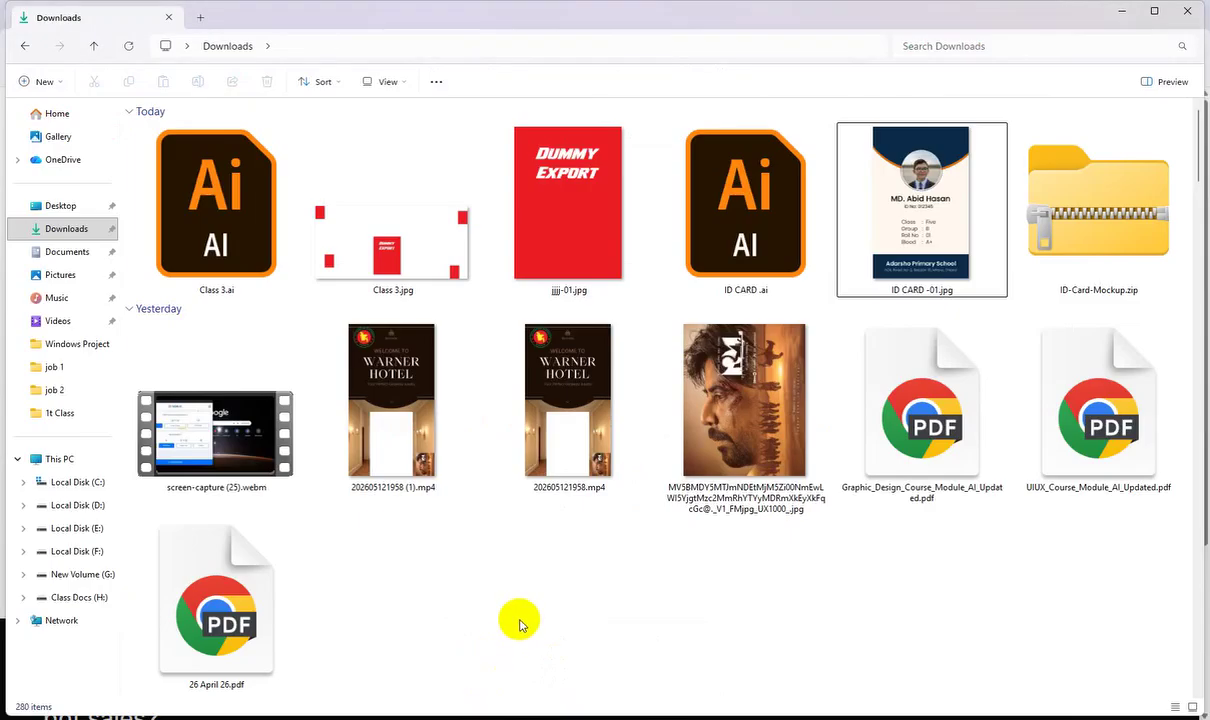
pyautogui.click(590, 719)
pyautogui.click(669, 688)
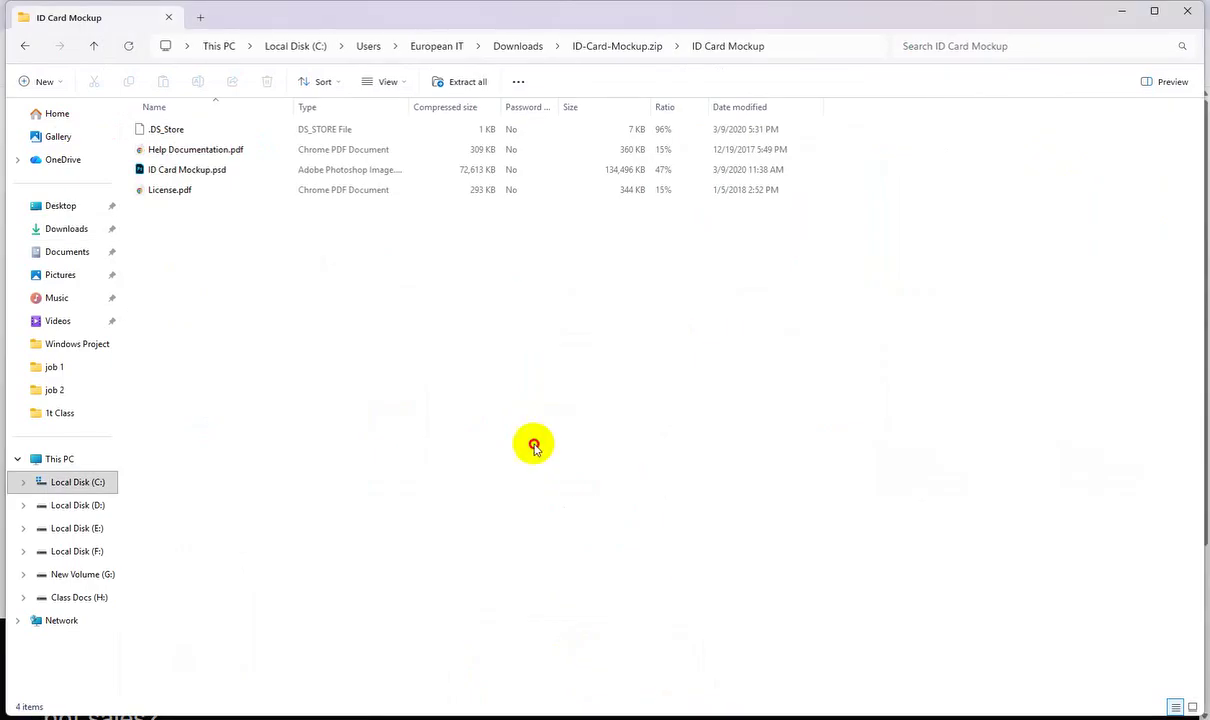
pyautogui.click(199, 170)
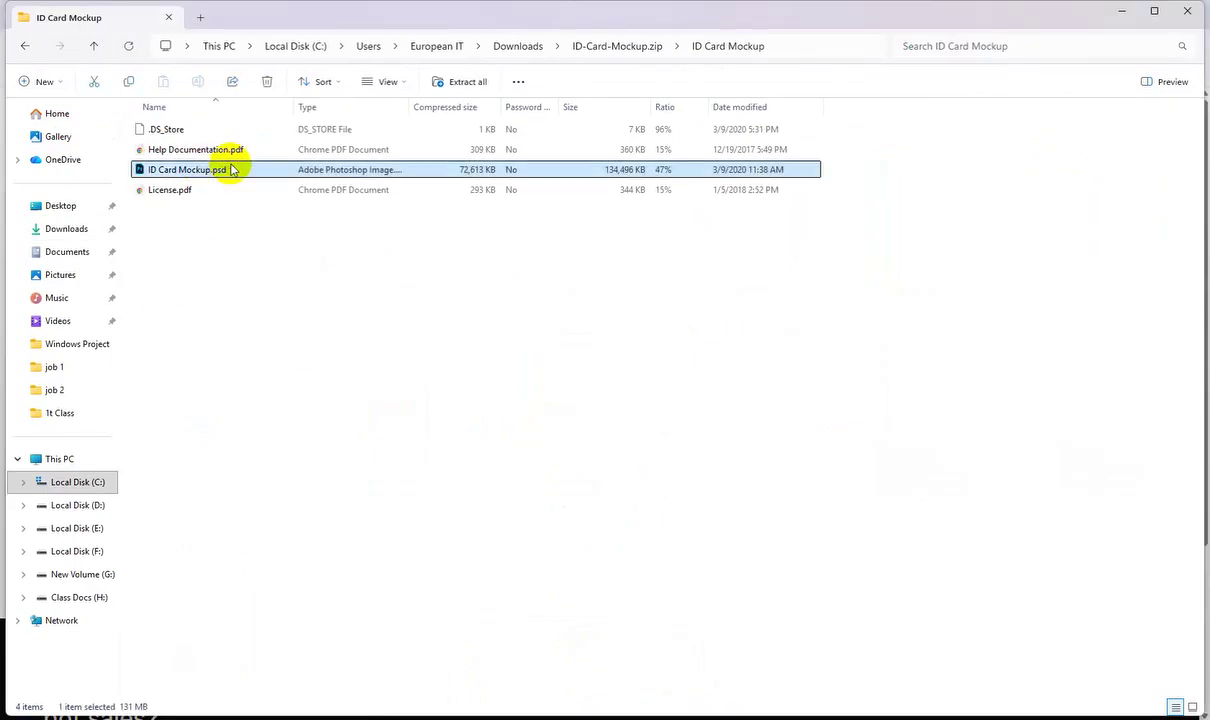
pyautogui.doubleClick(373, 170)
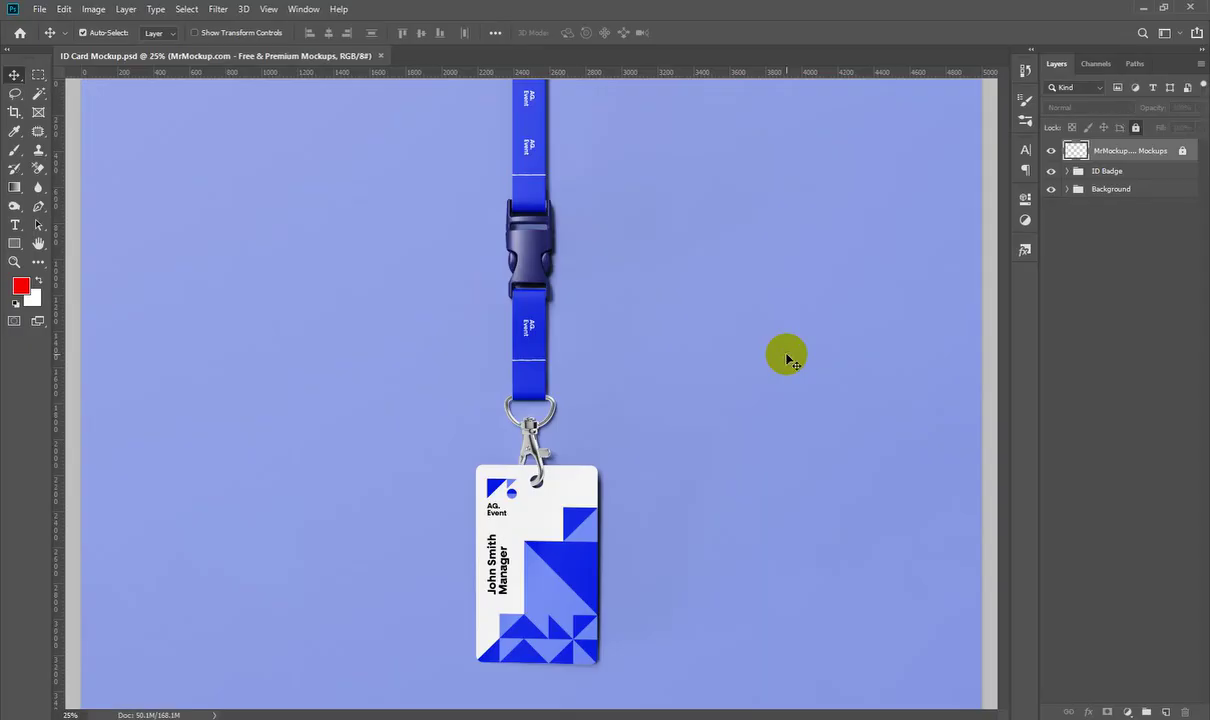
pyautogui.hotkey('ctrl', '-')
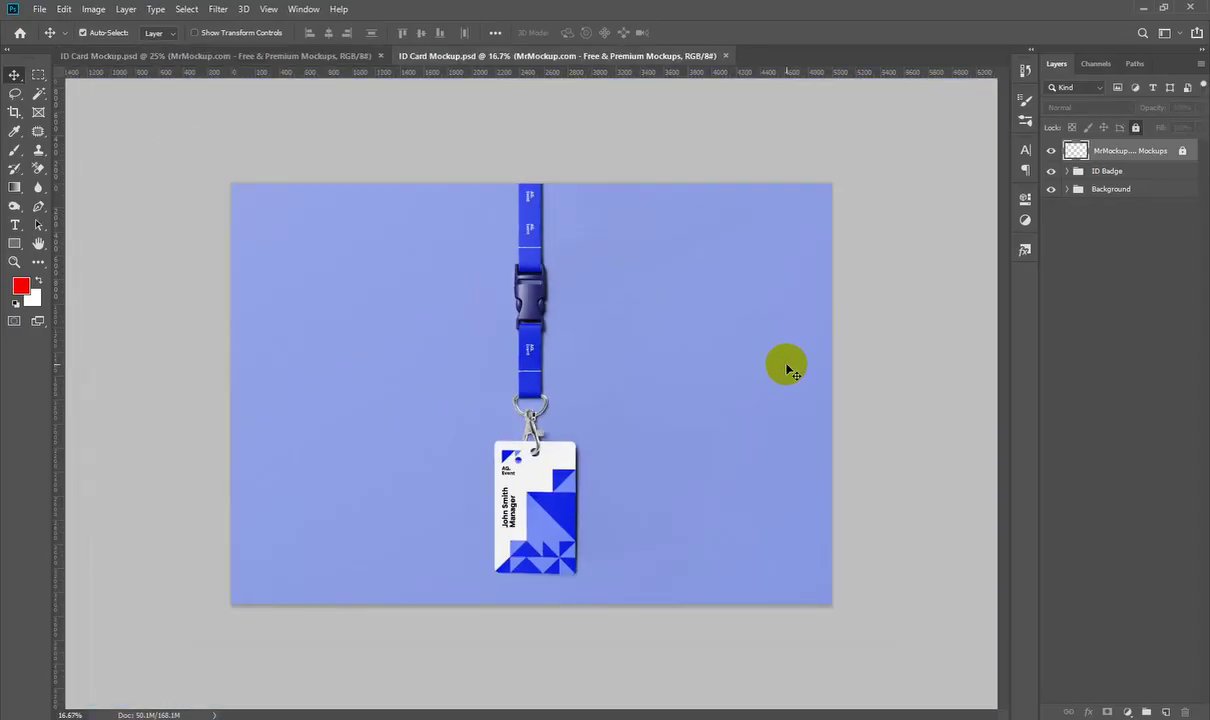
# Step: Open the ID Badge group's [YOUR IMAGE HERE] smart object for editing
pyautogui.click(727, 377)
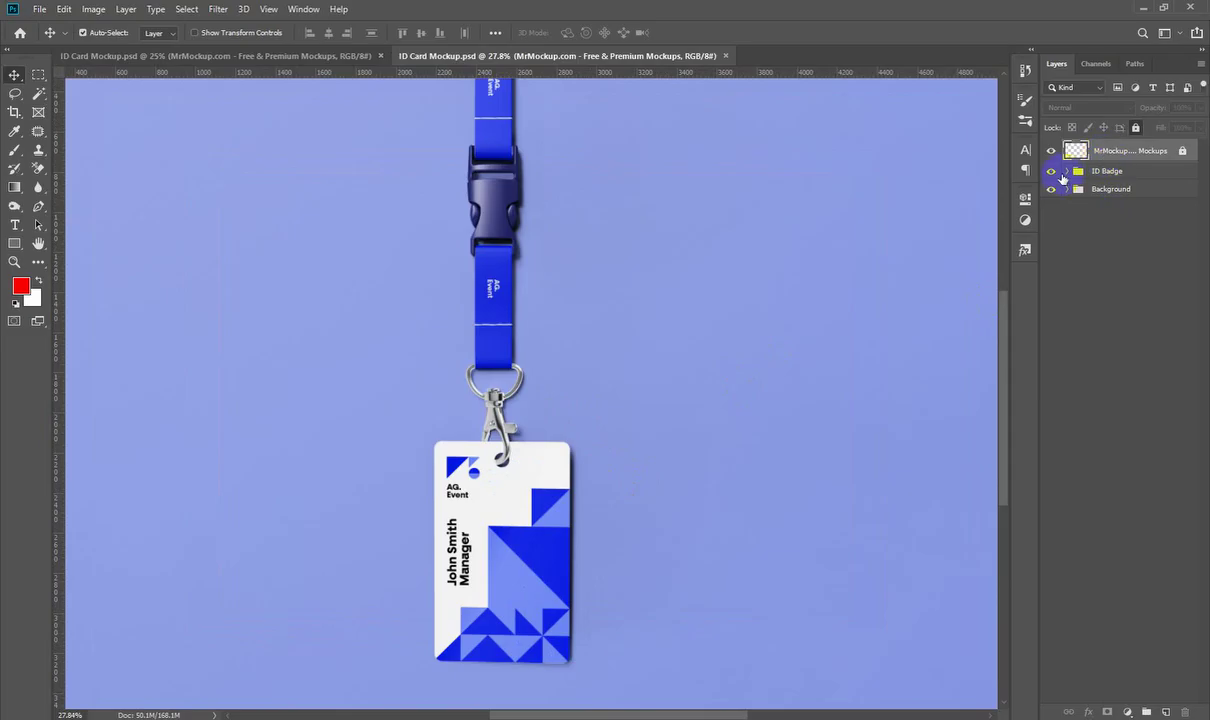
pyautogui.click(1052, 173)
pyautogui.click(1051, 171)
pyautogui.click(1066, 175)
pyautogui.click(1067, 172)
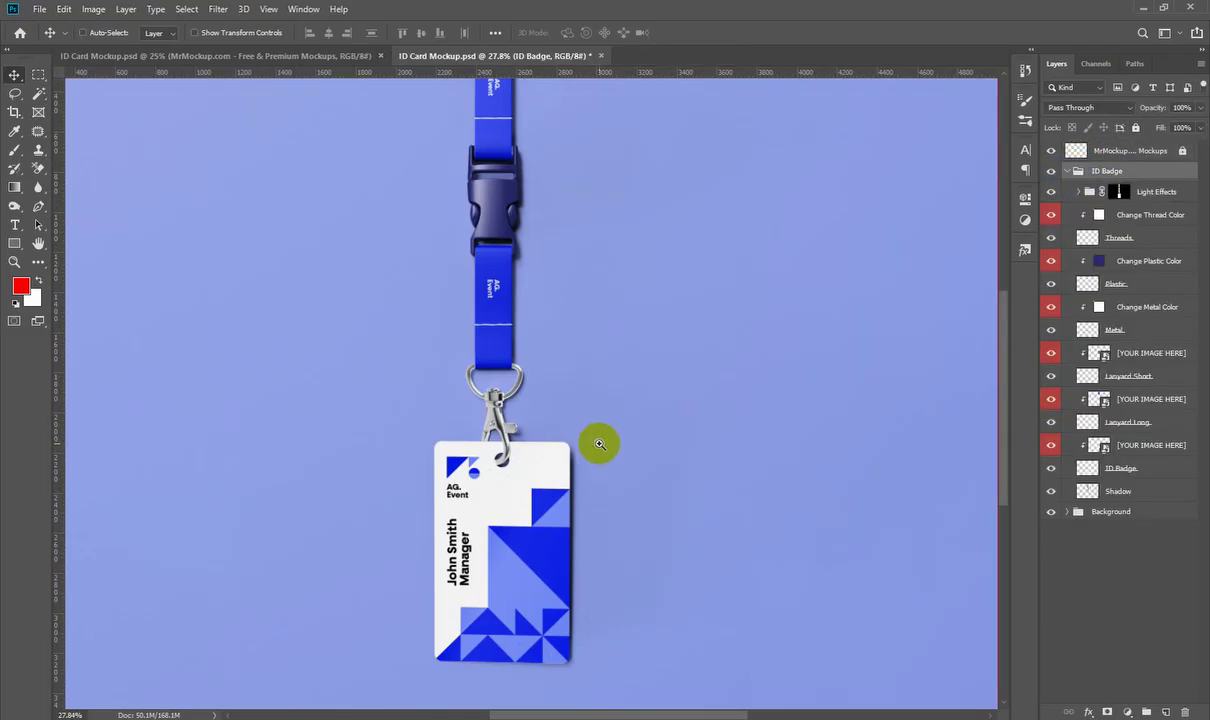
pyautogui.scroll(-5, 540, 440)
pyautogui.click(1100, 445)
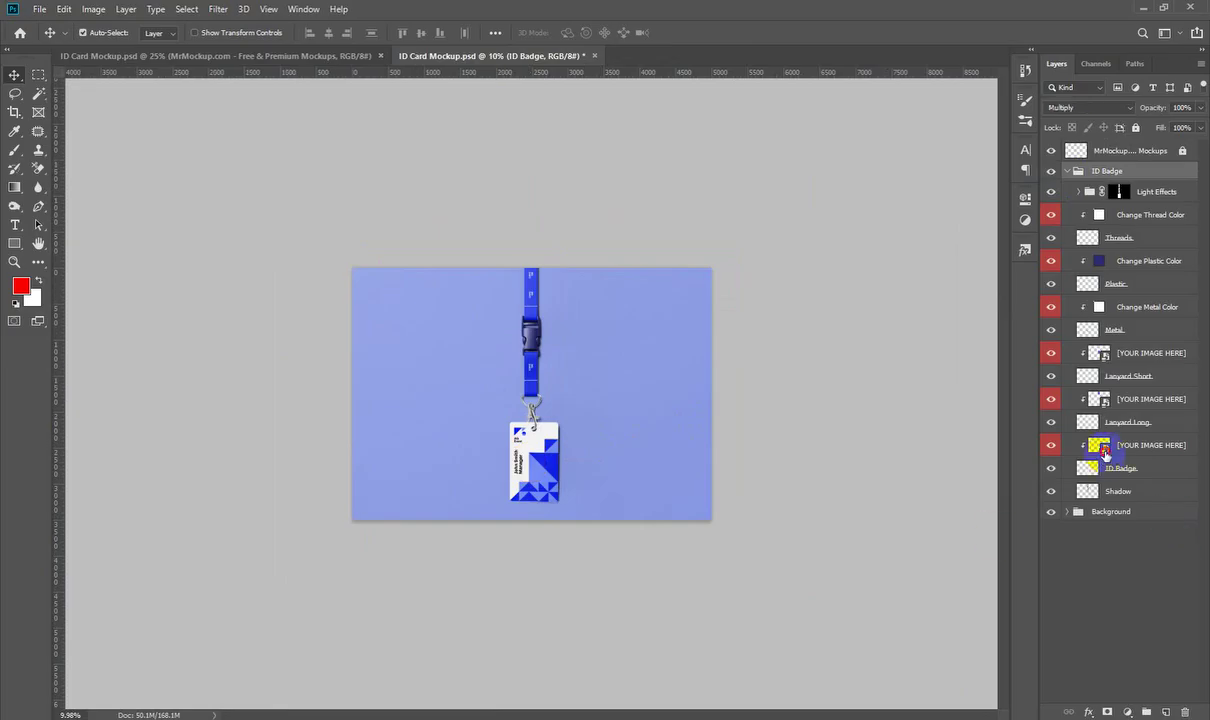
pyautogui.doubleClick(1101, 447)
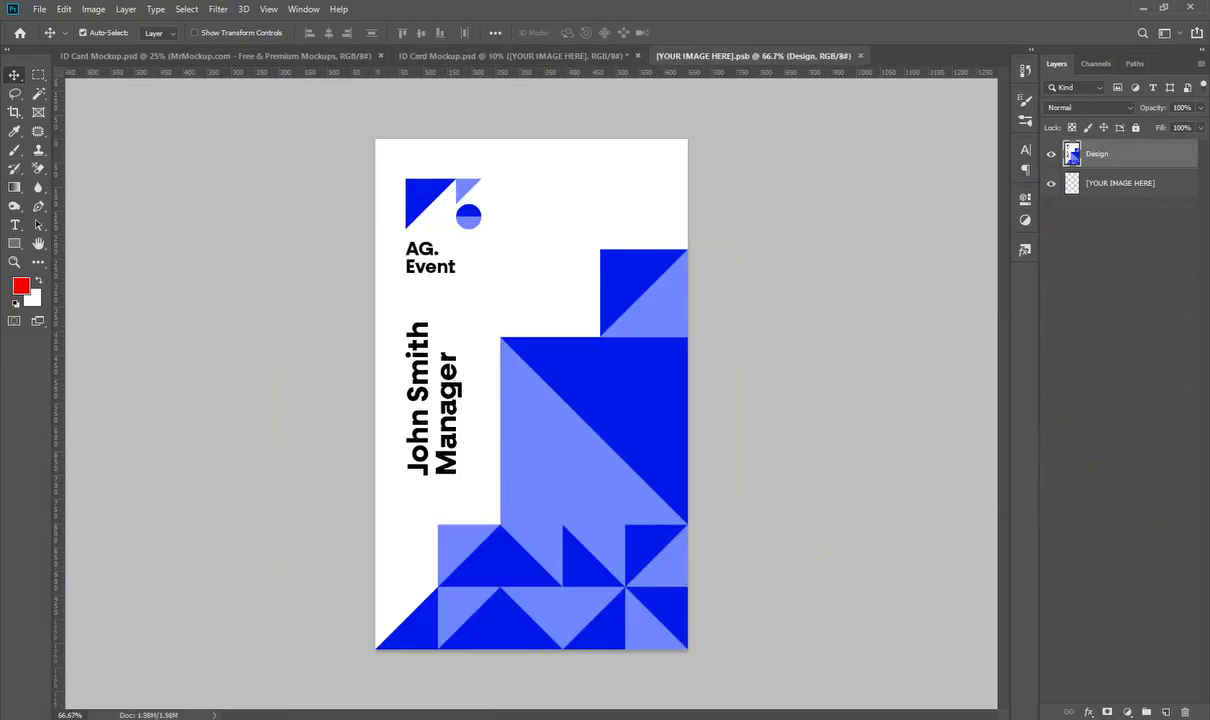
# Step: Place ID CARD -01.jpg from Downloads, stretch it to fill the card, and close the smart object
pyautogui.moveTo(570, 697)
pyautogui.click(478, 660)
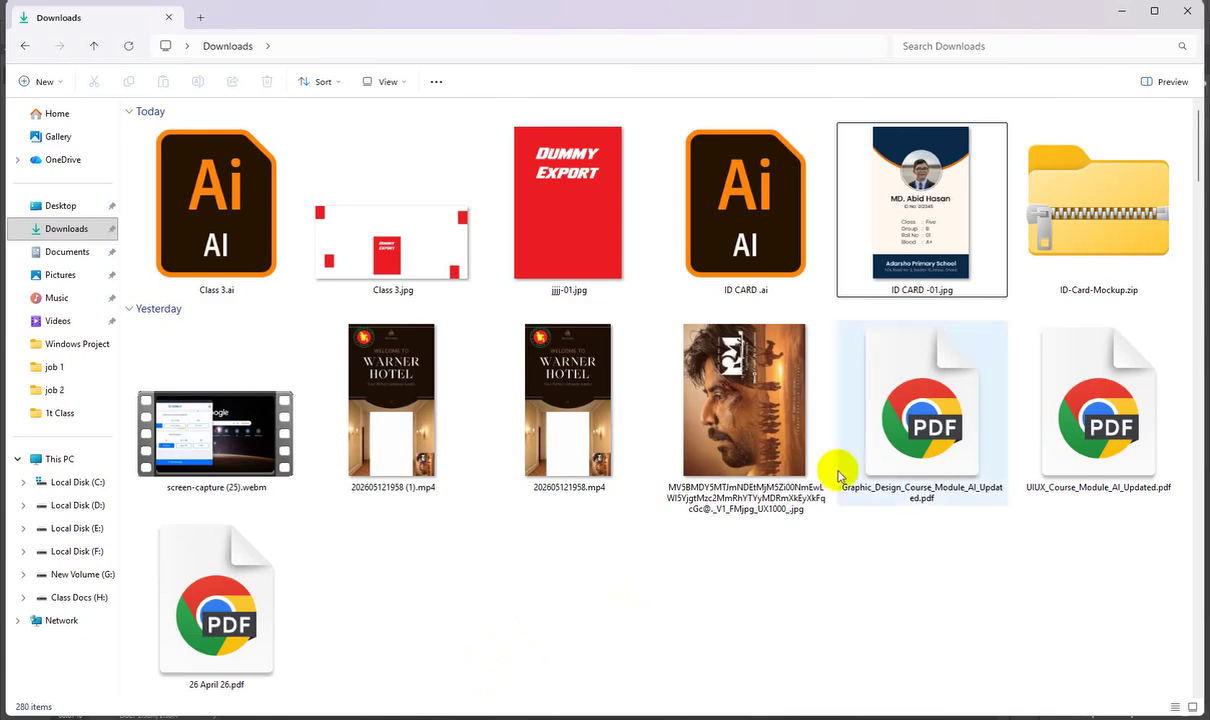
pyautogui.moveTo(920, 220); pyautogui.dragTo(581, 362)
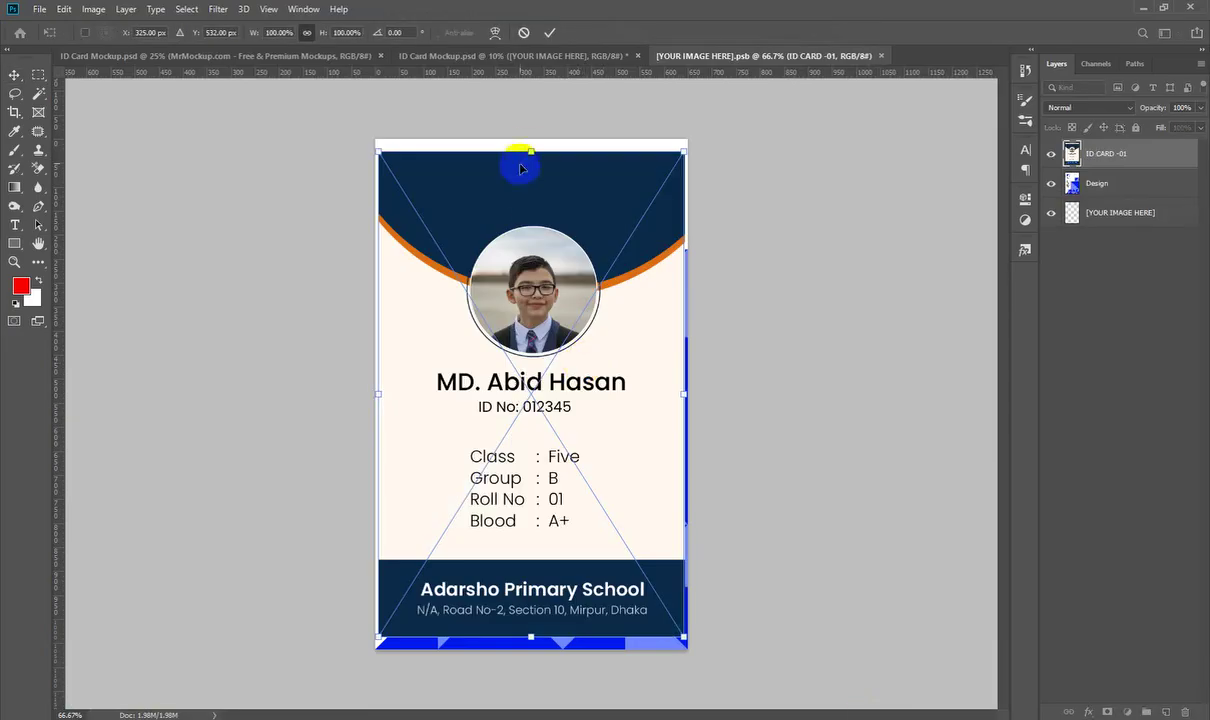
pyautogui.moveTo(531, 152); pyautogui.dragTo(531, 139)
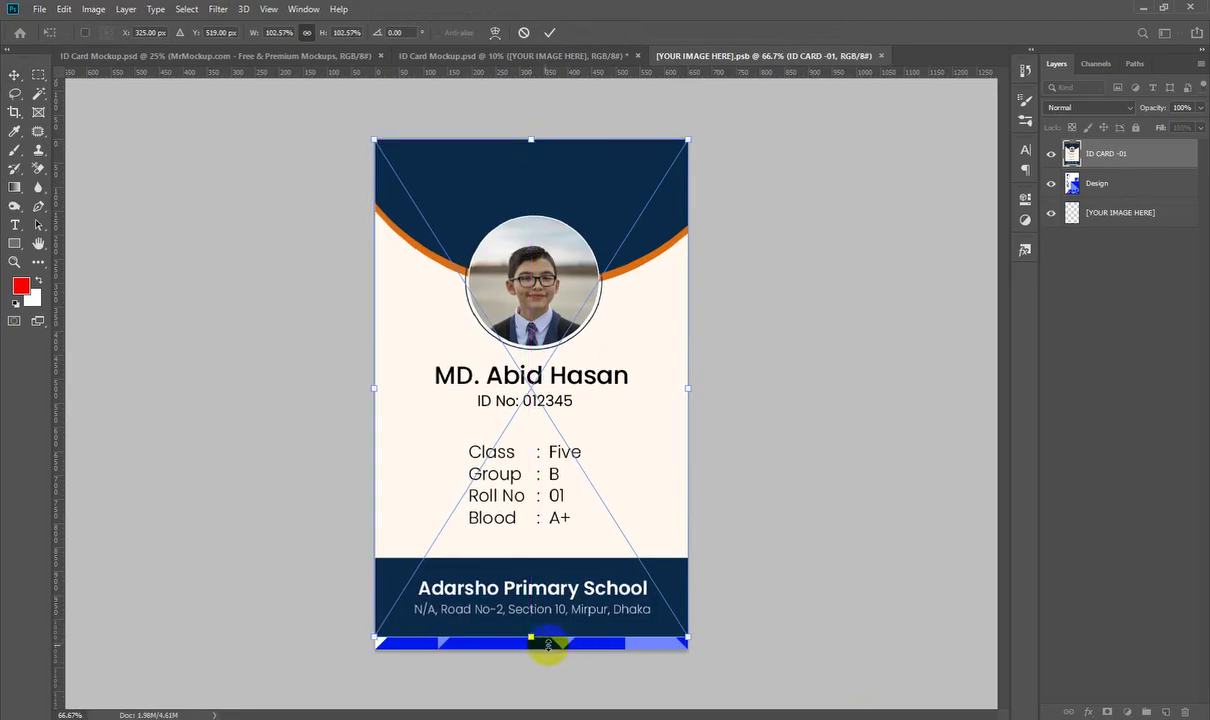
pyautogui.moveTo(531, 637); pyautogui.dragTo(531, 649)
pyautogui.click(872, 230)
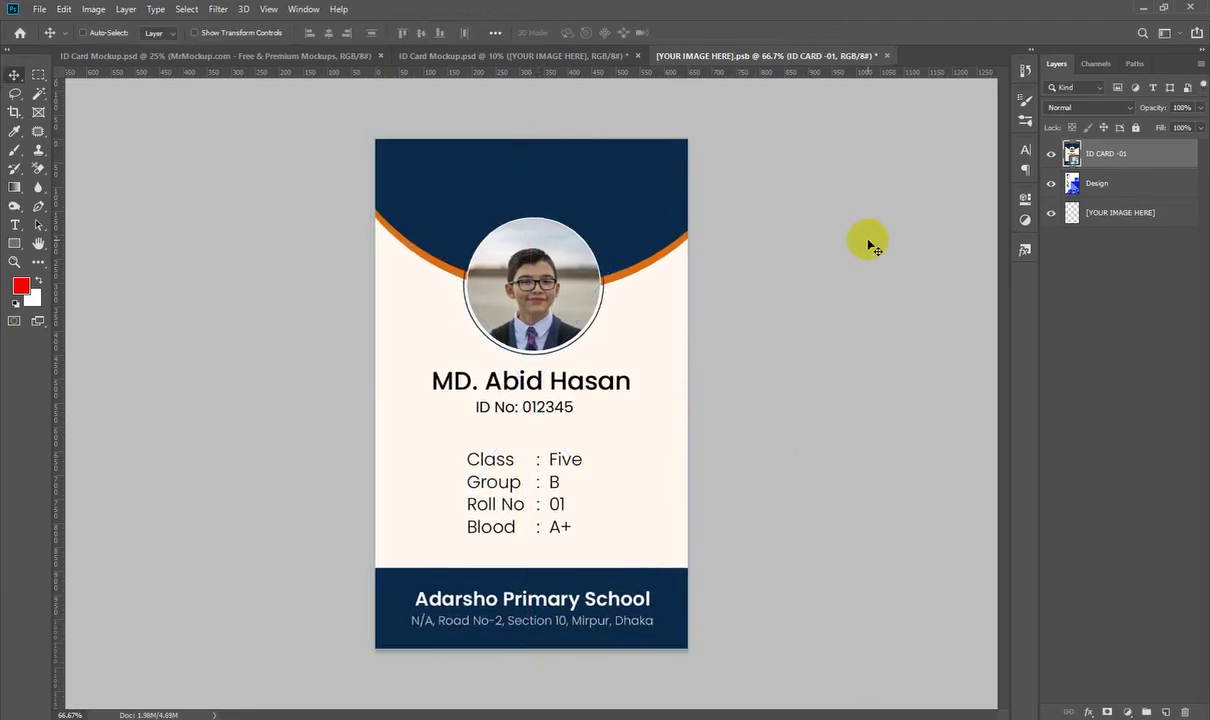
pyautogui.click(880, 56)
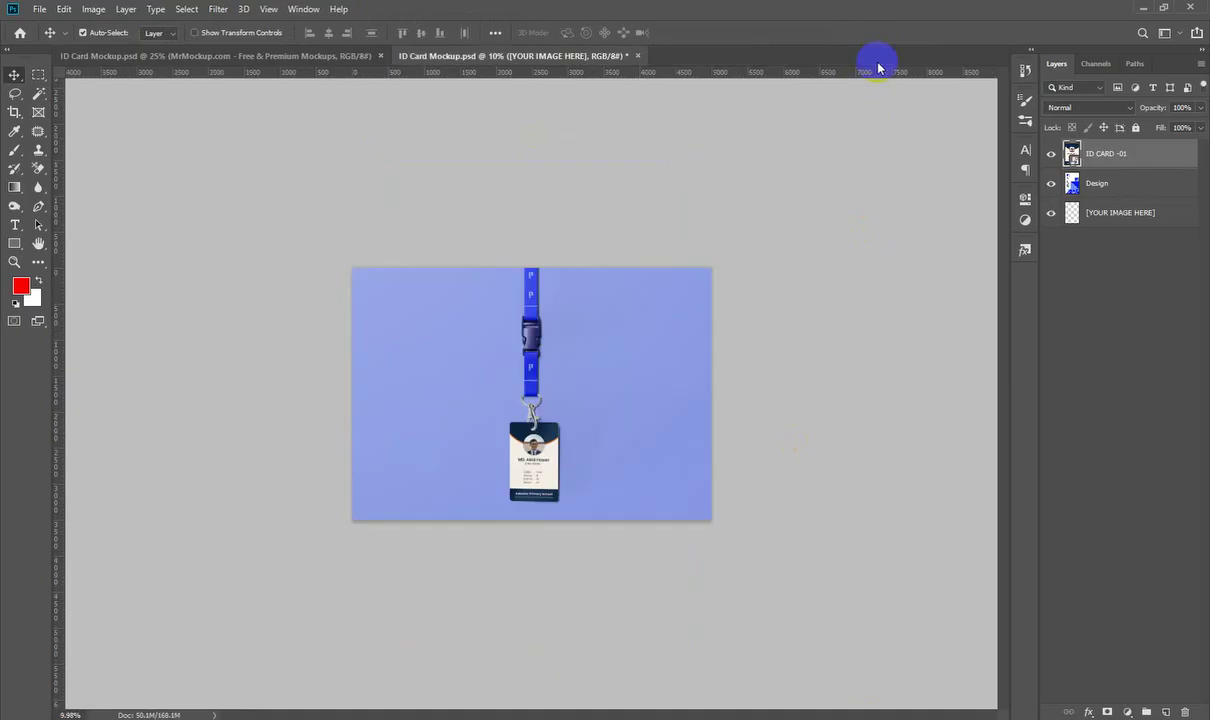
# Step: Set the background fill to the card's sampled off-white, lightened to #faf5ed
pyautogui.moveTo(532, 451); pyautogui.dragTo(575, 436)
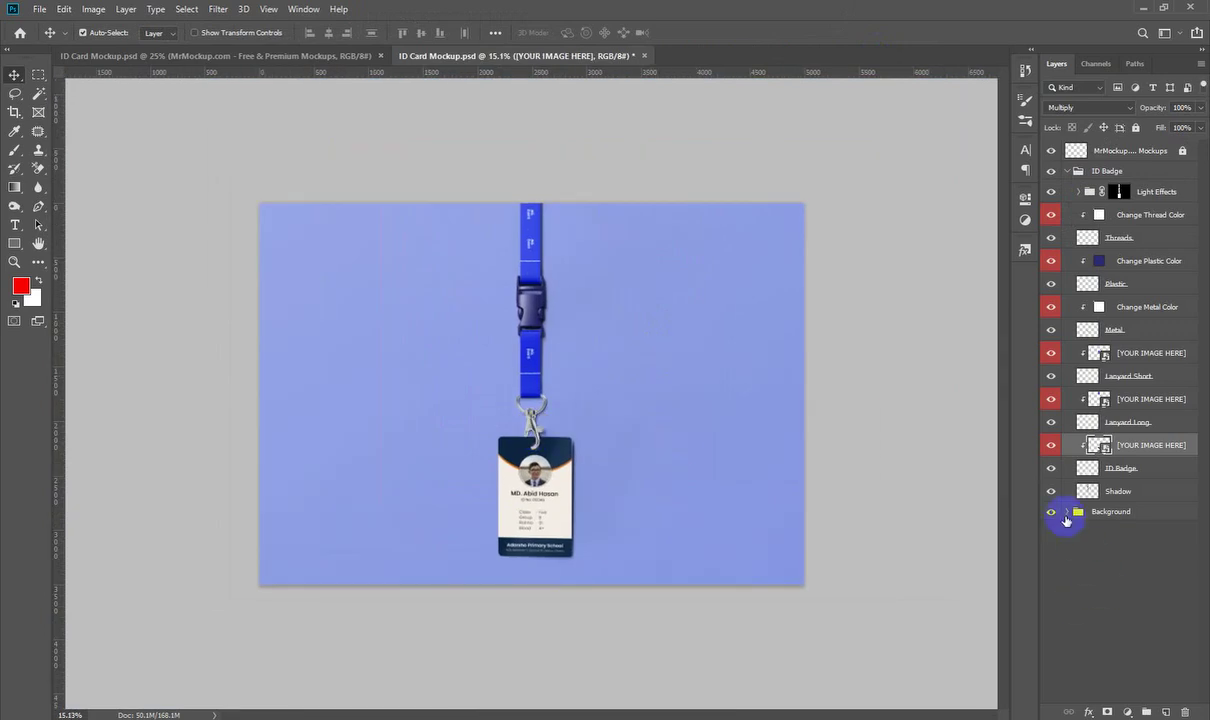
pyautogui.click(1067, 511)
pyautogui.doubleClick(1089, 554)
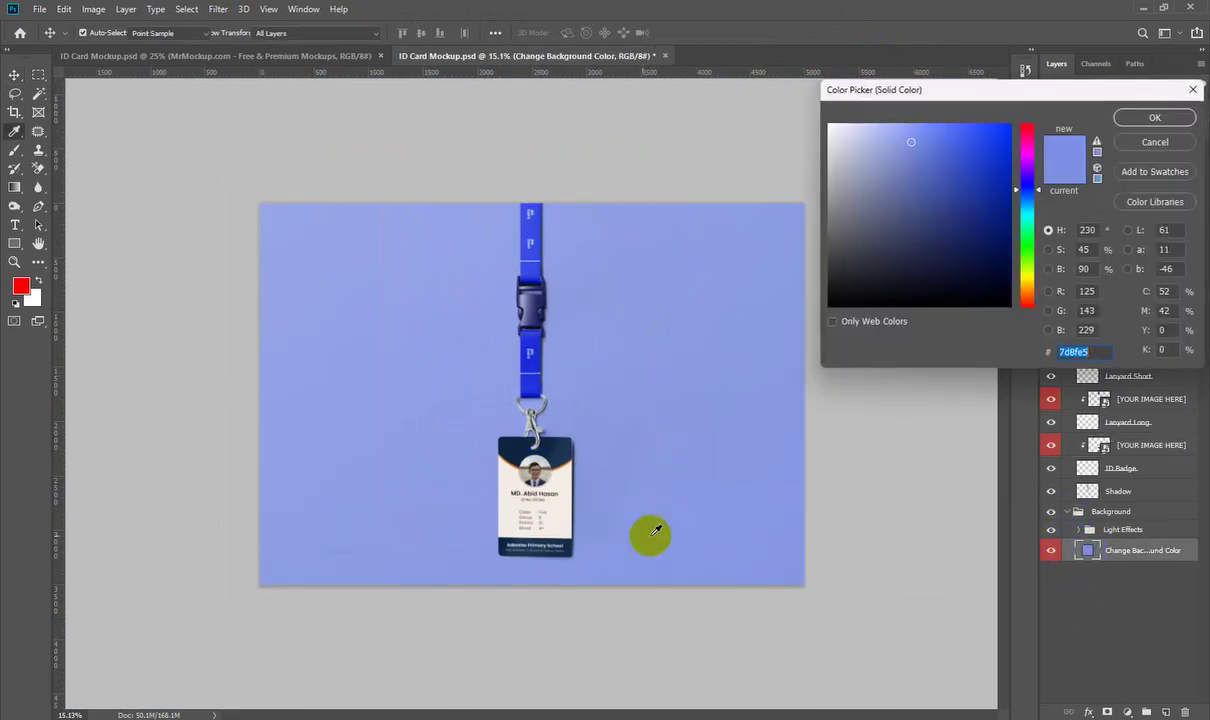
pyautogui.click(574, 484)
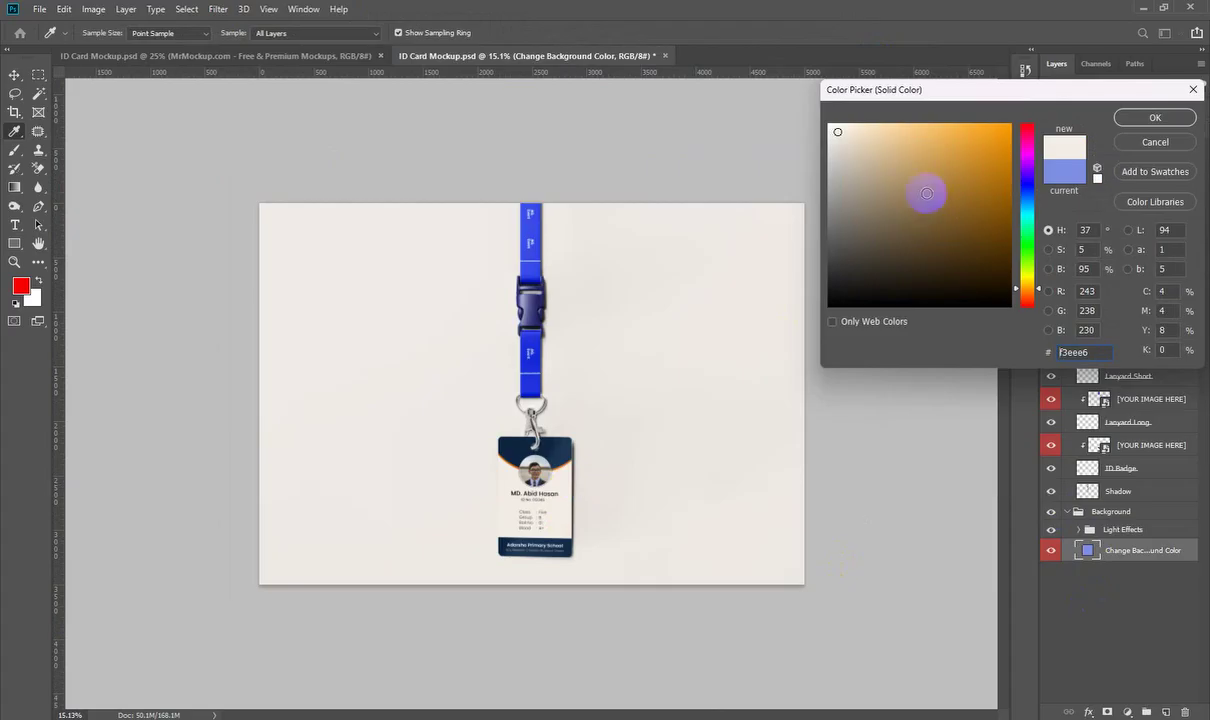
pyautogui.moveTo(840, 135); pyautogui.dragTo(836, 126)
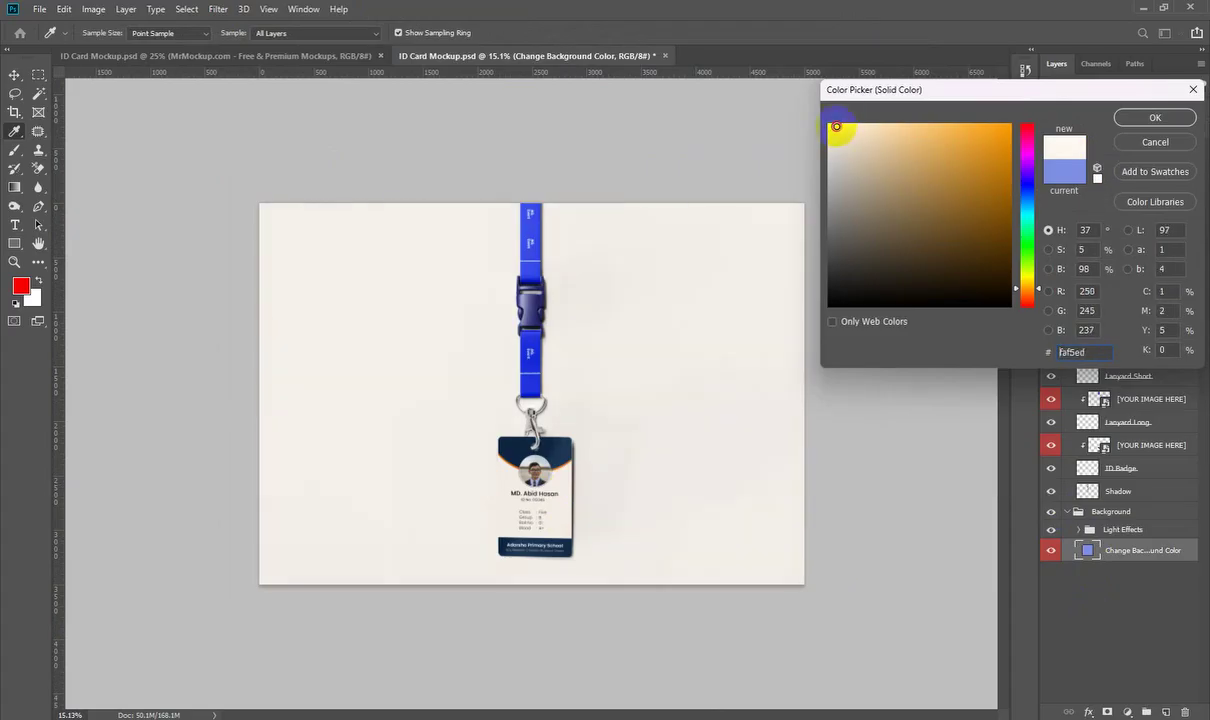
pyautogui.click(1153, 117)
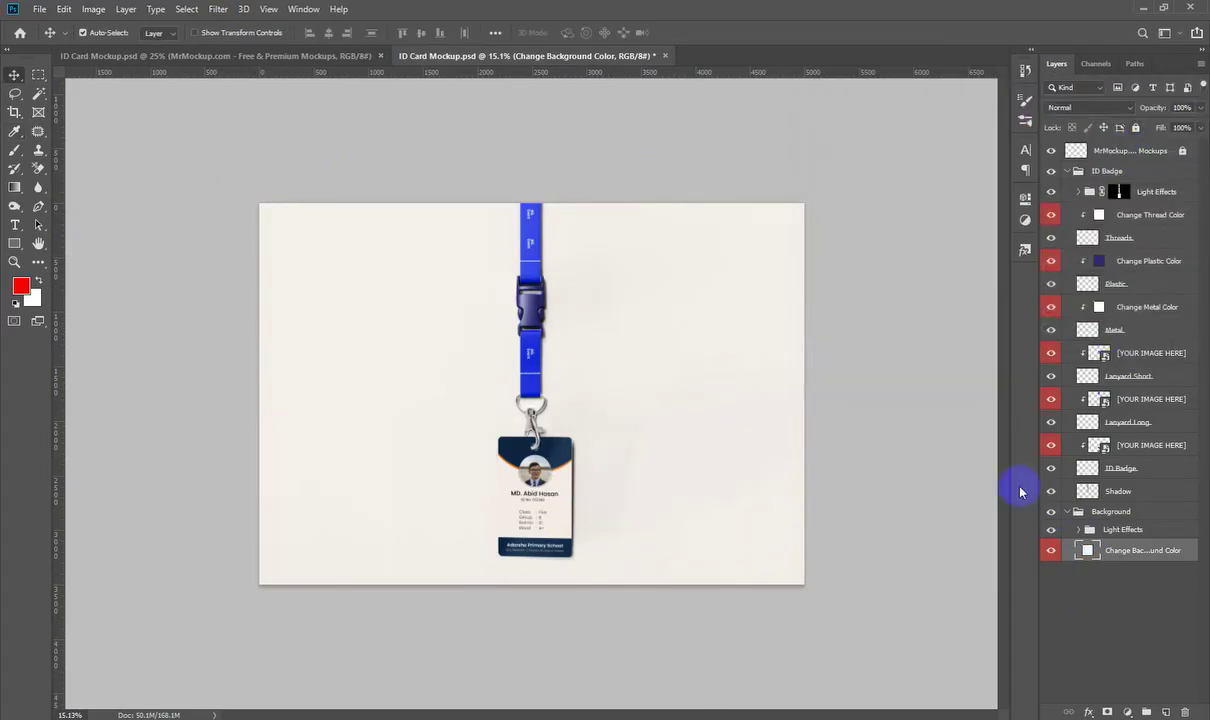
# Step: Recolour the lanyard buckle's plastic to dark navy #19324d
pyautogui.moveTo(392, 311); pyautogui.dragTo(873, 296)
pyautogui.doubleClick(1099, 260)
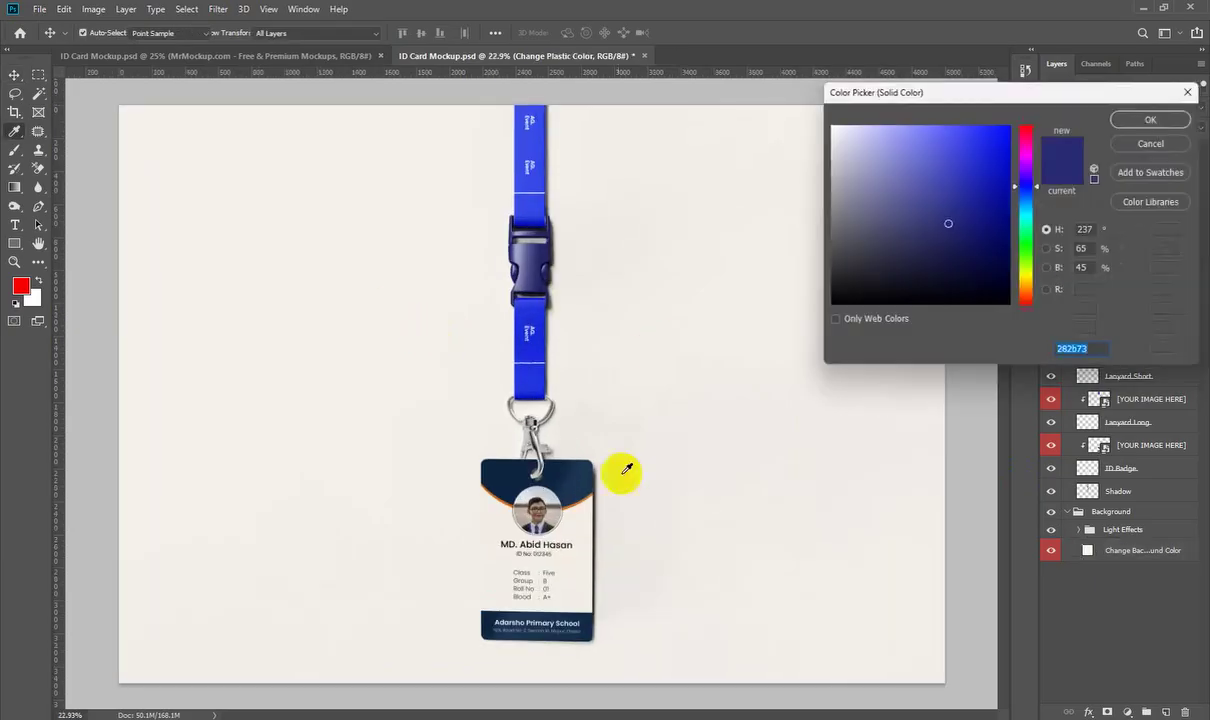
pyautogui.click(1152, 119)
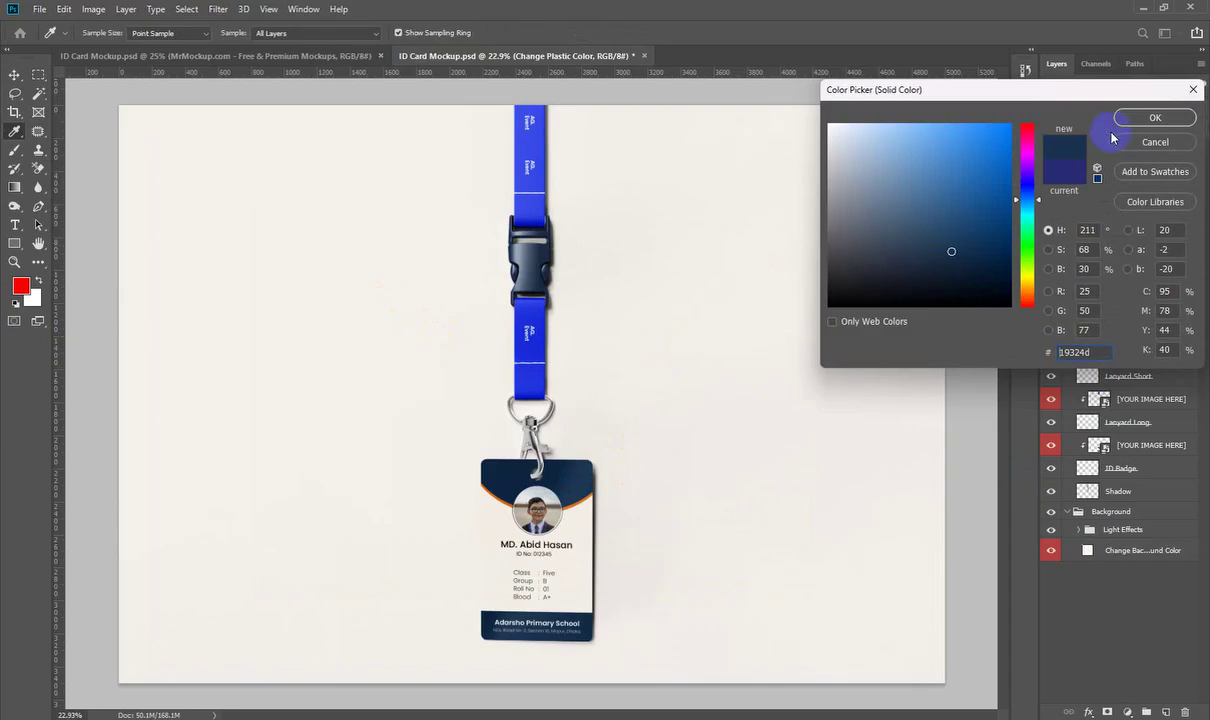
pyautogui.click(1080, 191)
pyautogui.click(1094, 215)
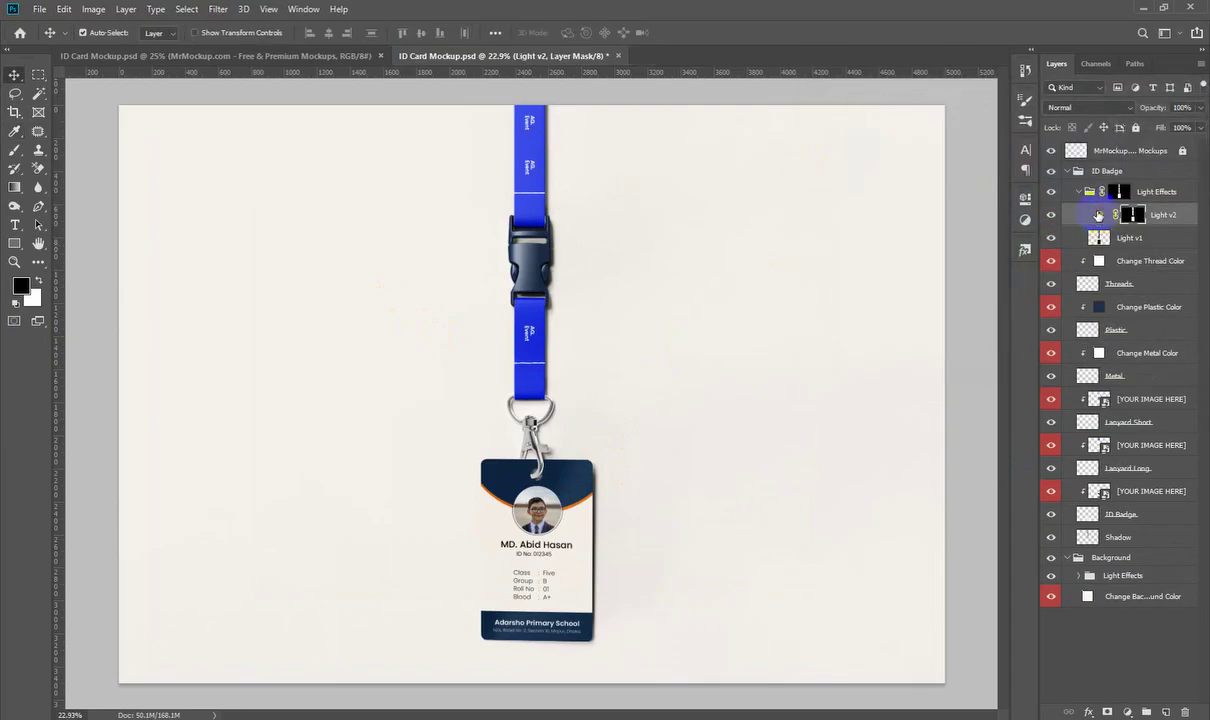
# Step: Nudge the Light v2 curve point slightly right to brighten the lighting
pyautogui.doubleClick(1098, 215)
pyautogui.moveTo(950, 306); pyautogui.dragTo(959, 307)
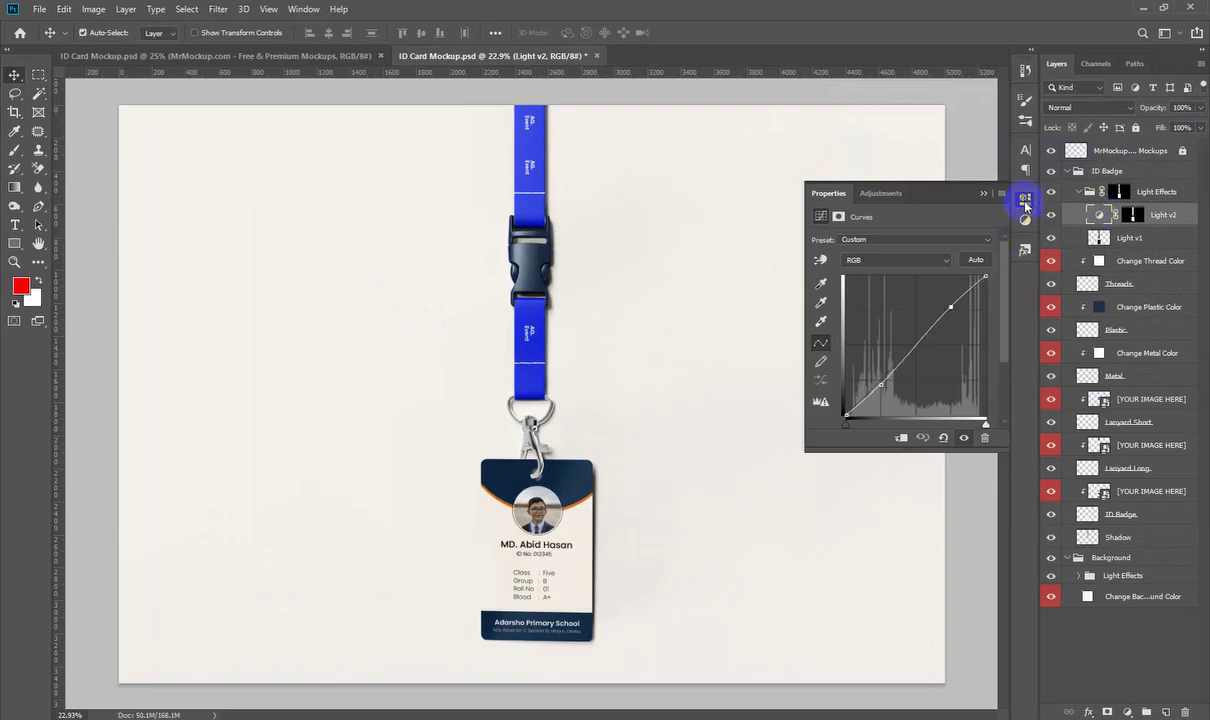
pyautogui.click(1024, 197)
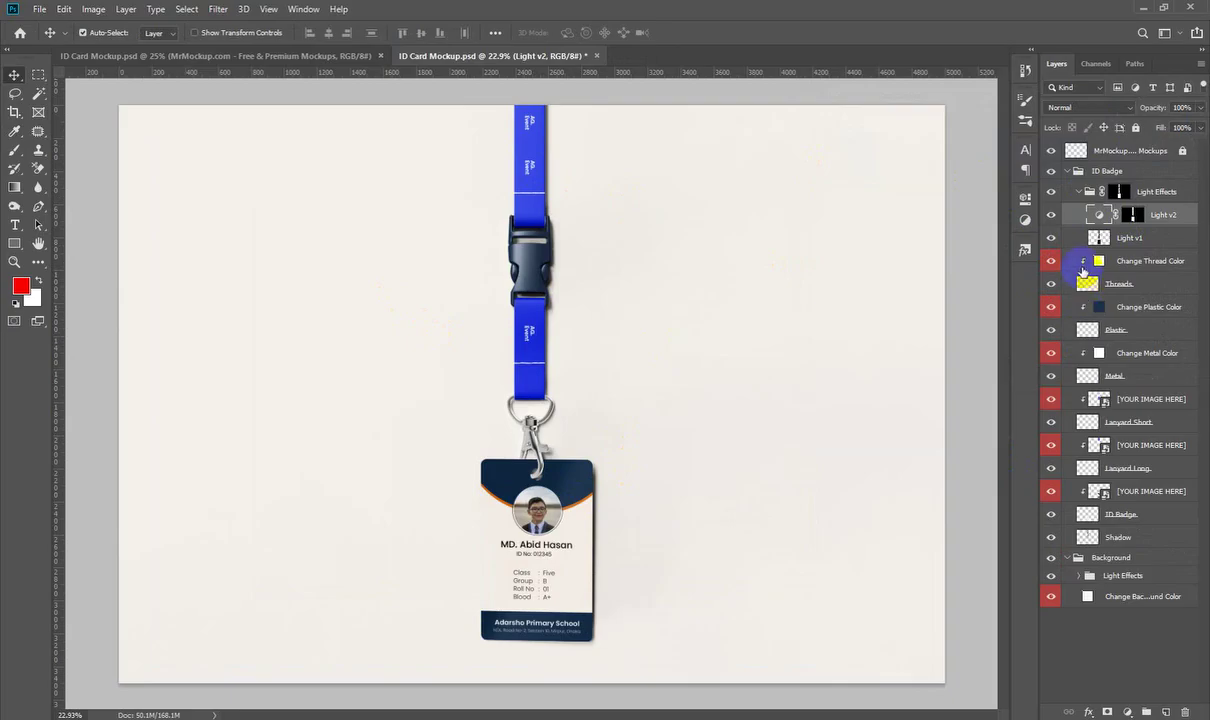
# Step: Toggle the plastic and thread colour layers off and on to compare, then collapse Light Effects
pyautogui.click(1087, 308)
pyautogui.click(1051, 307)
pyautogui.click(1051, 307)
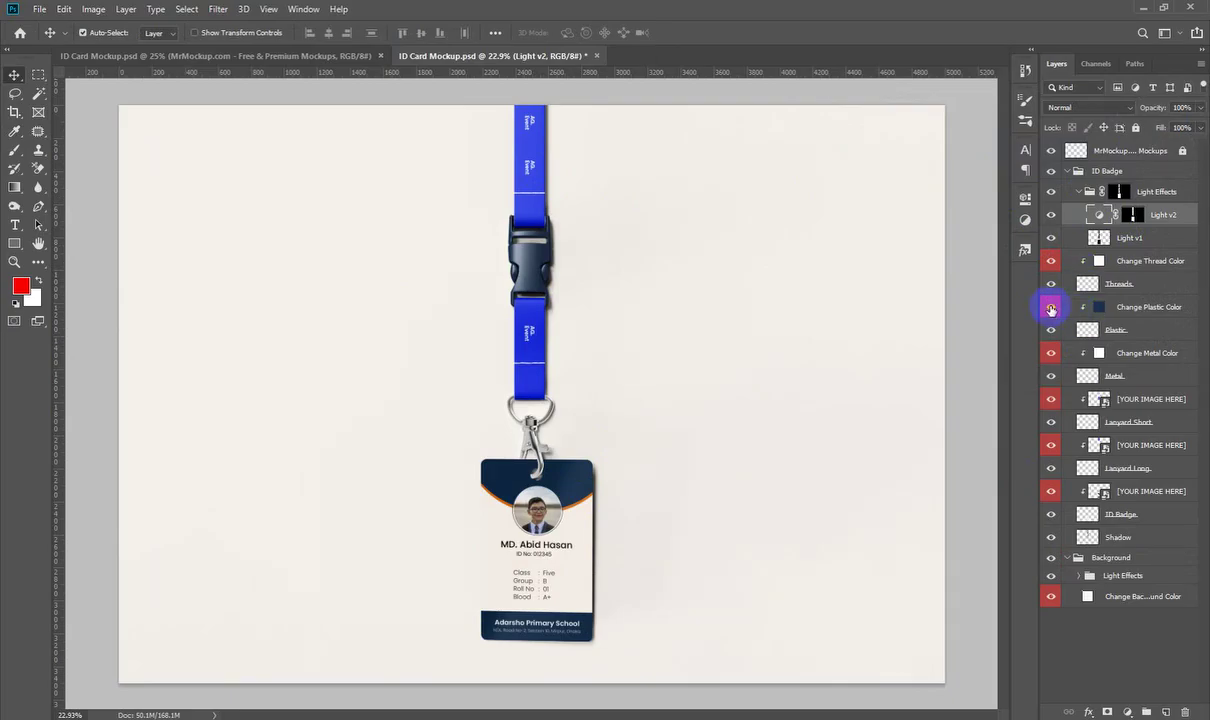
pyautogui.click(1049, 261)
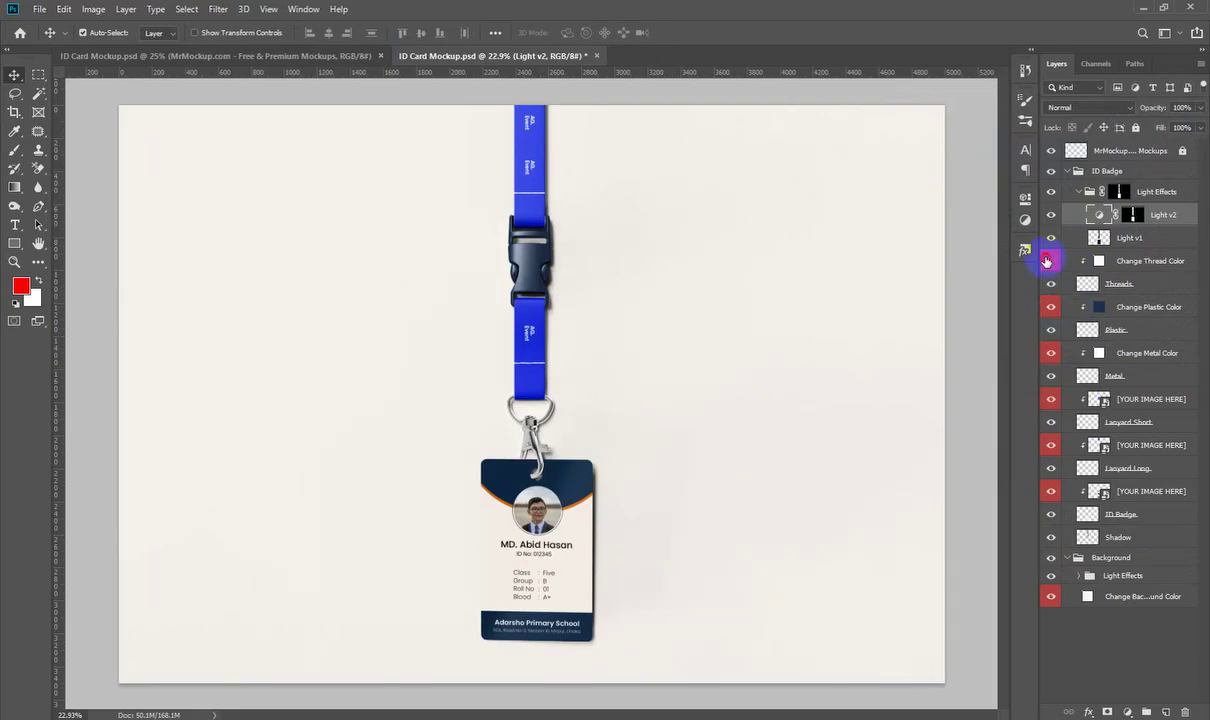
pyautogui.click(1051, 262)
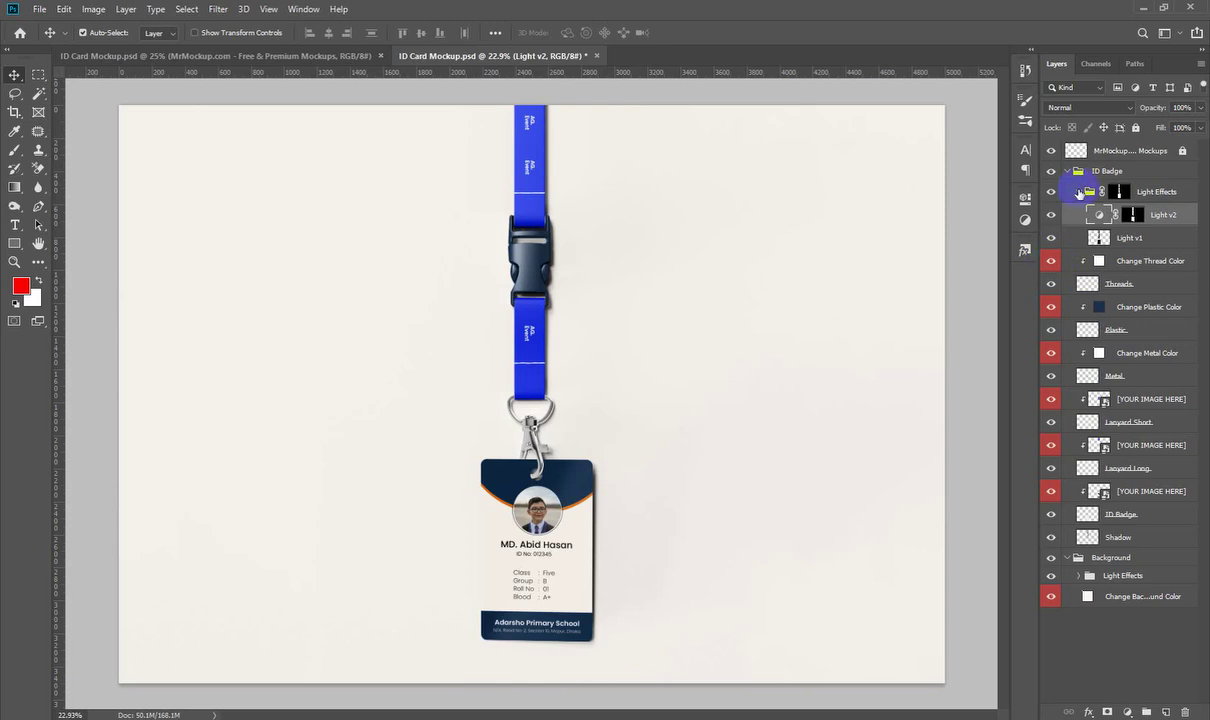
pyautogui.click(1079, 192)
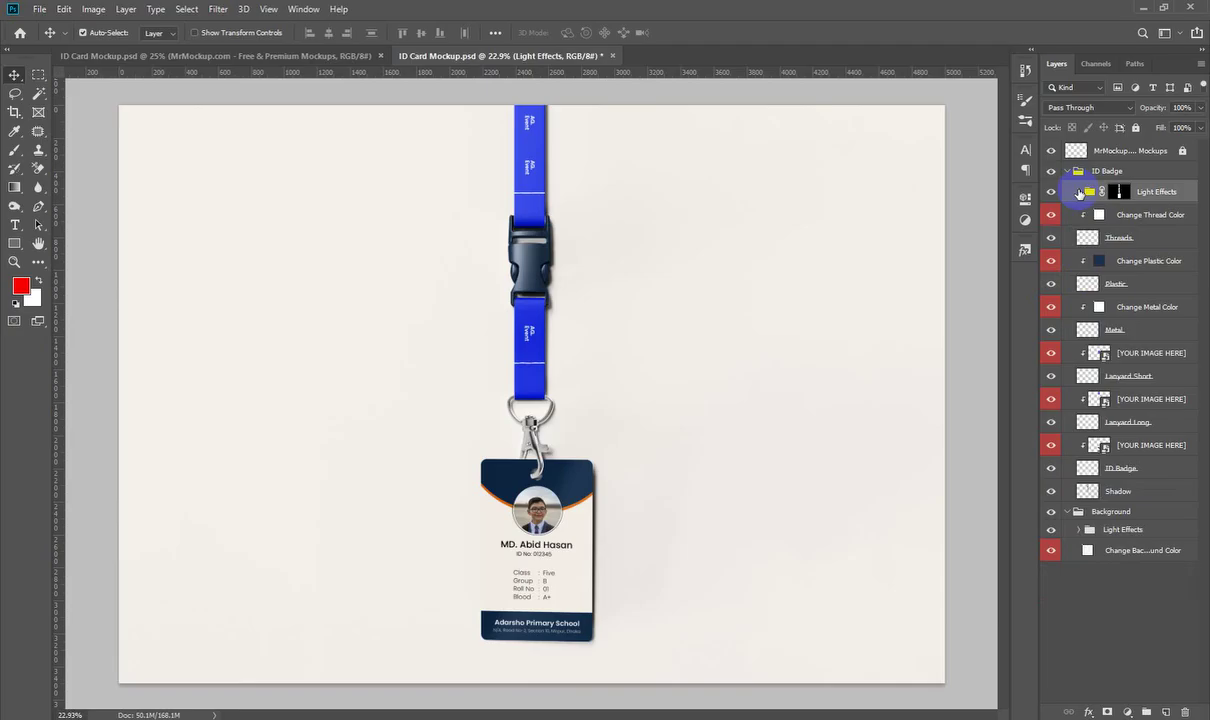
# Step: Change the background fill to warmer cream #fff0d9 and fit the whole mockup in view
pyautogui.scroll(3, 740, 475)
pyautogui.scroll(-6, 656, 360)
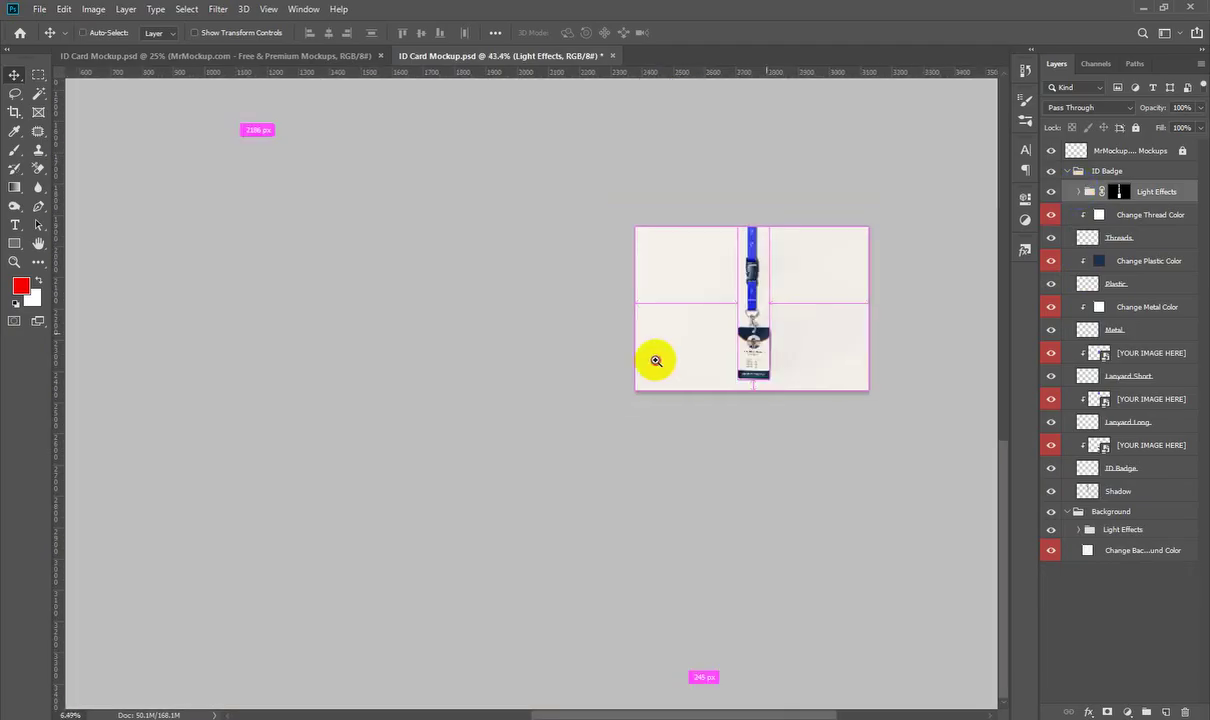
pyautogui.hotkey('ctrl', '0')
pyautogui.doubleClick(1087, 550)
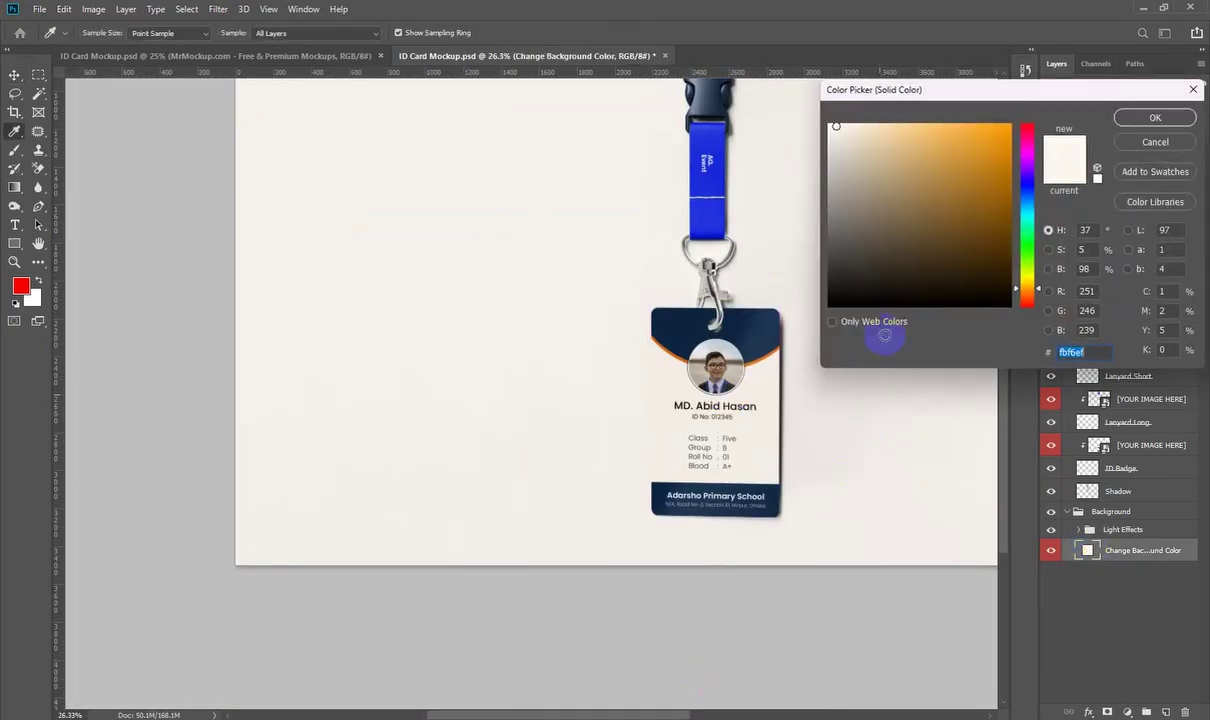
pyautogui.moveTo(845, 132); pyautogui.dragTo(857, 117)
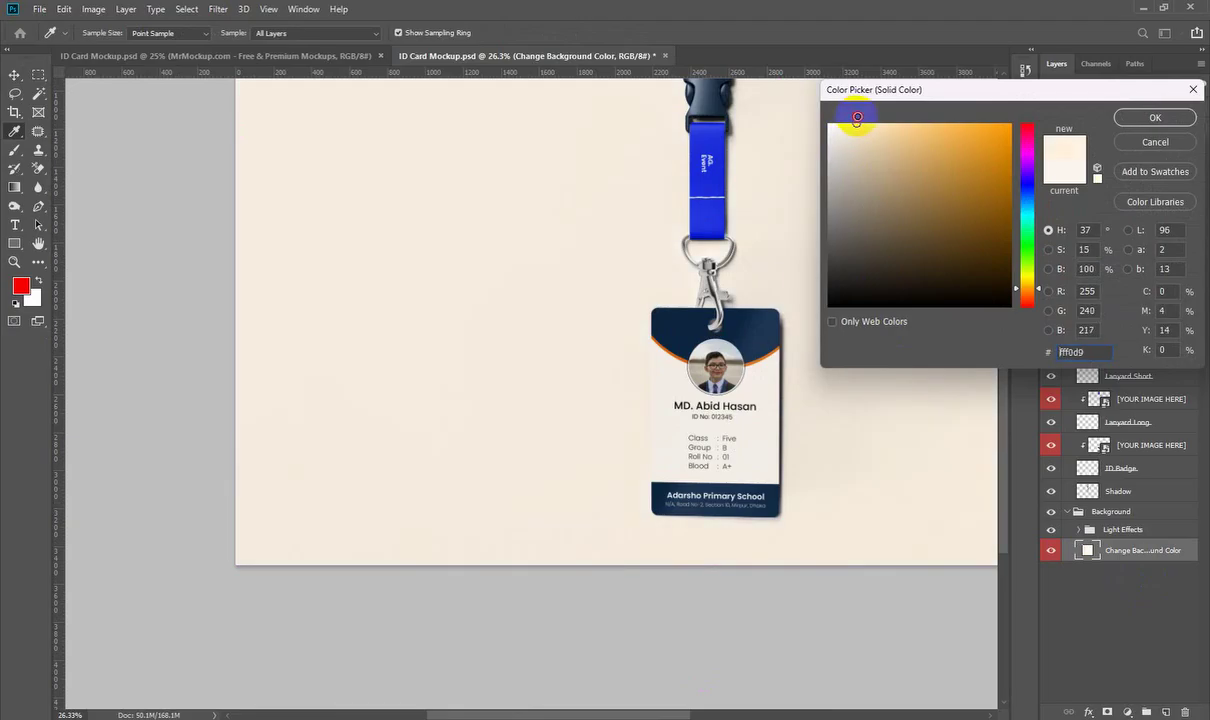
pyautogui.click(1130, 117)
pyautogui.press('v')
pyautogui.hotkey('ctrl', '0')
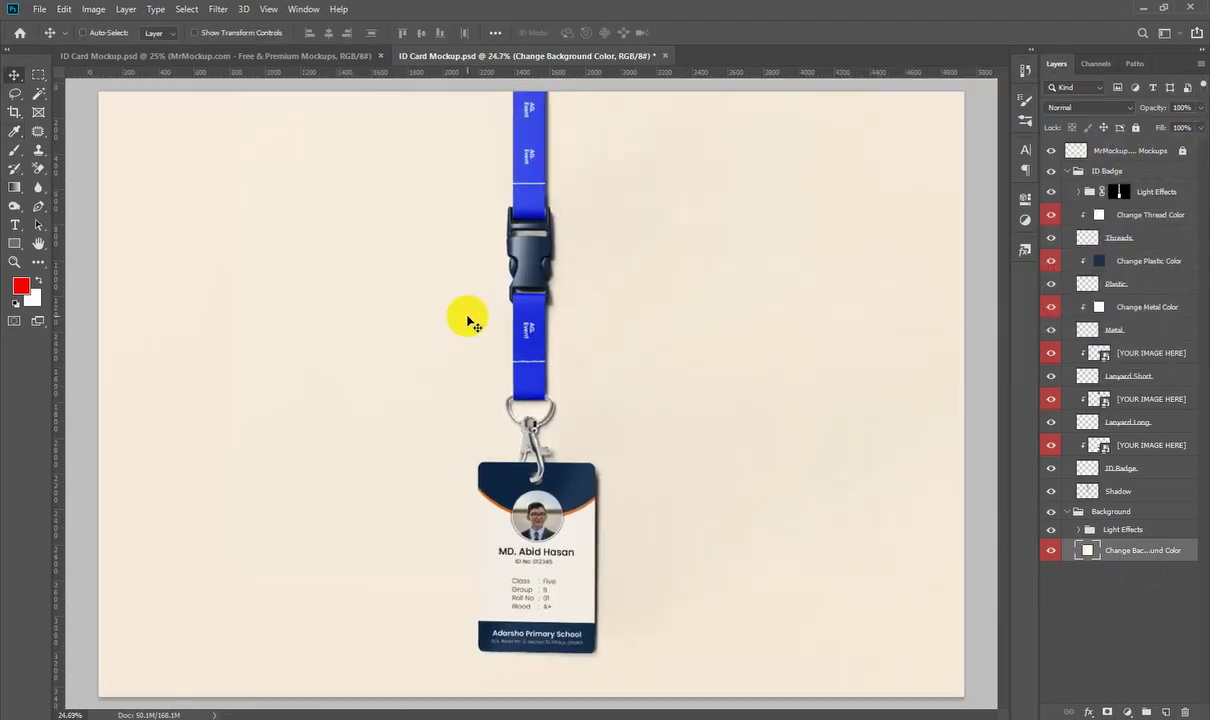
pyautogui.hotkey('ctrl', '-')
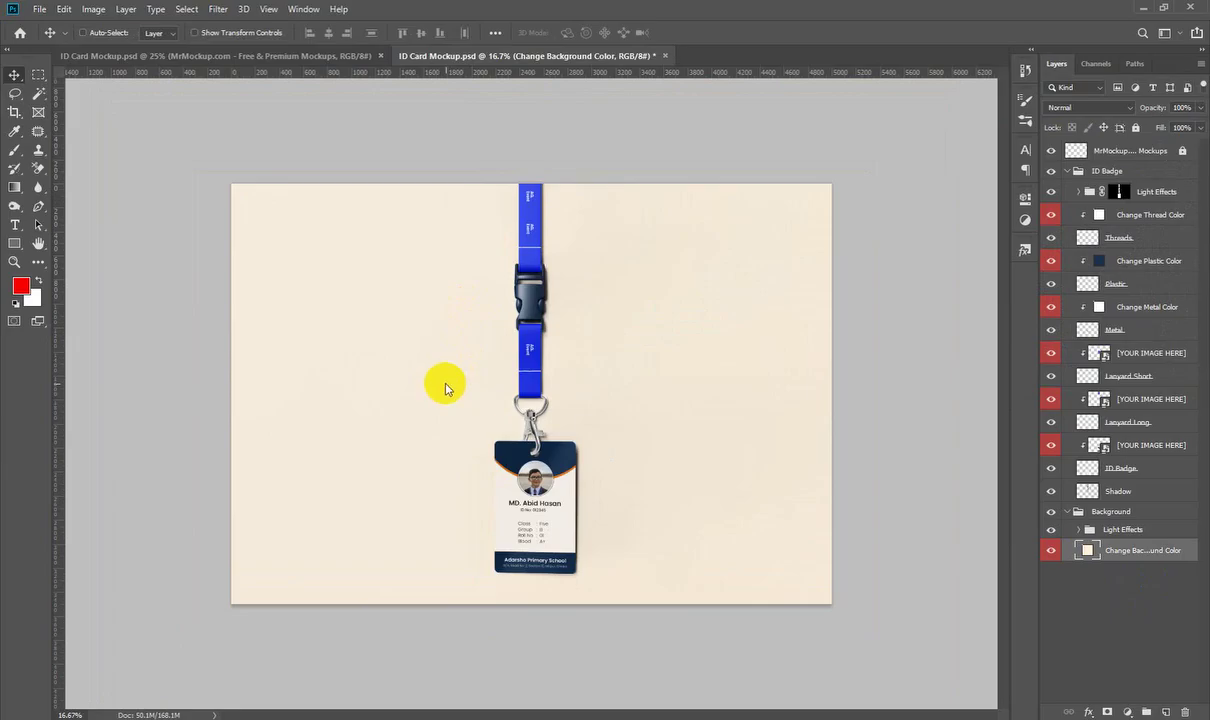
pyautogui.hotkey('ctrl', 'shift', 's')
# Step: Save the mockup as ID Card Mockup.jpg in Downloads, then bring up the Downloads folder
pyautogui.click(149, 294)
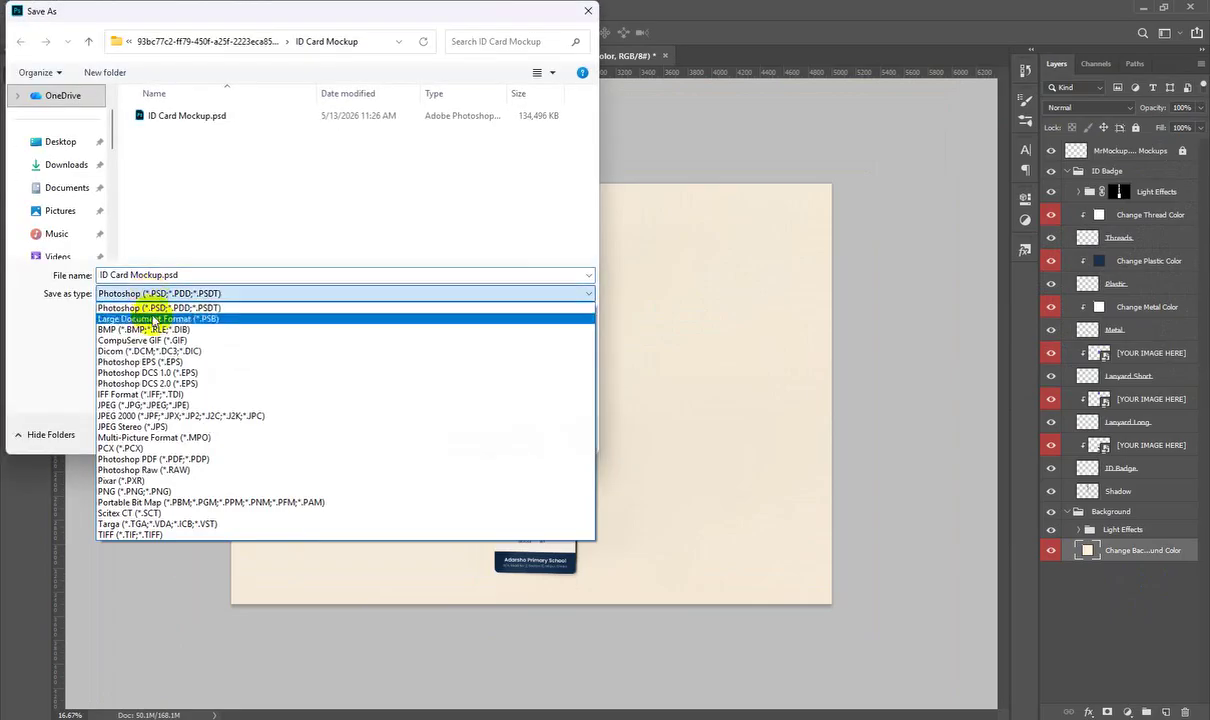
pyautogui.click(160, 405)
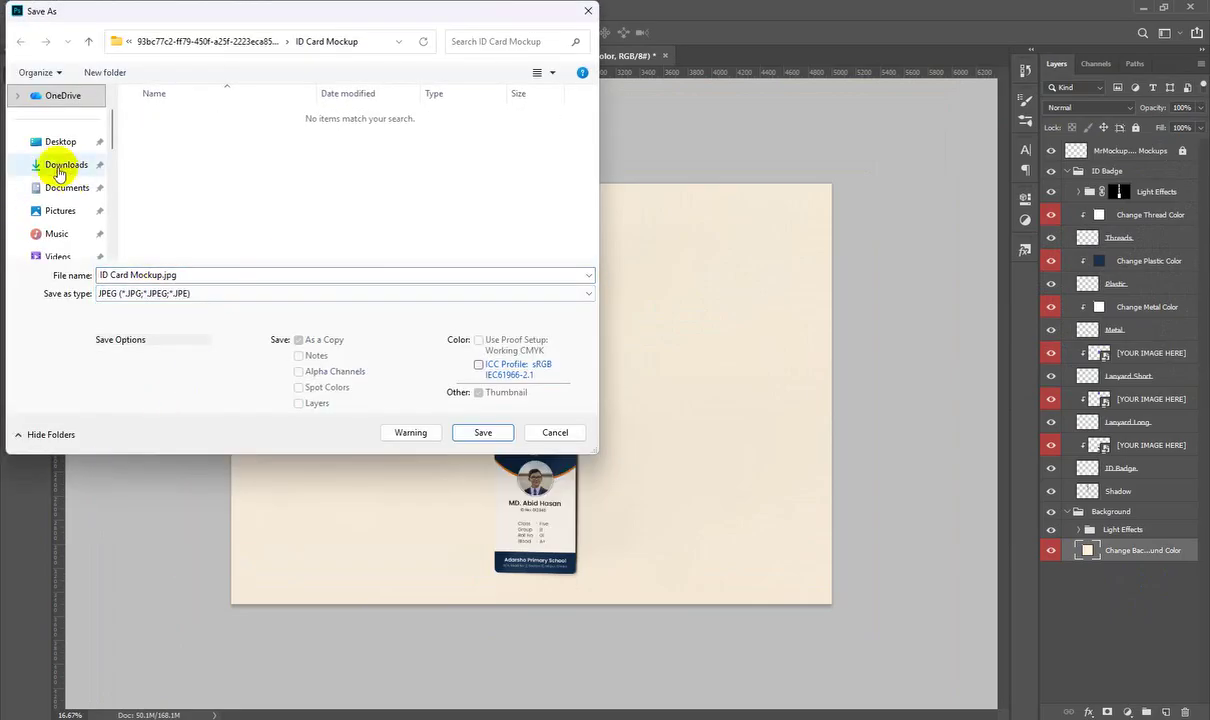
pyautogui.click(58, 166)
pyautogui.click(483, 432)
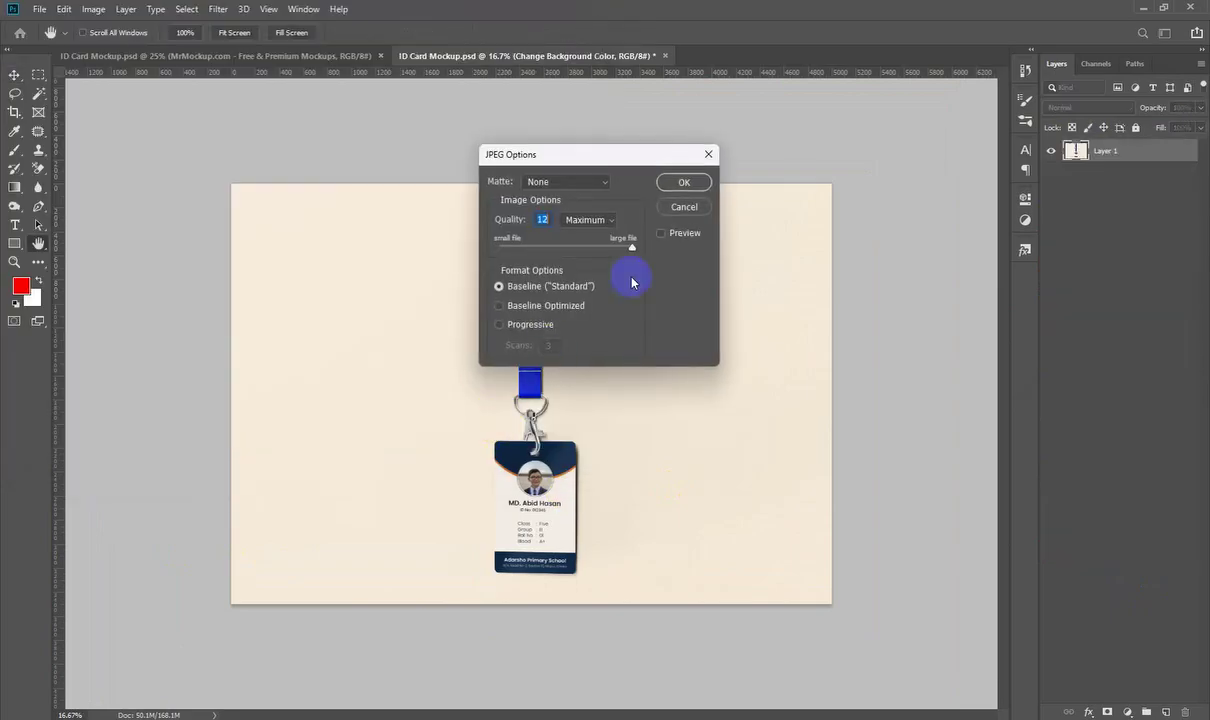
pyautogui.click(684, 182)
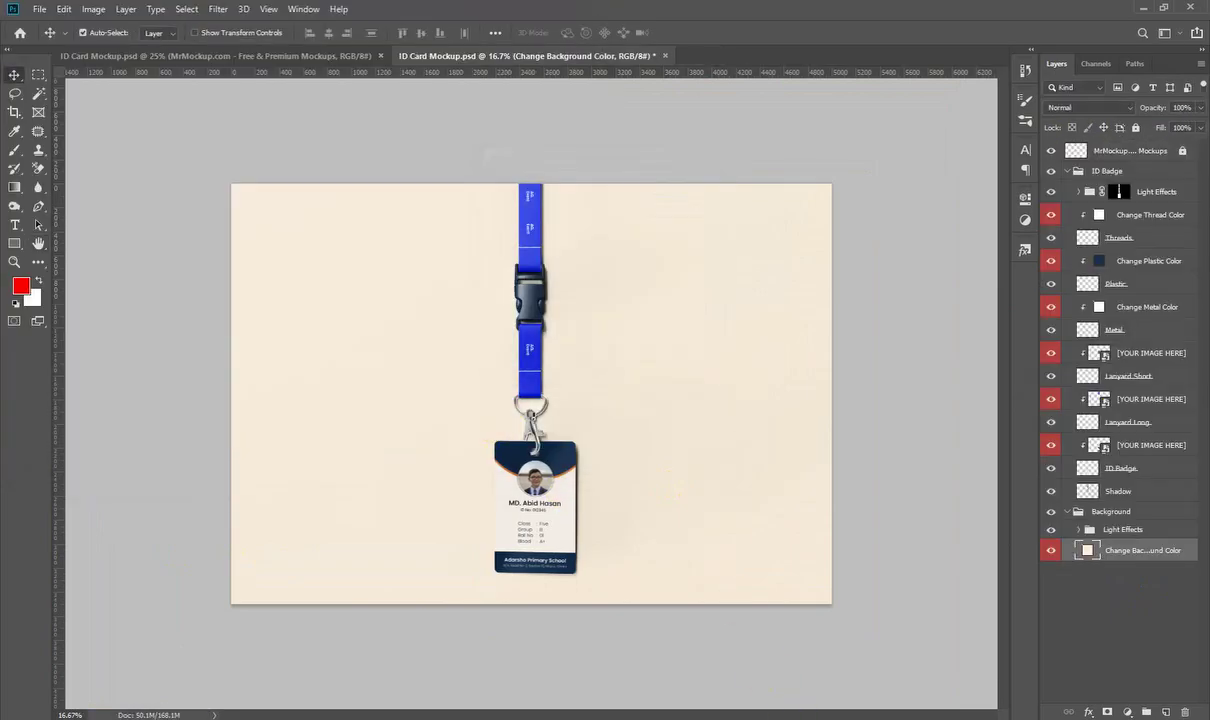
pyautogui.click(527, 670)
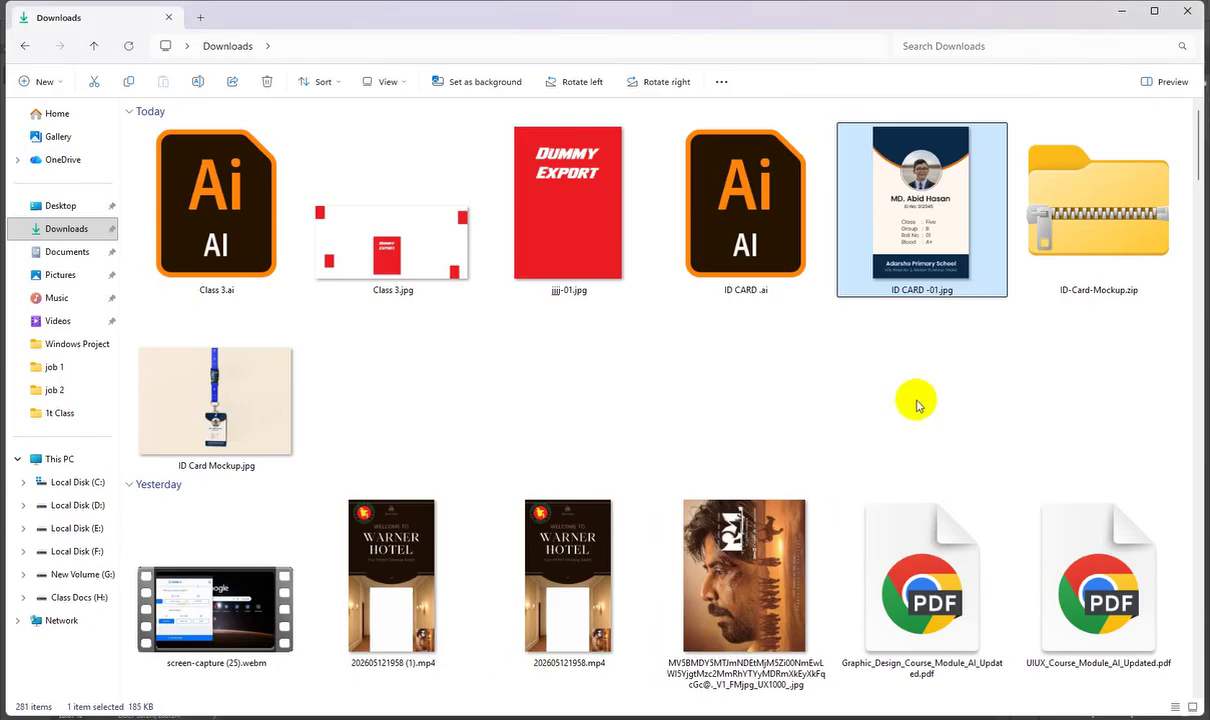
# Step: Open ID Card Mockup.jpg in Photos and zoom and pan to study the card
pyautogui.doubleClick(268, 375)
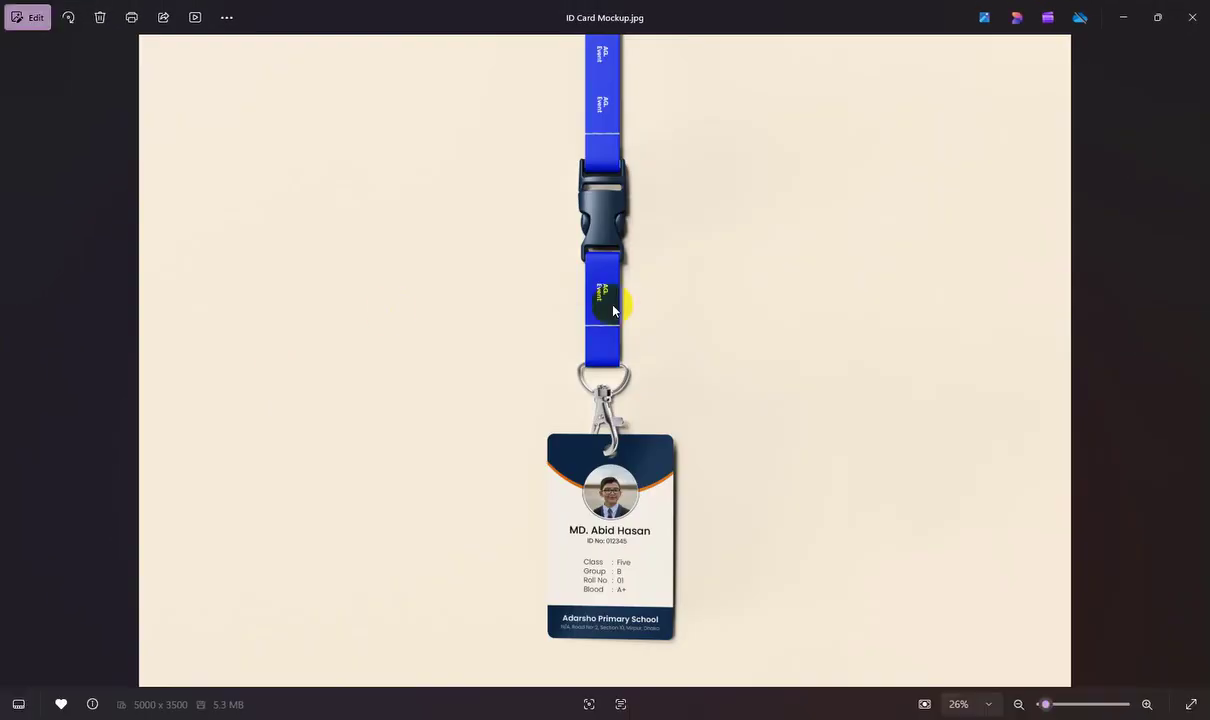
pyautogui.scroll(2, 600, 400)
pyautogui.moveTo(597, 431); pyautogui.dragTo(589, 211)
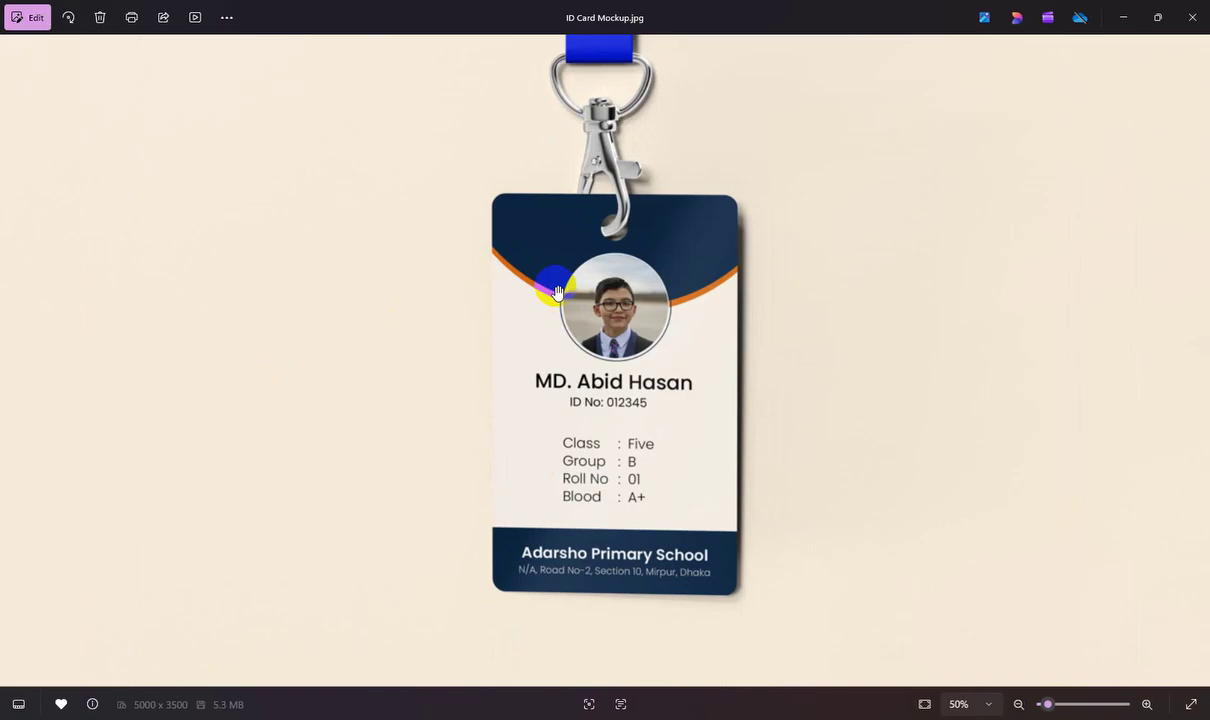
pyautogui.scroll(2, 557, 292)
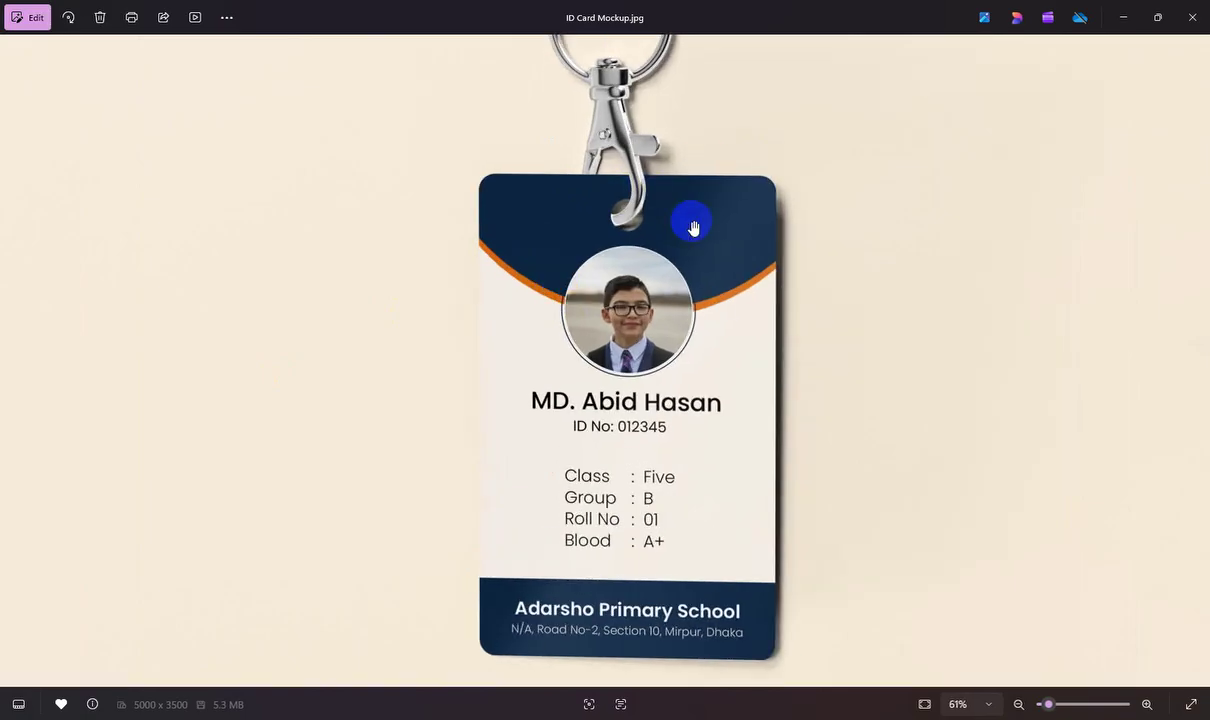
pyautogui.scroll(2, 710, 228)
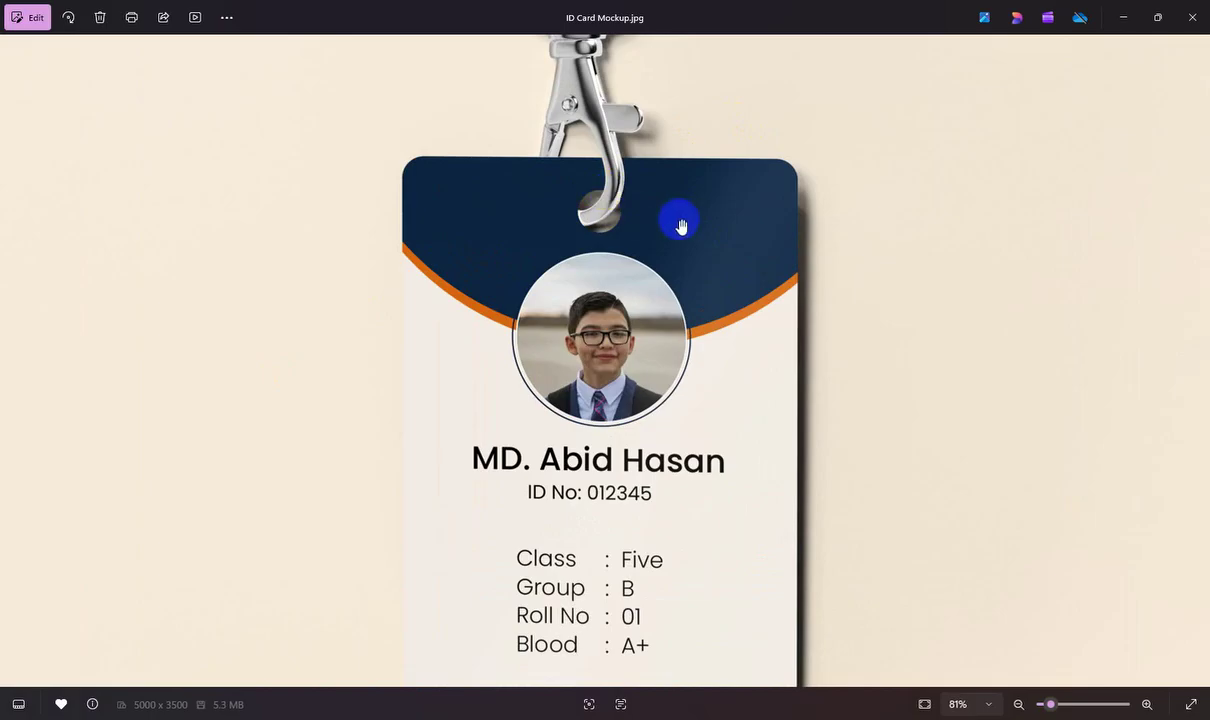
pyautogui.scroll(-4, 676, 279)
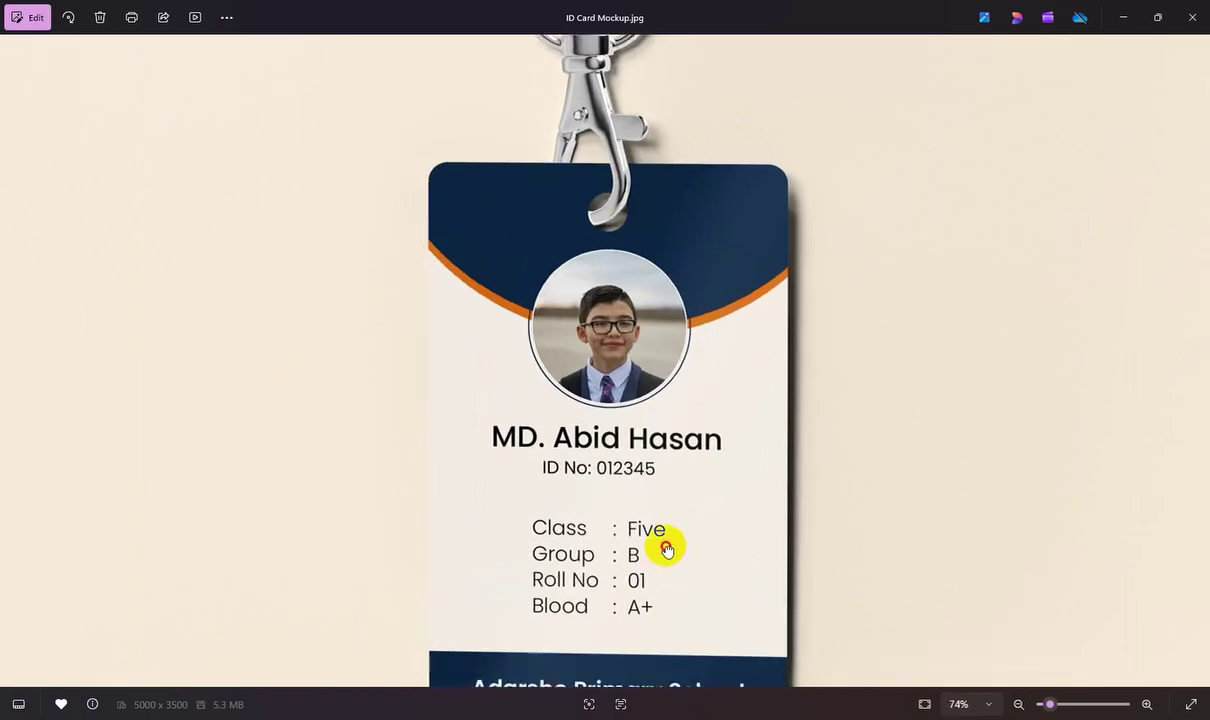
pyautogui.scroll(-2, 686, 482)
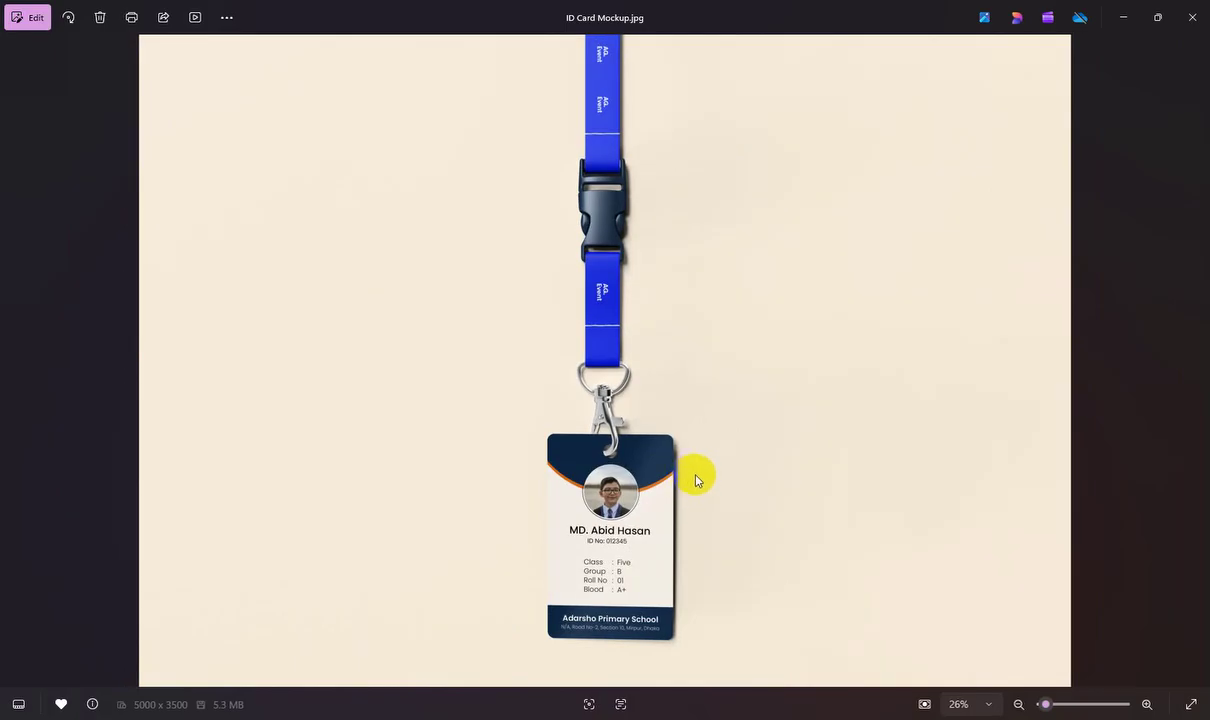
# Step: Glance at the ID CARD design in Illustrator, then move to Chrome's mrmockup download page
pyautogui.click(833, 719)
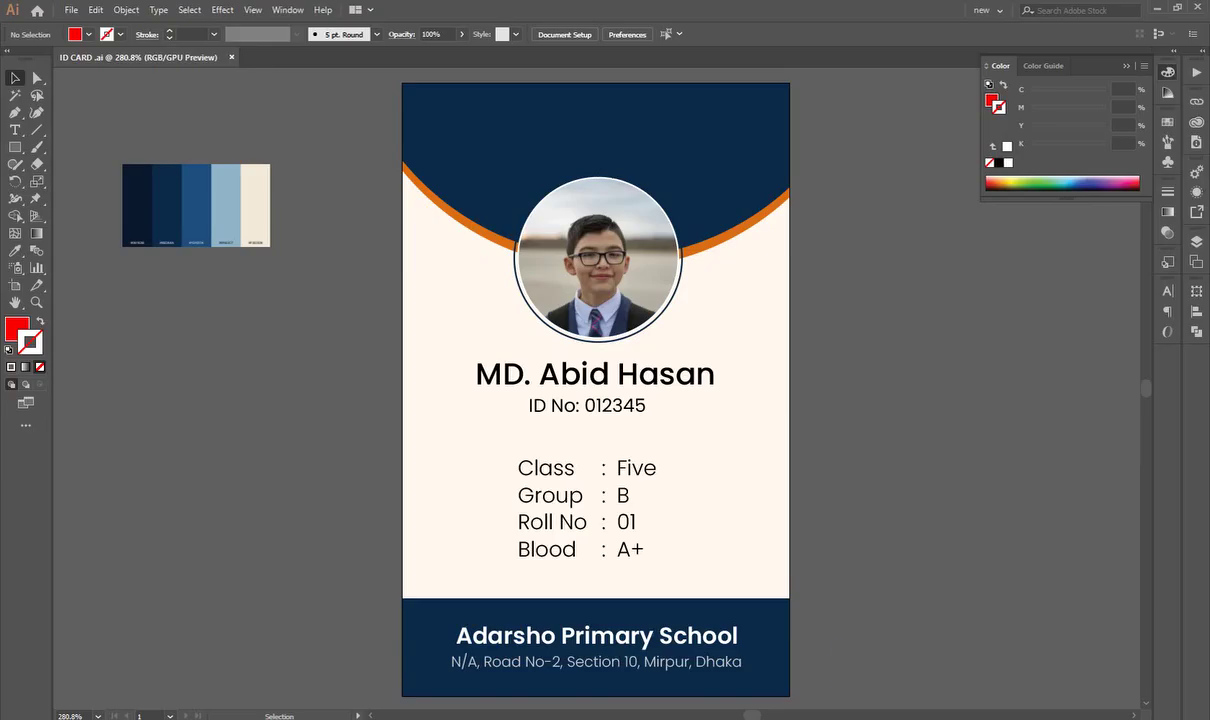
pyautogui.scroll(-5, 697, 454)
pyautogui.scroll(4, 513, 508)
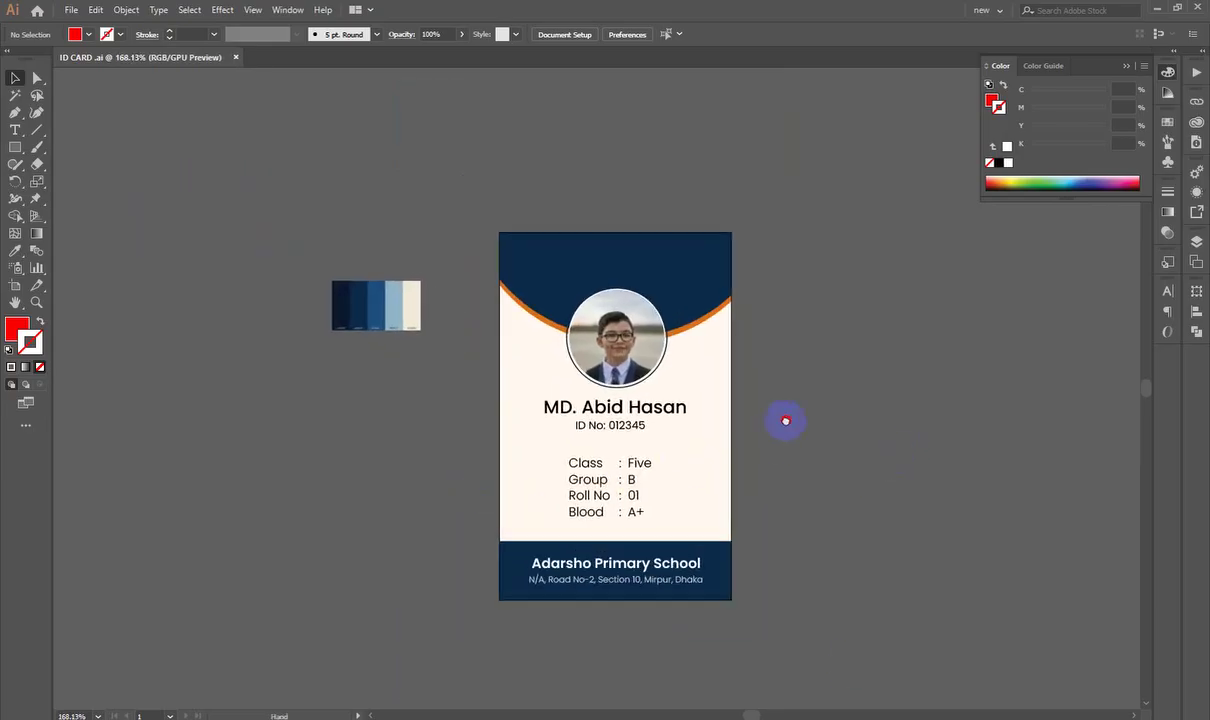
pyautogui.click(1168, 72)
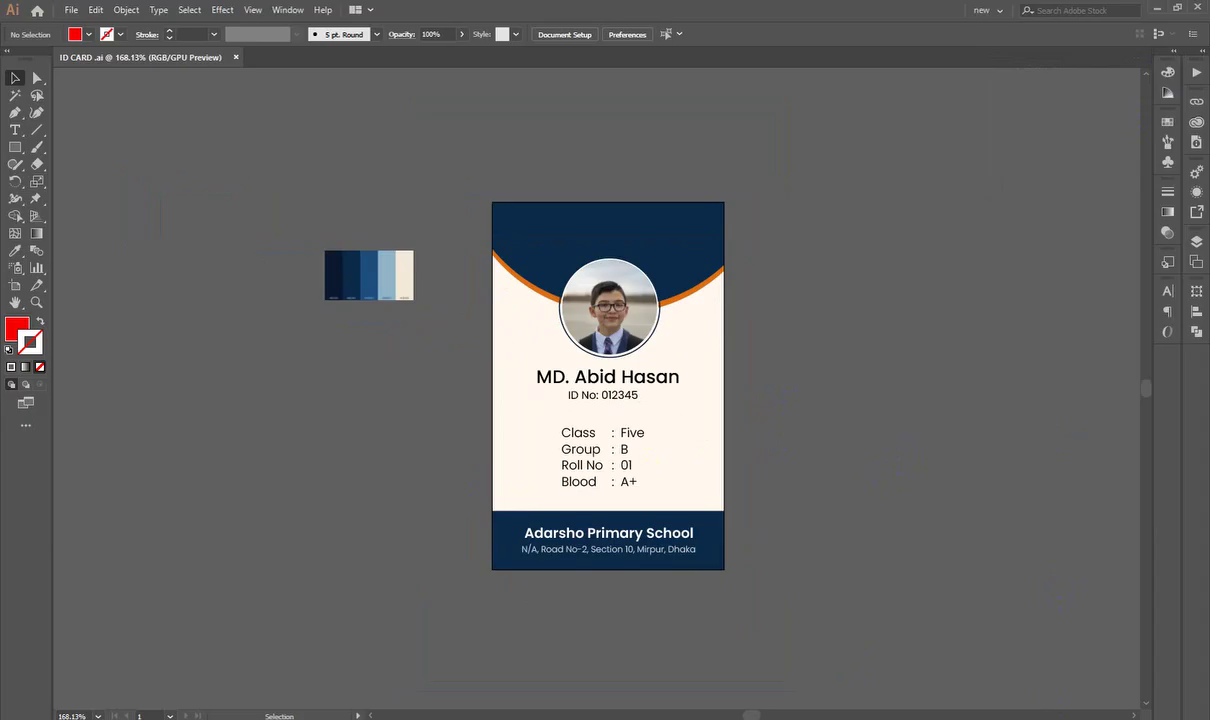
pyautogui.hotkey('alt', 'Tab')
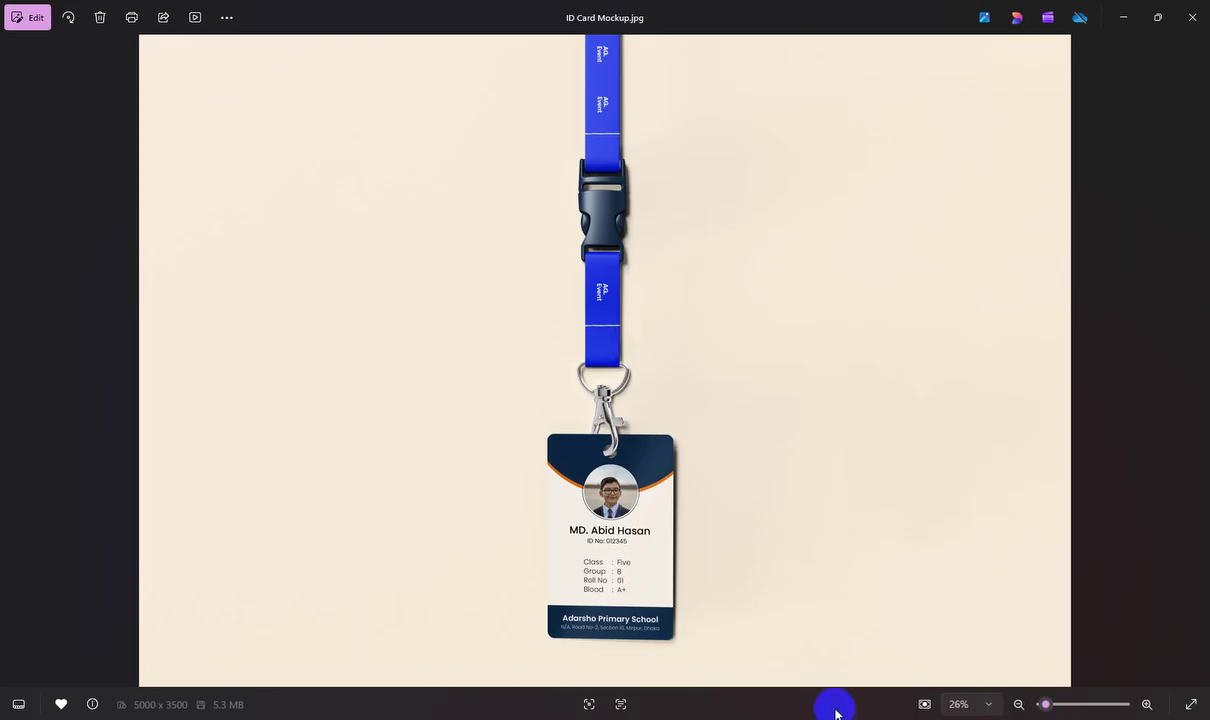
pyautogui.click(810, 705)
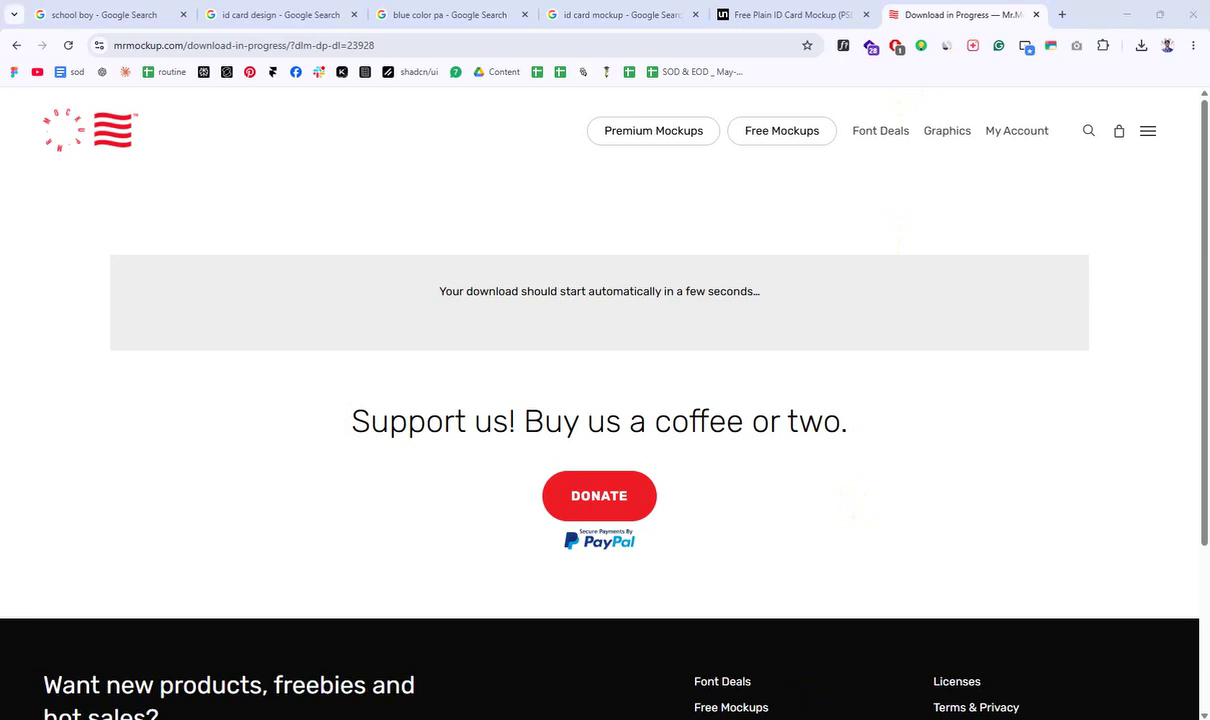
# Step: Switch from Chrome back to the ID CARD .ai document and zoom the artboard
pyautogui.hotkey('alt', 'Tab')
pyautogui.scroll(2, 759, 230)
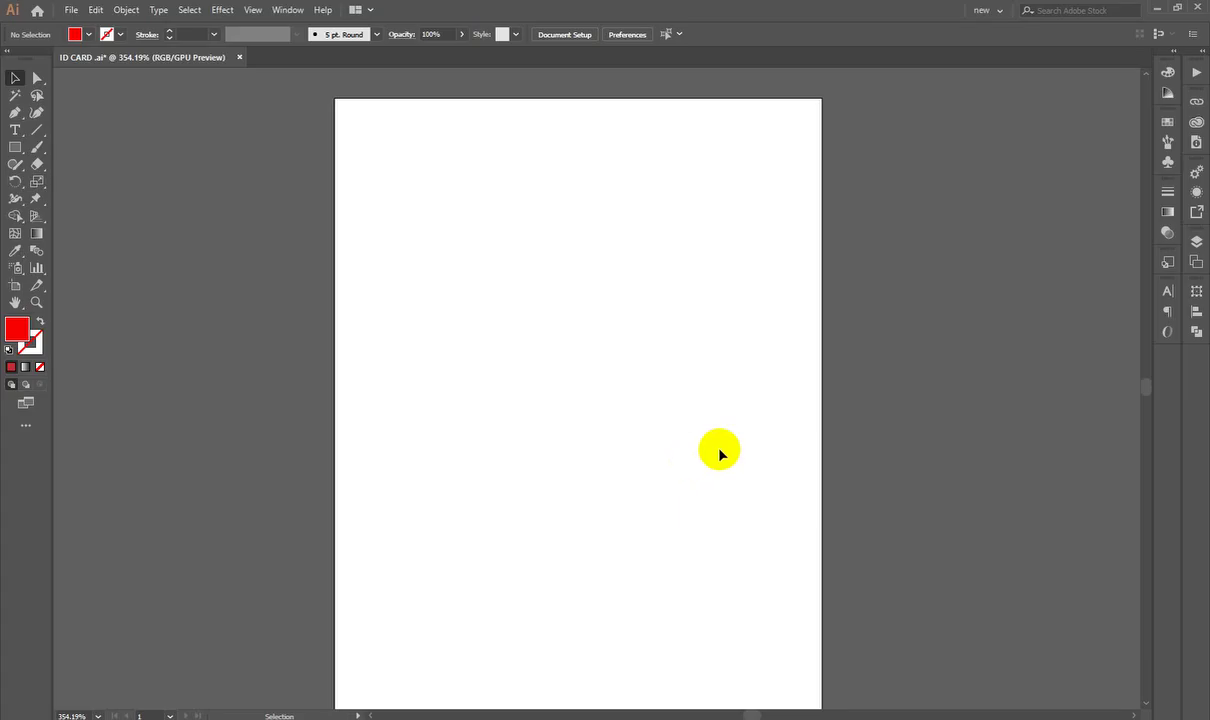
pyautogui.click(33, 77)
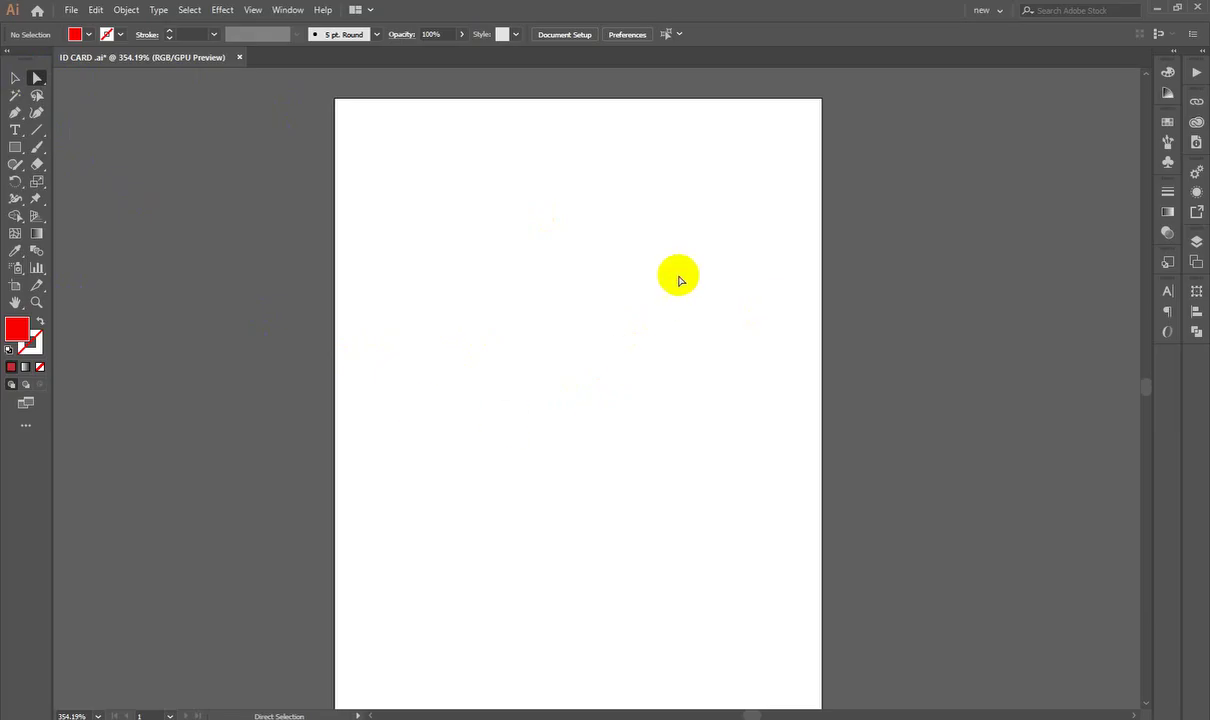
pyautogui.moveTo(748, 302); pyautogui.dragTo(252, 466)
pyautogui.click(15, 77)
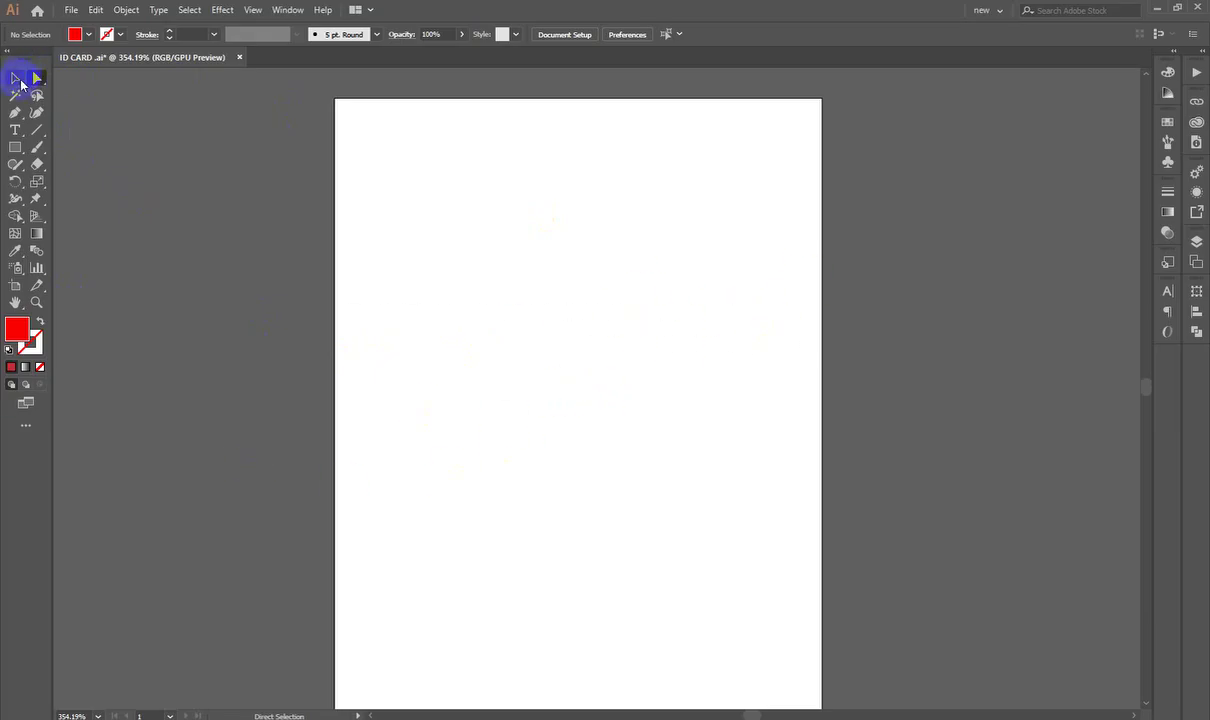
pyautogui.moveTo(688, 323); pyautogui.dragTo(570, 464)
pyautogui.hotkey('ctrl', '0')
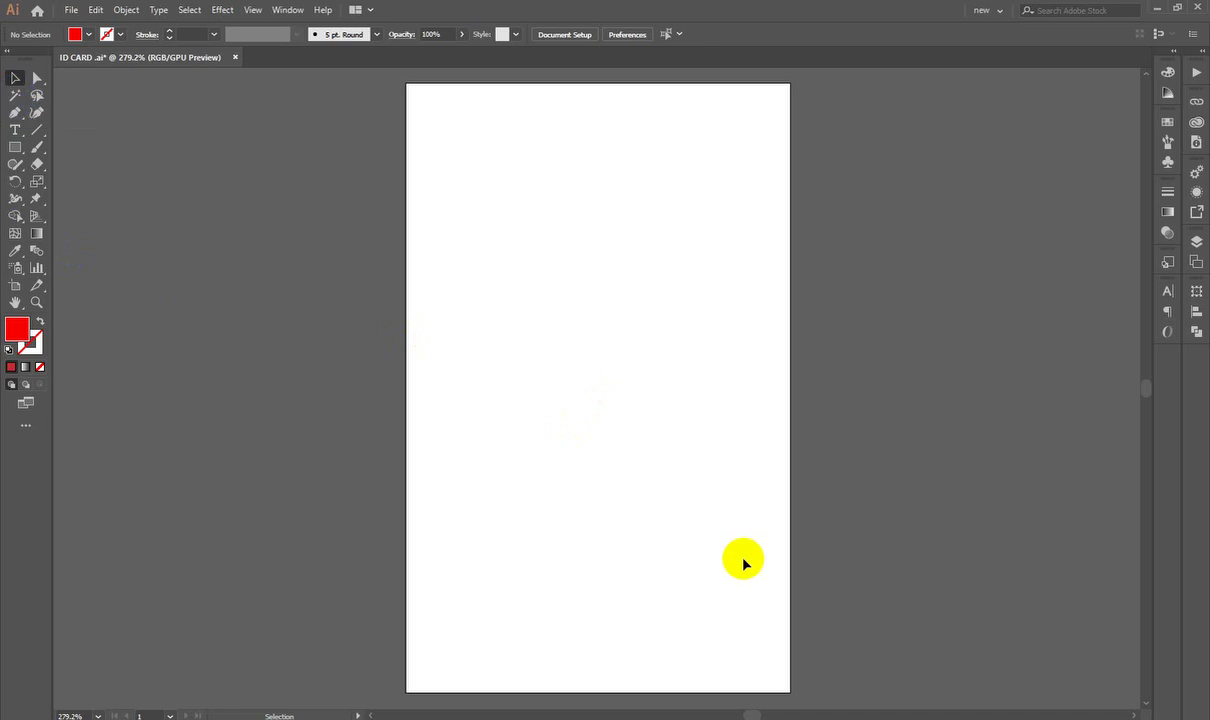
# Step: Draw a red square near the artboard's top-left and tilt it slightly
pyautogui.scroll(-1, 743, 557)
pyautogui.scroll(1, 700, 400)
pyautogui.scroll(1, 664, 224)
pyautogui.moveTo(592, 358); pyautogui.dragTo(596, 358)
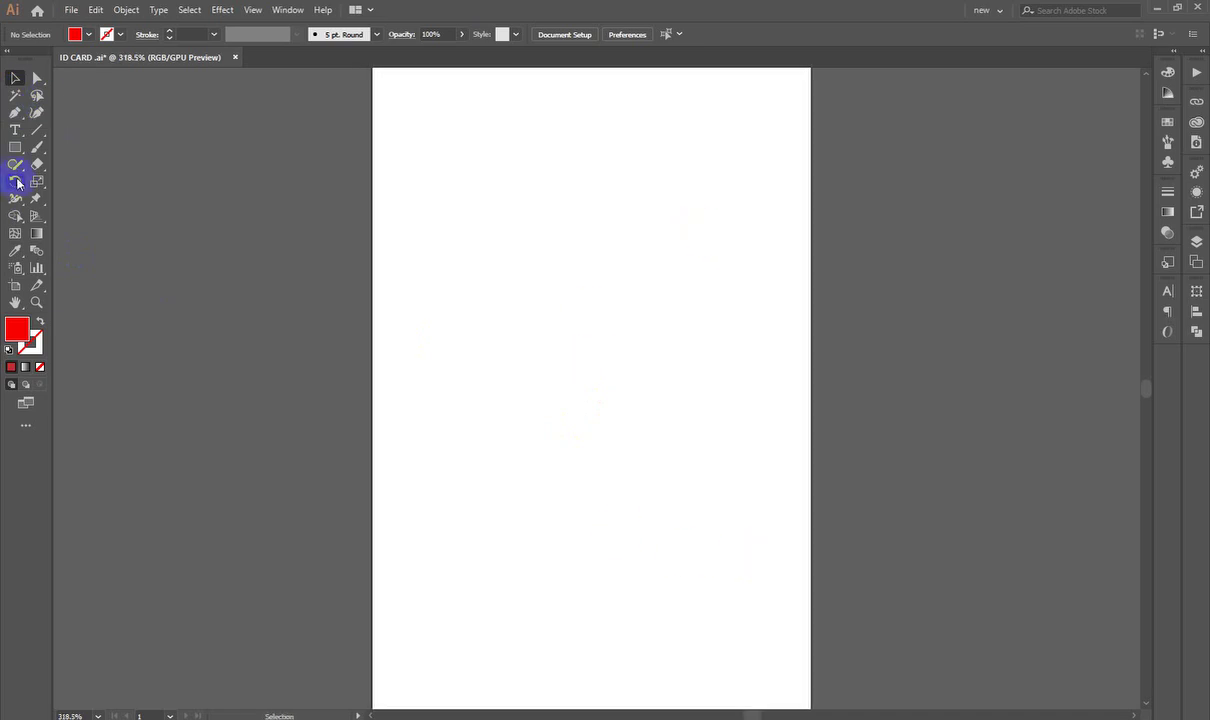
pyautogui.moveTo(15, 147); pyautogui.dragTo(75, 147)
pyautogui.scroll(1, 513, 167)
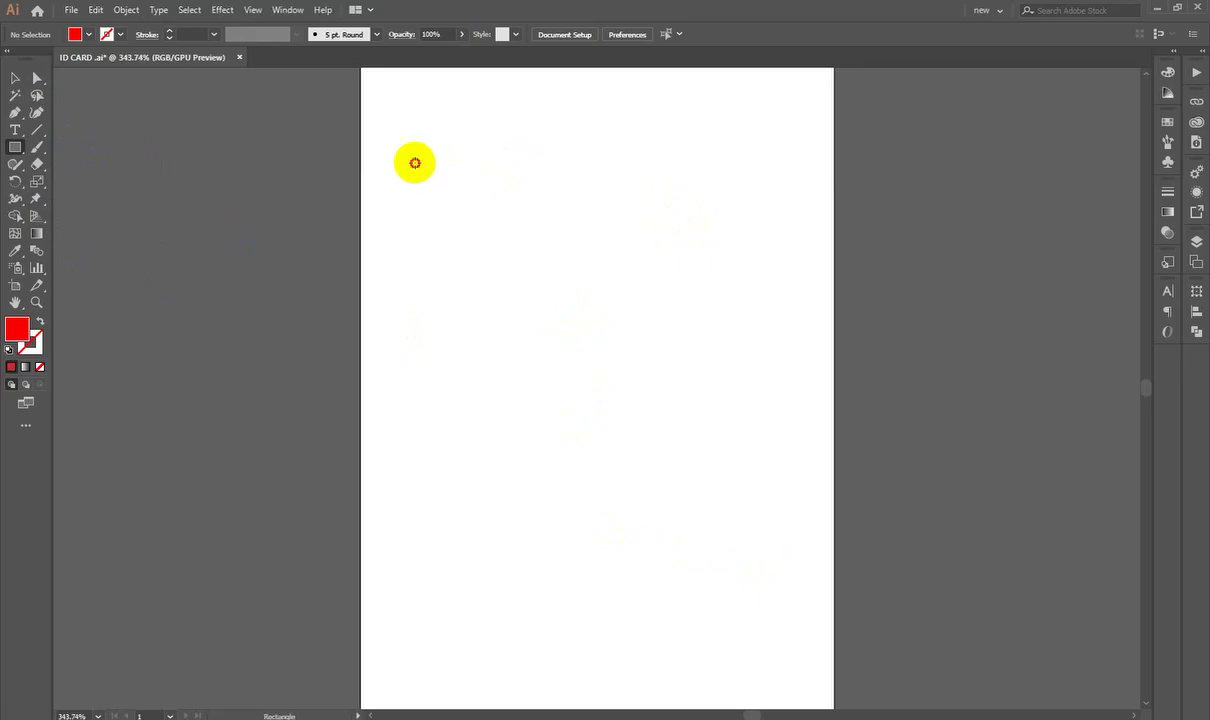
pyautogui.moveTo(415, 162); pyautogui.dragTo(486, 232)
pyautogui.click(12, 79)
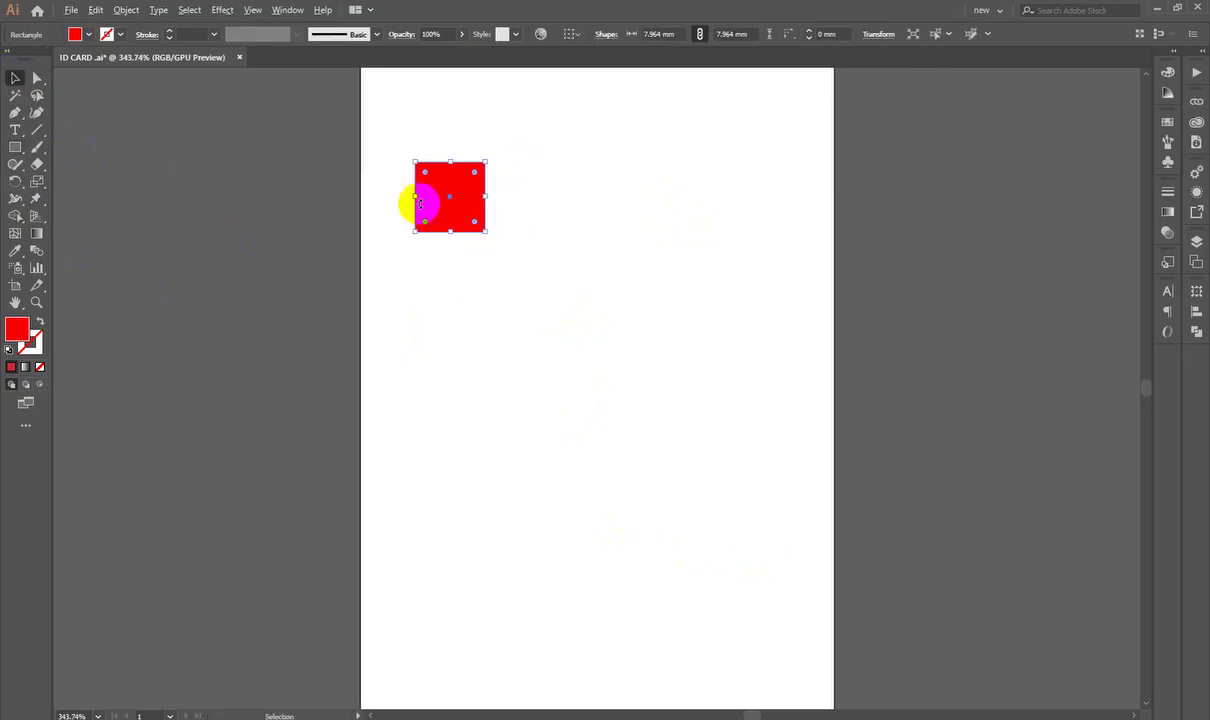
pyautogui.moveTo(419, 203); pyautogui.dragTo(656, 226)
# Step: Alt-drag copies of the tilted square to scatter them around the artboard
pyautogui.moveTo(656, 226); pyautogui.dragTo(548, 396)
pyautogui.moveTo(548, 396); pyautogui.dragTo(694, 305)
pyautogui.moveTo(530, 415); pyautogui.dragTo(642, 433)
pyautogui.moveTo(642, 433); pyautogui.dragTo(440, 451)
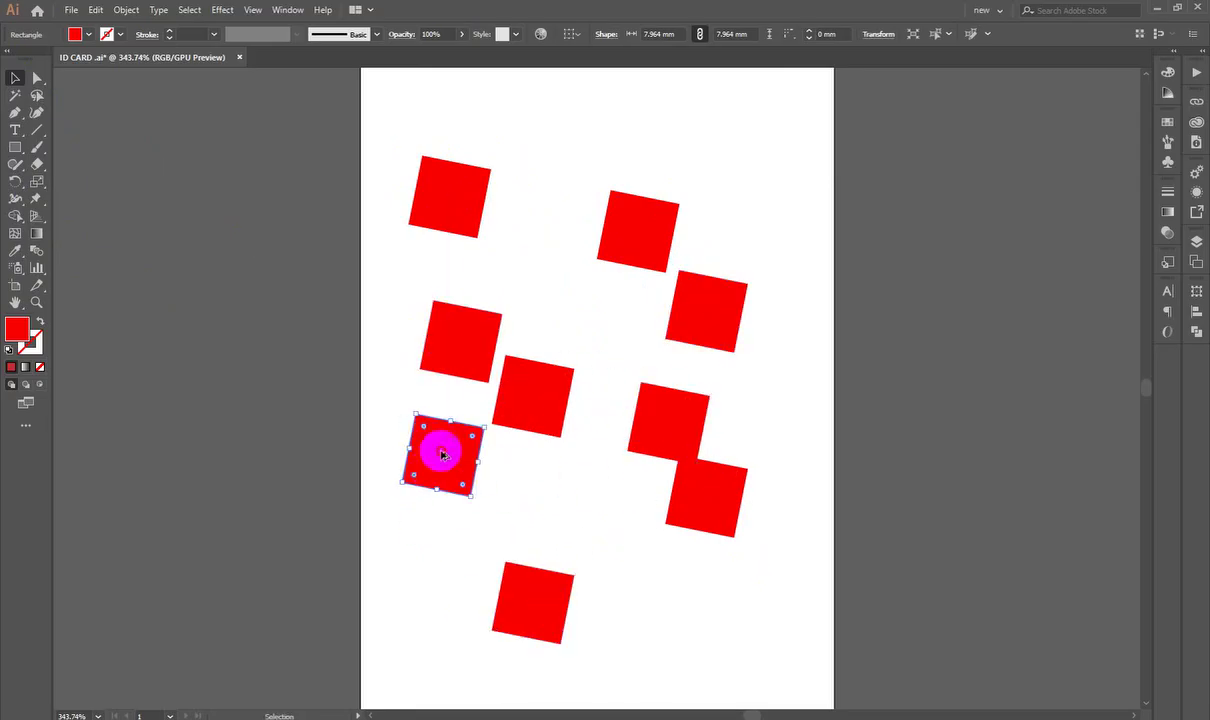
pyautogui.moveTo(530, 605); pyautogui.dragTo(674, 629)
pyautogui.moveTo(661, 403); pyautogui.dragTo(648, 103)
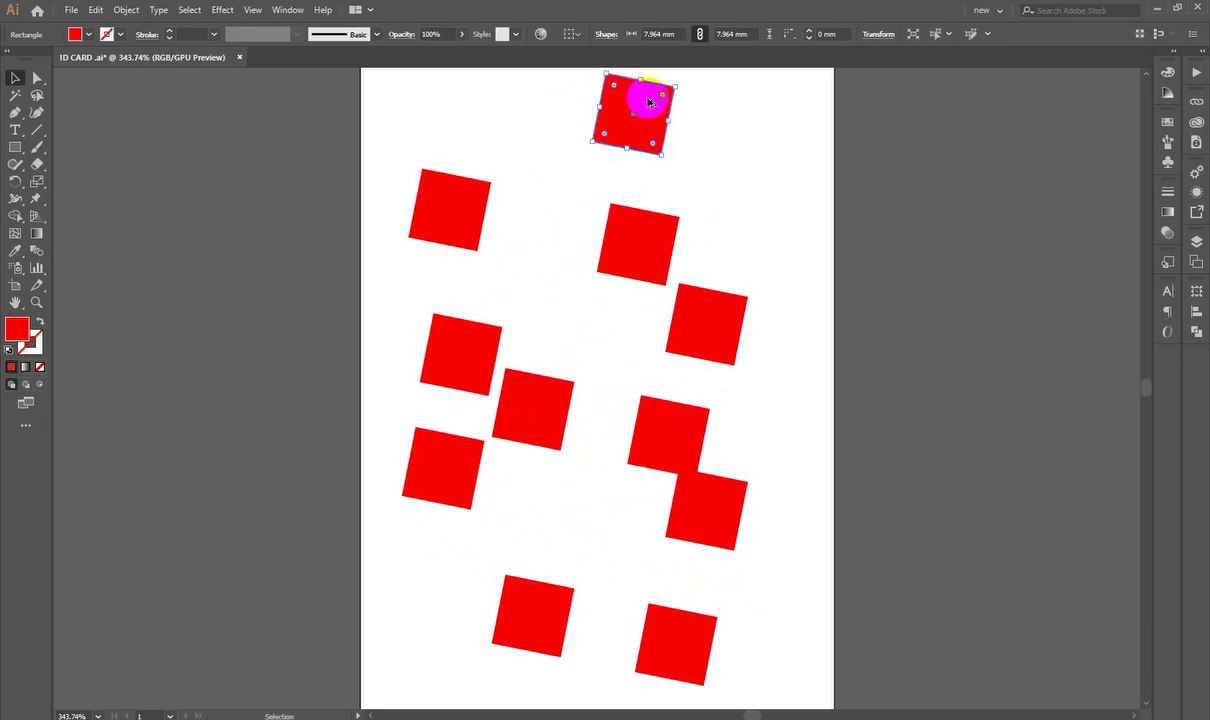
pyautogui.moveTo(651, 251); pyautogui.dragTo(745, 143)
# Step: Reframe the view and select five of the red squares for recolouring
pyautogui.click(795, 330)
pyautogui.moveTo(795, 330); pyautogui.dragTo(637, 367)
pyautogui.click(643, 181)
pyautogui.moveTo(558, 297)
pyautogui.mouseDown()
pyautogui.moveTo(551, 319)
pyautogui.moveTo(556, 298)
pyautogui.mouseUp()
pyautogui.click(591, 285)
pyautogui.click(489, 346)
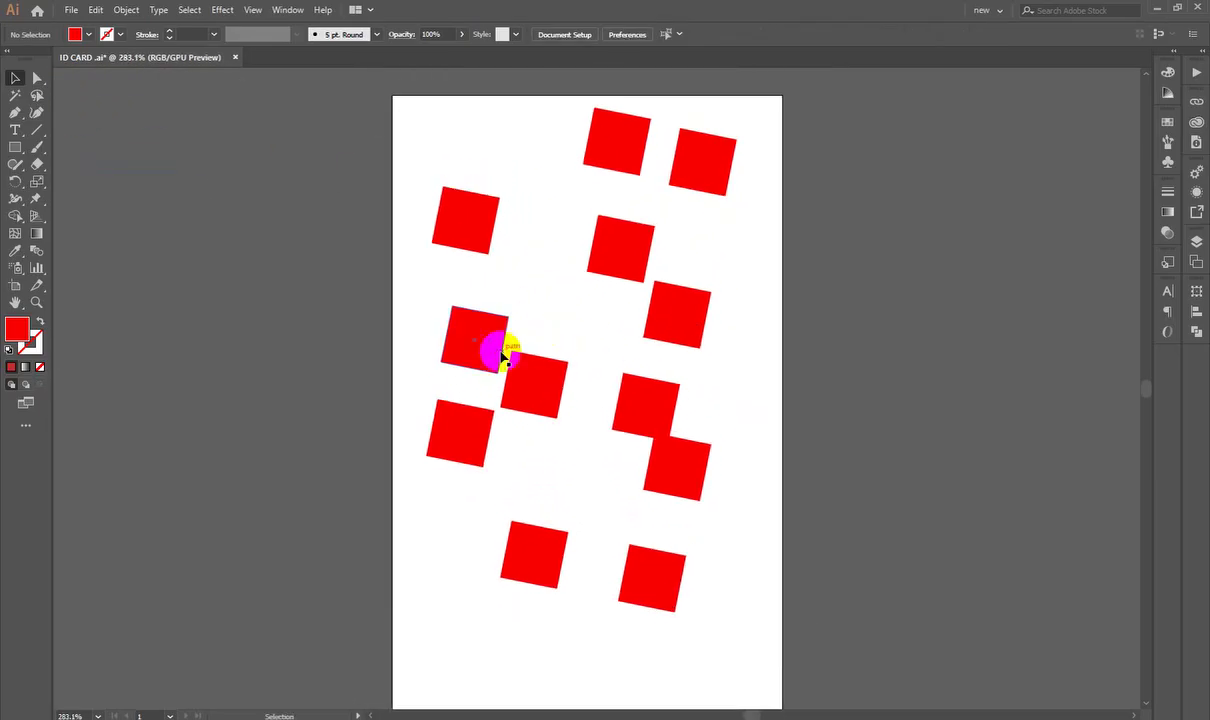
pyautogui.keyDown('shift'); pyautogui.click(472, 419); pyautogui.keyUp('shift')
pyautogui.keyDown('shift'); pyautogui.click(656, 448); pyautogui.keyUp('shift')
pyautogui.keyDown('shift'); pyautogui.click(674, 333); pyautogui.keyUp('shift')
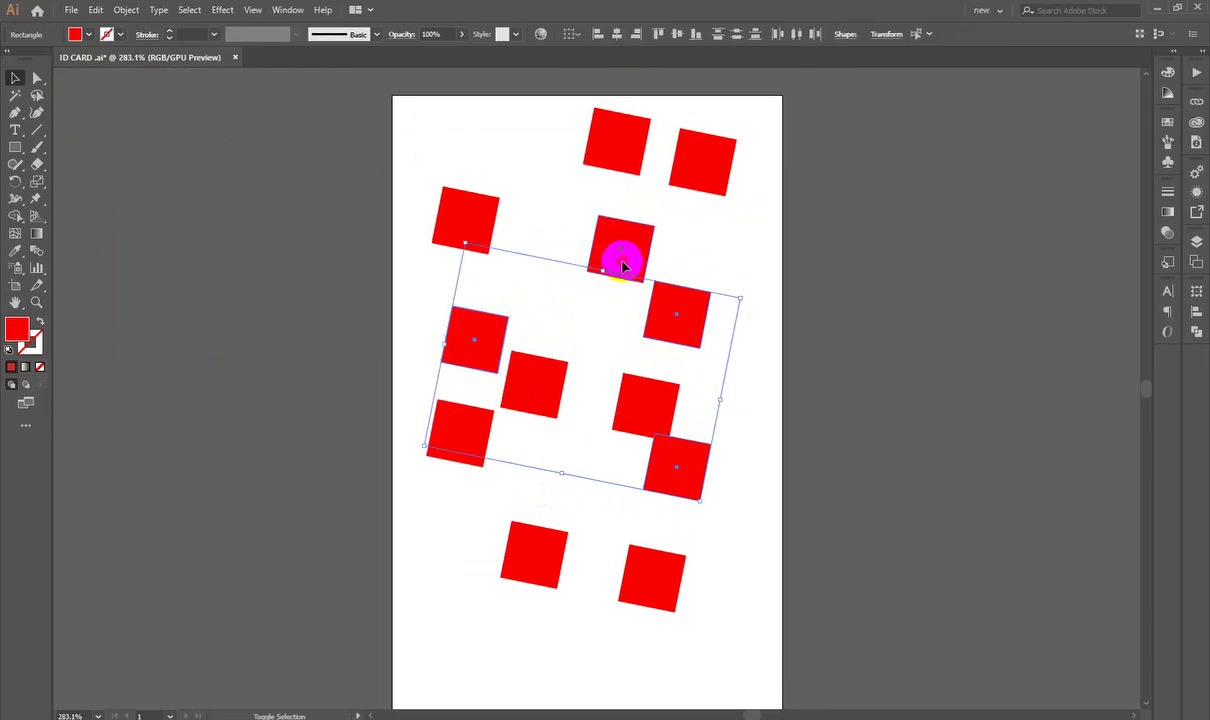
pyautogui.keyDown('shift'); pyautogui.click(624, 267); pyautogui.keyUp('shift')
# Step: Fill the selected squares with blue
pyautogui.doubleClick(16, 328)
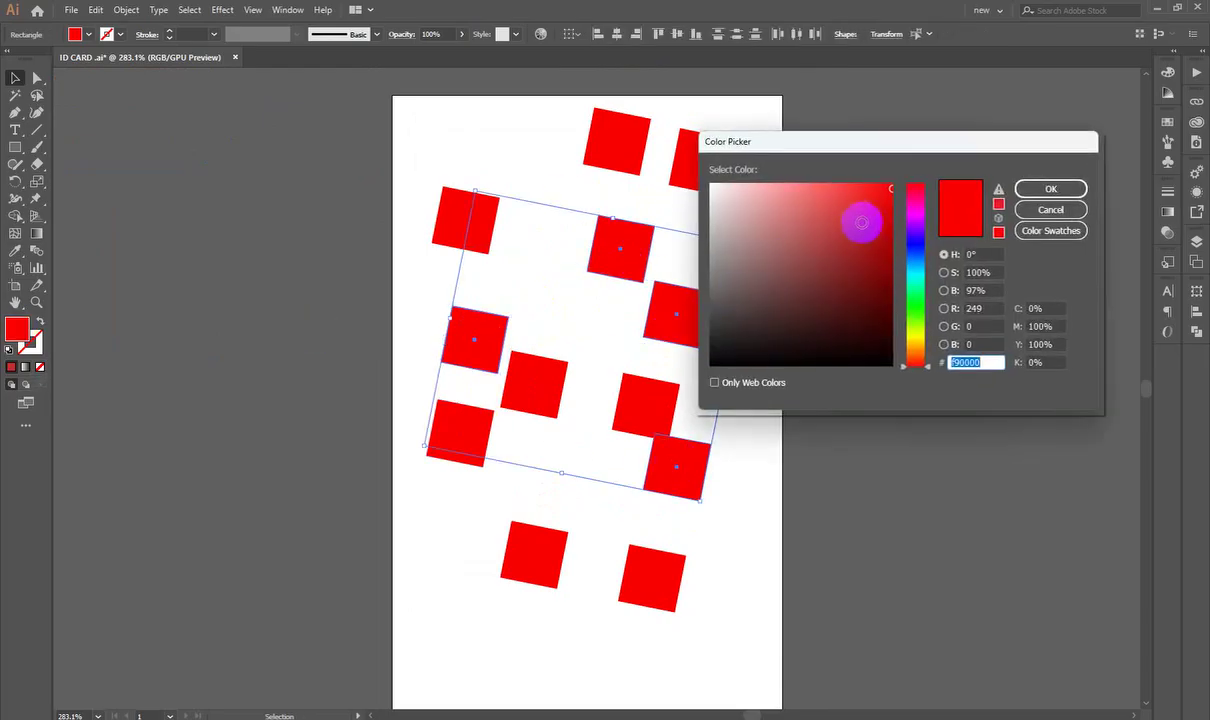
pyautogui.moveTo(916, 188); pyautogui.dragTo(916, 256)
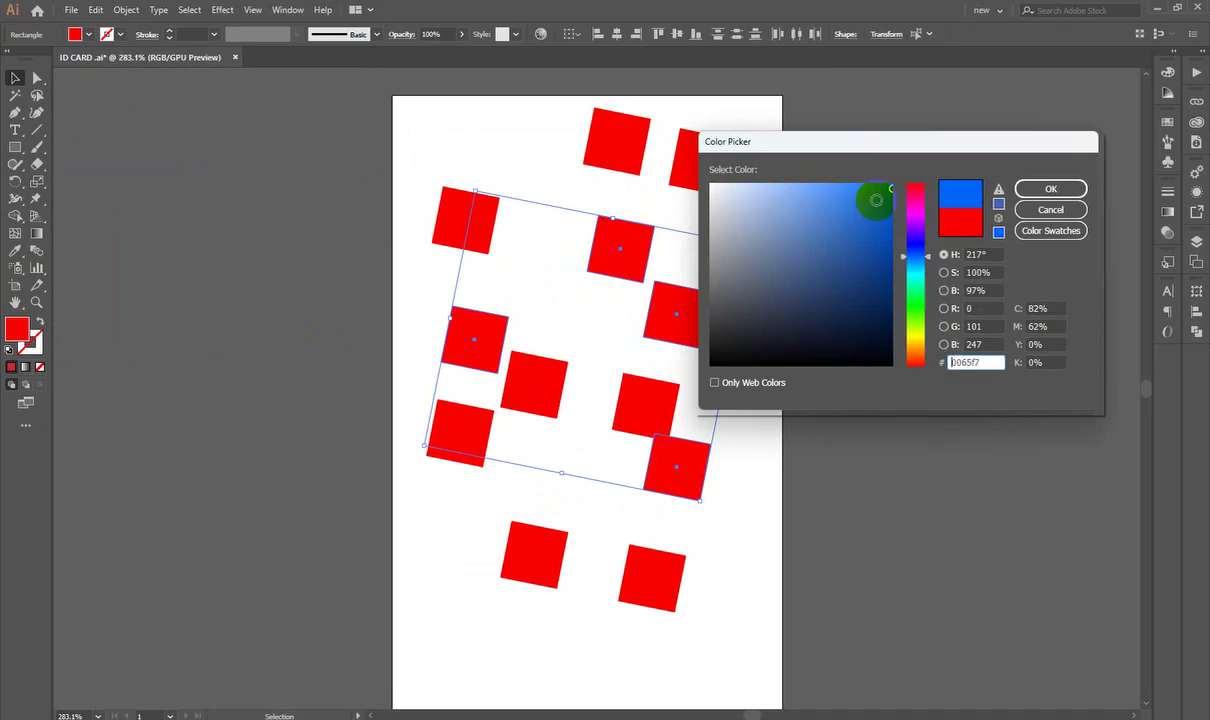
pyautogui.click(1040, 189)
# Step: Select three more red squares and fill them with a darker green
pyautogui.scroll(1, 737, 324)
pyautogui.click(668, 120)
pyautogui.keyDown('shift'); pyautogui.click(505, 380); pyautogui.keyUp('shift')
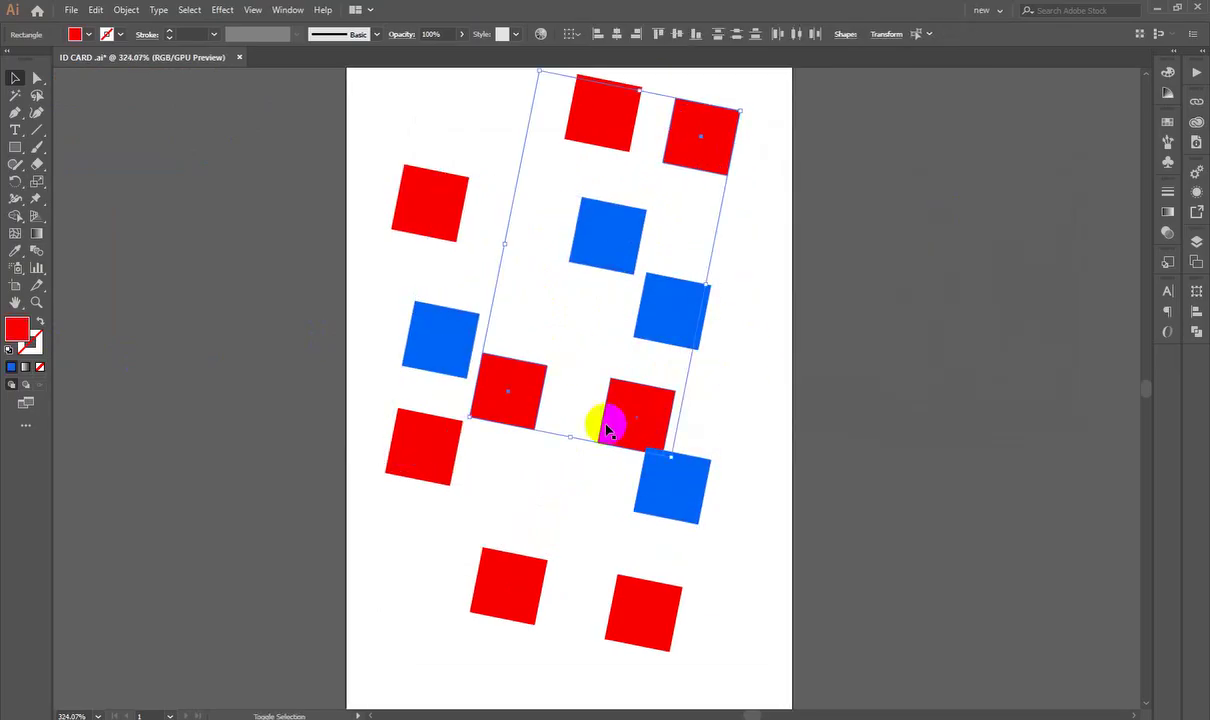
pyautogui.keyDown('shift'); pyautogui.click(521, 610); pyautogui.keyUp('shift')
pyautogui.doubleClick(18, 328)
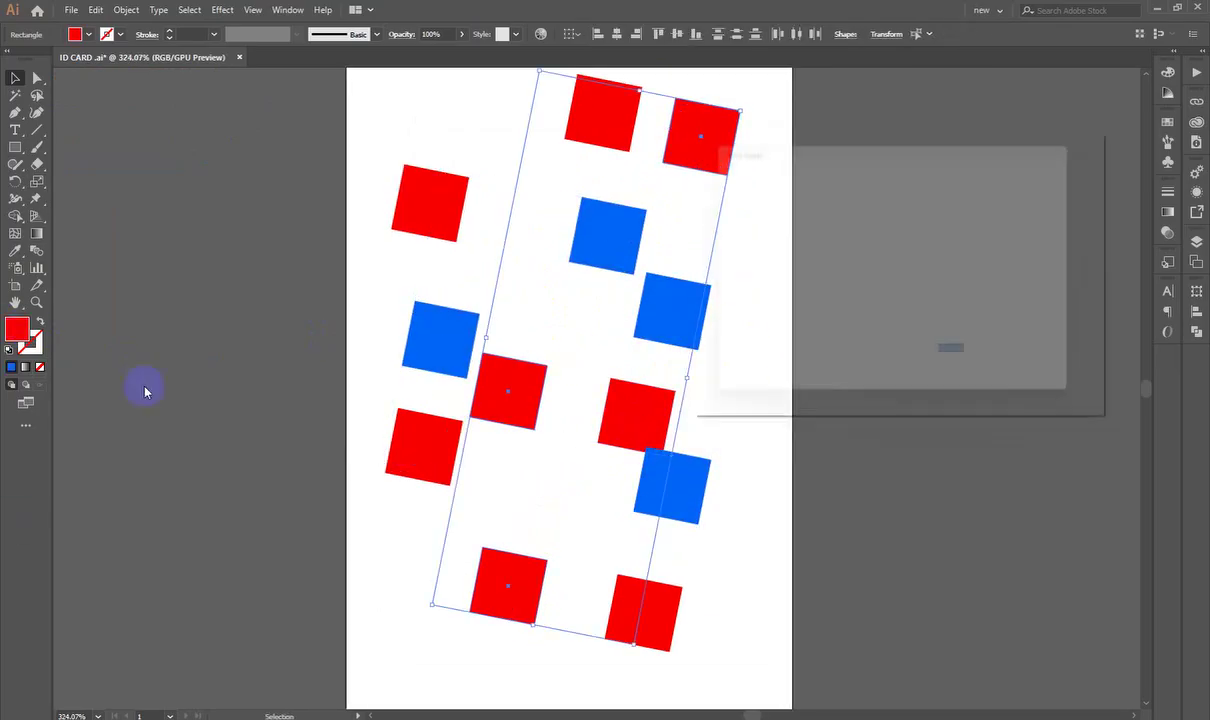
pyautogui.moveTo(914, 345); pyautogui.dragTo(914, 312)
pyautogui.click(884, 243)
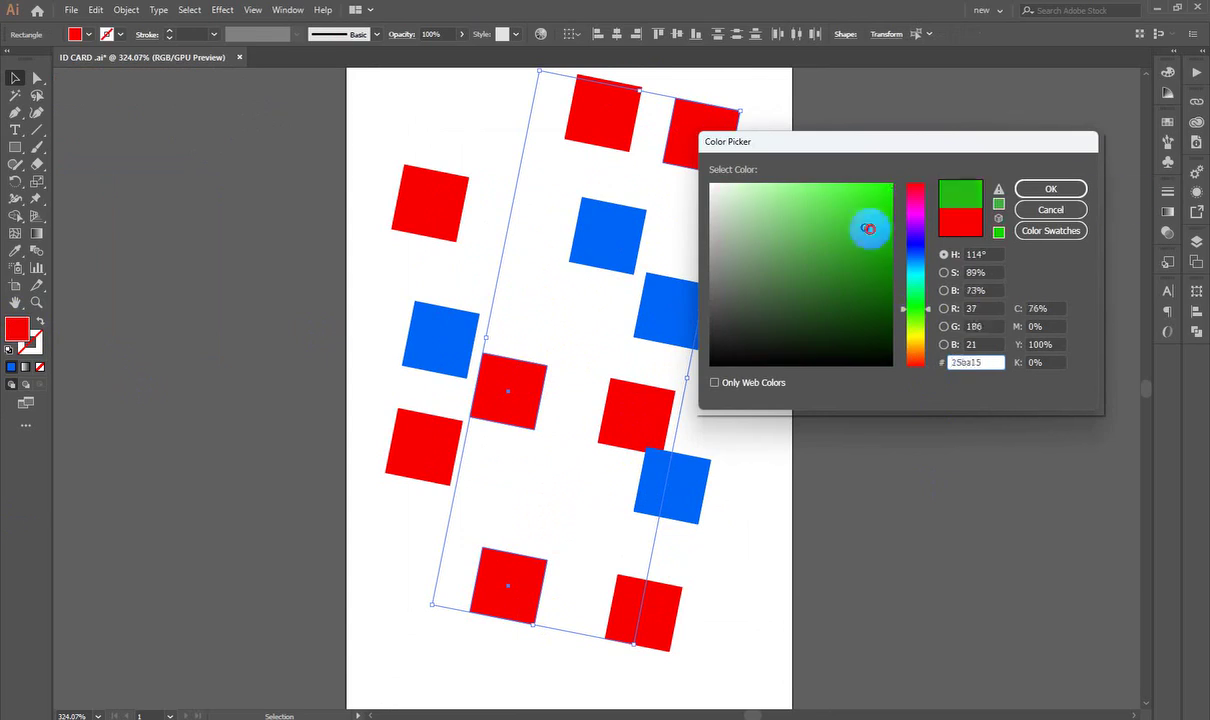
pyautogui.click(1050, 190)
# Step: Nudge all the squares slightly down and right, then zoom in closer
pyautogui.click(1007, 490)
pyautogui.scroll(1, 827, 510)
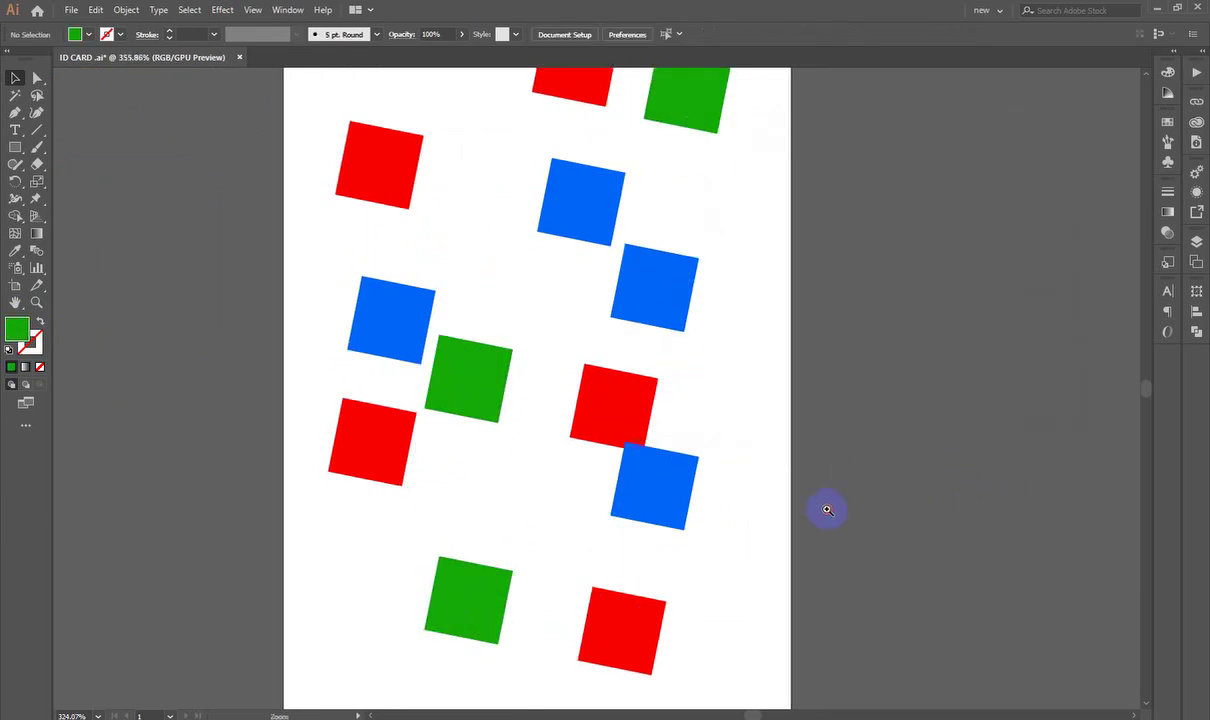
pyautogui.moveTo(827, 510); pyautogui.dragTo(905, 364)
pyautogui.scroll(-2, 610, 513)
pyautogui.scroll(-3, 743, 402)
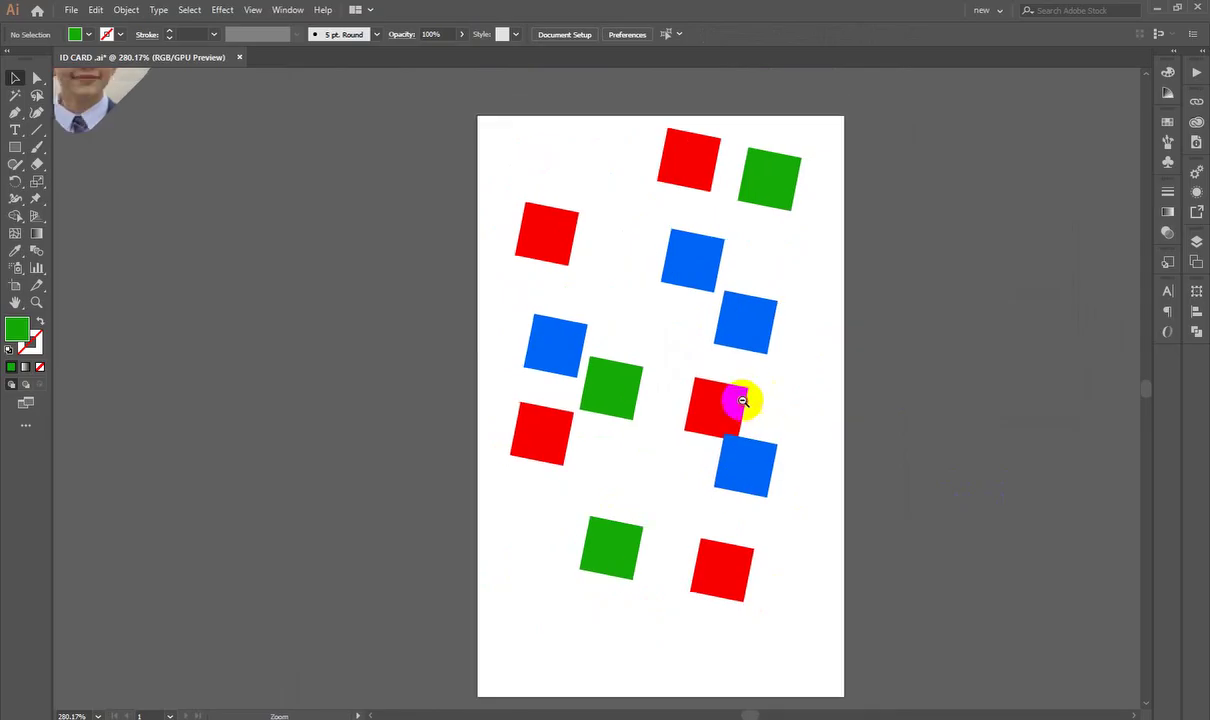
pyautogui.moveTo(665, 406); pyautogui.dragTo(465, 389)
pyautogui.scroll(2, 478, 312)
pyautogui.click(825, 636)
pyautogui.hotkey('ctrl', 'a')
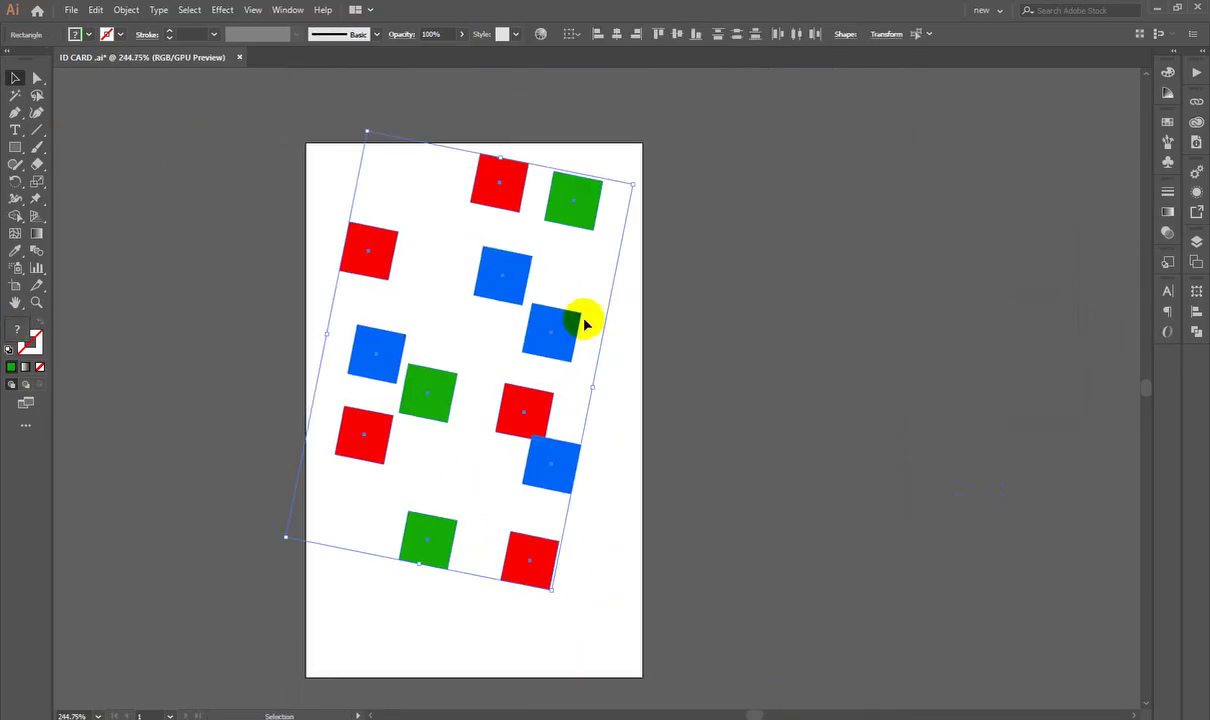
pyautogui.moveTo(503, 270); pyautogui.dragTo(513, 297)
pyautogui.click(845, 310)
pyautogui.scroll(1, 491, 407)
pyautogui.moveTo(526, 383); pyautogui.dragTo(608, 370)
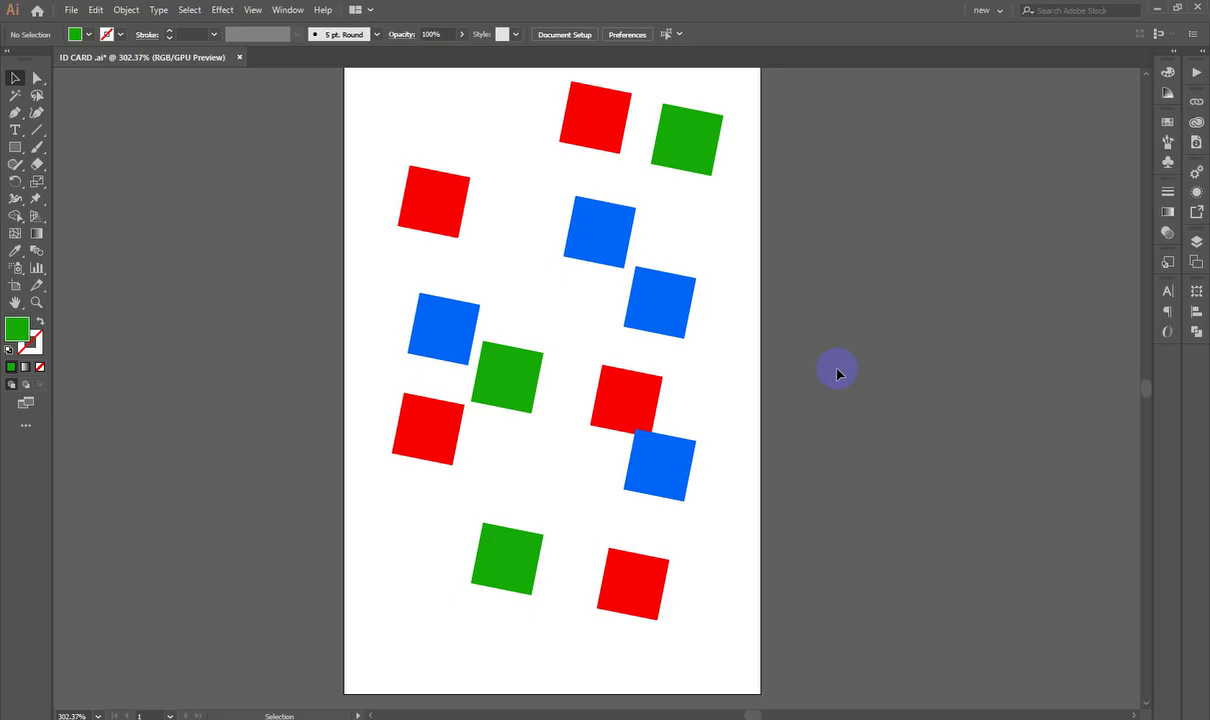
# Step: Select all the red squares at once with the Magic Wand
pyautogui.click(509, 238)
pyautogui.click(37, 80)
pyautogui.click(12, 97)
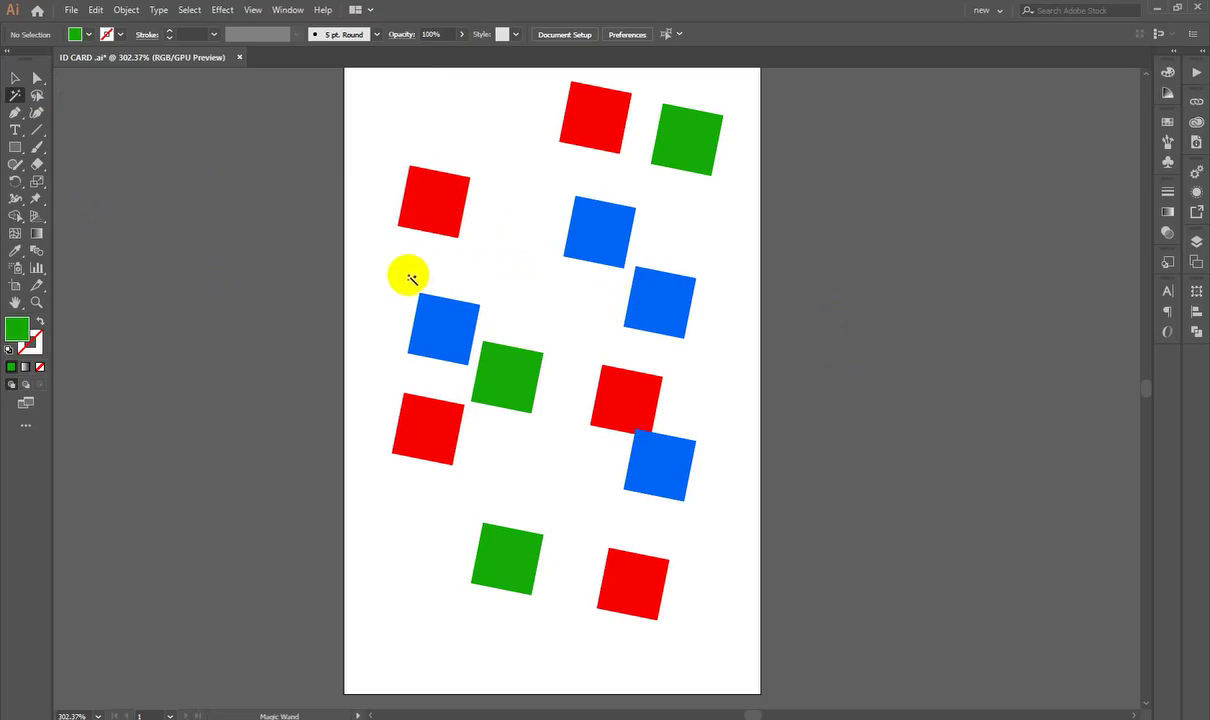
pyautogui.click(435, 201)
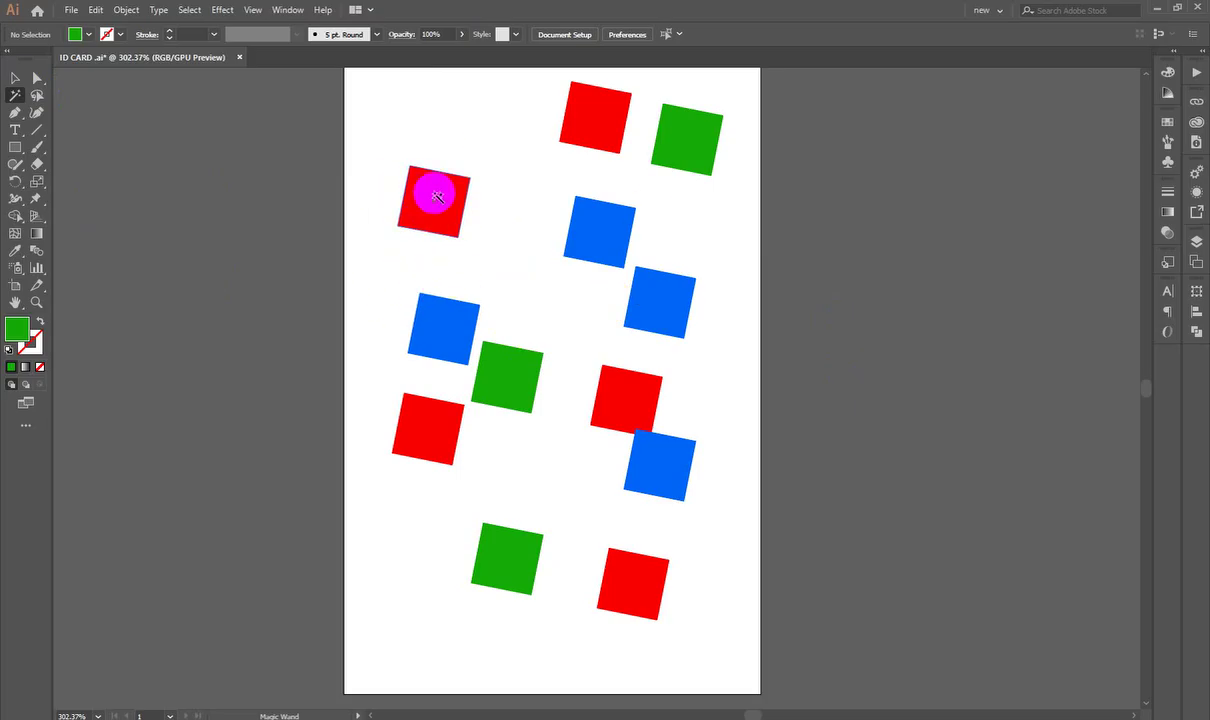
pyautogui.click(658, 608)
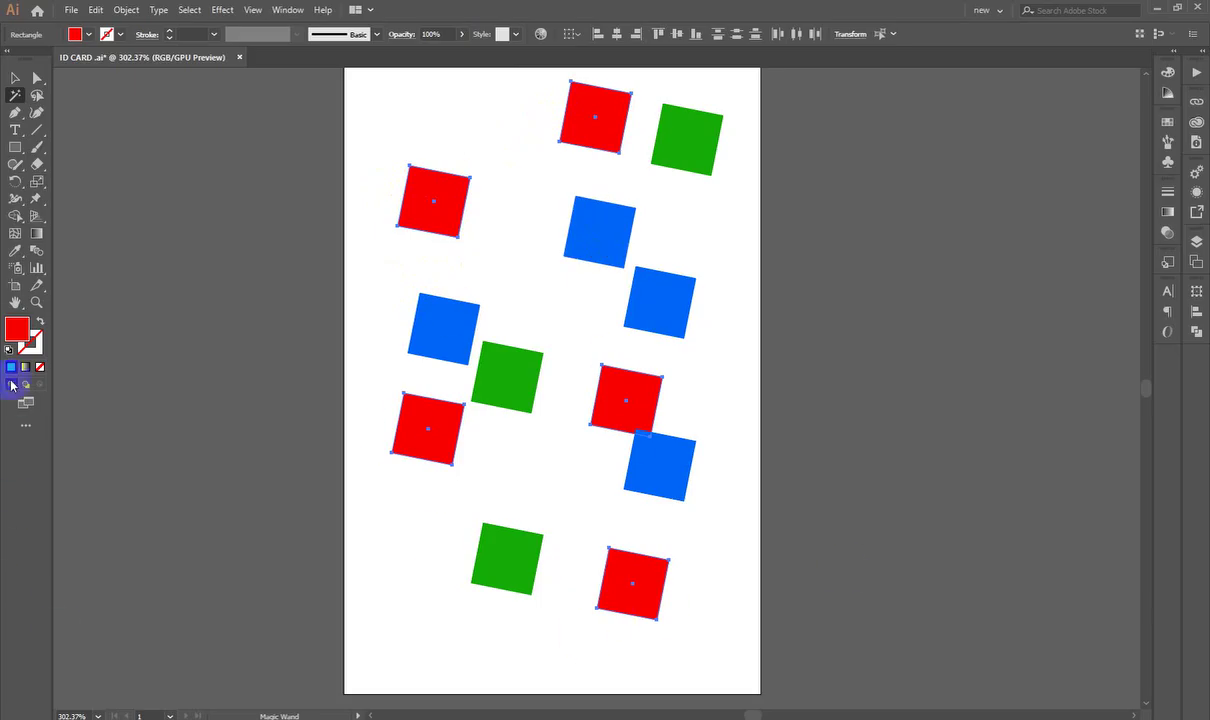
# Step: Fill the selected red squares with dark teal 024c43, then pick out the green squares
pyautogui.doubleClick(16, 328)
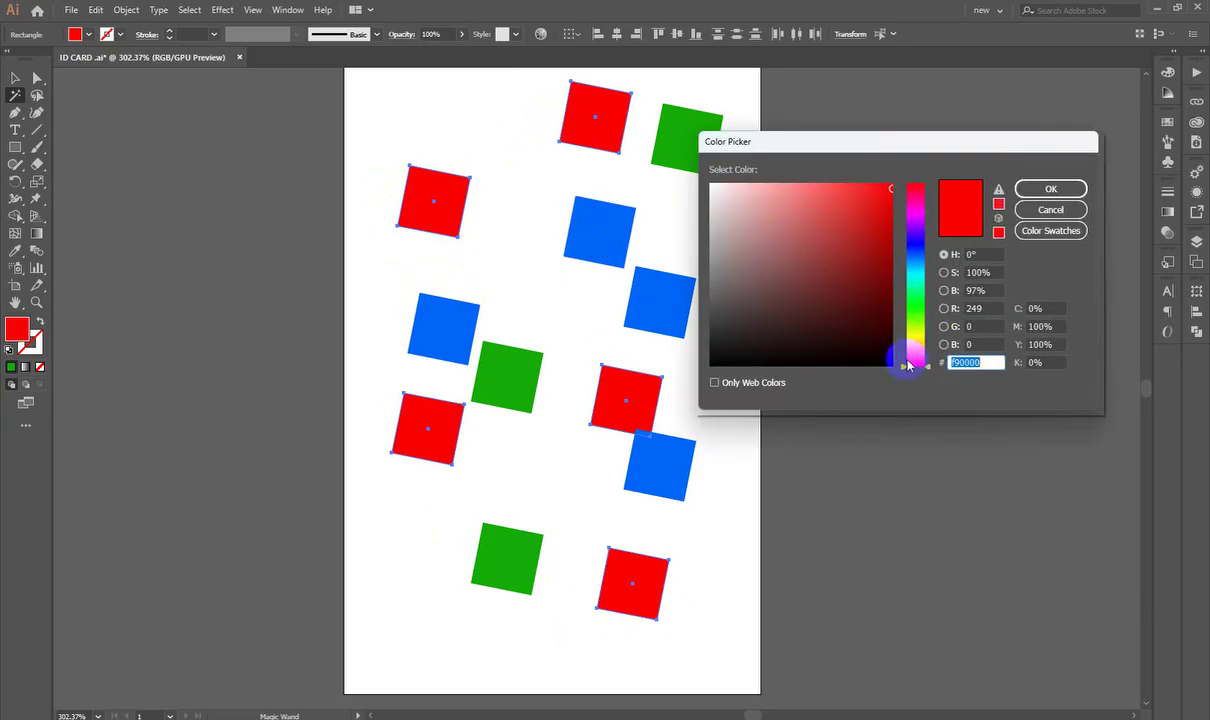
pyautogui.moveTo(907, 366); pyautogui.dragTo(910, 278)
pyautogui.click(887, 311)
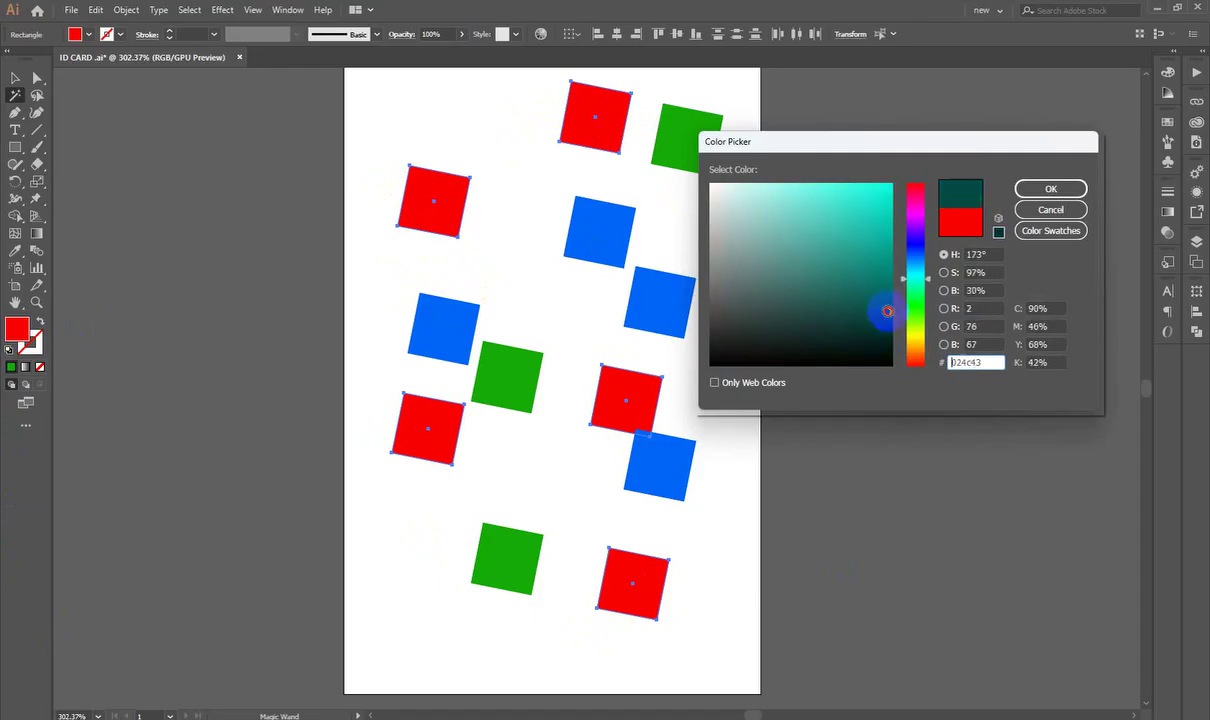
pyautogui.click(1050, 189)
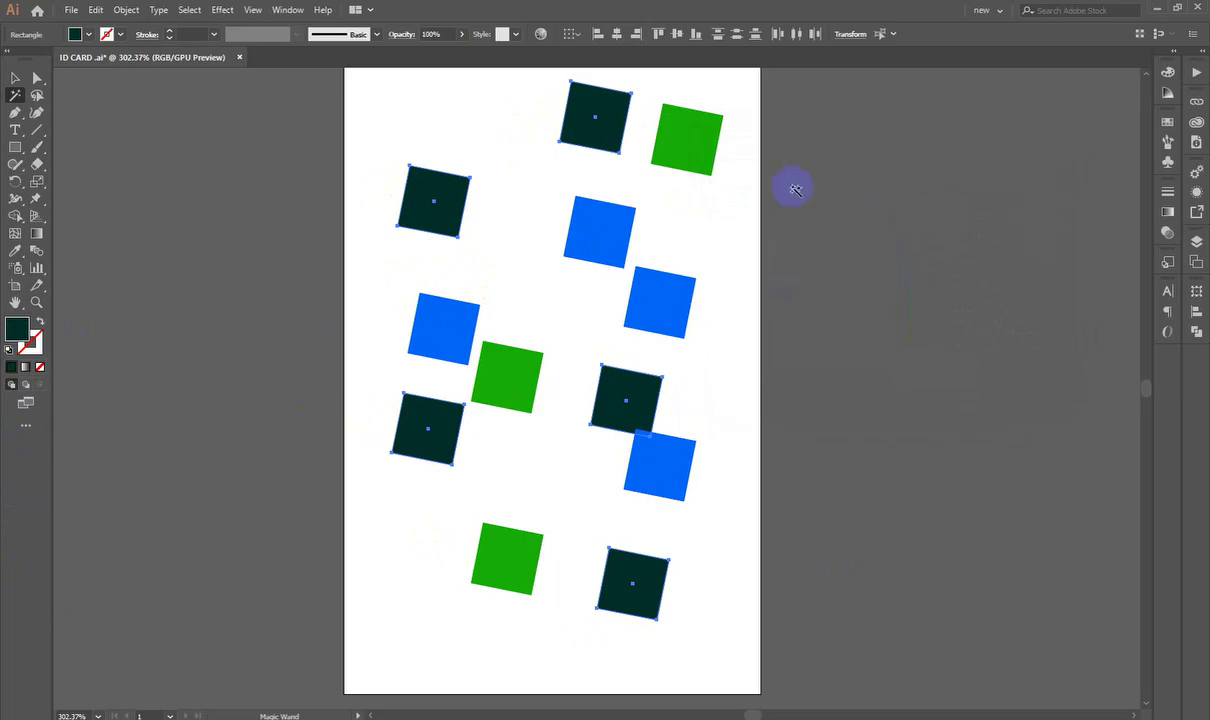
pyautogui.click(688, 146)
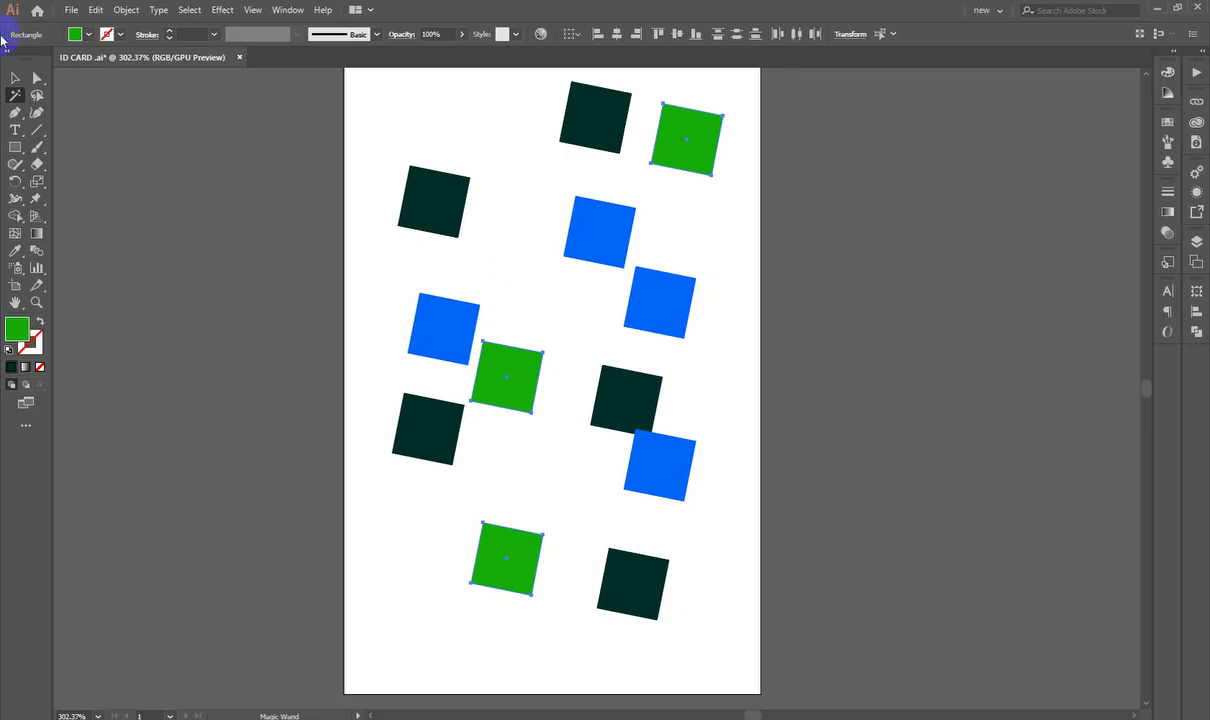
# Step: Nudge the upper blue square and swap its fill to a stroke outline
pyautogui.click(16, 79)
pyautogui.click(518, 315)
pyautogui.moveTo(743, 297); pyautogui.dragTo(870, 310)
pyautogui.moveTo(392, 237); pyautogui.dragTo(590, 288)
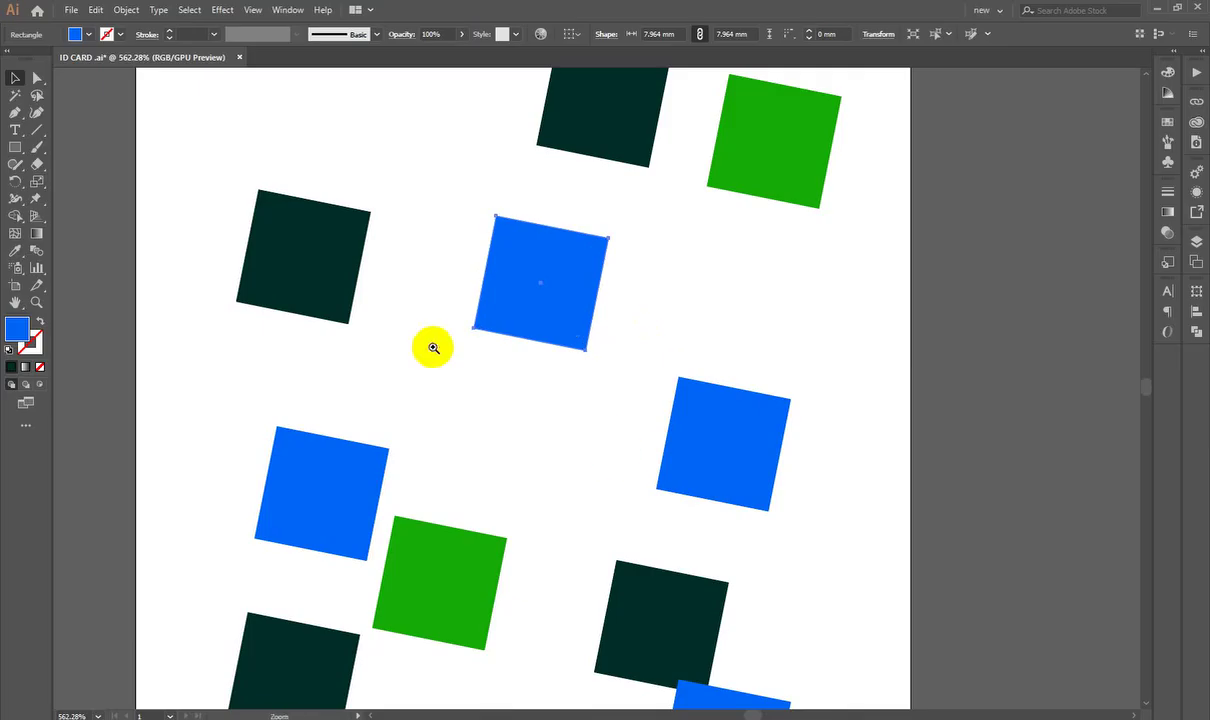
pyautogui.moveTo(430, 330); pyautogui.dragTo(525, 280)
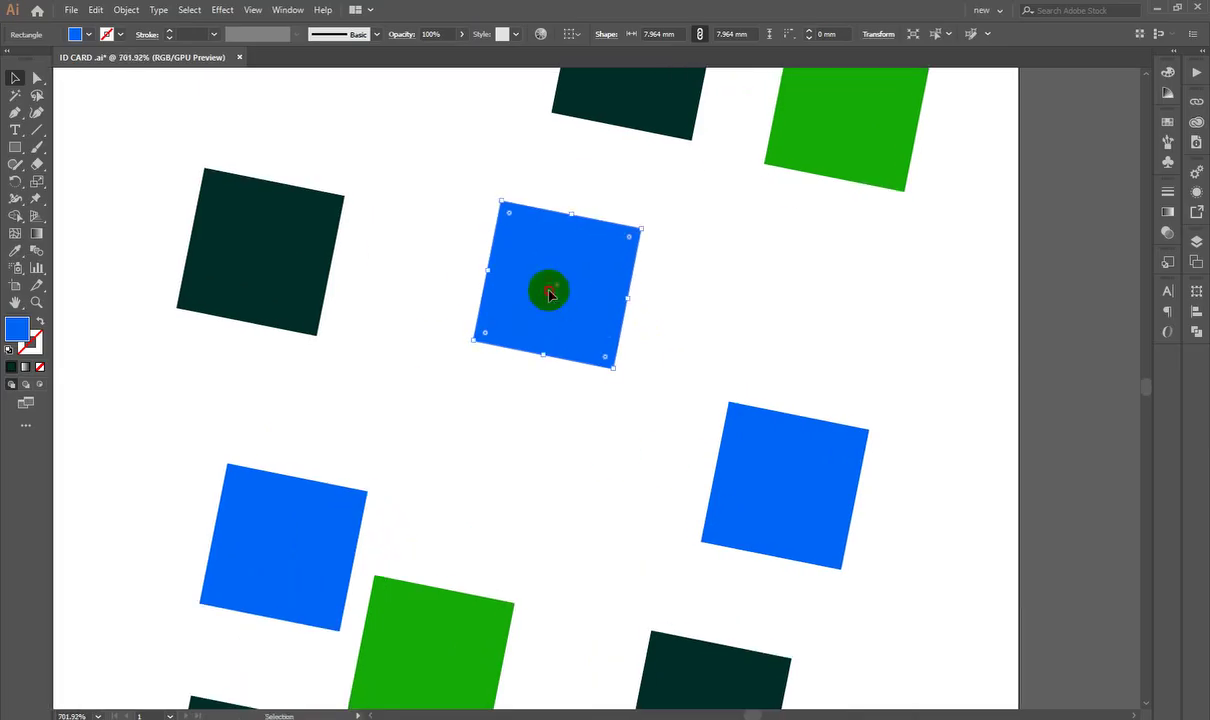
pyautogui.click(41, 321)
# Step: Try dragging the outlined square's anchors with Direct Selection, then undo back to a square
pyautogui.click(555, 410)
pyautogui.moveTo(556, 230); pyautogui.dragTo(672, 237)
pyautogui.click(673, 238)
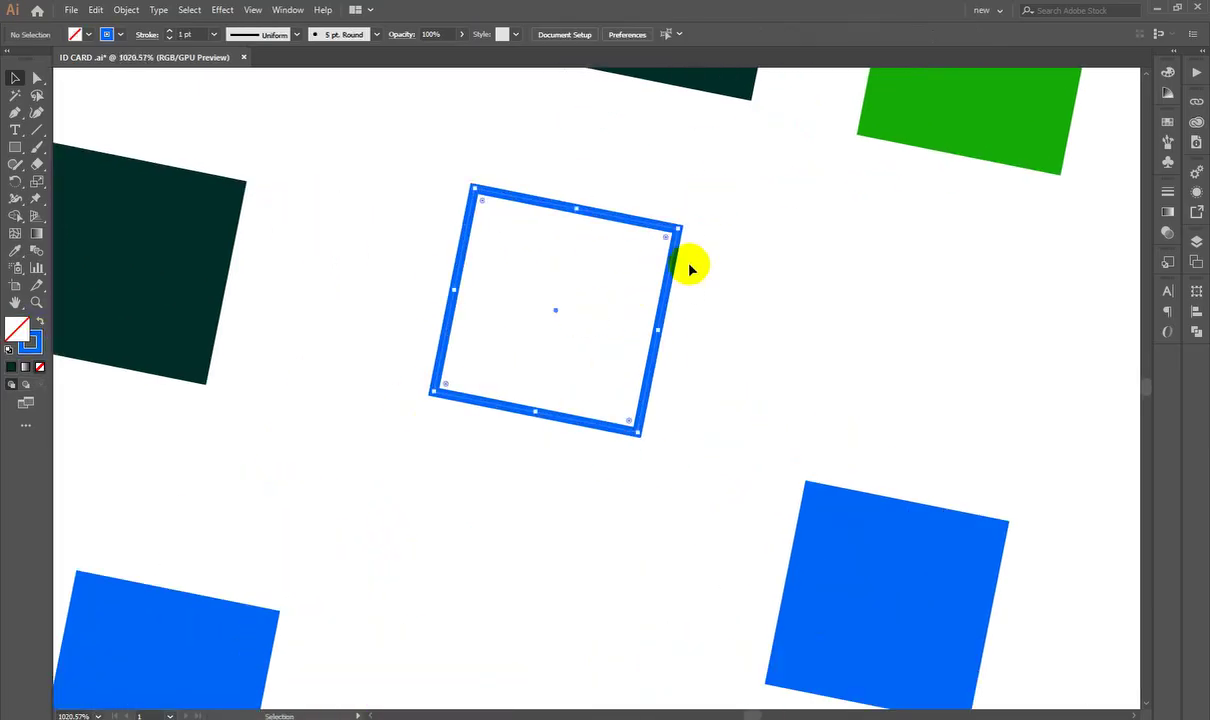
pyautogui.click(36, 77)
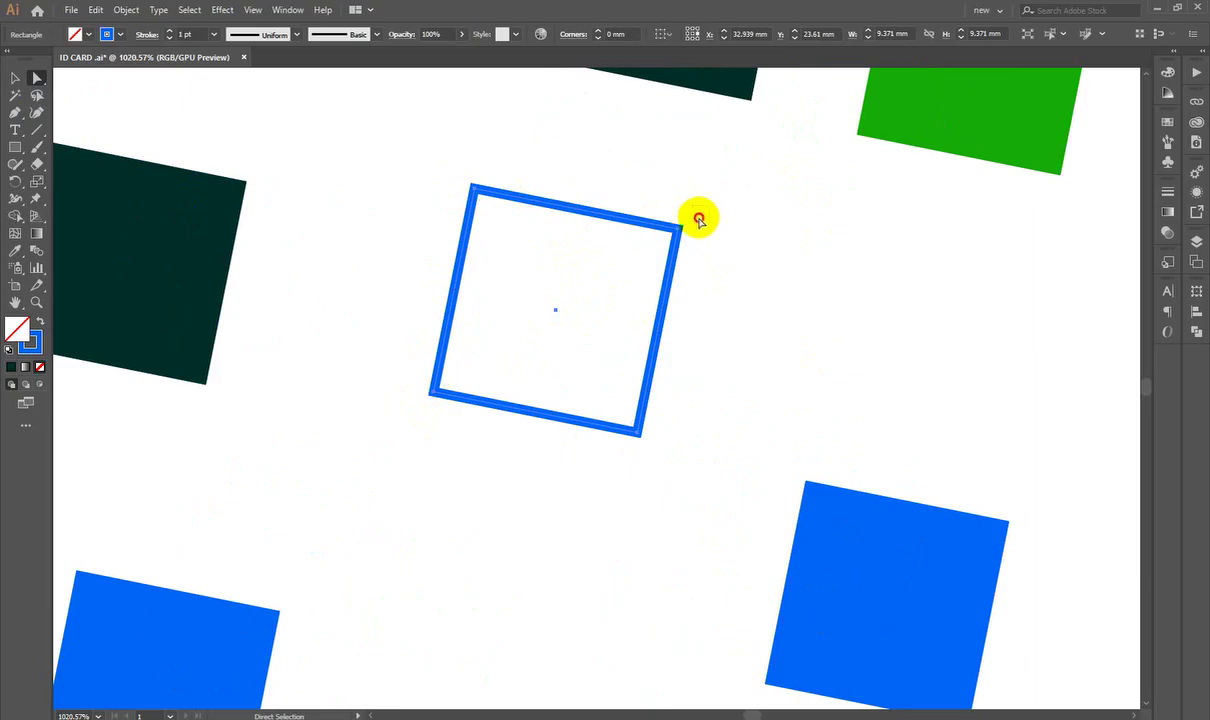
pyautogui.click(666, 244)
pyautogui.moveTo(708, 206); pyautogui.dragTo(661, 242)
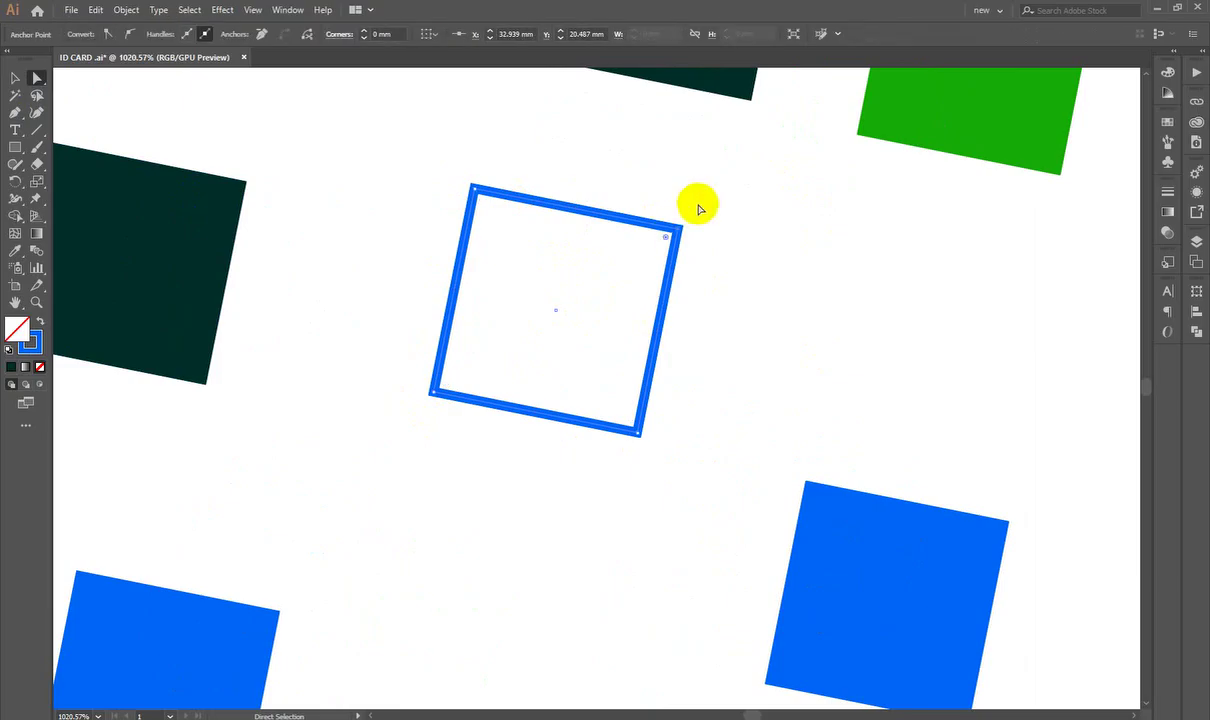
pyautogui.moveTo(708, 206); pyautogui.dragTo(624, 270)
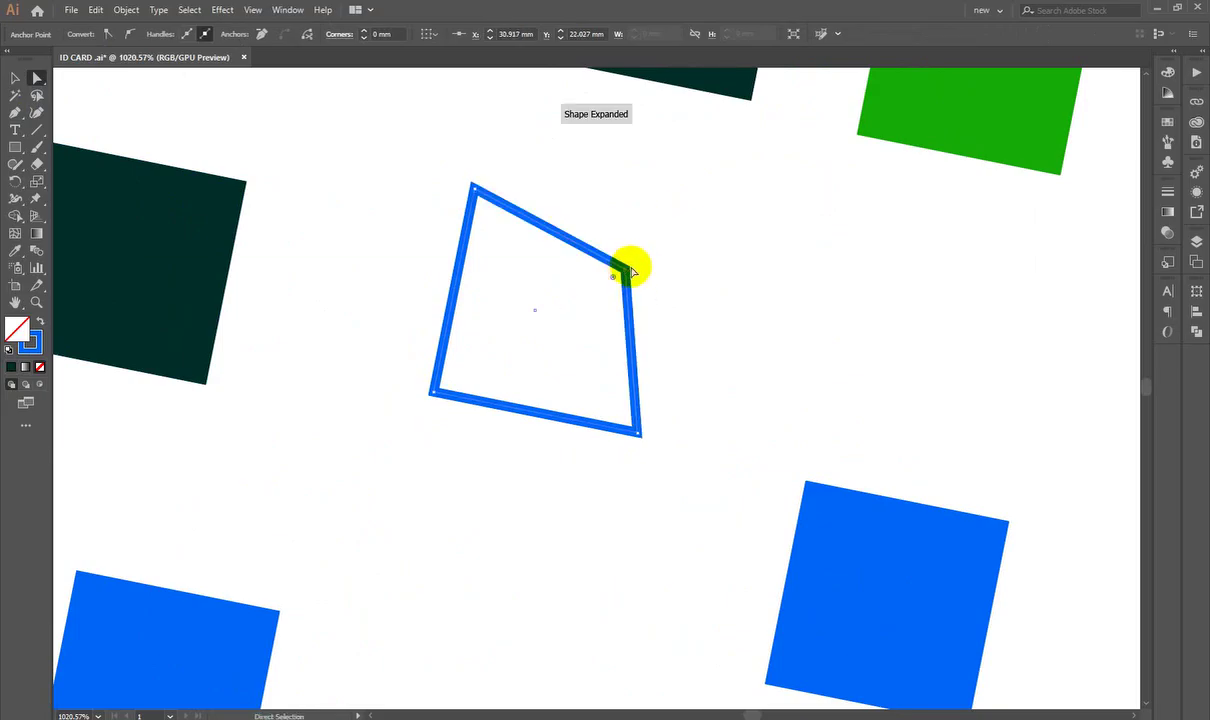
pyautogui.hotkey('ctrl', 'z')
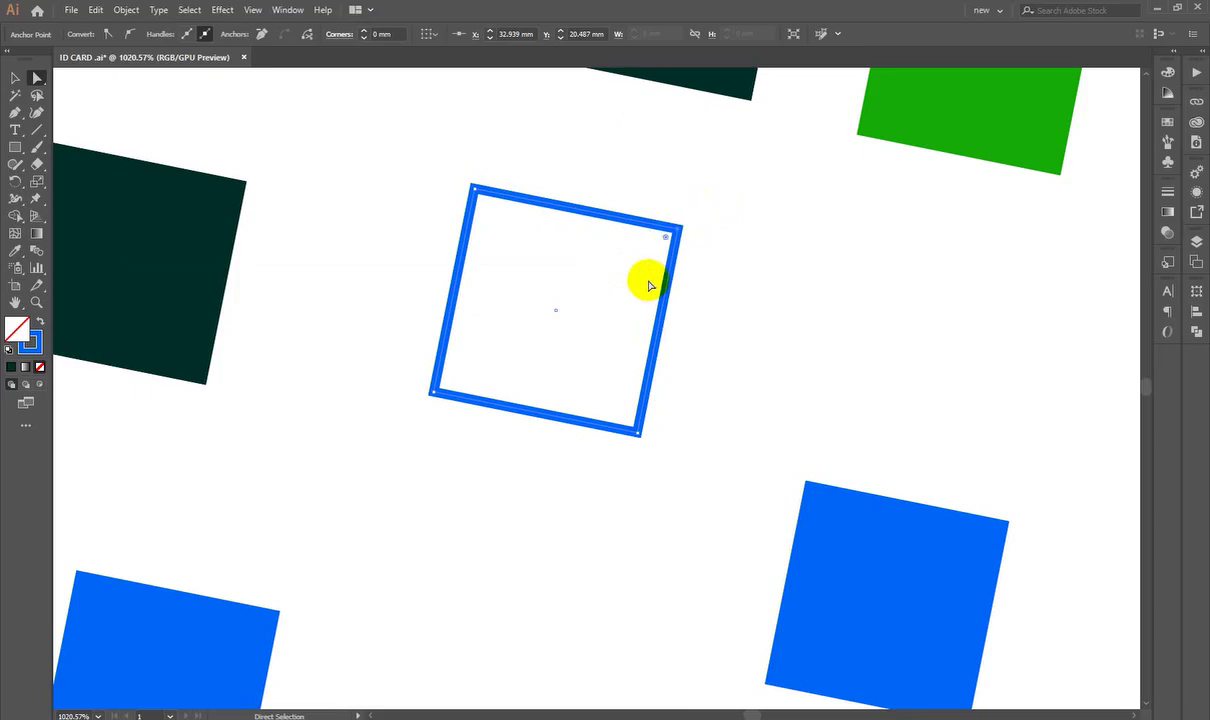
pyautogui.moveTo(679, 230); pyautogui.dragTo(1133, 301)
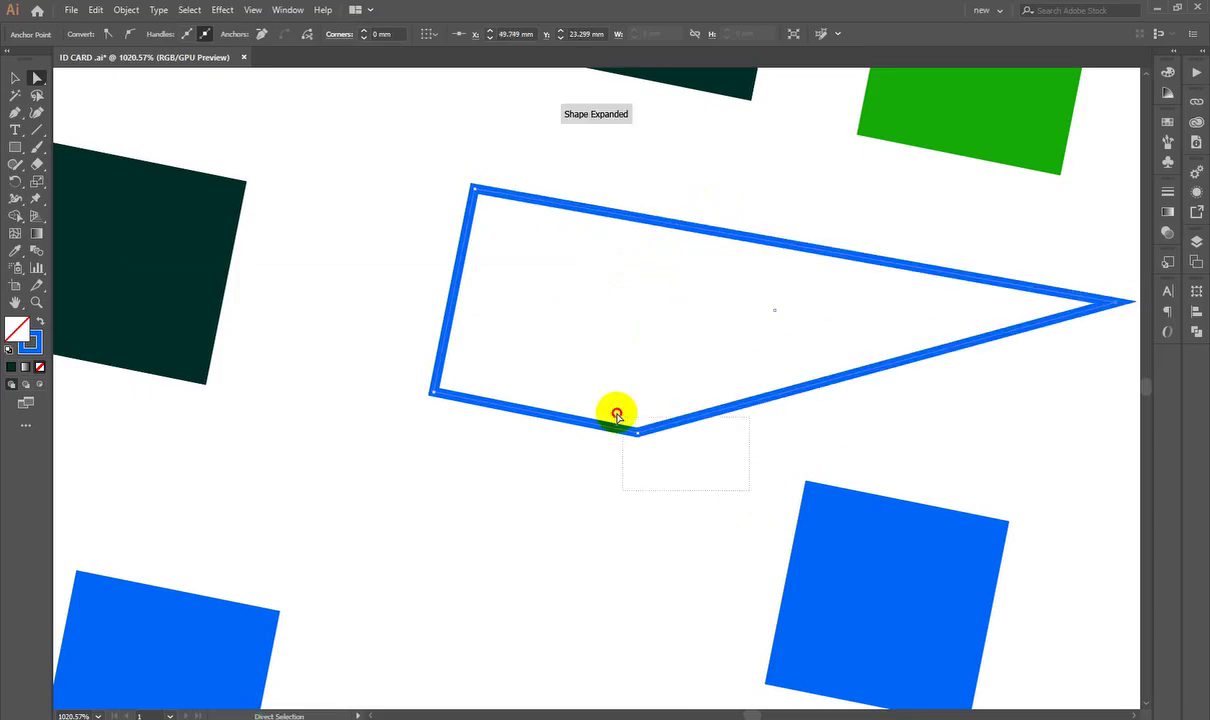
pyautogui.moveTo(637, 430); pyautogui.dragTo(372, 603)
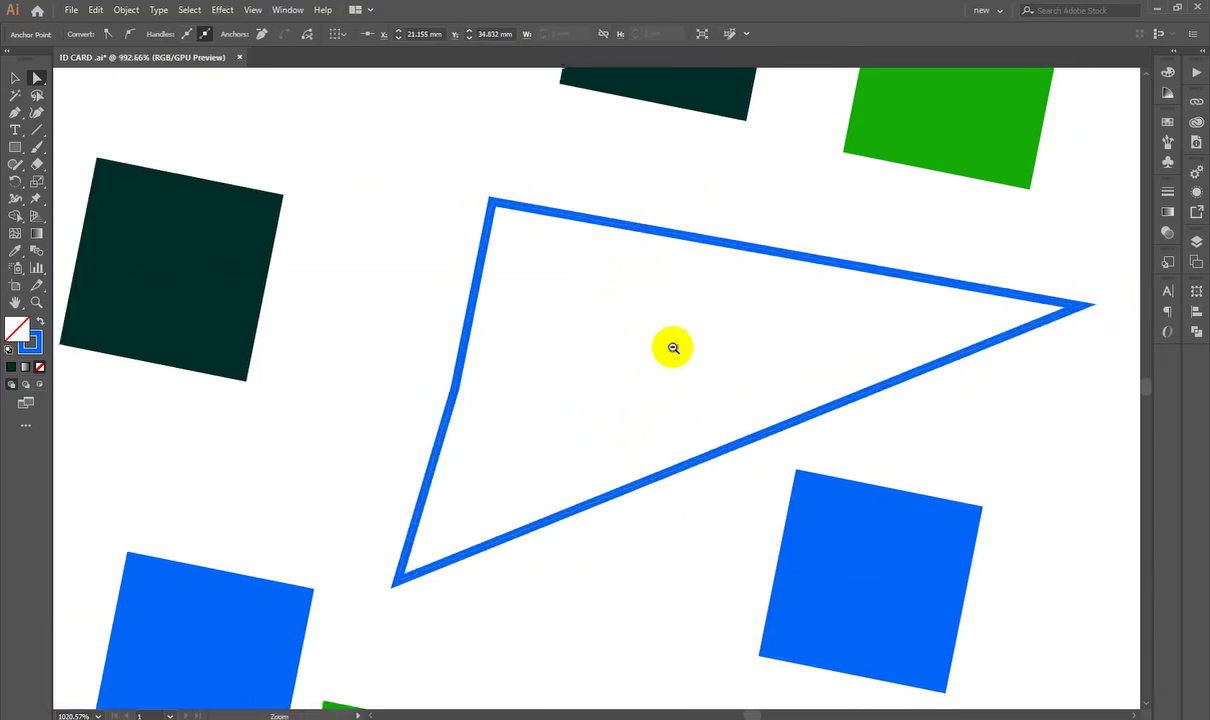
pyautogui.moveTo(670, 345); pyautogui.dragTo(633, 390)
pyautogui.hotkey('ctrl', 'z')
pyautogui.hotkey('ctrl', 'z')
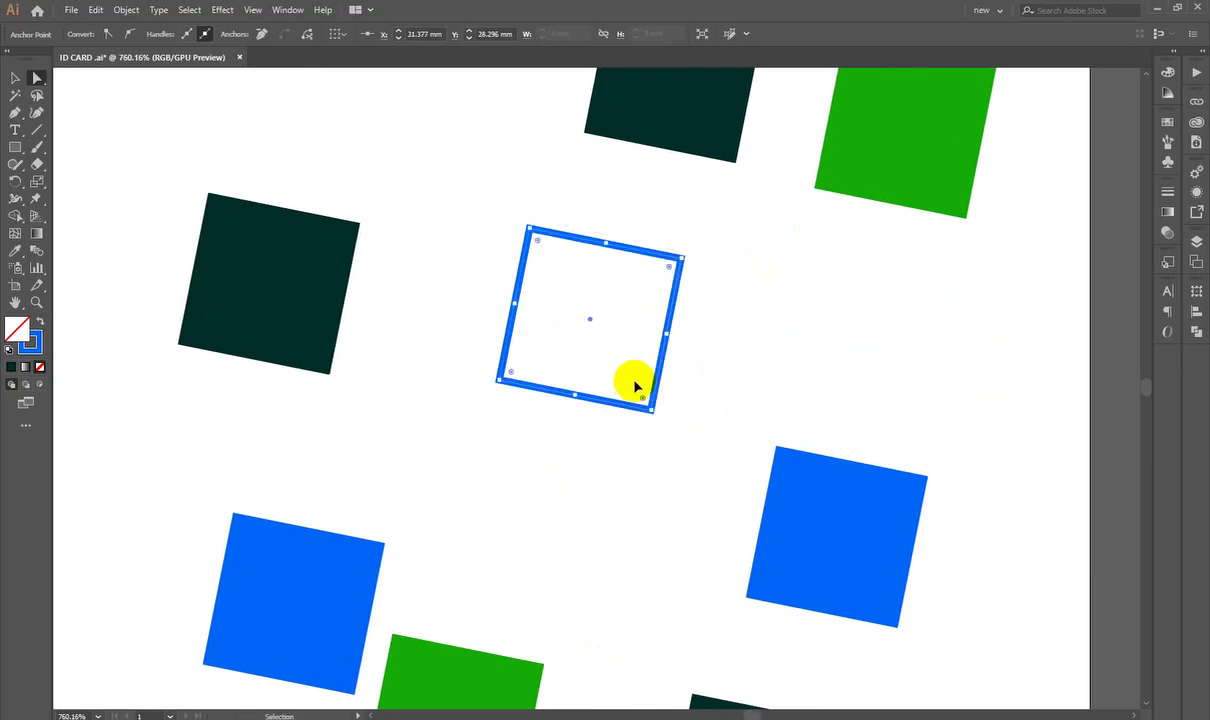
# Step: Delete the outlined square's top side to leave an open path
pyautogui.scroll(1, 632, 380)
pyautogui.moveTo(591, 340); pyautogui.dragTo(613, 362)
pyautogui.scroll(1, 583, 405)
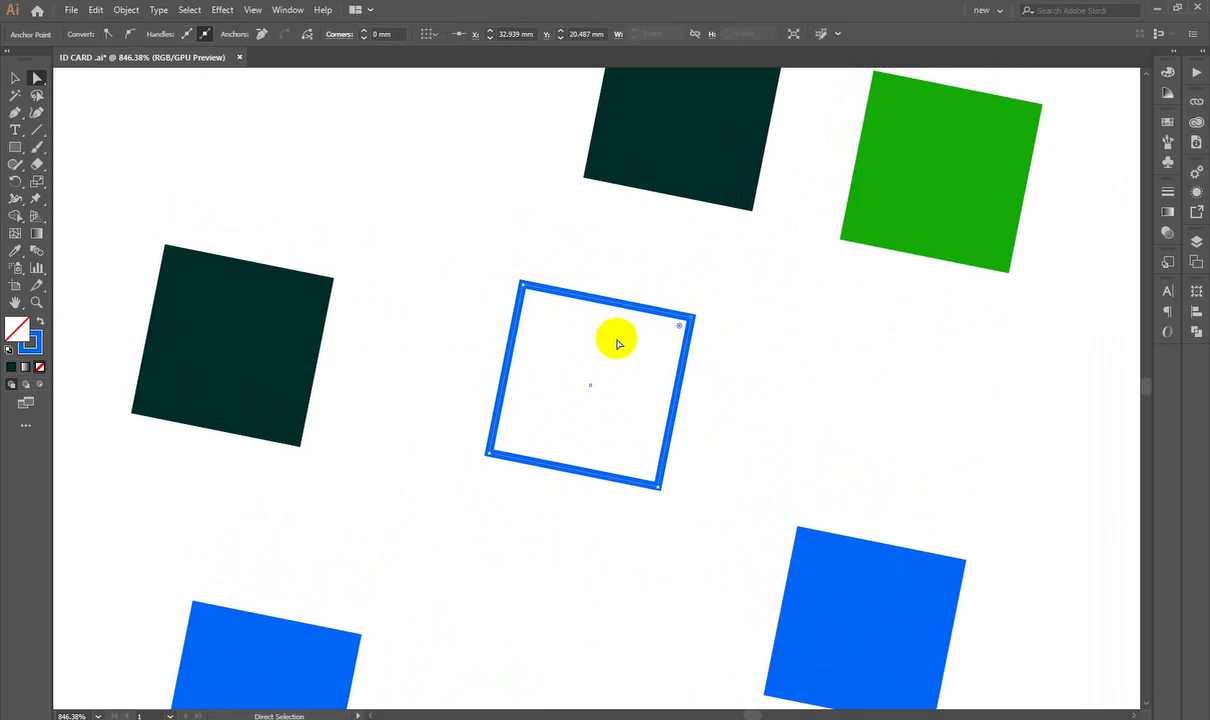
pyautogui.click(606, 381)
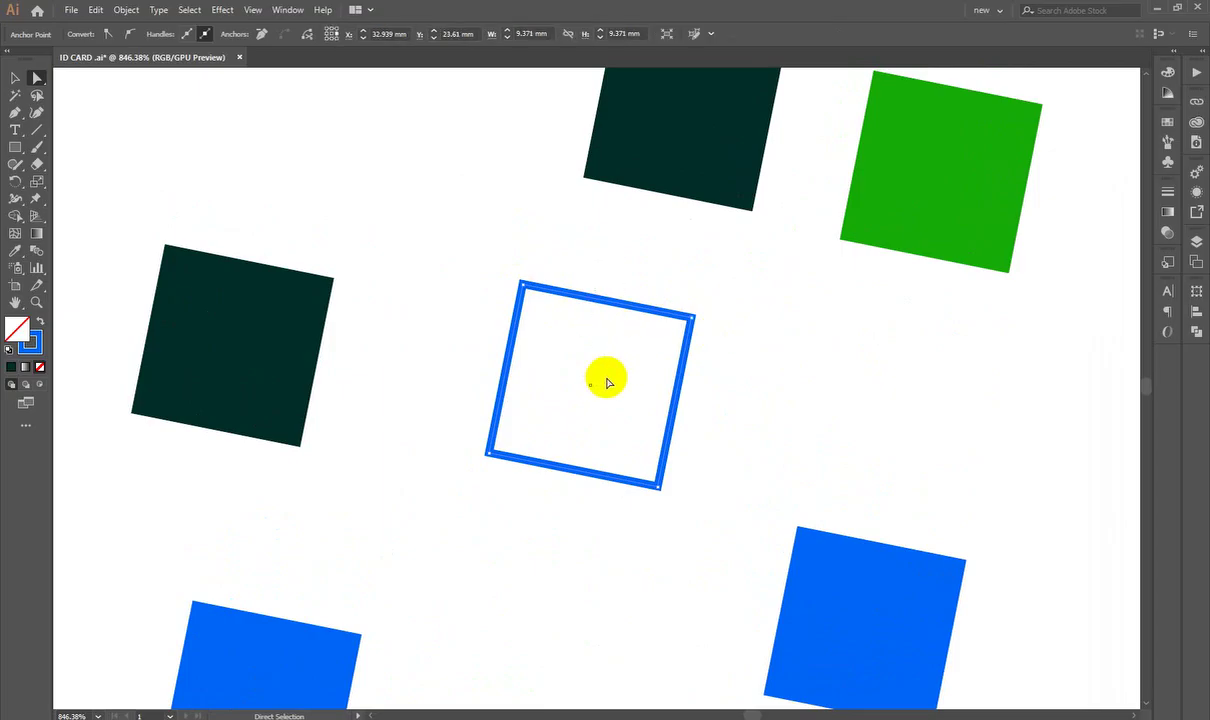
pyautogui.press('Delete')
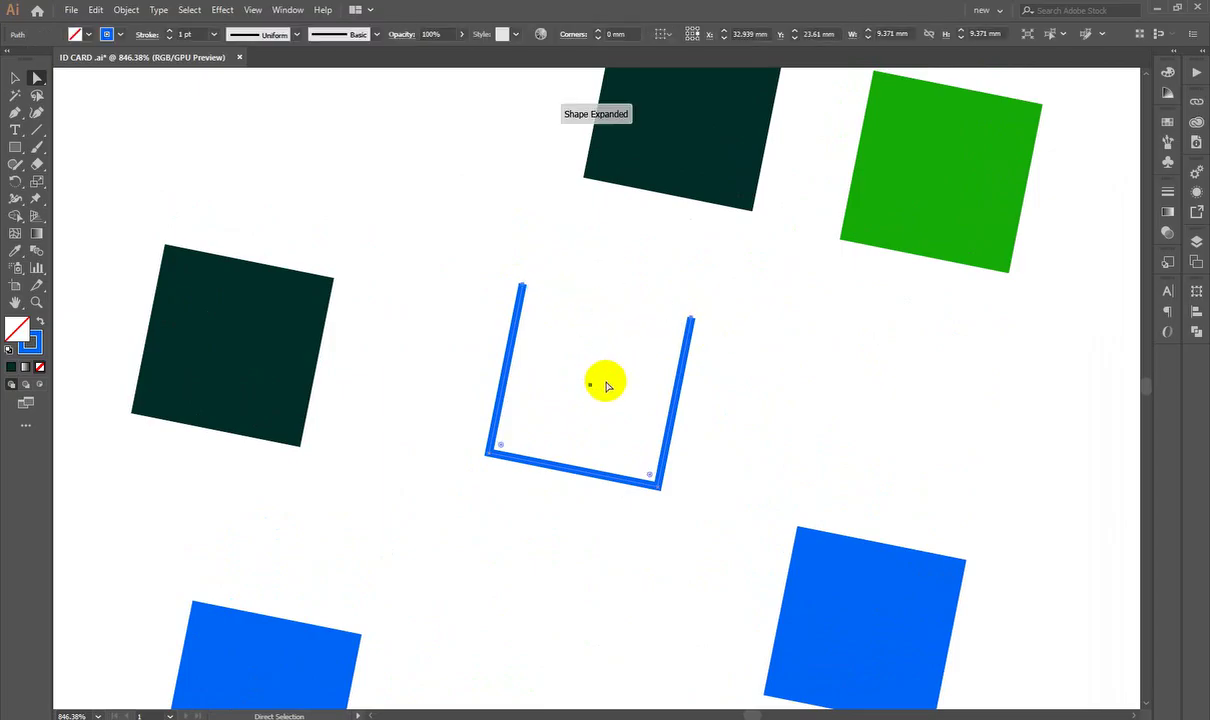
pyautogui.click(500, 457)
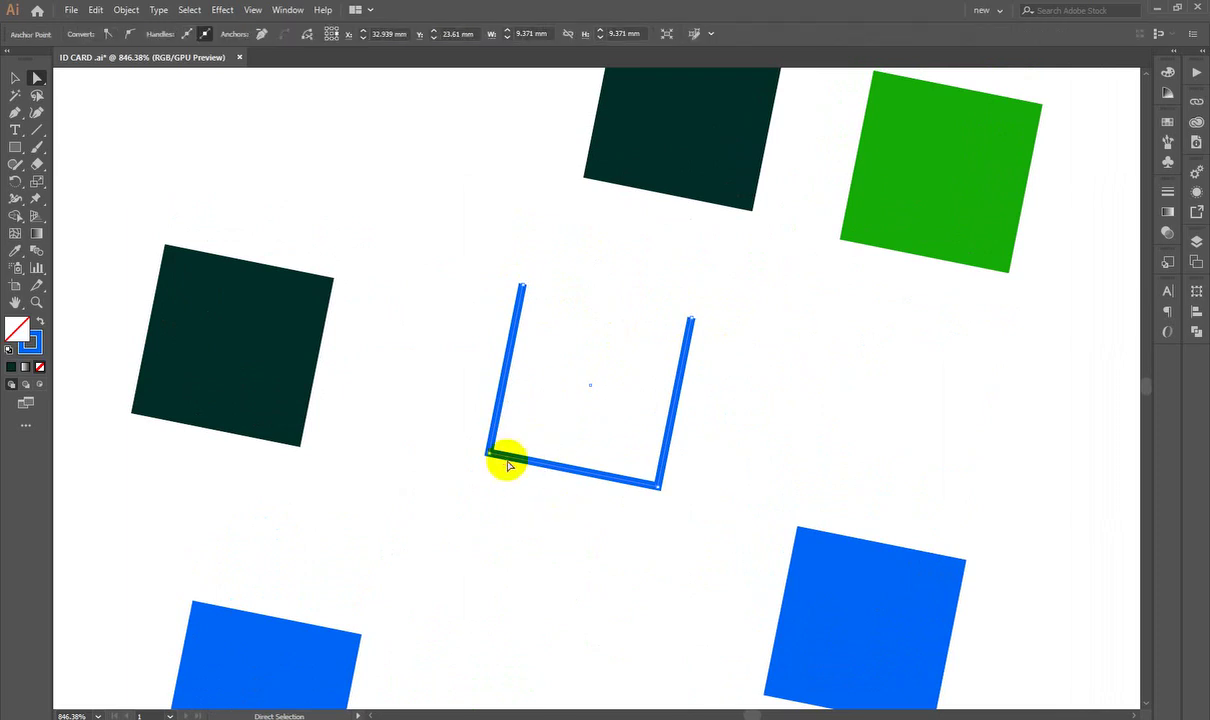
pyautogui.click(658, 488)
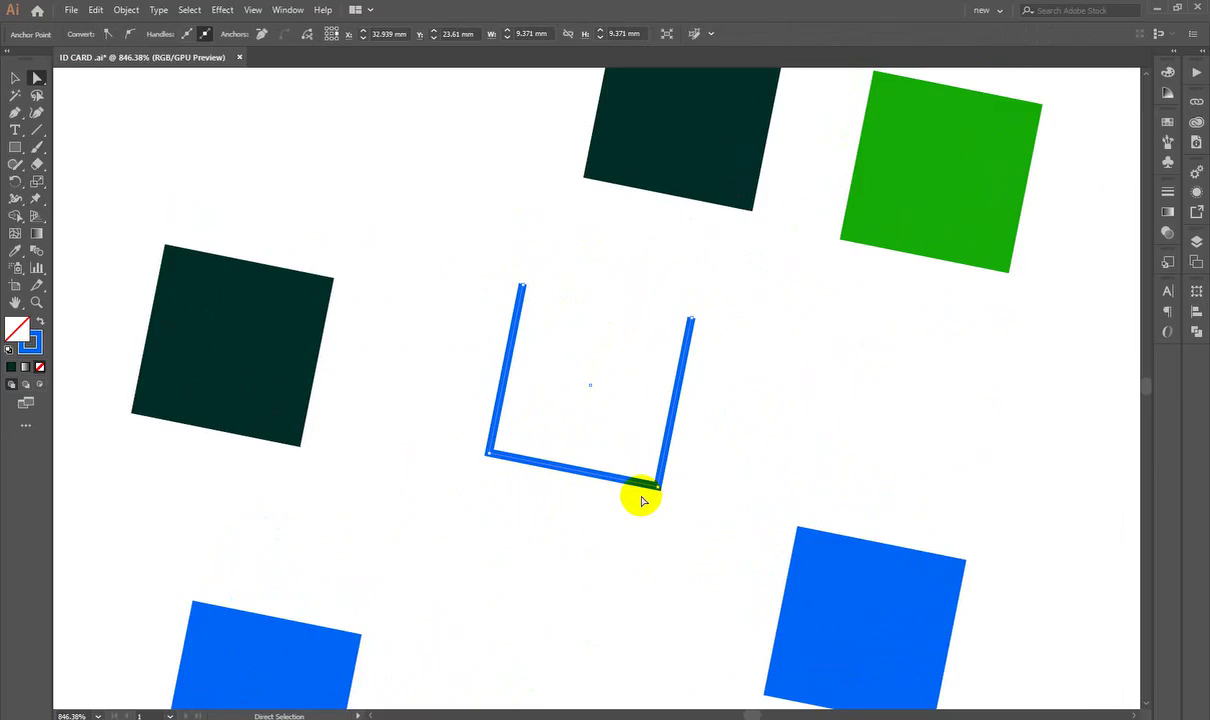
# Step: Move all the squares off the artboard to the right, leaving it blank
pyautogui.click(15, 78)
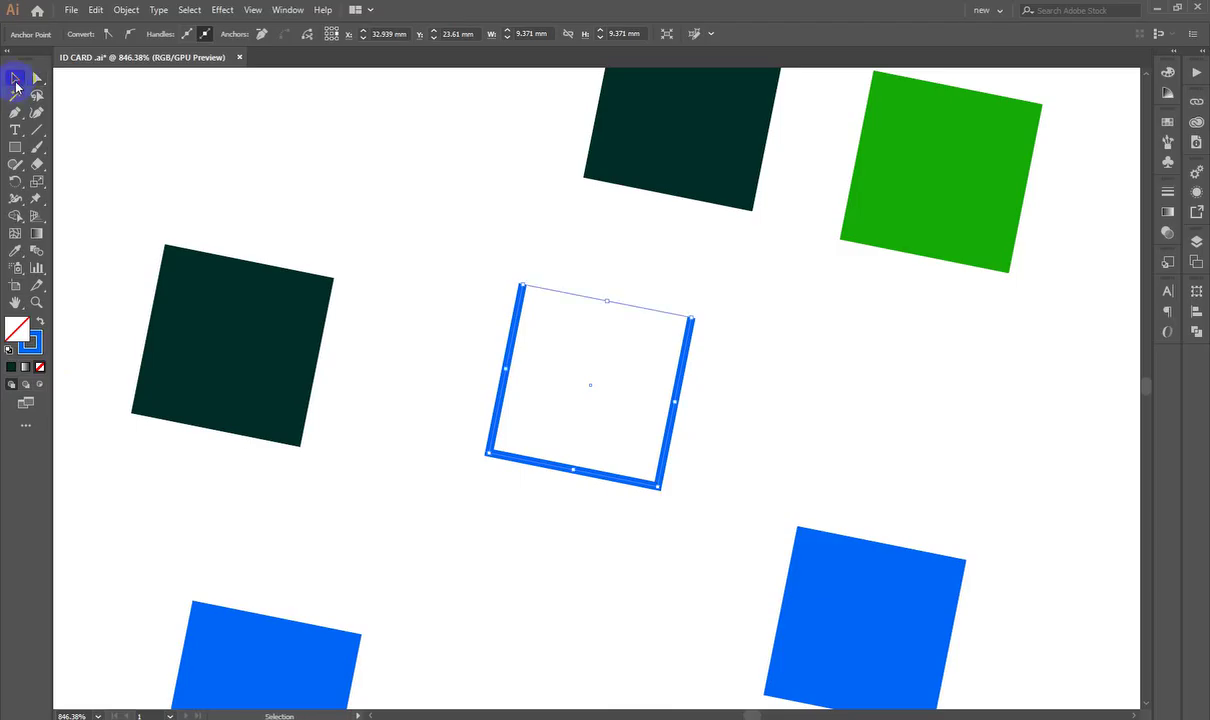
pyautogui.click(902, 346)
pyautogui.scroll(-5, 815, 419)
pyautogui.scroll(3, 684, 370)
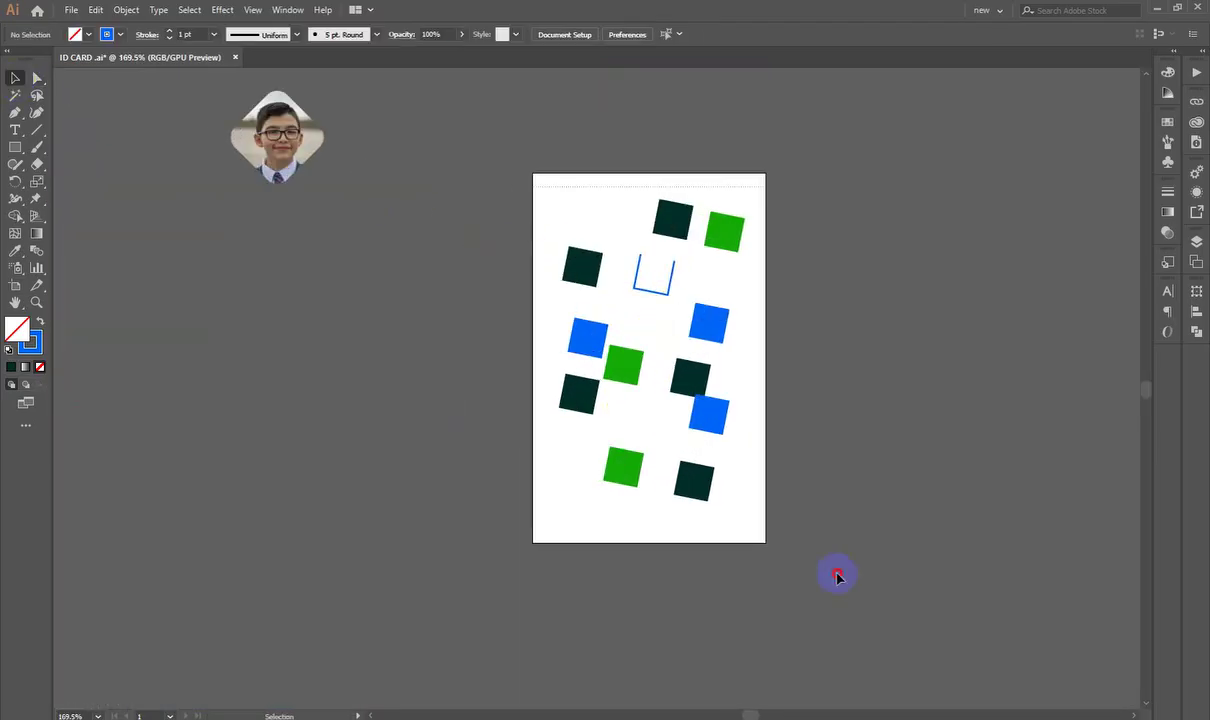
pyautogui.moveTo(700, 382); pyautogui.dragTo(997, 342)
pyautogui.scroll(1, 642, 298)
pyautogui.scroll(6, 642, 298)
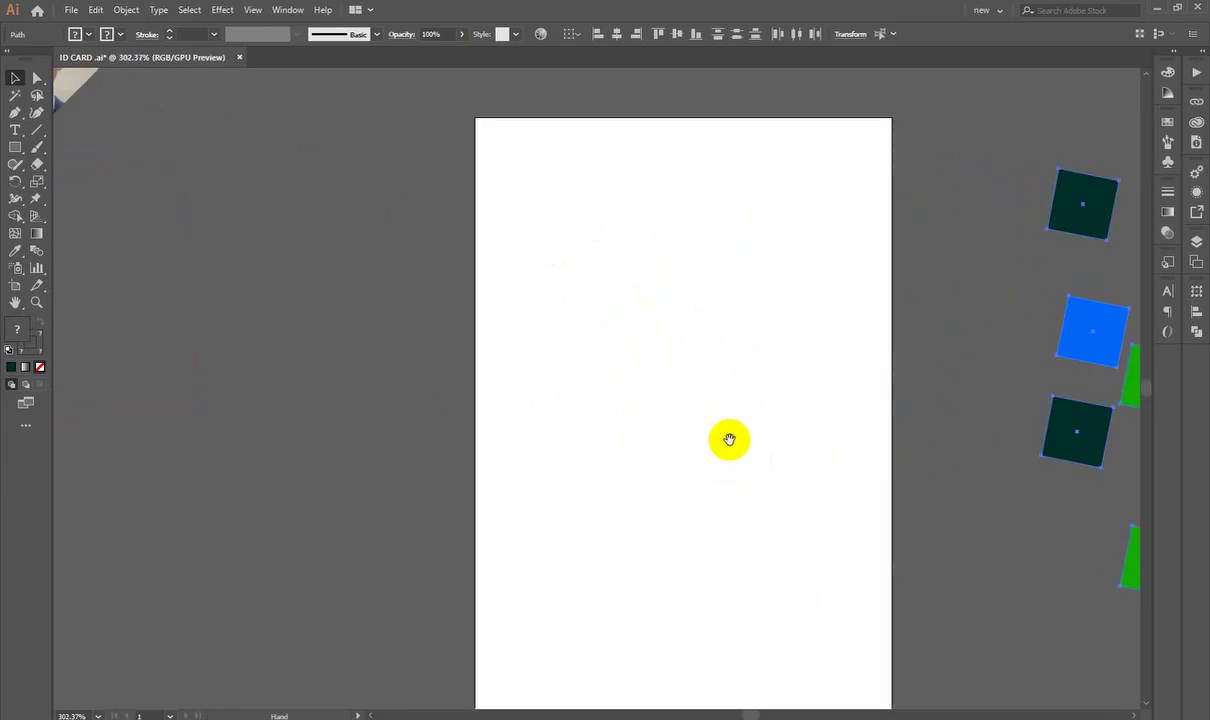
pyautogui.click(270, 302)
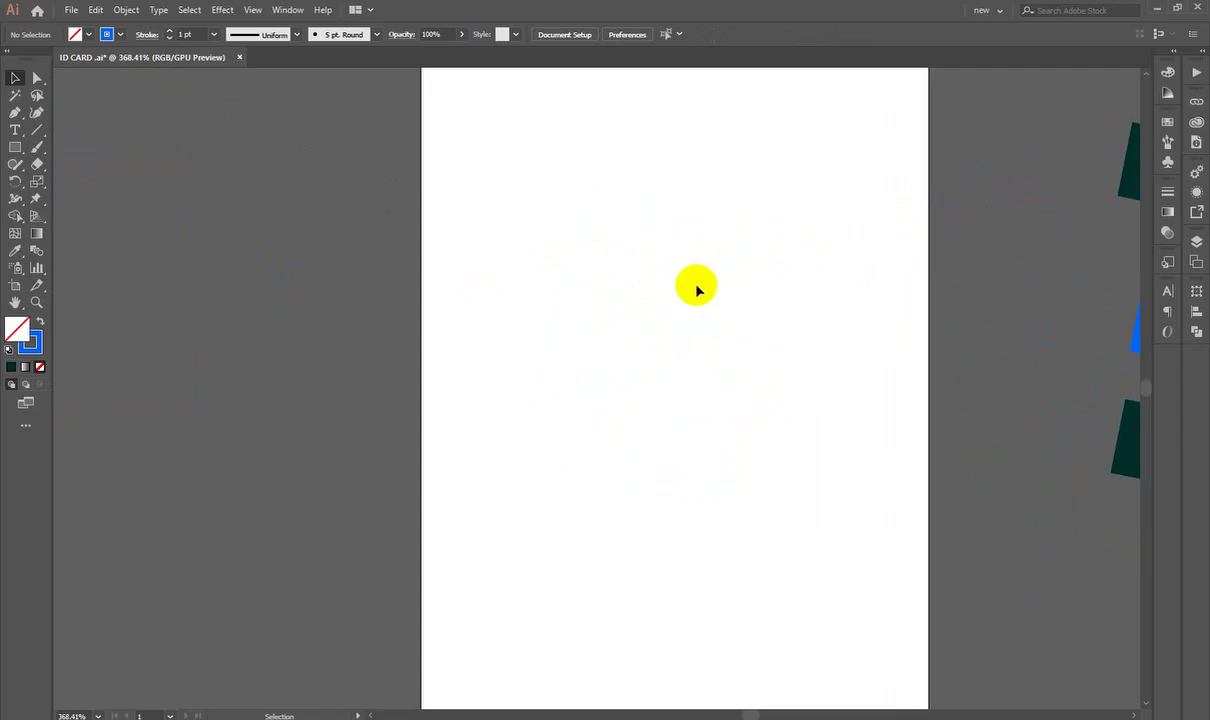
# Step: Search Google Images for 'mouse pointer'
pyautogui.hotkey('alt', 'Tab')
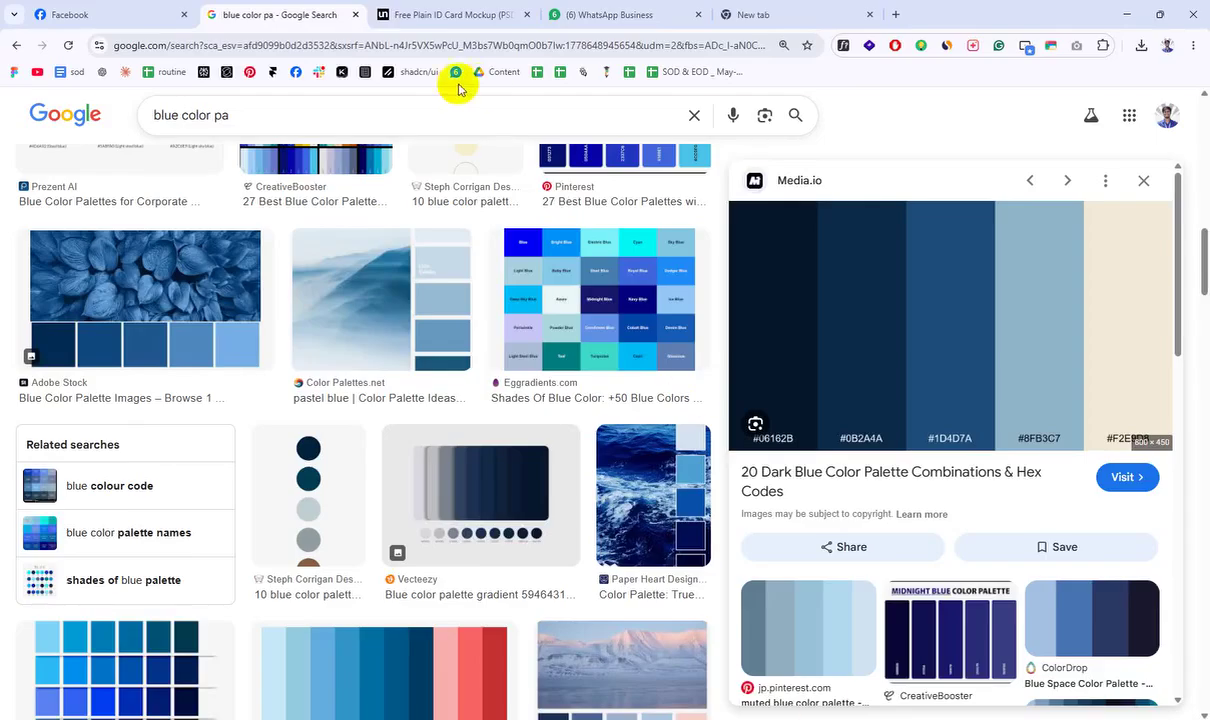
pyautogui.moveTo(238, 113); pyautogui.dragTo(0, 118)
pyautogui.write('mous')
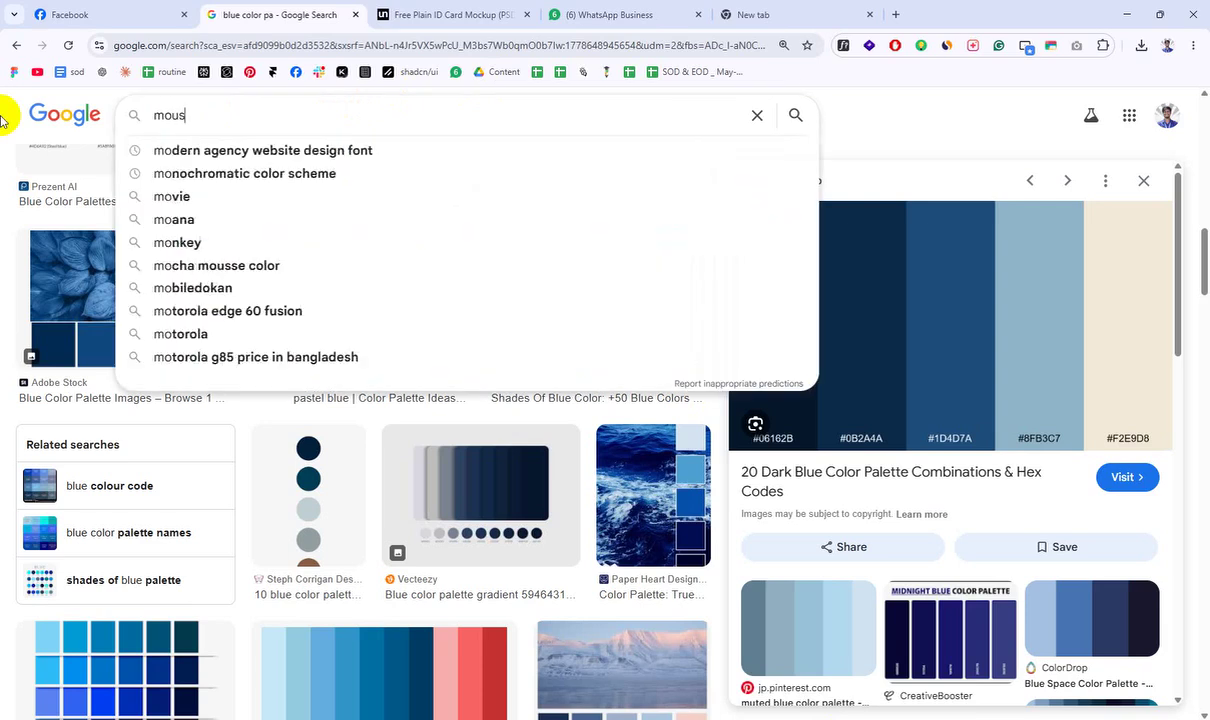
pyautogui.write('e pi')
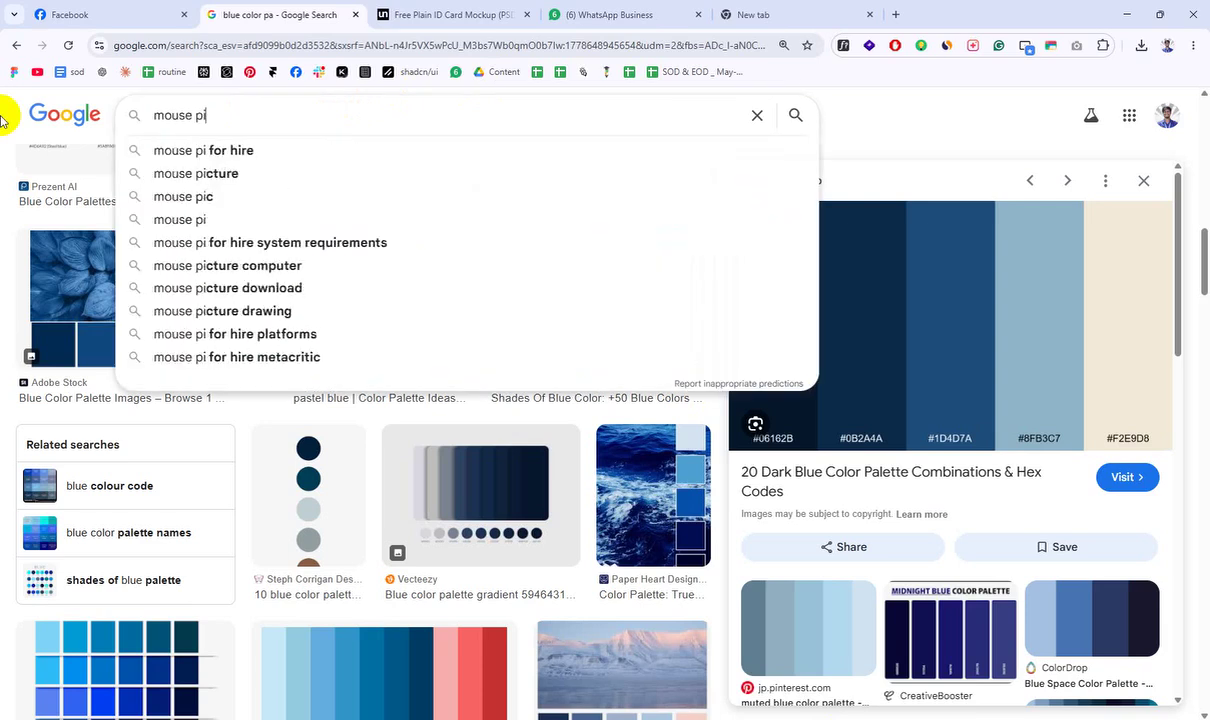
pyautogui.press('BackSpace')
pyautogui.write('o')
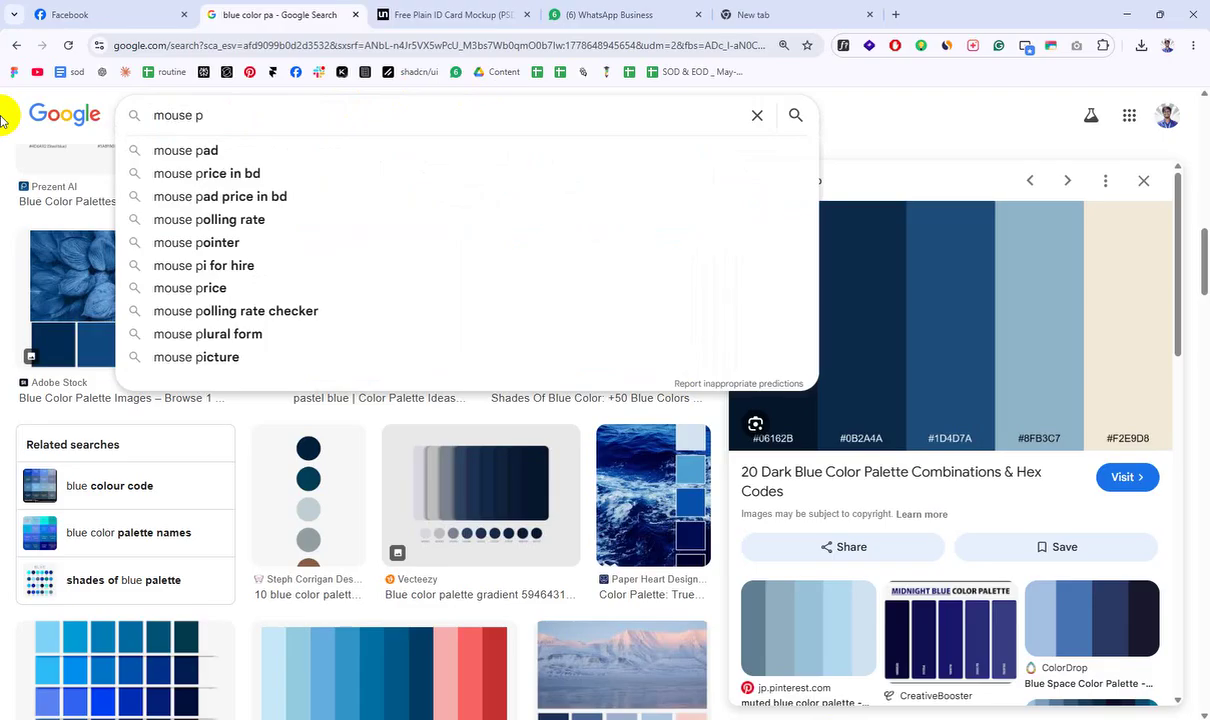
pyautogui.write('ointer')
pyautogui.press('Return')
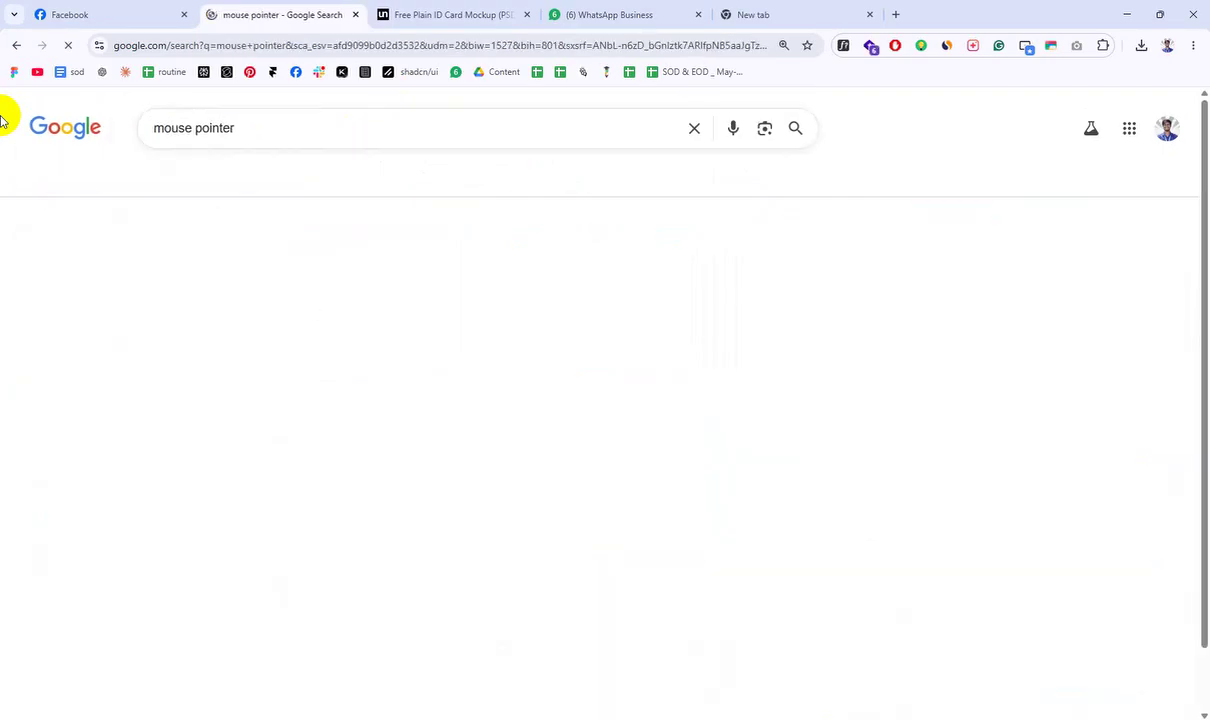
# Step: Copy the bold black Shutterstock arrow image from the results
pyautogui.scroll(-3, 800, 490)
pyautogui.click(905, 513)
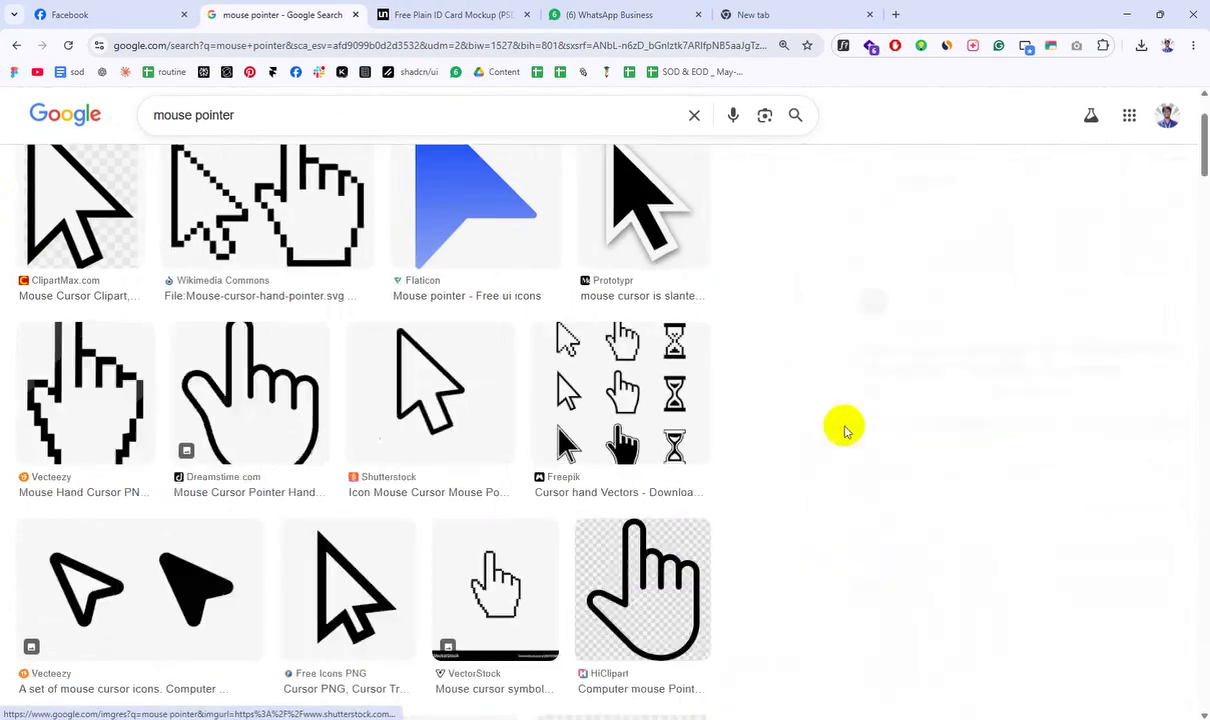
pyautogui.rightClick(1055, 248)
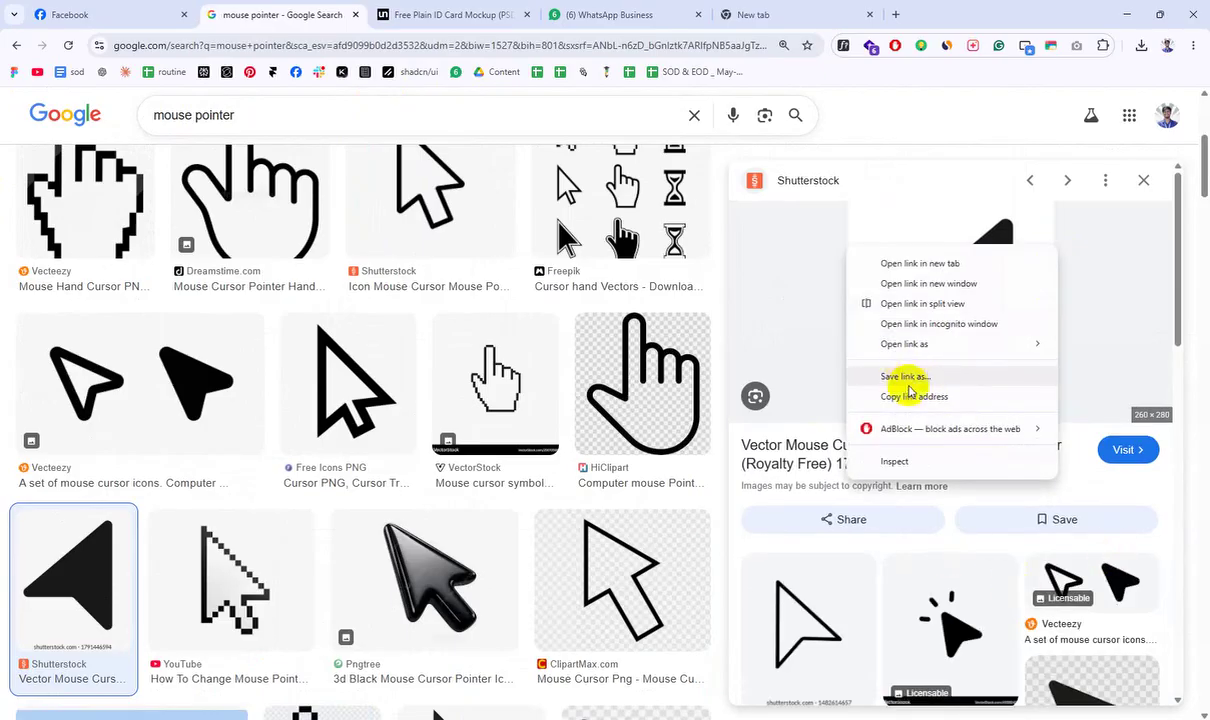
pyautogui.rightClick(1000, 250)
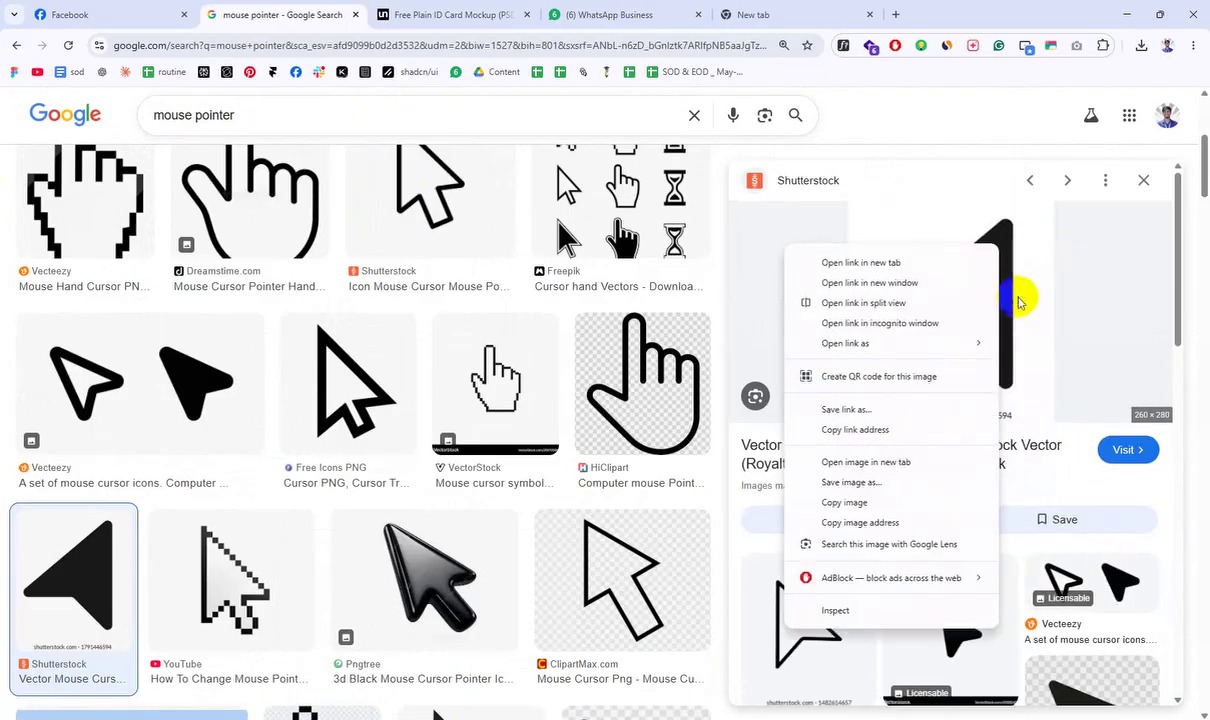
pyautogui.click(862, 503)
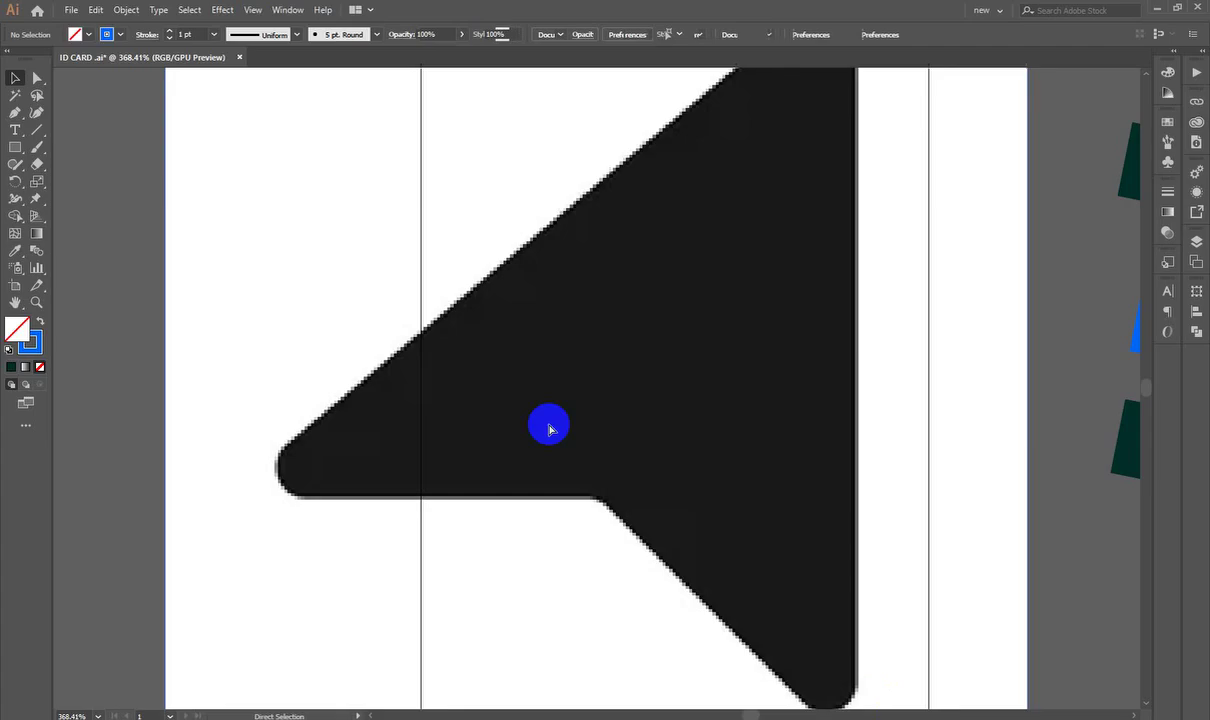
# Step: Scale the pasted arrow reference image down beside the ID card
pyautogui.scroll(-5, 473, 311)
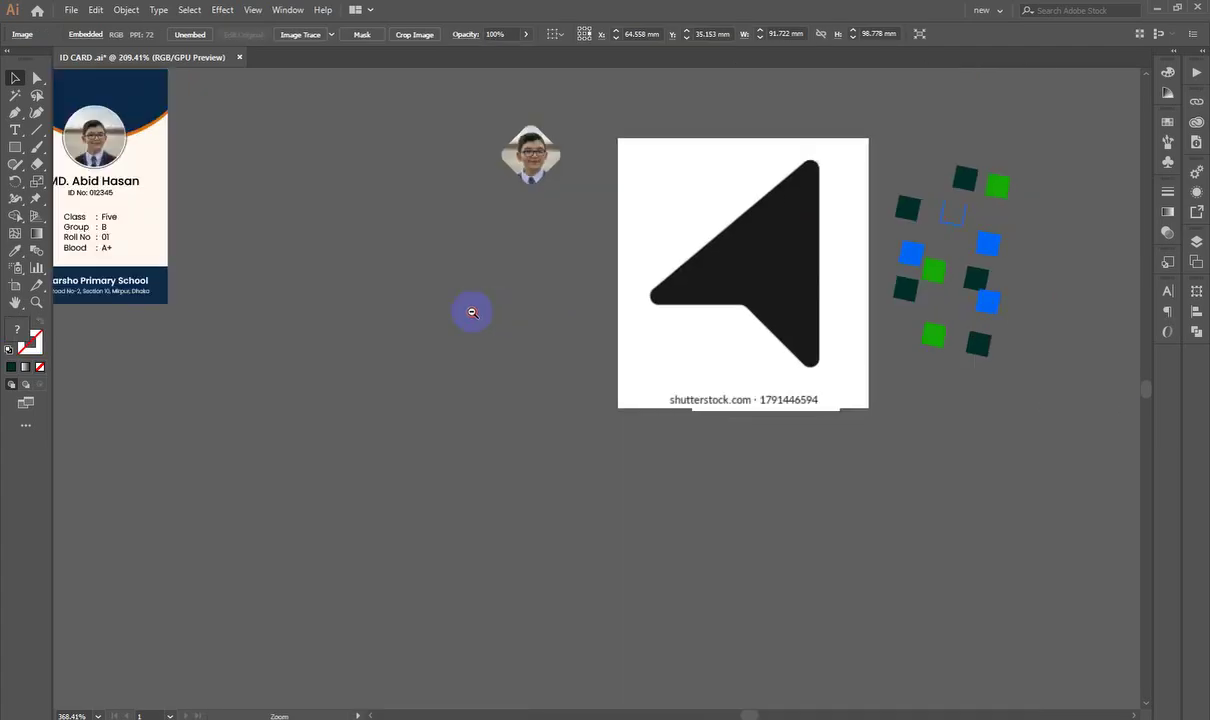
pyautogui.scroll(4, 791, 316)
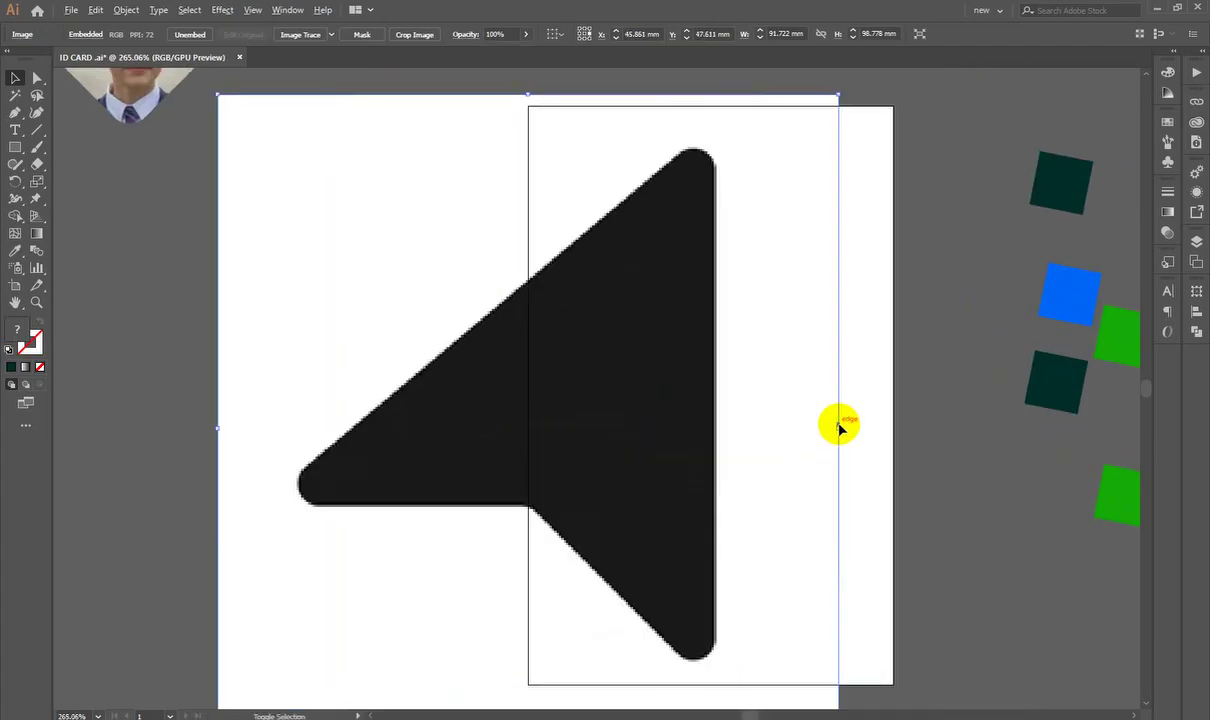
pyautogui.moveTo(839, 427); pyautogui.dragTo(608, 428)
# Step: Alt-drag a copy of a blue square onto the centre of the artboard
pyautogui.click(614, 263)
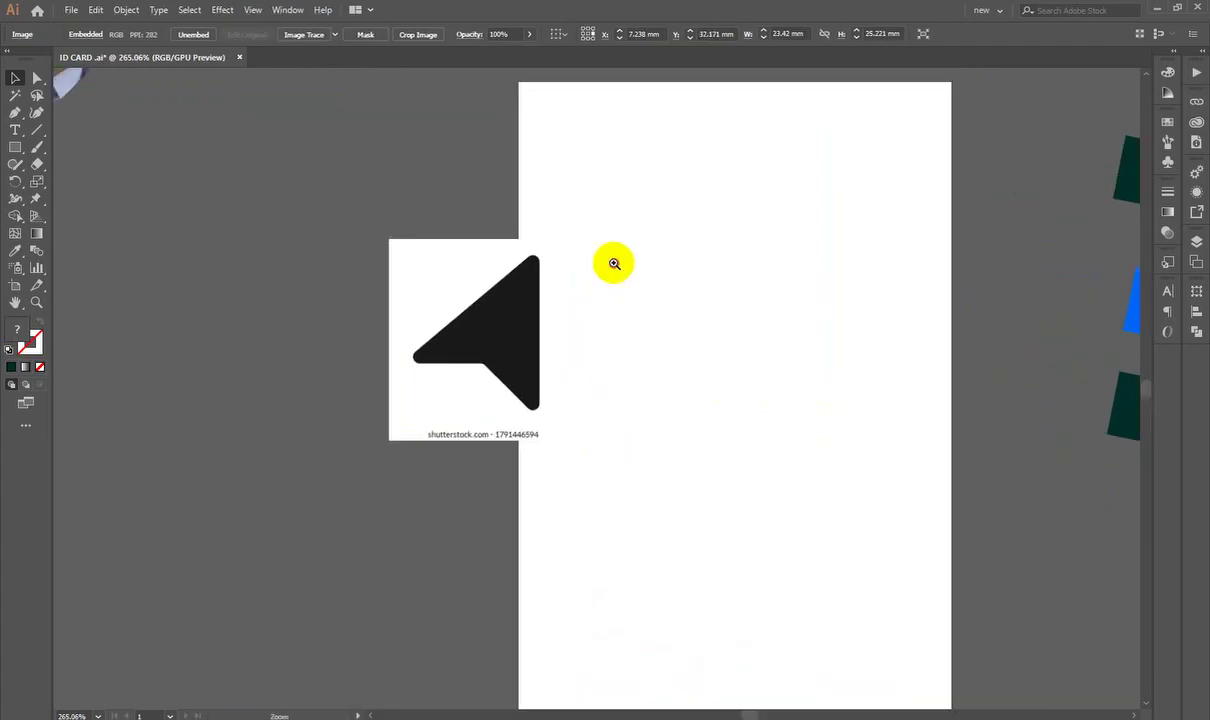
pyautogui.scroll(2, 734, 343)
pyautogui.hscroll(5, 700, 313)
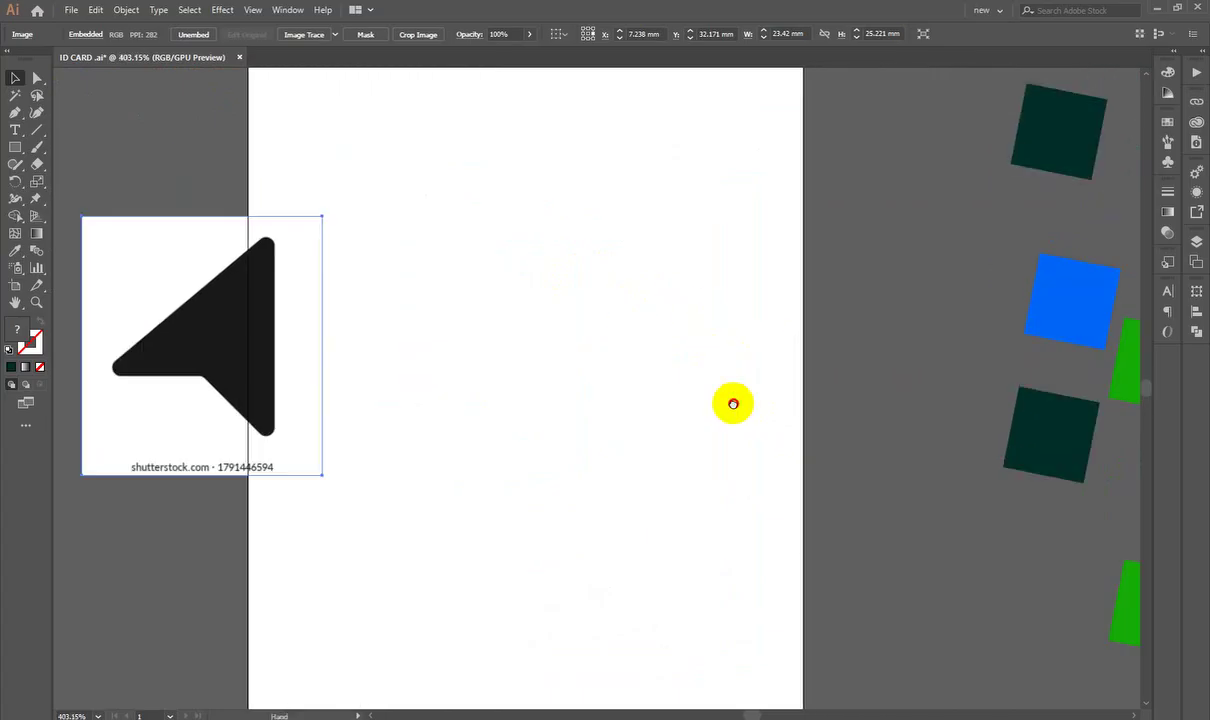
pyautogui.moveTo(733, 403); pyautogui.dragTo(837, 410)
pyautogui.moveTo(834, 344); pyautogui.dragTo(633, 345)
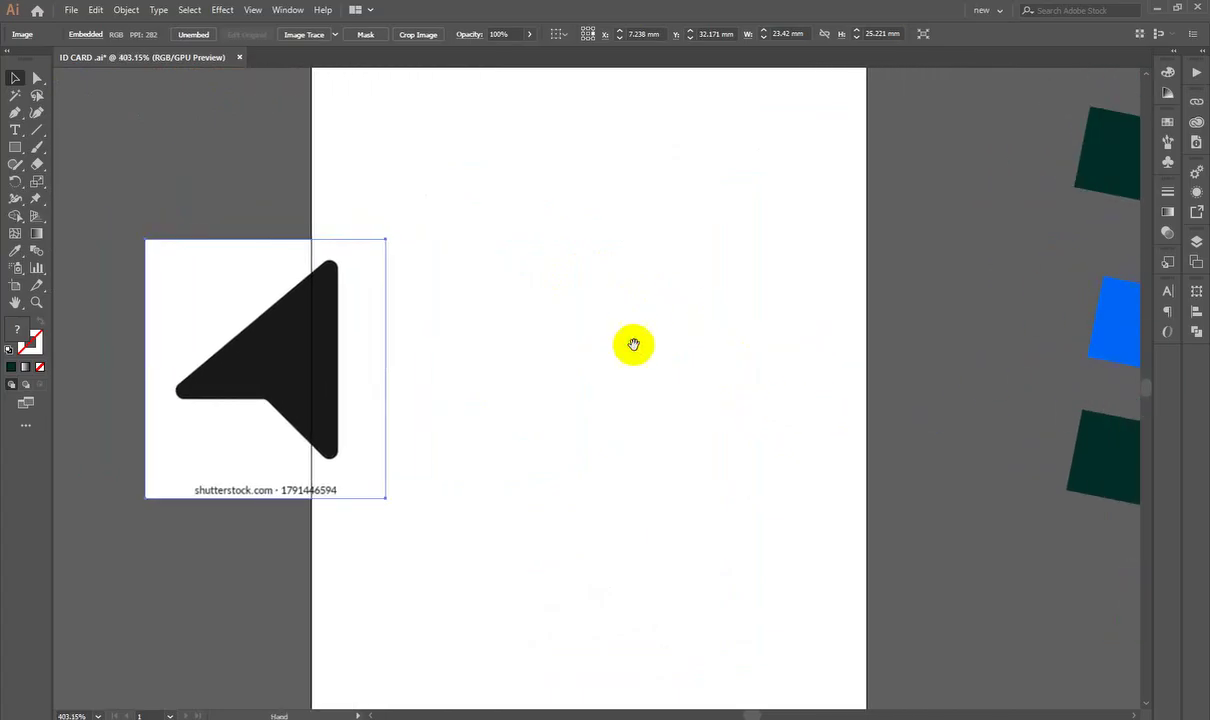
pyautogui.moveTo(1129, 338); pyautogui.dragTo(637, 348)
pyautogui.click(697, 410)
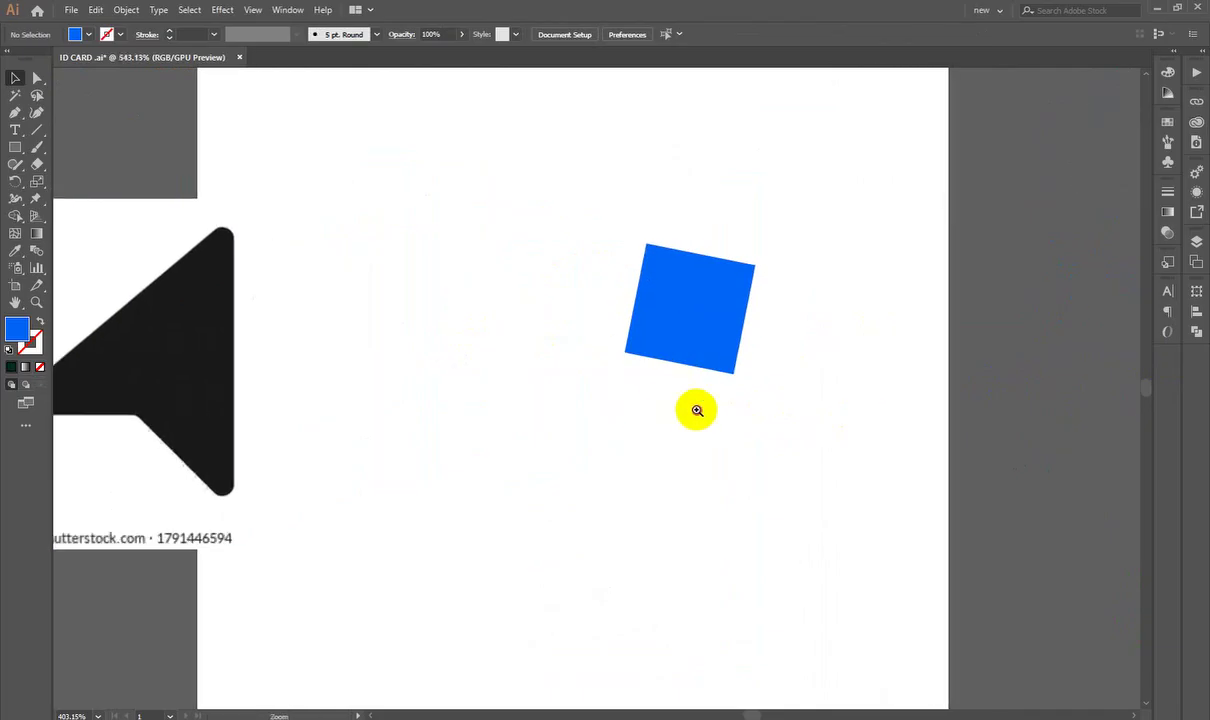
pyautogui.scroll(1, 624, 356)
pyautogui.moveTo(720, 330); pyautogui.dragTo(575, 330)
# Step: Rotate the copied blue square so it stands upright instead of tilted
pyautogui.moveTo(643, 246); pyautogui.dragTo(637, 224)
pyautogui.click(775, 229)
pyautogui.click(625, 285)
pyautogui.click(756, 243)
# Step: Nudge the arrow reference image slightly to the right
pyautogui.press('z')
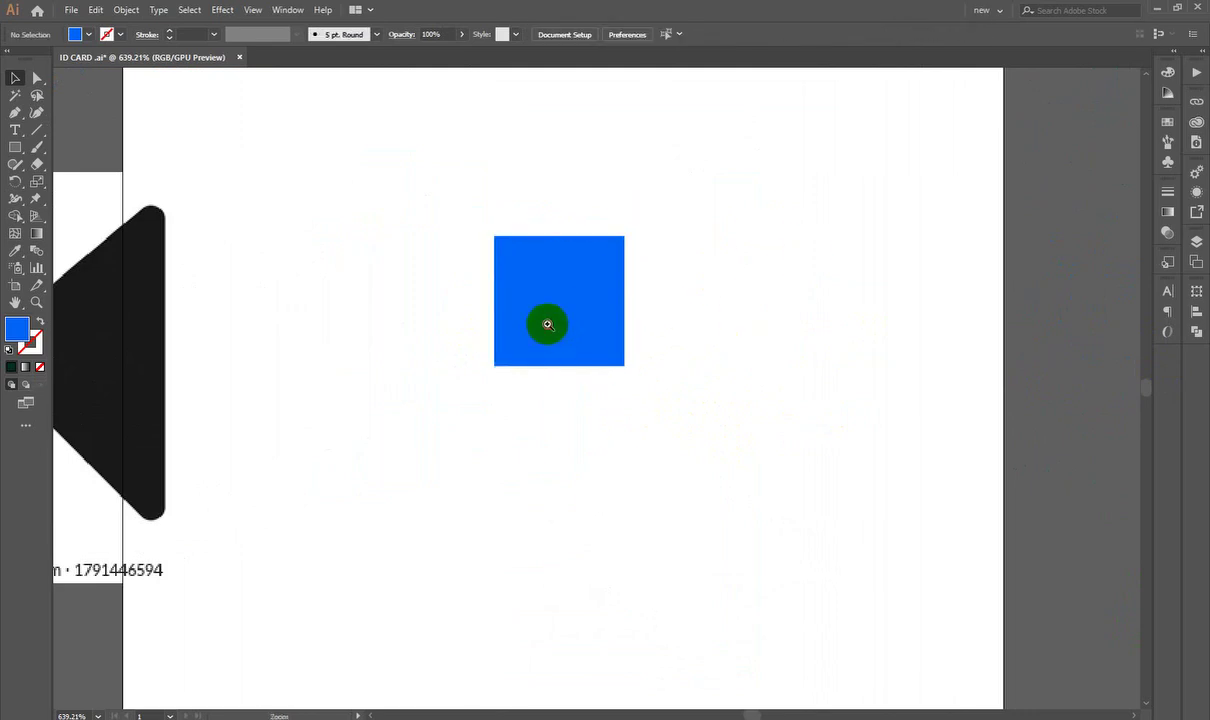
pyautogui.moveTo(547, 324); pyautogui.dragTo(565, 350)
pyautogui.moveTo(565, 350); pyautogui.dragTo(594, 402)
pyautogui.moveTo(594, 342); pyautogui.dragTo(491, 356)
pyautogui.moveTo(179, 376); pyautogui.dragTo(291, 386)
# Step: Drag the square's top-left anchor out and bottom-right anchor inward to form a pointer arrow
pyautogui.click(532, 286)
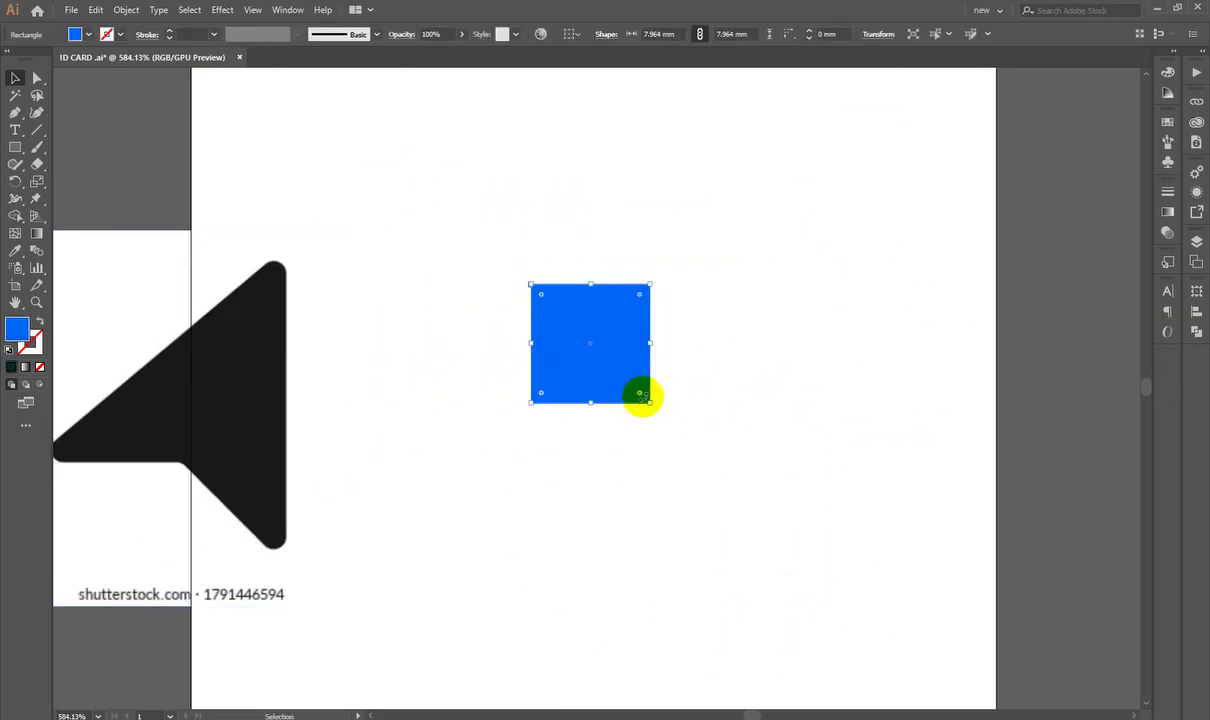
pyautogui.moveTo(681, 321); pyautogui.dragTo(786, 410)
pyautogui.click(36, 77)
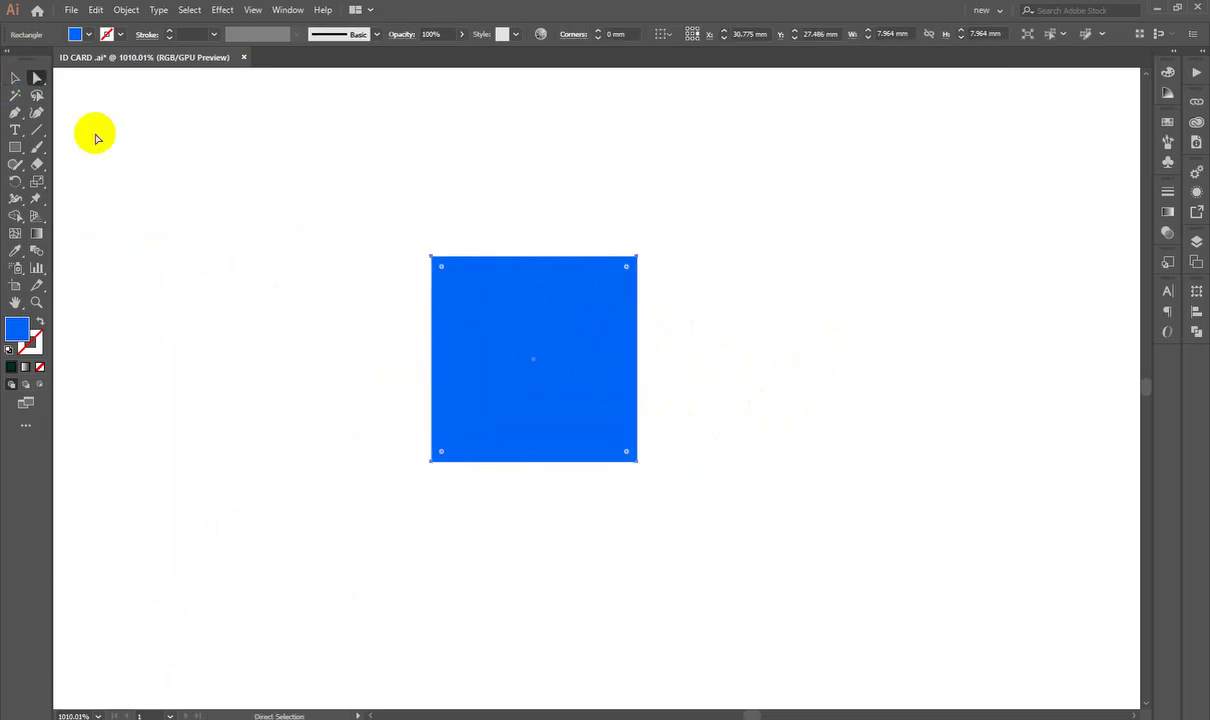
pyautogui.click(433, 259)
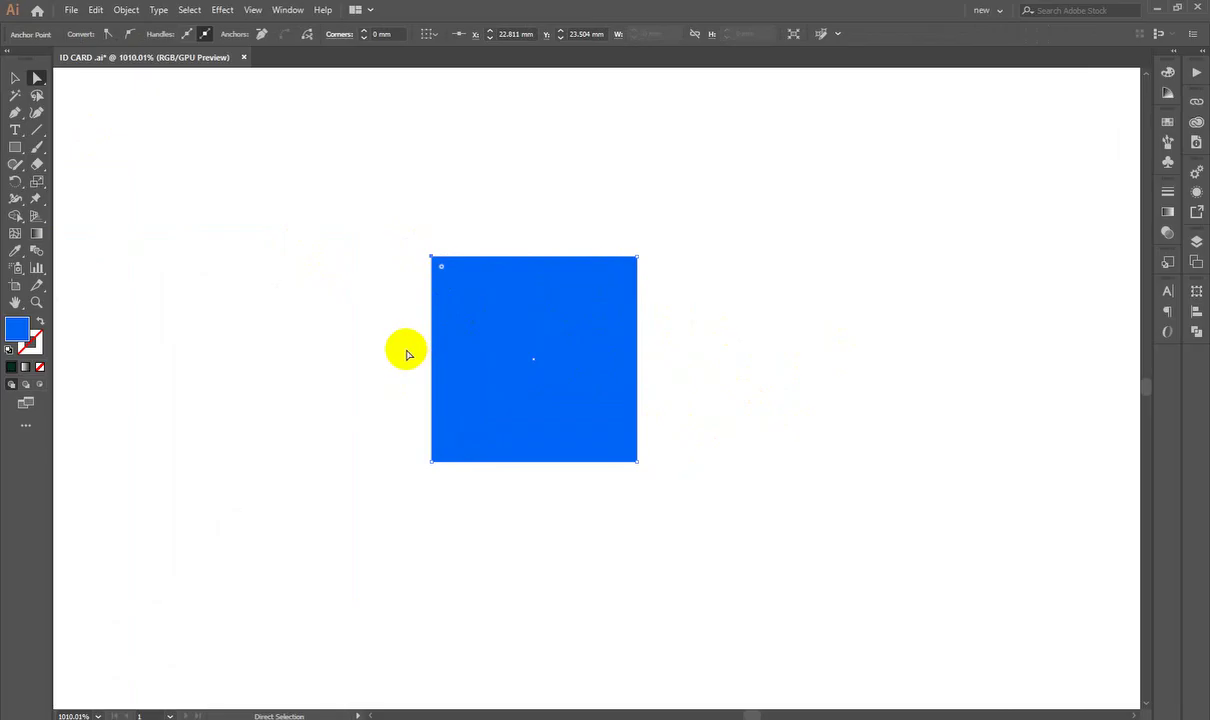
pyautogui.click(507, 388)
pyautogui.moveTo(677, 497); pyautogui.dragTo(455, 302)
pyautogui.click(627, 452)
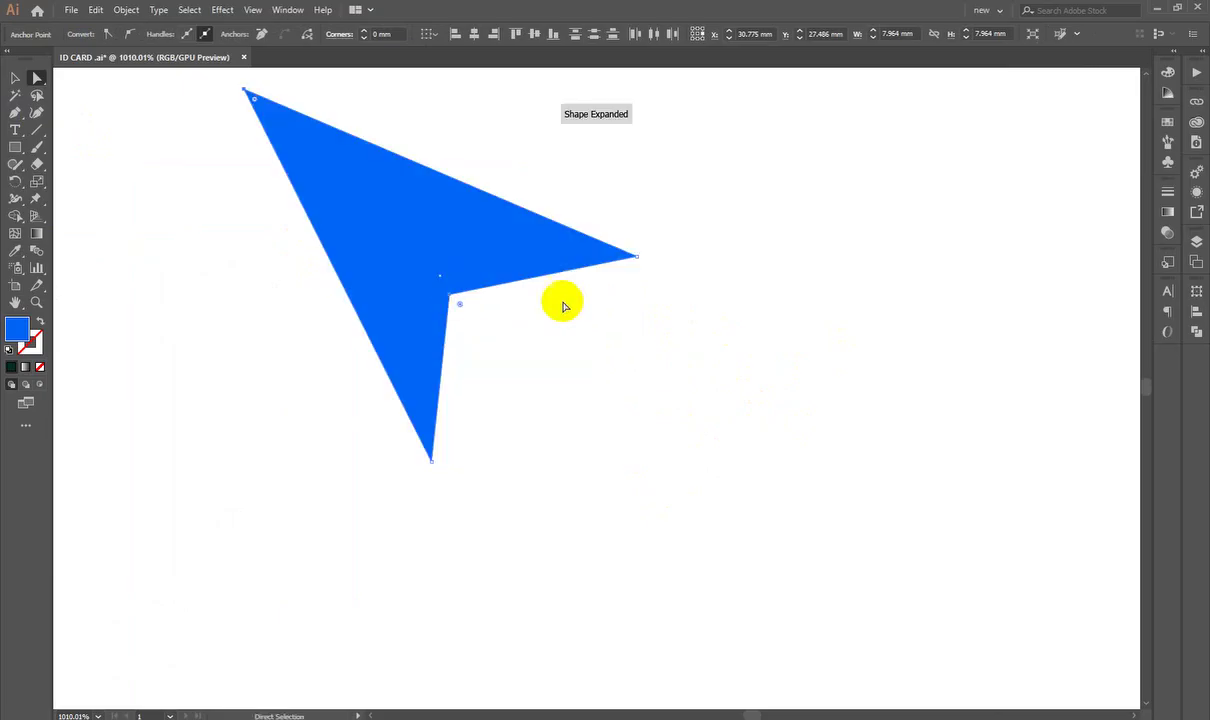
pyautogui.click(775, 330)
# Step: Round the blue arrow's corners to 0.45 mm with the live-corner widget
pyautogui.press('z')
pyautogui.moveTo(775, 330); pyautogui.dragTo(611, 443)
pyautogui.press('space')
pyautogui.click(567, 351)
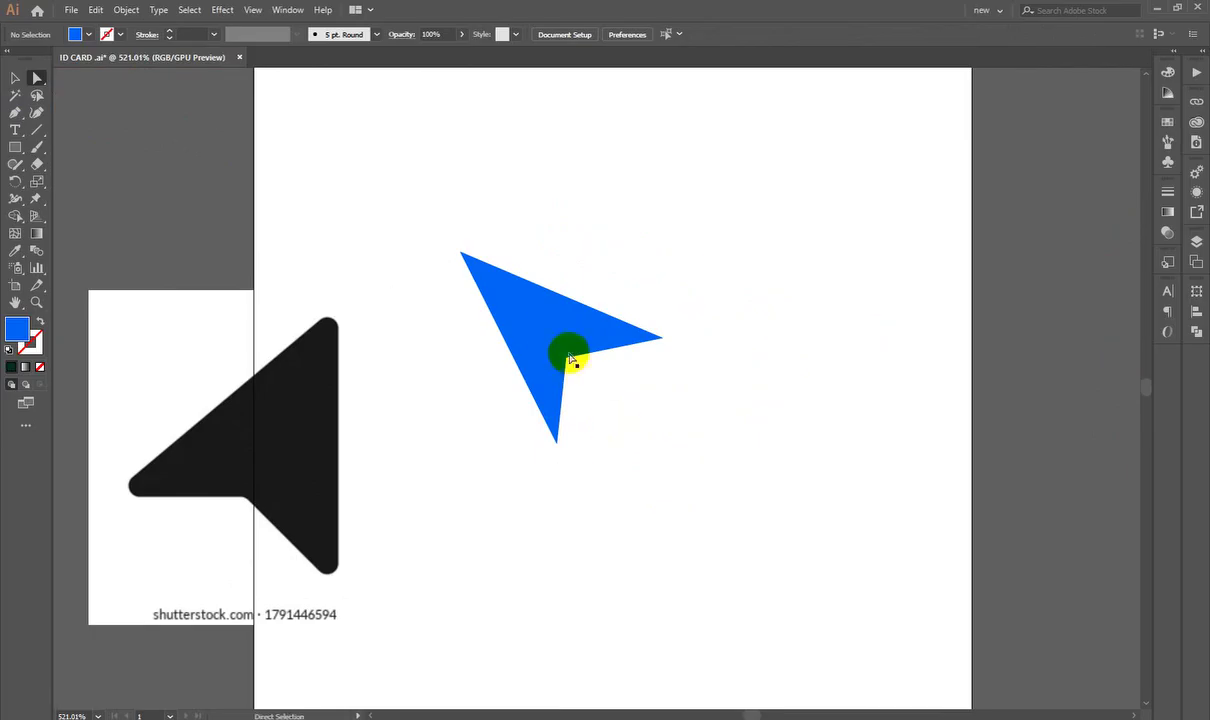
pyautogui.click(468, 260)
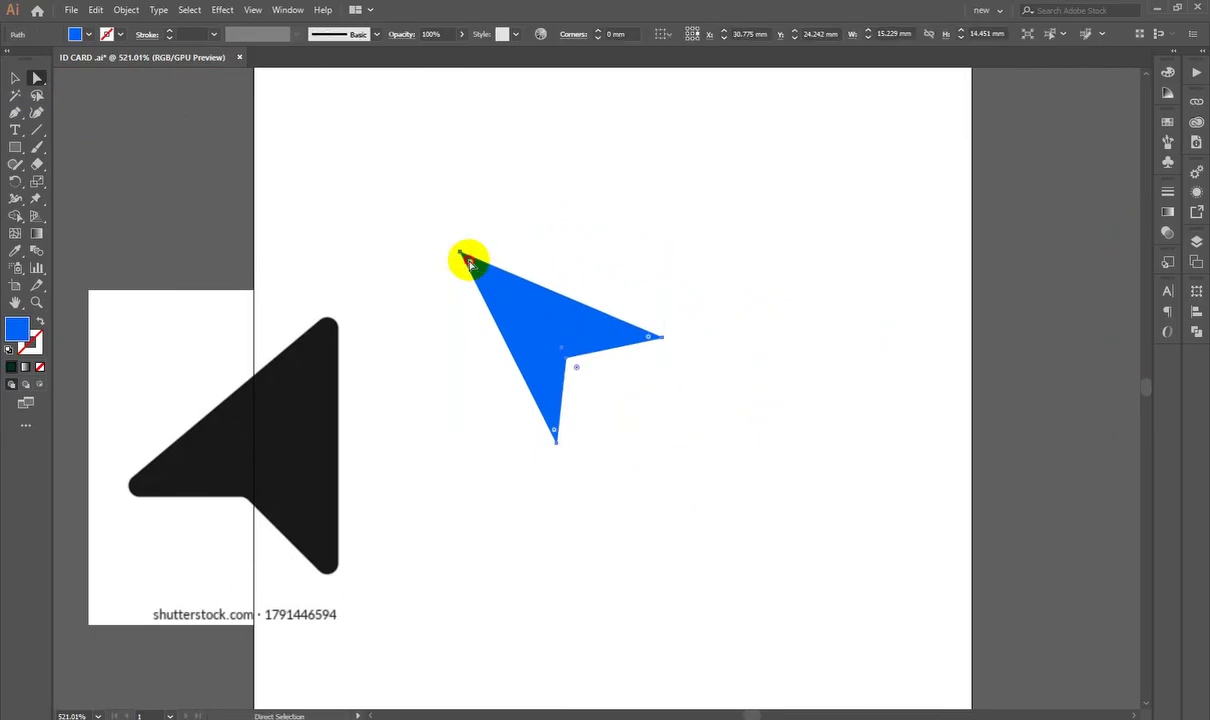
pyautogui.moveTo(470, 263); pyautogui.dragTo(463, 272)
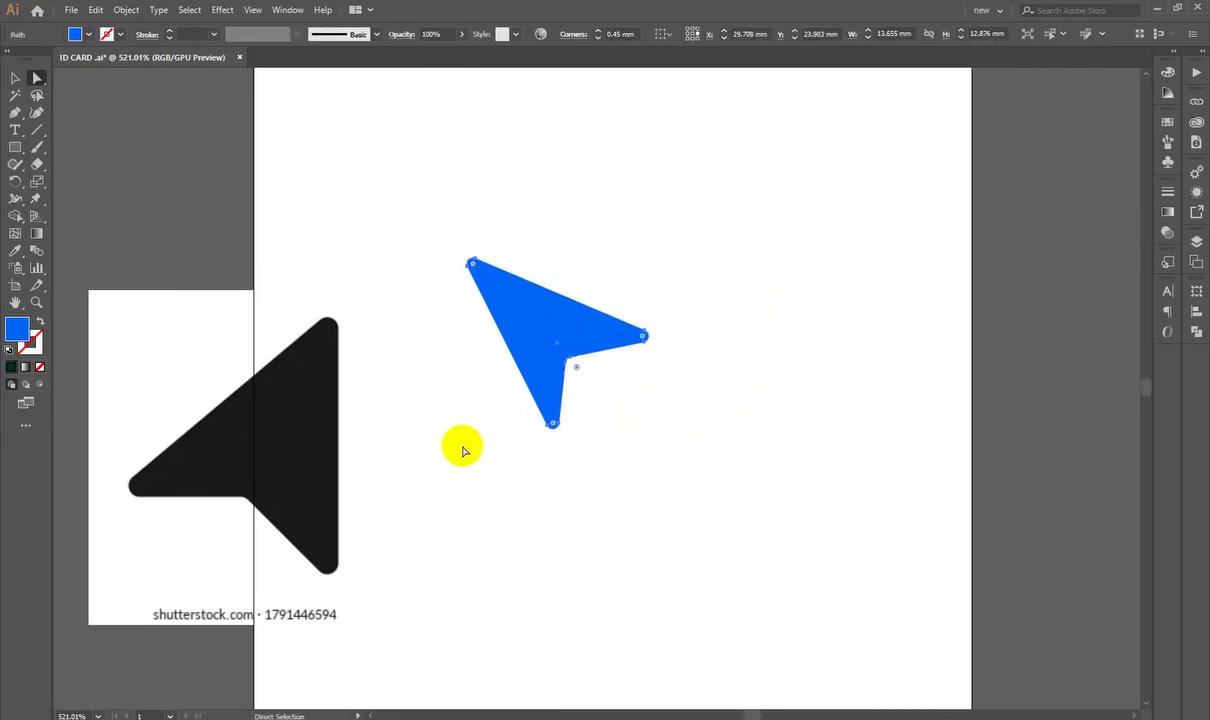
pyautogui.click(463, 451)
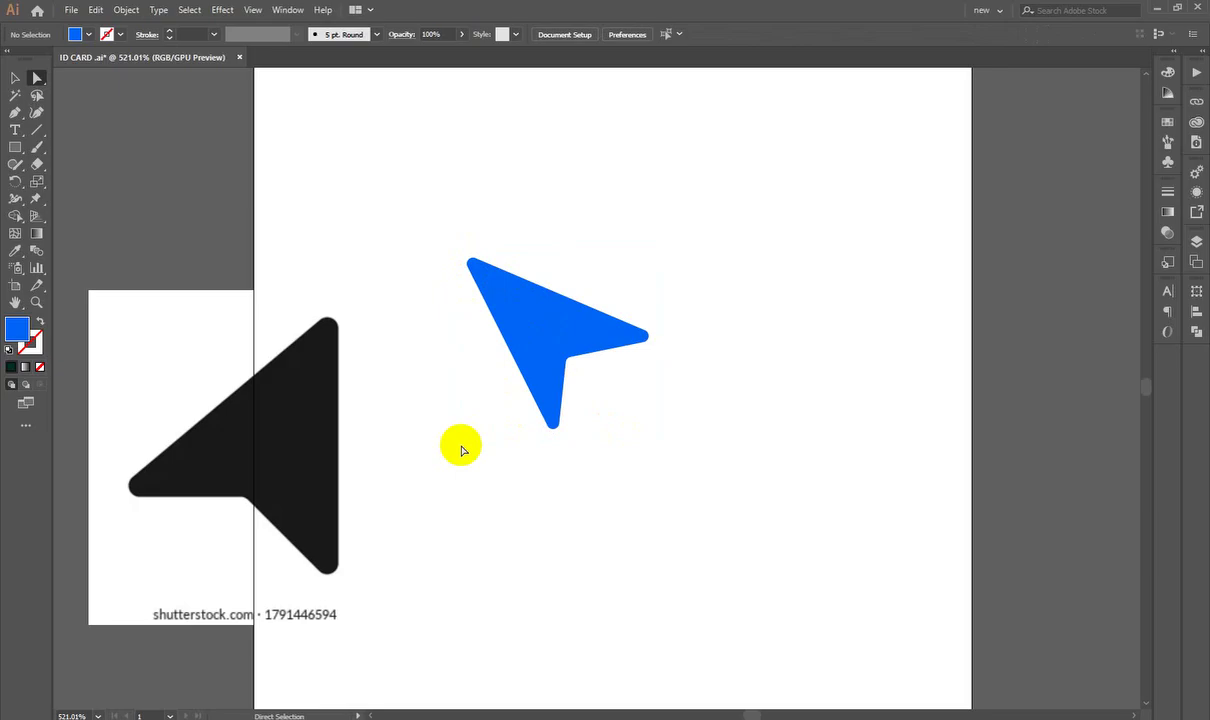
# Step: Select the blue arrow and black reference together and drag them to the lower-left pasteboard
pyautogui.click(15, 77)
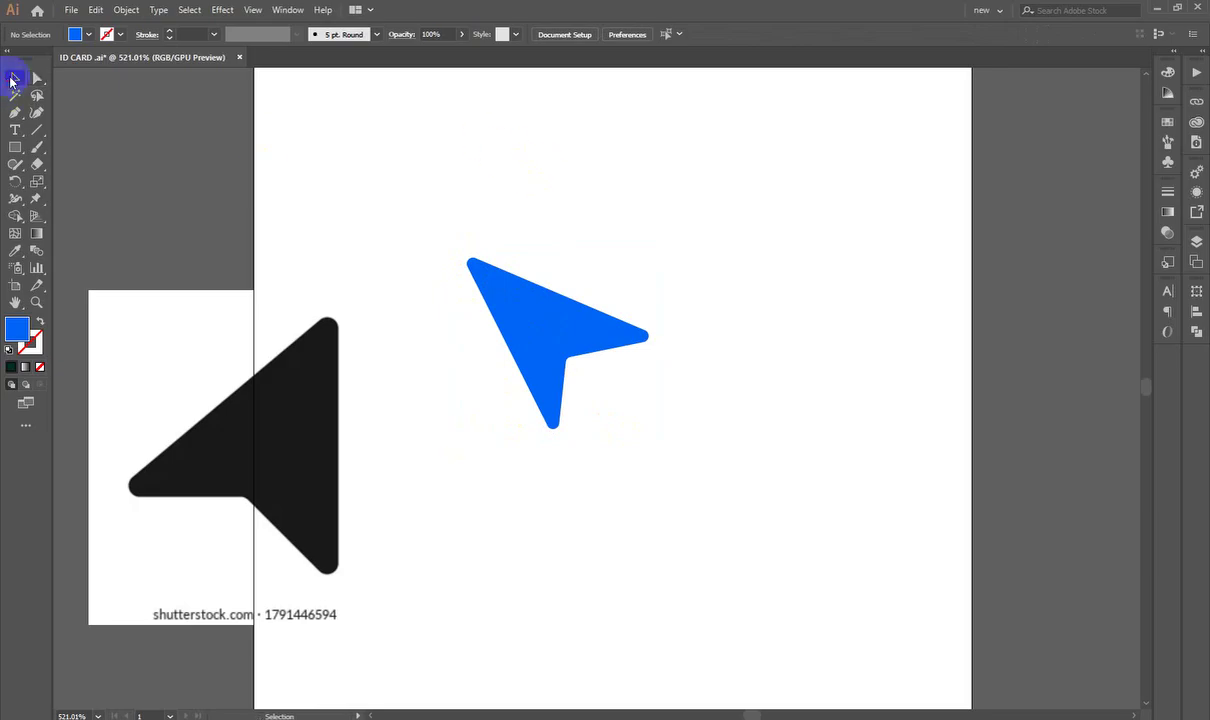
pyautogui.moveTo(814, 397); pyautogui.dragTo(622, 487)
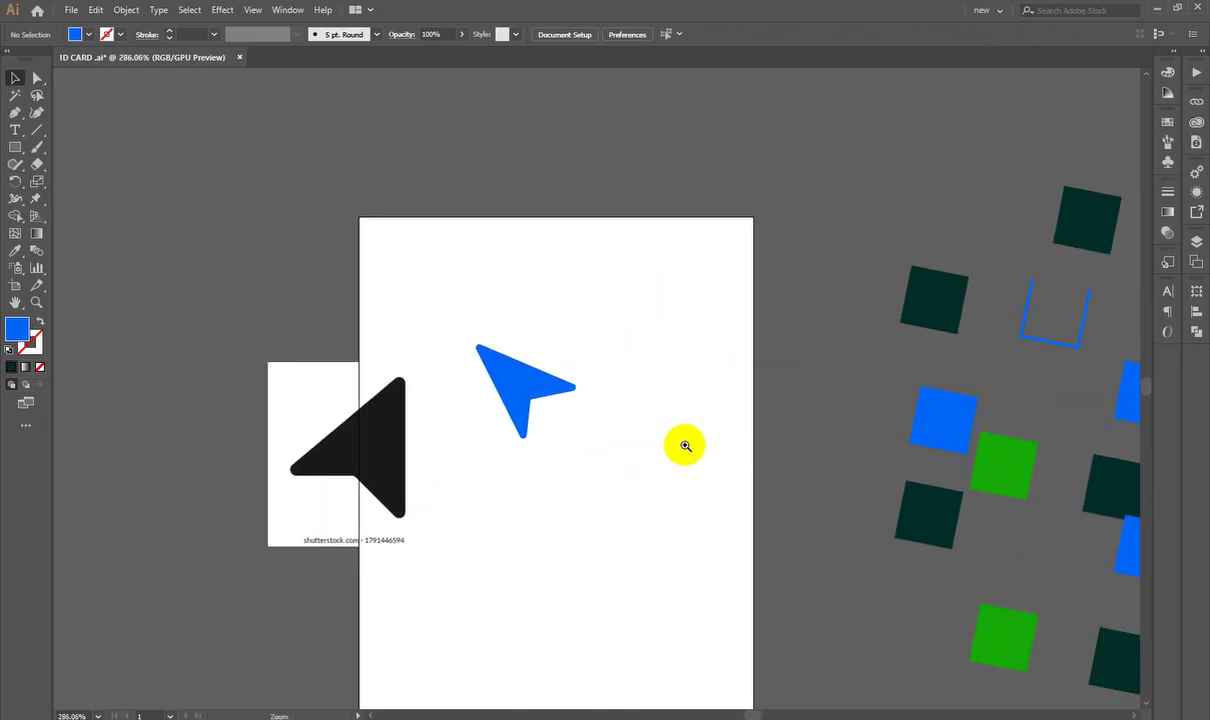
pyautogui.click(676, 468)
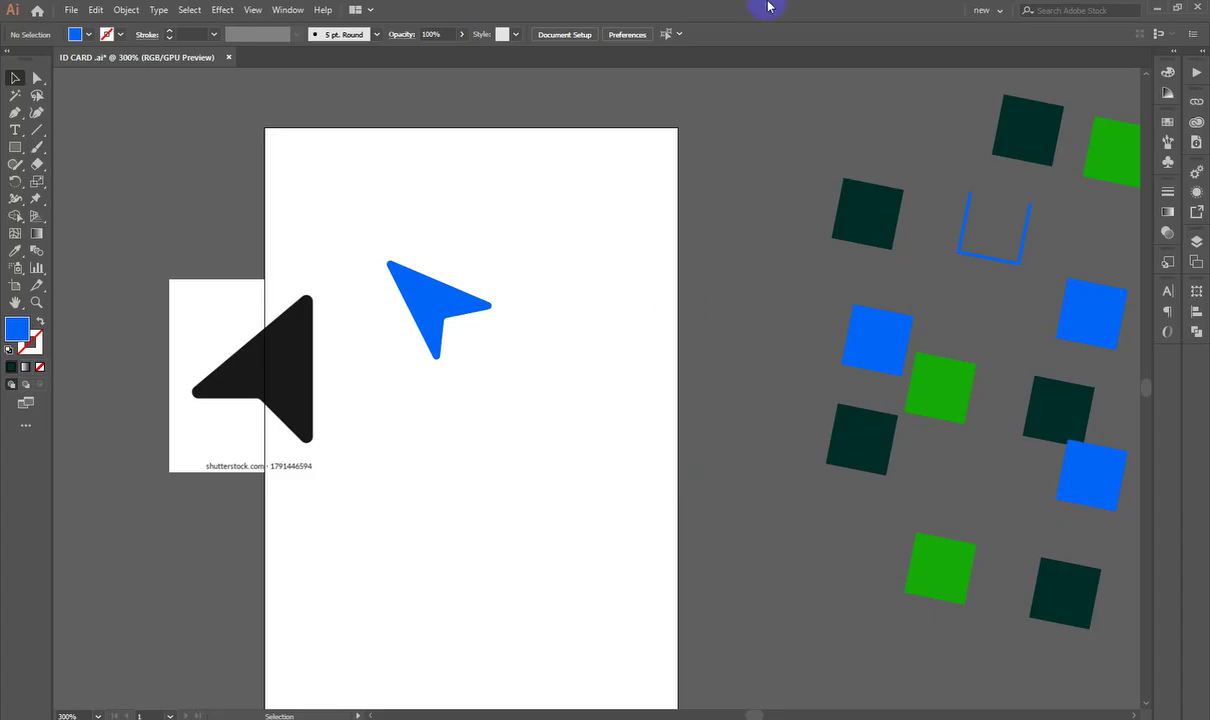
pyautogui.scroll(-2, 317, 481)
pyautogui.moveTo(245, 373); pyautogui.dragTo(205, 385)
pyautogui.moveTo(280, 397); pyautogui.dragTo(480, 375)
pyautogui.moveTo(480, 375); pyautogui.dragTo(493, 375)
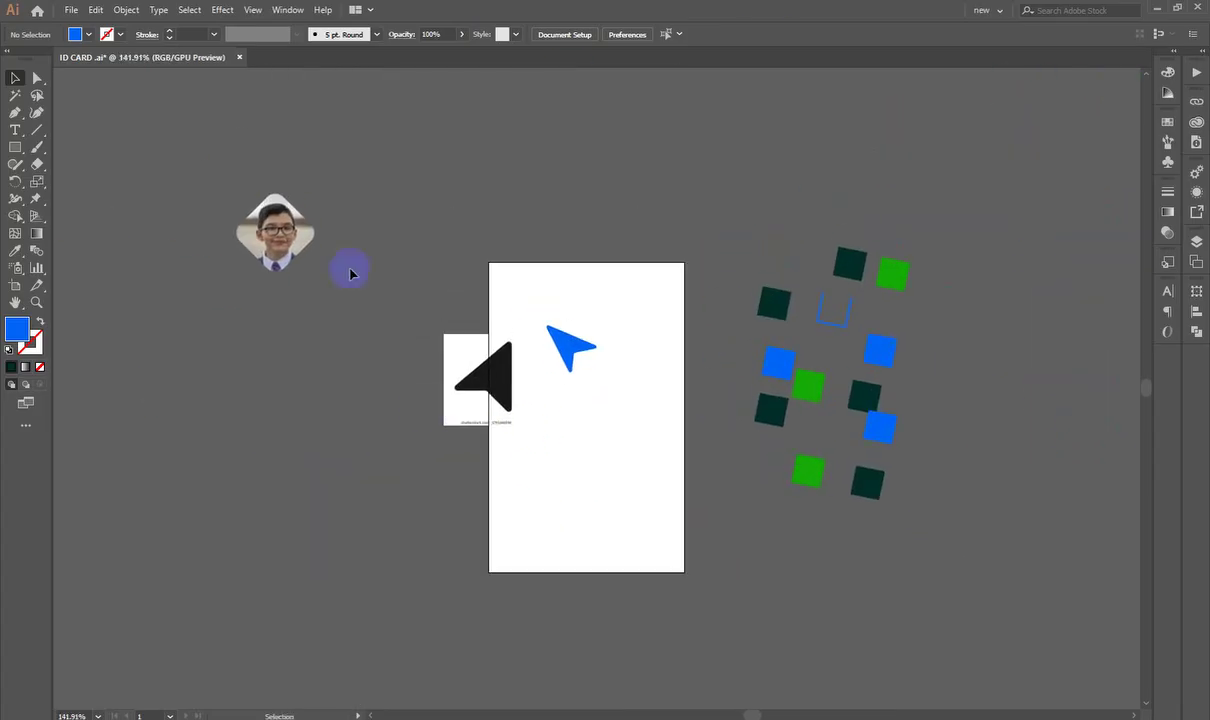
pyautogui.moveTo(348, 267); pyautogui.dragTo(559, 373)
pyautogui.moveTo(470, 351); pyautogui.dragTo(243, 491)
# Step: Zoom and pan to centre the now-empty ID card artboard
pyautogui.scroll(3, 690, 400)
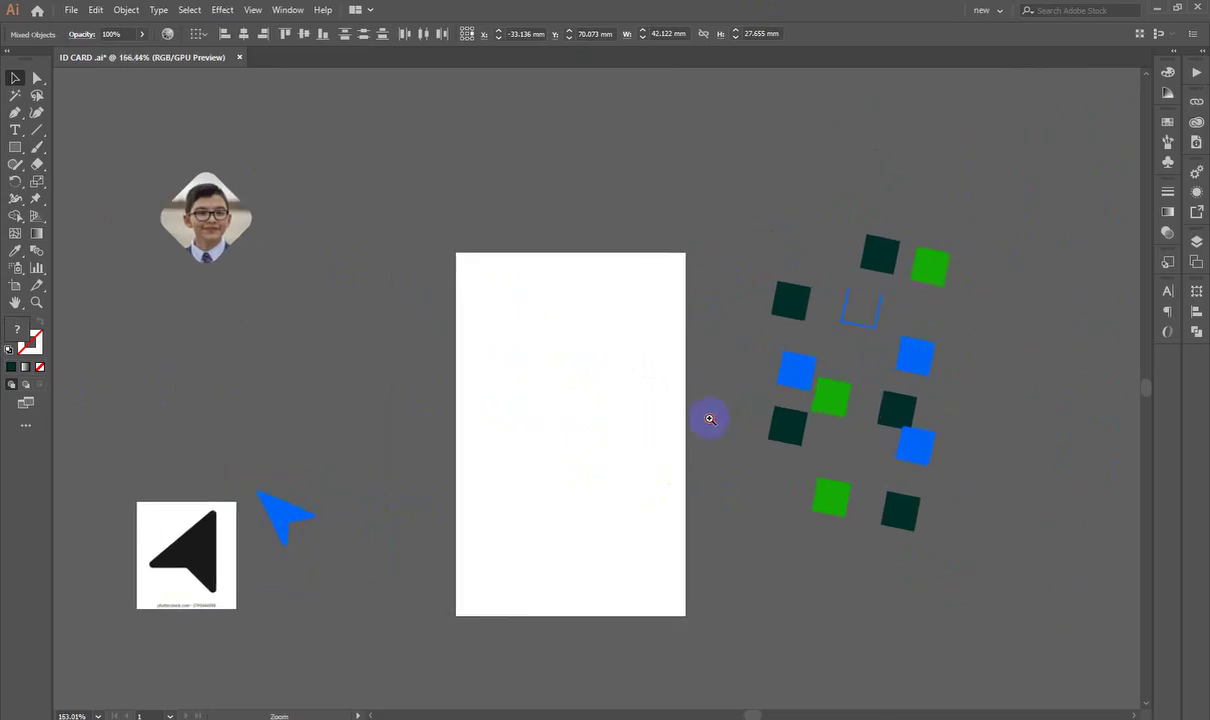
pyautogui.moveTo(583, 500); pyautogui.dragTo(667, 440)
pyautogui.scroll(1, 650, 480)
pyautogui.moveTo(641, 528); pyautogui.dragTo(585, 522)
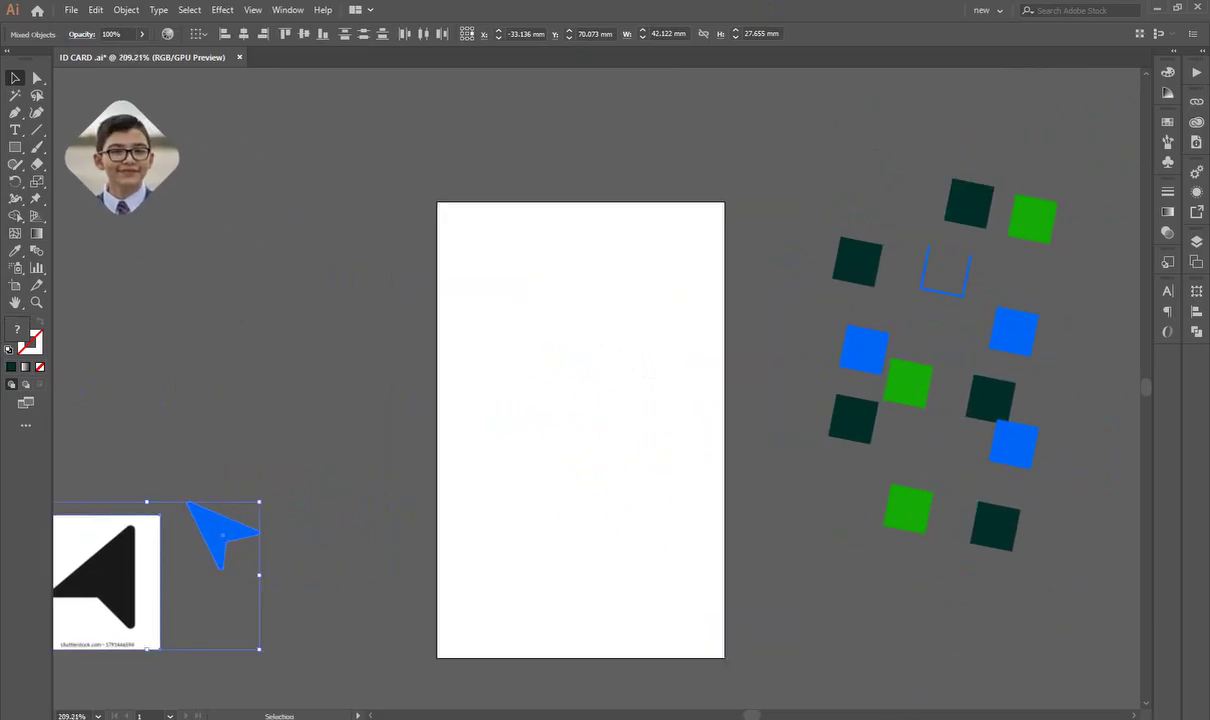
# Step: Search Google Images for 'home icon' in Chrome
pyautogui.hotkey('alt', 'Tab')
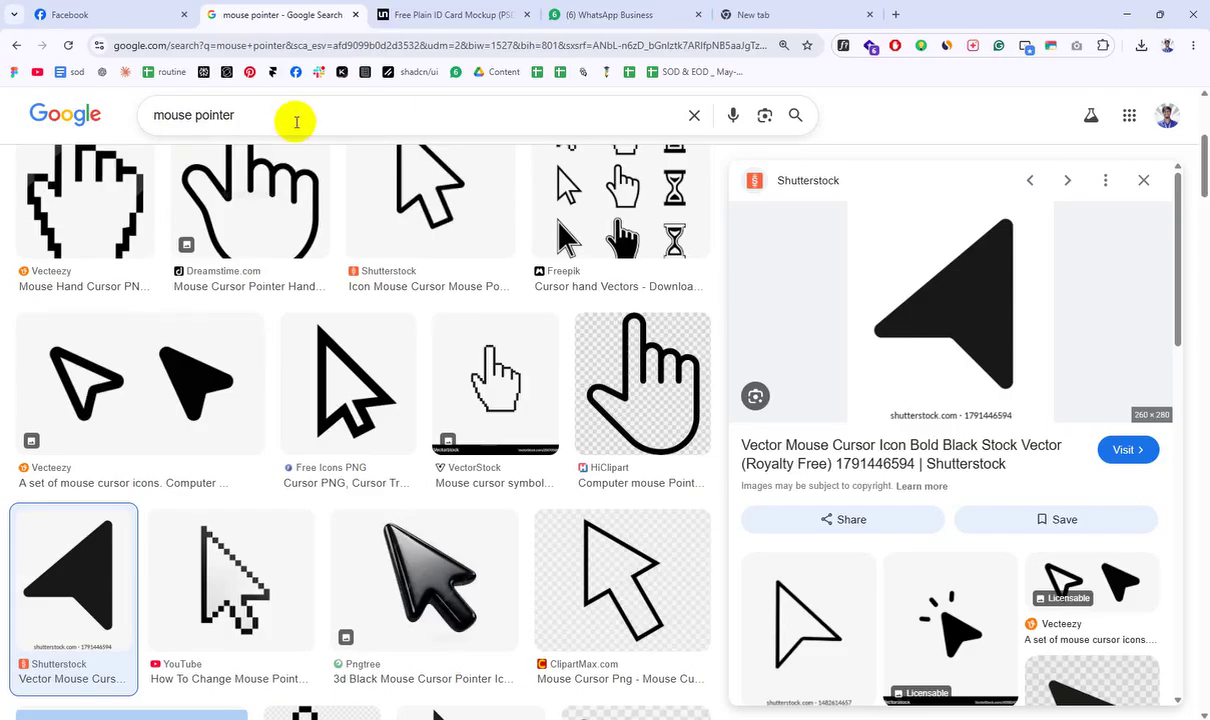
pyautogui.tripleClick(297, 116)
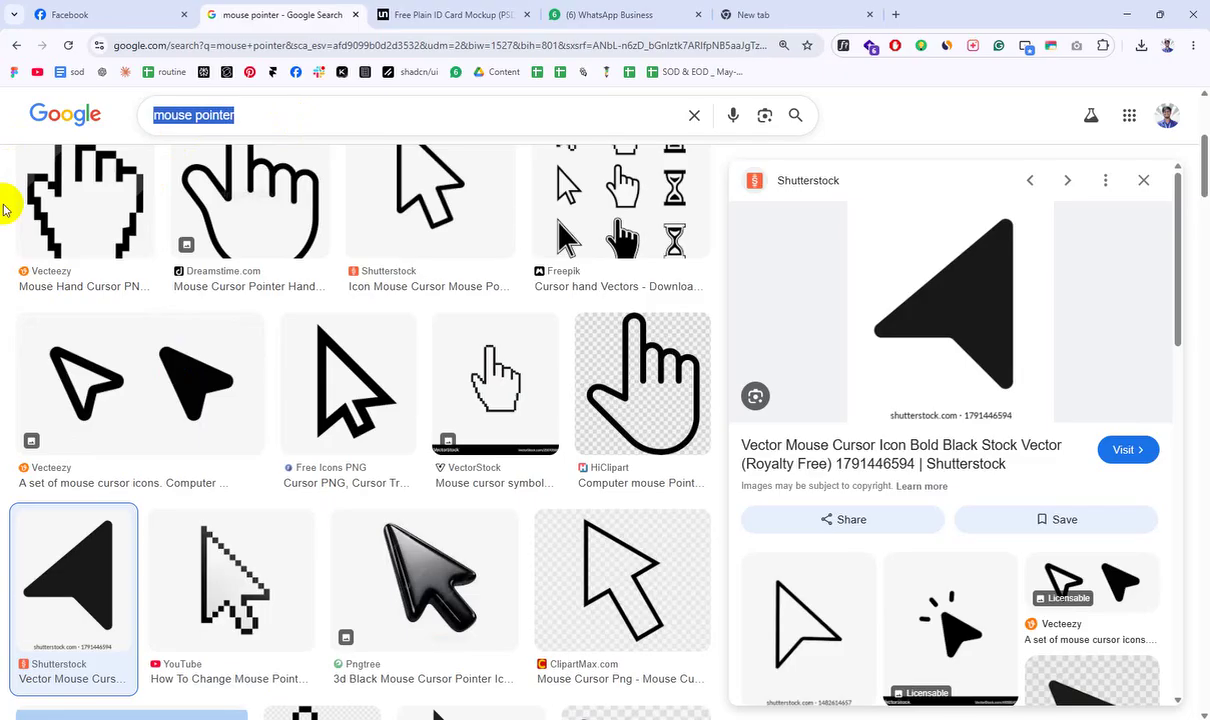
pyautogui.write('home icon')
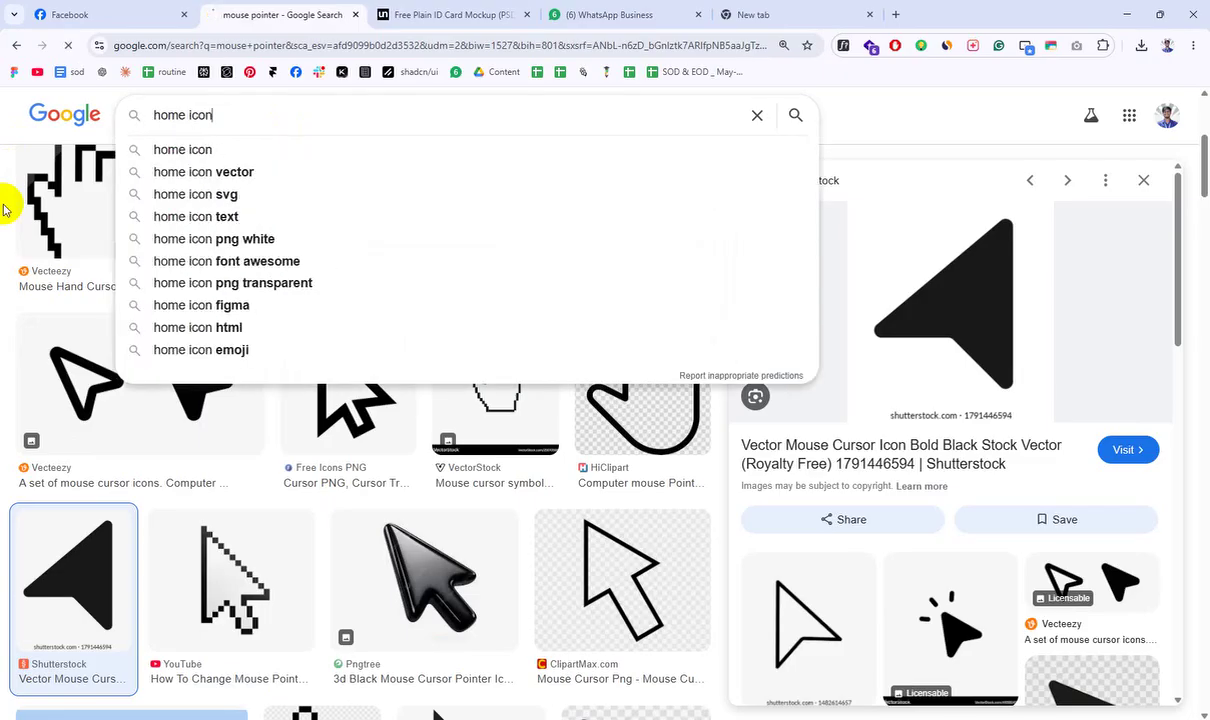
pyautogui.press('Return')
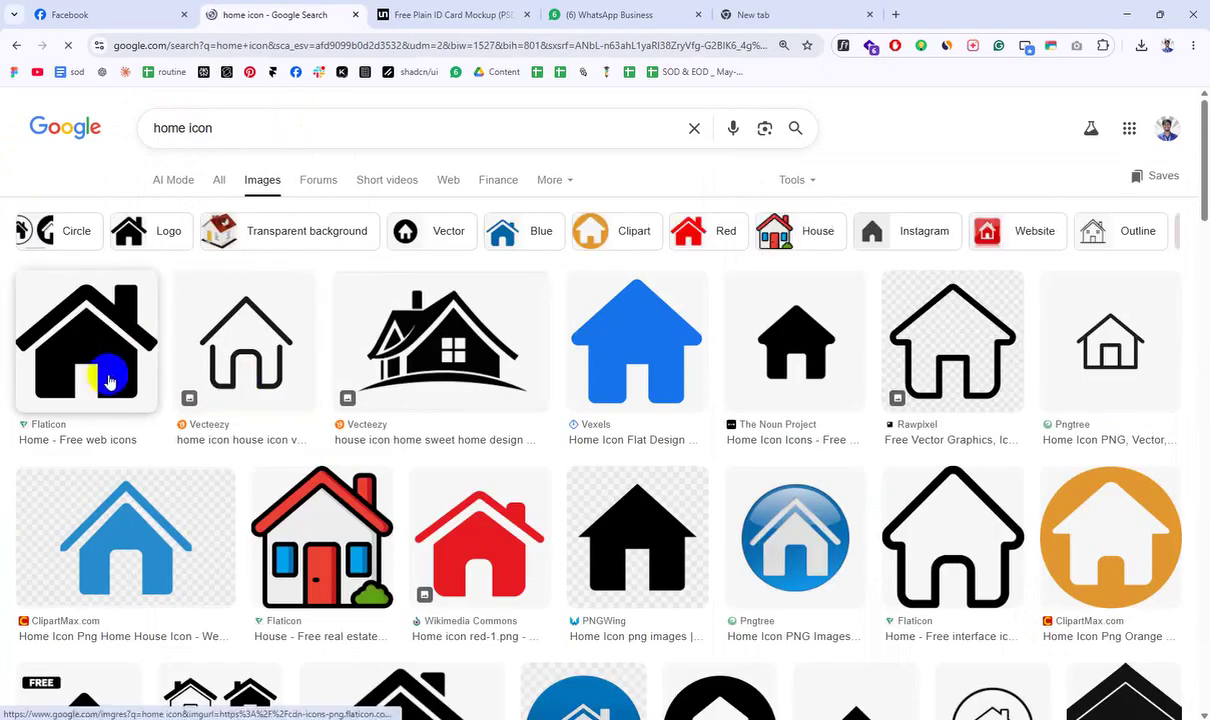
# Step: Preview the black house icon result, then the blue flat-design house icon
pyautogui.click(110, 381)
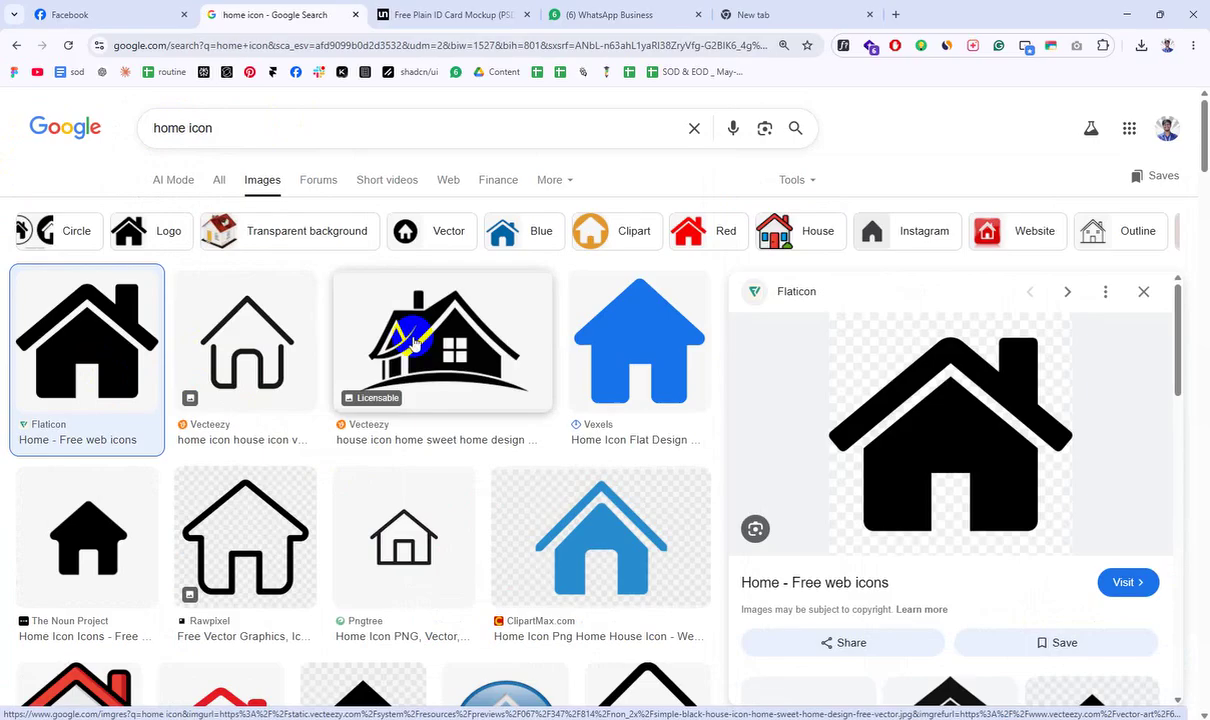
pyautogui.moveTo(270, 313); pyautogui.dragTo(246, 322)
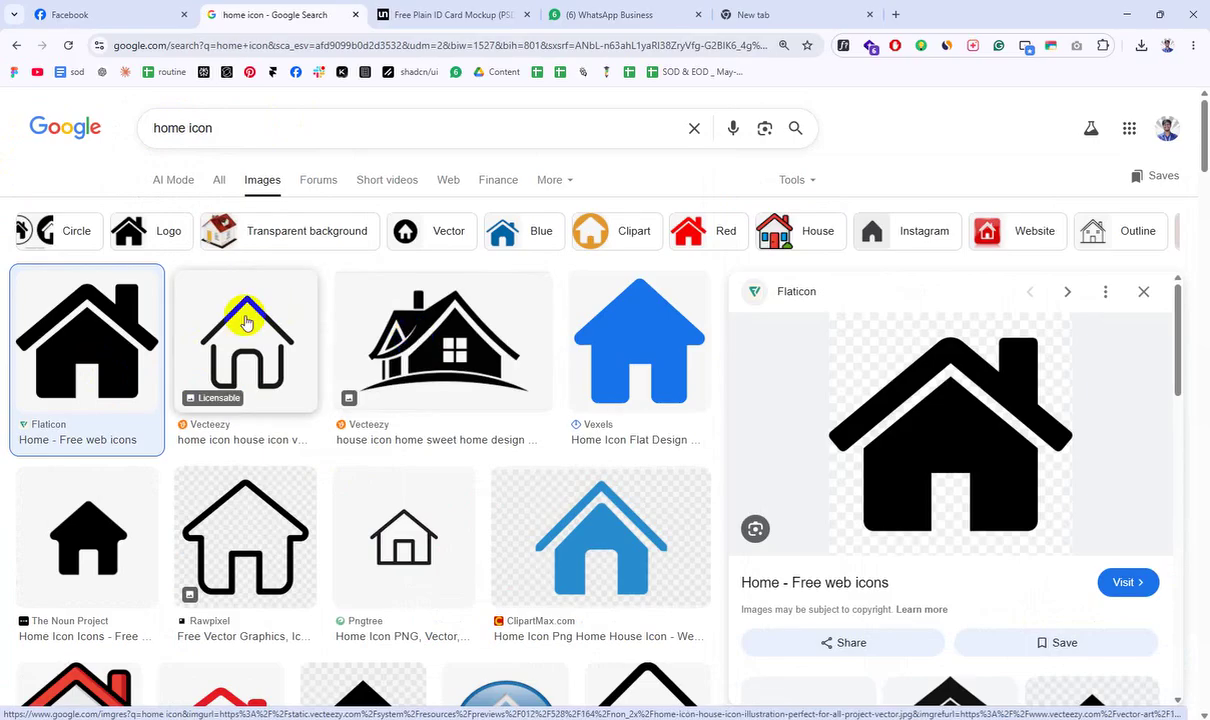
pyautogui.click(620, 343)
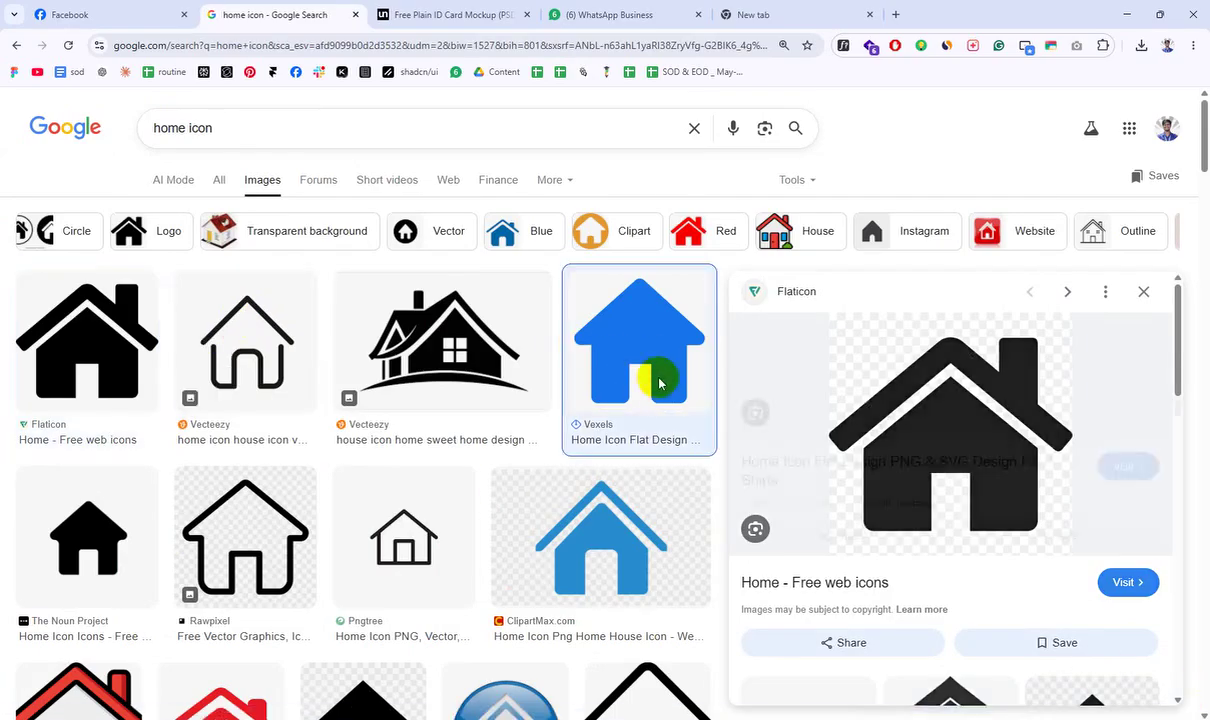
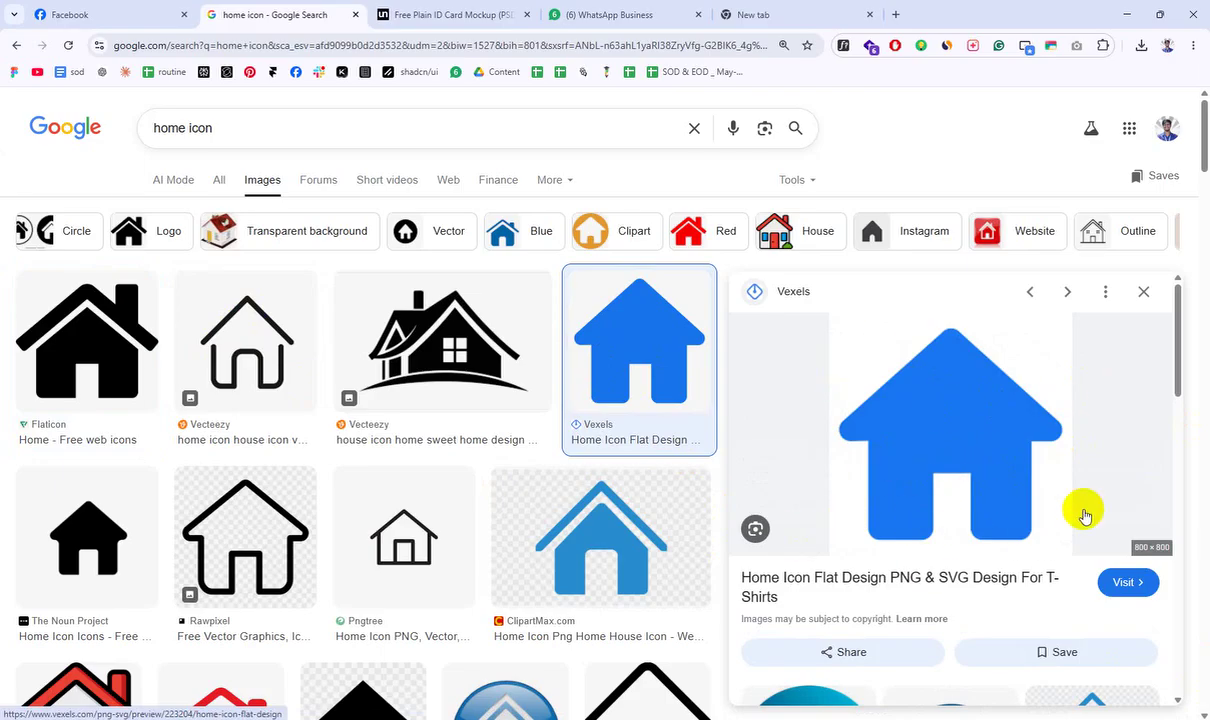
# Step: Copy the blue Vexels flat-design house preview image to the clipboard
pyautogui.rightClick(998, 441)
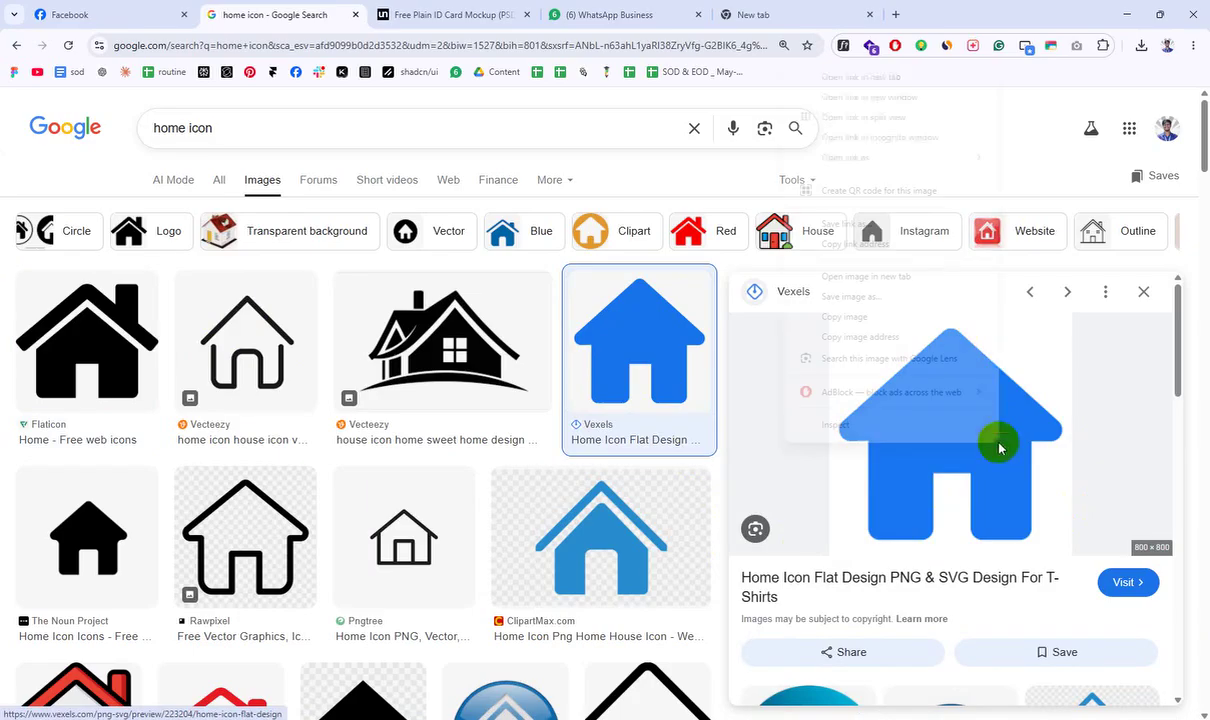
pyautogui.click(837, 316)
# Step: Paste the blue house image into the ID CARD file and drag it off the artboard
pyautogui.hotkey('alt', 'Tab')
pyautogui.scroll(-3, 364, 437)
pyautogui.scroll(5, 713, 445)
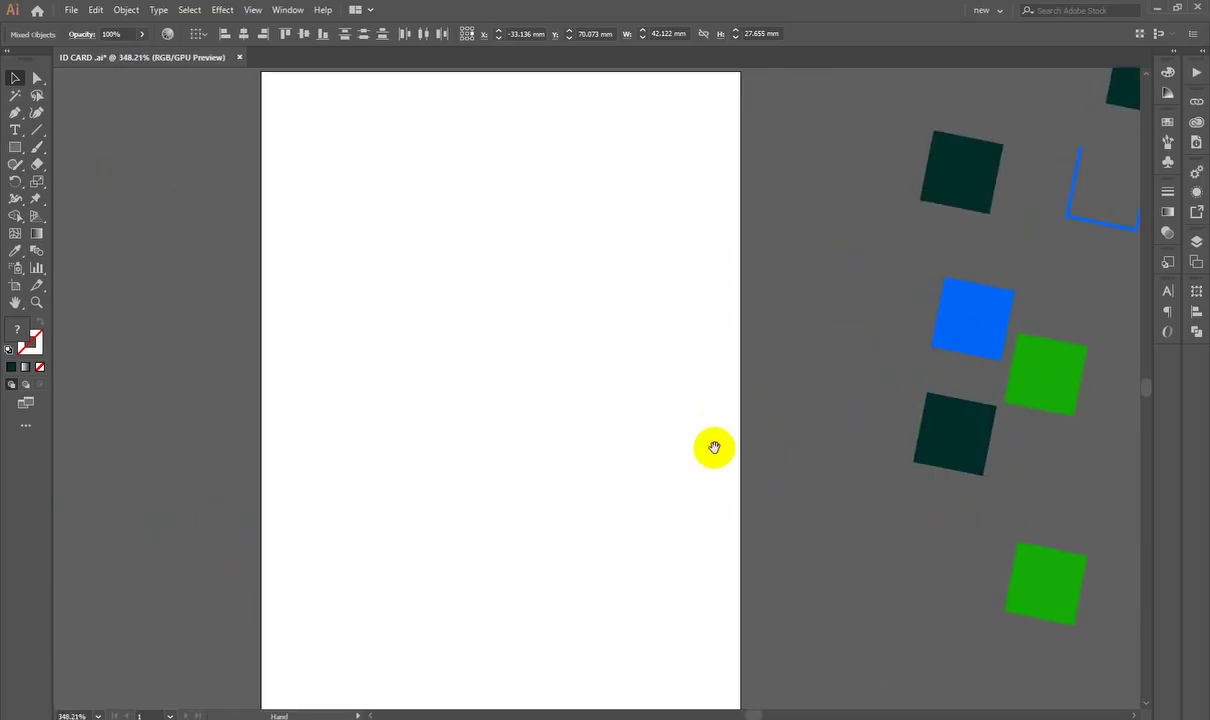
pyautogui.hotkey('ctrl', 'v')
pyautogui.moveTo(785, 383); pyautogui.dragTo(565, 338)
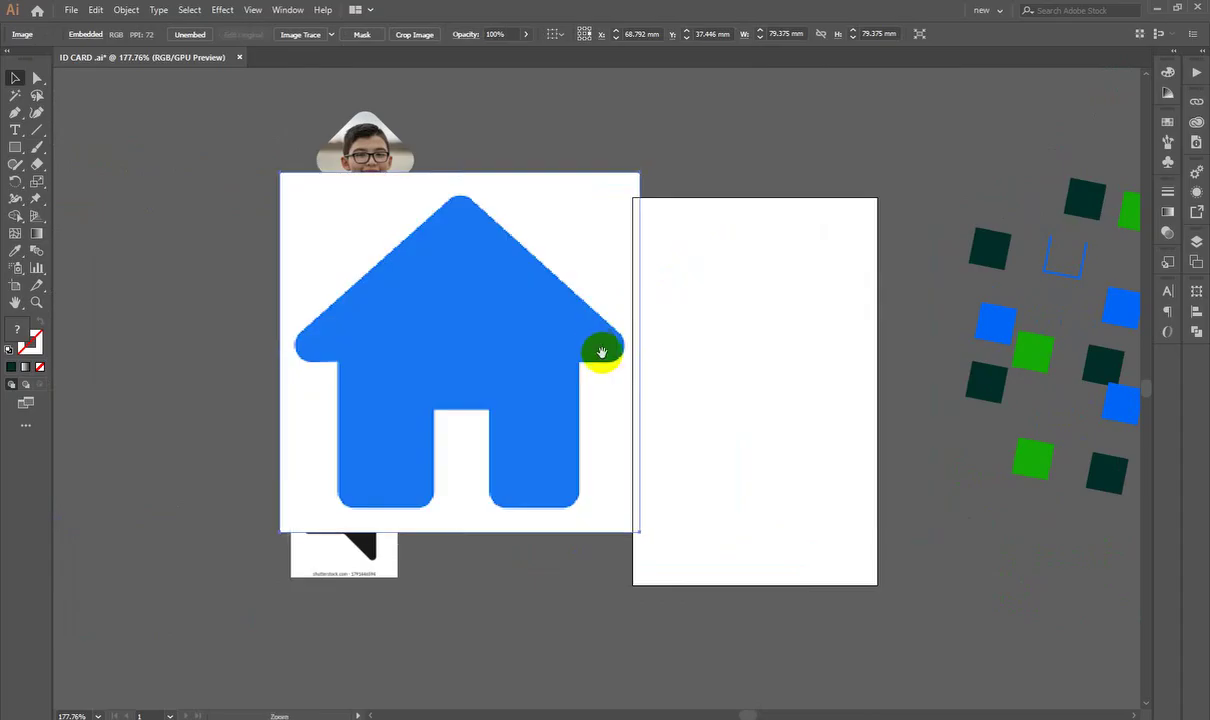
pyautogui.moveTo(870, 152); pyautogui.dragTo(590, 172)
# Step: Delete the rotated group of squares and place the house image right of the artboard
pyautogui.click(773, 490)
pyautogui.press('Delete')
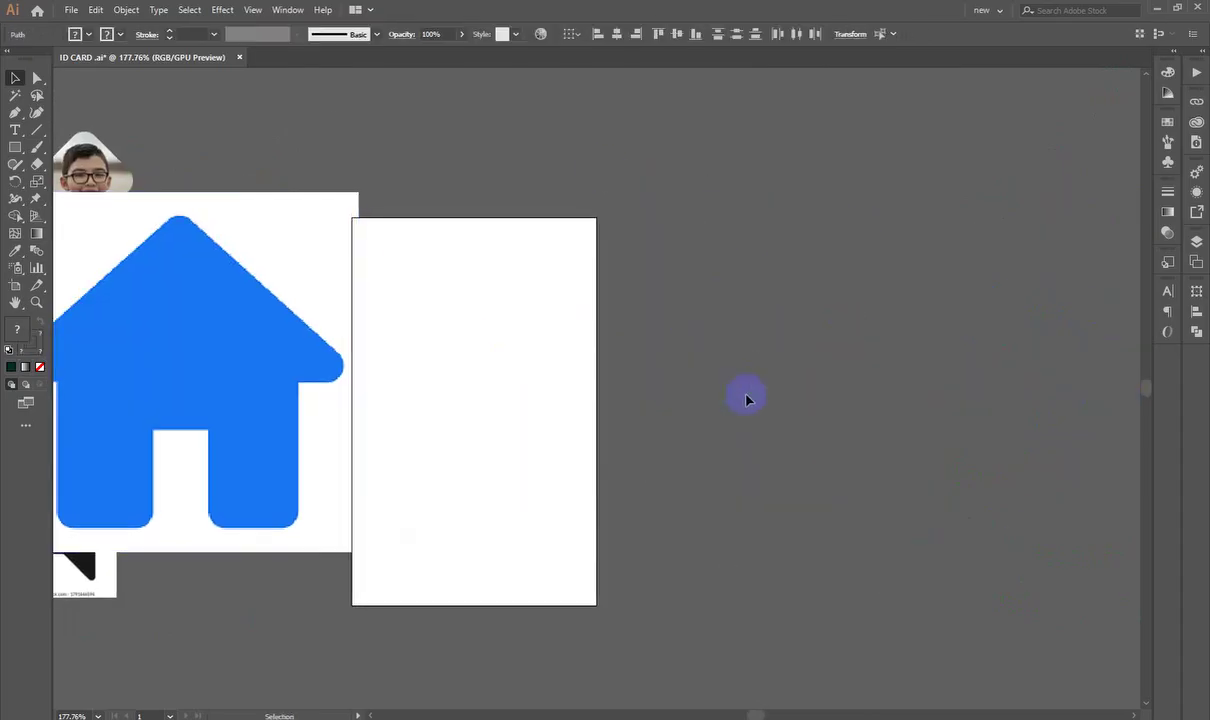
pyautogui.rightClick(745, 400)
pyautogui.moveTo(228, 402); pyautogui.dragTo(943, 373)
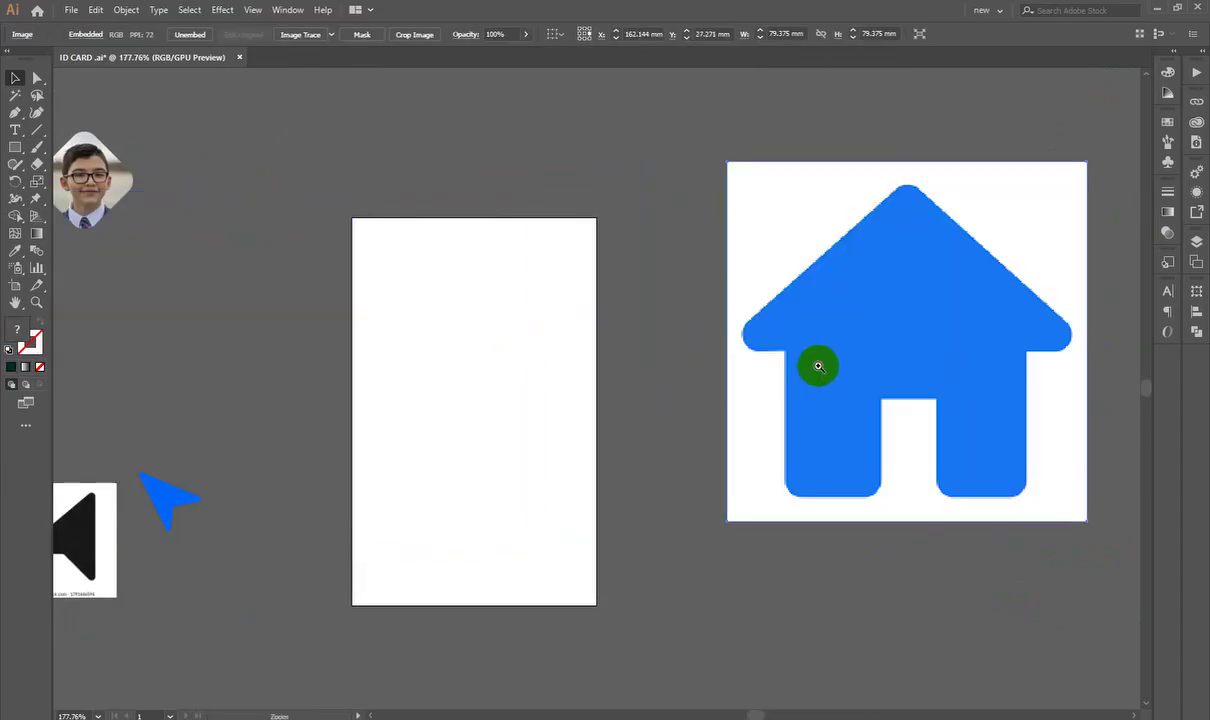
pyautogui.hotkey('ctrl', '=')
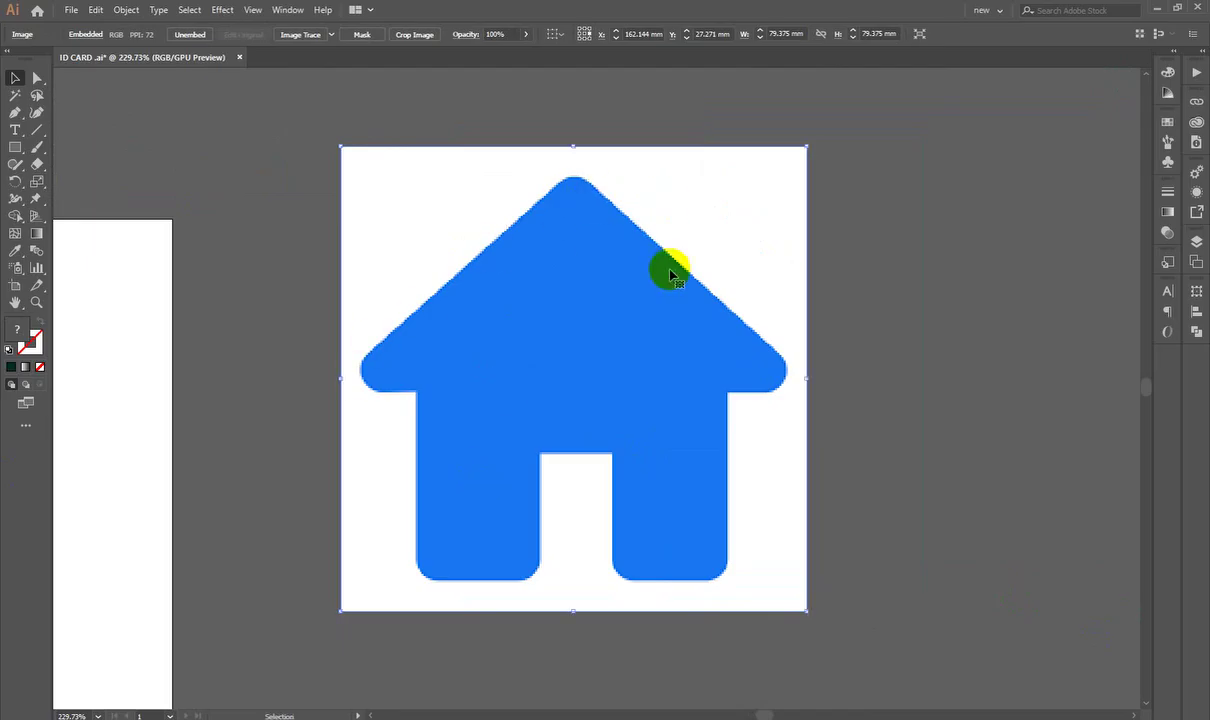
pyautogui.press('space')
pyautogui.moveTo(370, 319); pyautogui.dragTo(667, 337)
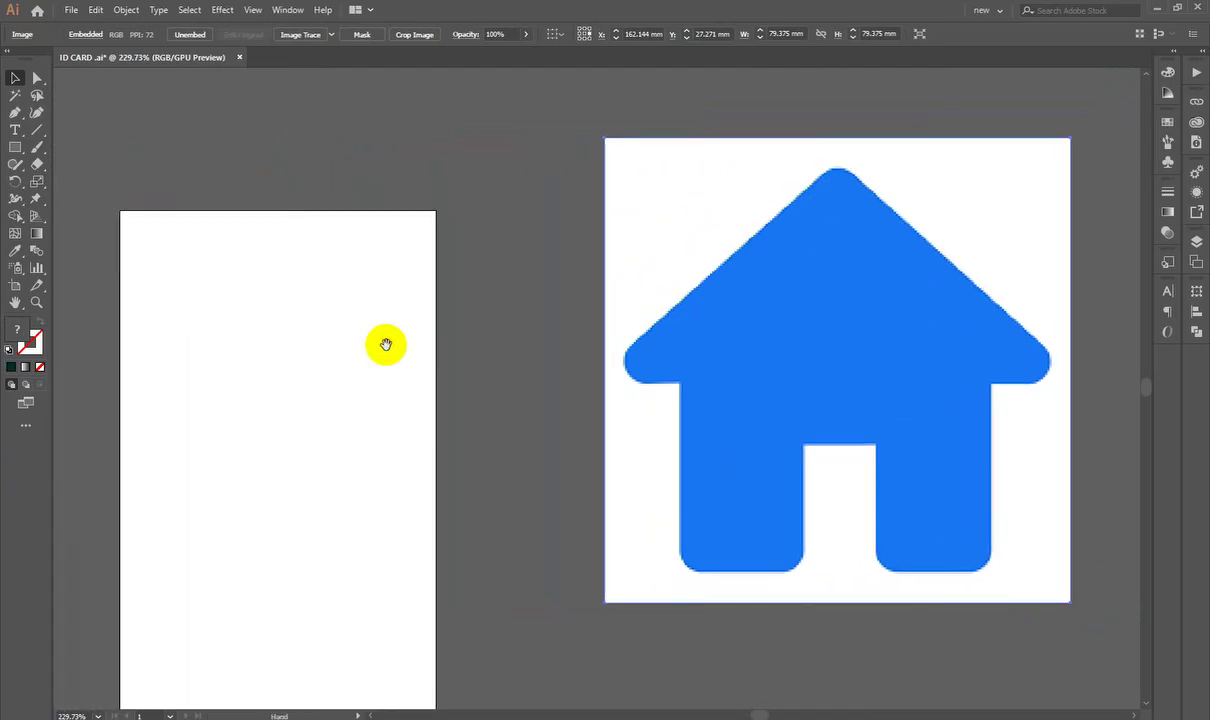
pyautogui.moveTo(332, 354); pyautogui.dragTo(429, 335)
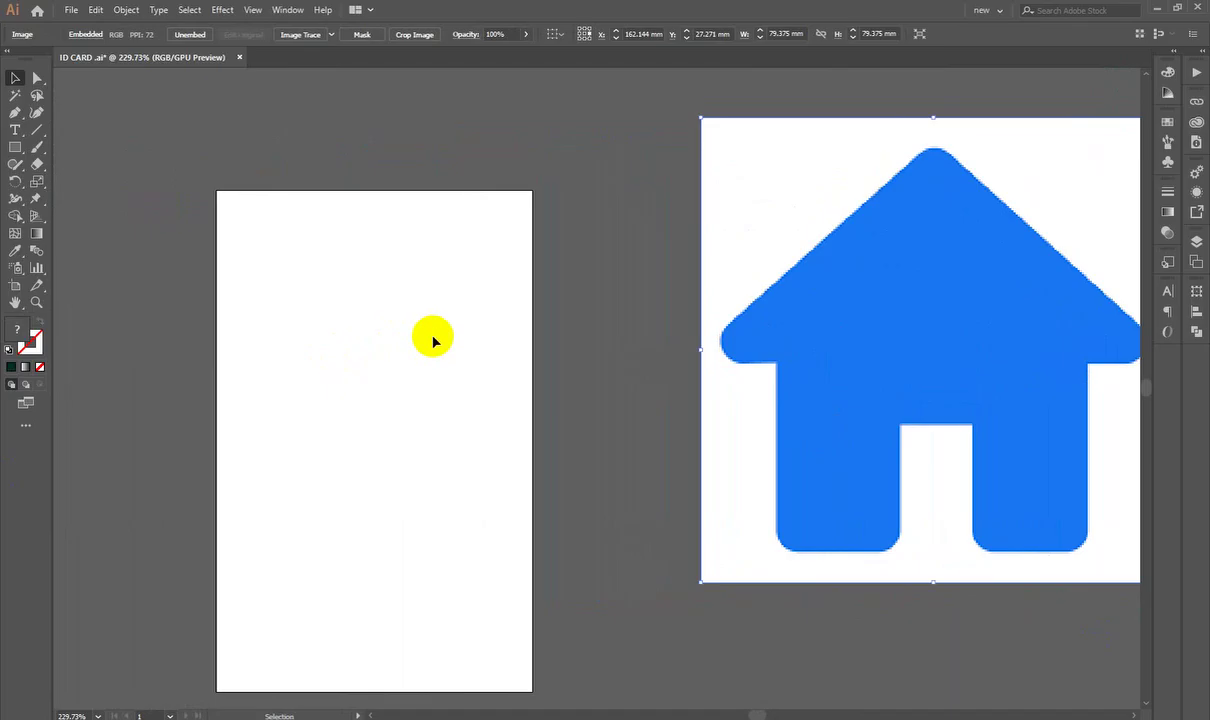
# Step: Draw a blue three-sided polygon and move it to the artboard's lower edge
pyautogui.click(13, 150)
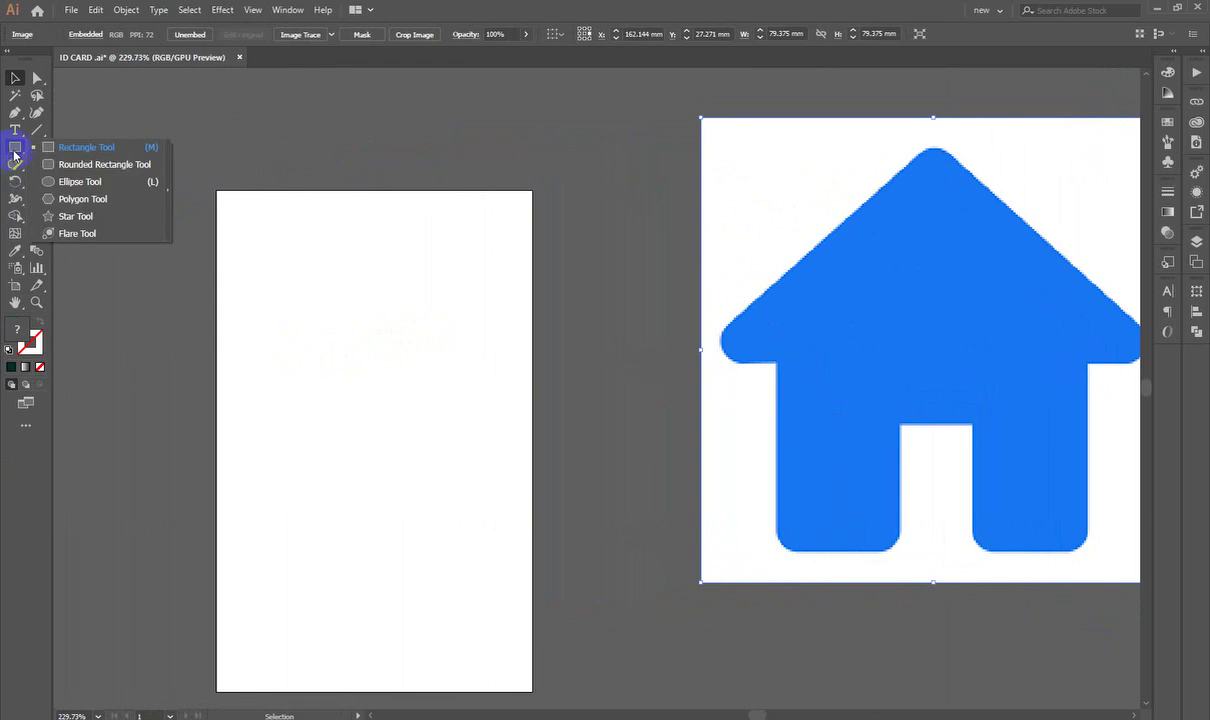
pyautogui.click(64, 200)
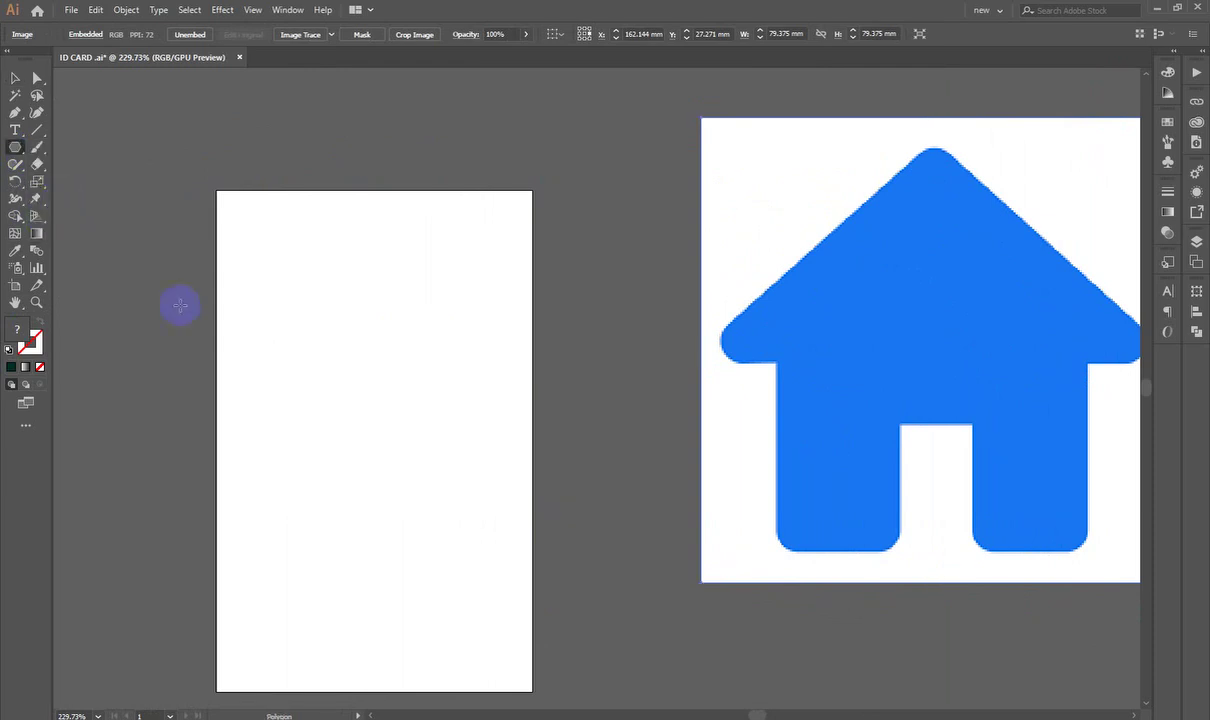
pyautogui.moveTo(334, 340); pyautogui.dragTo(459, 472)
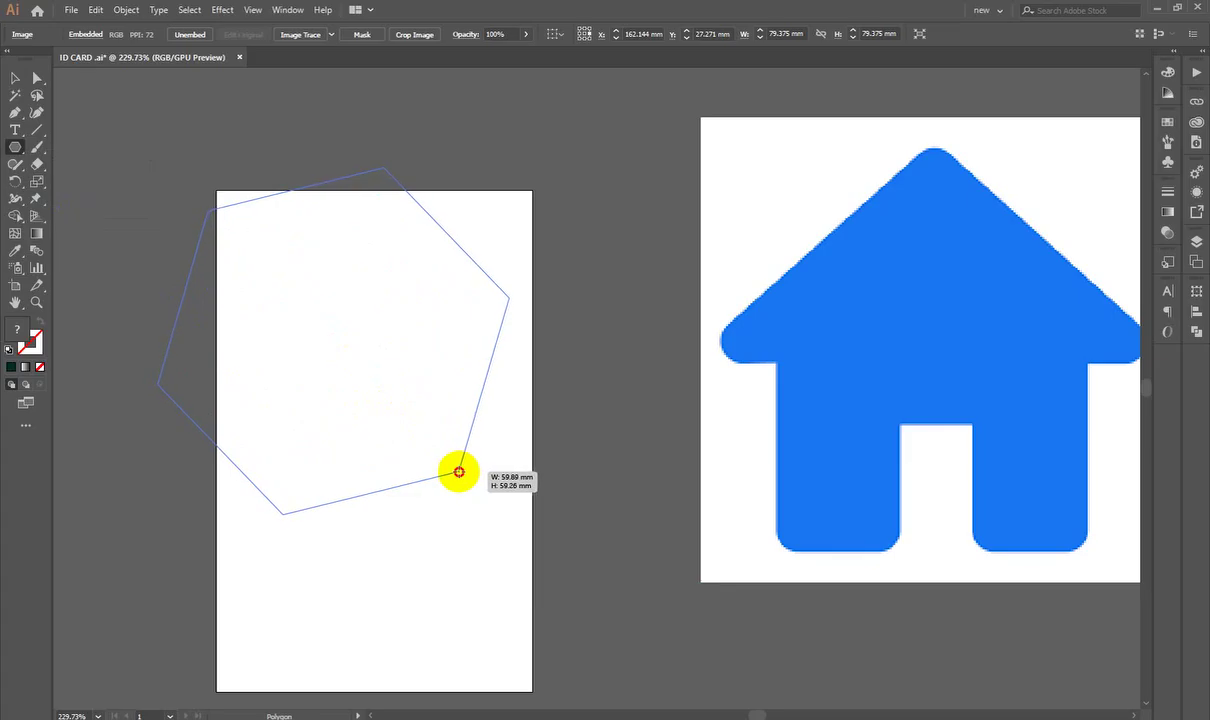
pyautogui.moveTo(459, 472); pyautogui.dragTo(460, 471)
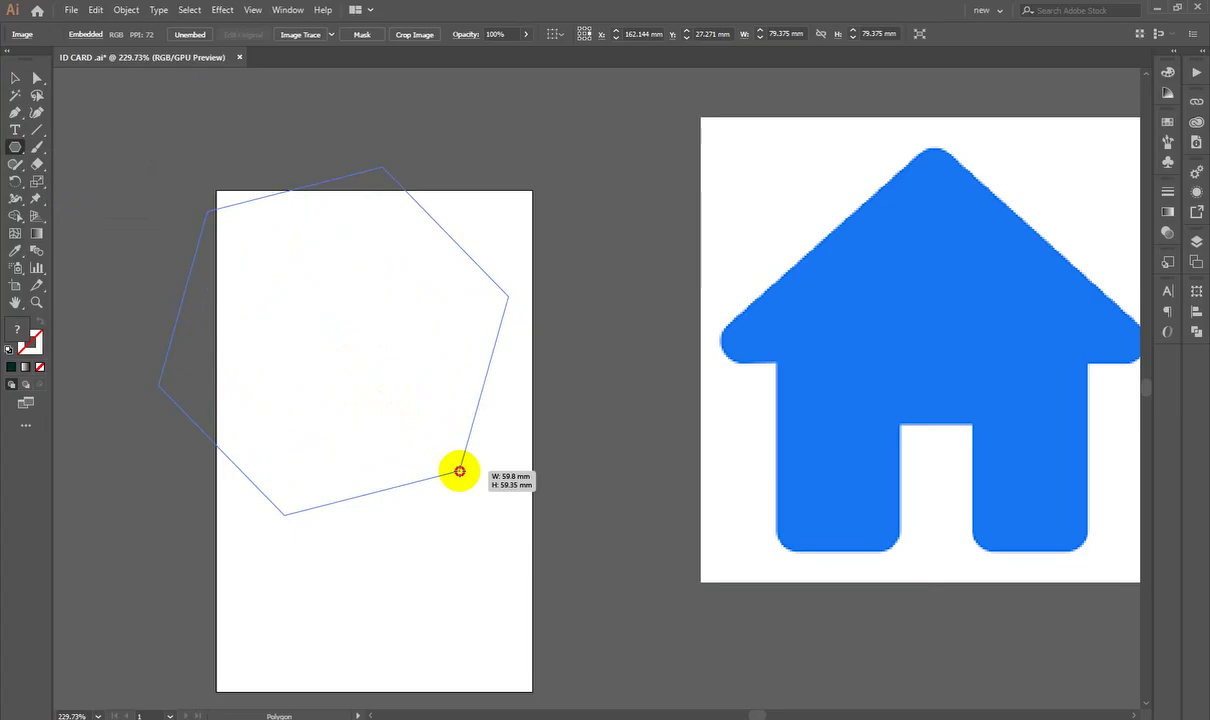
pyautogui.press('Down')
pyautogui.press('Down')
pyautogui.press('Down')
pyautogui.moveTo(460, 471); pyautogui.dragTo(450, 398)
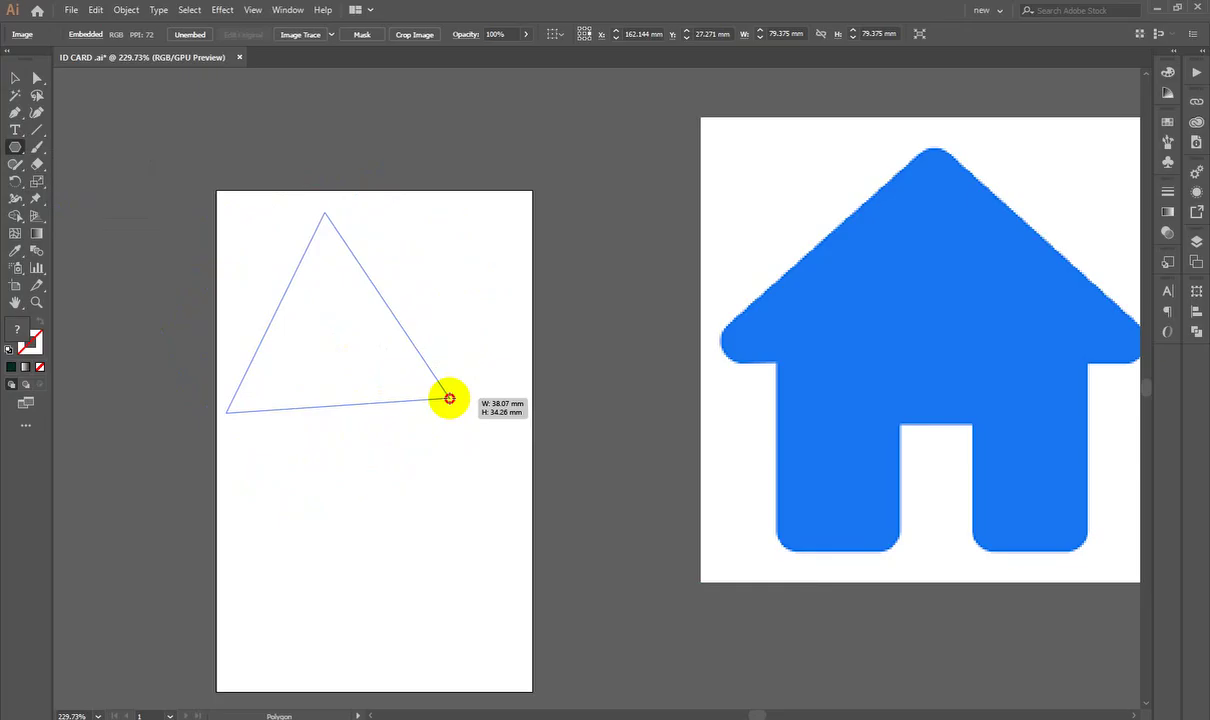
pyautogui.moveTo(450, 398); pyautogui.dragTo(450, 398)
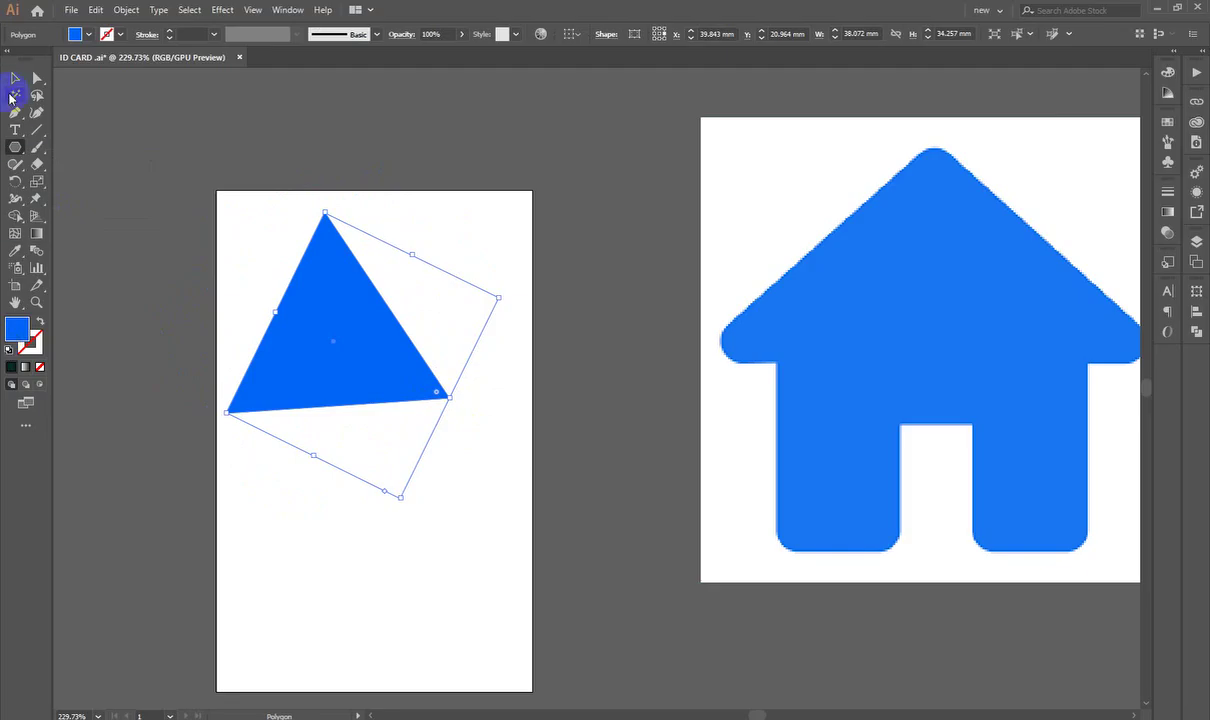
pyautogui.moveTo(336, 250); pyautogui.dragTo(500, 480)
# Step: Draw a second, smaller triangle near the top of the card artboard
pyautogui.click(15, 147)
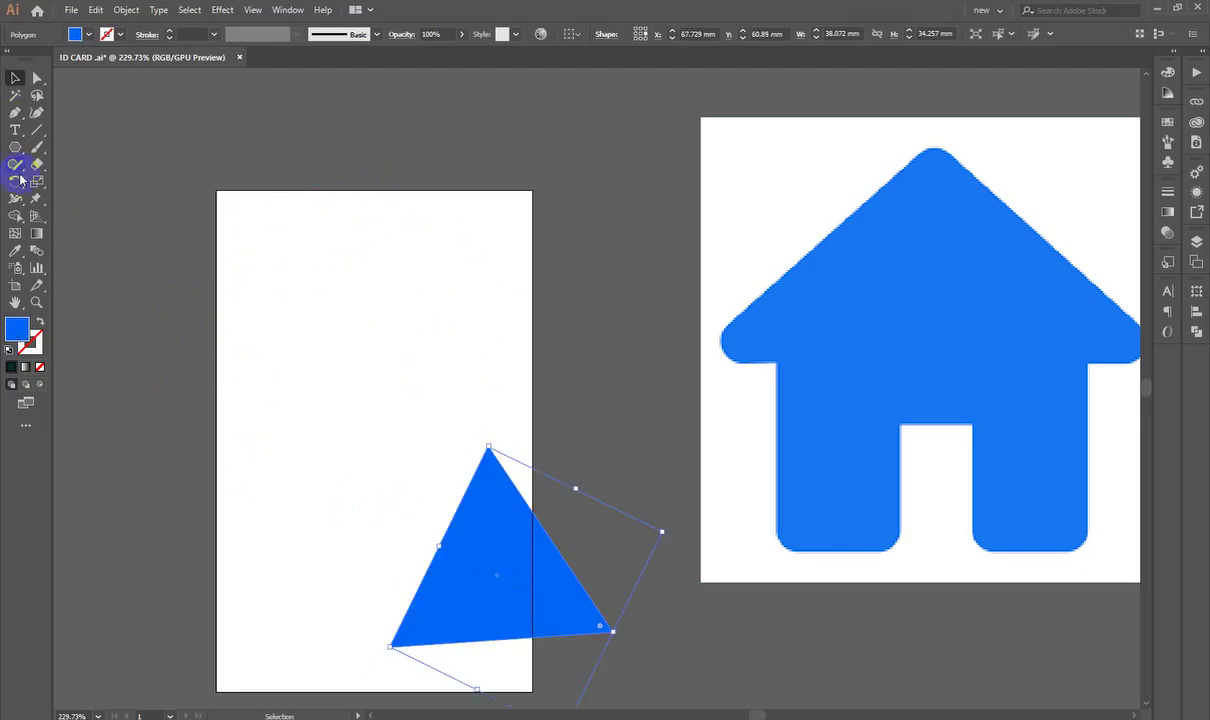
pyautogui.moveTo(10, 160); pyautogui.dragTo(81, 218)
pyautogui.moveTo(309, 230); pyautogui.dragTo(301, 271)
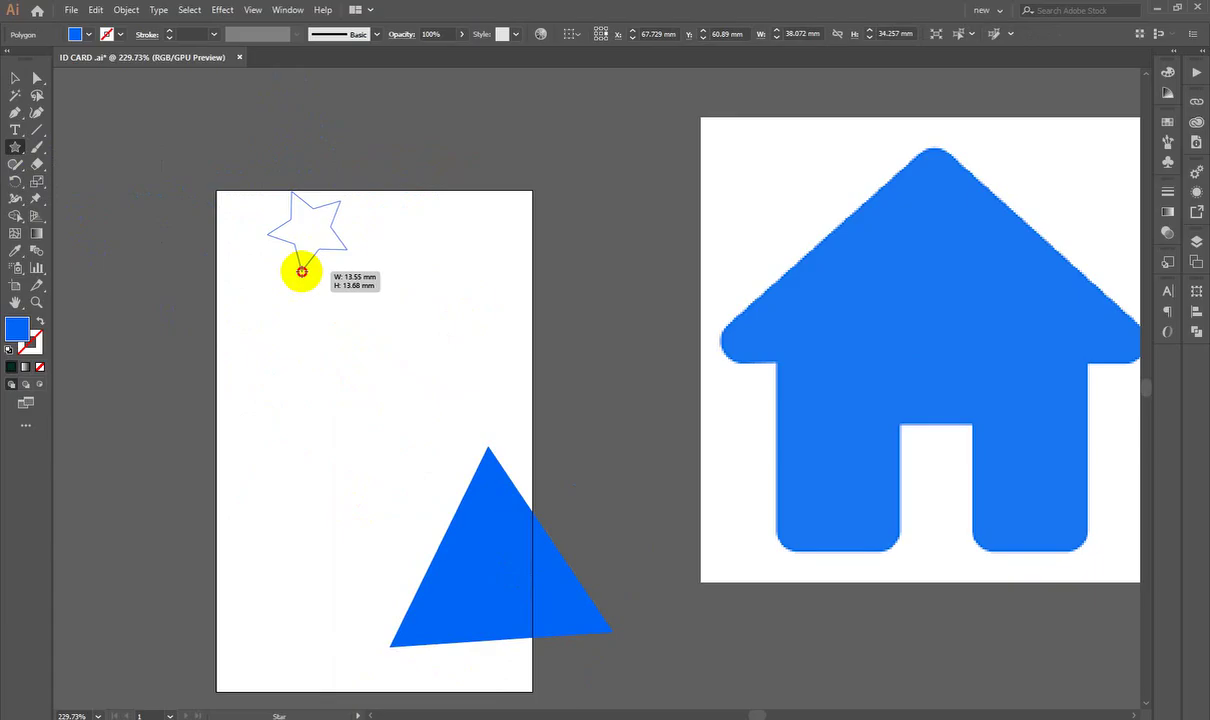
pyautogui.moveTo(302, 271); pyautogui.dragTo(266, 256)
pyautogui.press('Up')
pyautogui.press('Up')
pyautogui.press('Up')
pyautogui.press('Down')
pyautogui.press('Down')
pyautogui.press('Down')
pyautogui.press('Down')
pyautogui.press('Down')
pyautogui.click(12, 76)
# Step: Delete the large triangle and zoom in on the small one
pyautogui.click(570, 575)
pyautogui.press('Delete')
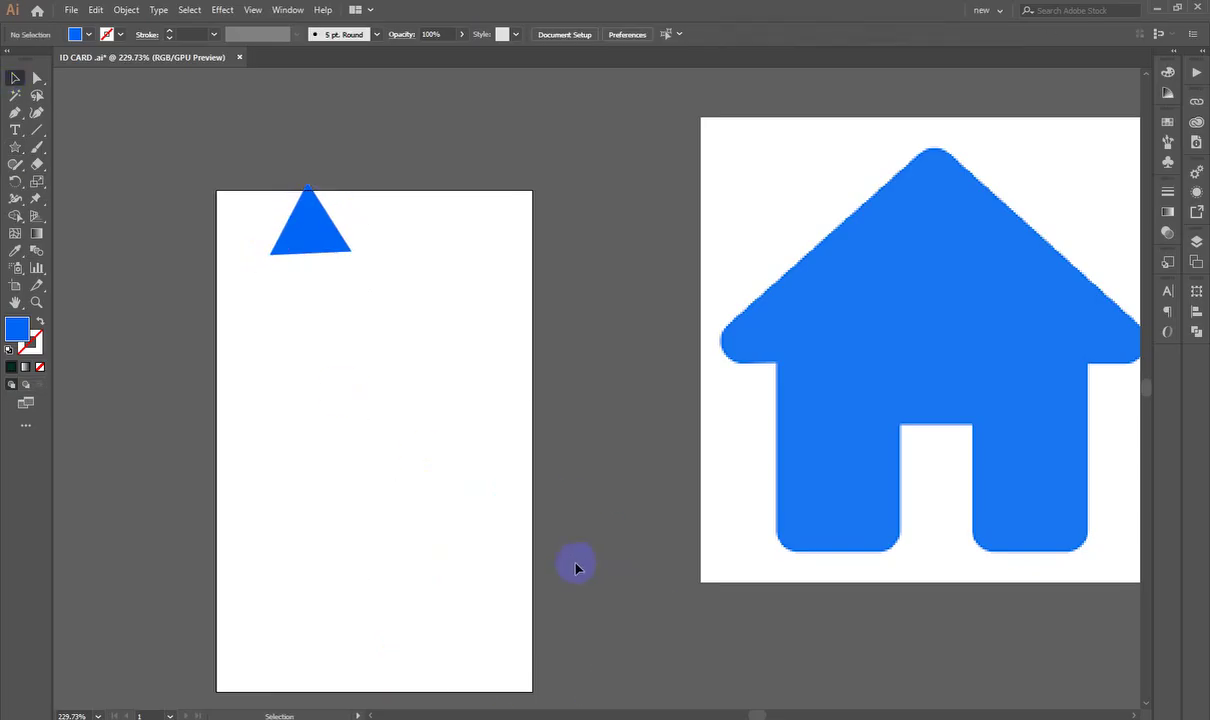
pyautogui.moveTo(350, 270); pyautogui.dragTo(368, 325)
pyautogui.moveTo(365, 328); pyautogui.dragTo(567, 297)
pyautogui.moveTo(487, 193); pyautogui.dragTo(534, 320)
pyautogui.moveTo(590, 370); pyautogui.dragTo(636, 386)
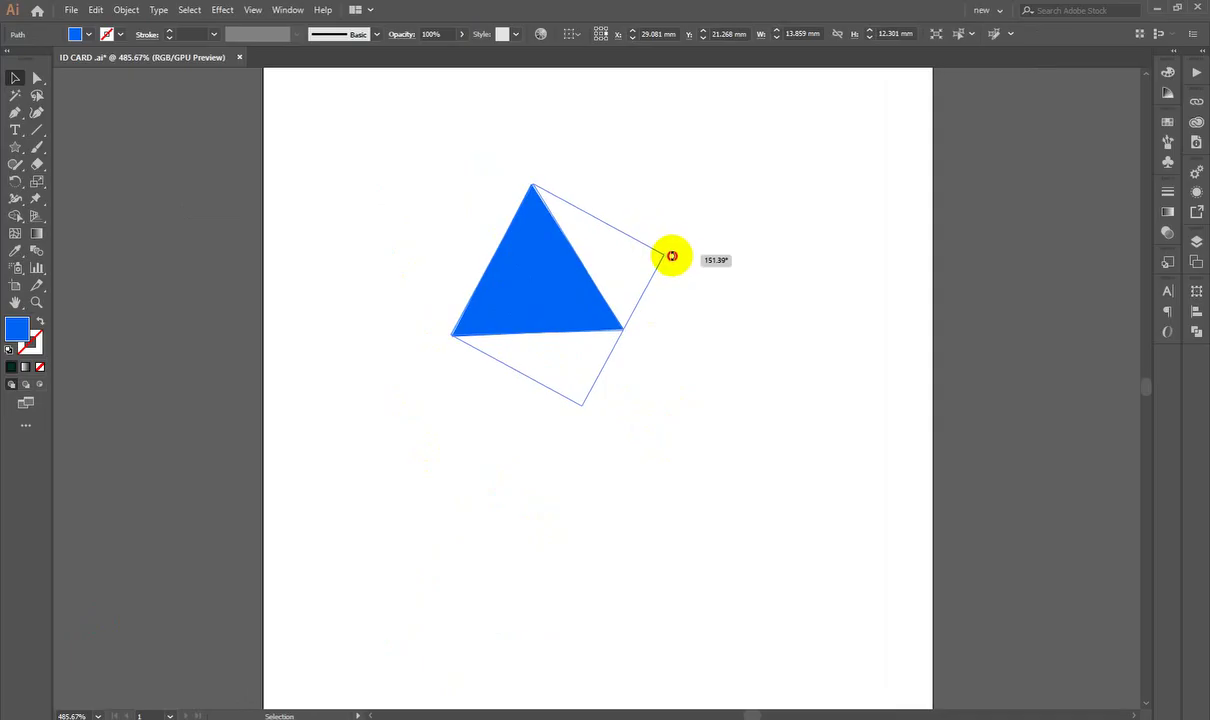
pyautogui.click(707, 400)
# Step: Stretch the small triangle from one side and rotate it
pyautogui.scroll(1, 616, 380)
pyautogui.click(489, 251)
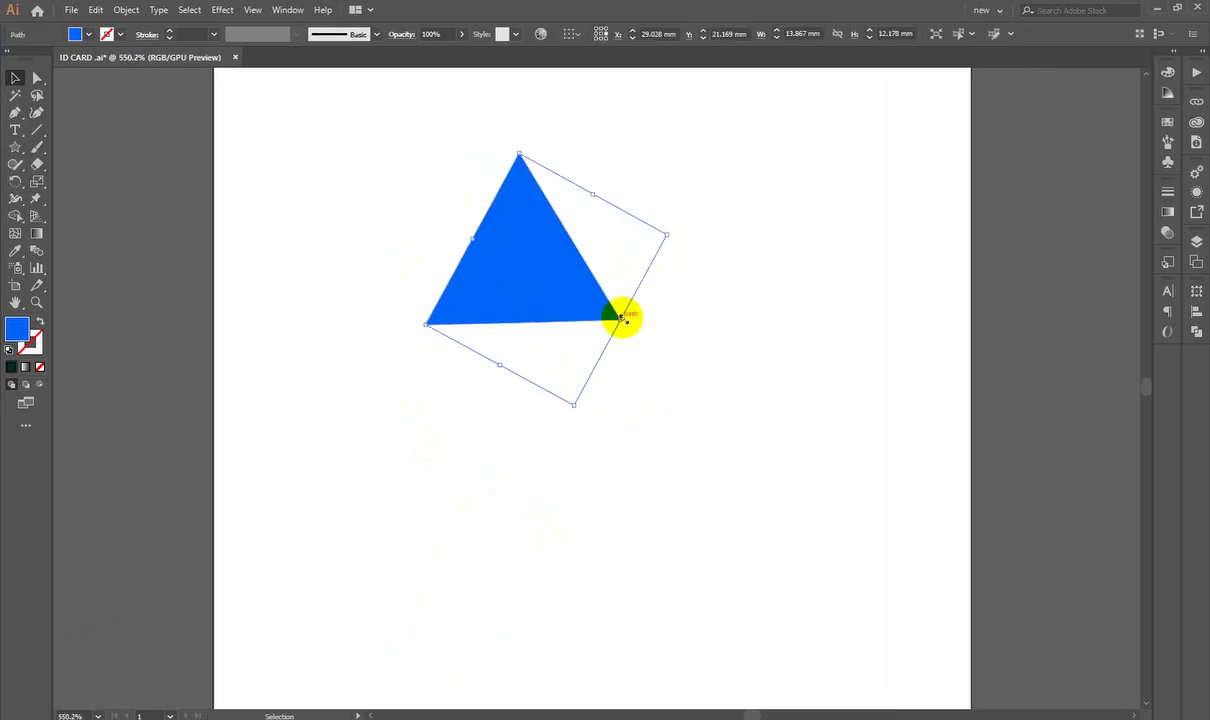
pyautogui.moveTo(620, 319); pyautogui.dragTo(788, 356)
pyautogui.hotkey('ctrl', 'z')
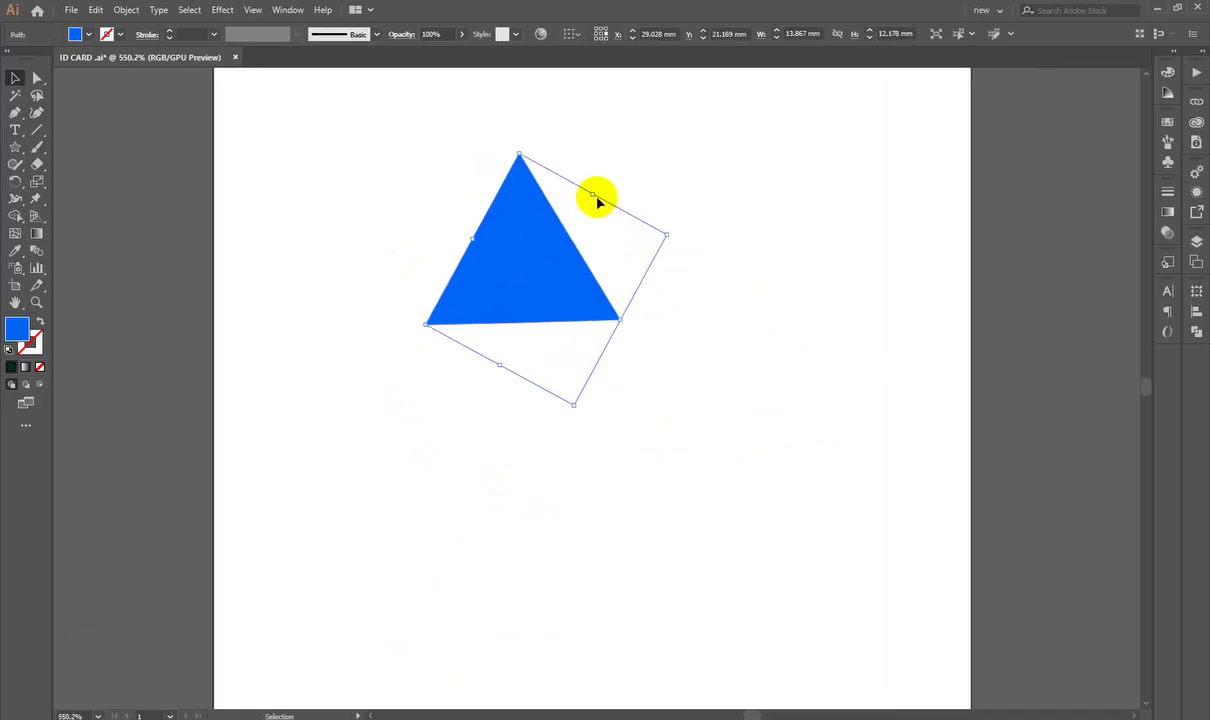
pyautogui.moveTo(593, 196); pyautogui.dragTo(686, 128)
pyautogui.click(594, 292)
pyautogui.scroll(-2, 570, 360)
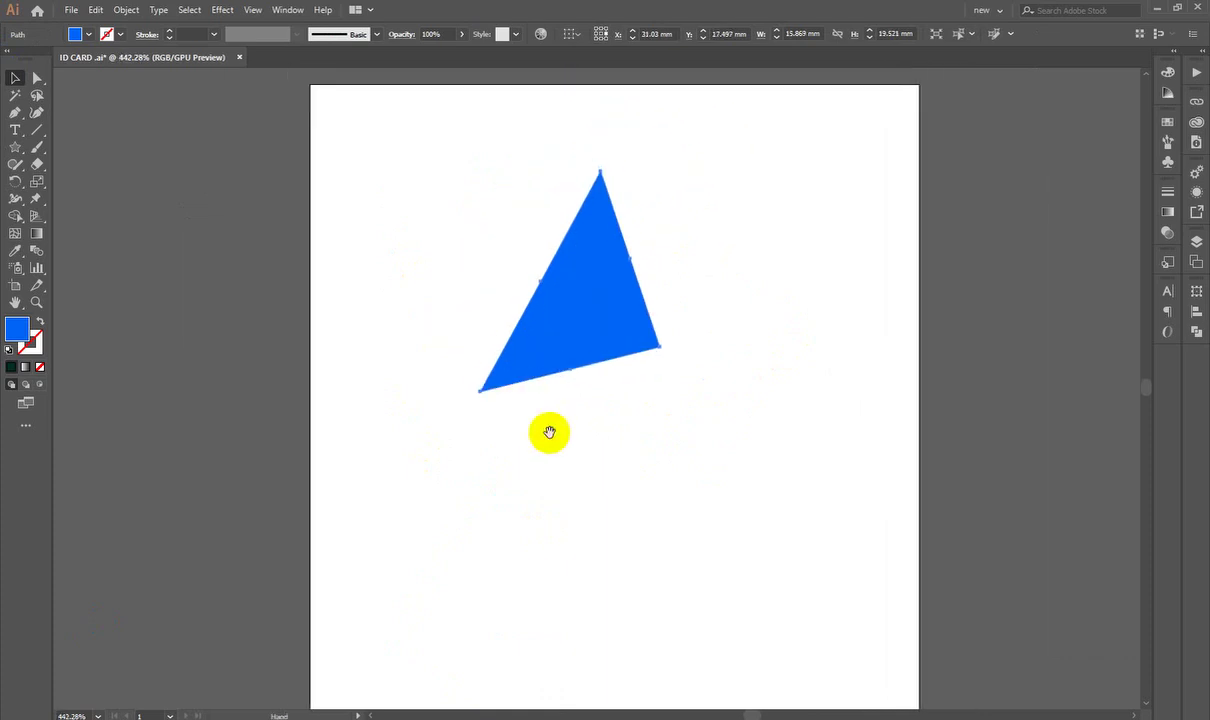
pyautogui.click(529, 343)
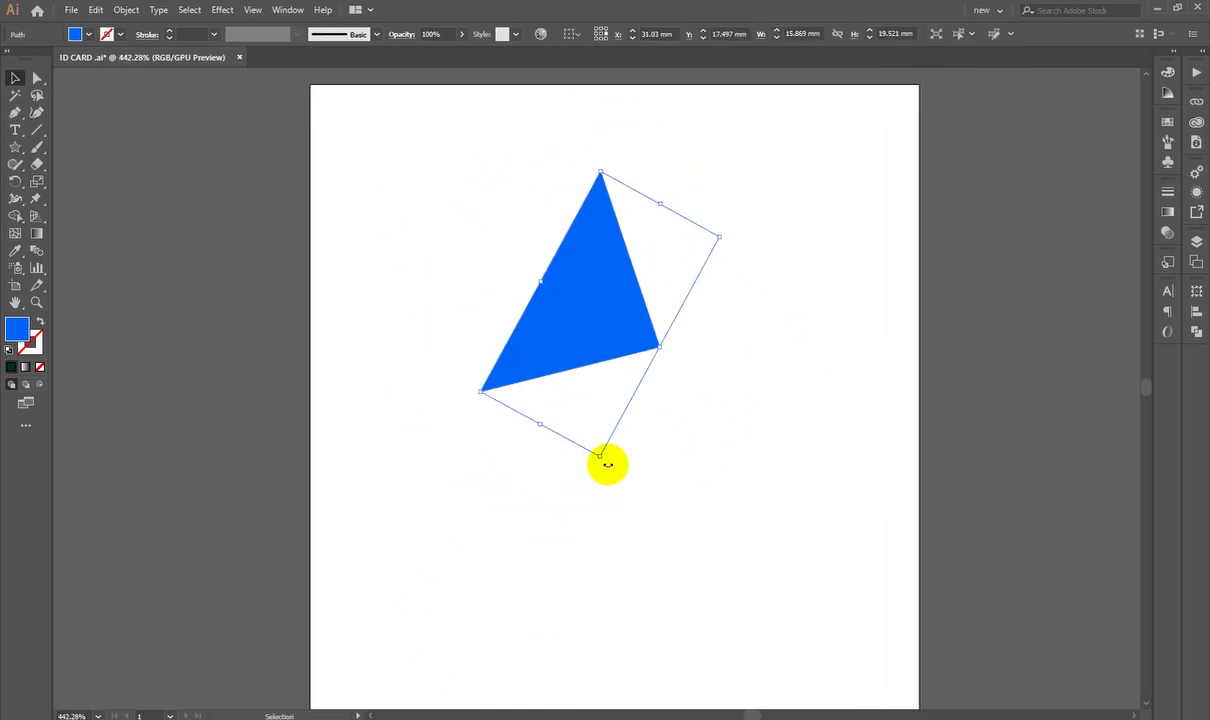
pyautogui.moveTo(607, 463); pyautogui.dragTo(761, 251)
pyautogui.click(761, 251)
# Step: Rotate the triangle until its base sits level
pyautogui.press('z')
pyautogui.click(759, 440)
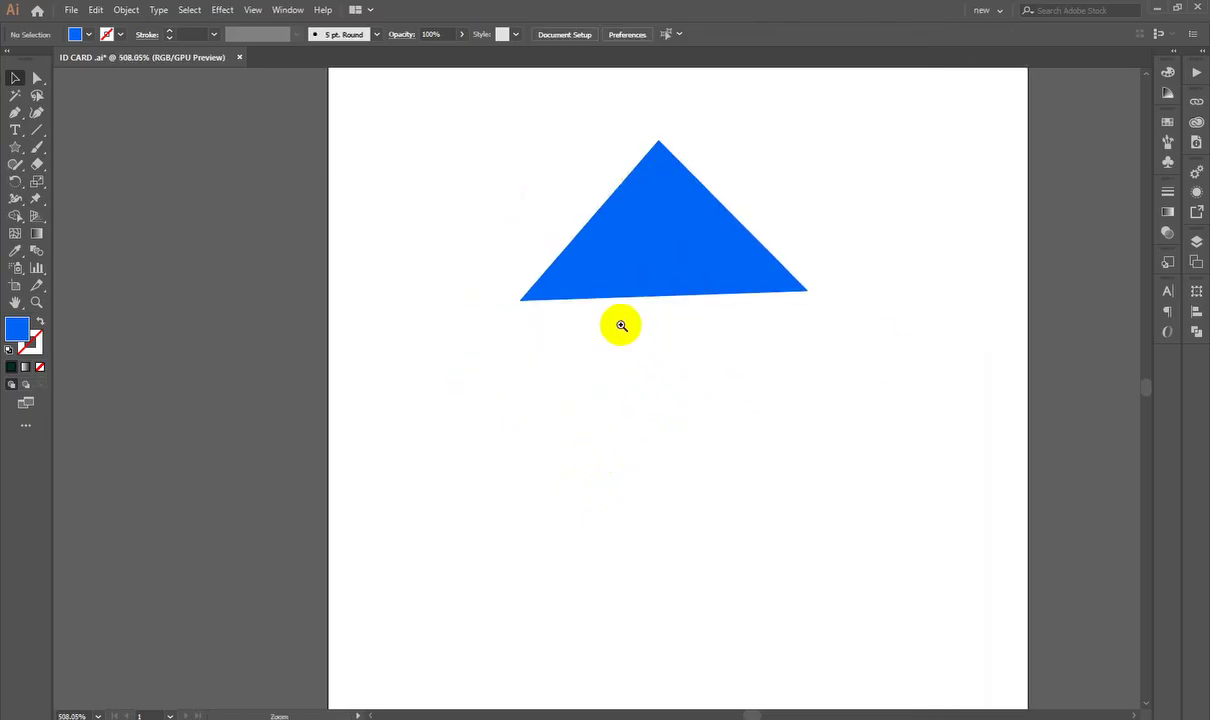
pyautogui.click(621, 325)
pyautogui.press('v')
pyautogui.click(655, 312)
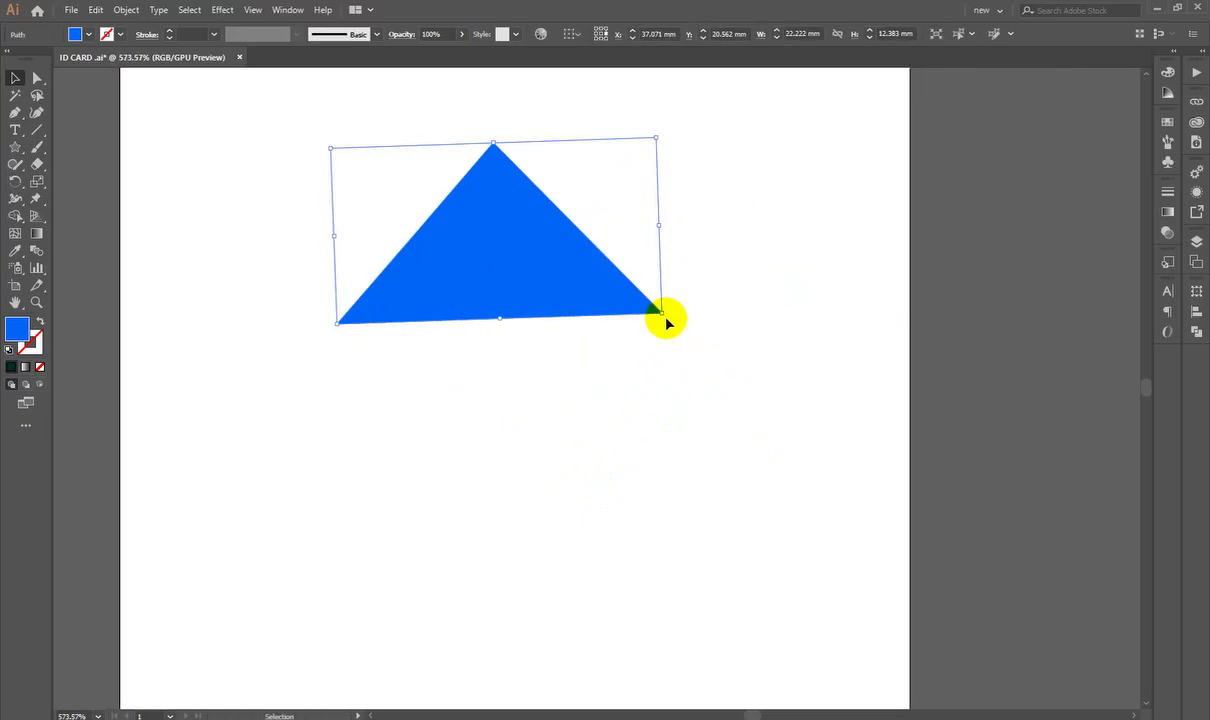
pyautogui.moveTo(666, 314); pyautogui.dragTo(670, 318)
pyautogui.click(440, 362)
pyautogui.scroll(1, 440, 362)
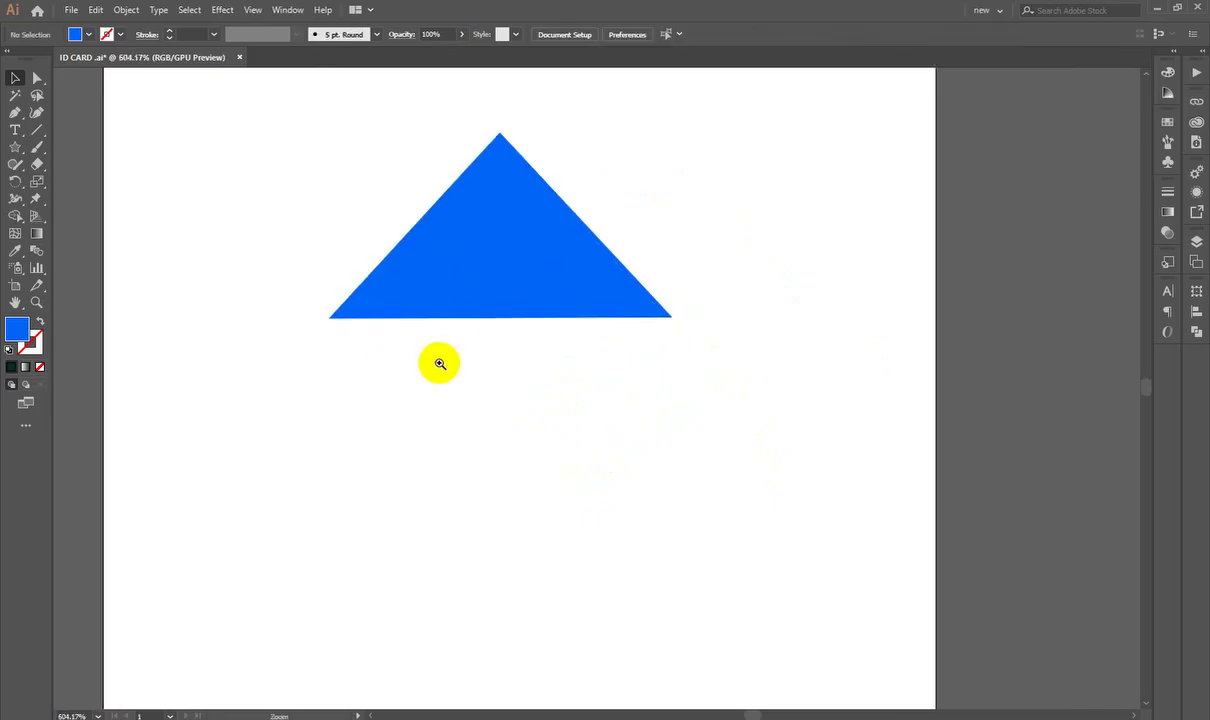
pyautogui.hscroll(-2, 438, 369)
# Step: Round all three corners of the triangle roof using its corner widgets
pyautogui.click(570, 207)
pyautogui.press('a')
pyautogui.moveTo(567, 168); pyautogui.dragTo(571, 215)
pyautogui.click(586, 437)
pyautogui.scroll(-5, 586, 437)
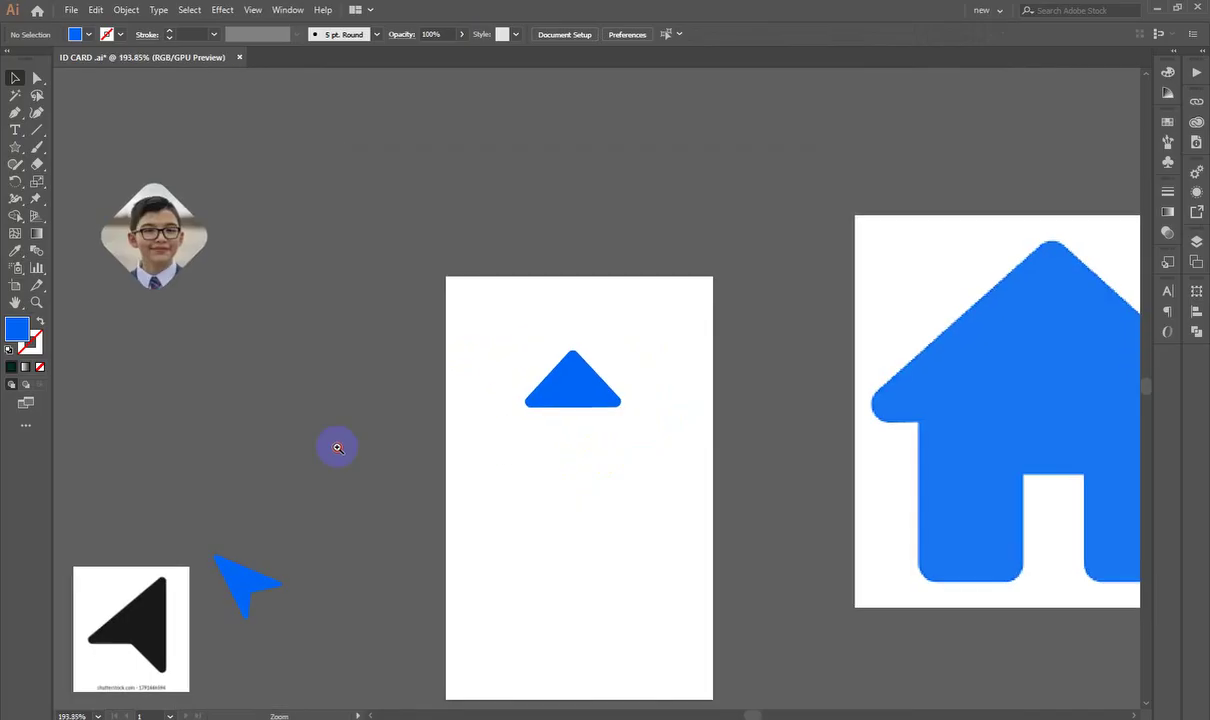
pyautogui.scroll(3, 592, 450)
pyautogui.hscroll(1, 519, 416)
pyautogui.scroll(3, 554, 424)
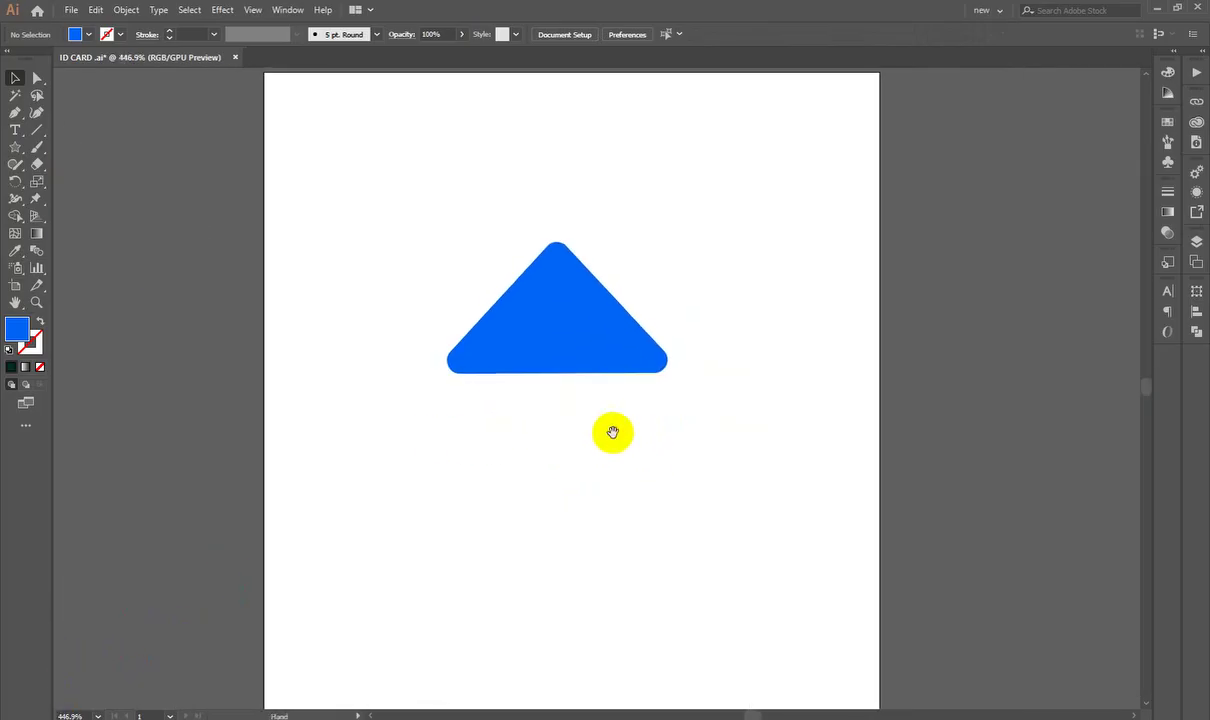
pyautogui.scroll(-1, 616, 432)
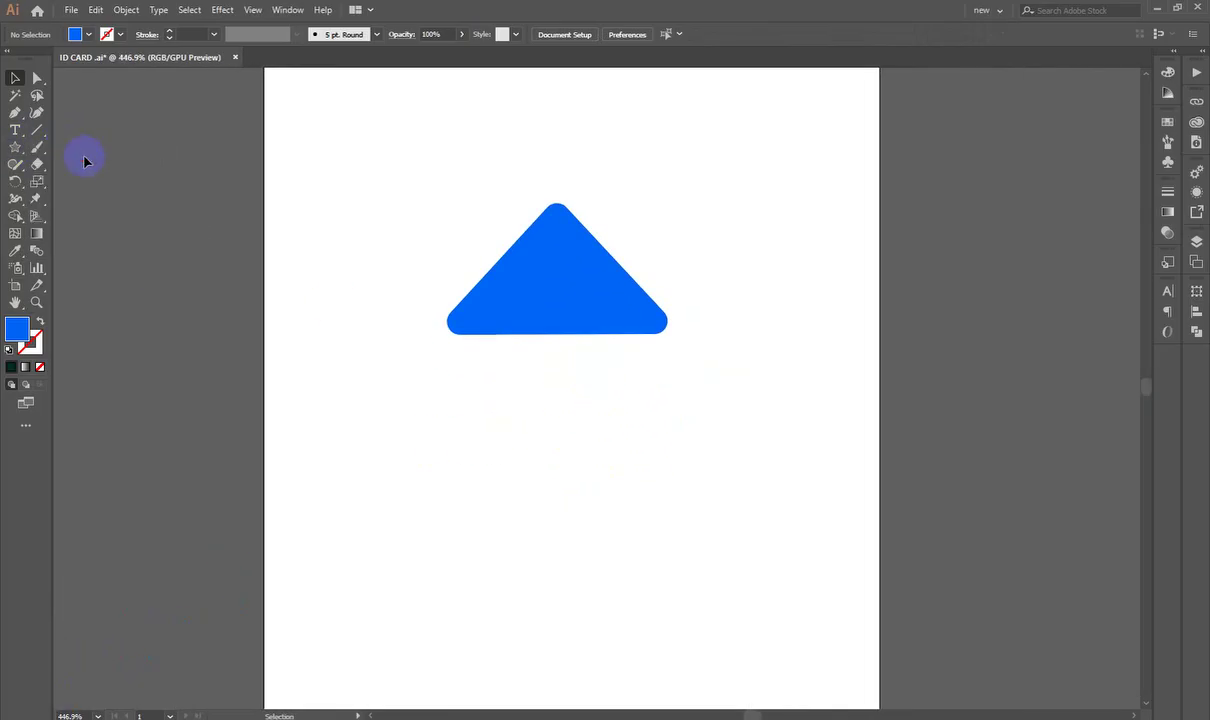
# Step: Draw a rectangle house body under the roof and shorten it to fit
pyautogui.click(14, 147)
pyautogui.click(60, 149)
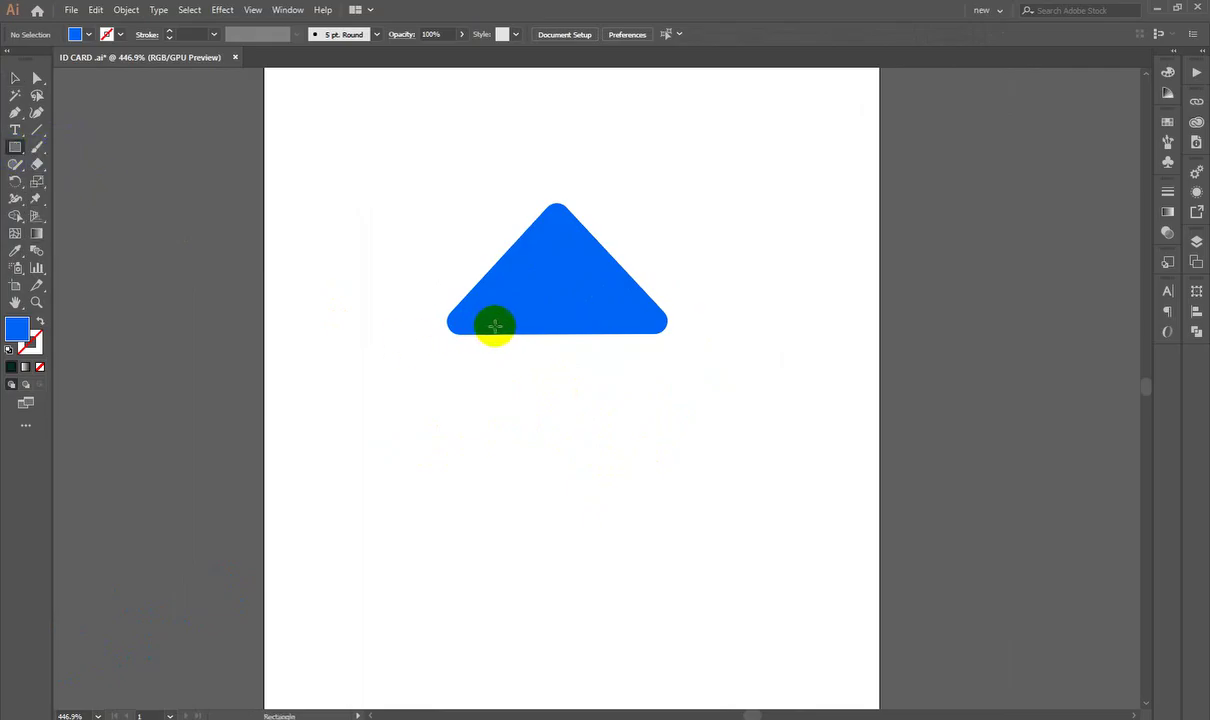
pyautogui.moveTo(493, 327); pyautogui.dragTo(631, 462)
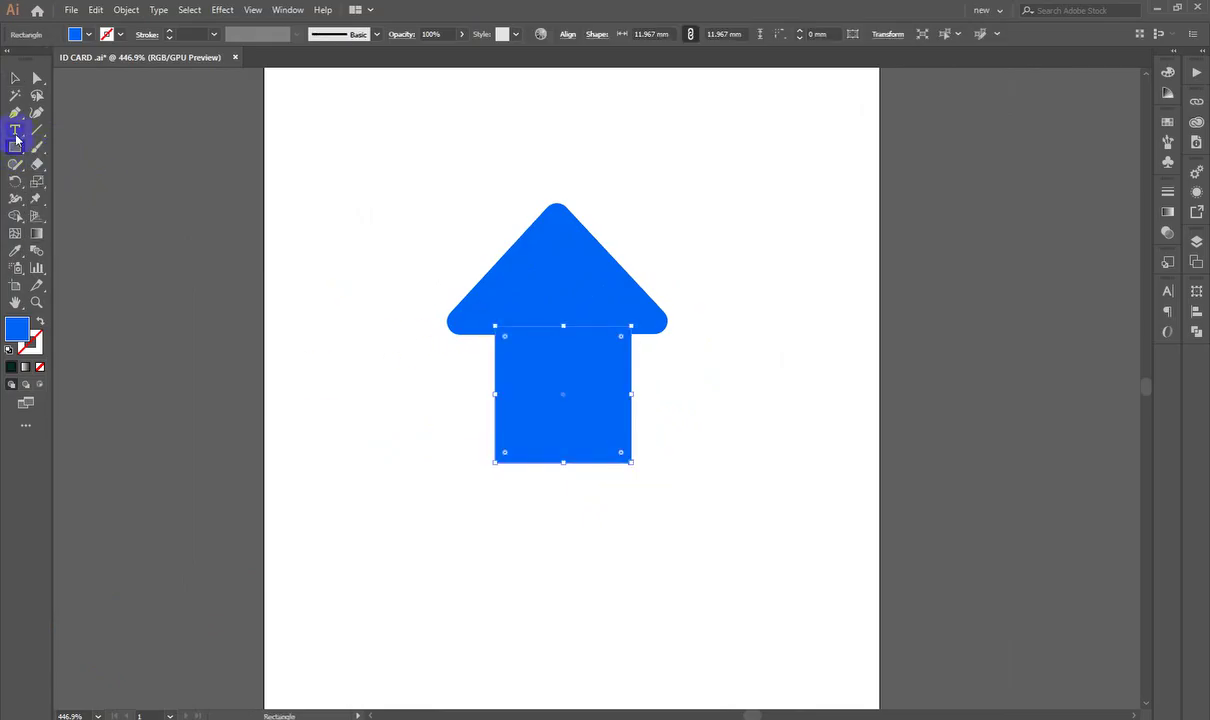
pyautogui.click(17, 82)
pyautogui.click(459, 413)
pyautogui.scroll(1, 543, 373)
pyautogui.moveTo(548, 375)
pyautogui.mouseDown()
pyautogui.moveTo(533, 375)
pyautogui.moveTo(555, 377)
pyautogui.mouseUp()
pyautogui.moveTo(551, 490); pyautogui.dragTo(549, 436)
pyautogui.click(575, 500)
# Step: Draw a small white-filled door rectangle inside the house body
pyautogui.scroll(-5, 715, 440)
pyautogui.scroll(4, 714, 450)
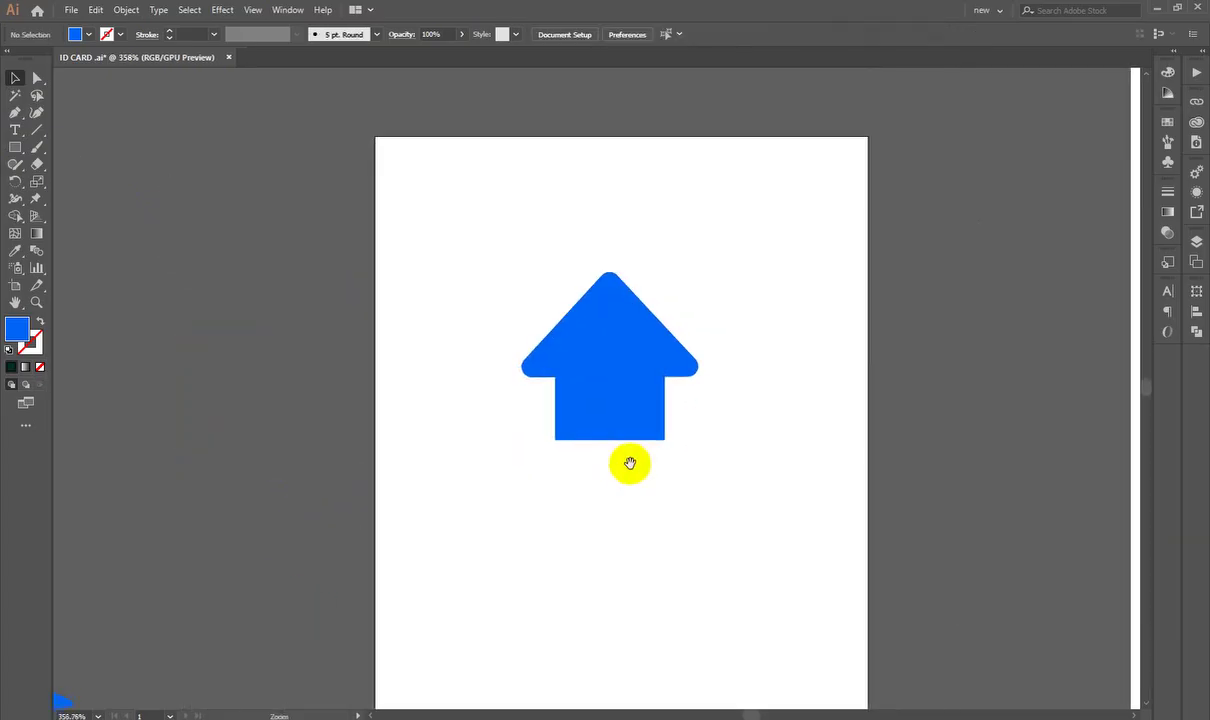
pyautogui.scroll(-4, 710, 451)
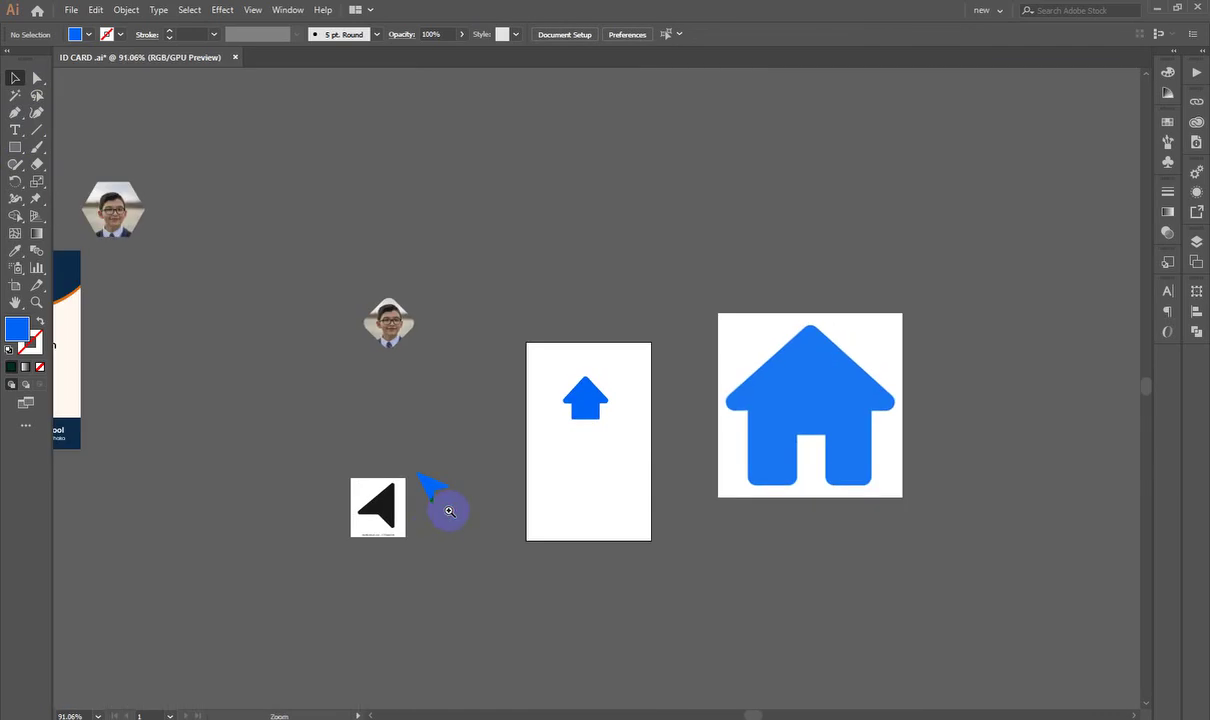
pyautogui.scroll(6, 600, 480)
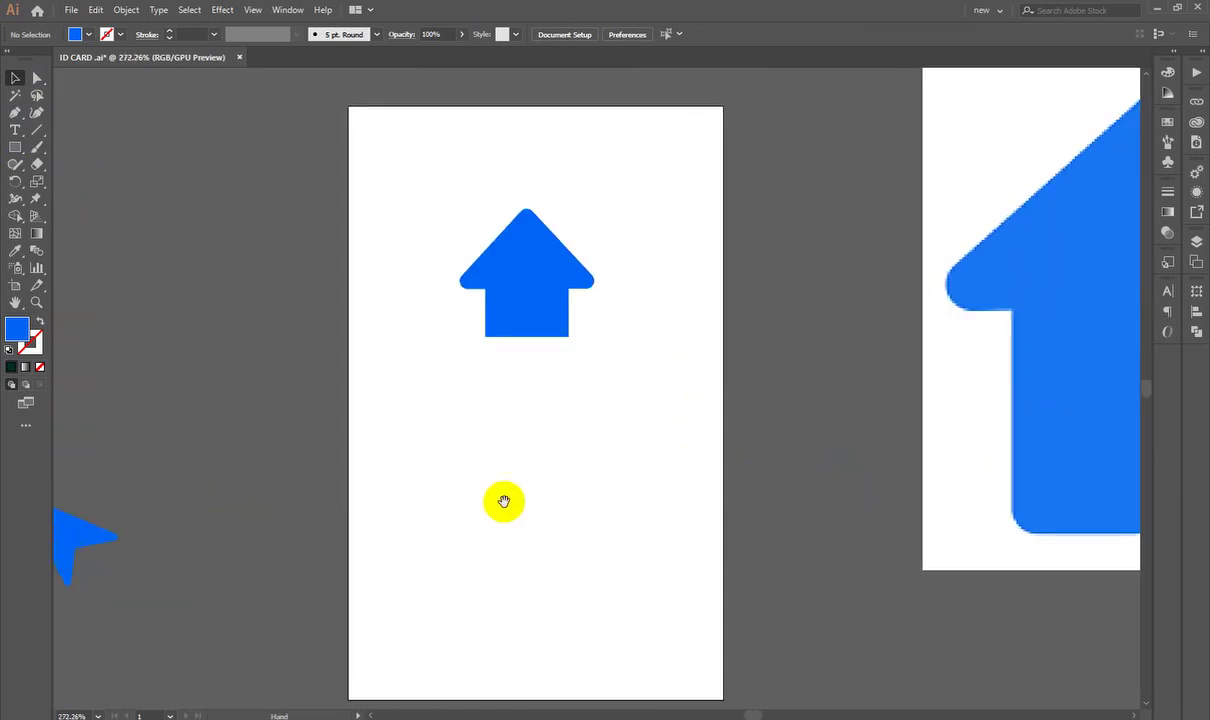
pyautogui.moveTo(505, 502); pyautogui.dragTo(945, 357)
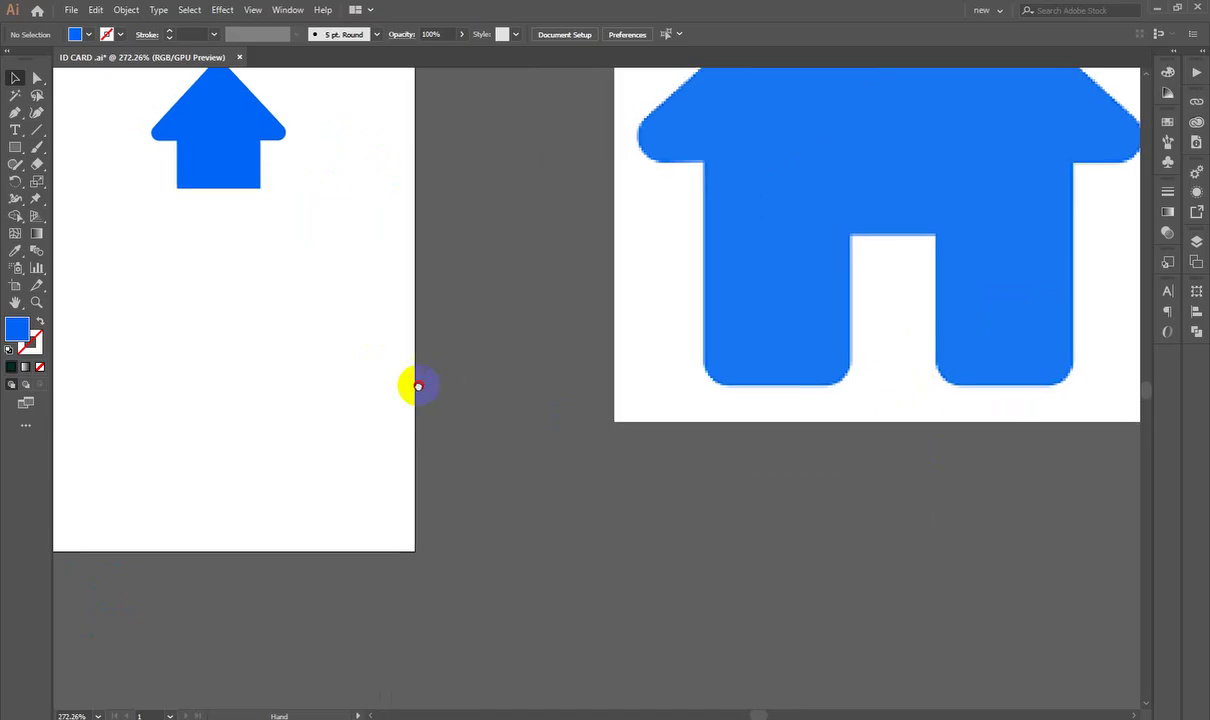
pyautogui.moveTo(190, 413); pyautogui.dragTo(546, 491)
pyautogui.scroll(2, 720, 323)
pyautogui.scroll(3, 720, 323)
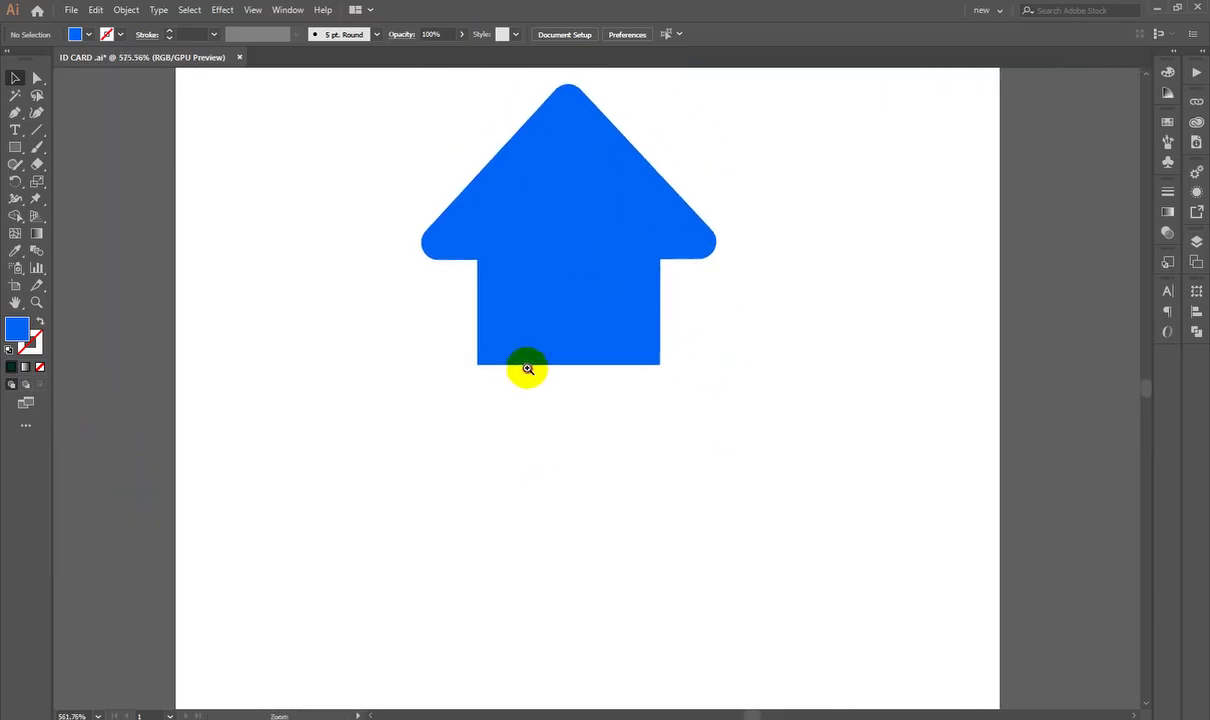
pyautogui.click(15, 147)
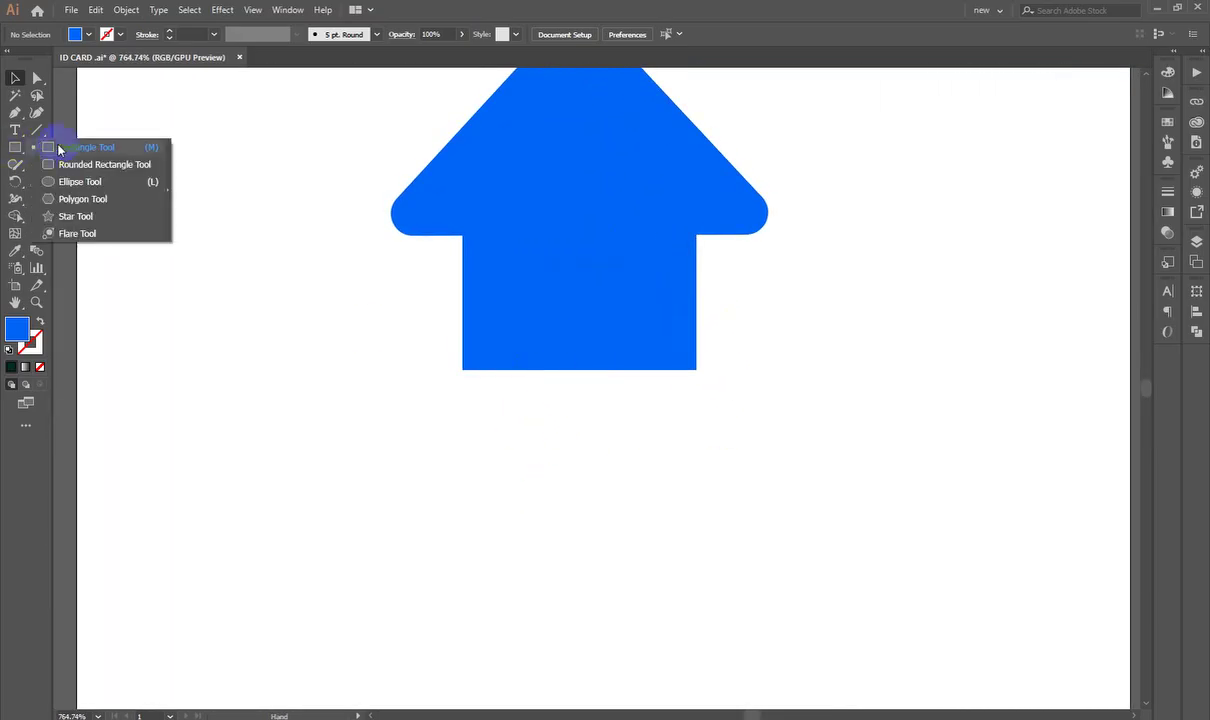
pyautogui.click(58, 132)
pyautogui.moveTo(551, 277); pyautogui.dragTo(615, 370)
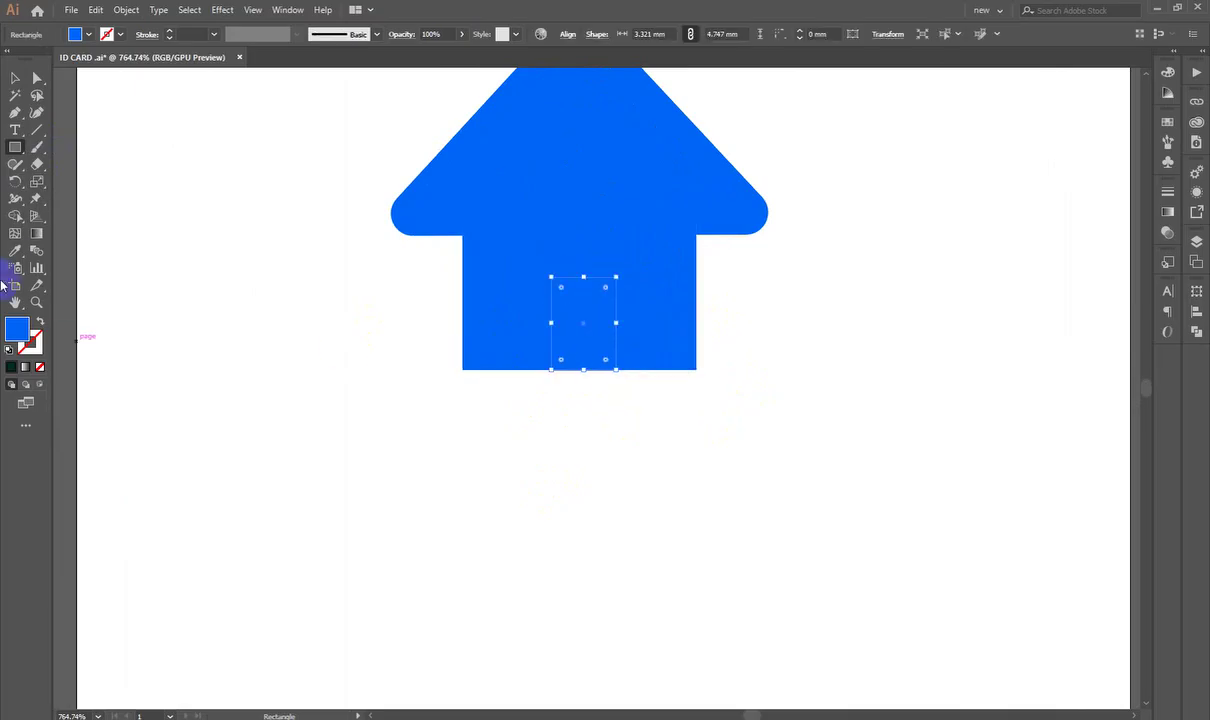
pyautogui.click(15, 250)
pyautogui.click(212, 289)
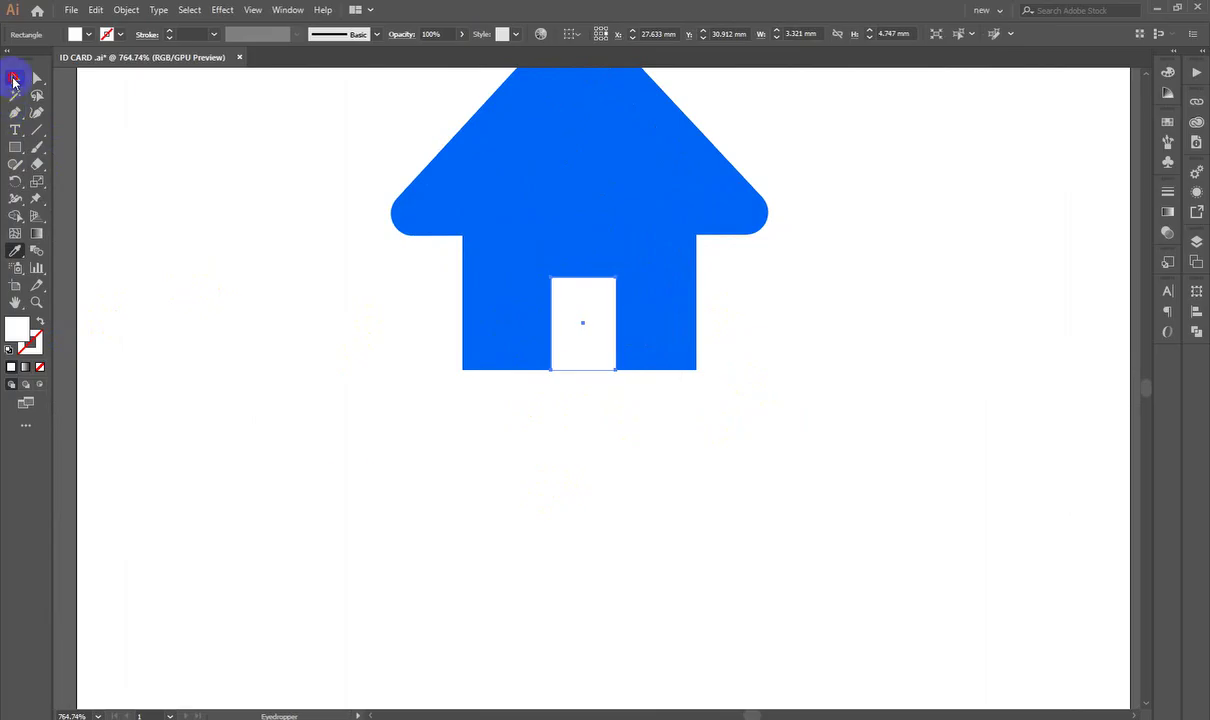
# Step: Round the house body's corners slightly
pyautogui.click(15, 77)
pyautogui.click(346, 481)
pyautogui.keyDown('ctrl'); pyautogui.click(638, 448); pyautogui.keyUp('ctrl')
pyautogui.hotkey('ctrl', '-')
pyautogui.hotkey('ctrl', '-')
pyautogui.hotkey('ctrl', '-')
pyautogui.hotkey('ctrl', '-')
pyautogui.hotkey('ctrl', '+')
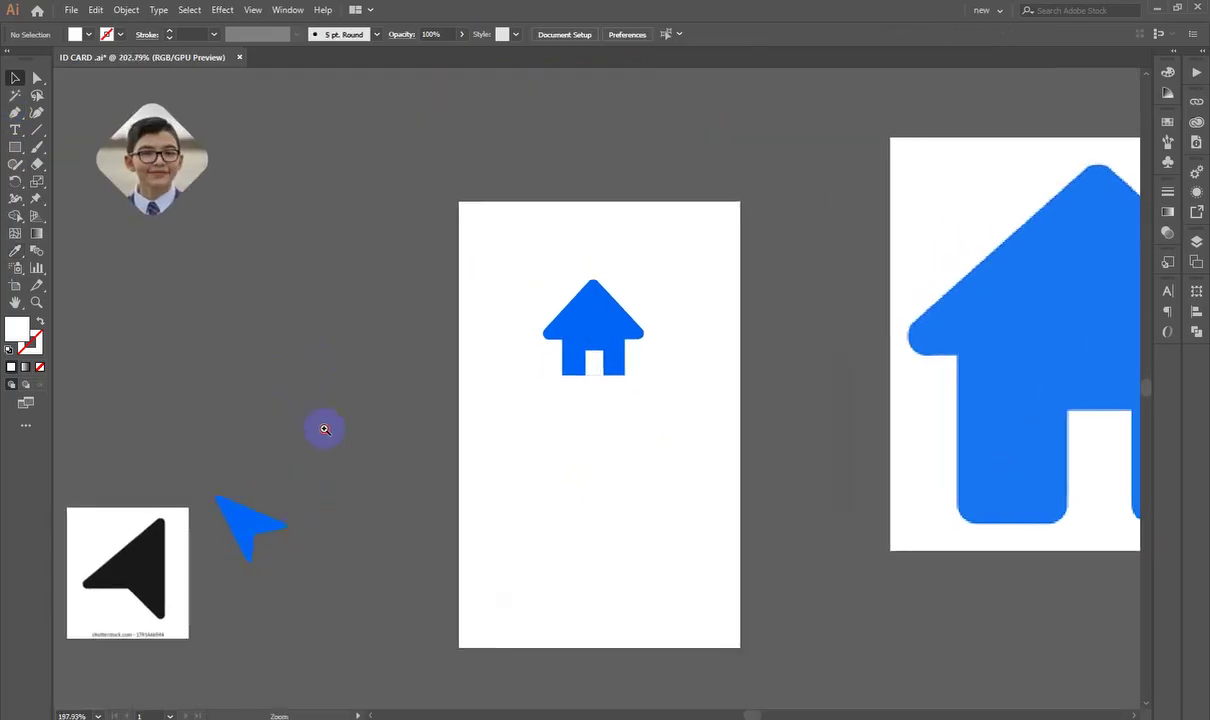
pyautogui.hotkey('ctrl', '-')
pyautogui.moveTo(986, 529); pyautogui.dragTo(600, 353)
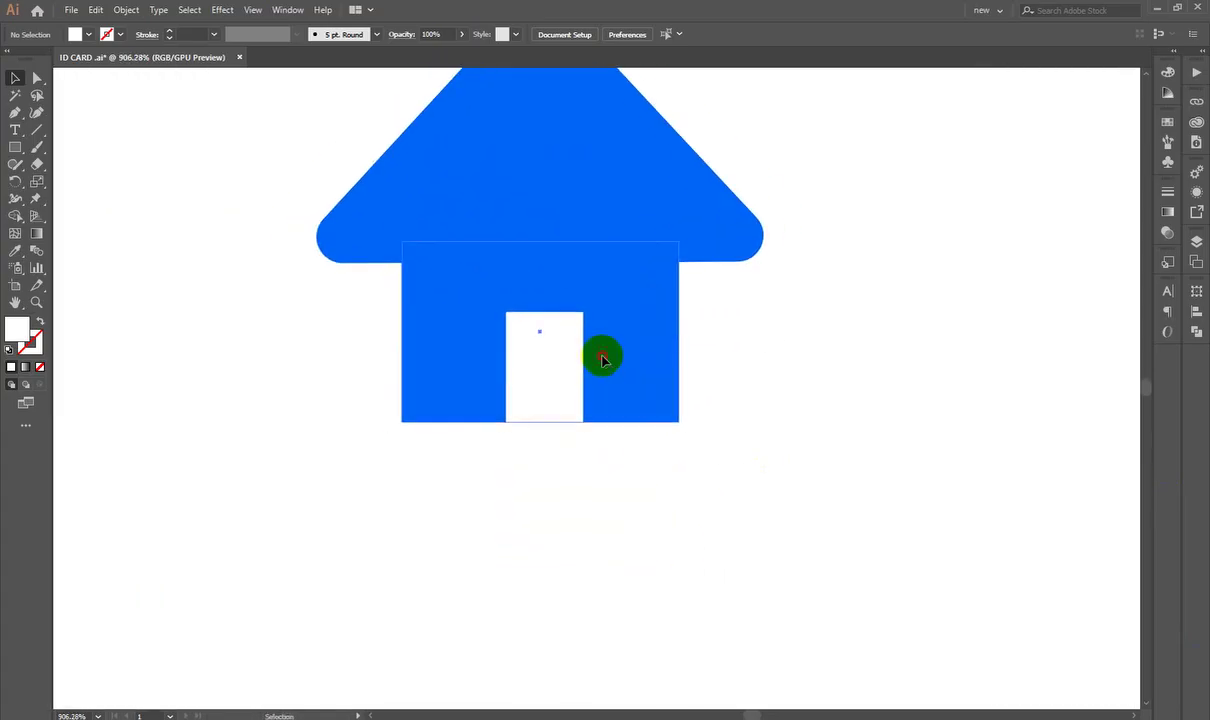
pyautogui.click(600, 353)
pyautogui.moveTo(411, 411); pyautogui.dragTo(486, 410)
pyautogui.click(521, 427)
# Step: Stretch the door down to the house body's bottom edge
pyautogui.click(570, 305)
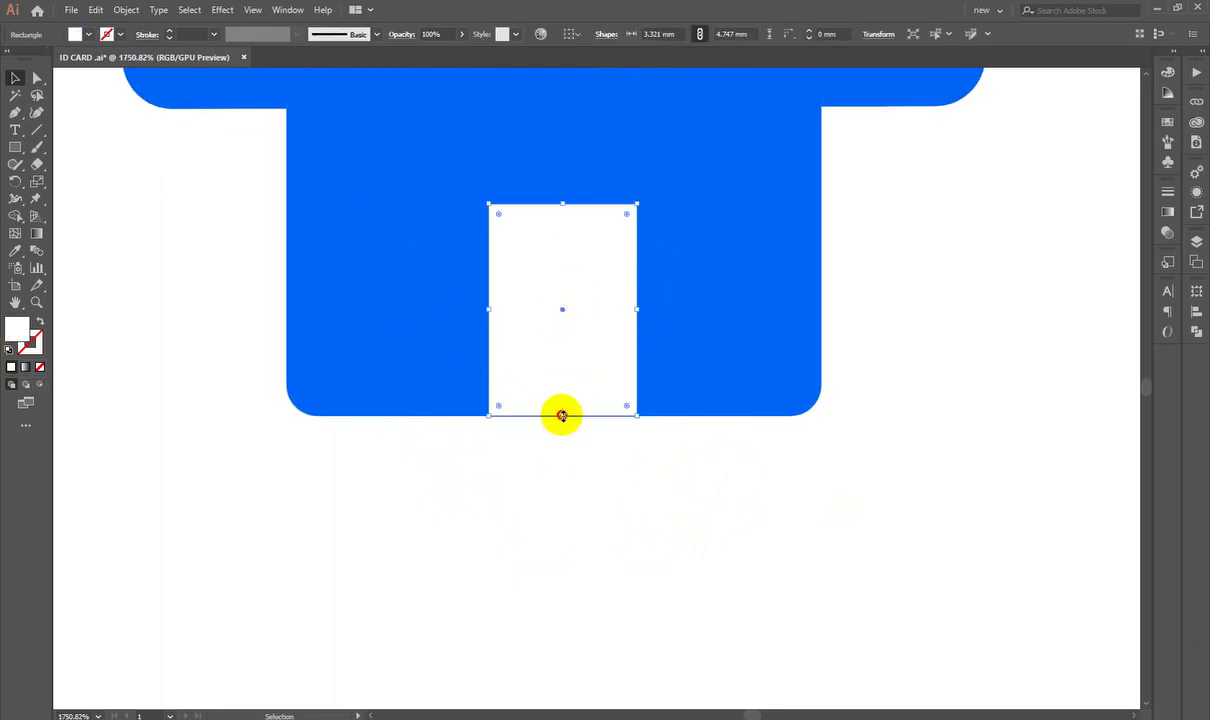
pyautogui.moveTo(562, 416); pyautogui.dragTo(562, 415)
pyautogui.moveTo(498, 215); pyautogui.dragTo(541, 268)
pyautogui.hotkey('ctrl', 'z')
pyautogui.click(564, 424)
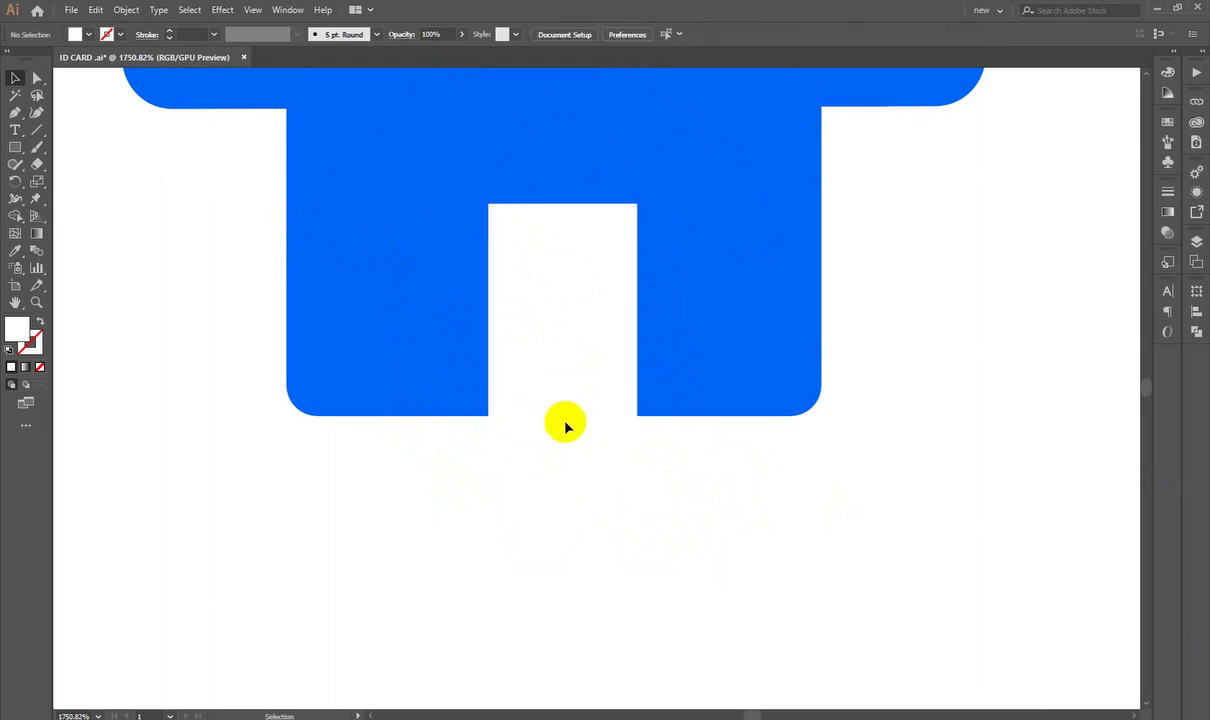
pyautogui.click(589, 211)
pyautogui.moveTo(561, 414); pyautogui.dragTo(559, 419)
pyautogui.click(548, 500)
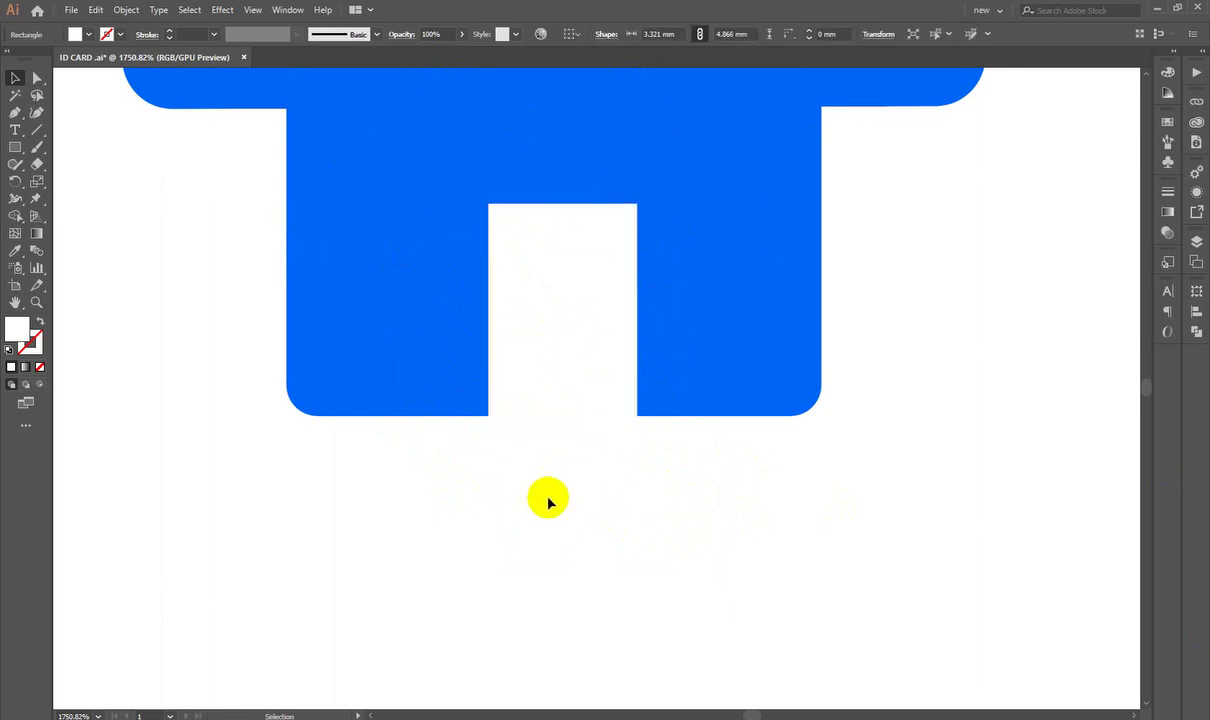
# Step: Cut the door out of the house body with Pathfinder Minus Front
pyautogui.press('z')
pyautogui.keyDown('alt'); pyautogui.click(588, 499); pyautogui.keyUp('alt')
pyautogui.keyDown('alt'); pyautogui.click(588, 499); pyautogui.keyUp('alt')
pyautogui.press('v')
pyautogui.moveTo(756, 574); pyautogui.dragTo(426, 329)
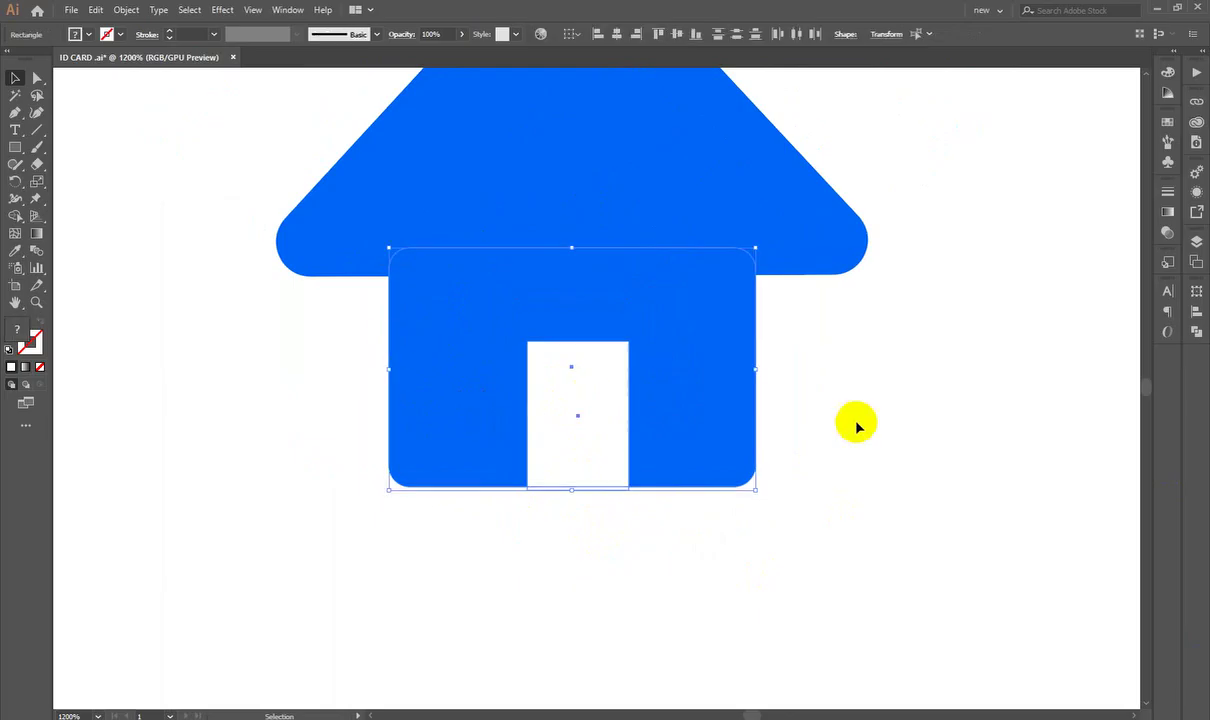
pyautogui.click(1196, 331)
pyautogui.click(1055, 323)
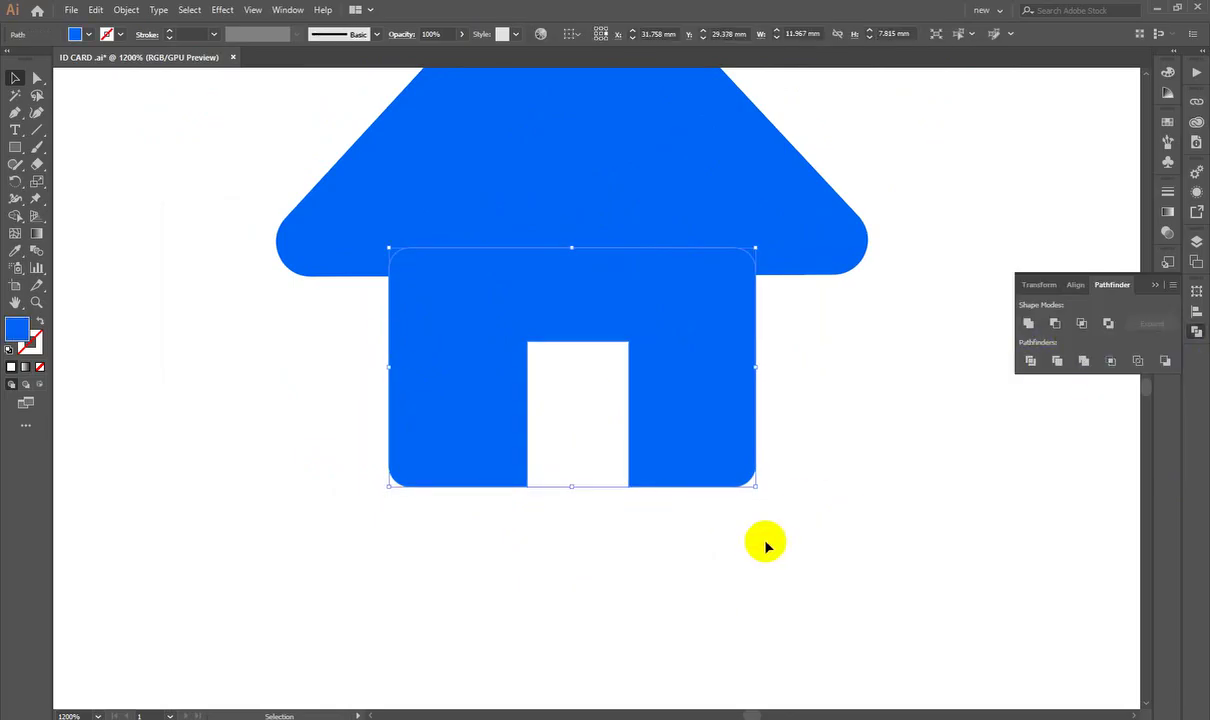
pyautogui.click(765, 543)
# Step: Round the door opening's bottom corners and zoom to view the finished icon
pyautogui.press('a')
pyautogui.click(638, 481)
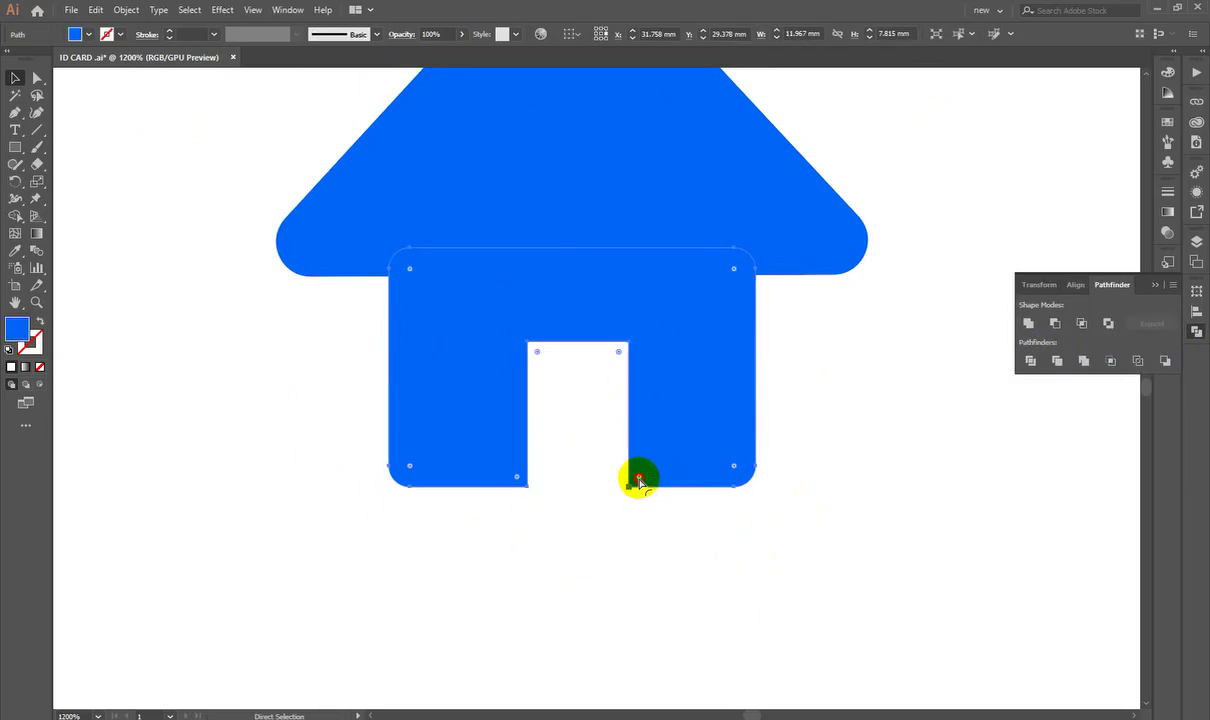
pyautogui.click(517, 478)
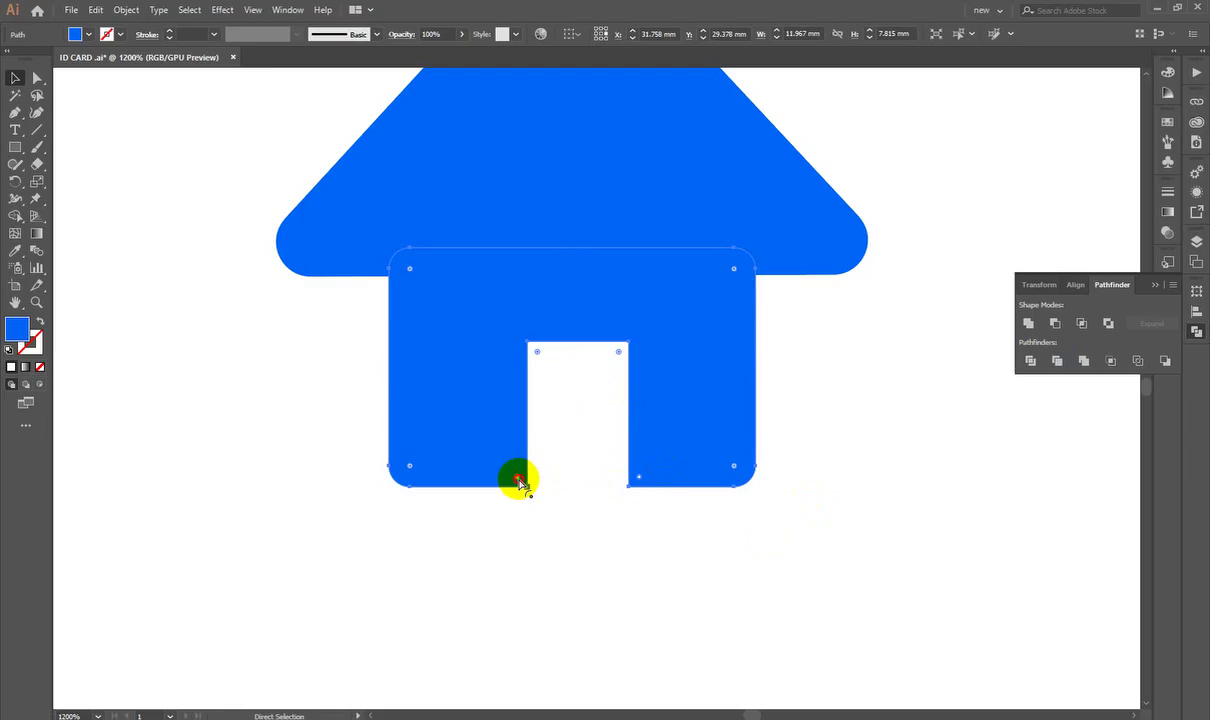
pyautogui.moveTo(517, 480)
pyautogui.mouseDown()
pyautogui.moveTo(500, 459)
pyautogui.moveTo(513, 491)
pyautogui.mouseUp()
pyautogui.click(513, 491)
pyautogui.press('z')
pyautogui.moveTo(670, 532); pyautogui.dragTo(616, 491)
pyautogui.press('a')
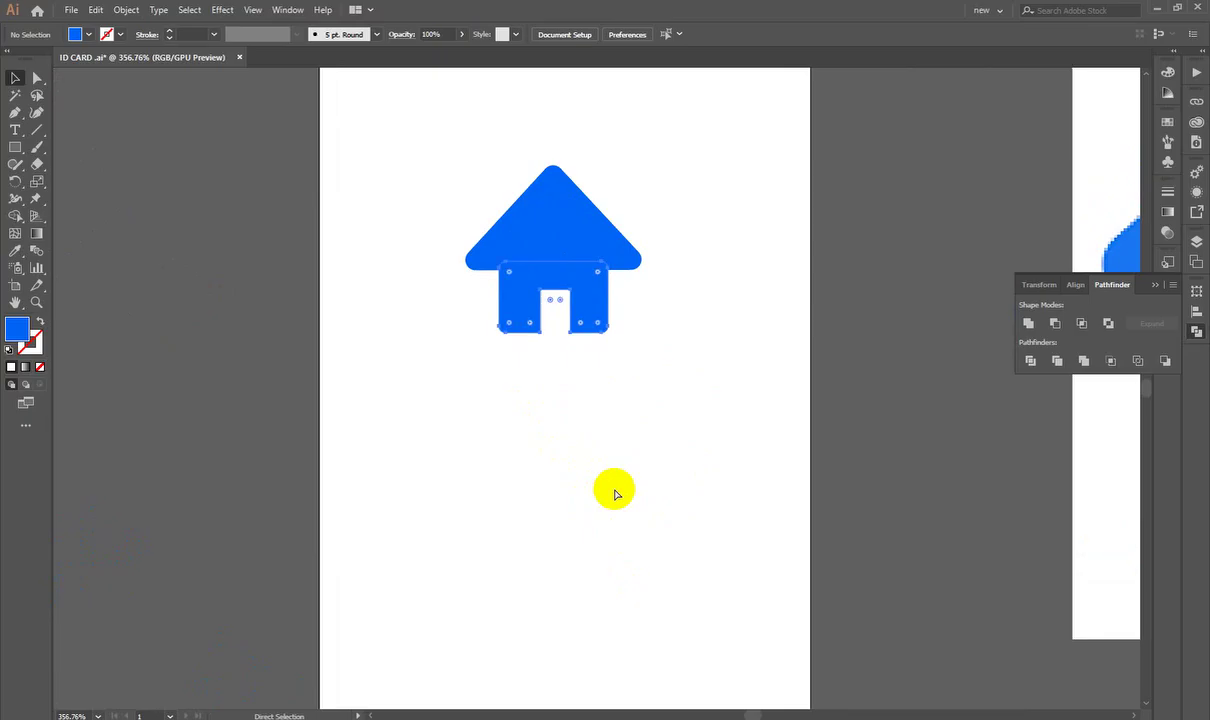
pyautogui.press('v')
pyautogui.click(559, 432)
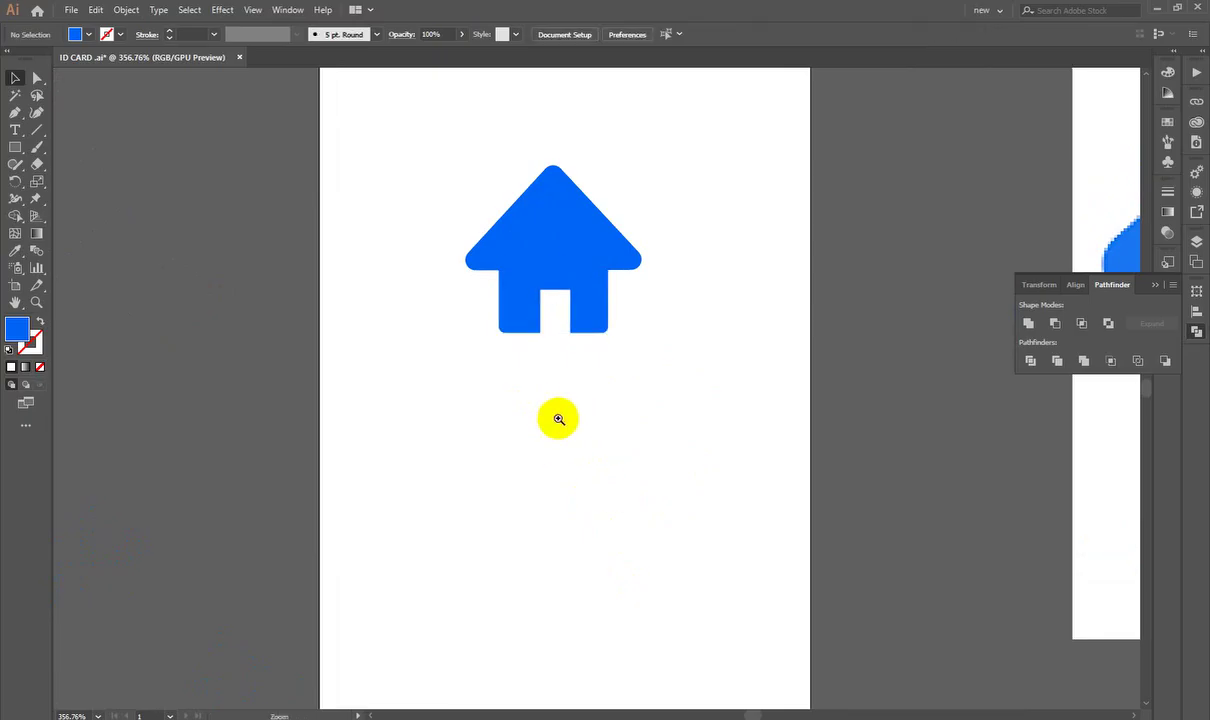
pyautogui.moveTo(559, 418); pyautogui.dragTo(480, 441)
pyautogui.scroll(-5, 456, 449)
pyautogui.moveTo(663, 467); pyautogui.dragTo(820, 578)
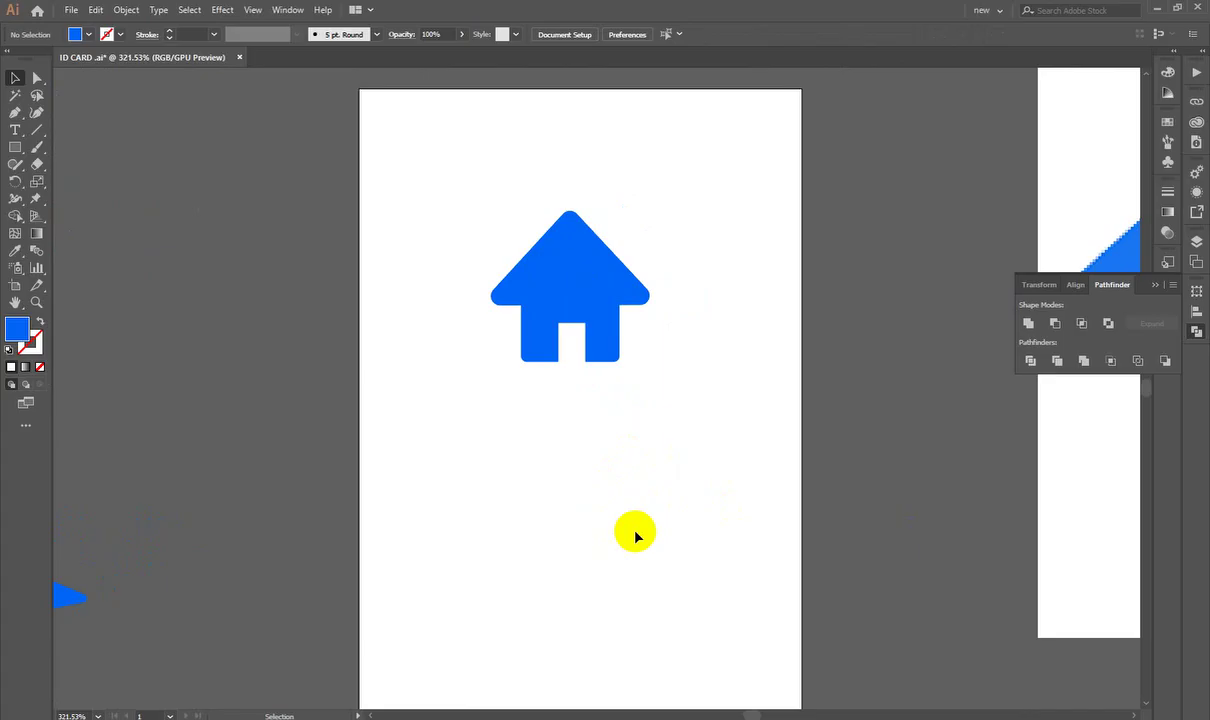
# Step: Back in the home icon results, preview the Pngtree outline house icon
pyautogui.hotkey('alt', 'Tab')
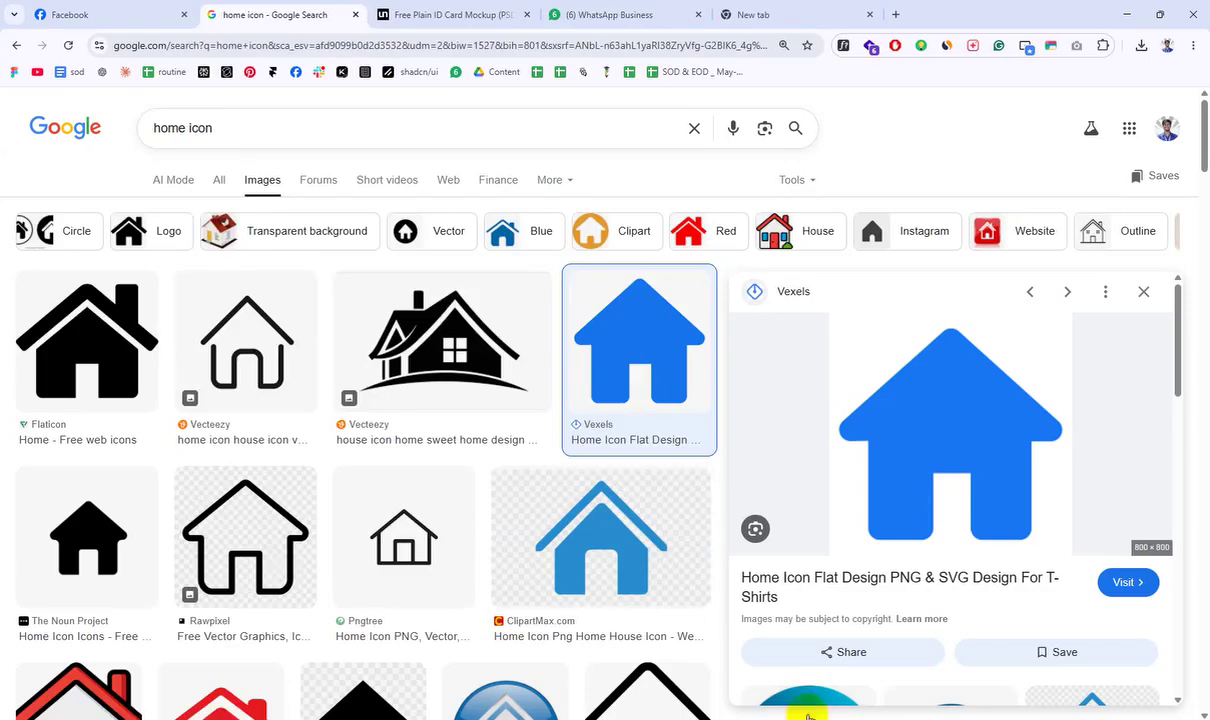
pyautogui.scroll(-5, 257, 338)
pyautogui.scroll(-3, 562, 410)
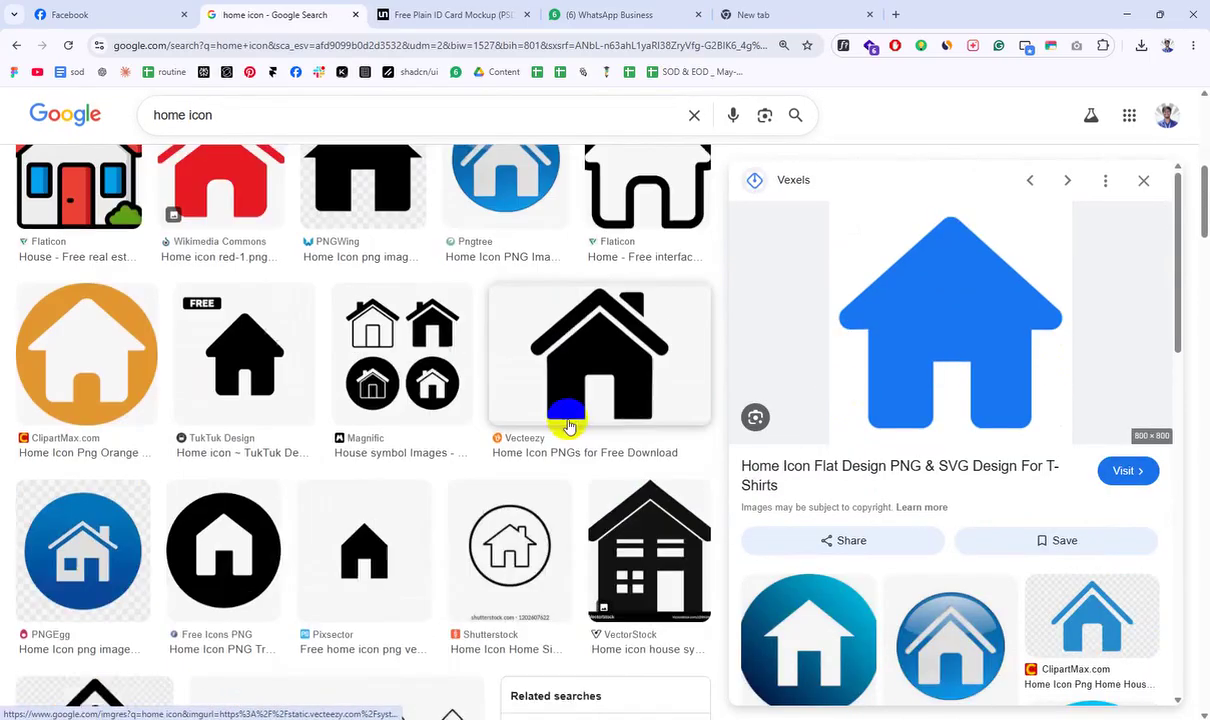
pyautogui.scroll(3, 535, 362)
pyautogui.click(454, 265)
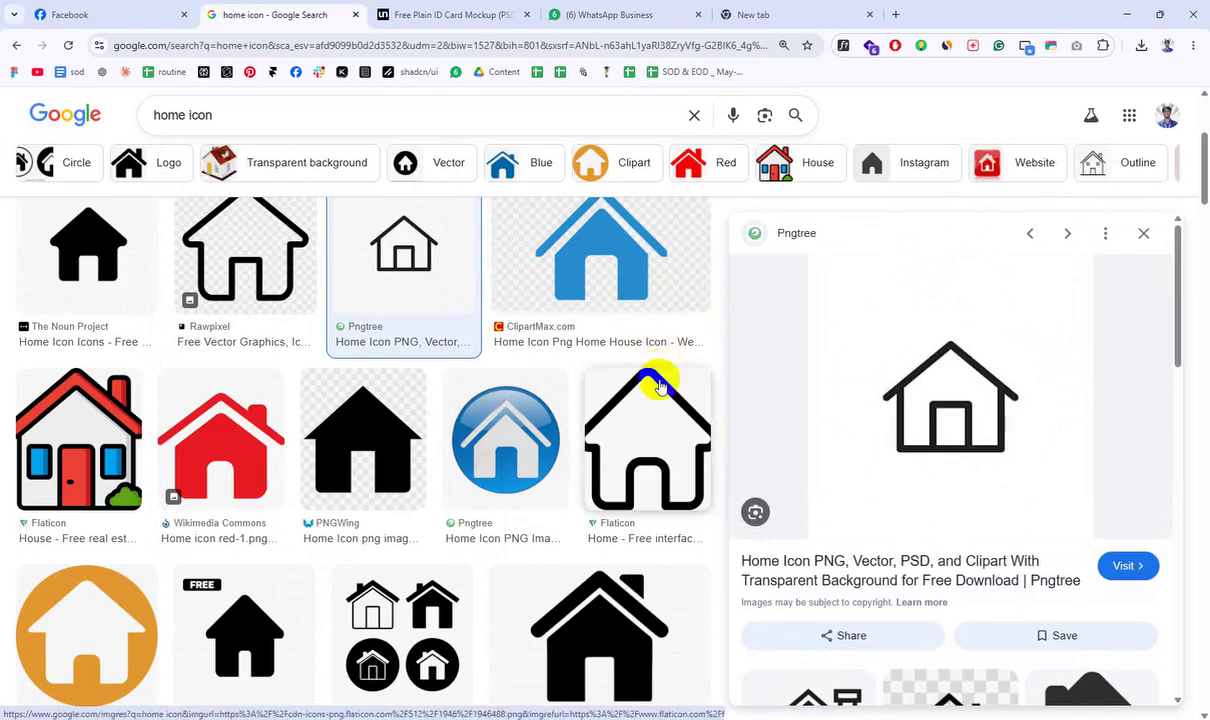
# Step: Scroll further down and preview the Vecteezy outline and solid house icons
pyautogui.scroll(-10, 659, 386)
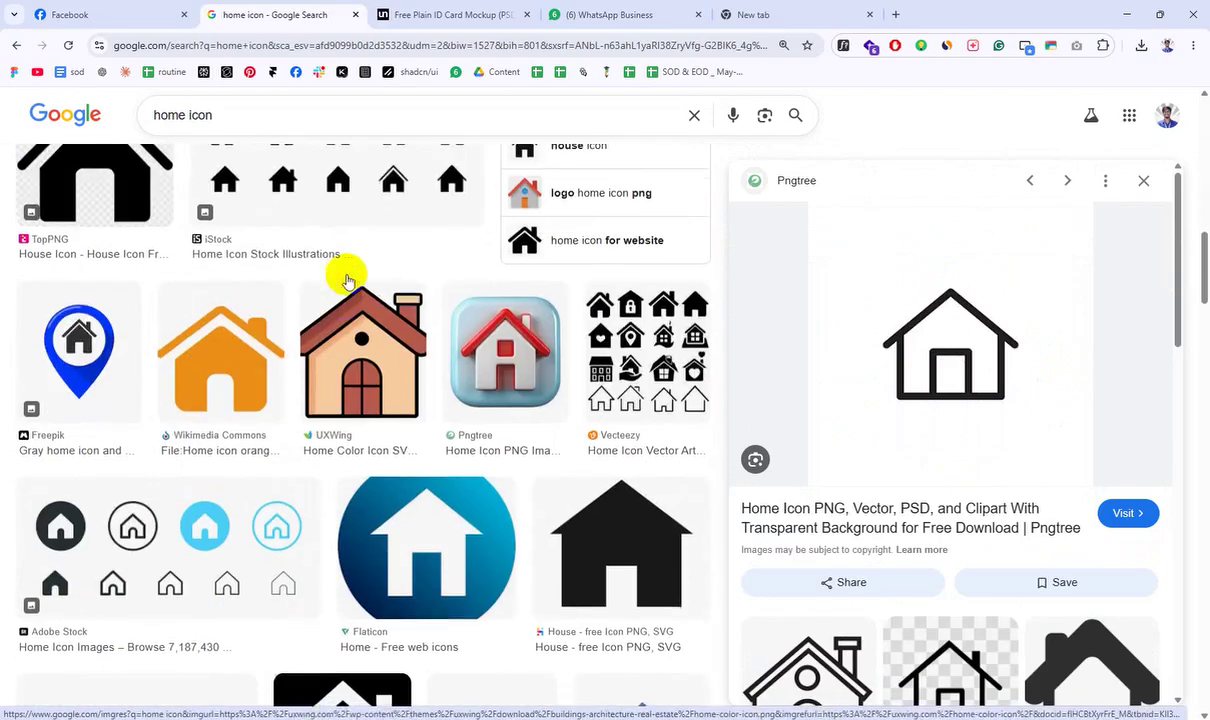
pyautogui.scroll(-8, 347, 280)
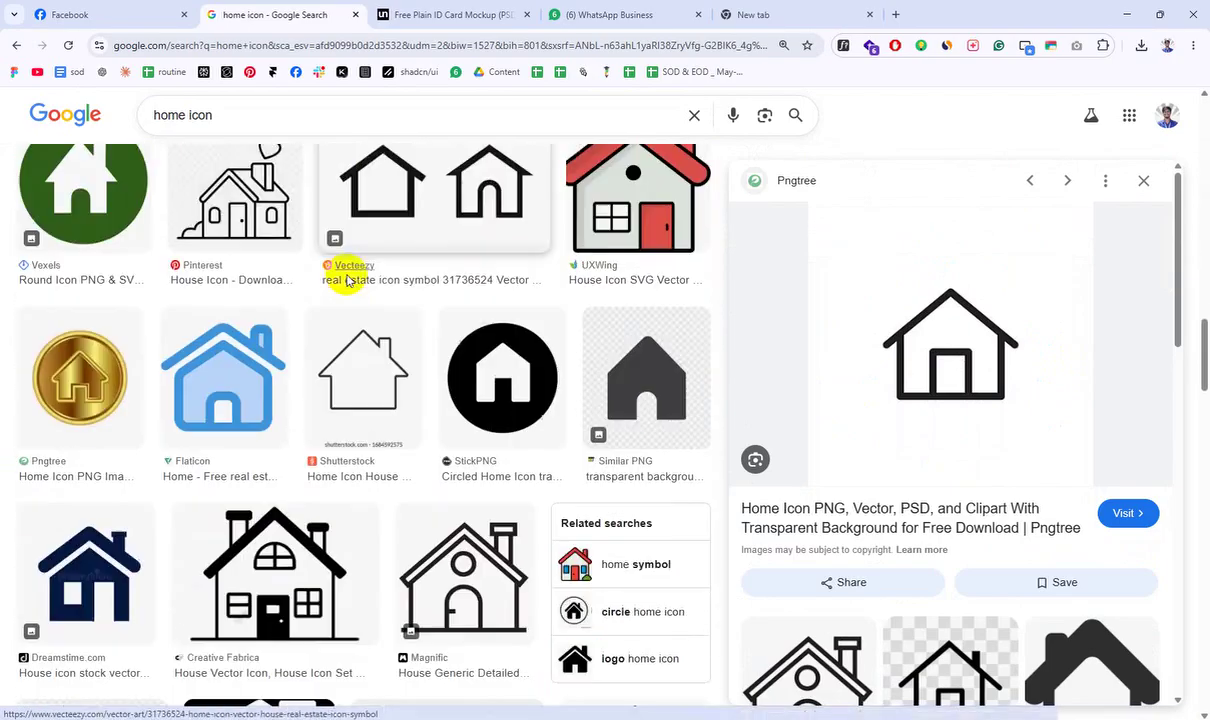
pyautogui.scroll(-5, 347, 280)
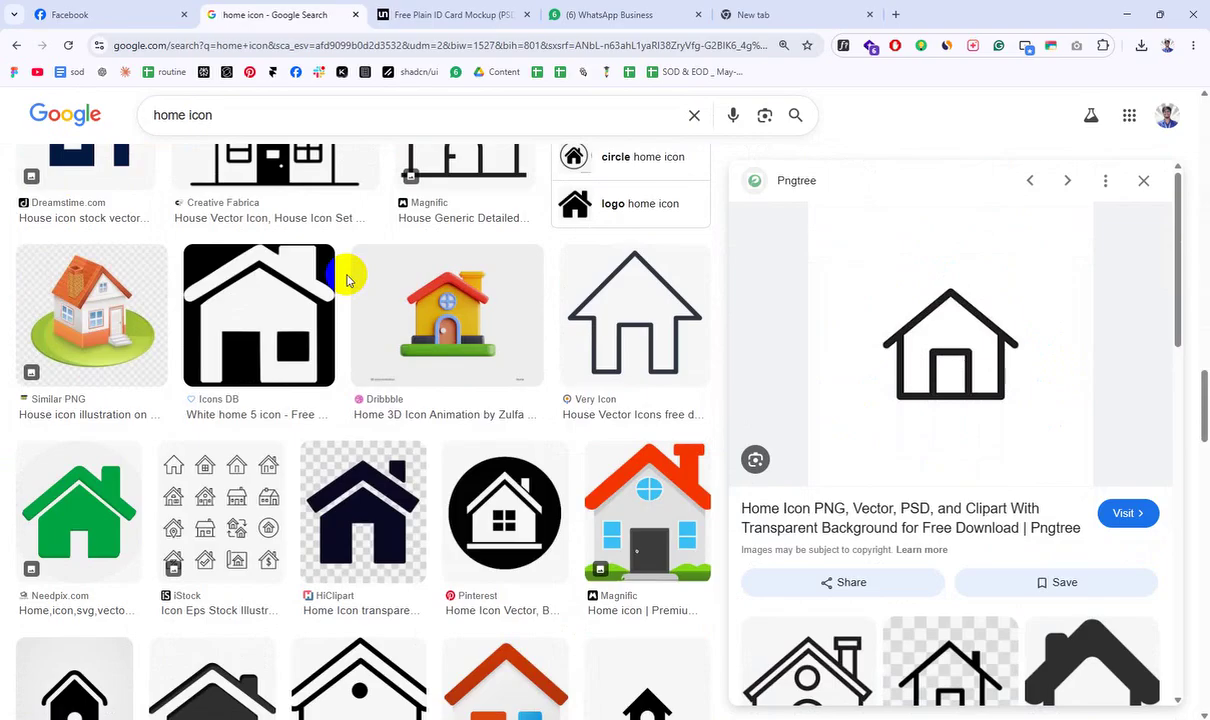
pyautogui.scroll(-10, 347, 280)
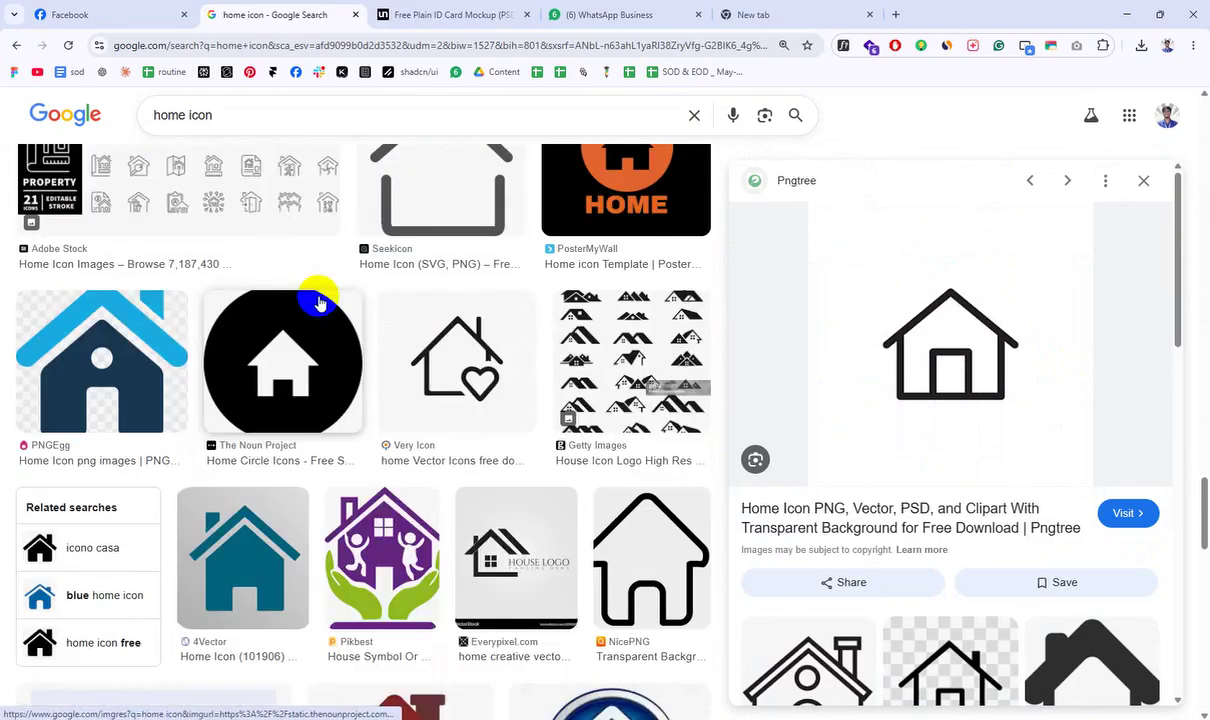
pyautogui.scroll(-6, 312, 298)
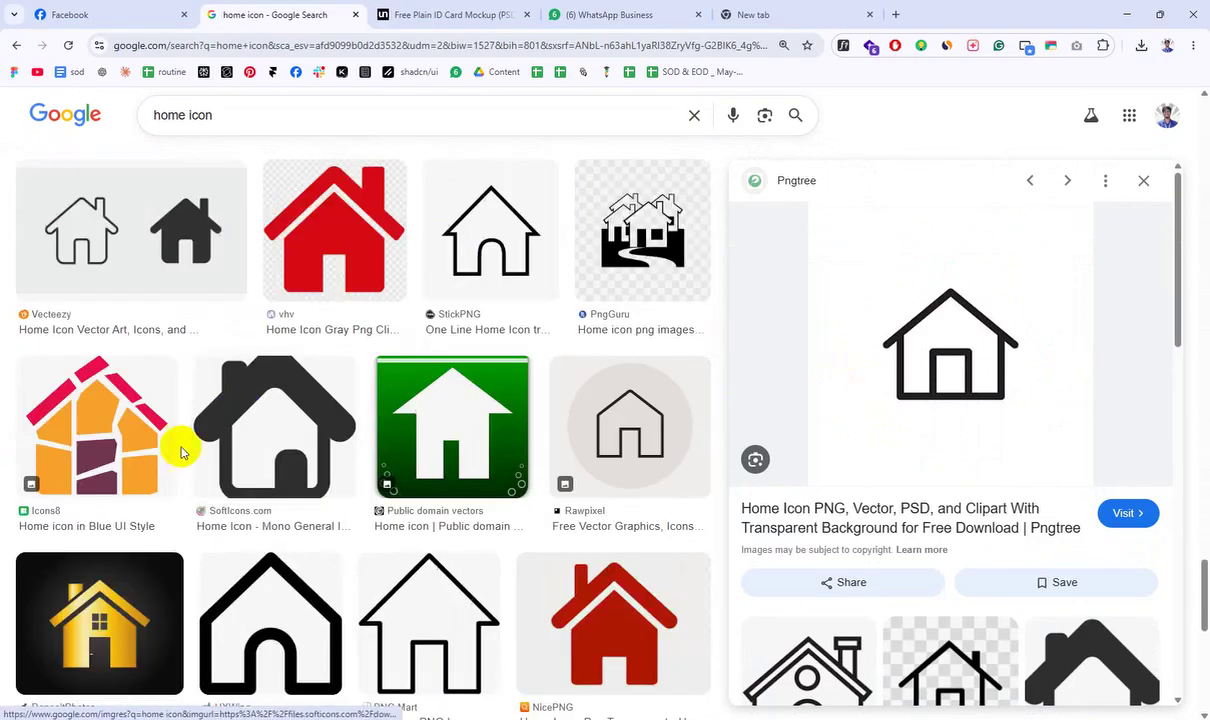
pyautogui.click(178, 330)
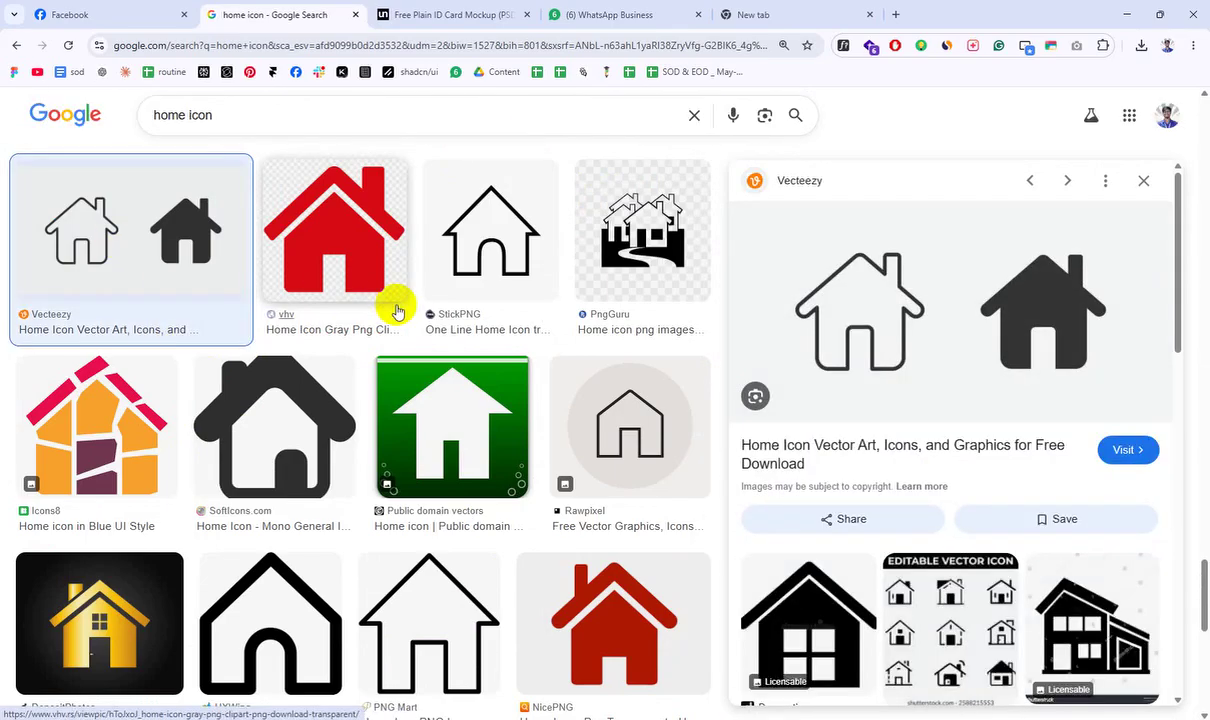
pyautogui.scroll(-3, 462, 445)
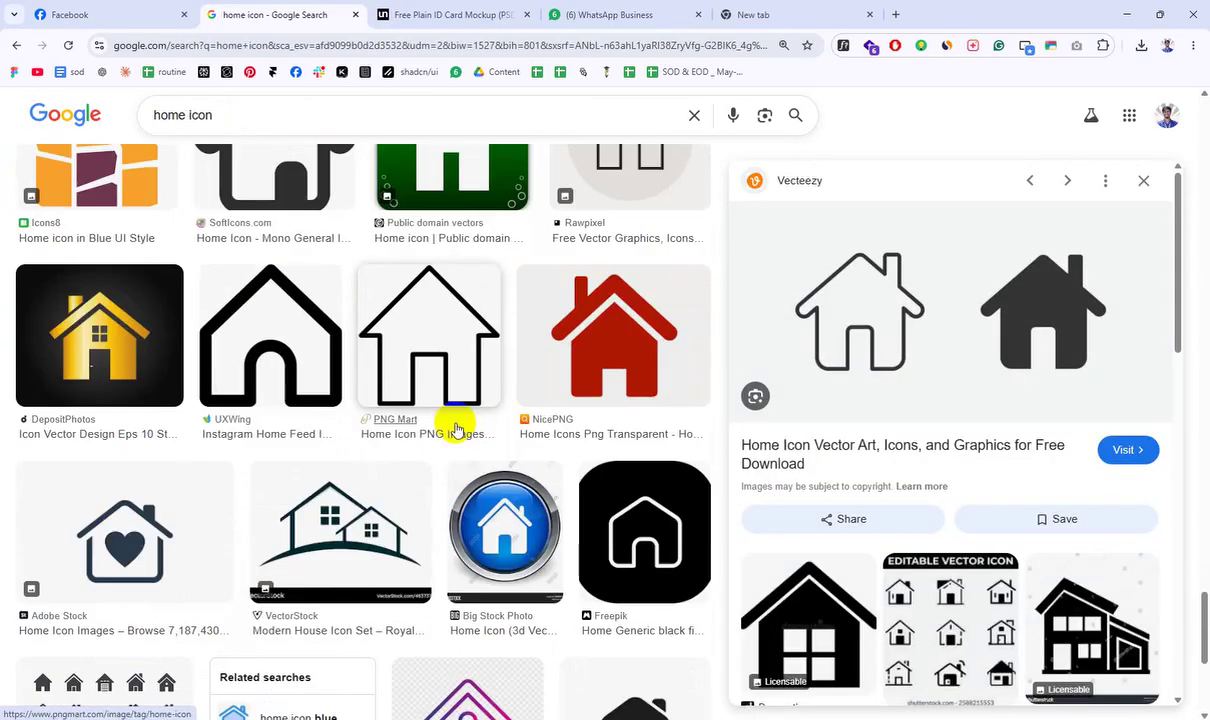
pyautogui.scroll(-2, 455, 428)
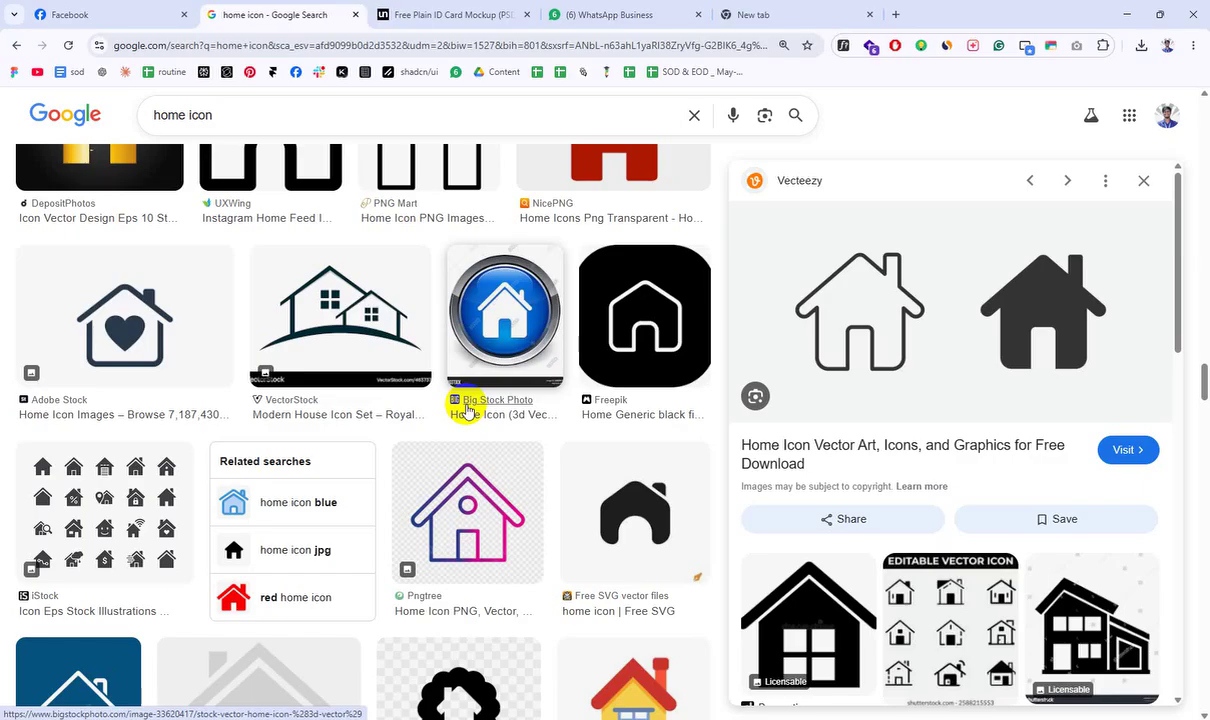
# Step: Search Google for 'steal like an artist' in a new Chrome tab
pyautogui.hotkey('ctrl', 't')
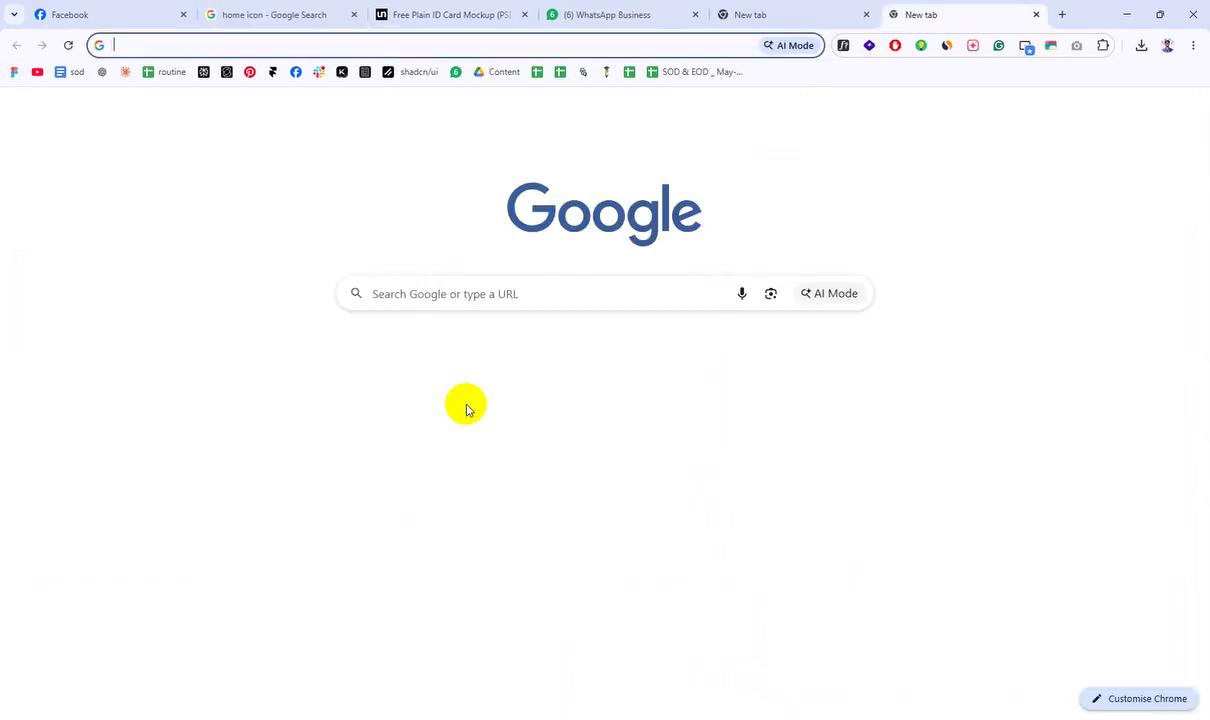
pyautogui.write('s')
pyautogui.press('BackSpace')
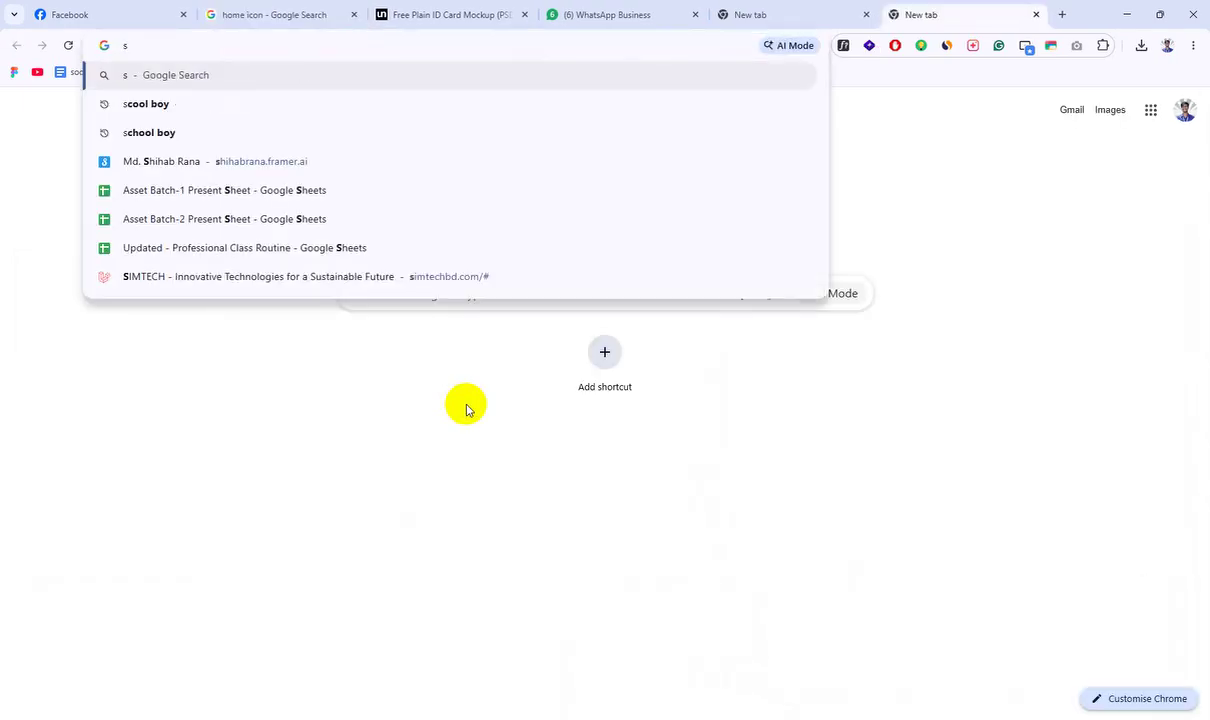
pyautogui.write('teal like')
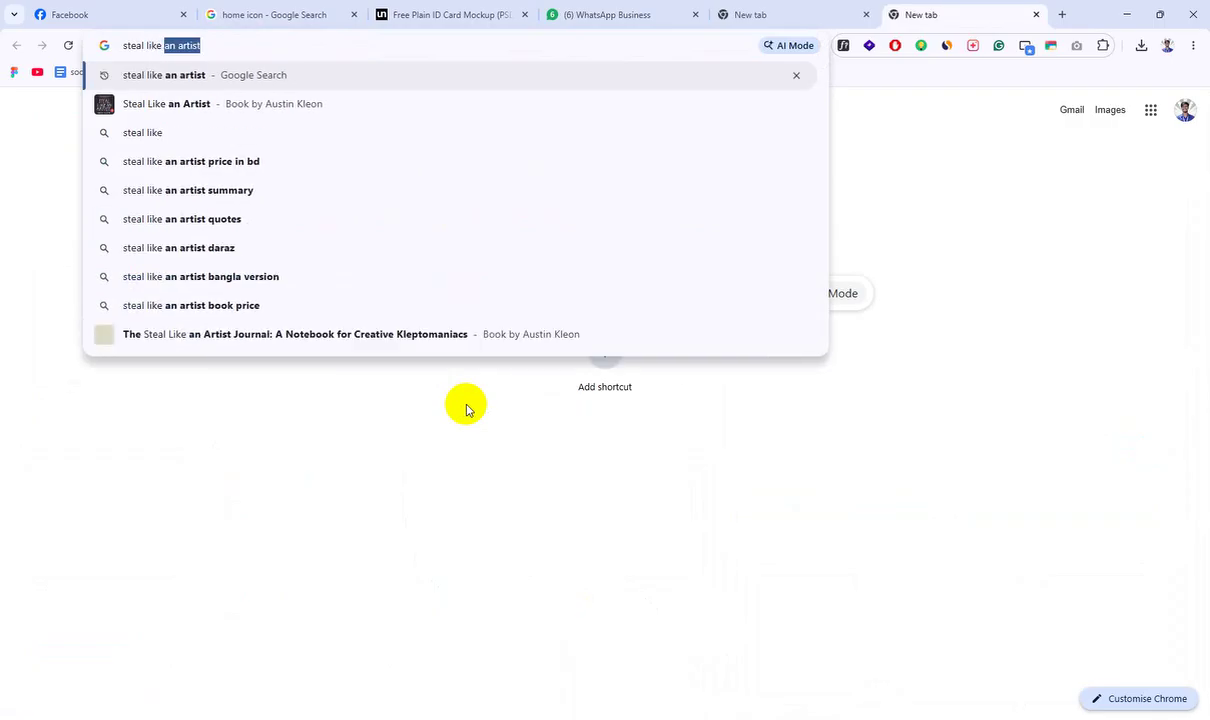
pyautogui.press('Return')
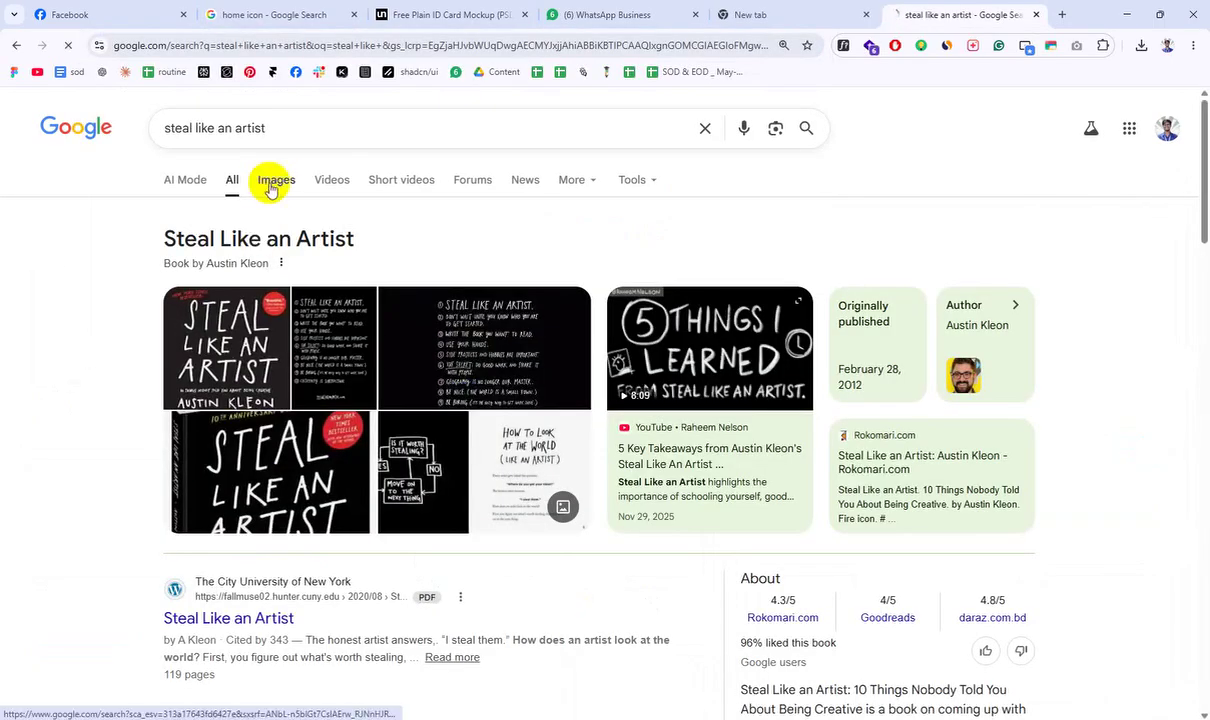
# Step: Open the Book Owls bd product page from the image results
pyautogui.click(272, 183)
pyautogui.click(68, 460)
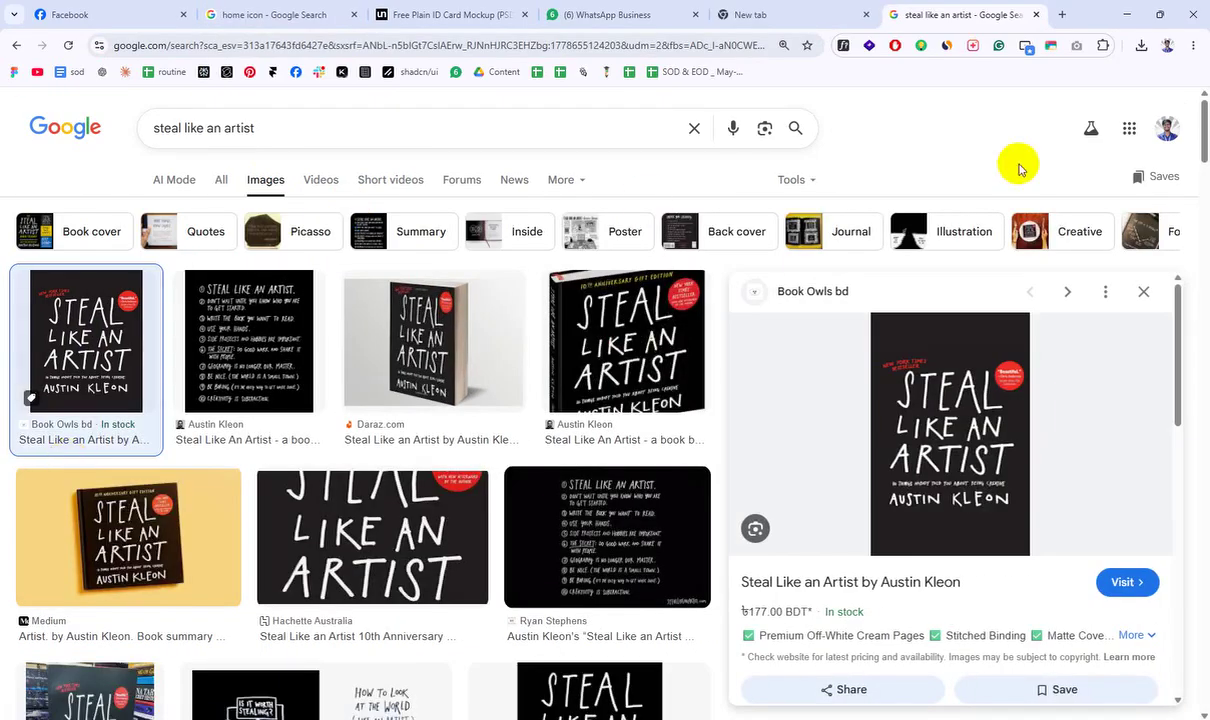
pyautogui.click(942, 405)
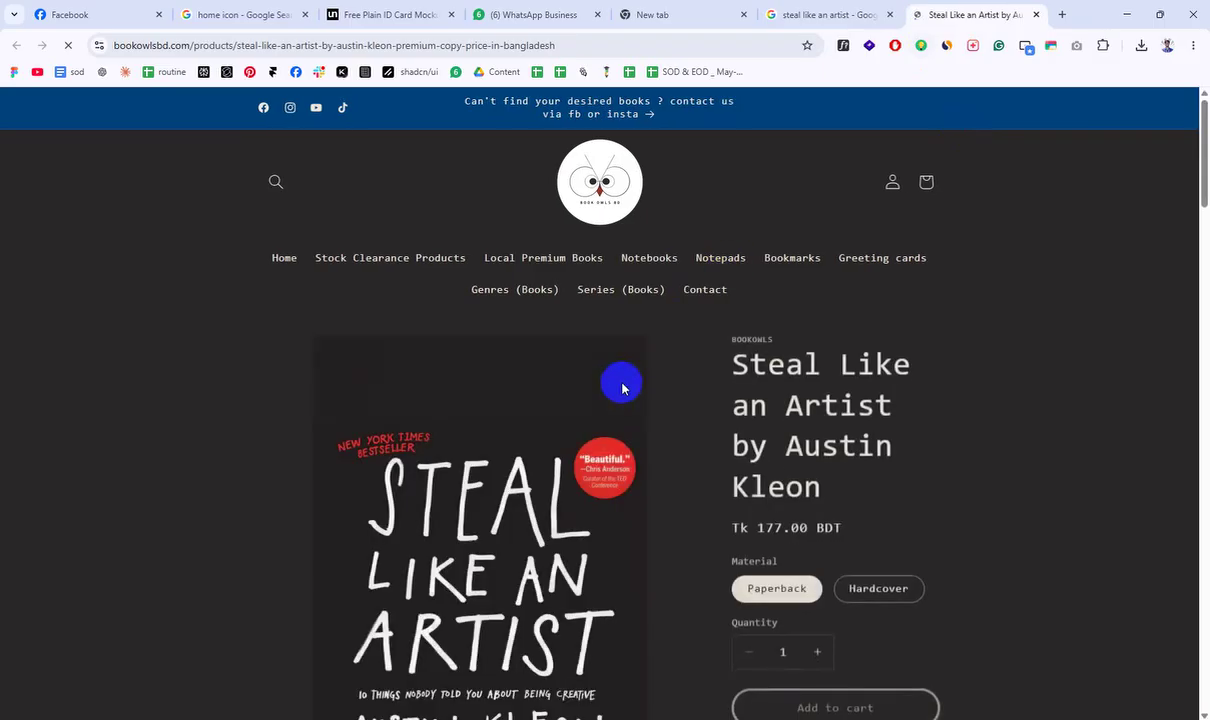
# Step: Scroll the Book Owls bd page for Steal Like an Artist at Tk 177.00, then go back to Google Images
pyautogui.scroll(-3, 600, 320)
pyautogui.rightClick(487, 274)
pyautogui.click(459, 404)
pyautogui.scroll(3, 459, 404)
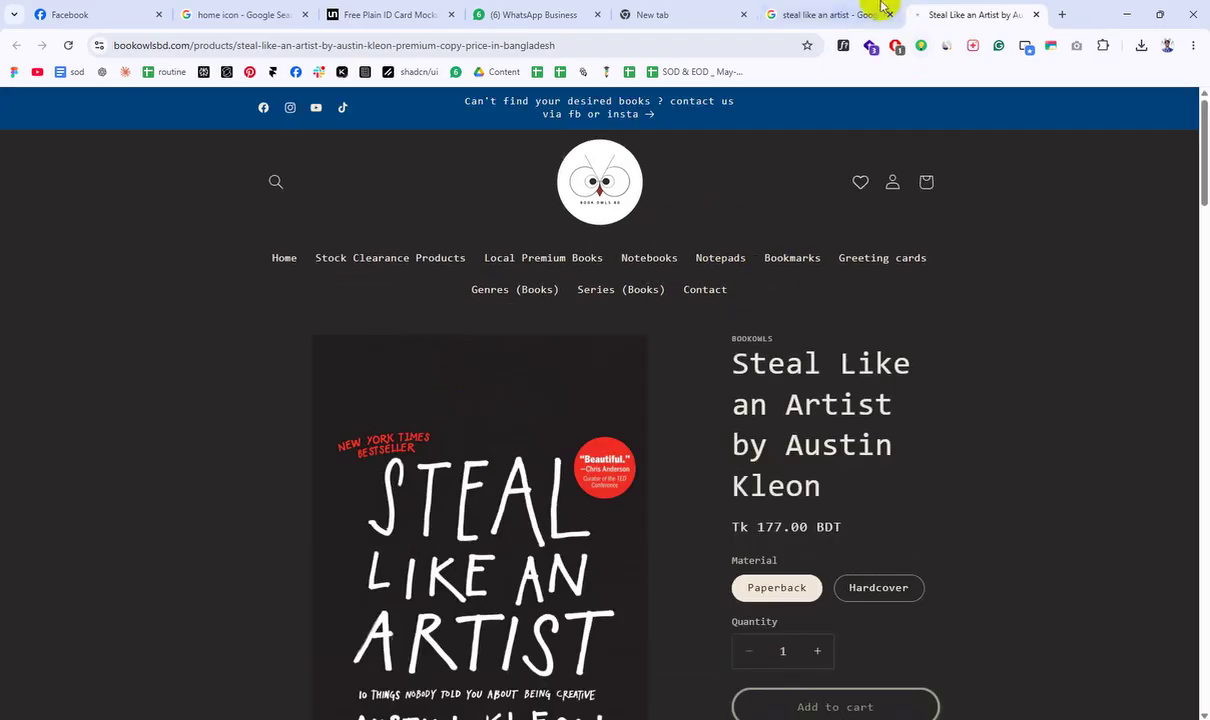
pyautogui.click(850, 14)
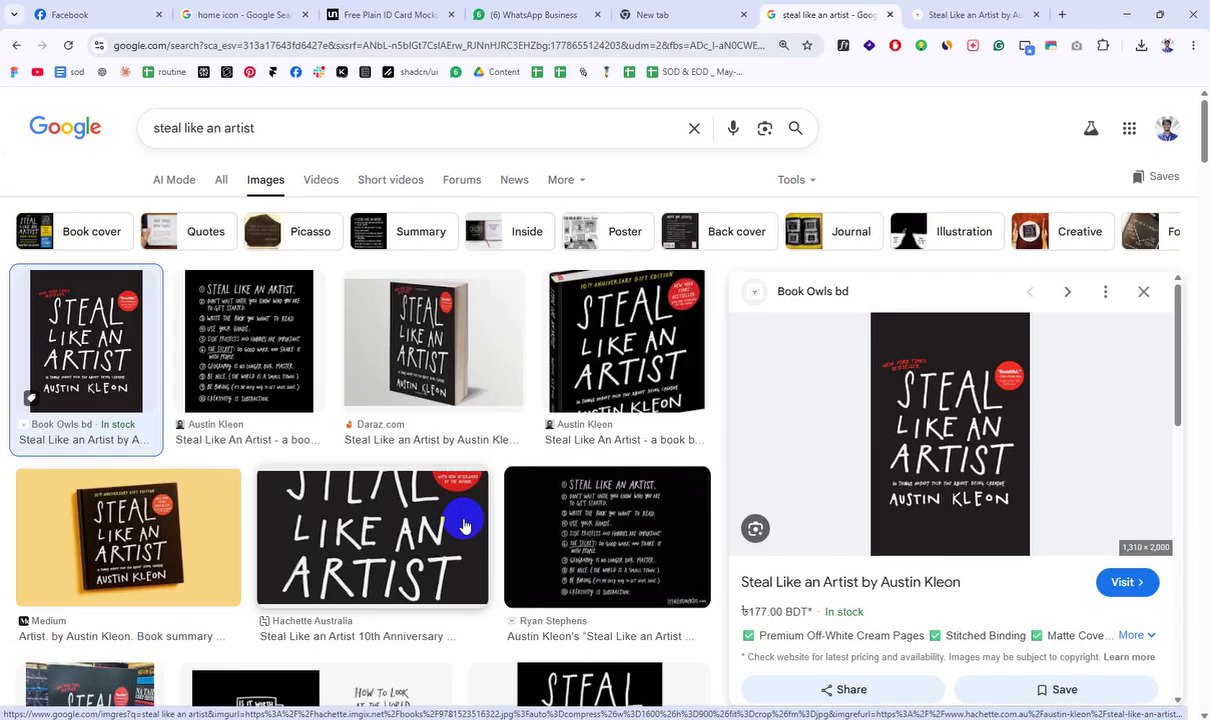
# Step: Preview the Daraz, Austin Kleon, Book Owls and 10th anniversary covers, then return to Book Owls bd
pyautogui.click(478, 390)
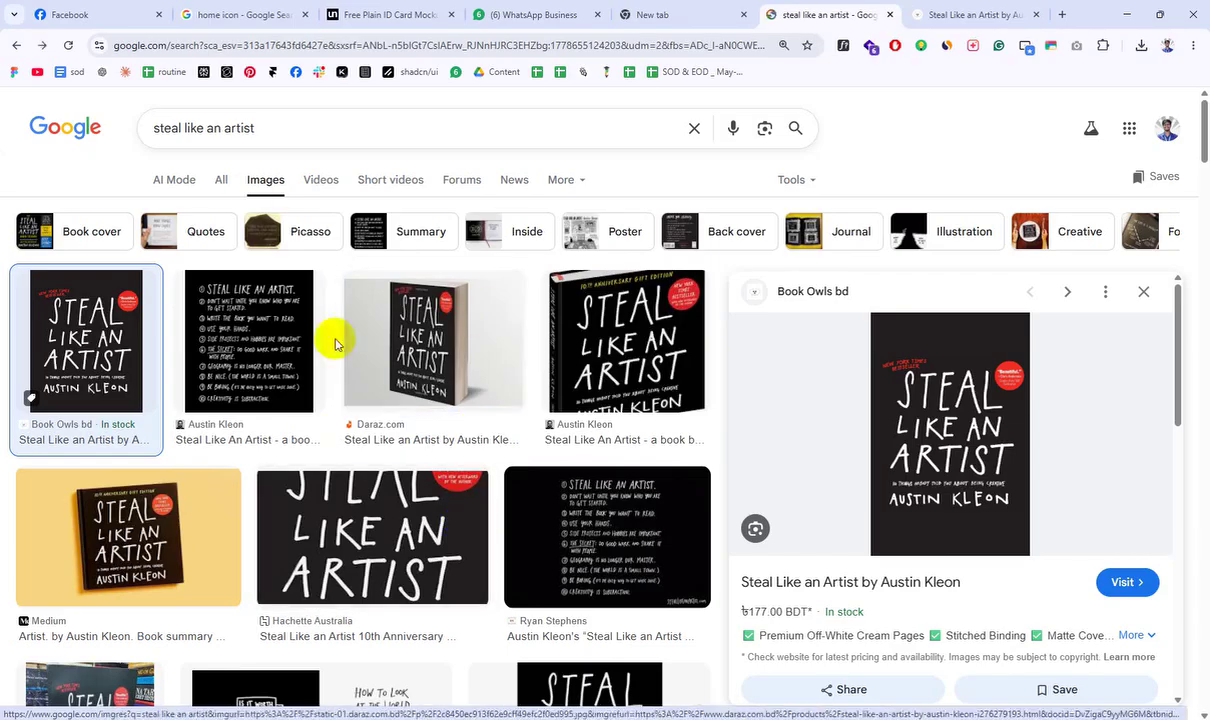
pyautogui.click(248, 349)
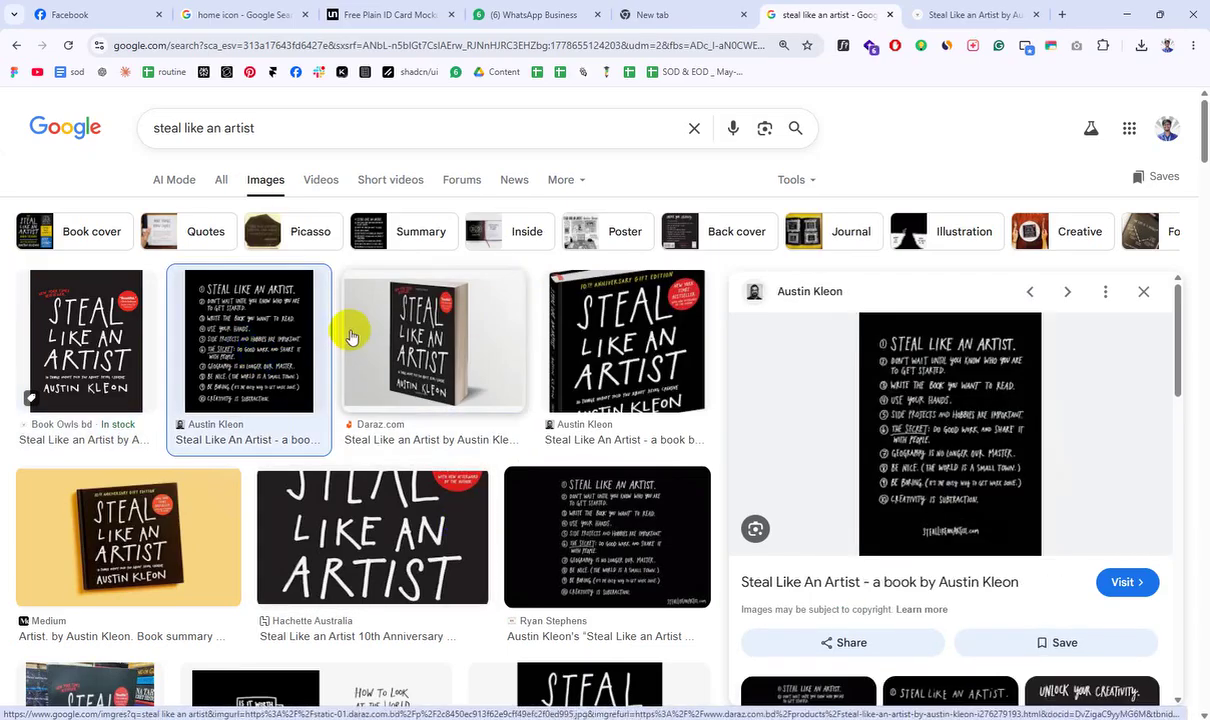
pyautogui.click(113, 362)
pyautogui.click(625, 324)
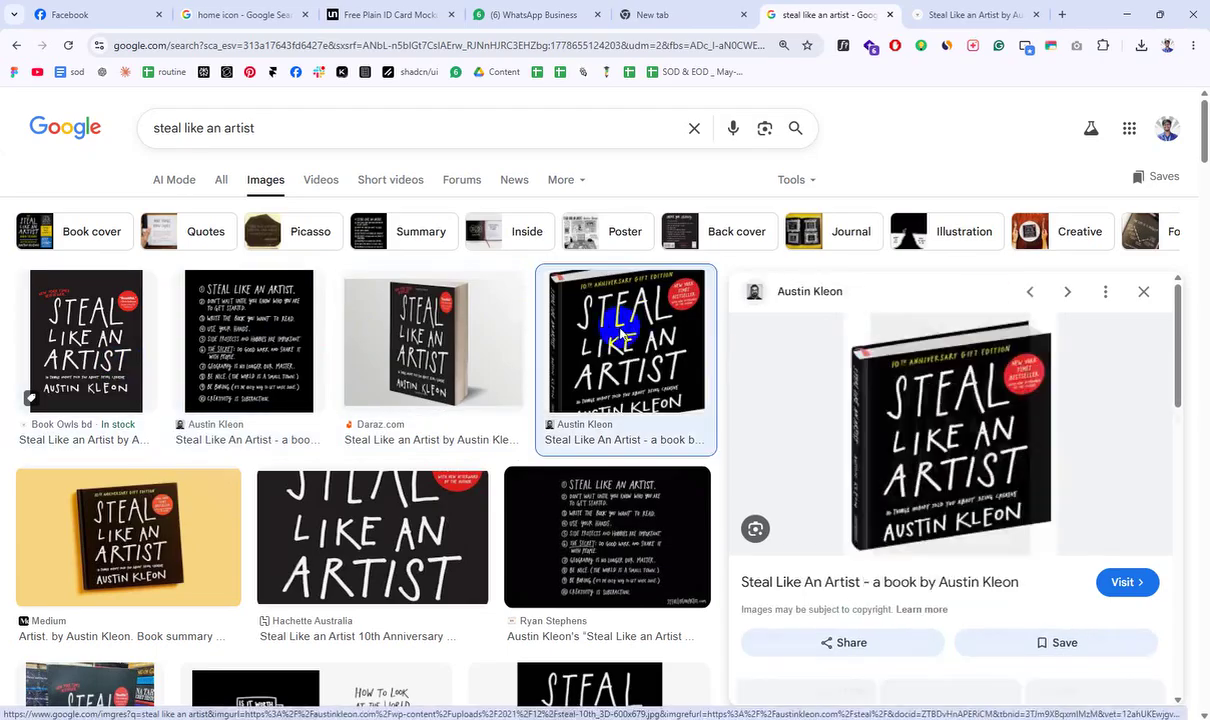
pyautogui.click(370, 280)
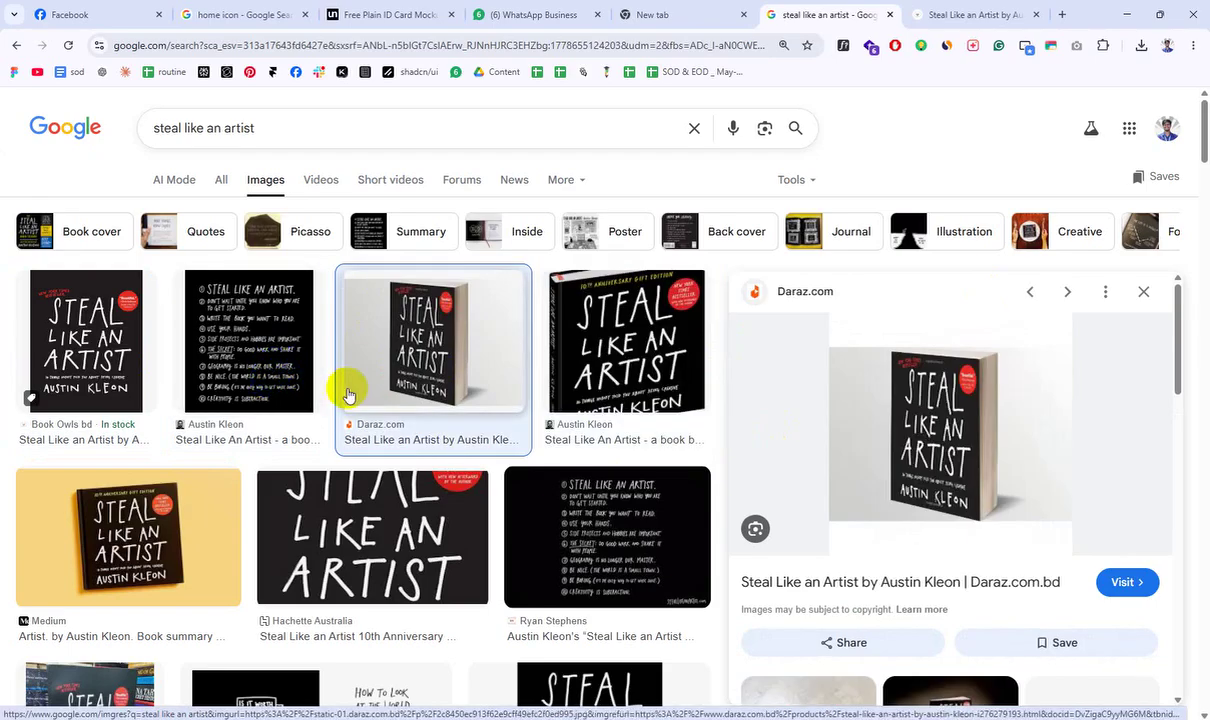
pyautogui.moveTo(362, 394); pyautogui.dragTo(404, 401)
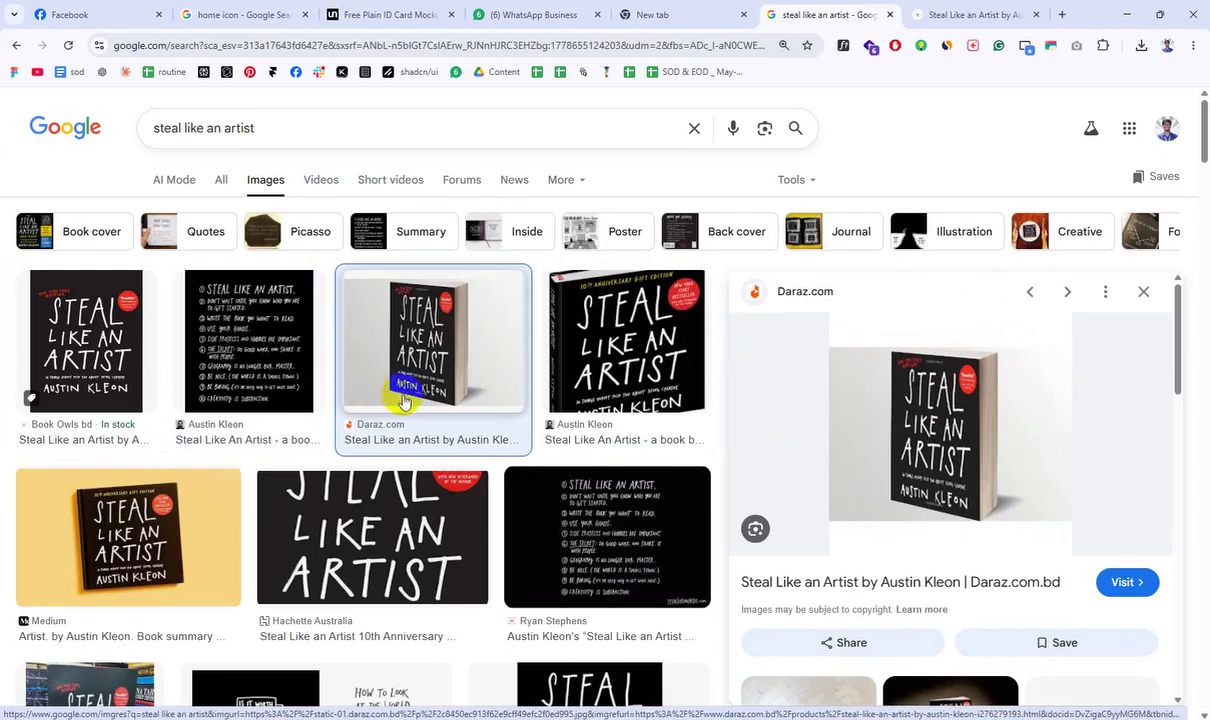
pyautogui.click(642, 355)
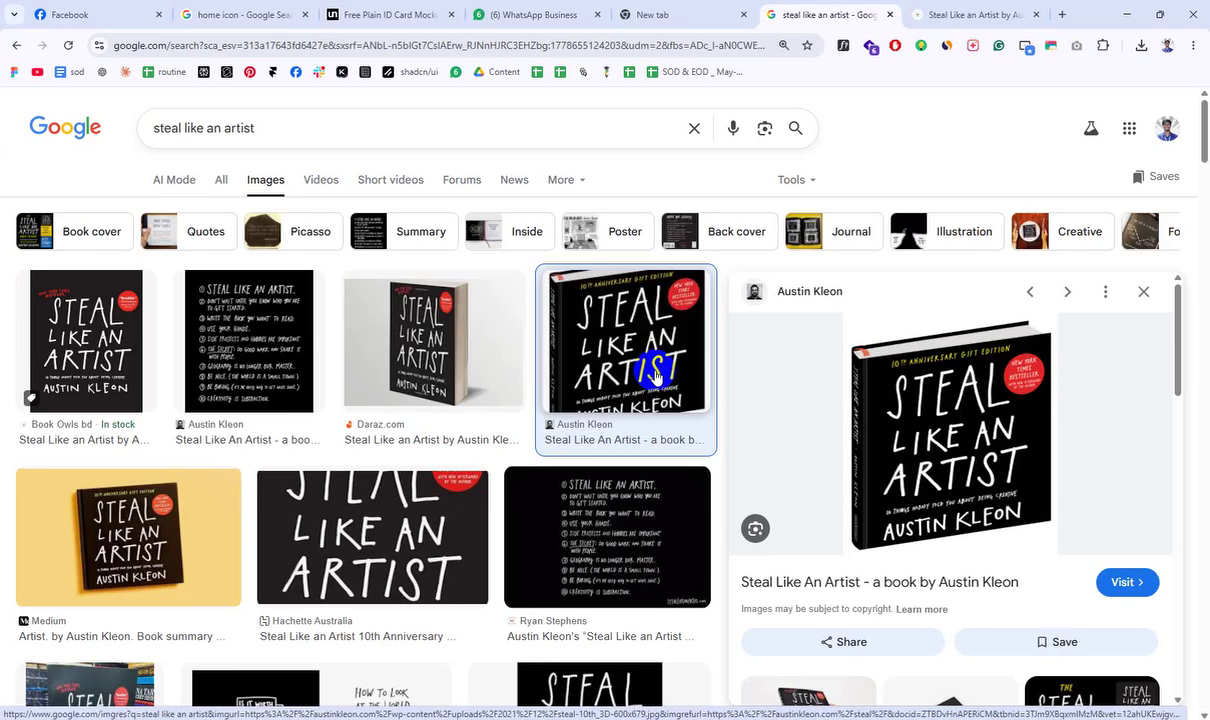
pyautogui.click(926, 13)
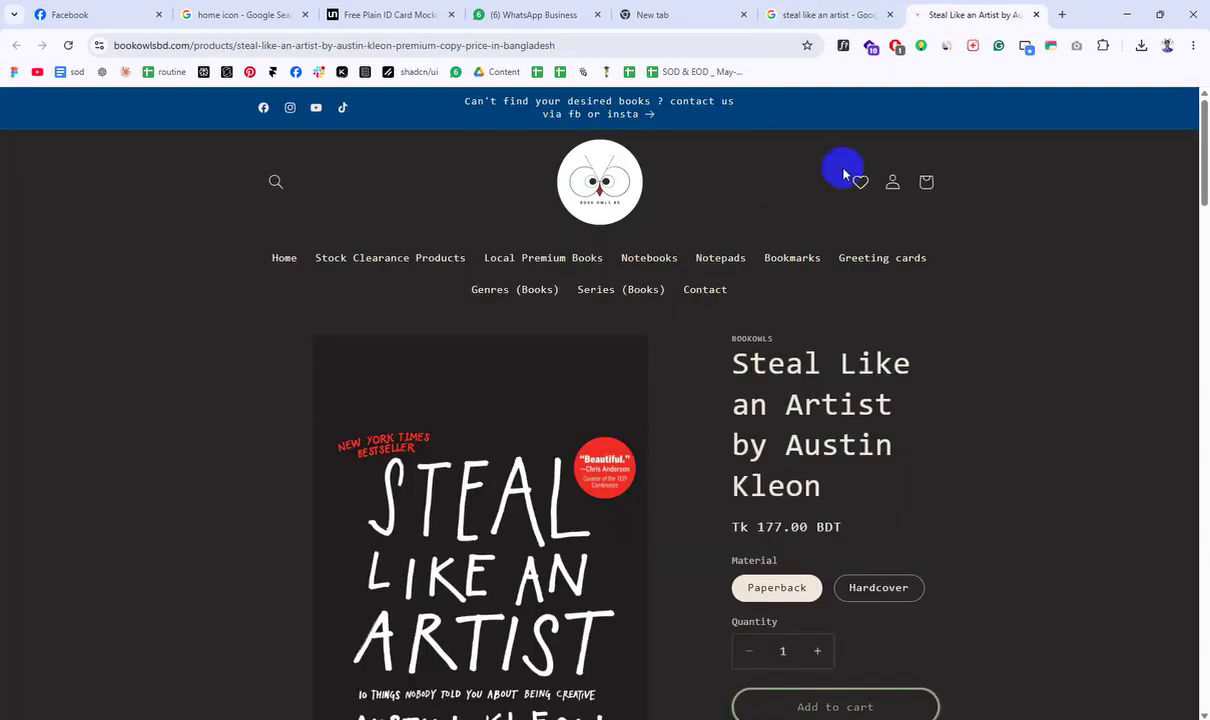
# Step: Select the Book Owls bd page address, then close that product page
pyautogui.click(716, 47)
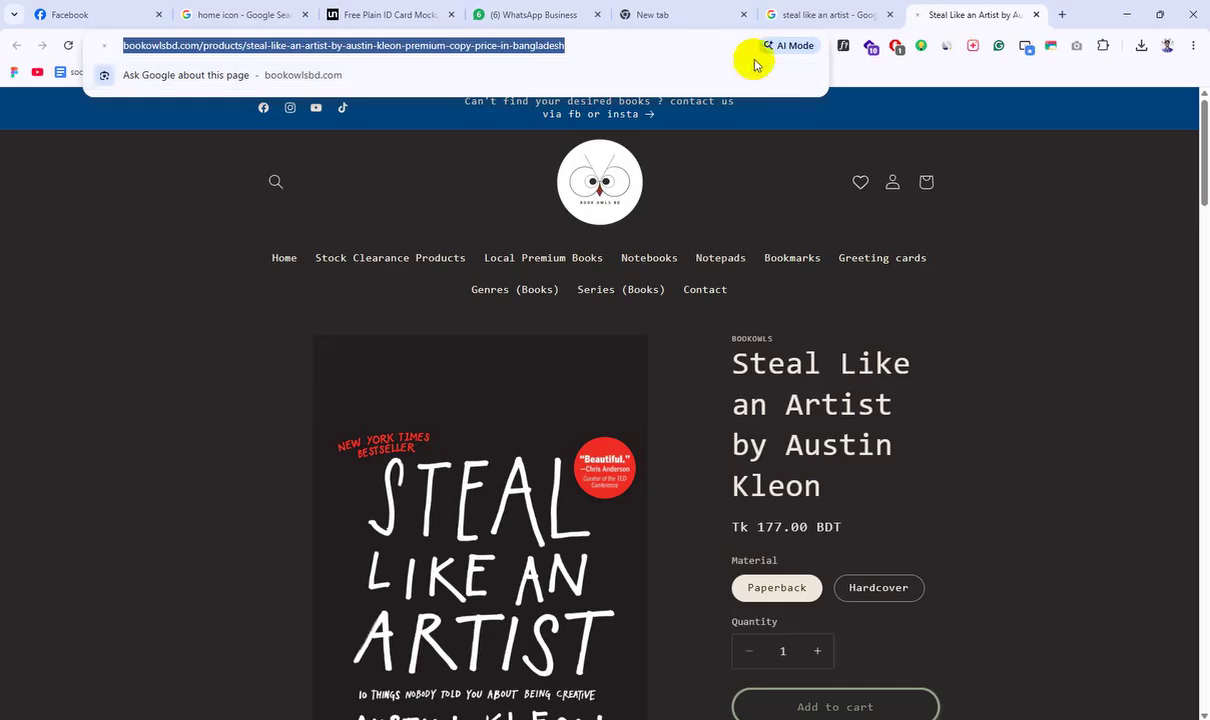
pyautogui.scroll(-2, 896, 302)
pyautogui.scroll(2, 897, 305)
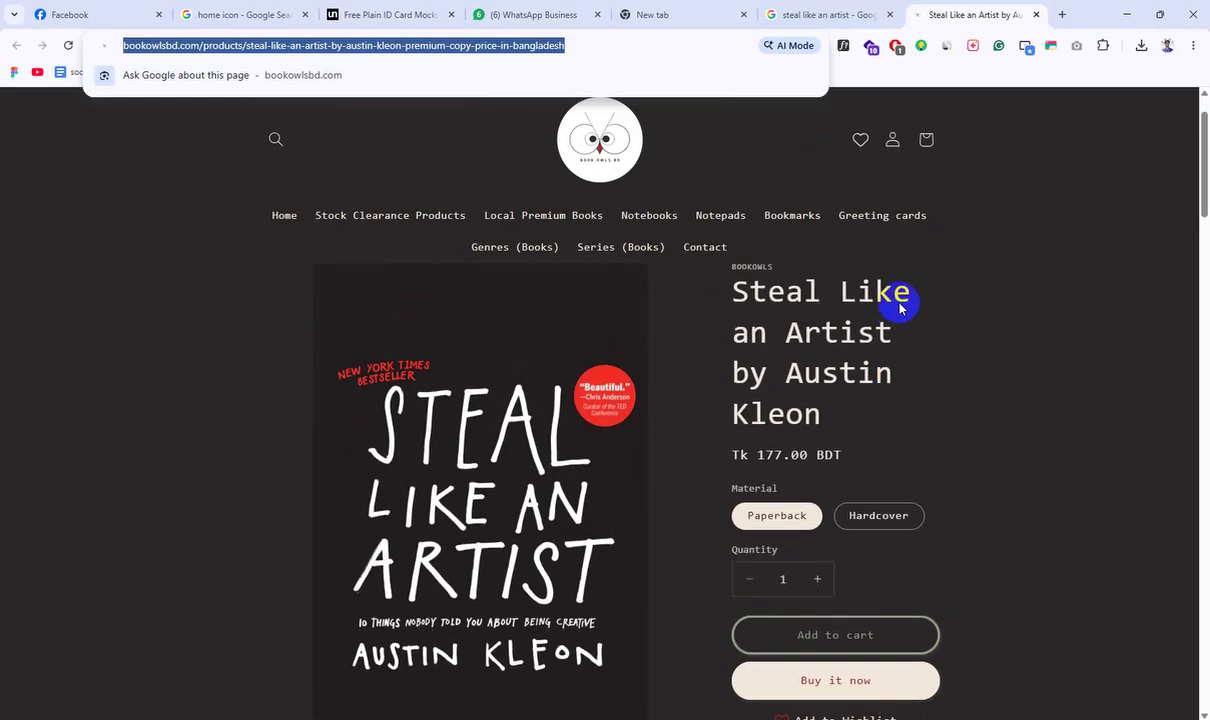
pyautogui.moveTo(728, 527); pyautogui.dragTo(770, 527)
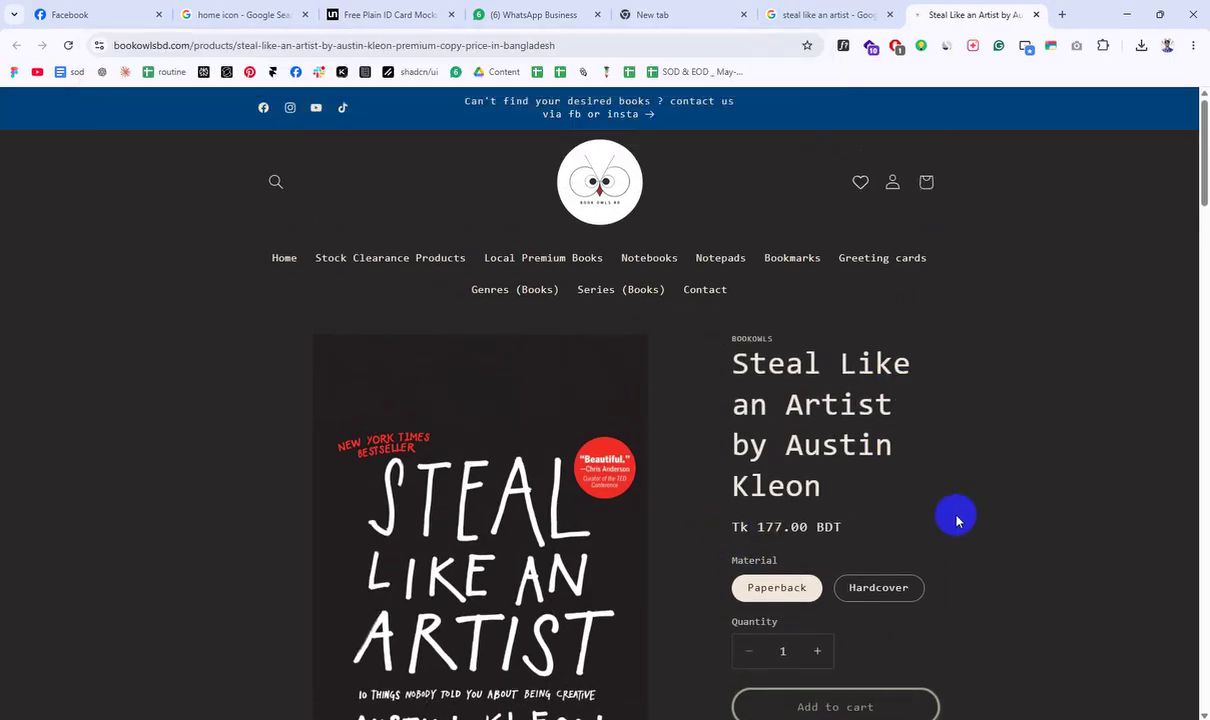
pyautogui.click(1036, 14)
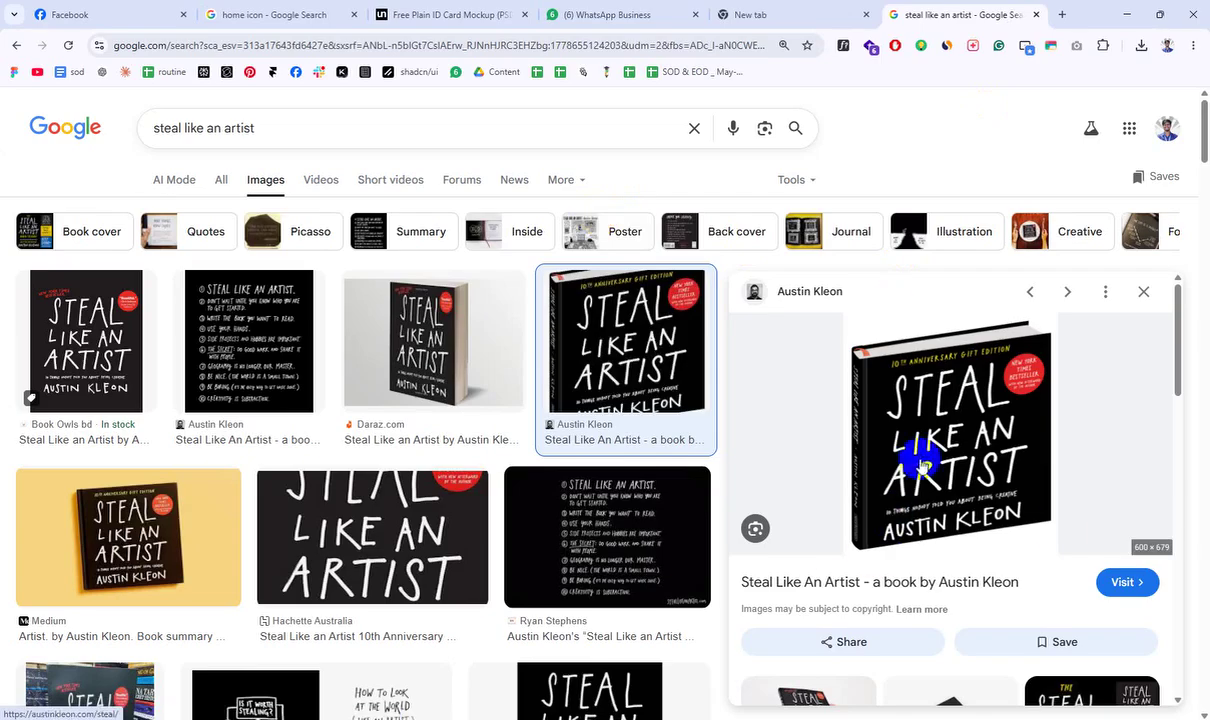
# Step: Preview the Book Tank BD listing, then close the Steal Like an Artist image results
pyautogui.scroll(-4, 683, 275)
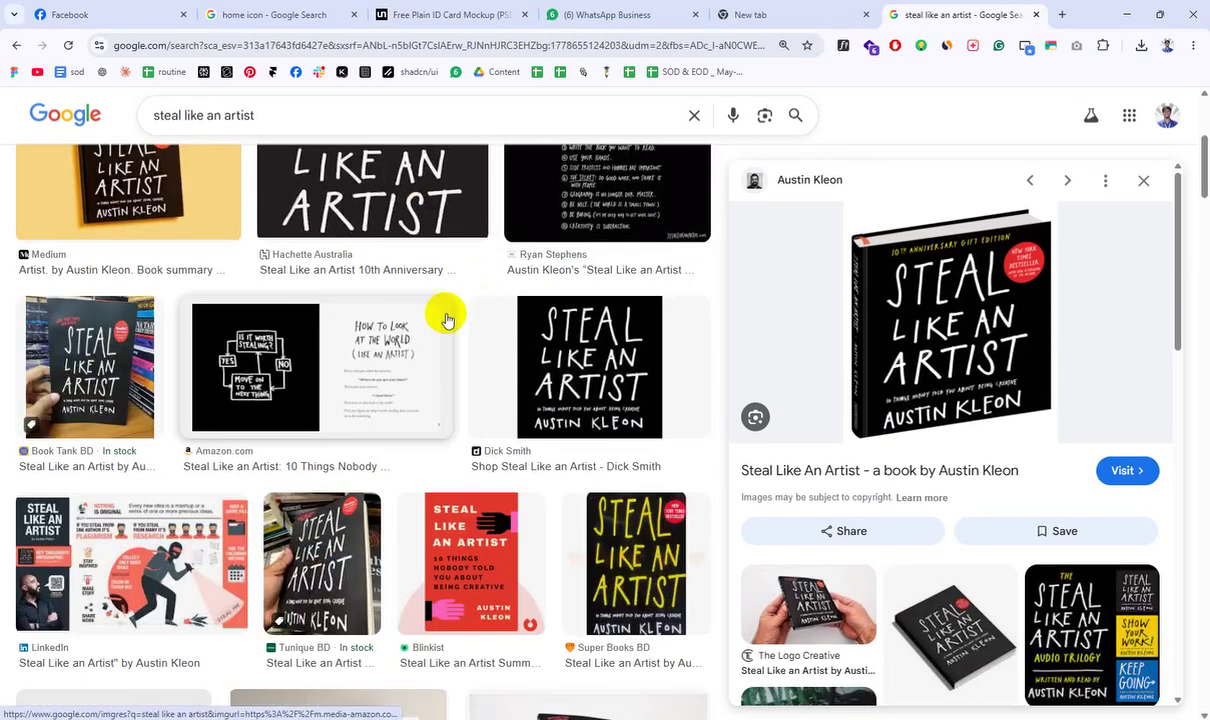
pyautogui.scroll(-1, 441, 317)
pyautogui.click(84, 272)
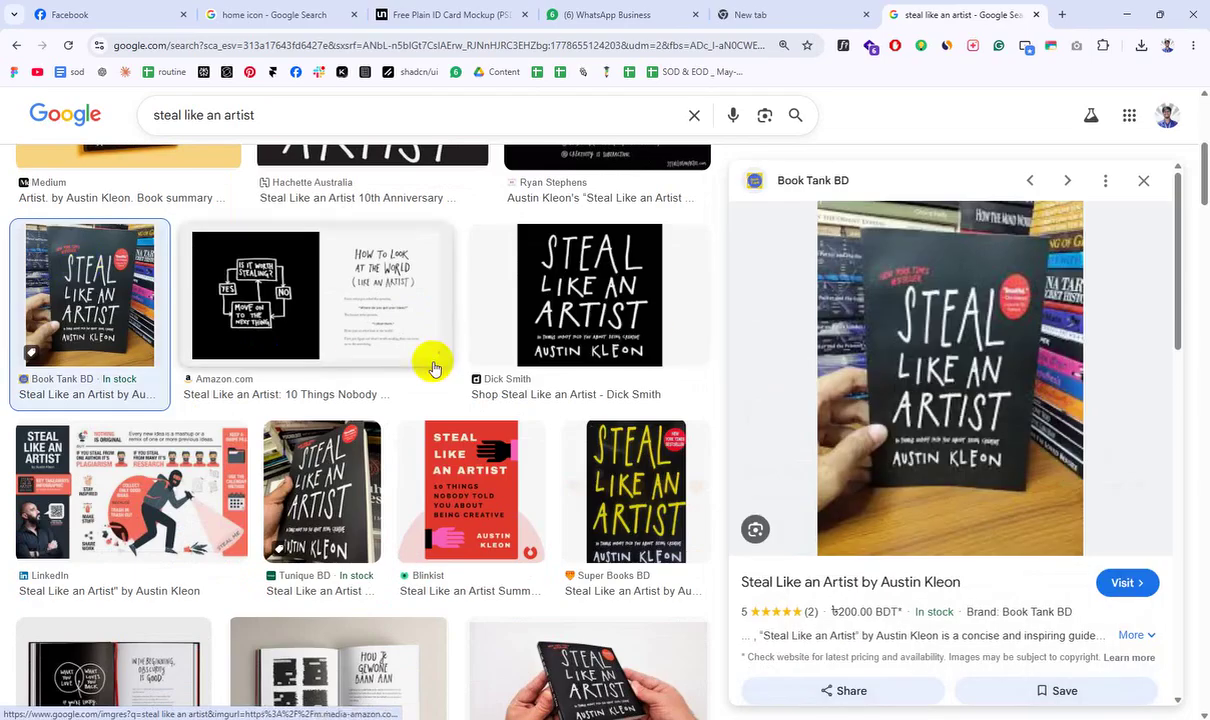
pyautogui.scroll(-4, 432, 400)
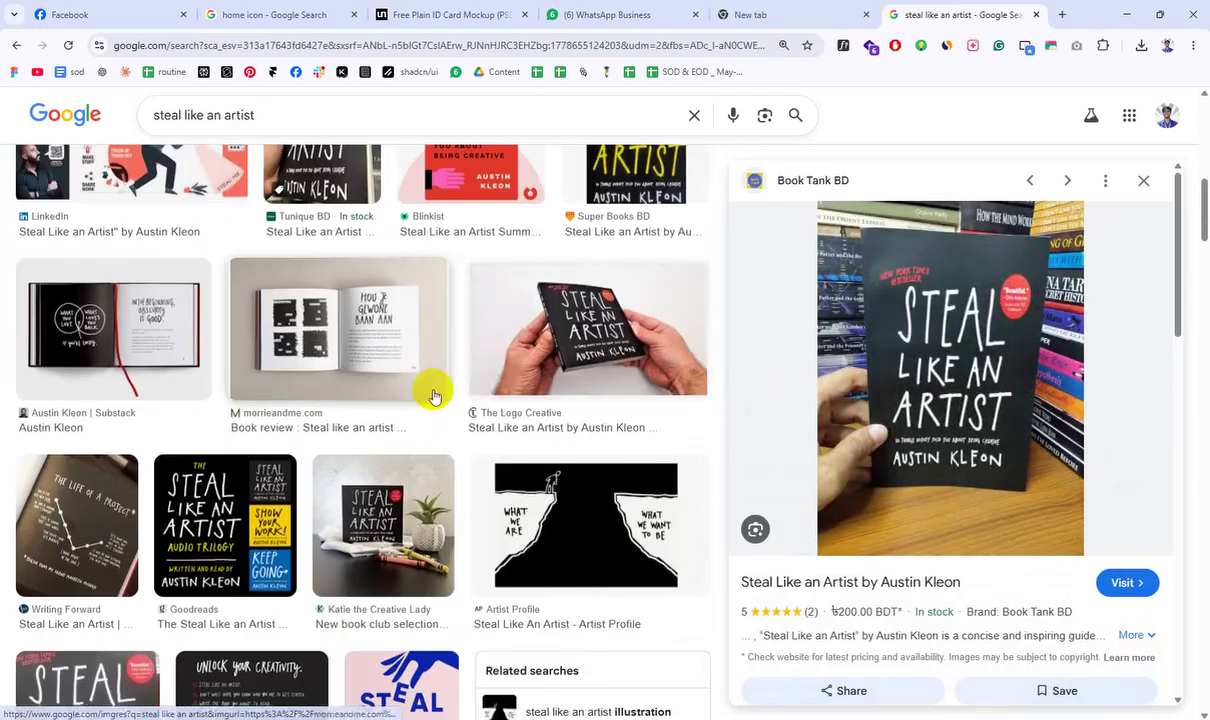
pyautogui.click(1036, 14)
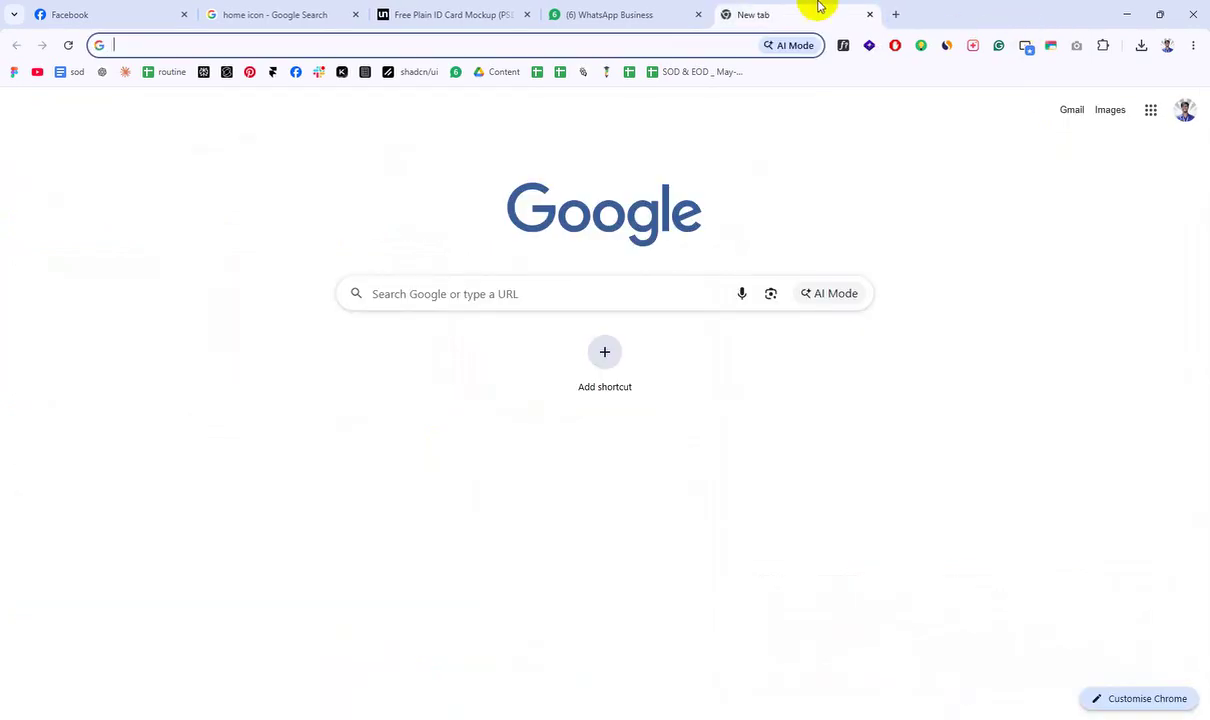
# Step: Glance at WhatsApp Business and the new tab, then switch back to the Illustrator ID CARD document
pyautogui.click(667, 10)
pyautogui.click(740, 12)
pyautogui.click(510, 301)
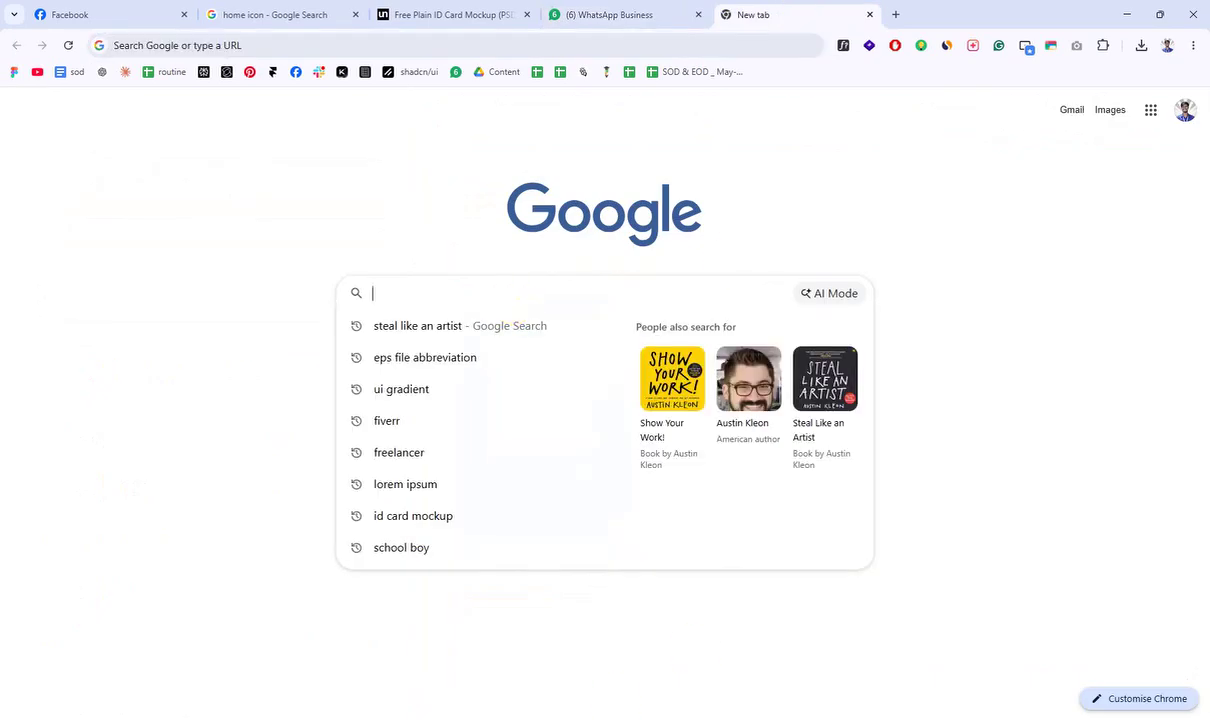
pyautogui.click(610, 718)
# Step: Select the whole blue house icon and move it off the artboard to the left
pyautogui.moveTo(673, 258); pyautogui.dragTo(690, 422)
pyautogui.moveTo(665, 424); pyautogui.dragTo(735, 426)
pyautogui.moveTo(545, 452); pyautogui.dragTo(621, 495)
pyautogui.moveTo(475, 245); pyautogui.dragTo(982, 503)
pyautogui.moveTo(745, 312); pyautogui.dragTo(605, 442)
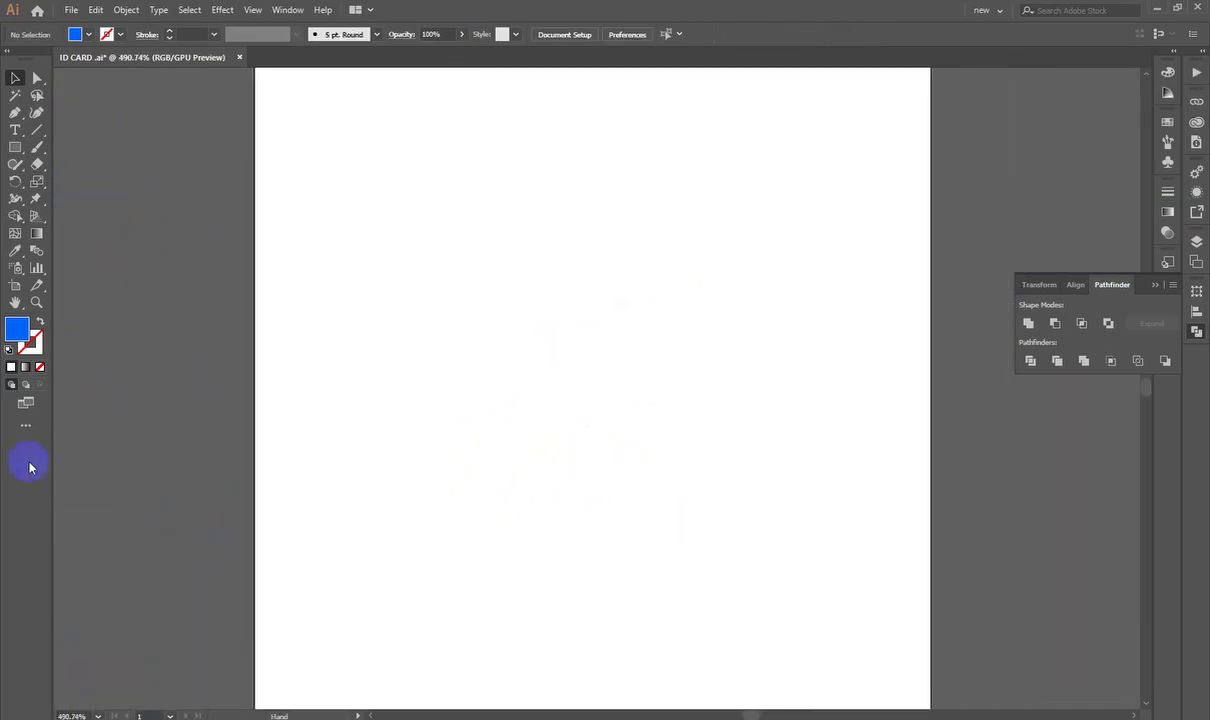
# Step: Browse the shape and selection tools and collapse the Pathfinder panel
pyautogui.click(14, 150)
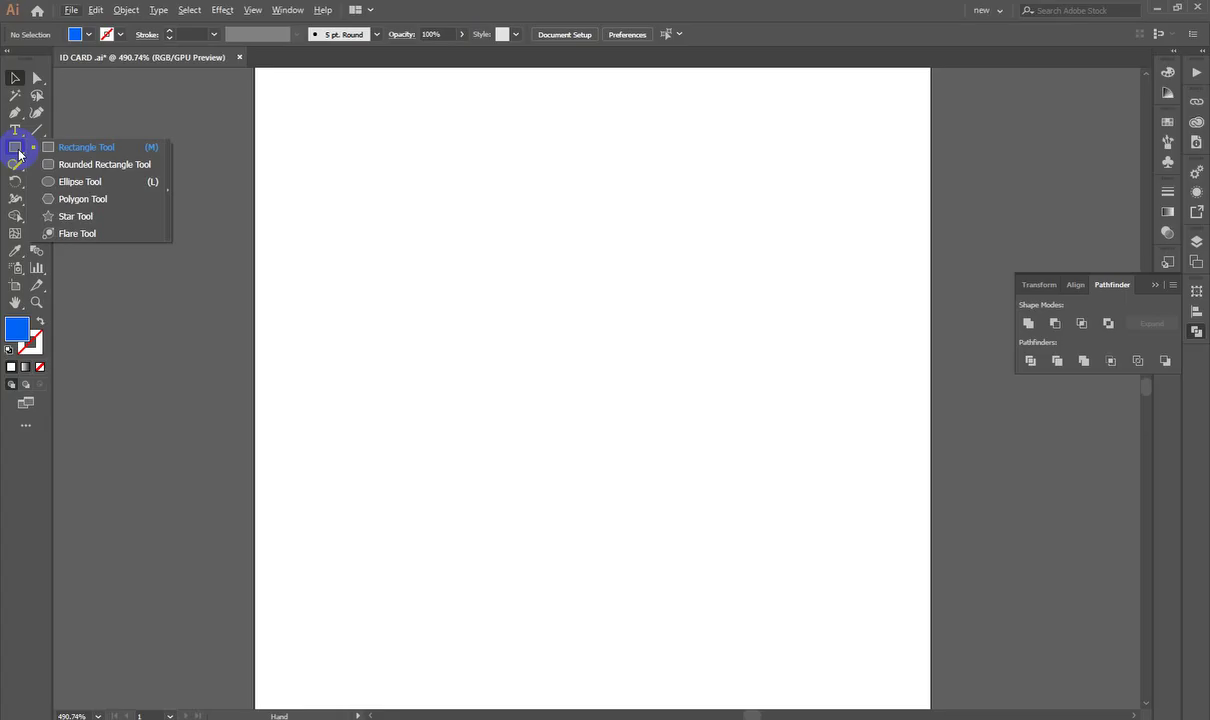
pyautogui.moveTo(19, 155); pyautogui.dragTo(13, 76)
pyautogui.click(20, 98)
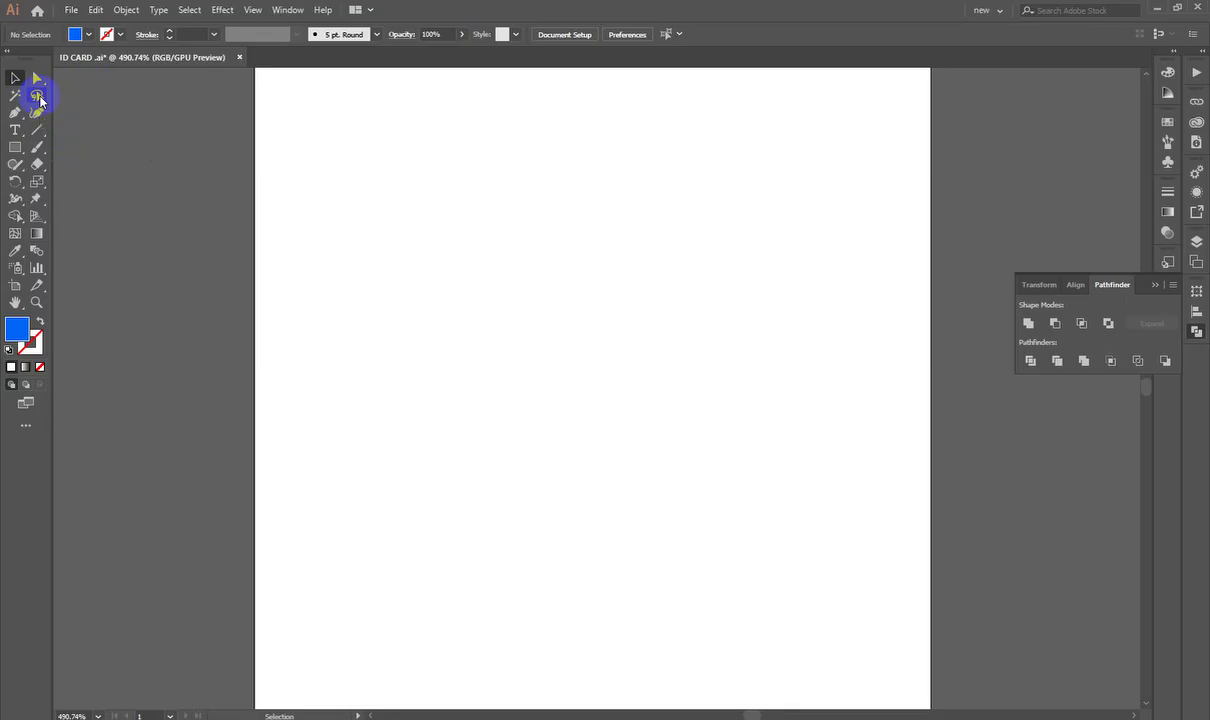
pyautogui.click(1198, 331)
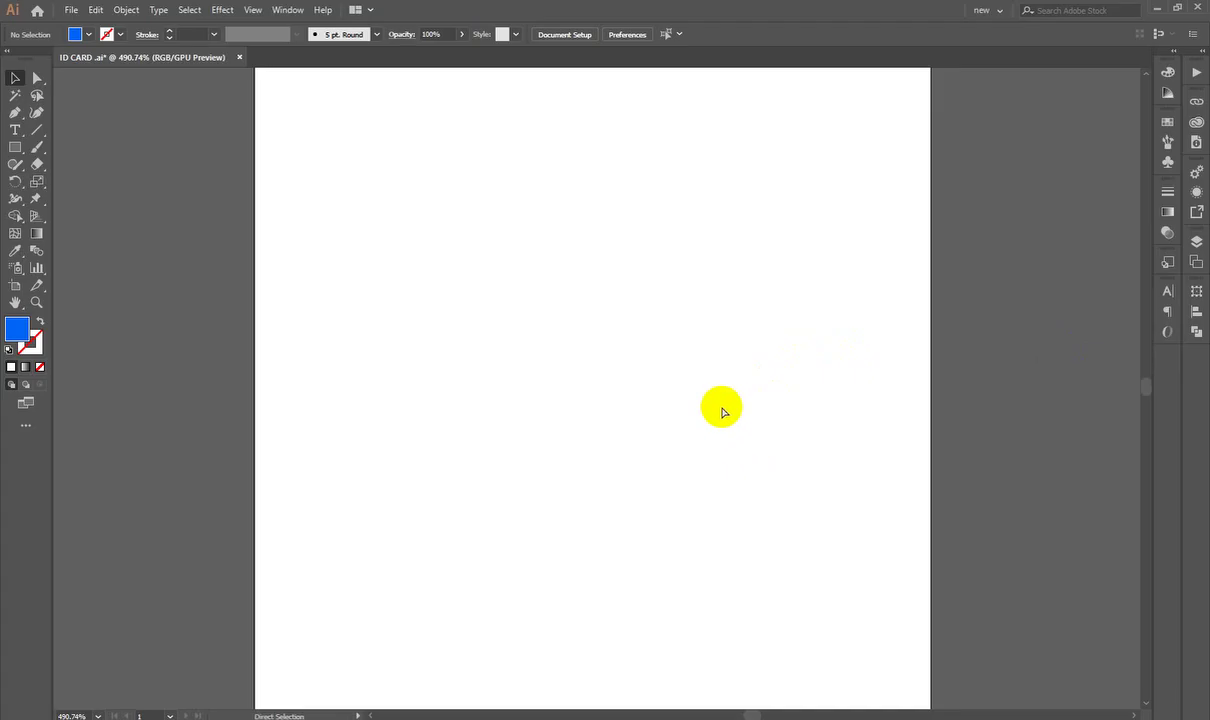
pyautogui.scroll(-3, 721, 407)
pyautogui.click(13, 82)
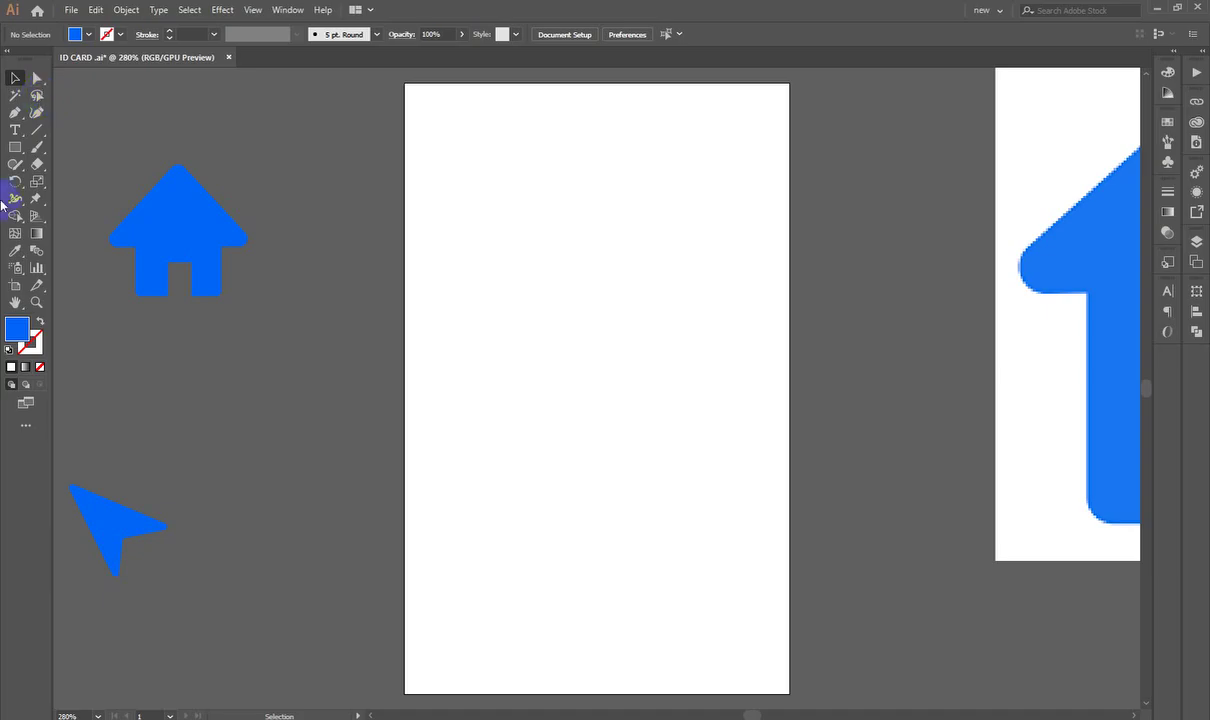
# Step: Choose the Pencil Tool from the freehand drawing tools
pyautogui.click(15, 164)
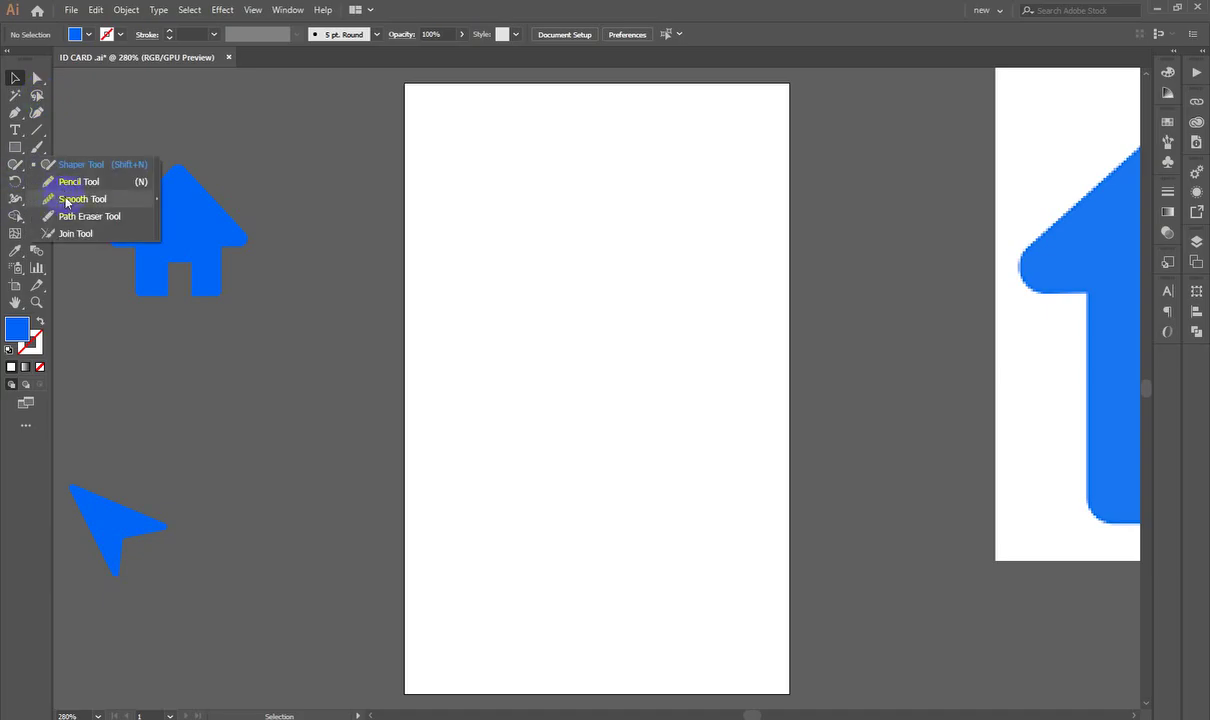
pyautogui.click(62, 183)
pyautogui.scroll(2, 292, 362)
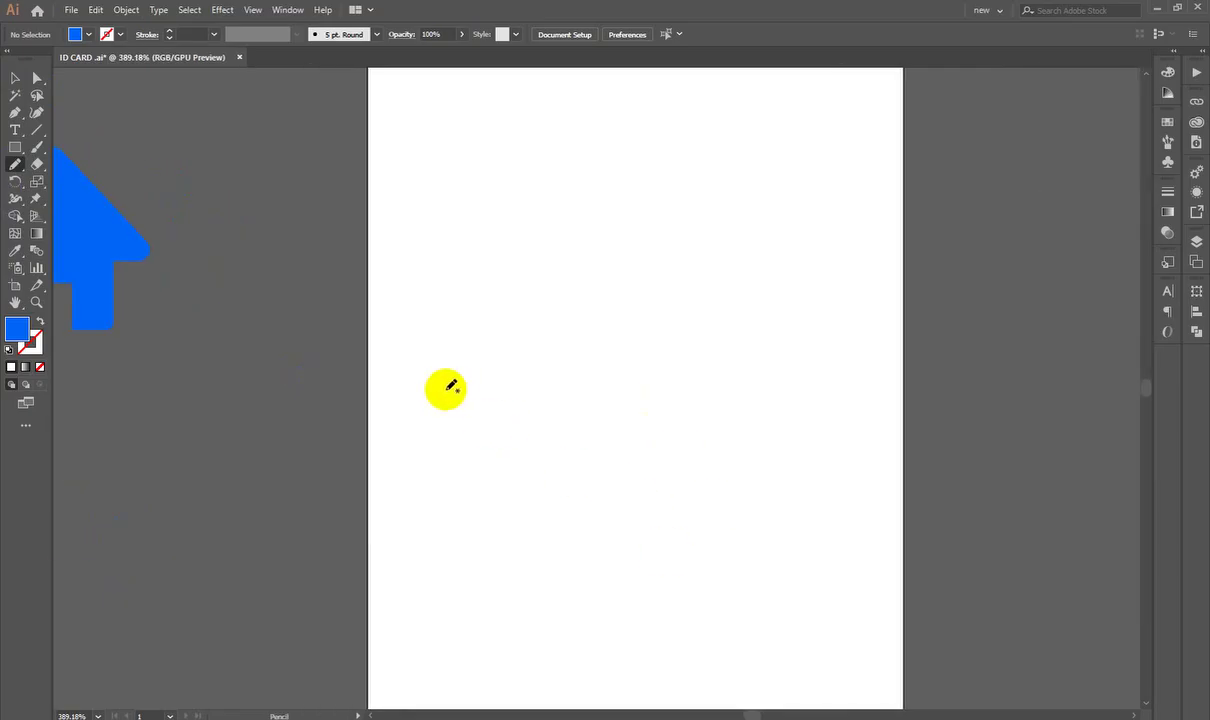
# Step: Draw a long wavy pencil line across the artboard, try a red stroke, then undo it
pyautogui.moveTo(445, 385)
pyautogui.mouseDown()
pyautogui.moveTo(783, 332)
pyautogui.moveTo(872, 340)
pyautogui.mouseUp()
pyautogui.moveTo(681, 462); pyautogui.dragTo(848, 475)
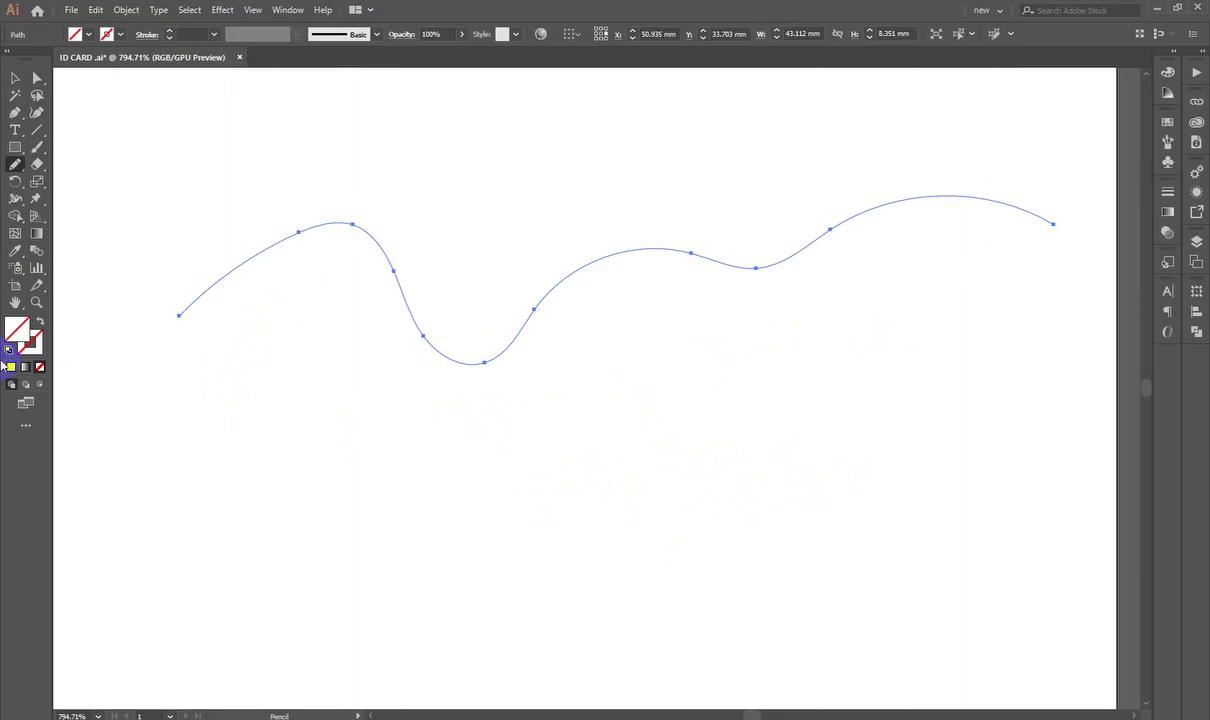
pyautogui.doubleClick(26, 336)
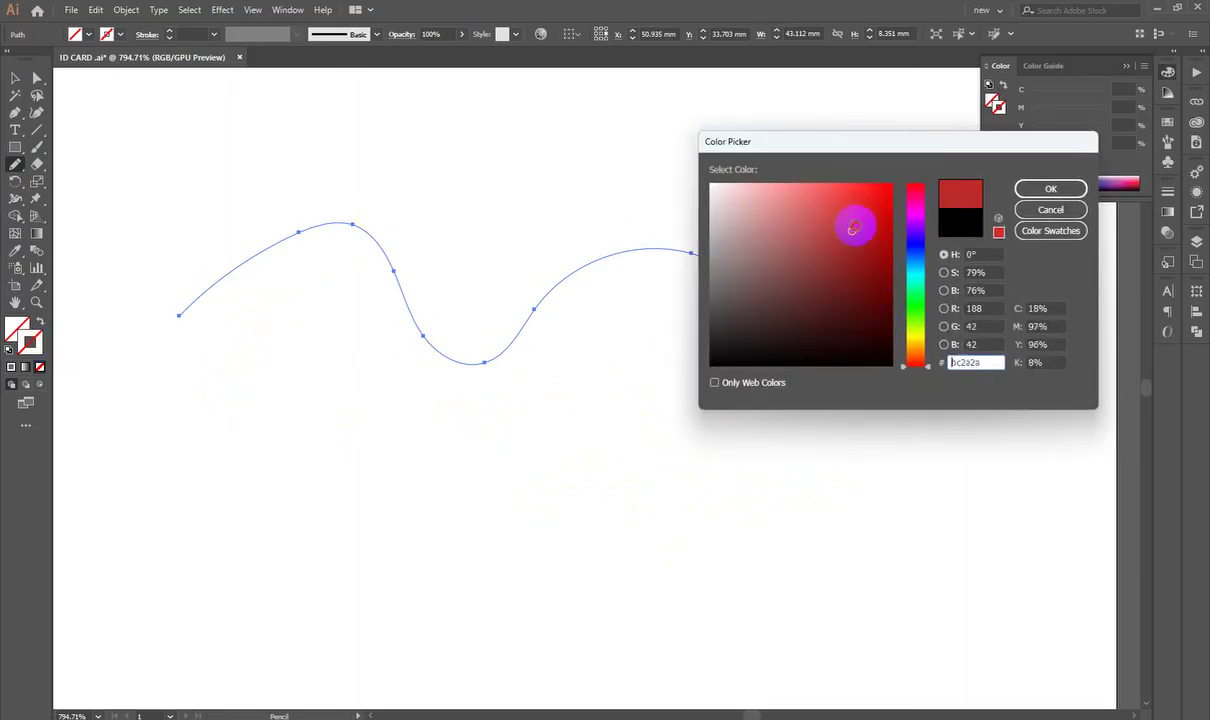
pyautogui.click(1048, 185)
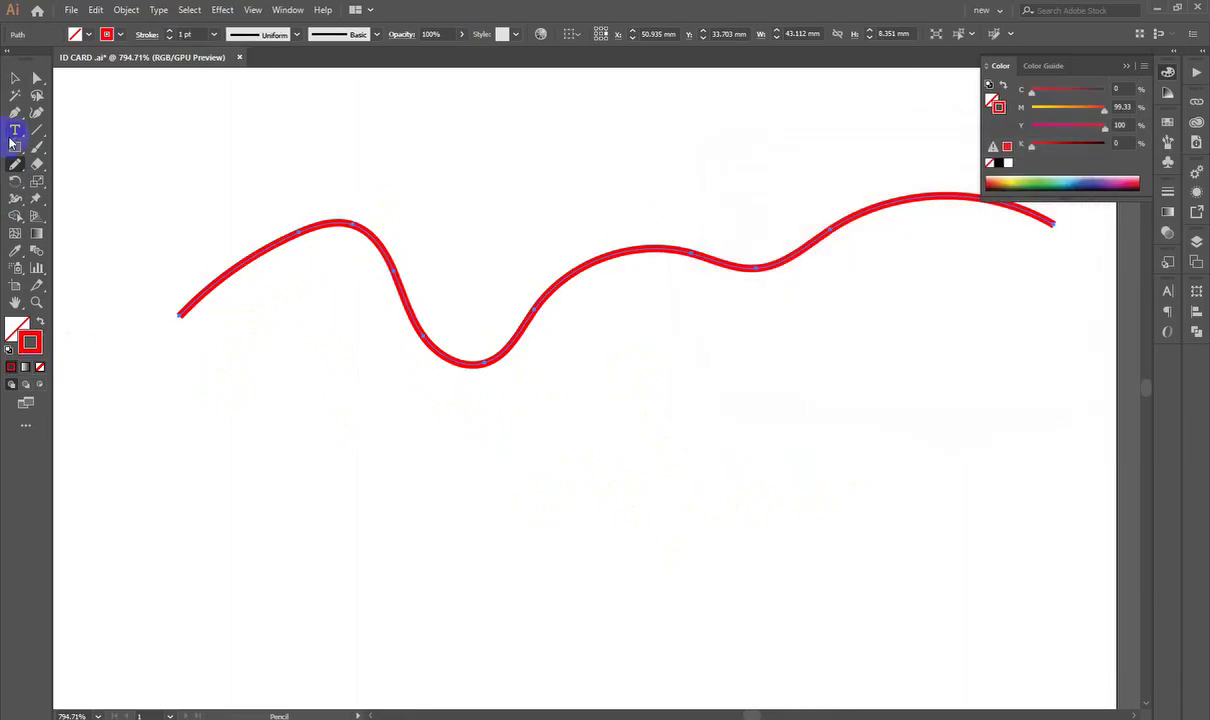
pyautogui.press('/')
# Step: Toggle between Selection and Direct Selection, close the Color panel, and choose the Lasso Tool
pyautogui.click(16, 80)
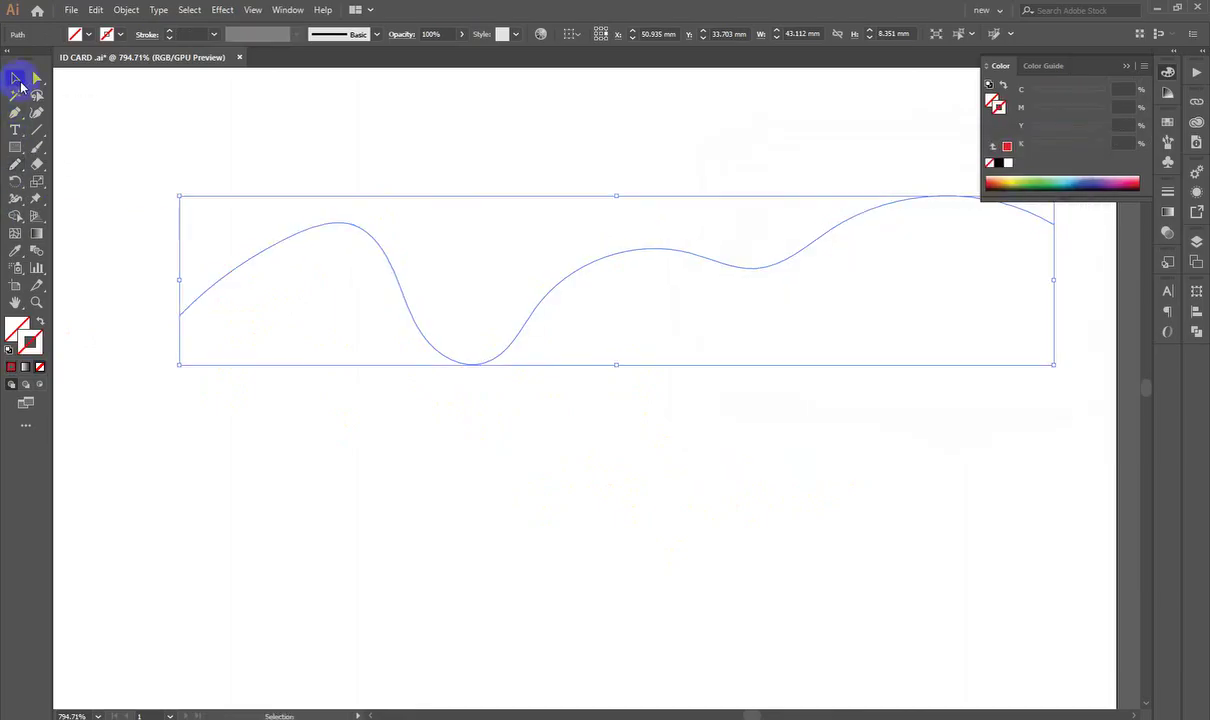
pyautogui.press('a')
pyautogui.press('v')
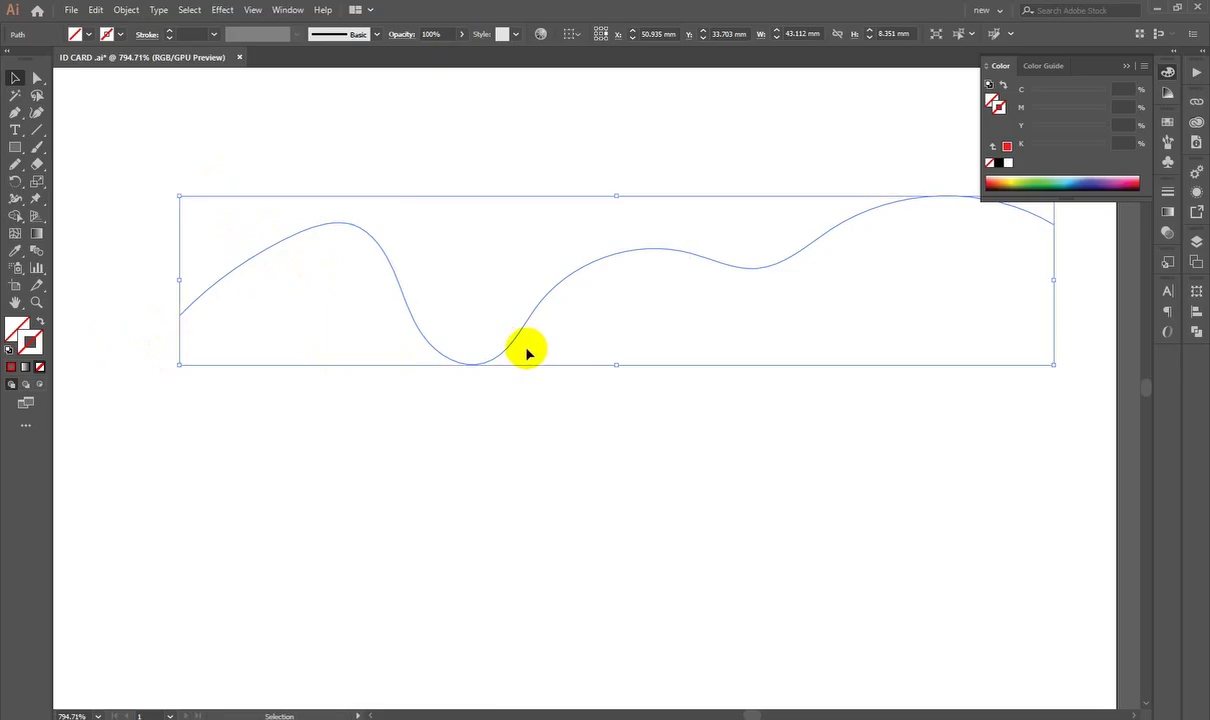
pyautogui.press('a')
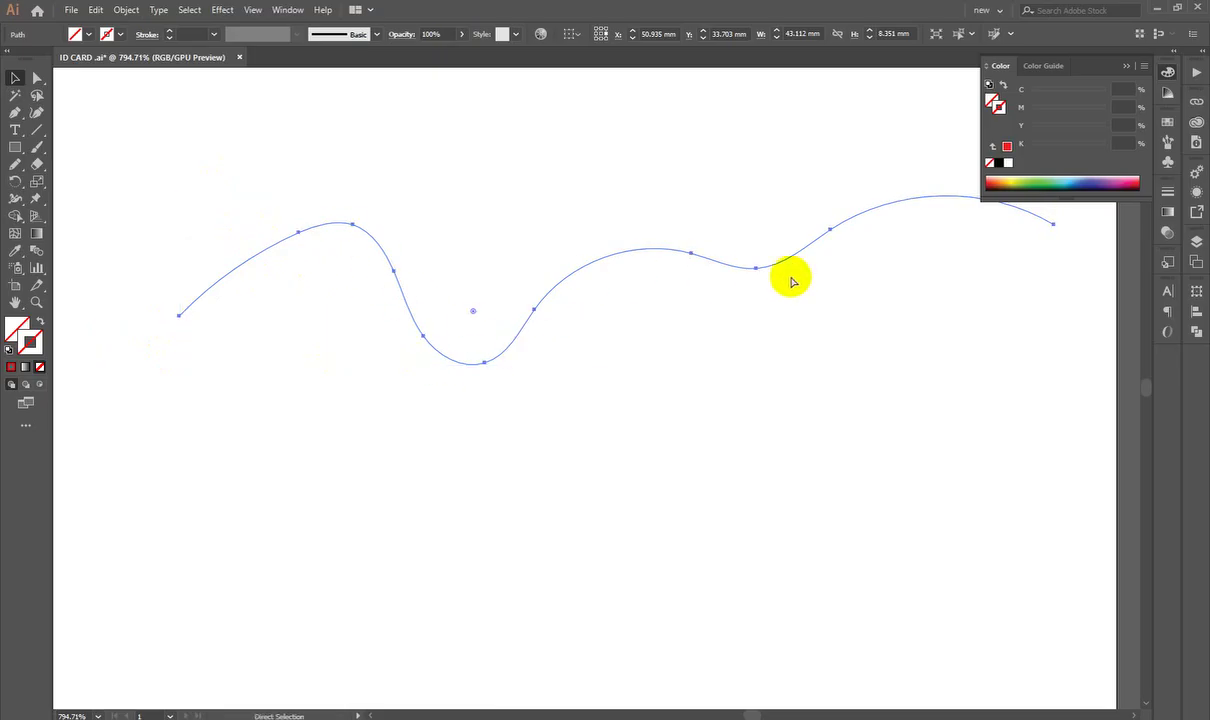
pyautogui.click(1168, 72)
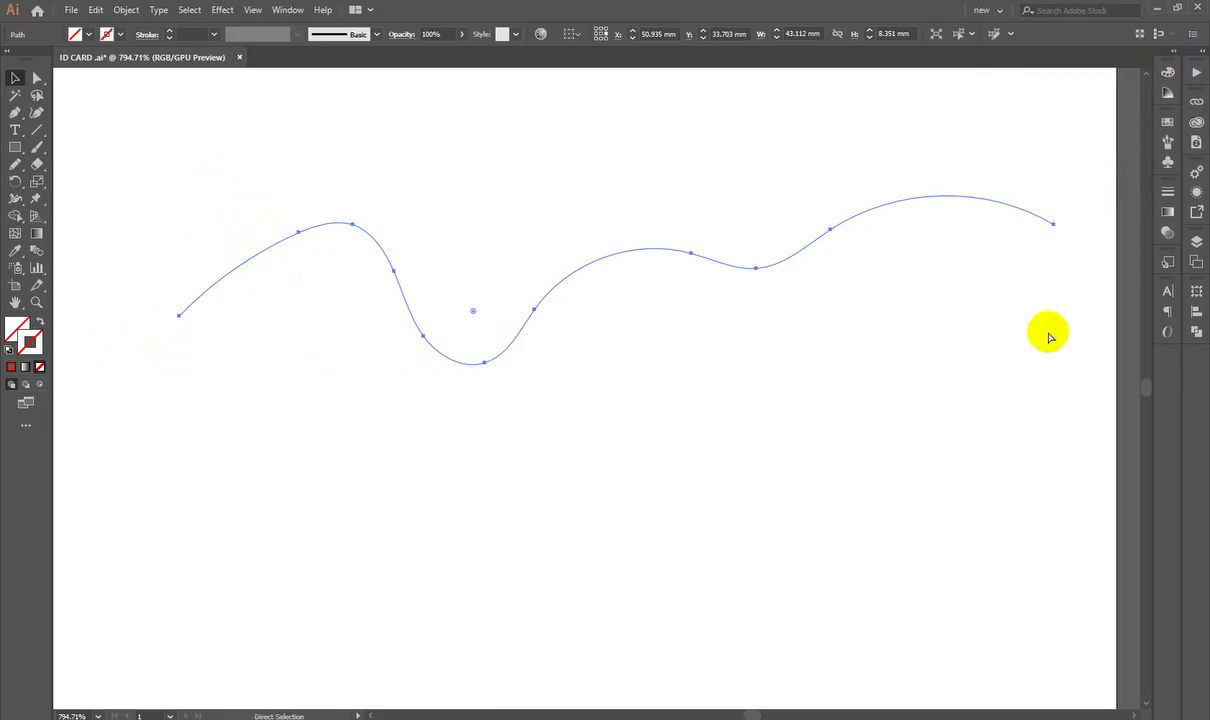
pyautogui.press('v')
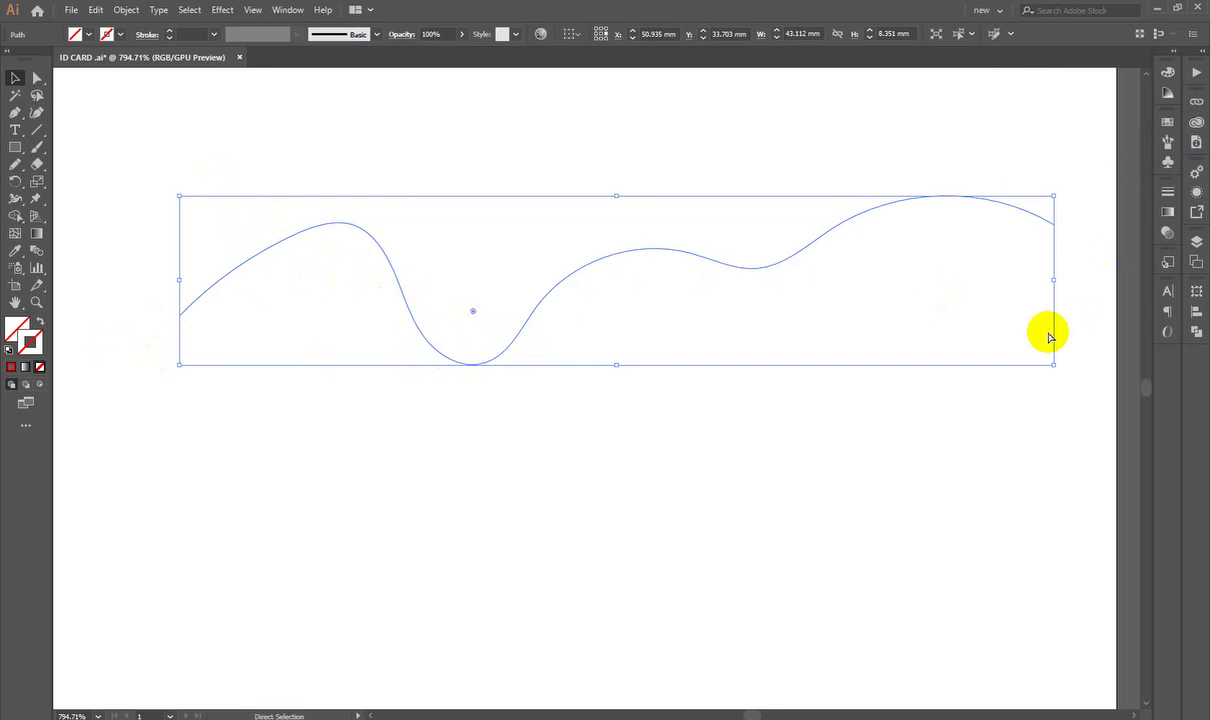
pyautogui.press('a')
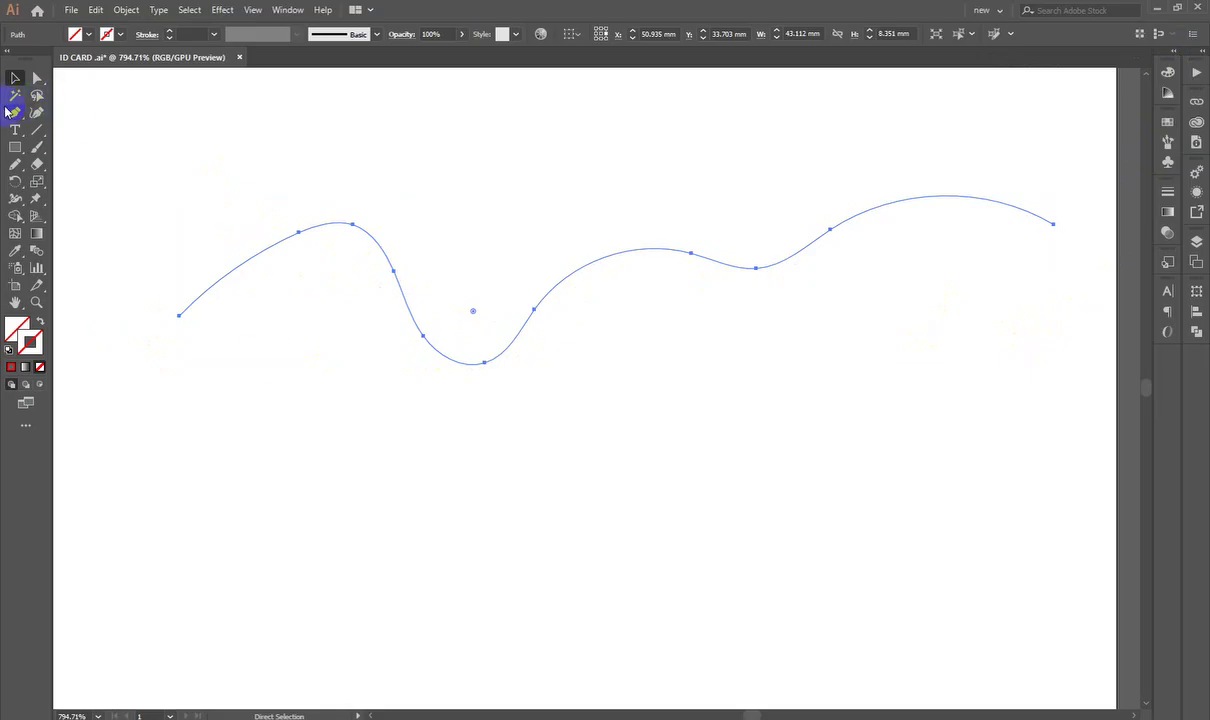
pyautogui.click(37, 95)
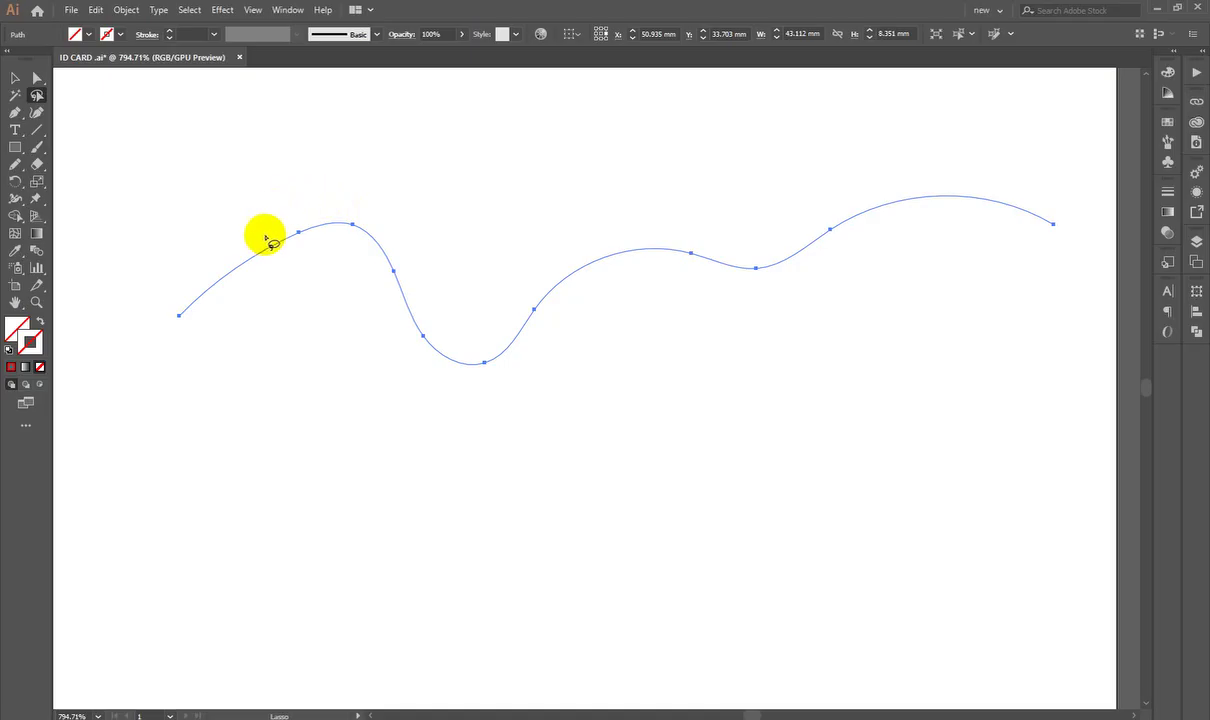
pyautogui.click(37, 77)
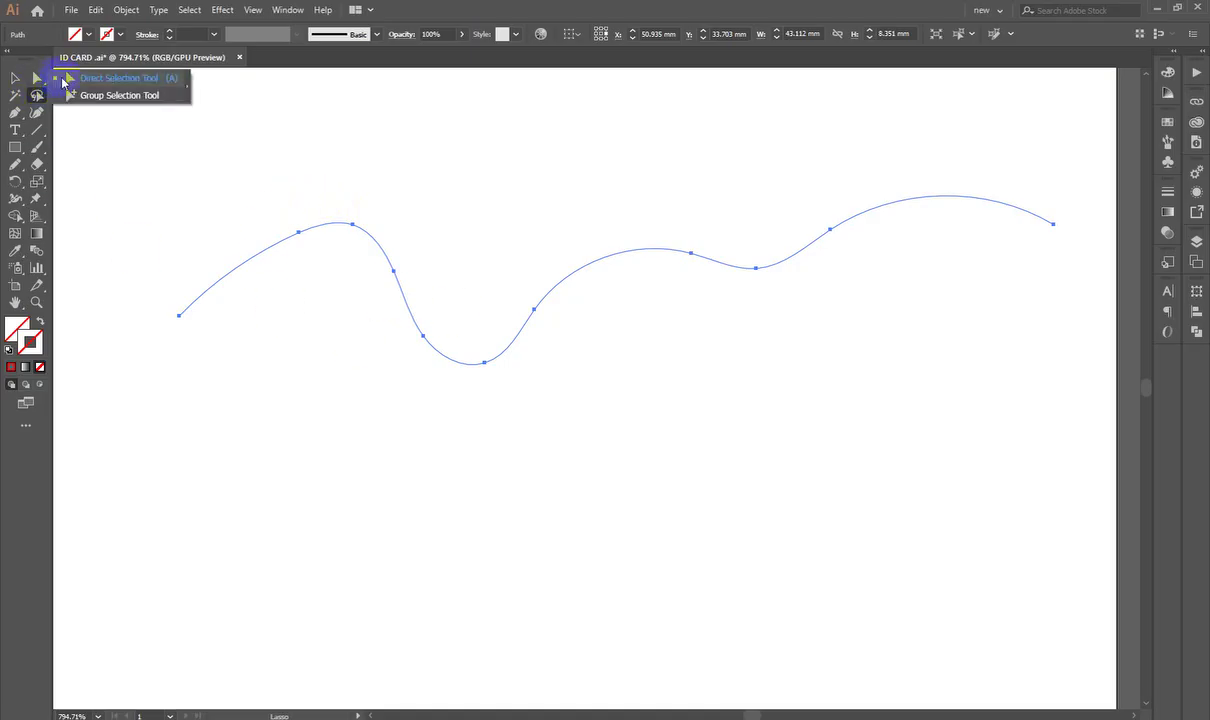
pyautogui.moveTo(273, 188); pyautogui.dragTo(312, 224)
pyautogui.click(394, 271)
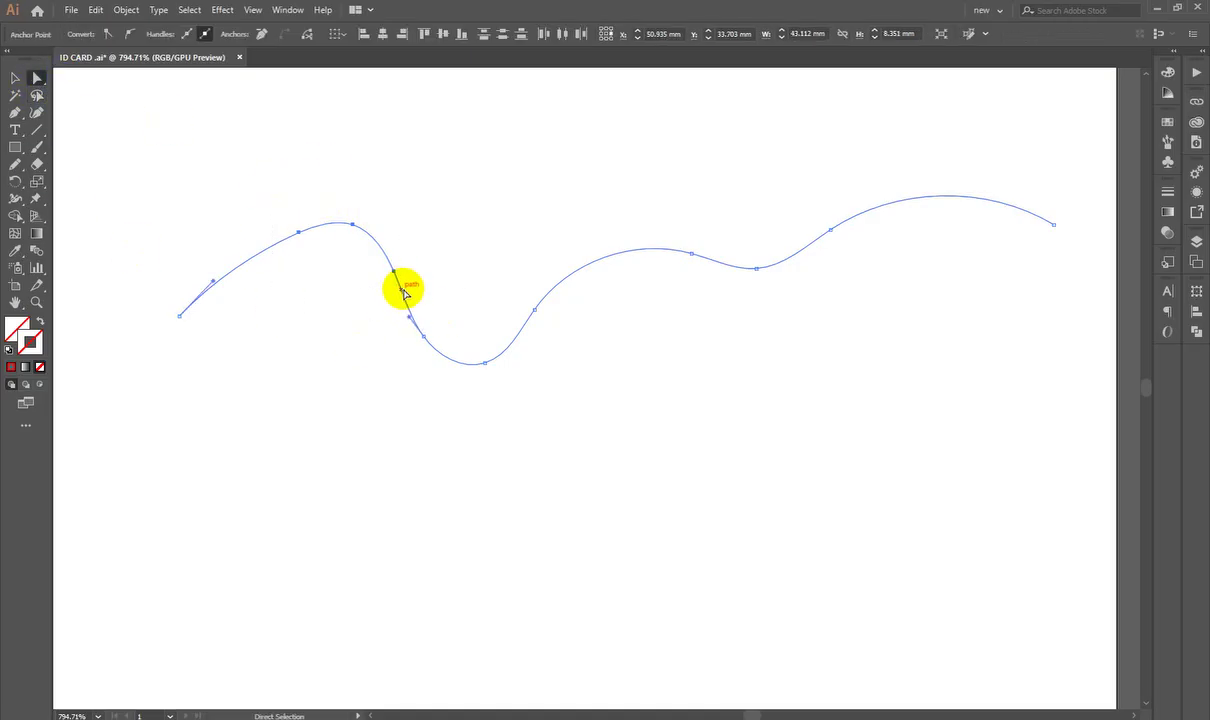
pyautogui.moveTo(394, 272); pyautogui.dragTo(316, 378)
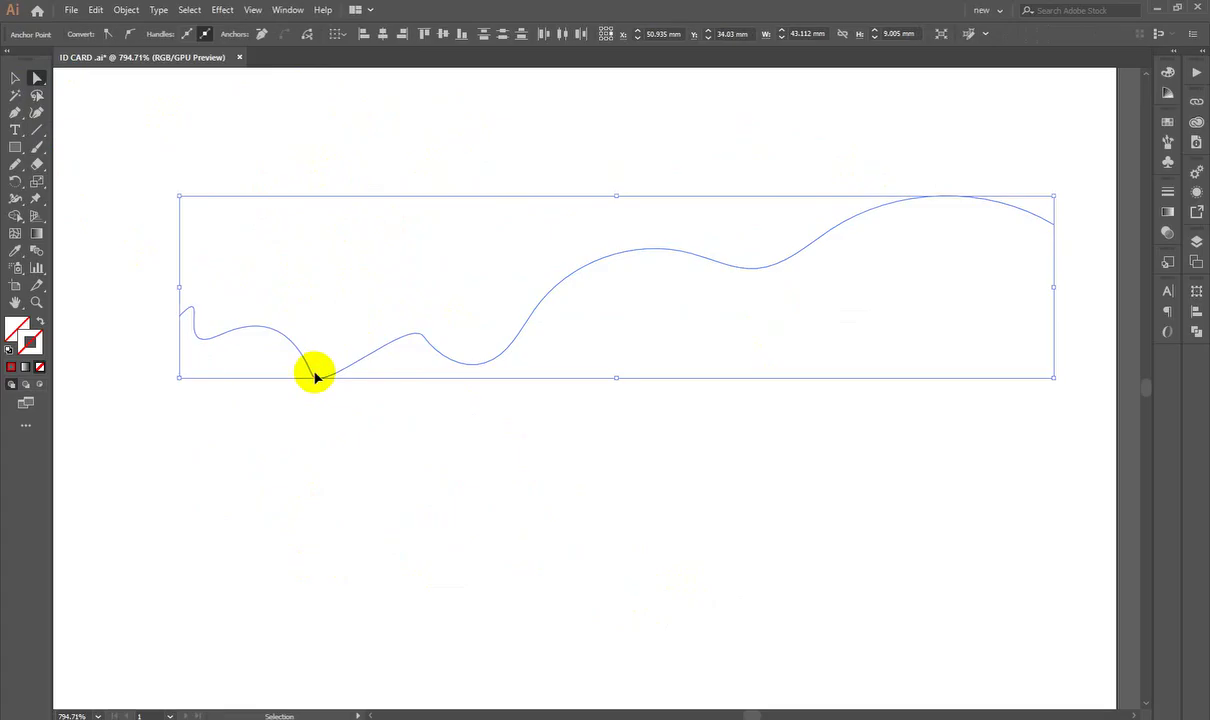
pyautogui.hotkey('ctrl', 'z')
pyautogui.hotkey('ctrl', 'z')
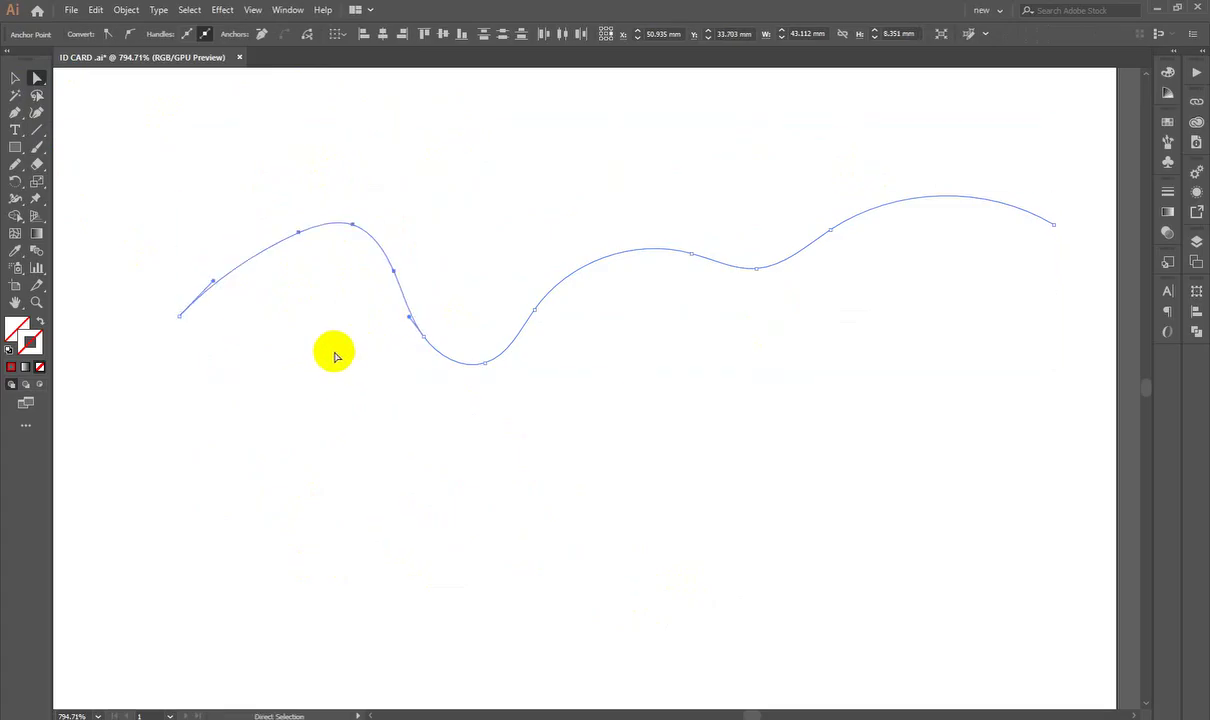
pyautogui.click(37, 95)
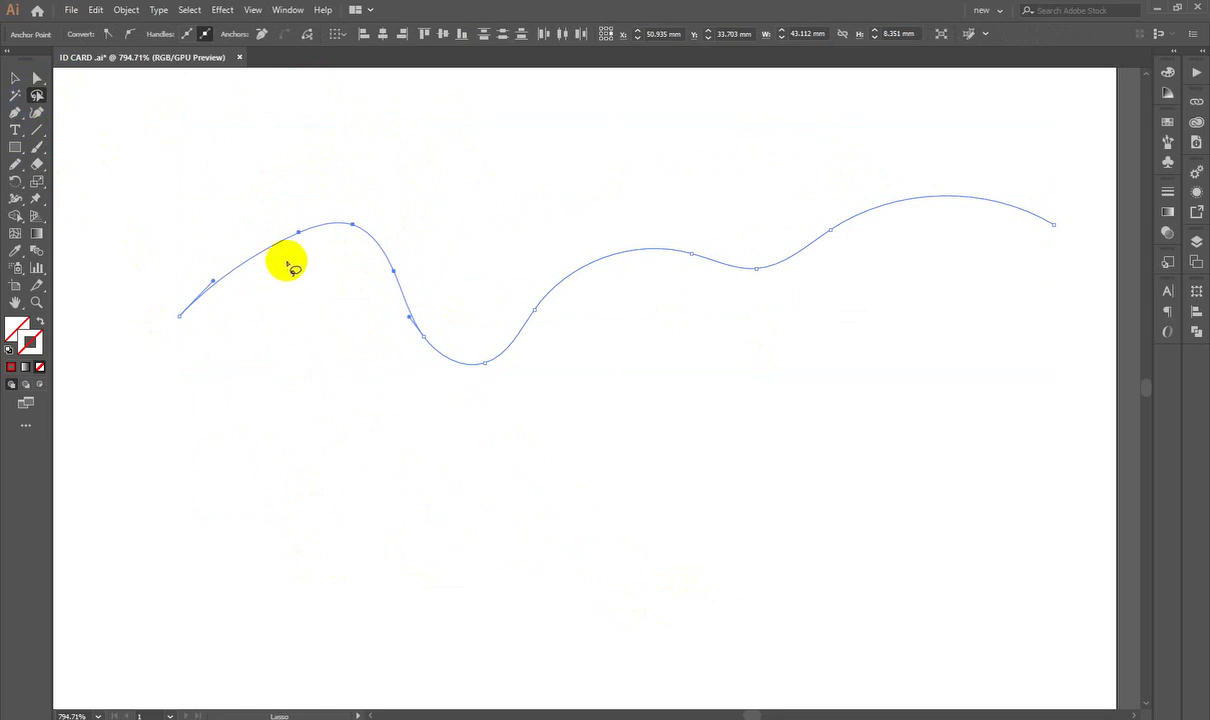
pyautogui.moveTo(276, 239)
pyautogui.mouseDown()
pyautogui.moveTo(368, 363)
pyautogui.moveTo(400, 370)
pyautogui.moveTo(446, 332)
pyautogui.moveTo(441, 270)
pyautogui.moveTo(390, 211)
pyautogui.moveTo(342, 204)
pyautogui.moveTo(279, 234)
pyautogui.mouseUp()
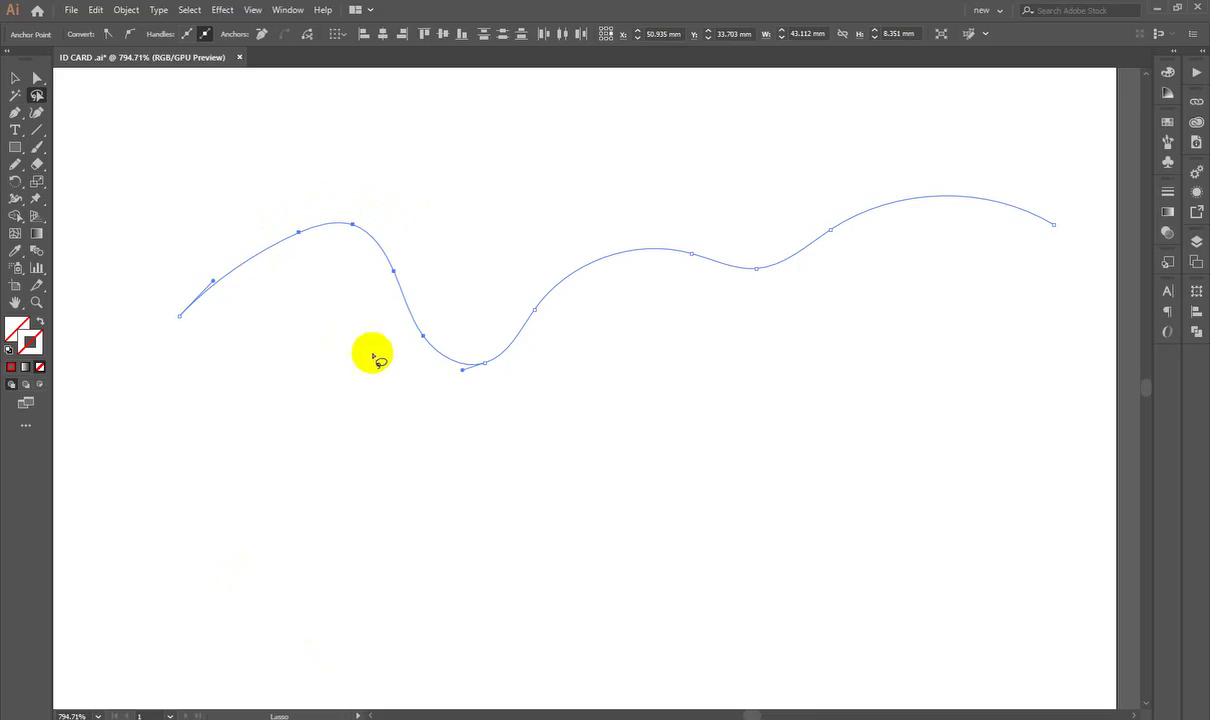
pyautogui.click(37, 77)
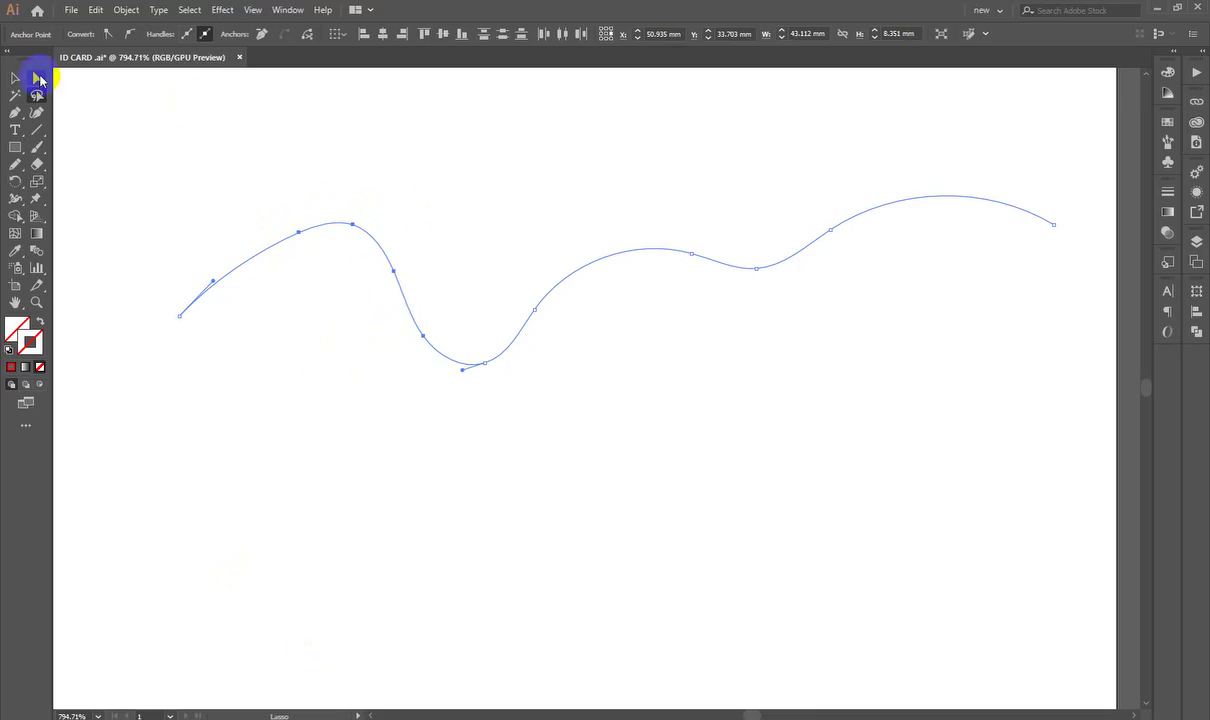
pyautogui.moveTo(360, 238)
pyautogui.mouseDown()
pyautogui.moveTo(410, 178)
pyautogui.moveTo(899, 448)
pyautogui.moveTo(450, 104)
pyautogui.moveTo(1014, 341)
pyautogui.moveTo(362, 245)
pyautogui.moveTo(248, 194)
pyautogui.mouseUp()
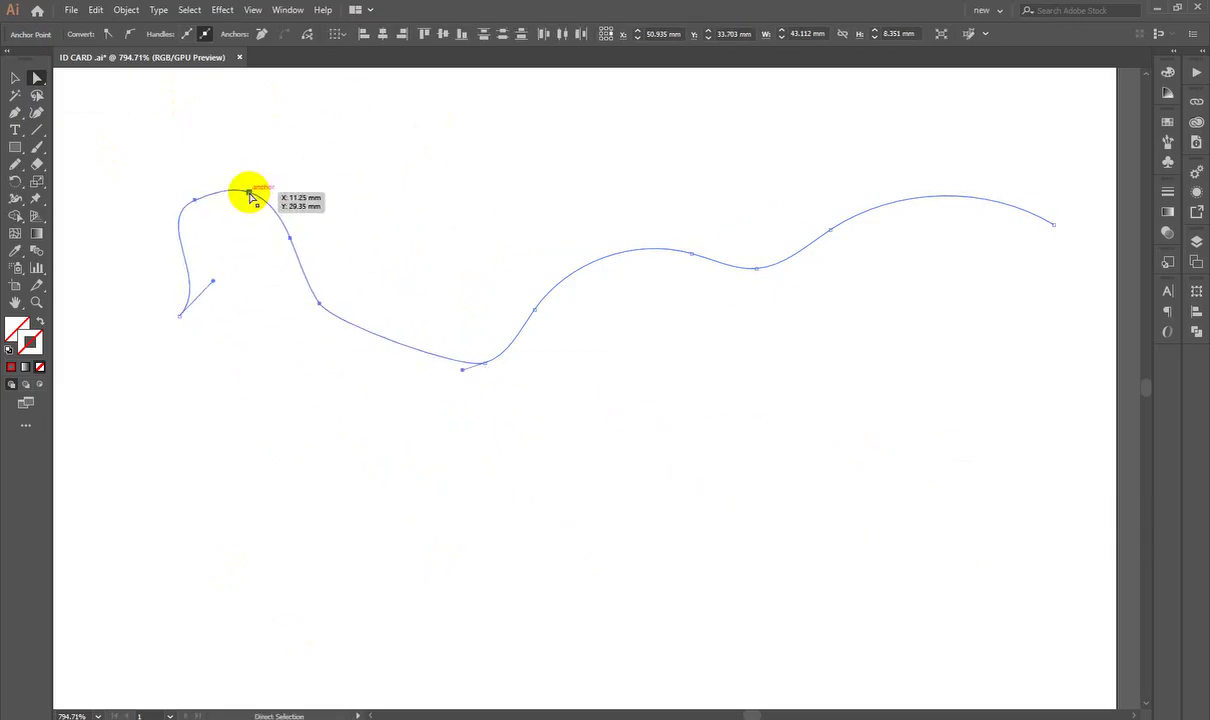
pyautogui.hotkey('ctrl', 'z')
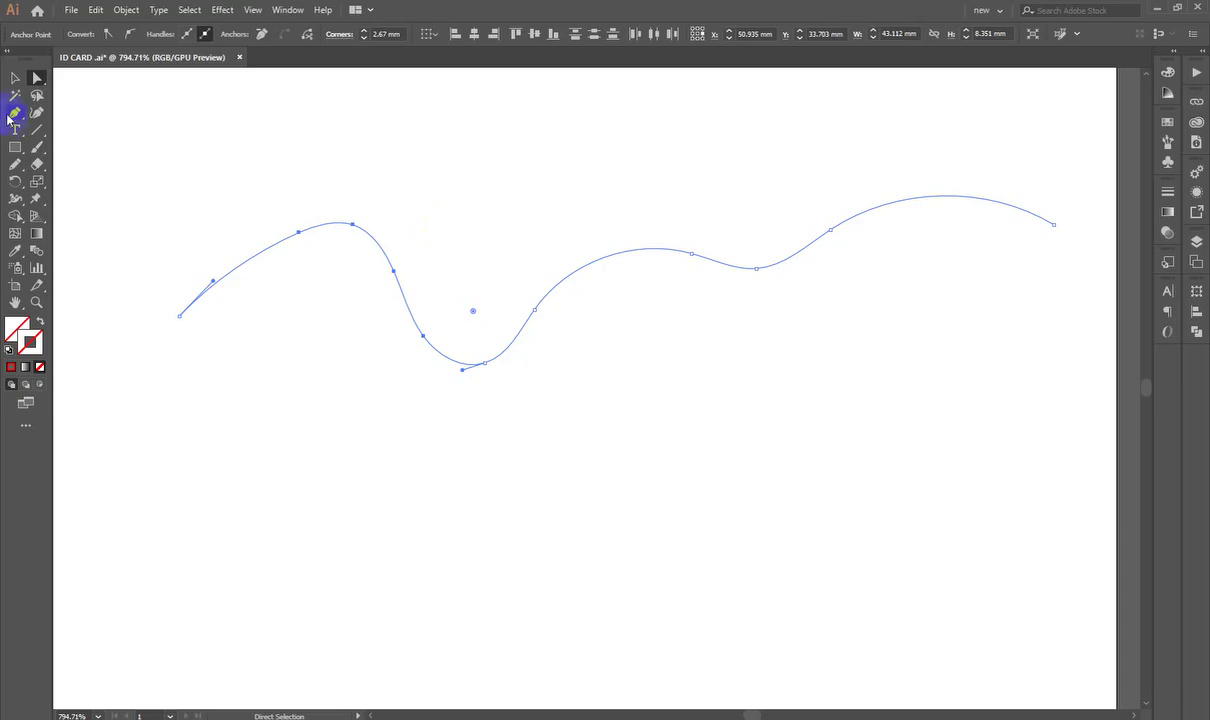
# Step: Deselect the wavy path and choose the Line Segment Tool
pyautogui.click(15, 78)
pyautogui.click(719, 461)
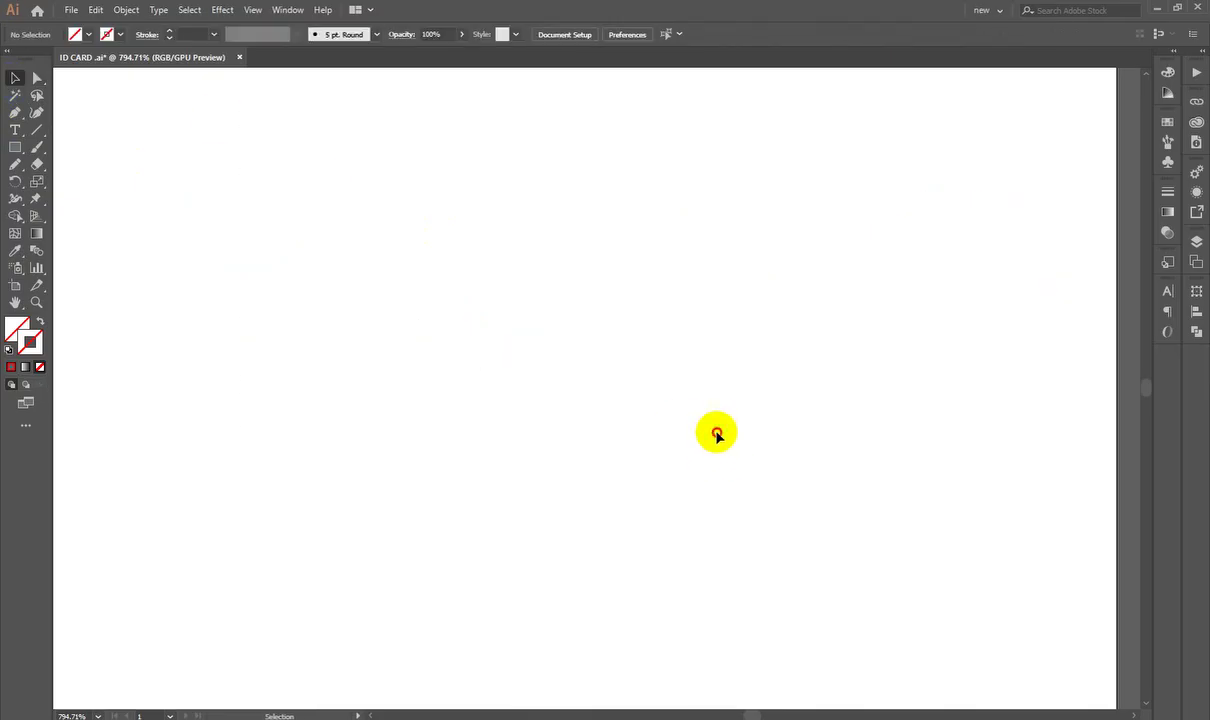
pyautogui.scroll(-3, 697, 404)
pyautogui.scroll(2, 548, 319)
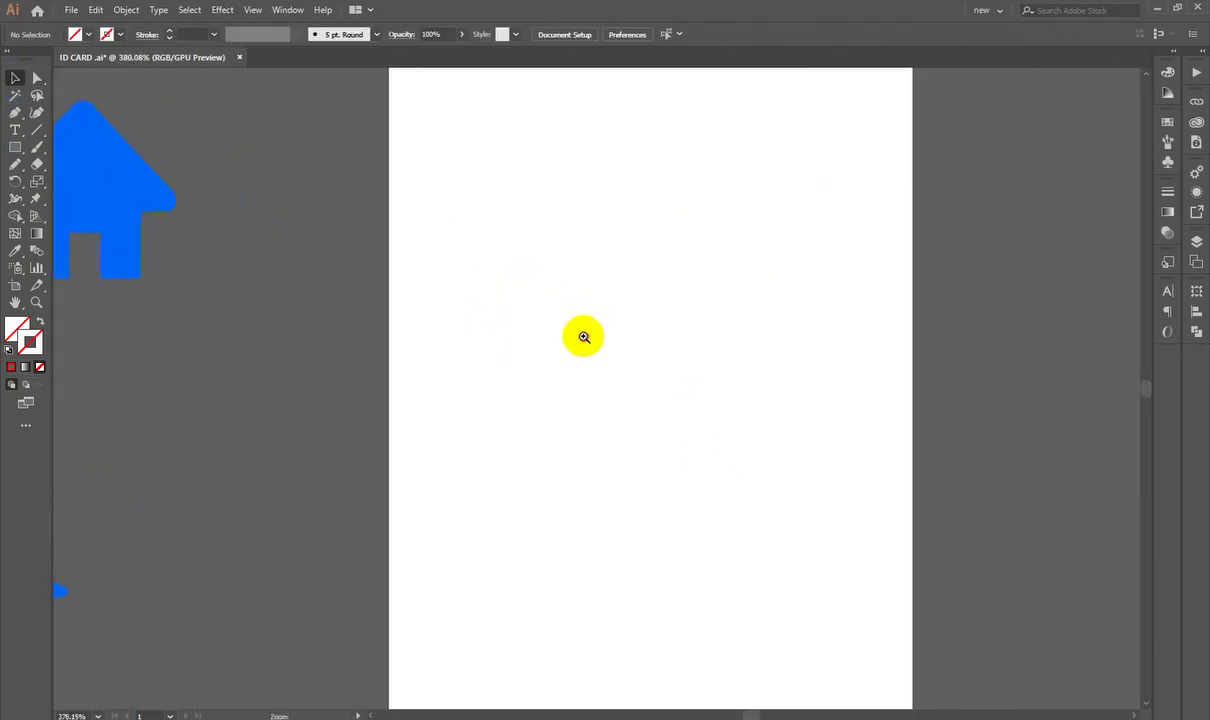
pyautogui.moveTo(37, 130); pyautogui.dragTo(128, 140)
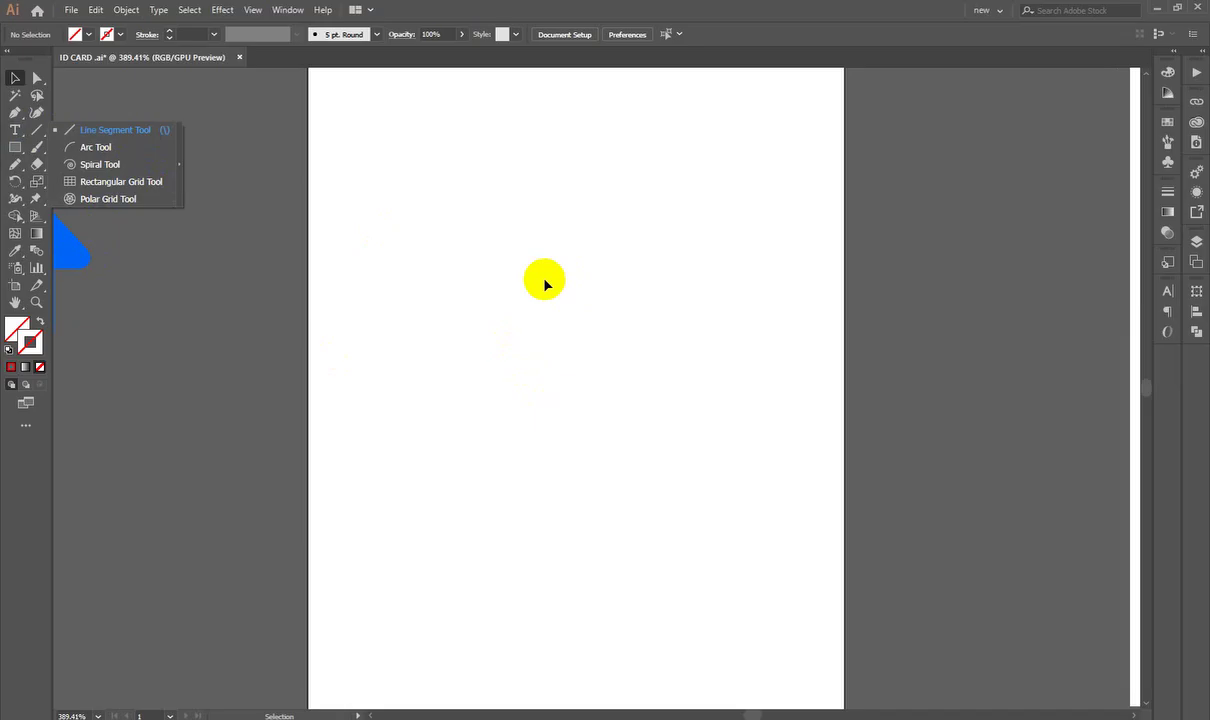
pyautogui.click(103, 139)
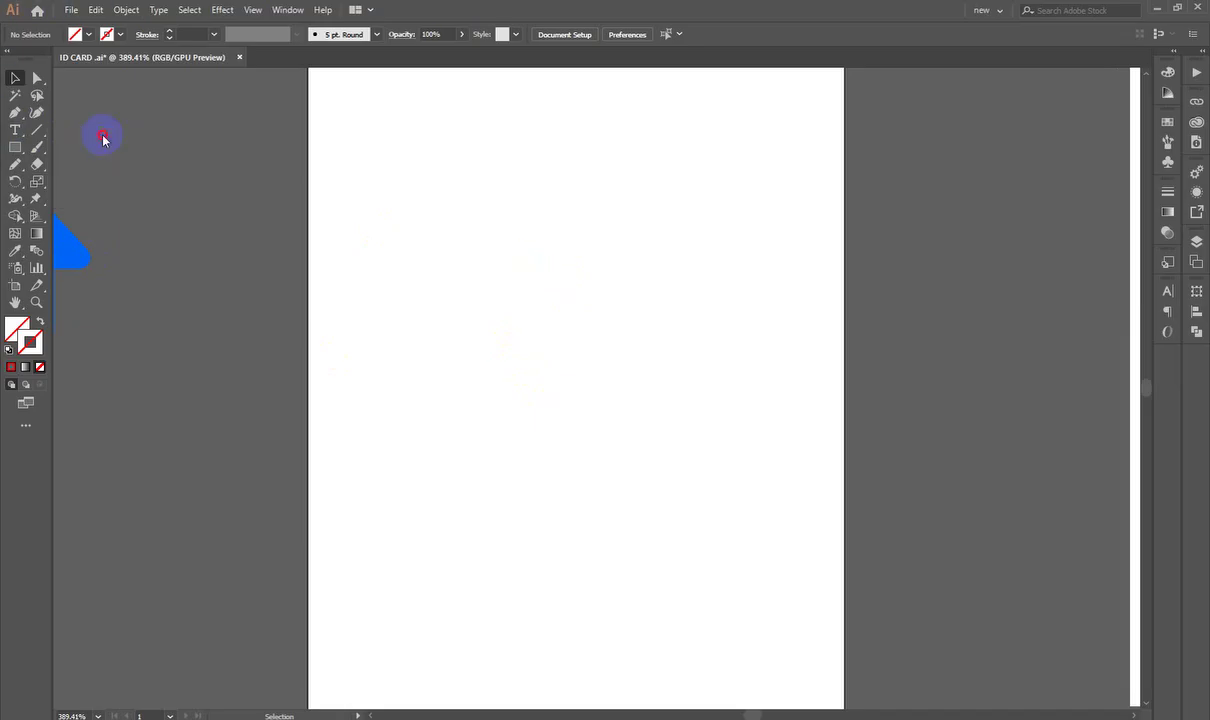
# Step: Draw a slanted line across the artboard and give it a red stroke
pyautogui.moveTo(405, 260)
pyautogui.mouseDown()
pyautogui.moveTo(697, 537)
pyautogui.moveTo(382, 177)
pyautogui.moveTo(718, 135)
pyautogui.moveTo(918, 189)
pyautogui.moveTo(883, 224)
pyautogui.moveTo(619, 383)
pyautogui.moveTo(770, 278)
pyautogui.moveTo(751, 262)
pyautogui.moveTo(1094, 305)
pyautogui.moveTo(724, 329)
pyautogui.moveTo(610, 375)
pyautogui.moveTo(248, 606)
pyautogui.moveTo(540, 313)
pyautogui.moveTo(343, 548)
pyautogui.moveTo(629, 400)
pyautogui.mouseUp()
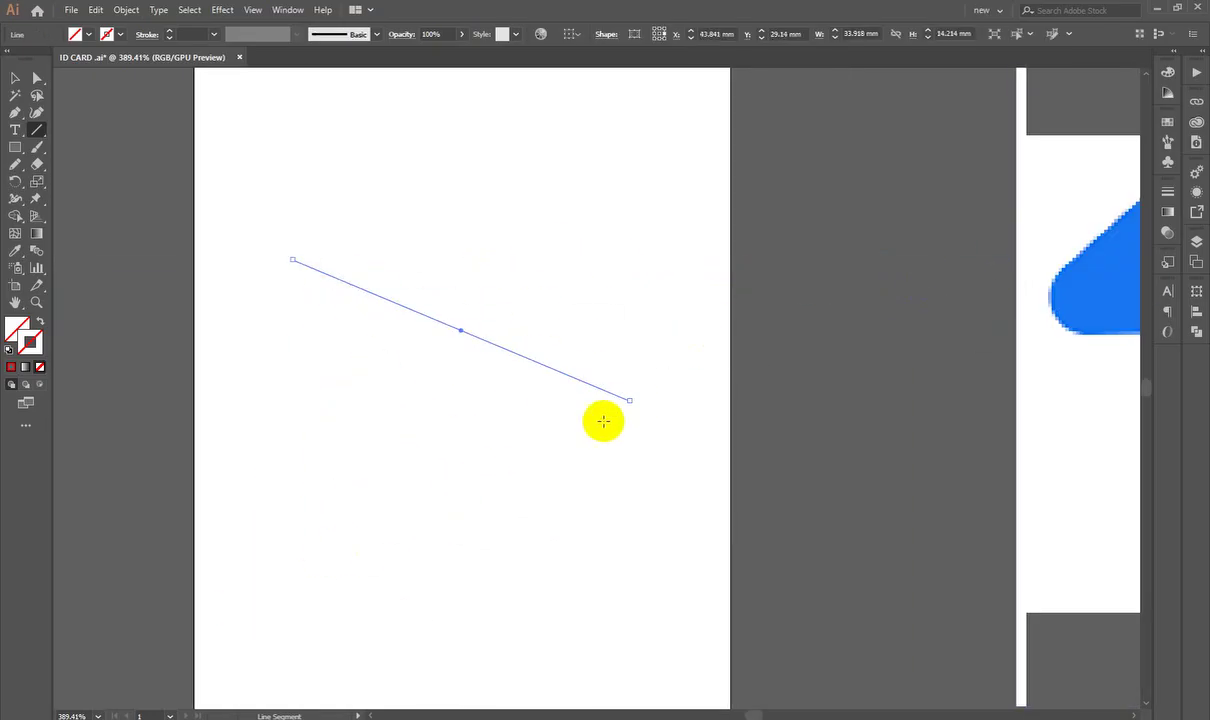
pyautogui.doubleClick(20, 327)
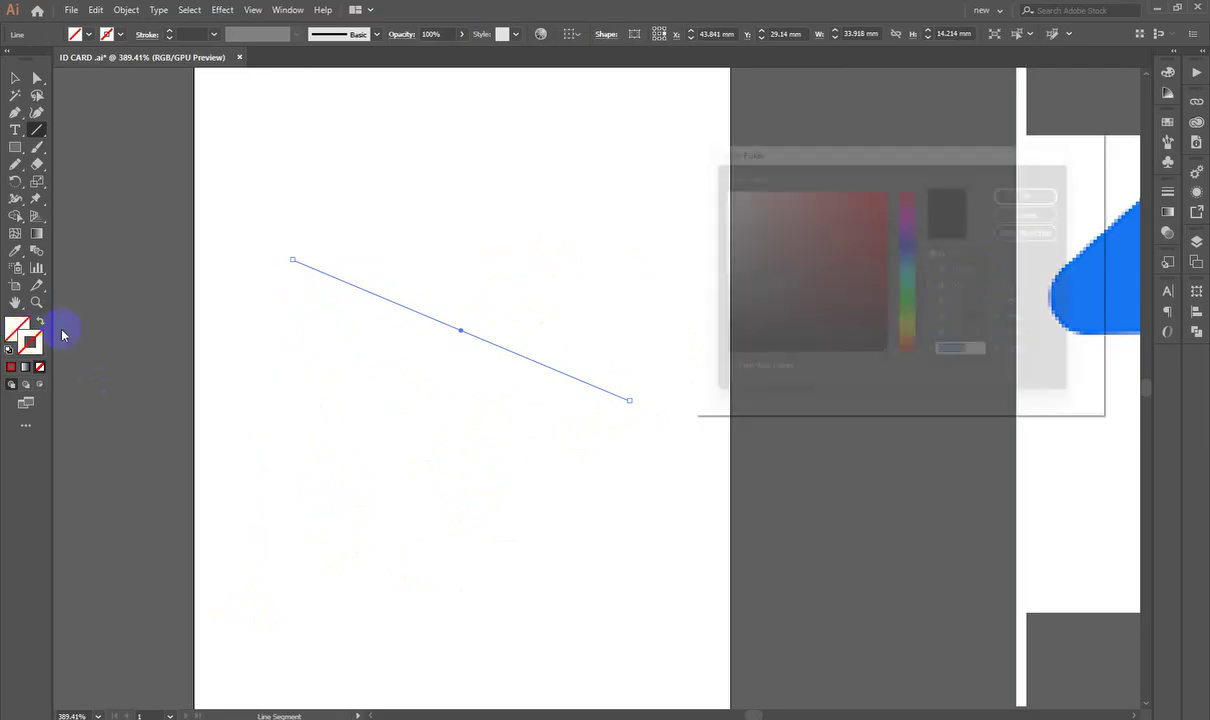
pyautogui.click(886, 188)
pyautogui.click(1046, 187)
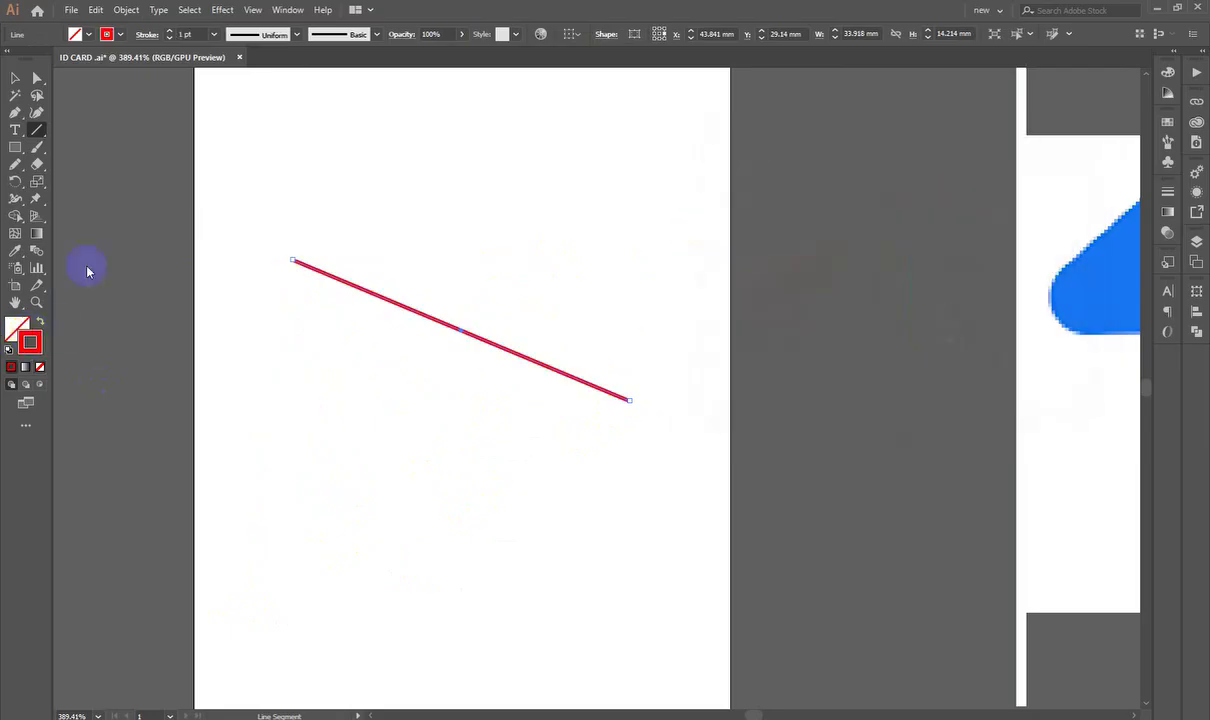
# Step: Zoom in on the red line and move it slightly lower
pyautogui.click(15, 77)
pyautogui.hotkey('ctrl', 'space')
pyautogui.moveTo(276, 490); pyautogui.dragTo(573, 359)
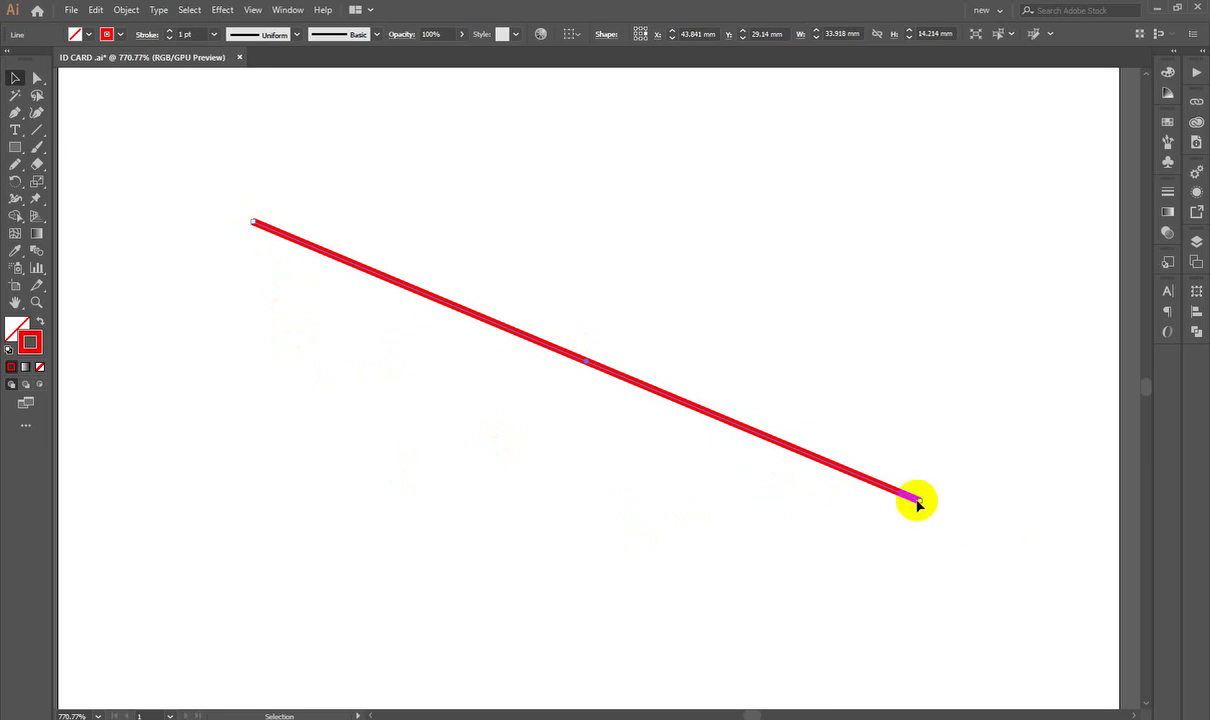
pyautogui.moveTo(919, 503); pyautogui.dragTo(921, 551)
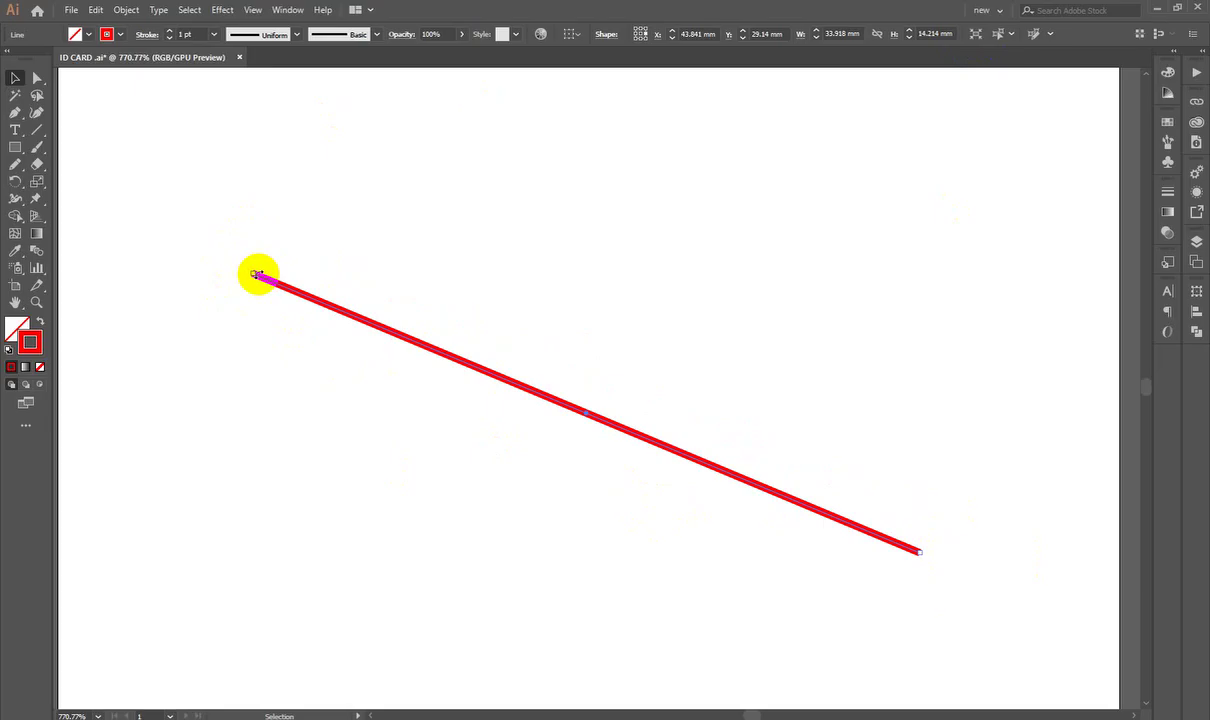
pyautogui.scroll(-2, 192, 327)
pyautogui.scroll(-3, 273, 327)
# Step: Draw six more red lines: upper slanted, horizontal, vertical, long slanted, steep and short
pyautogui.click(38, 129)
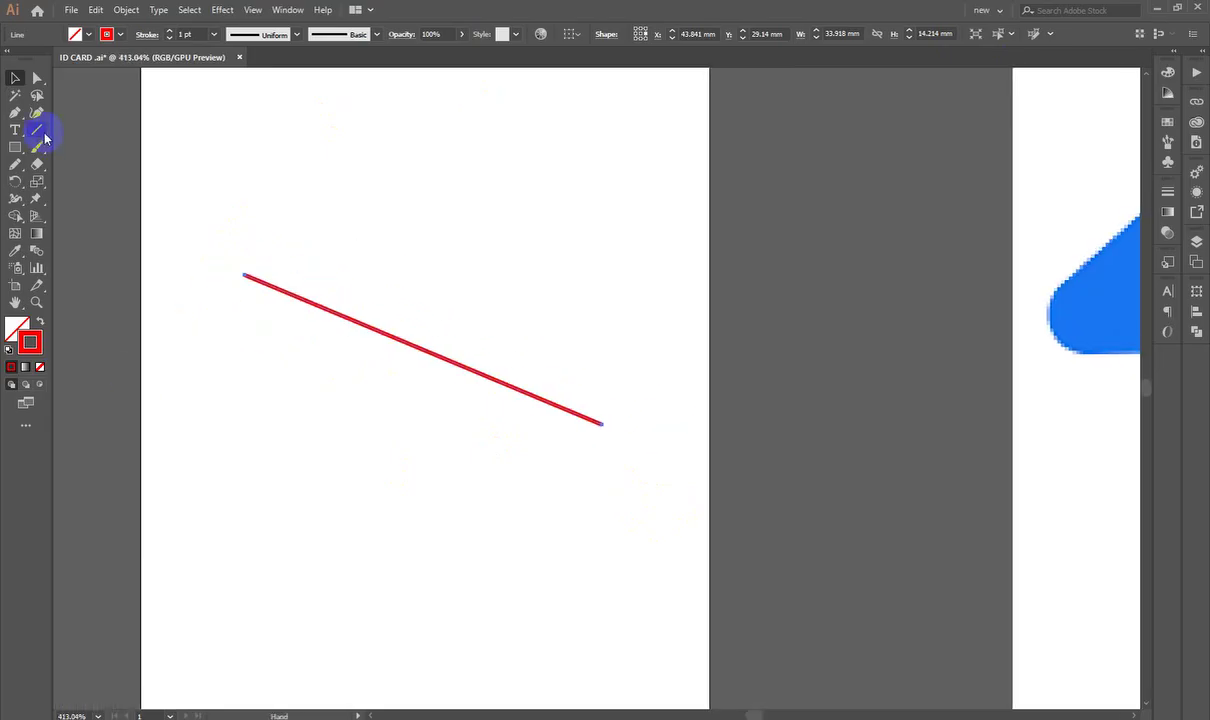
pyautogui.moveTo(285, 228); pyautogui.dragTo(669, 186)
pyautogui.moveTo(408, 493); pyautogui.dragTo(744, 478)
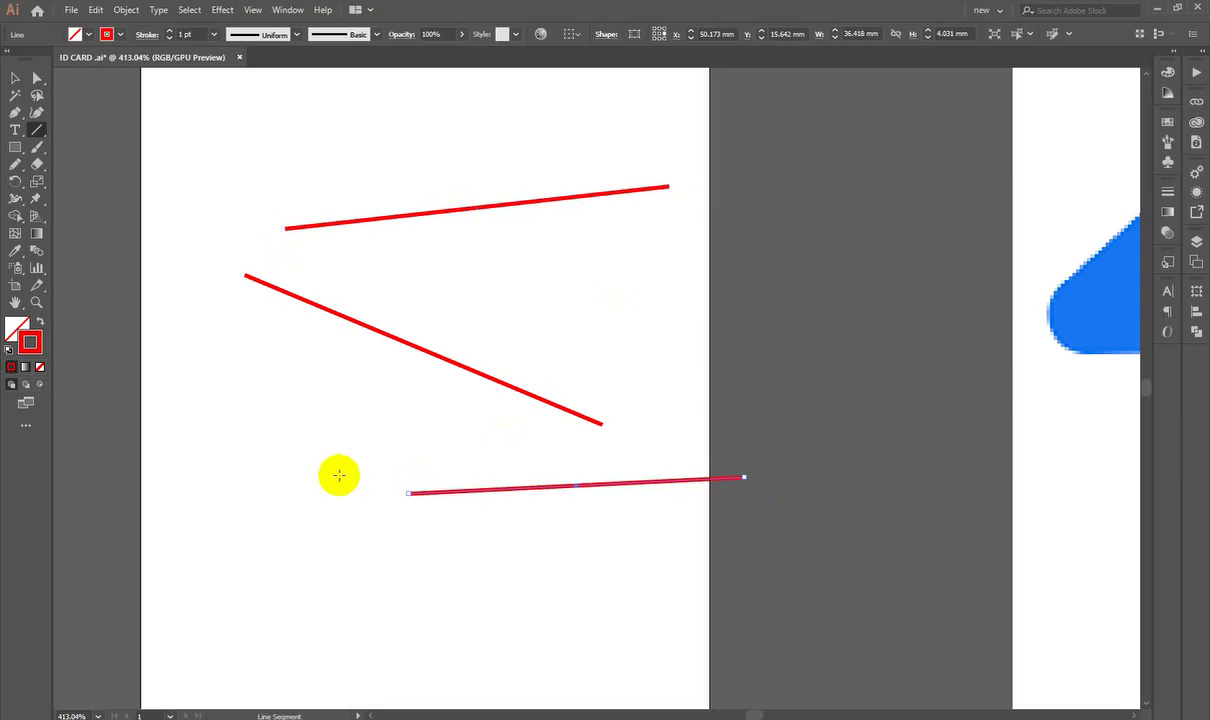
pyautogui.moveTo(282, 439); pyautogui.dragTo(281, 613)
pyautogui.moveTo(395, 419); pyautogui.dragTo(762, 493)
pyautogui.moveTo(750, 277); pyautogui.dragTo(673, 530)
pyautogui.moveTo(566, 252); pyautogui.dragTo(335, 307)
# Step: Check the stroke settings, then marquee-select all the red lines on the artboard
pyautogui.click(1166, 192)
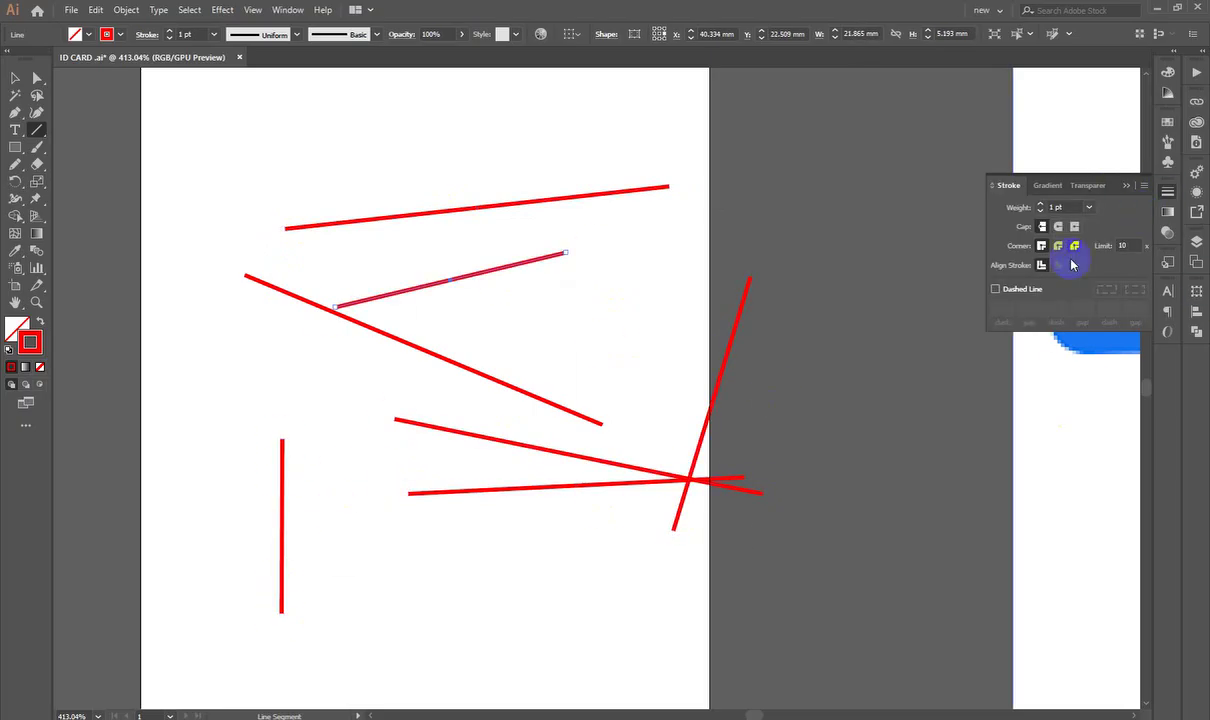
pyautogui.click(1166, 192)
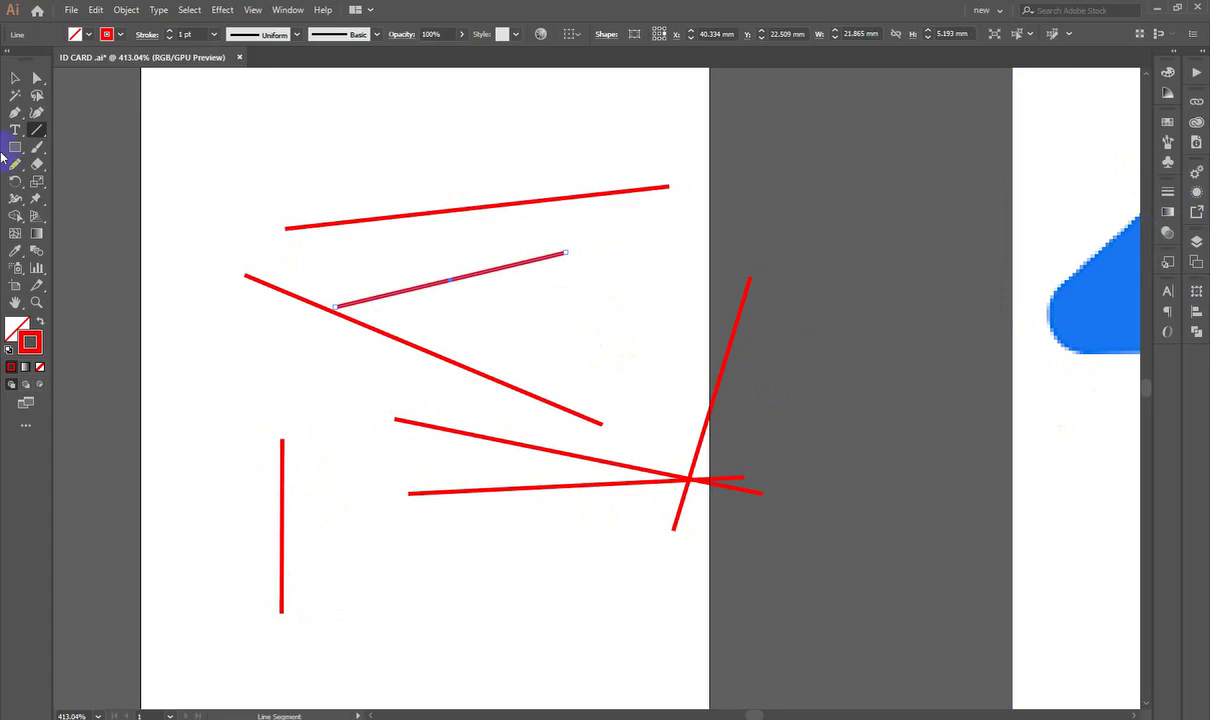
pyautogui.click(15, 77)
pyautogui.moveTo(143, 148); pyautogui.dragTo(660, 537)
# Step: Delete the selected red lines and draw three red arcs with the Arc Tool
pyautogui.press('Delete')
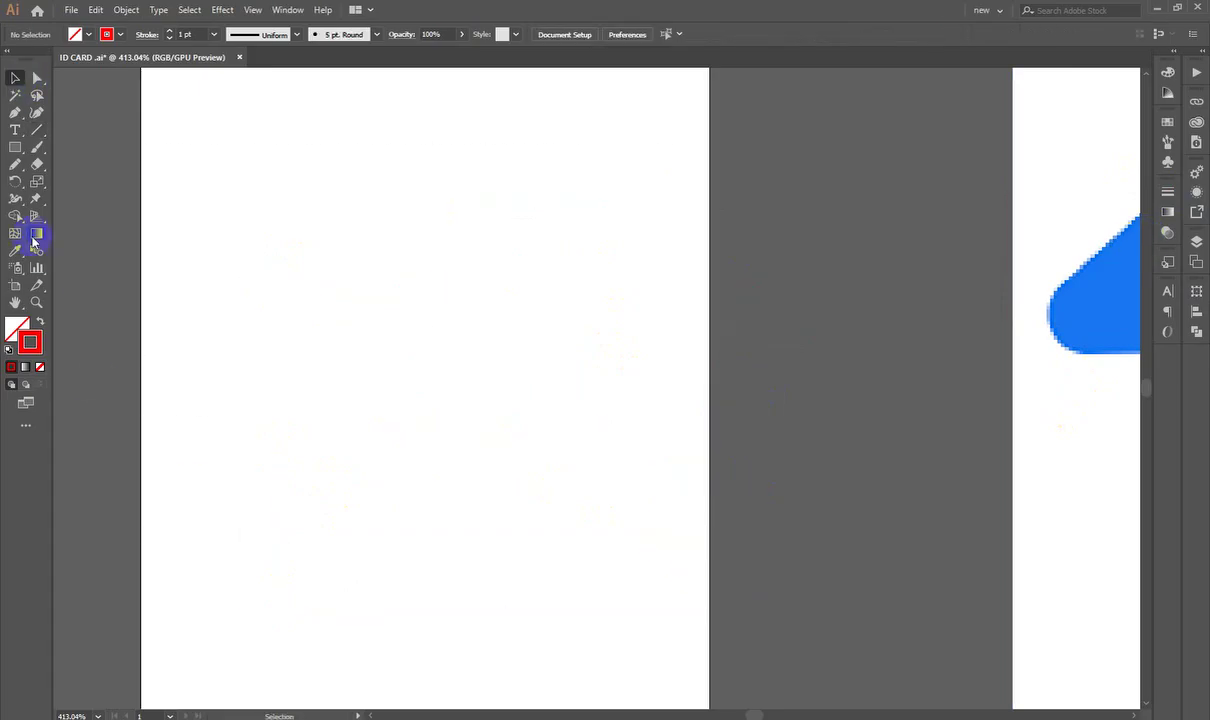
pyautogui.moveTo(37, 130); pyautogui.dragTo(93, 148)
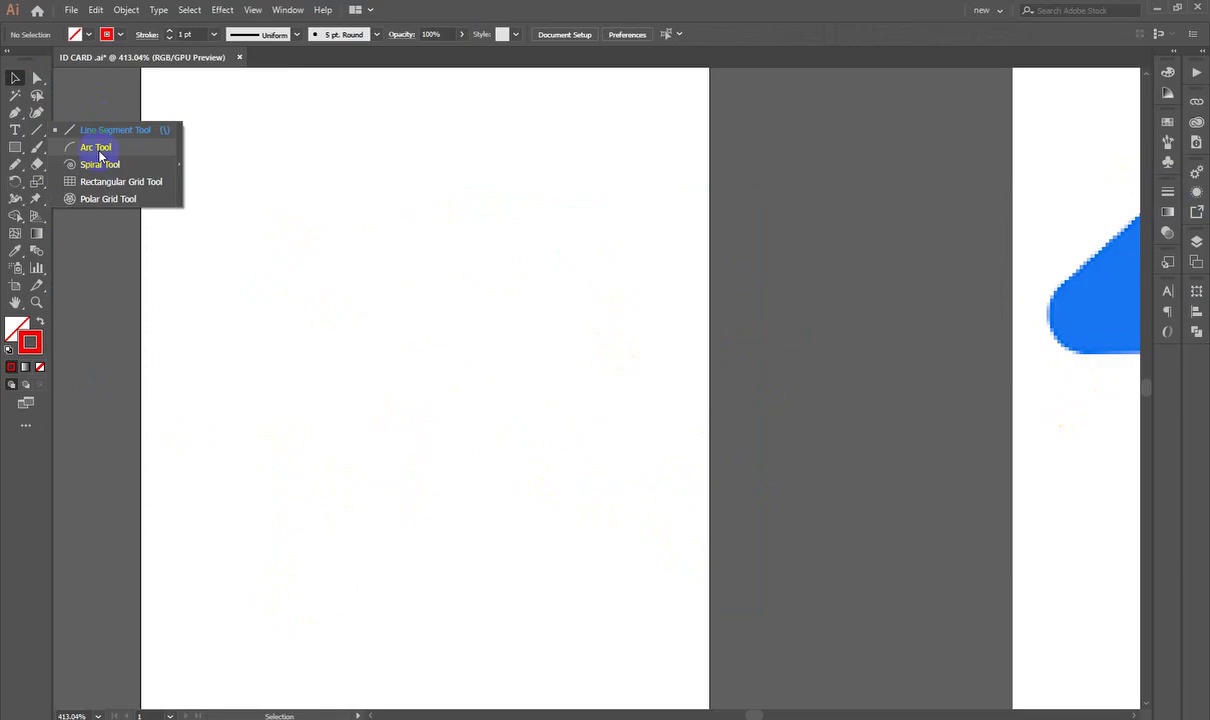
pyautogui.click(97, 148)
pyautogui.moveTo(230, 459); pyautogui.dragTo(540, 285)
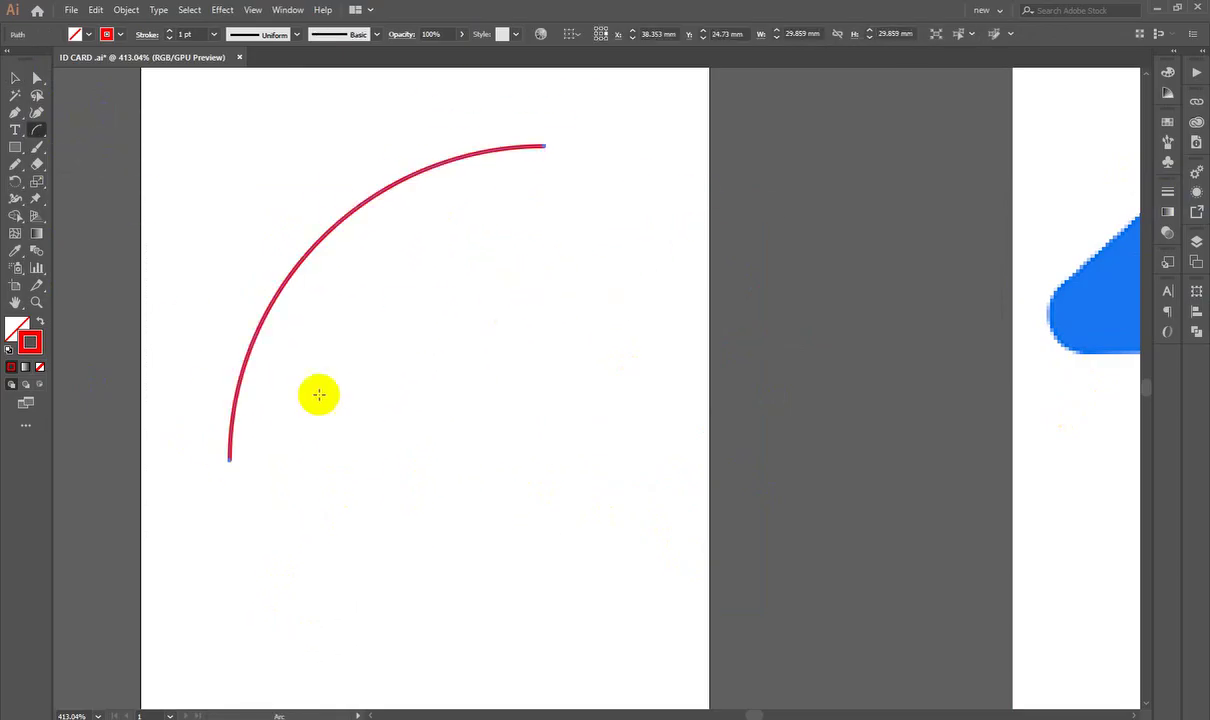
pyautogui.moveTo(498, 237); pyautogui.dragTo(809, 547)
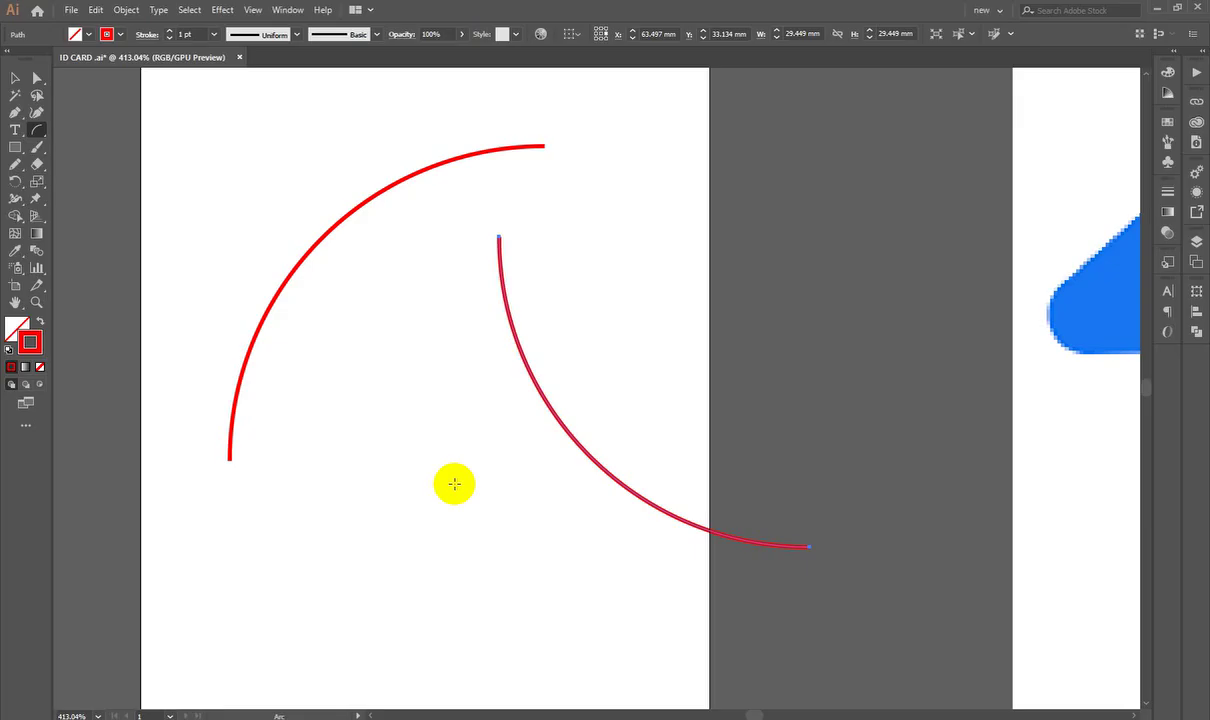
pyautogui.moveTo(454, 484)
pyautogui.mouseDown()
pyautogui.moveTo(429, 351)
pyautogui.moveTo(418, 462)
pyautogui.moveTo(531, 293)
pyautogui.mouseUp()
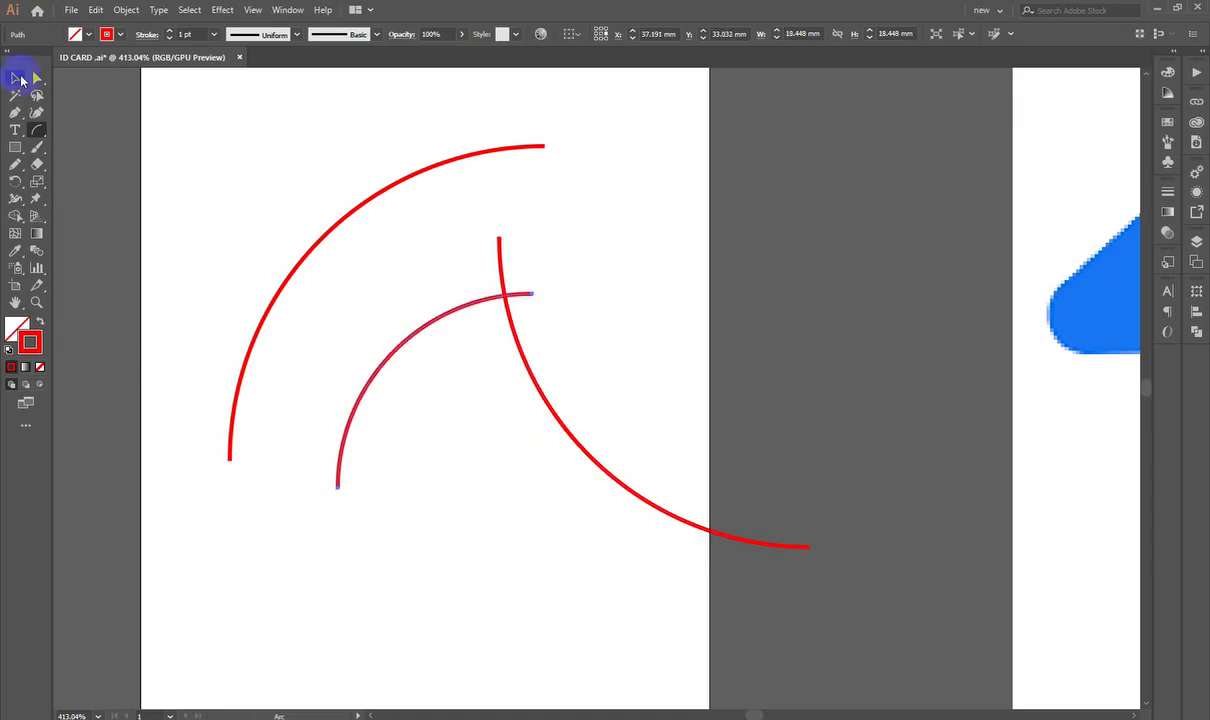
# Step: Draw a large red spiral in the artboard's lower left with the Spiral Tool
pyautogui.click(15, 77)
pyautogui.click(37, 130)
pyautogui.click(85, 164)
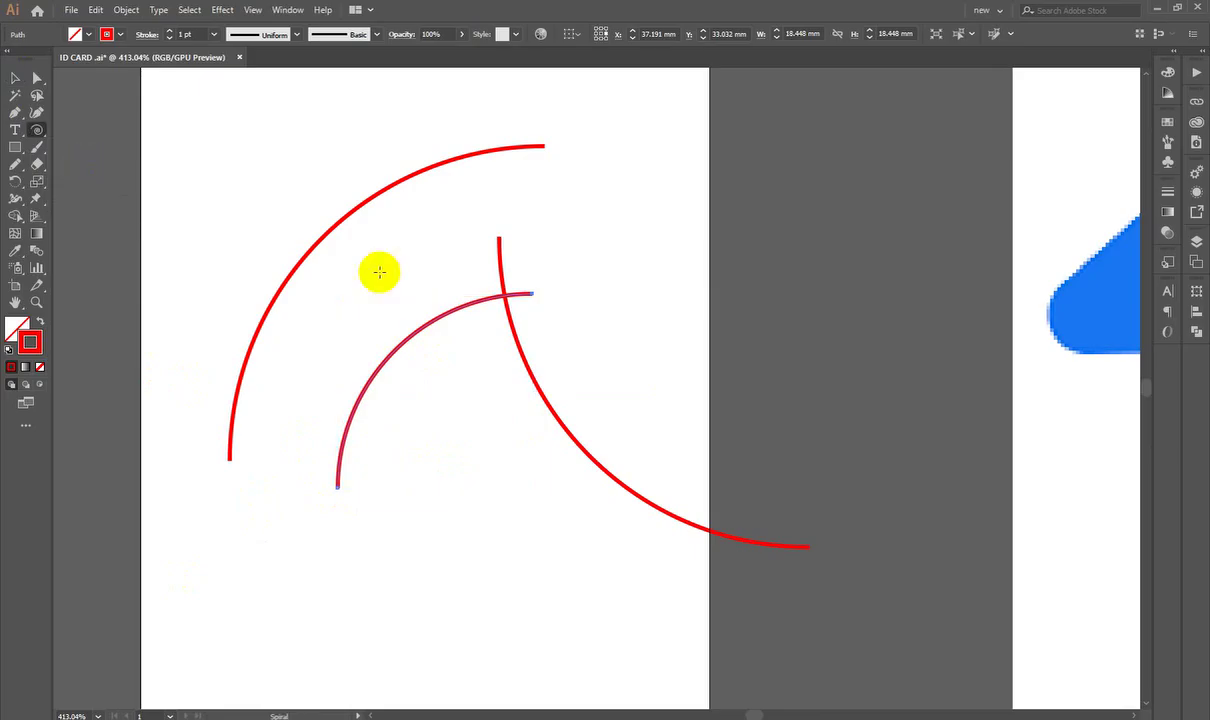
pyautogui.scroll(-3, 520, 430)
pyautogui.hscroll(-2, 520, 430)
pyautogui.moveTo(425, 447); pyautogui.dragTo(592, 550)
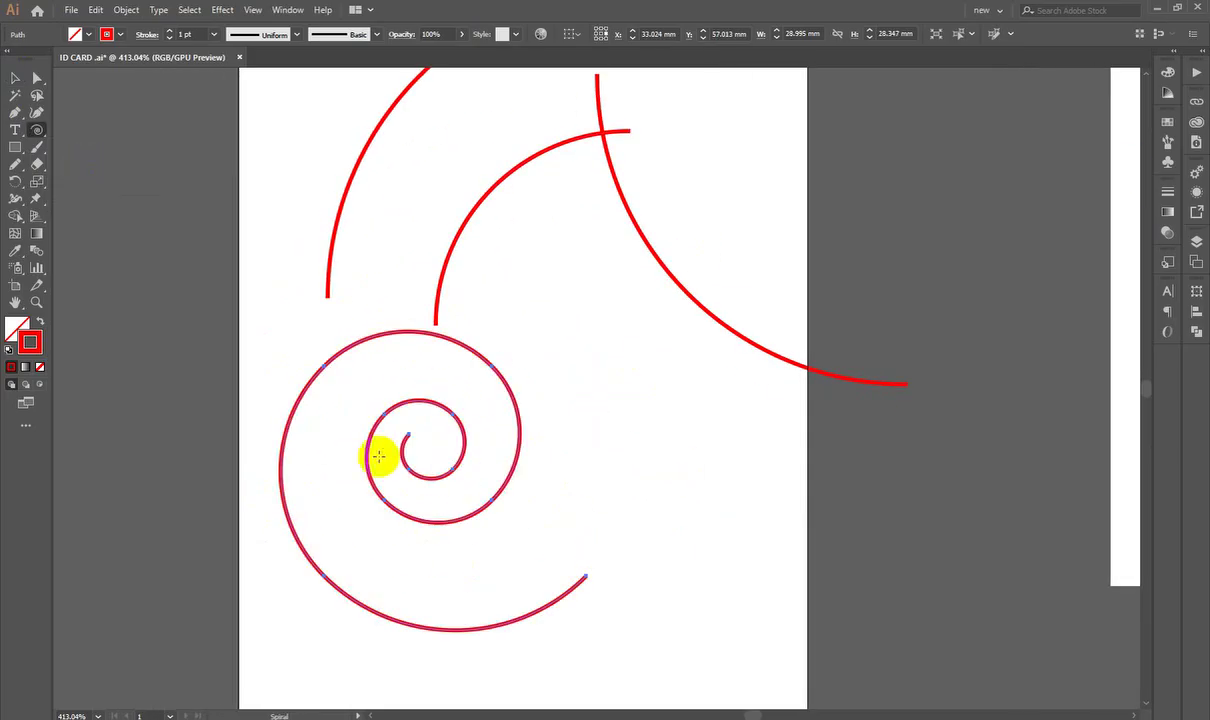
# Step: Draw a red 6-by-6 rectangular grid in empty space above the artboard
pyautogui.click(36, 130)
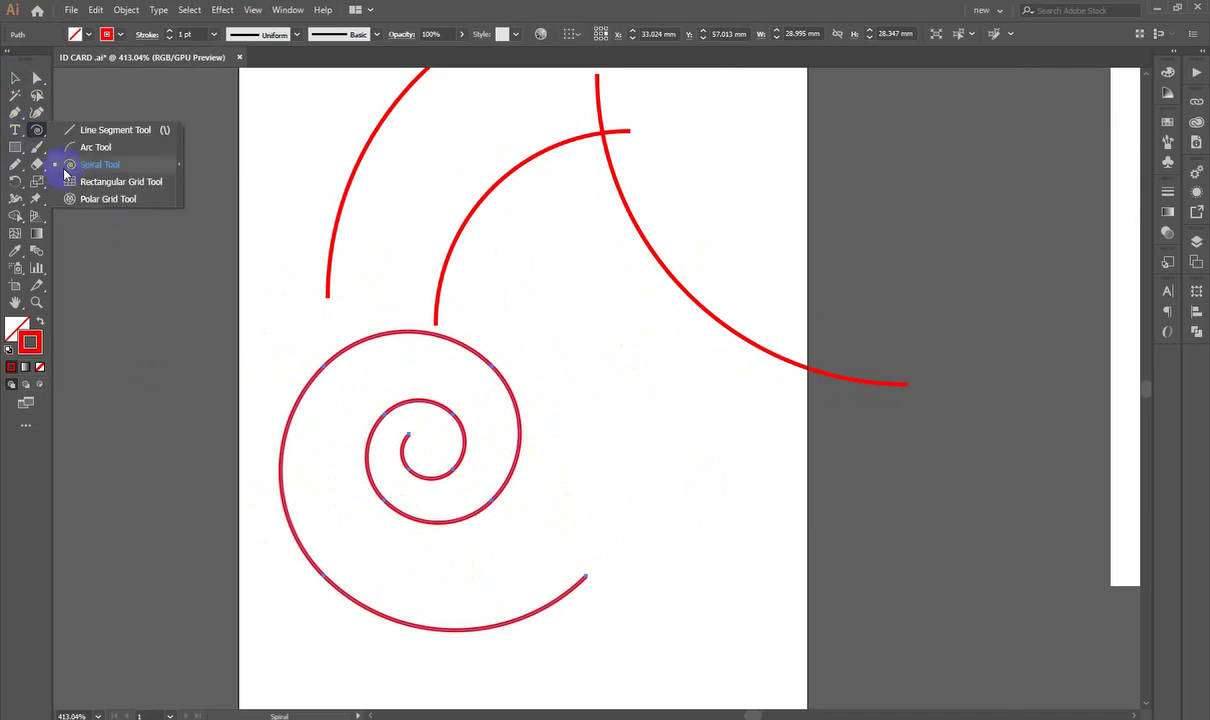
pyautogui.click(72, 185)
pyautogui.scroll(2, 626, 328)
pyautogui.moveTo(843, 245); pyautogui.dragTo(426, 311)
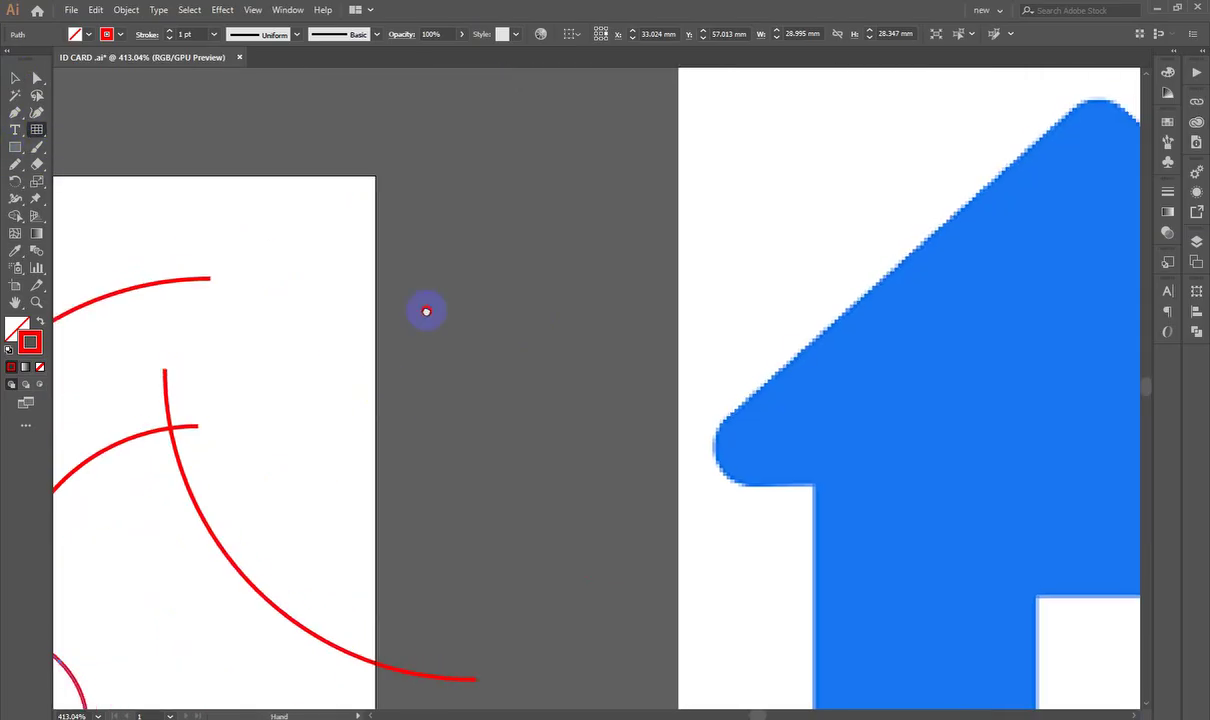
pyautogui.moveTo(300, 300); pyautogui.dragTo(998, 443)
pyautogui.moveTo(508, 384); pyautogui.dragTo(870, 274)
pyautogui.moveTo(600, 117); pyautogui.dragTo(256, 192)
pyautogui.moveTo(300, 123); pyautogui.dragTo(911, 350)
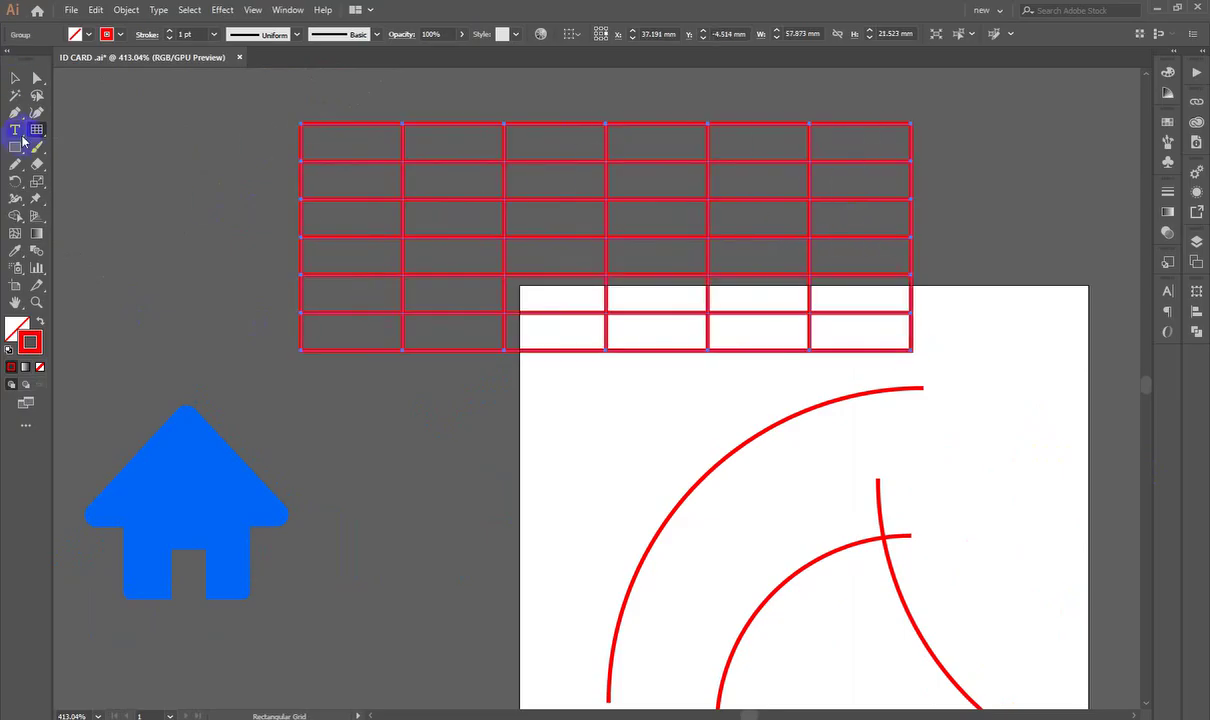
# Step: Draw a red polar grid at the artboard's left edge
pyautogui.moveTo(36, 130); pyautogui.dragTo(80, 200)
pyautogui.moveTo(456, 398); pyautogui.dragTo(506, 118)
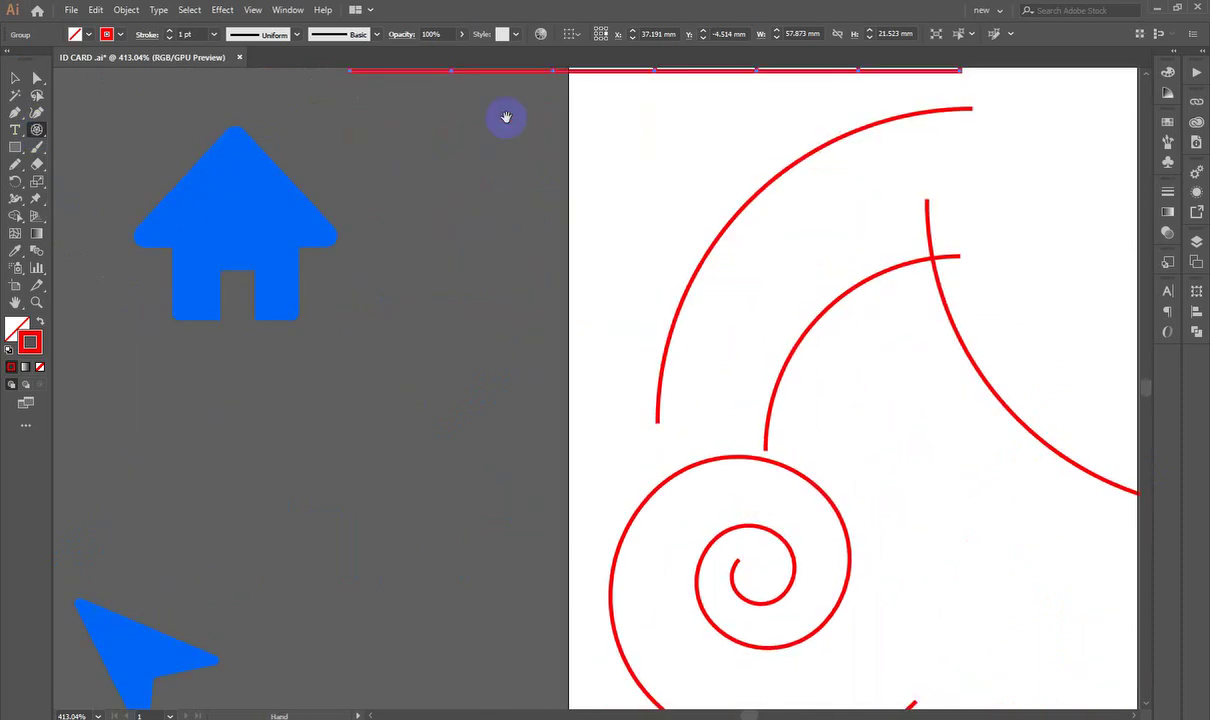
pyautogui.moveTo(502, 375)
pyautogui.mouseDown()
pyautogui.moveTo(559, 378)
pyautogui.moveTo(689, 535)
pyautogui.mouseUp()
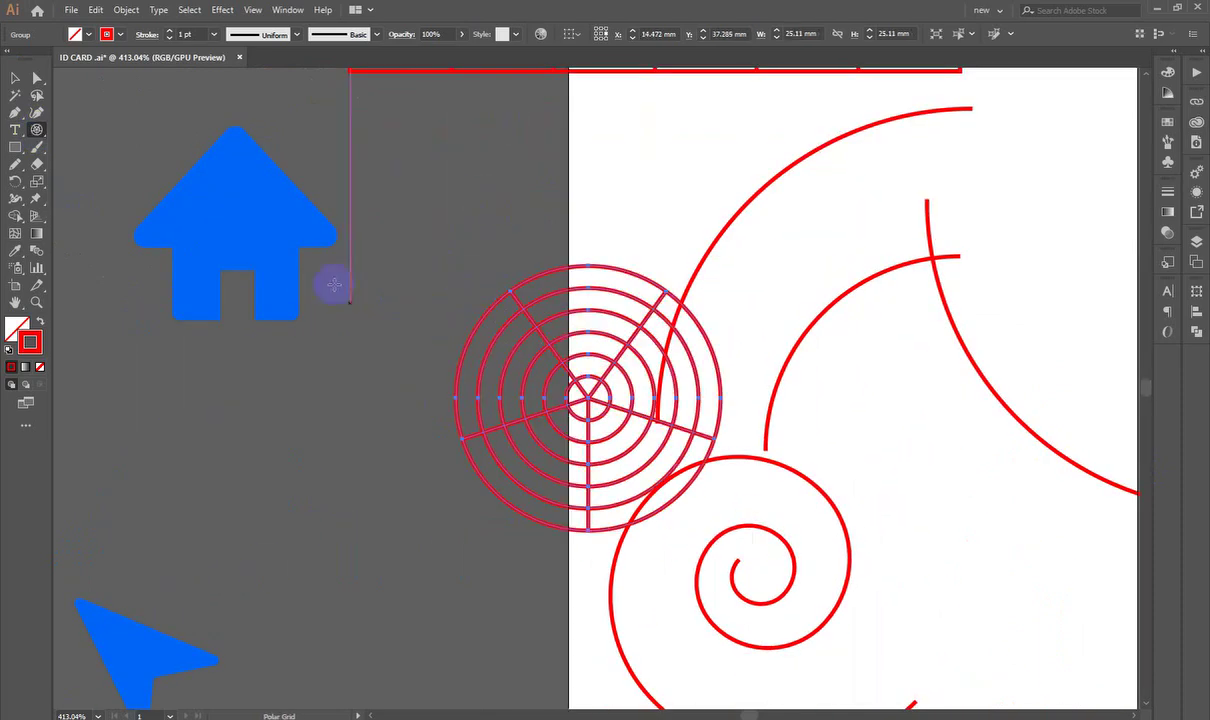
# Step: Select and delete the polar grid, spiral and arcs, keeping the rectangular grid
pyautogui.click(15, 78)
pyautogui.scroll(-10, 473, 389)
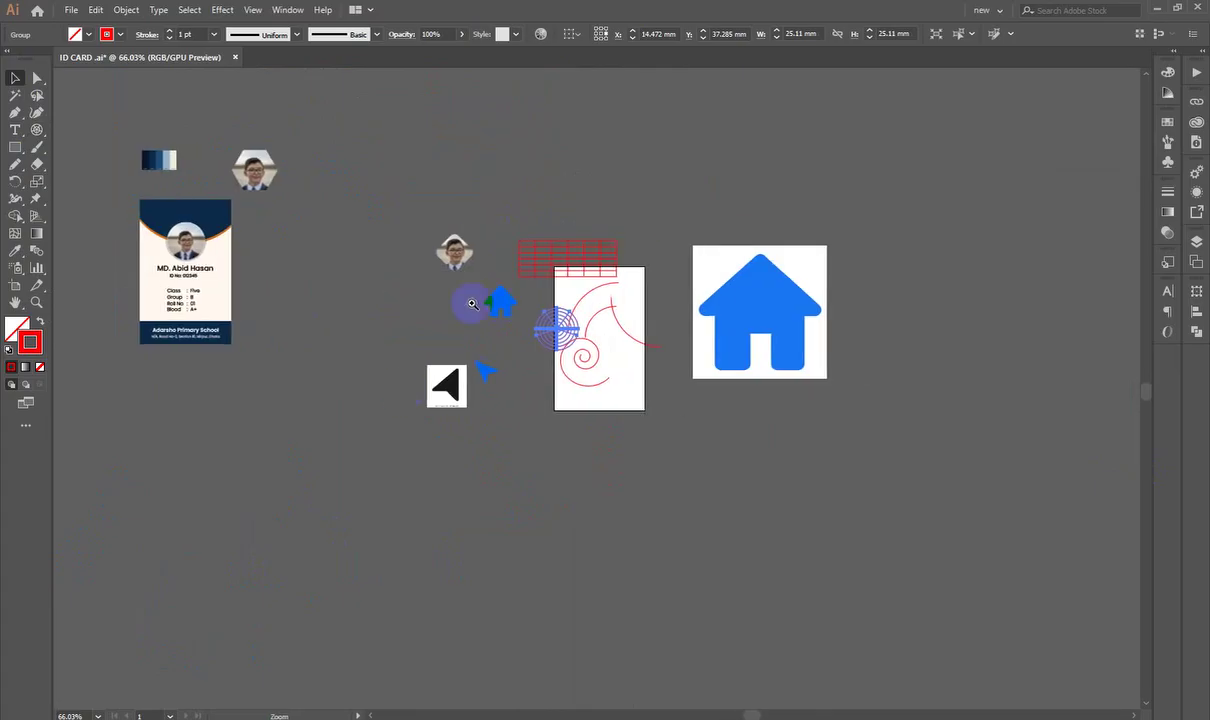
pyautogui.scroll(6, 472, 303)
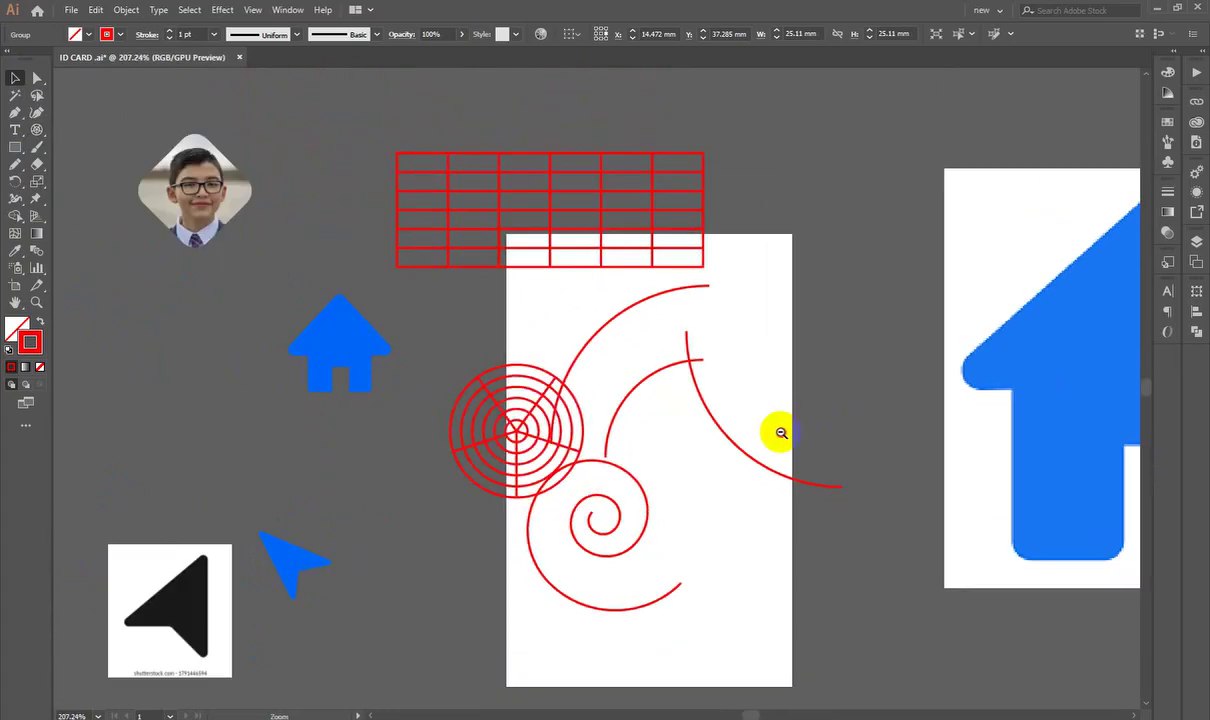
pyautogui.scroll(-2, 700, 425)
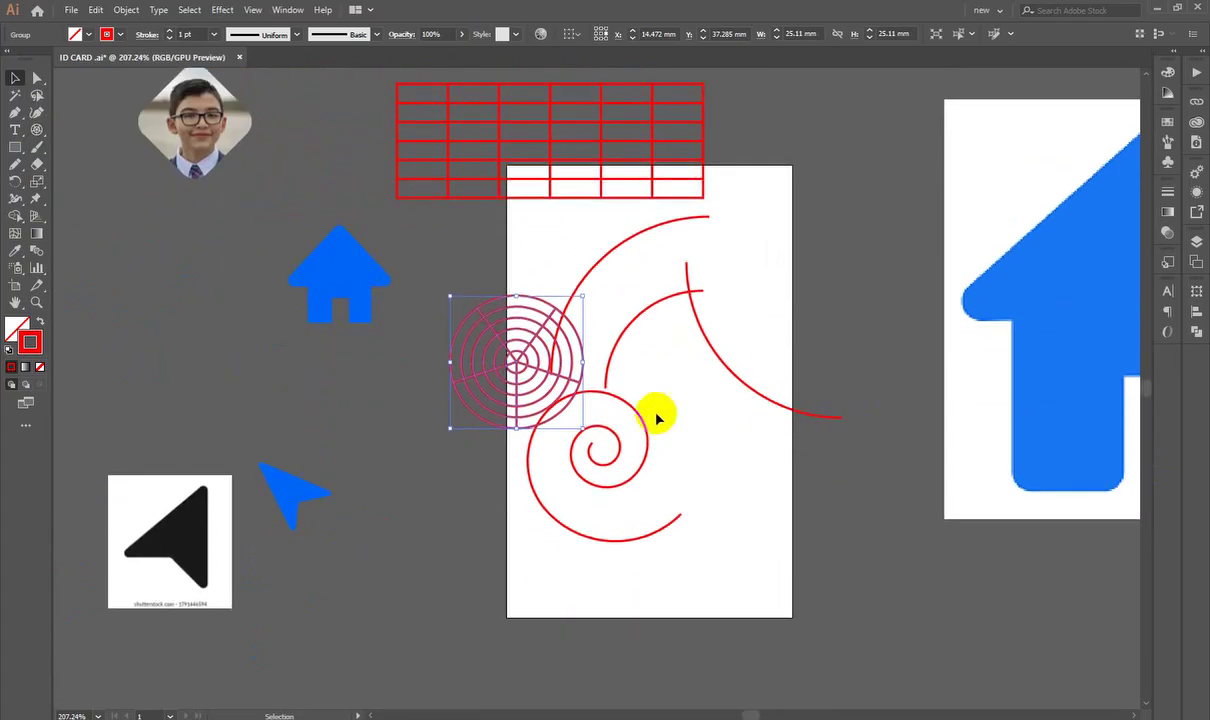
pyautogui.moveTo(460, 296); pyautogui.dragTo(751, 597)
pyautogui.press('Delete')
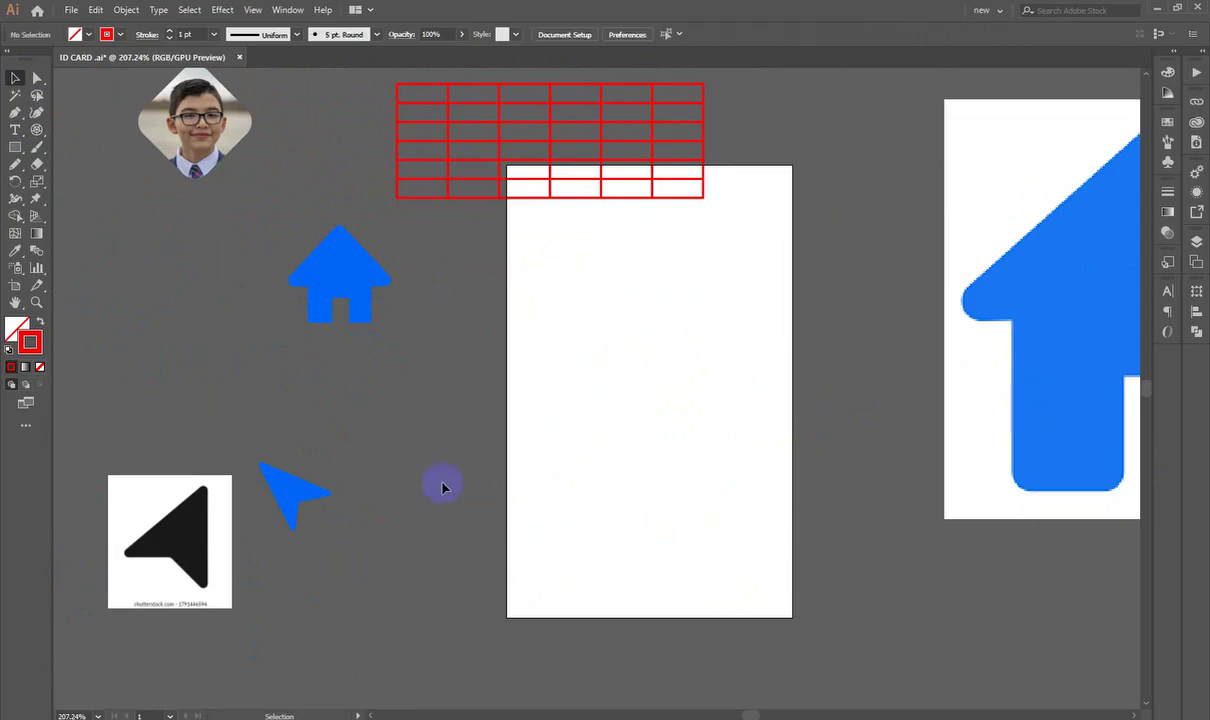
# Step: Delete the arrow image and blue arrow, restoring the blue house after accidentally deleting it
pyautogui.moveTo(440, 485); pyautogui.dragTo(230, 540)
pyautogui.press('Delete')
pyautogui.moveTo(384, 394); pyautogui.dragTo(365, 305)
pyautogui.press('Delete')
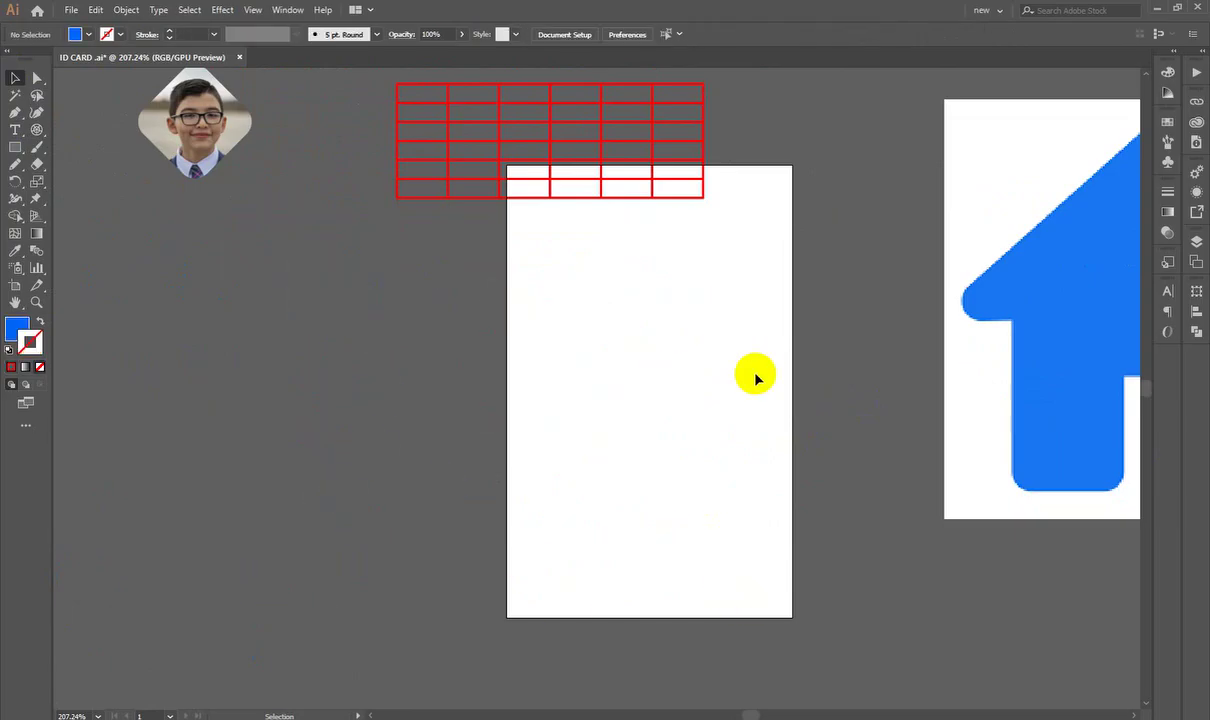
pyautogui.hotkey('ctrl', 'z')
pyautogui.scroll(1, 735, 405)
pyautogui.moveTo(735, 405); pyautogui.dragTo(588, 520)
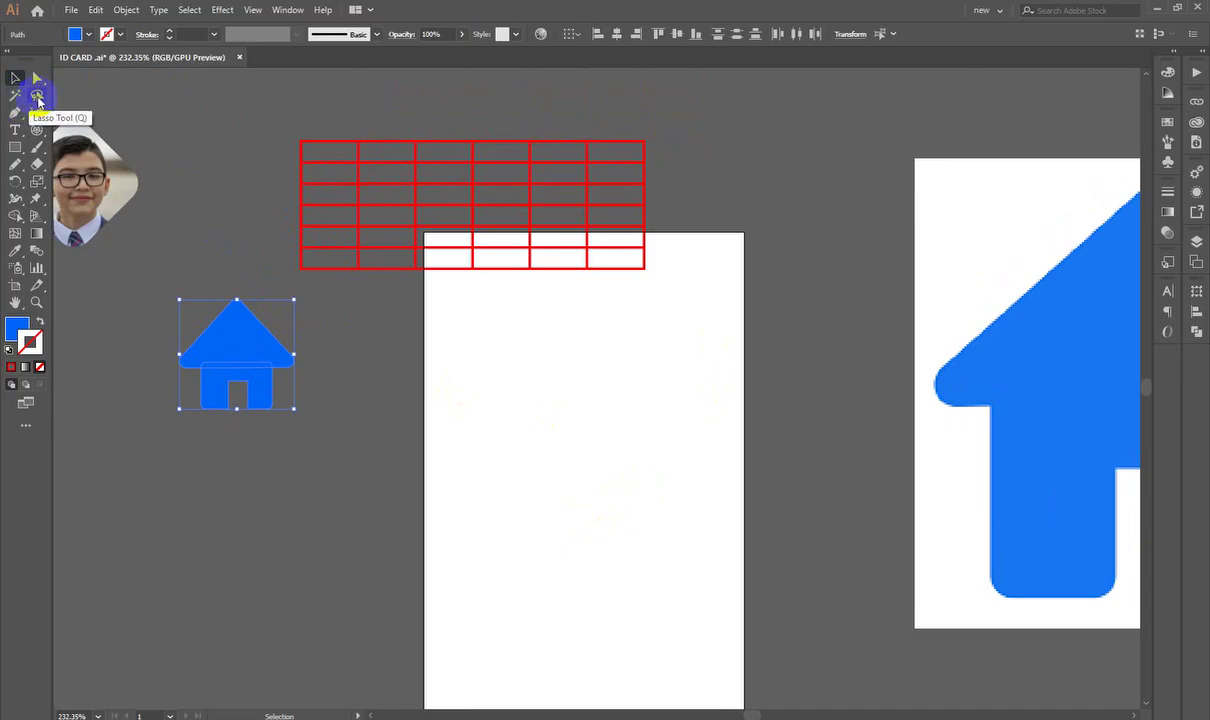
# Step: Make the stroke colour active and open the Character panel, browsing the Window panel list
pyautogui.rightClick(15, 147)
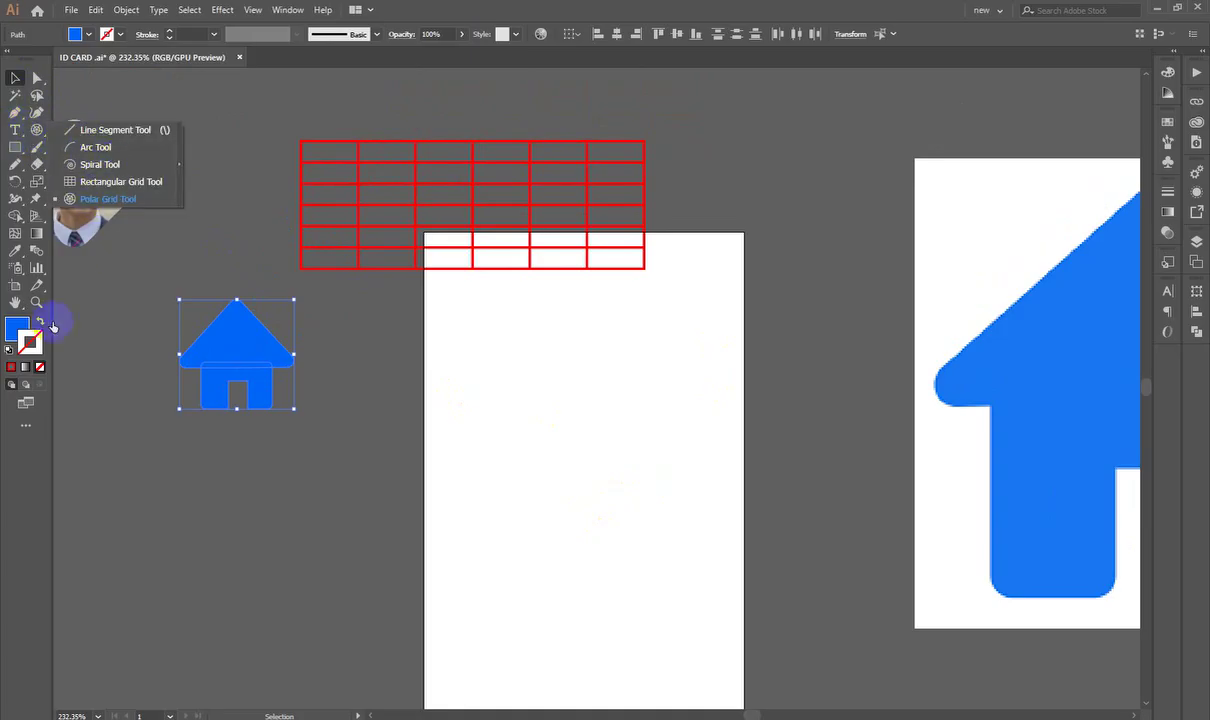
pyautogui.click(27, 342)
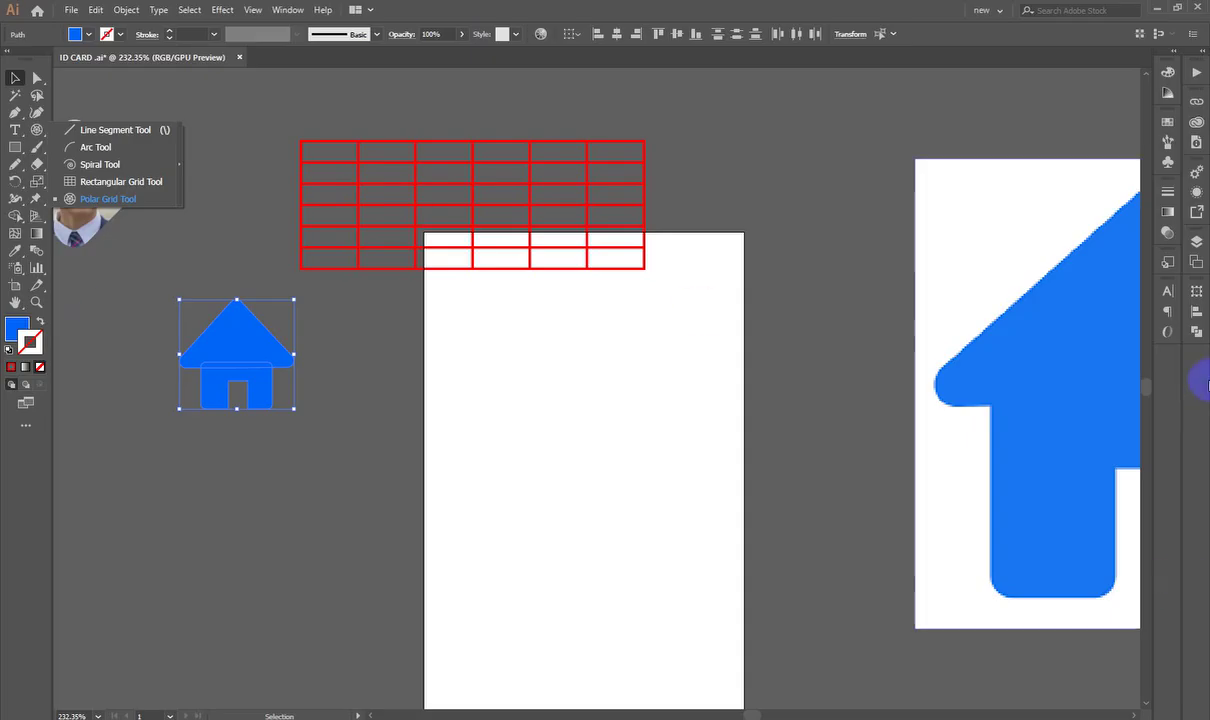
pyautogui.click(1167, 290)
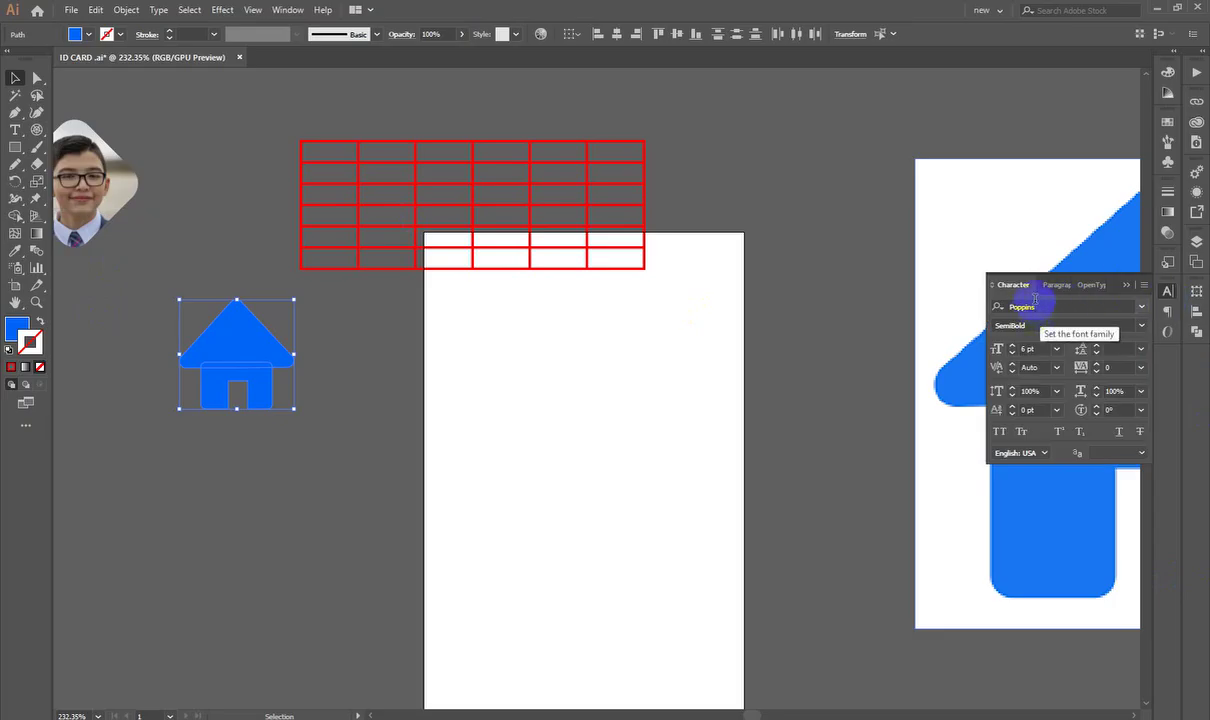
pyautogui.click(287, 10)
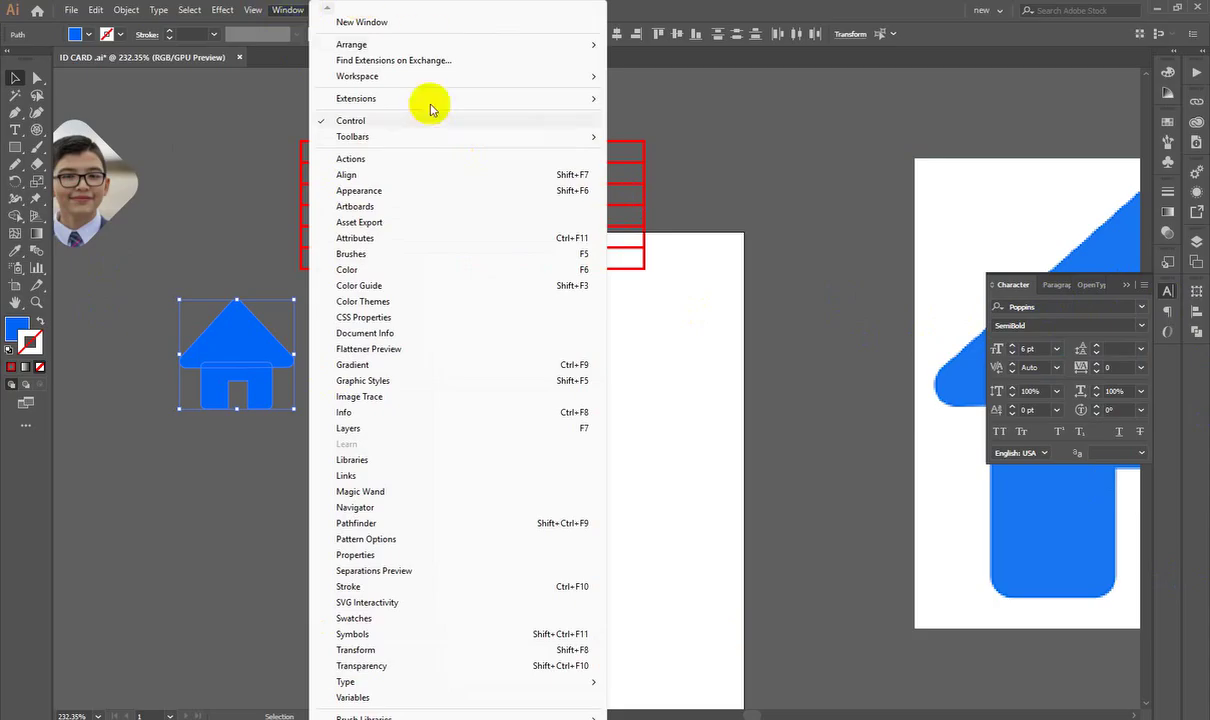
pyautogui.moveTo(365, 681)
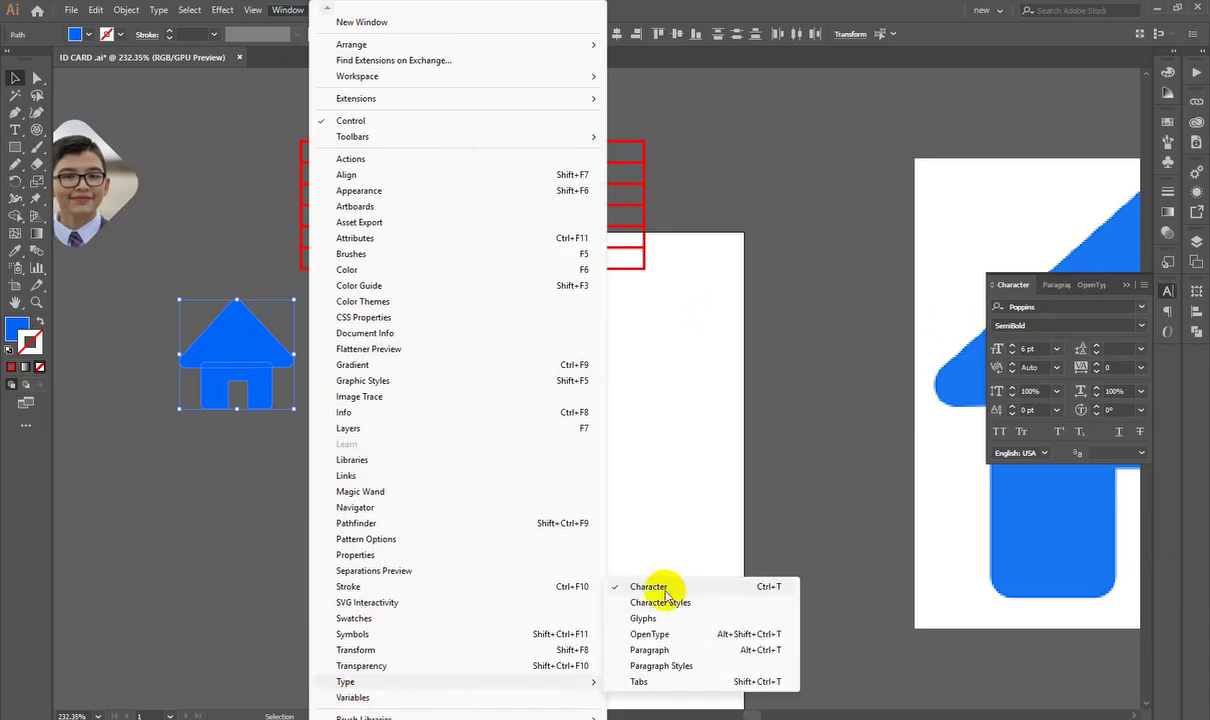
pyautogui.click(845, 316)
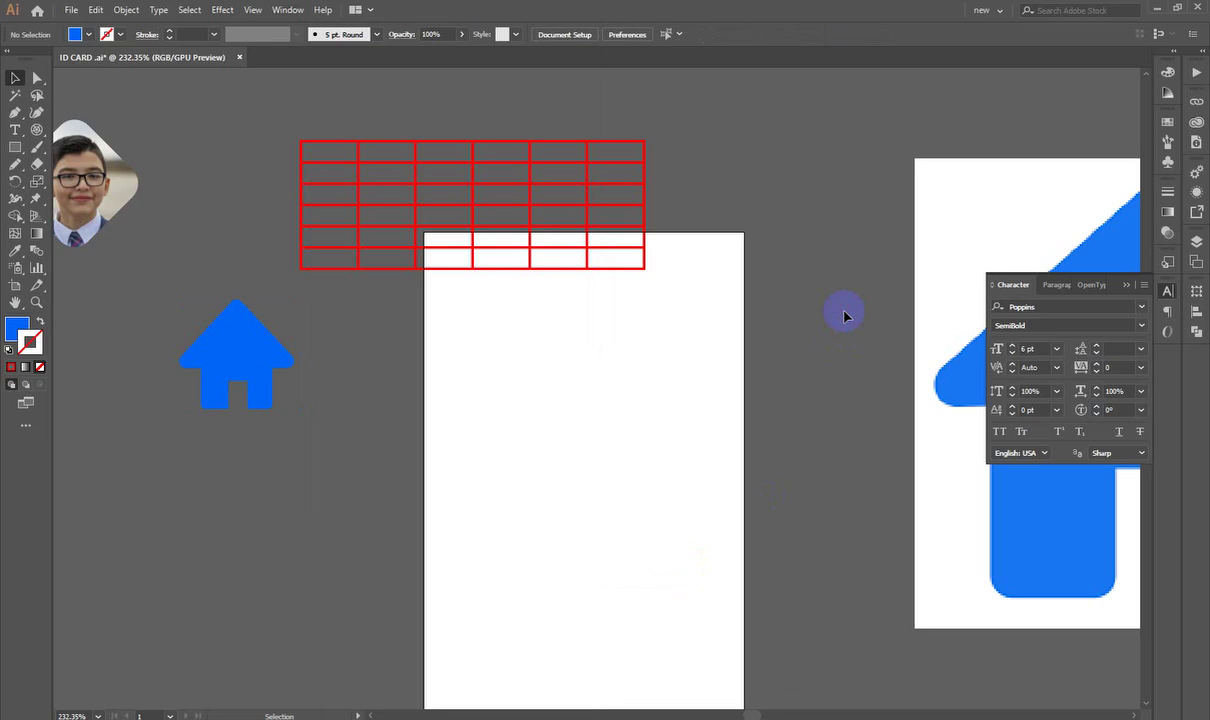
# Step: Close the Character panel and zoom in on the artboard artwork
pyautogui.scroll(-3, 828, 323)
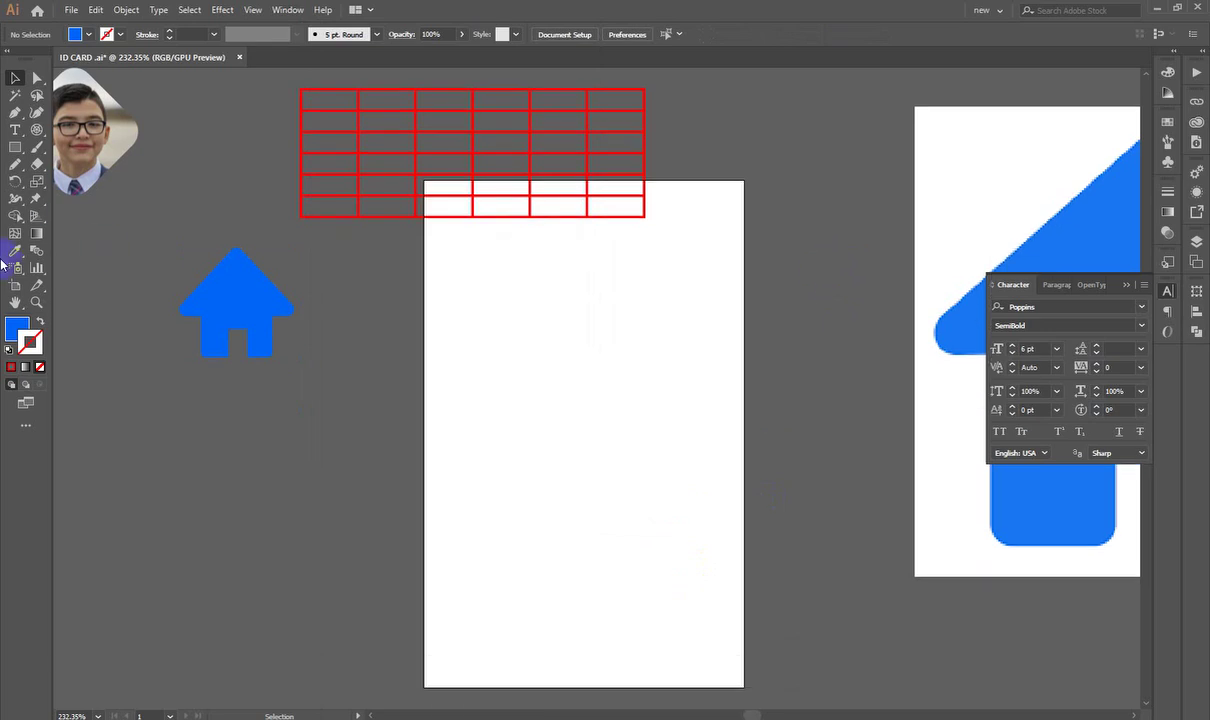
pyautogui.moveTo(836, 315); pyautogui.dragTo(766, 413)
pyautogui.keyDown('alt'); pyautogui.click(766, 413); pyautogui.keyUp('alt')
pyautogui.moveTo(497, 486); pyautogui.dragTo(481, 420)
pyautogui.click(287, 10)
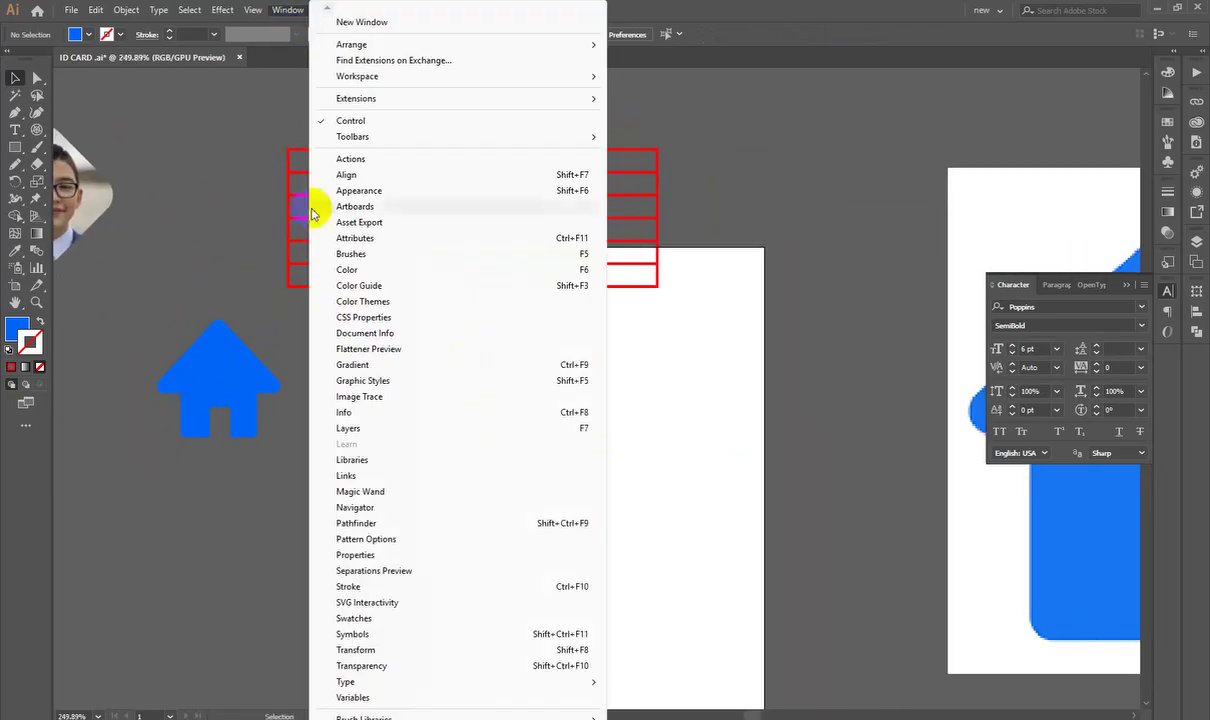
pyautogui.moveTo(348, 683)
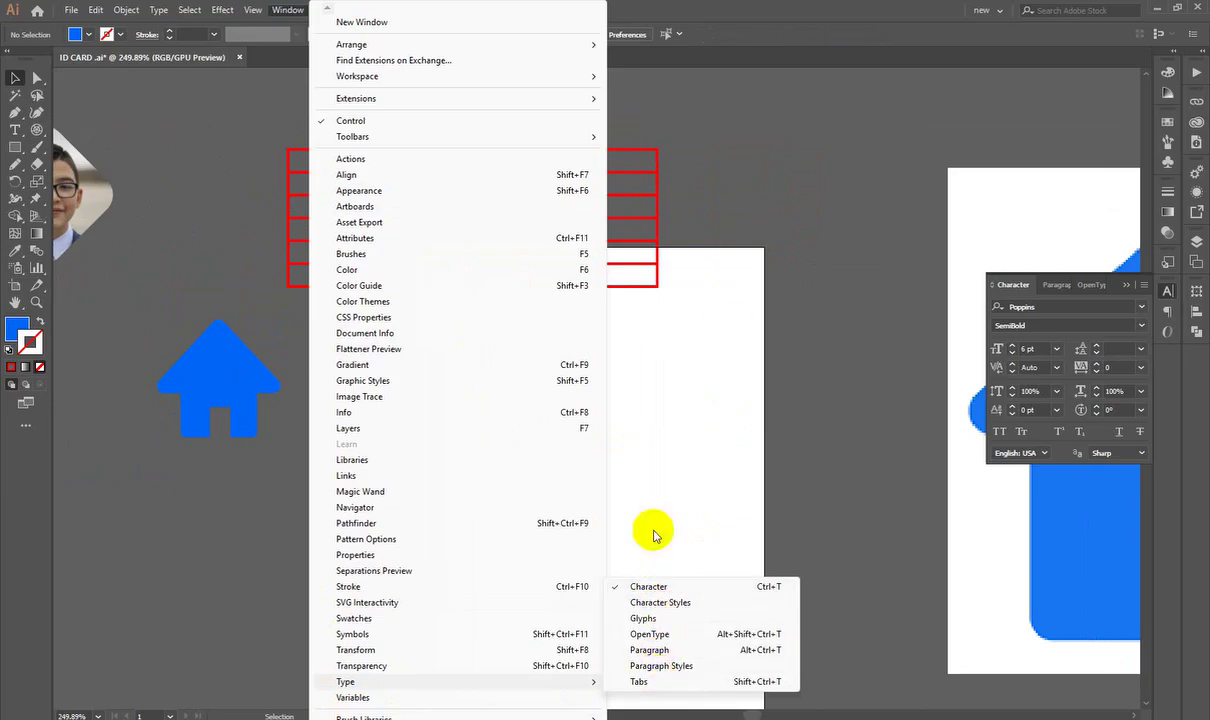
pyautogui.click(804, 245)
pyautogui.scroll(-1, 790, 270)
pyautogui.click(1165, 290)
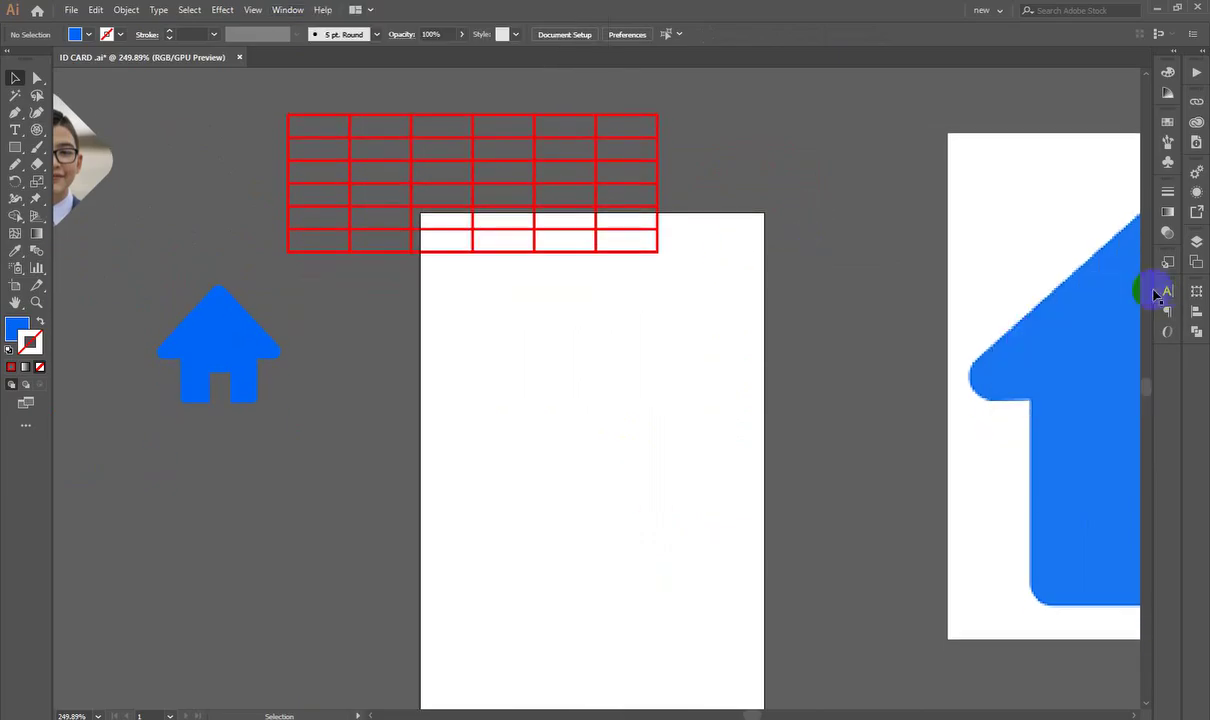
pyautogui.keyDown('ctrl'); pyautogui.click(360, 338); pyautogui.keyUp('ctrl')
pyautogui.moveTo(417, 370); pyautogui.dragTo(522, 340)
pyautogui.hscroll(3, 791, 297)
# Step: Select the red rectangular grid and shrink it around its centre, then deselect it
pyautogui.scroll(-2, 659, 332)
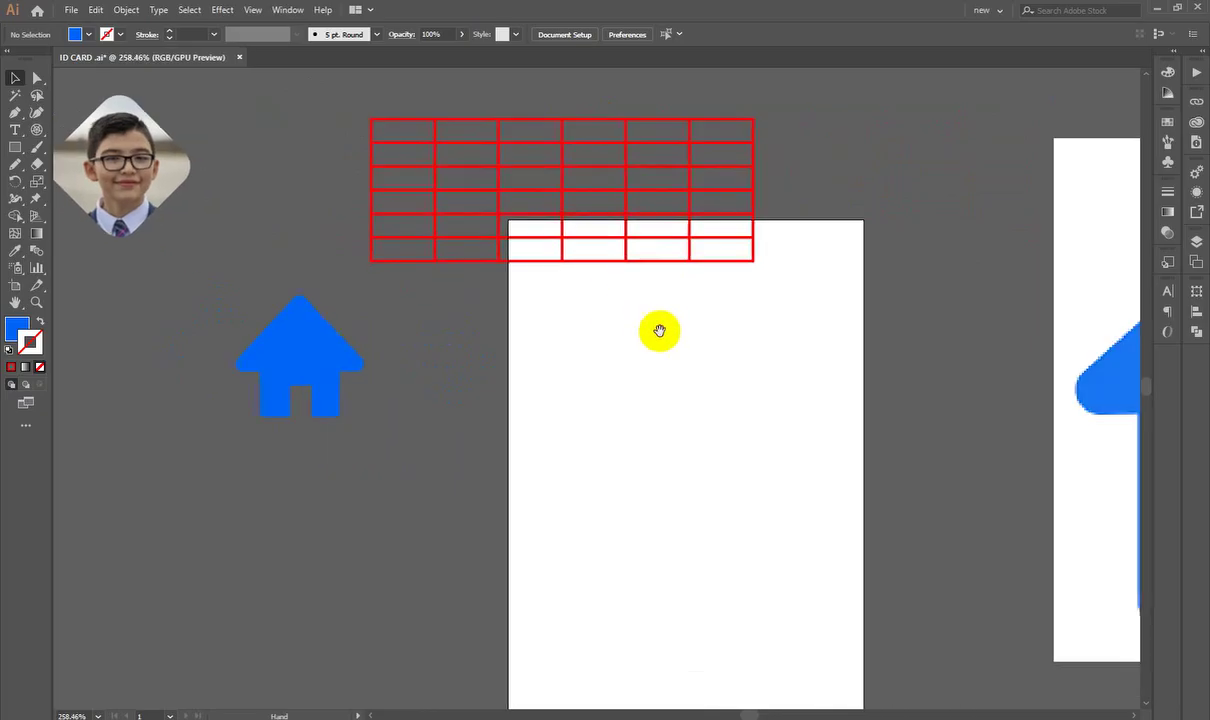
pyautogui.moveTo(567, 270); pyautogui.dragTo(752, 402)
pyautogui.moveTo(878, 382); pyautogui.dragTo(822, 378)
pyautogui.click(894, 311)
# Step: Zoom in and out to check the resized grid, then switch to Chrome with Alt+Tab
pyautogui.scroll(3, 775, 354)
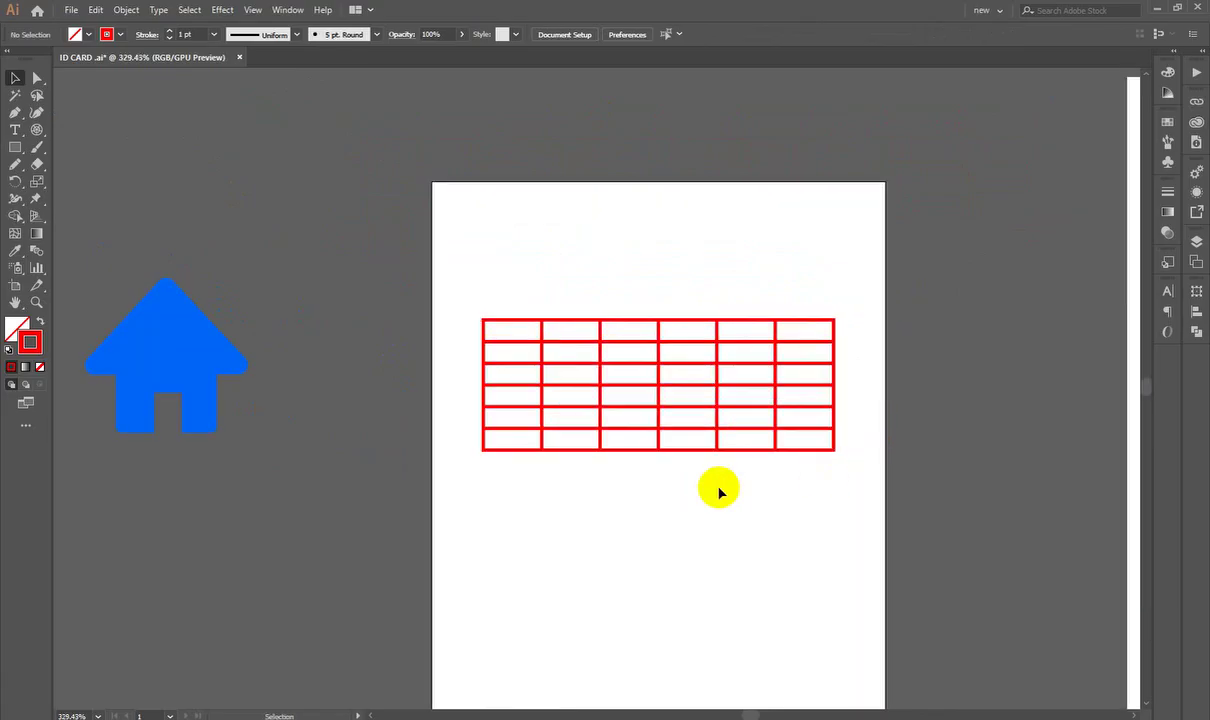
pyautogui.scroll(-4, 751, 540)
pyautogui.scroll(4, 751, 540)
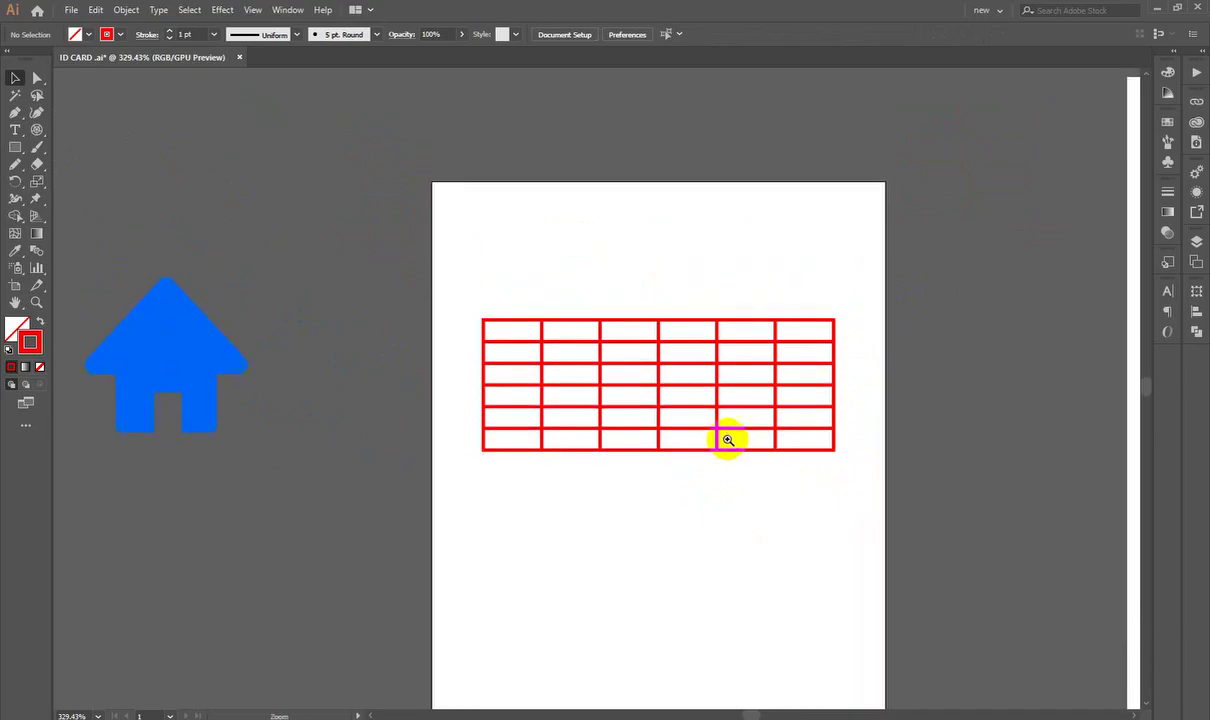
pyautogui.moveTo(641, 373); pyautogui.dragTo(676, 430)
pyautogui.moveTo(700, 550); pyautogui.dragTo(618, 472)
pyautogui.scroll(1, 619, 470)
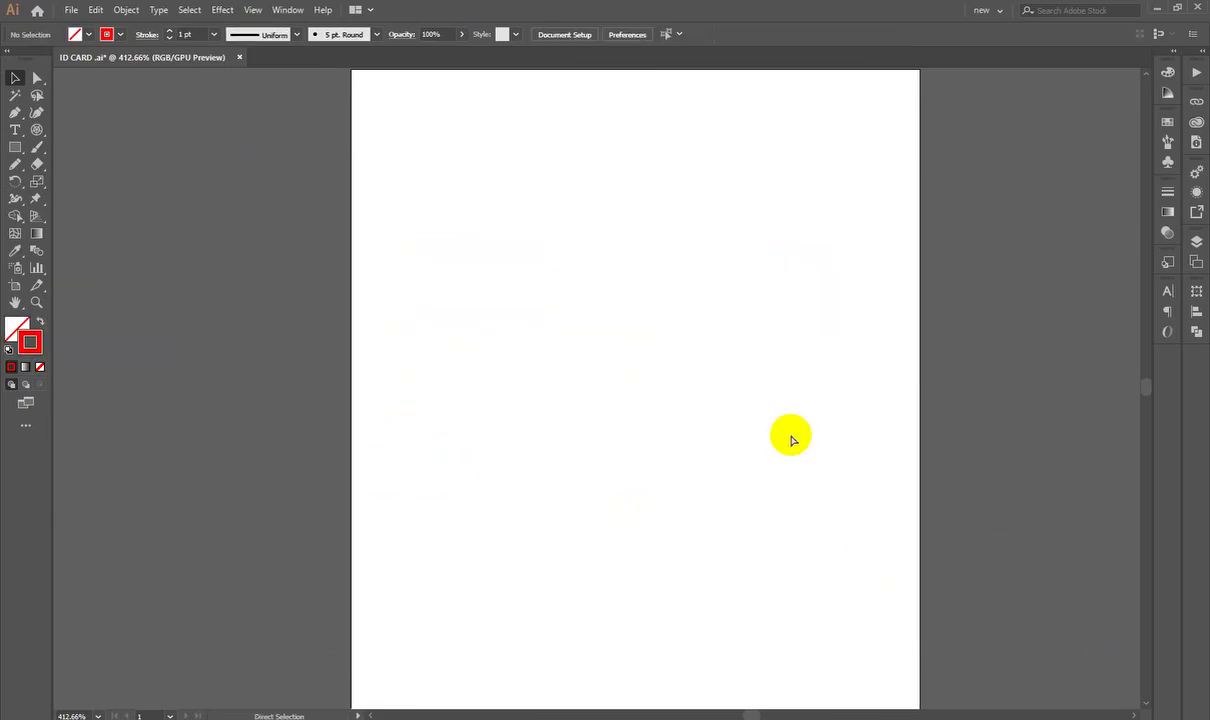
pyautogui.scroll(-5, 791, 438)
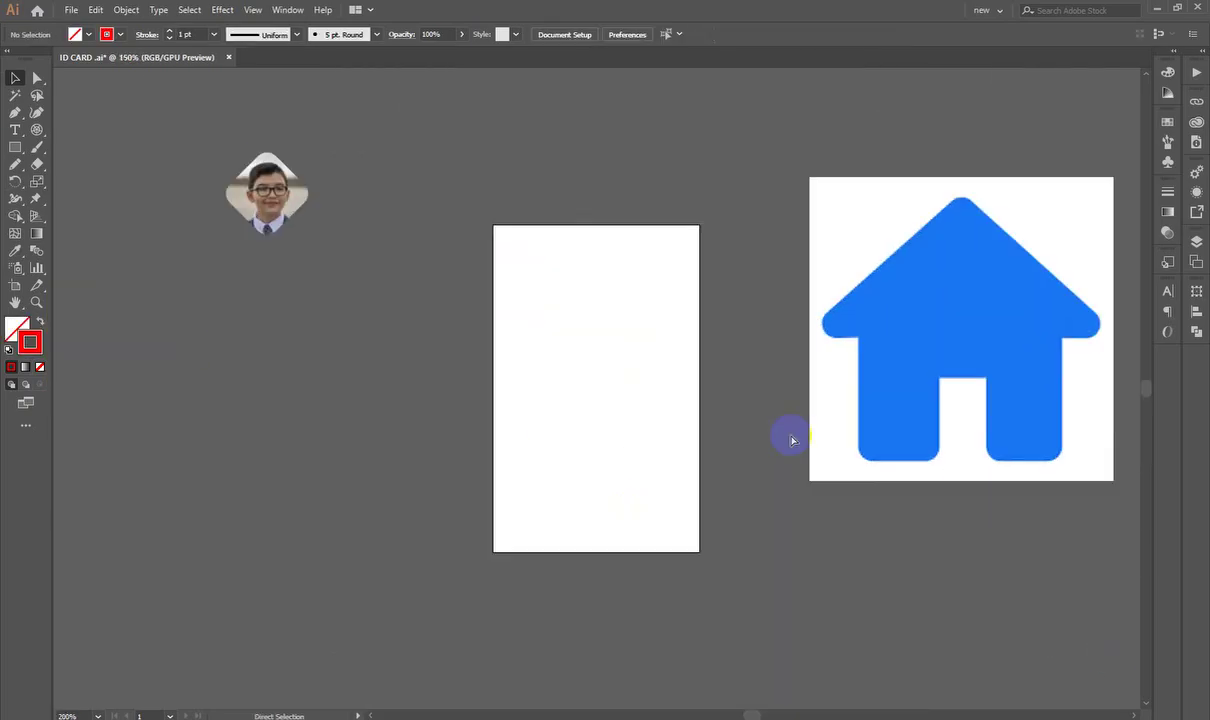
pyautogui.scroll(3, 791, 438)
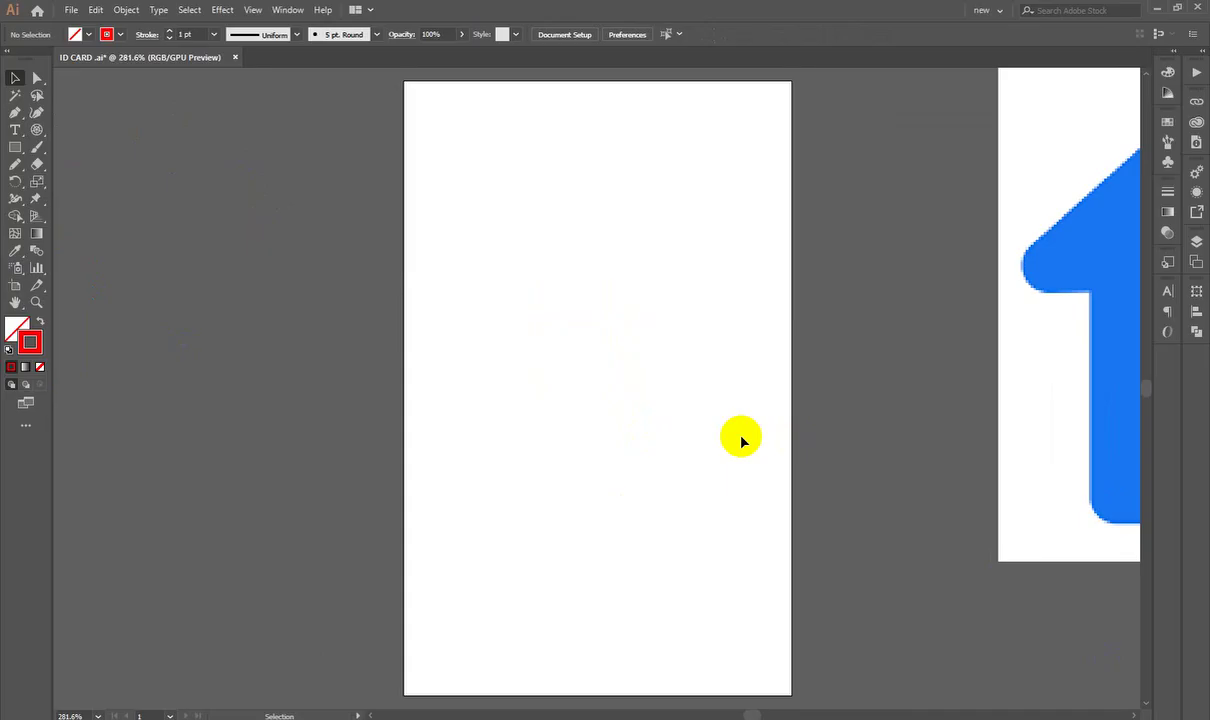
pyautogui.hotkey('alt', 'Tab')
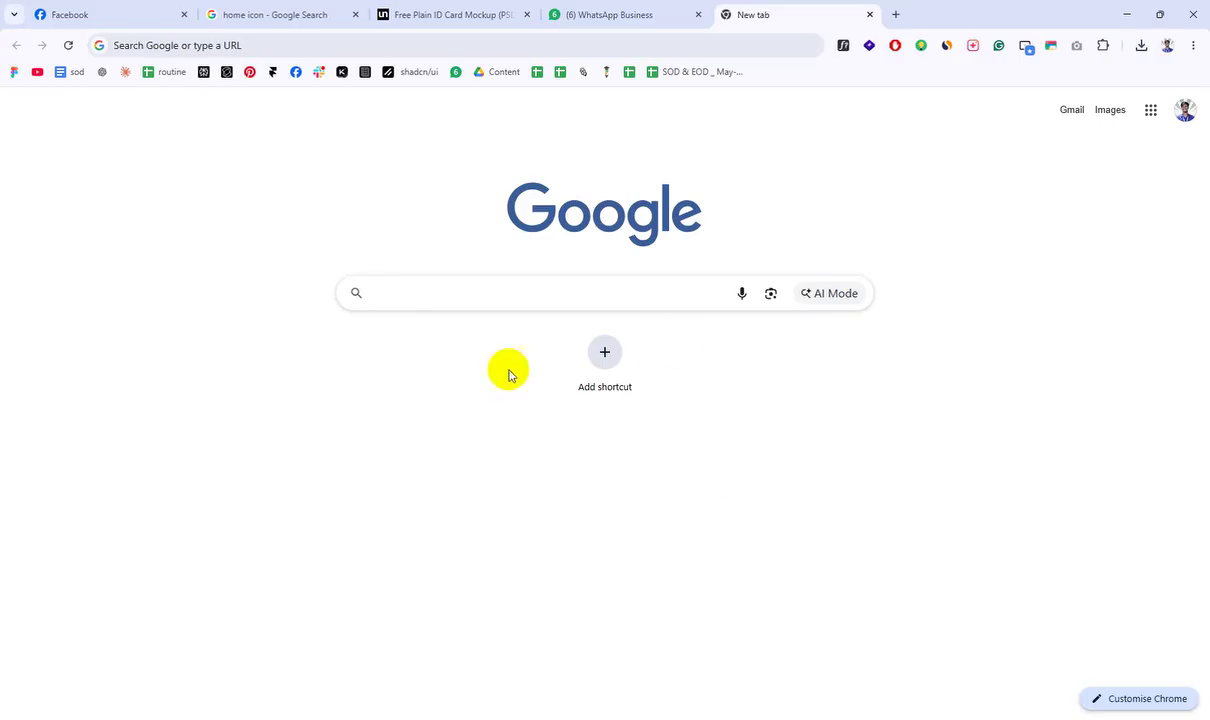
# Step: Focus the Google search box, dismiss the recent-search suggestions, then focus the address bar
pyautogui.click(392, 295)
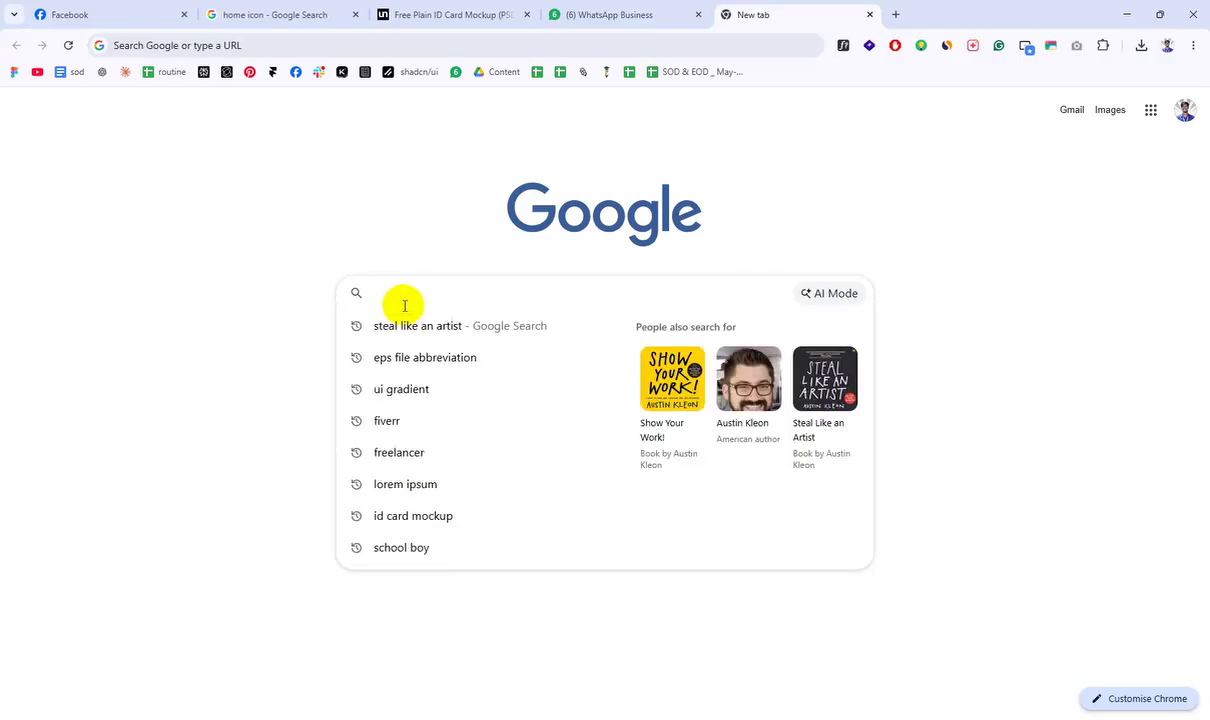
pyautogui.click(224, 377)
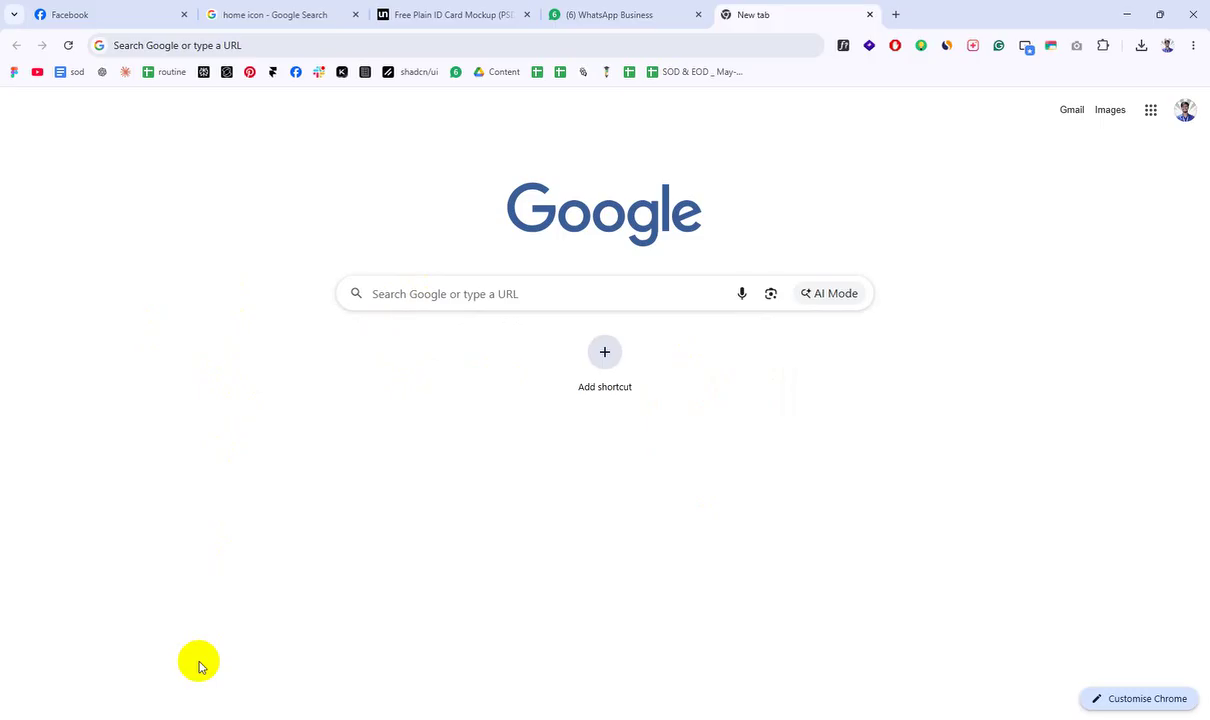
pyautogui.click(280, 45)
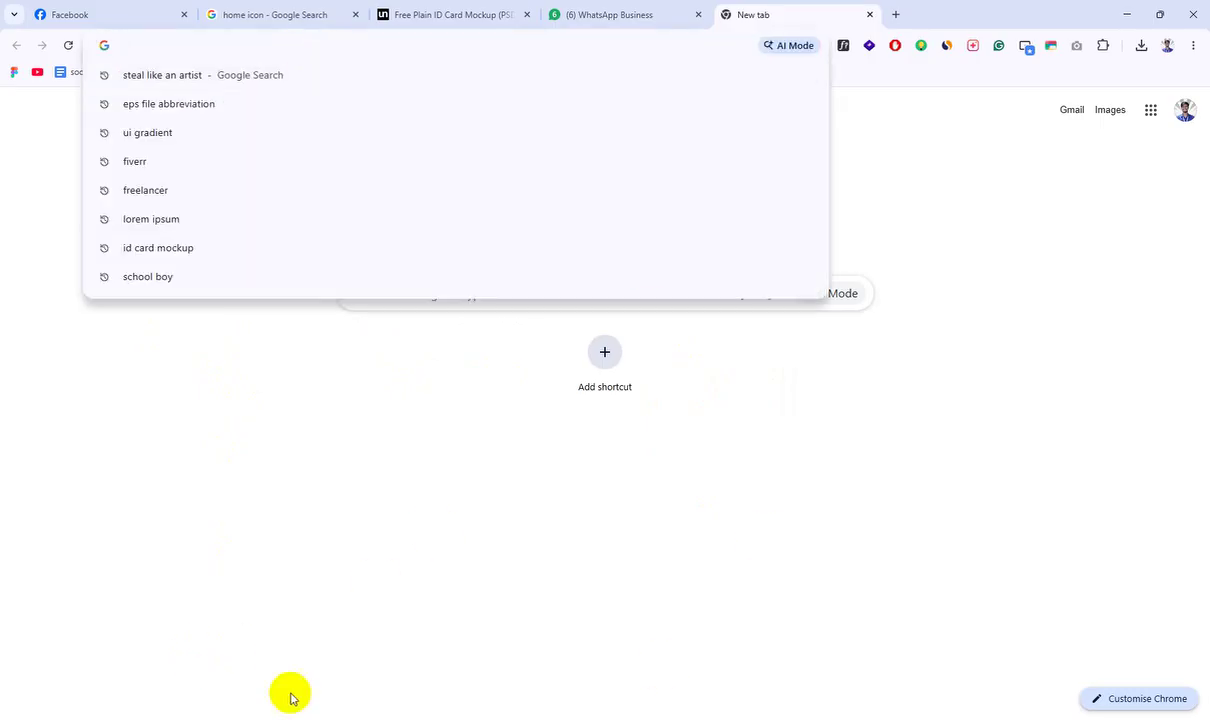